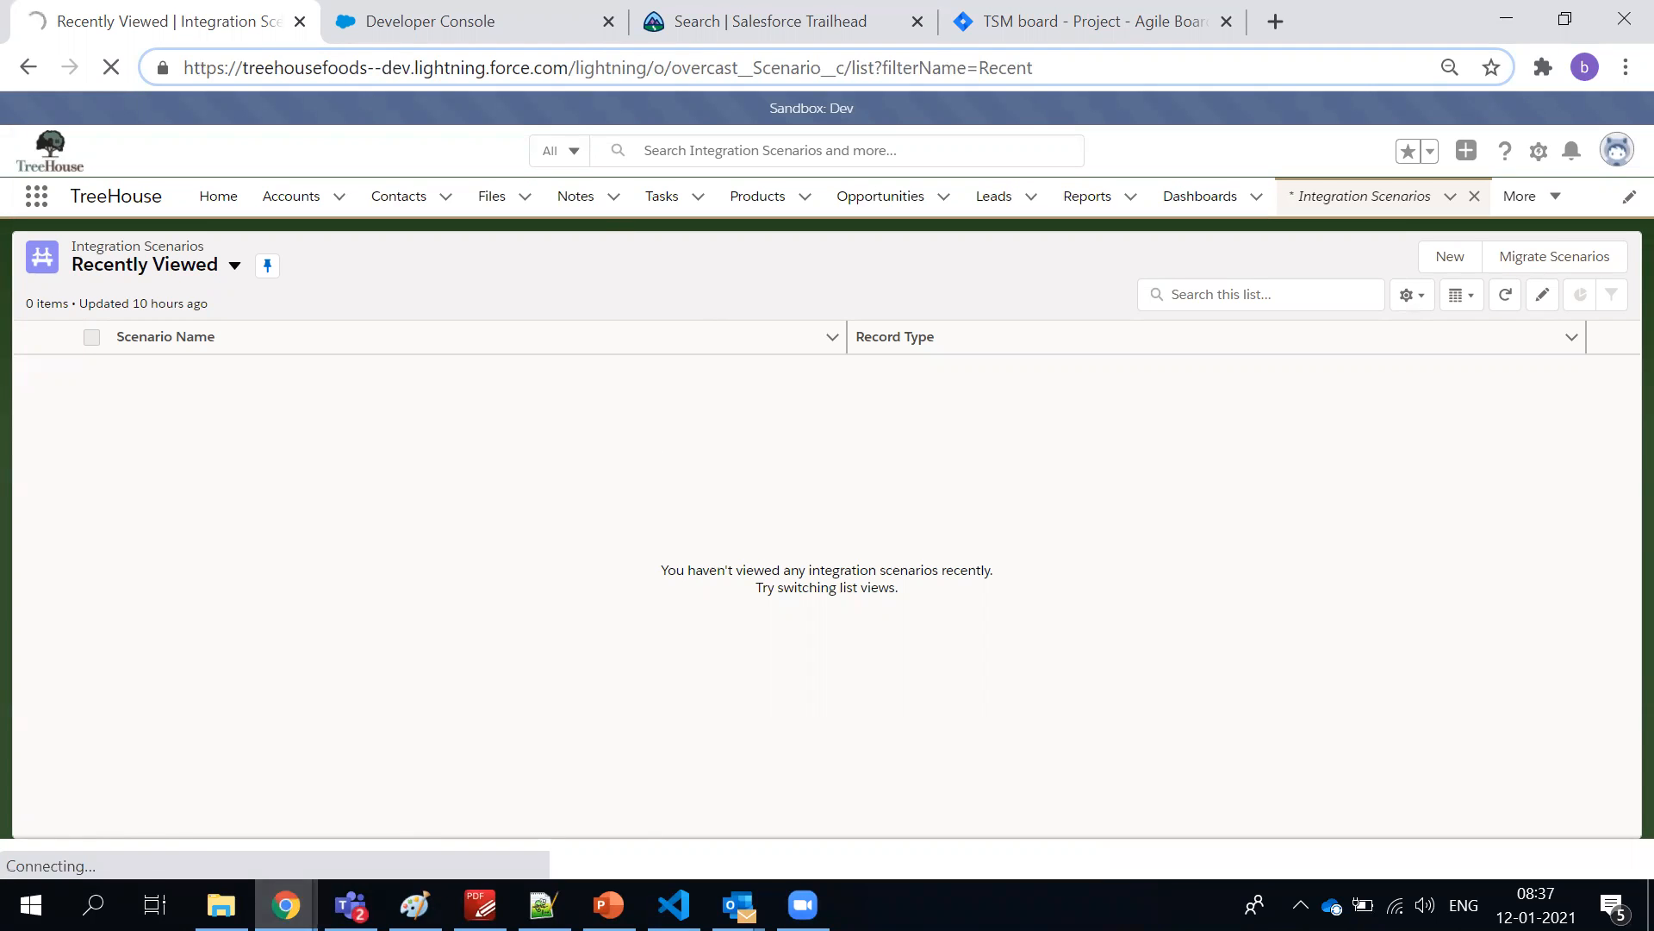
Switch to the other Chrome window, where WhatsApp Web is open, and close its WhatsApp tab
{"action": "mouse_move", "coordinate": [286, 905]}
{"action": "left_click", "coordinate": [505, 788]}
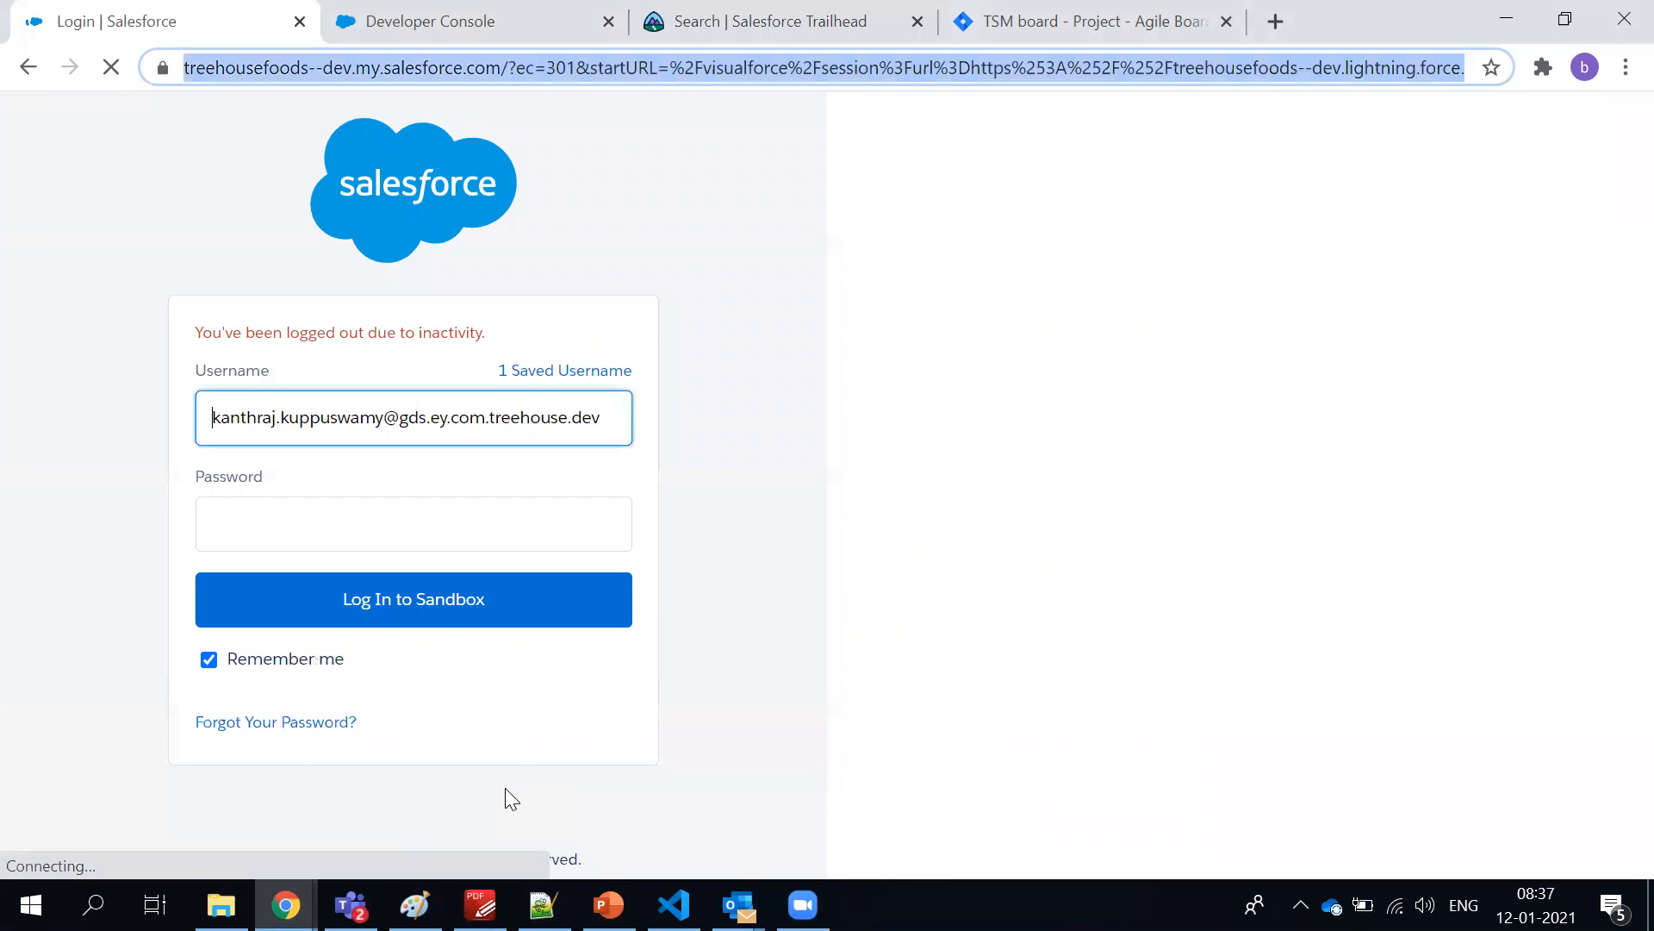
{"action": "left_click", "coordinate": [286, 904]}
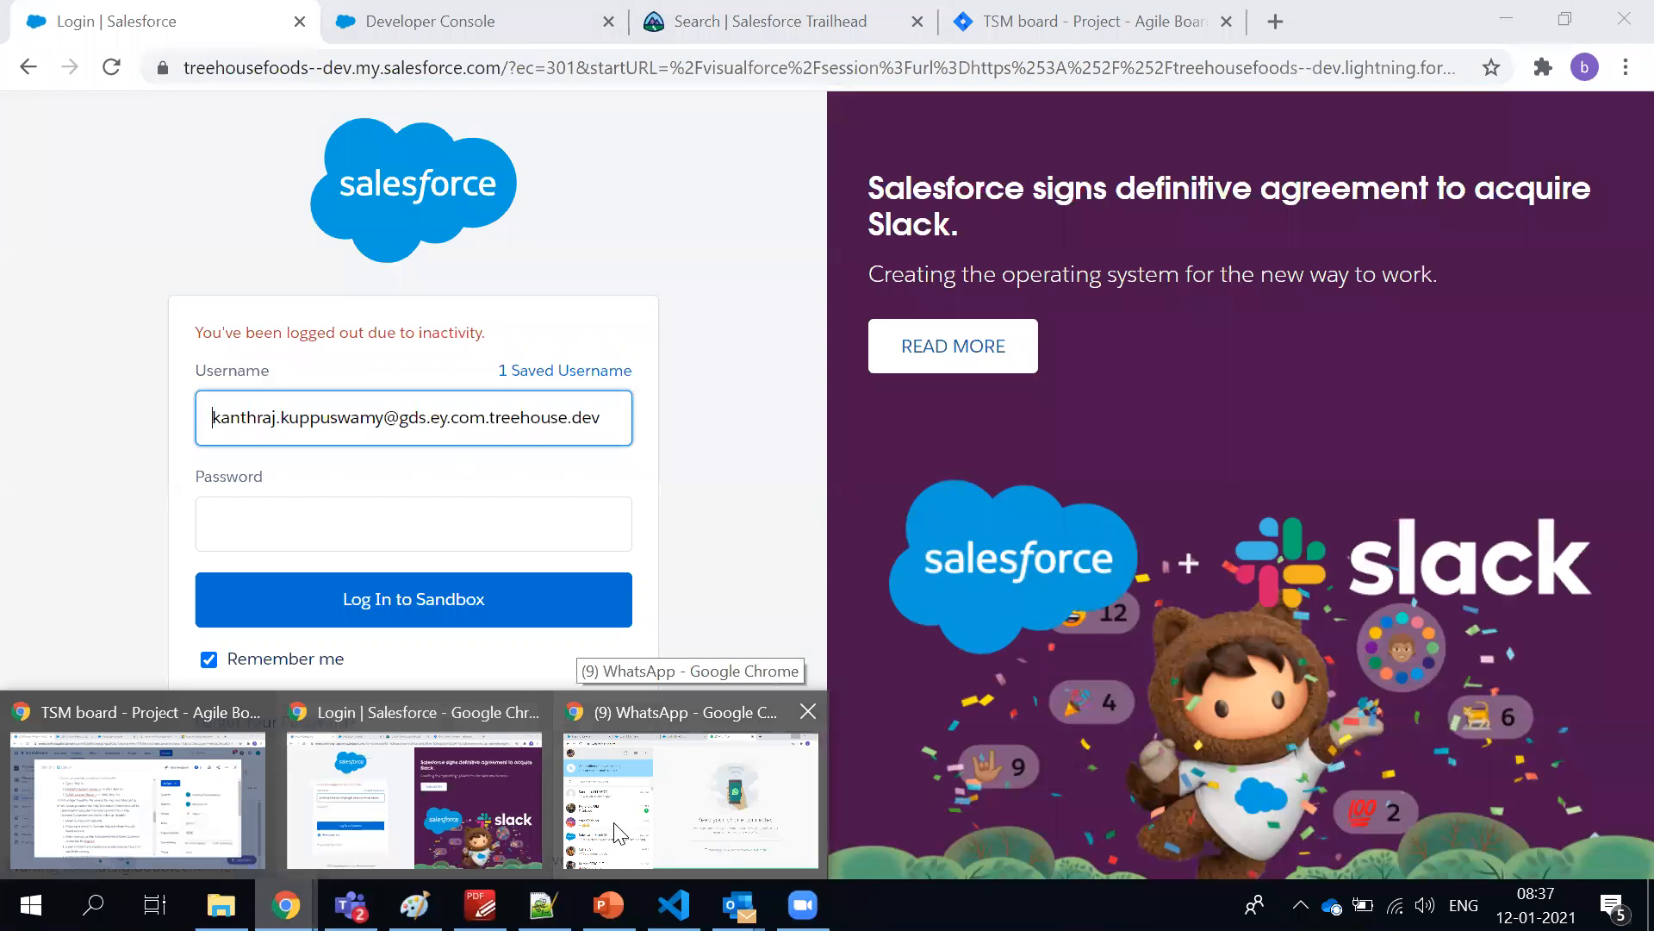
{"action": "left_click", "coordinate": [618, 832]}
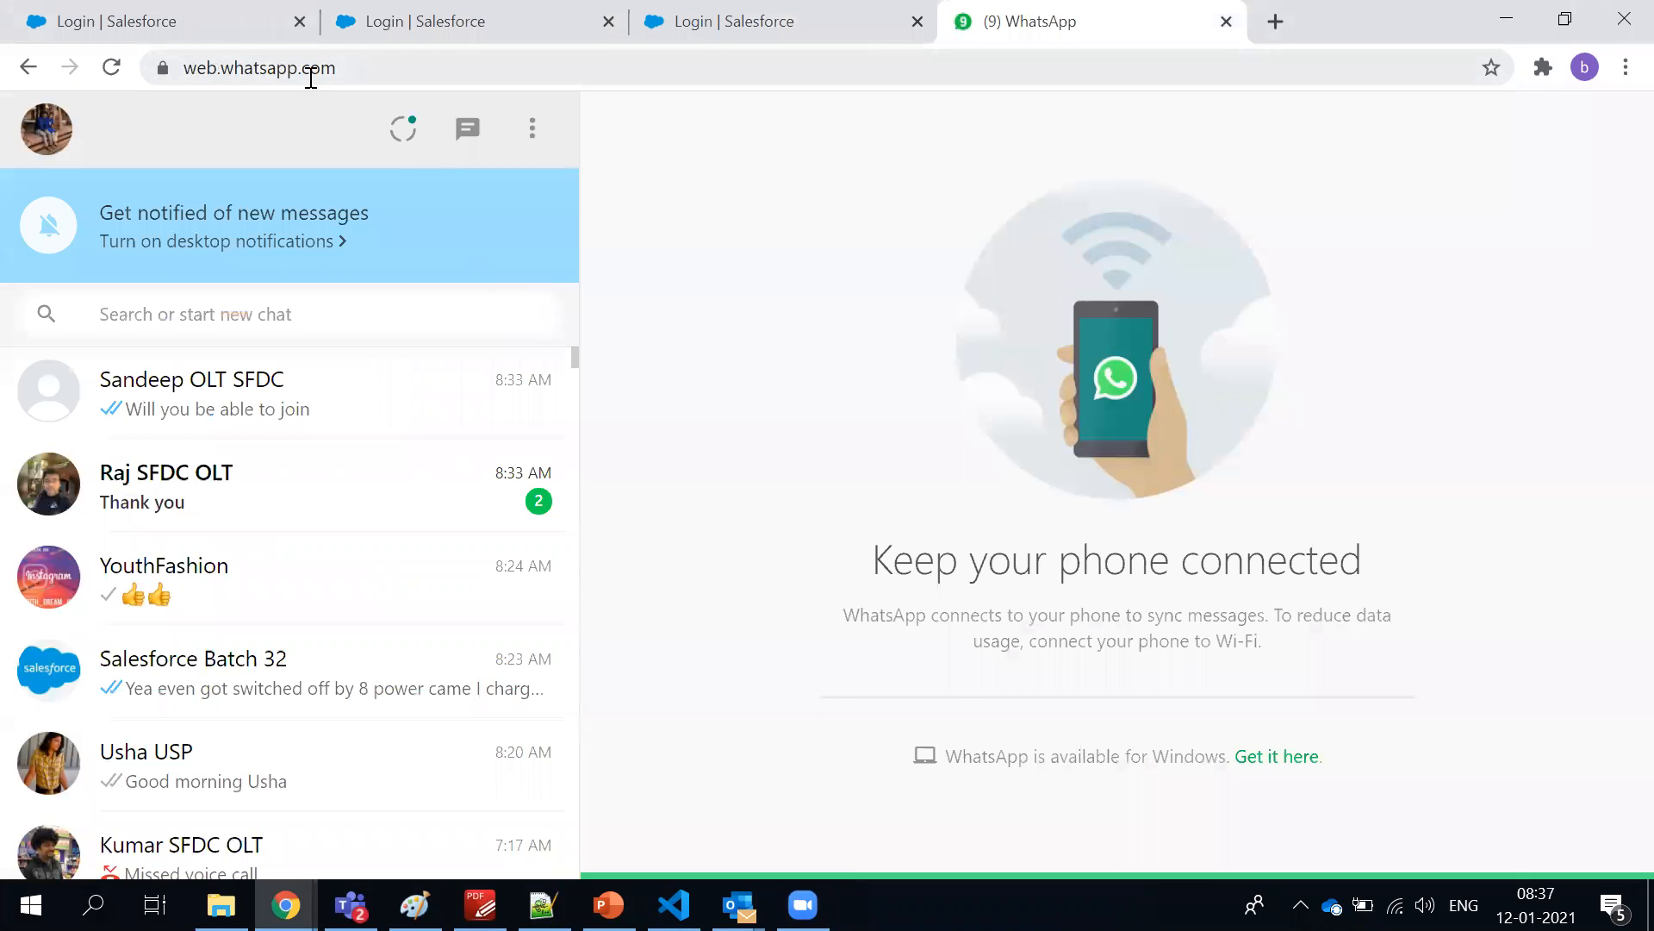
{"action": "left_click", "coordinate": [311, 76]}
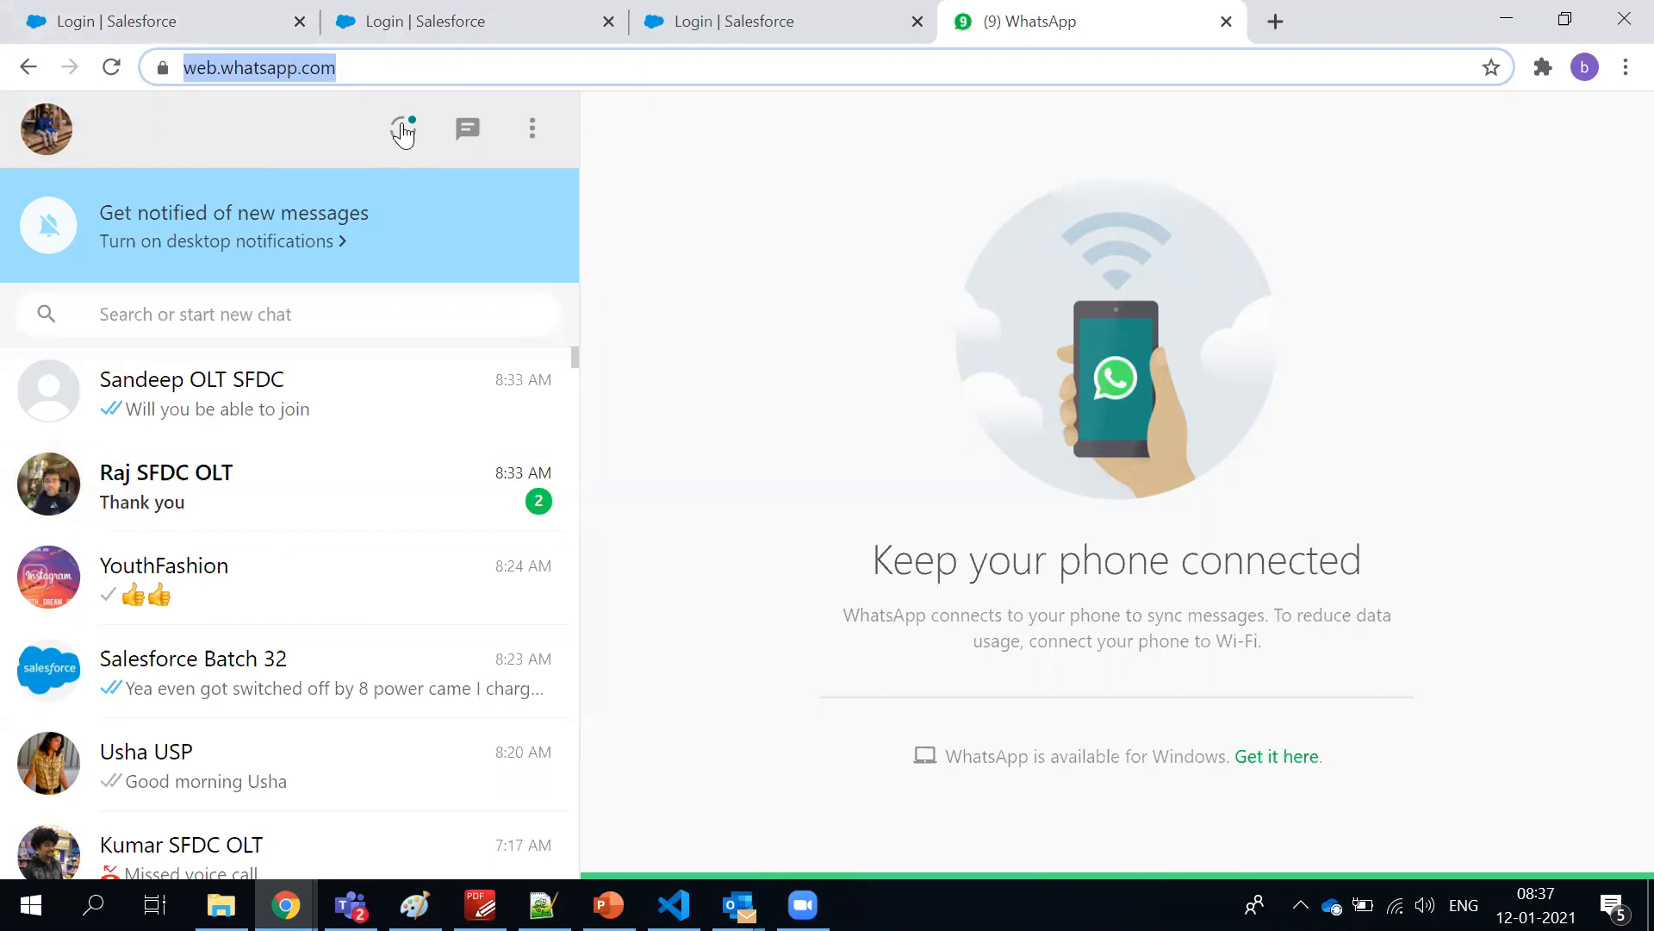
{"action": "left_click", "coordinate": [1226, 22]}
Load login.salesforce.com in the current tab, replacing the expired sandbox login page
{"action": "left_click", "coordinate": [293, 68]}
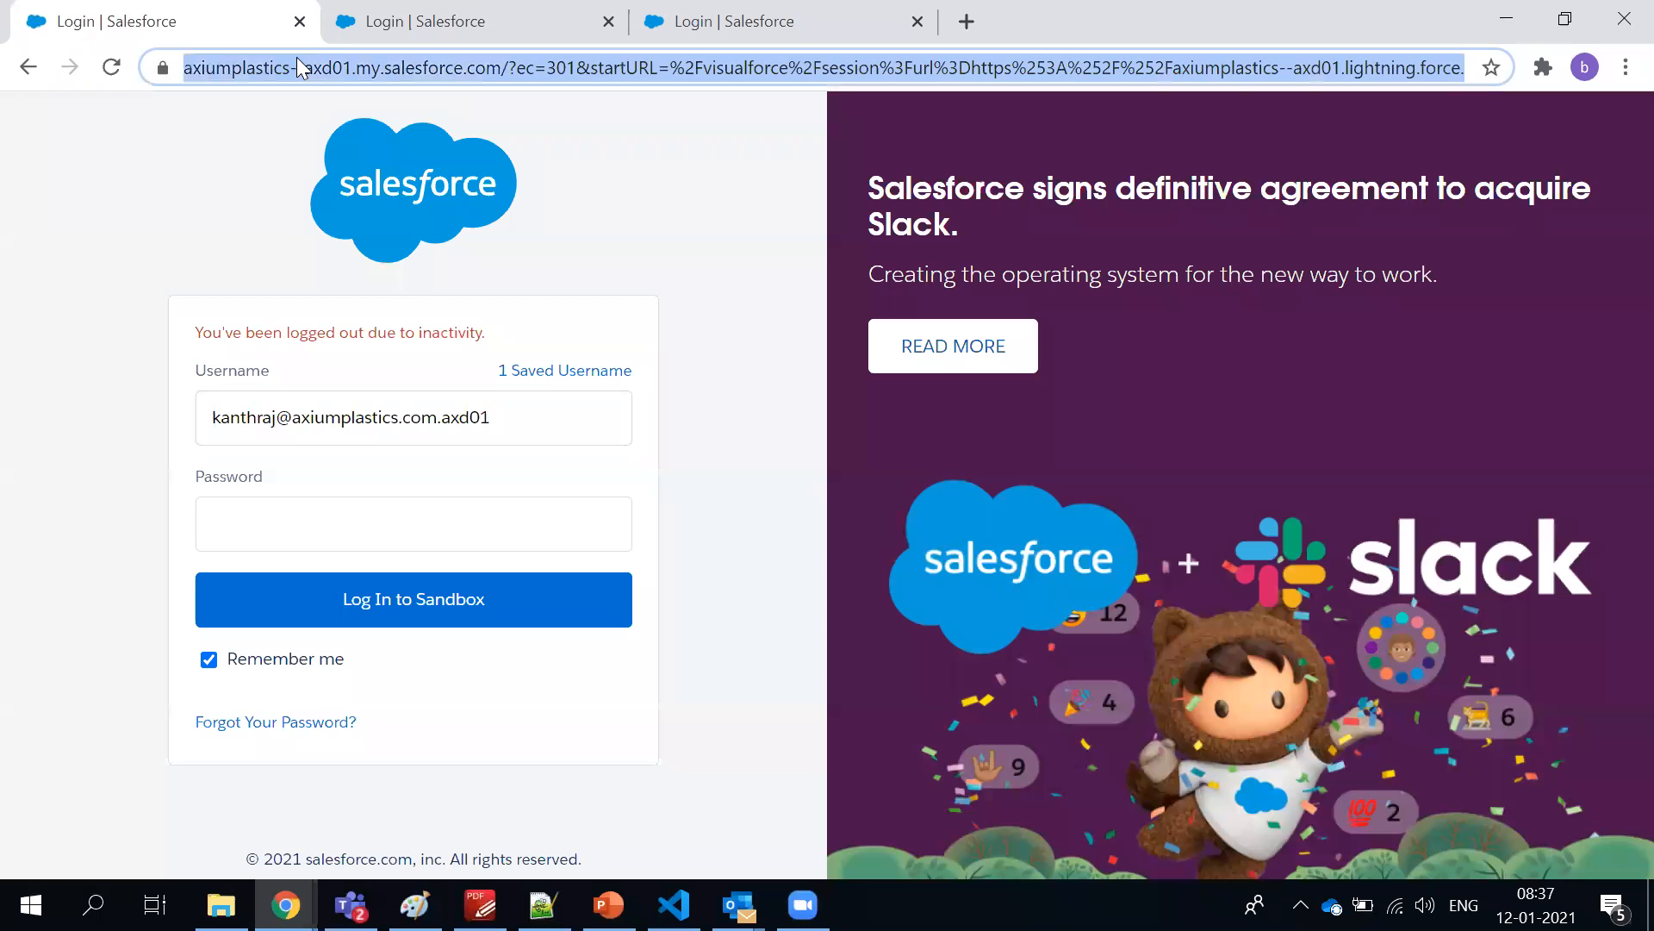
{"action": "type", "text": "login"}
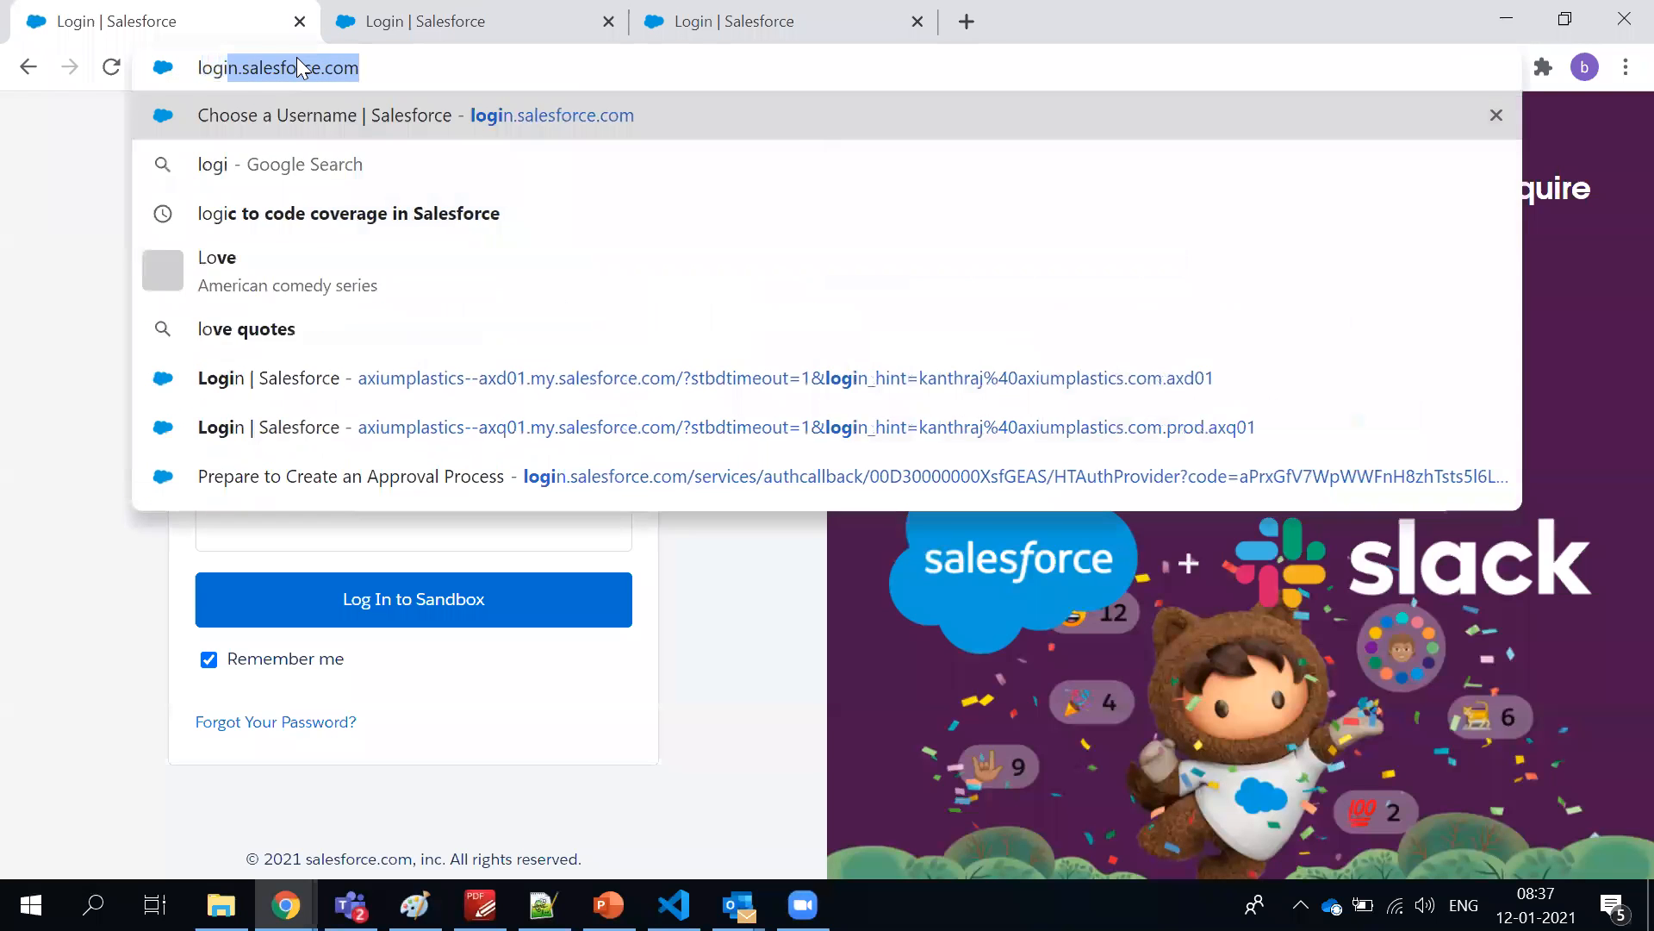
{"action": "key", "text": "Return"}
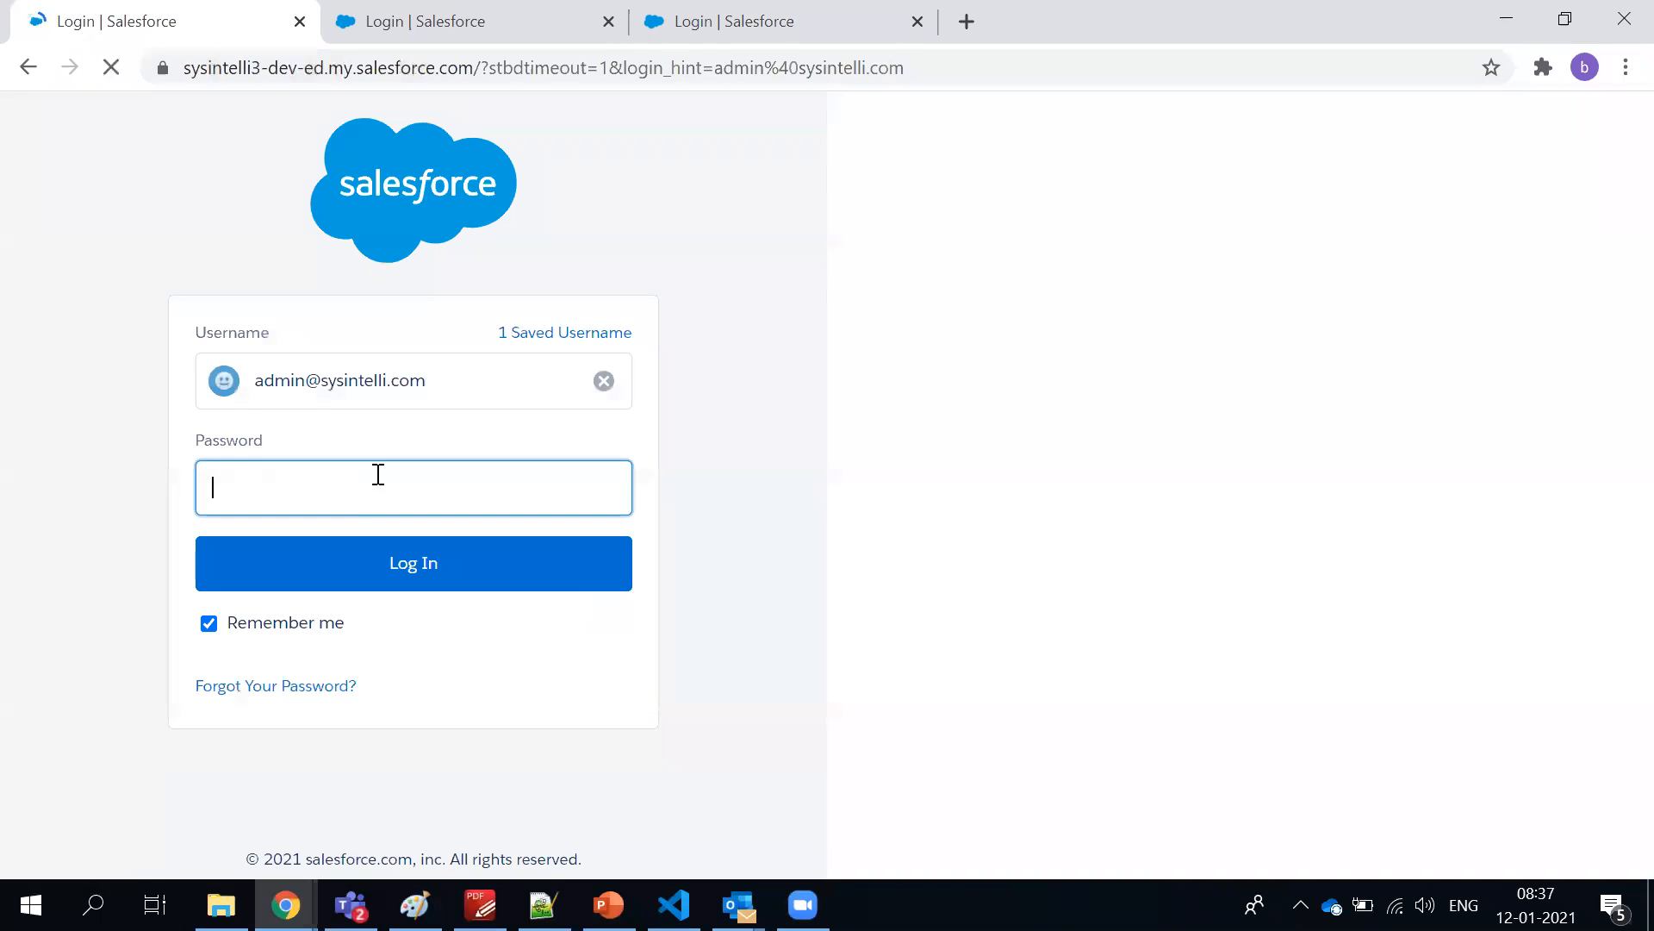
Enter the account password to log in to the developer org and close the two other Salesforce login tabs
{"action": "type", "text": "•••"}
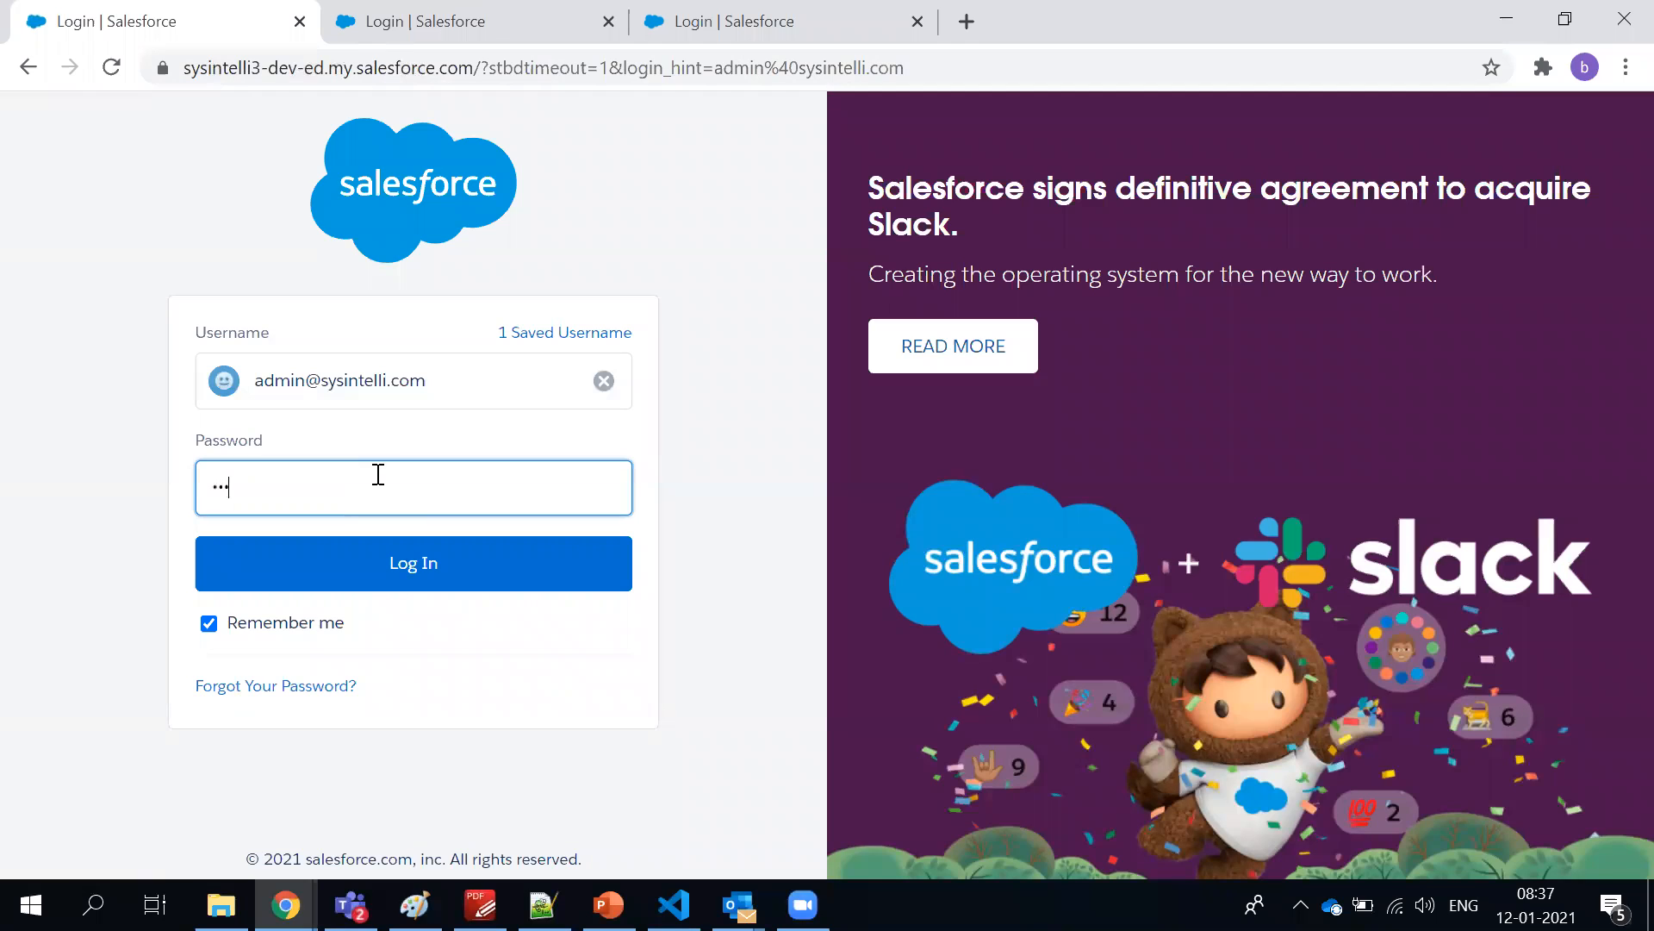
{"action": "key", "text": "BackSpace"}
{"action": "key", "text": "BackSpace"}
{"action": "key", "text": "BackSpace"}
{"action": "type", "text": "••••••••••••"}
{"action": "key", "text": "Return"}
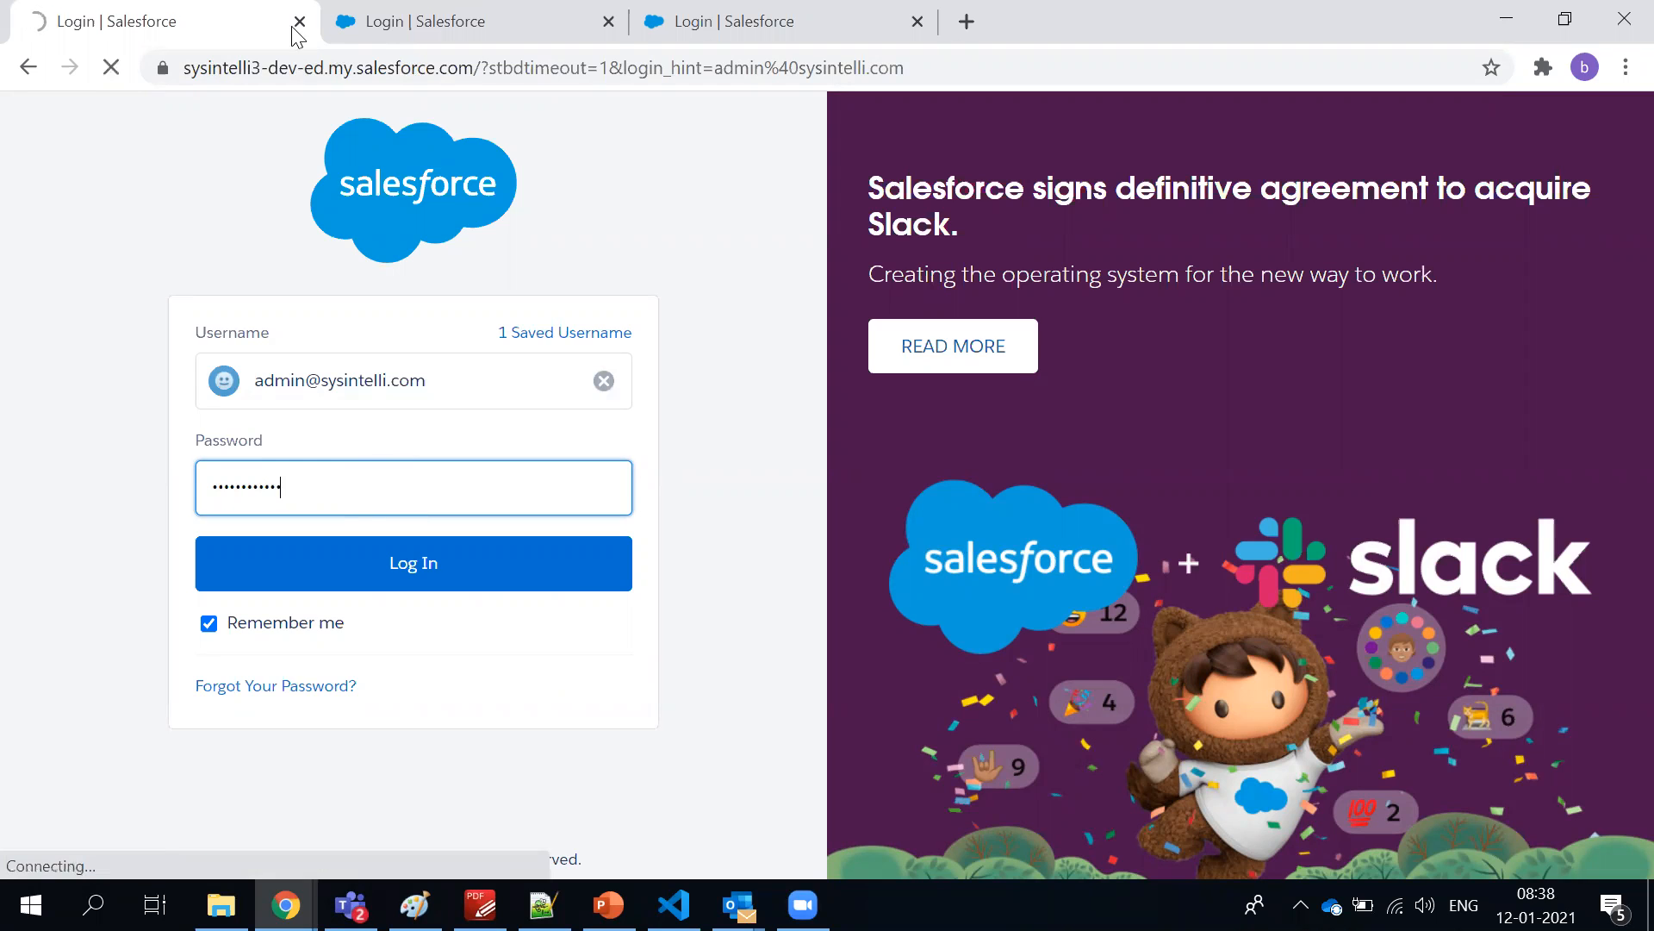
{"action": "left_click", "coordinate": [607, 23]}
{"action": "left_click", "coordinate": [608, 22]}
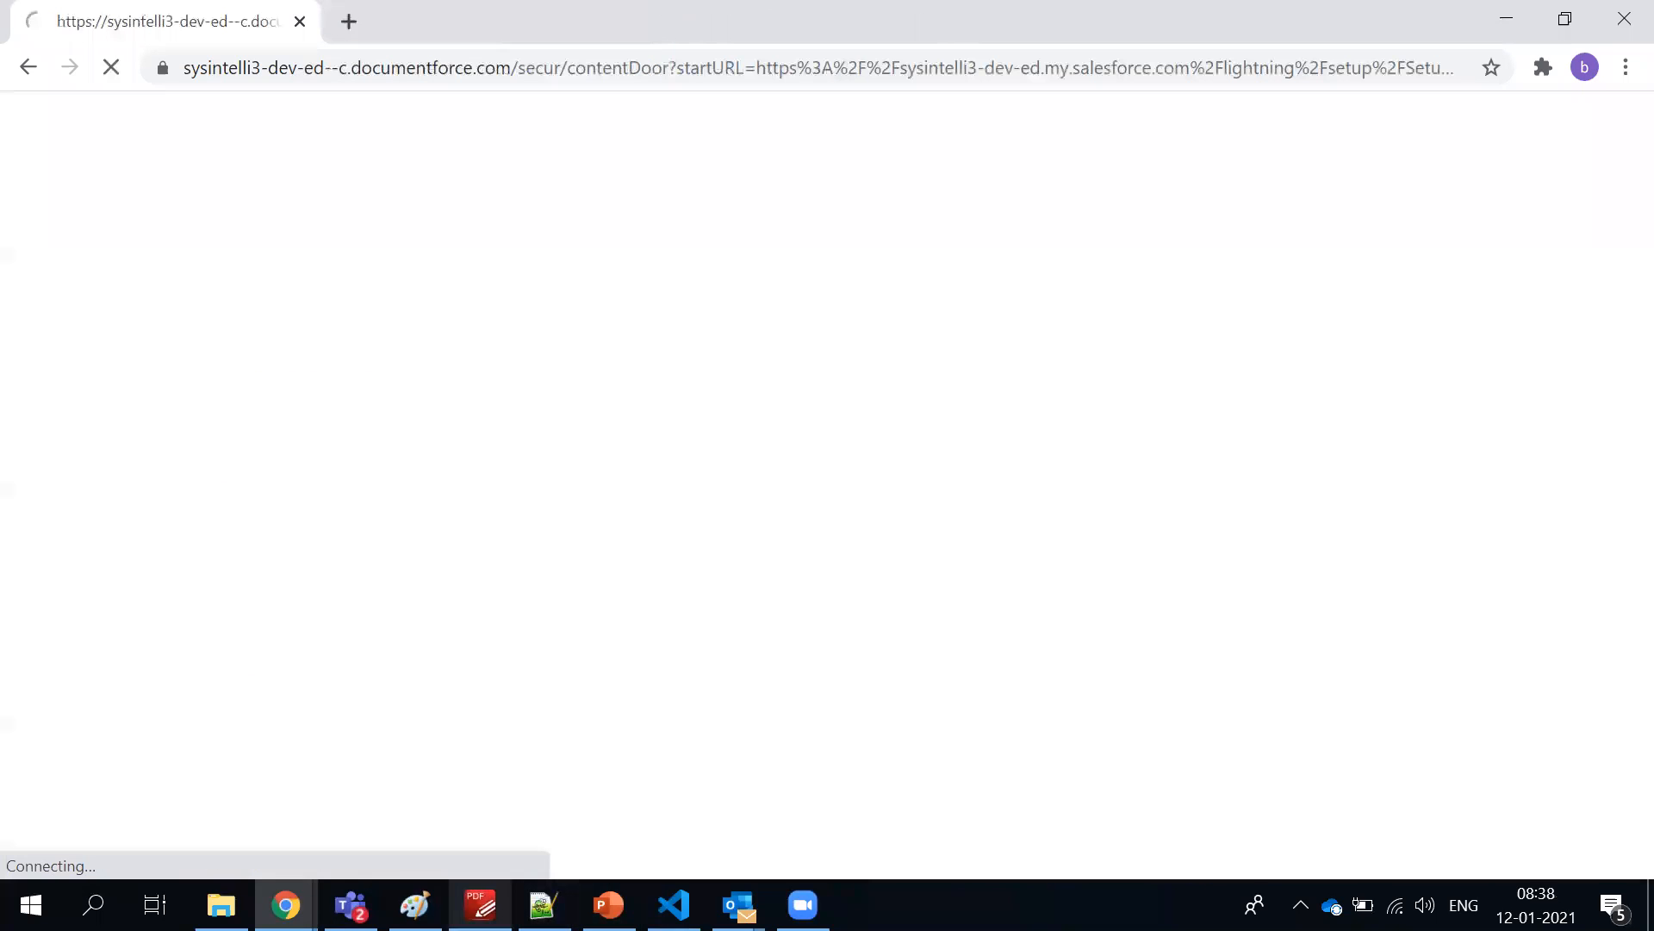
Switch to PDF-XChange Editor and review the admin course outline from the course introduction onward
{"action": "left_click", "coordinate": [480, 905]}
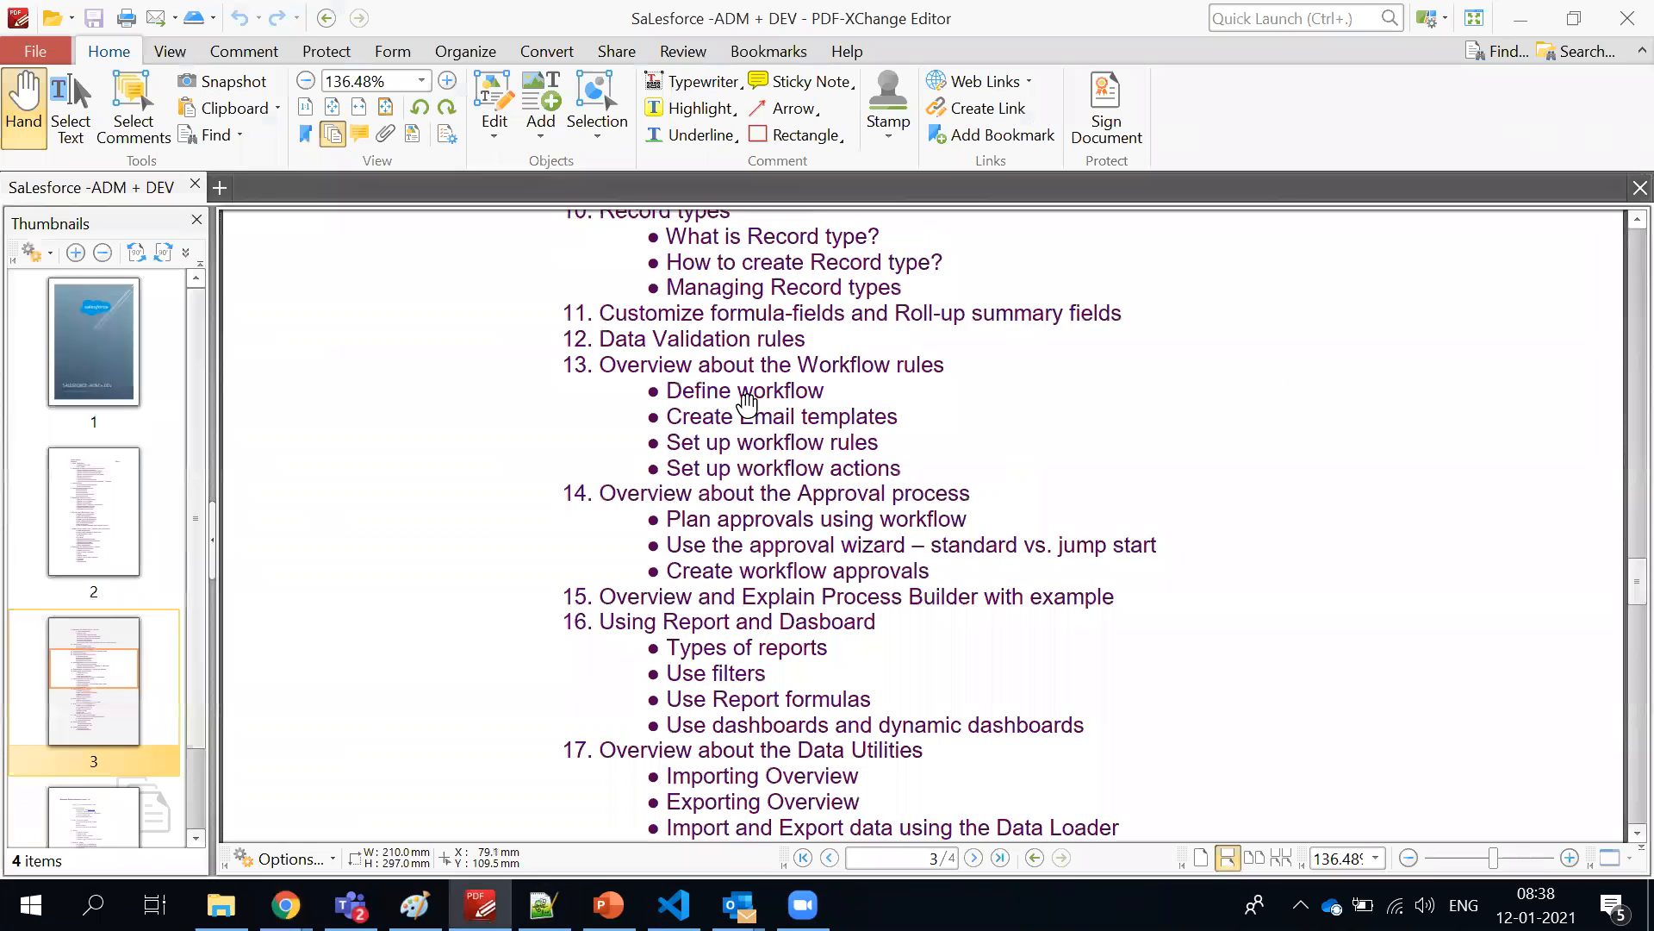
{"action": "scroll", "coordinate": [747, 403], "scroll_direction": "up", "scroll_amount": 2}
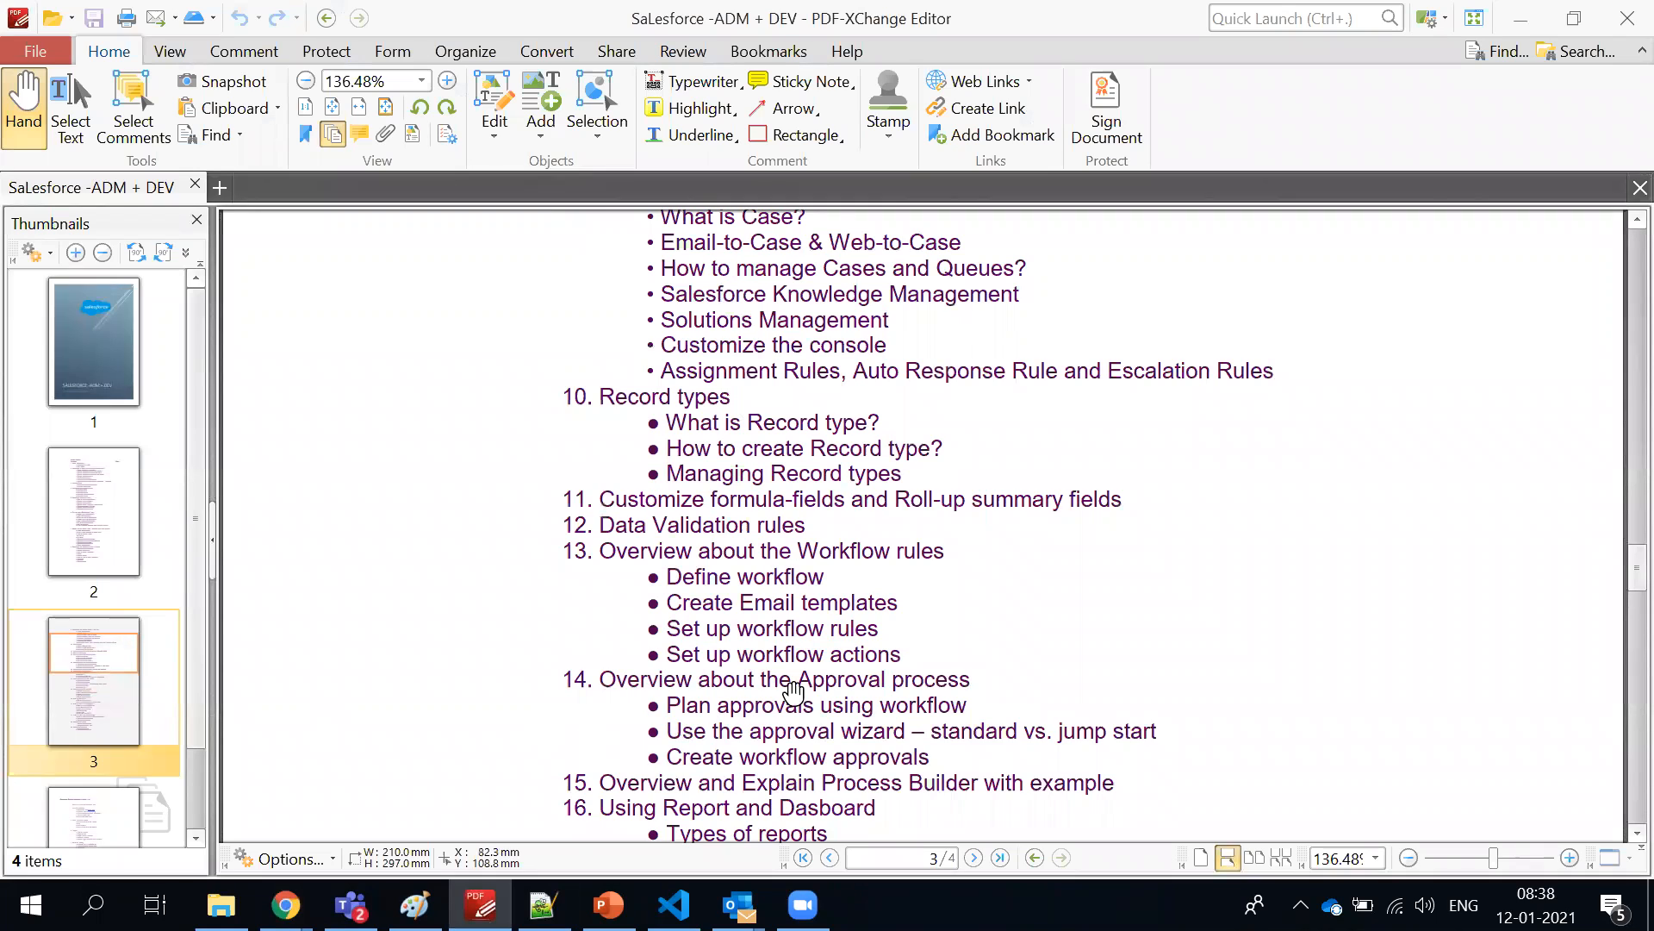
{"action": "scroll", "coordinate": [798, 681], "scroll_direction": "up", "scroll_amount": 6}
{"action": "scroll", "coordinate": [801, 683], "scroll_direction": "up", "scroll_amount": 10}
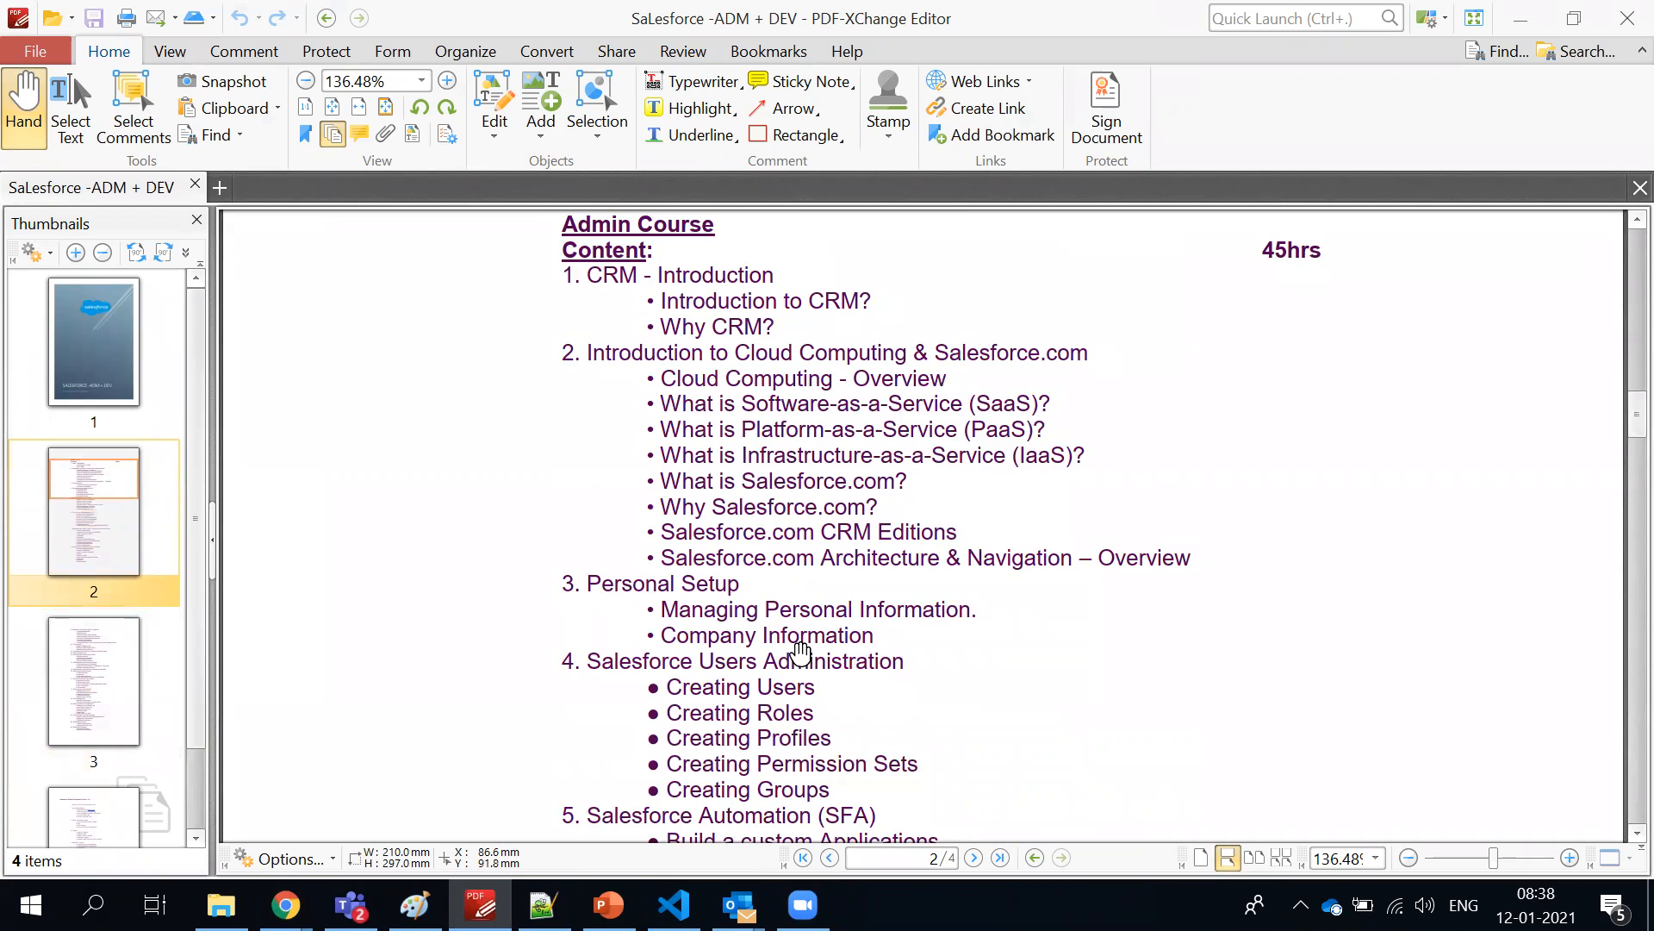
{"action": "scroll", "coordinate": [798, 659], "scroll_direction": "down", "scroll_amount": 3}
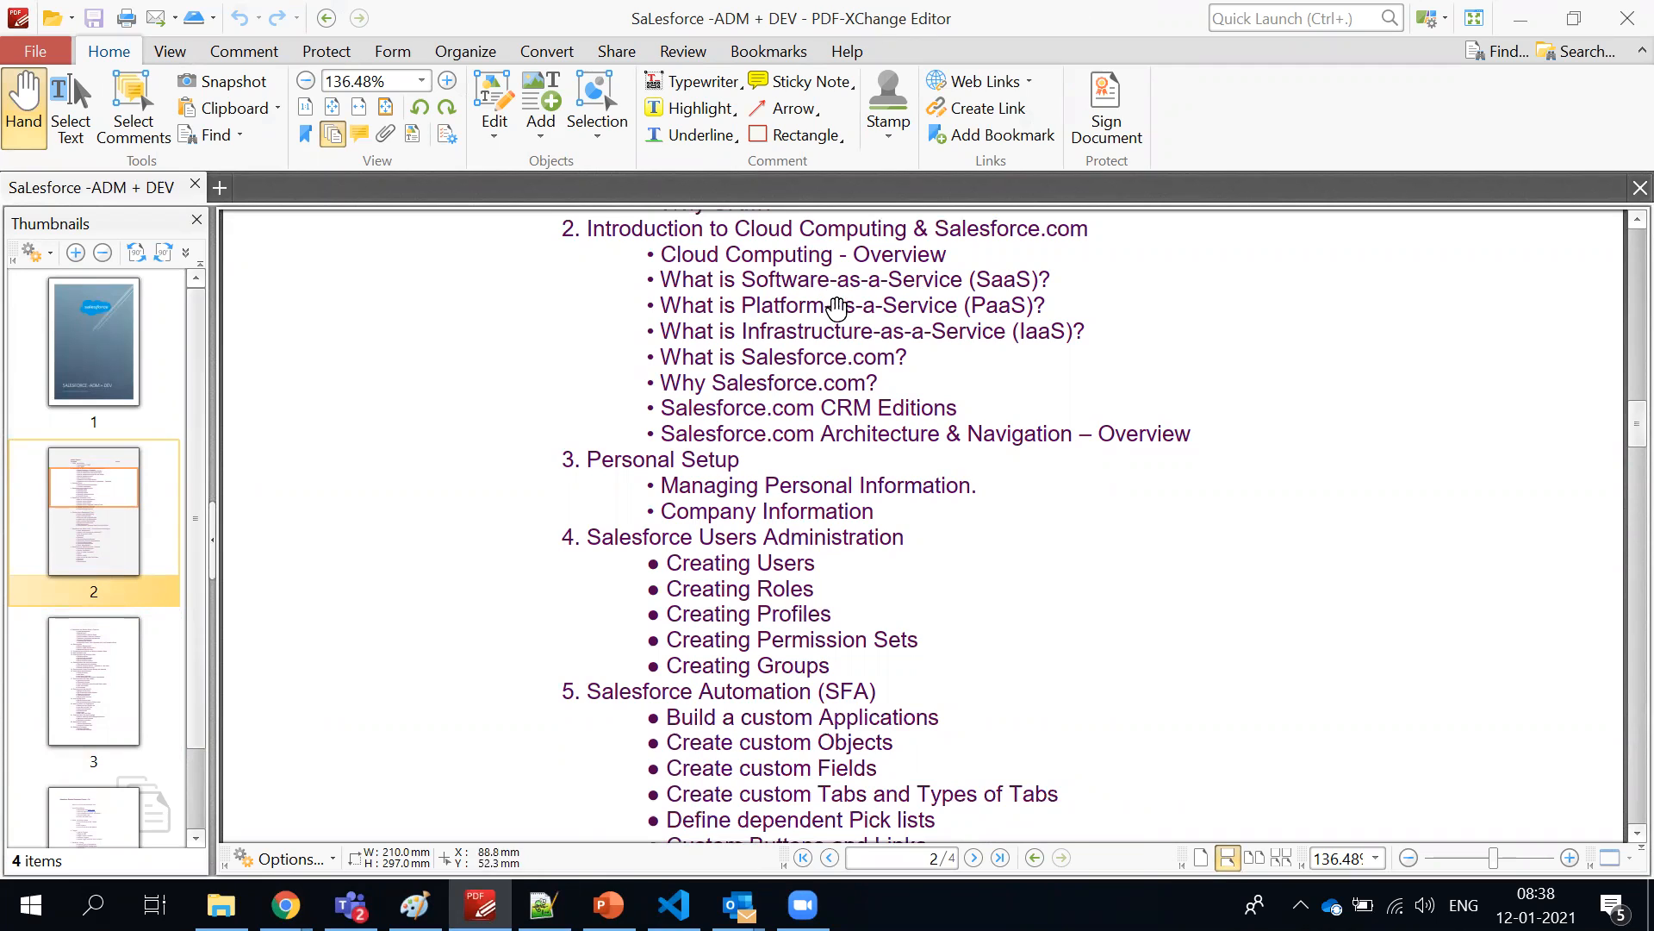
{"action": "scroll", "coordinate": [801, 436], "scroll_direction": "up", "scroll_amount": 1}
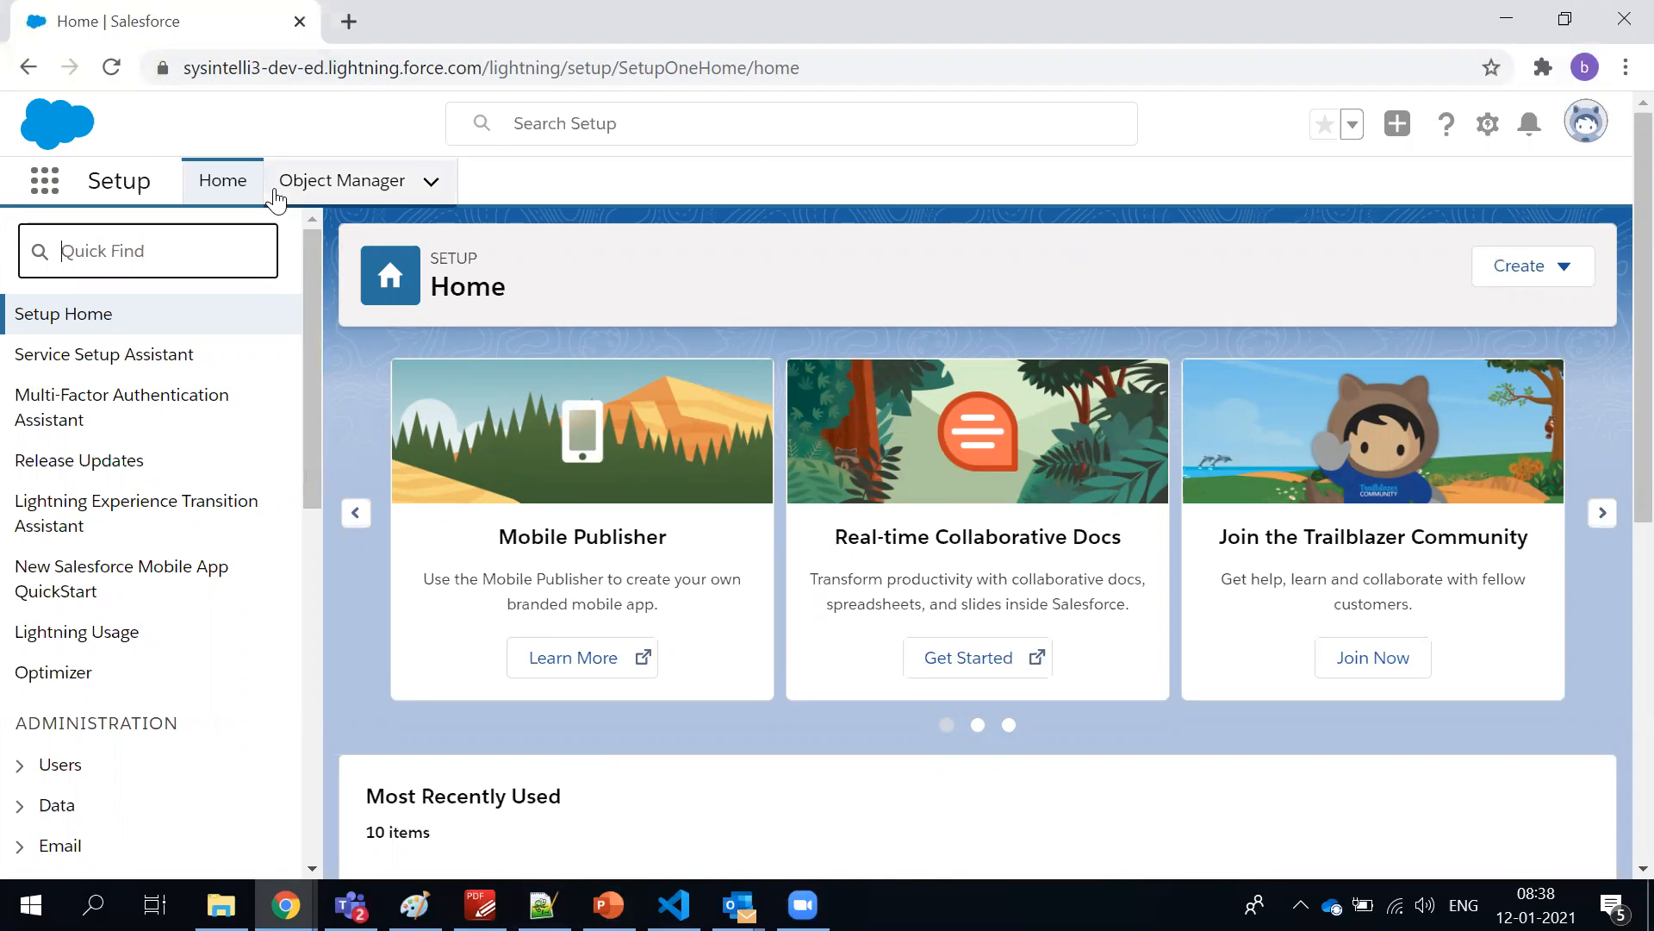
Switch back to Chrome and highlight the dev-ed part of the logged-in org's URL
{"action": "double_click", "coordinate": [281, 68]}
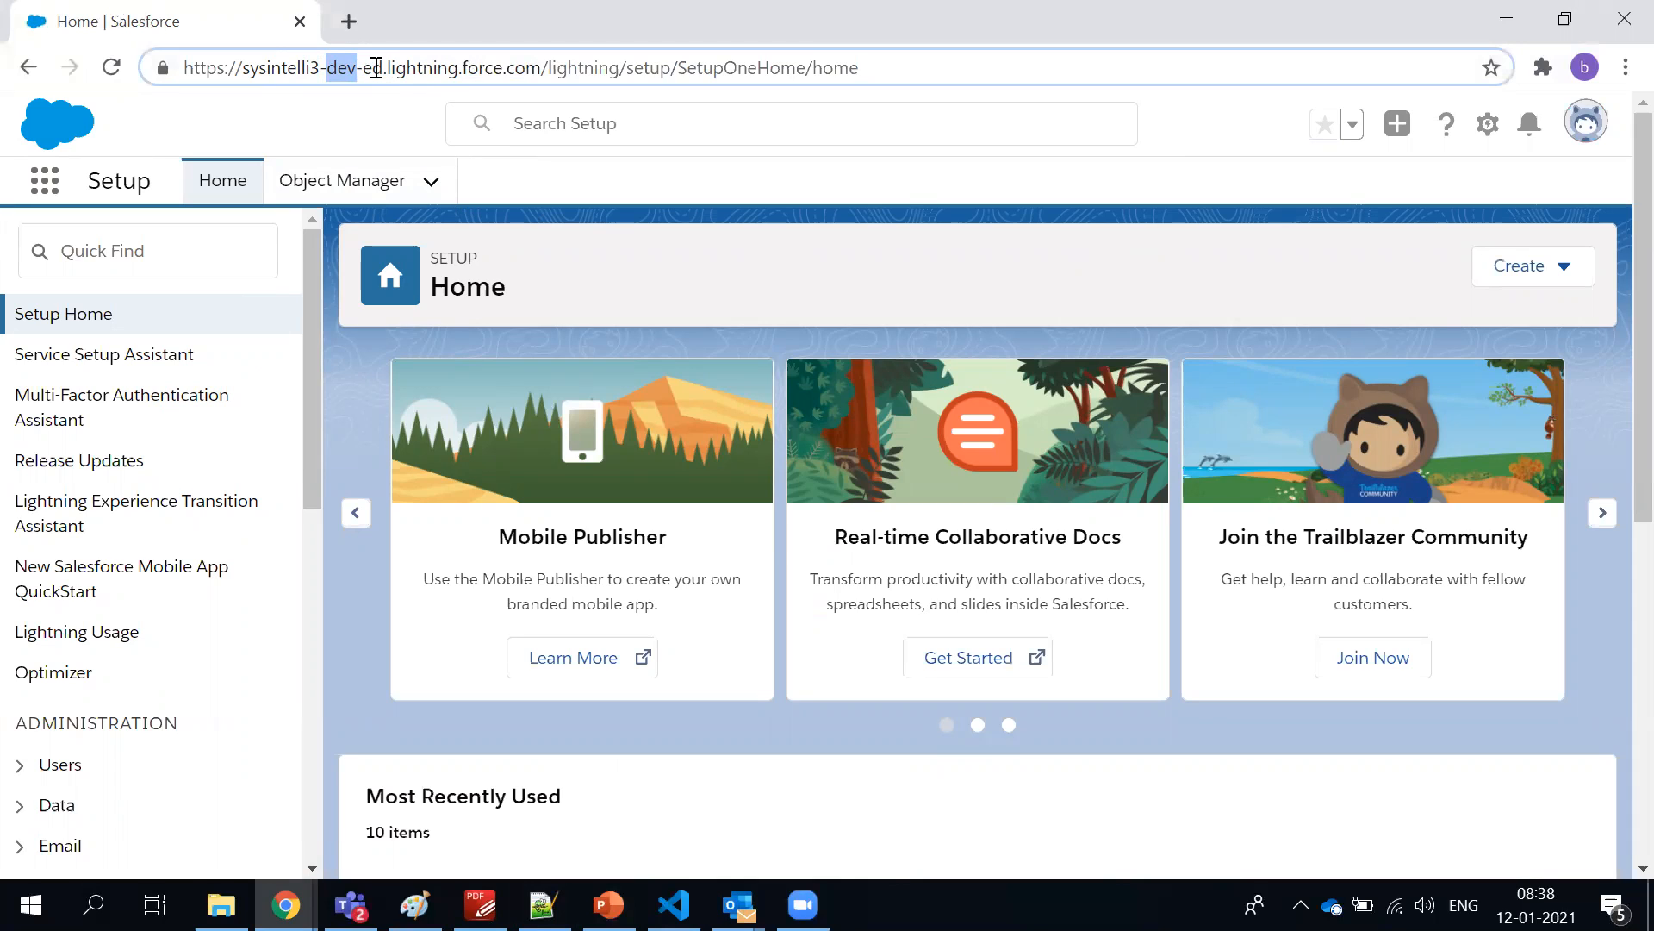
{"action": "left_click_drag", "start_coordinate": [389, 67], "coordinate": [331, 71]}
{"action": "left_click", "coordinate": [1070, 281]}
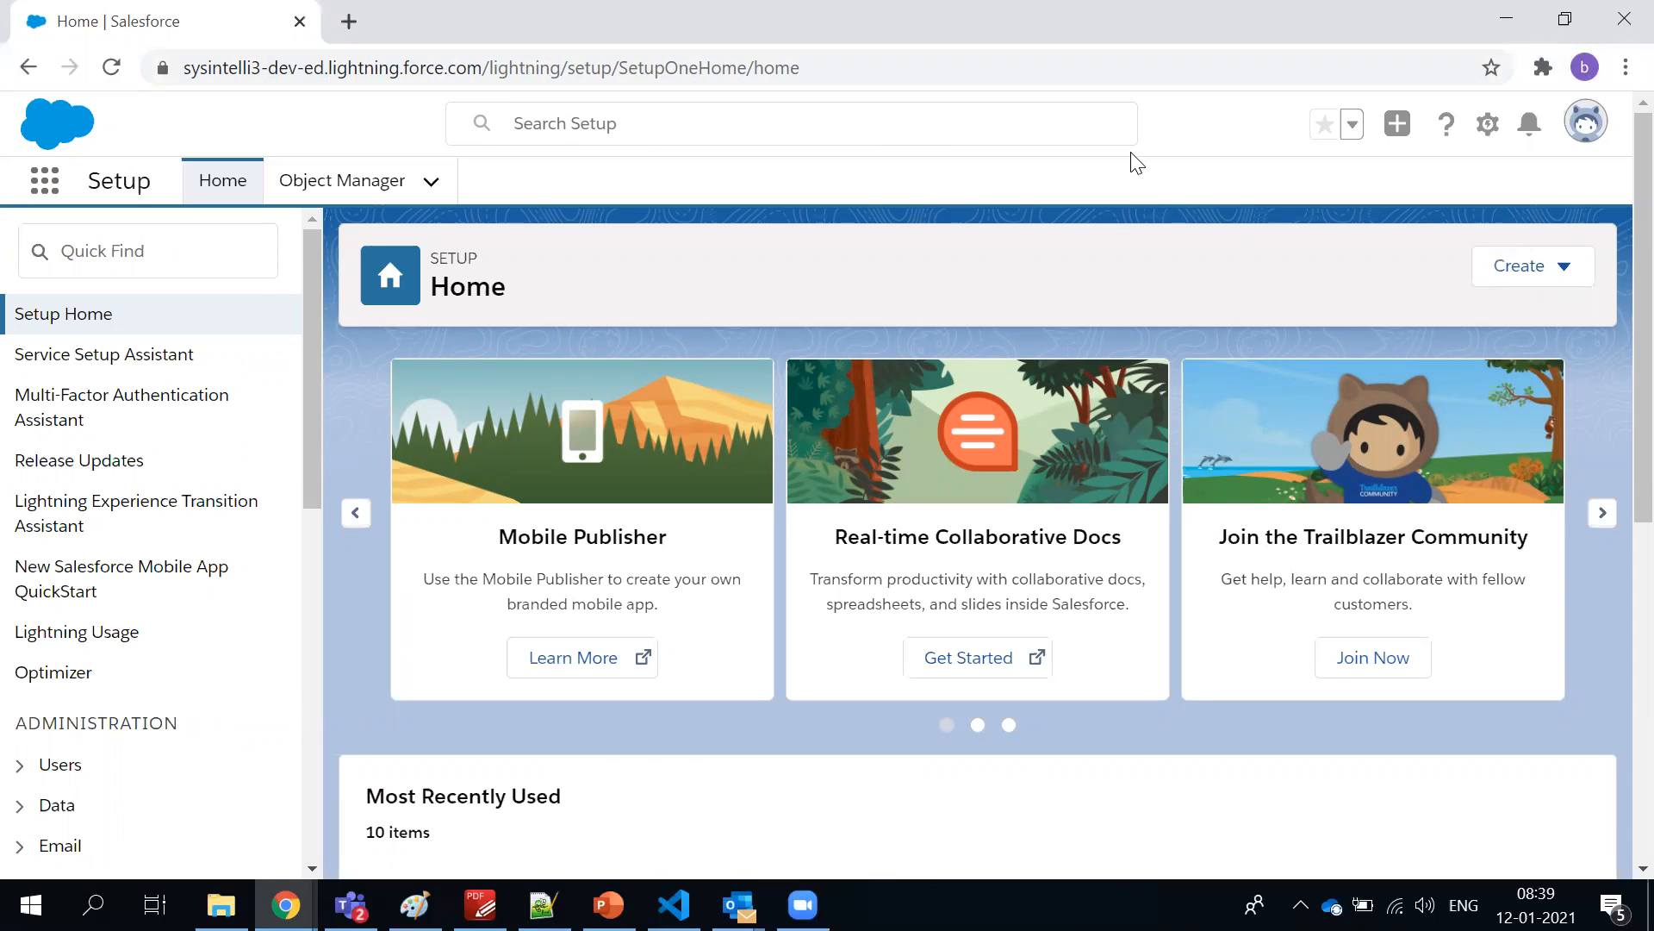
Switch to the window with the treehousefoods sandbox login and highlight the dev.my part of its URL
{"action": "key", "text": "alt+Tab"}
{"action": "key", "text": "alt+Tab"}
{"action": "key", "text": "Tab"}
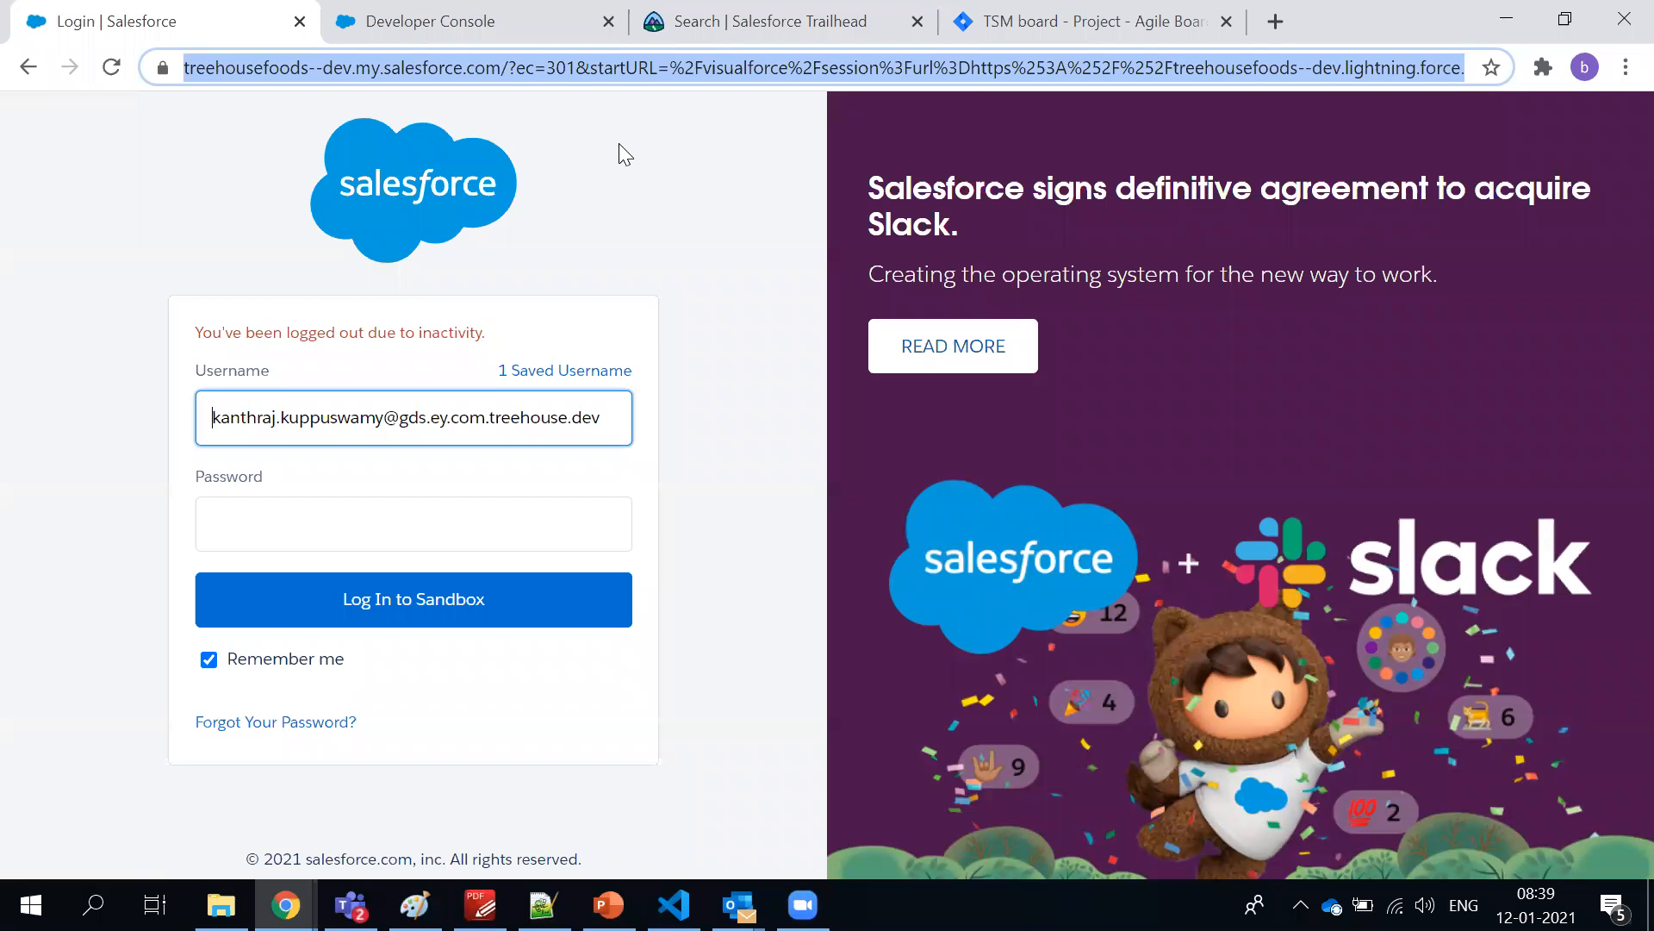
{"action": "left_click", "coordinate": [620, 145]}
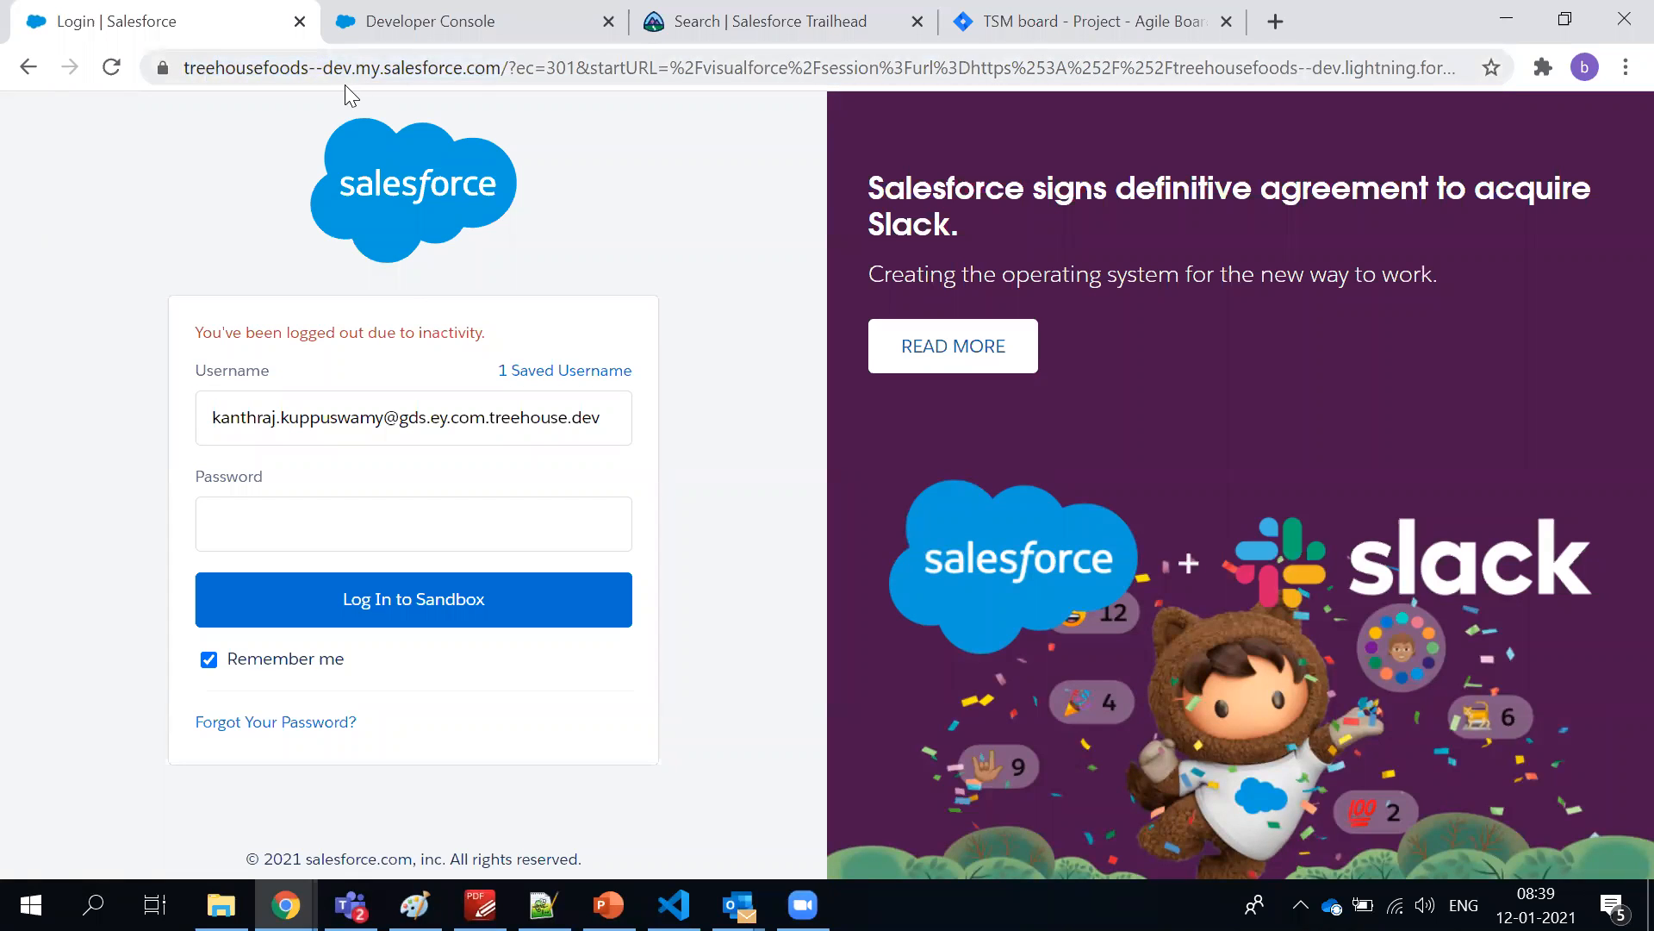
{"action": "left_click_drag", "start_coordinate": [323, 69], "coordinate": [381, 72]}
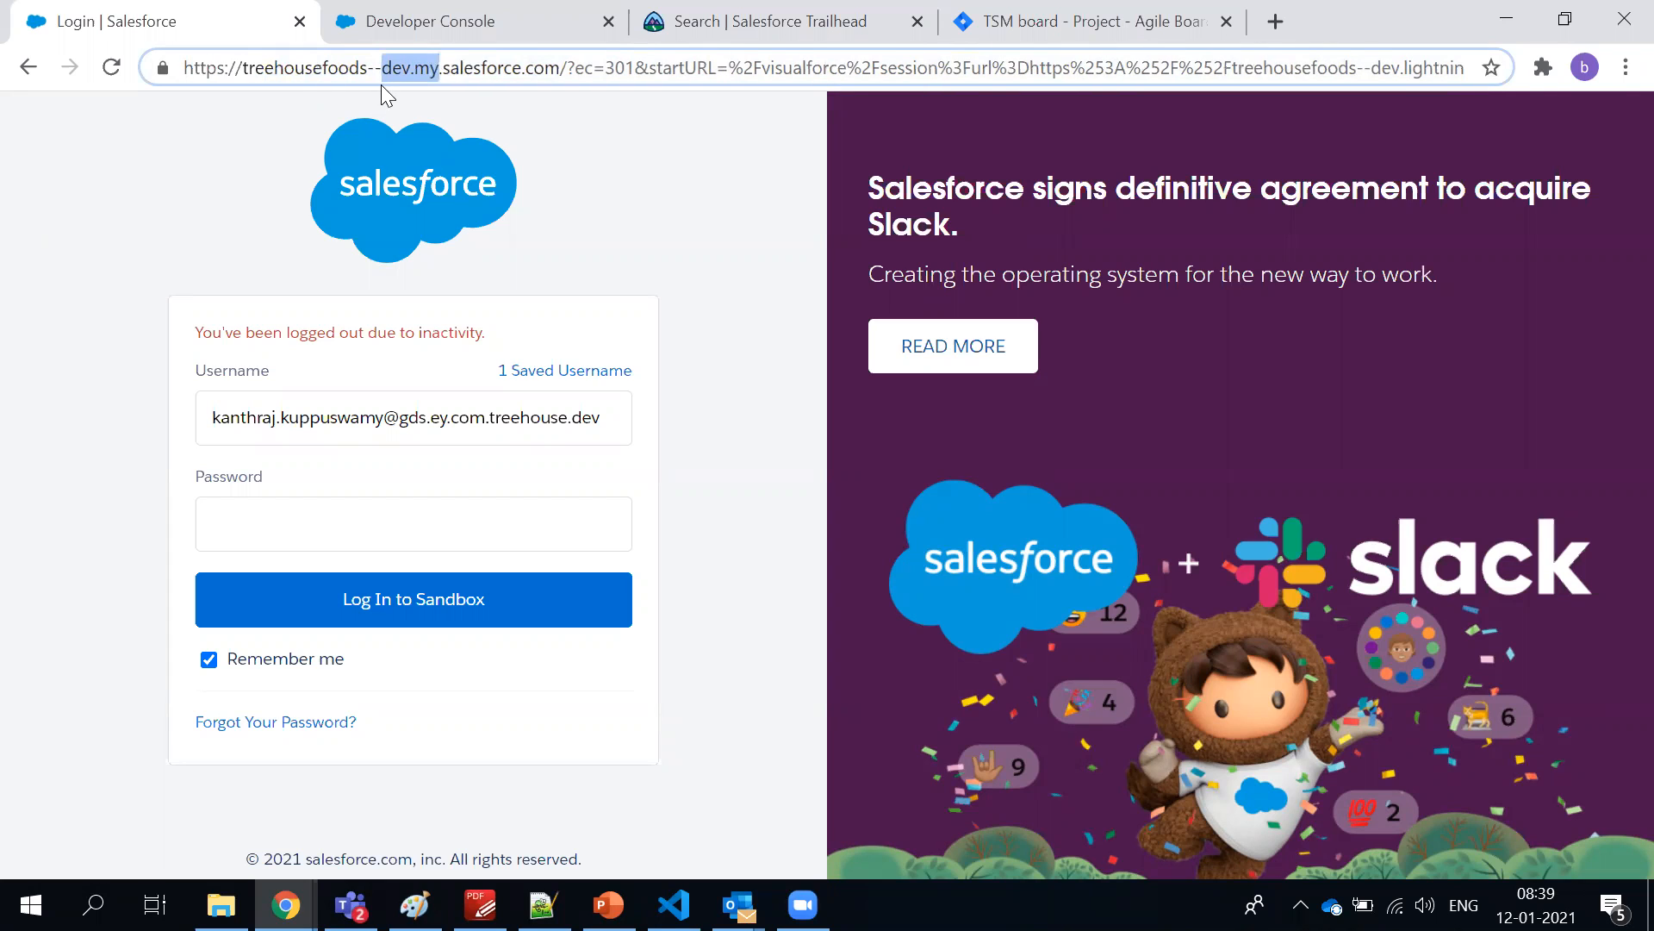
{"action": "left_click", "coordinate": [763, 200]}
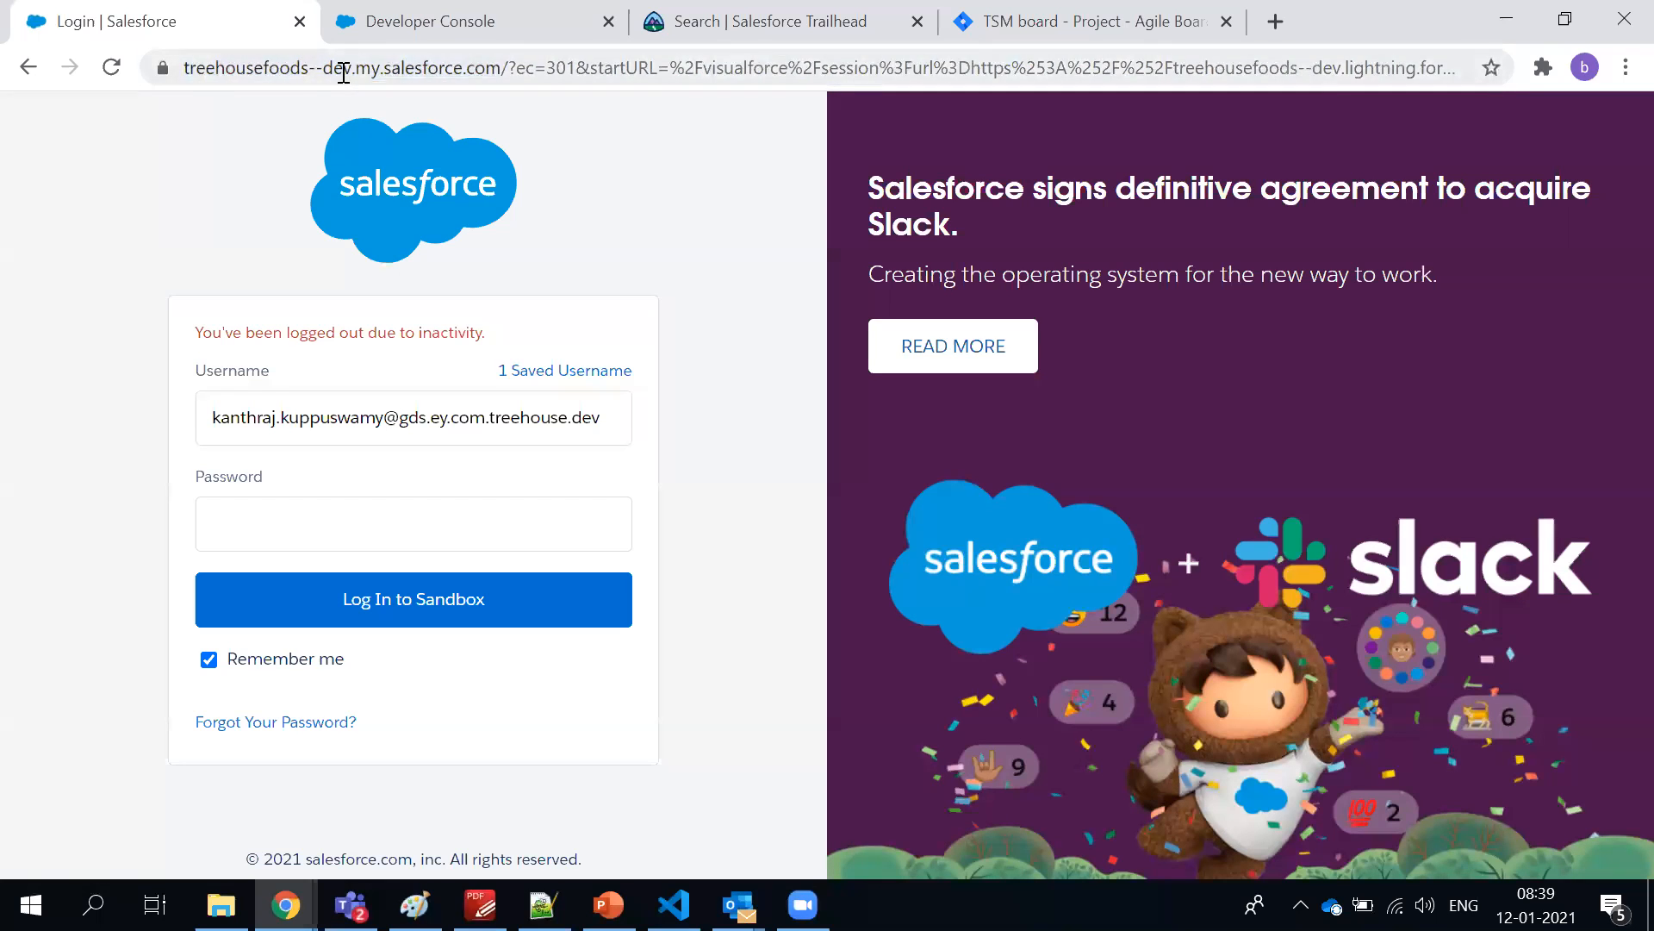
{"action": "double_click", "coordinate": [395, 72]}
{"action": "left_click_drag", "start_coordinate": [443, 69], "coordinate": [384, 72]}
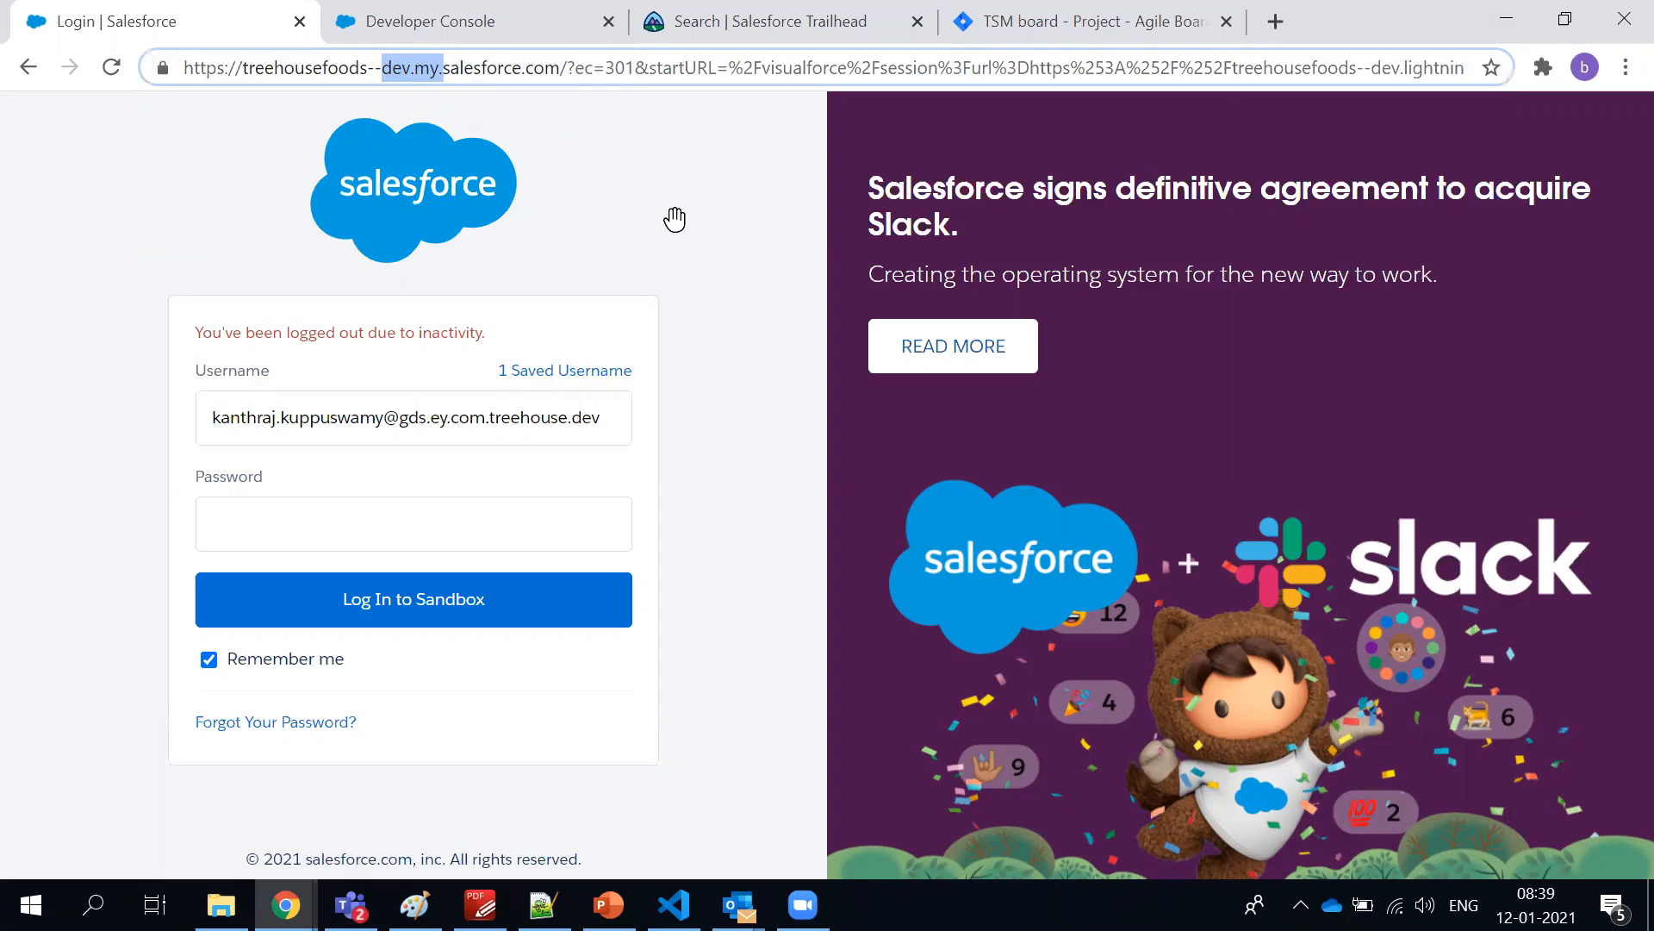
Return to the developer org's Setup window and examine the Administration and Platform Tools categories of the Setup menu
{"action": "key", "text": "alt+Tab"}
{"action": "key", "text": "alt+Tab"}
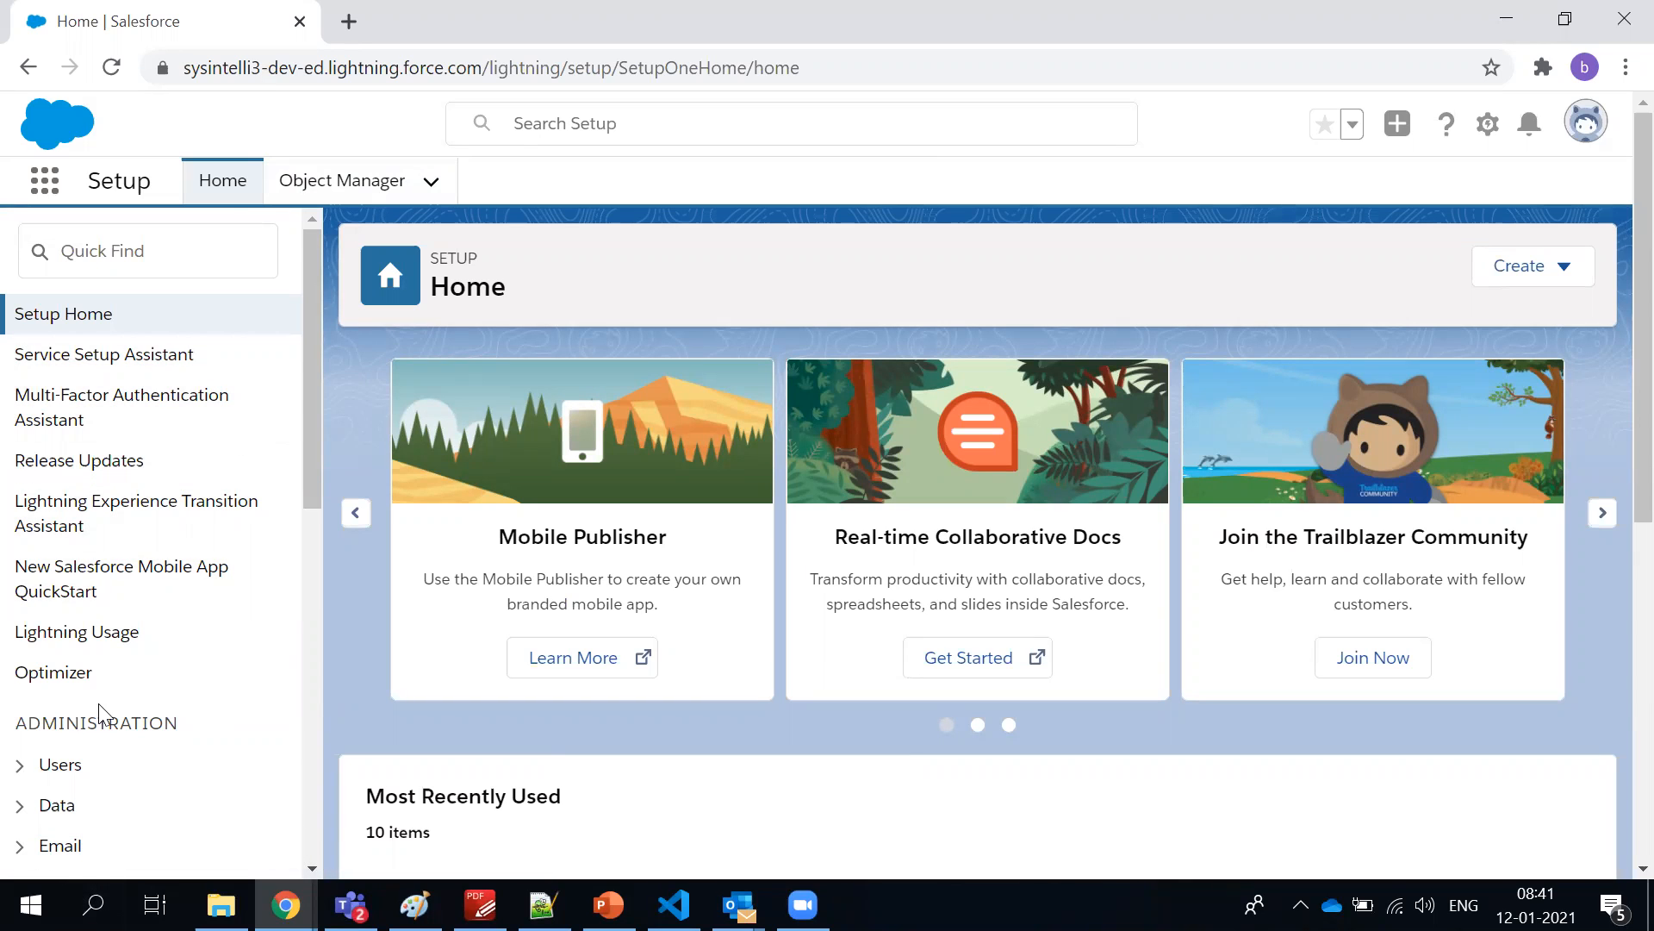
{"action": "scroll", "coordinate": [171, 497], "scroll_direction": "down", "scroll_amount": 1}
{"action": "scroll", "coordinate": [172, 497], "scroll_direction": "down", "scroll_amount": 3}
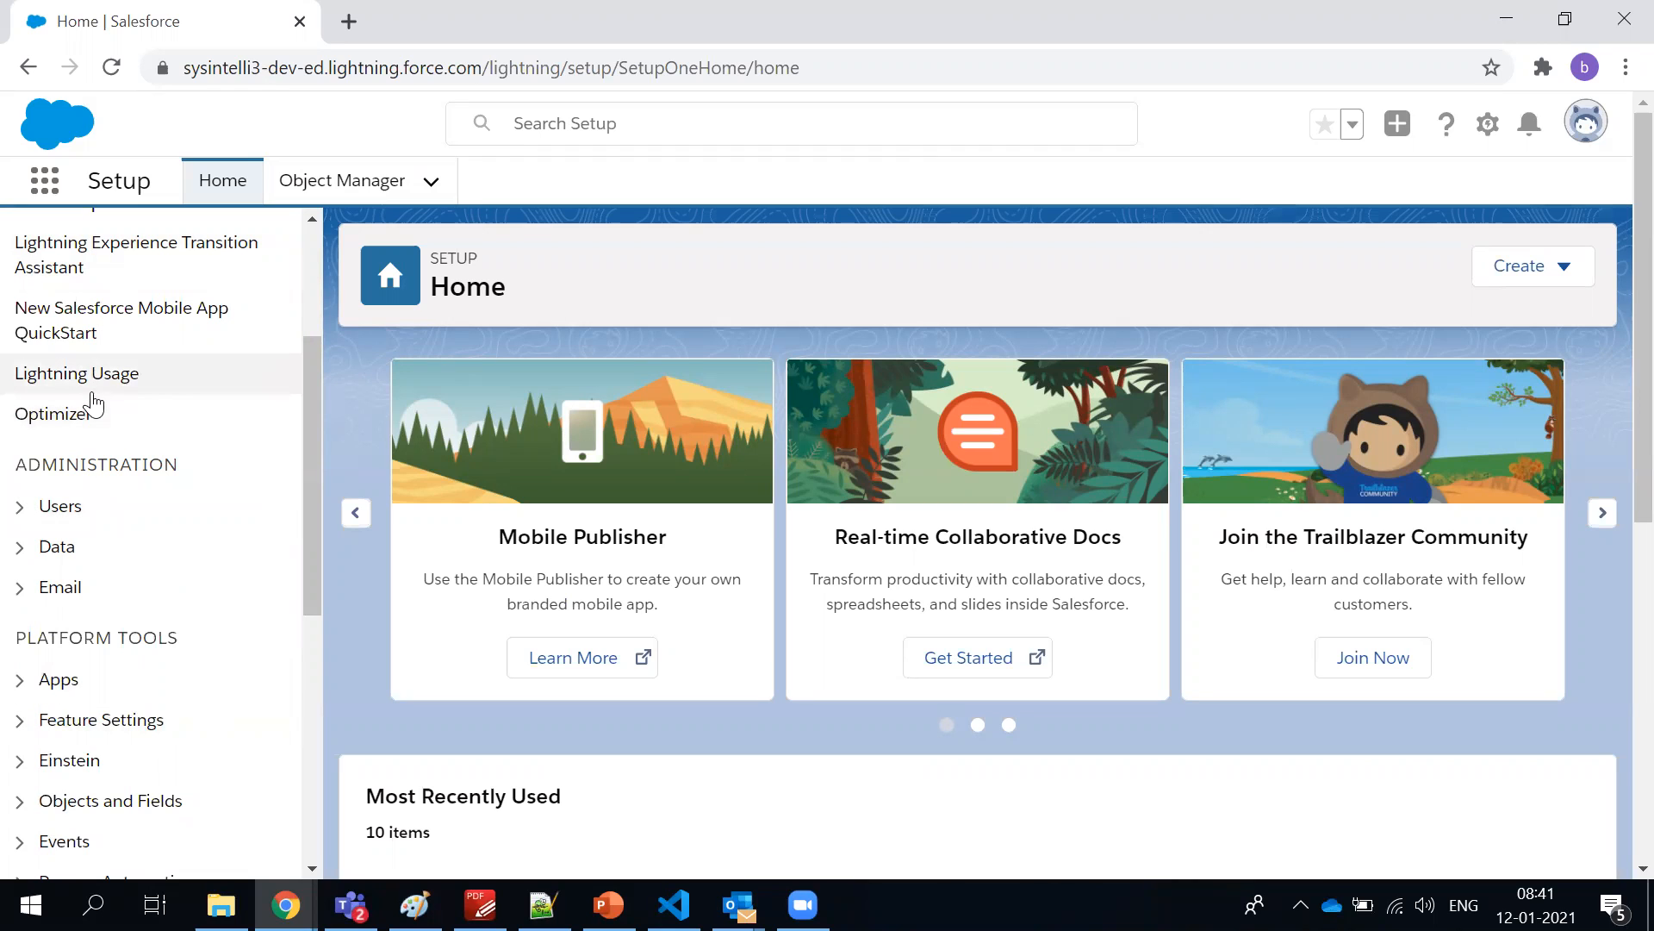
{"action": "scroll", "coordinate": [229, 355], "scroll_direction": "up", "scroll_amount": 3}
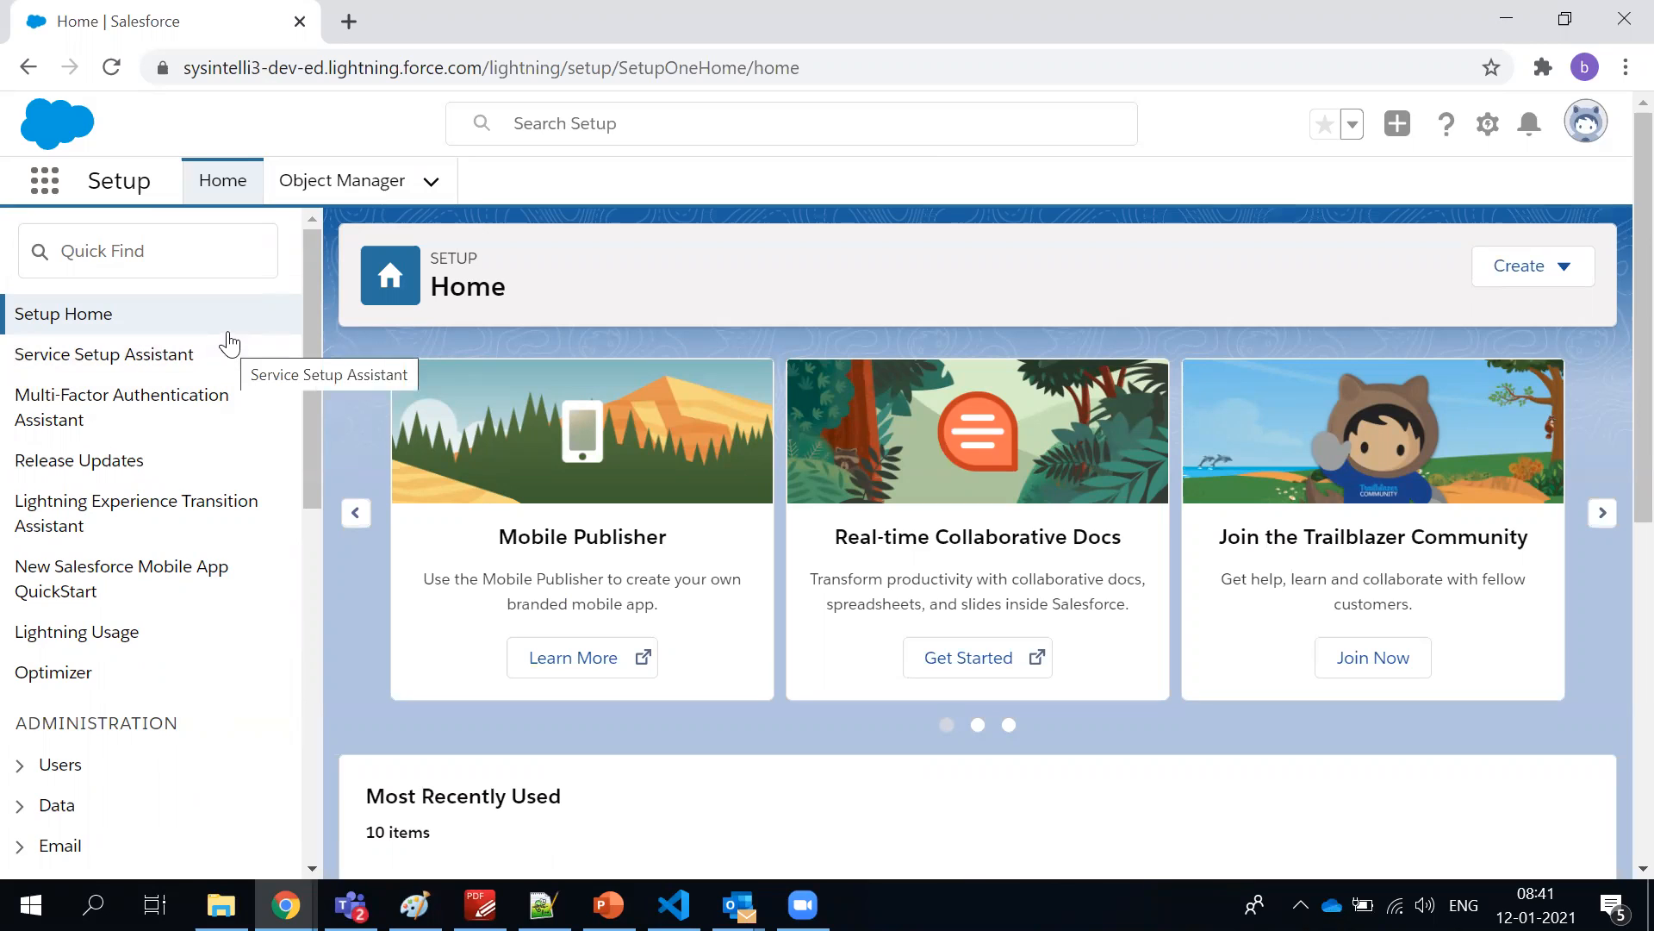
{"action": "left_click", "coordinate": [205, 259]}
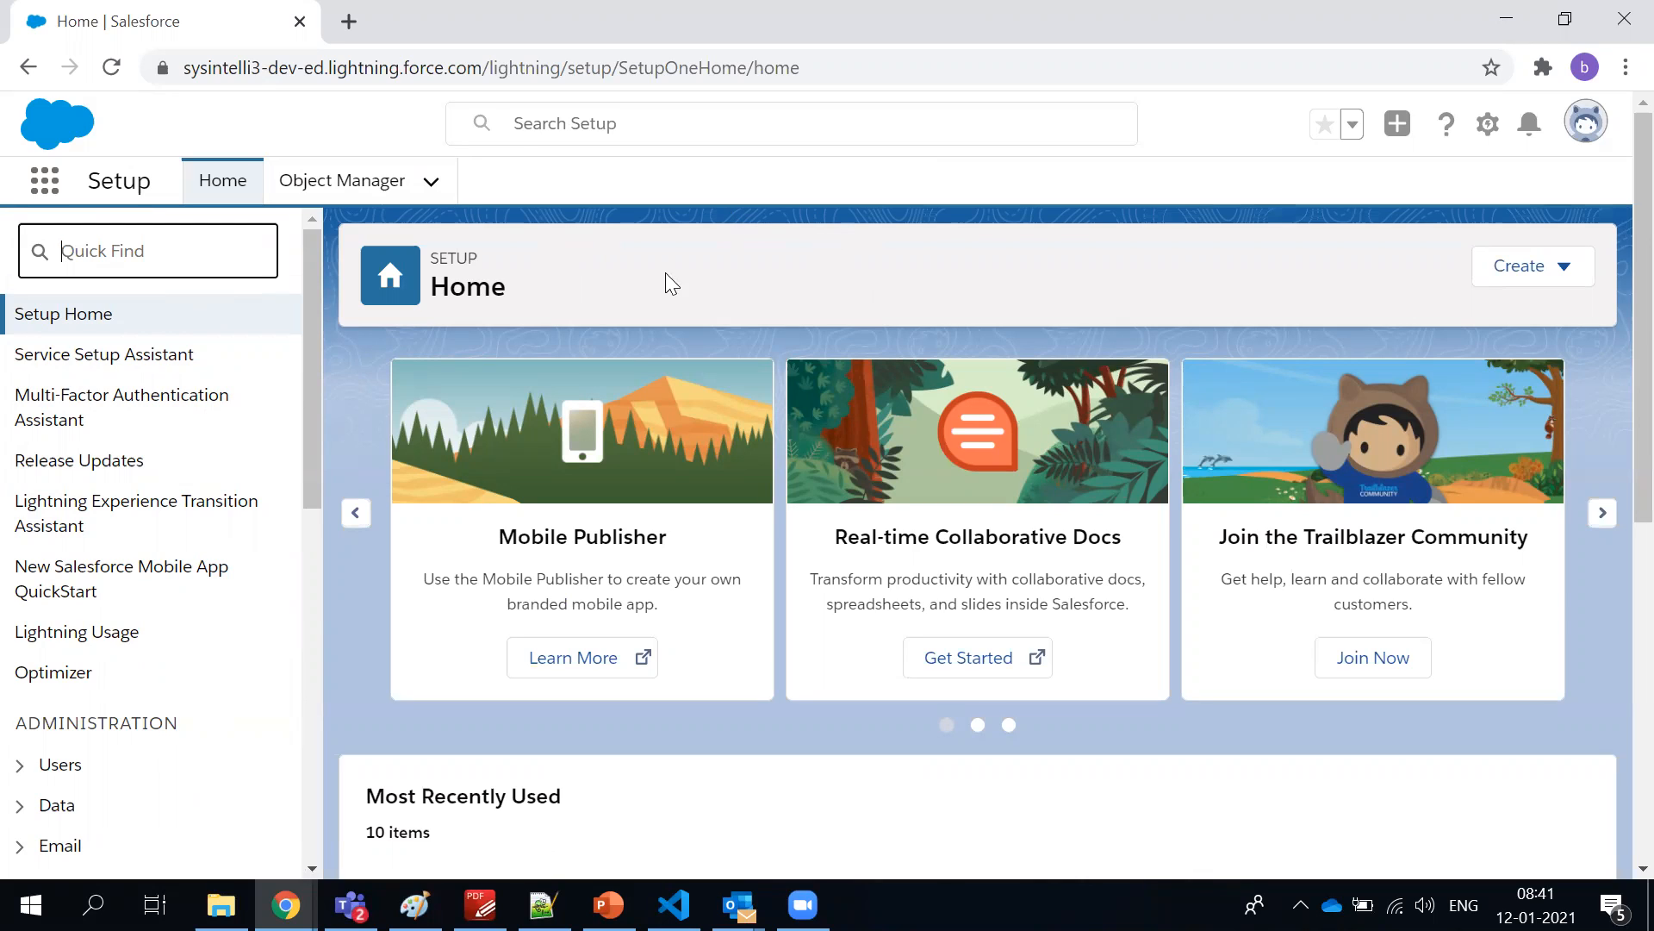
{"action": "left_click", "coordinate": [941, 253]}
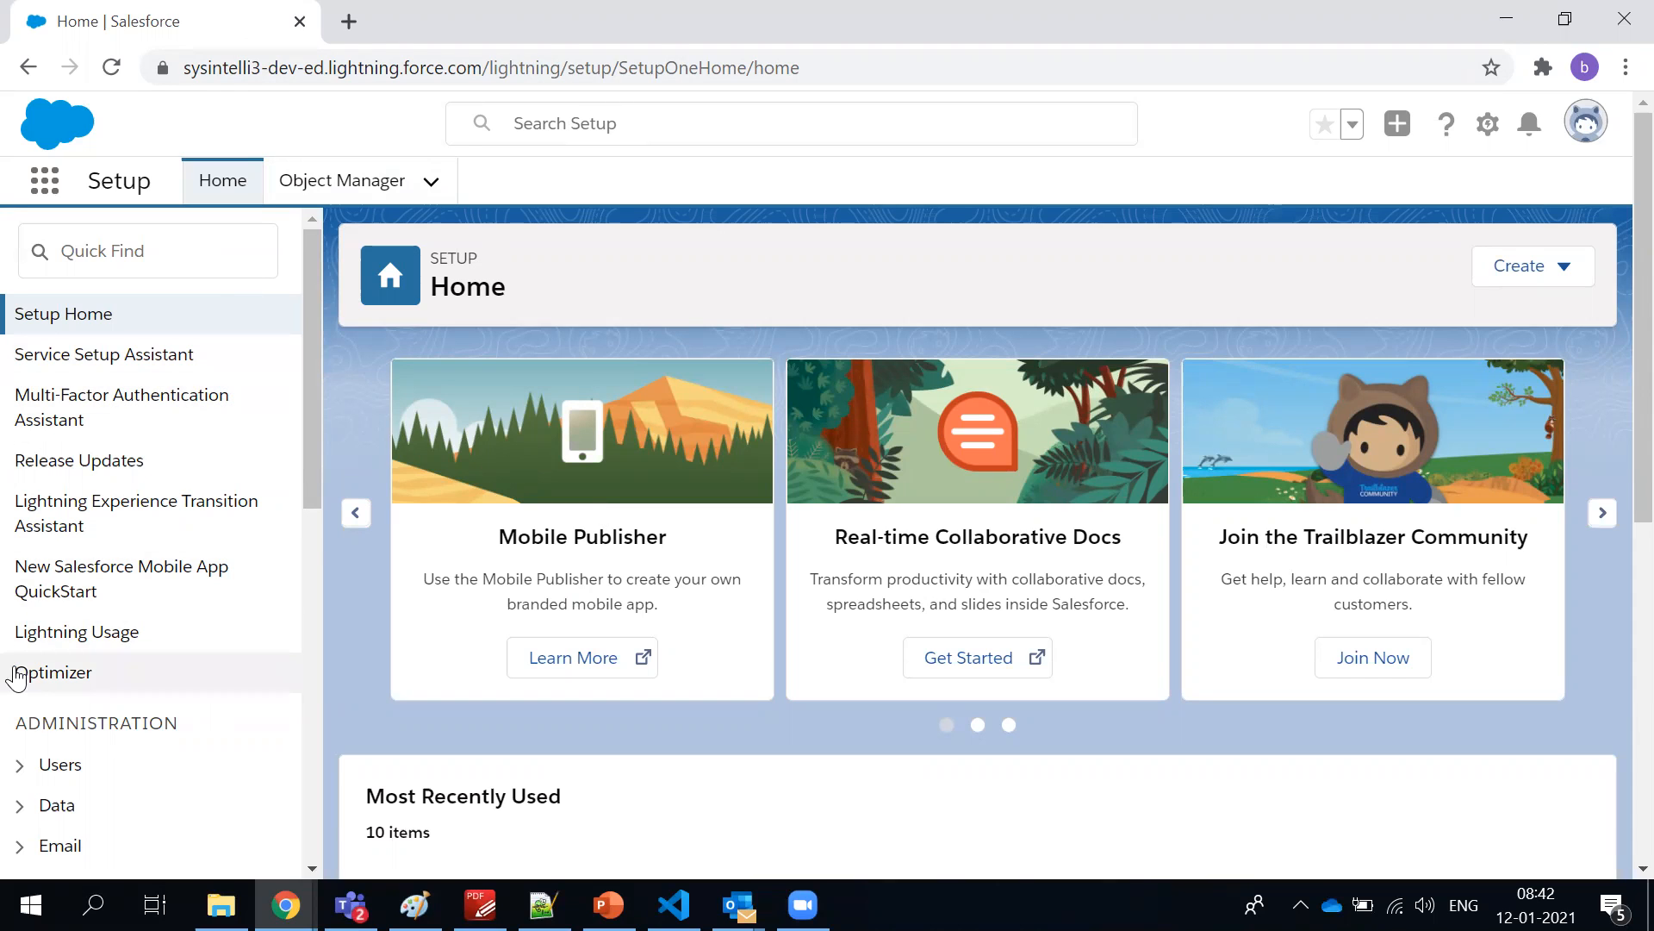
{"action": "scroll", "coordinate": [17, 677], "scroll_direction": "down", "scroll_amount": 2}
{"action": "scroll", "coordinate": [62, 683], "scroll_direction": "down", "scroll_amount": 5}
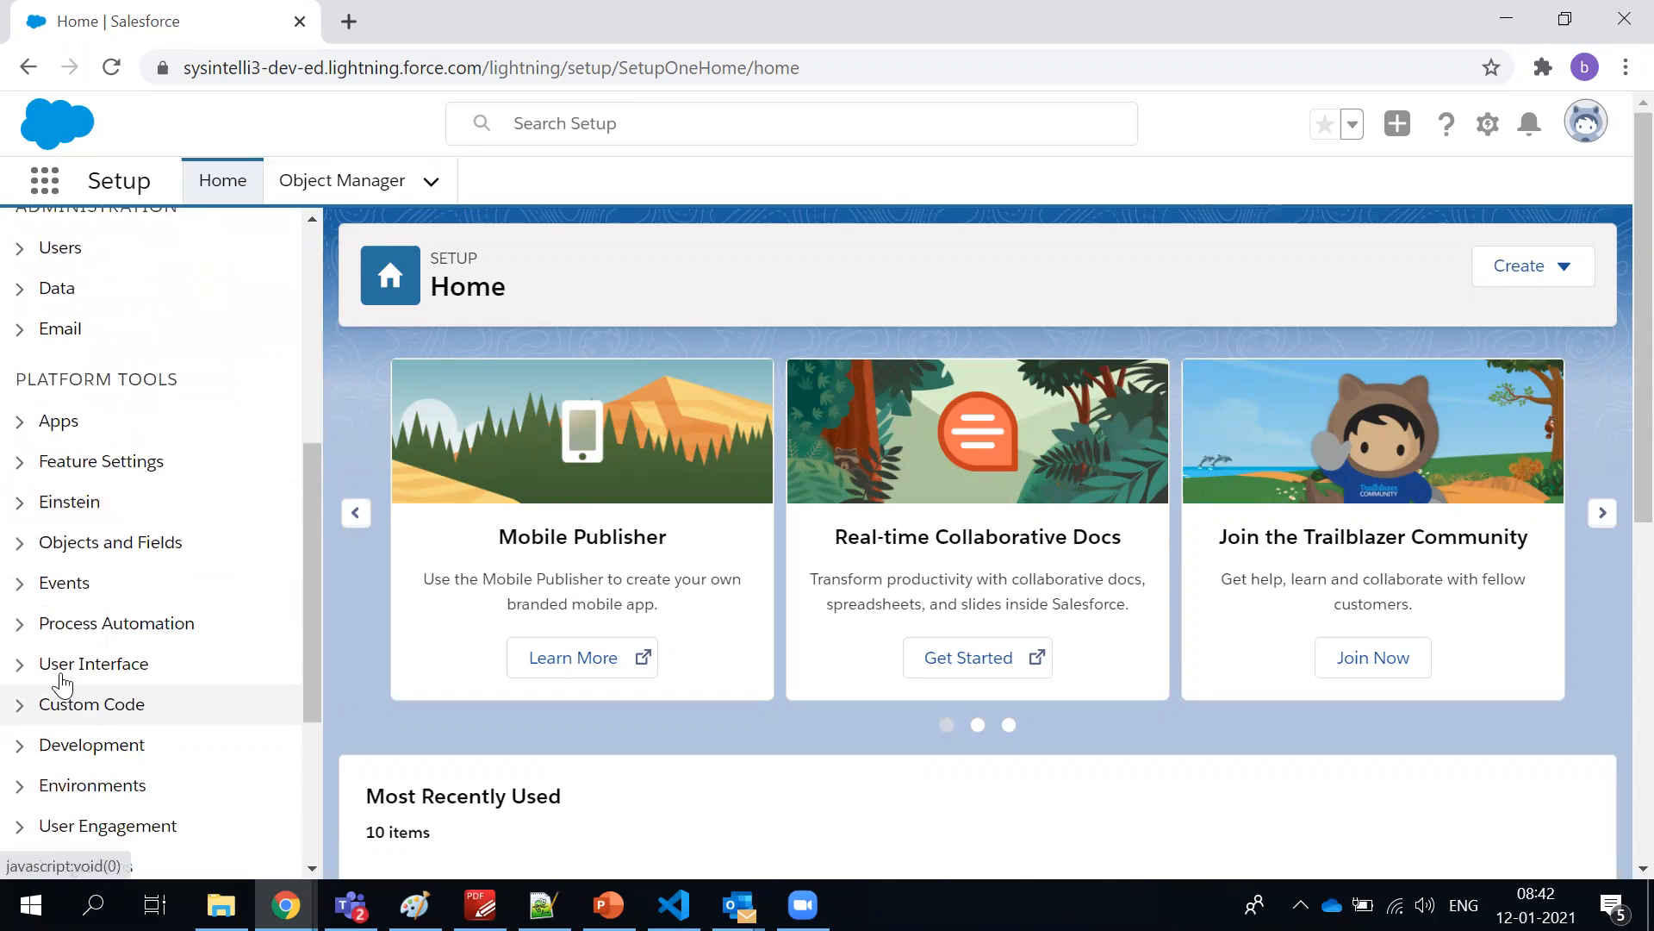
{"action": "scroll", "coordinate": [62, 683], "scroll_direction": "up", "scroll_amount": 7}
Open Object Manager and compare the object types, highlighting the Custom Object type of Claim
{"action": "left_click", "coordinate": [360, 185]}
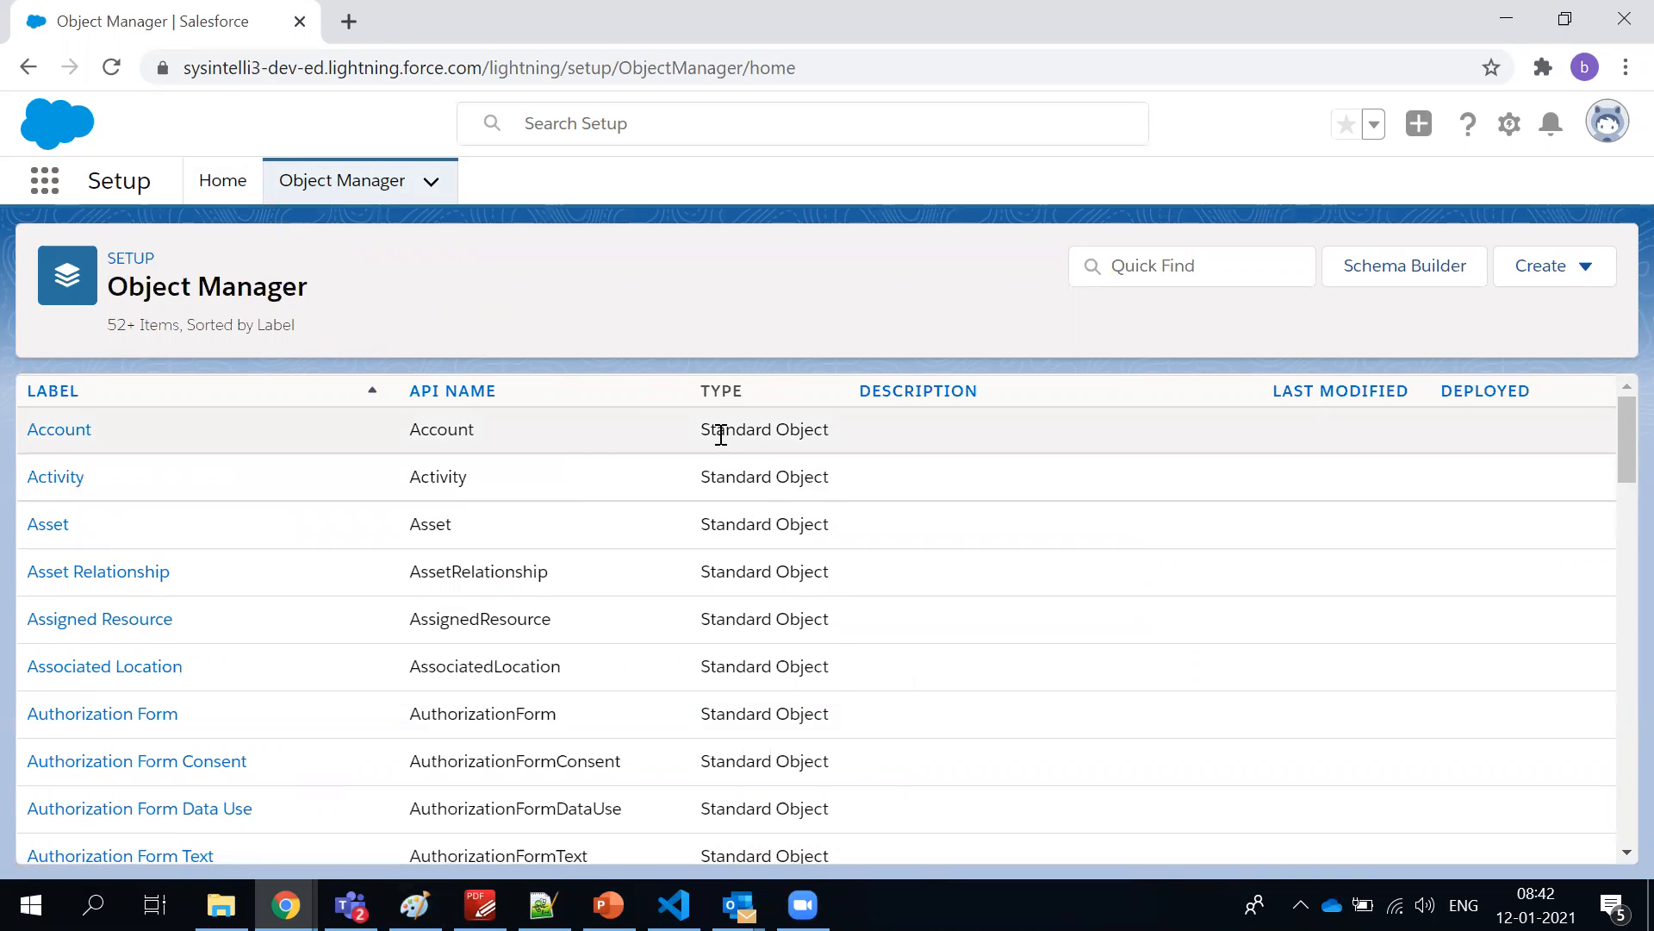
{"action": "scroll", "coordinate": [720, 431], "scroll_direction": "down", "scroll_amount": 4}
{"action": "scroll", "coordinate": [723, 457], "scroll_direction": "down", "scroll_amount": 4}
{"action": "scroll", "coordinate": [726, 465], "scroll_direction": "up", "scroll_amount": 3}
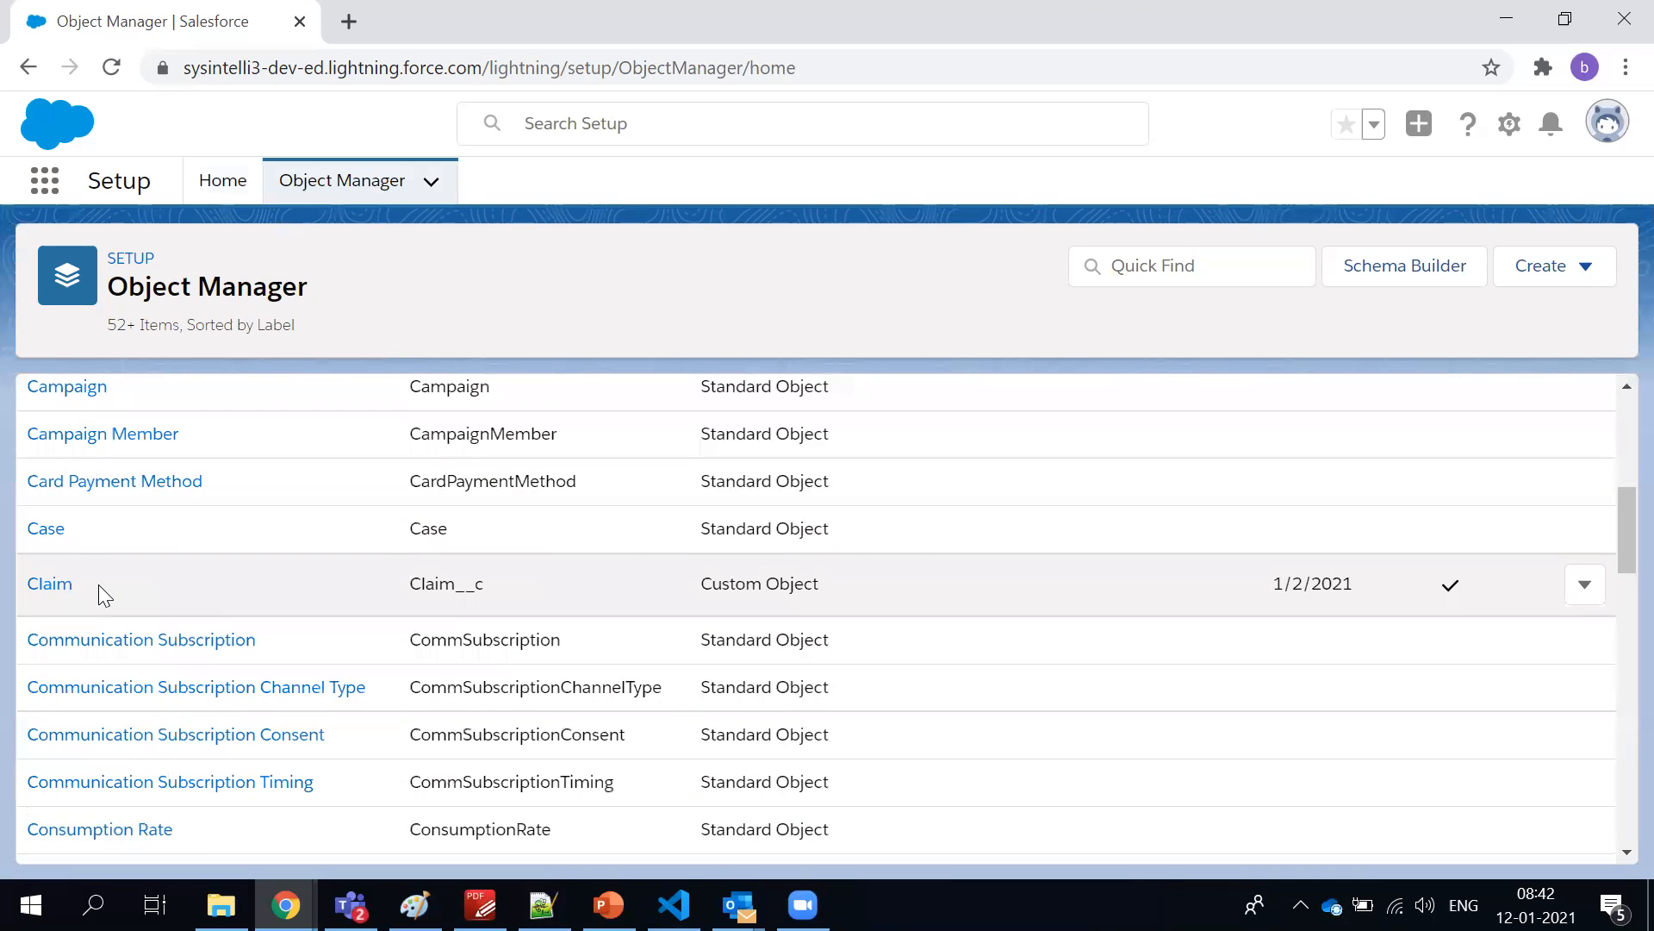
{"action": "left_click_drag", "start_coordinate": [875, 586], "coordinate": [688, 598]}
{"action": "left_click", "coordinate": [776, 267]}
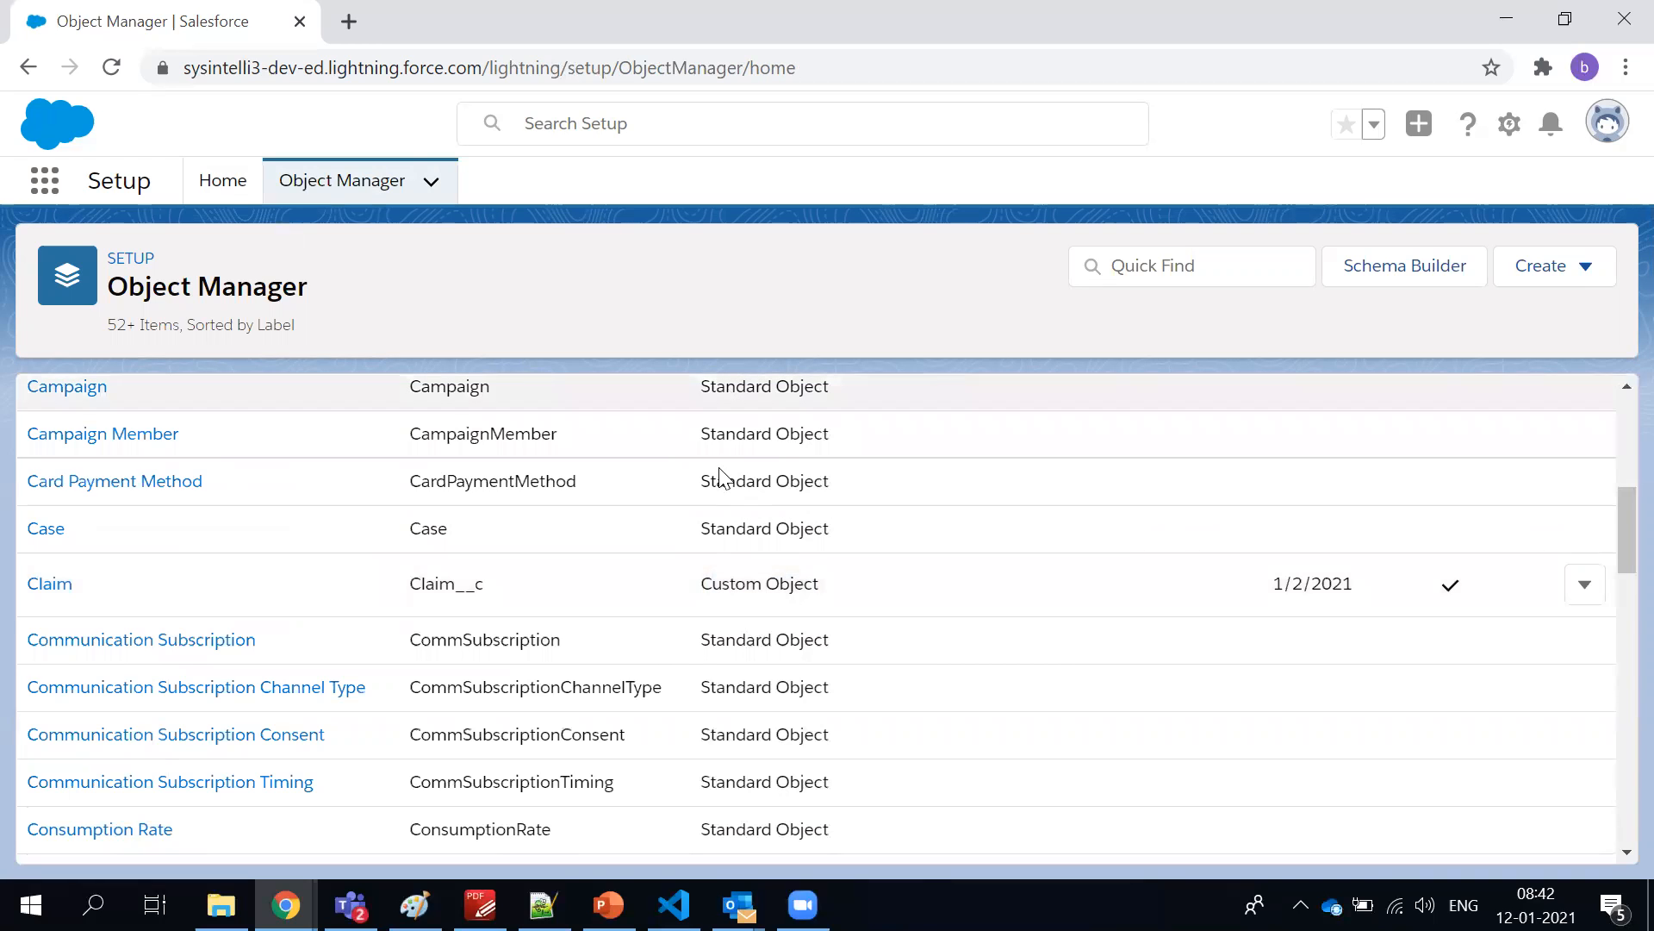
Open the Account object's Fields & Relationships and look through its field list
{"action": "scroll", "coordinate": [308, 541], "scroll_direction": "up", "scroll_amount": 3}
{"action": "scroll", "coordinate": [86, 517], "scroll_direction": "up", "scroll_amount": 3}
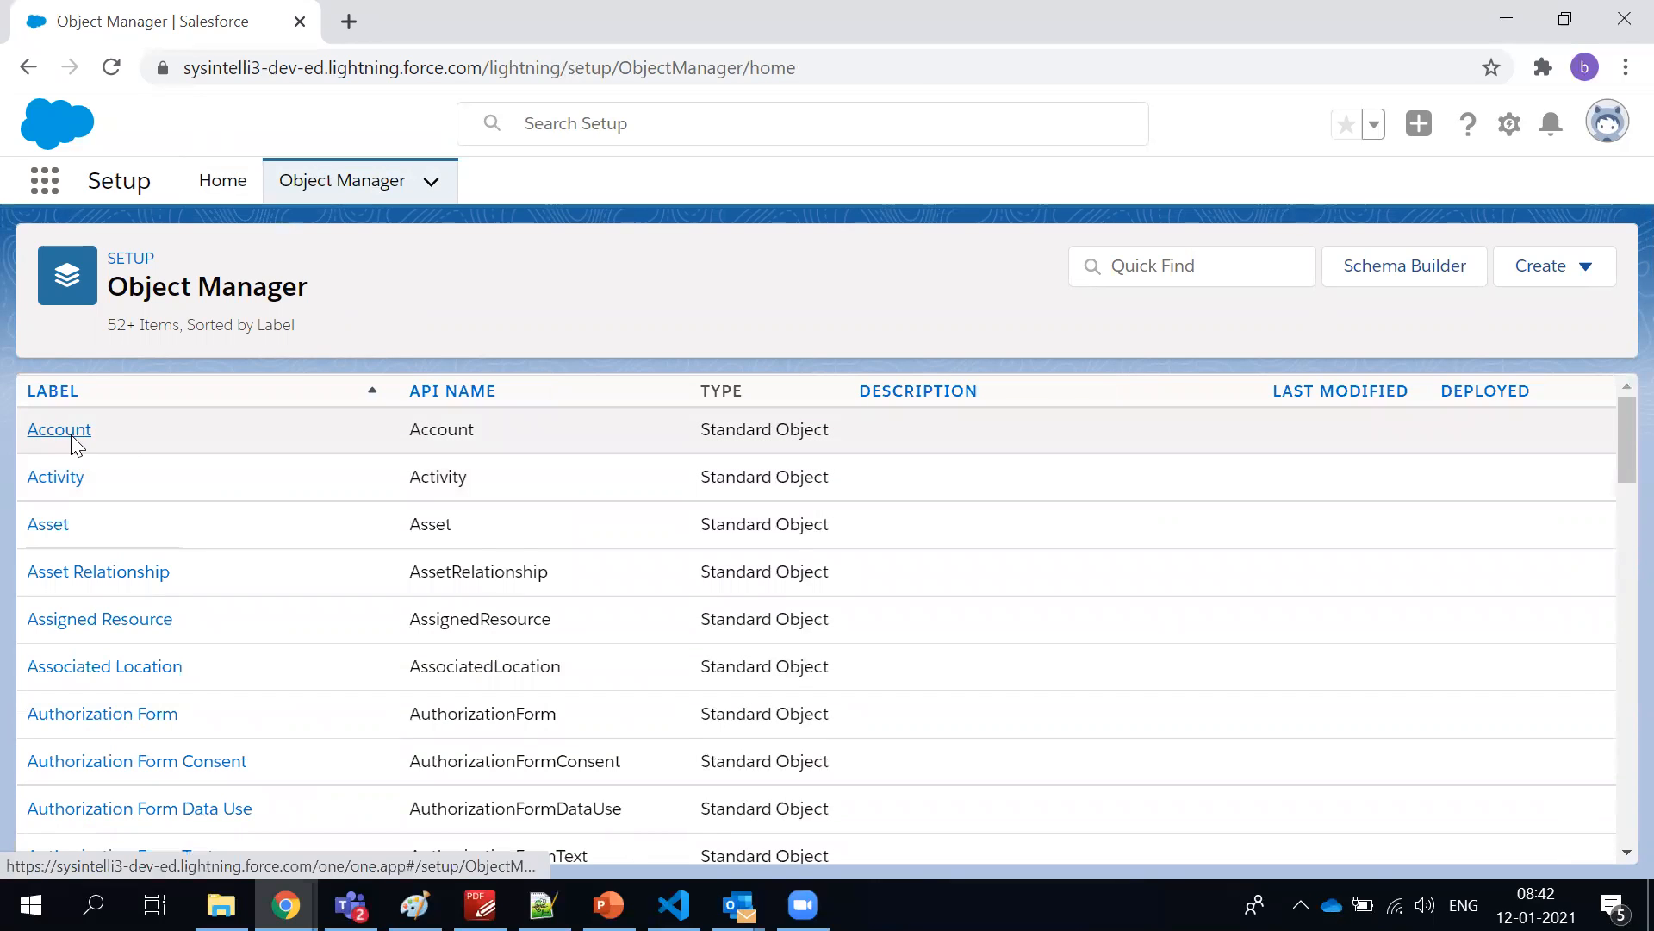
{"action": "left_click", "coordinate": [71, 436]}
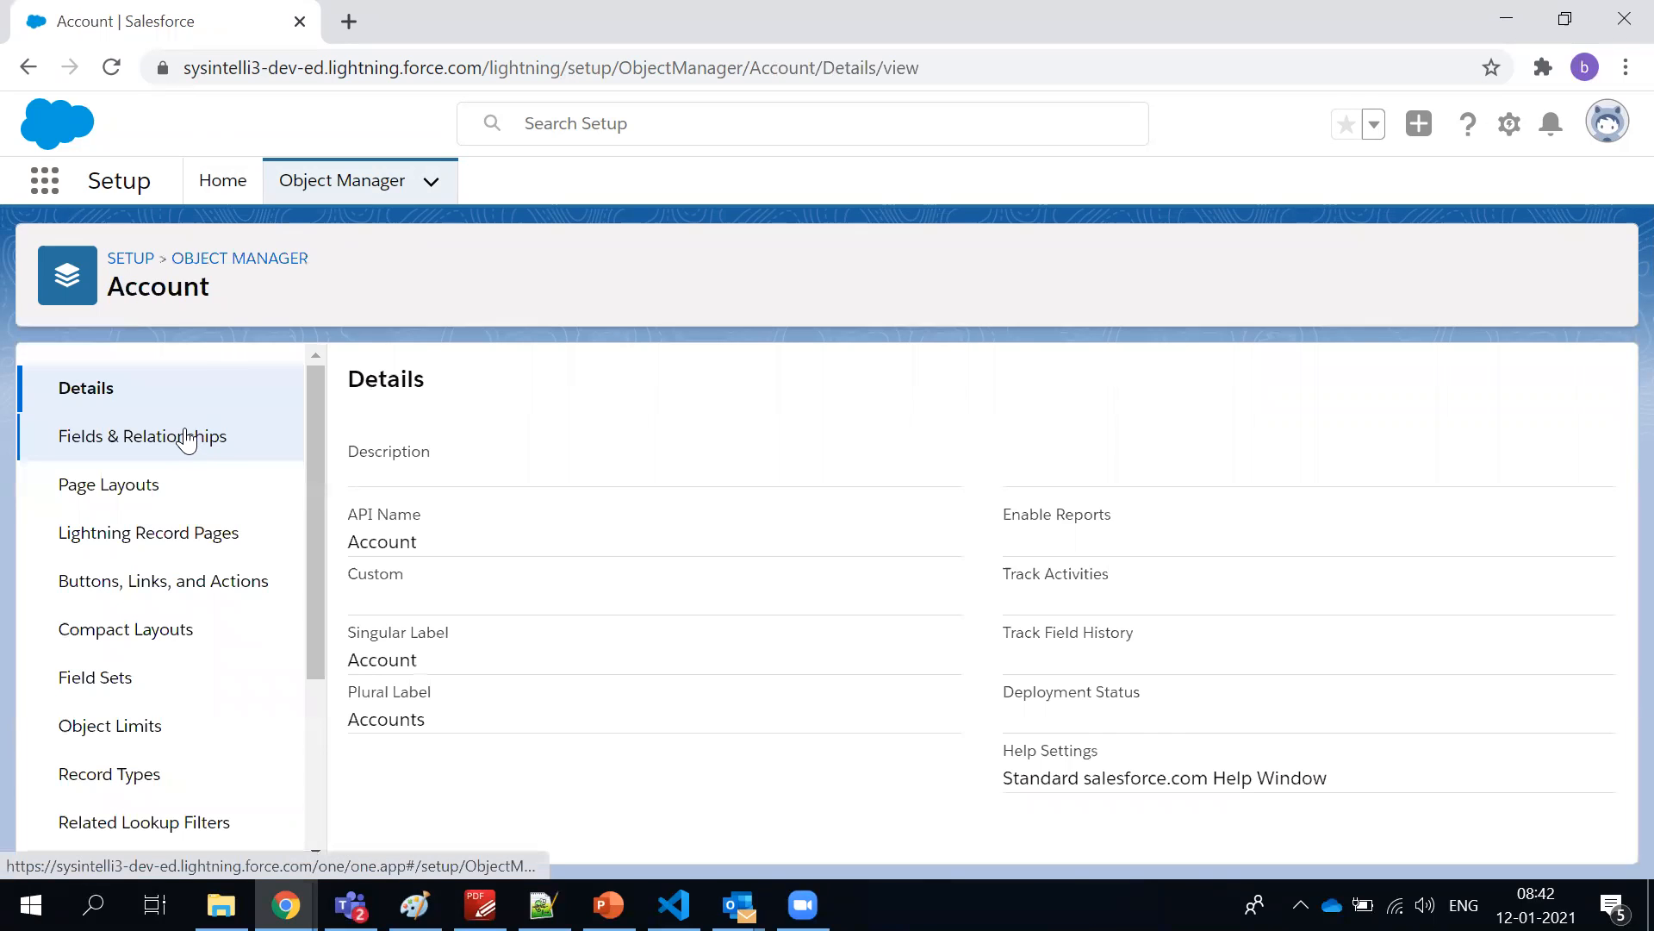
{"action": "left_click", "coordinate": [184, 438]}
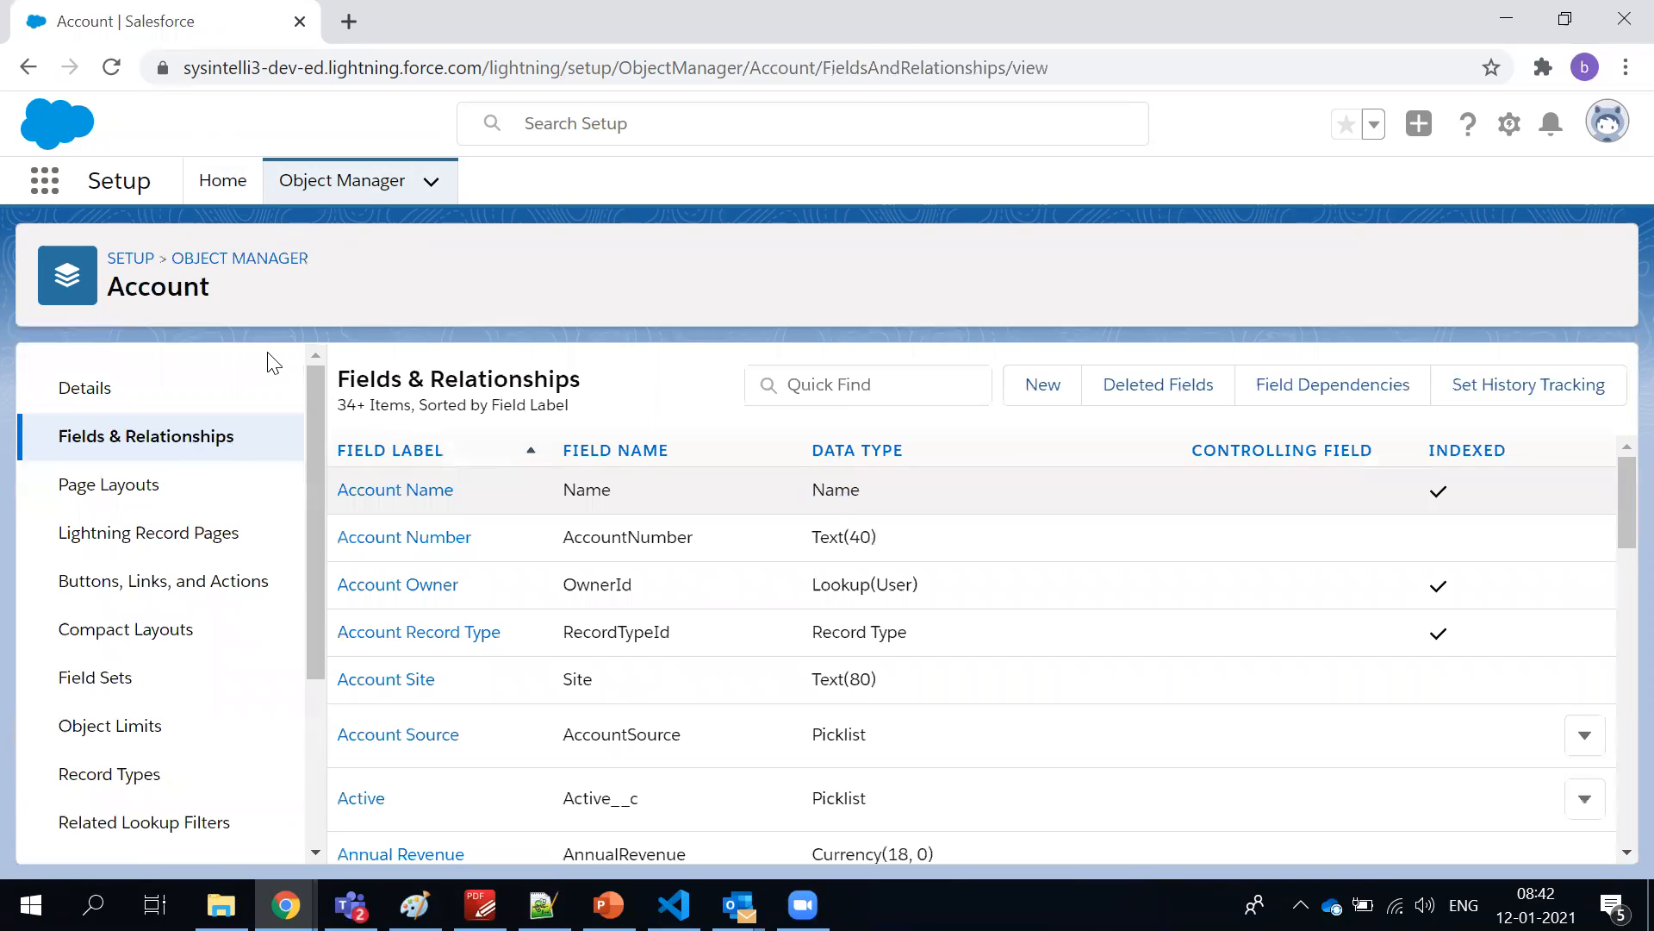
{"action": "scroll", "coordinate": [664, 506], "scroll_direction": "down", "scroll_amount": 15}
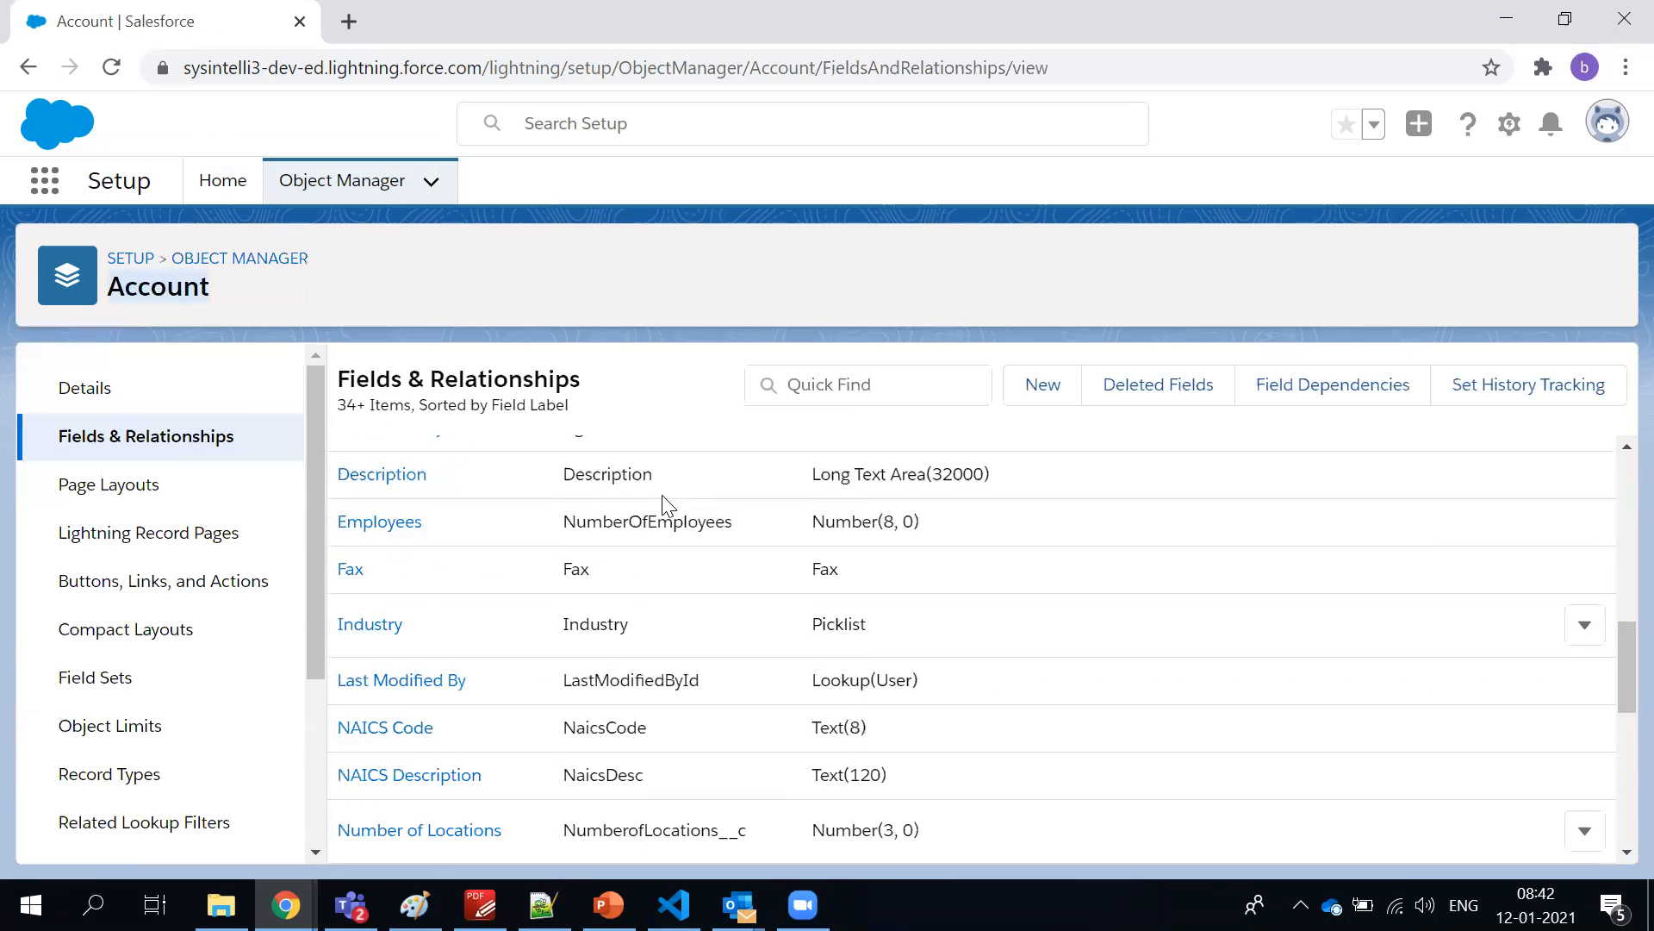
Return to the start of the Account field list, open the Account page layouts and view the Supplier Layout
{"action": "scroll", "coordinate": [663, 506], "scroll_direction": "up", "scroll_amount": 15}
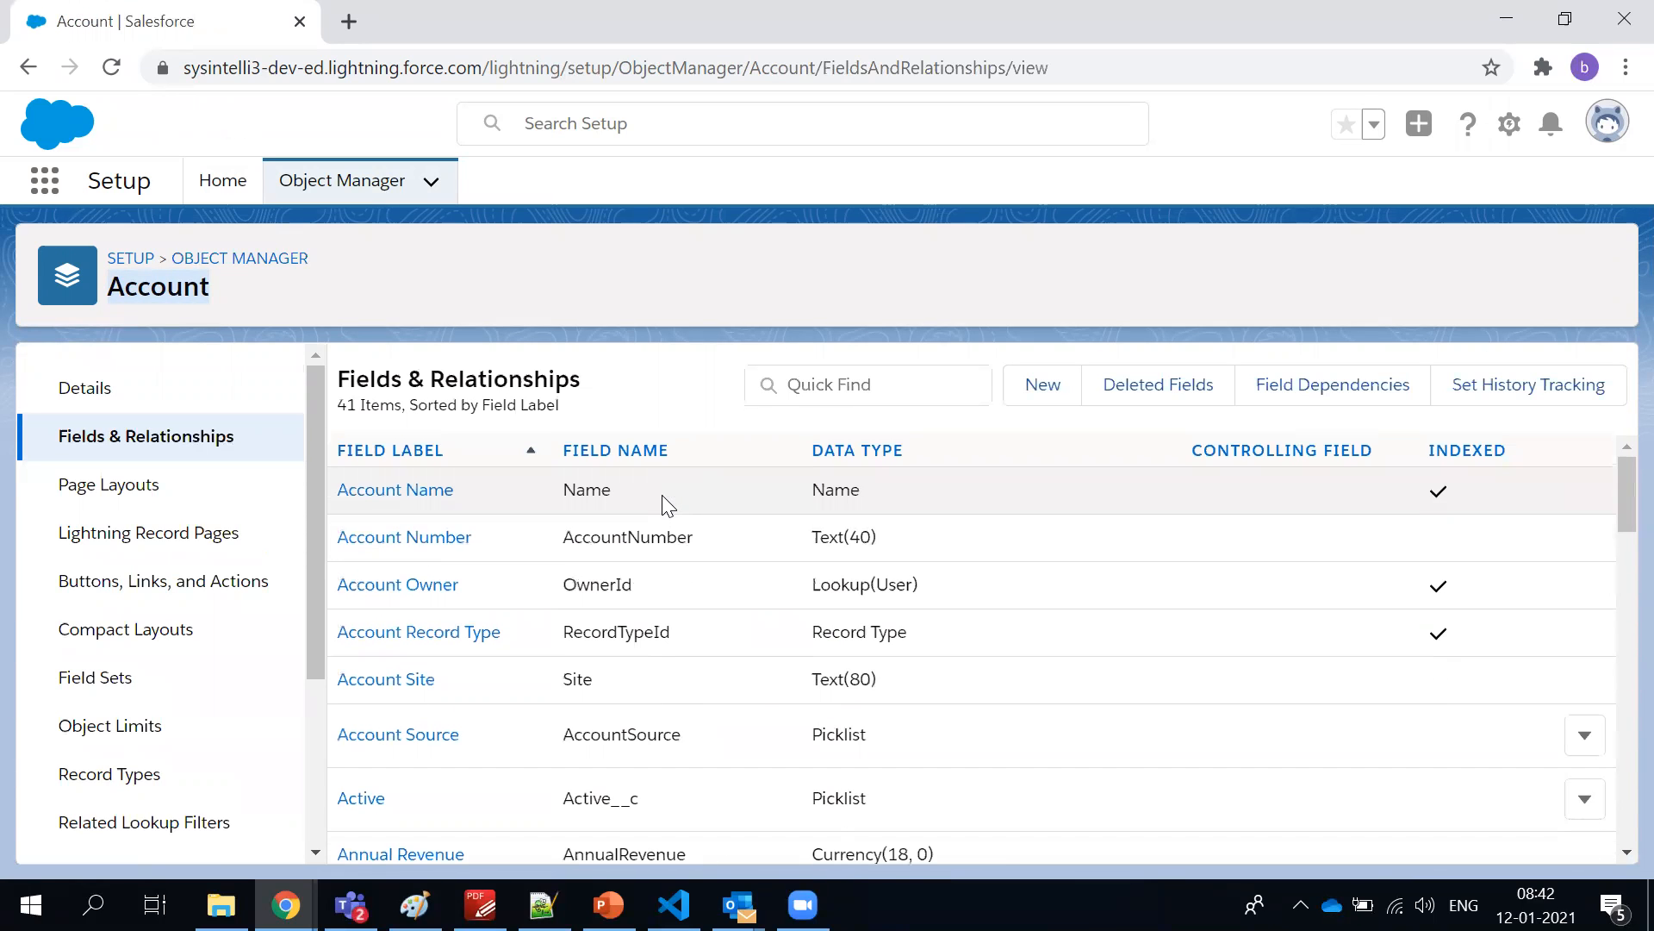
{"action": "left_click", "coordinate": [625, 384]}
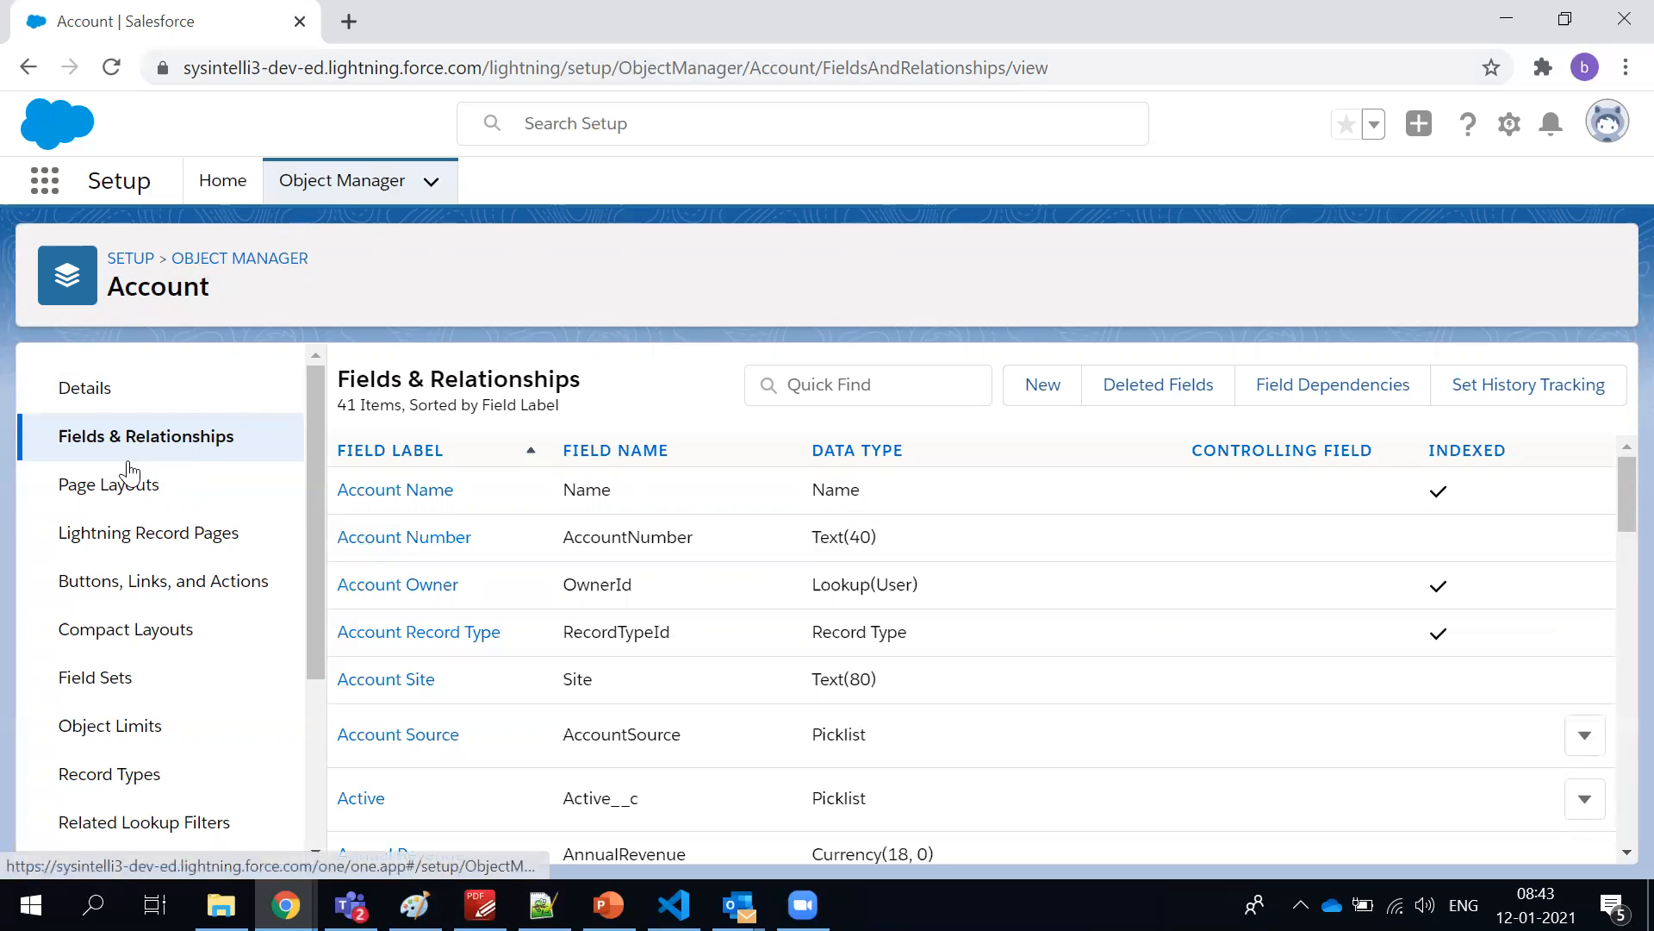
{"action": "left_click", "coordinate": [107, 496]}
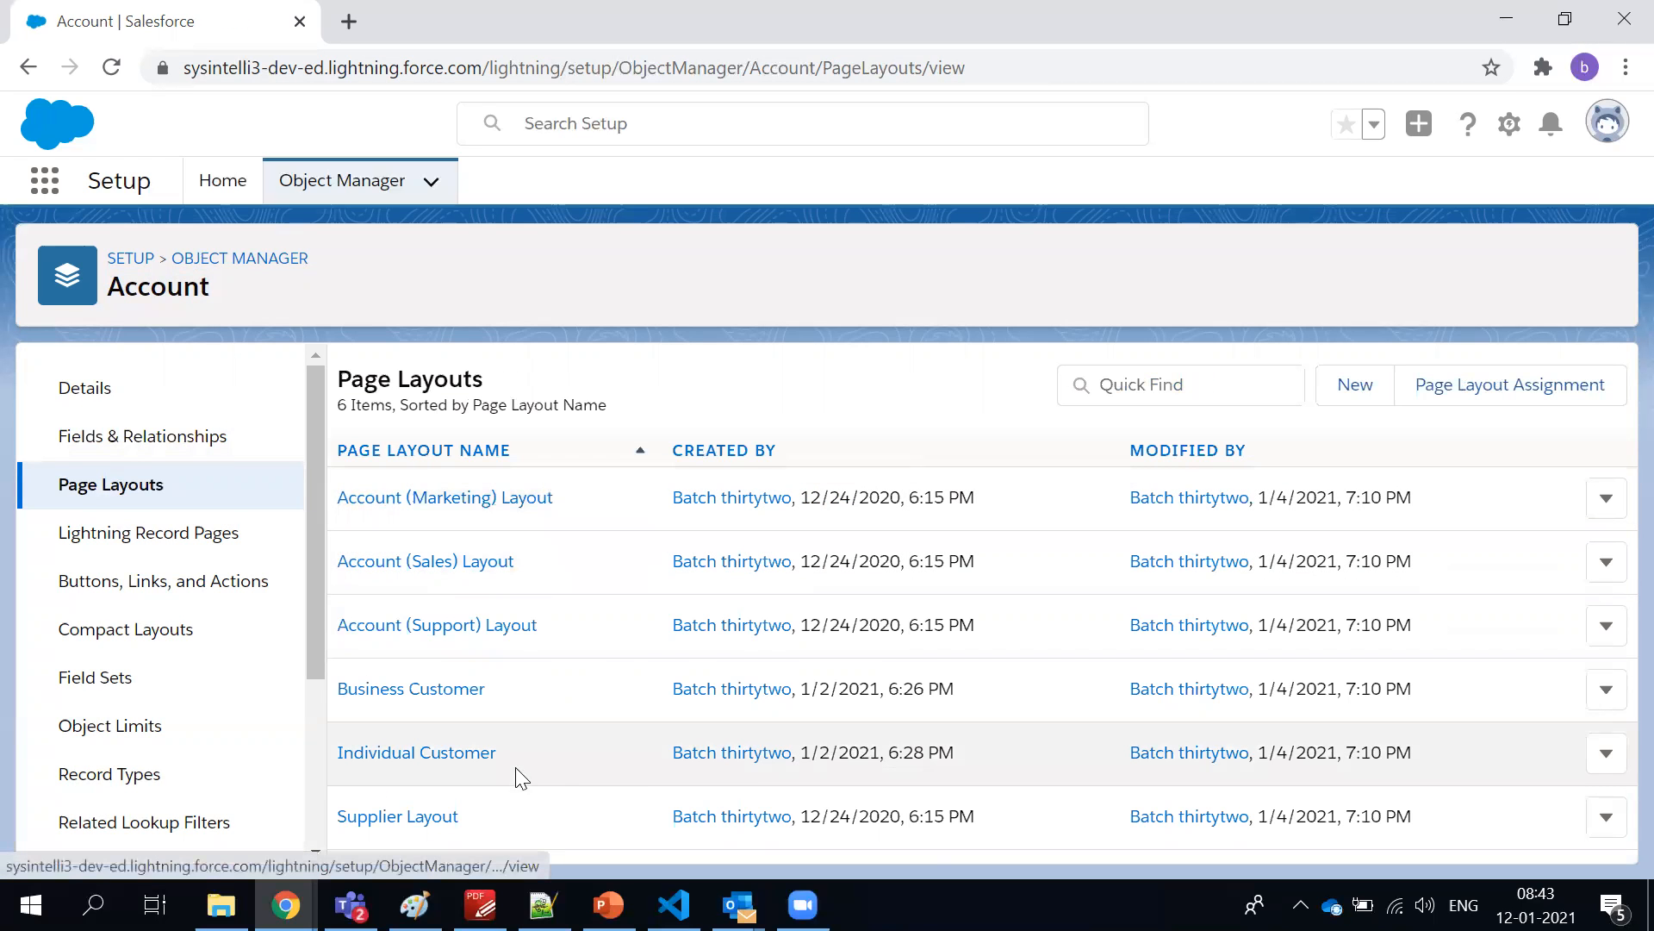
{"action": "left_click", "coordinate": [428, 829]}
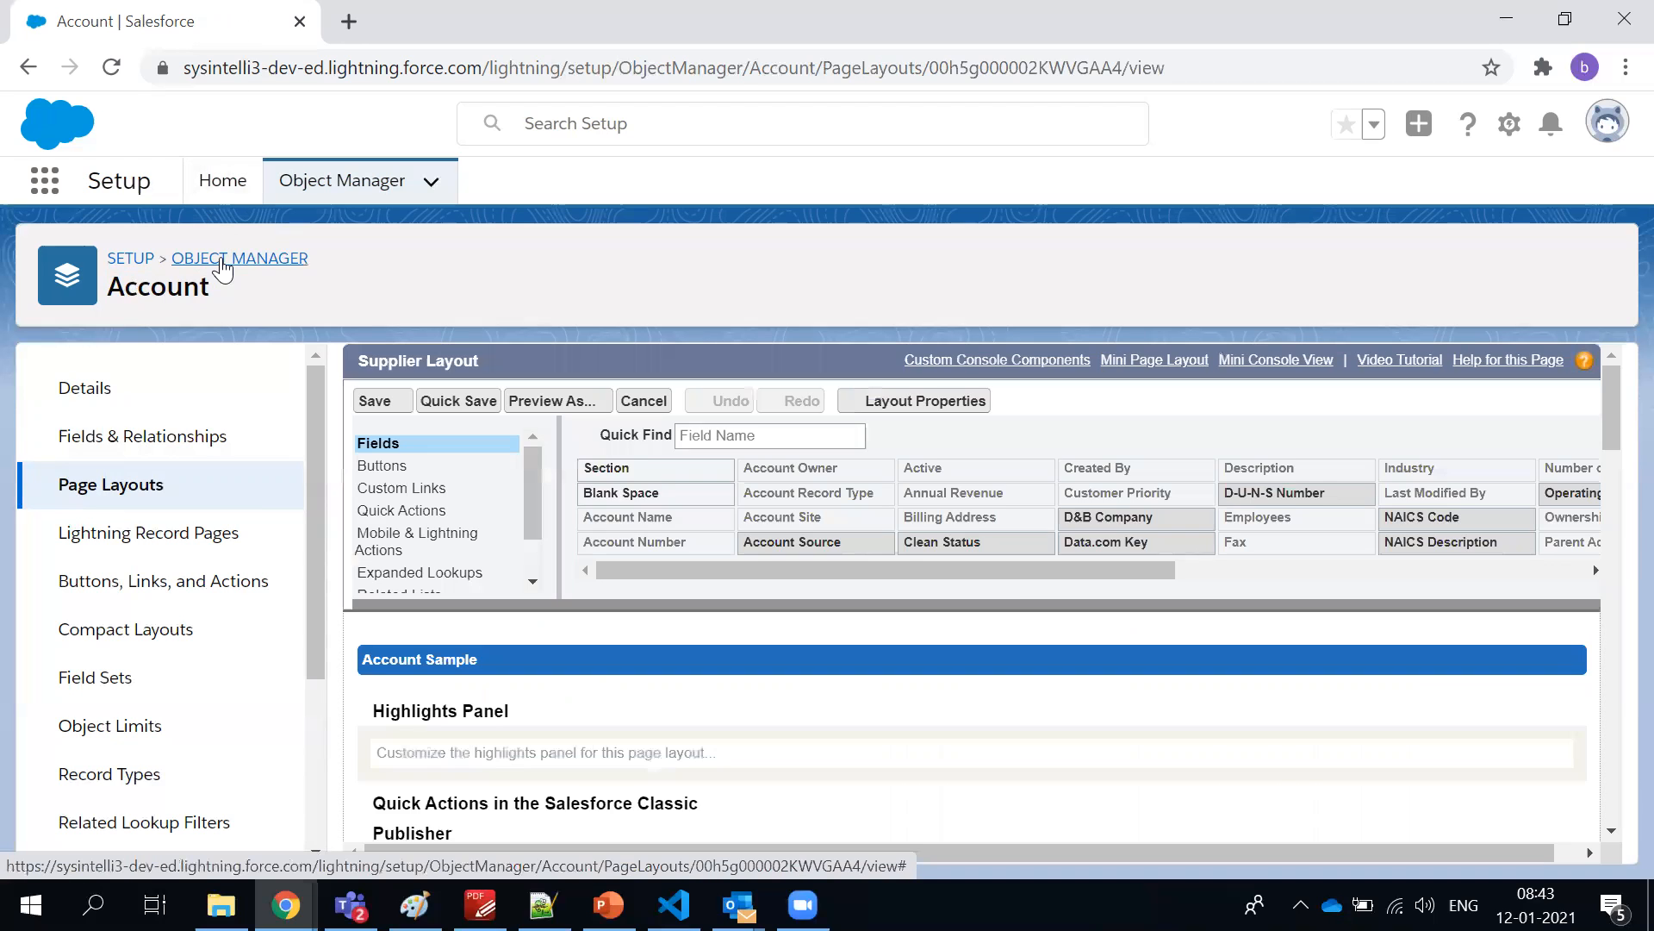
From Object Manager, open the form for creating a new custom object and highlight Custom Object in its title
{"action": "left_click", "coordinate": [222, 258]}
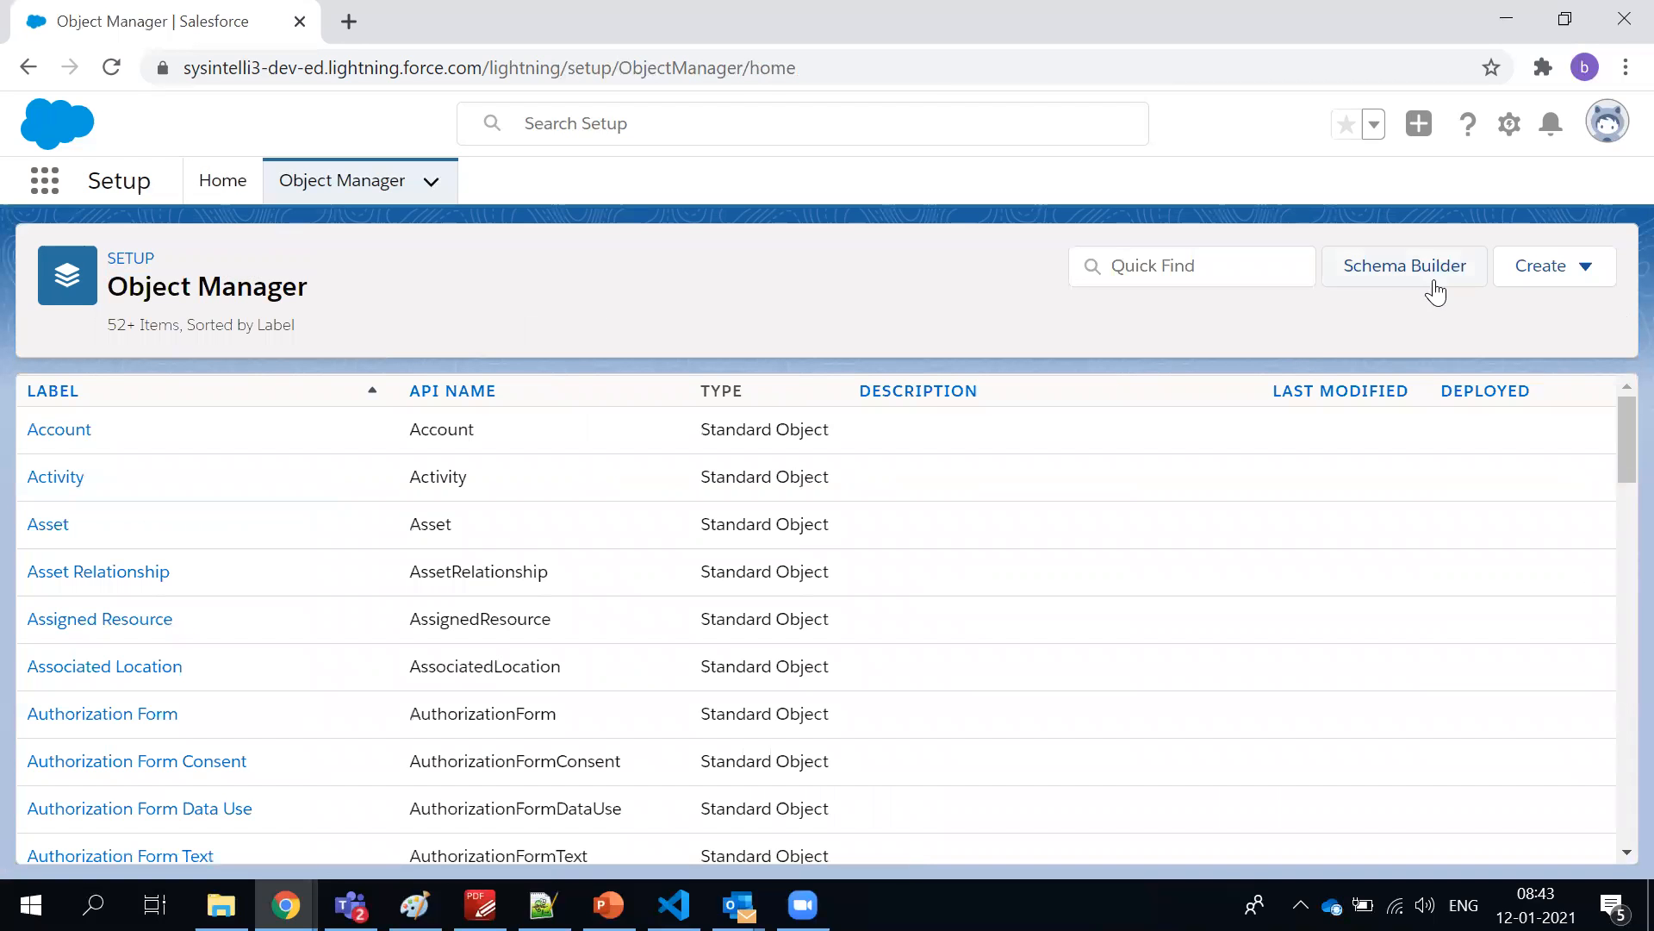
{"action": "left_click", "coordinate": [1541, 277]}
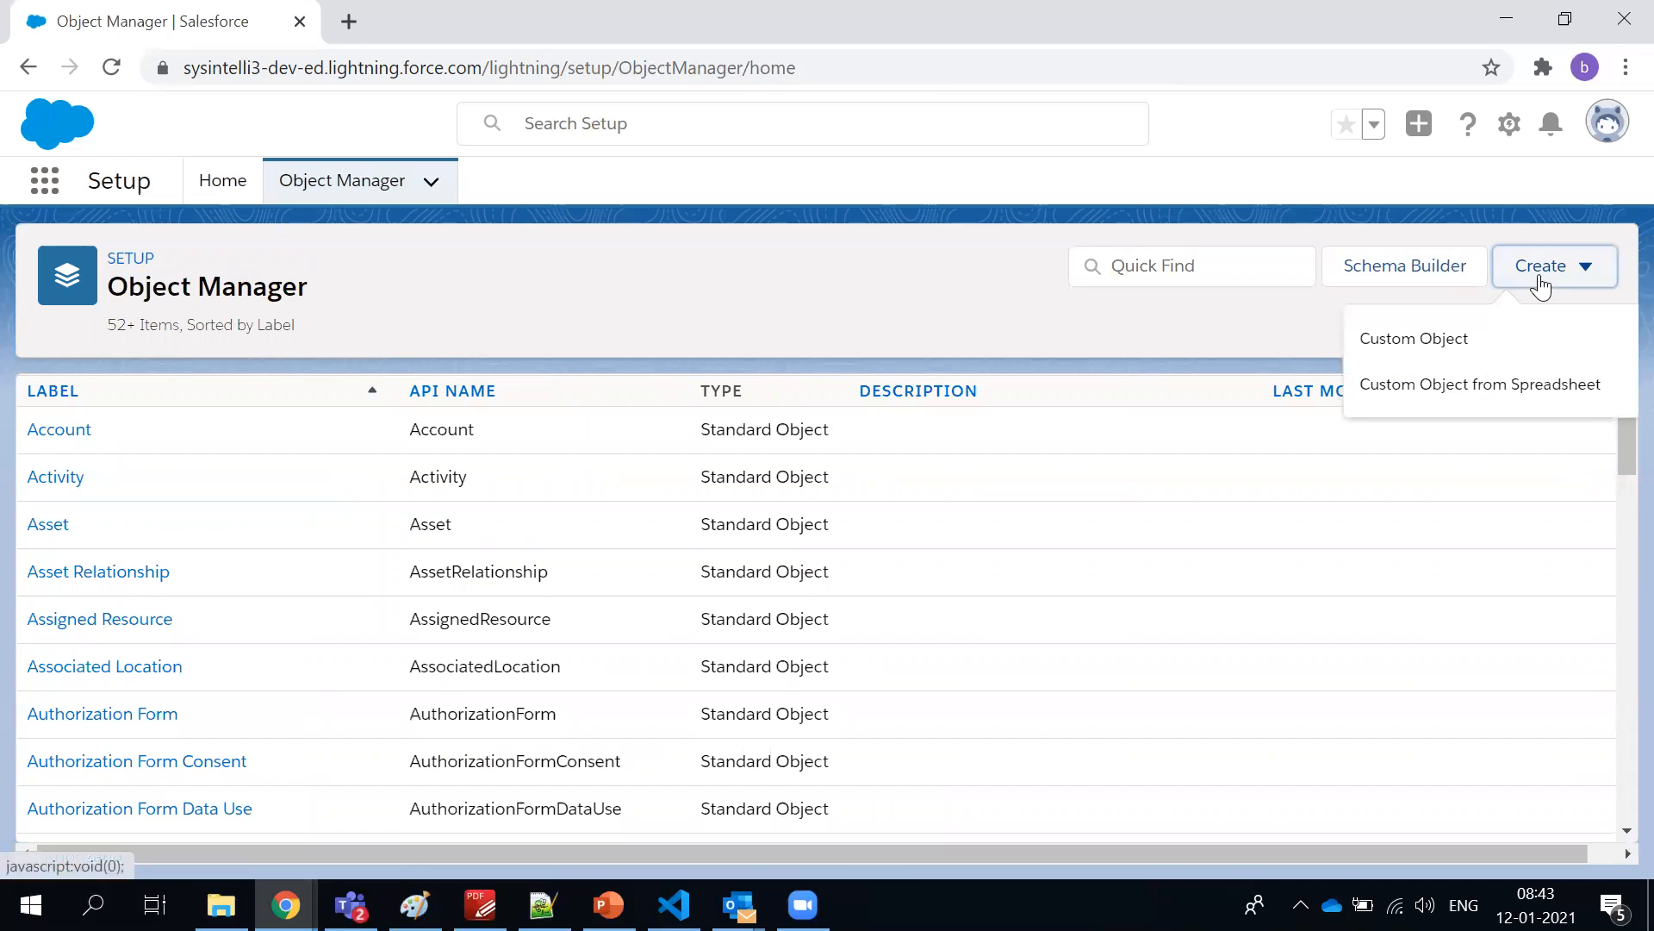
{"action": "left_click", "coordinate": [1443, 338]}
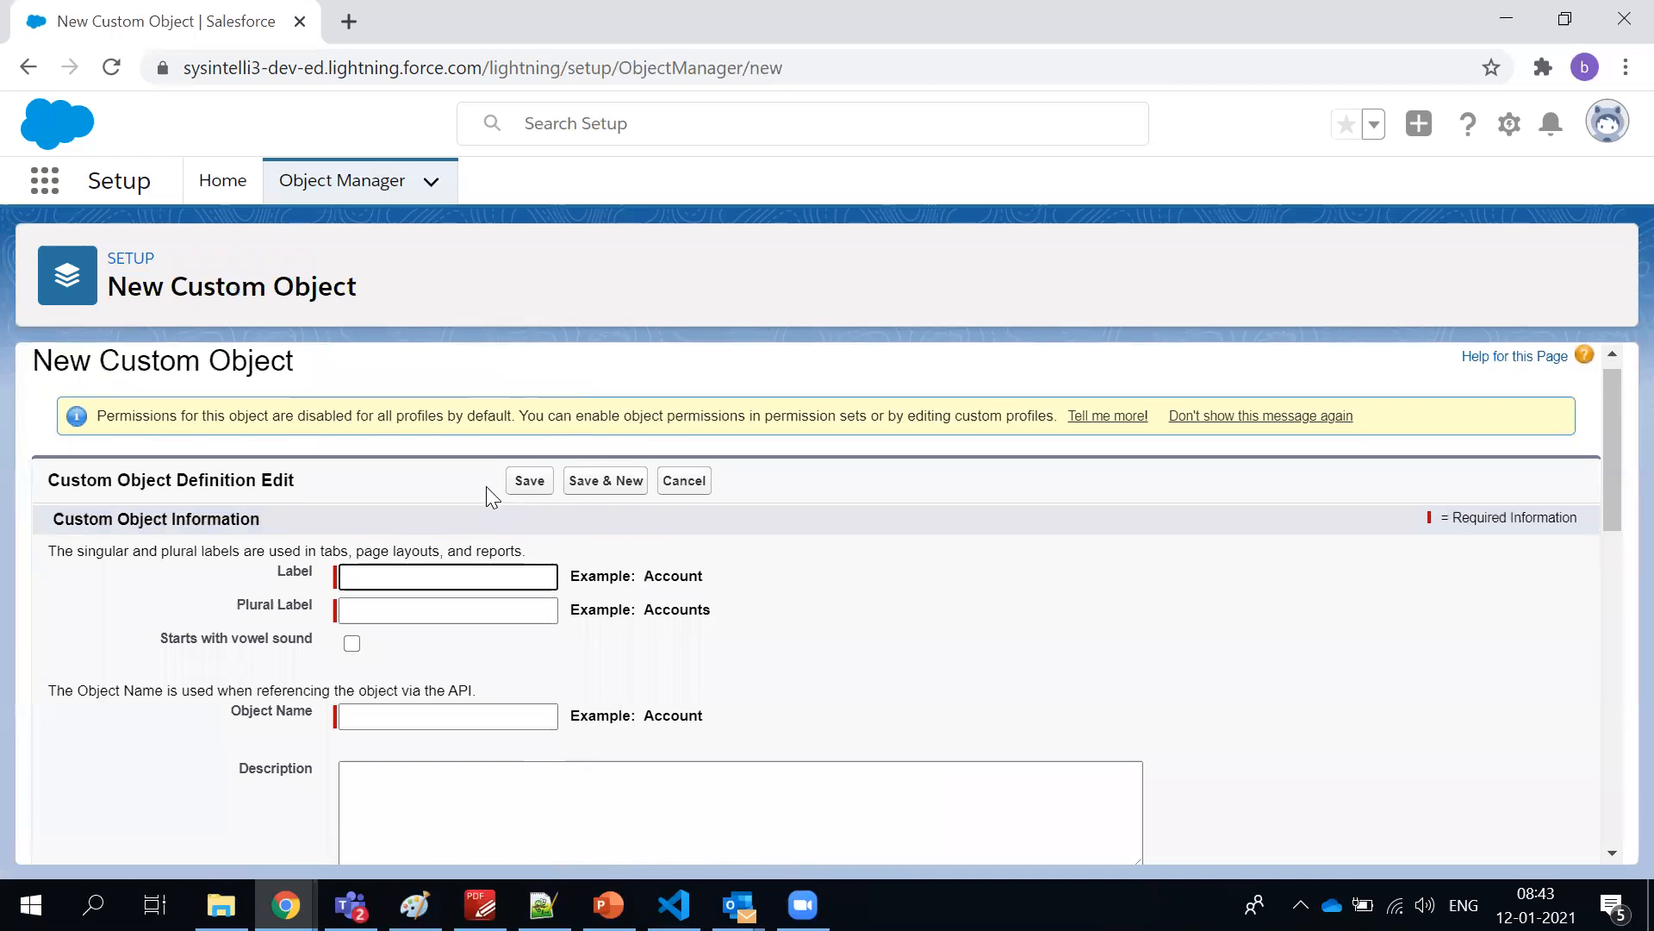
{"action": "scroll", "coordinate": [483, 487], "scroll_direction": "down", "scroll_amount": 1}
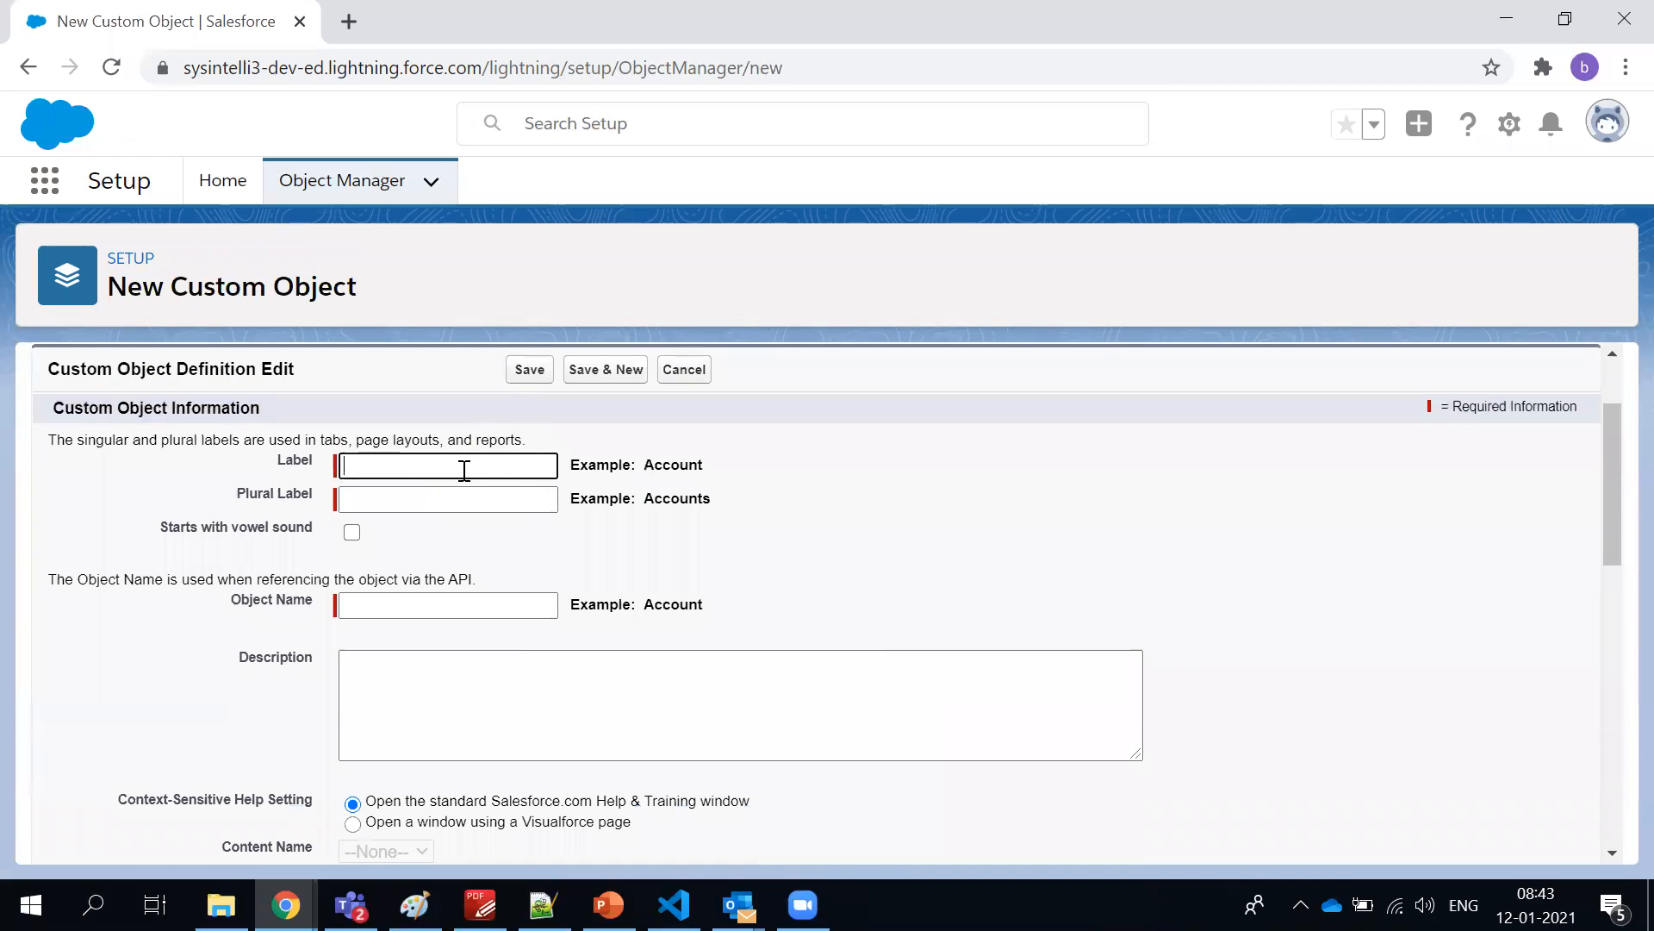
{"action": "double_click", "coordinate": [176, 289]}
{"action": "left_click_drag", "start_coordinate": [303, 293], "coordinate": [405, 305]}
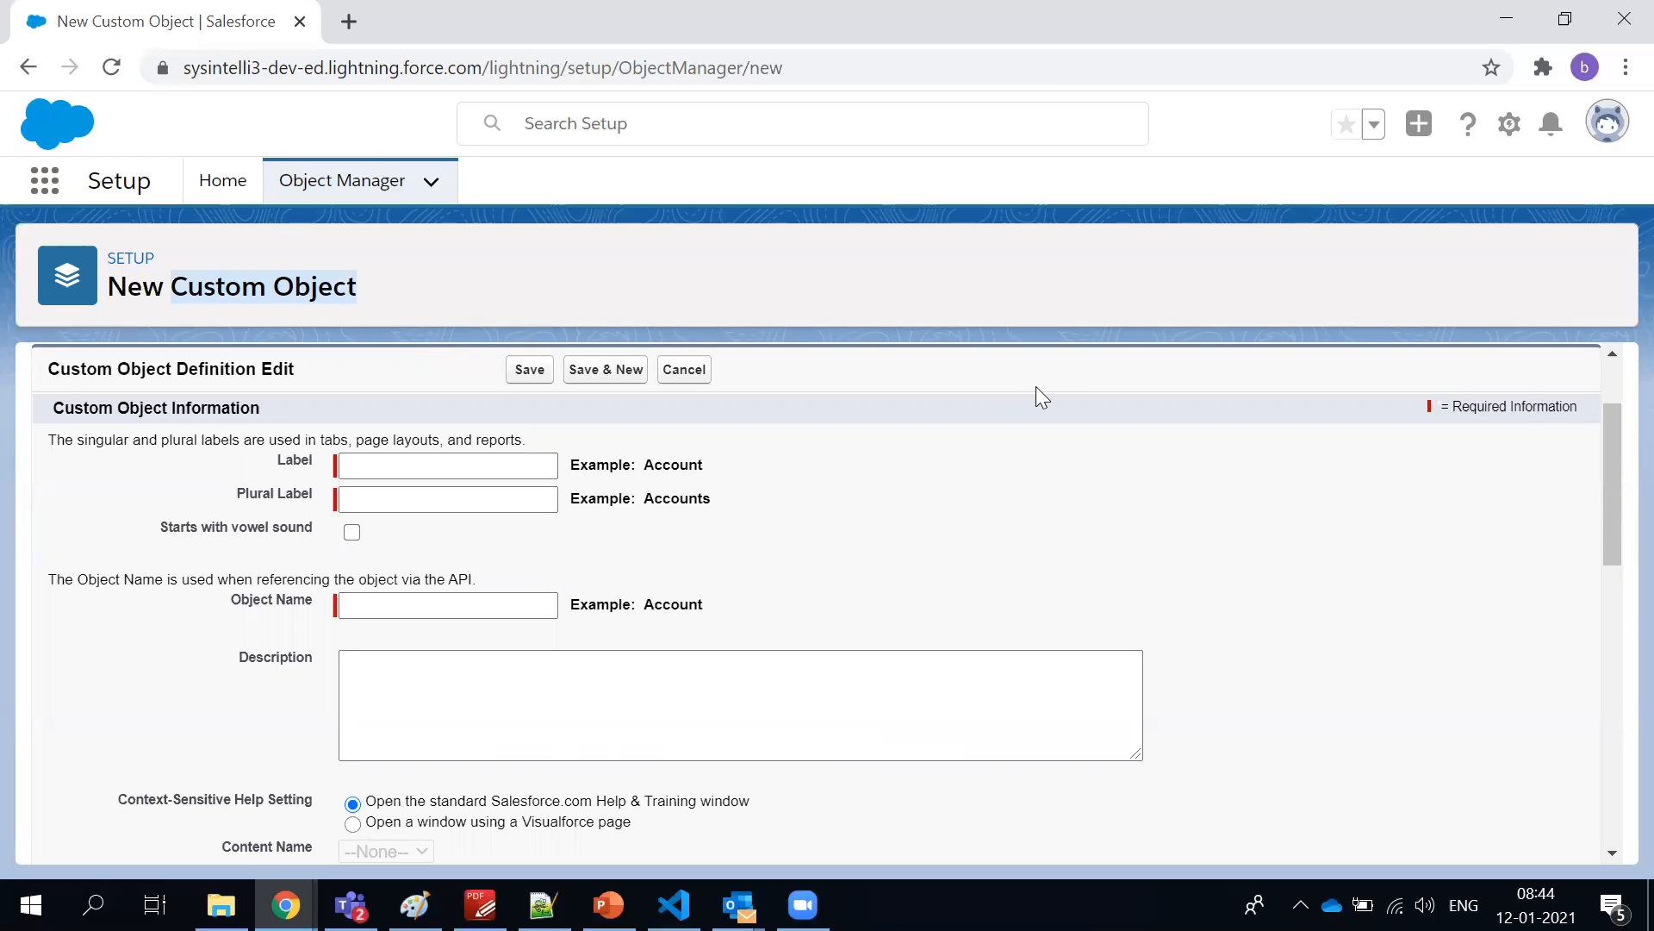
Point out the Label and Plural Label fields and highlight the Account example beside Object Name
{"action": "left_click", "coordinate": [367, 463]}
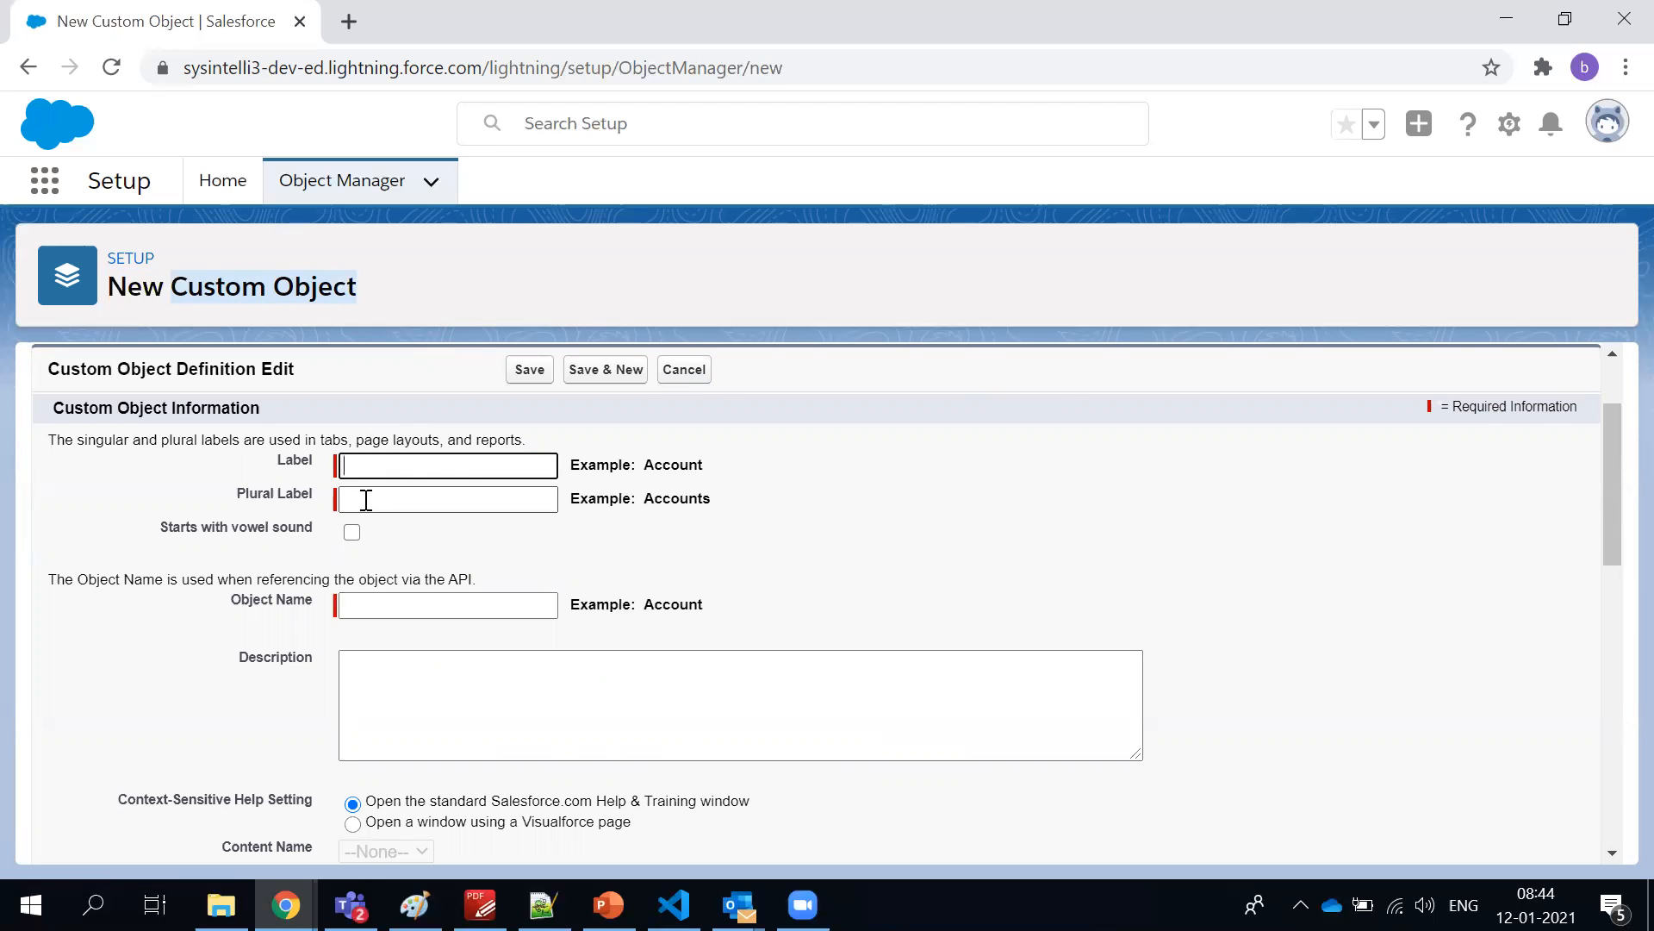
{"action": "left_click", "coordinate": [366, 500]}
{"action": "scroll", "coordinate": [395, 450], "scroll_direction": "down", "scroll_amount": 2}
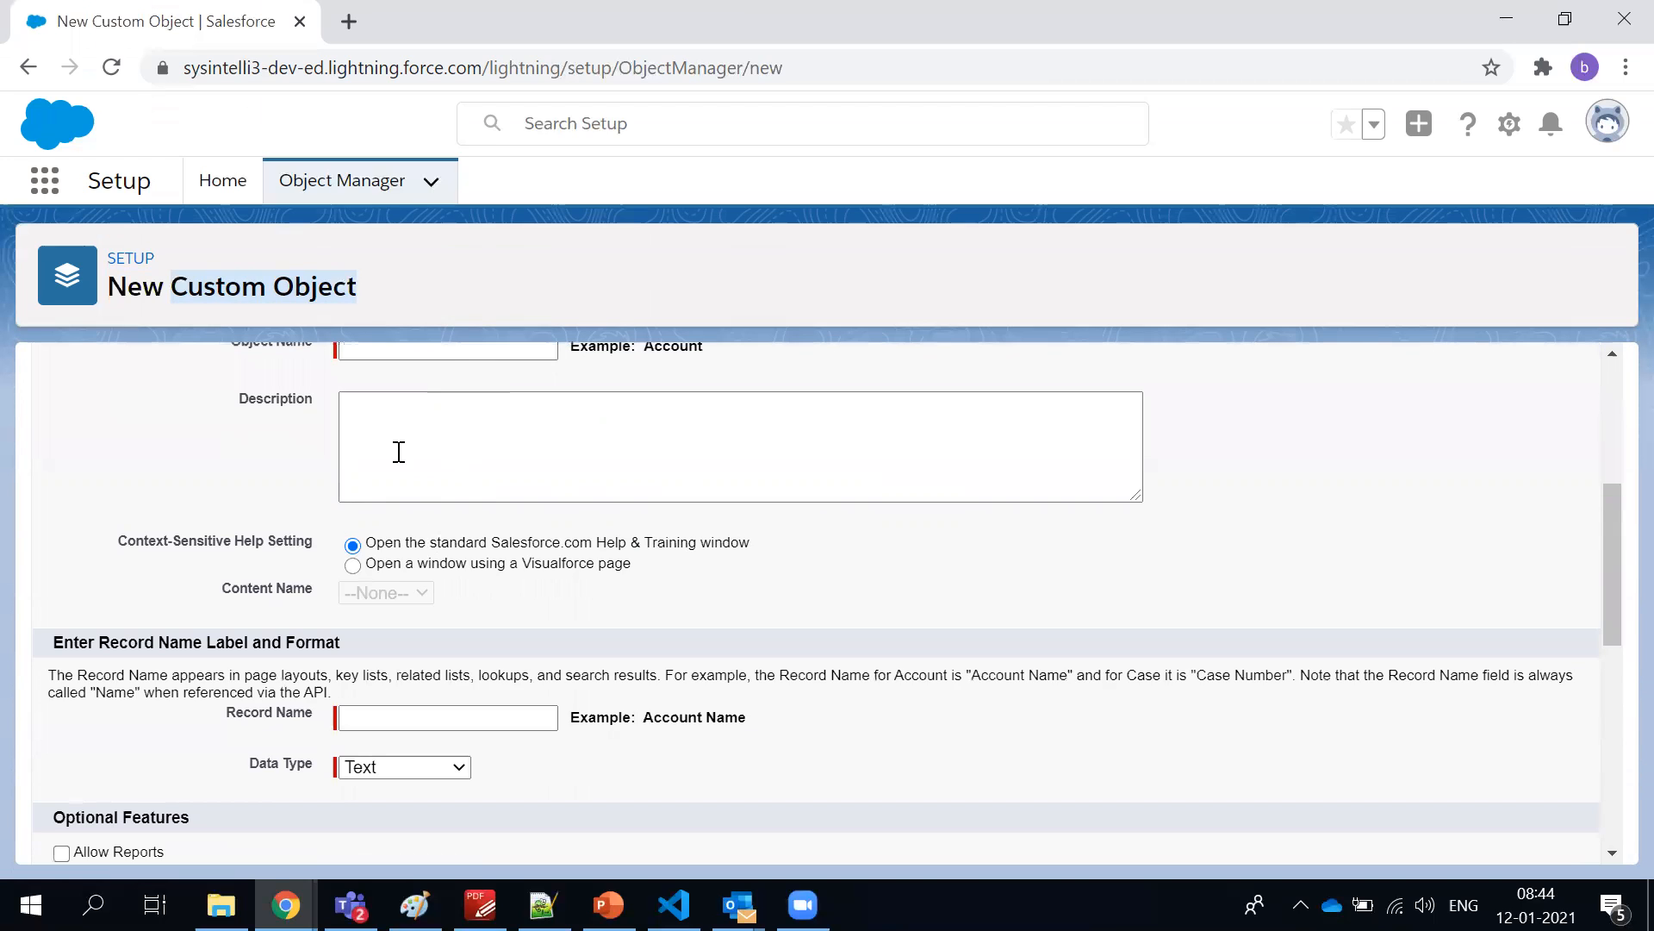
{"action": "scroll", "coordinate": [375, 398], "scroll_direction": "up", "scroll_amount": 1}
{"action": "left_click", "coordinate": [697, 477]}
{"action": "double_click", "coordinate": [697, 476]}
{"action": "scroll", "coordinate": [690, 627], "scroll_direction": "up", "scroll_amount": 3}
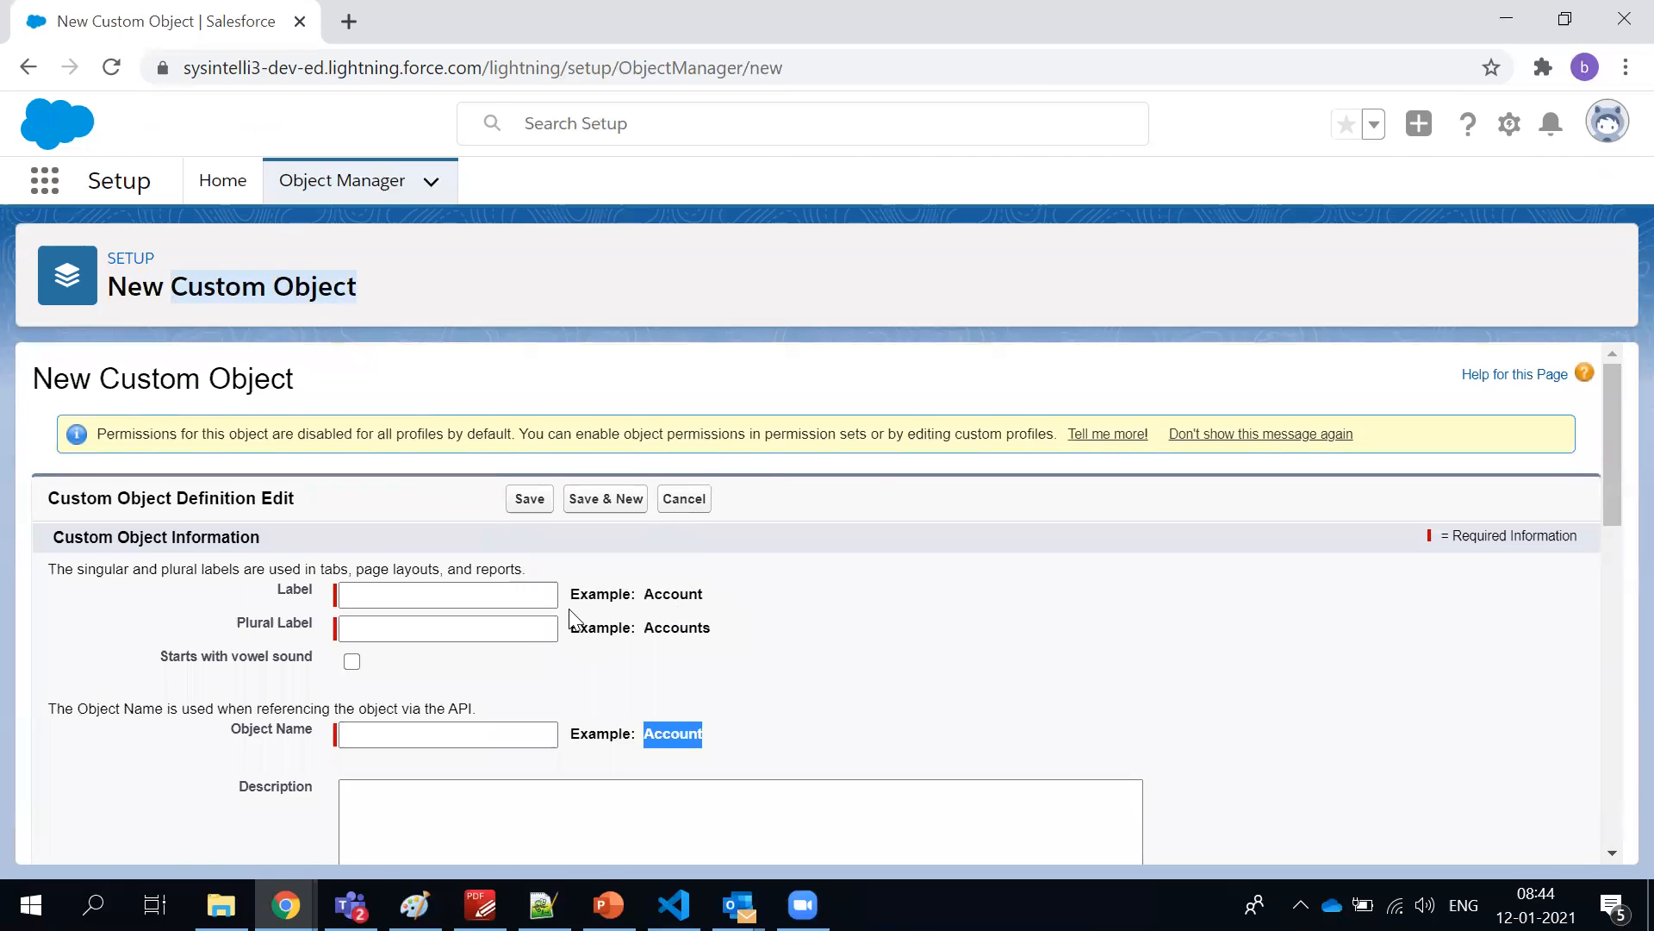
Examine the rest of the custom object form, including Record Name, Data Type, Optional Features and Deployment Status
{"action": "scroll", "coordinate": [541, 644], "scroll_direction": "down", "scroll_amount": 3}
{"action": "scroll", "coordinate": [541, 645], "scroll_direction": "down", "scroll_amount": 2}
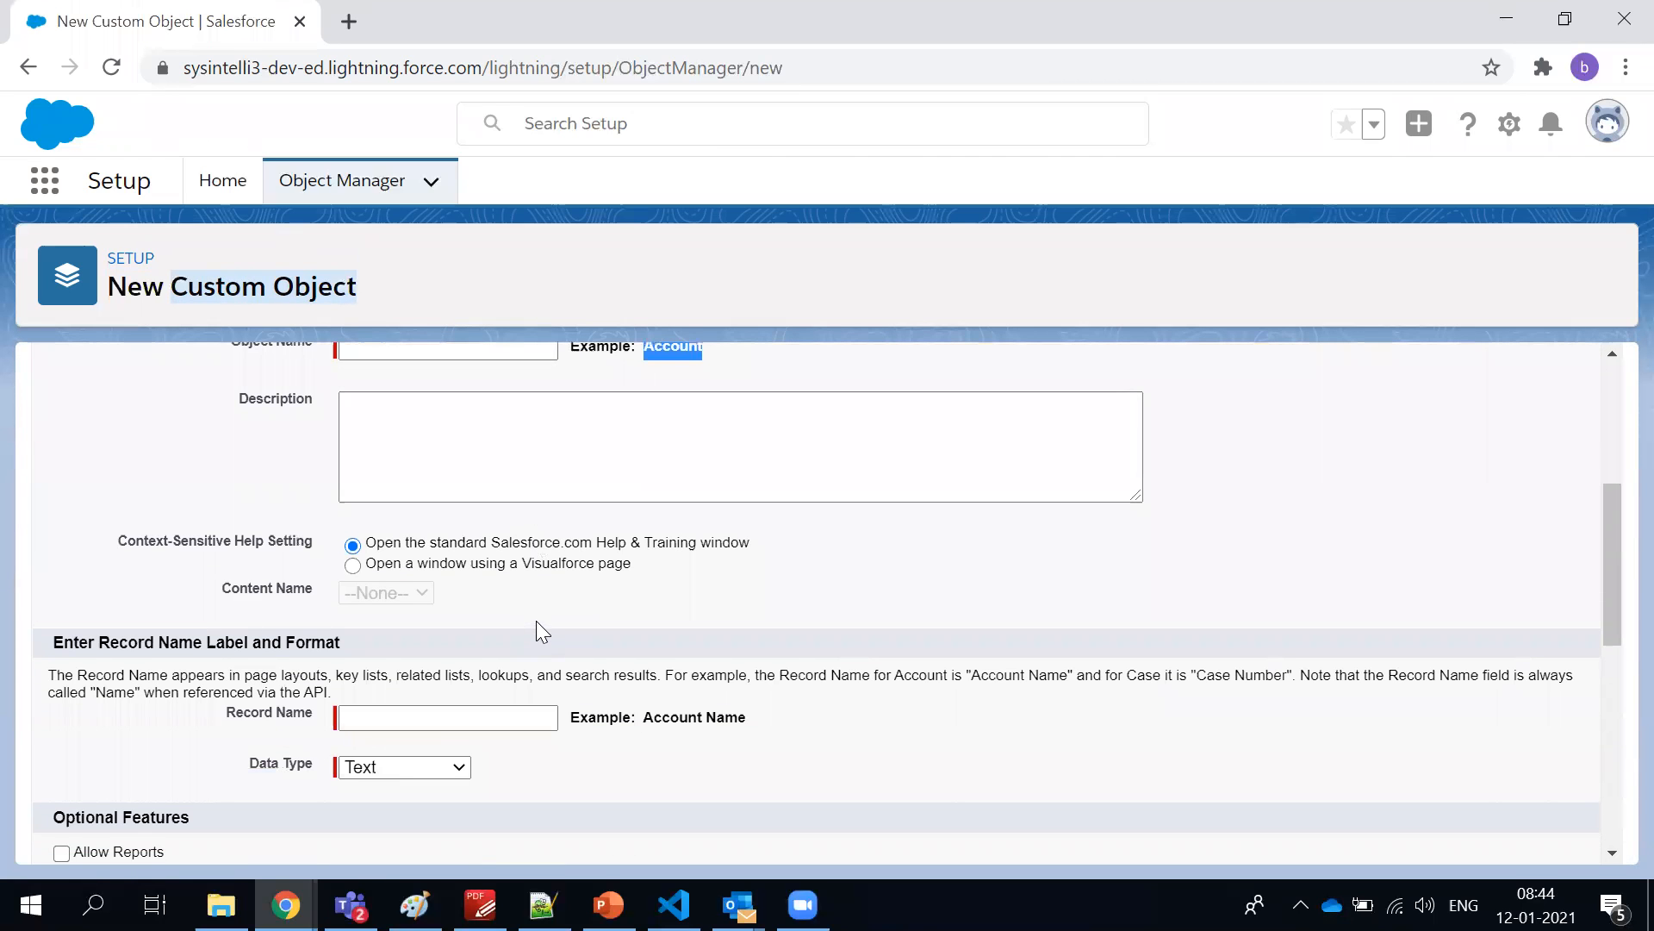
{"action": "scroll", "coordinate": [534, 625], "scroll_direction": "down", "scroll_amount": 2}
{"action": "scroll", "coordinate": [536, 618], "scroll_direction": "up", "scroll_amount": 2}
{"action": "left_click", "coordinate": [499, 586]}
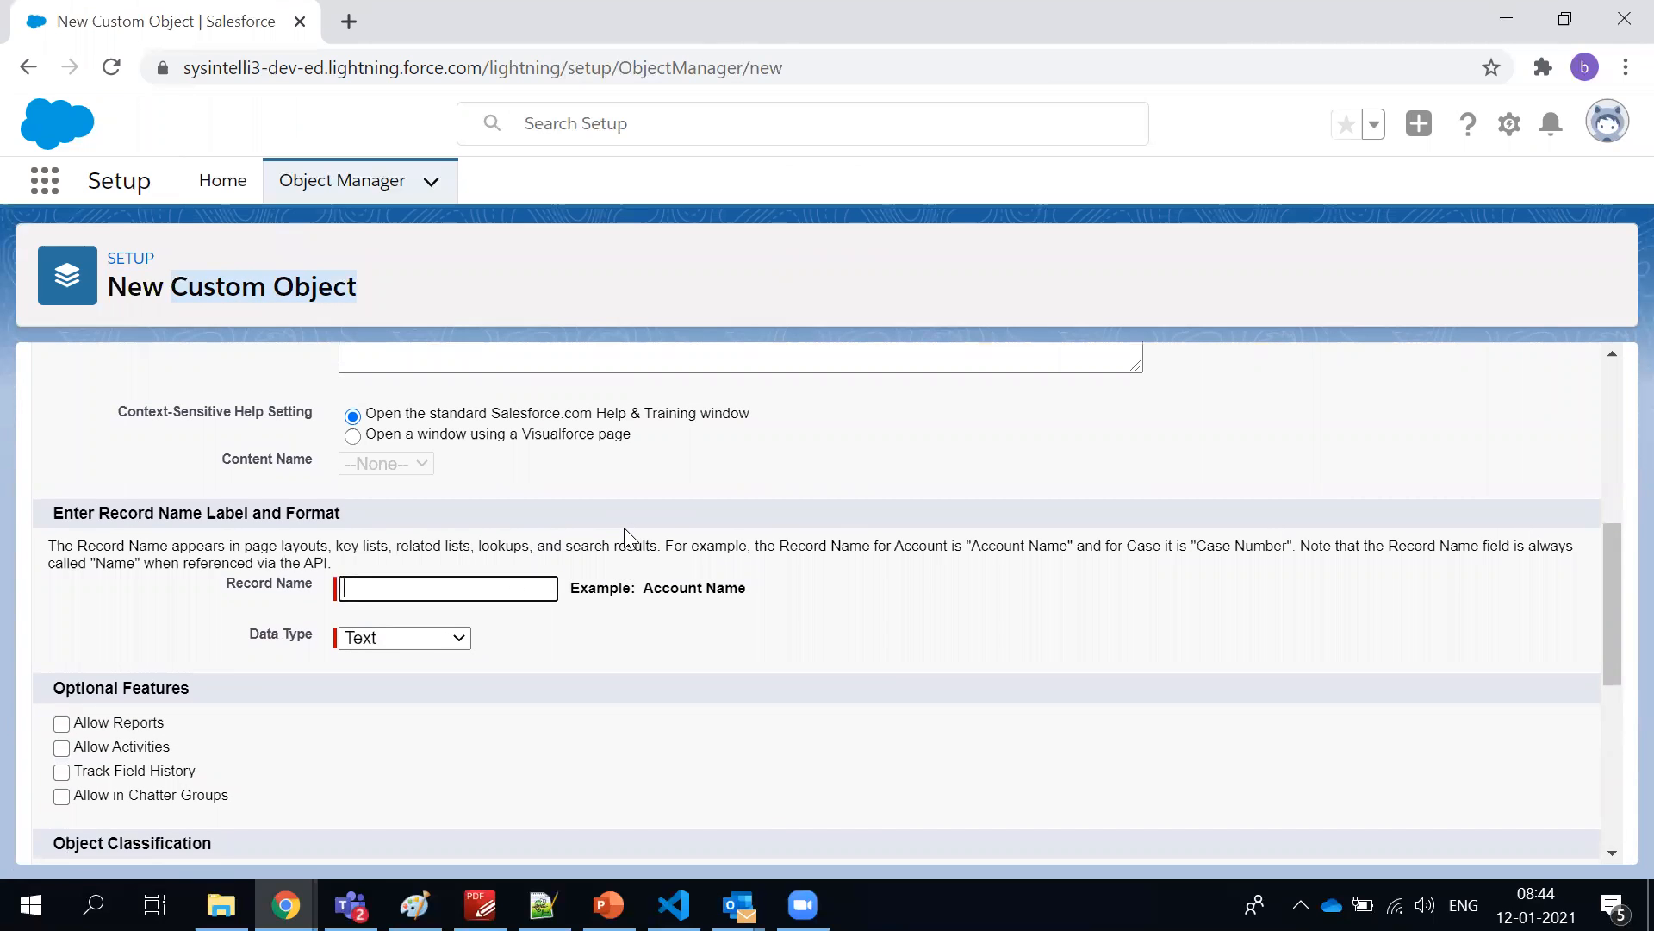
{"action": "scroll", "coordinate": [623, 520], "scroll_direction": "down", "scroll_amount": 7}
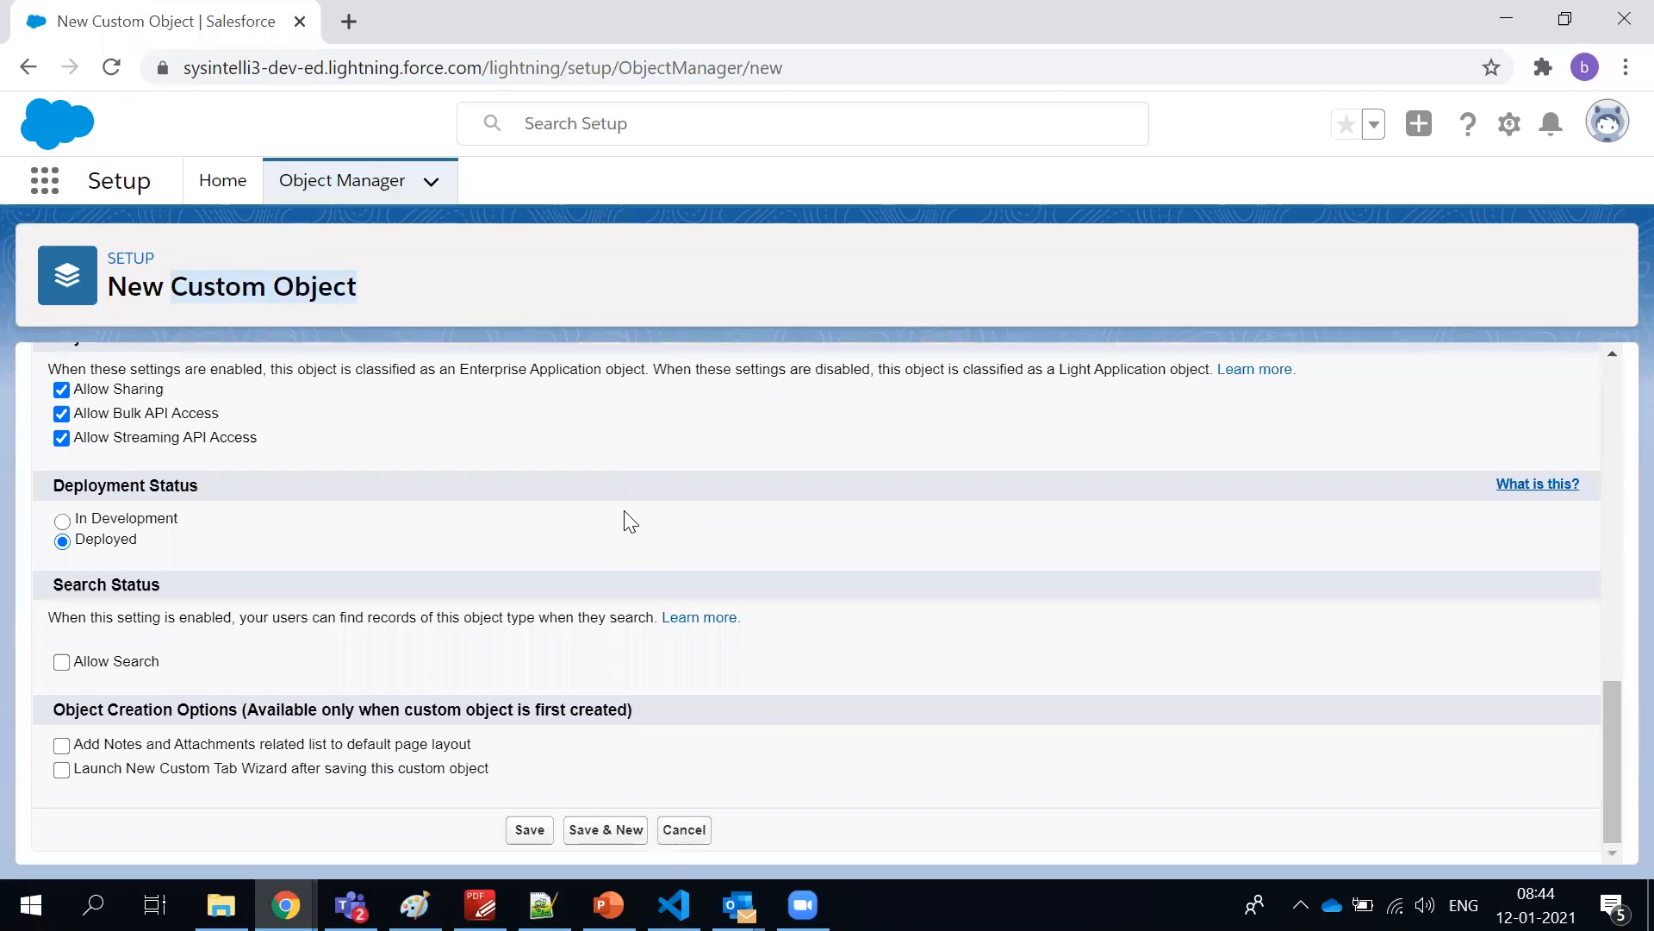
{"action": "scroll", "coordinate": [624, 510], "scroll_direction": "up", "scroll_amount": 5}
{"action": "scroll", "coordinate": [623, 508], "scroll_direction": "up", "scroll_amount": 6}
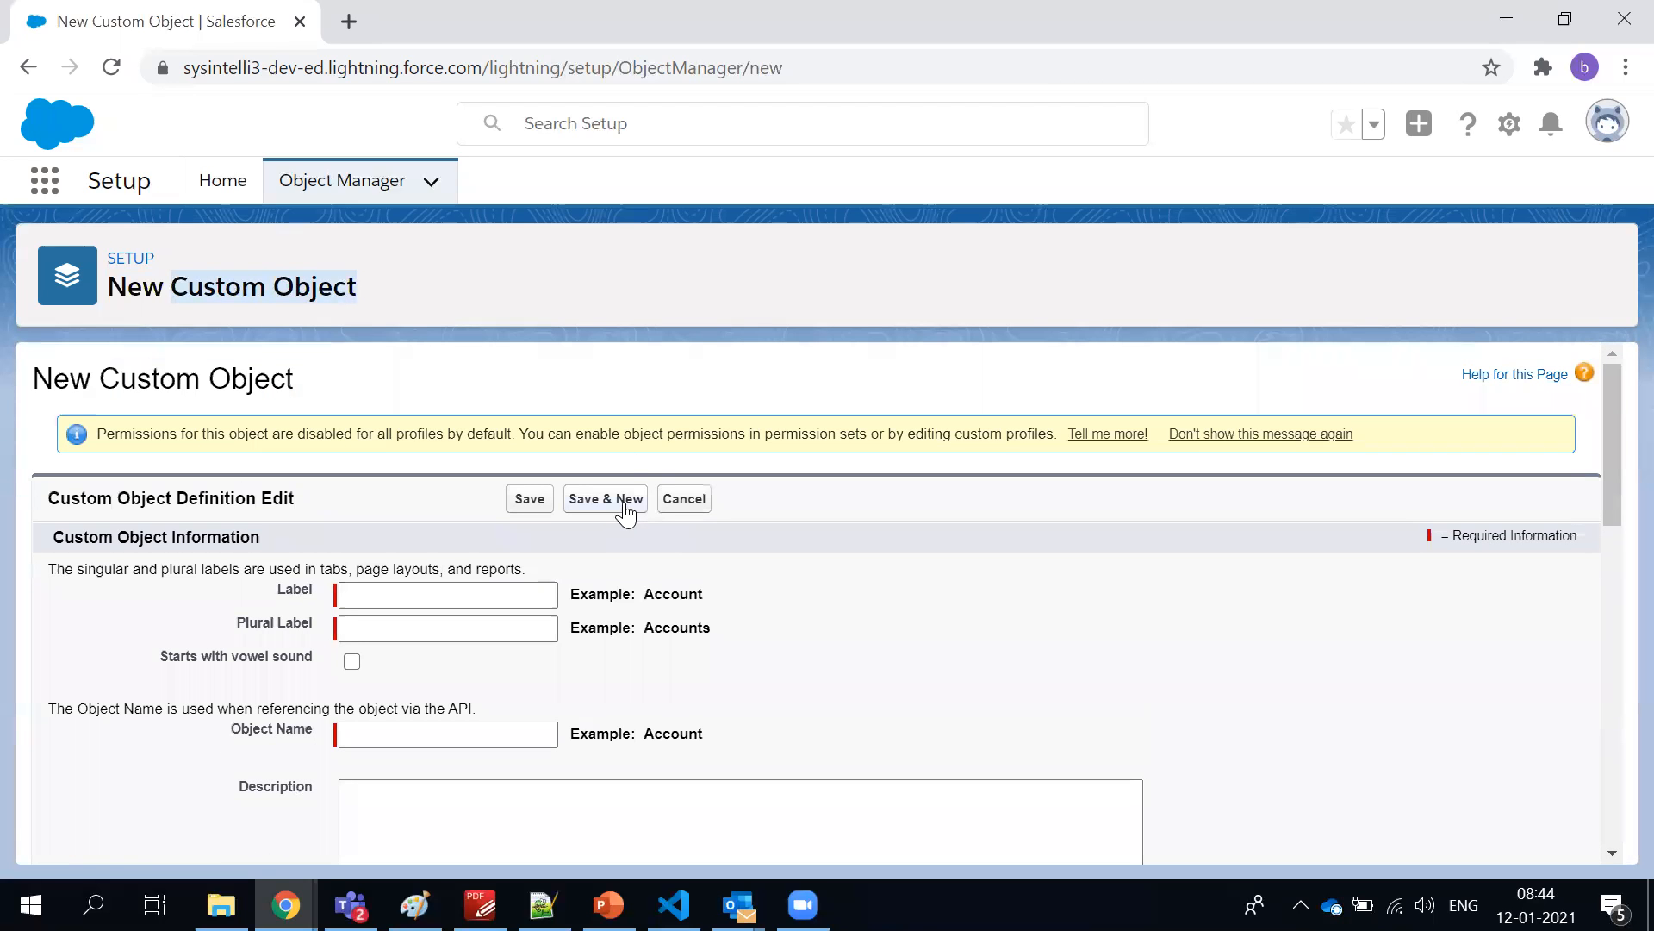
Clear the text highlighting and look through the custom object form again down to its Object Creation Options
{"action": "triple_click", "coordinate": [630, 438]}
{"action": "left_click", "coordinate": [620, 360]}
{"action": "left_click", "coordinate": [353, 293]}
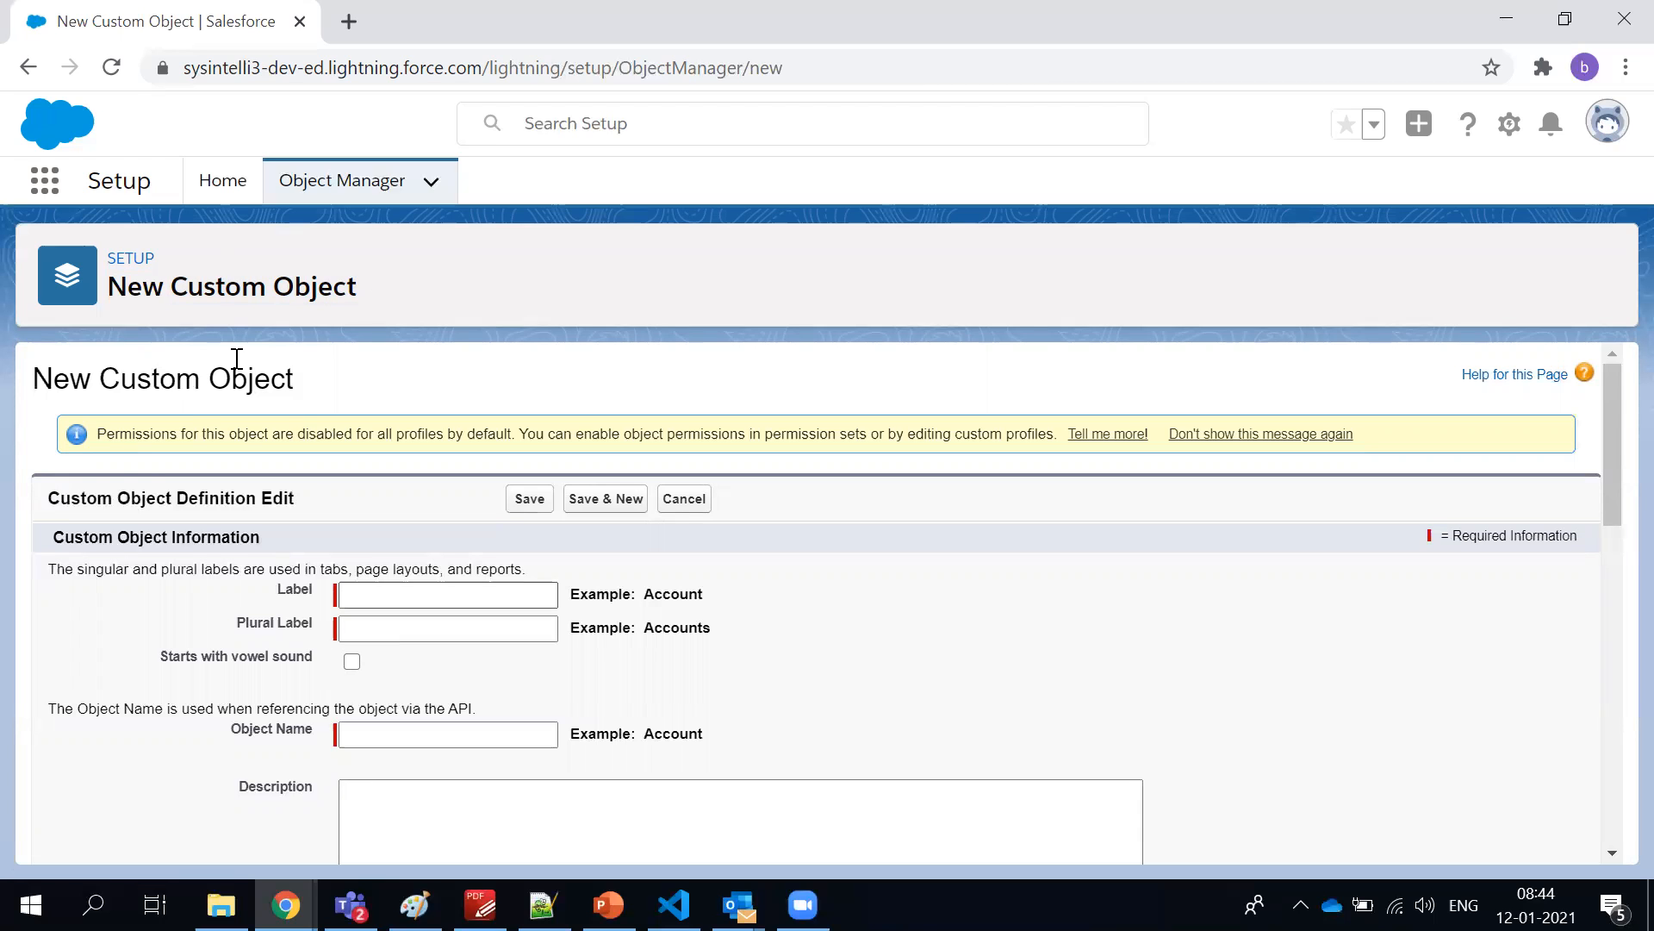
{"action": "scroll", "coordinate": [183, 431], "scroll_direction": "down", "scroll_amount": 6}
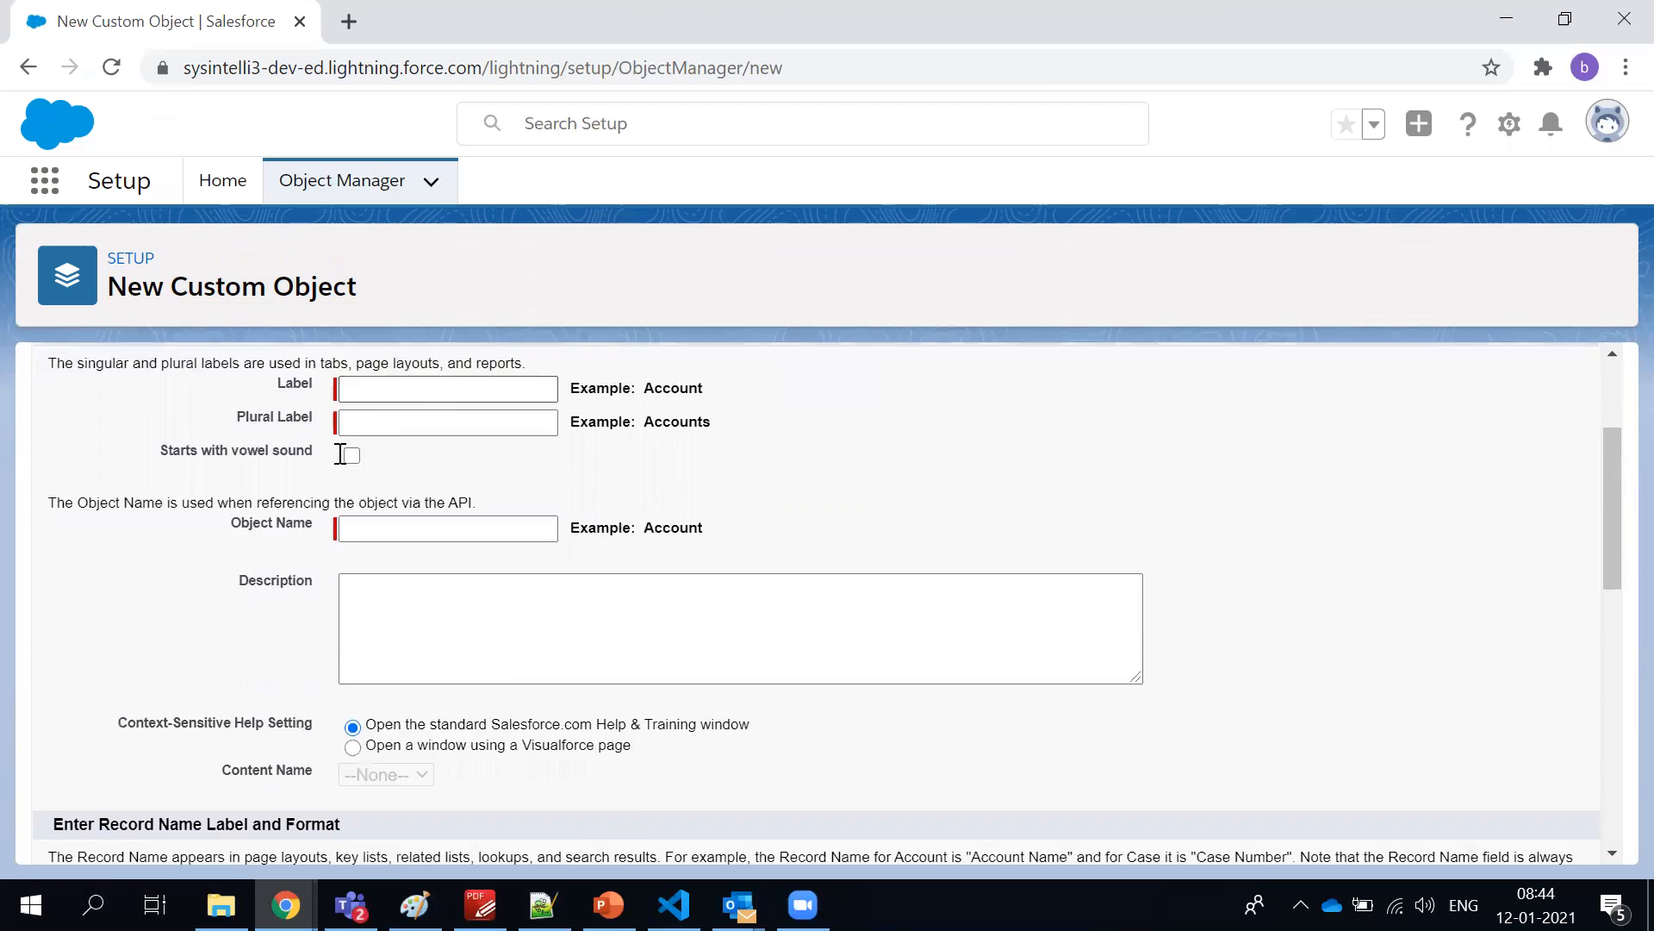
{"action": "scroll", "coordinate": [259, 457], "scroll_direction": "down", "scroll_amount": 8}
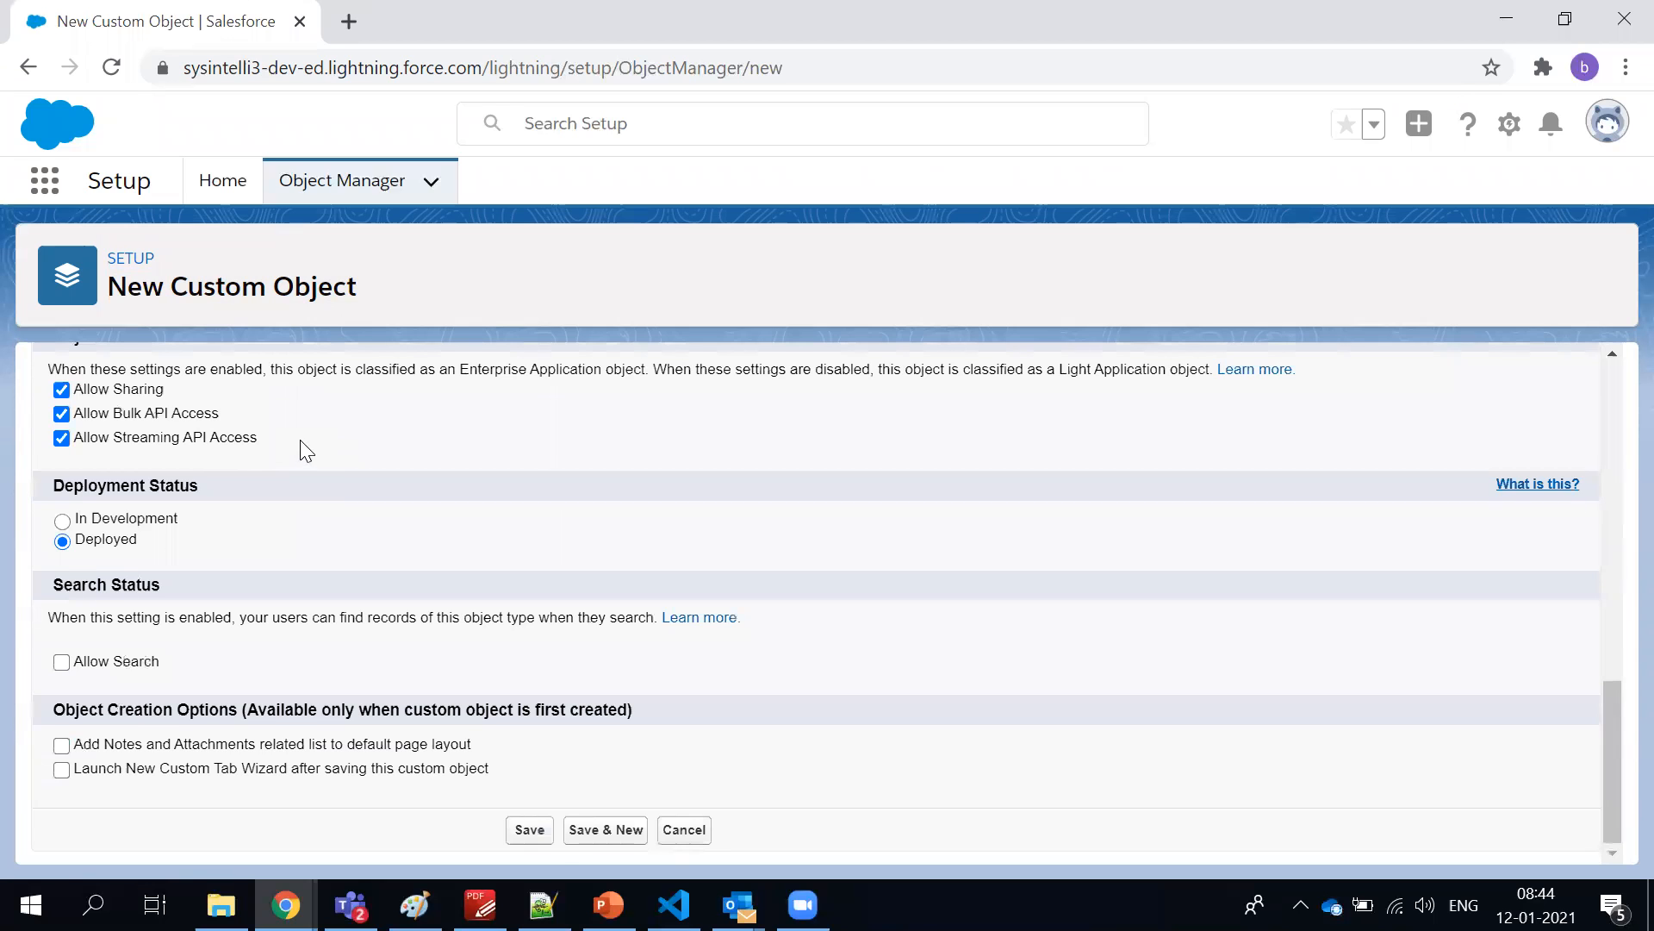
{"action": "scroll", "coordinate": [304, 450], "scroll_direction": "up", "scroll_amount": 14}
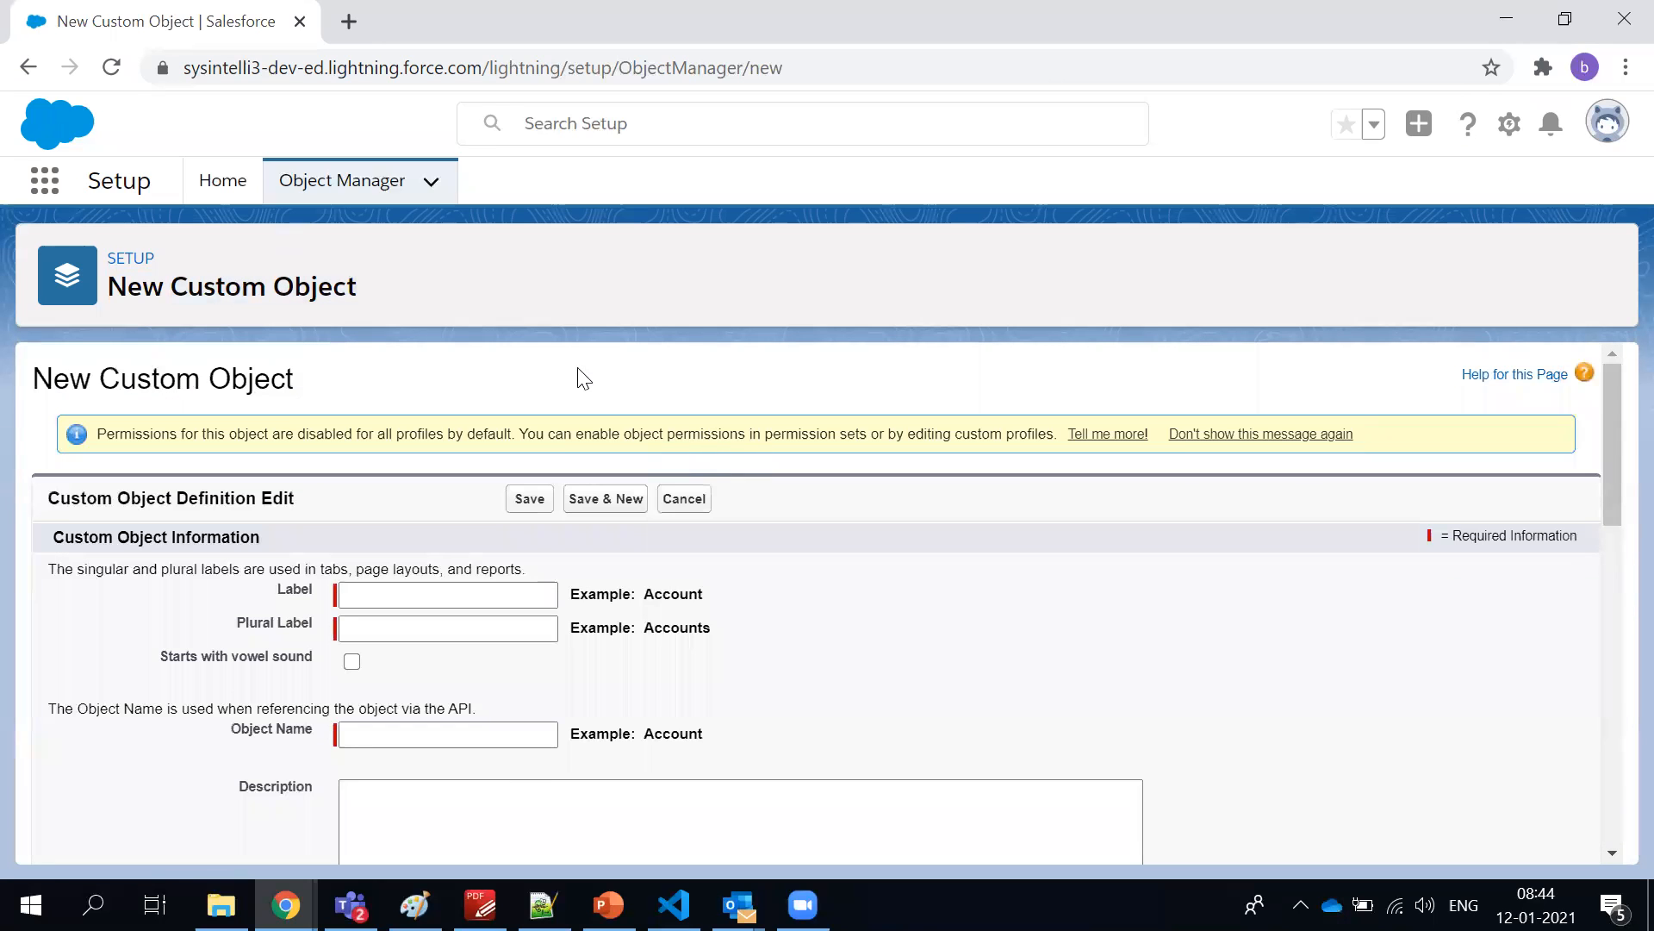
Leave the unsaved custom object form for Object Manager, open the Account object and highlight its name
{"action": "left_click", "coordinate": [293, 184]}
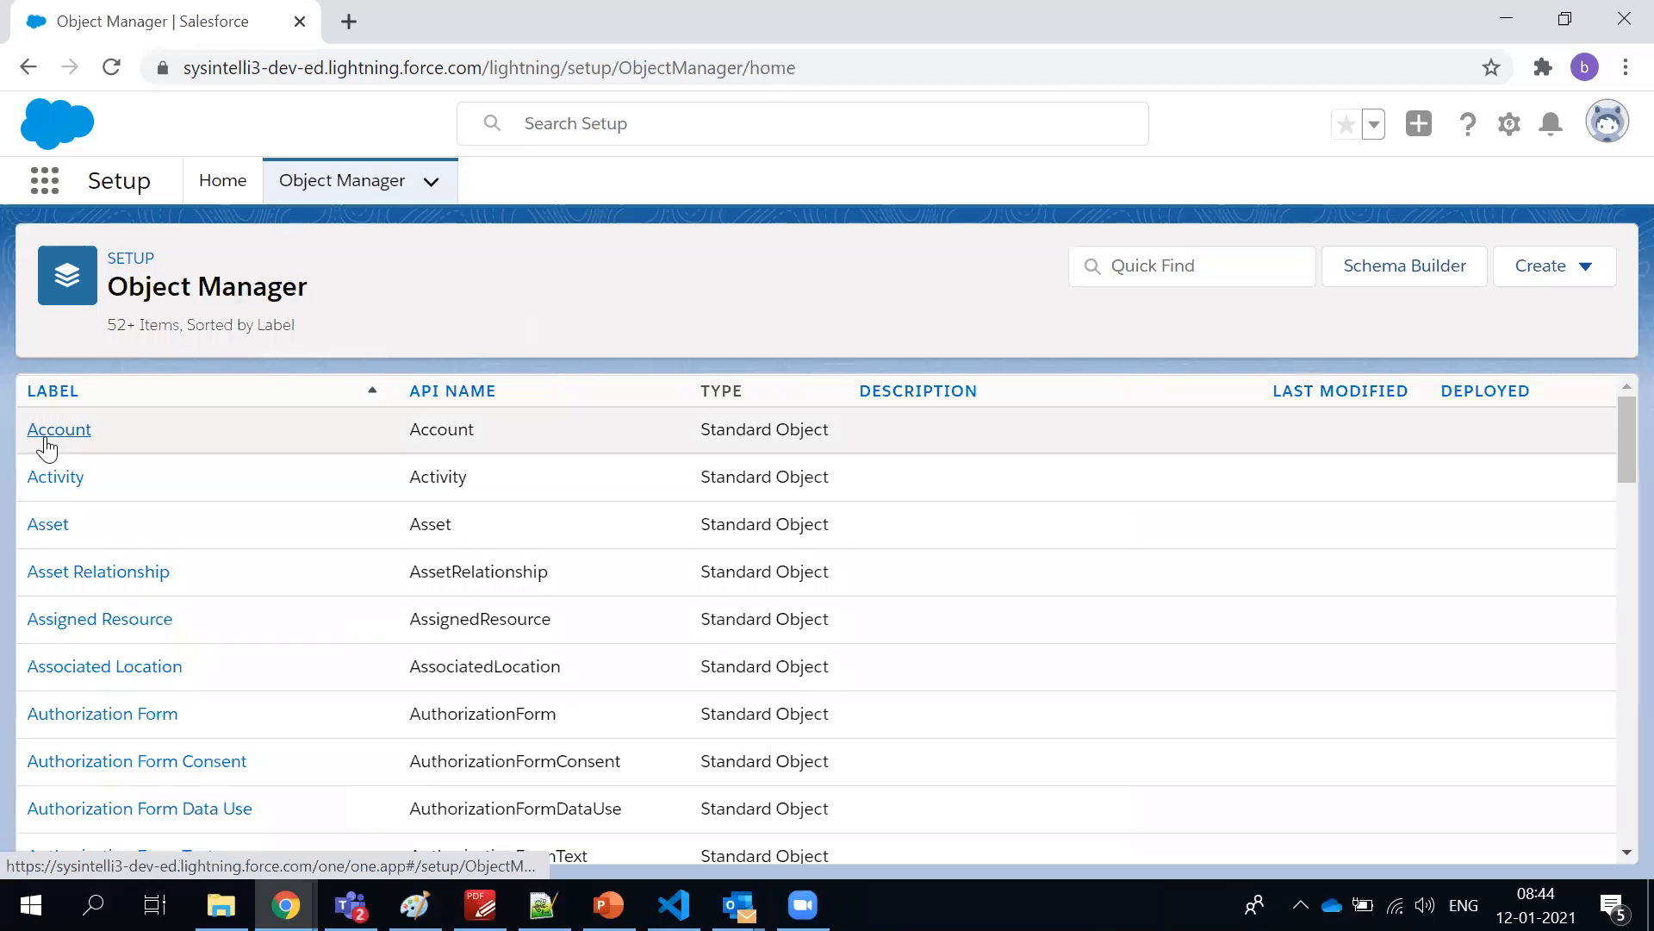
{"action": "left_click", "coordinate": [47, 438]}
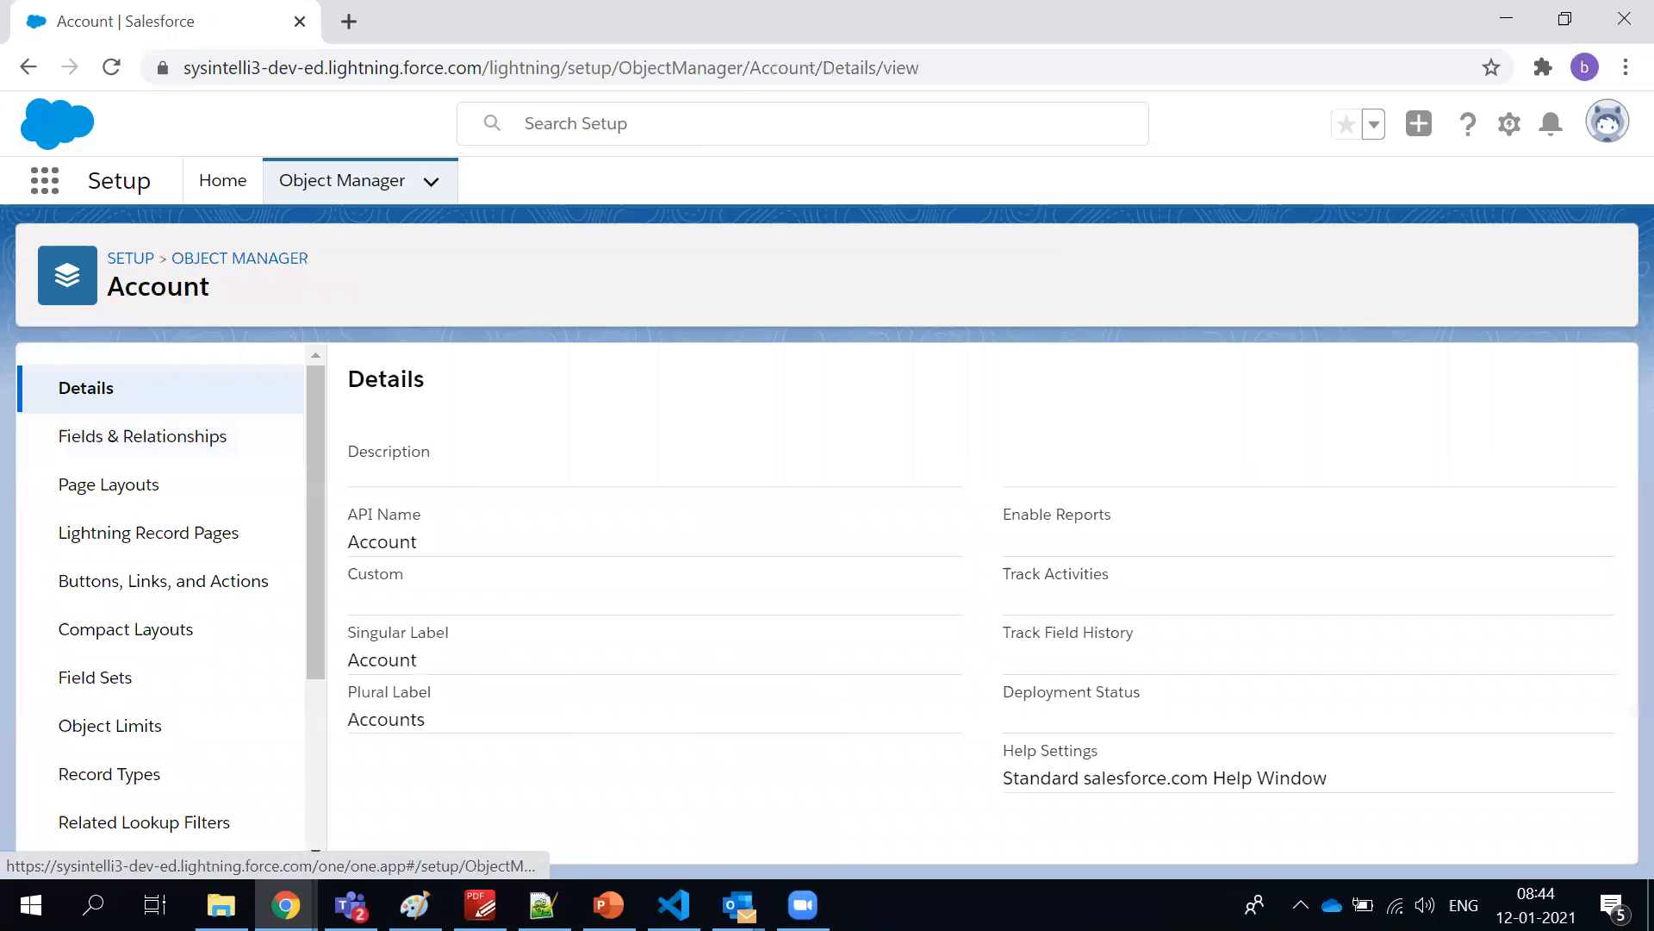
{"action": "double_click", "coordinate": [159, 281]}
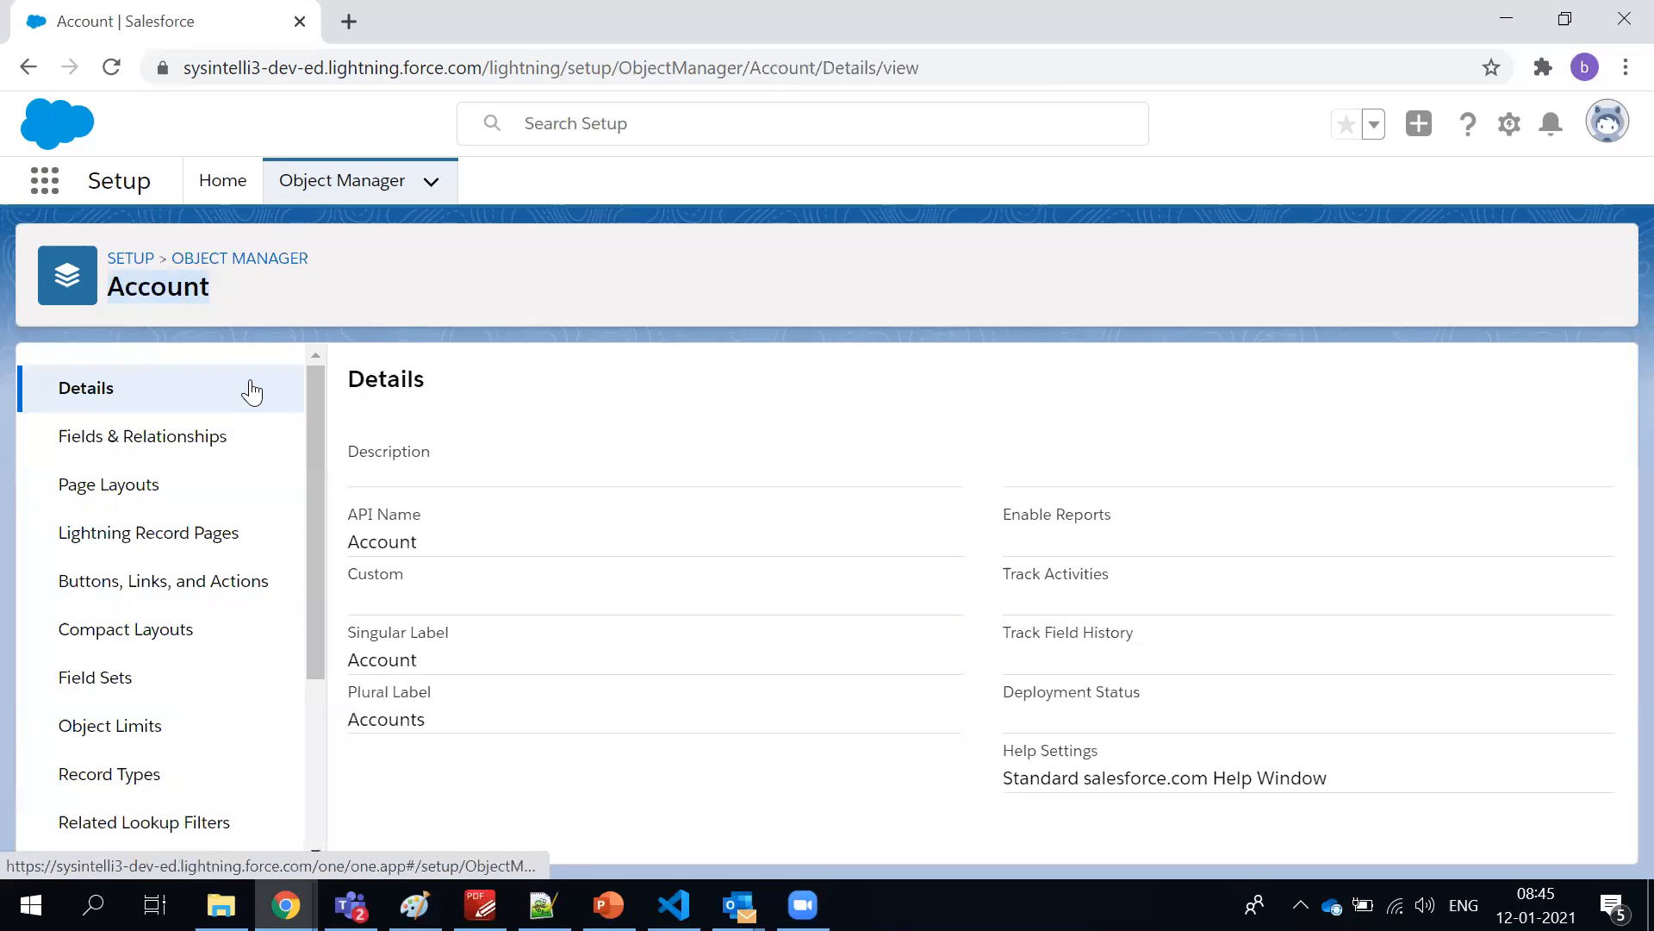
Start a new custom field on Account, look through the available data types and cancel the field creation
{"action": "left_click", "coordinate": [138, 453]}
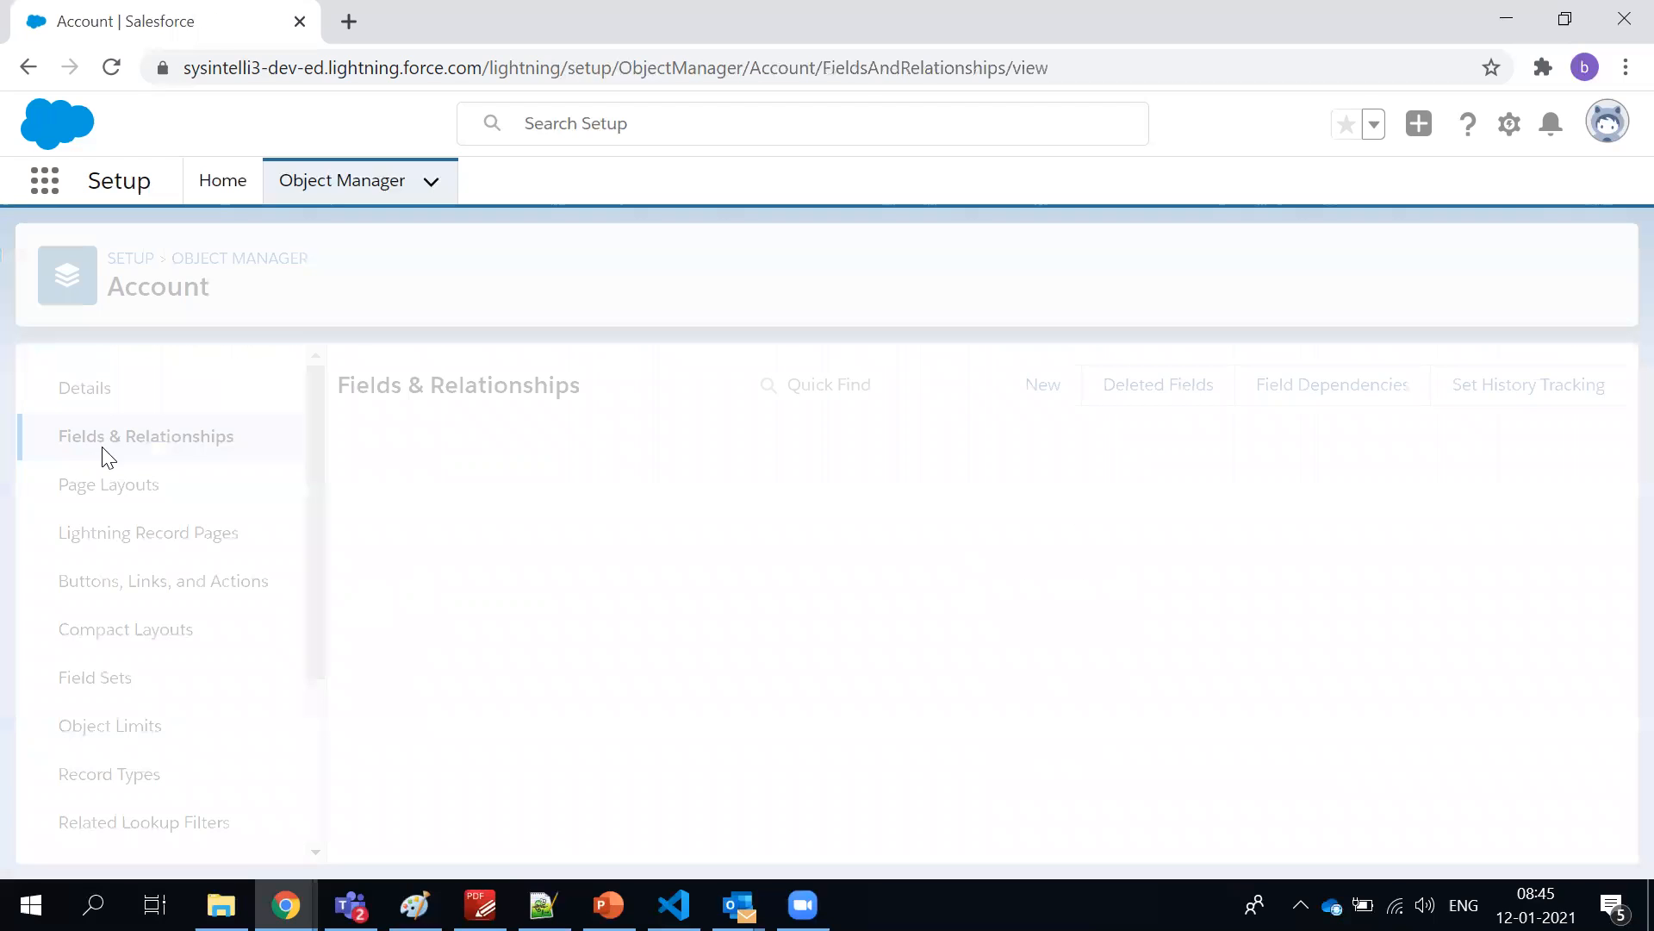
{"action": "left_click", "coordinate": [1045, 387]}
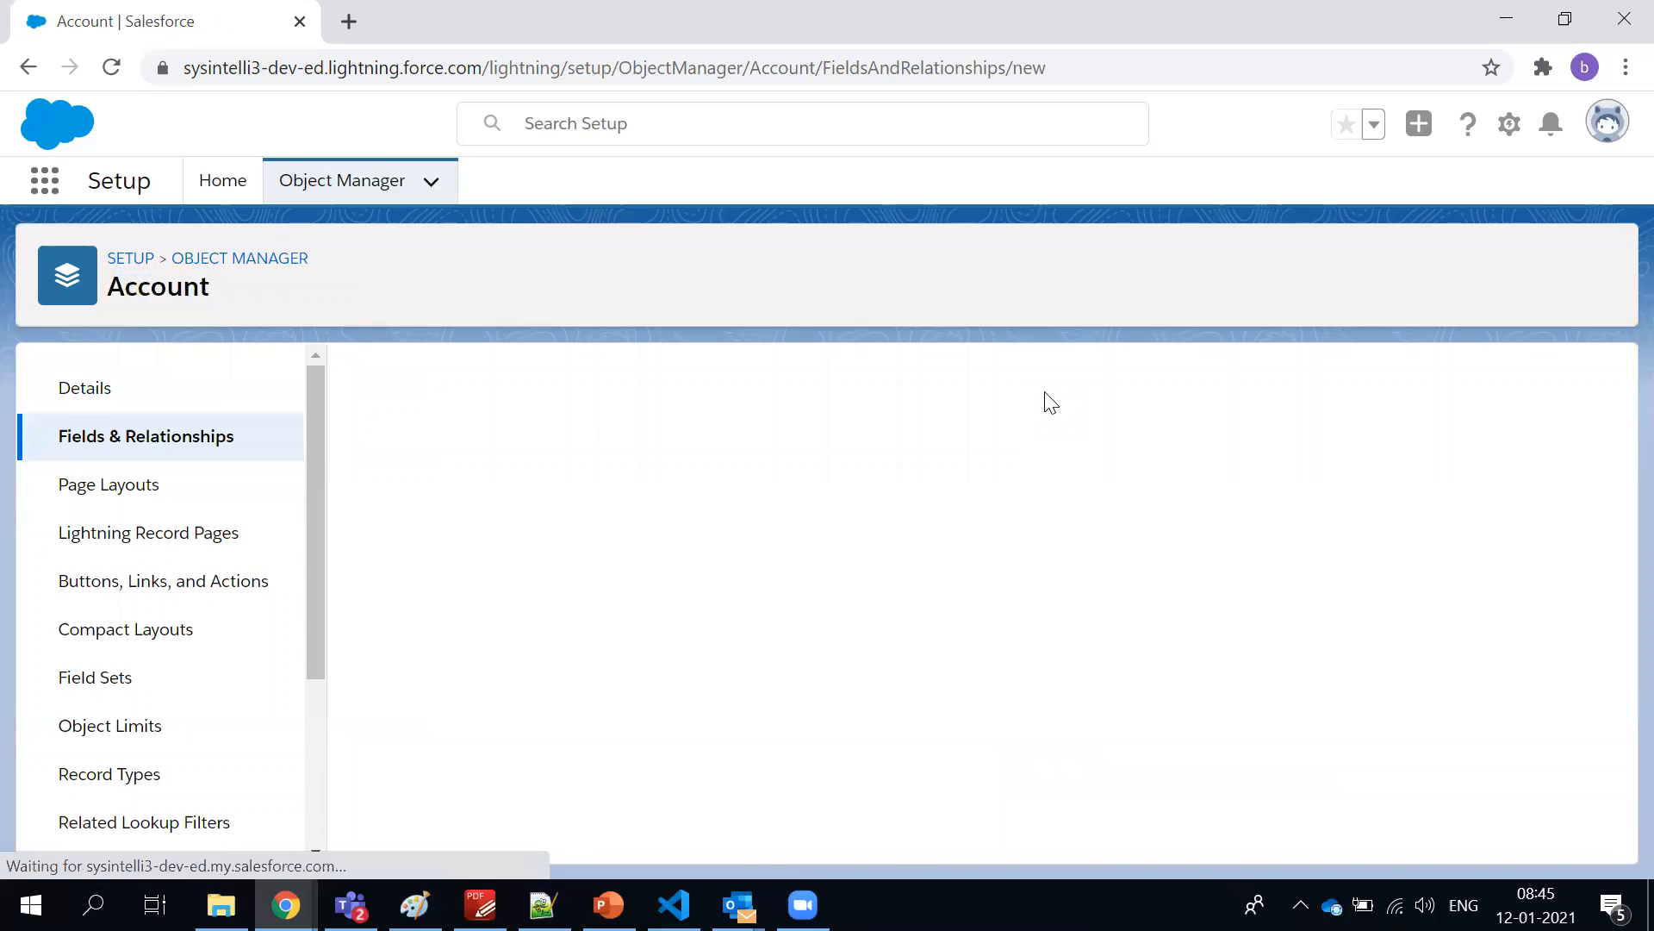
{"action": "scroll", "coordinate": [748, 481], "scroll_direction": "down", "scroll_amount": 3}
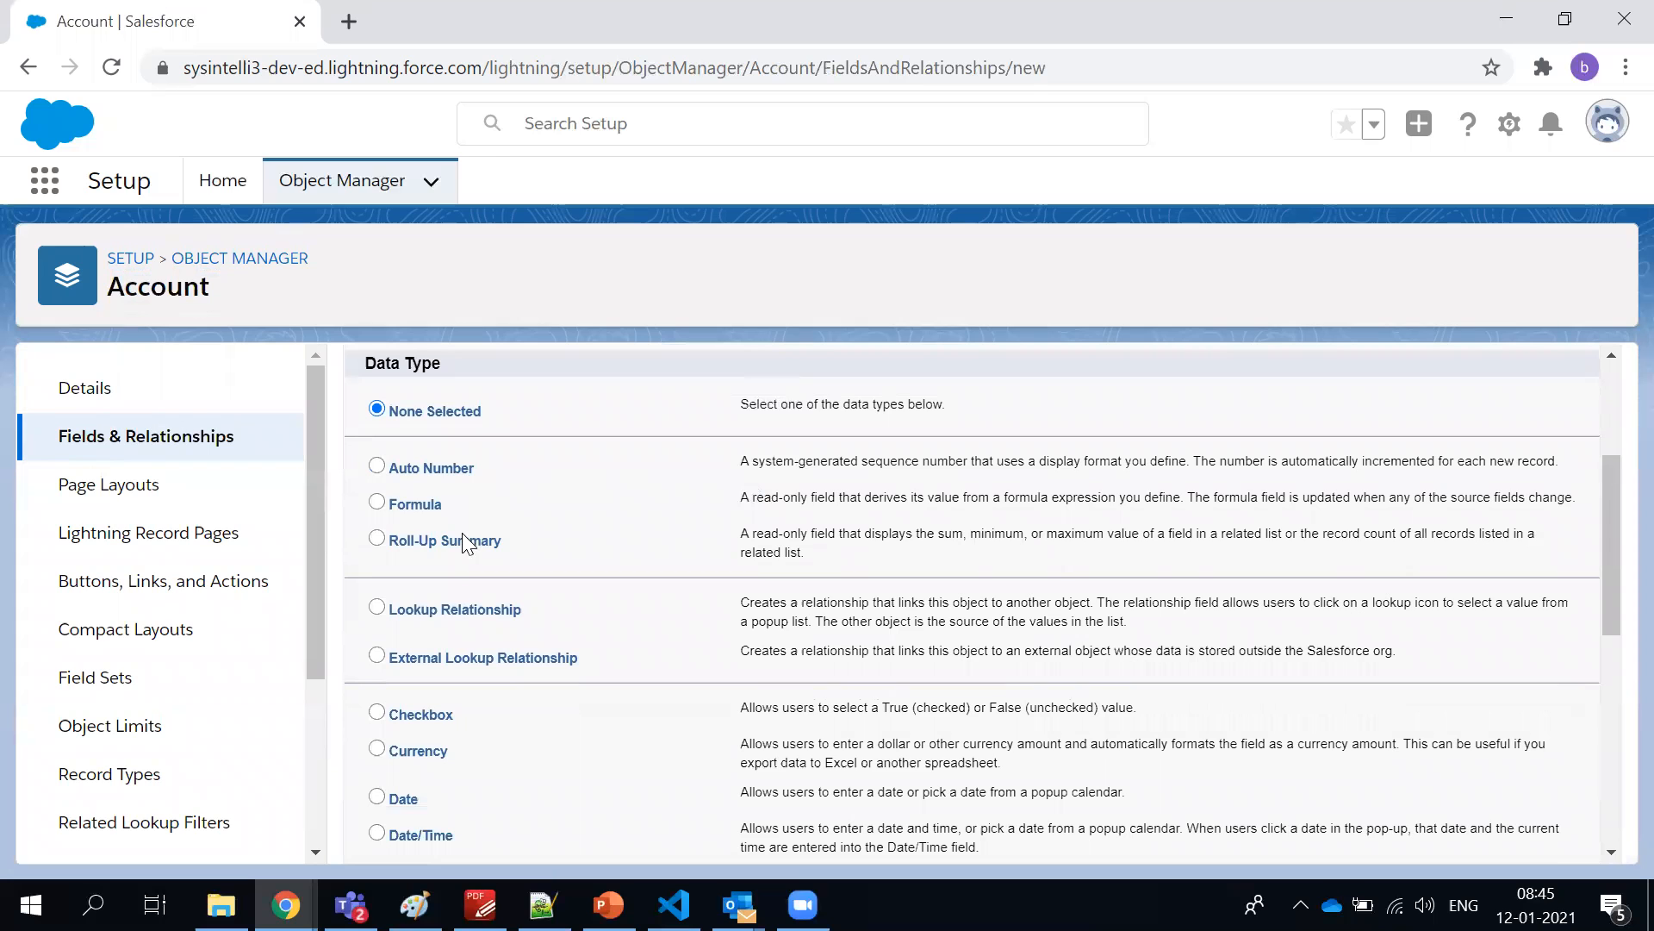
{"action": "scroll", "coordinate": [465, 541], "scroll_direction": "down", "scroll_amount": 2}
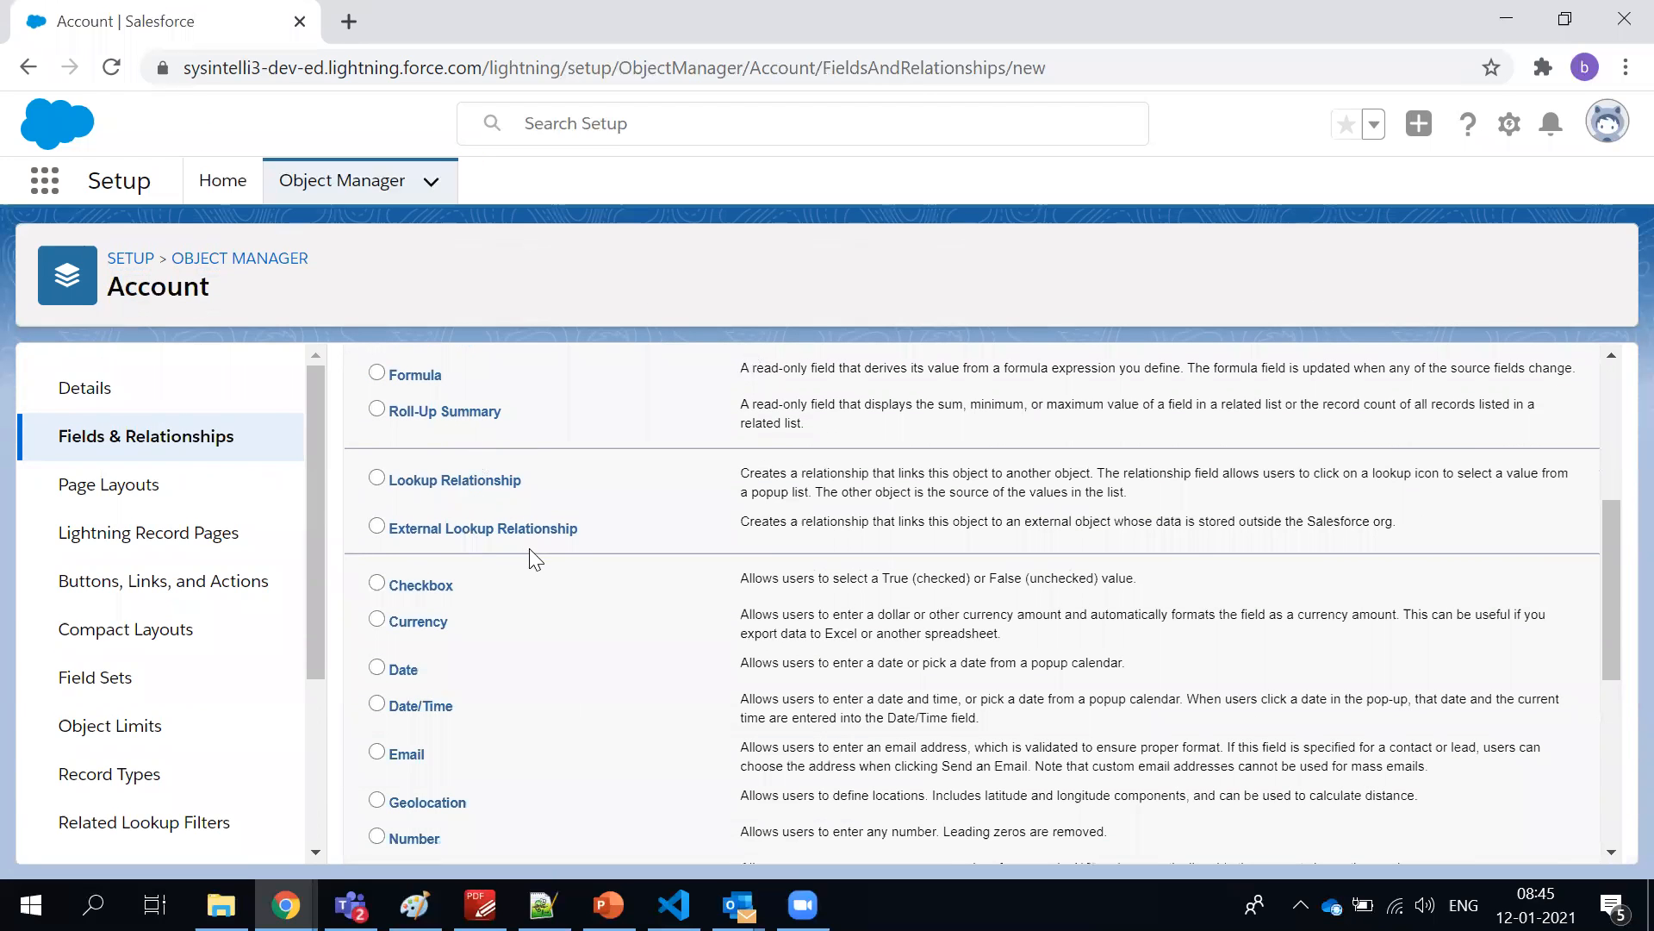
{"action": "scroll", "coordinate": [517, 471], "scroll_direction": "down", "scroll_amount": 3}
{"action": "scroll", "coordinate": [517, 468], "scroll_direction": "down", "scroll_amount": 3}
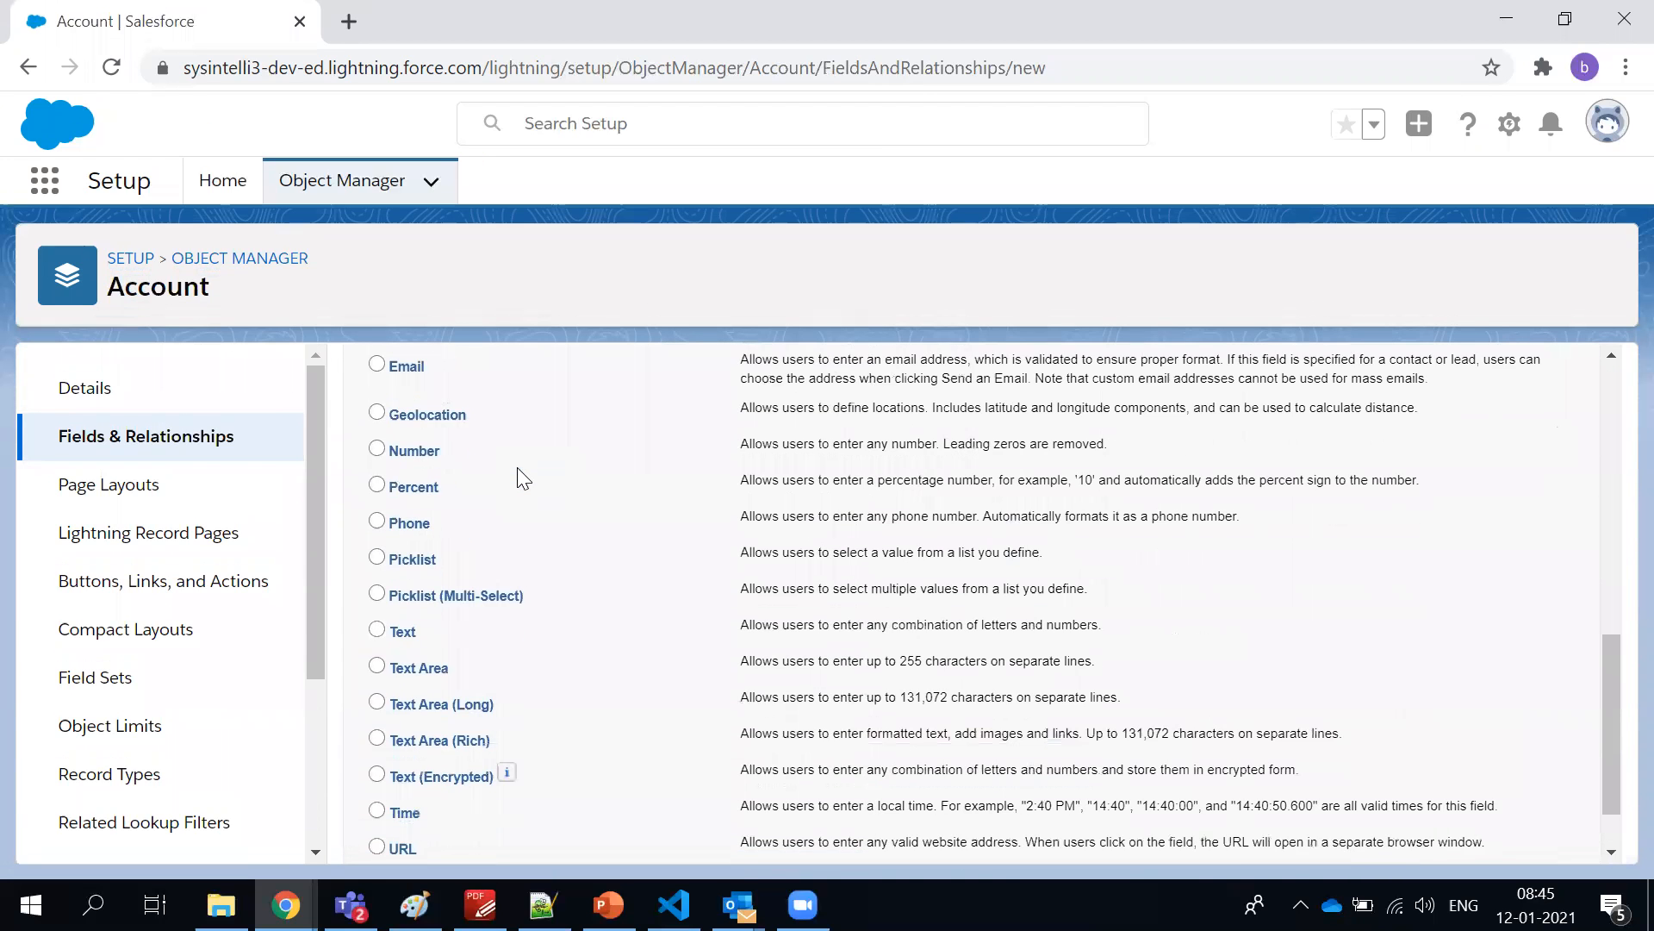
{"action": "scroll", "coordinate": [518, 462], "scroll_direction": "up", "scroll_amount": 6}
{"action": "scroll", "coordinate": [519, 461], "scroll_direction": "up", "scroll_amount": 4}
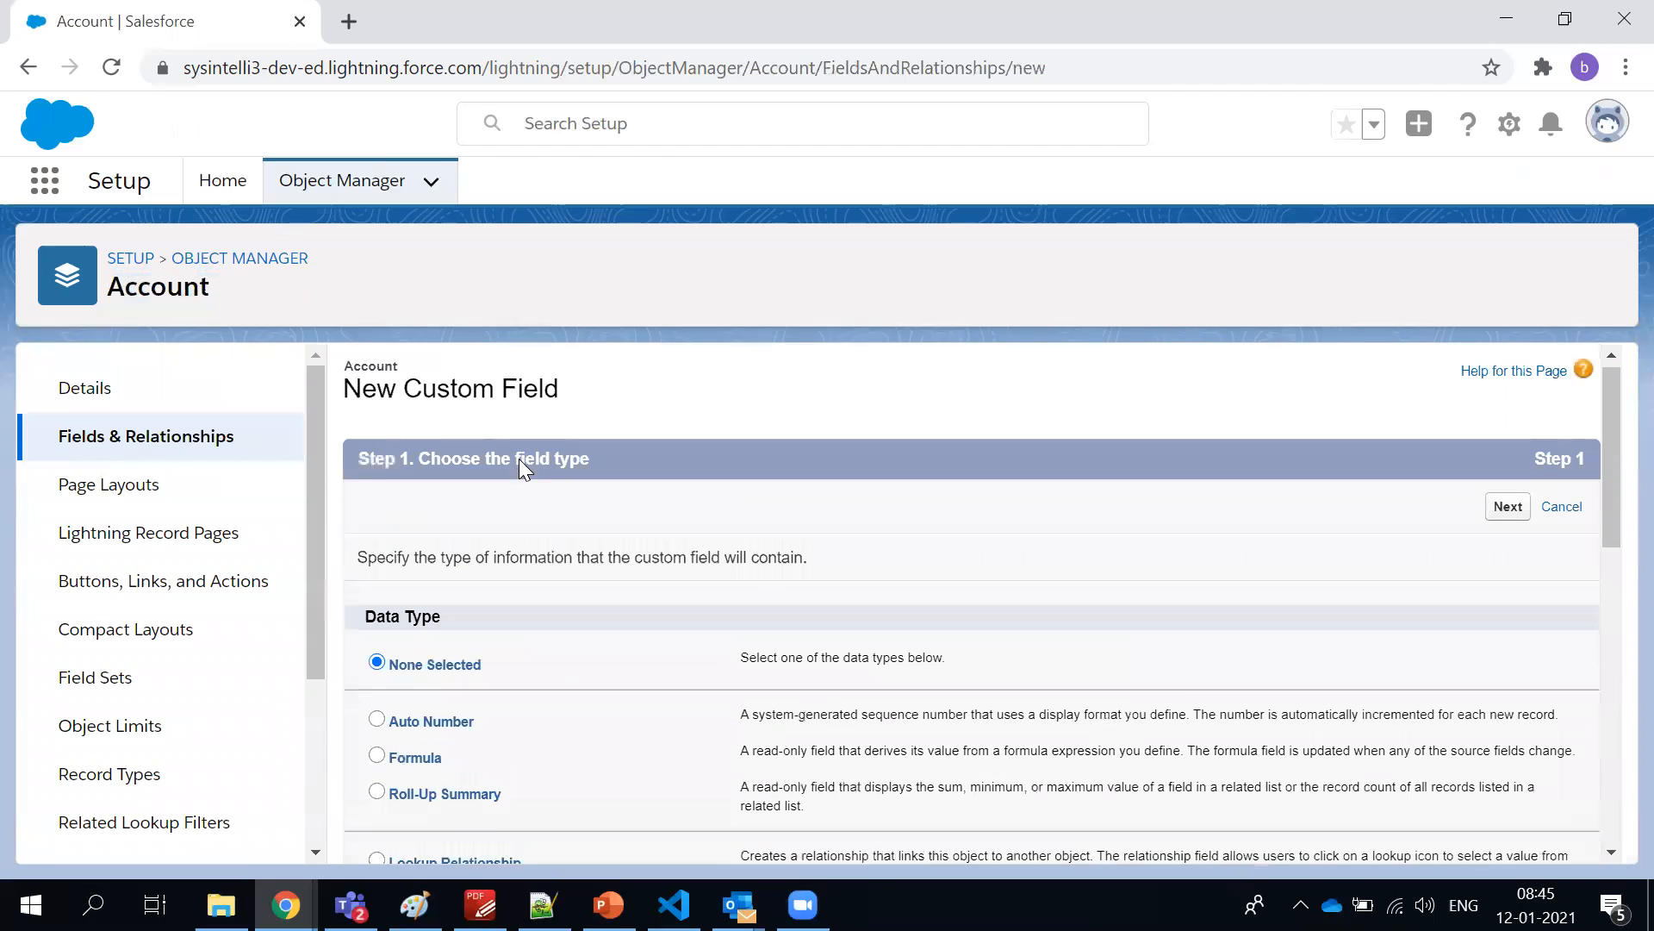
{"action": "left_click", "coordinate": [1562, 513]}
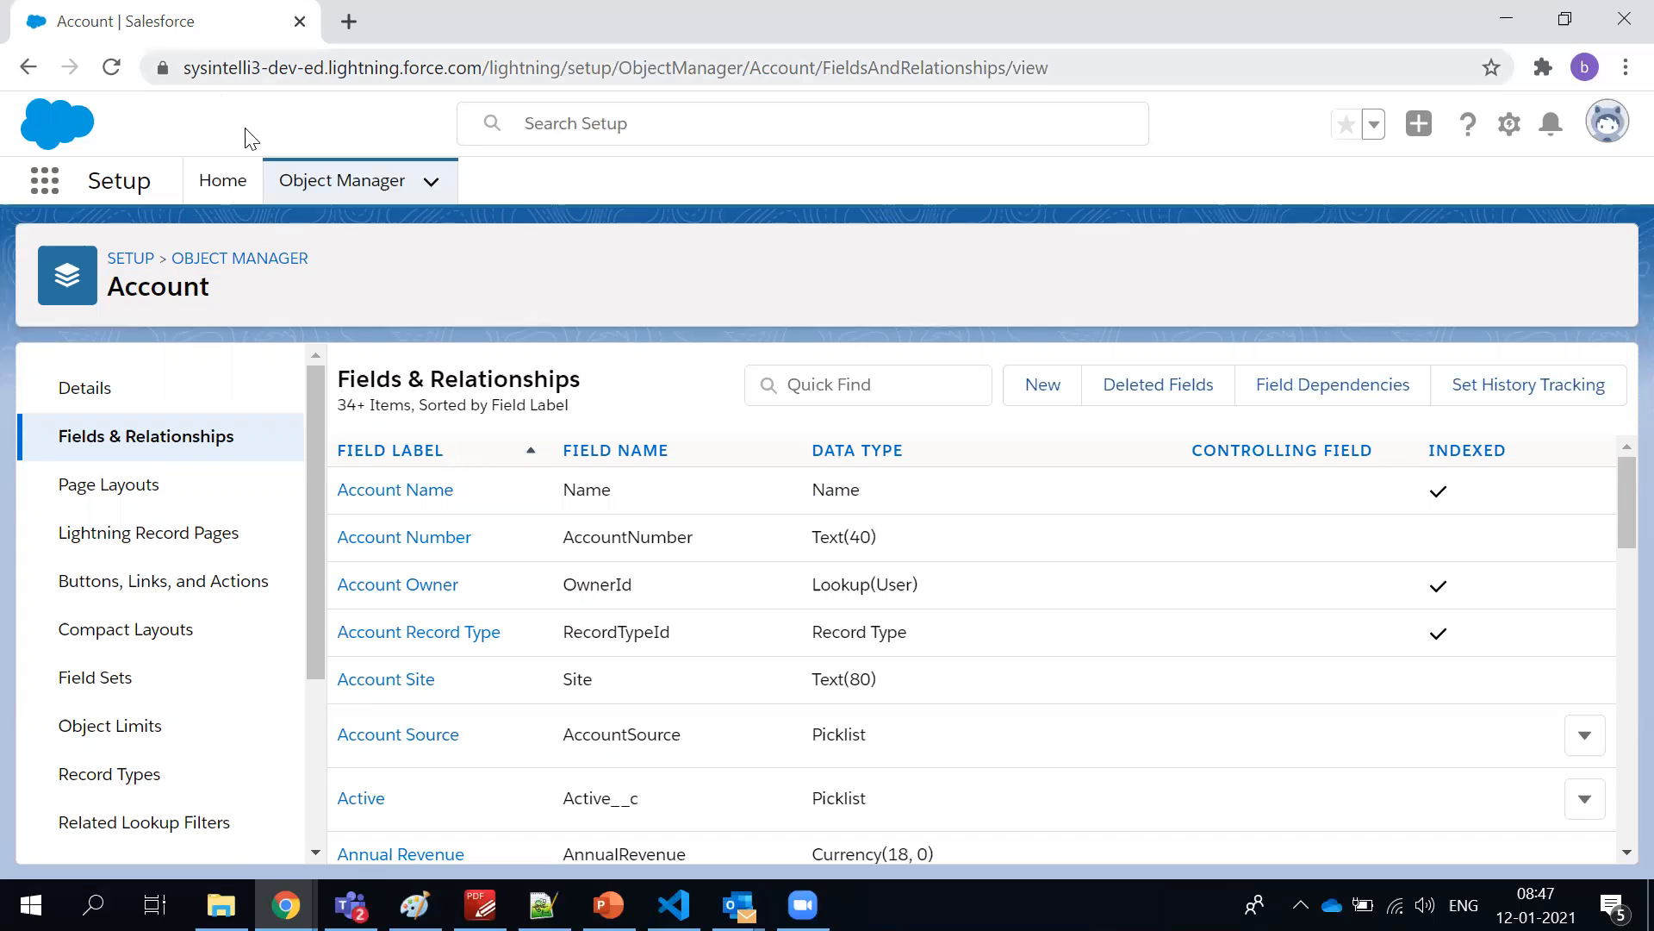
Open the Account object's Details and point out its API Name, Singular Label and Plural Label
{"action": "double_click", "coordinate": [167, 290]}
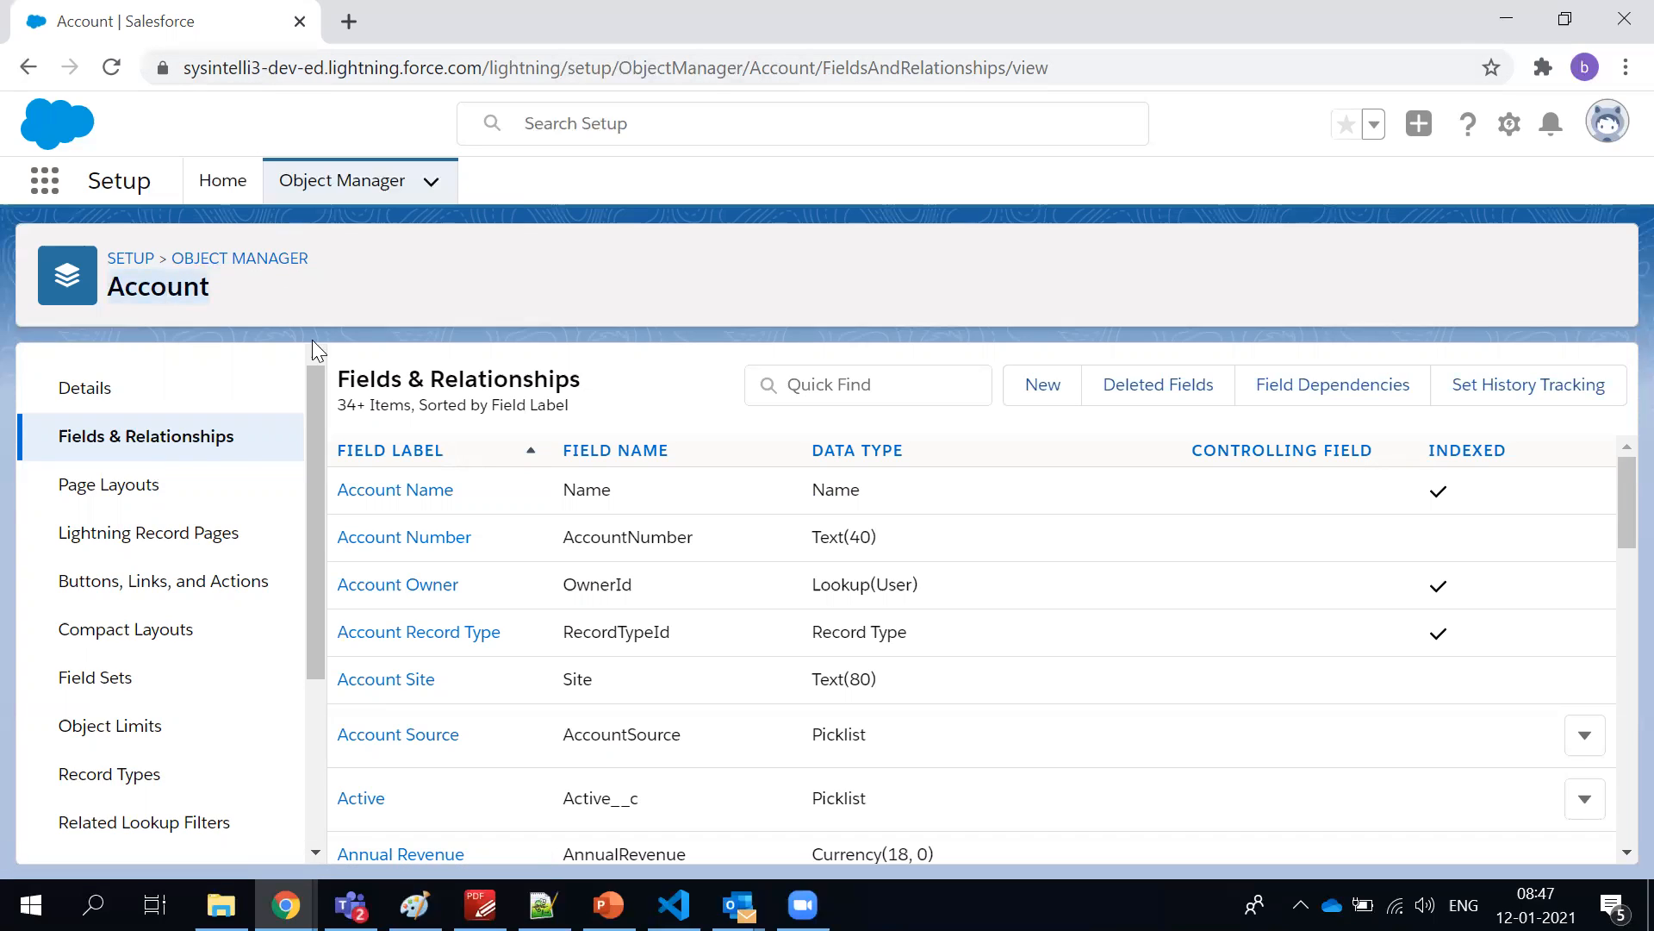
{"action": "left_click", "coordinate": [95, 395]}
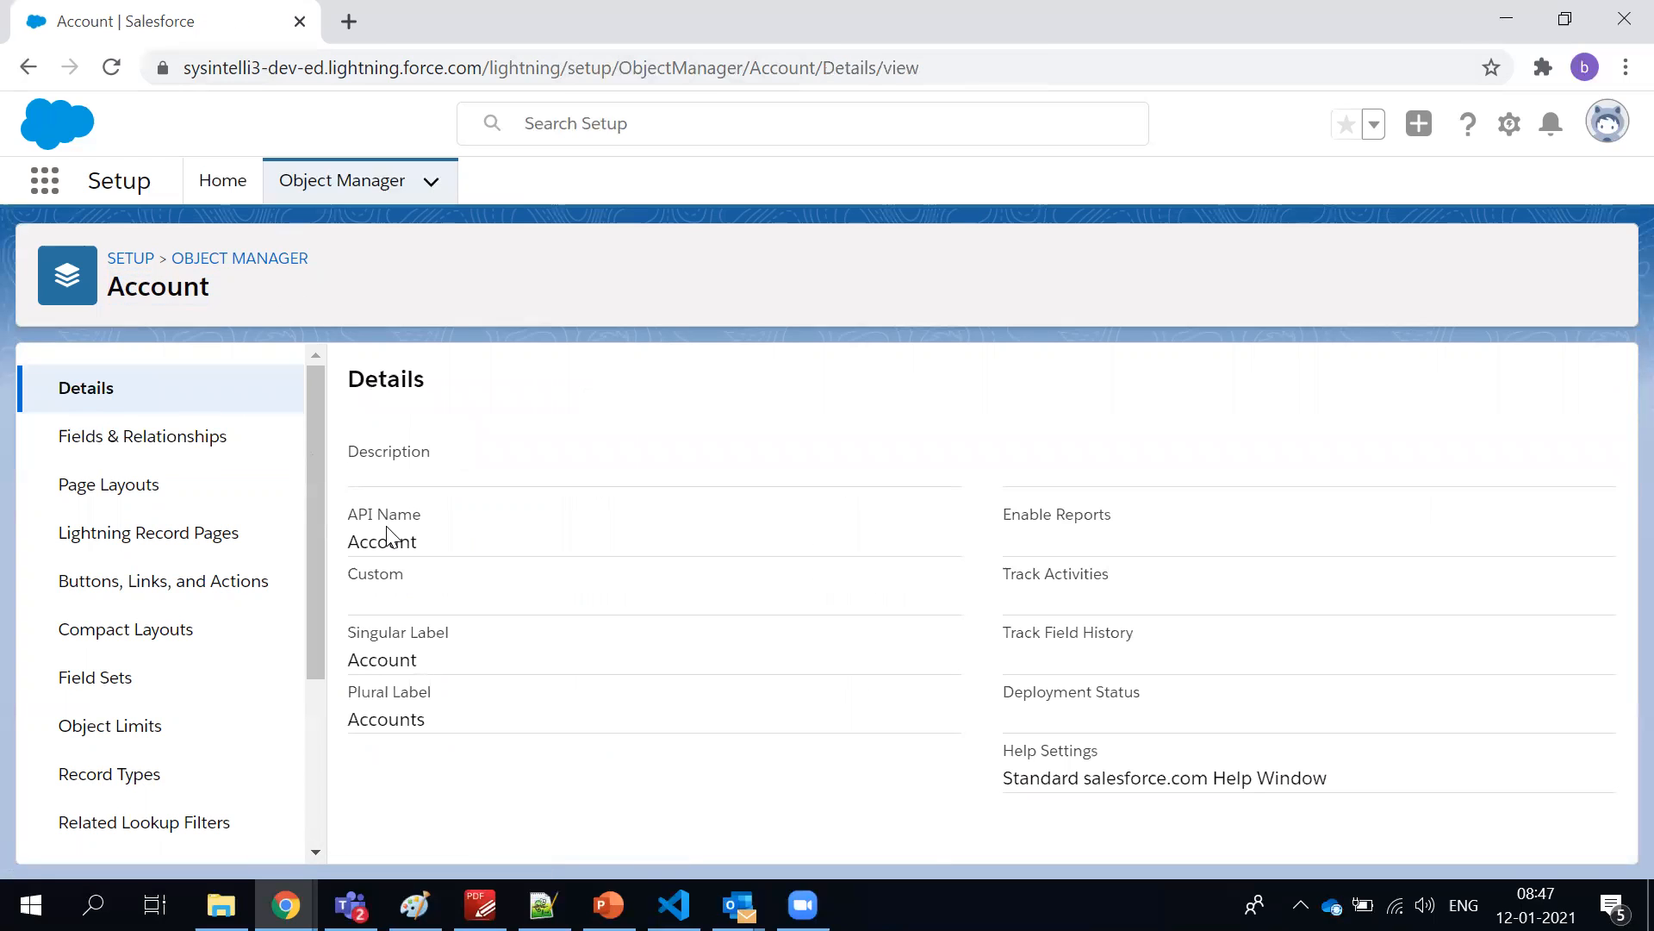
{"action": "double_click", "coordinate": [387, 529]}
{"action": "left_click", "coordinate": [425, 669]}
{"action": "double_click", "coordinate": [425, 669]}
{"action": "left_click", "coordinate": [405, 753]}
Reopen Account's Fields & Relationships, highlight the field name of Account Name and look through the field list
{"action": "left_click", "coordinate": [164, 453]}
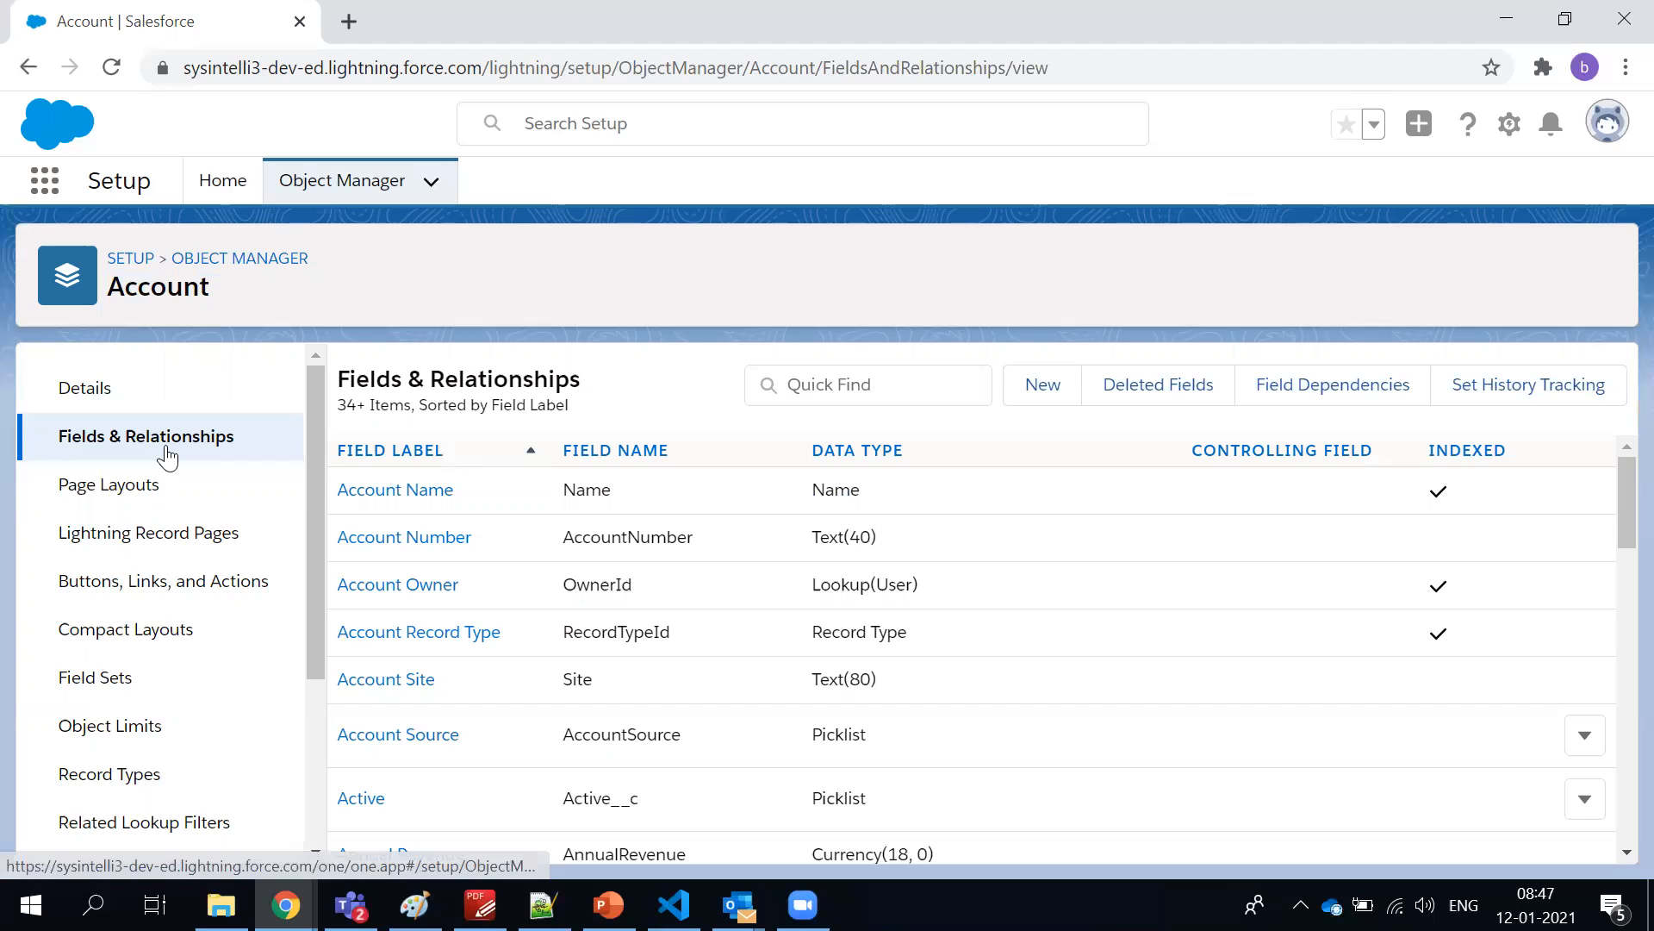
{"action": "double_click", "coordinate": [580, 497]}
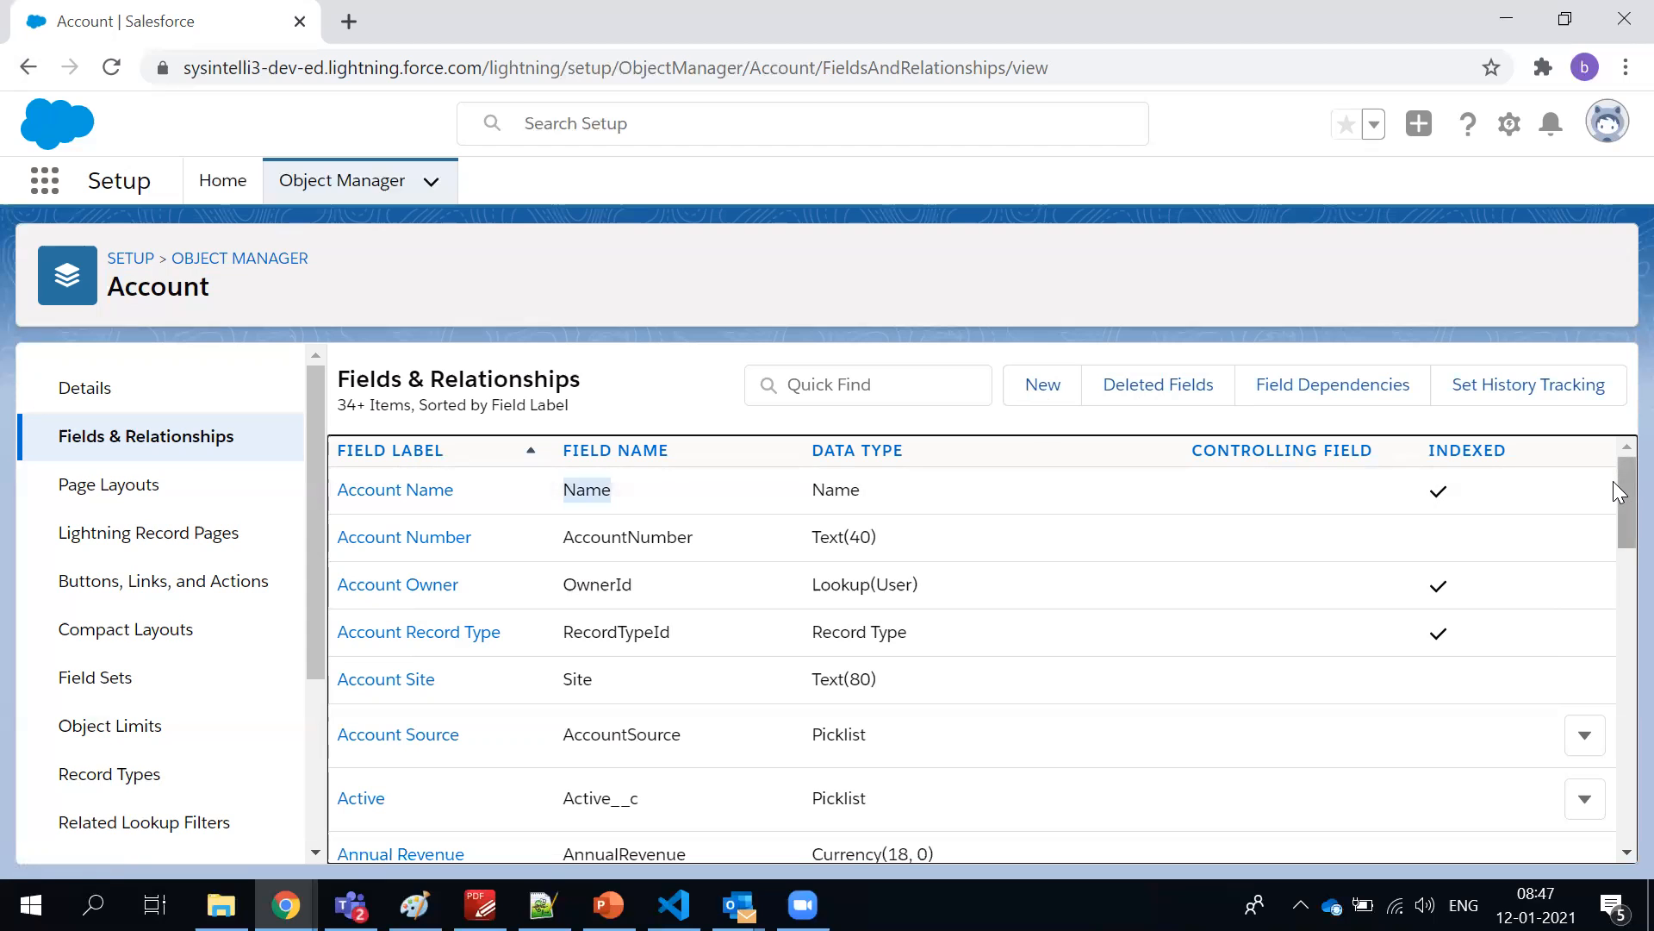
{"action": "left_click_drag", "start_coordinate": [1613, 483], "coordinate": [1613, 446]}
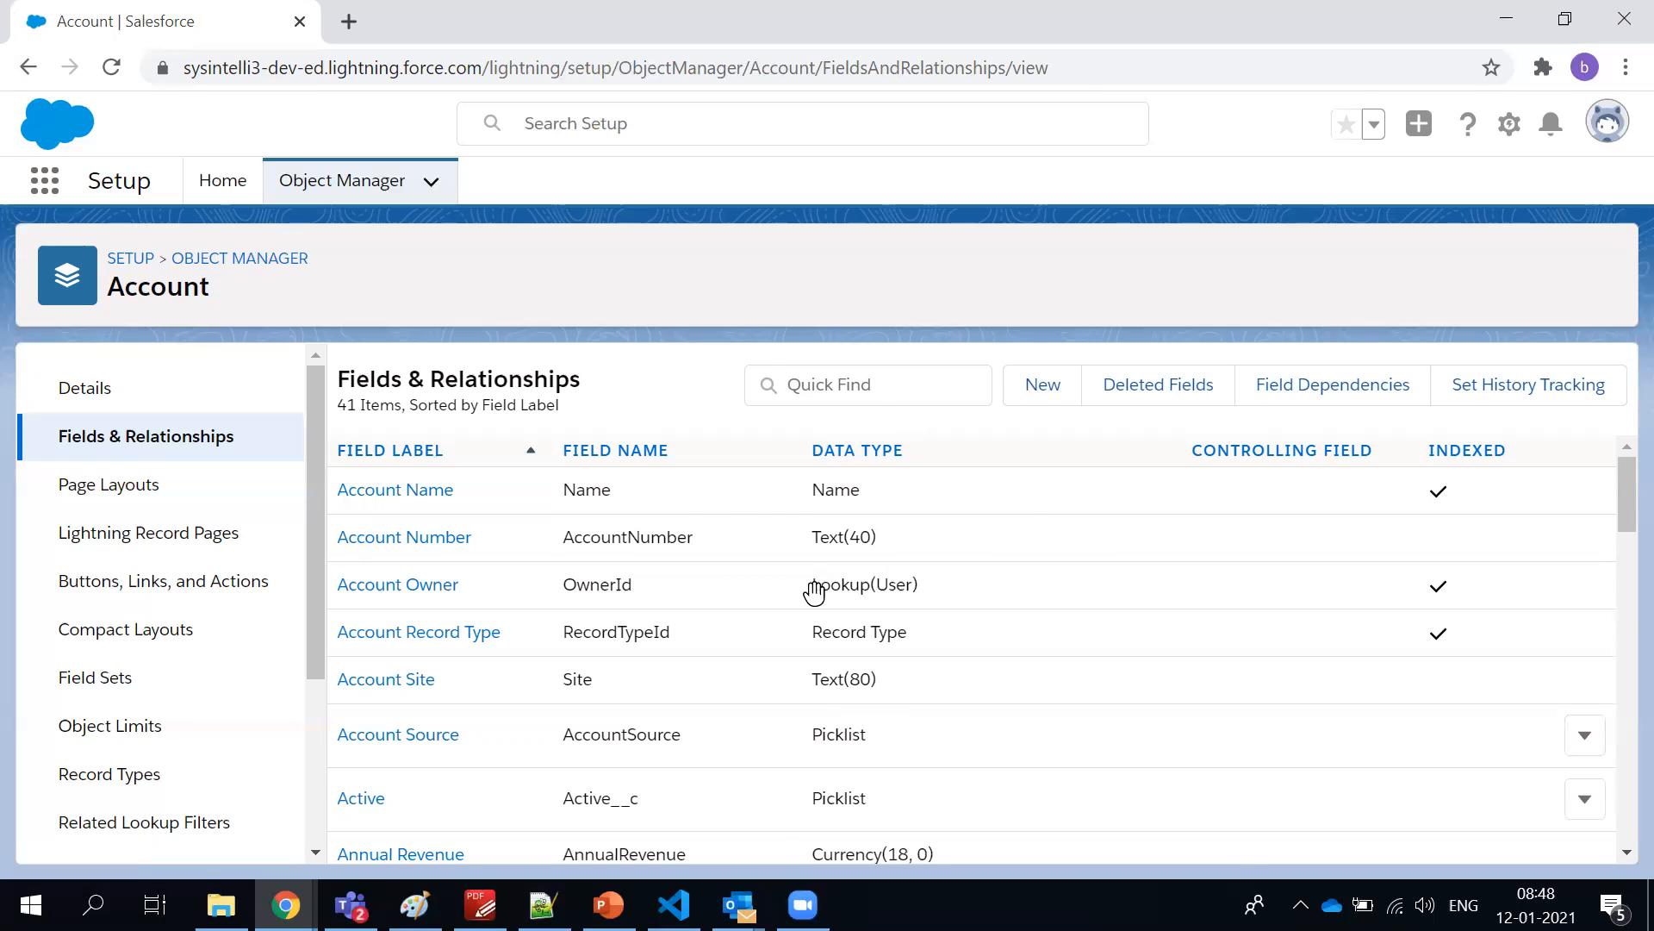
Switch to the Salesforce course syllabus in PDF-XChange Editor and review the admin topics from Users Administration to Marketing Cloud
{"action": "key", "text": "alt+Tab"}
{"action": "scroll", "coordinate": [804, 597], "scroll_direction": "down", "scroll_amount": 5}
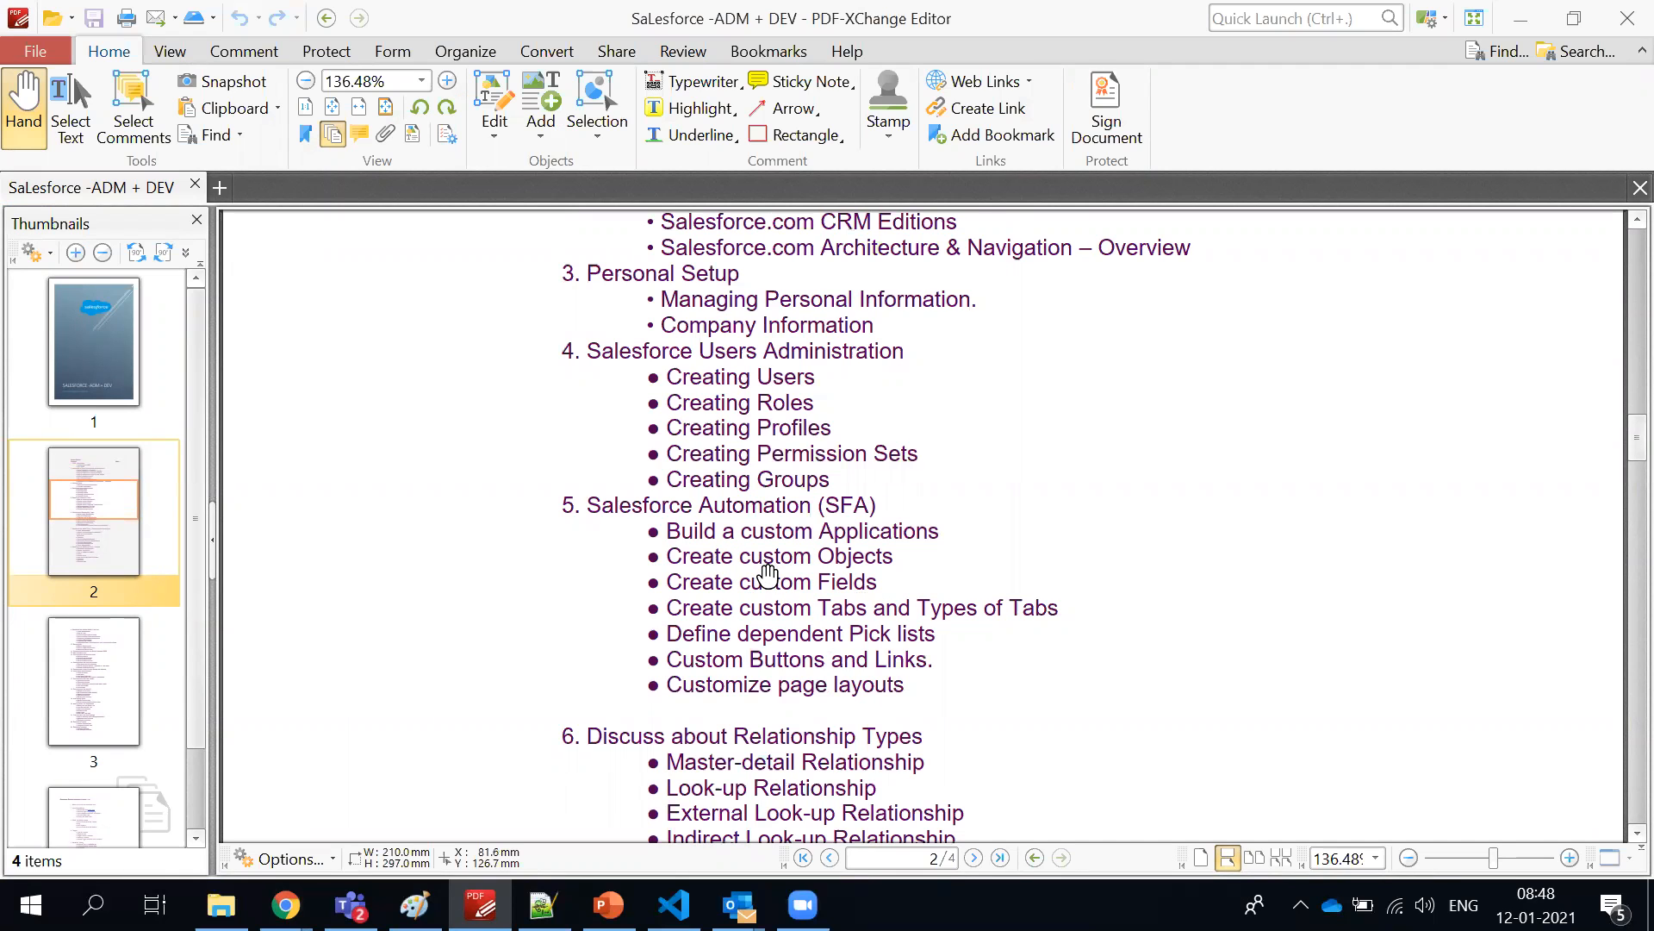
{"action": "scroll", "coordinate": [768, 573], "scroll_direction": "down", "scroll_amount": 6}
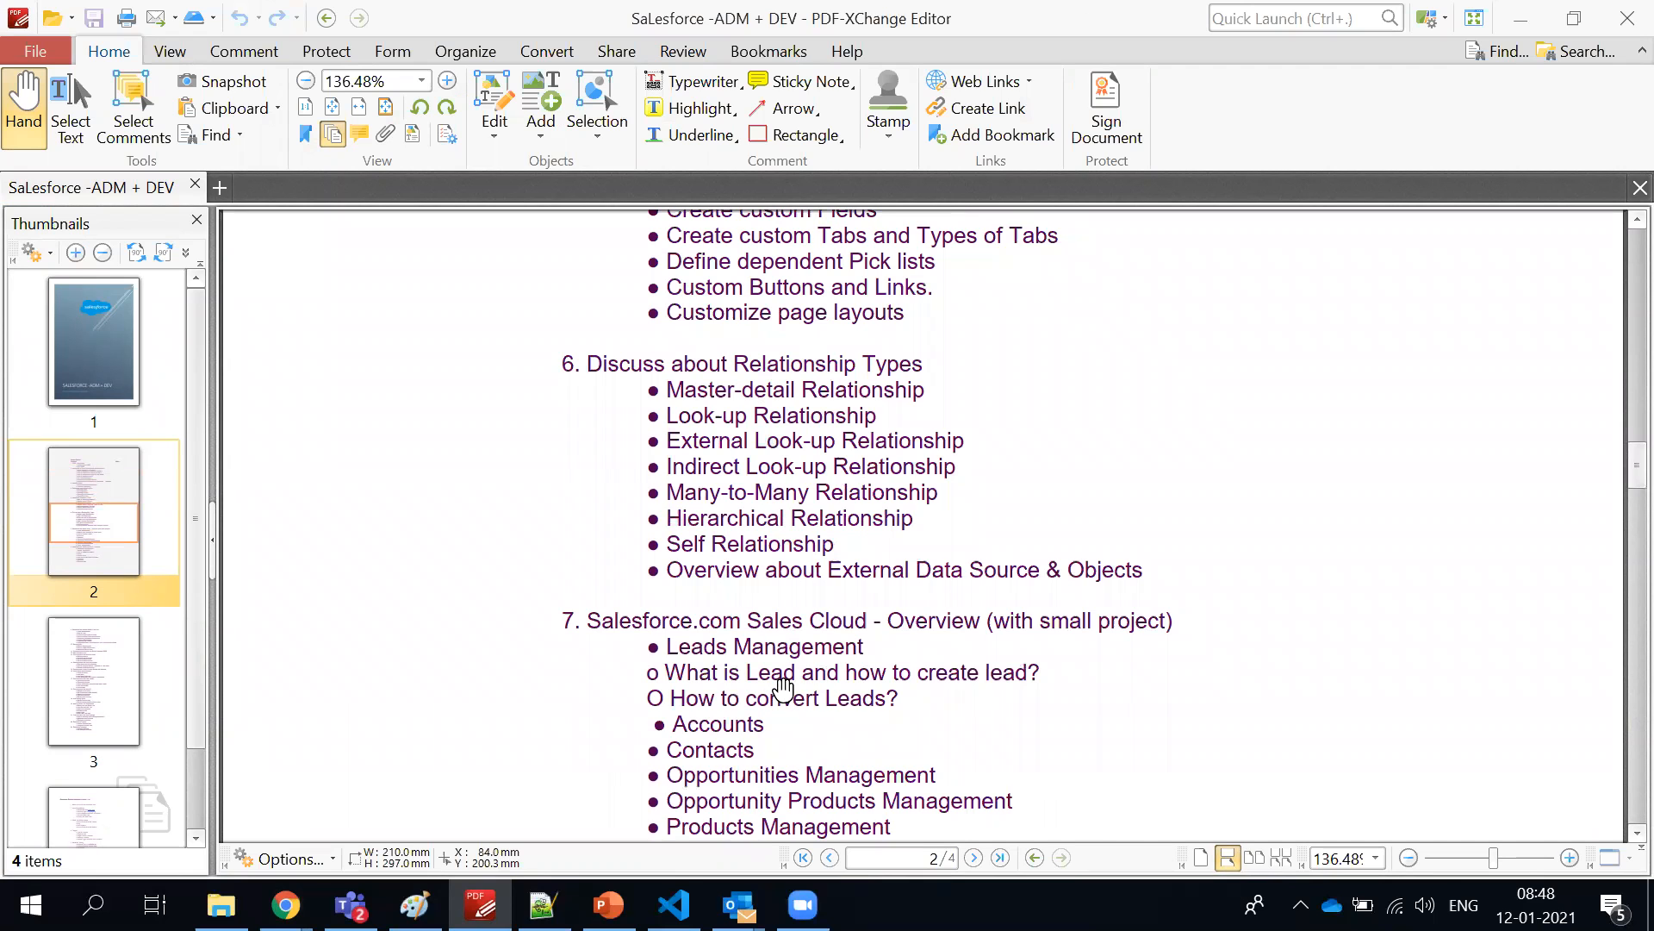
{"action": "scroll", "coordinate": [781, 685], "scroll_direction": "down", "scroll_amount": 2}
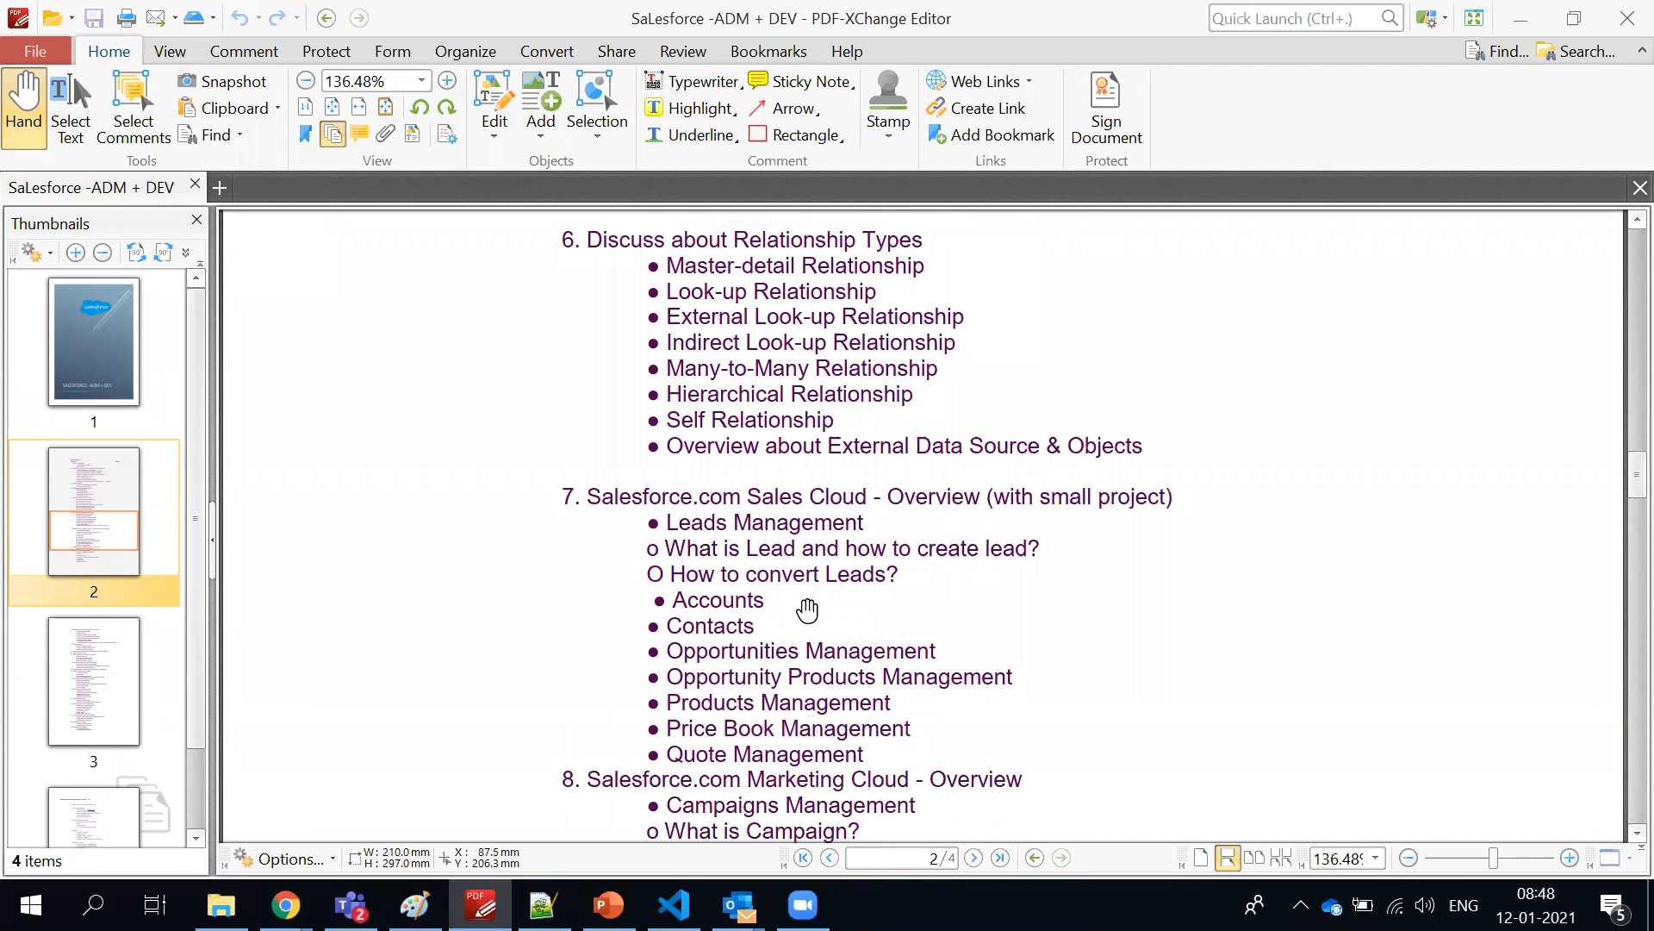
{"action": "scroll", "coordinate": [816, 552], "scroll_direction": "down", "scroll_amount": 1}
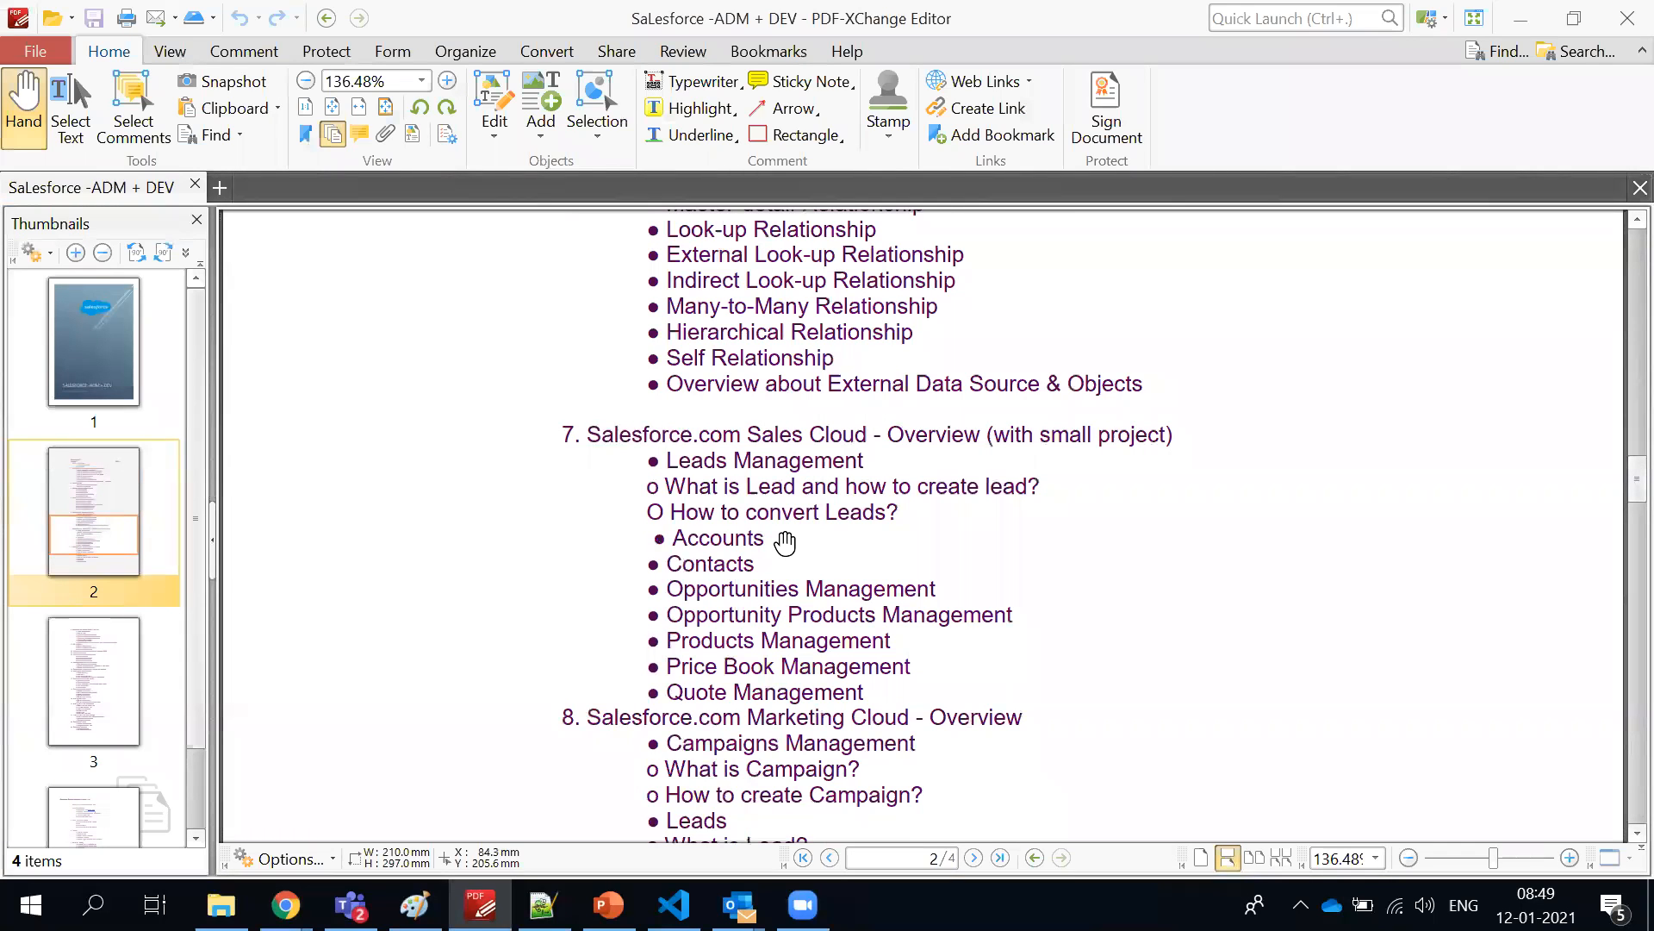
{"action": "scroll", "coordinate": [785, 541], "scroll_direction": "up", "scroll_amount": 1}
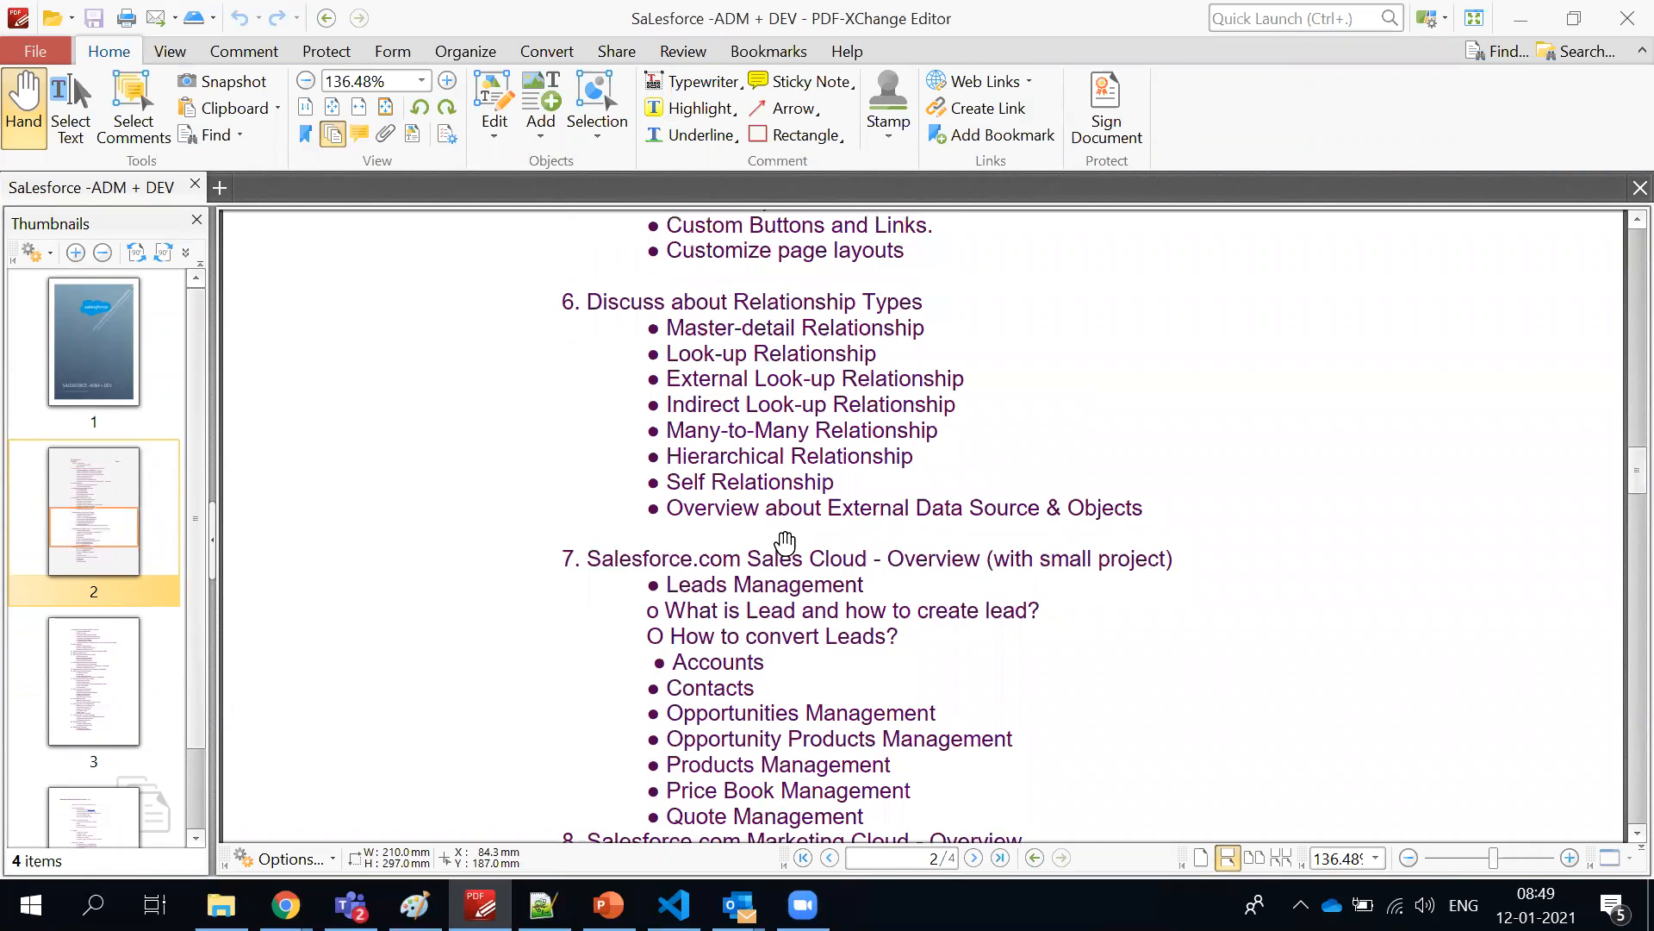
{"action": "scroll", "coordinate": [786, 543], "scroll_direction": "up", "scroll_amount": 1}
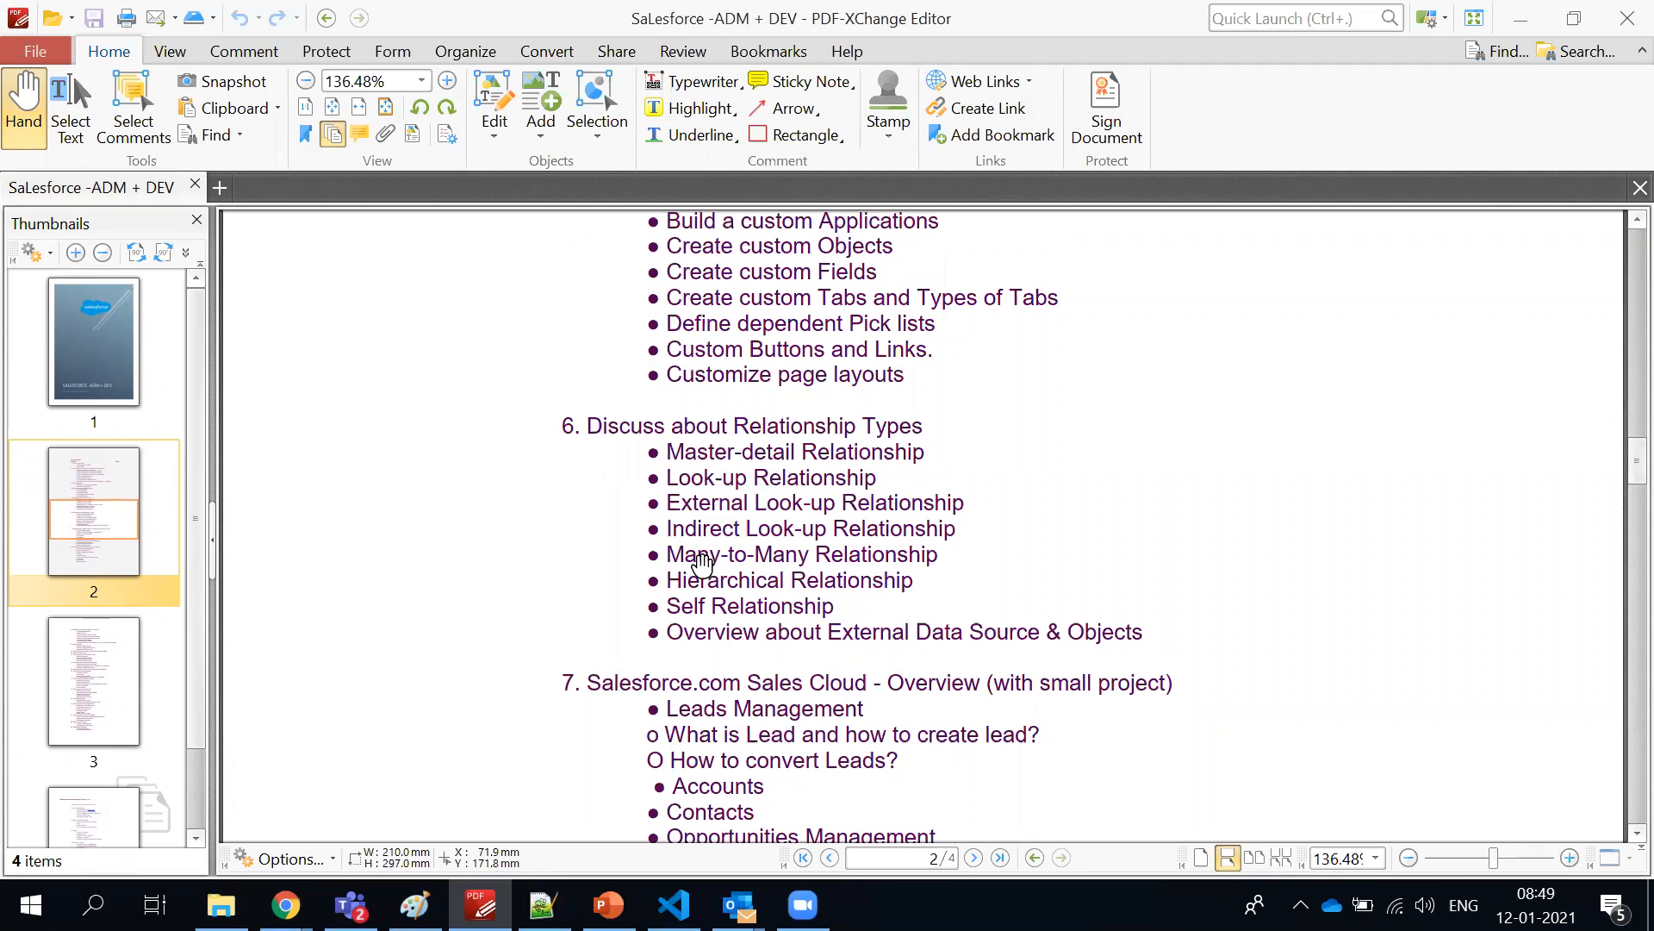
{"action": "scroll", "coordinate": [702, 564], "scroll_direction": "up", "scroll_amount": 4}
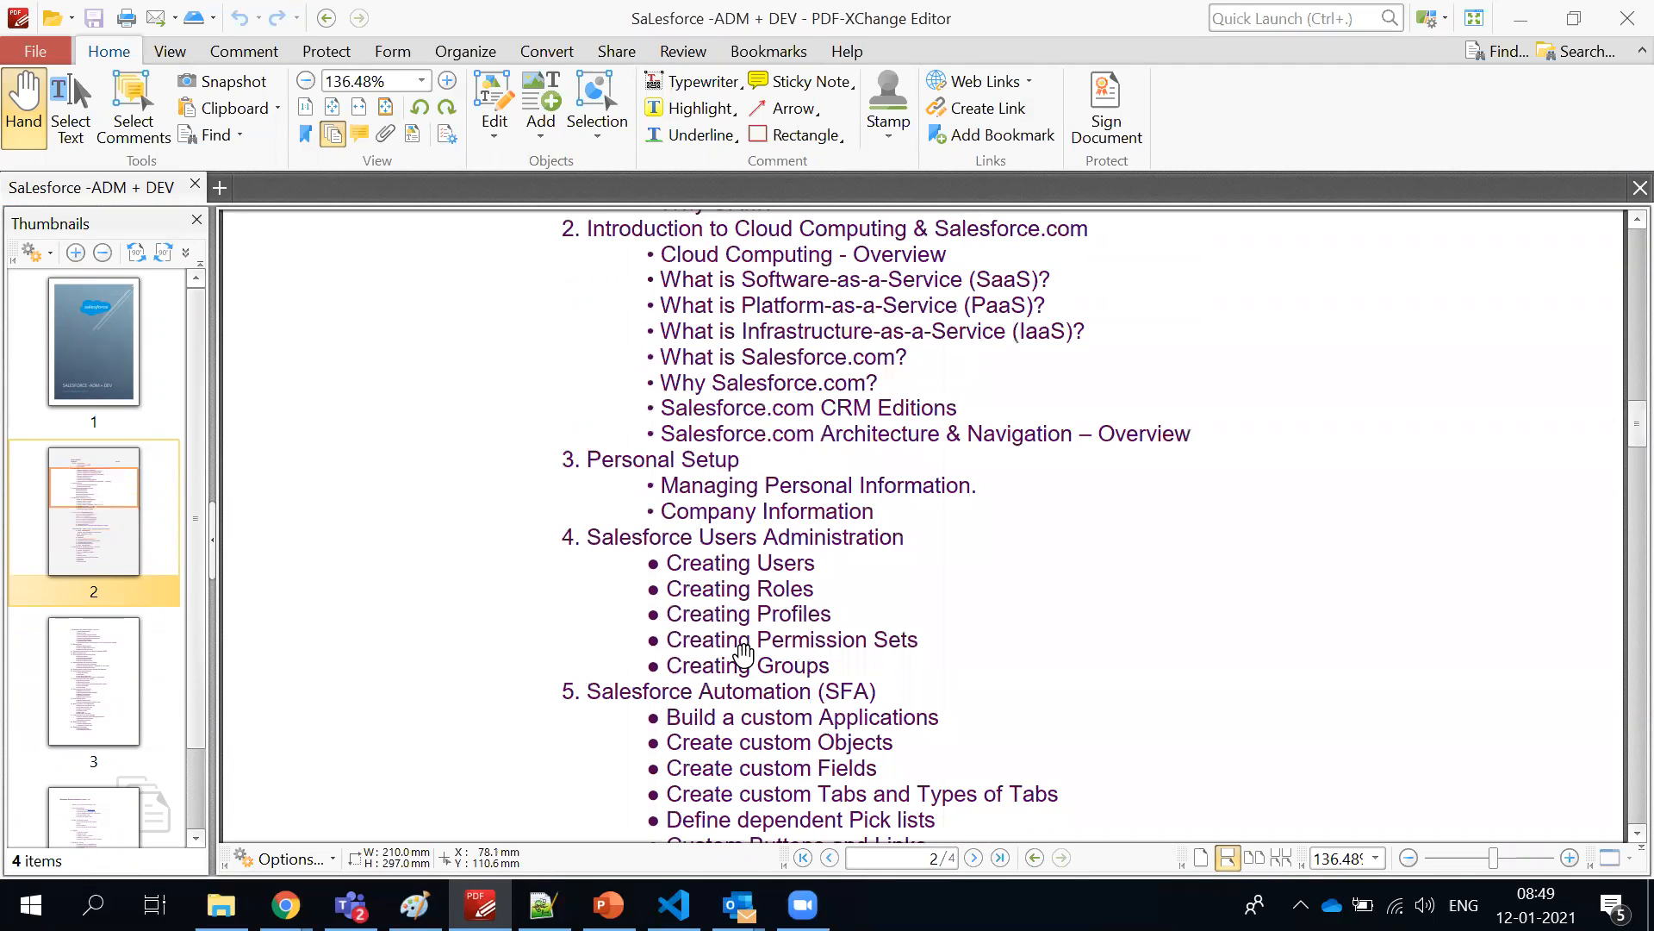
{"action": "scroll", "coordinate": [741, 637], "scroll_direction": "down", "scroll_amount": 2}
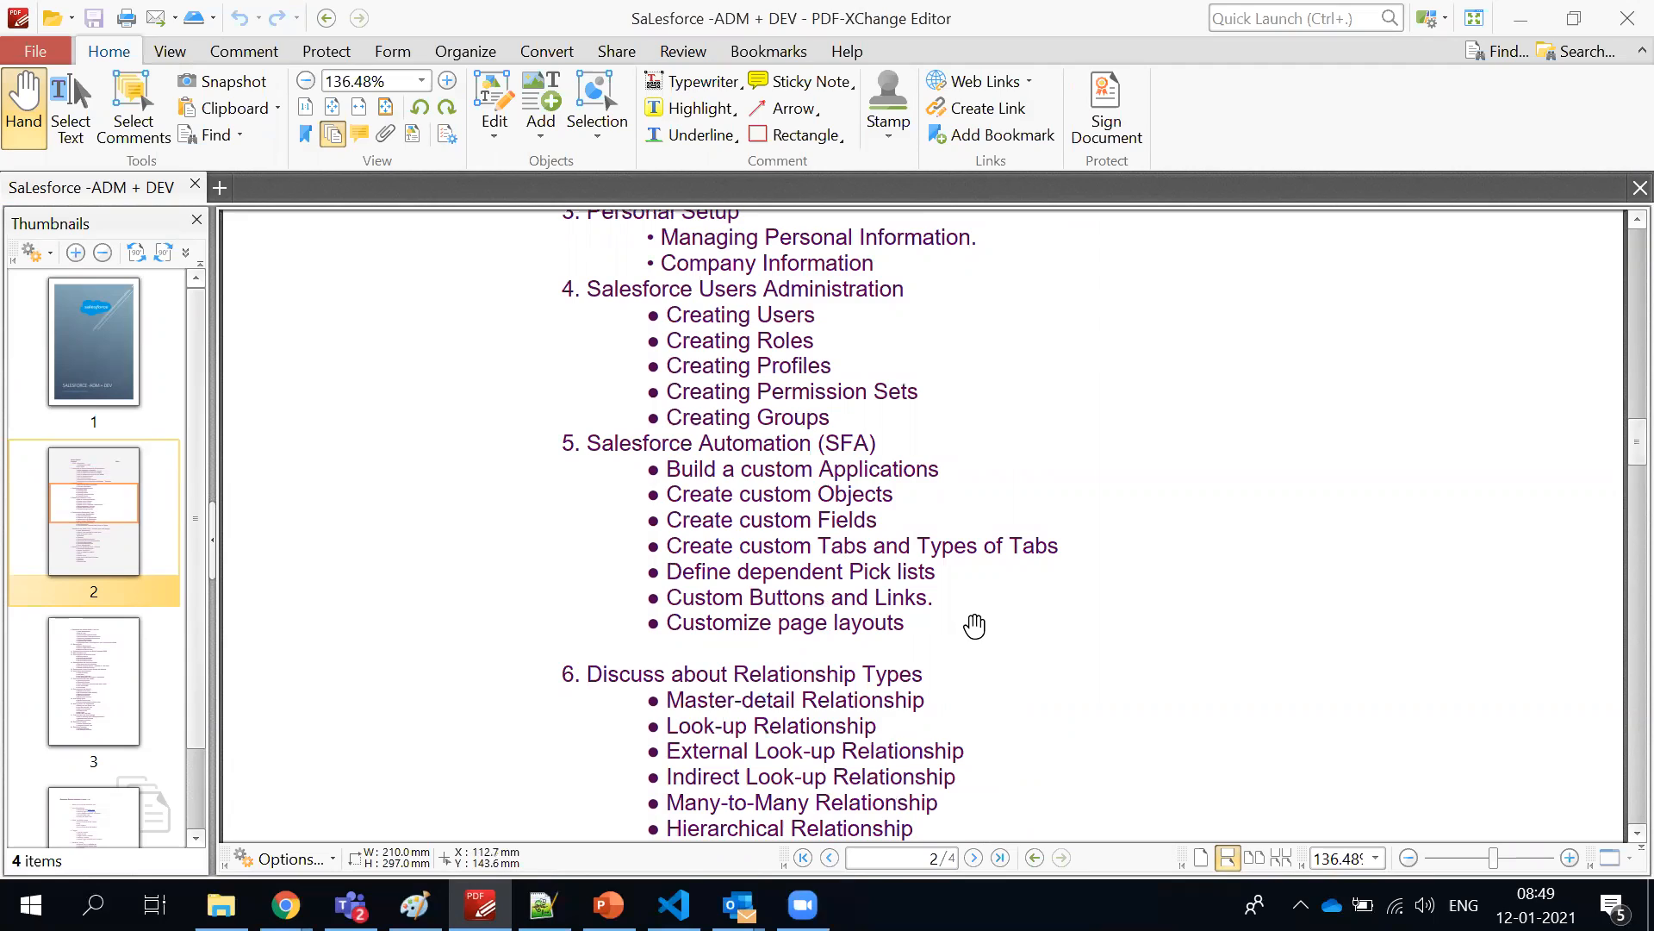
{"action": "scroll", "coordinate": [759, 407], "scroll_direction": "down", "scroll_amount": 8}
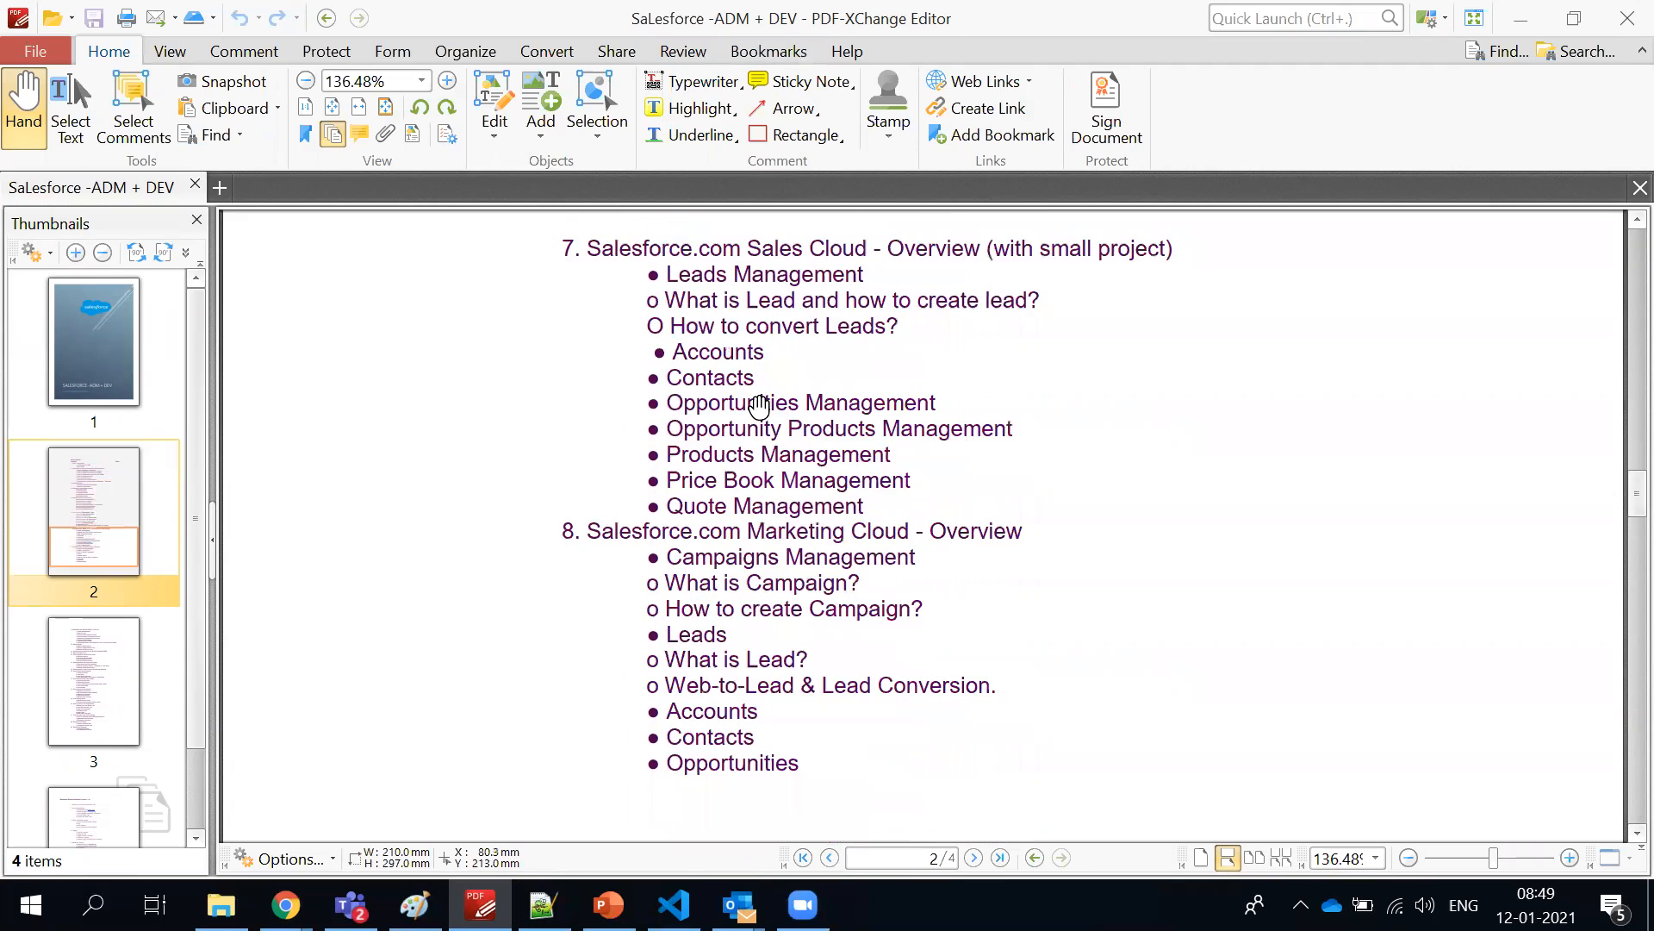
Look through the first topics of the Salesforce Classic Developer Course on page 4, from Apex basics to Triggers
{"action": "scroll", "coordinate": [759, 407], "scroll_direction": "down", "scroll_amount": 20}
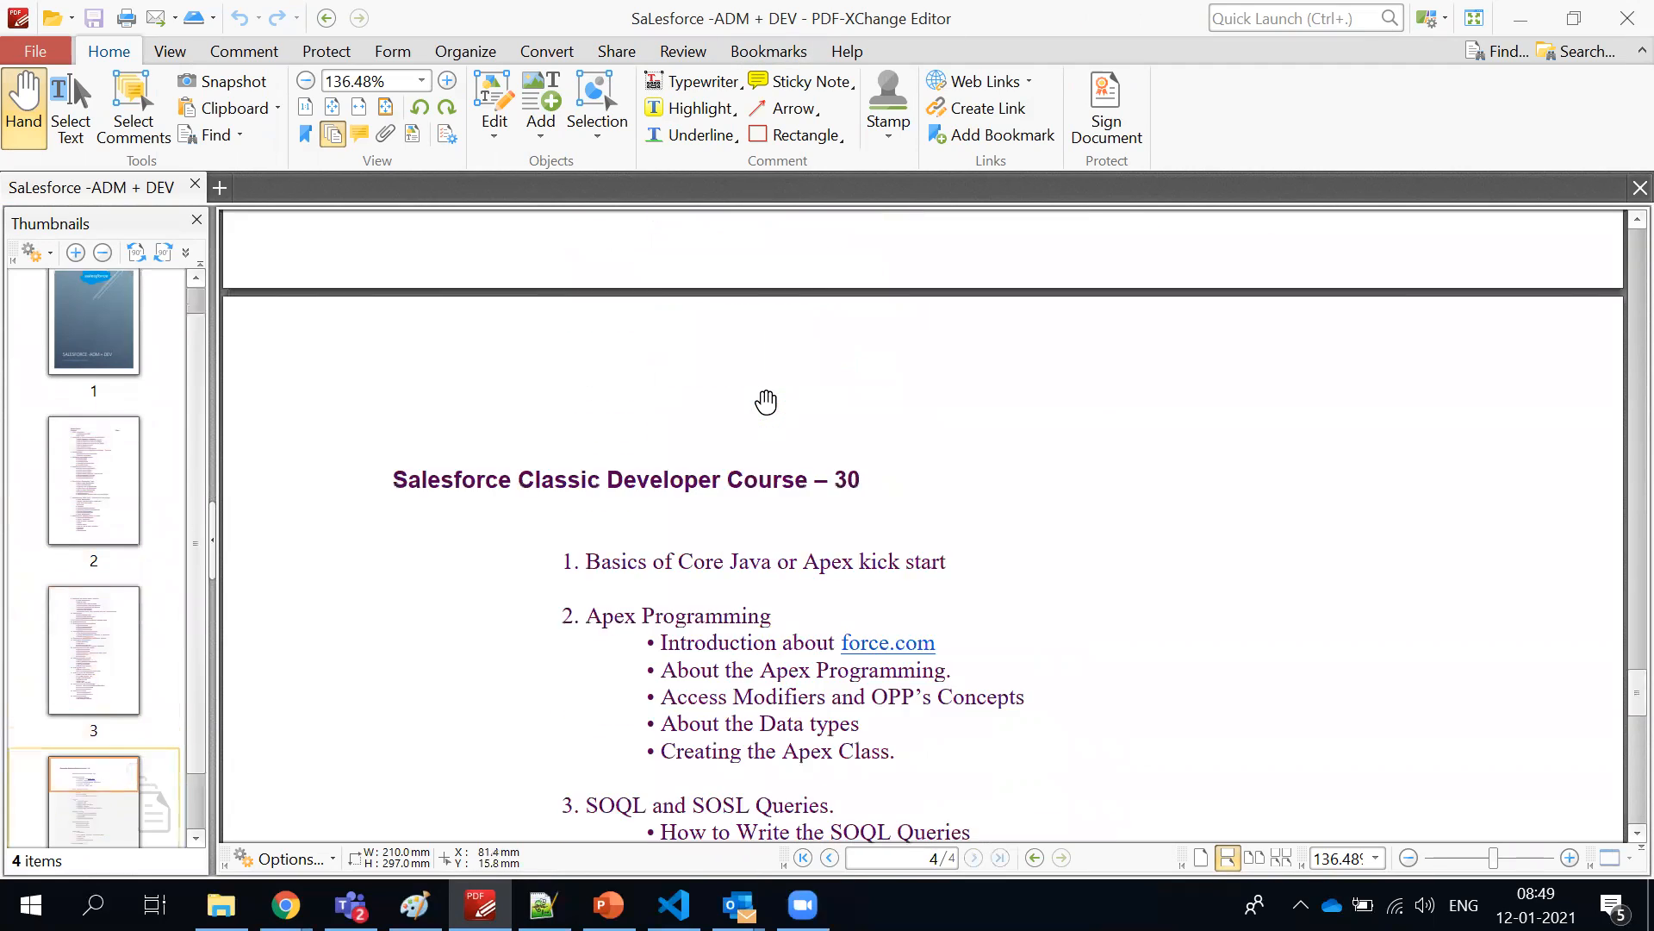
{"action": "scroll", "coordinate": [766, 402], "scroll_direction": "down", "scroll_amount": 8}
{"action": "scroll", "coordinate": [766, 402], "scroll_direction": "up", "scroll_amount": 6}
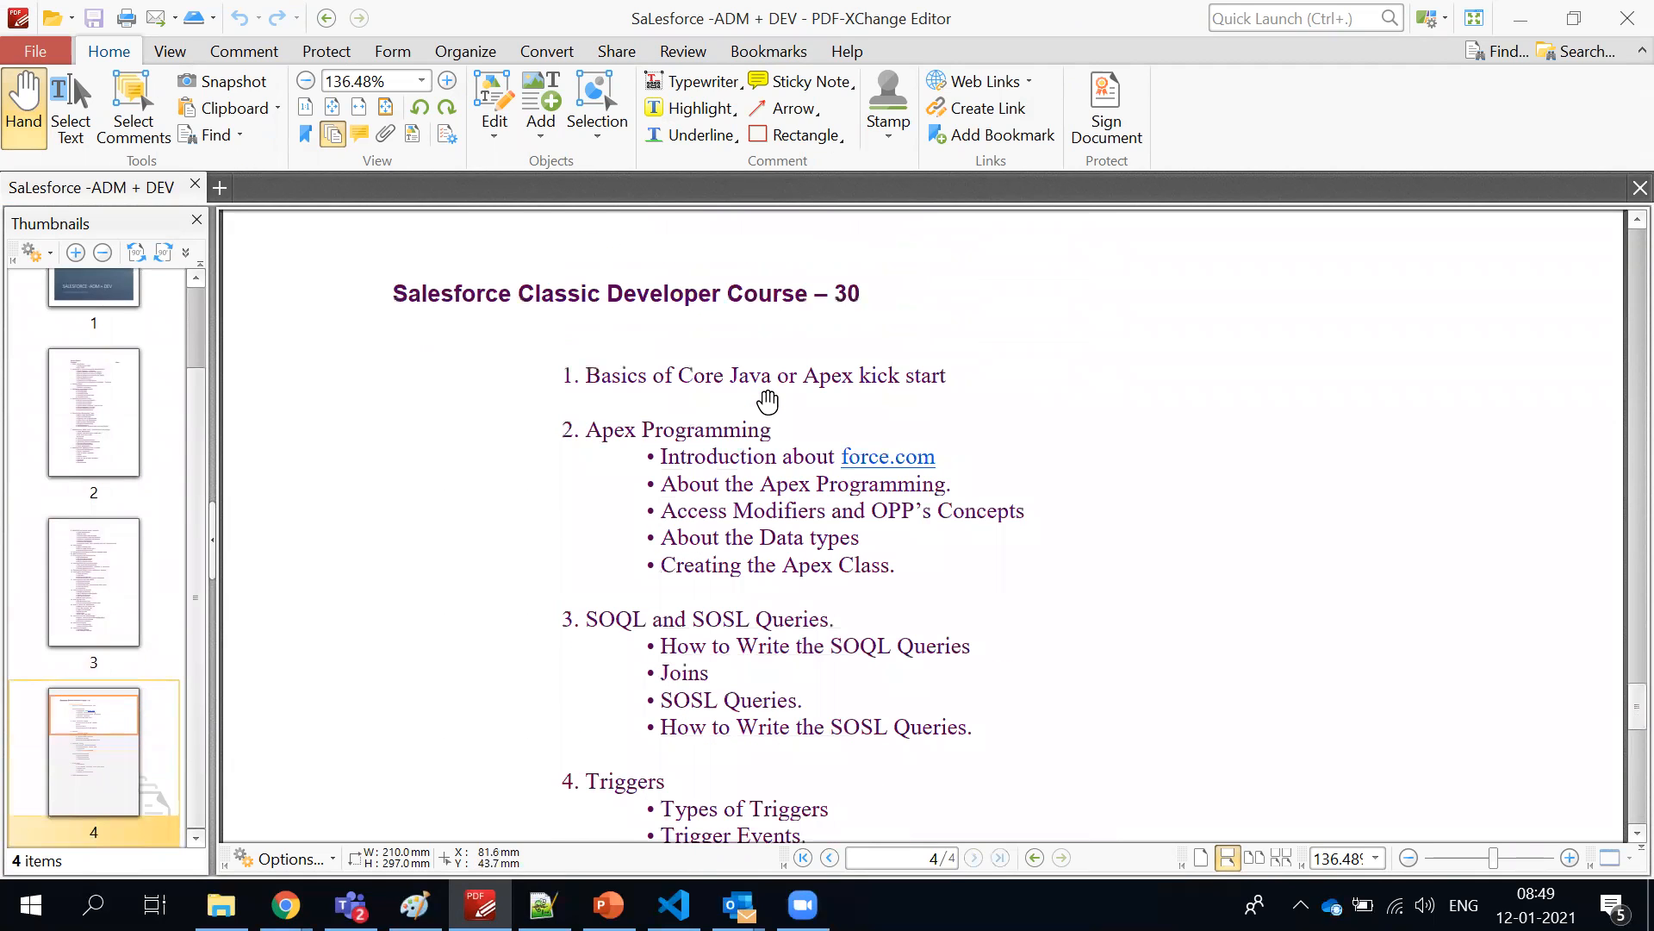
{"action": "scroll", "coordinate": [707, 403], "scroll_direction": "down", "scroll_amount": 1}
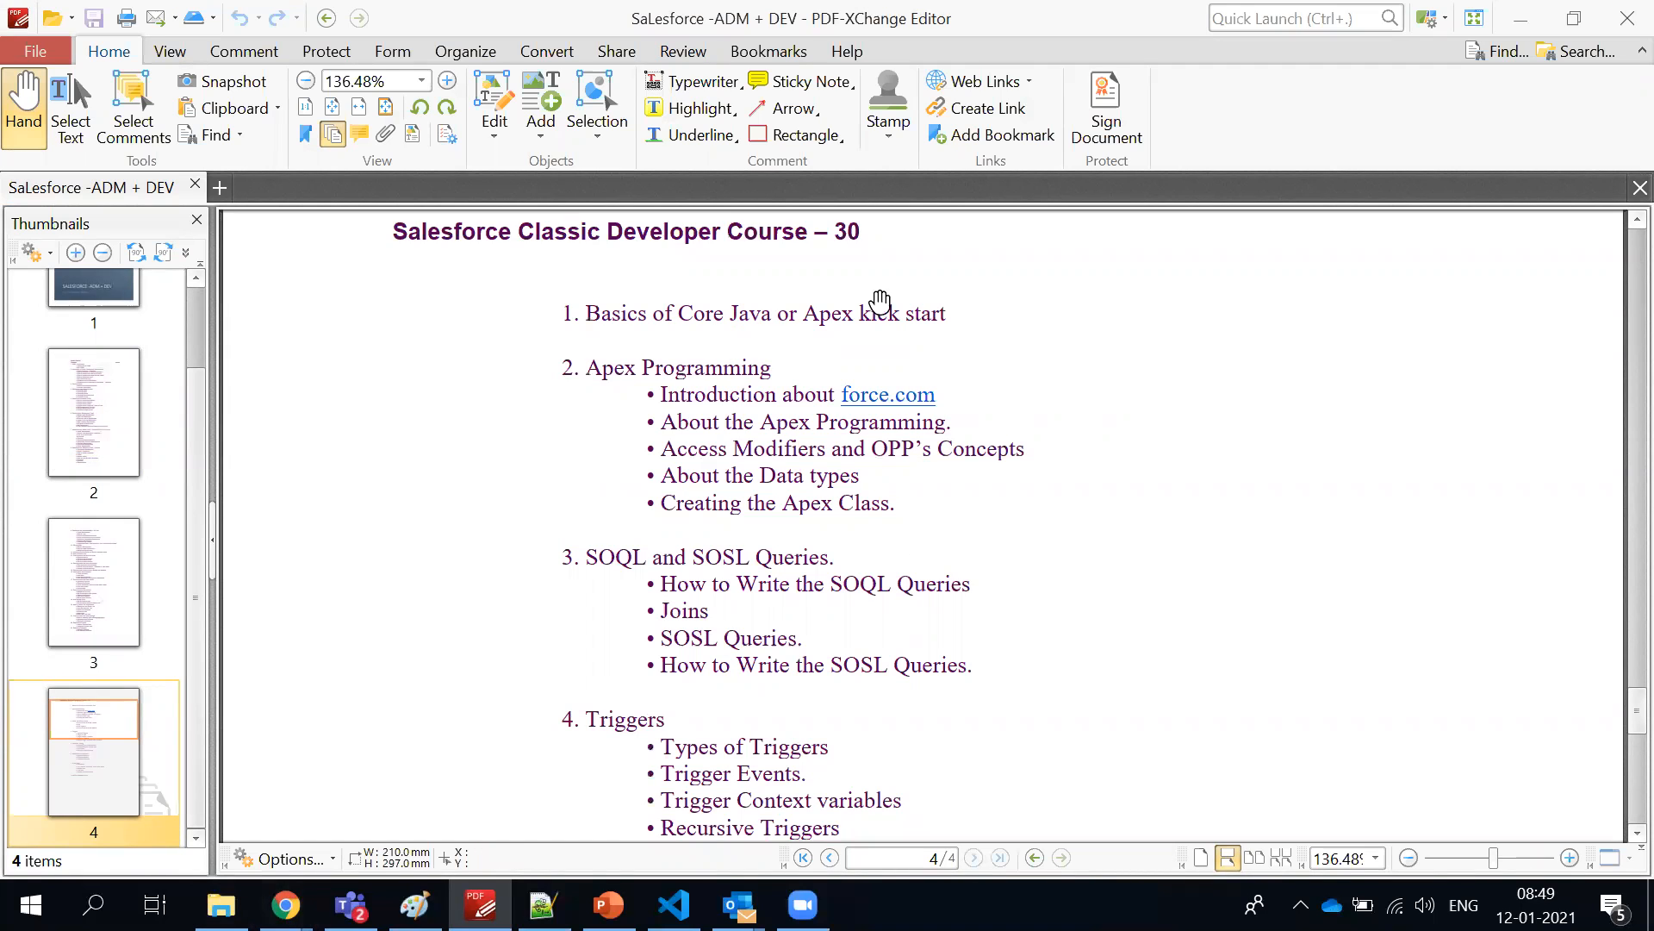
{"action": "scroll", "coordinate": [916, 530], "scroll_direction": "down", "scroll_amount": 1}
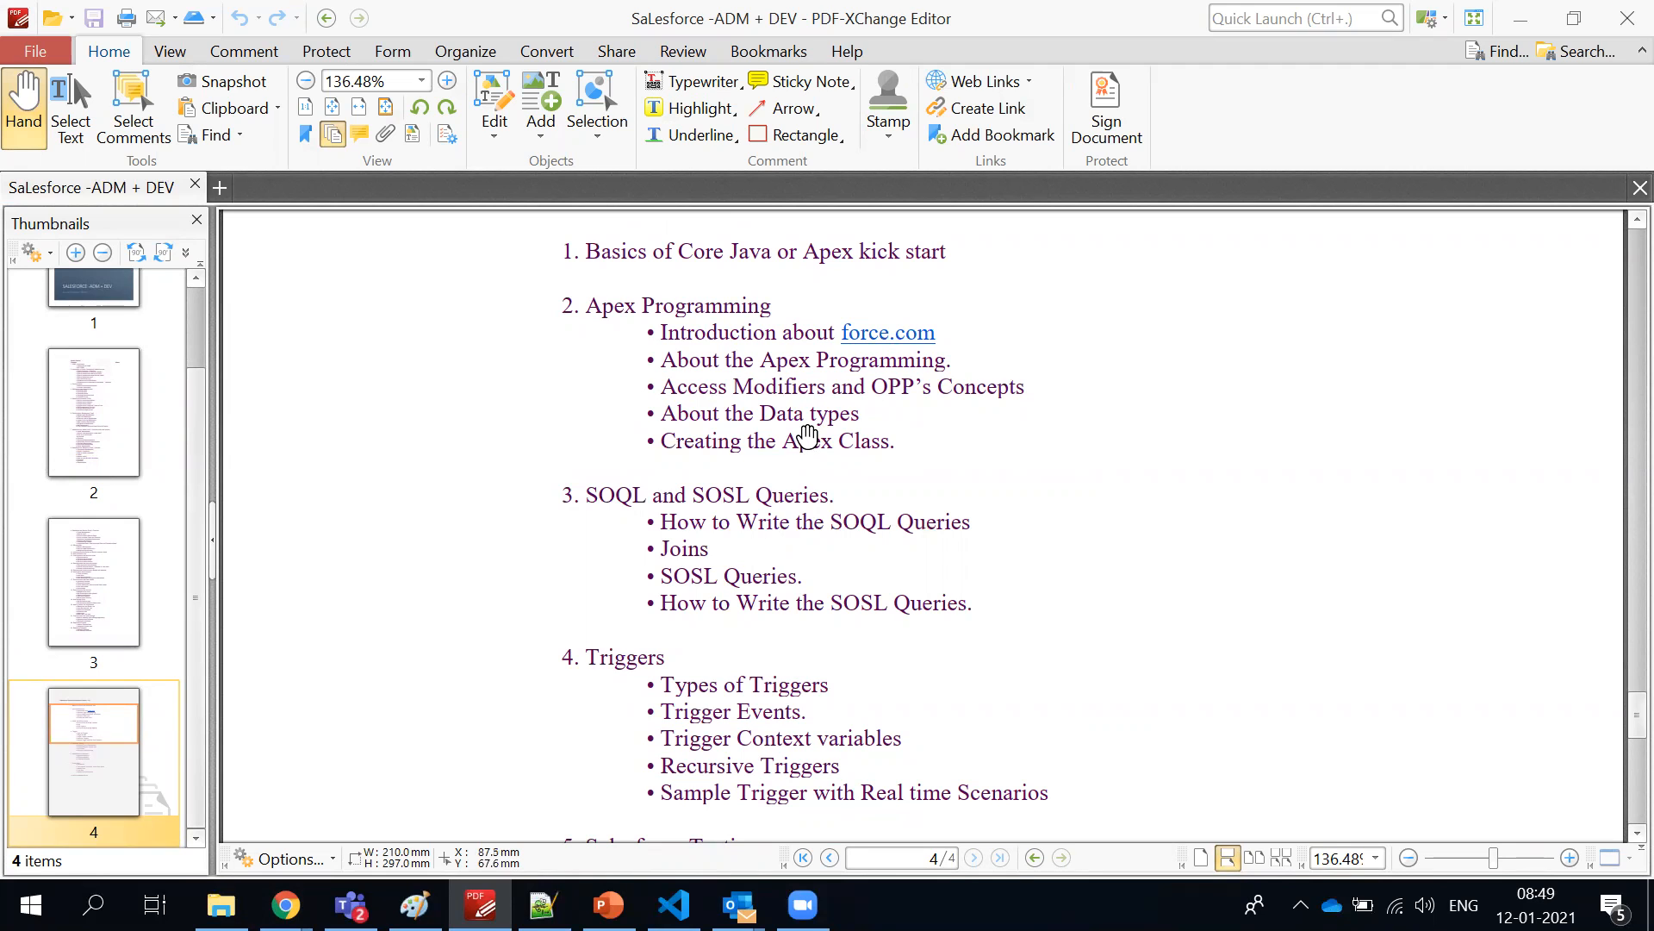
Switch to Salesforce in Chrome, start a new custom field on Account and look through the available data types
{"action": "key", "text": "alt+Tab"}
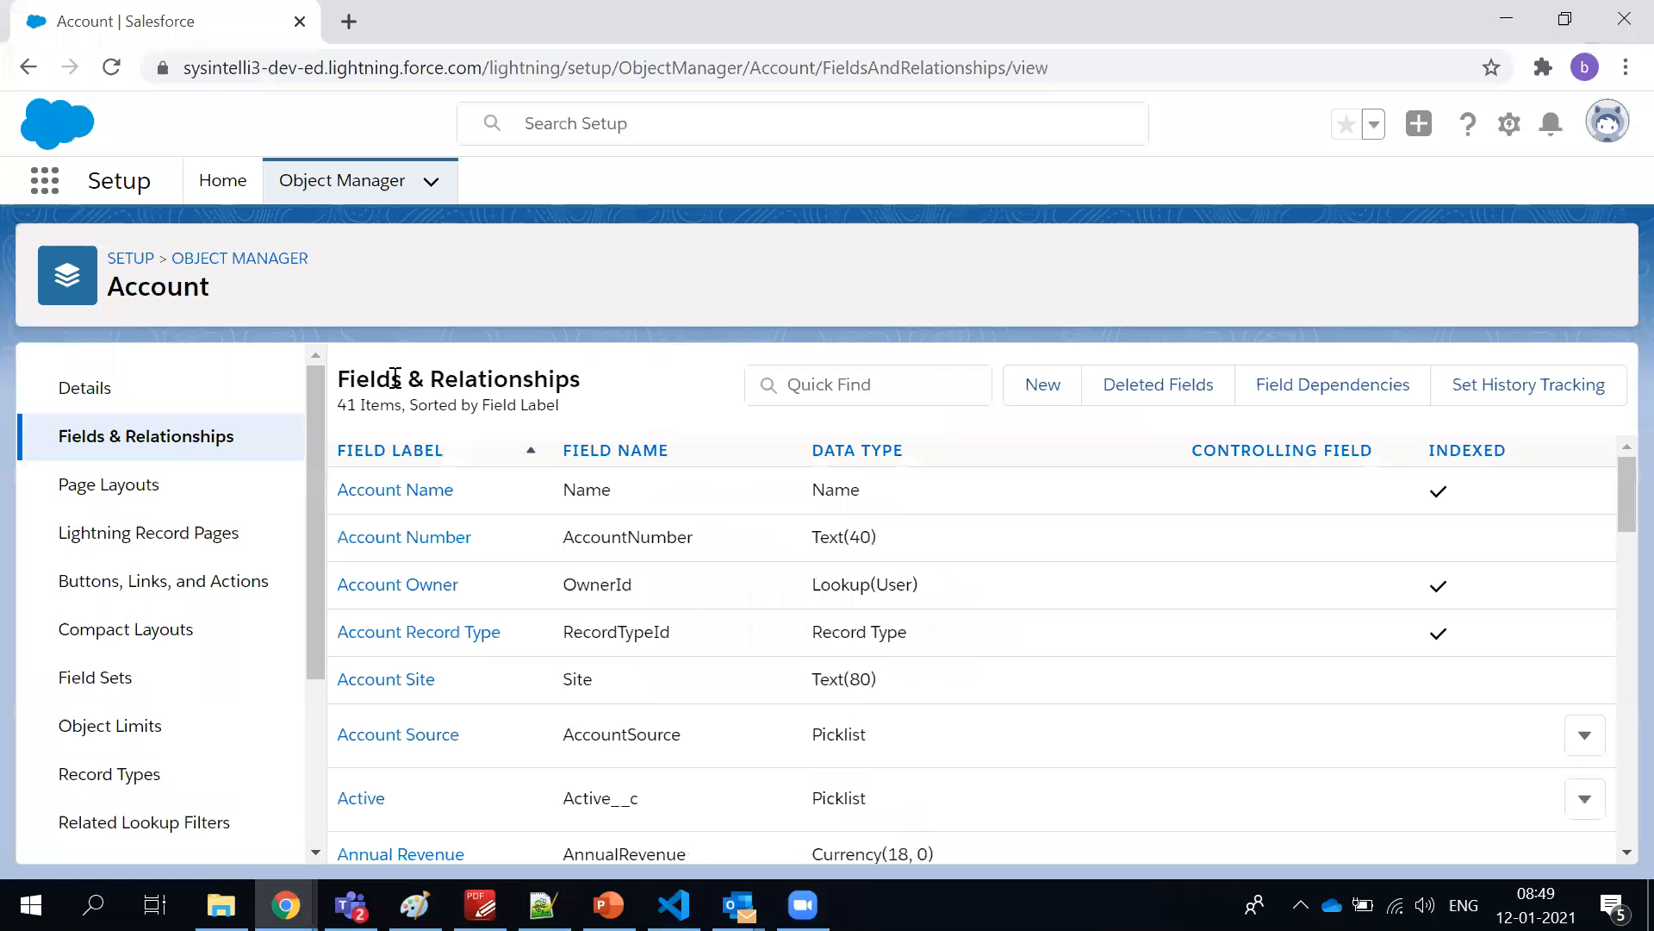
{"action": "left_click", "coordinate": [1023, 404]}
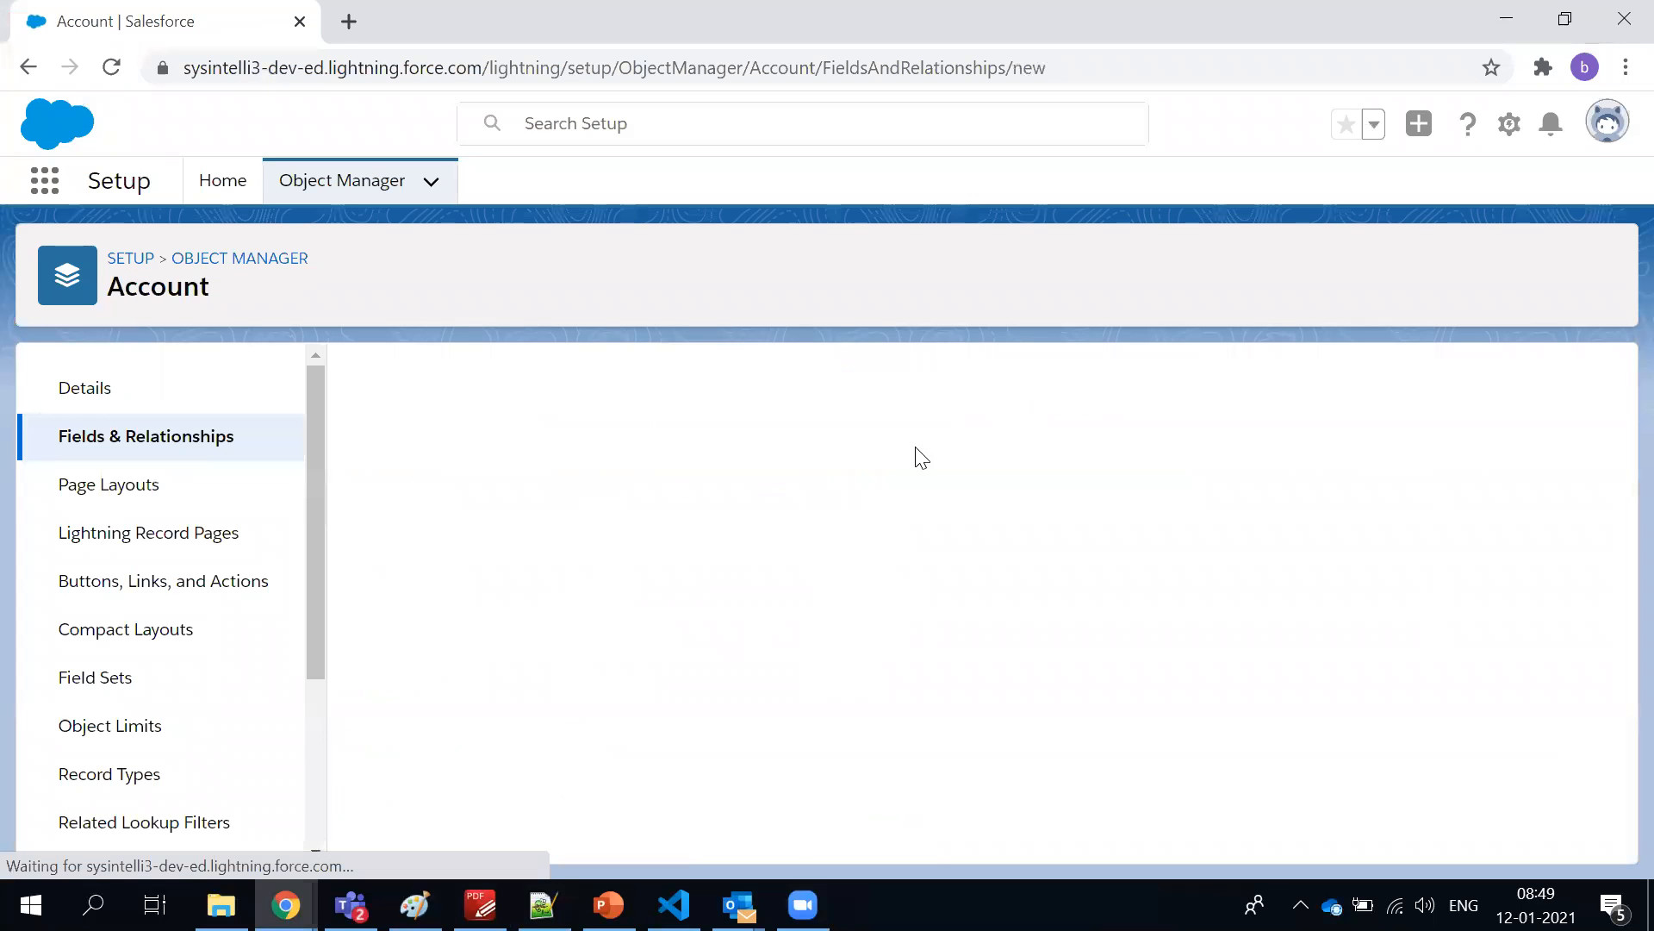
{"action": "scroll", "coordinate": [788, 550], "scroll_direction": "down", "scroll_amount": 3}
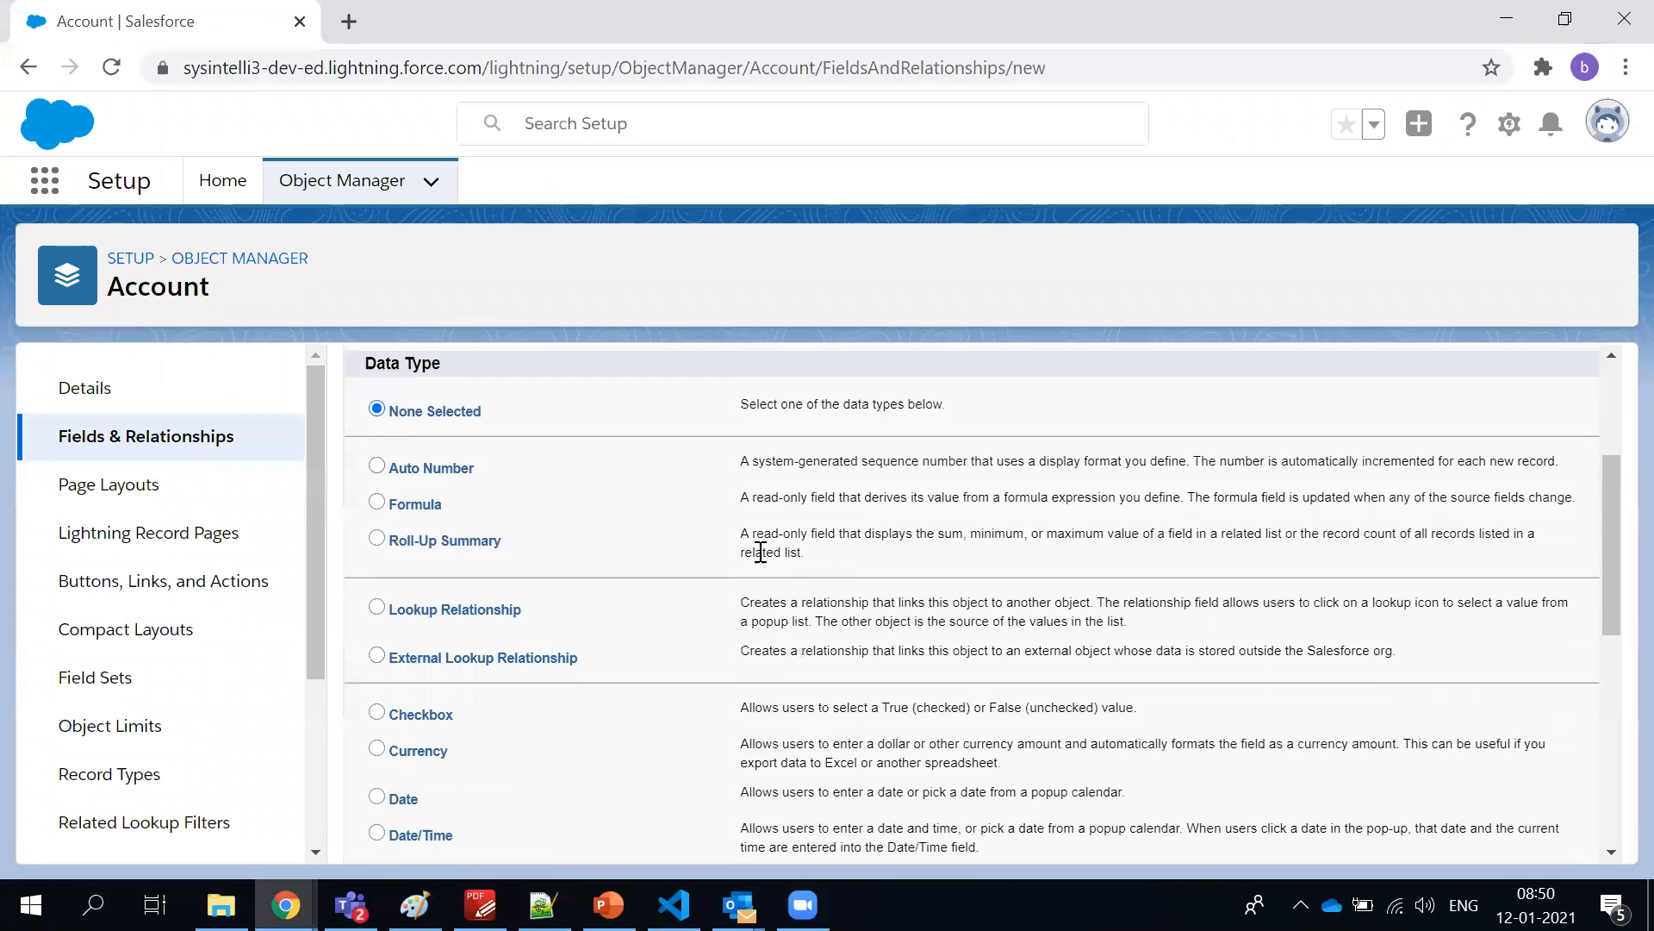
{"action": "scroll", "coordinate": [579, 491], "scroll_direction": "down", "scroll_amount": 3}
{"action": "scroll", "coordinate": [581, 492], "scroll_direction": "down", "scroll_amount": 4}
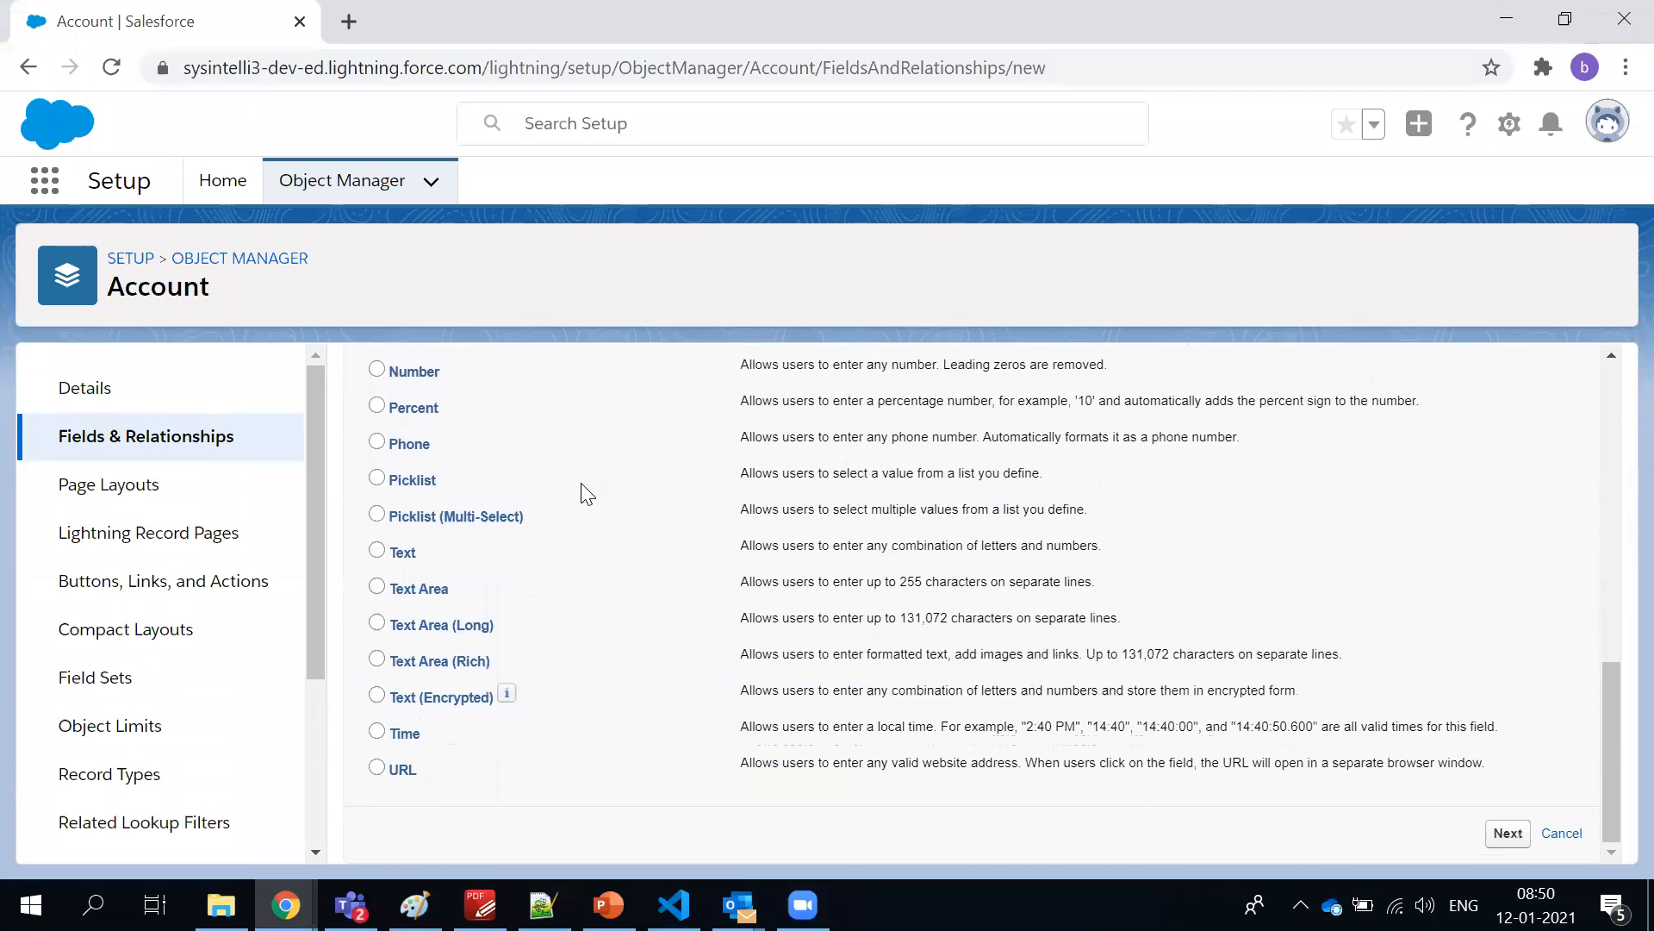
{"action": "scroll", "coordinate": [641, 692], "scroll_direction": "up", "scroll_amount": 3}
{"action": "scroll", "coordinate": [658, 633], "scroll_direction": "up", "scroll_amount": 3}
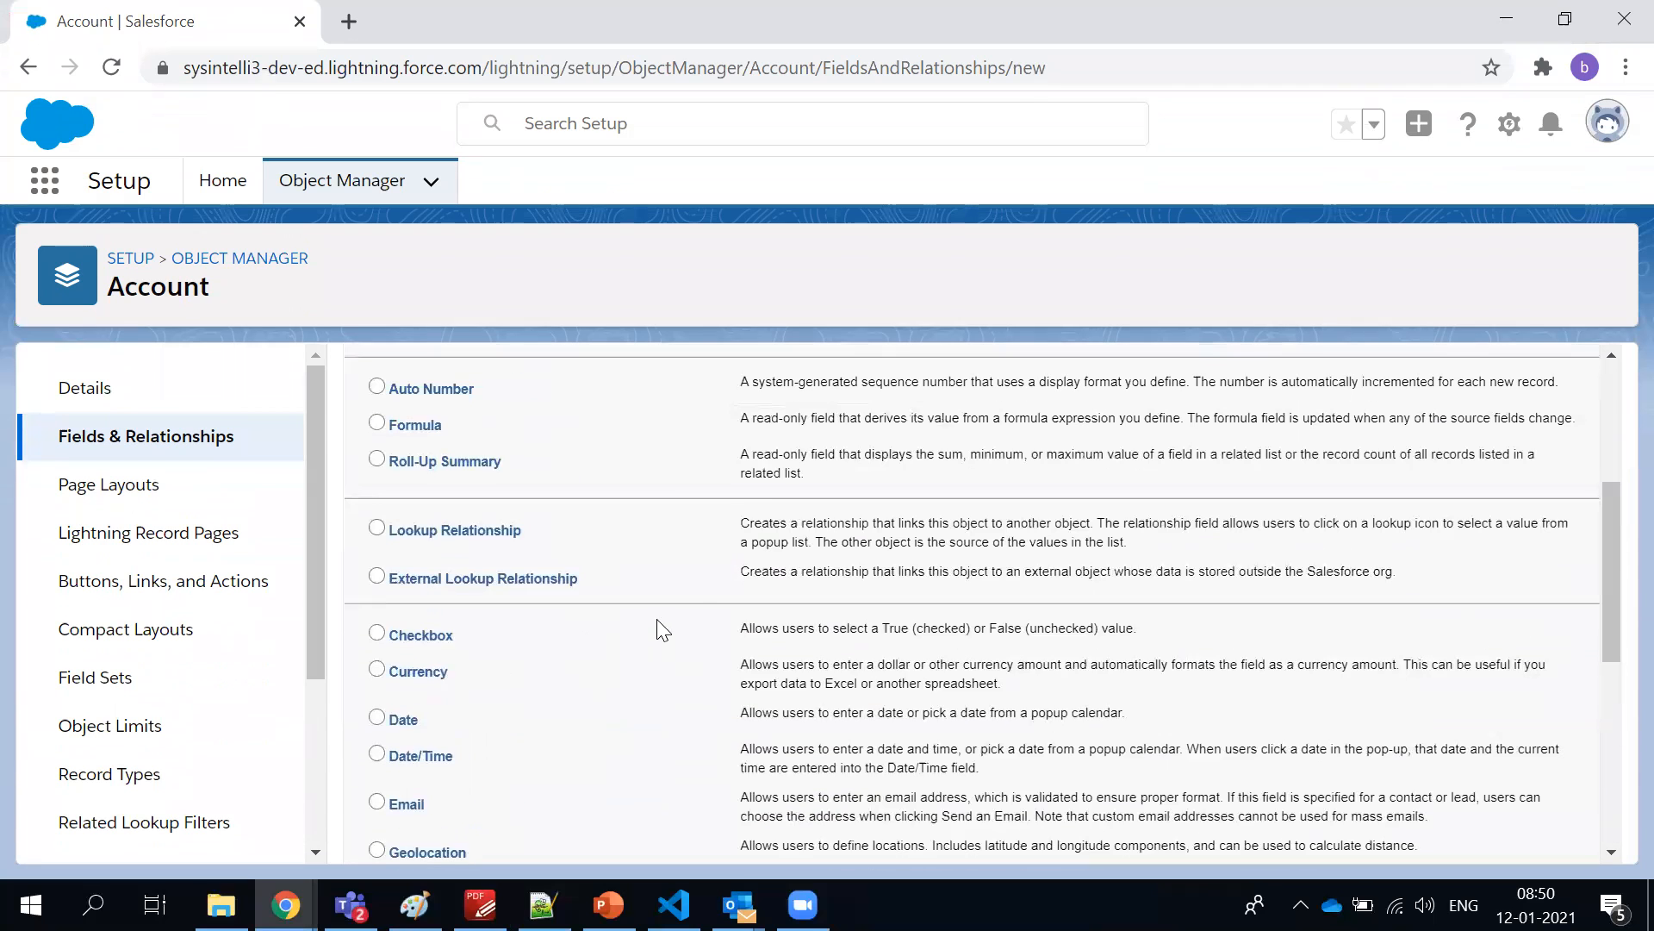
Glance at the syllabus's Apex data types topic, try Checkbox for the new Account field and choose Currency instead
{"action": "key", "text": "alt+Tab"}
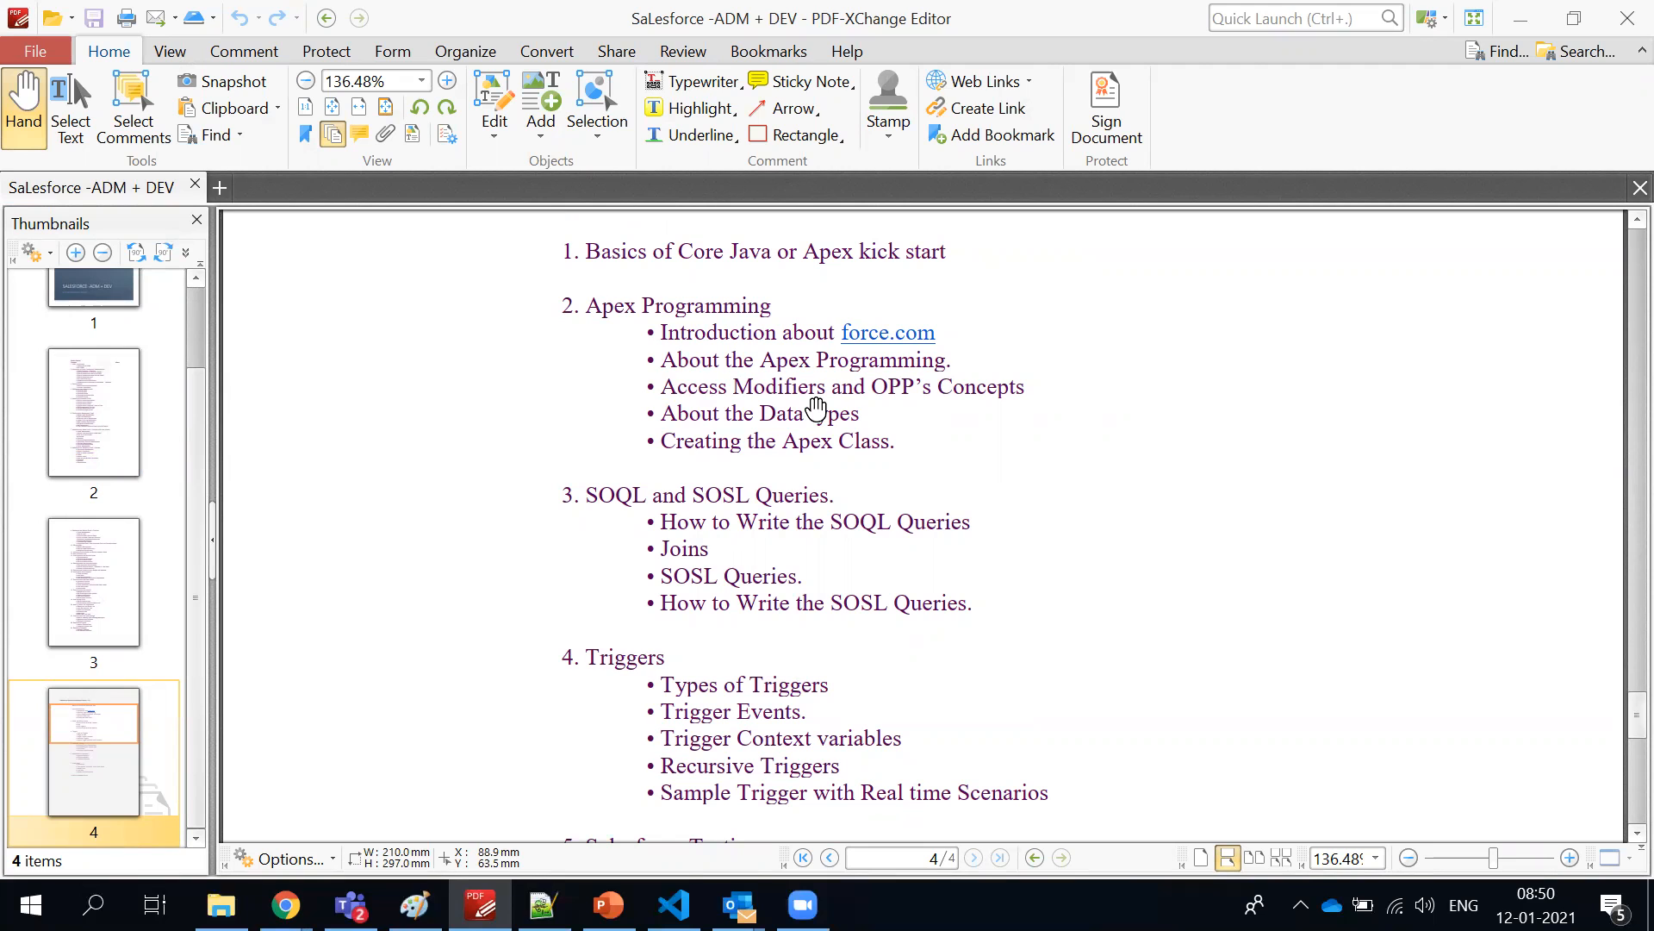
{"action": "key", "text": "alt+Tab"}
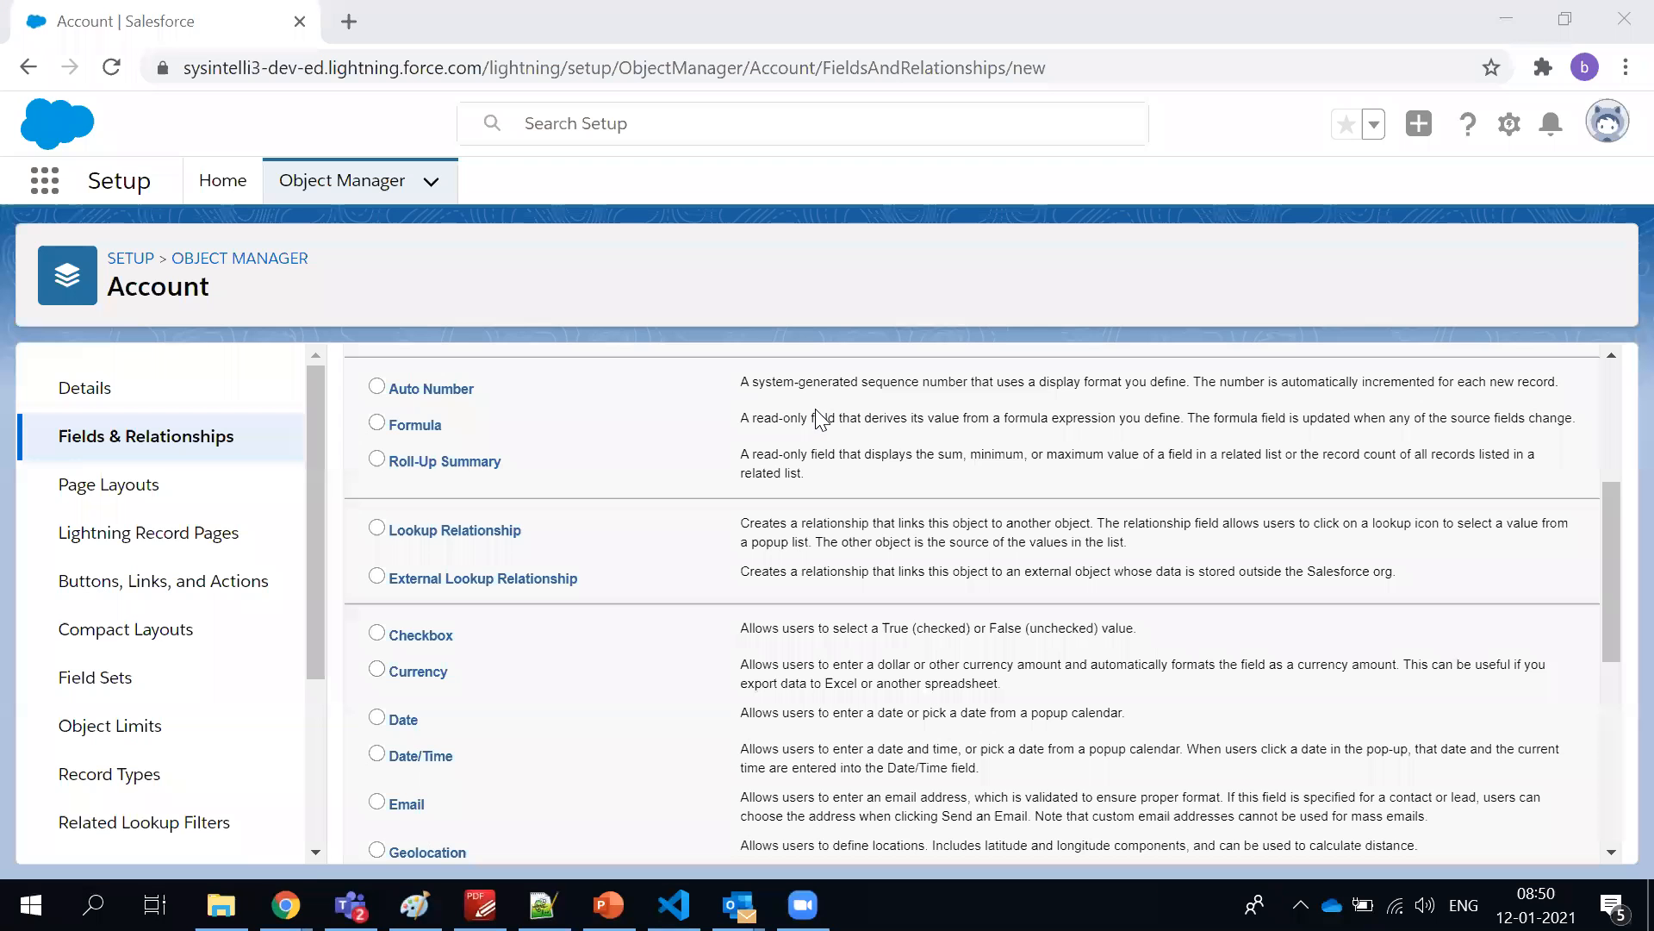
{"action": "left_click", "coordinate": [442, 639]}
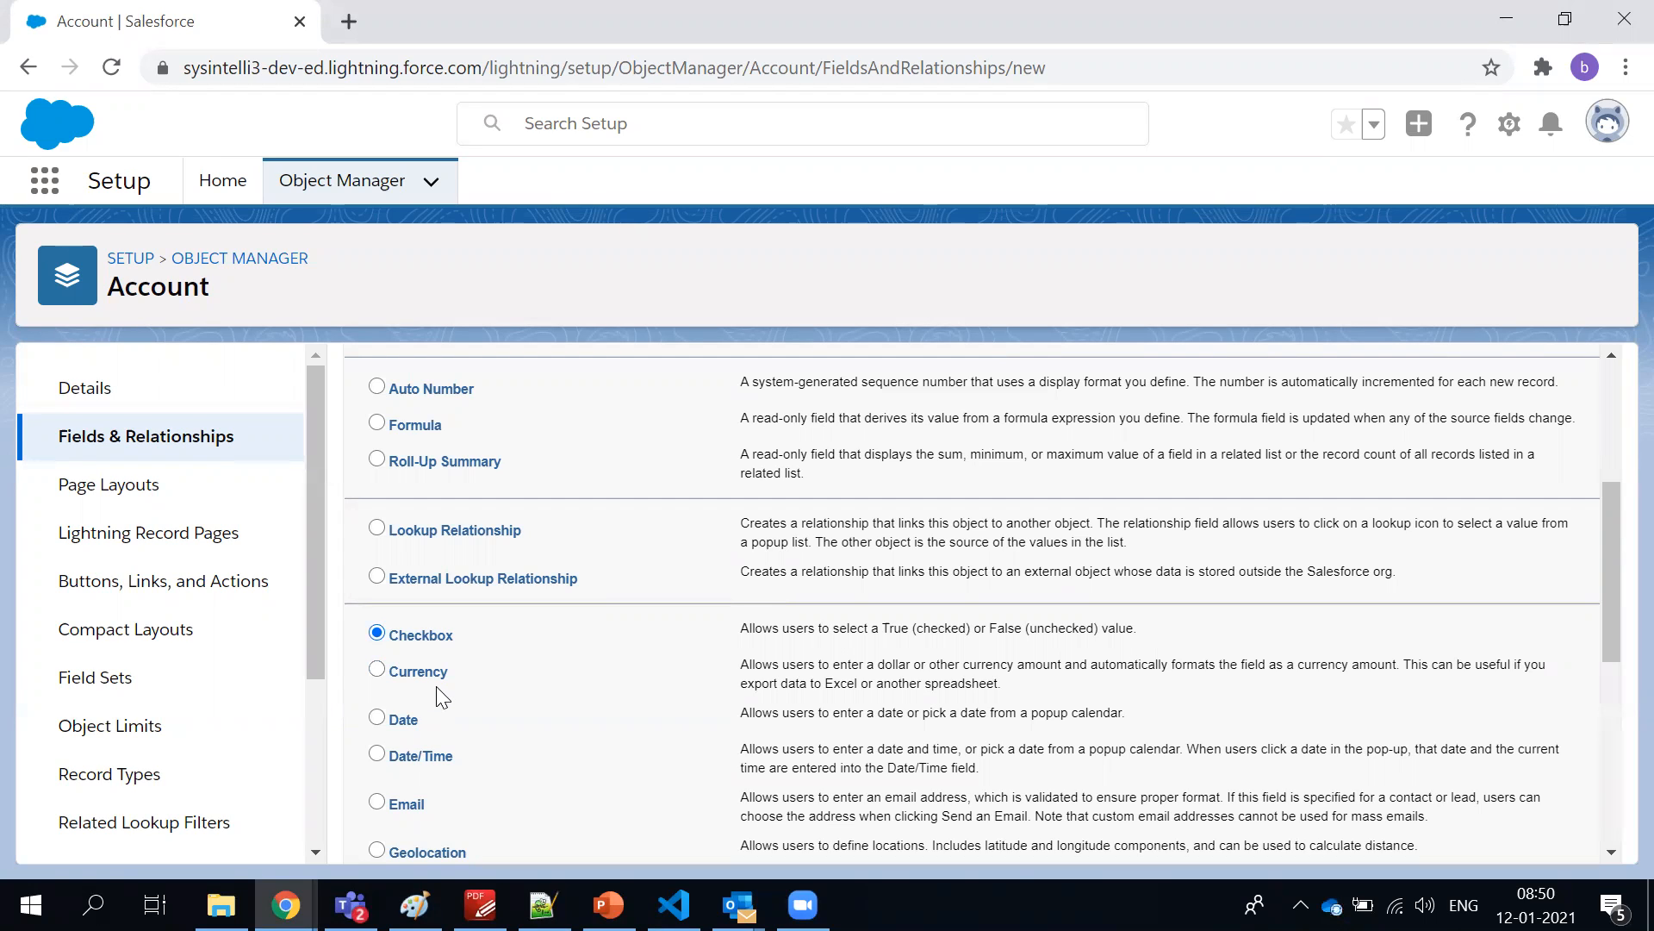
{"action": "left_click", "coordinate": [440, 677]}
Switch to the syllabus PDF and review the developer topics on SOQL and SOSL Queries, Triggers and Salesforce Testing
{"action": "key", "text": "alt+Tab"}
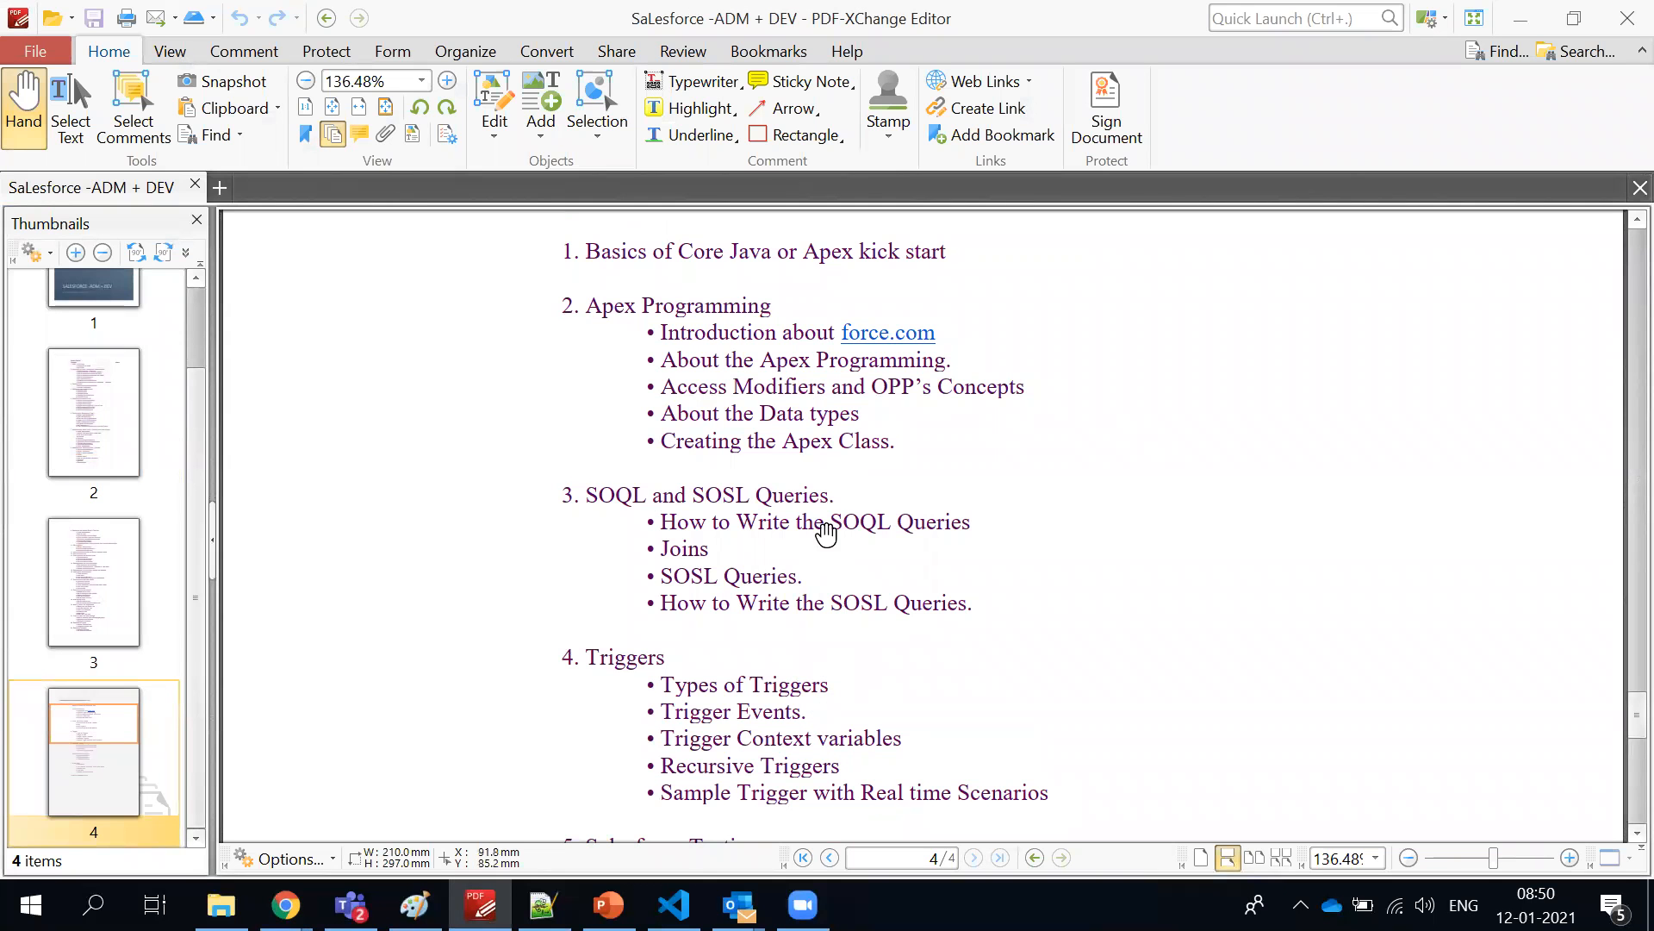
{"action": "scroll", "coordinate": [794, 432], "scroll_direction": "down", "scroll_amount": 1}
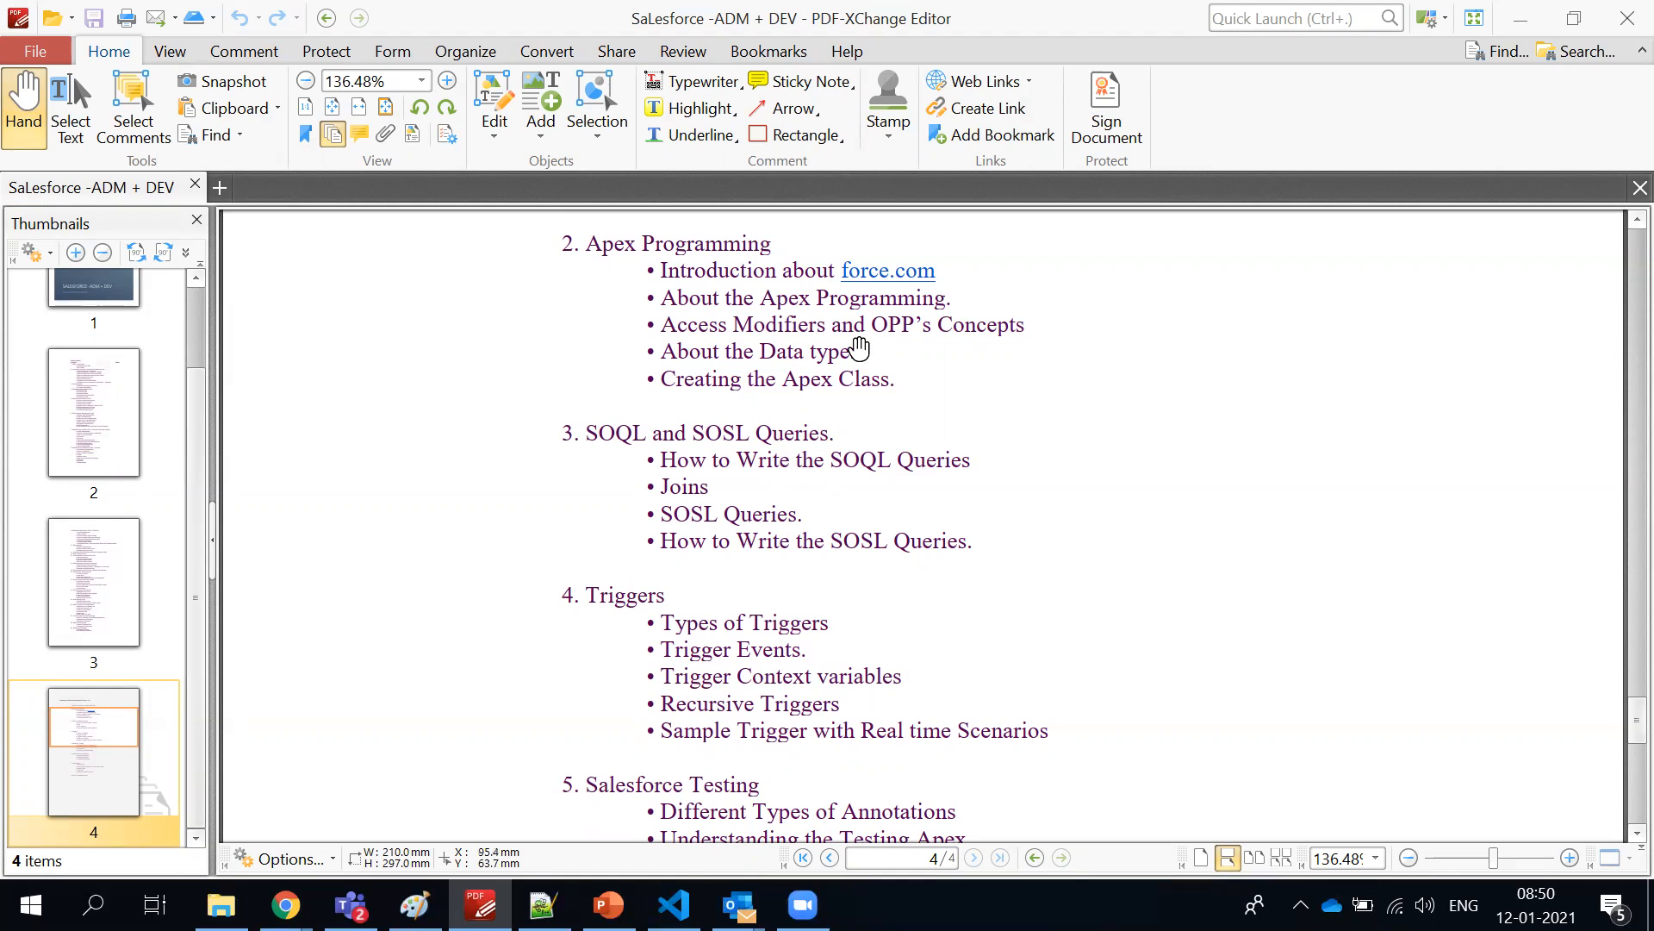
{"action": "scroll", "coordinate": [741, 565], "scroll_direction": "down", "scroll_amount": 1}
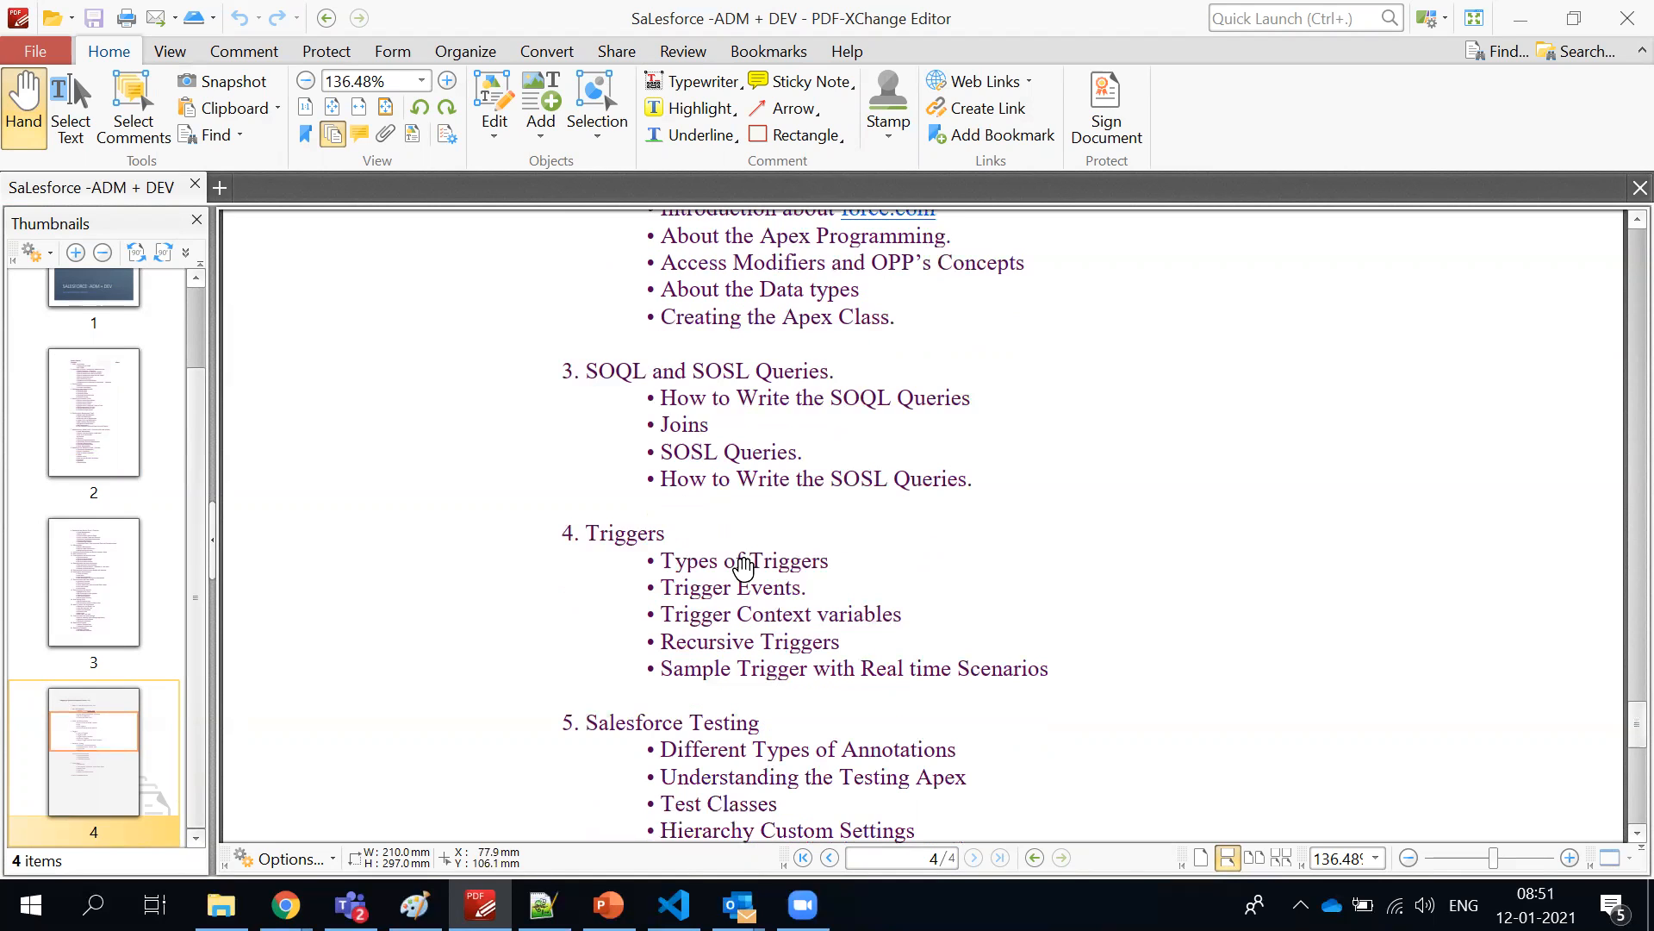
{"action": "scroll", "coordinate": [738, 558], "scroll_direction": "down", "scroll_amount": 2}
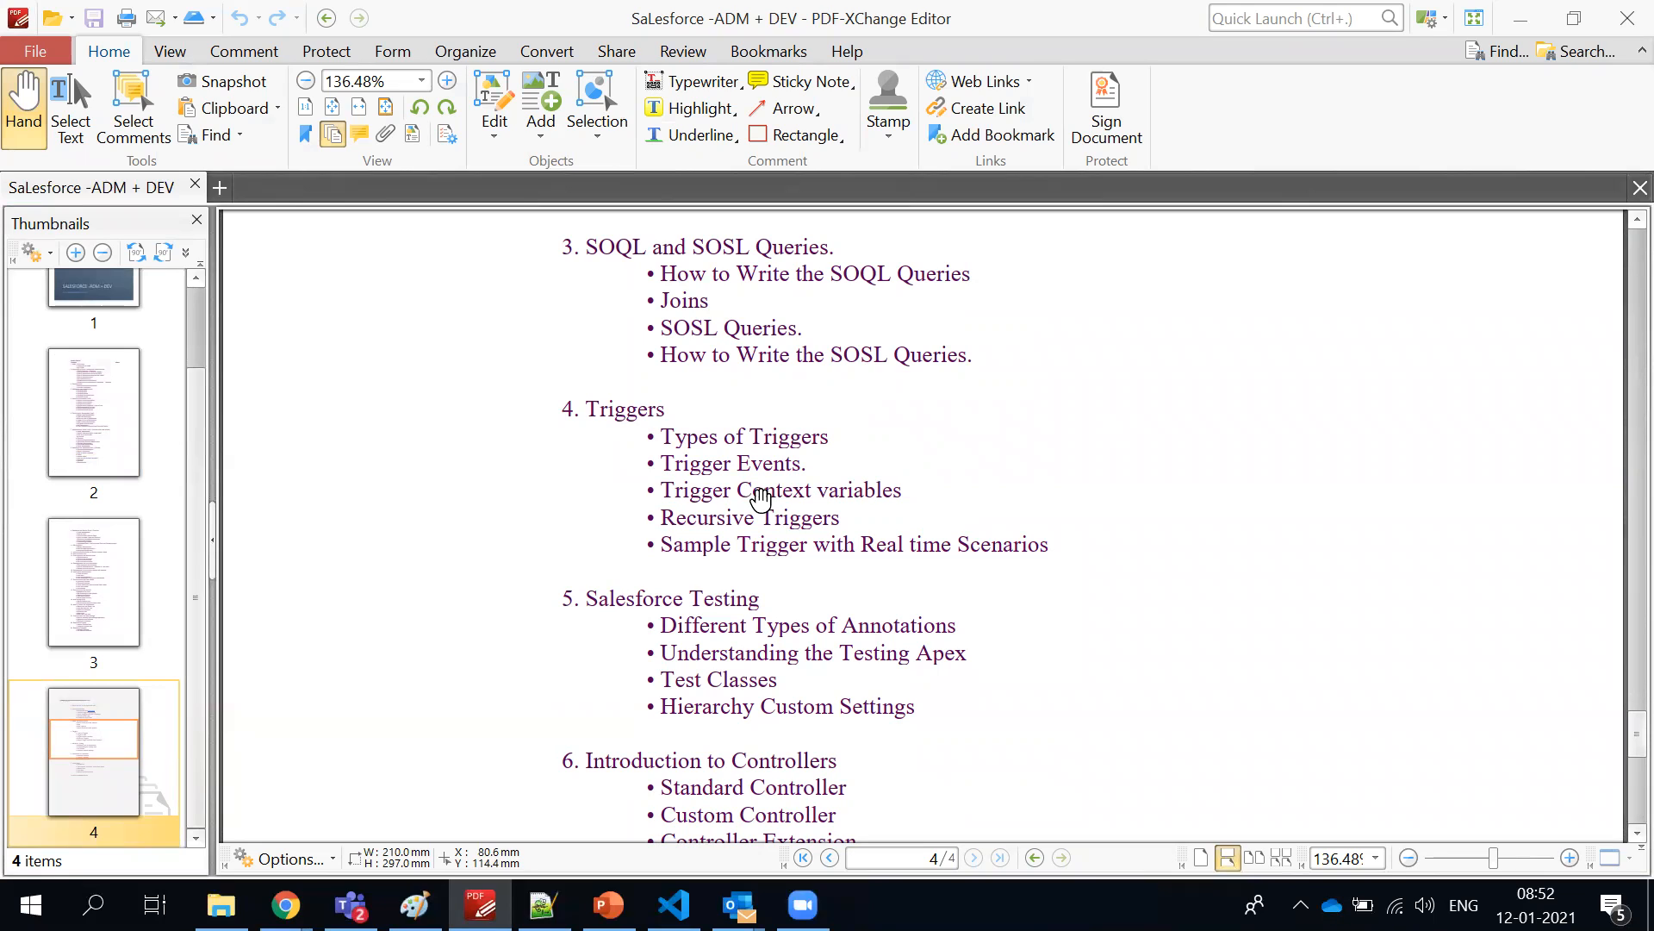
Return to the New Custom Field page in Chrome and examine the data types on offer for the Account object
{"action": "key", "text": "alt+Tab"}
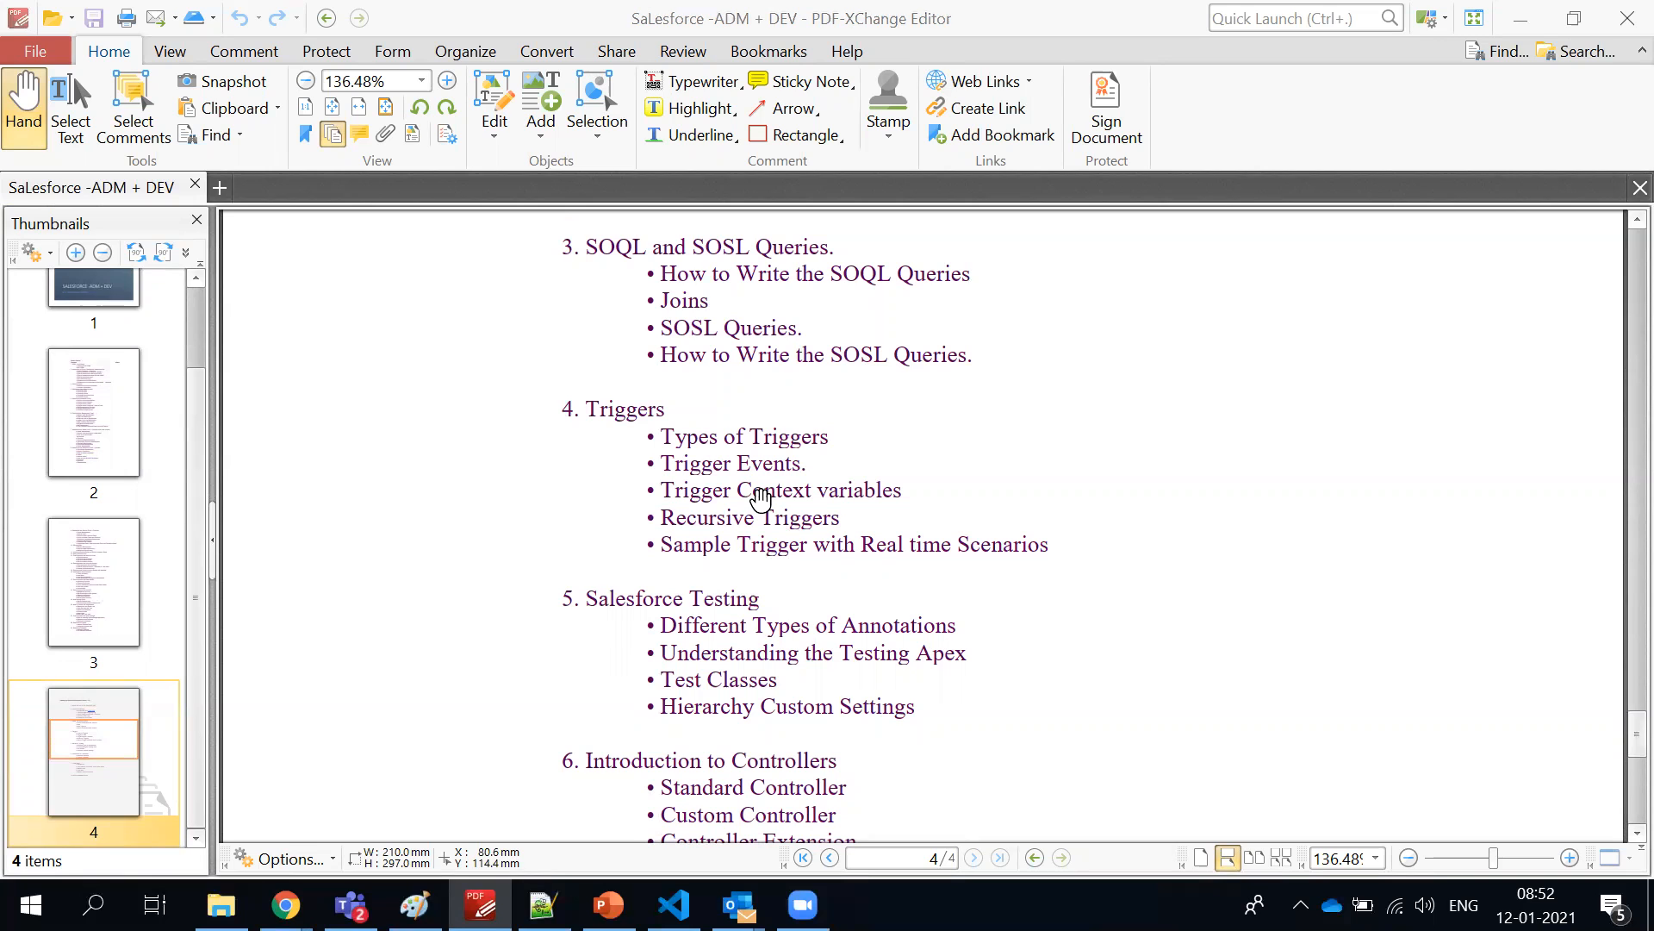
{"action": "scroll", "coordinate": [409, 489], "scroll_direction": "down", "scroll_amount": 3}
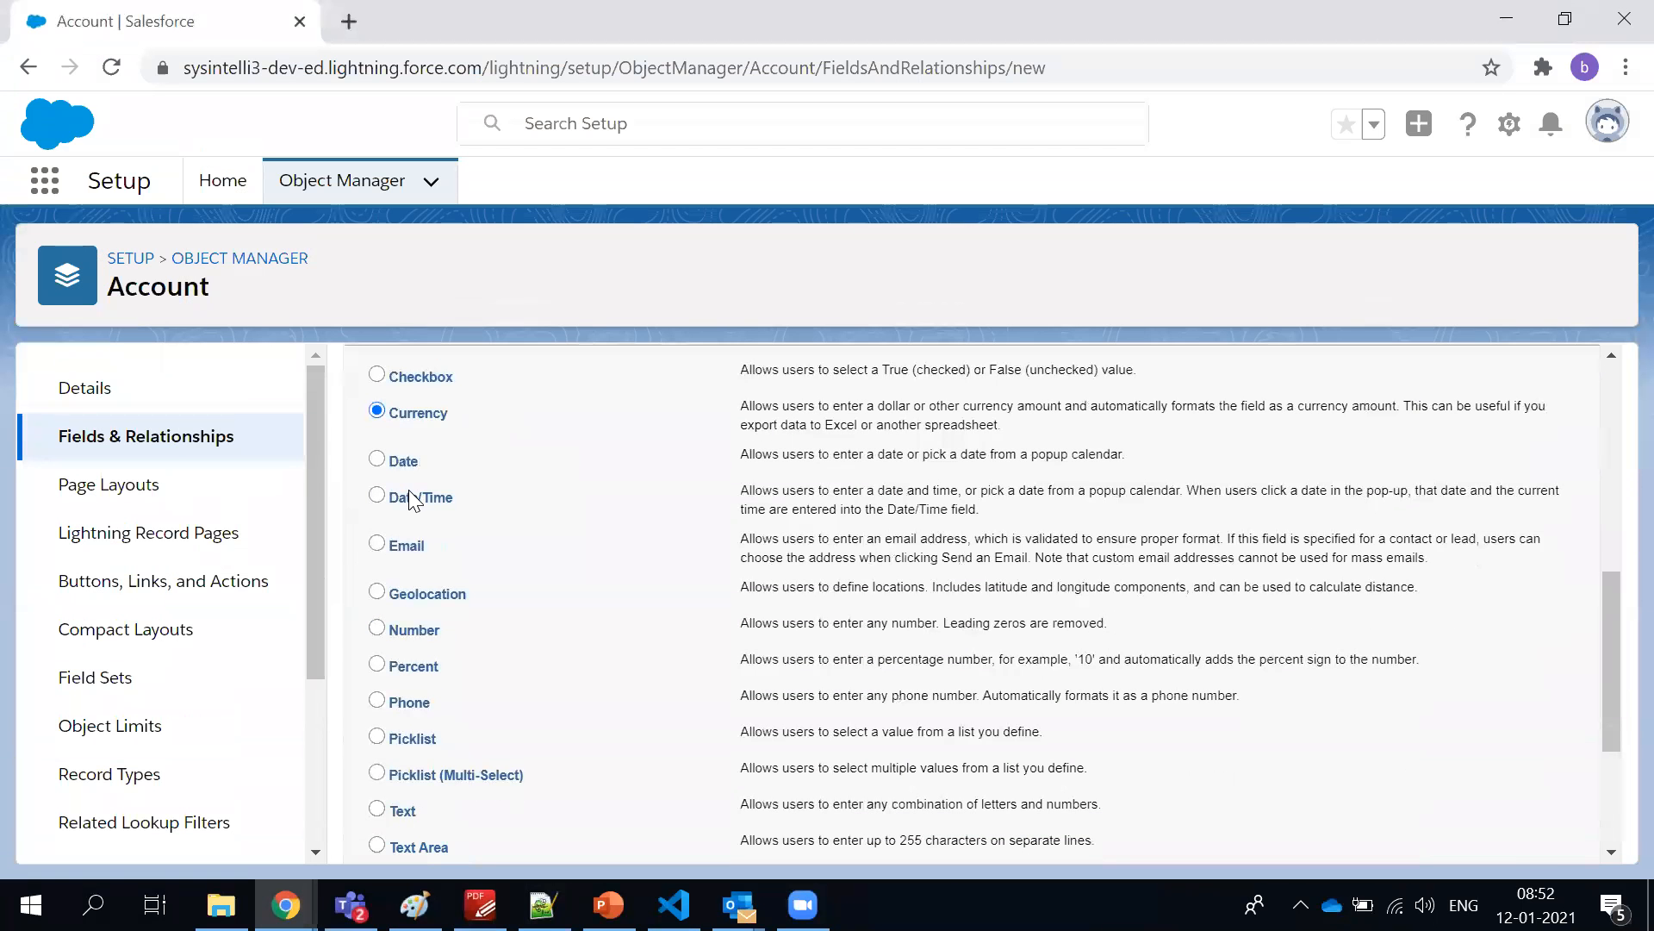
{"action": "scroll", "coordinate": [923, 398], "scroll_direction": "up", "scroll_amount": 3}
{"action": "scroll", "coordinate": [922, 398], "scroll_direction": "up", "scroll_amount": 4}
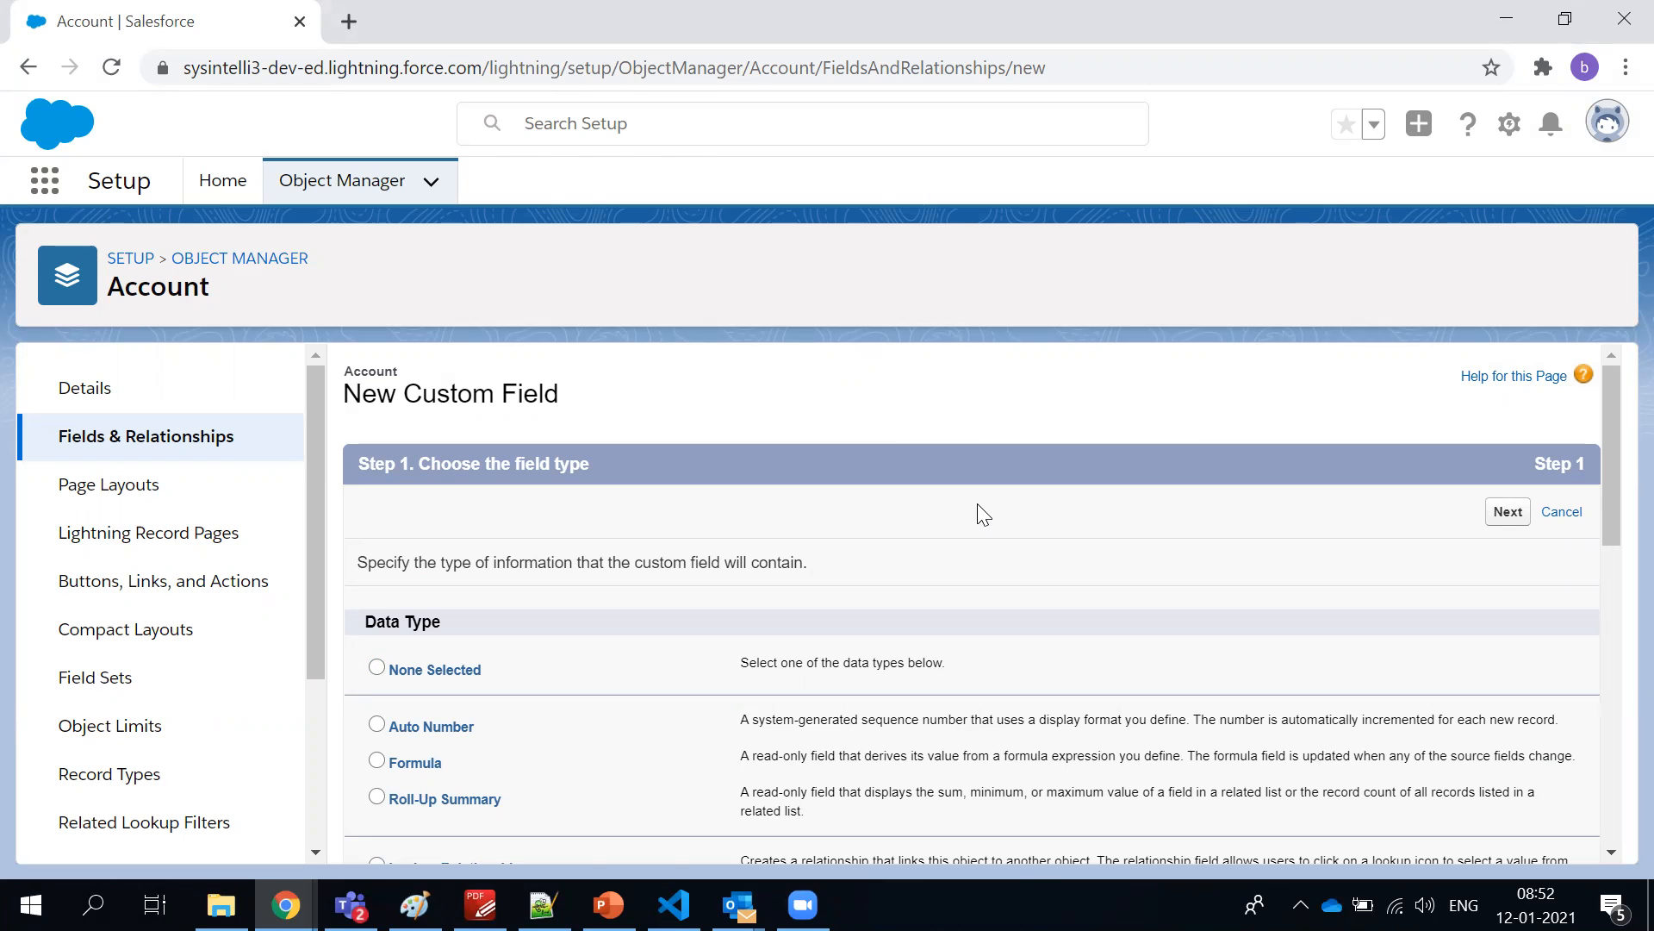
{"action": "scroll", "coordinate": [982, 514], "scroll_direction": "down", "scroll_amount": 3}
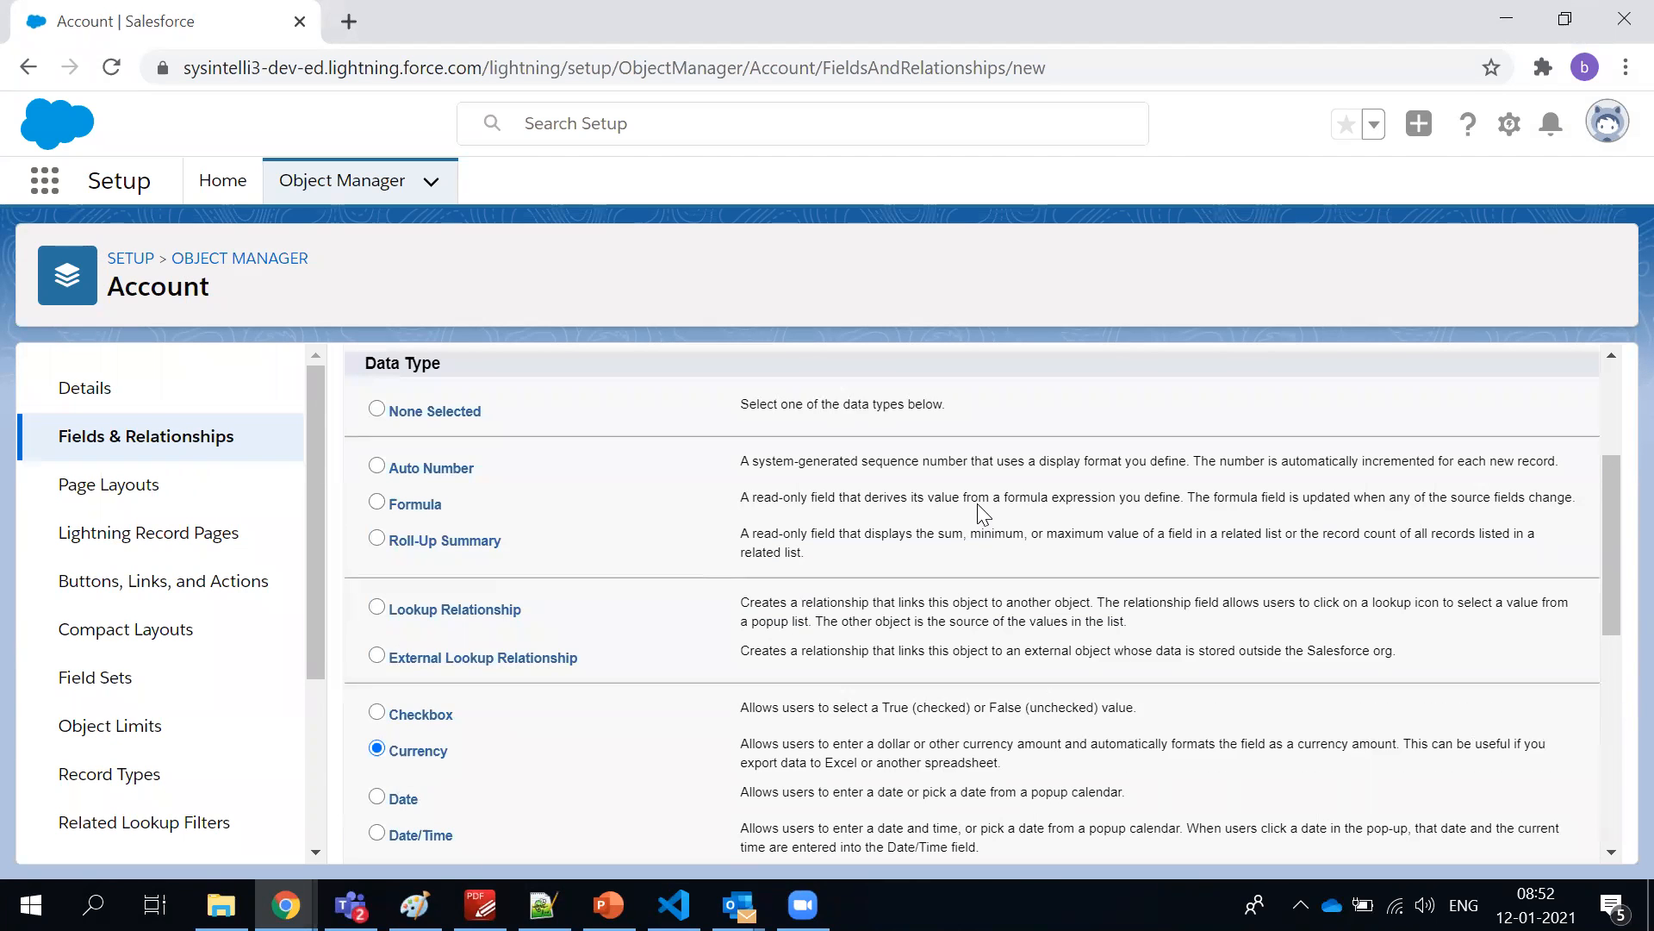
{"action": "scroll", "coordinate": [983, 514], "scroll_direction": "up", "scroll_amount": 3}
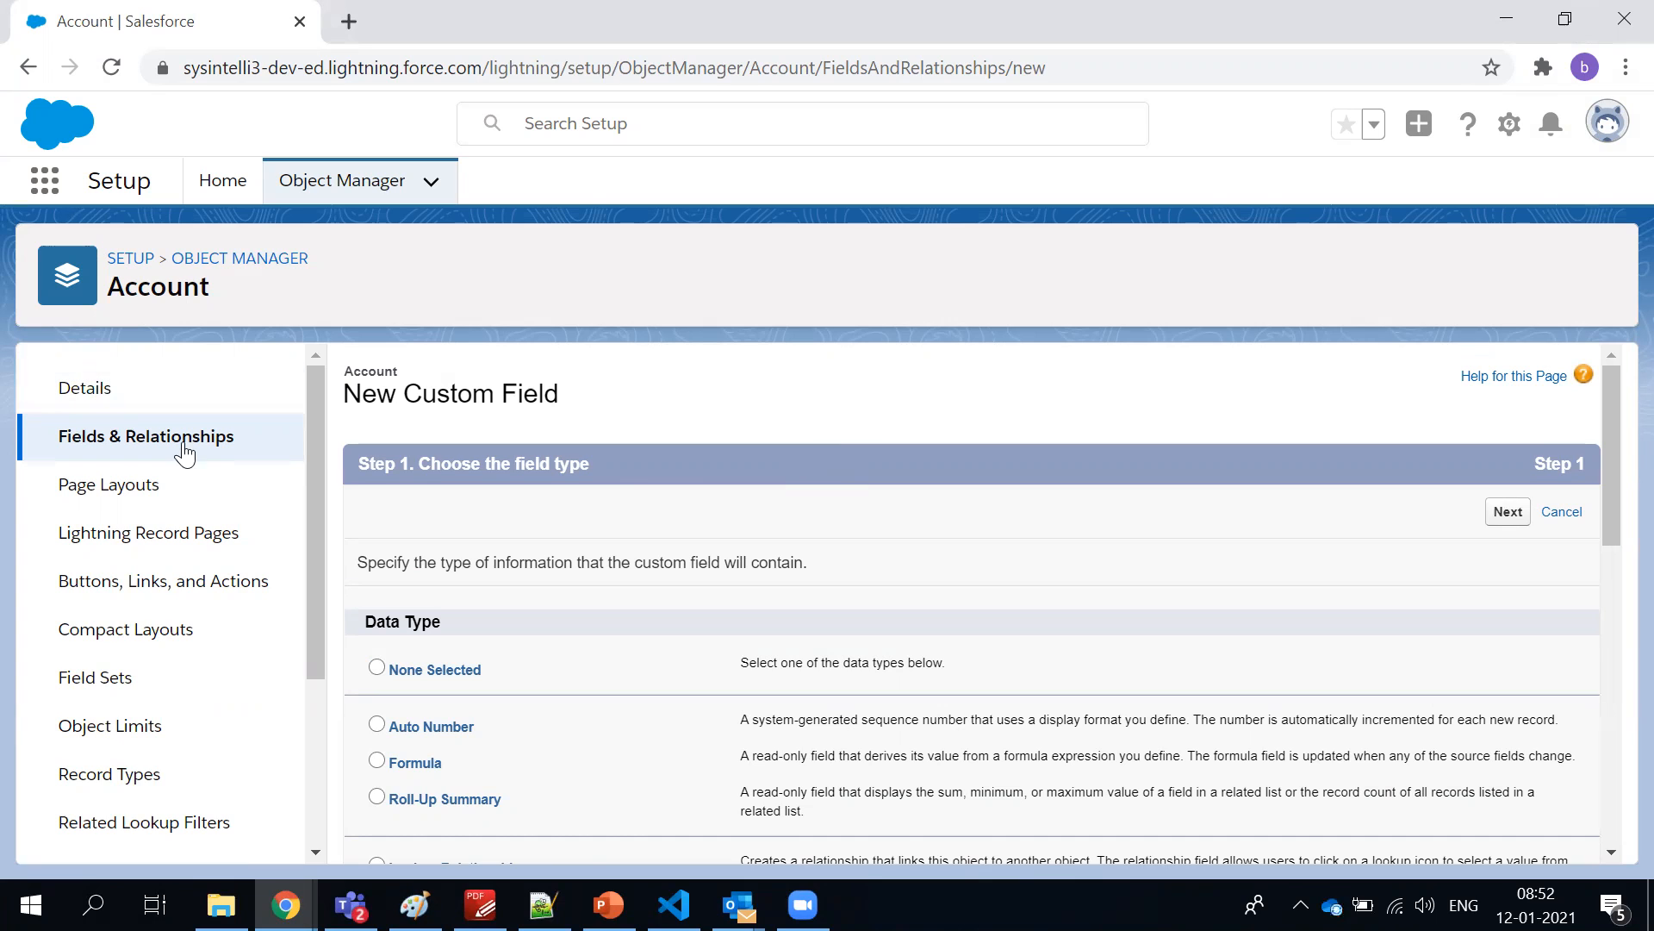
{"action": "scroll", "coordinate": [535, 689], "scroll_direction": "down", "scroll_amount": 4}
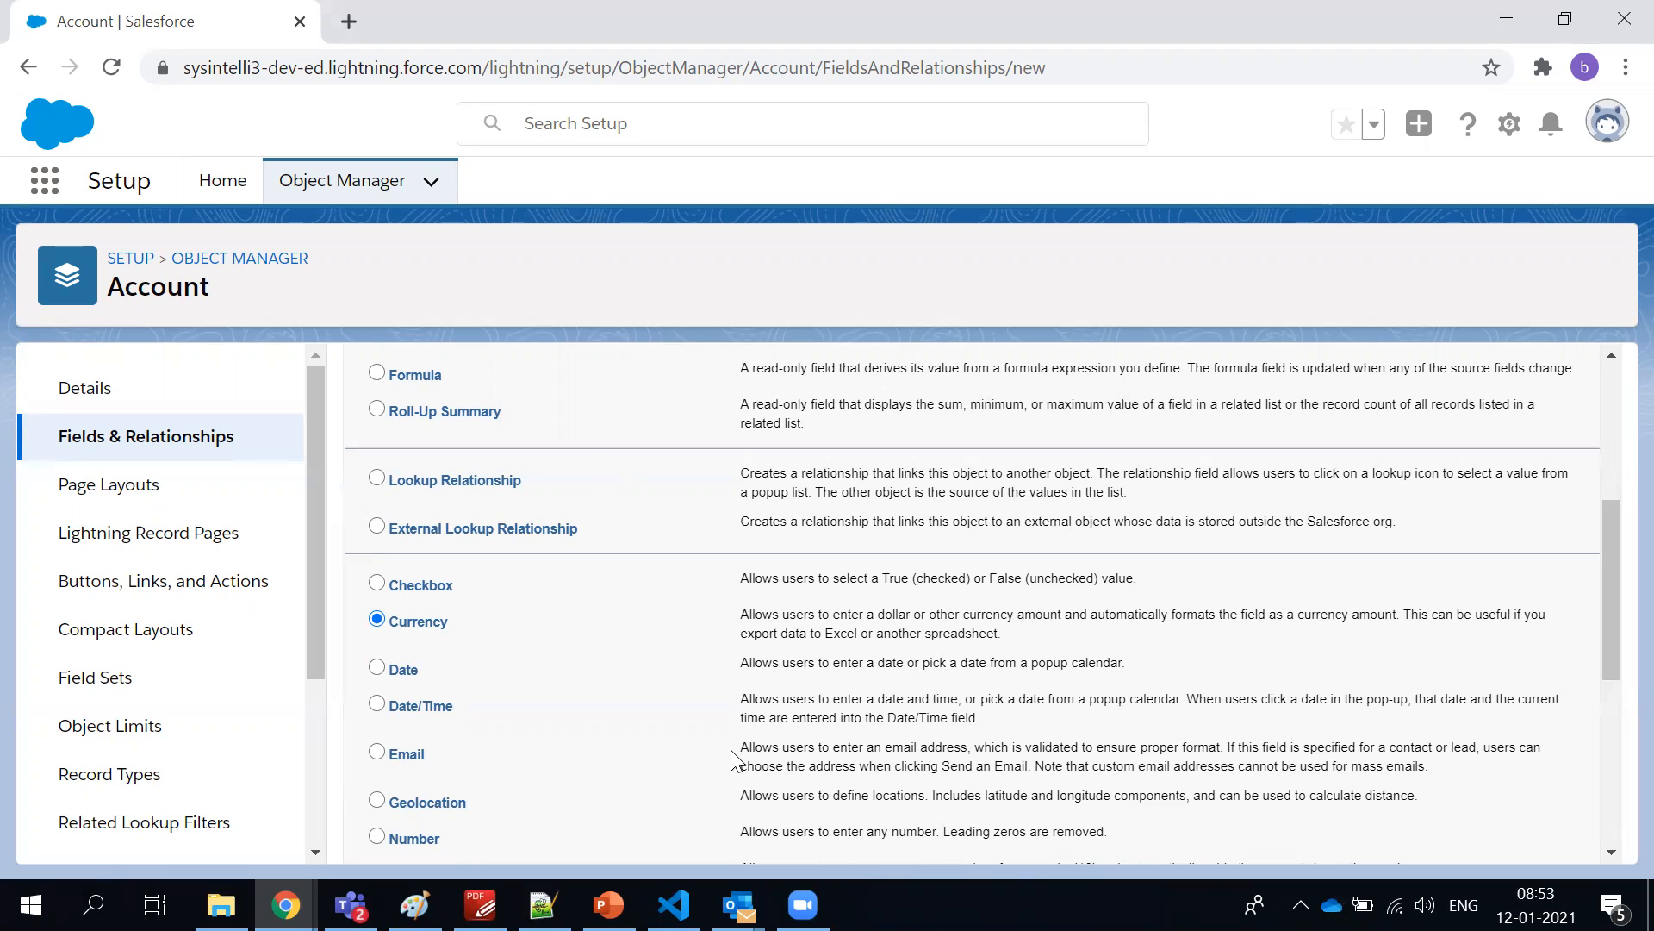
Switch to Visual Studio Code and collapse the classes folder of the AXDEVSEPT project to show its metadata folders
{"action": "left_click", "coordinate": [674, 904]}
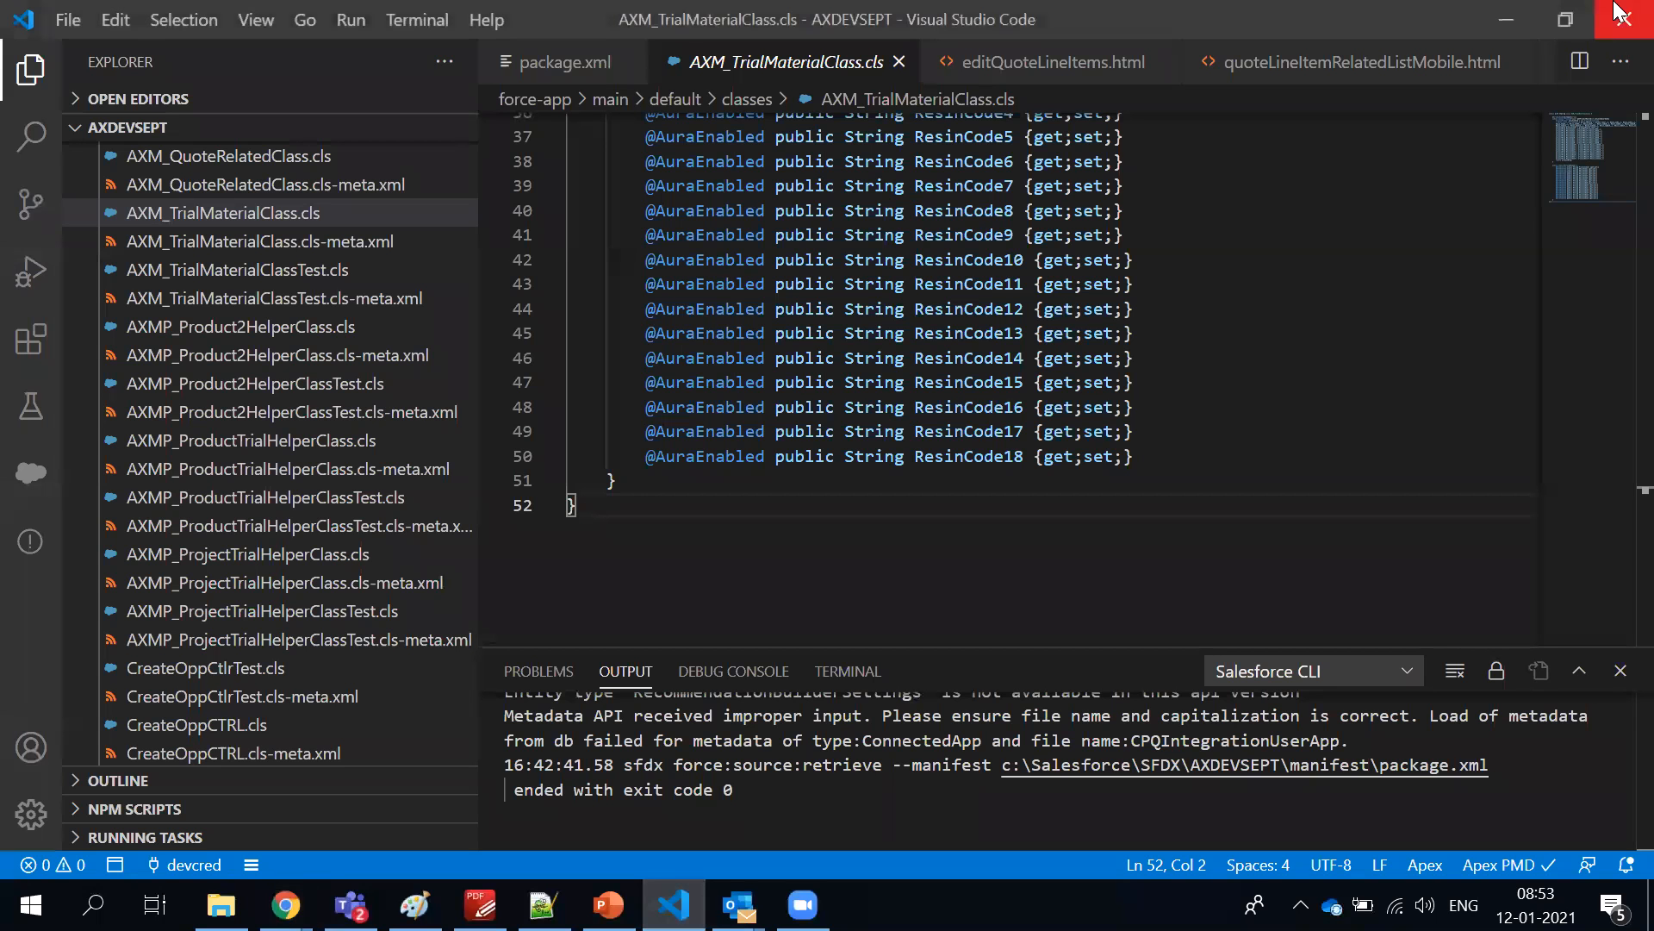
{"action": "scroll", "coordinate": [333, 500], "scroll_direction": "up", "scroll_amount": 10}
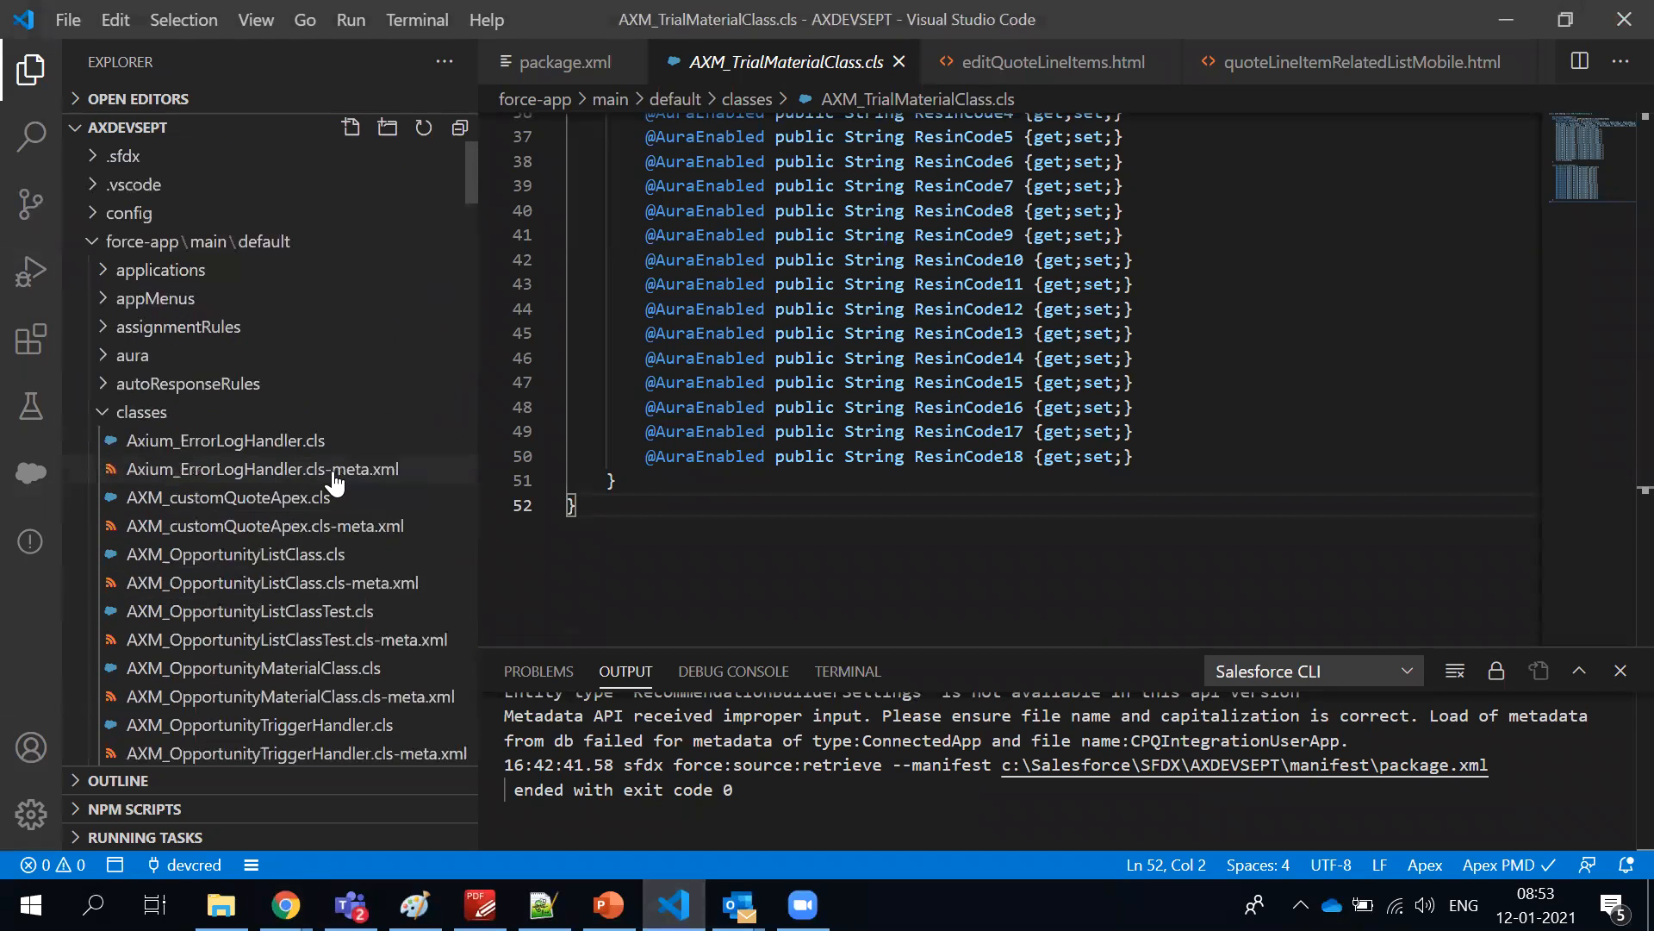
{"action": "left_click", "coordinate": [100, 413]}
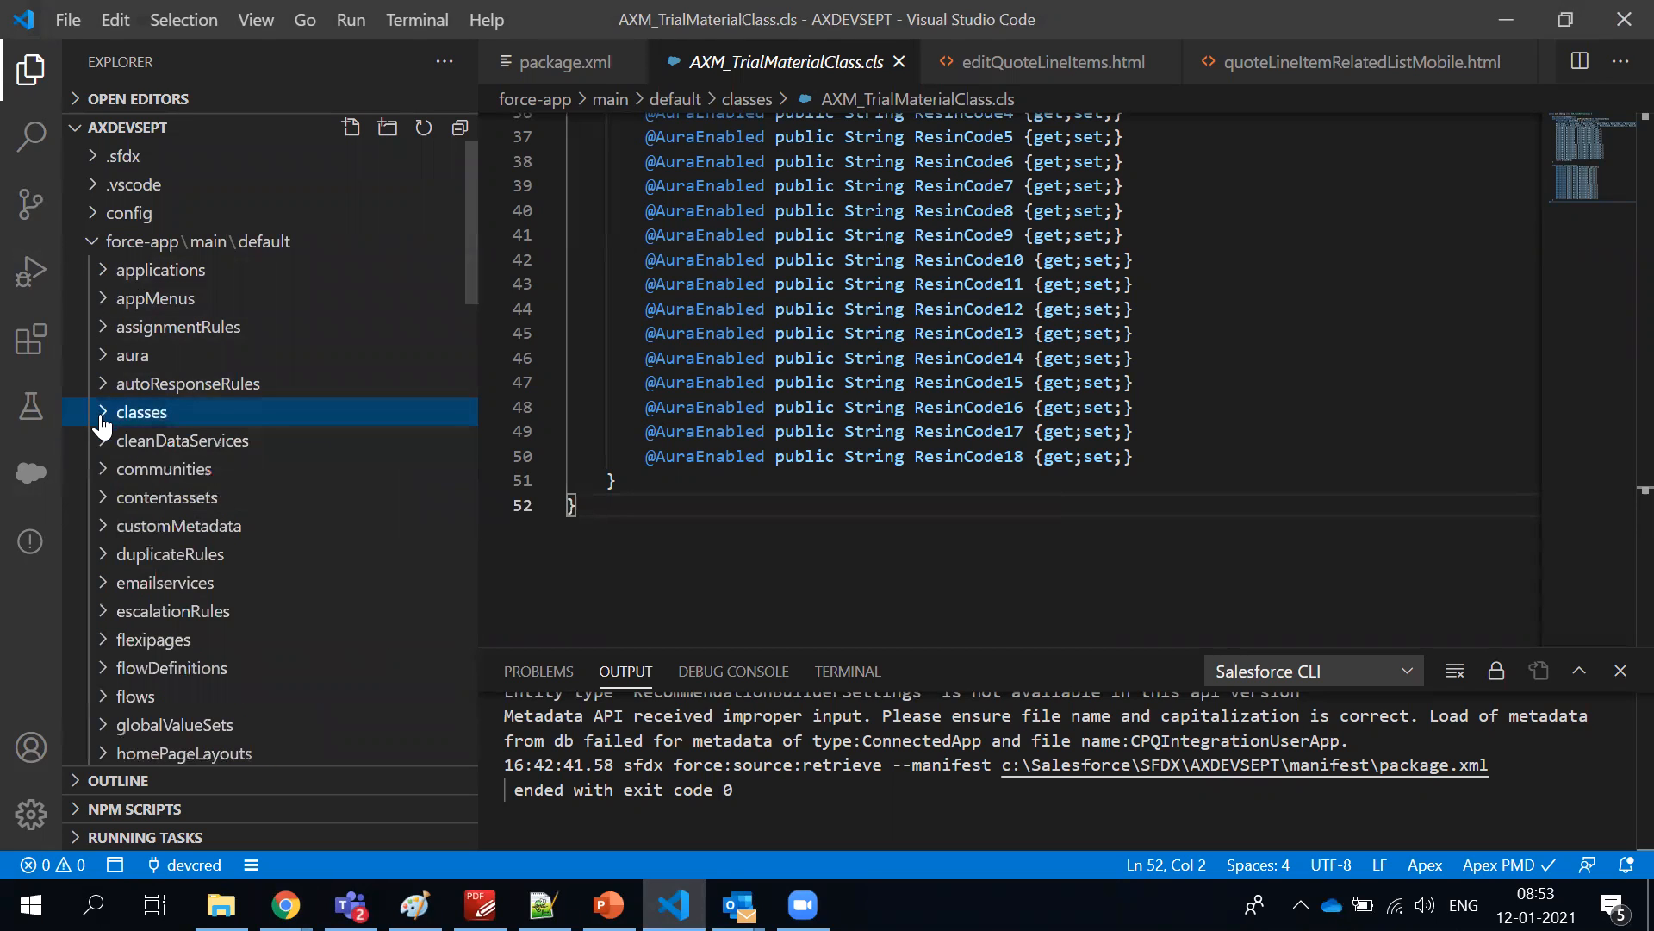
{"action": "left_click", "coordinate": [627, 334]}
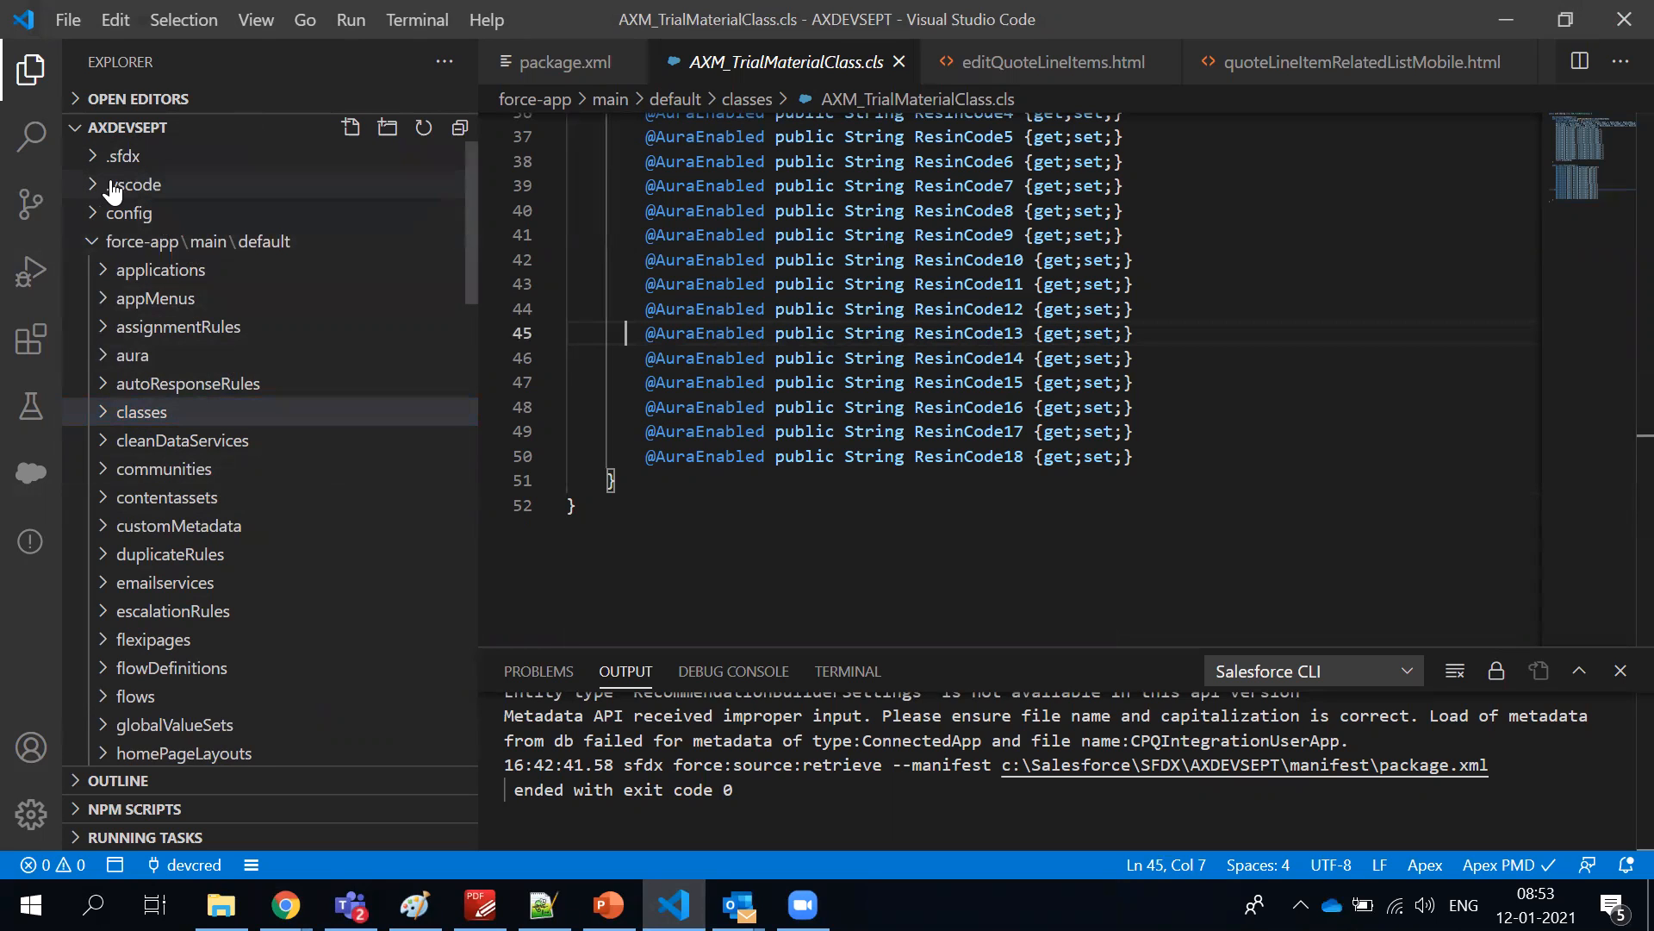
Expand and collapse the applications and appMenus folders of the AXDEVSEPT project to look over their metadata files
{"action": "left_click", "coordinate": [106, 277]}
{"action": "left_click", "coordinate": [105, 278]}
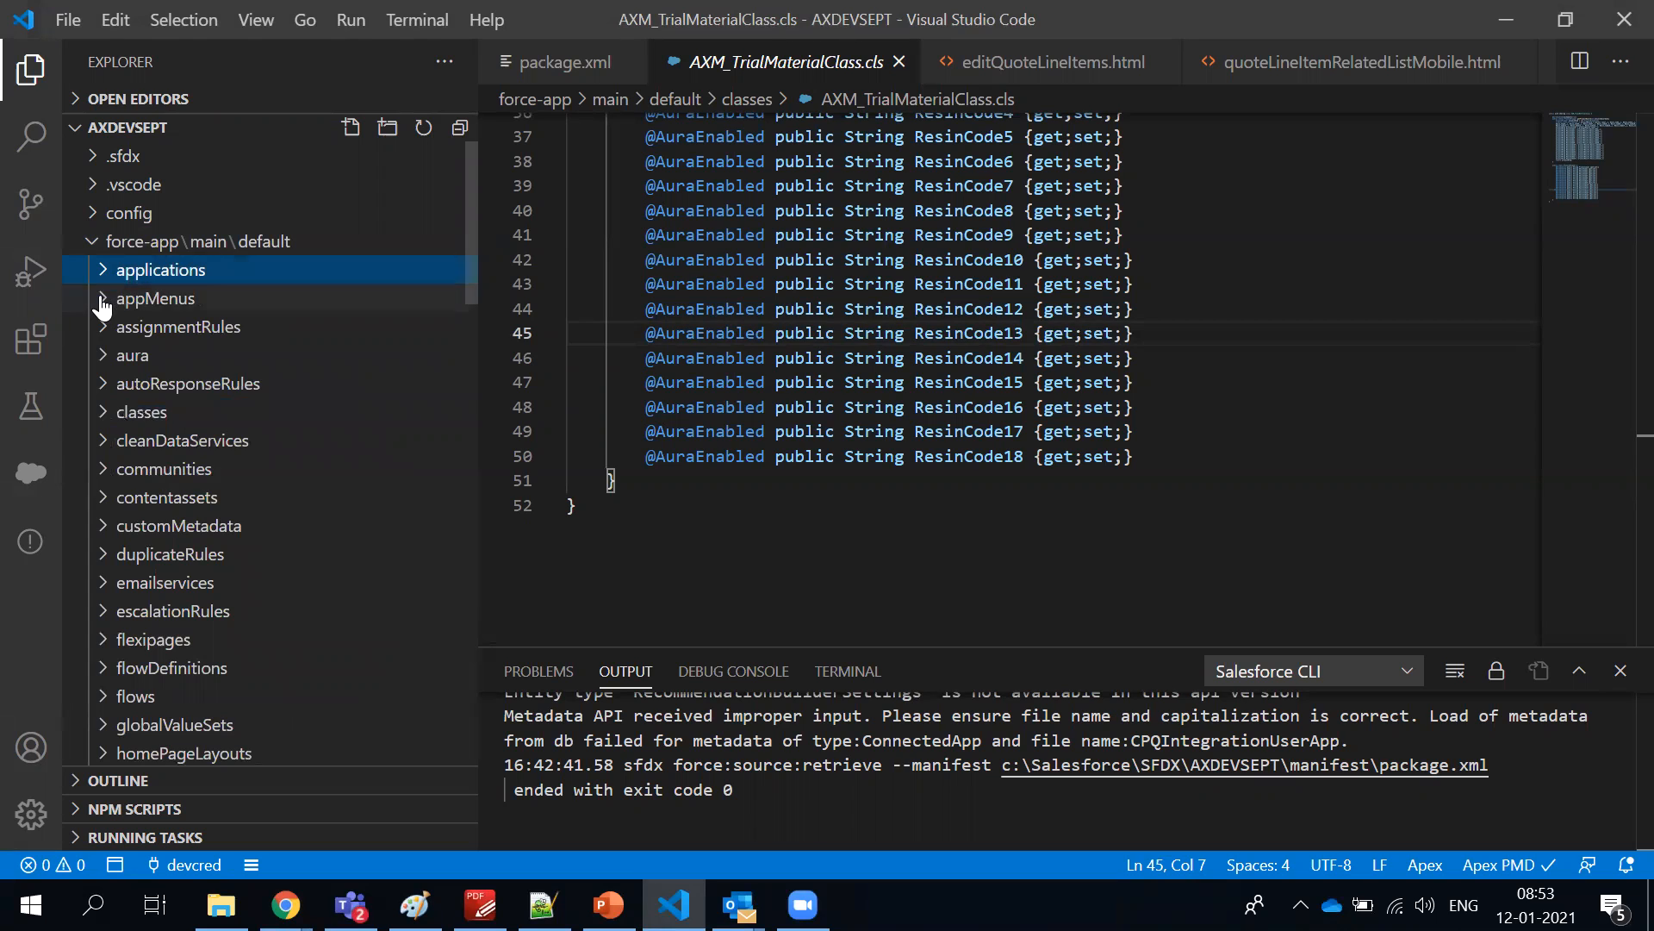
{"action": "left_click", "coordinate": [102, 298]}
{"action": "left_click", "coordinate": [102, 299]}
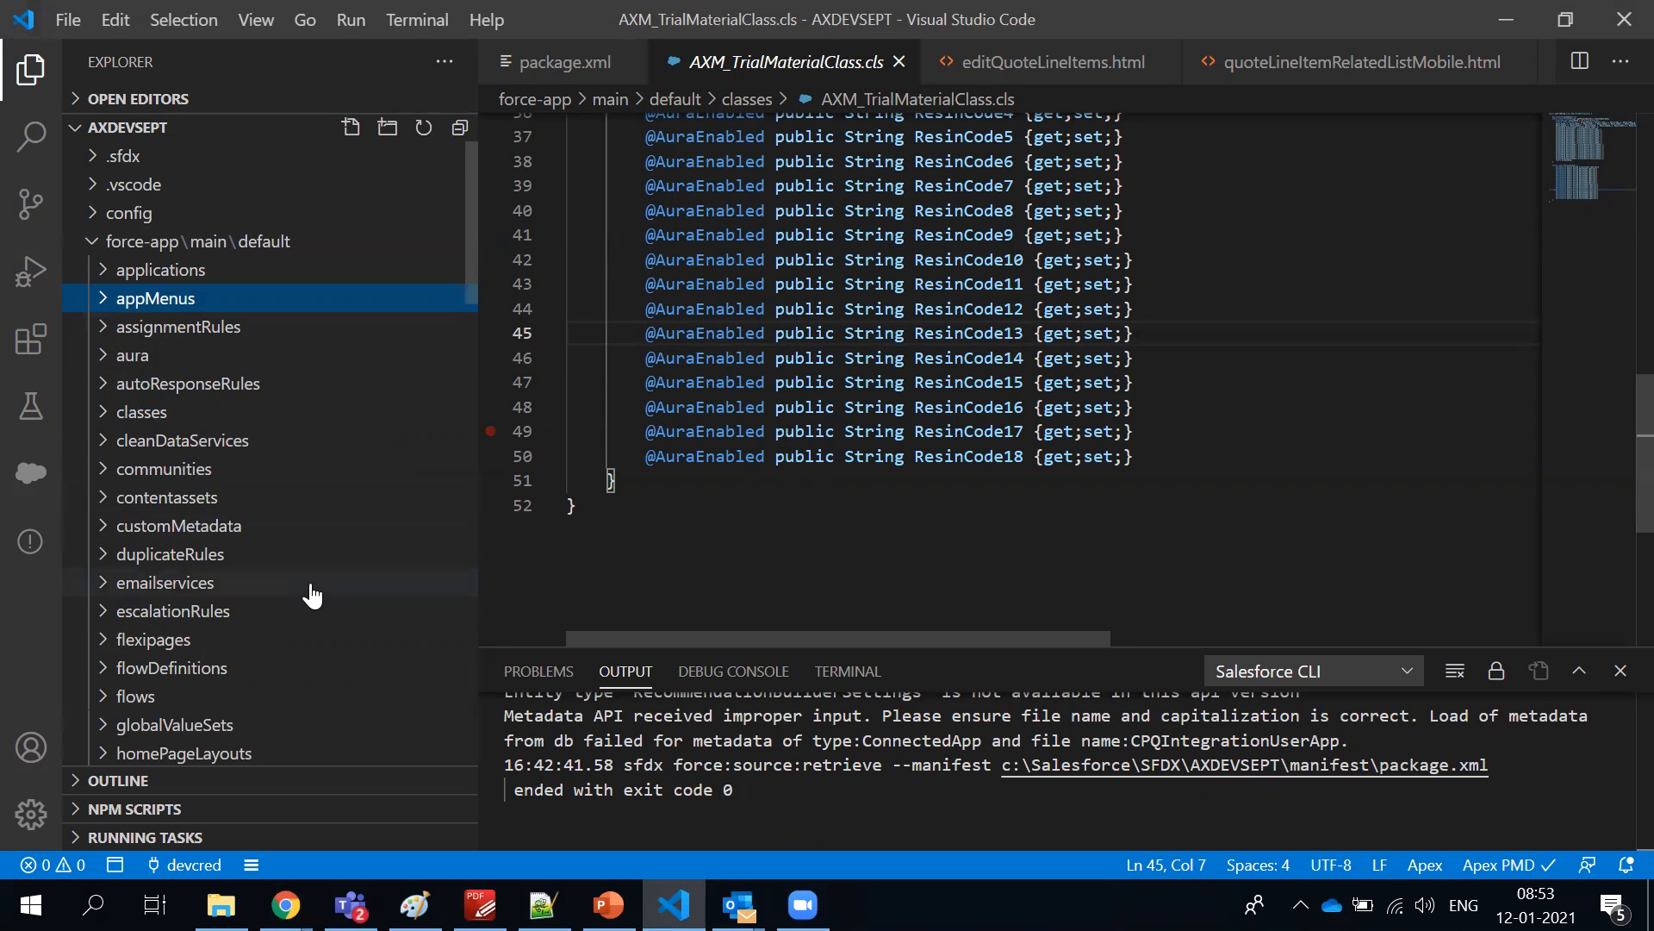
{"action": "left_click", "coordinate": [104, 274]}
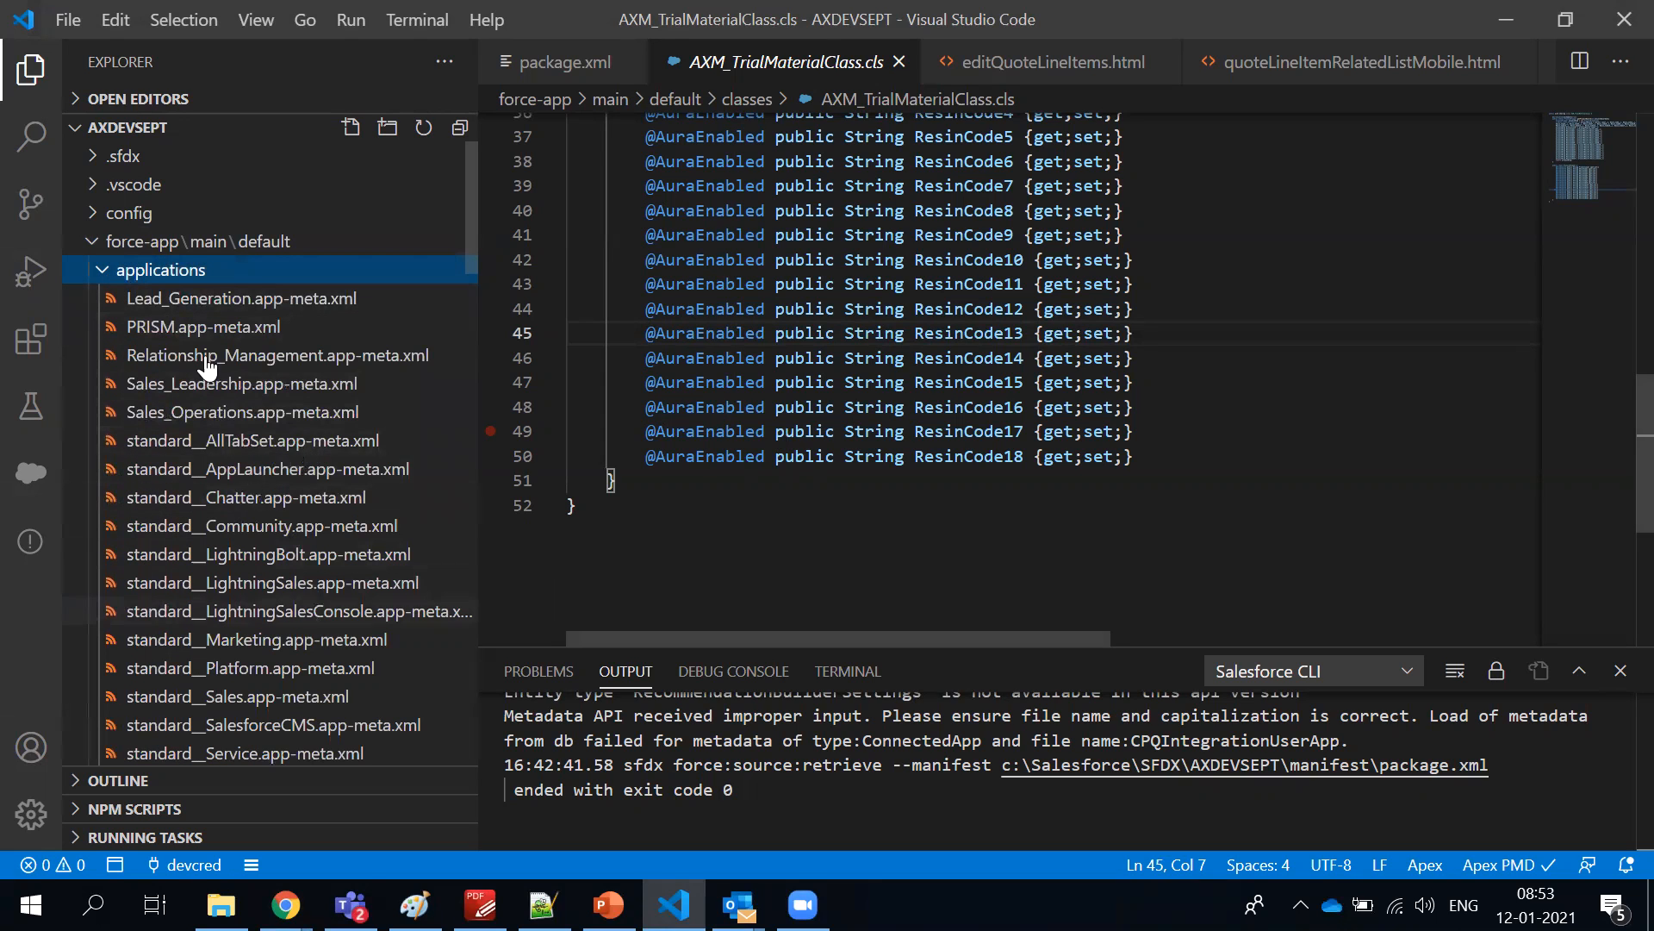
{"action": "left_click", "coordinate": [108, 277]}
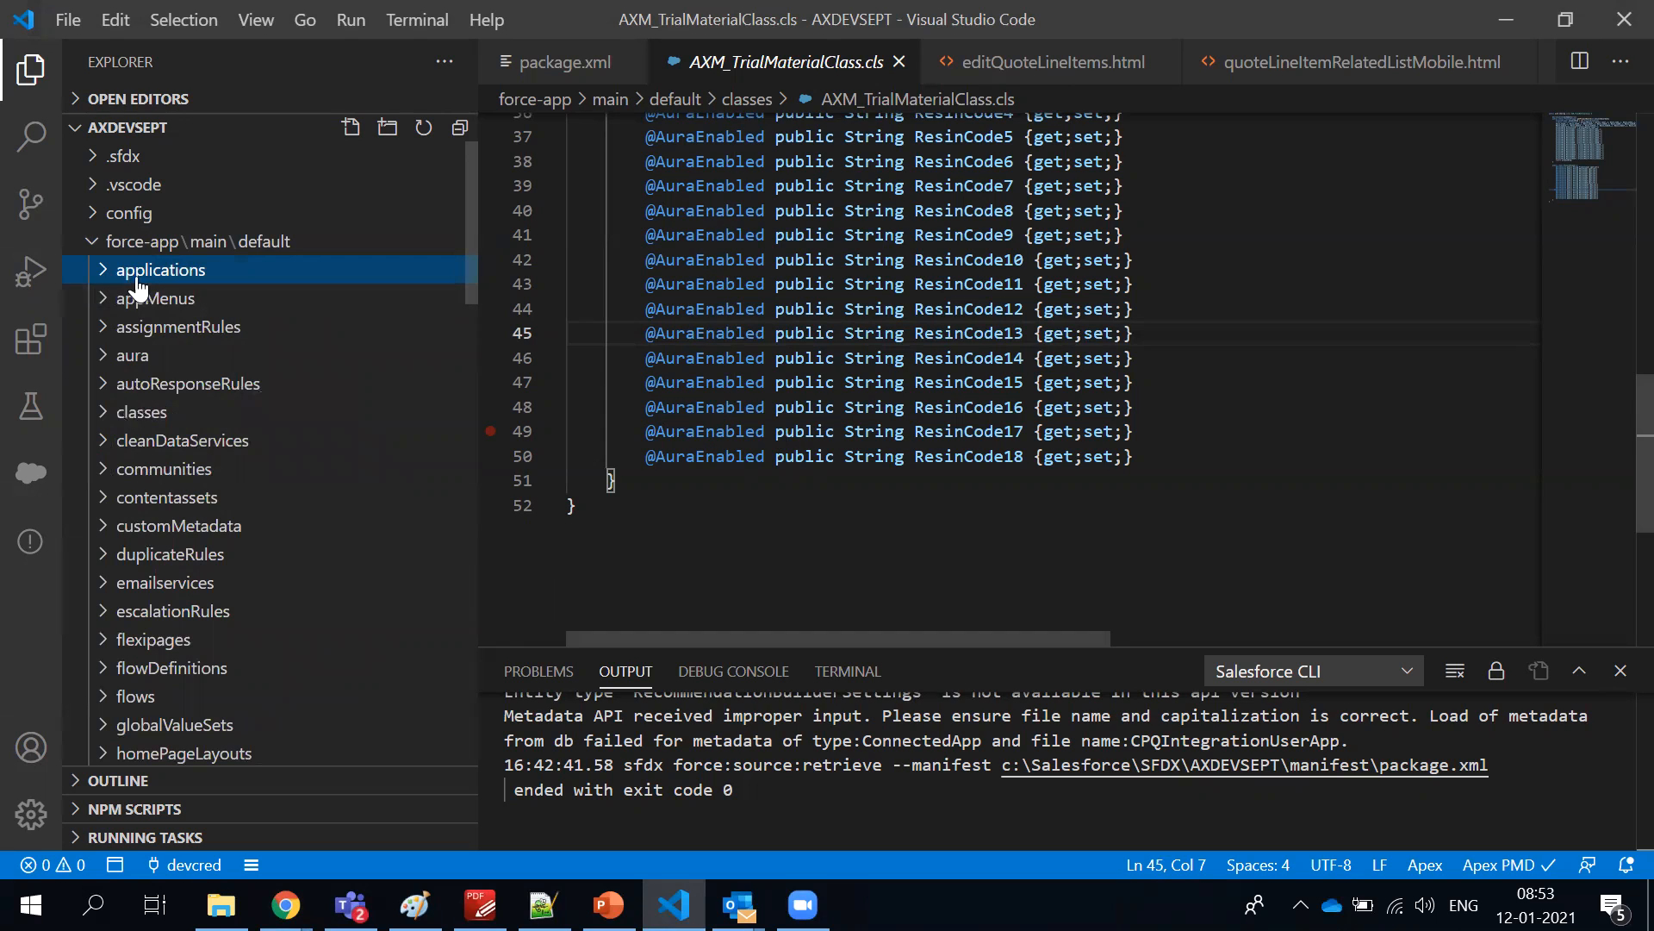
Open Axium_ErrorLogHandler.cls from the classes folder and review its createExceptionsLog method
{"action": "left_click", "coordinate": [102, 414]}
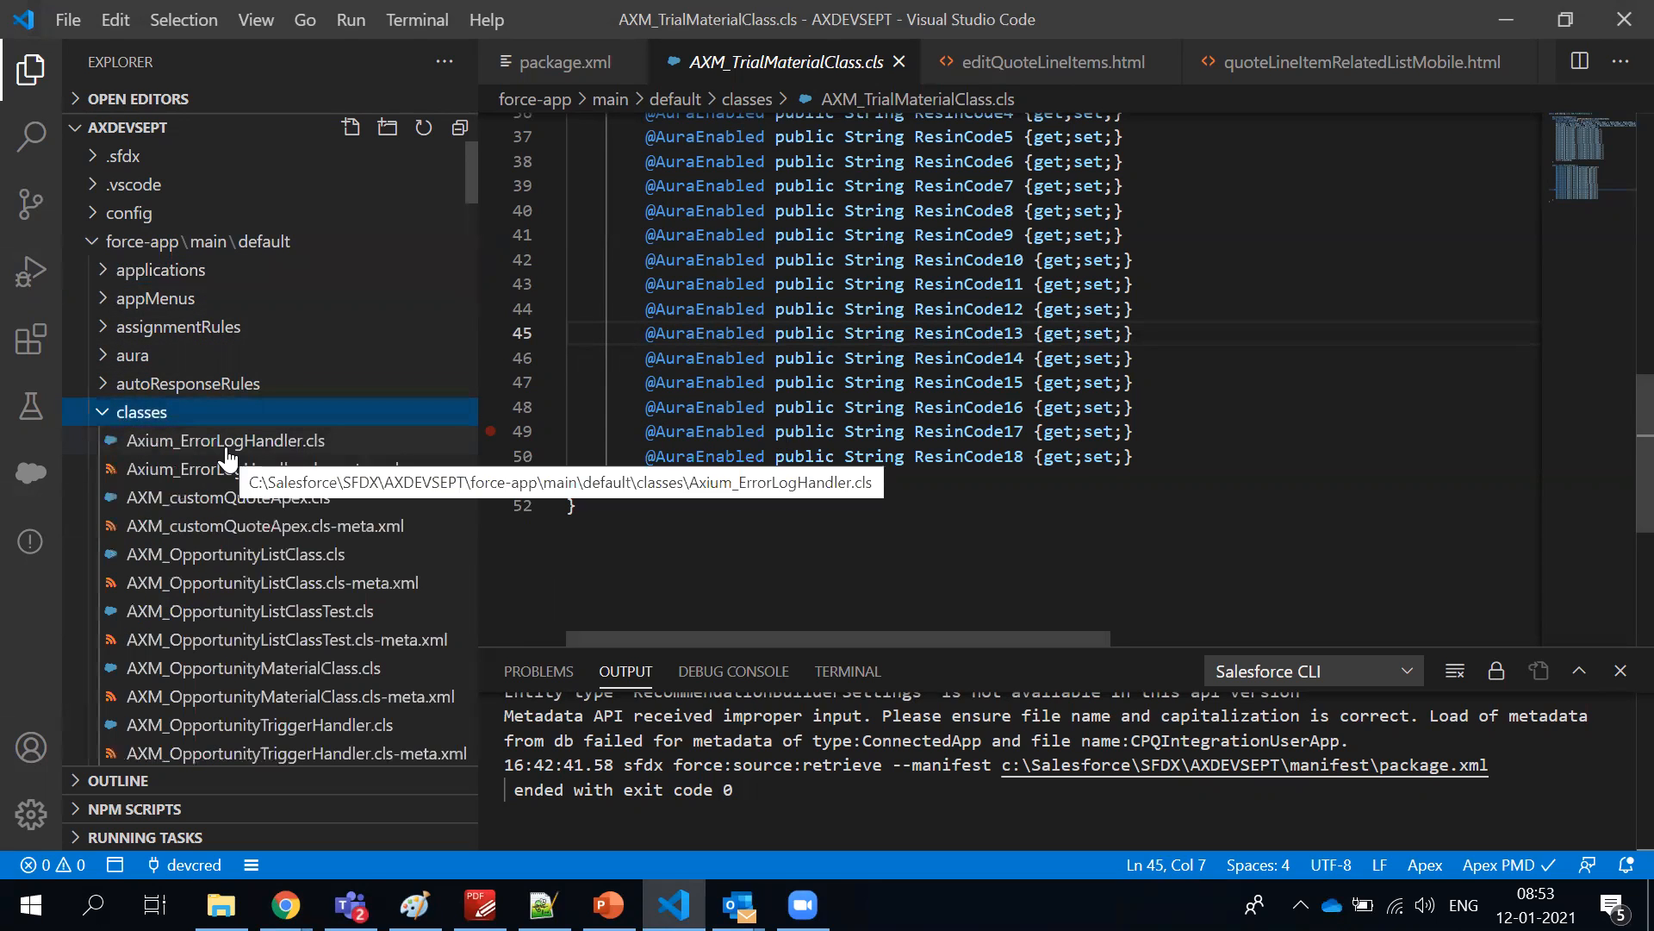
{"action": "left_click", "coordinate": [226, 444]}
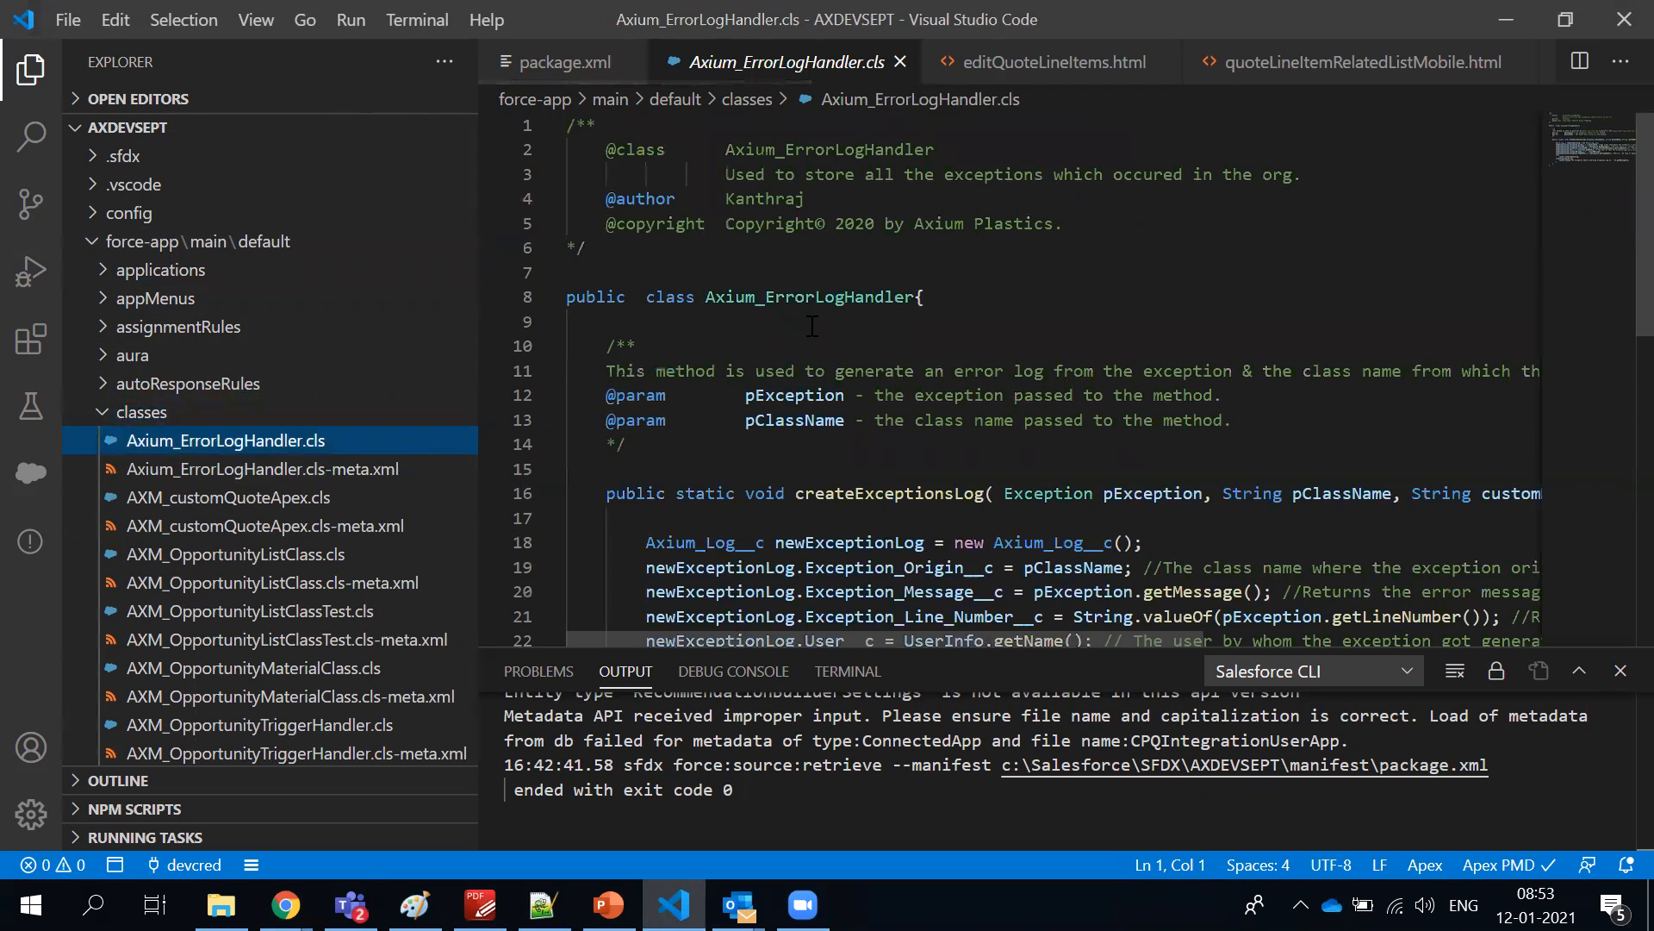
{"action": "scroll", "coordinate": [747, 249], "scroll_direction": "down", "scroll_amount": 2}
{"action": "scroll", "coordinate": [746, 258], "scroll_direction": "down", "scroll_amount": 3}
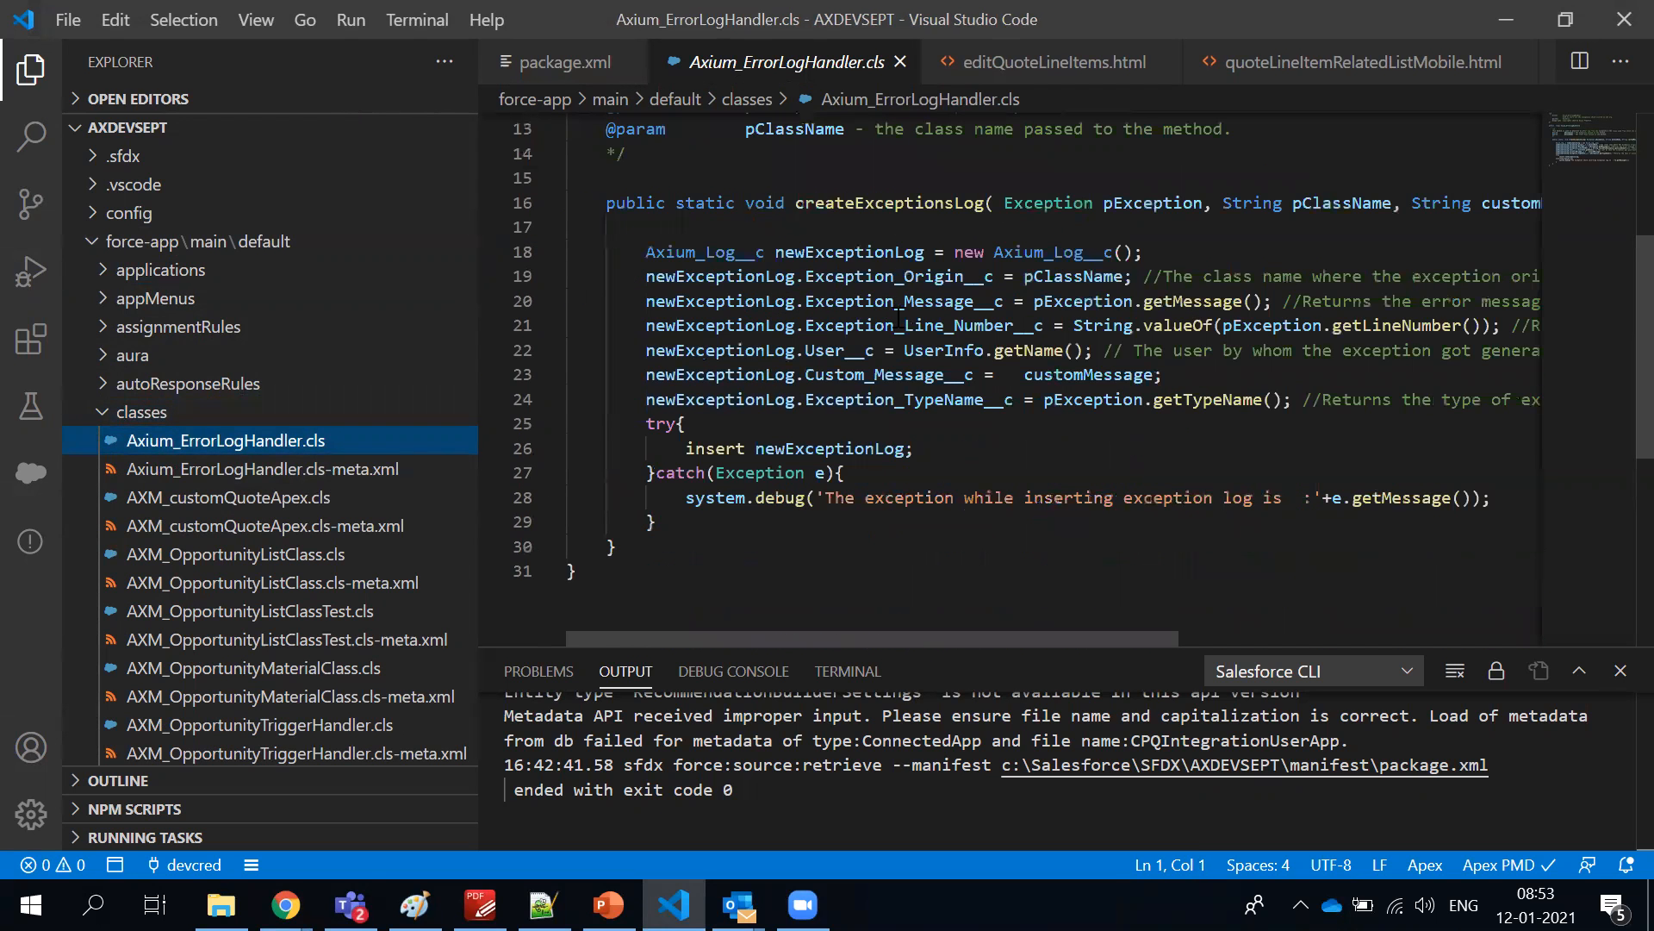
{"action": "left_click_drag", "start_coordinate": [607, 202], "coordinate": [579, 577]}
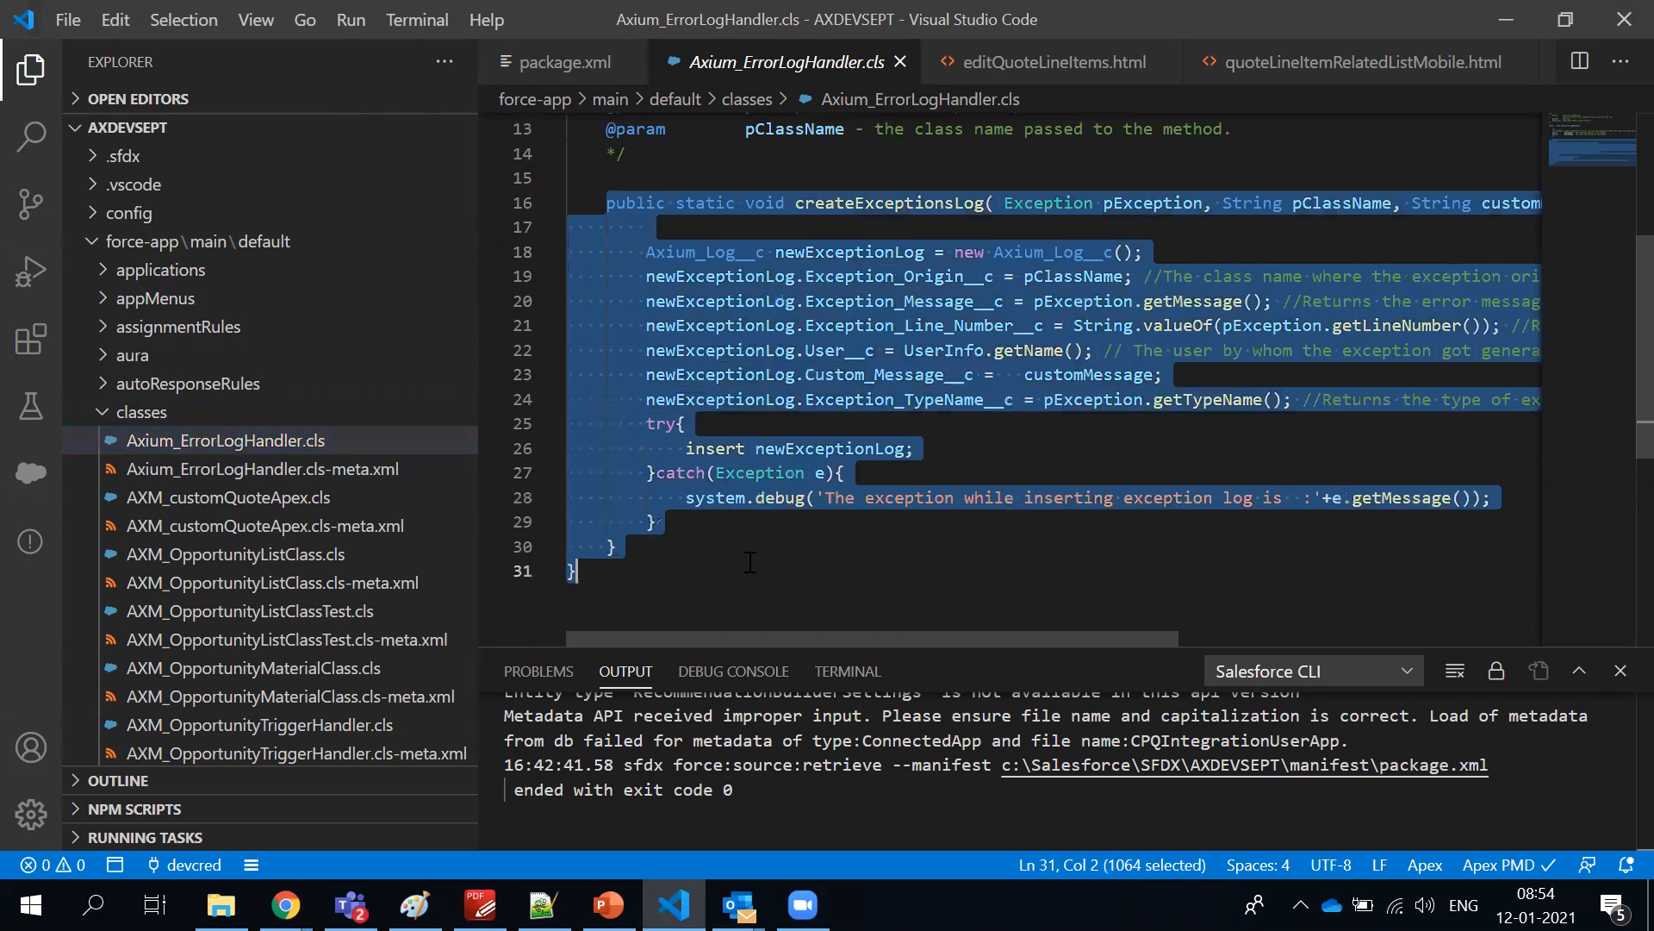
{"action": "left_click", "coordinate": [945, 399]}
{"action": "scroll", "coordinate": [606, 483], "scroll_direction": "up", "scroll_amount": 3}
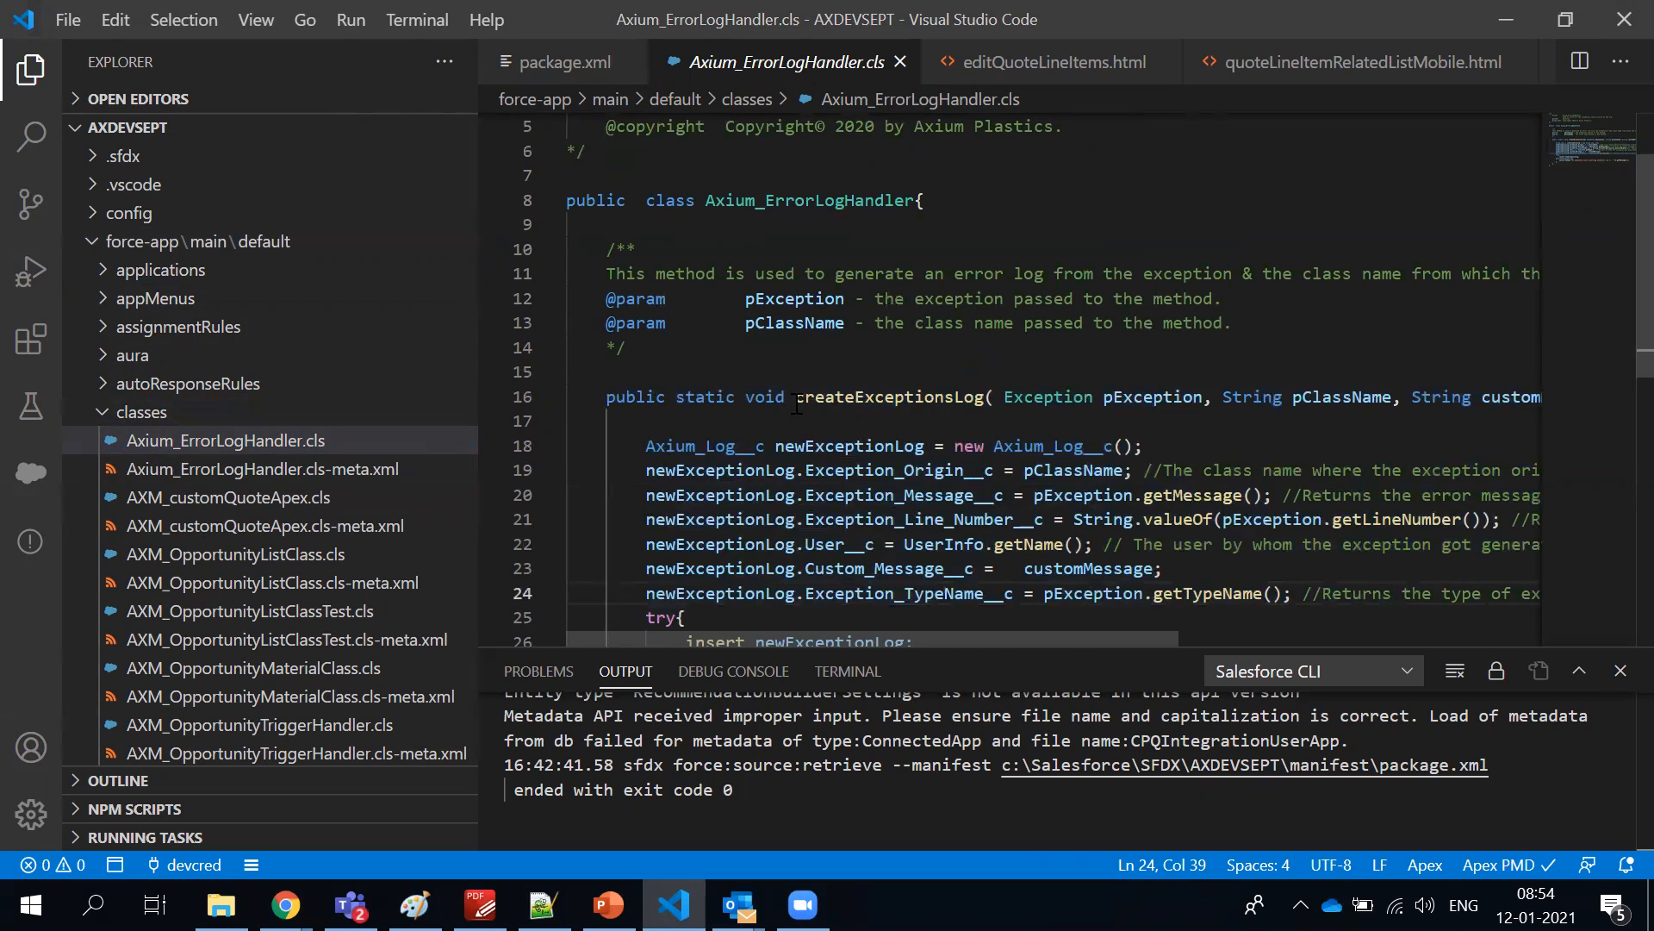
Highlight the Axium_ErrorLogHandler class name and the newExceptionLog variable in the insert statement
{"action": "double_click", "coordinate": [810, 200]}
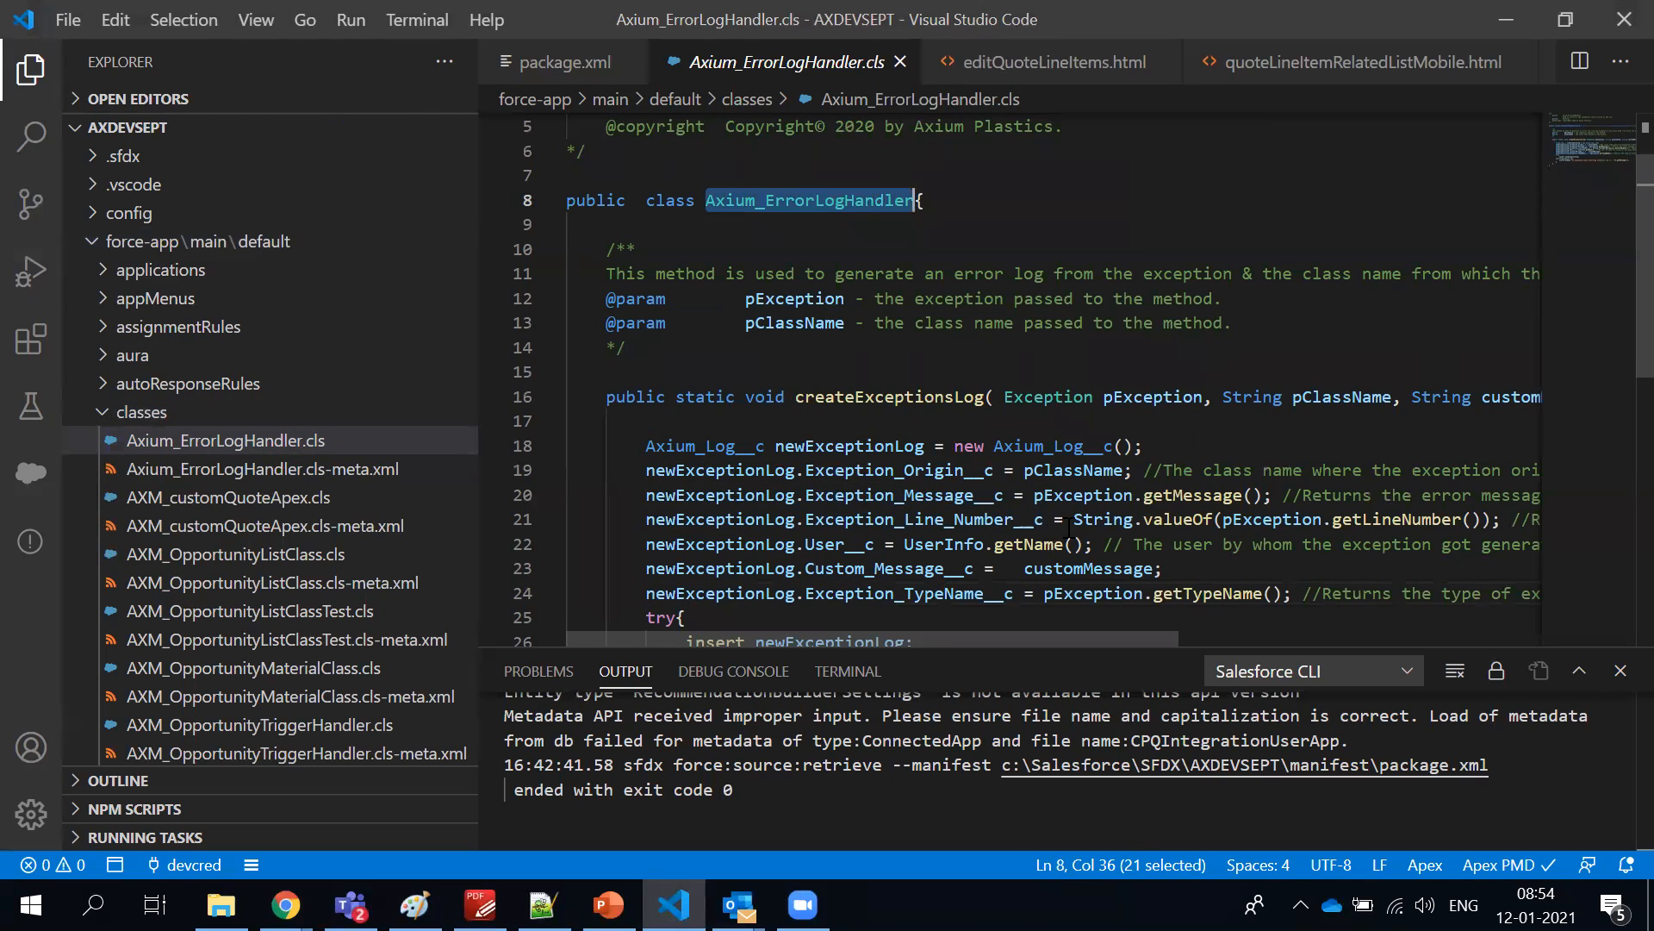
{"action": "scroll", "coordinate": [1040, 538], "scroll_direction": "down", "scroll_amount": 2}
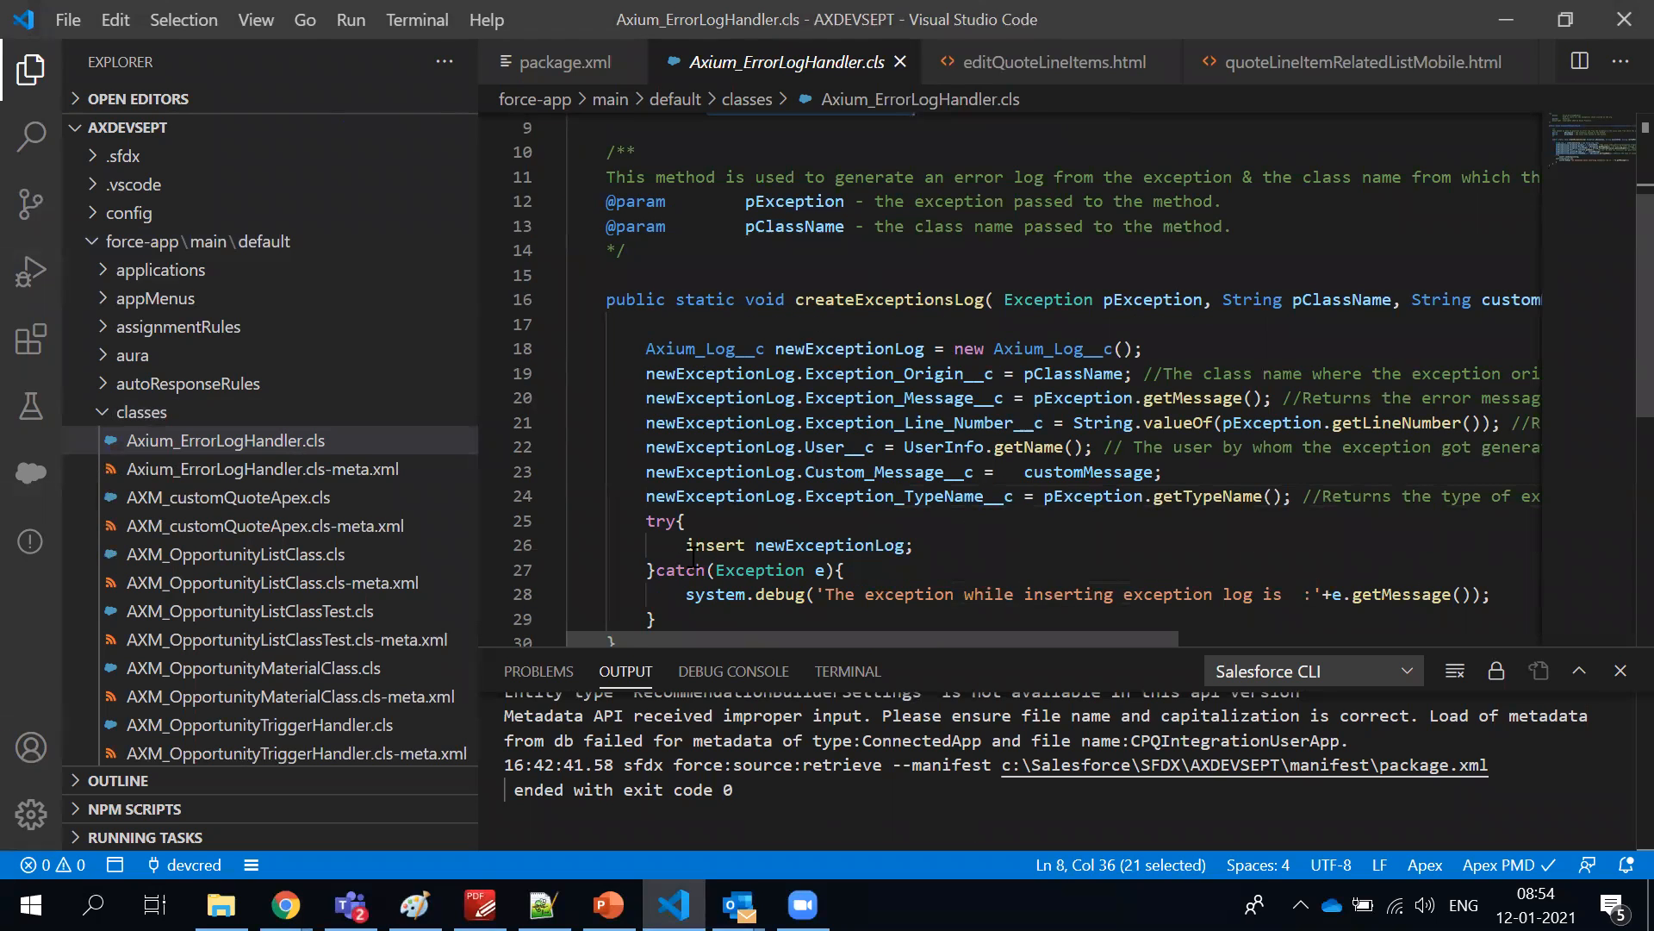
{"action": "left_click", "coordinate": [806, 545]}
{"action": "double_click", "coordinate": [806, 544]}
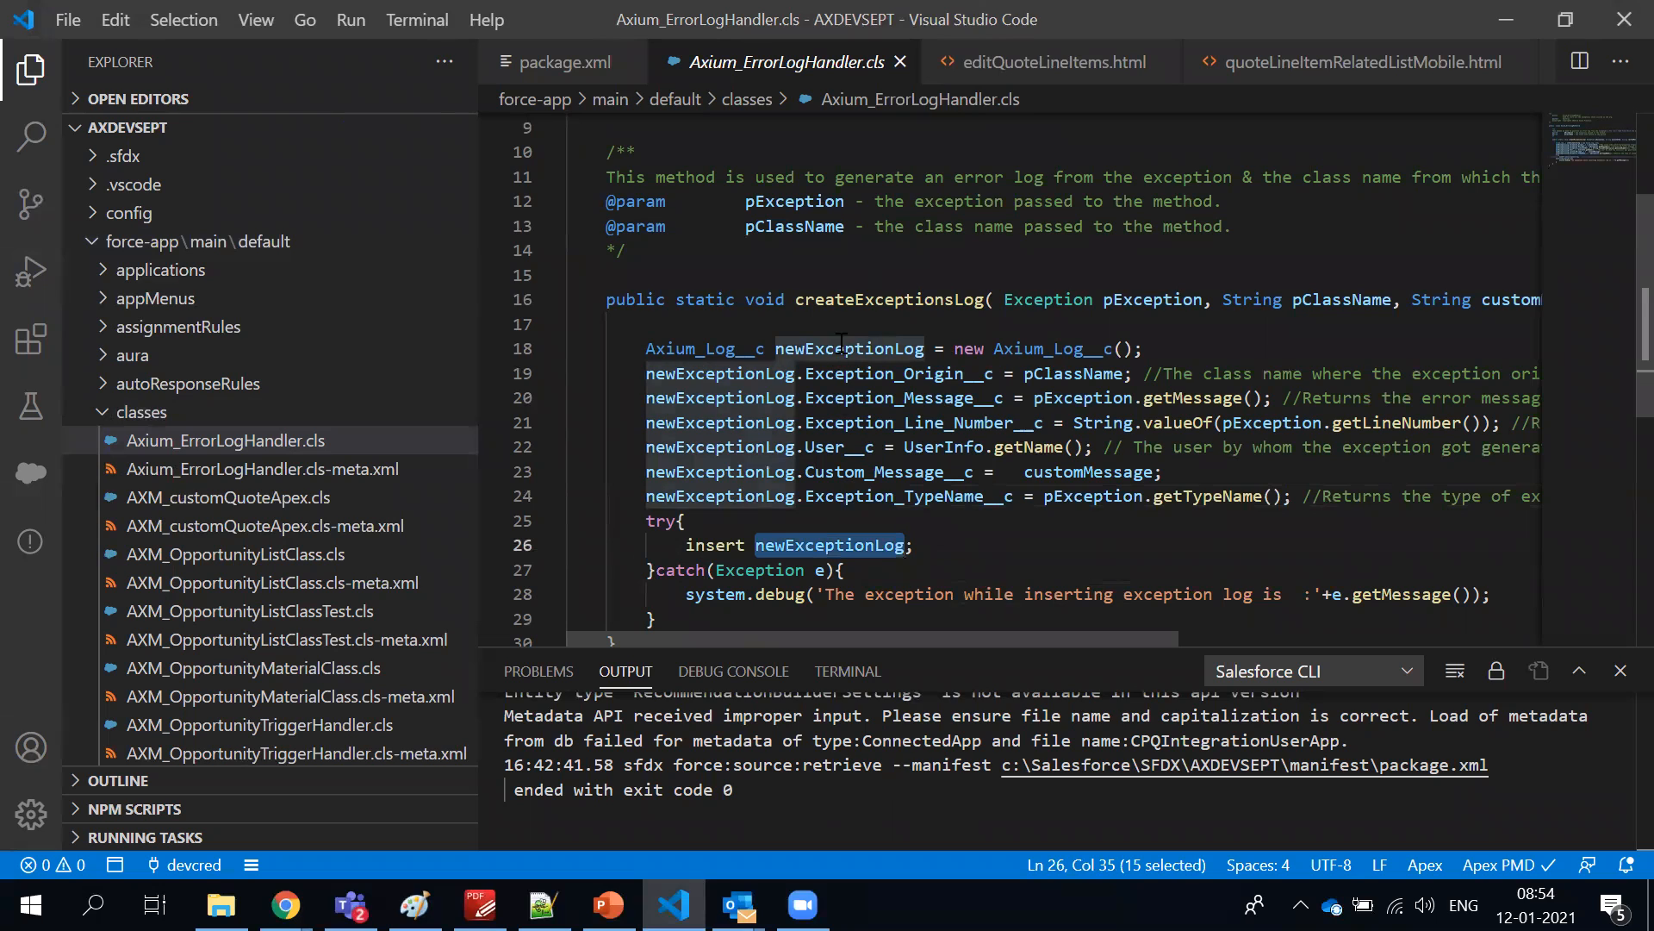
Highlight the parts of the line 18 declaration: the Axium_Log__c type, its __c suffix, the newExceptionLog variable and the constructor's type
{"action": "double_click", "coordinate": [691, 341]}
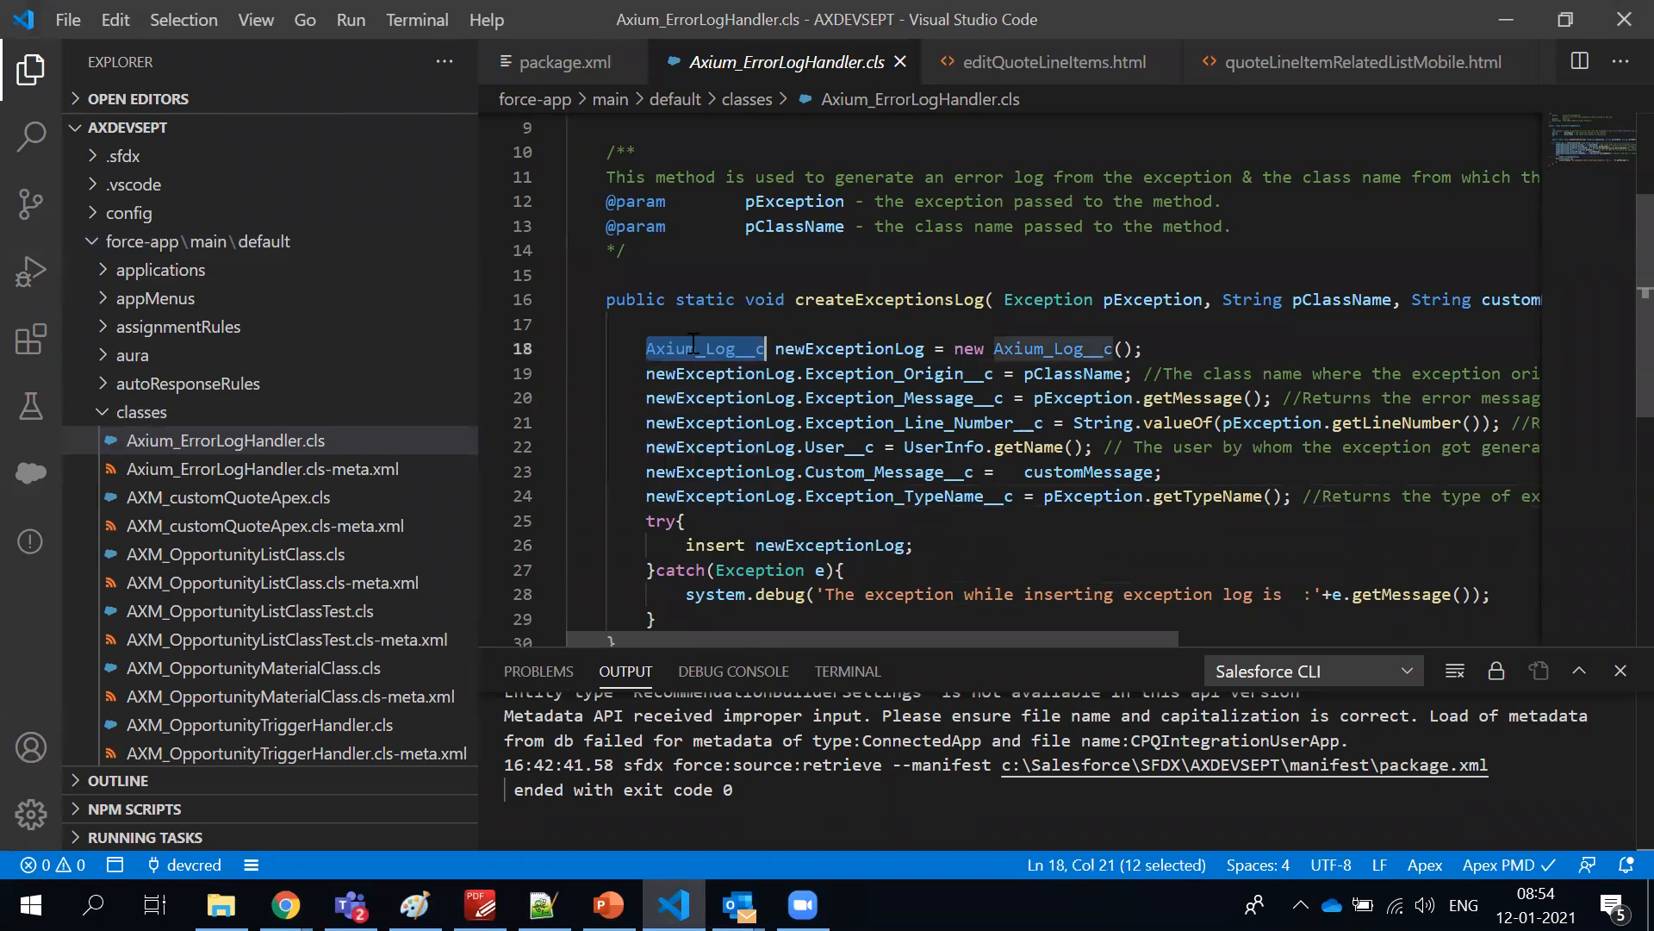
{"action": "left_click", "coordinate": [737, 348]}
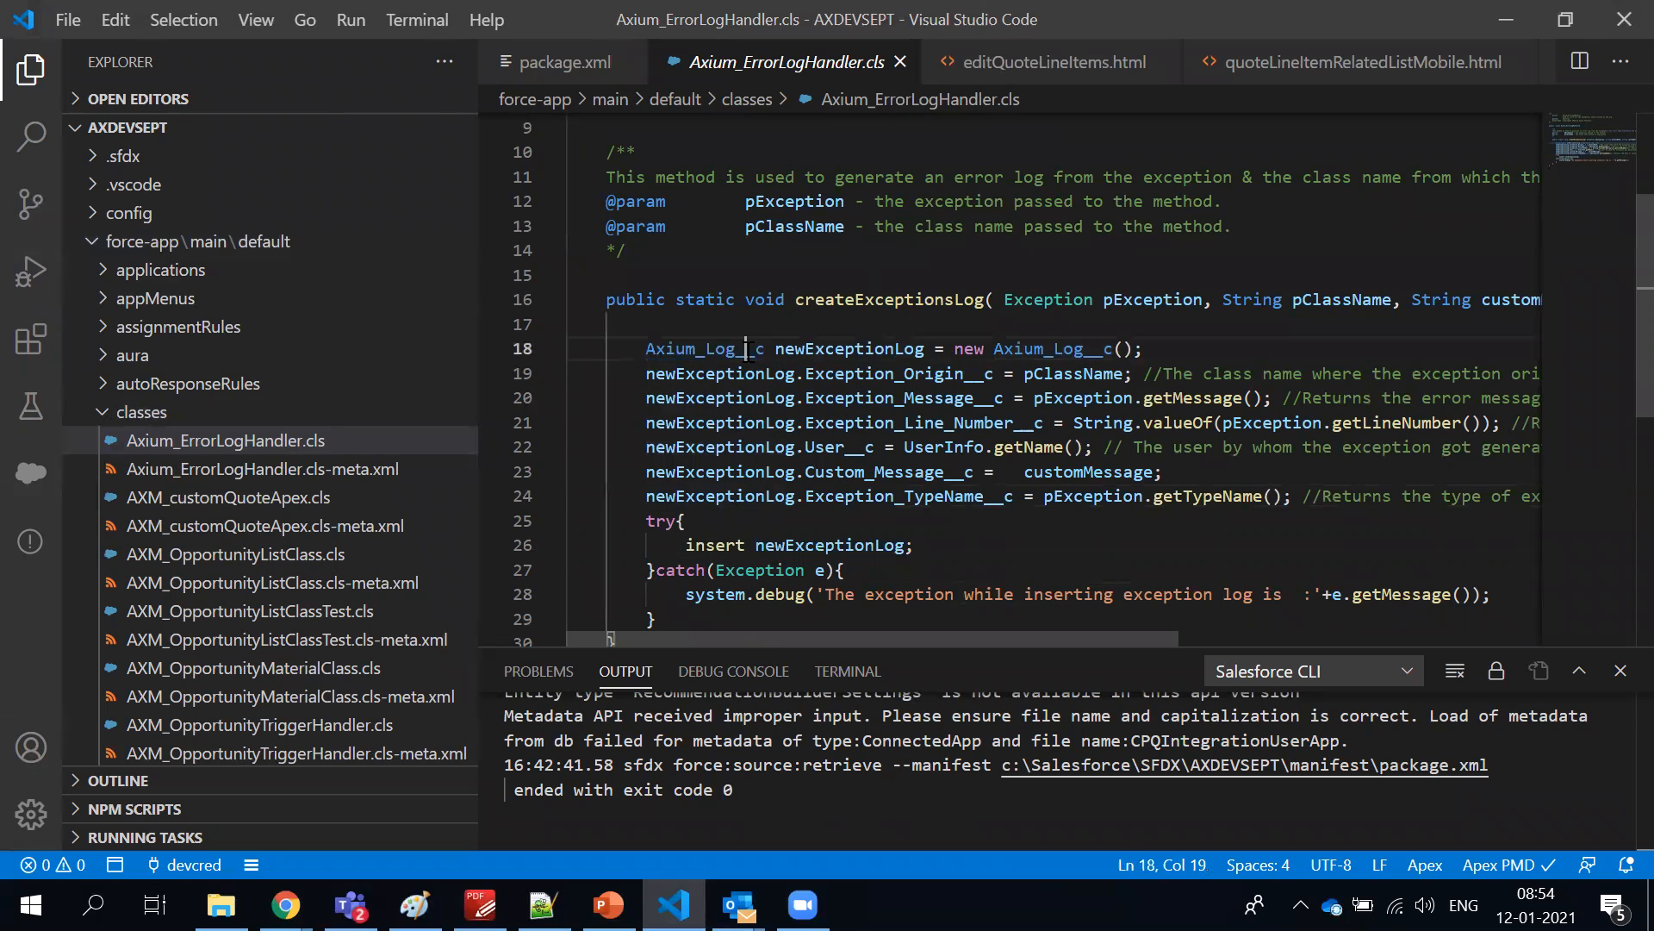
{"action": "left_click", "coordinate": [766, 348], "text": "shift"}
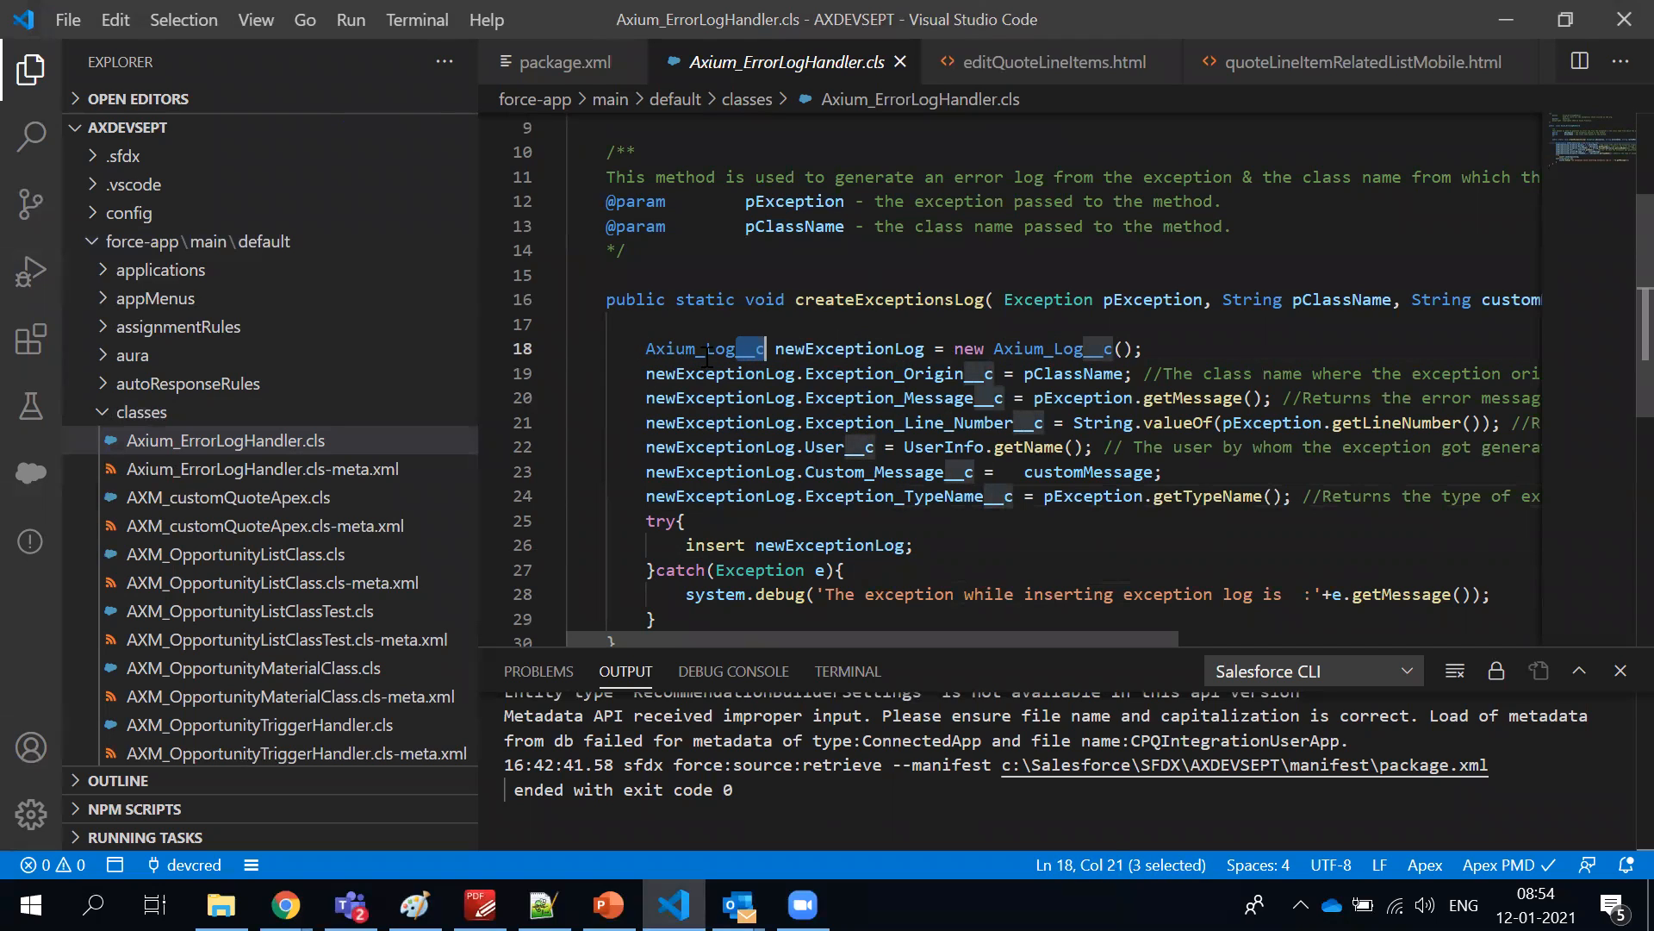
{"action": "double_click", "coordinate": [843, 348]}
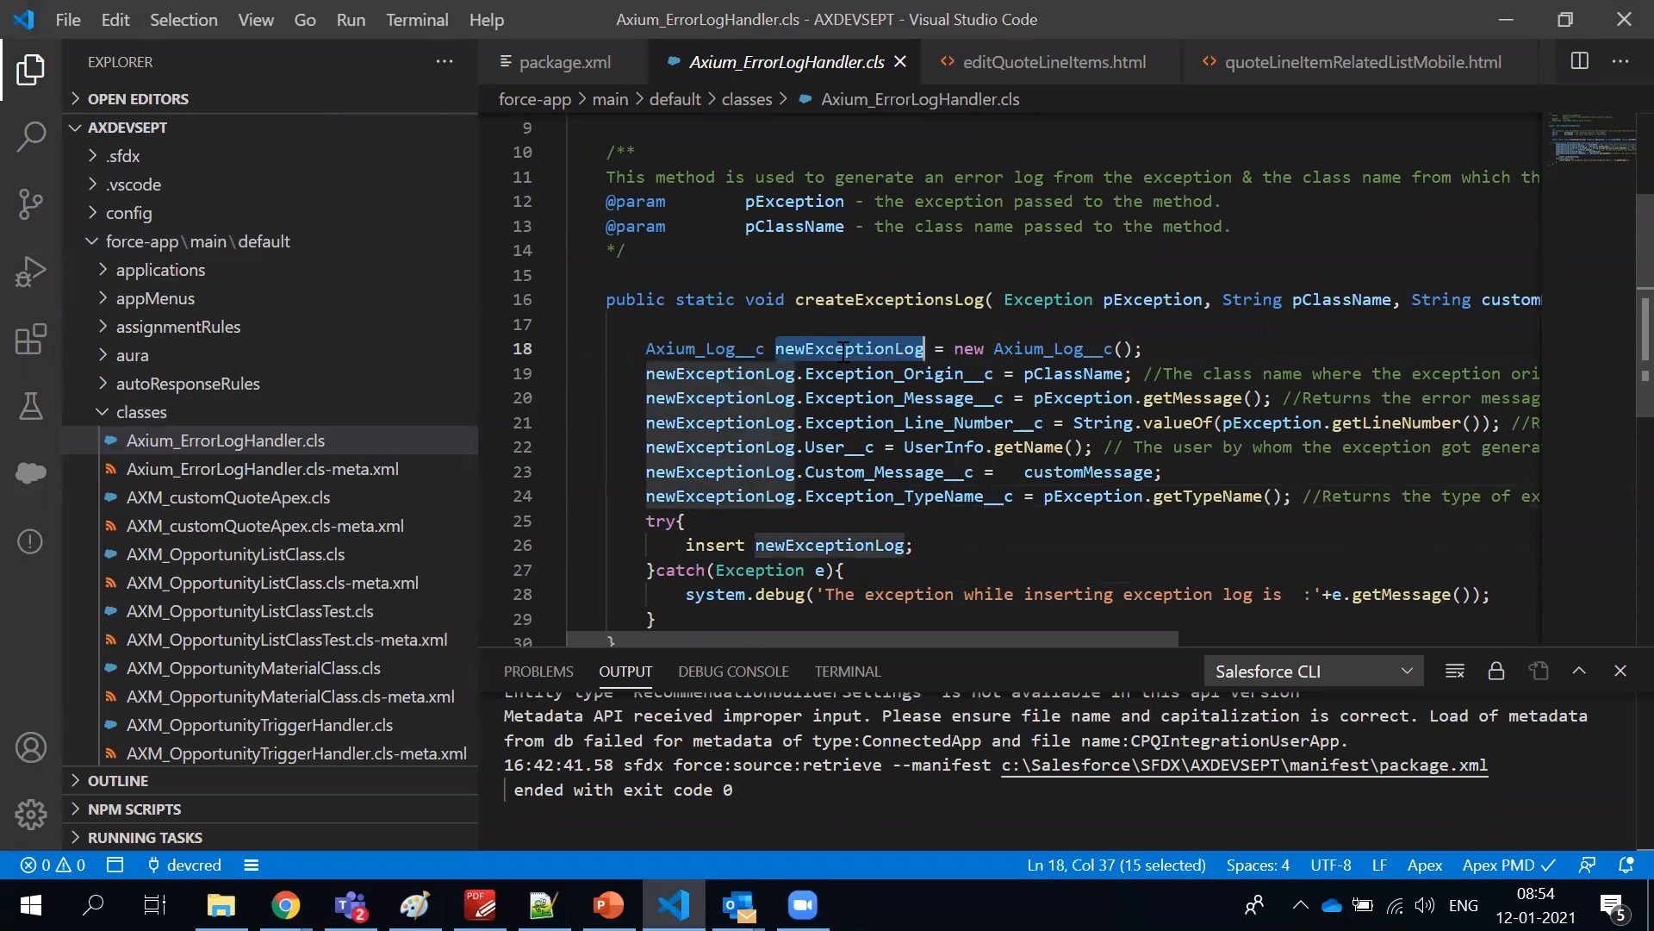
{"action": "double_click", "coordinate": [1071, 350]}
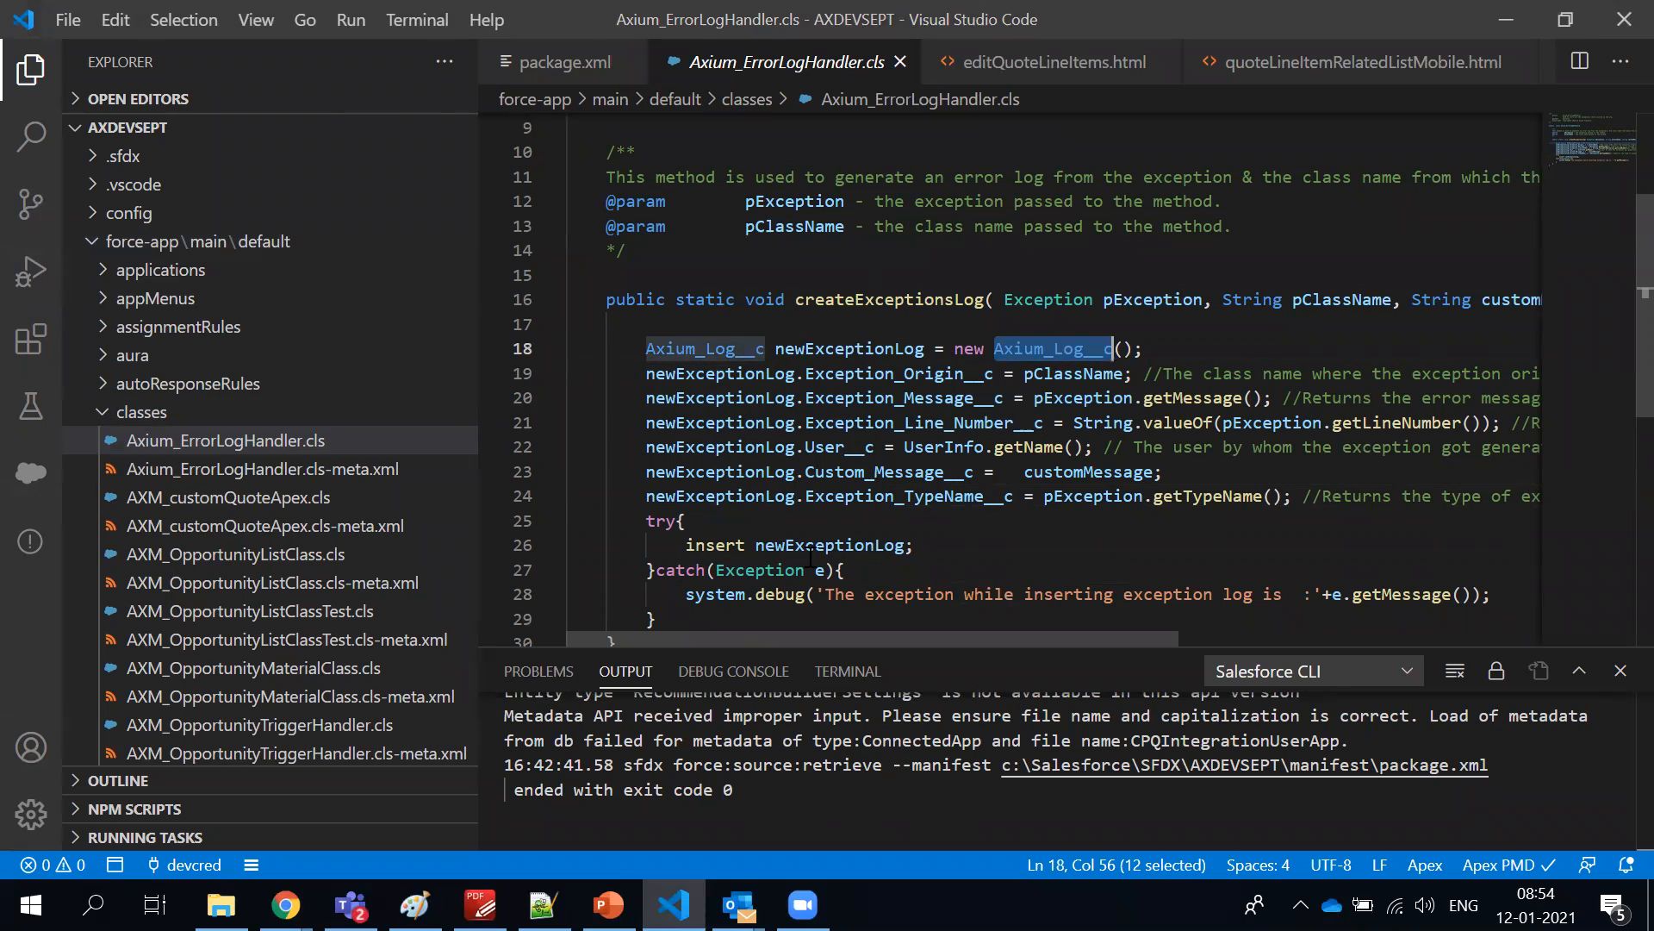
Trace the inserted newExceptionLog variable back to its Axium_Log__c object type and highlight the custom-object suffix
{"action": "left_click", "coordinate": [876, 555]}
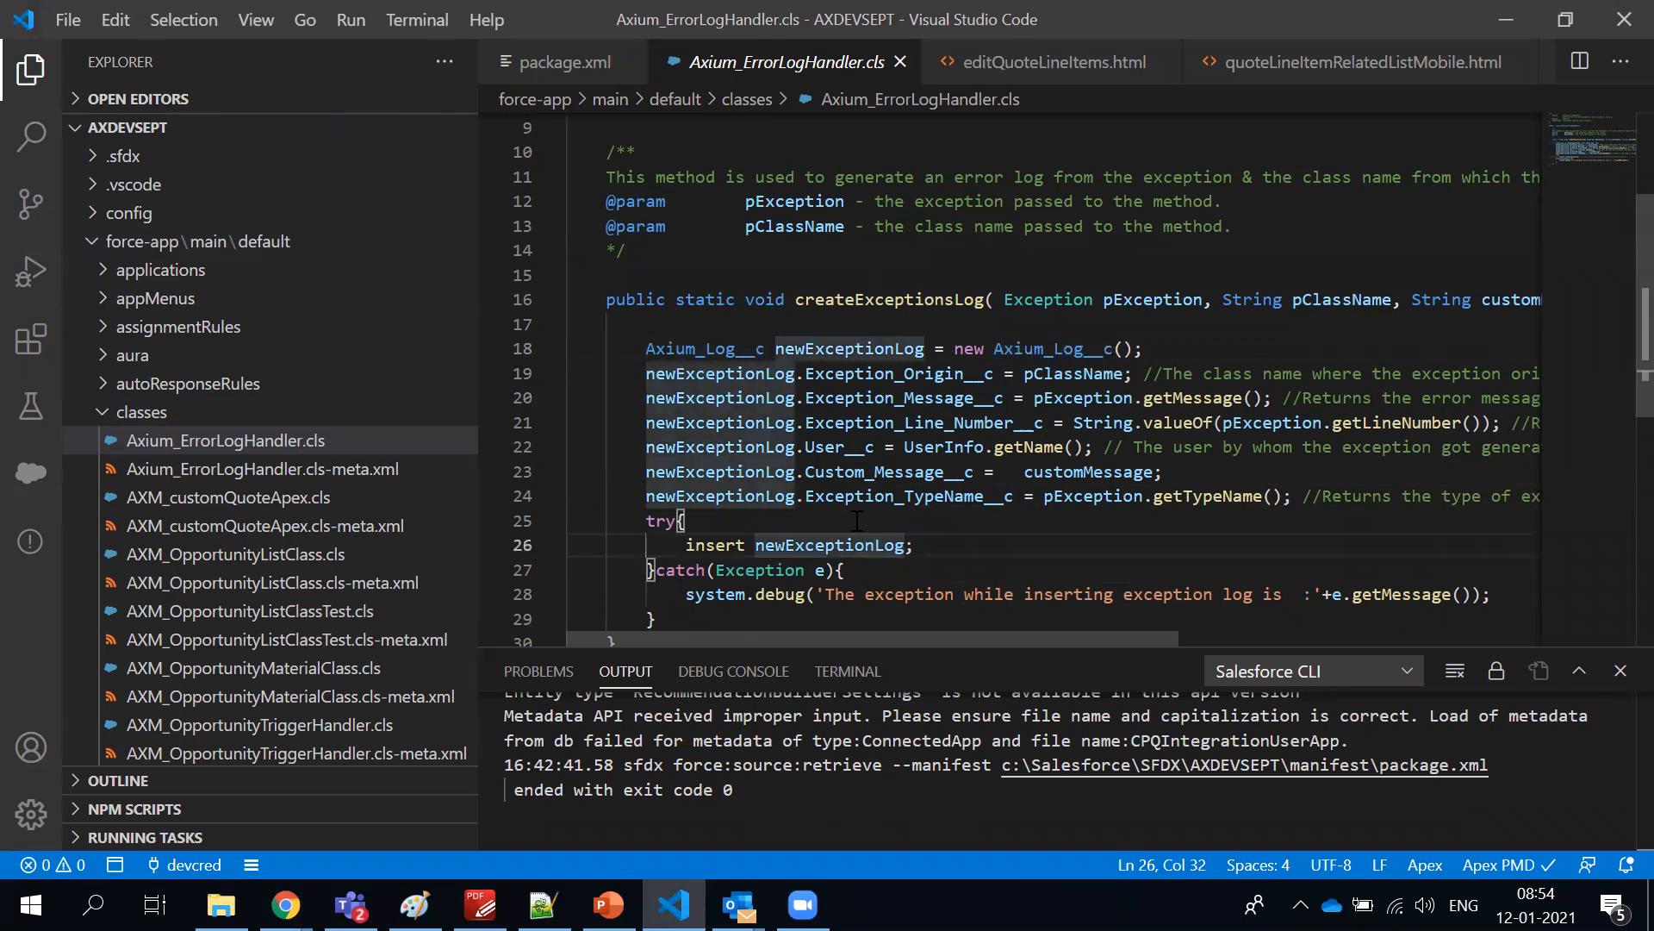
{"action": "double_click", "coordinate": [694, 354]}
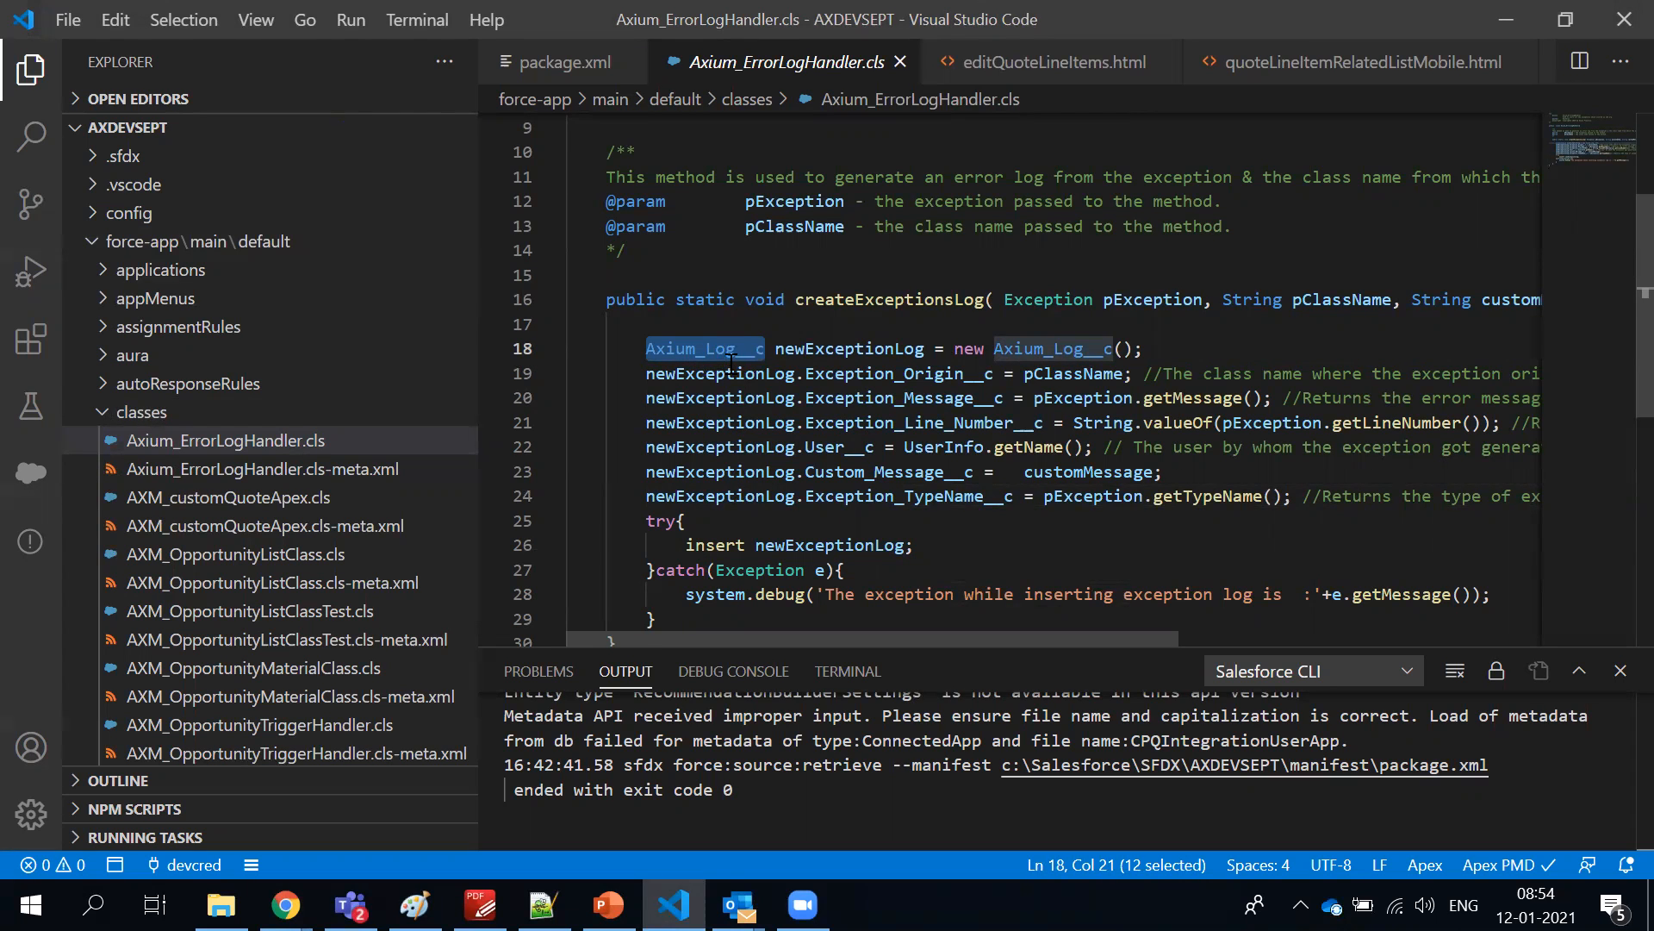
{"action": "left_click", "coordinate": [746, 423]}
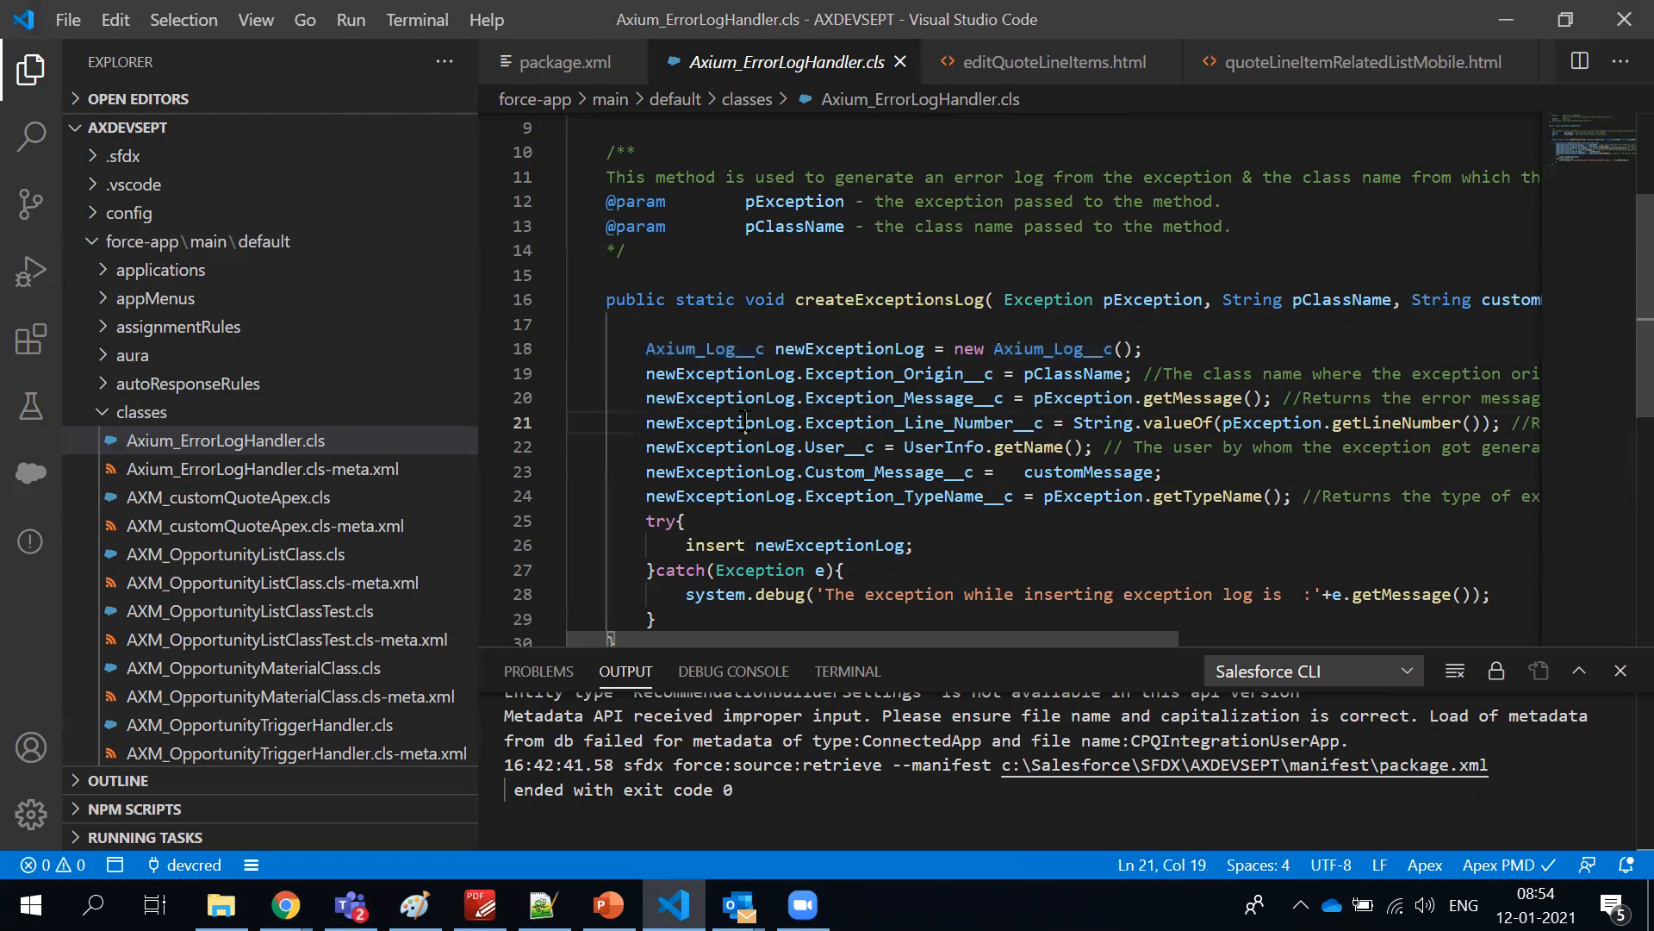
{"action": "double_click", "coordinate": [765, 349]}
{"action": "left_click_drag", "start_coordinate": [764, 349], "coordinate": [746, 350]}
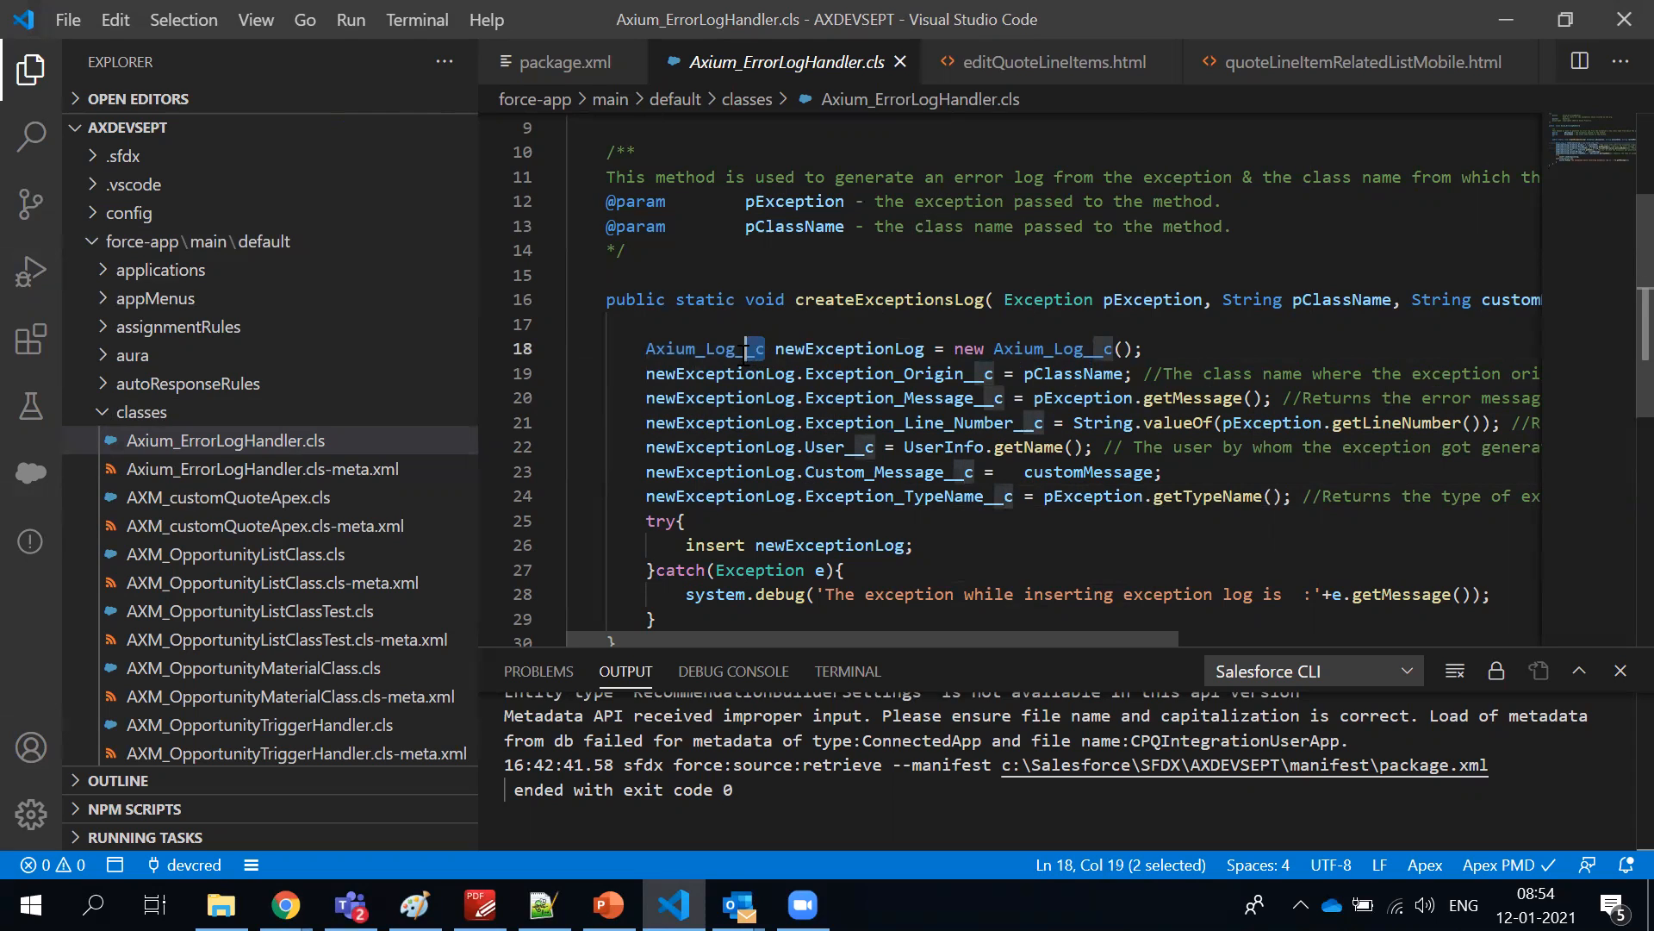
{"action": "left_click", "coordinate": [756, 469]}
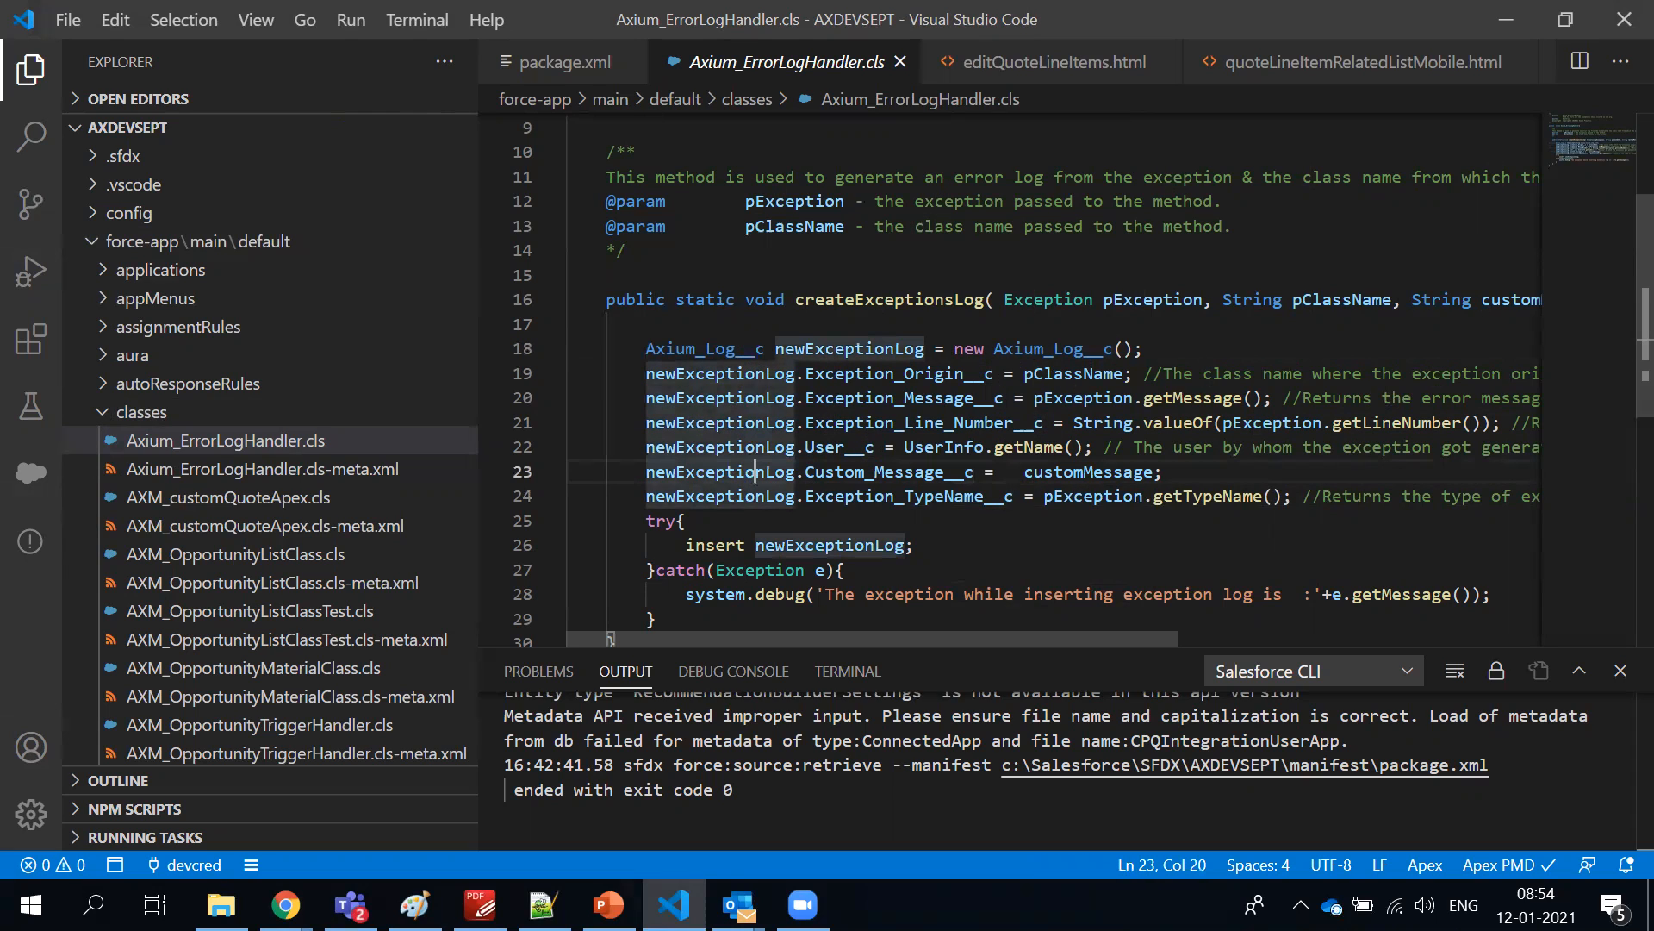
Switch back to Salesforce Setup in Chrome and look through the data types for the new Account field
{"action": "left_click", "coordinate": [1508, 27]}
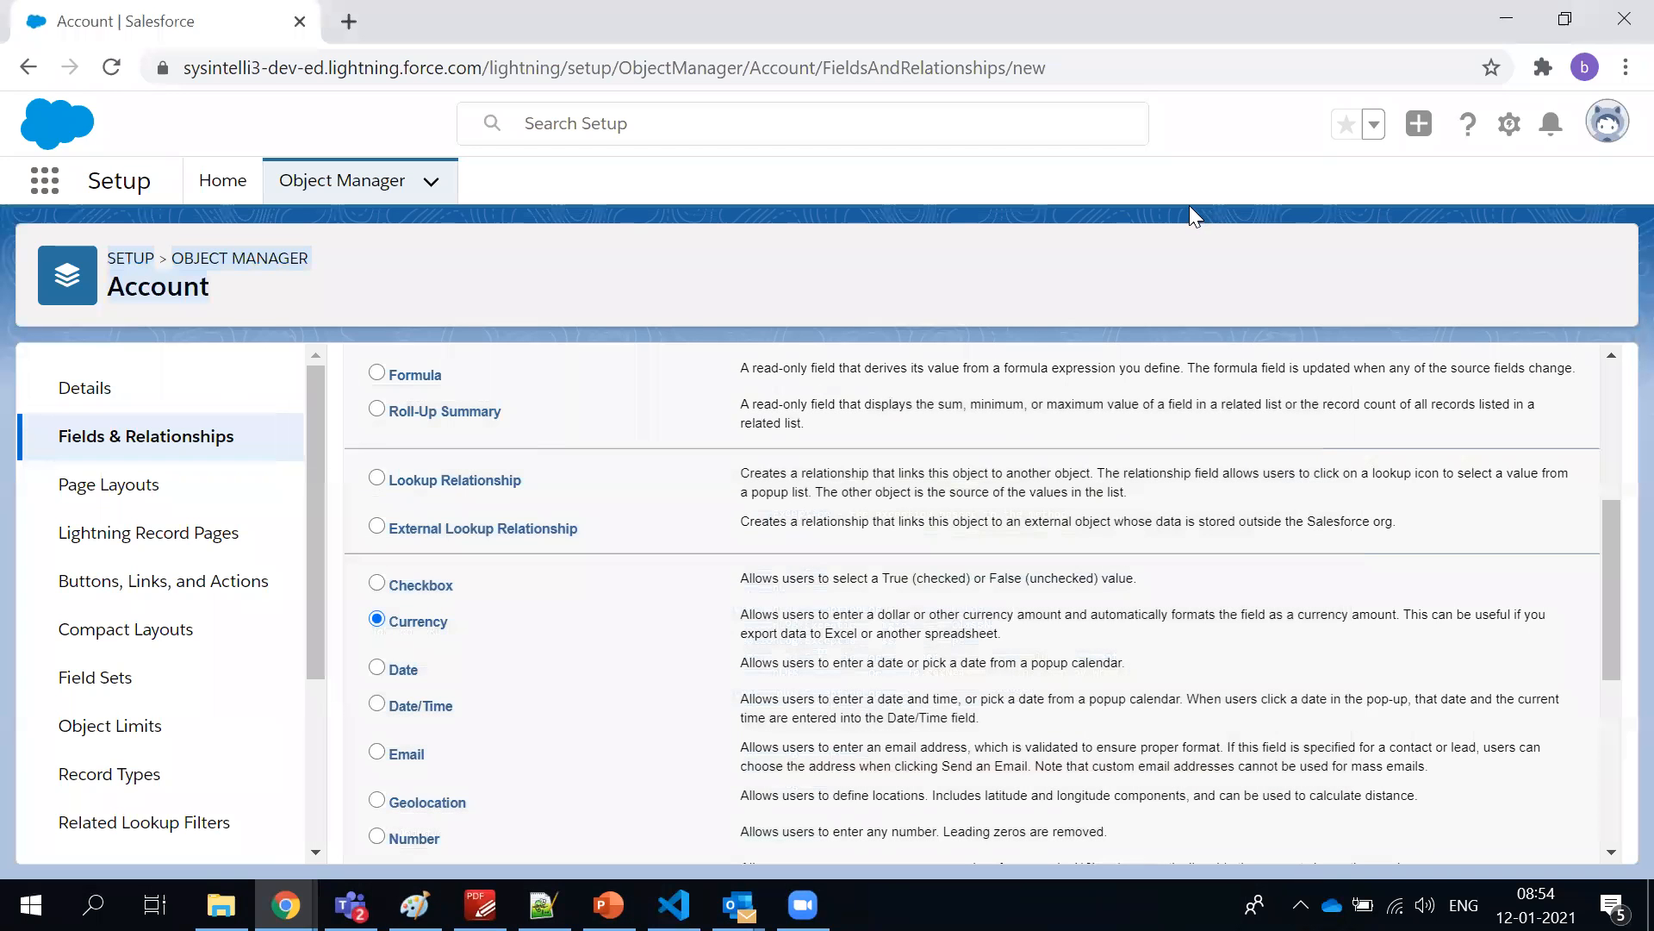
{"action": "left_click", "coordinate": [1129, 276]}
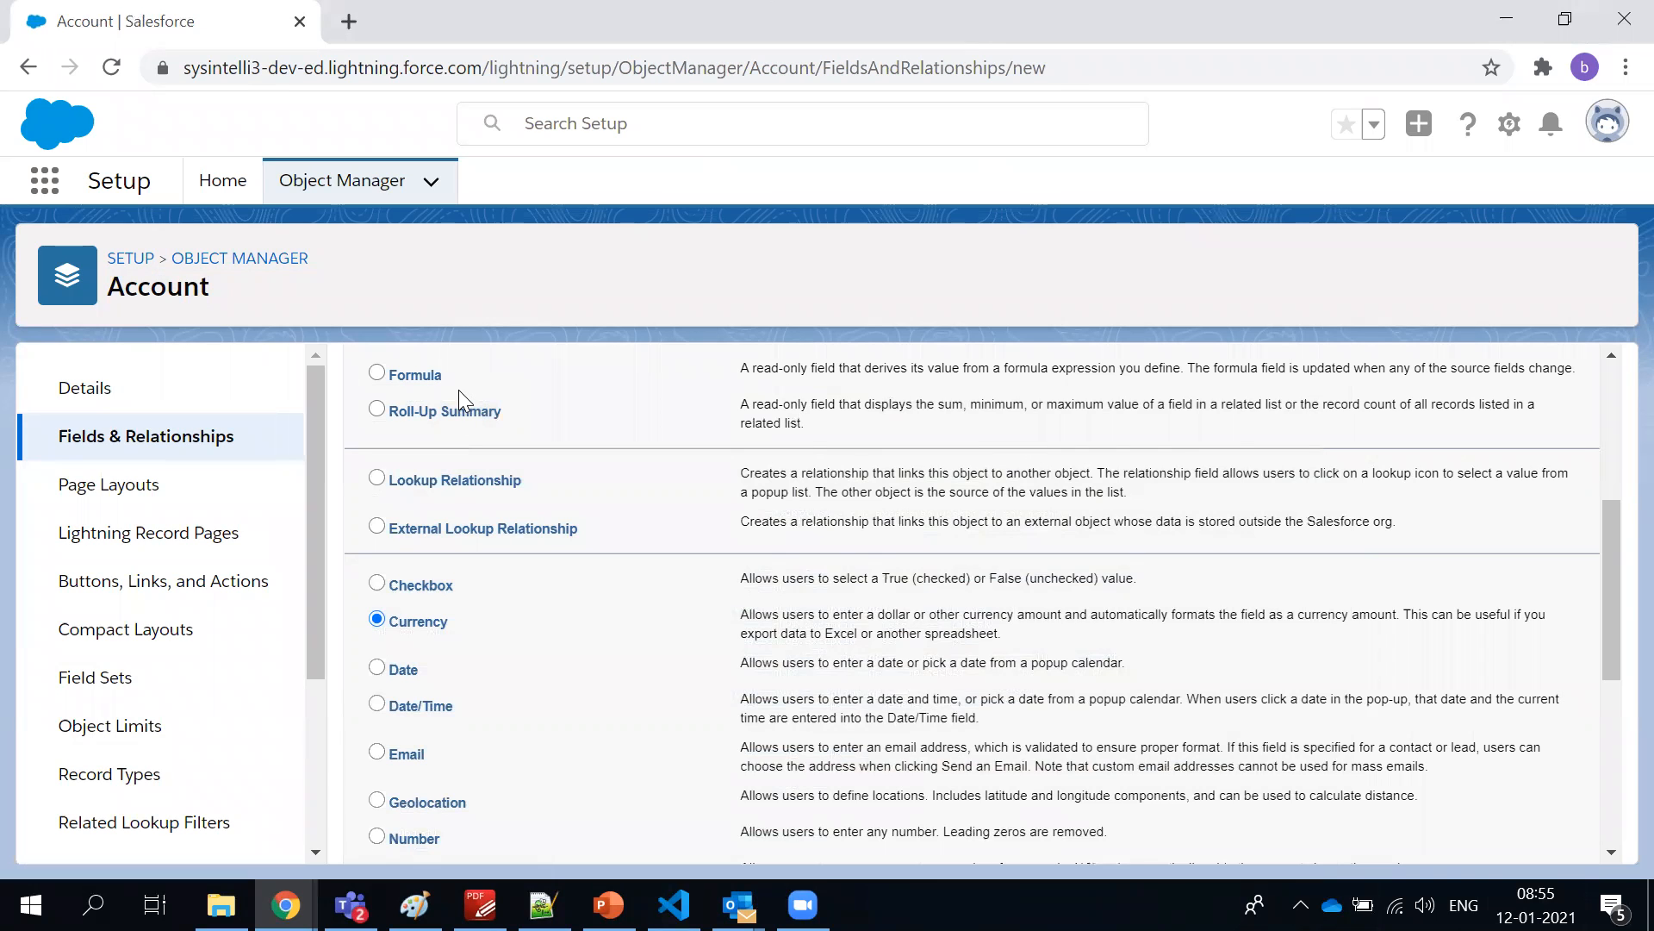
{"action": "scroll", "coordinate": [459, 390], "scroll_direction": "down", "scroll_amount": 3}
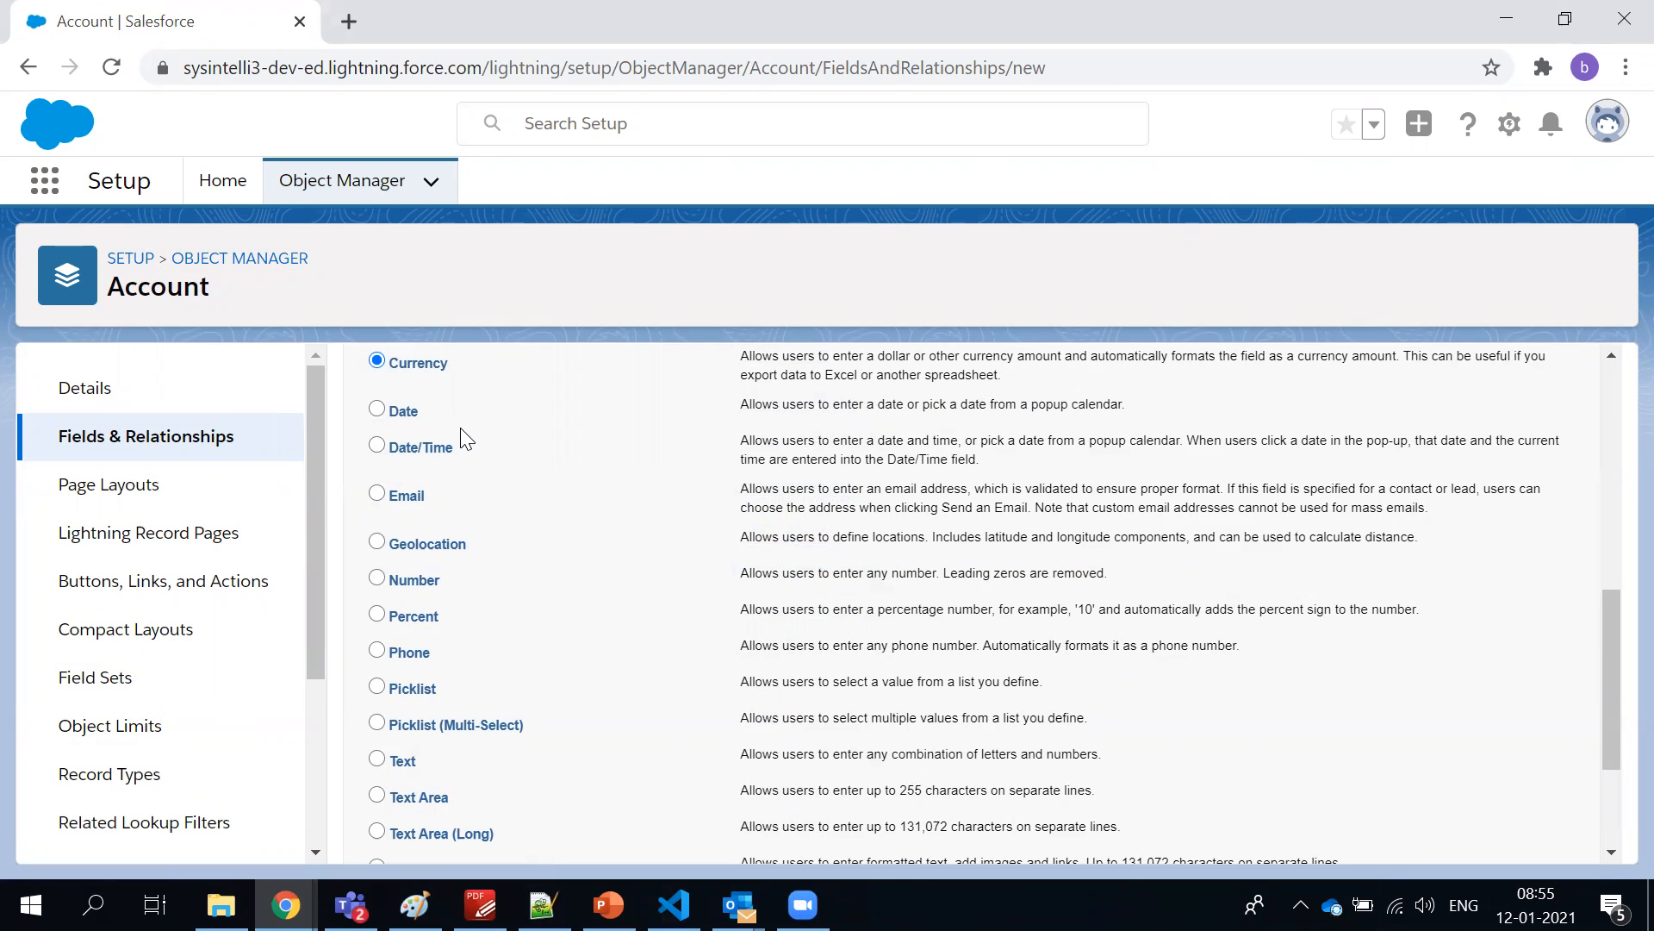
Return to Visual Studio Code, browse the Apex classes and open the test class AXM_TrialMaterialClassTest.cls
{"action": "key", "text": "alt+Tab"}
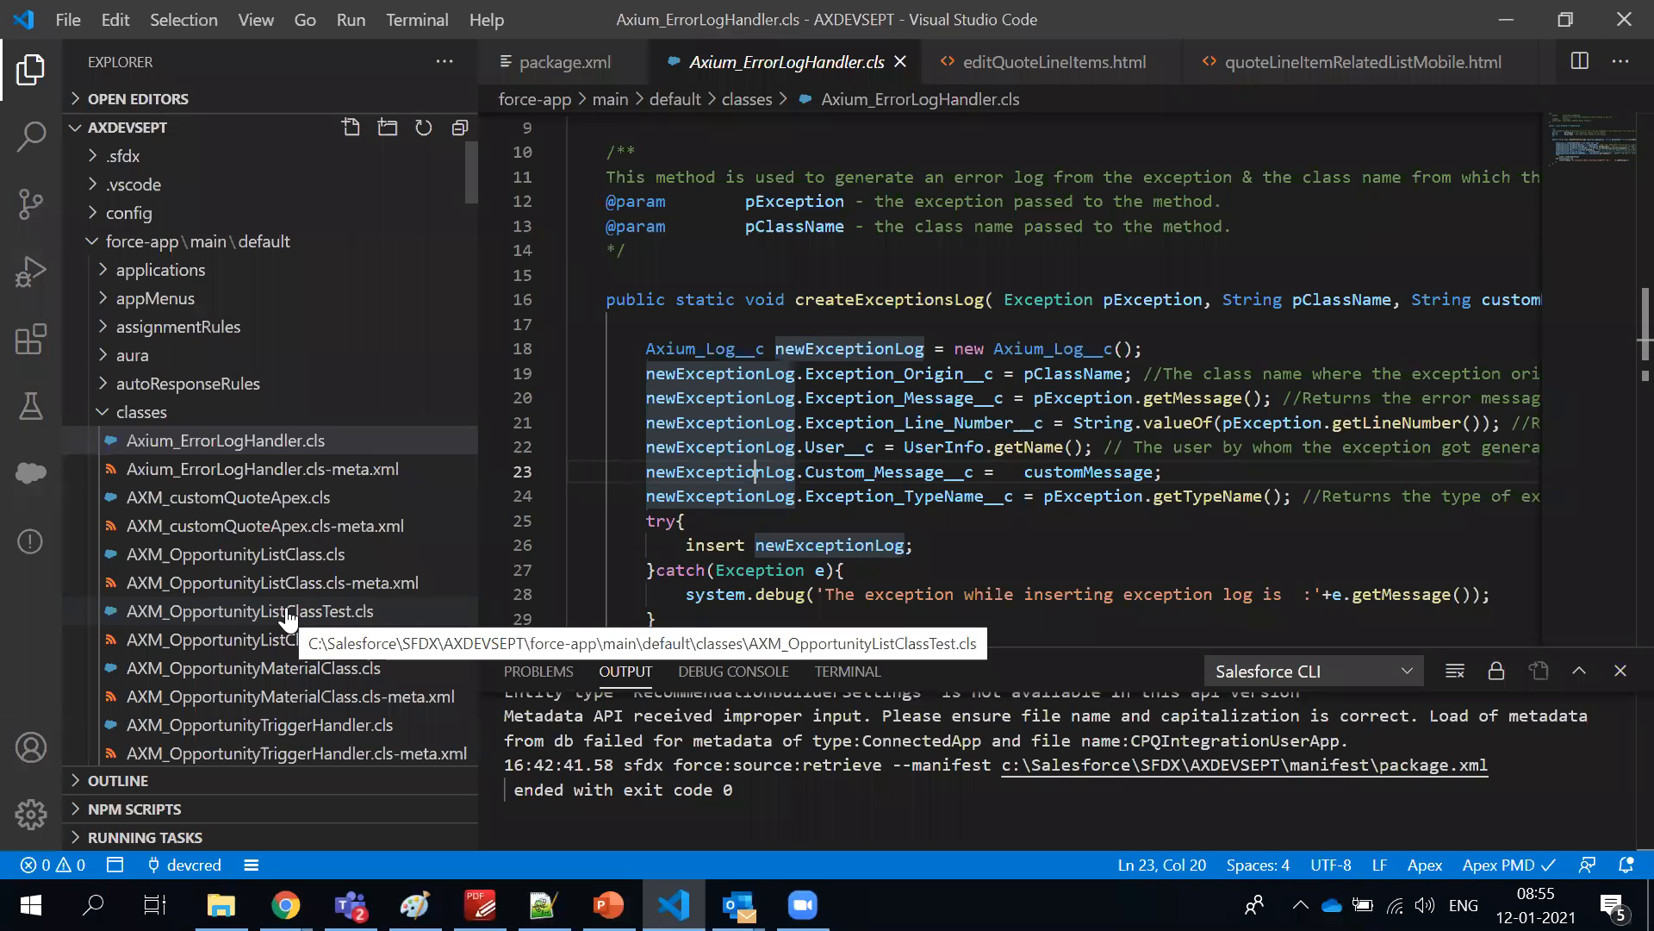
{"action": "scroll", "coordinate": [287, 619], "scroll_direction": "down", "scroll_amount": 2}
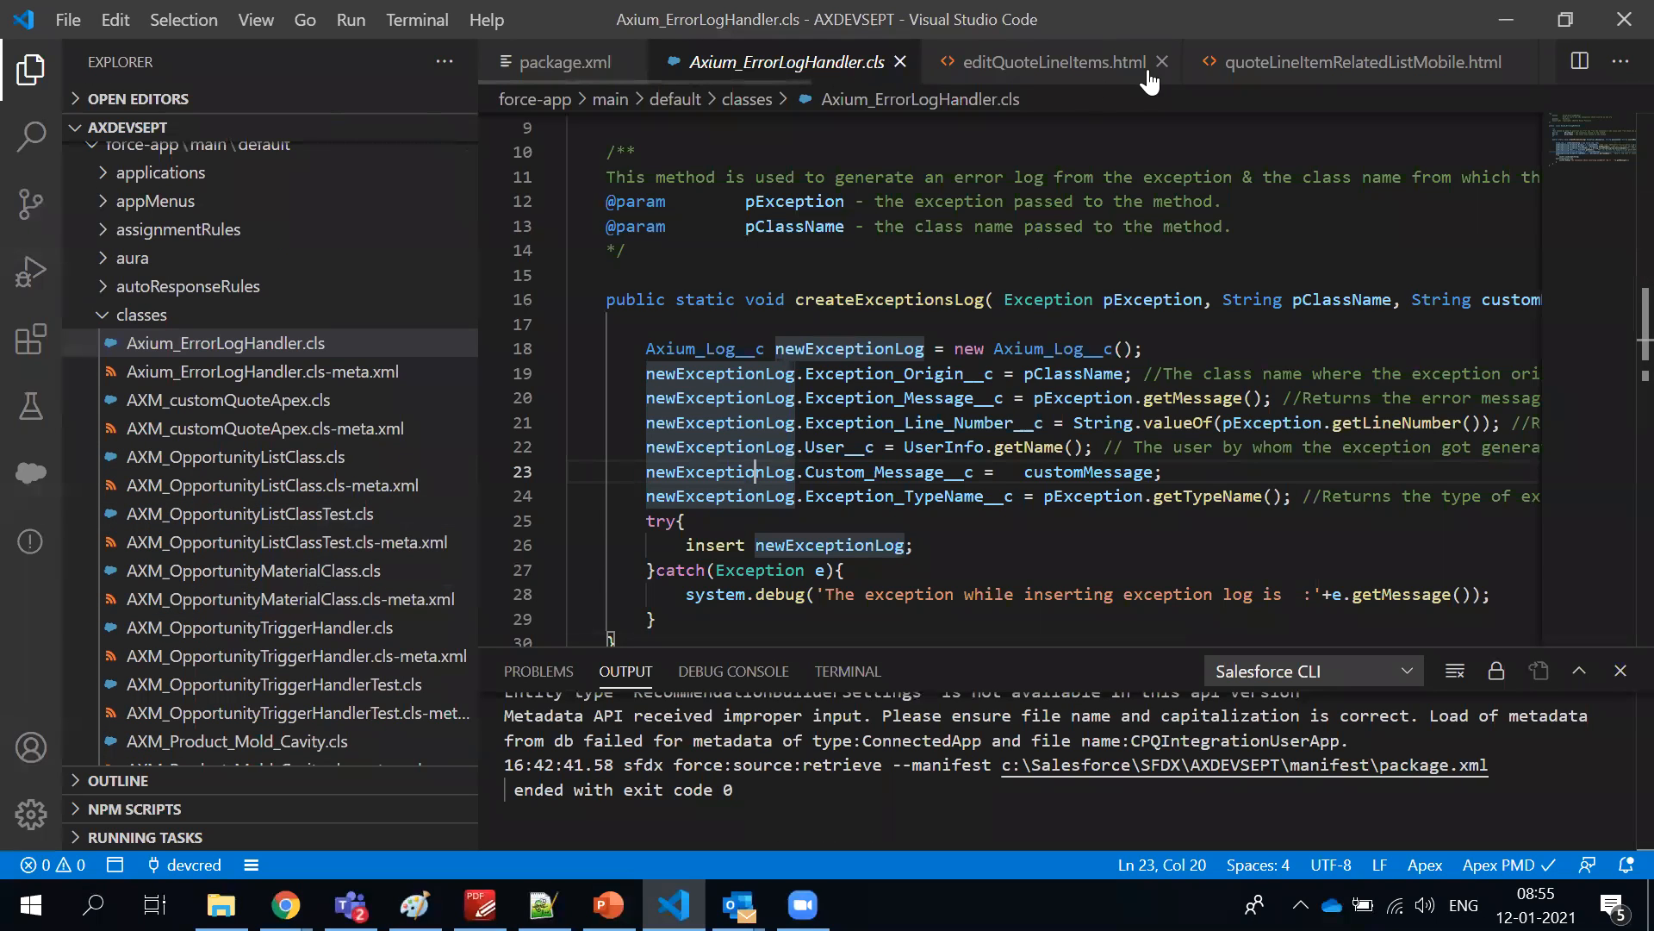
{"action": "scroll", "coordinate": [326, 426], "scroll_direction": "down", "scroll_amount": 4}
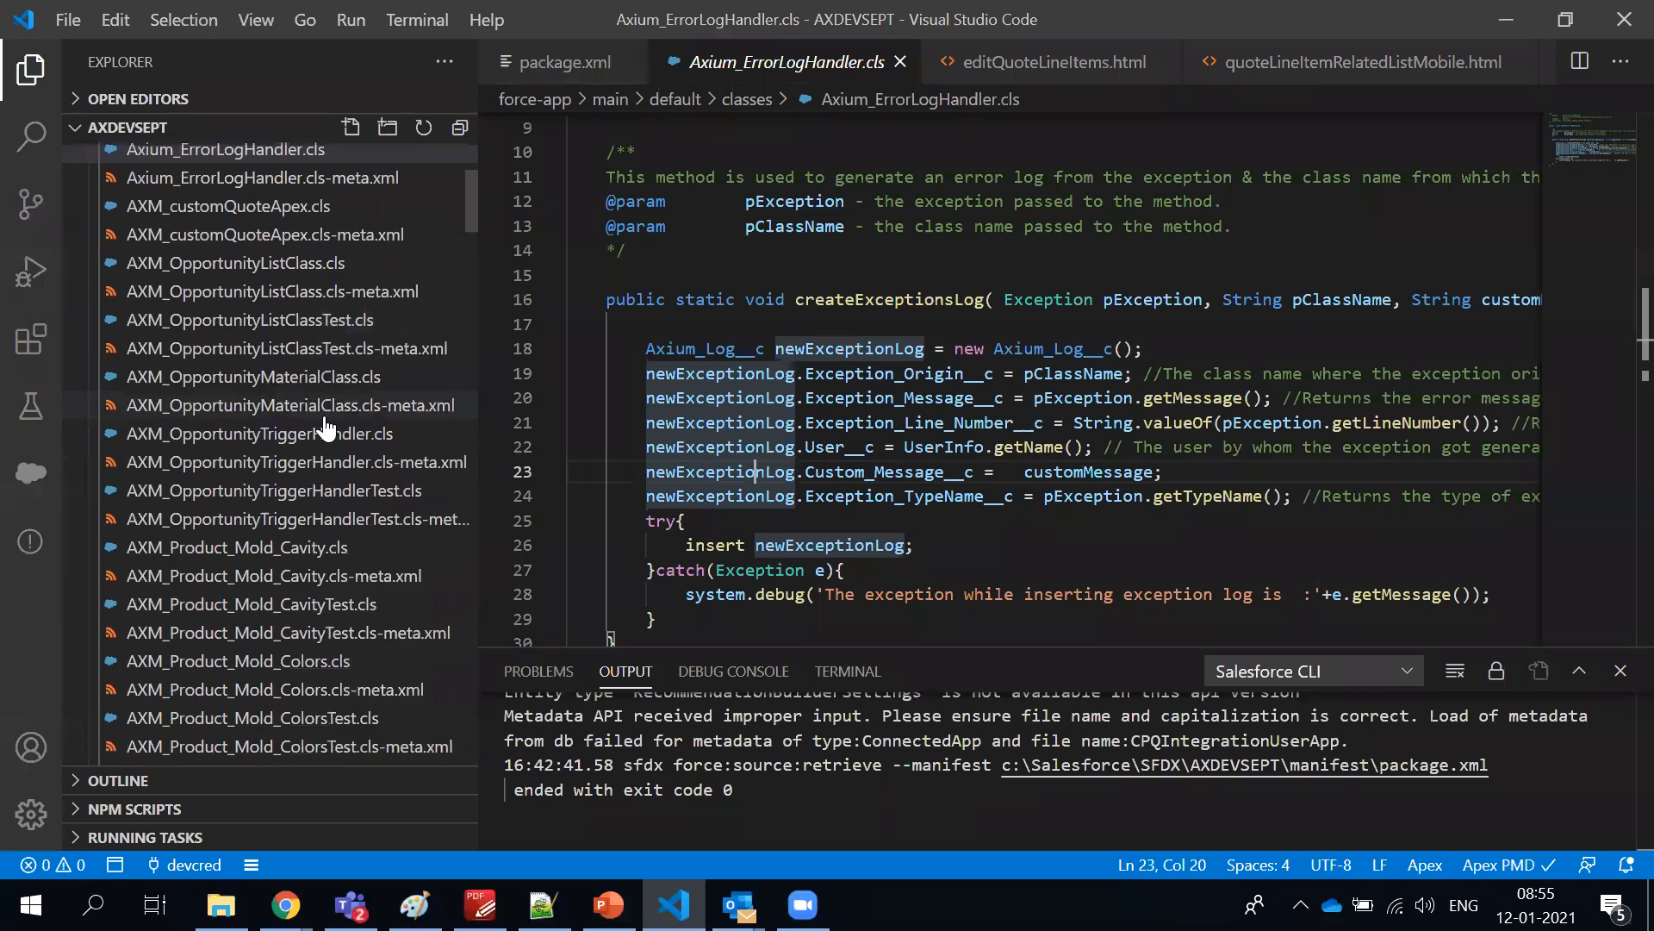
{"action": "scroll", "coordinate": [328, 427], "scroll_direction": "down", "scroll_amount": 4}
{"action": "scroll", "coordinate": [327, 428], "scroll_direction": "down", "scroll_amount": 4}
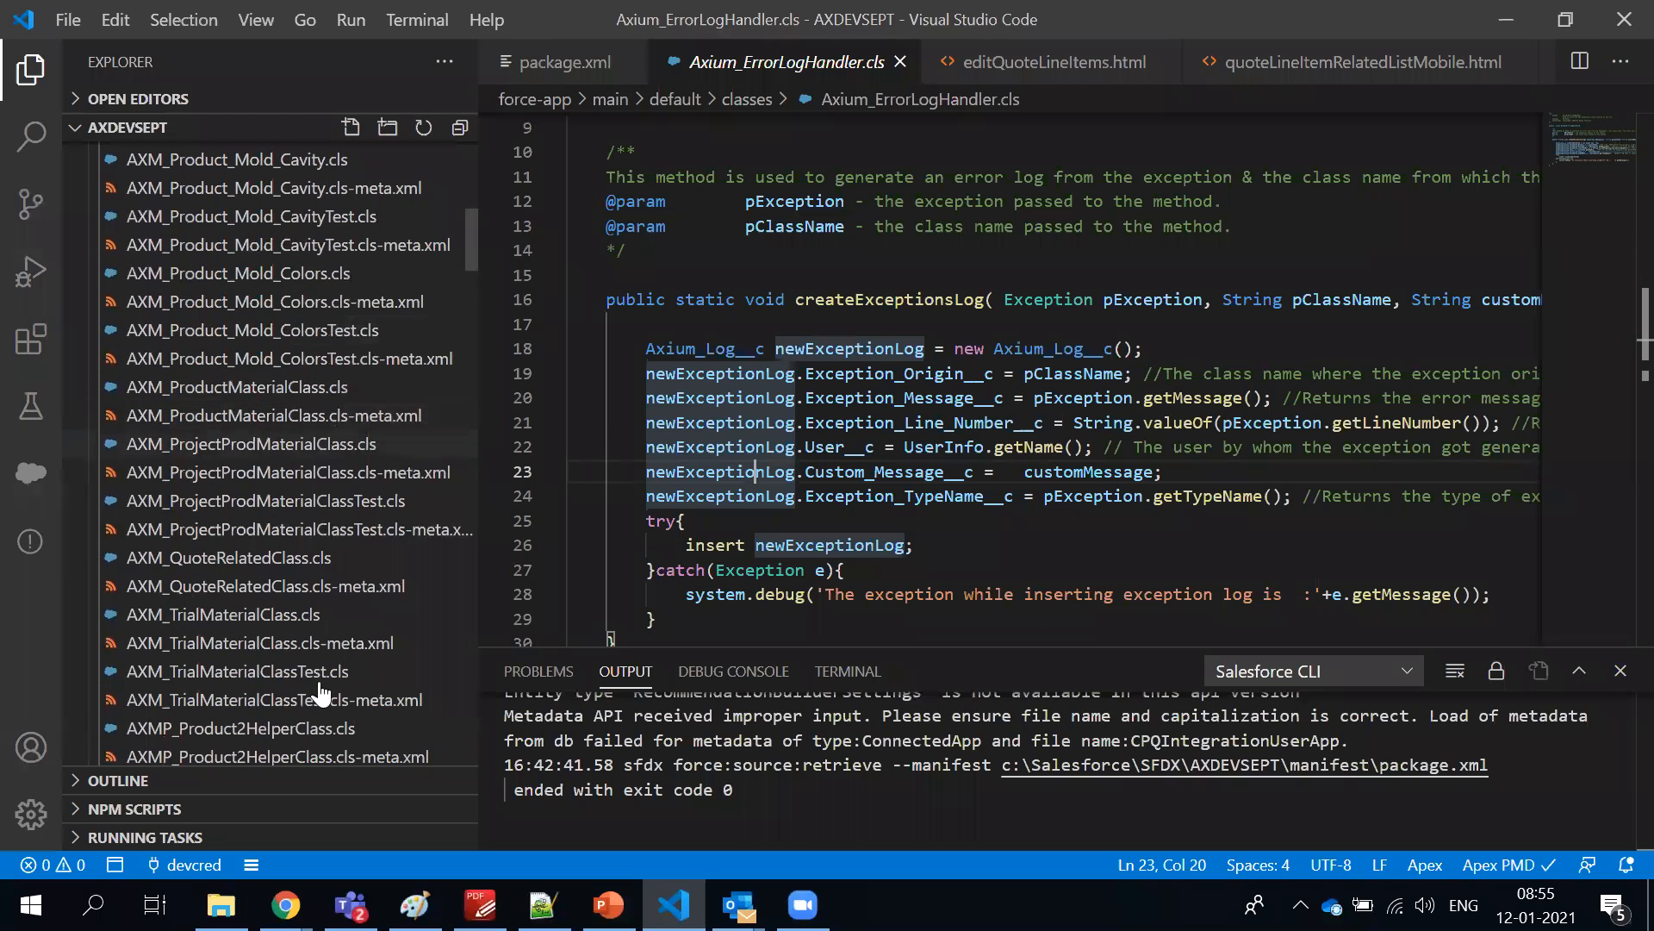
{"action": "left_click", "coordinate": [222, 683]}
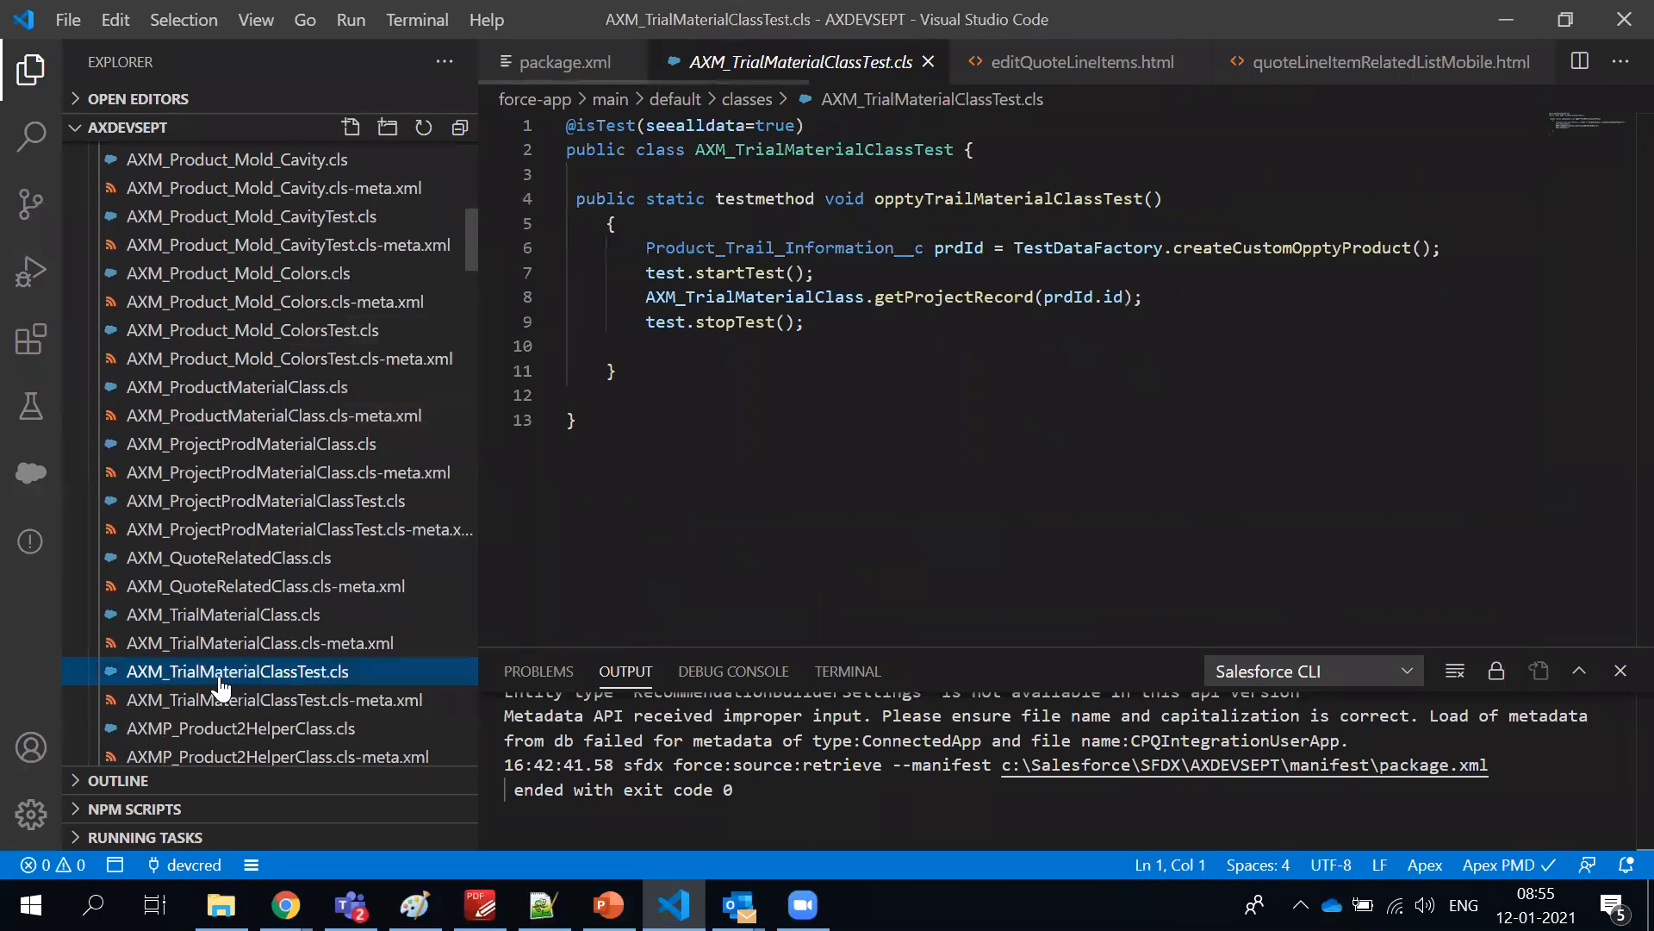
{"action": "left_click", "coordinate": [231, 614]}
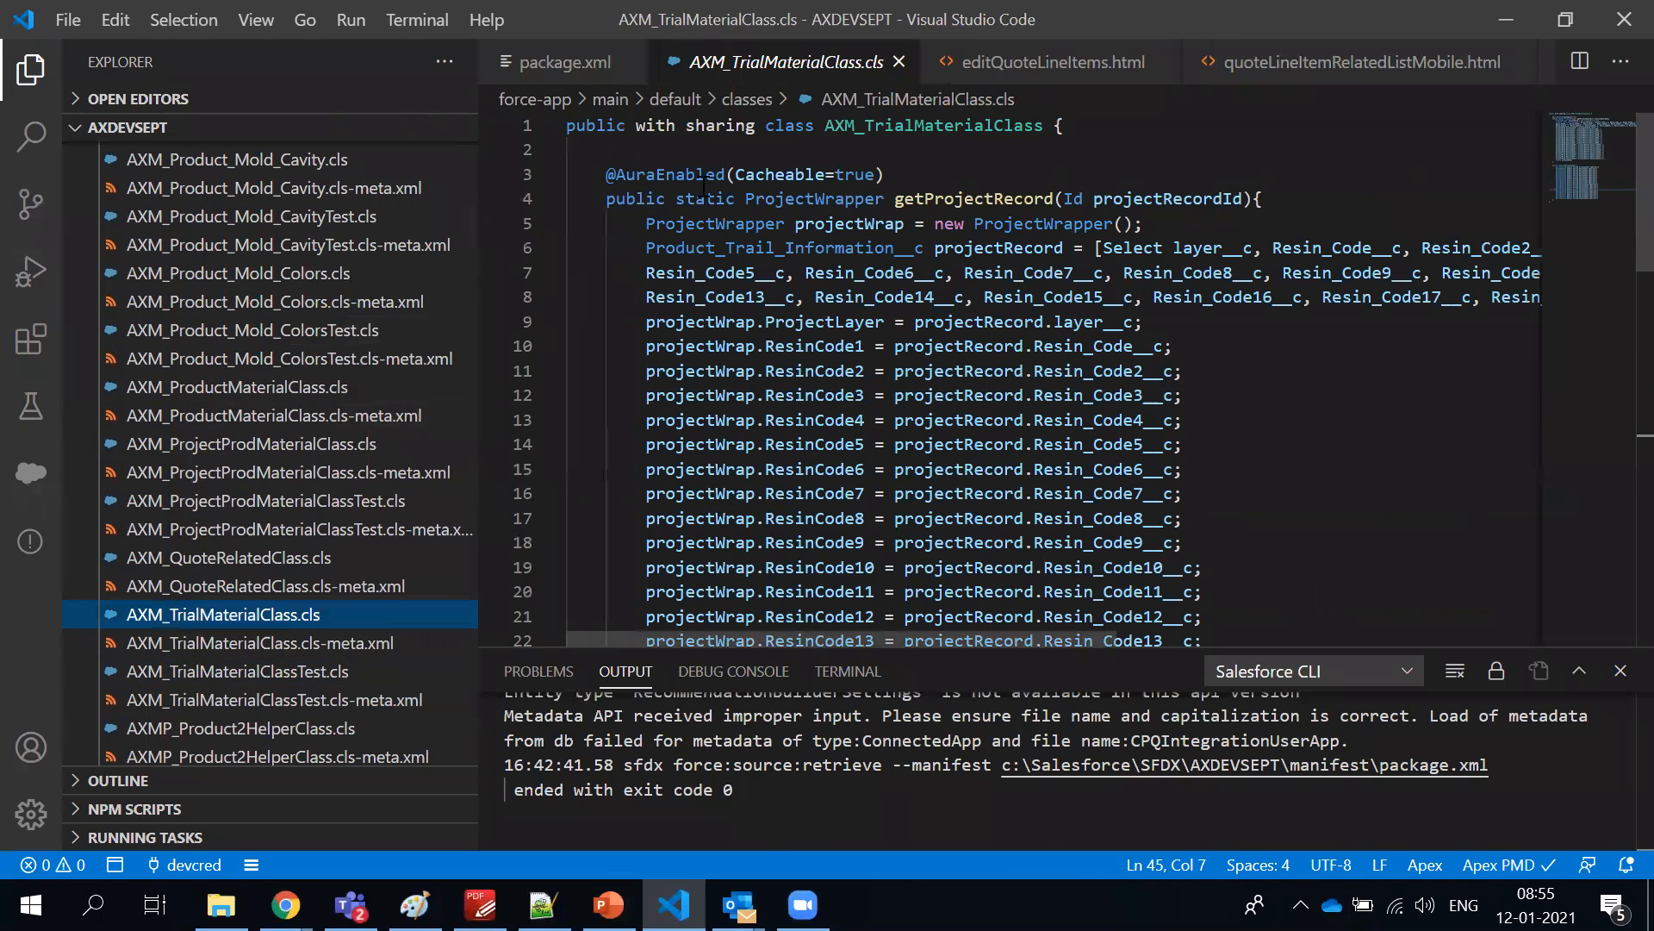
{"action": "left_click", "coordinate": [654, 166]}
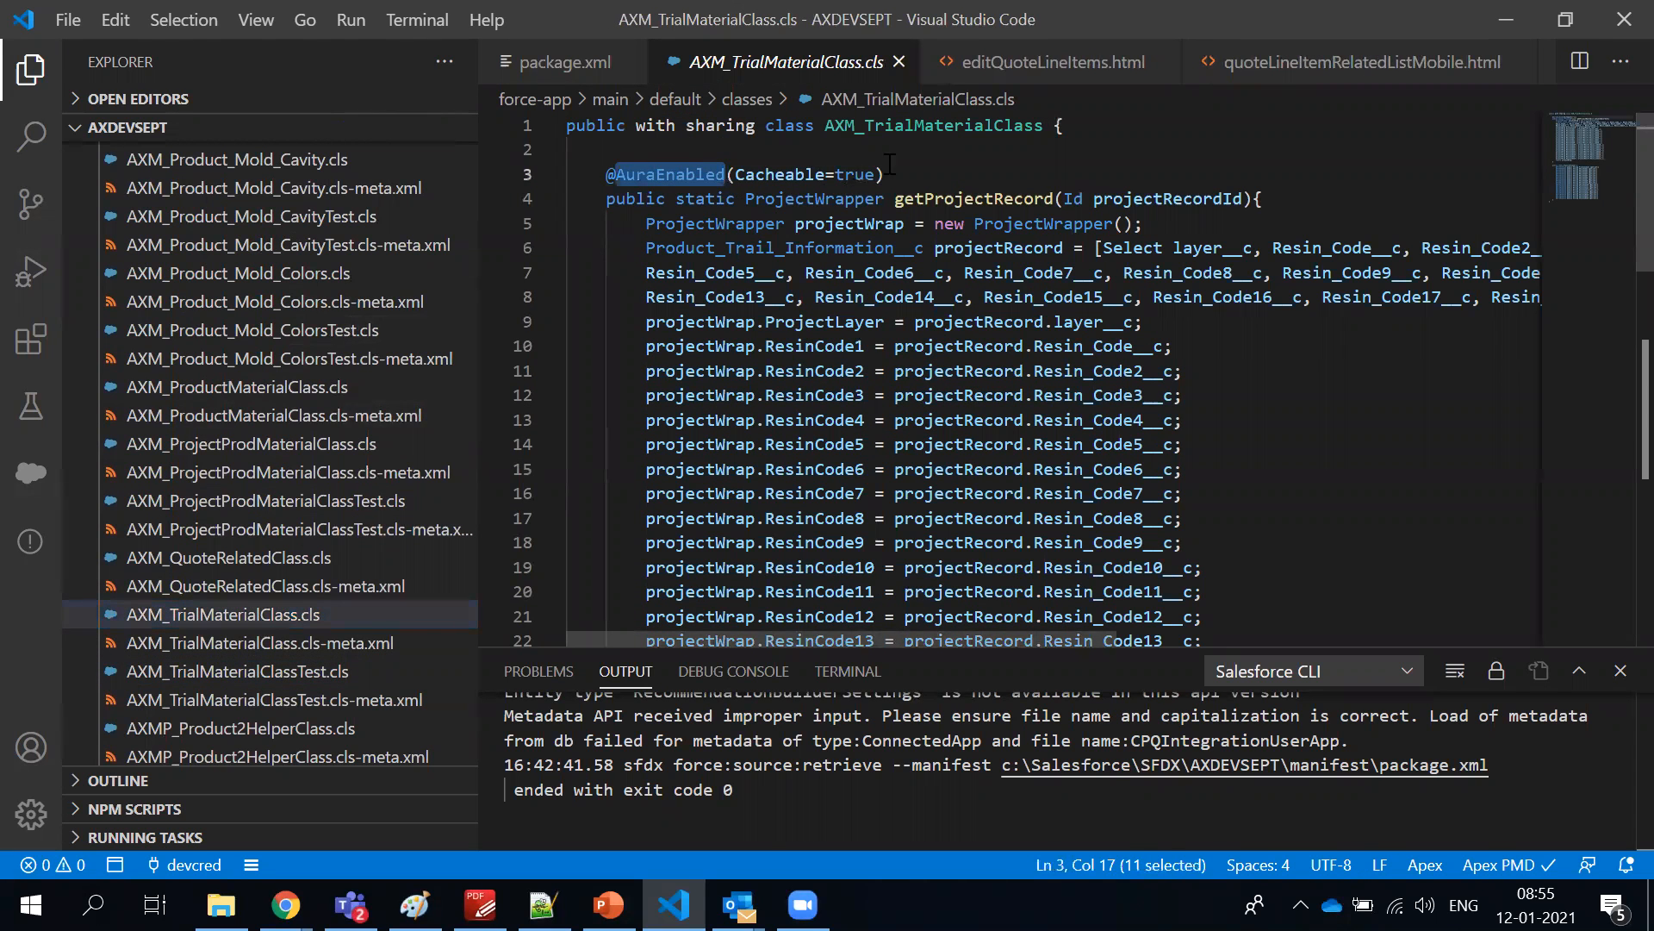
{"action": "left_click_drag", "start_coordinate": [890, 171], "coordinate": [576, 175]}
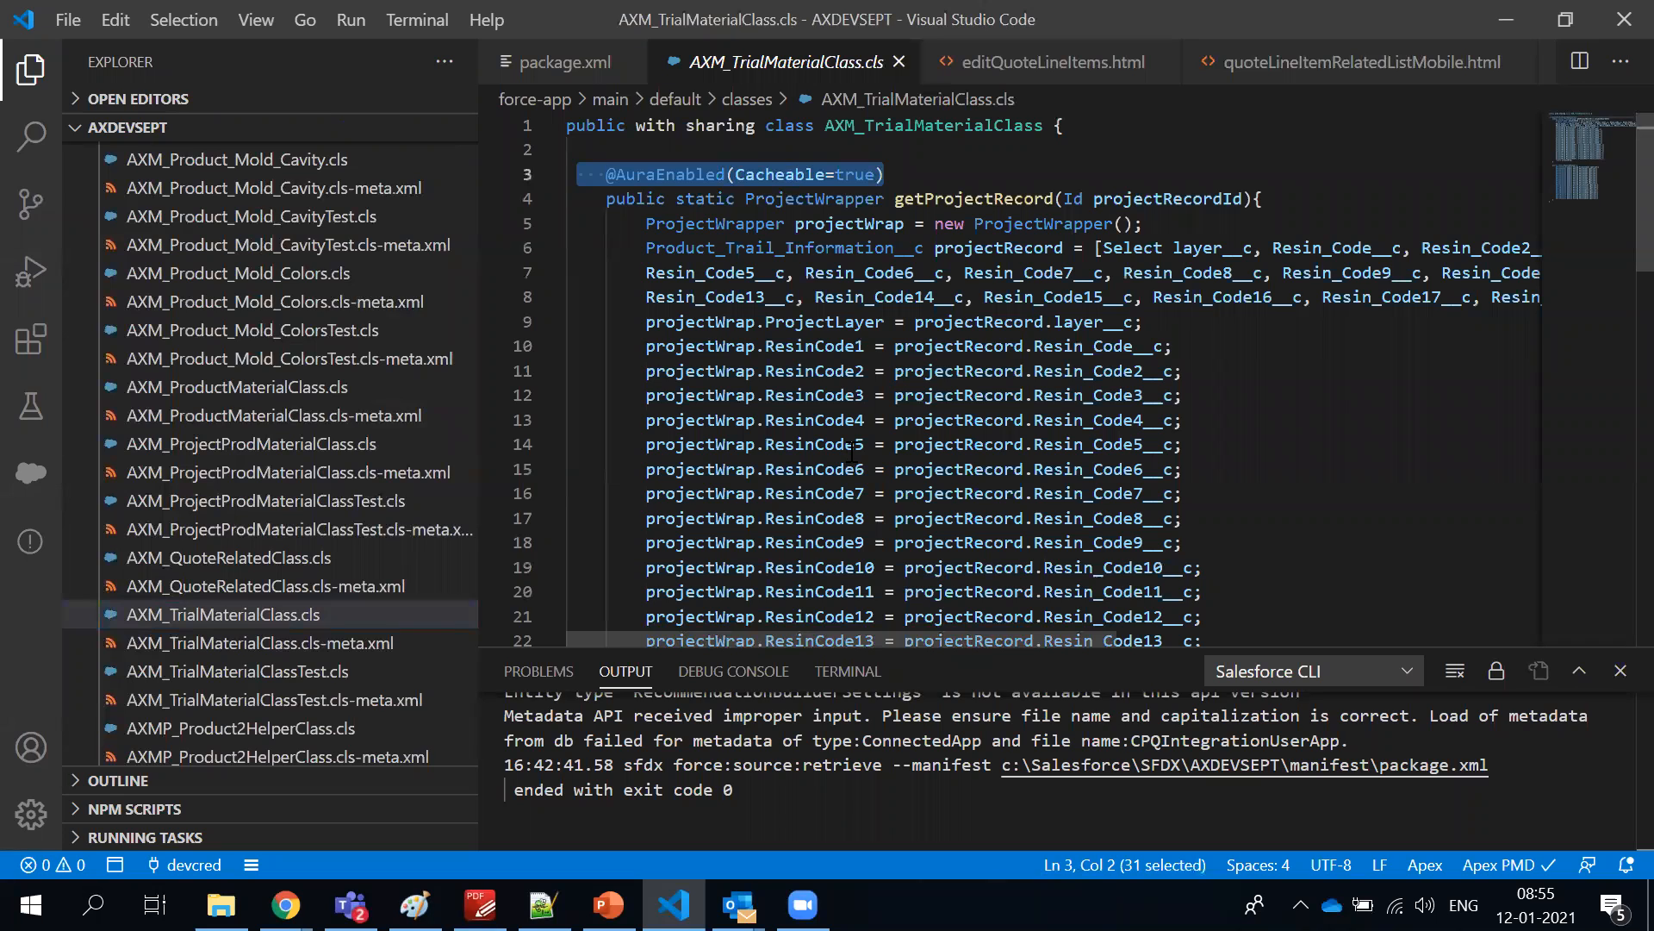
{"action": "scroll", "coordinate": [827, 400], "scroll_direction": "down", "scroll_amount": 12}
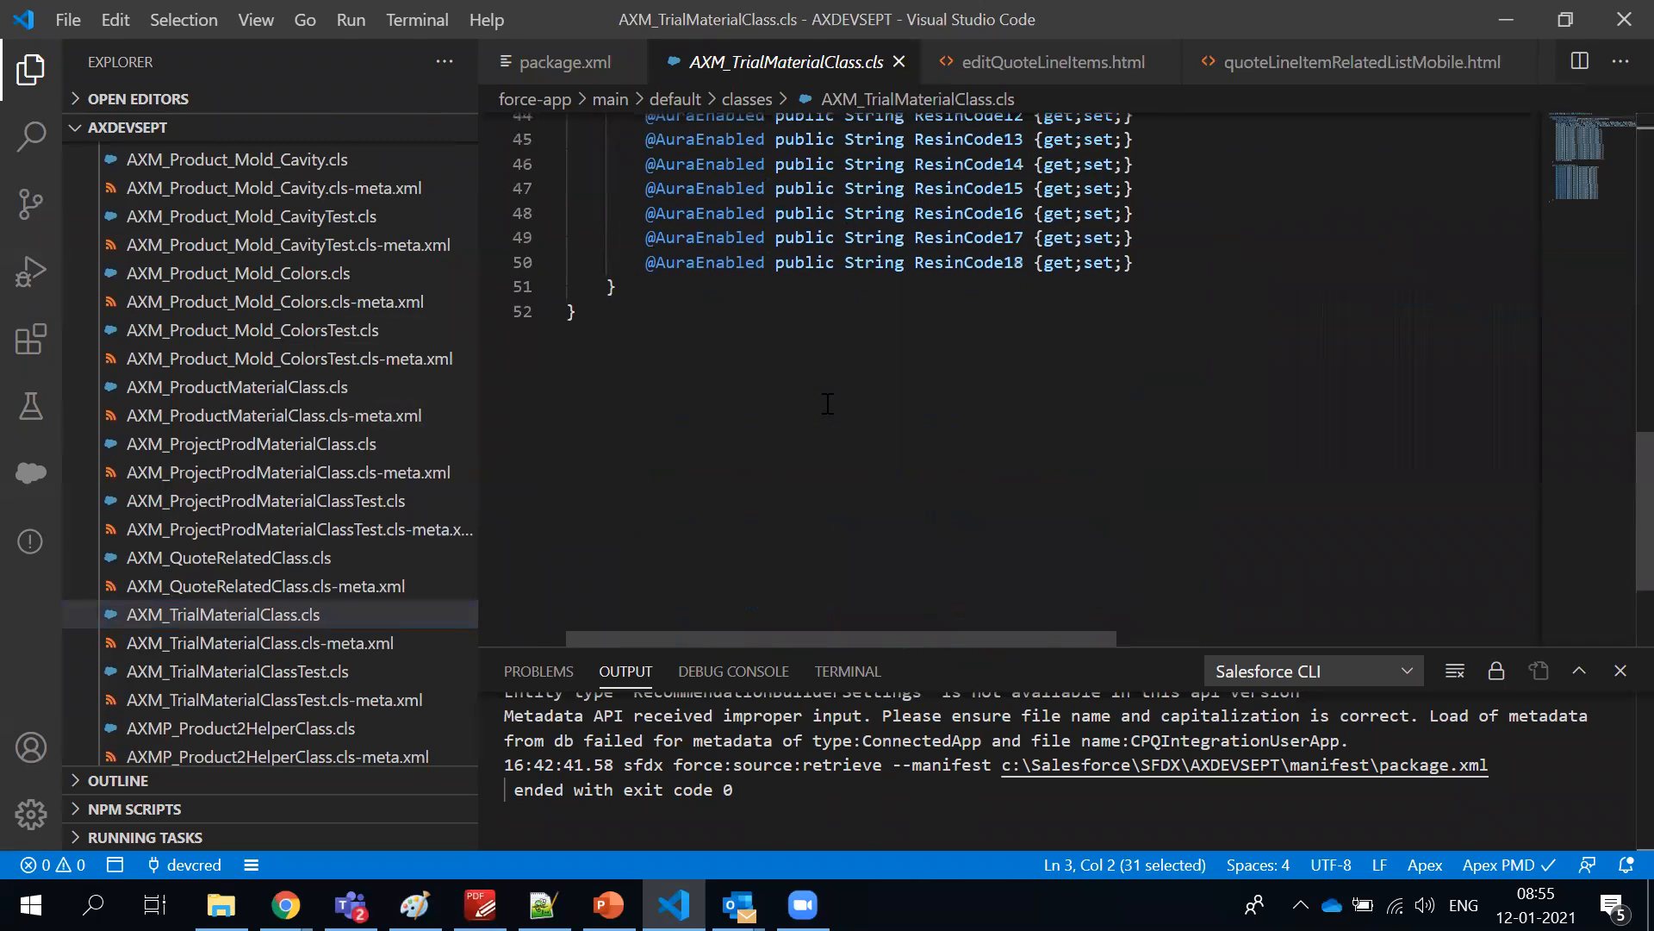
{"action": "scroll", "coordinate": [827, 403], "scroll_direction": "up", "scroll_amount": 12}
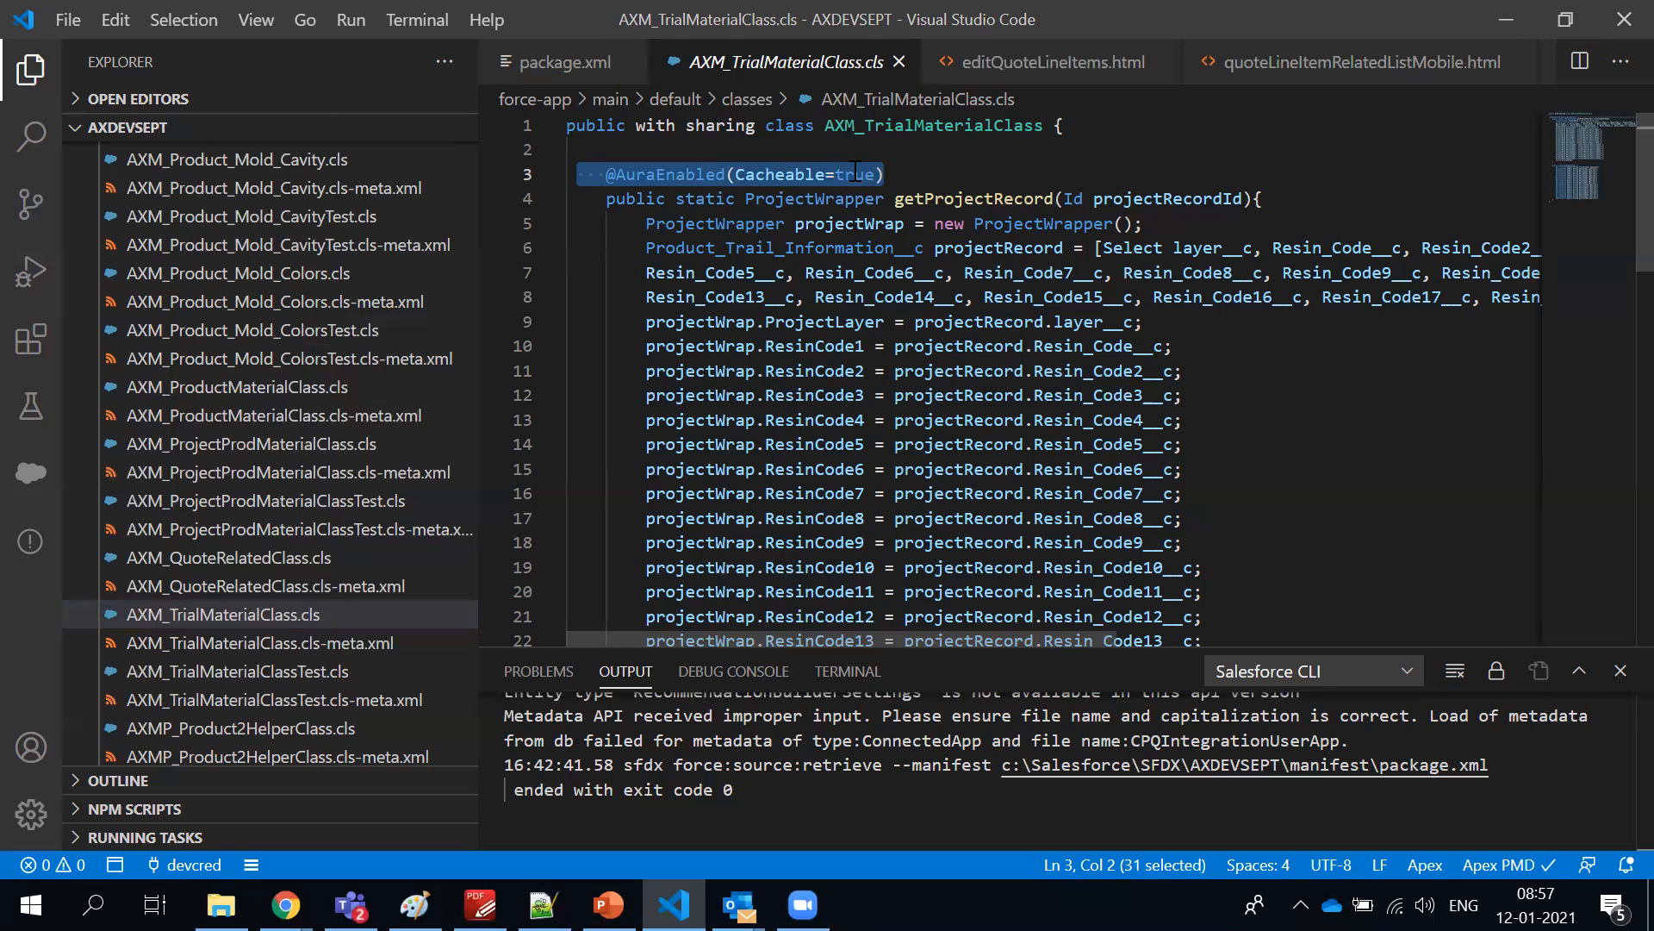
Switch to Salesforce in Chrome, find the Accounts item through an app search for account and open it in a new browser tab
{"action": "key", "text": "alt+Tab"}
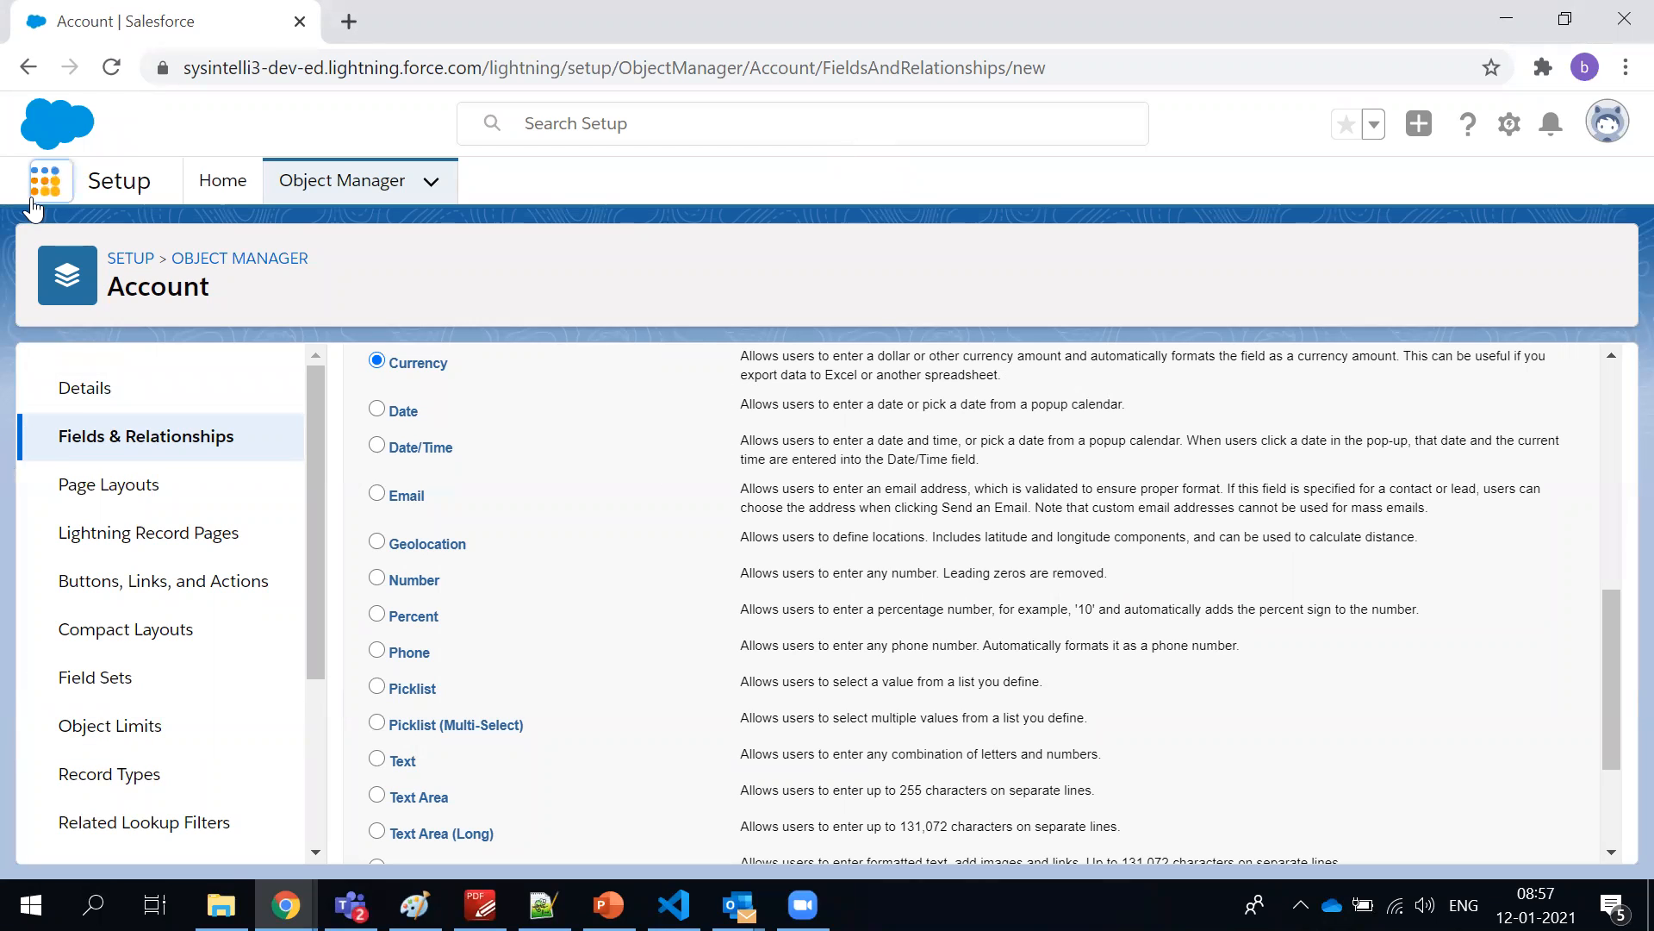
{"action": "left_click", "coordinate": [34, 200]}
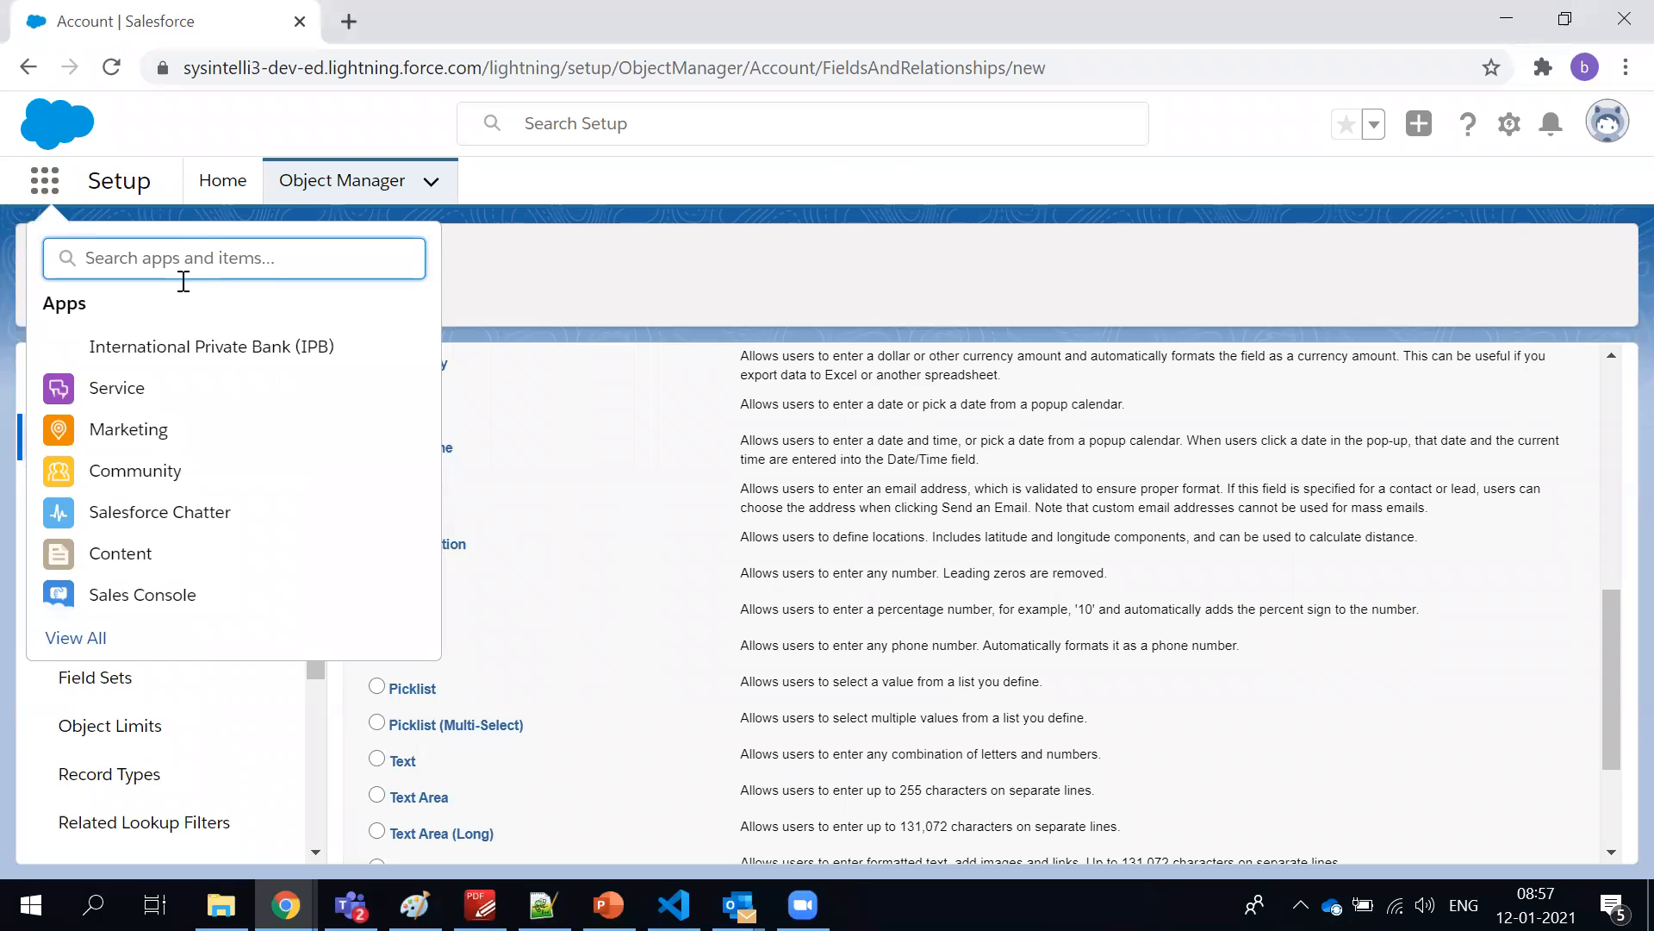
{"action": "type", "text": "account"}
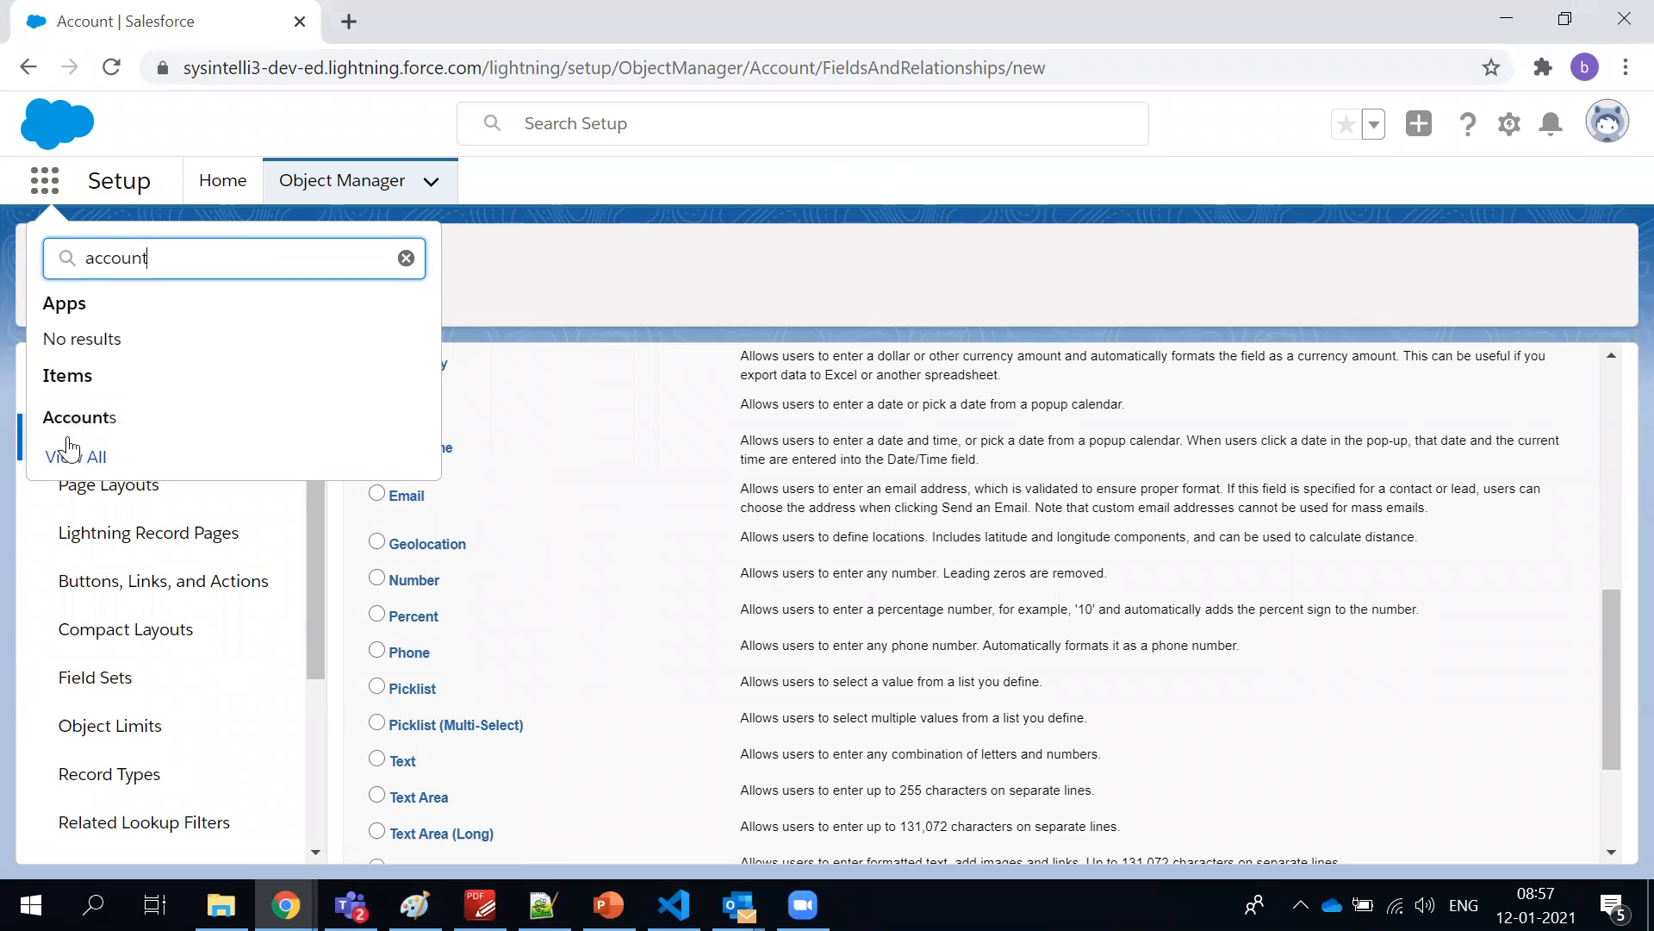
{"action": "left_click", "coordinate": [76, 425]}
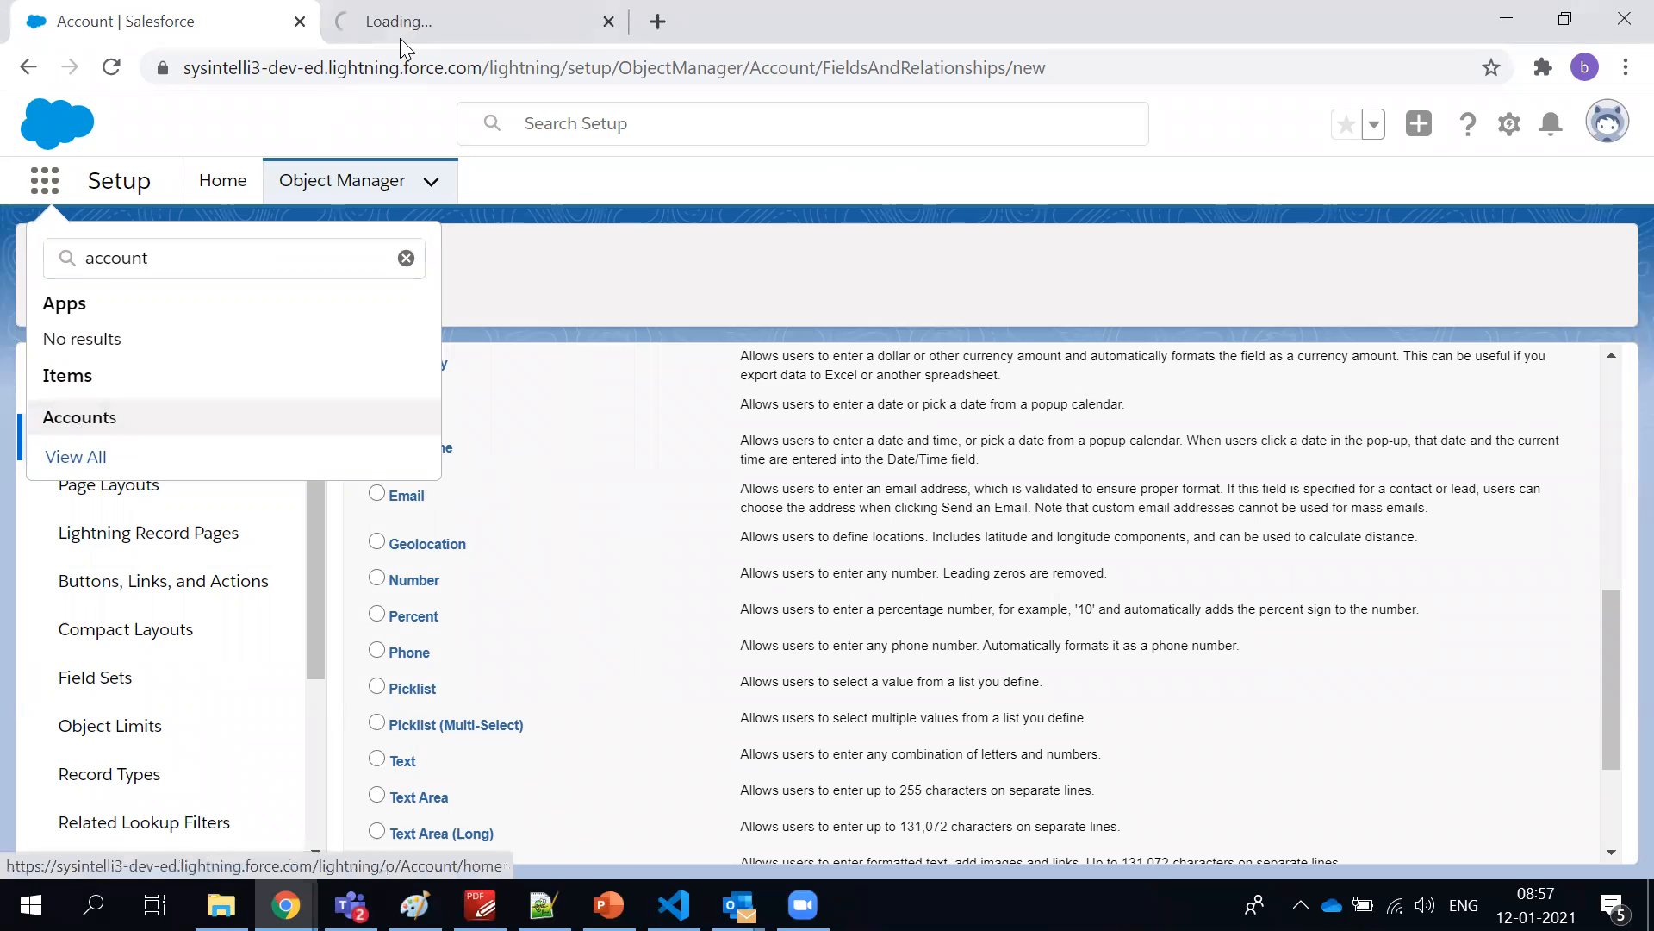
{"action": "left_click", "coordinate": [402, 30]}
{"action": "left_click", "coordinate": [236, 31]}
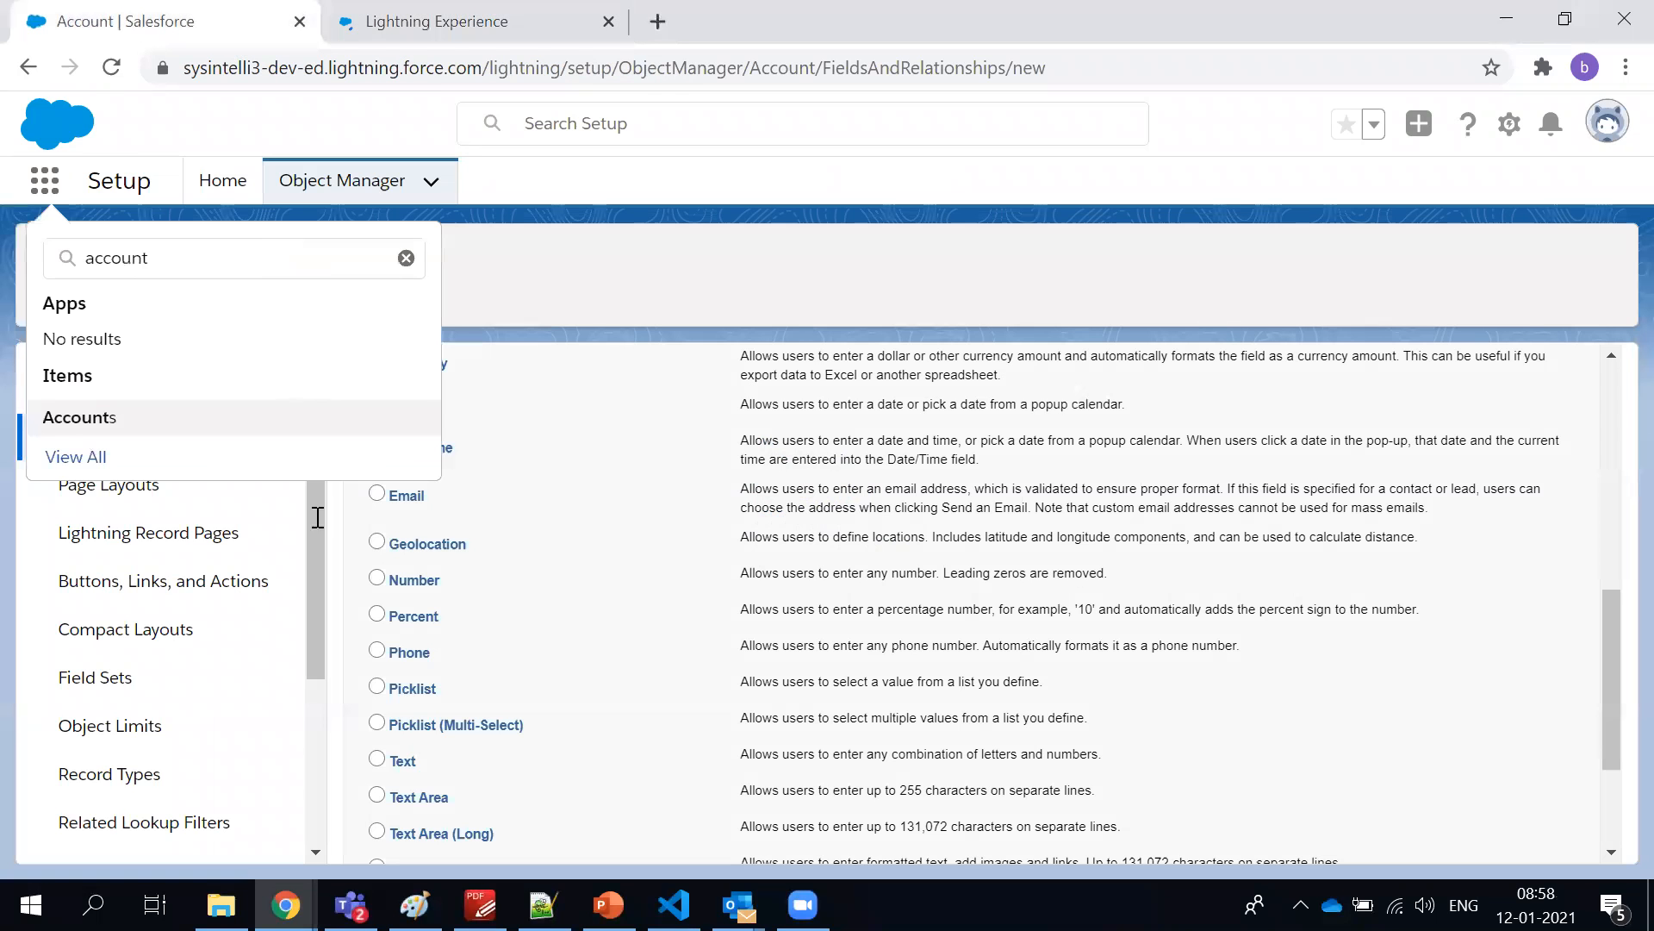
{"action": "left_click", "coordinate": [791, 307]}
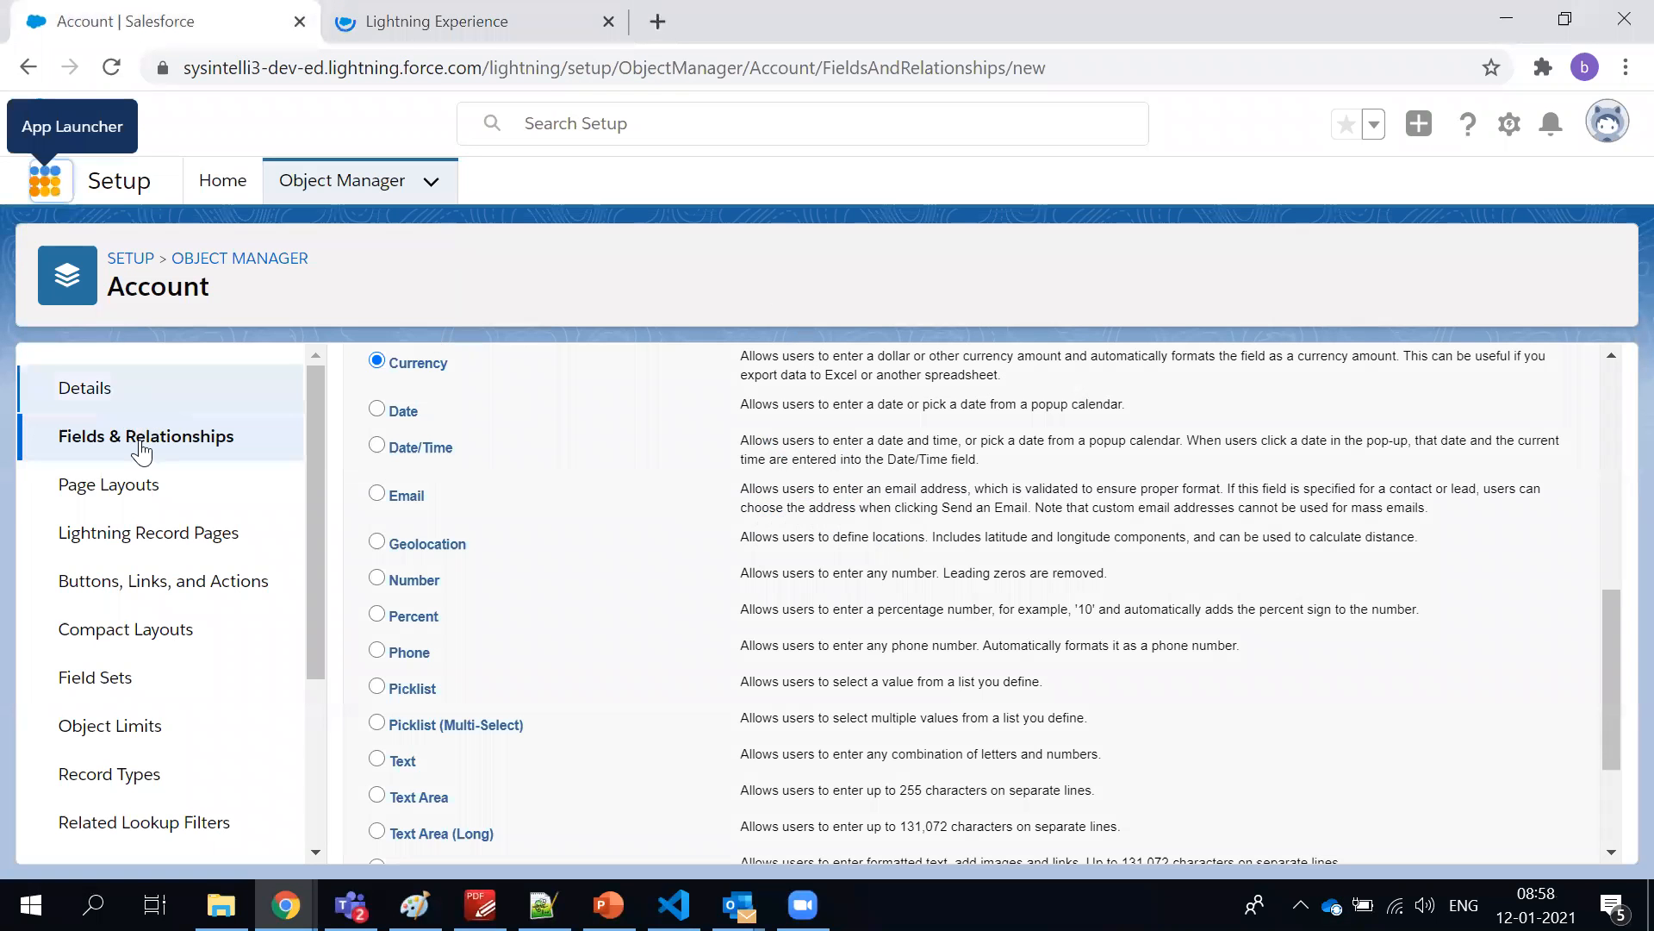
Highlight the Account object name in Setup, return to its Fields & Relationships list and look through the fields
{"action": "double_click", "coordinate": [184, 285]}
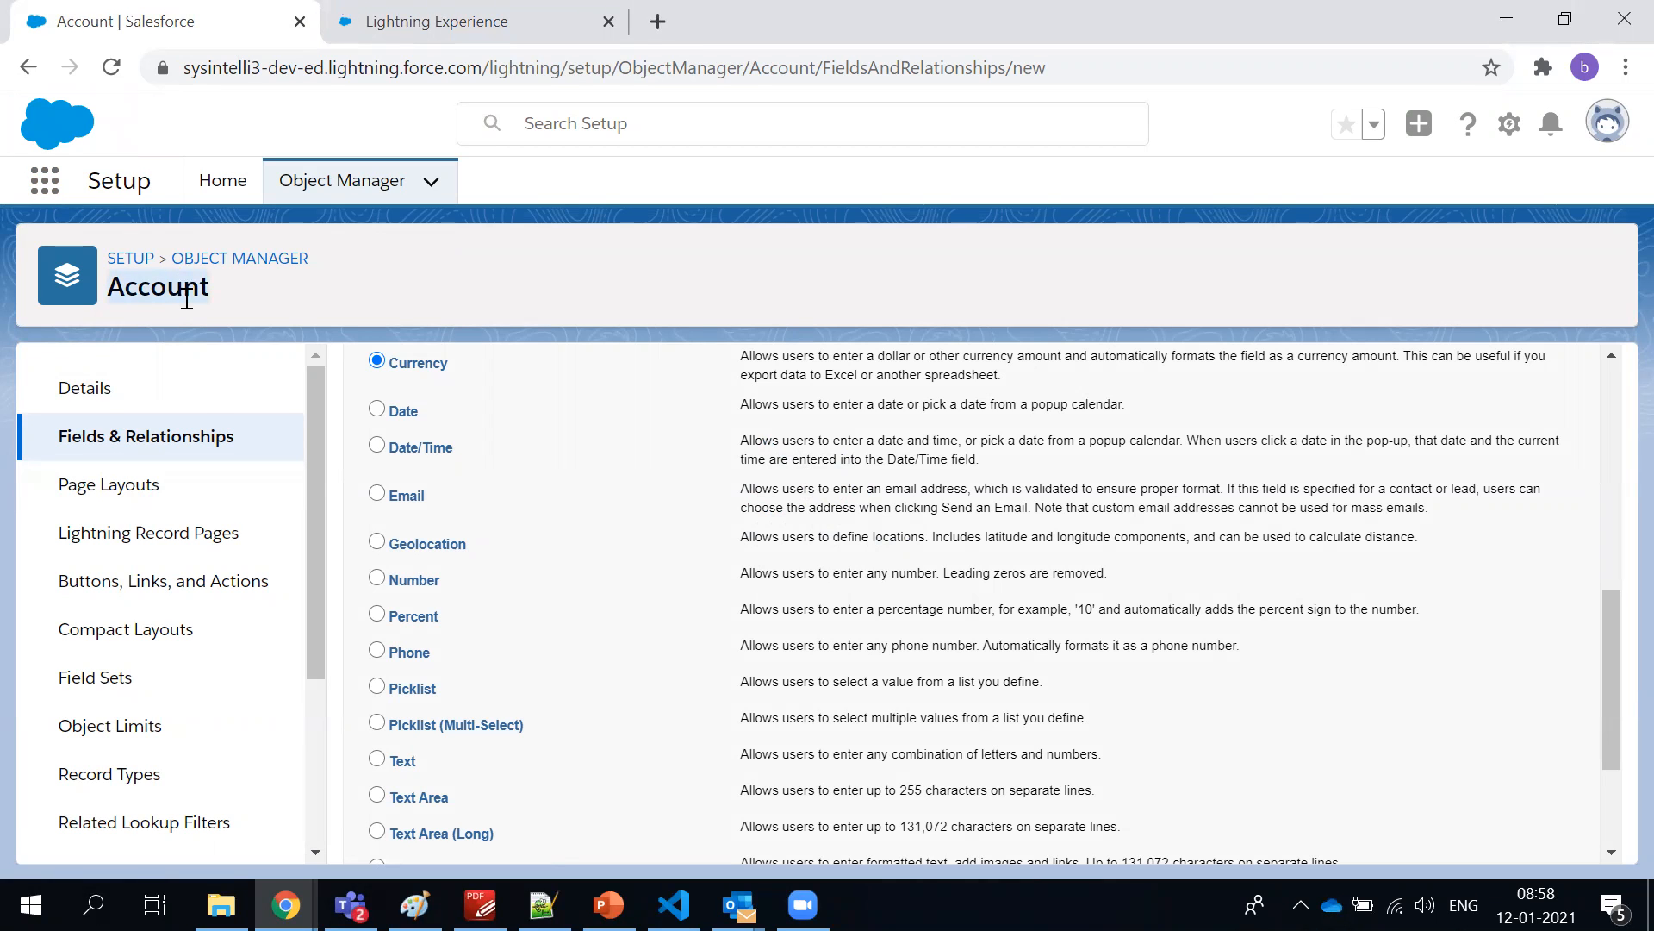
{"action": "scroll", "coordinate": [751, 568], "scroll_direction": "up", "scroll_amount": 4}
{"action": "scroll", "coordinate": [753, 567], "scroll_direction": "down", "scroll_amount": 1}
{"action": "scroll", "coordinate": [749, 563], "scroll_direction": "down", "scroll_amount": 5}
{"action": "scroll", "coordinate": [735, 547], "scroll_direction": "up", "scroll_amount": 10}
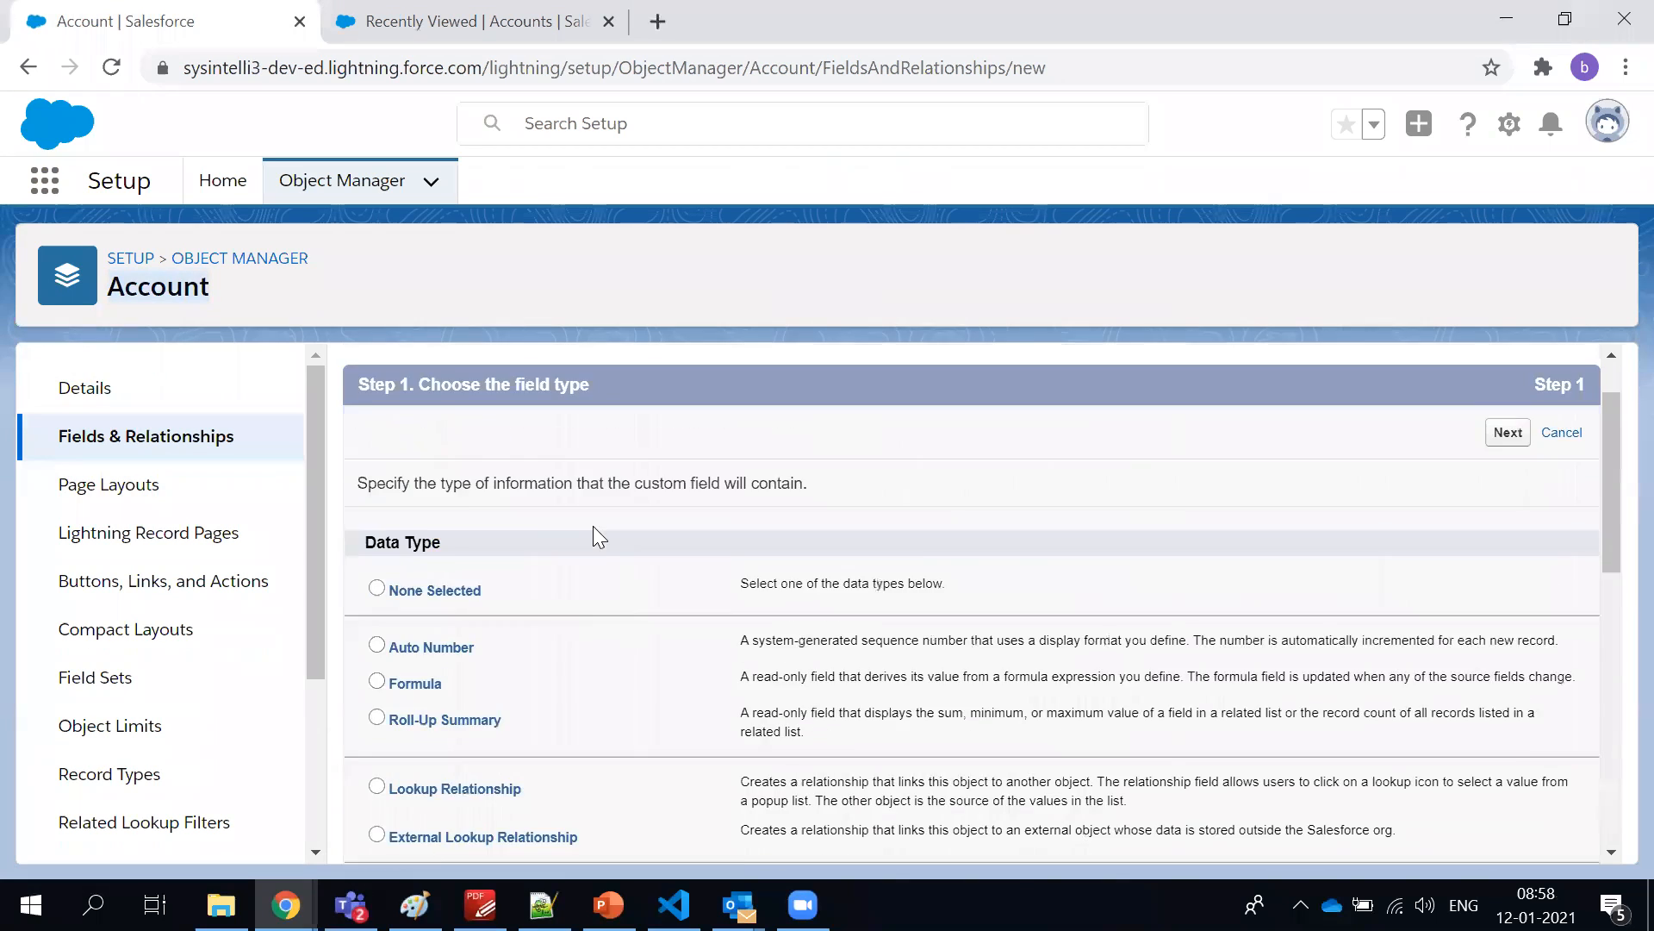
{"action": "left_click", "coordinate": [191, 456]}
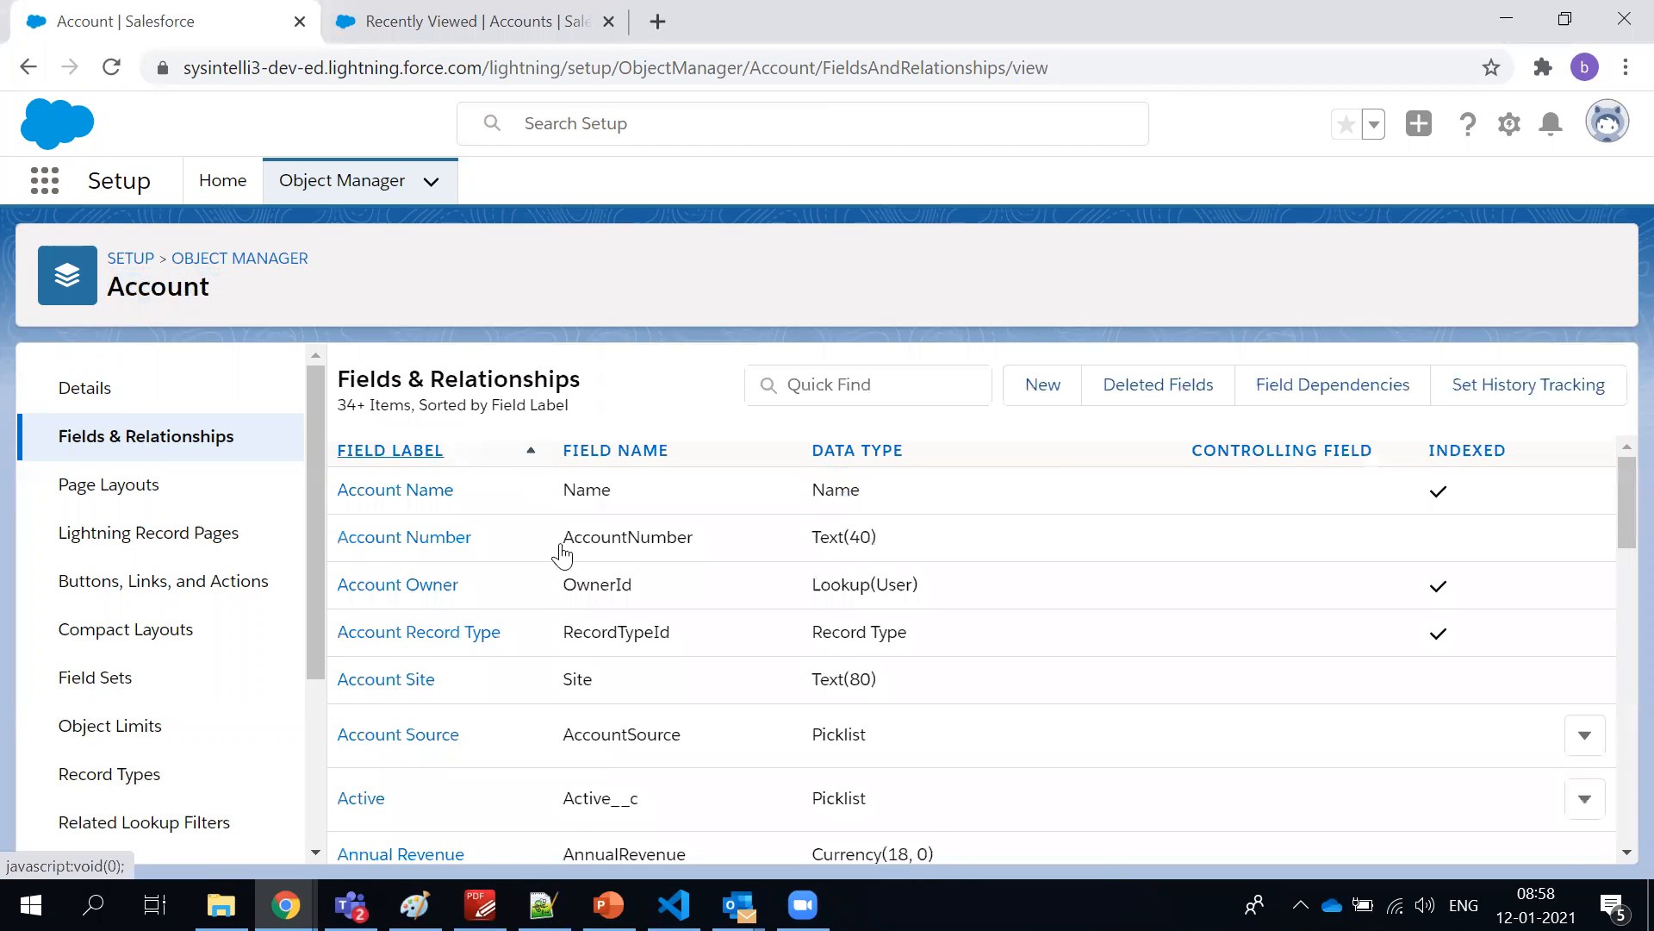
{"action": "scroll", "coordinate": [569, 595], "scroll_direction": "down", "scroll_amount": 10}
{"action": "scroll", "coordinate": [575, 620], "scroll_direction": "down", "scroll_amount": 6}
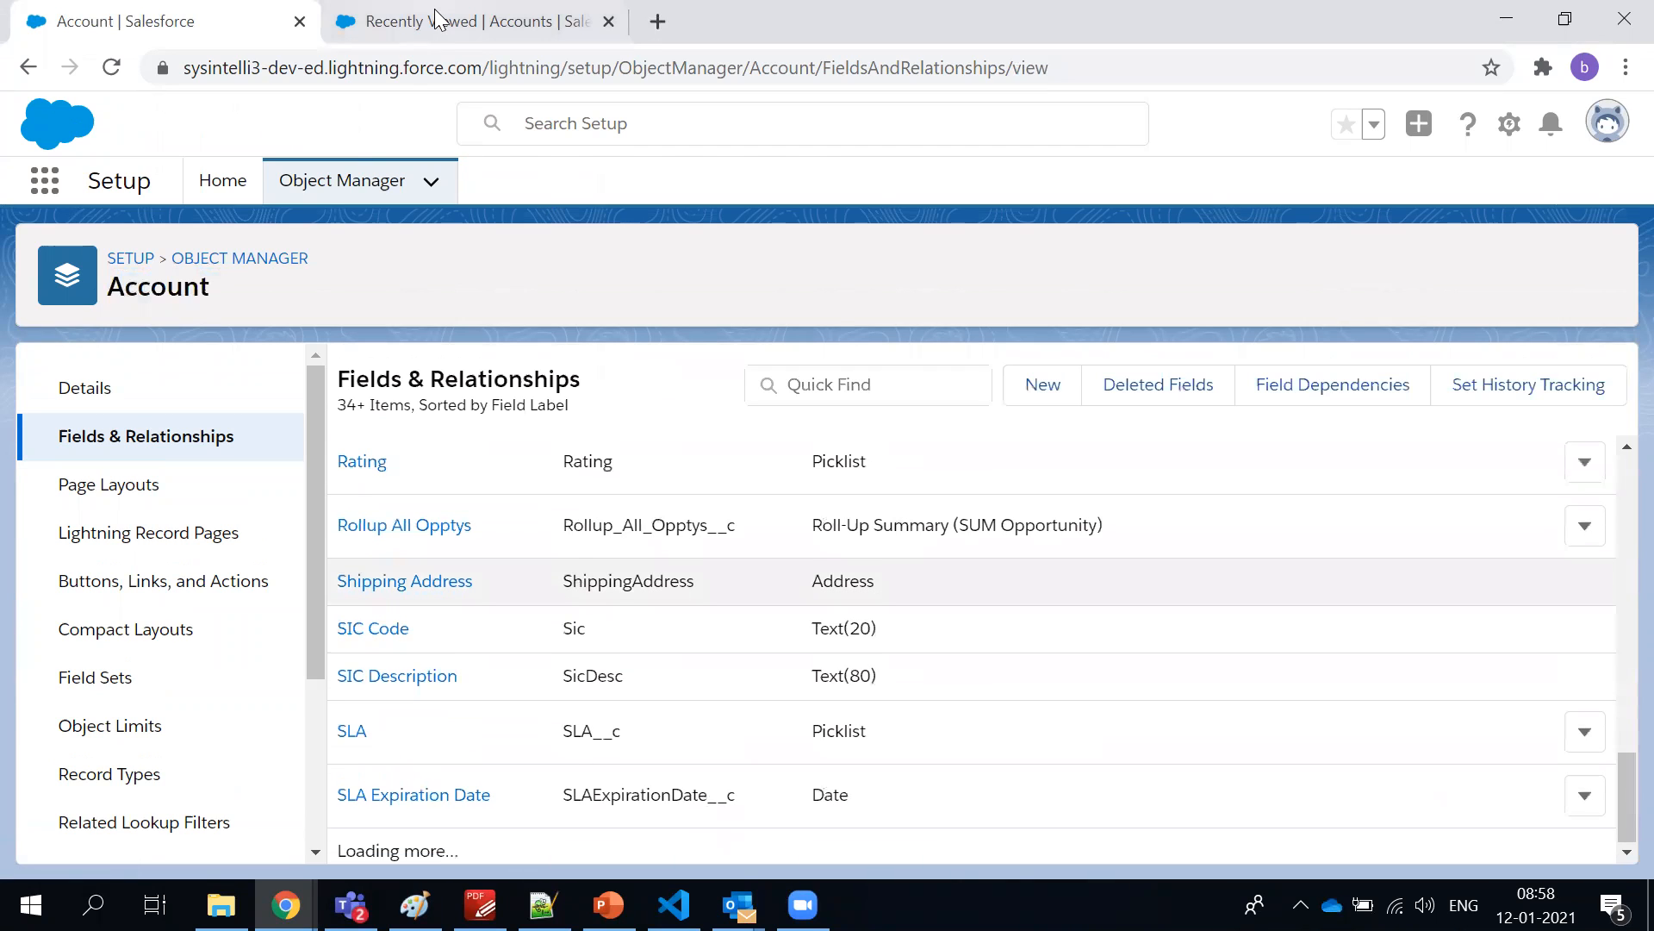
Show the recently viewed accounts and check the available list views
{"action": "left_click", "coordinate": [440, 19]}
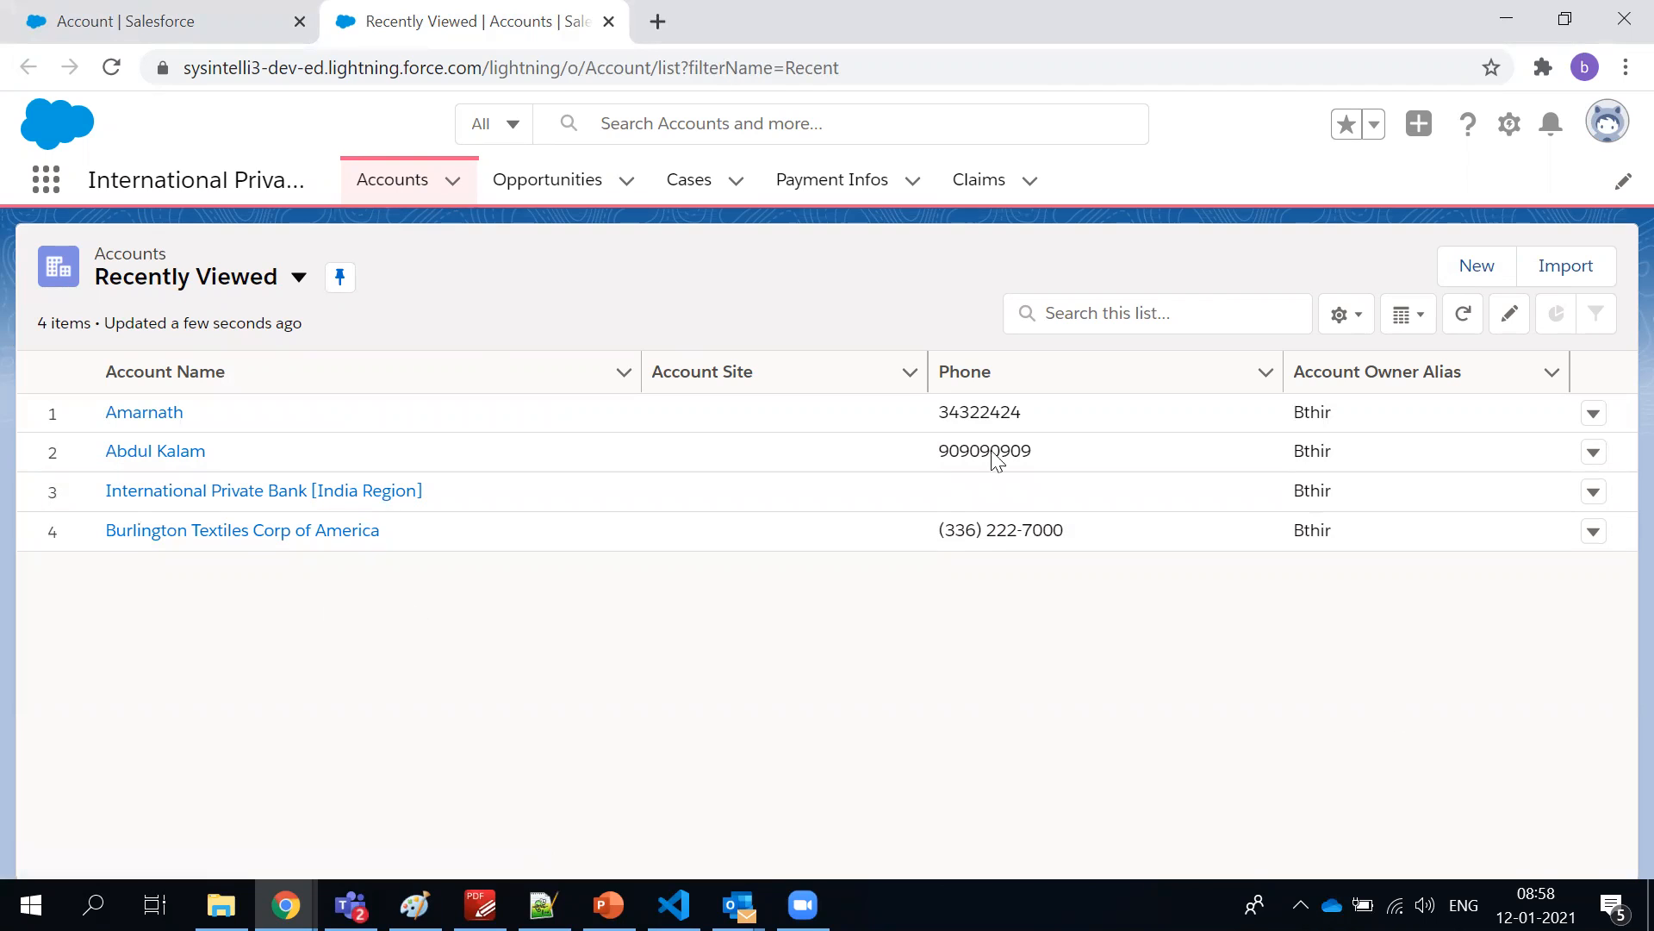
{"action": "left_click", "coordinate": [1148, 303]}
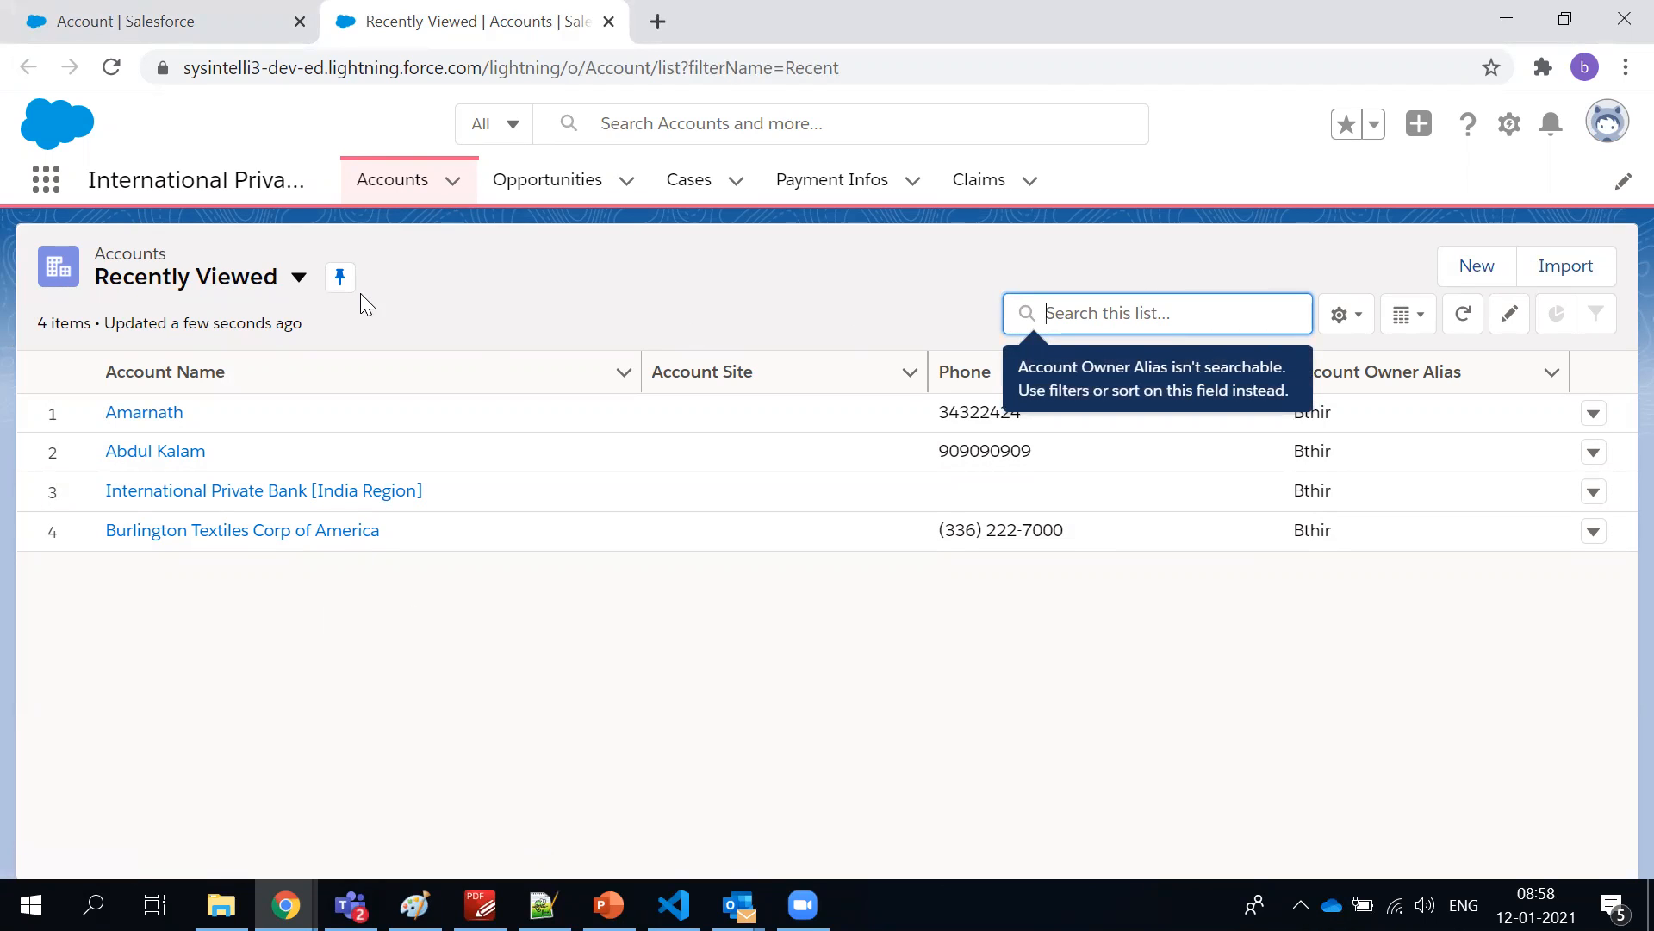
{"action": "left_click", "coordinate": [307, 281]}
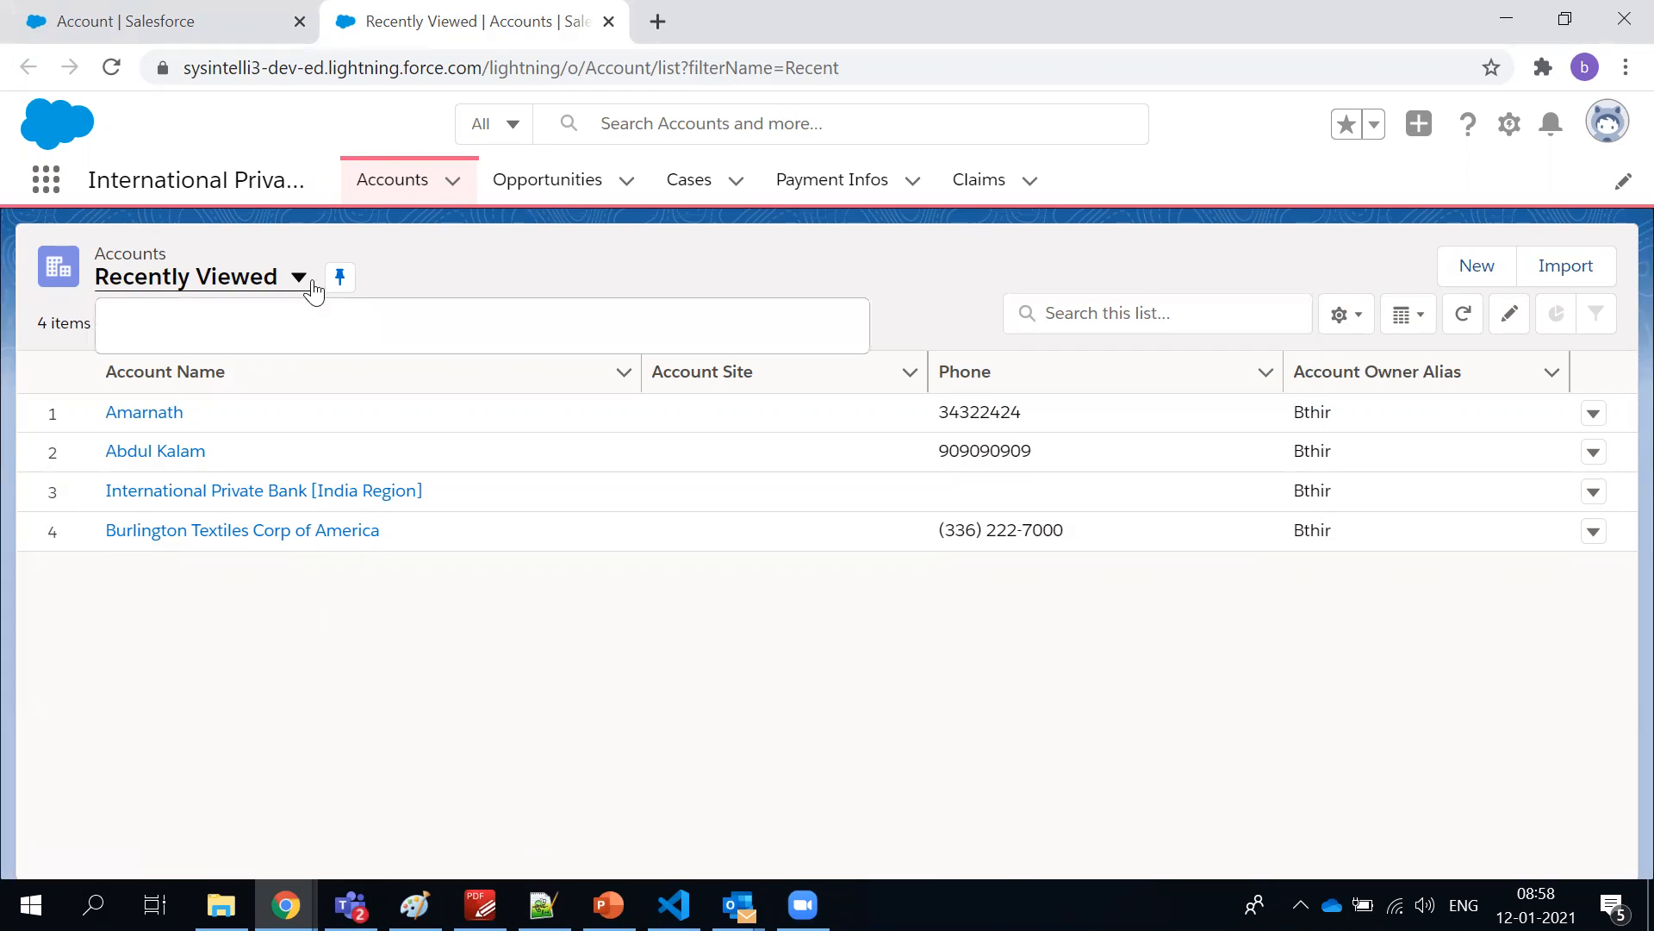
{"action": "left_click", "coordinate": [529, 243]}
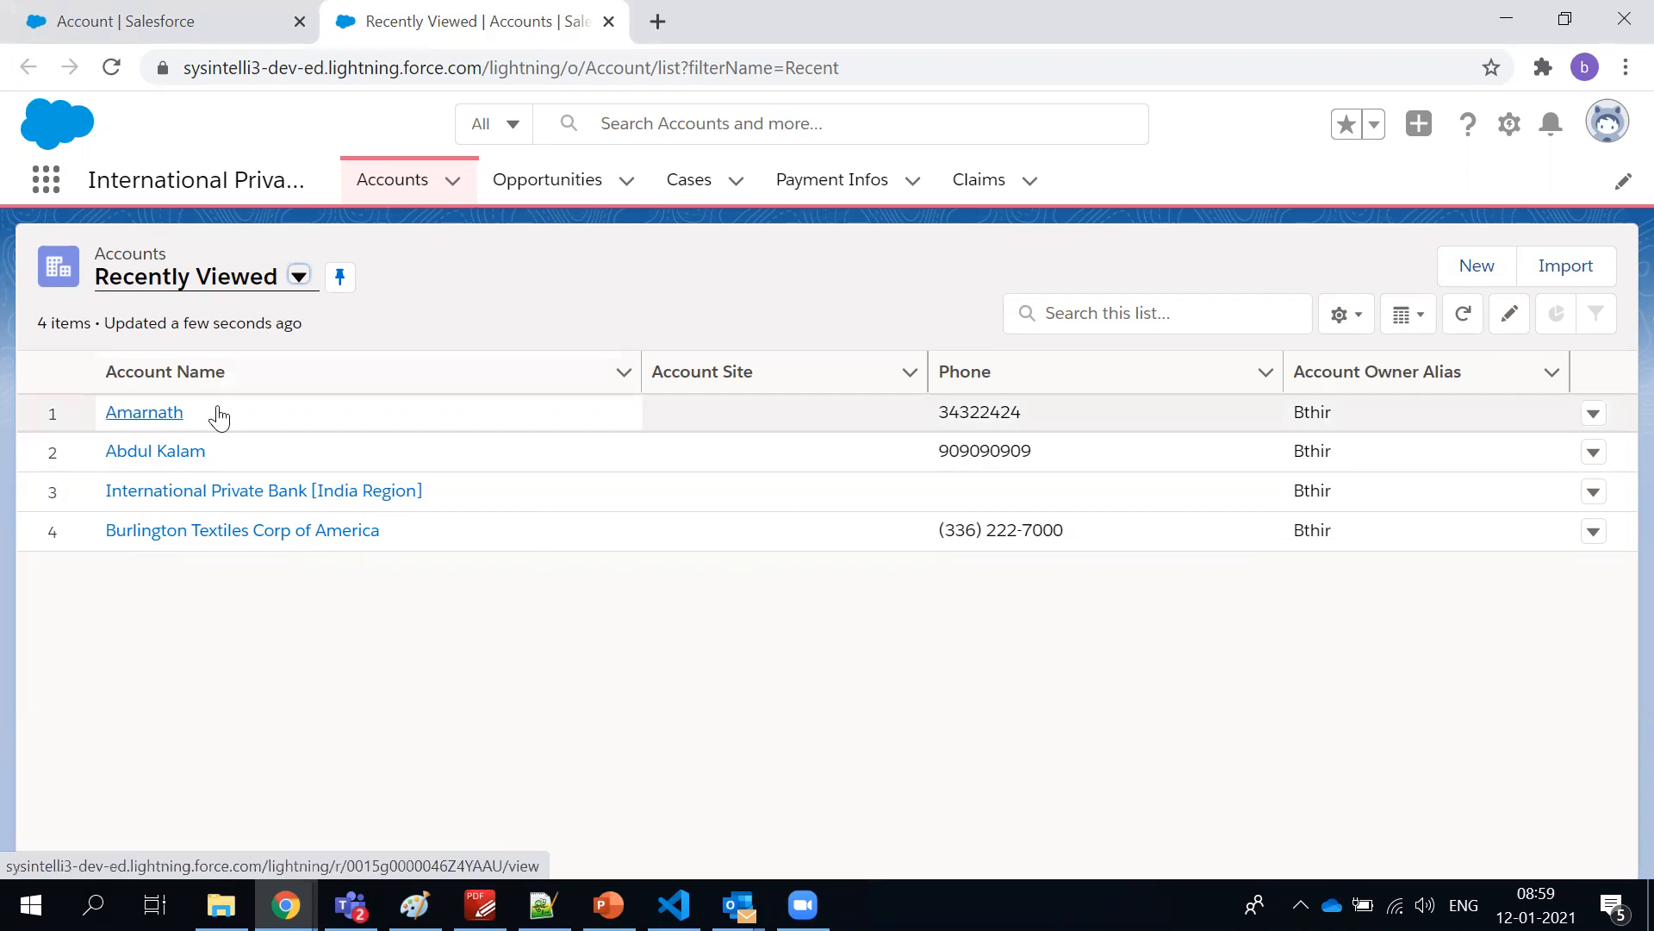
Start a new account with the Supplier record type and skim its entry form
{"action": "left_click", "coordinate": [1447, 271]}
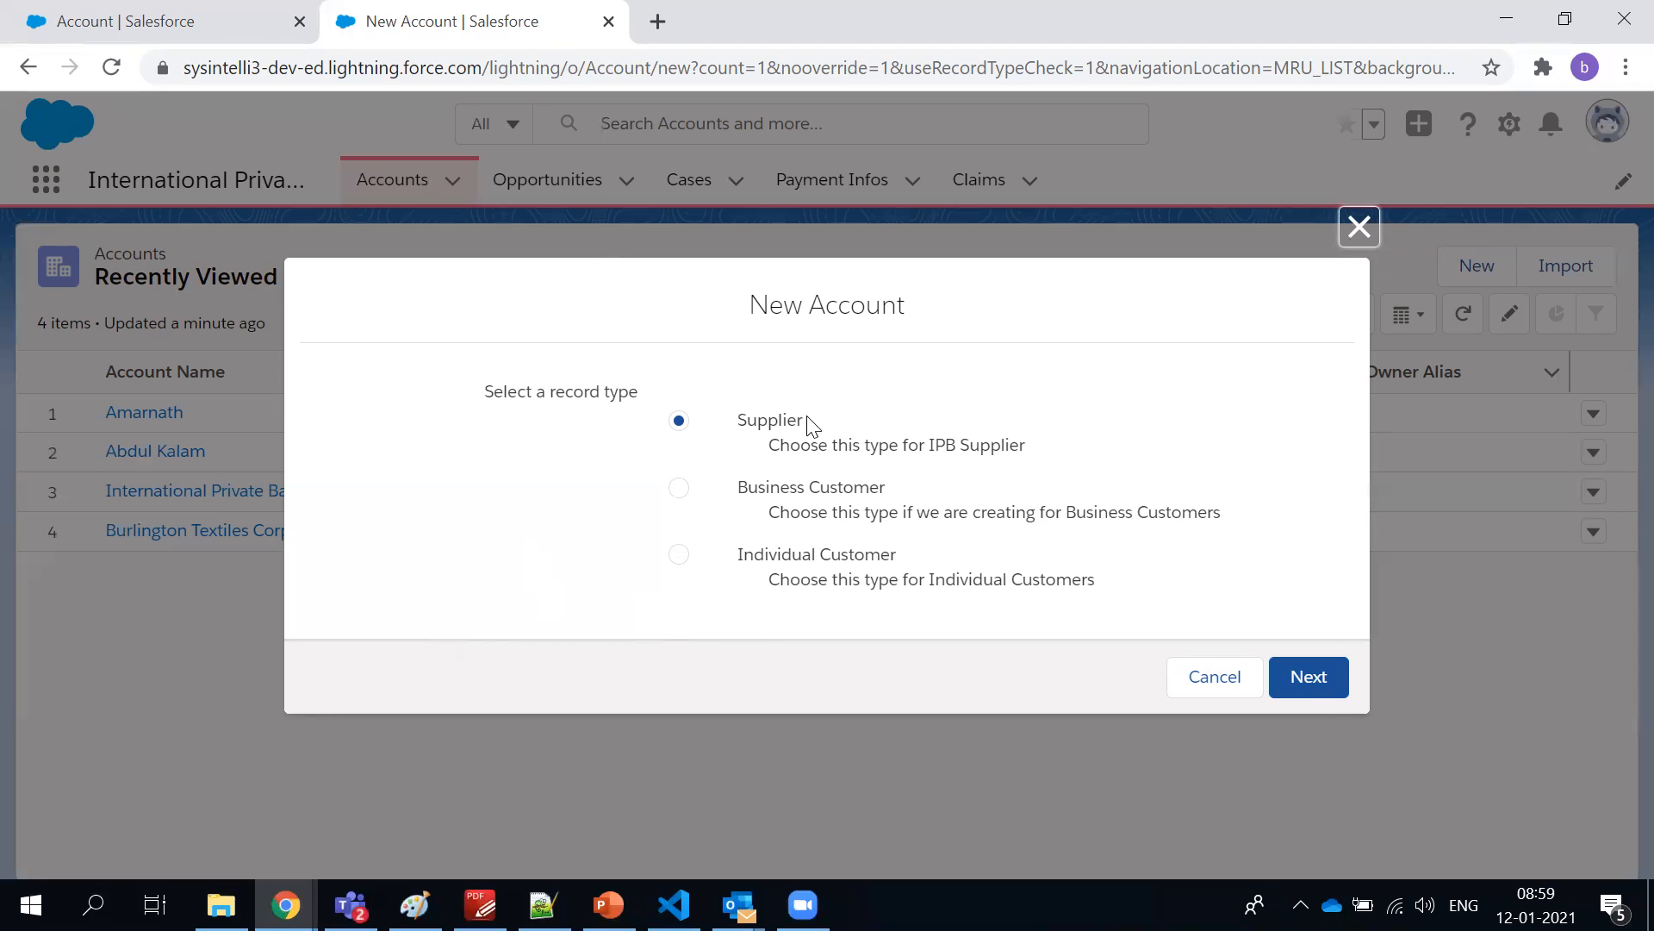
{"action": "left_click", "coordinate": [1327, 688]}
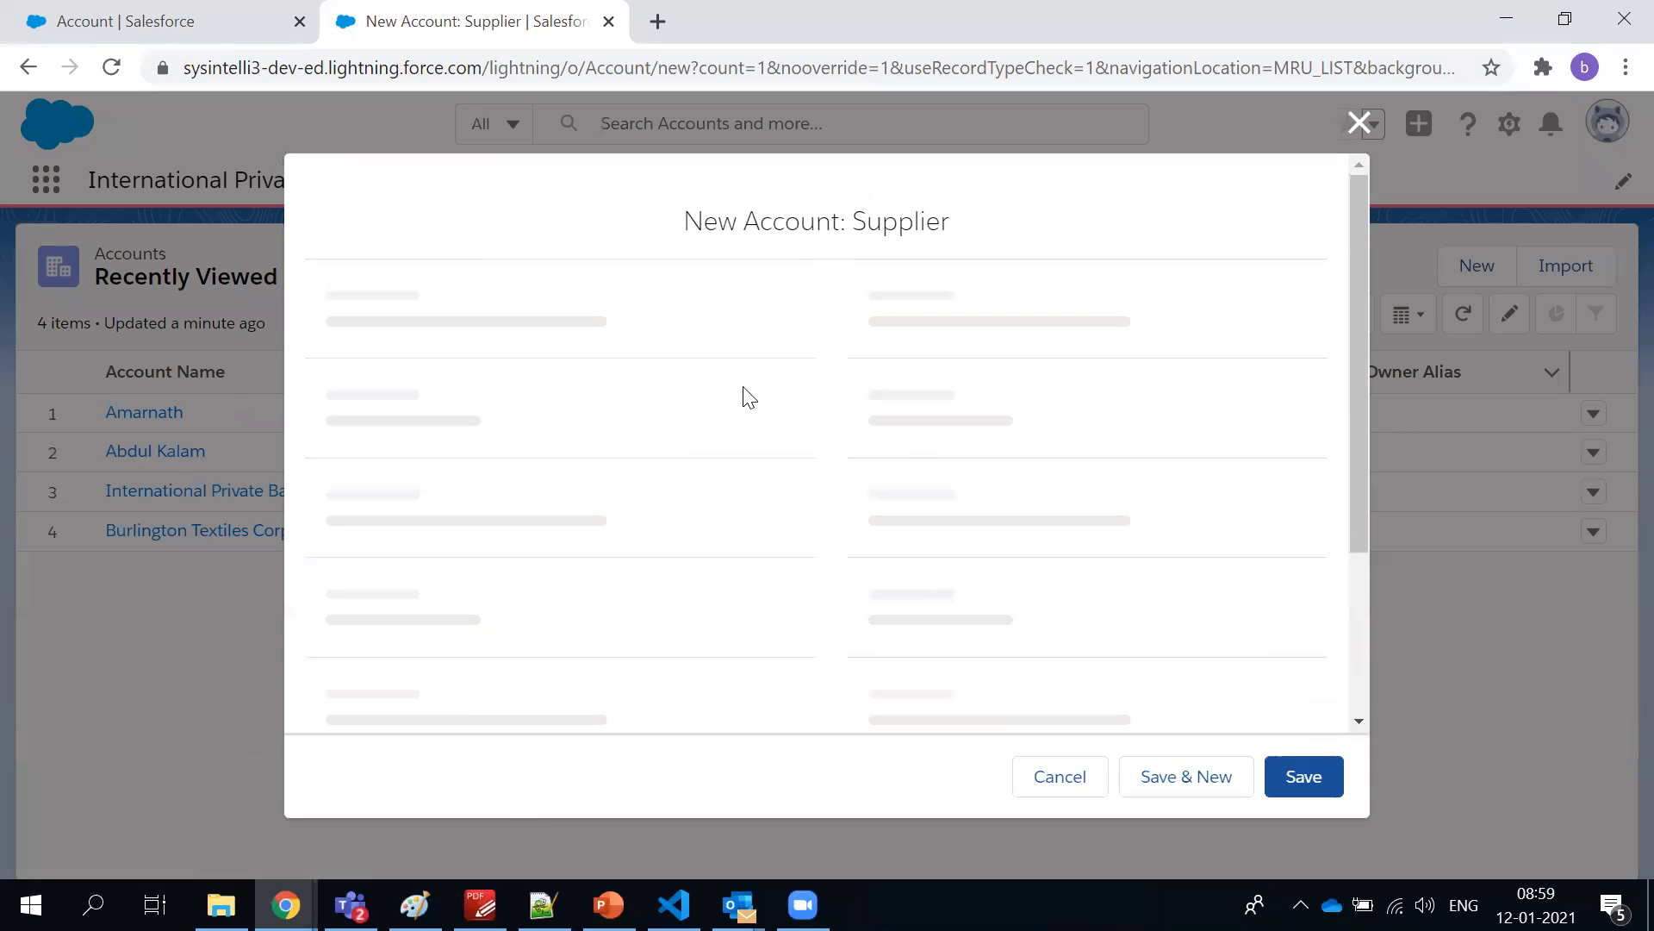
{"action": "scroll", "coordinate": [763, 399], "scroll_direction": "down", "scroll_amount": 10}
{"action": "scroll", "coordinate": [770, 402], "scroll_direction": "down", "scroll_amount": 6}
{"action": "scroll", "coordinate": [771, 398], "scroll_direction": "up", "scroll_amount": 13}
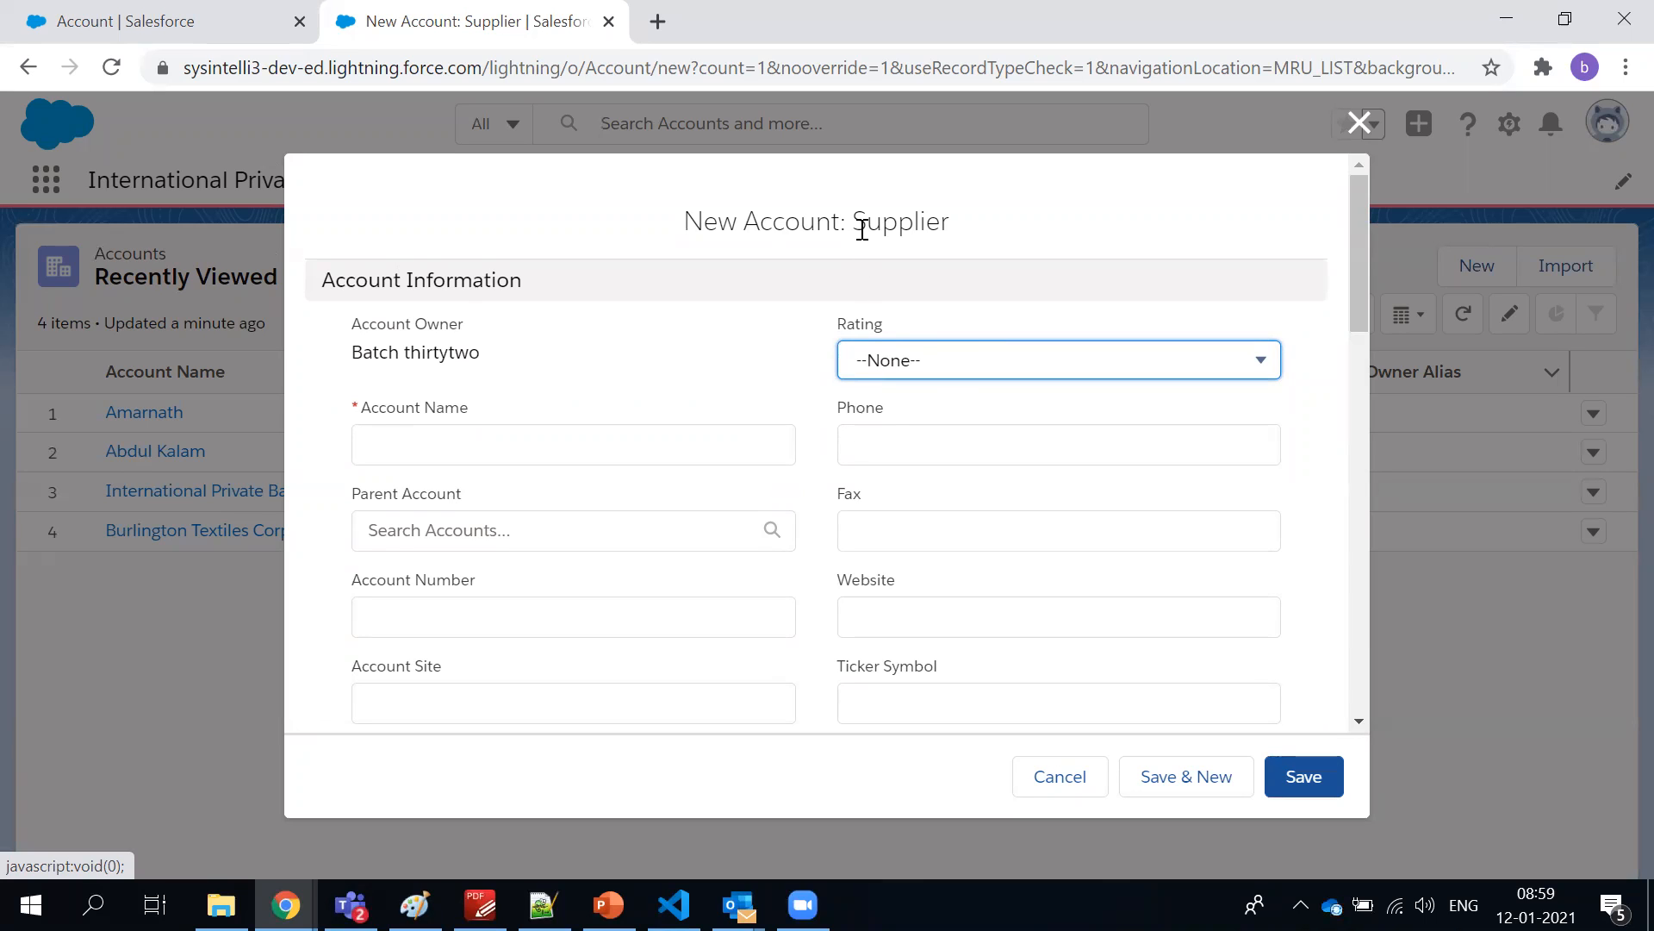
Highlight the New Account: Supplier heading and look over the Account Information fields
{"action": "triple_click", "coordinate": [862, 230]}
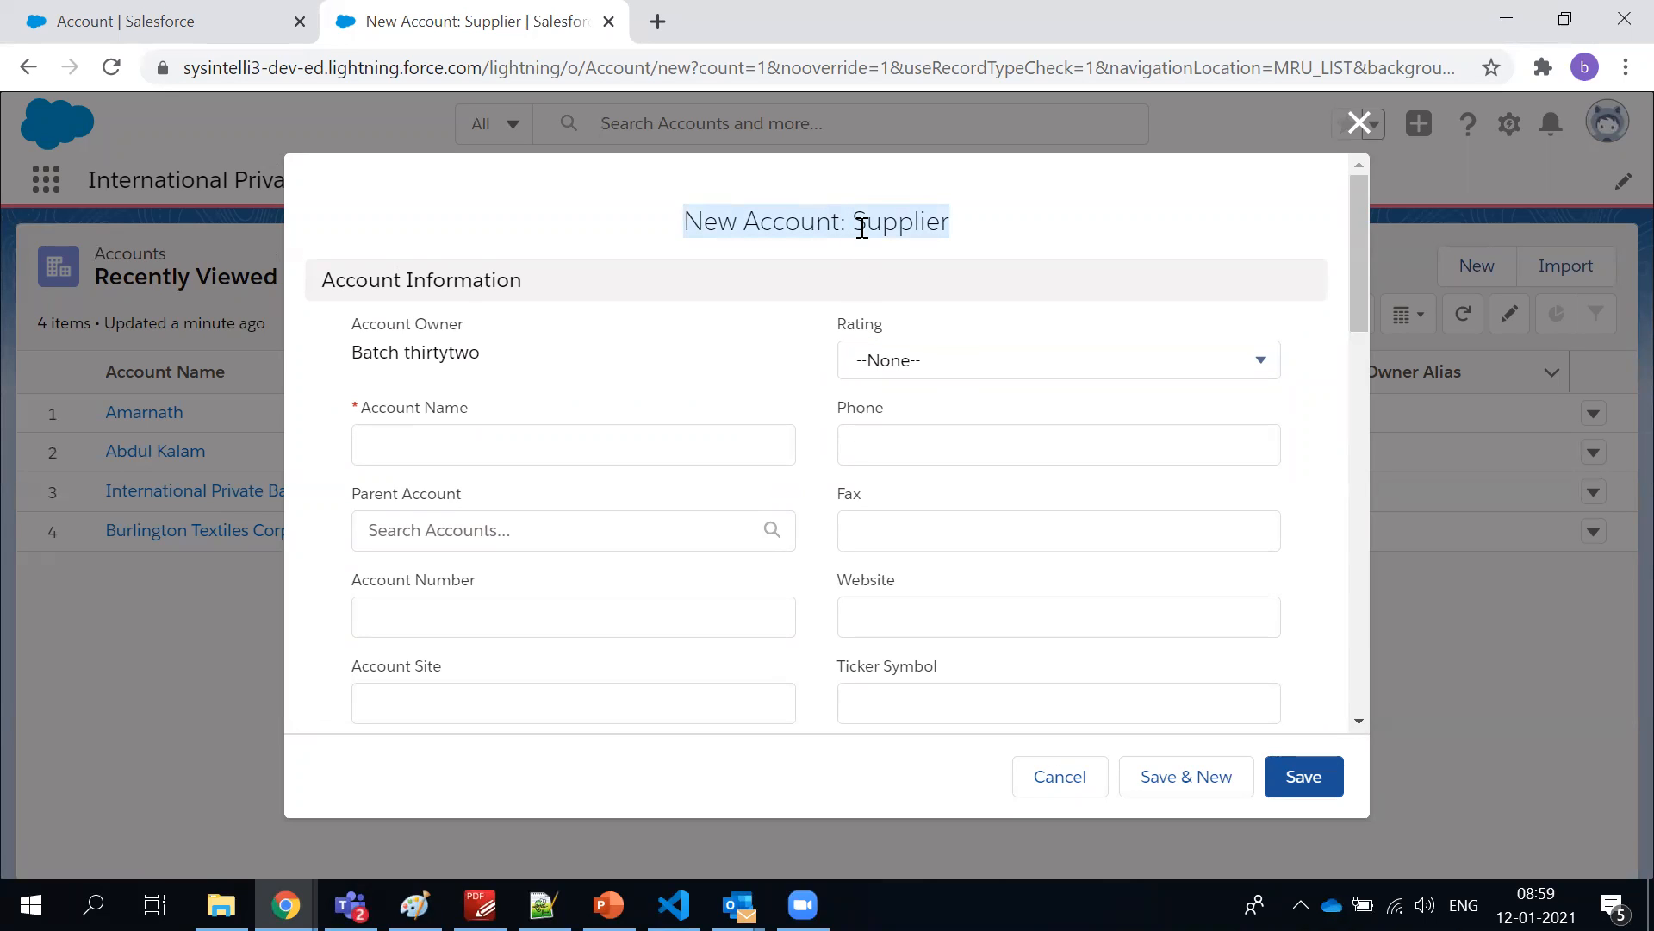
{"action": "scroll", "coordinate": [723, 353], "scroll_direction": "down", "scroll_amount": 3}
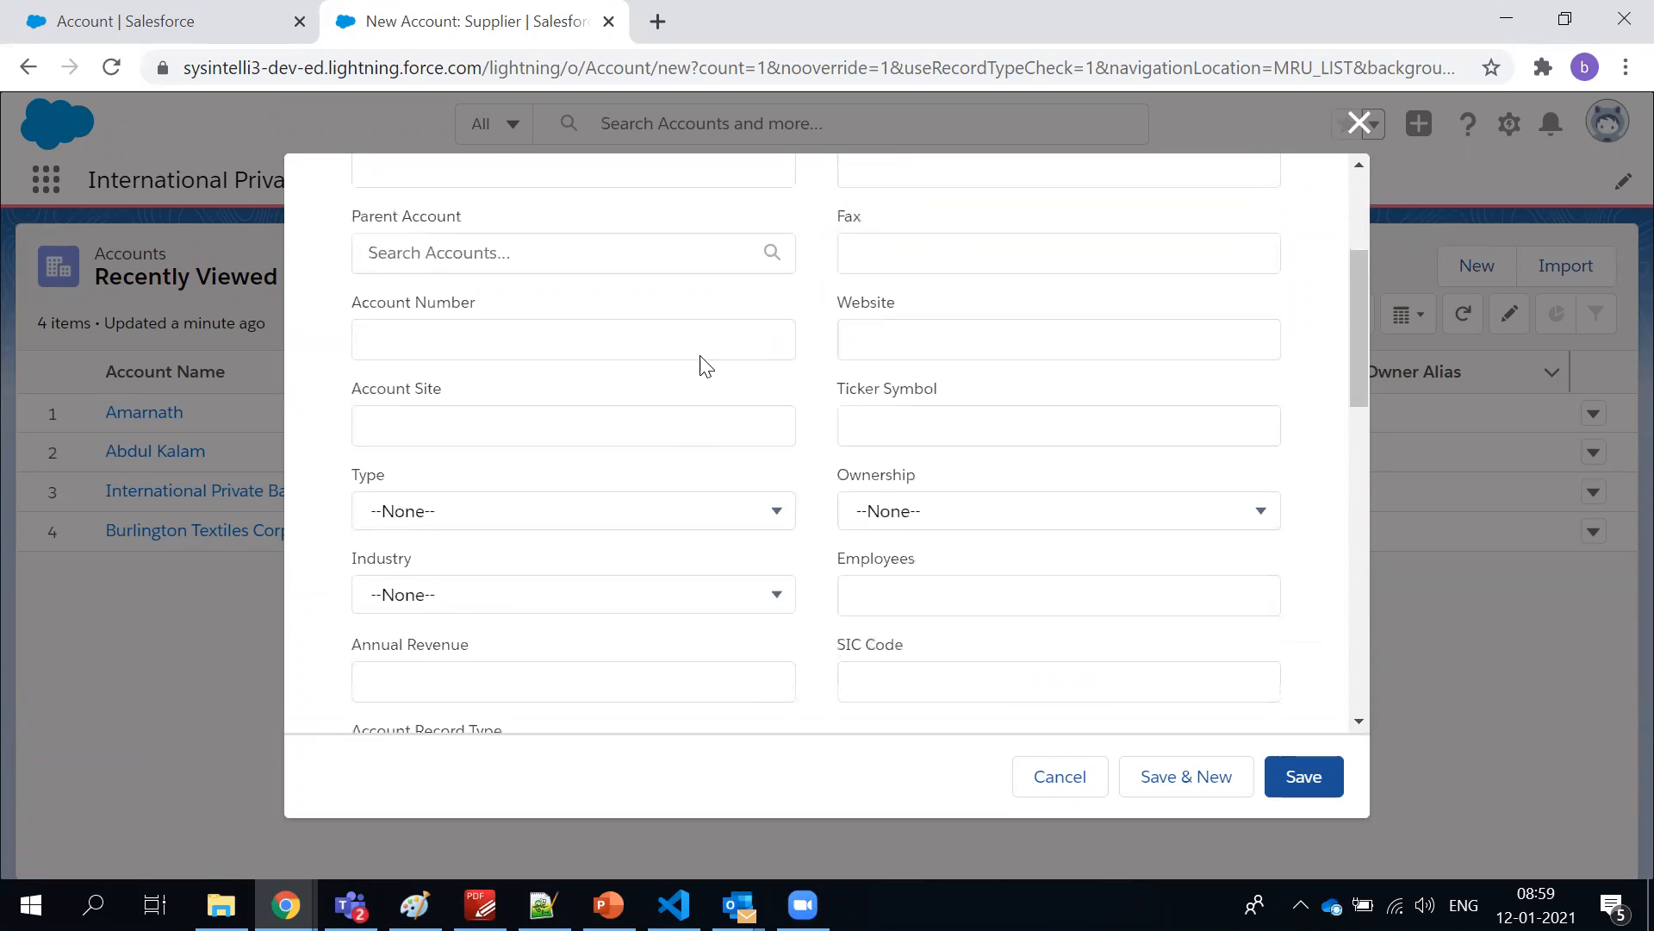
{"action": "scroll", "coordinate": [701, 362], "scroll_direction": "up", "scroll_amount": 4}
{"action": "left_click", "coordinate": [712, 338]}
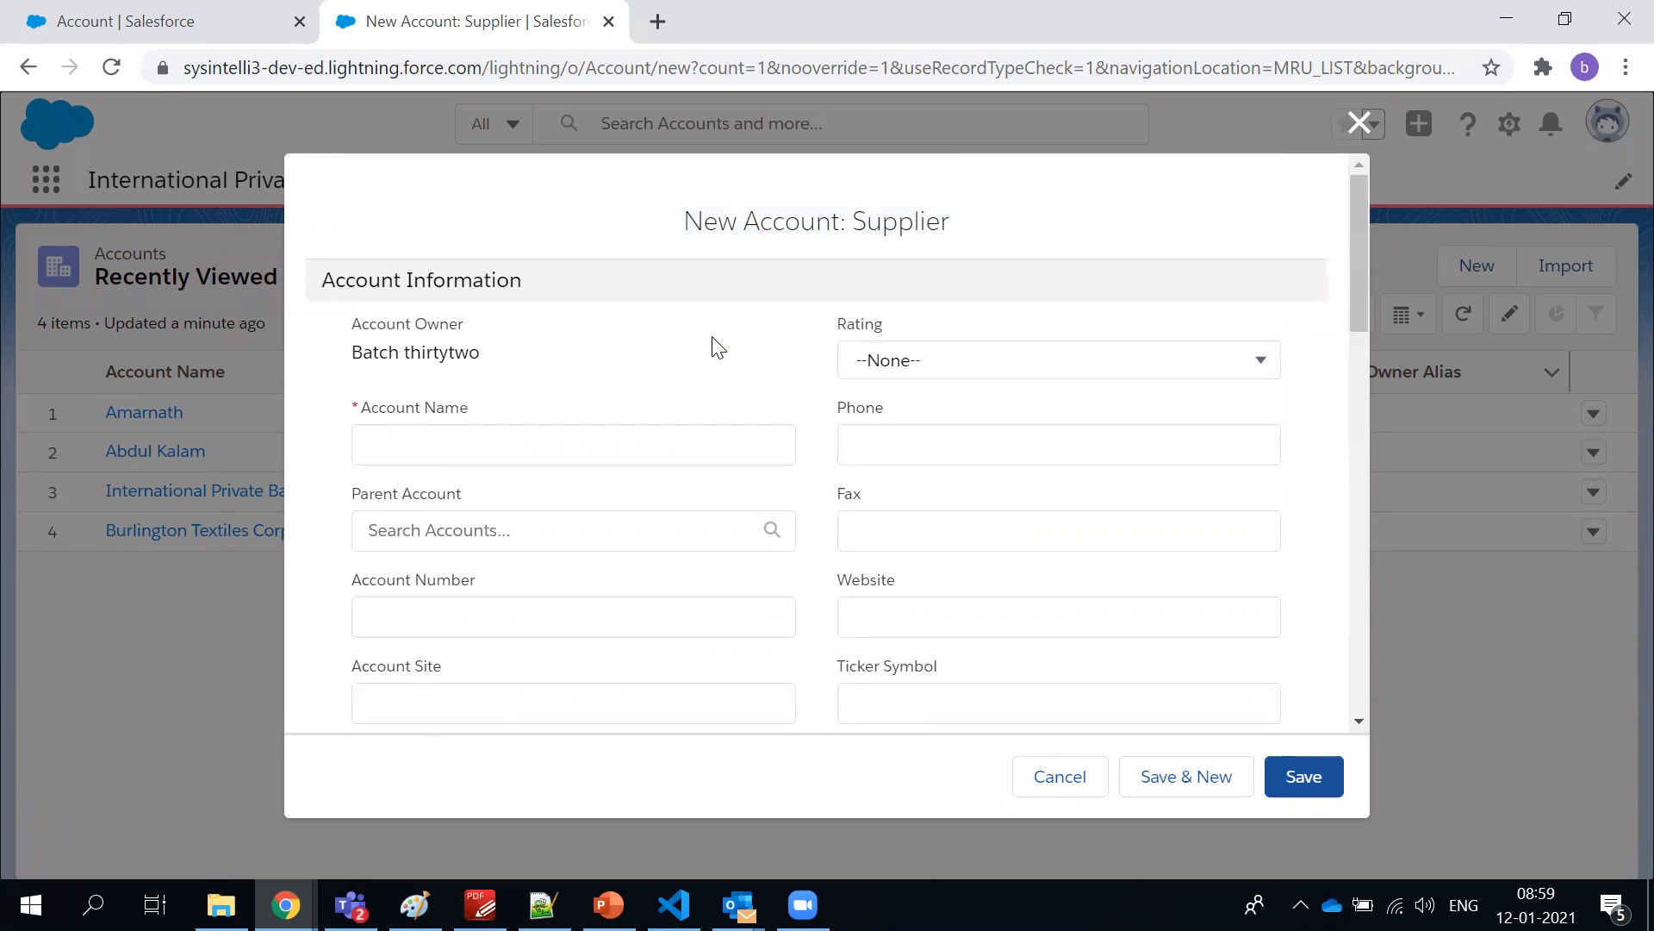
{"action": "scroll", "coordinate": [715, 345], "scroll_direction": "down", "scroll_amount": 3}
{"action": "scroll", "coordinate": [716, 345], "scroll_direction": "up", "scroll_amount": 4}
Compare the Account field list in Setup with the Supplier account form, reviewing the form down to its Description section
{"action": "left_click", "coordinate": [215, 24]}
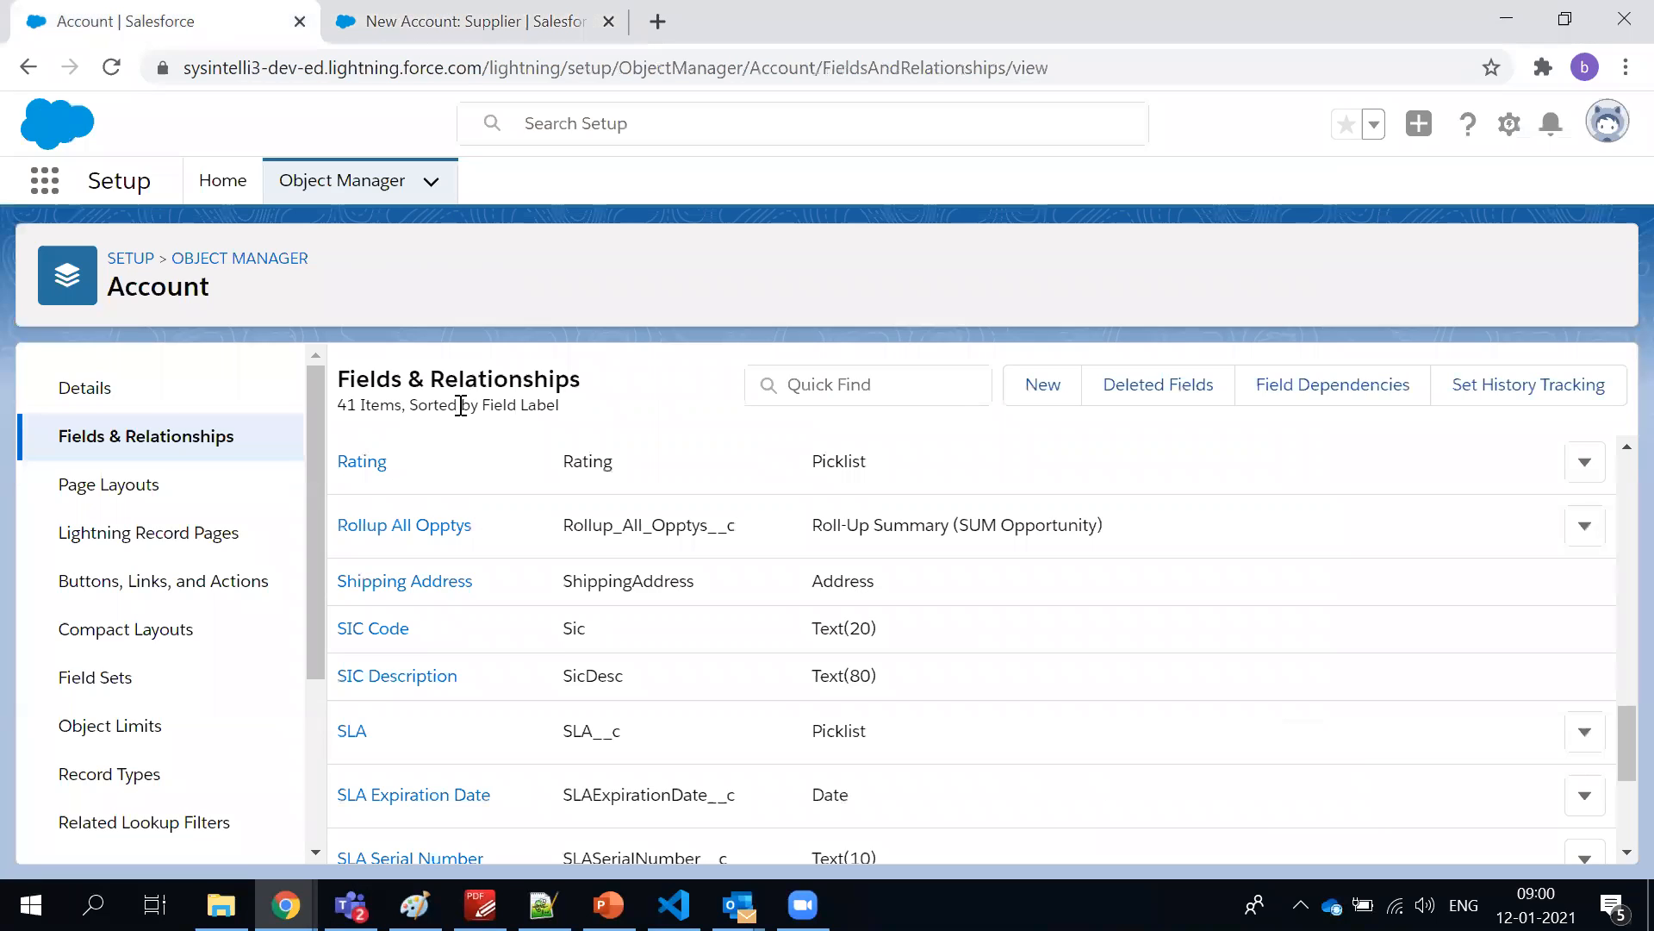
{"action": "left_click", "coordinate": [439, 34]}
{"action": "scroll", "coordinate": [586, 470], "scroll_direction": "down", "scroll_amount": 2}
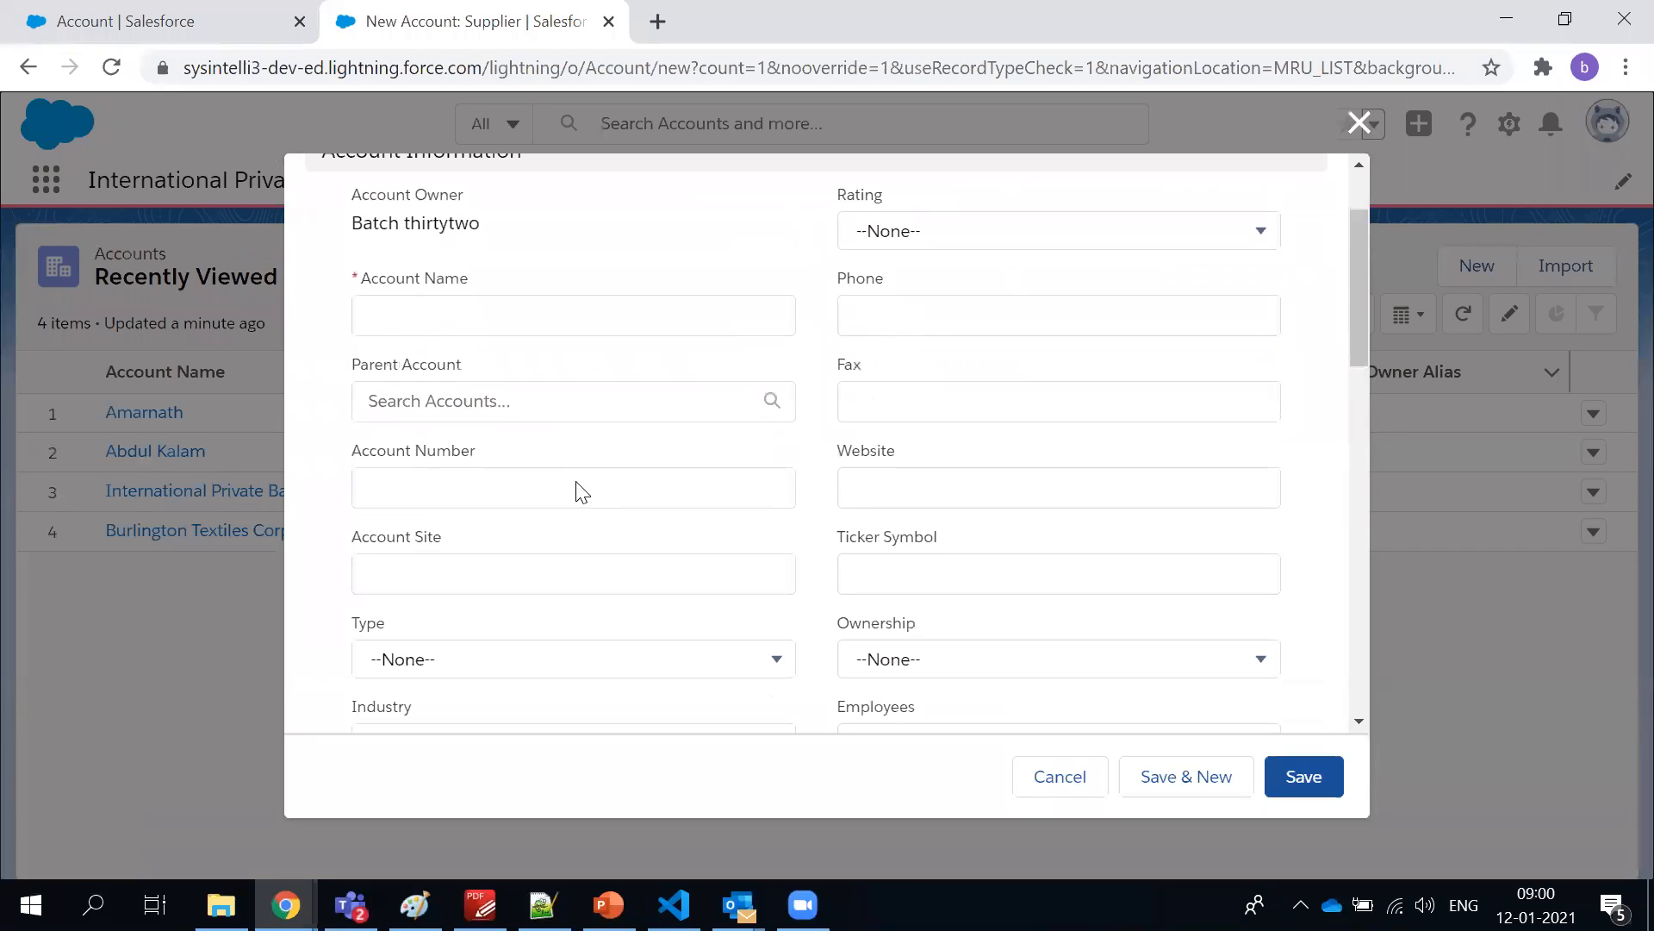
{"action": "scroll", "coordinate": [568, 482], "scroll_direction": "down", "scroll_amount": 10}
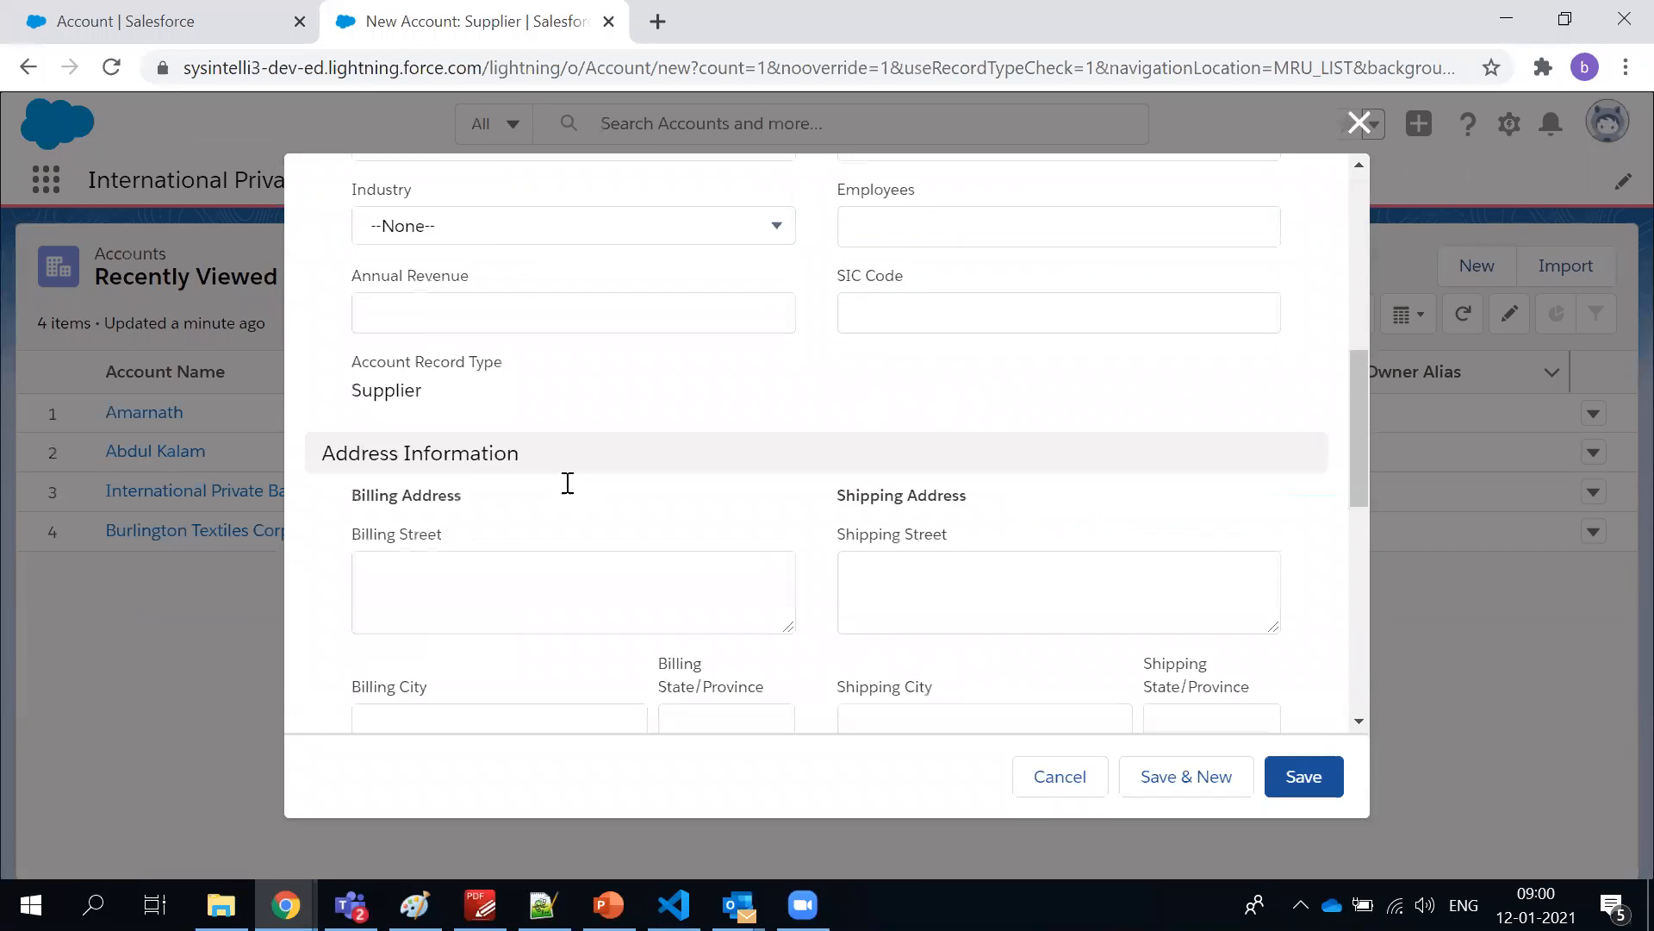
{"action": "scroll", "coordinate": [566, 481], "scroll_direction": "down", "scroll_amount": 4}
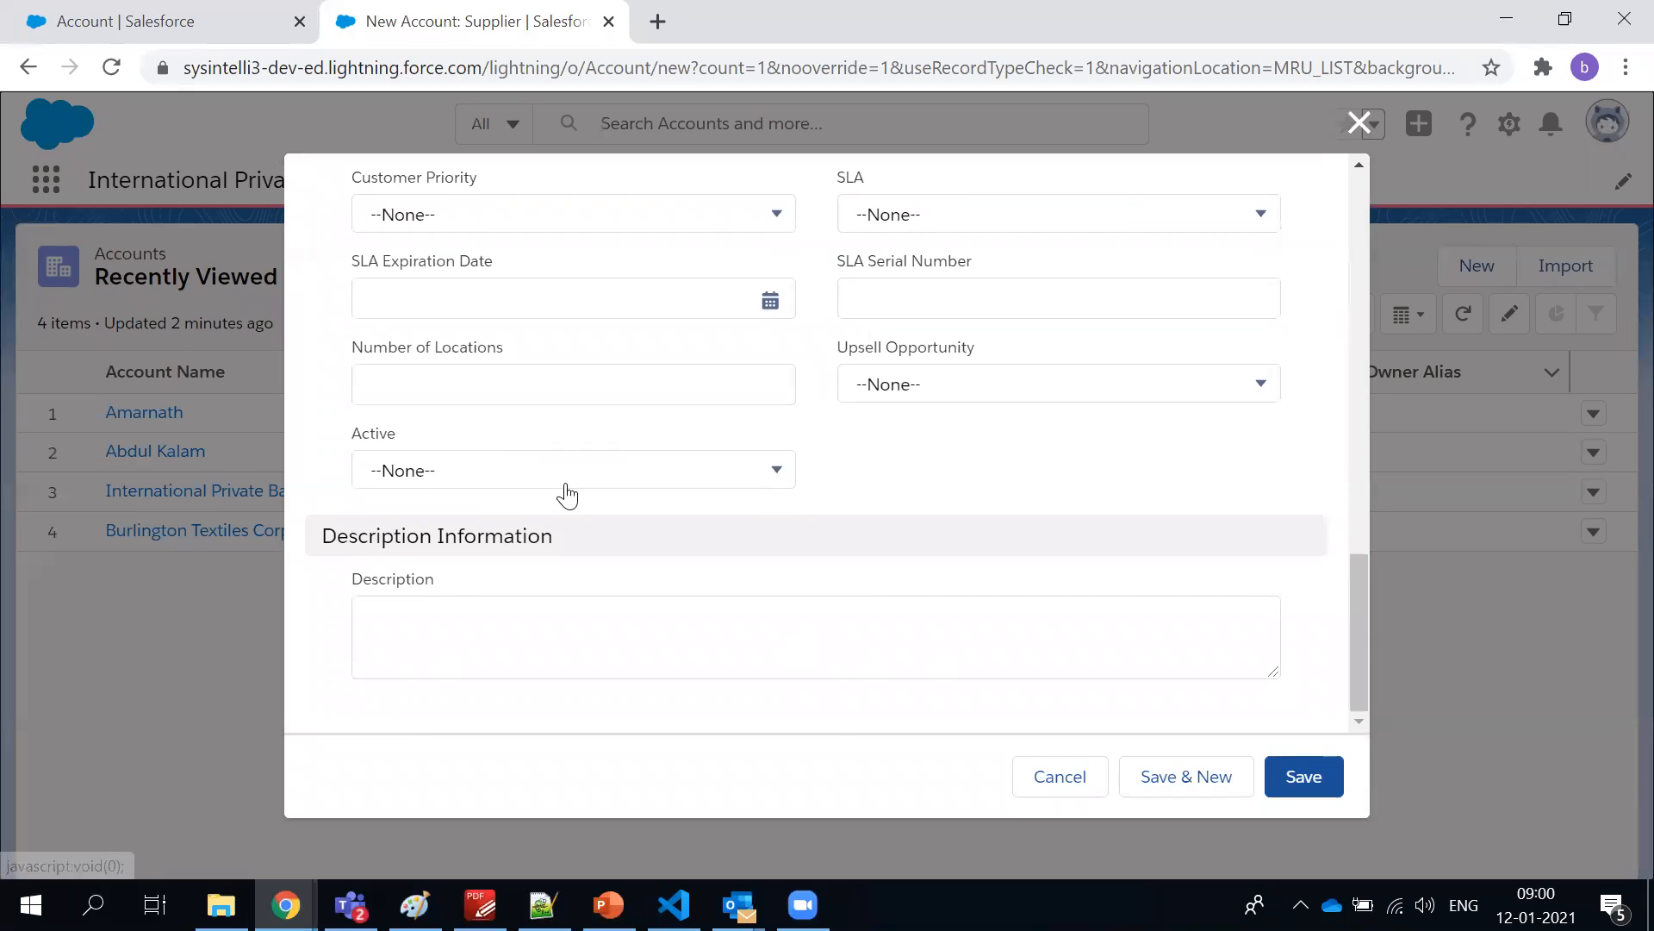
{"action": "scroll", "coordinate": [566, 478], "scroll_direction": "up", "scroll_amount": 5}
Start a new custom field on the Account object in Setup with the Email data type and proceed to its details
{"action": "left_click", "coordinate": [121, 10]}
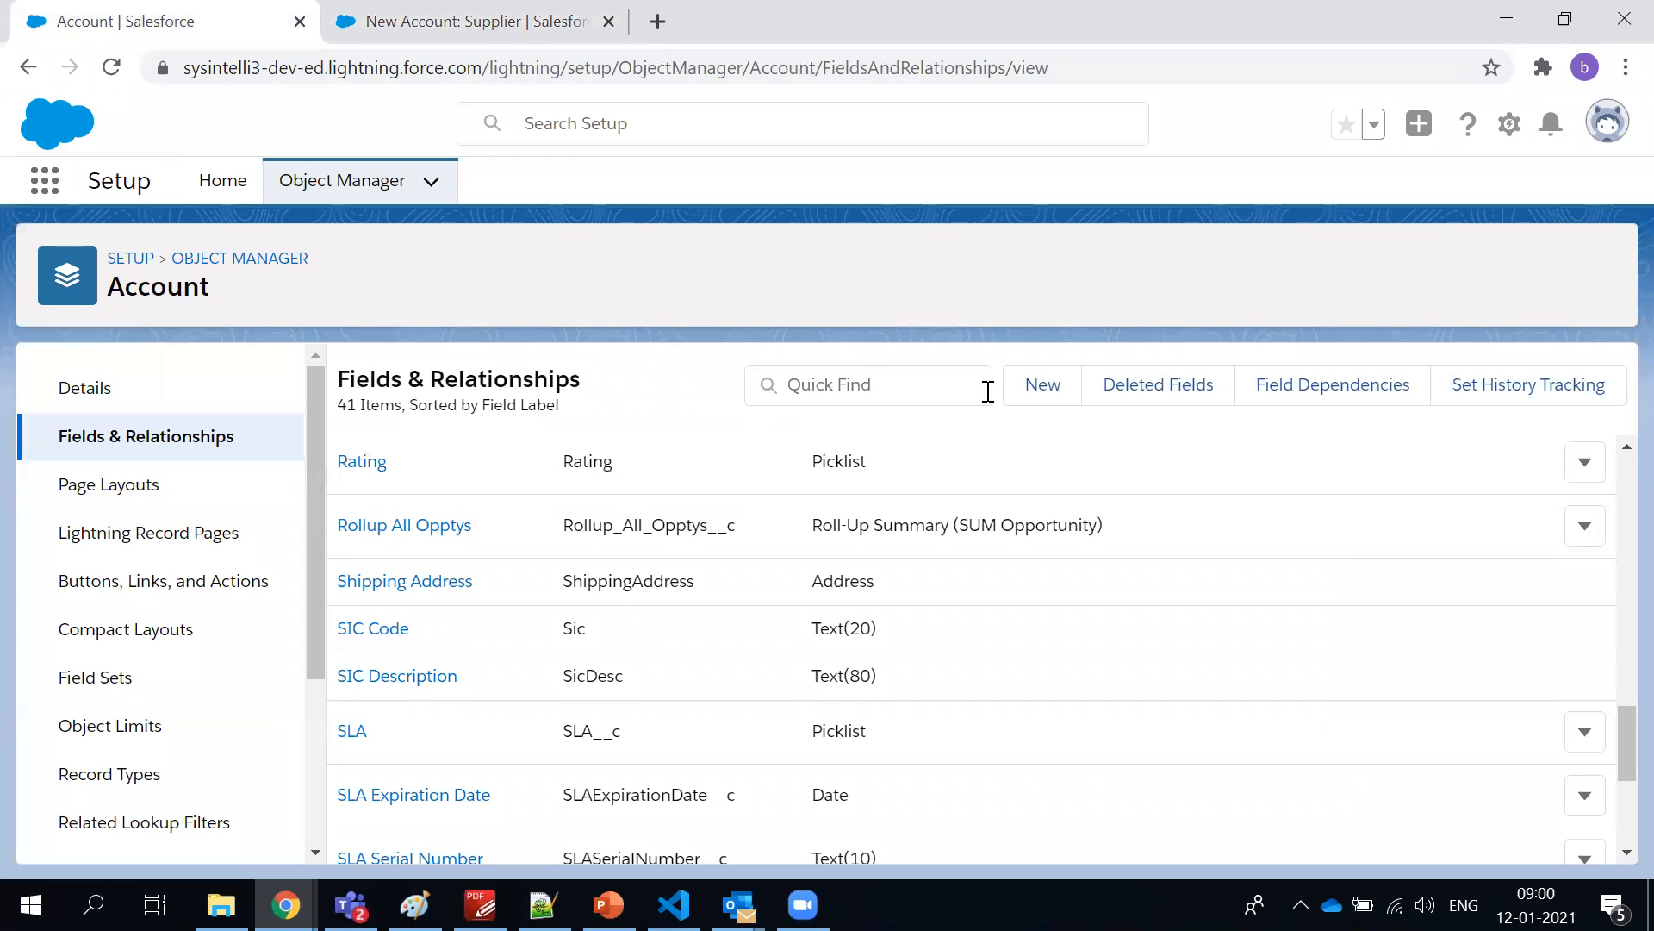
{"action": "left_click", "coordinate": [1015, 392]}
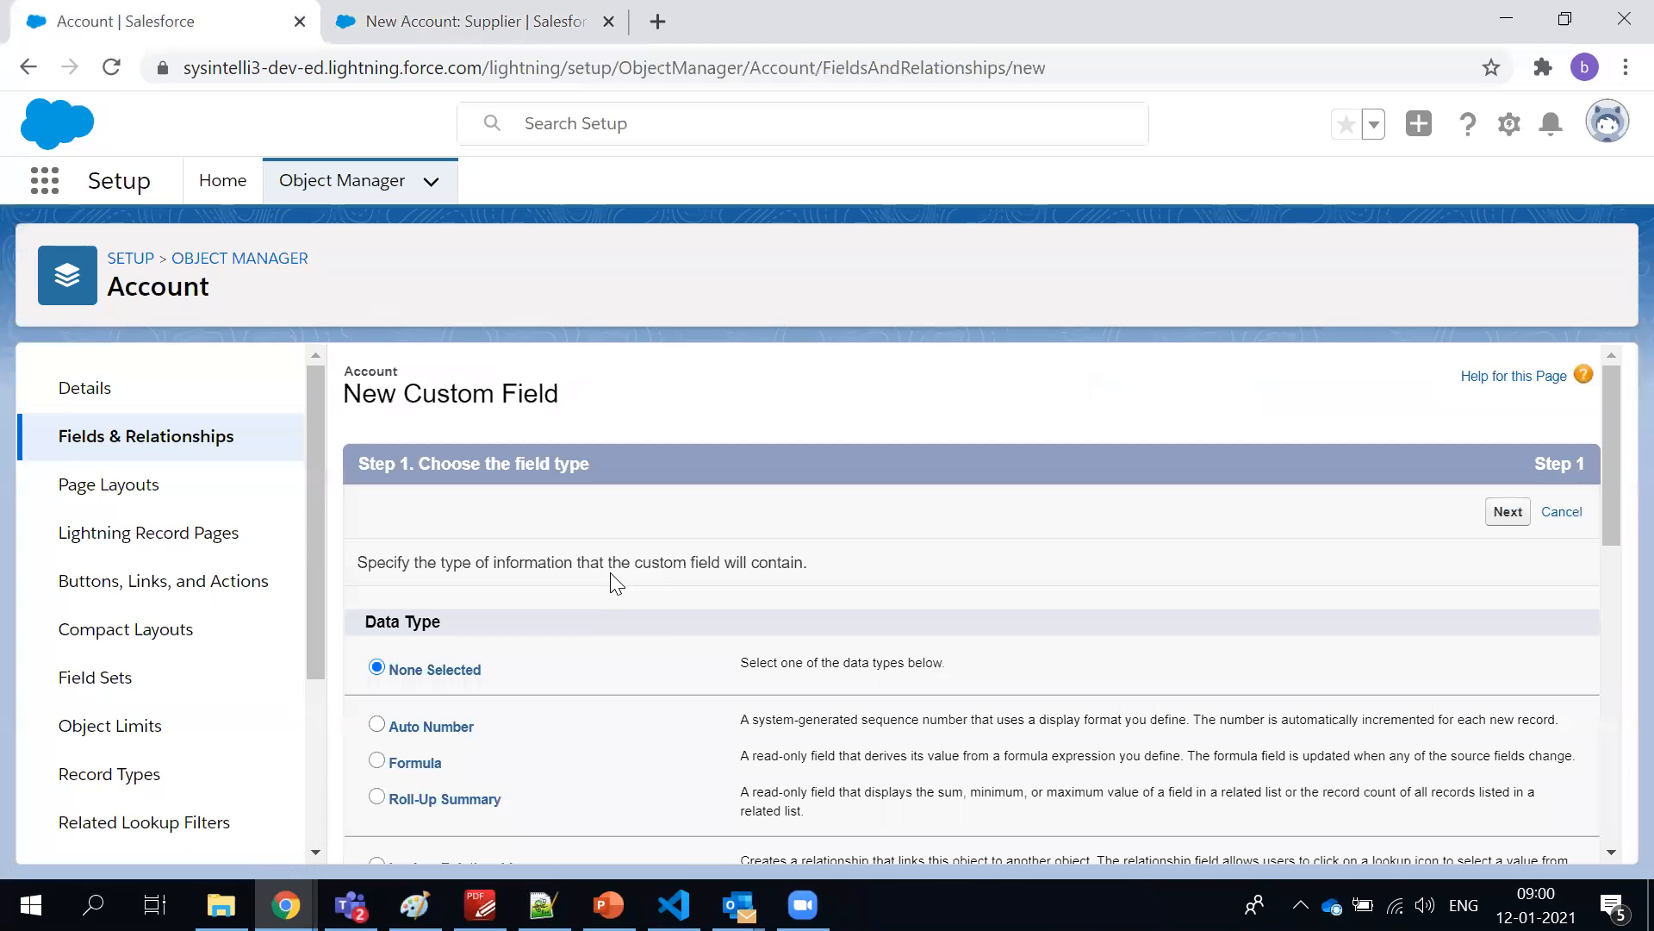
{"action": "scroll", "coordinate": [616, 580], "scroll_direction": "down", "scroll_amount": 5}
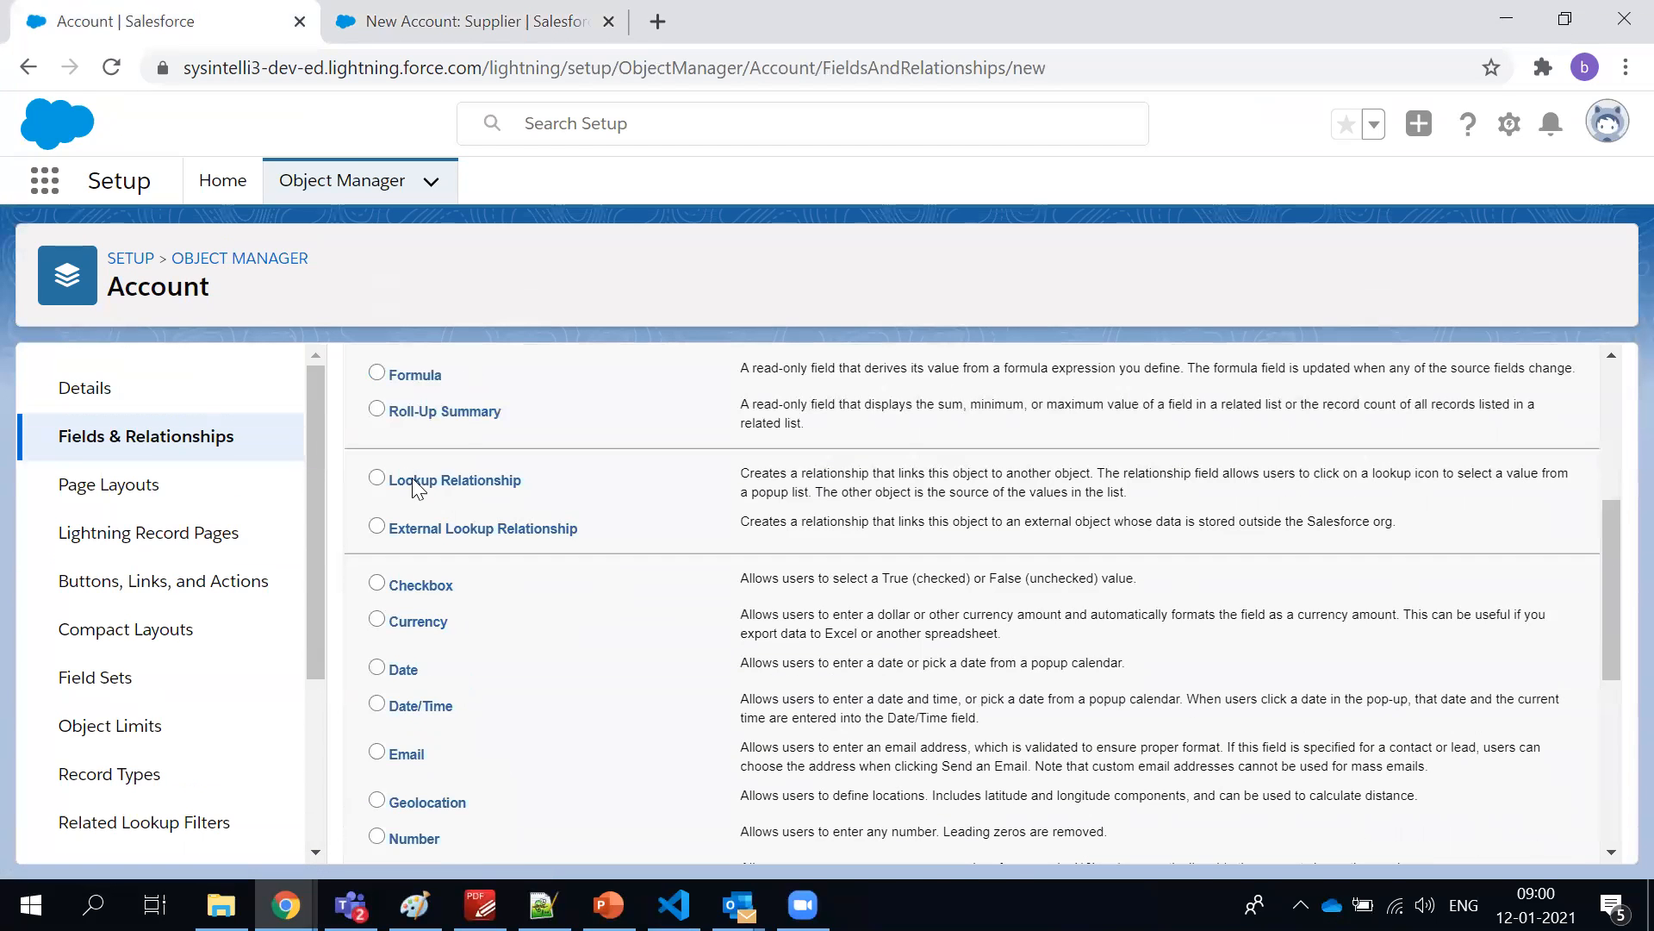
{"action": "scroll", "coordinate": [465, 579], "scroll_direction": "down", "scroll_amount": 3}
{"action": "left_click", "coordinate": [398, 500]}
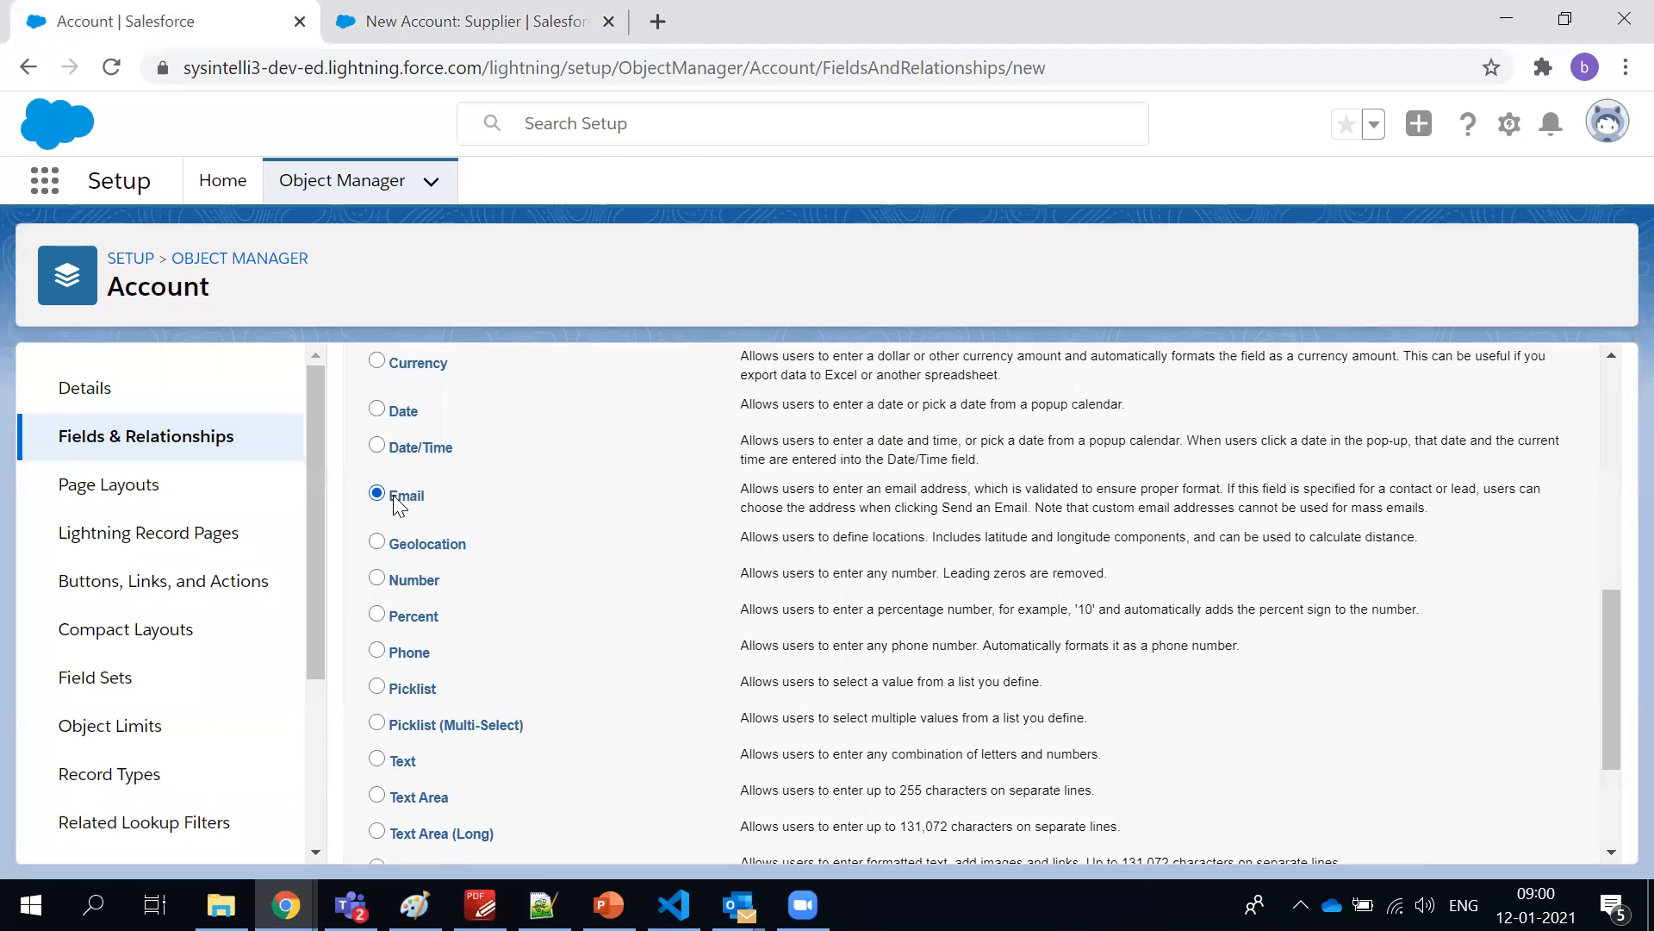
{"action": "scroll", "coordinate": [853, 595], "scroll_direction": "up", "scroll_amount": 7}
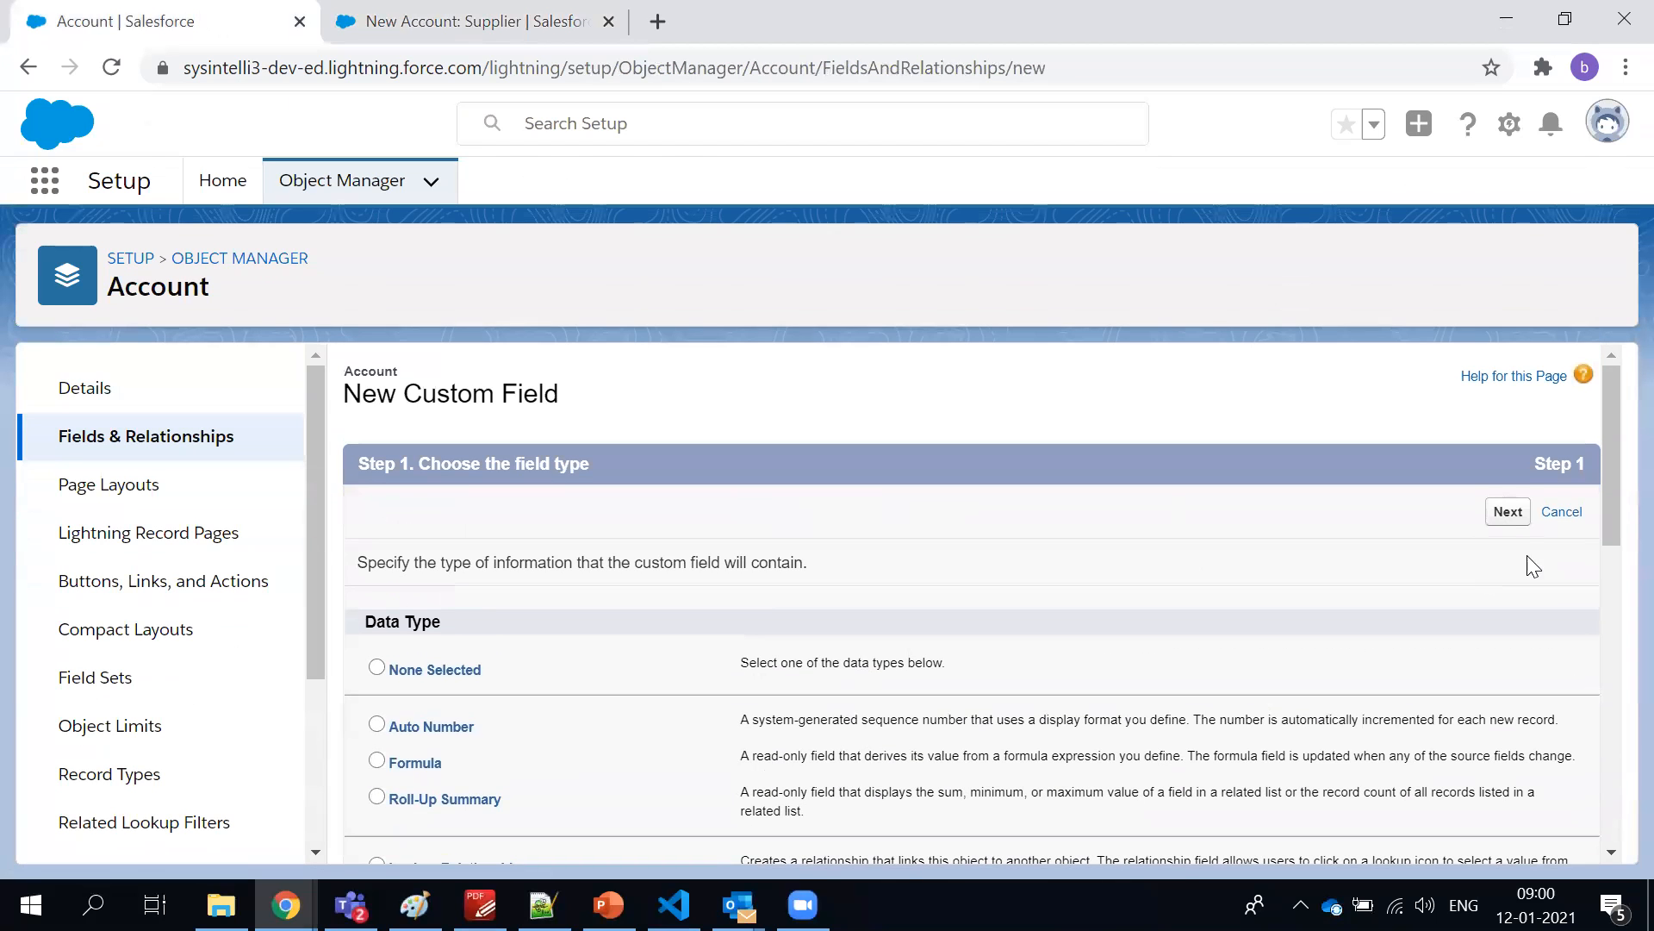
{"action": "left_click", "coordinate": [1508, 511]}
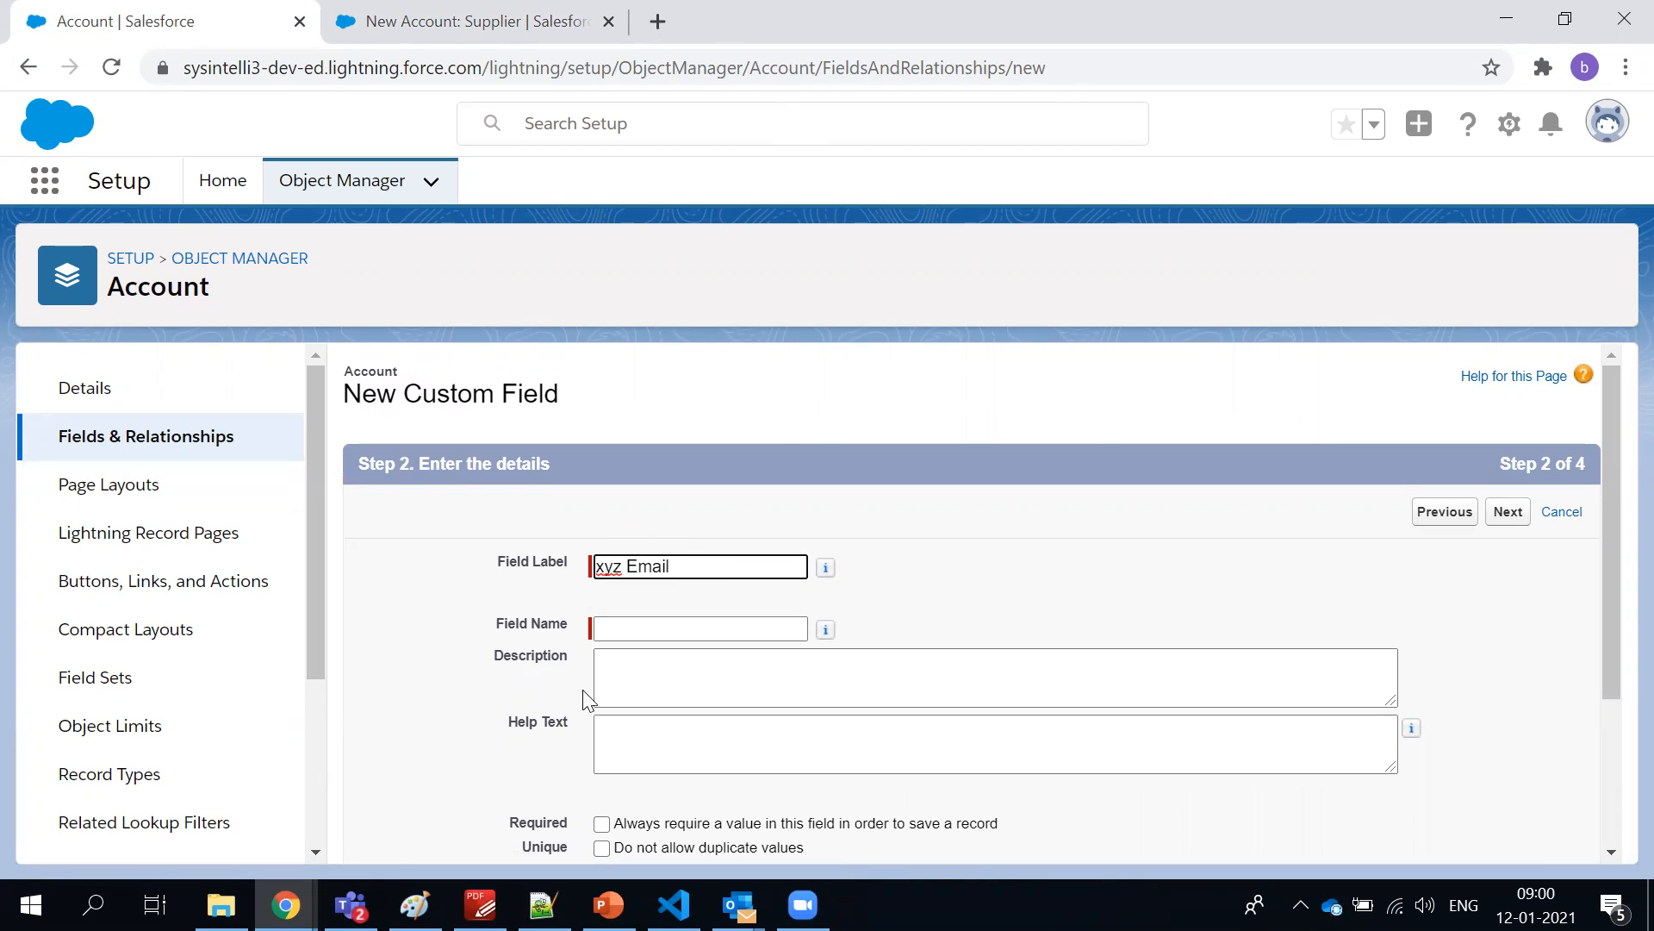
Label the new field xyz Email with field name xyz_Email and continue to field-level security
{"action": "left_click", "coordinate": [966, 614]}
{"action": "scroll", "coordinate": [970, 620], "scroll_direction": "down", "scroll_amount": 3}
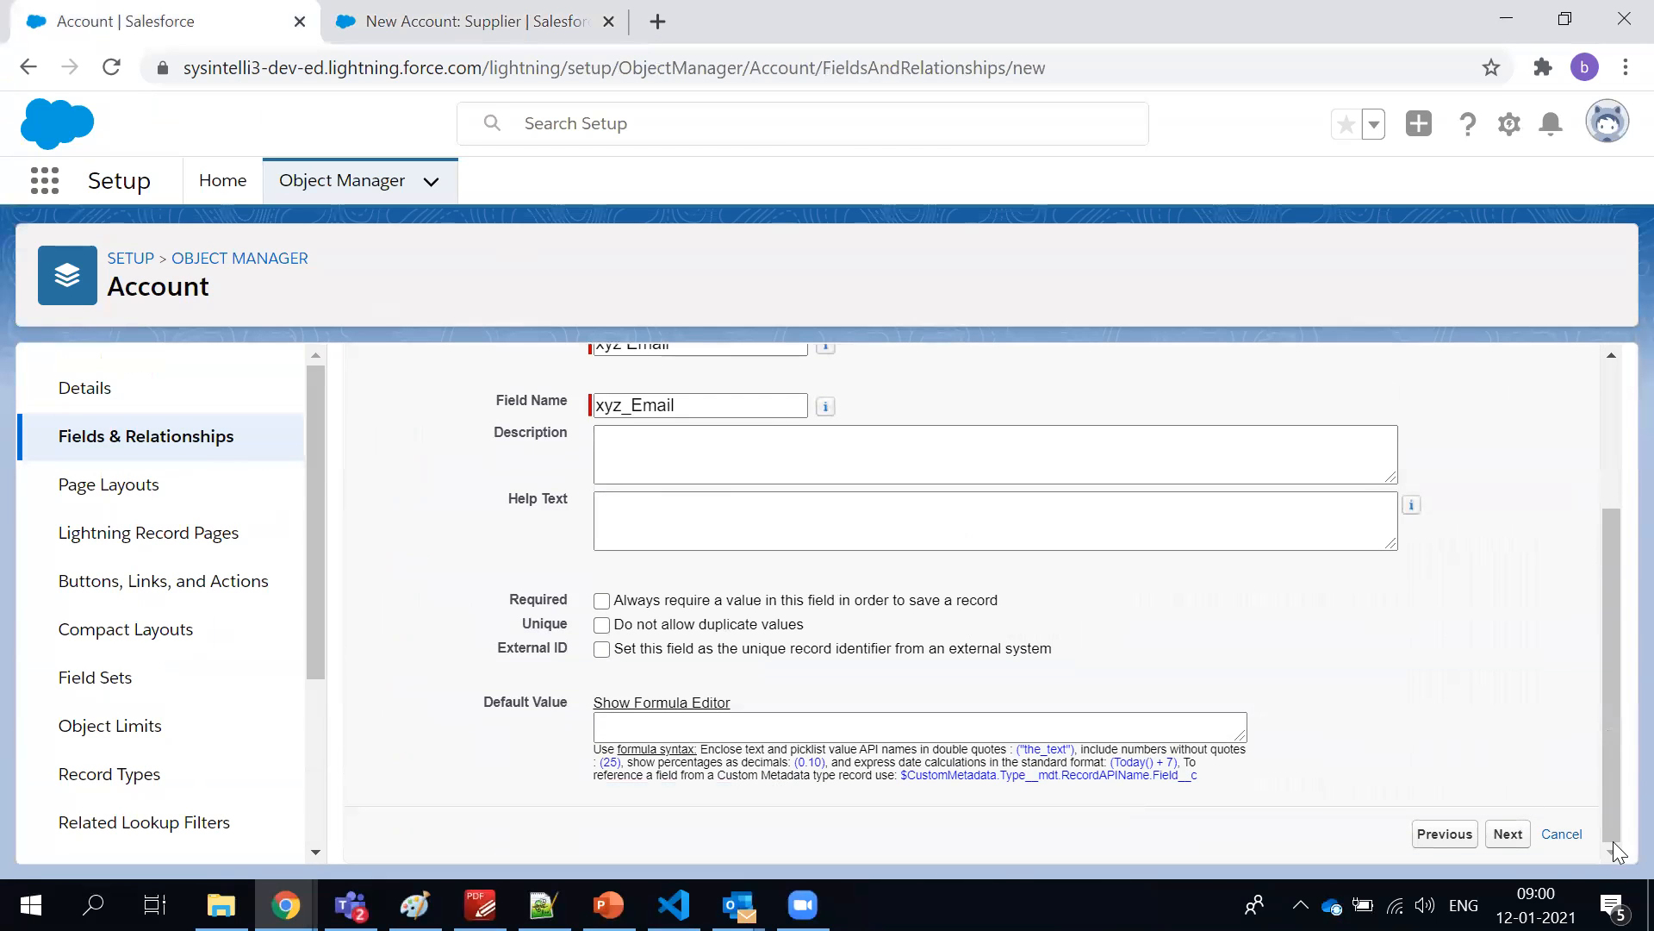
{"action": "left_click", "coordinate": [1506, 837]}
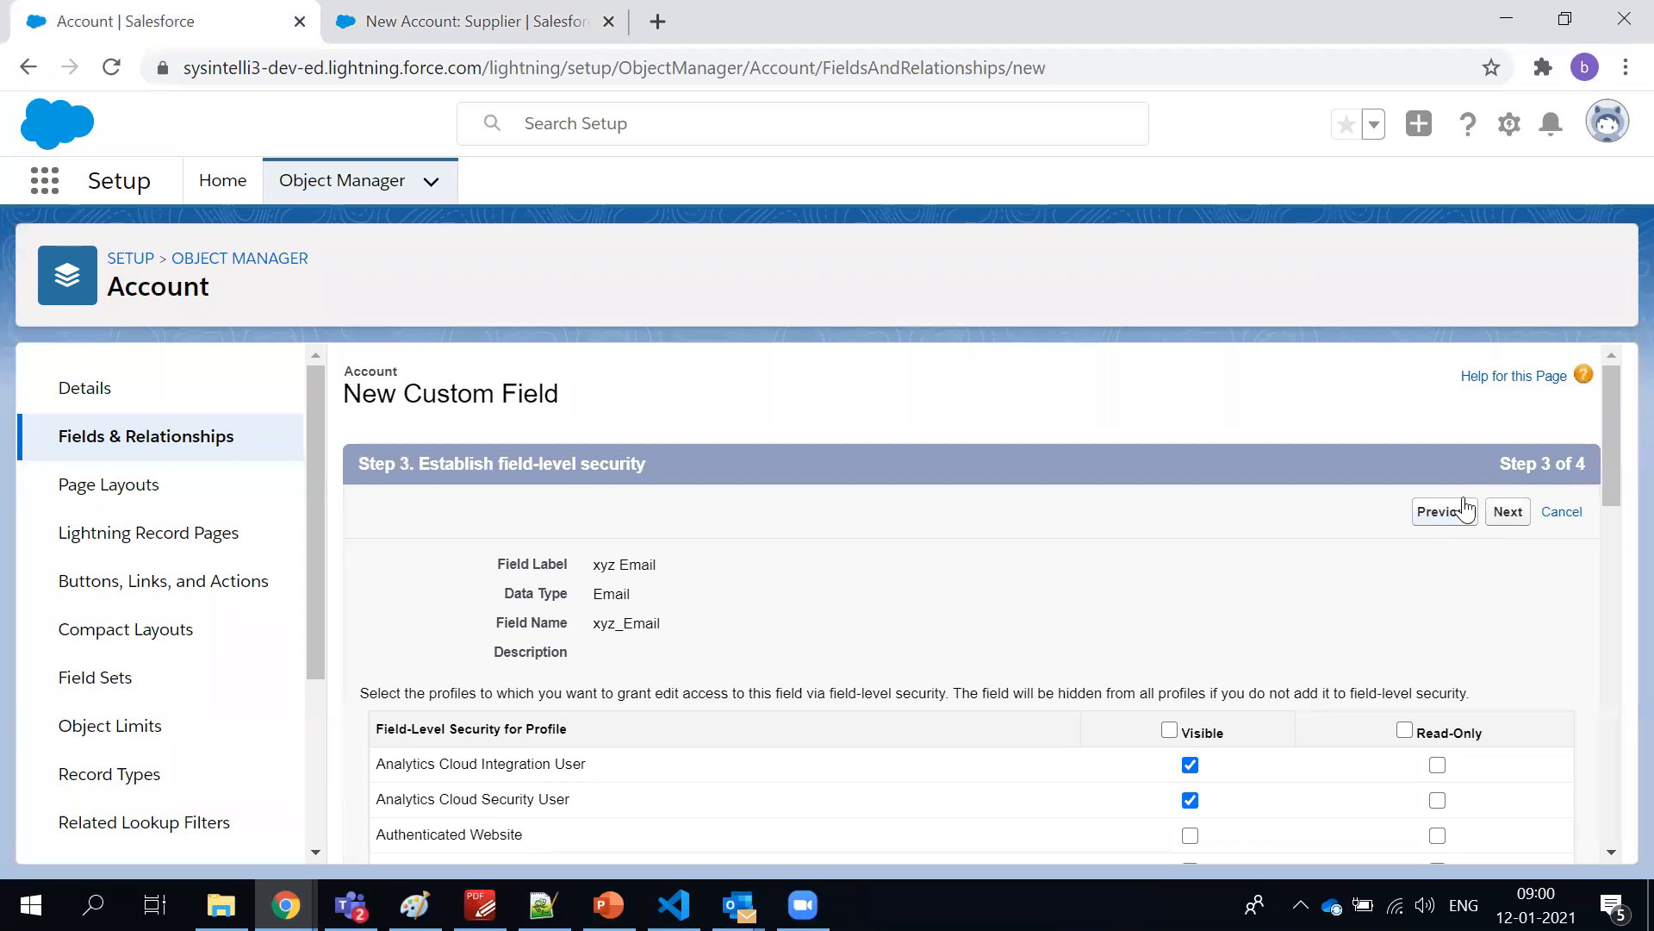
Go back to recheck the xyz Email field details, return to field-level security and look through the profile visibility settings
{"action": "left_click", "coordinate": [1465, 510]}
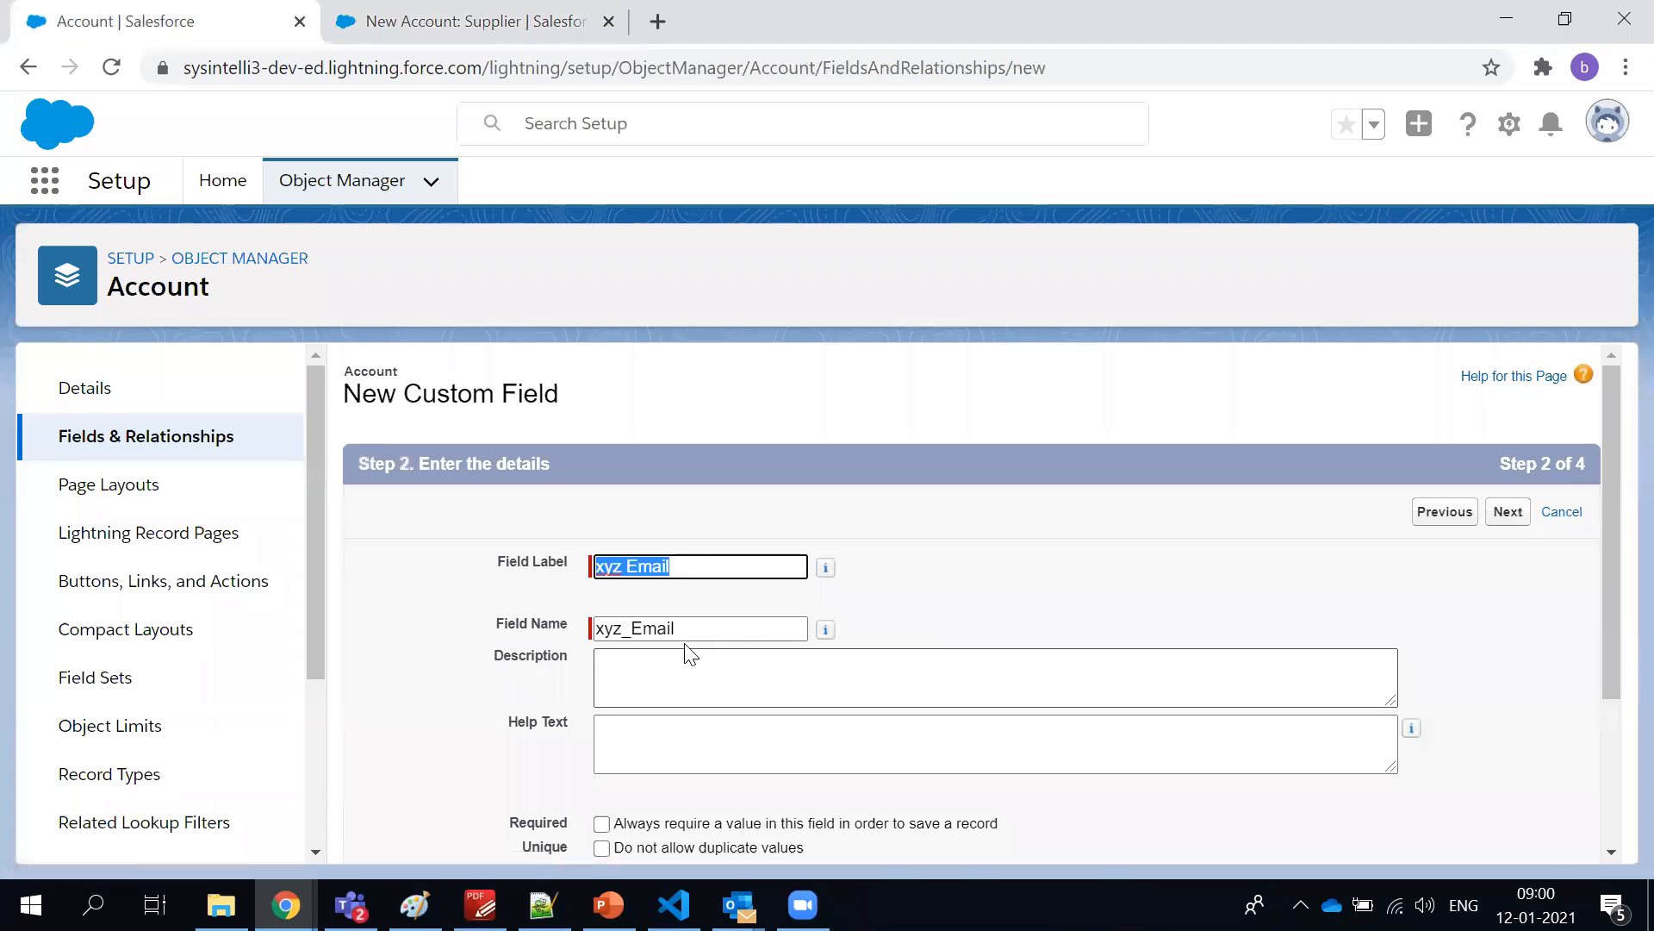
{"action": "scroll", "coordinate": [598, 695], "scroll_direction": "down", "scroll_amount": 3}
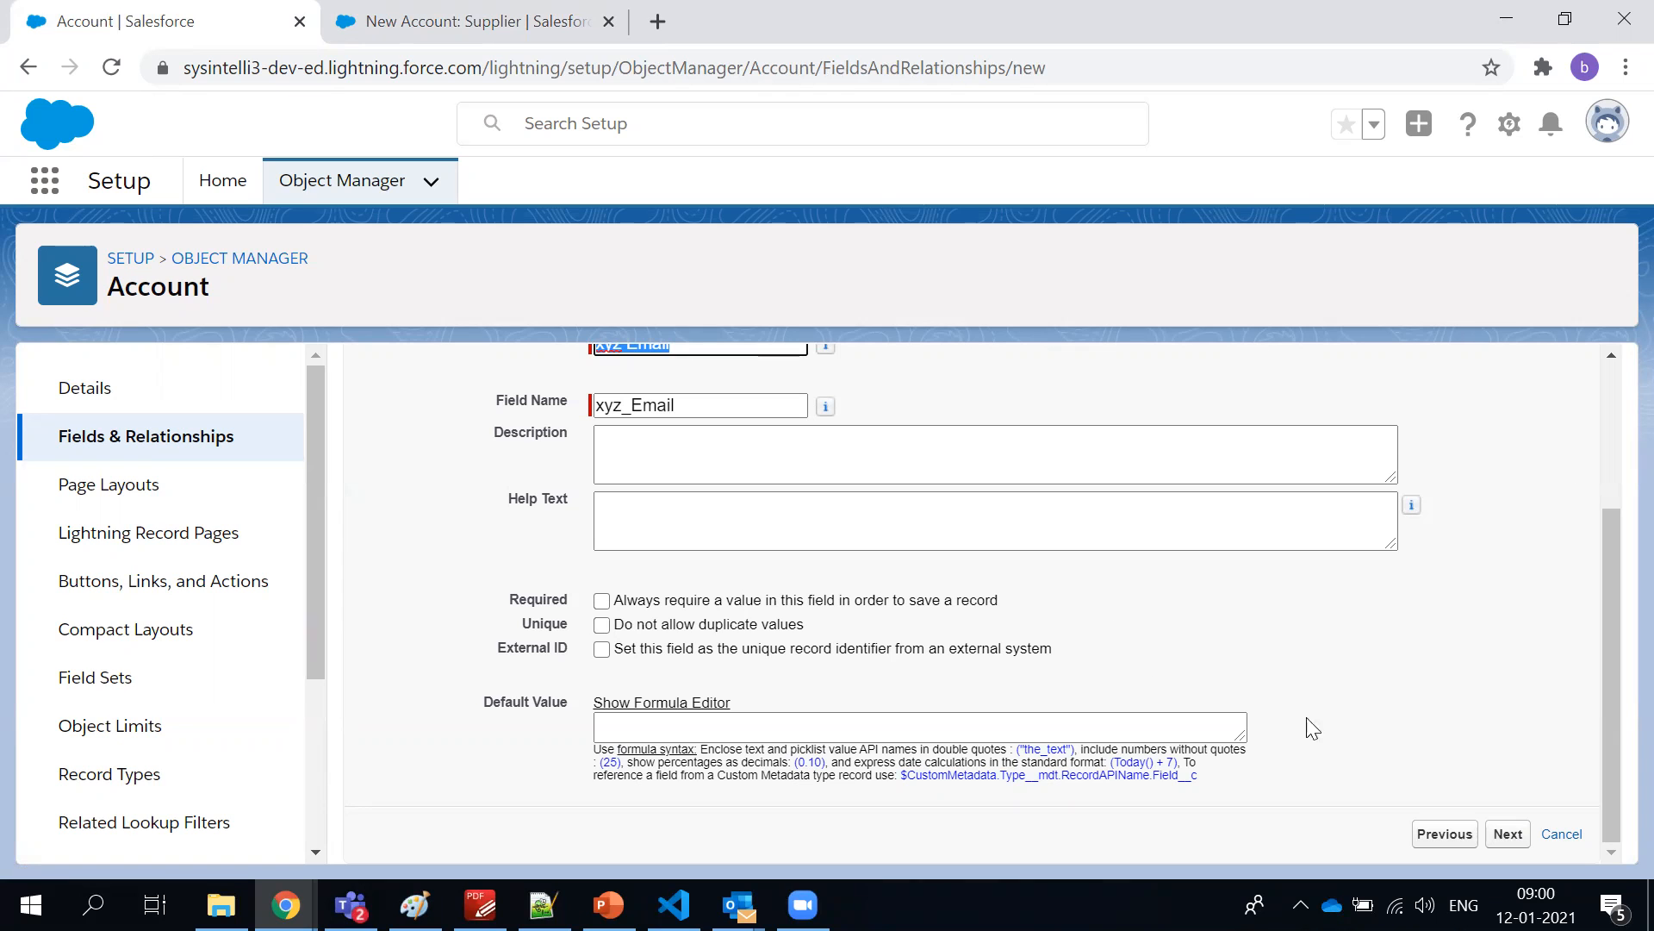
{"action": "left_click", "coordinate": [1499, 832]}
{"action": "scroll", "coordinate": [1200, 572], "scroll_direction": "down", "scroll_amount": 5}
{"action": "scroll", "coordinate": [890, 554], "scroll_direction": "up", "scroll_amount": 3}
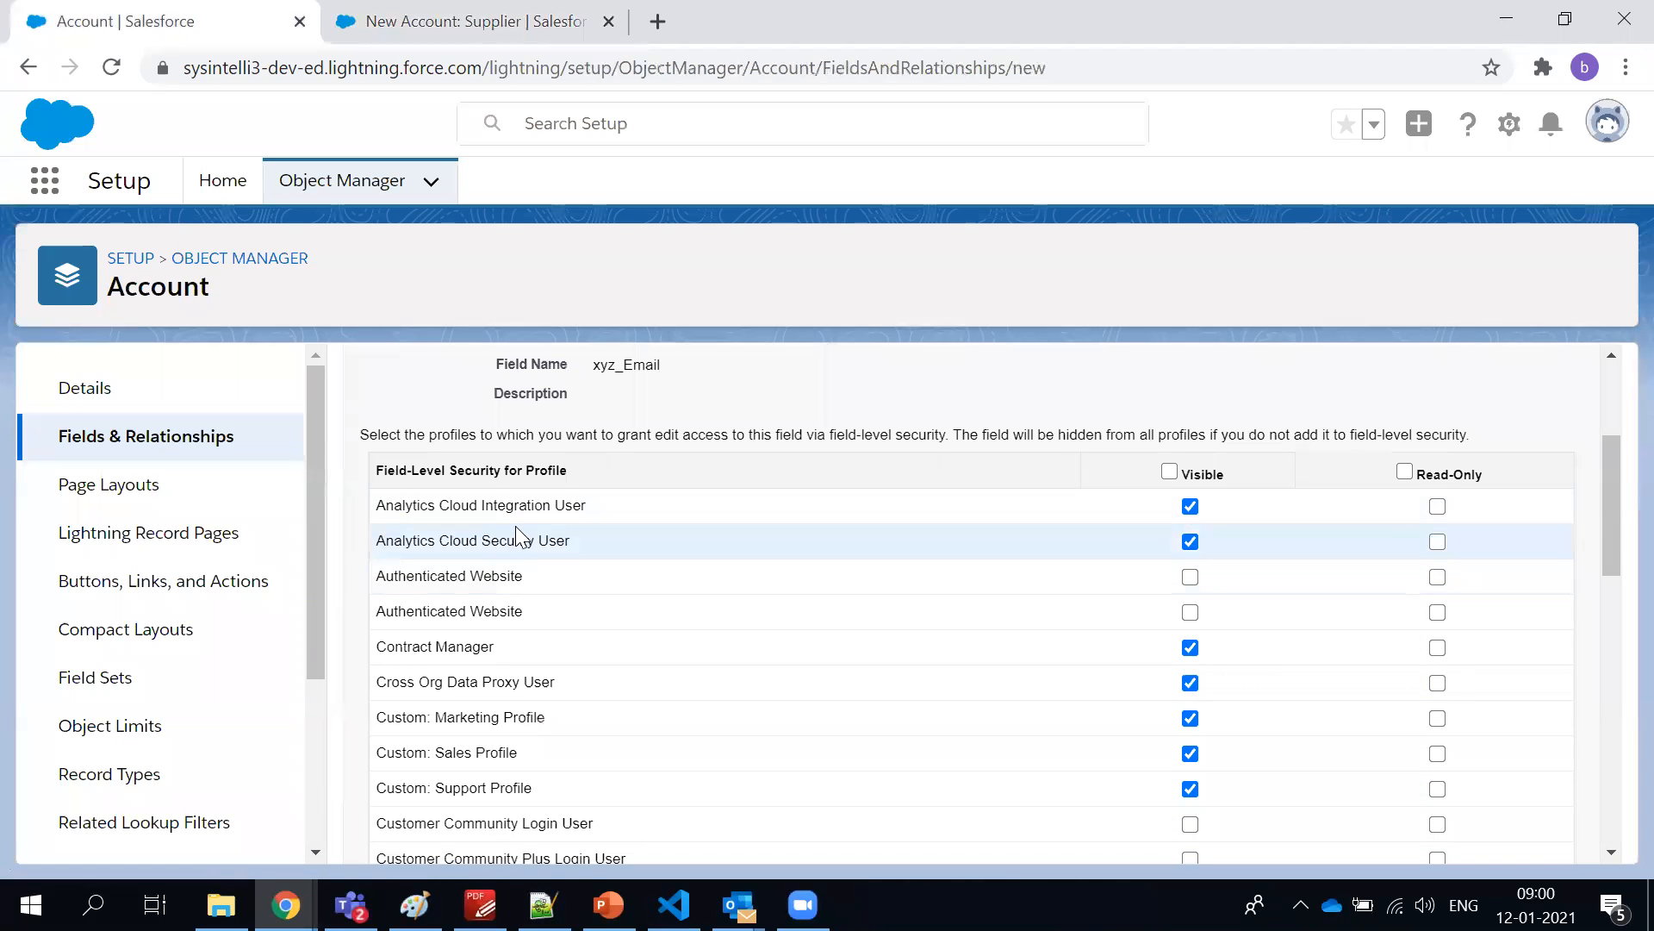
Review the profile visibility settings for the xyz Email field, accept them and continue to the page layout assignment
{"action": "scroll", "coordinate": [513, 541], "scroll_direction": "down", "scroll_amount": 10}
{"action": "scroll", "coordinate": [525, 556], "scroll_direction": "down", "scroll_amount": 2}
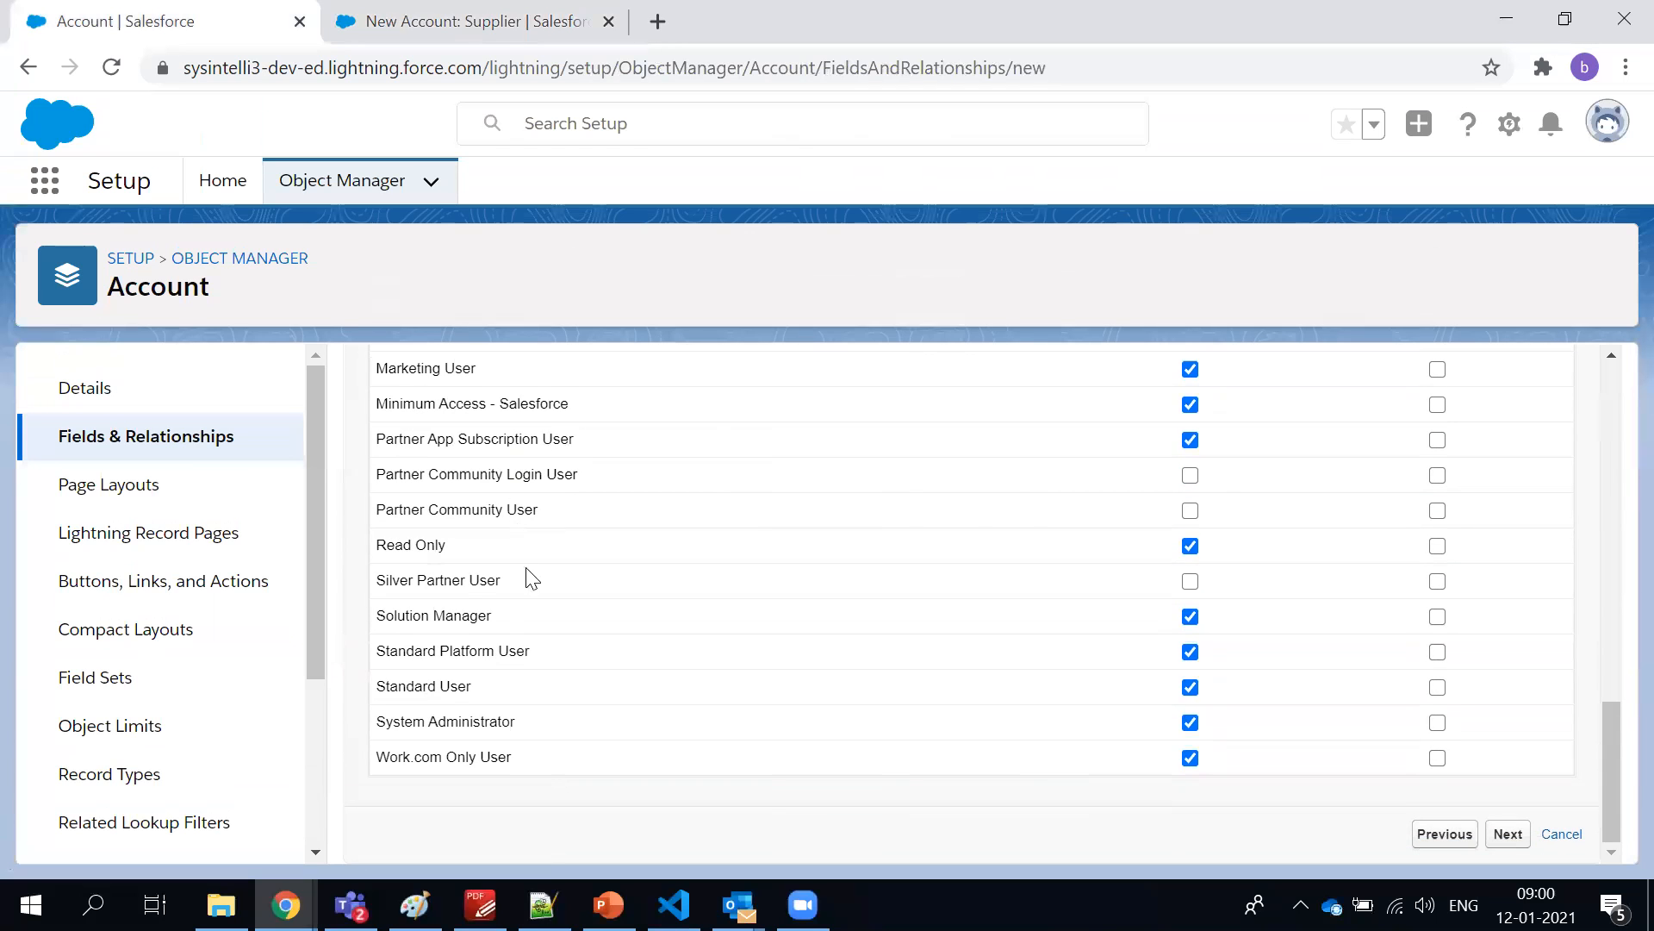
{"action": "scroll", "coordinate": [569, 724], "scroll_direction": "up", "scroll_amount": 10}
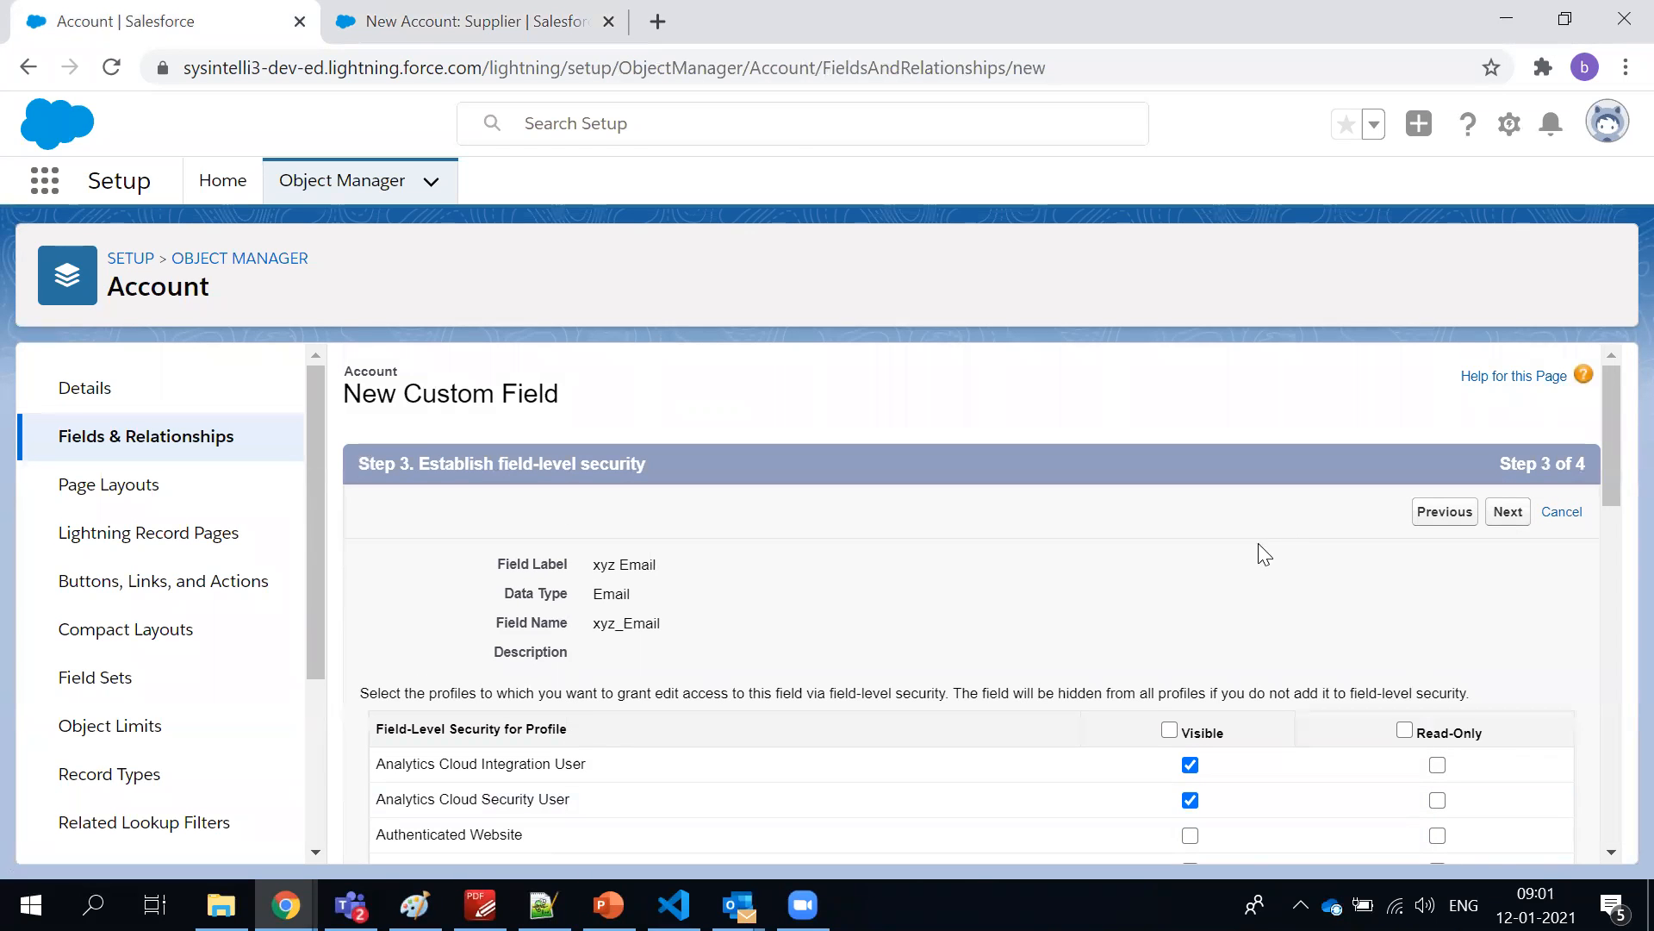
{"action": "left_click", "coordinate": [1506, 516]}
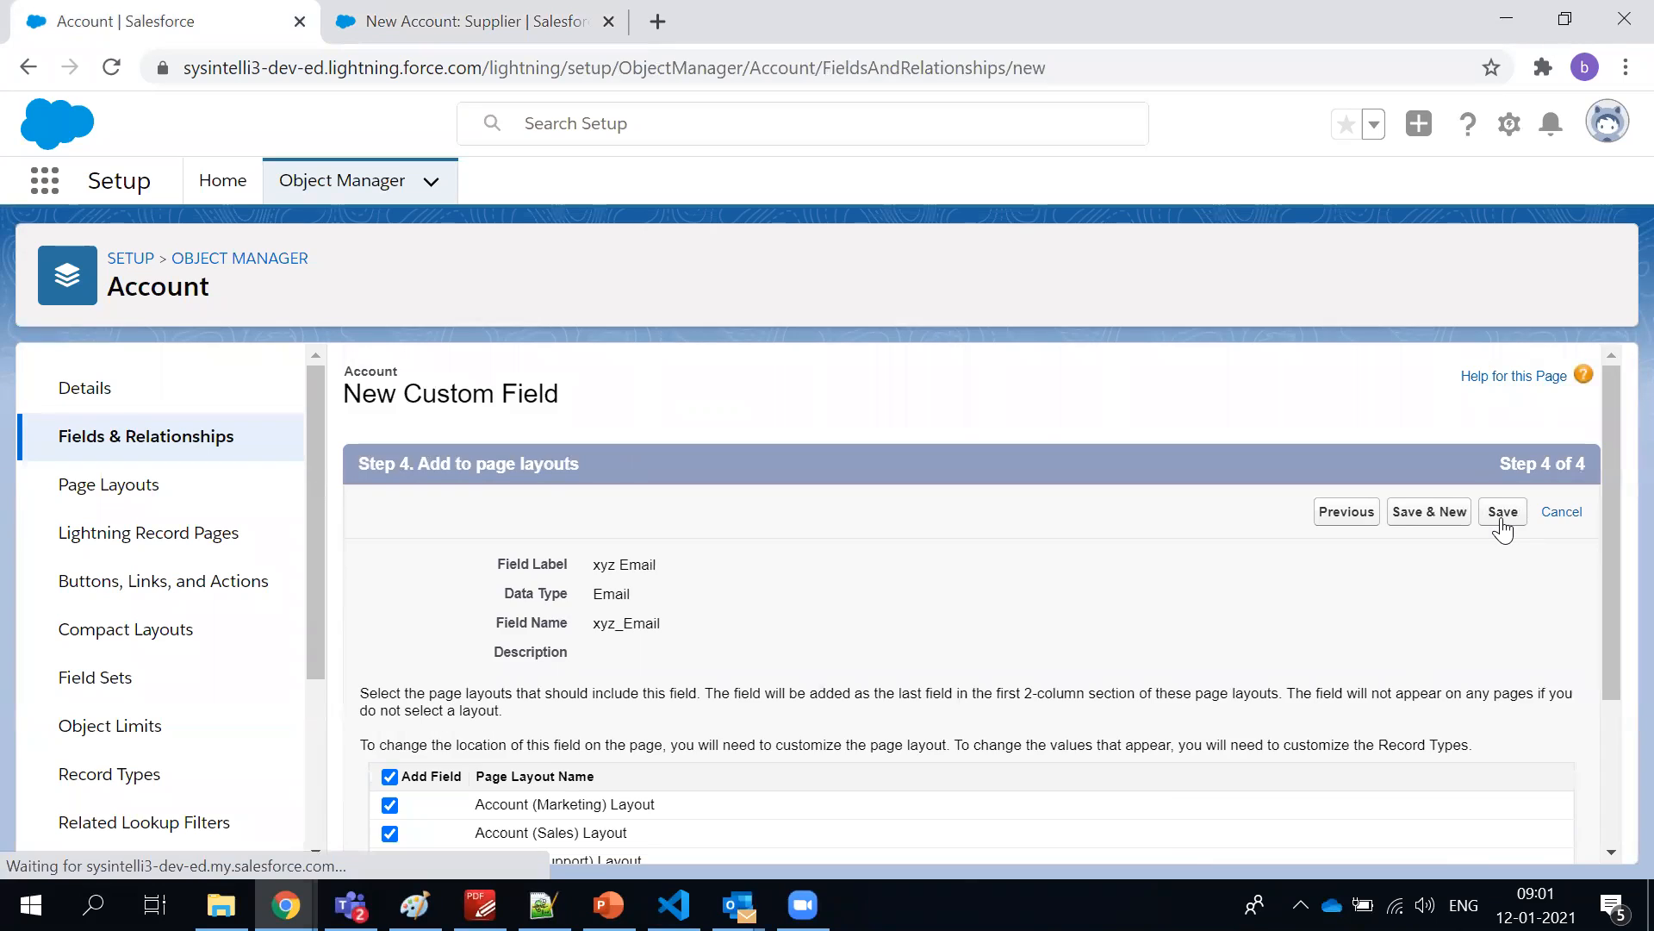
Keep the xyz Email field on all Account page layouts and save the new custom field
{"action": "scroll", "coordinate": [862, 569], "scroll_direction": "down", "scroll_amount": 3}
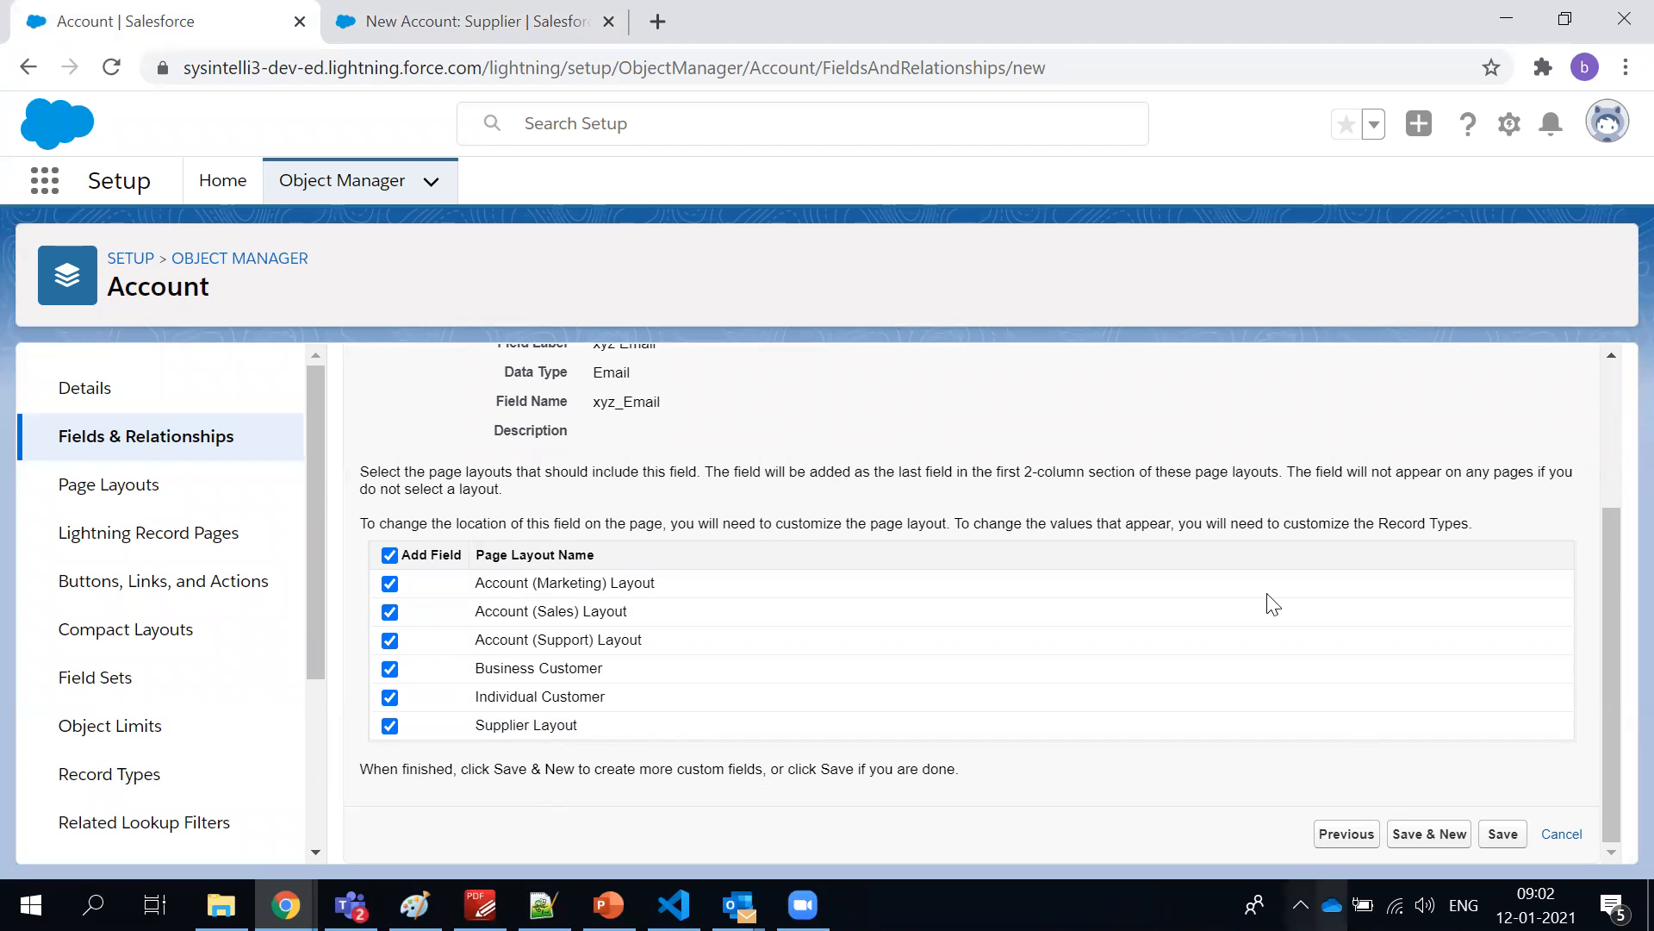
{"action": "scroll", "coordinate": [698, 502], "scroll_direction": "up", "scroll_amount": 3}
{"action": "scroll", "coordinate": [1193, 665], "scroll_direction": "down", "scroll_amount": 3}
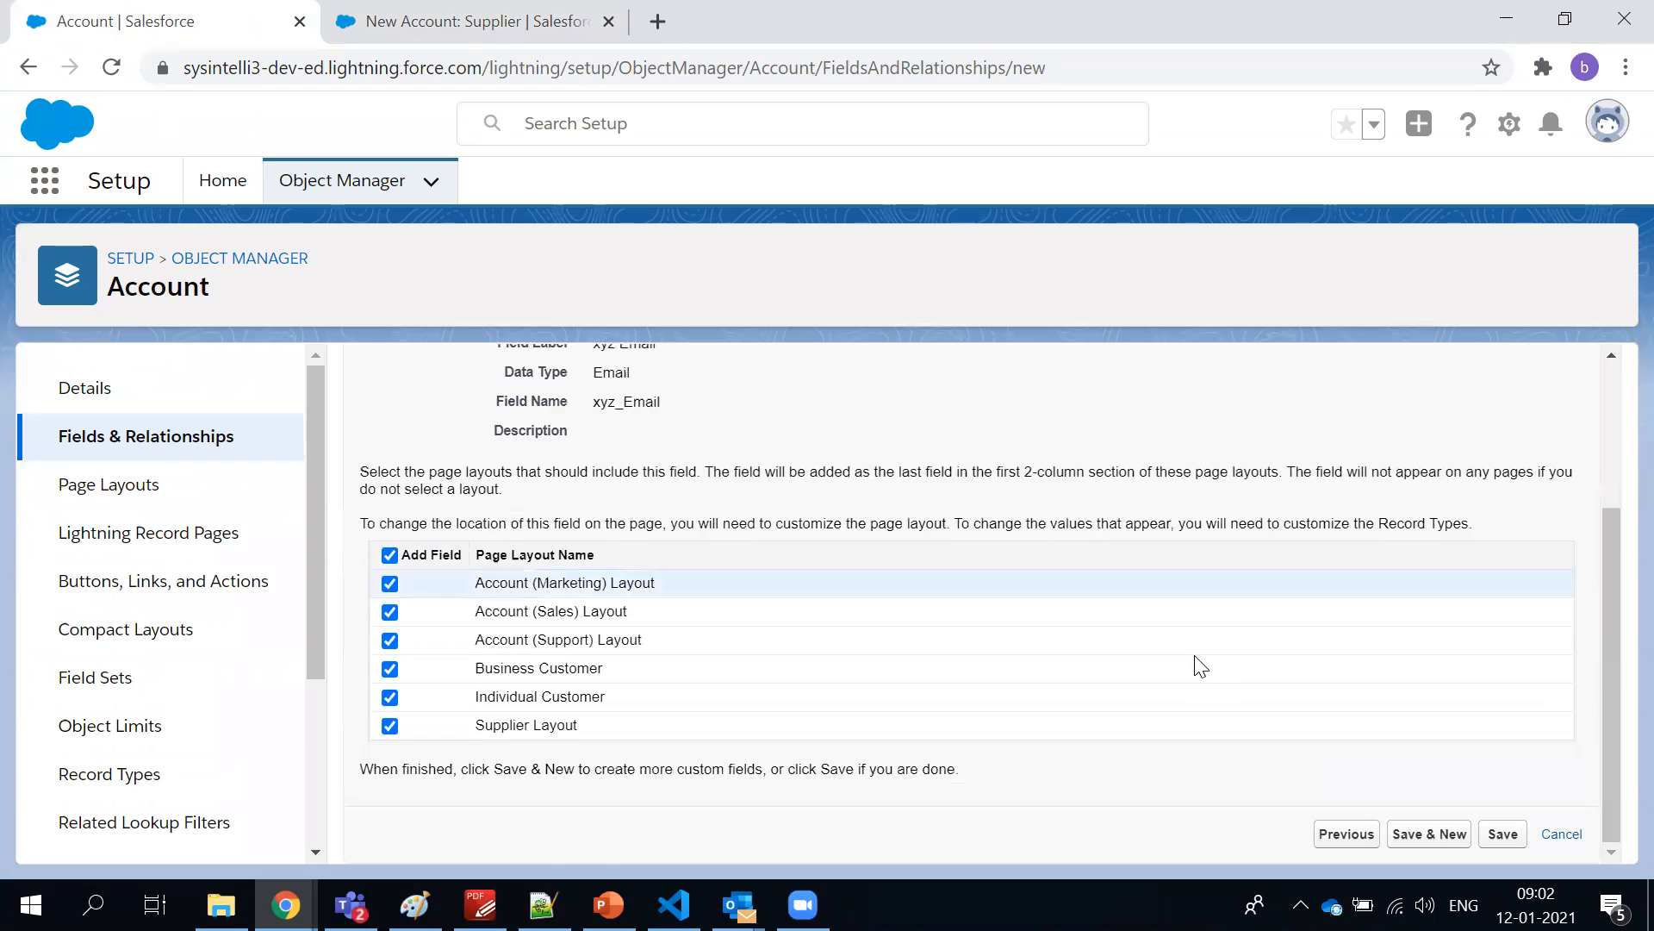
{"action": "left_click", "coordinate": [1501, 836]}
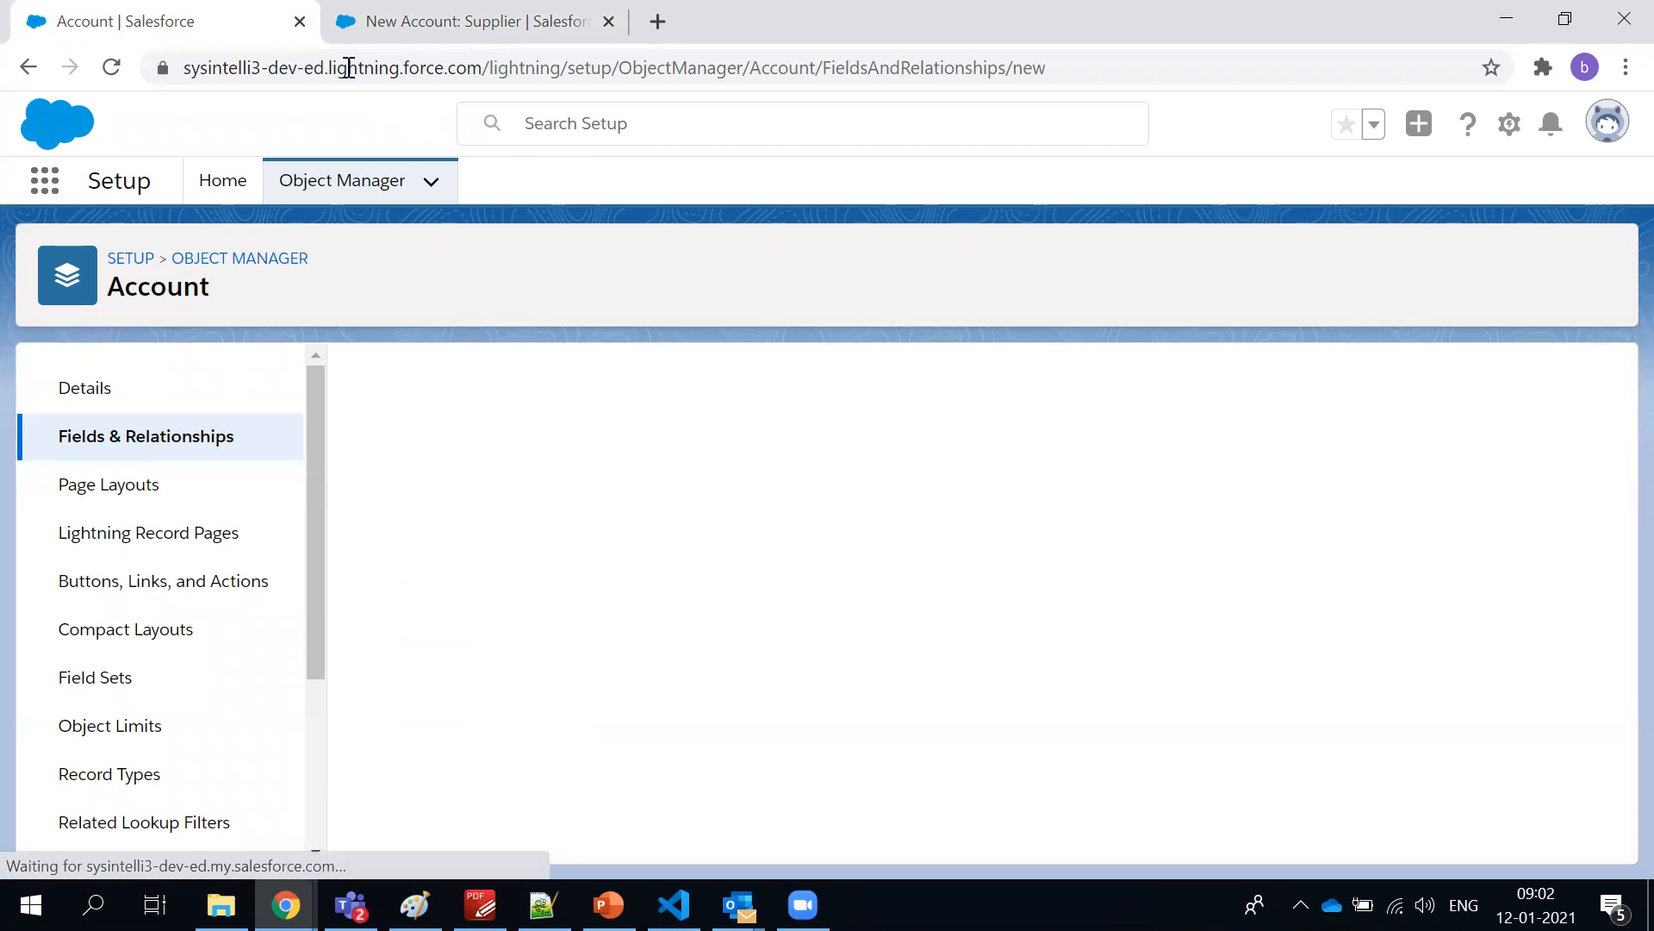
Close the outdated Supplier form on the Accounts page and start a fresh account with the Supplier record type
{"action": "left_click", "coordinate": [487, 21]}
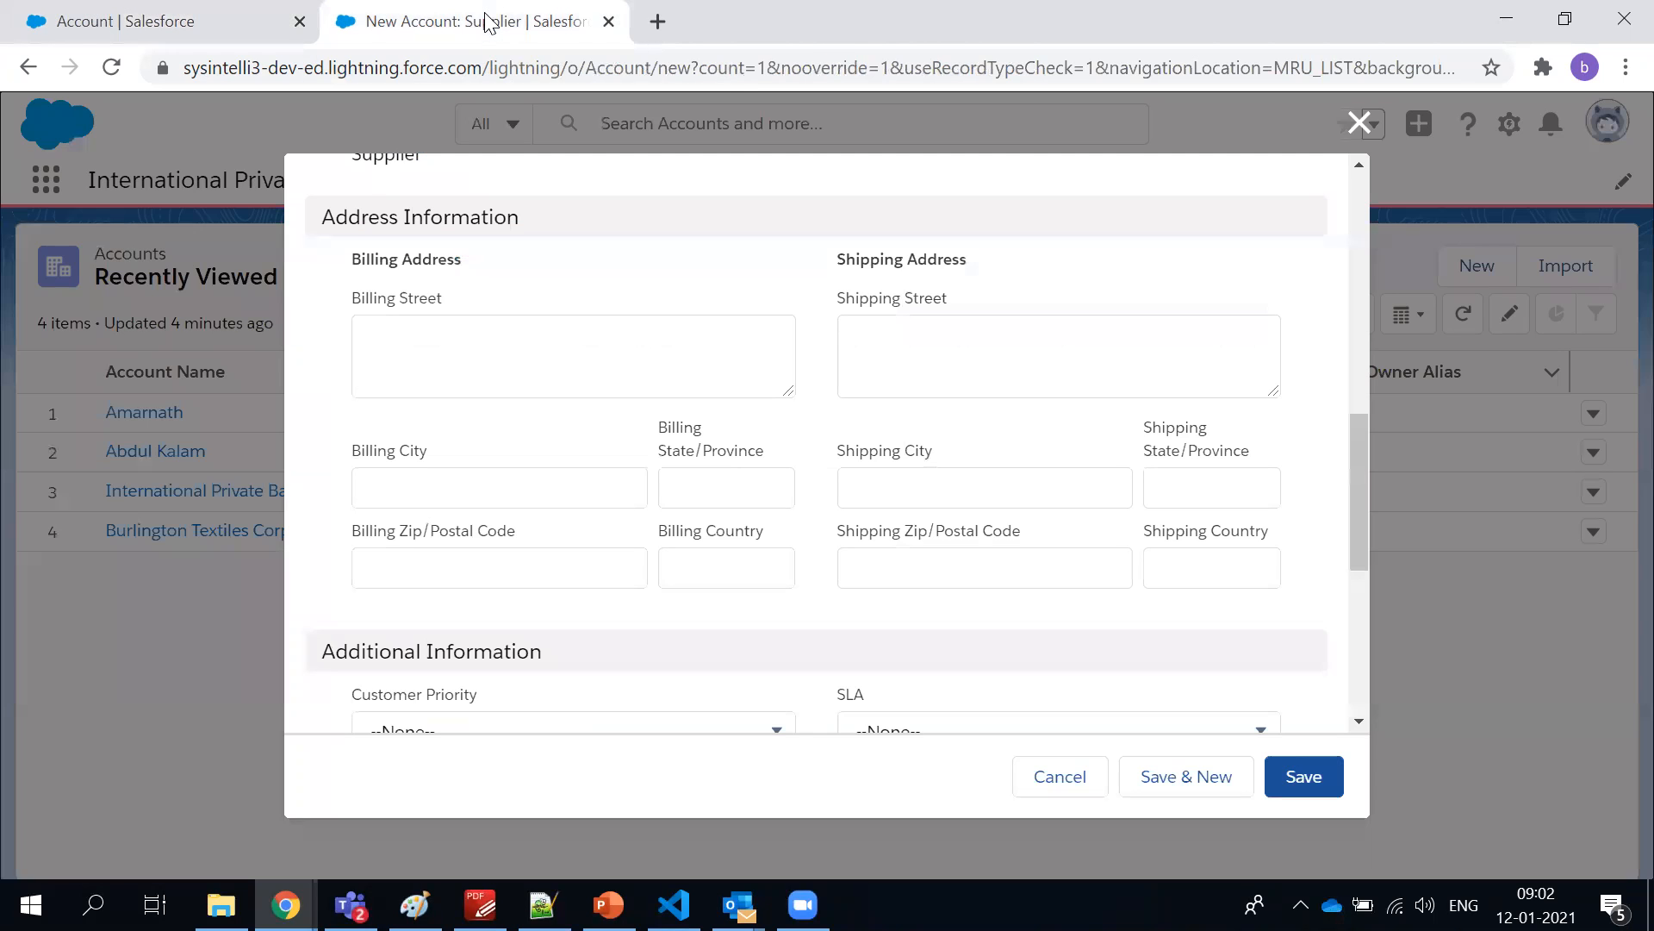
{"action": "left_click", "coordinate": [1352, 140]}
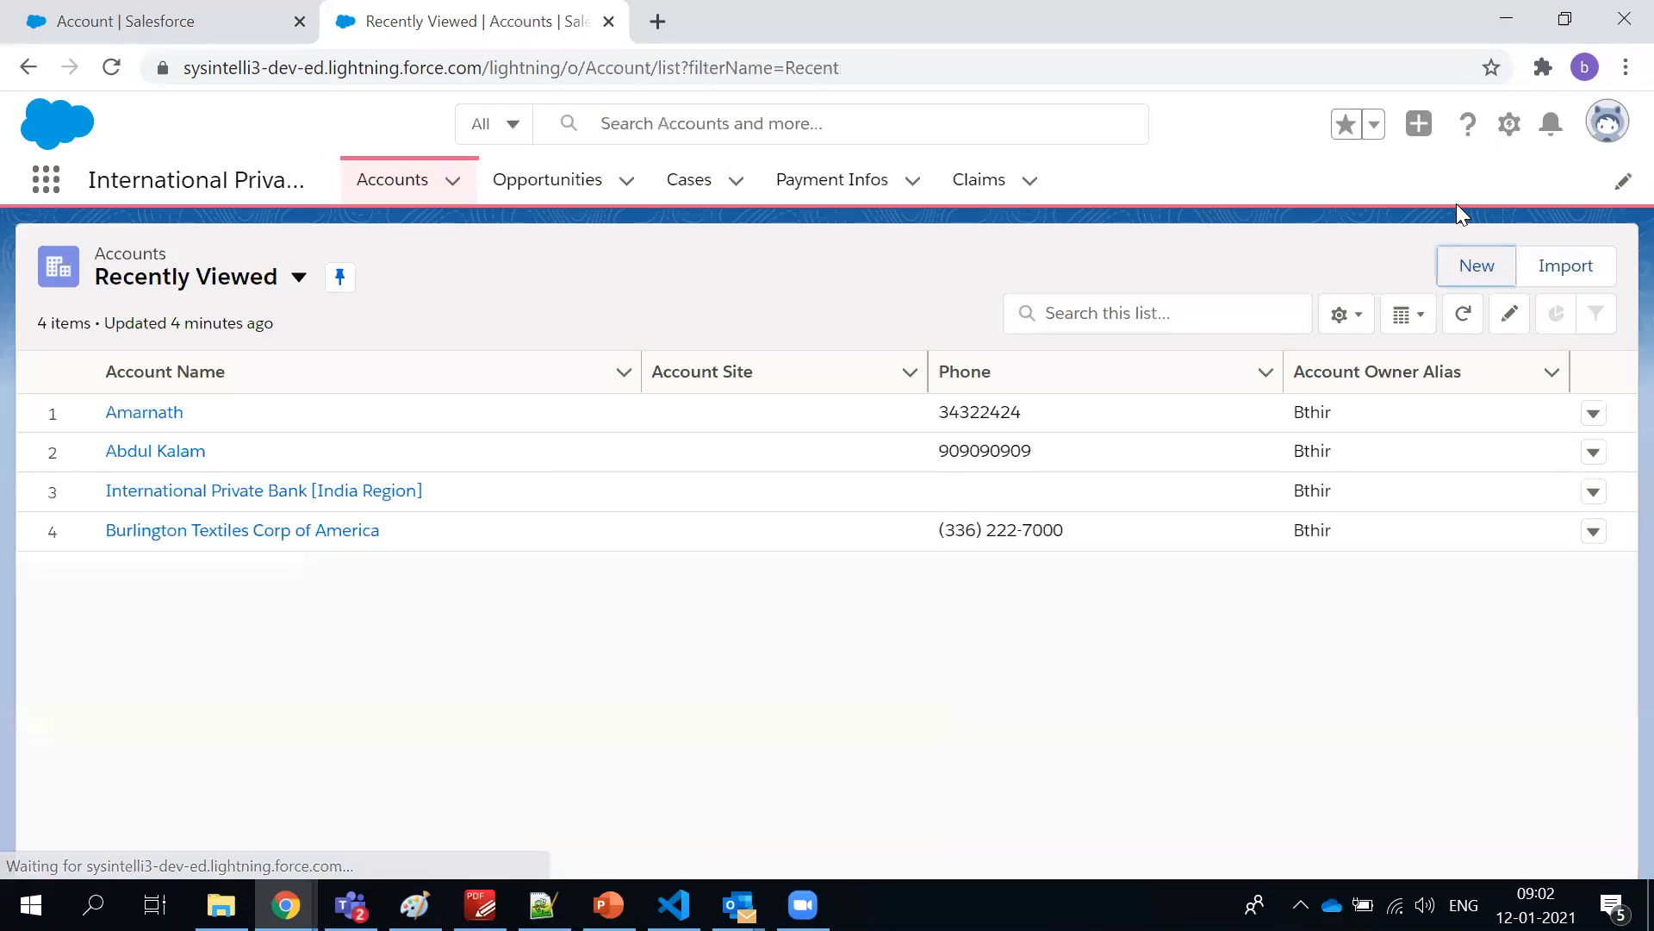
{"action": "left_click", "coordinate": [1465, 266]}
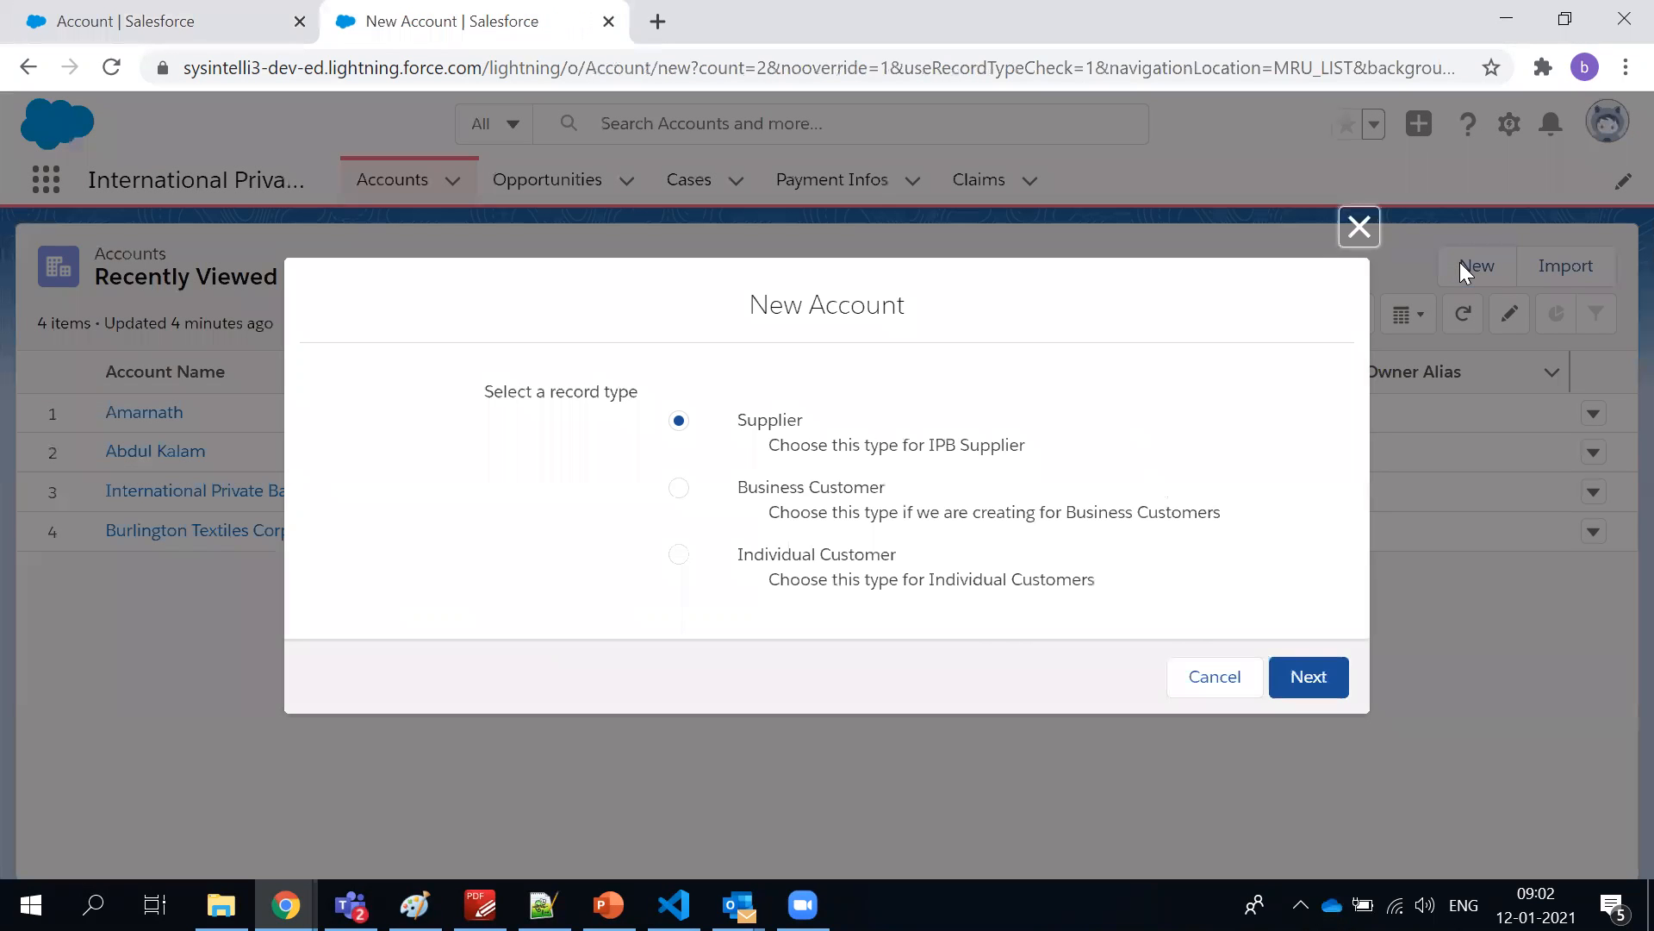
{"action": "left_click", "coordinate": [1286, 676]}
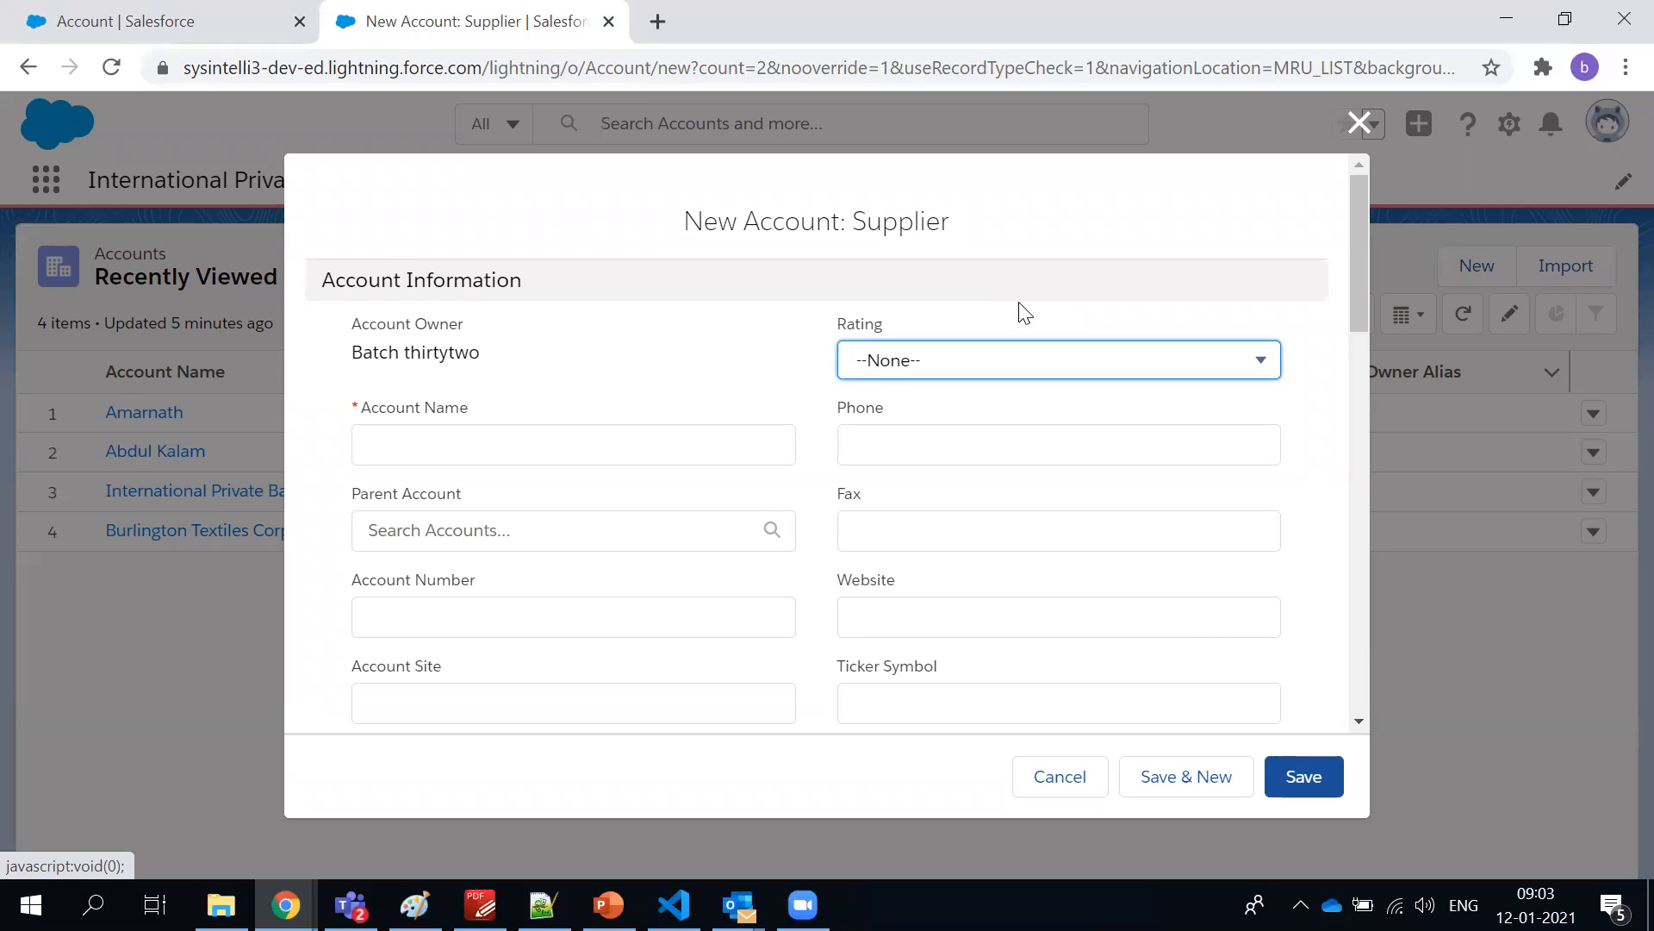
Look briefly at AXM_TrialMaterialClass.cls in Visual Studio Code, return to the Supplier account form in Chrome and close it
{"action": "key", "text": "alt+Tab"}
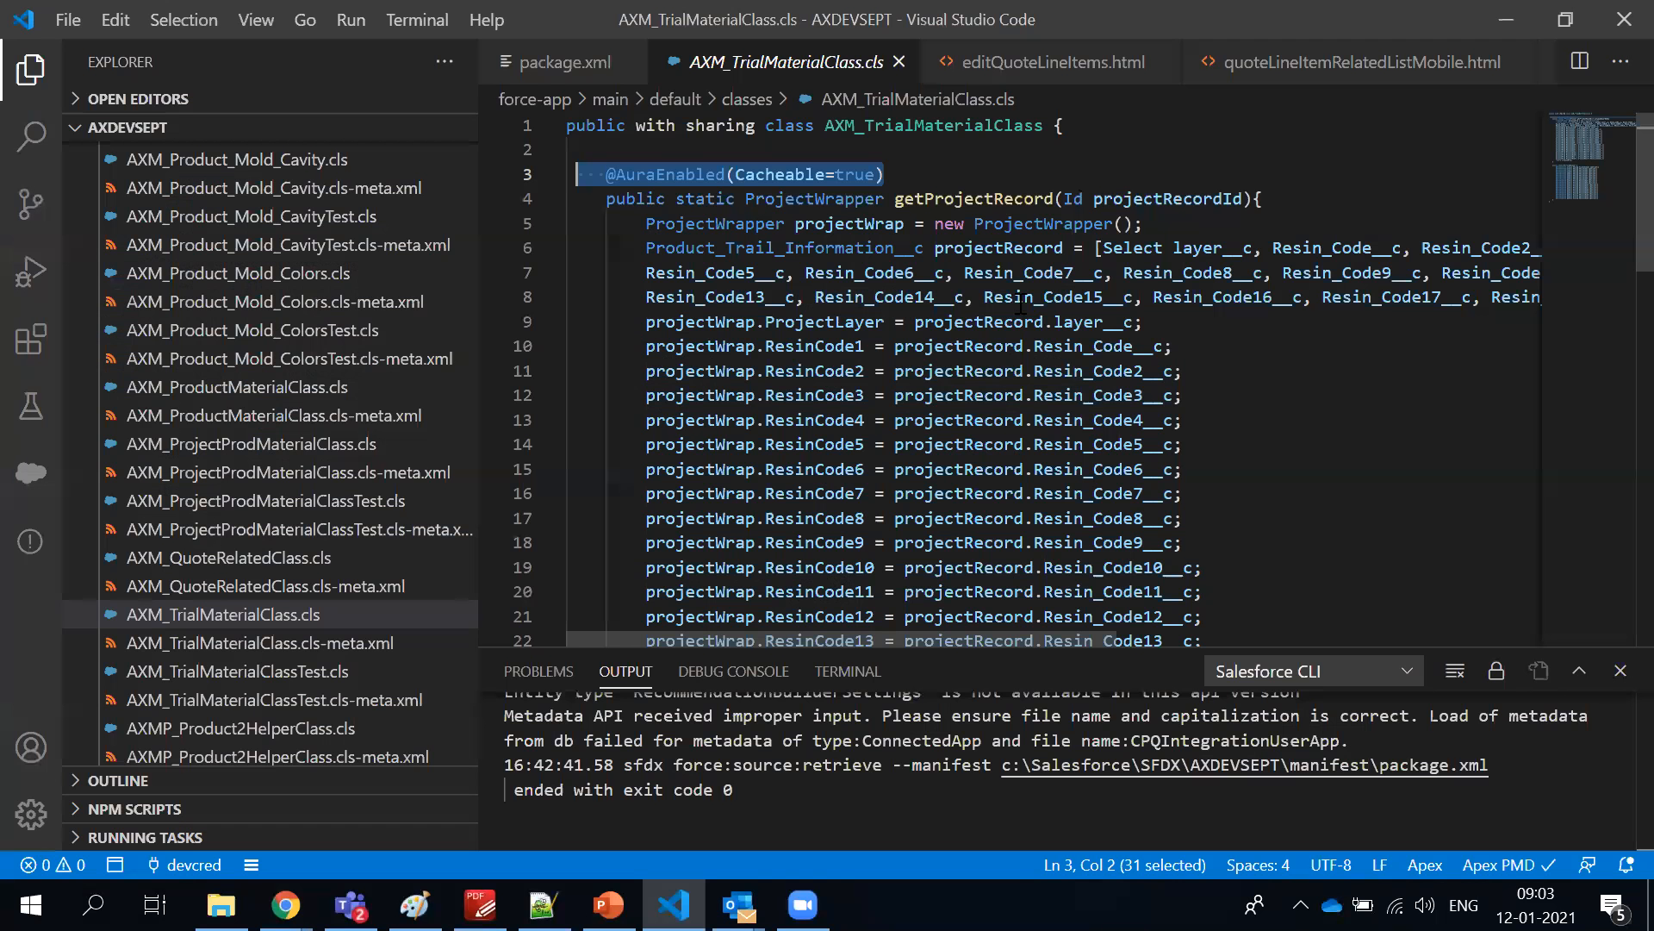
{"action": "key", "text": "alt+Tab"}
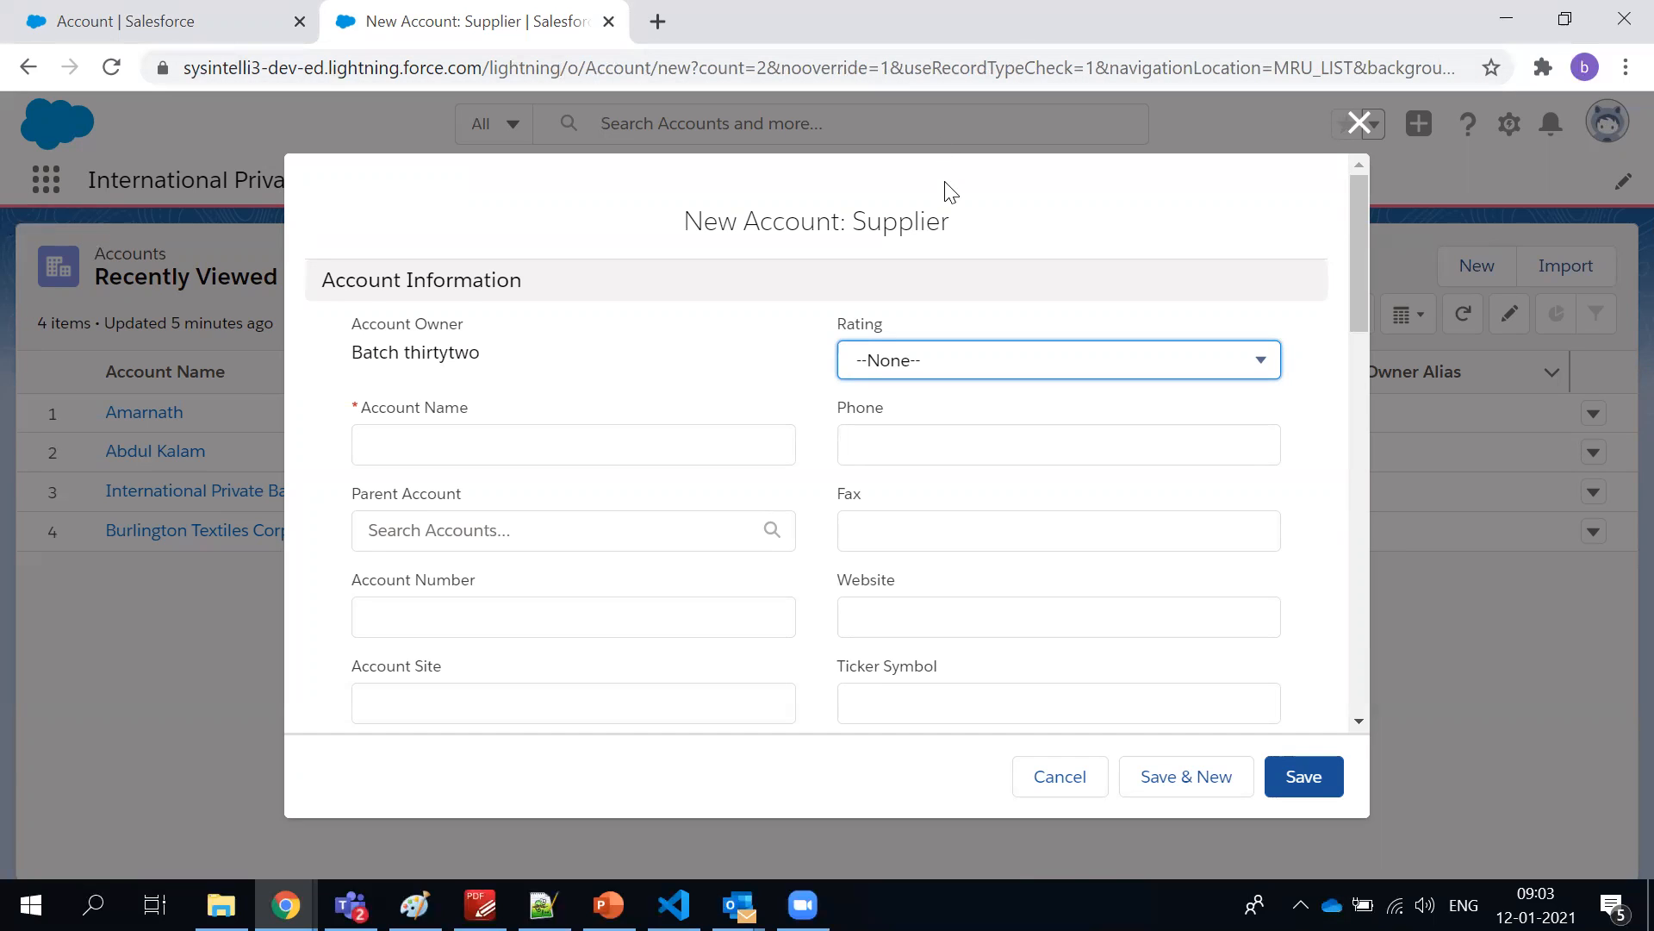
{"action": "scroll", "coordinate": [1046, 210], "scroll_direction": "down", "scroll_amount": 2}
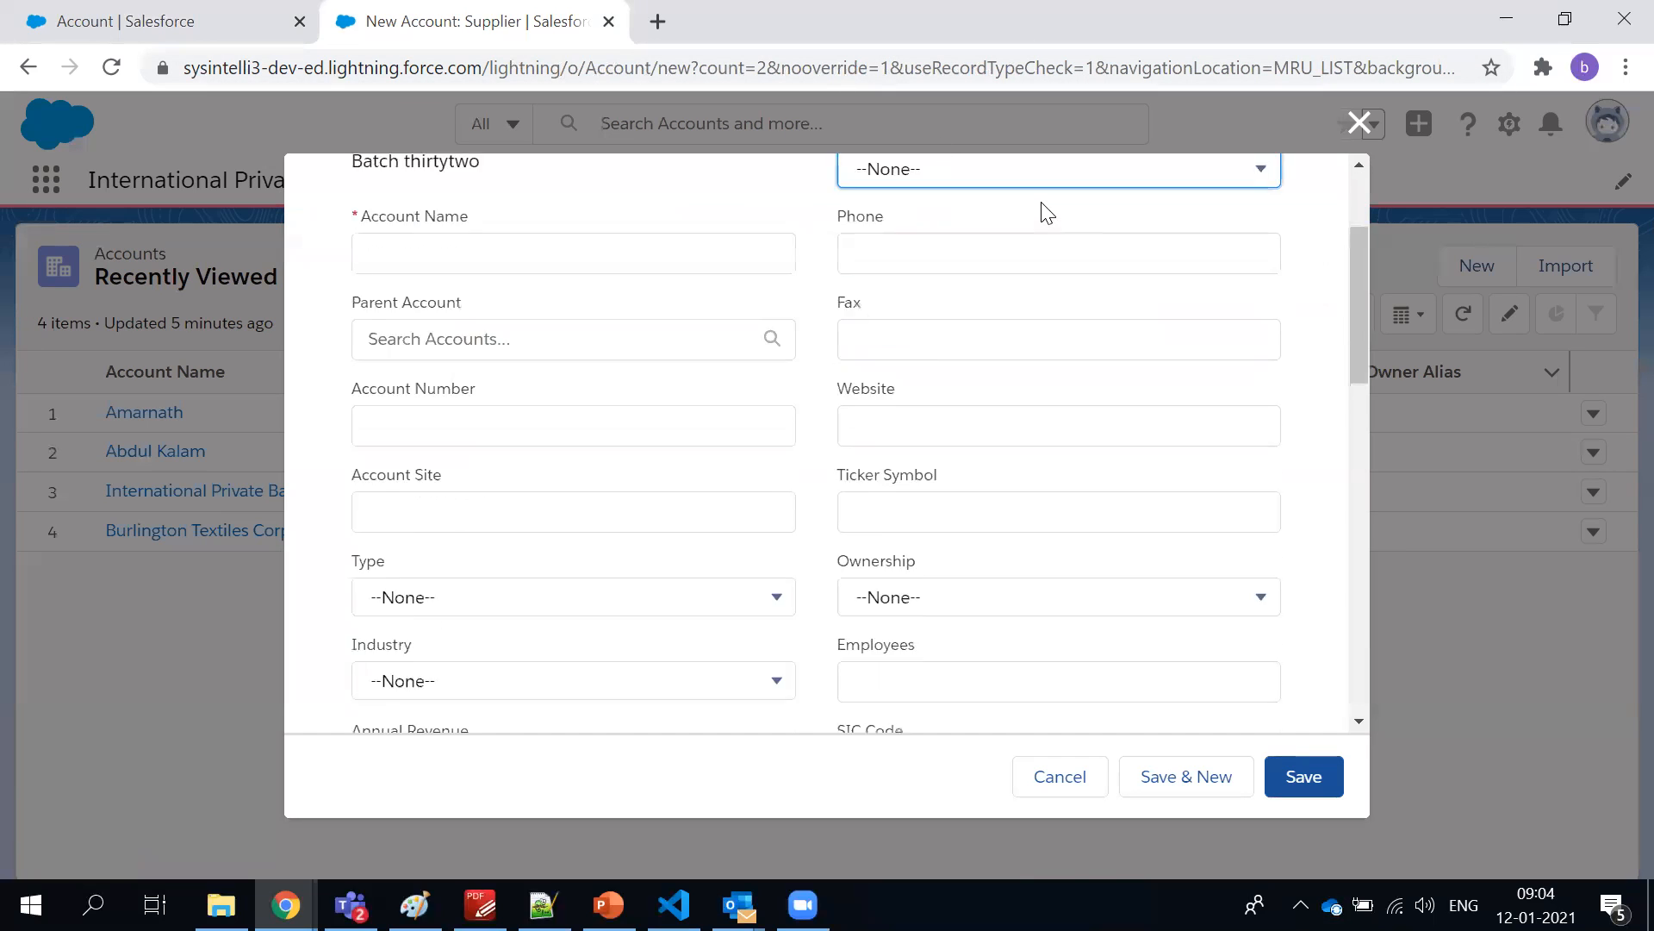
{"action": "scroll", "coordinate": [1045, 210], "scroll_direction": "up", "scroll_amount": 2}
{"action": "left_click", "coordinate": [1360, 123]}
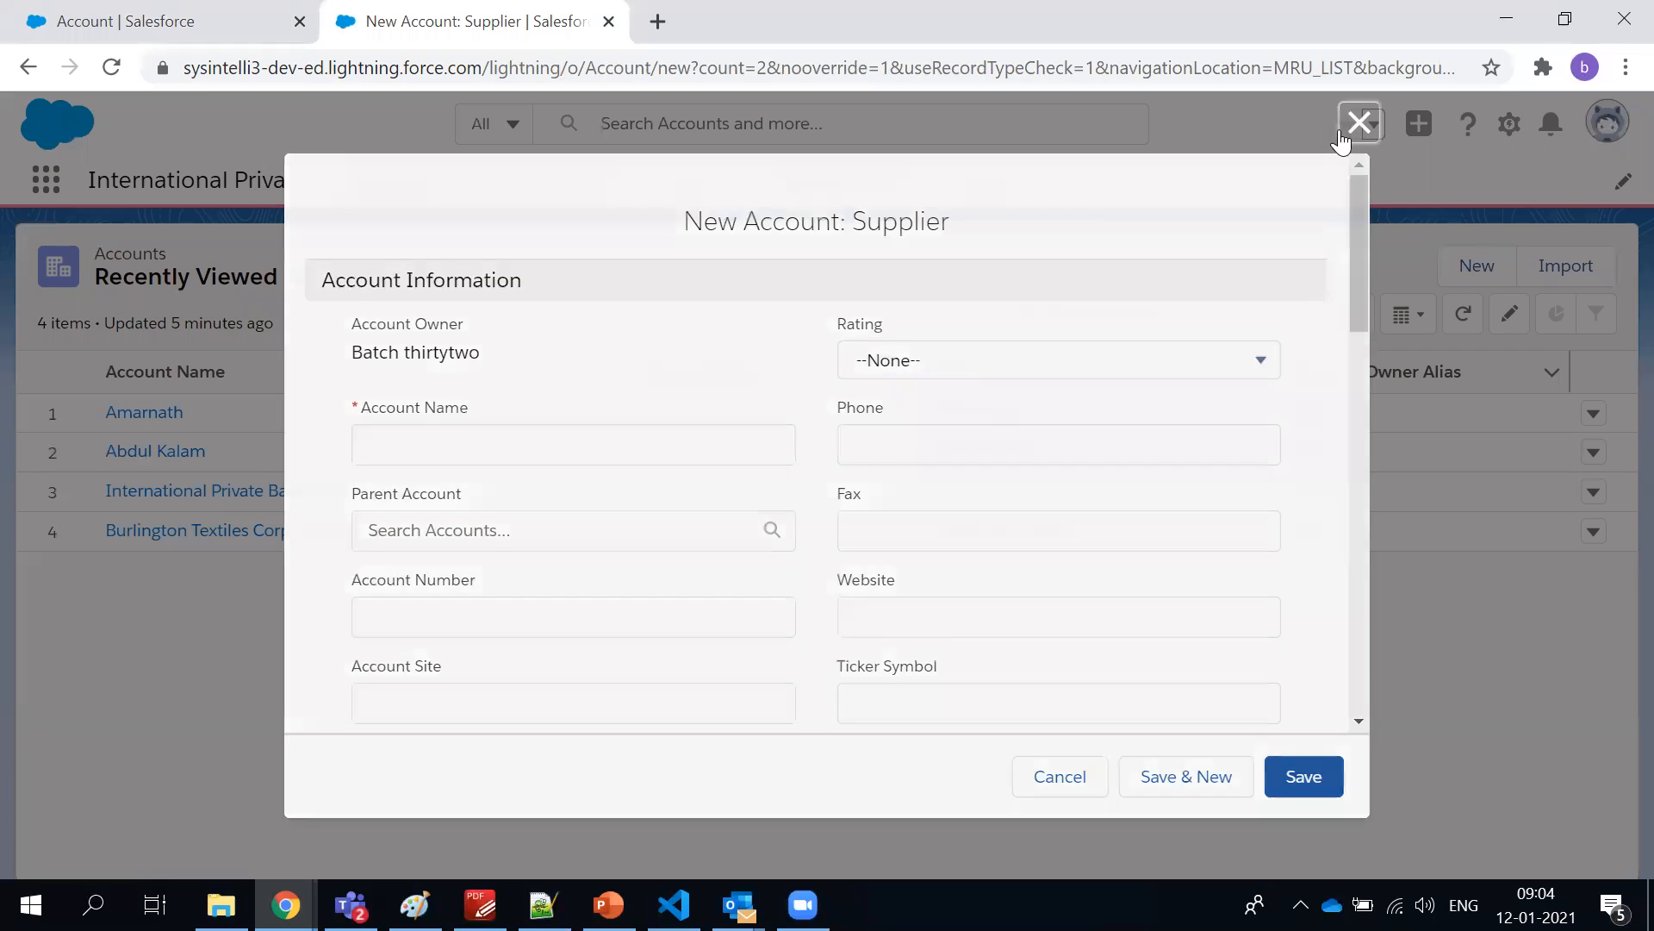
Return to Setup and browse the full list of objects in Object Manager
{"action": "left_click", "coordinate": [112, 25]}
{"action": "left_click", "coordinate": [360, 181]}
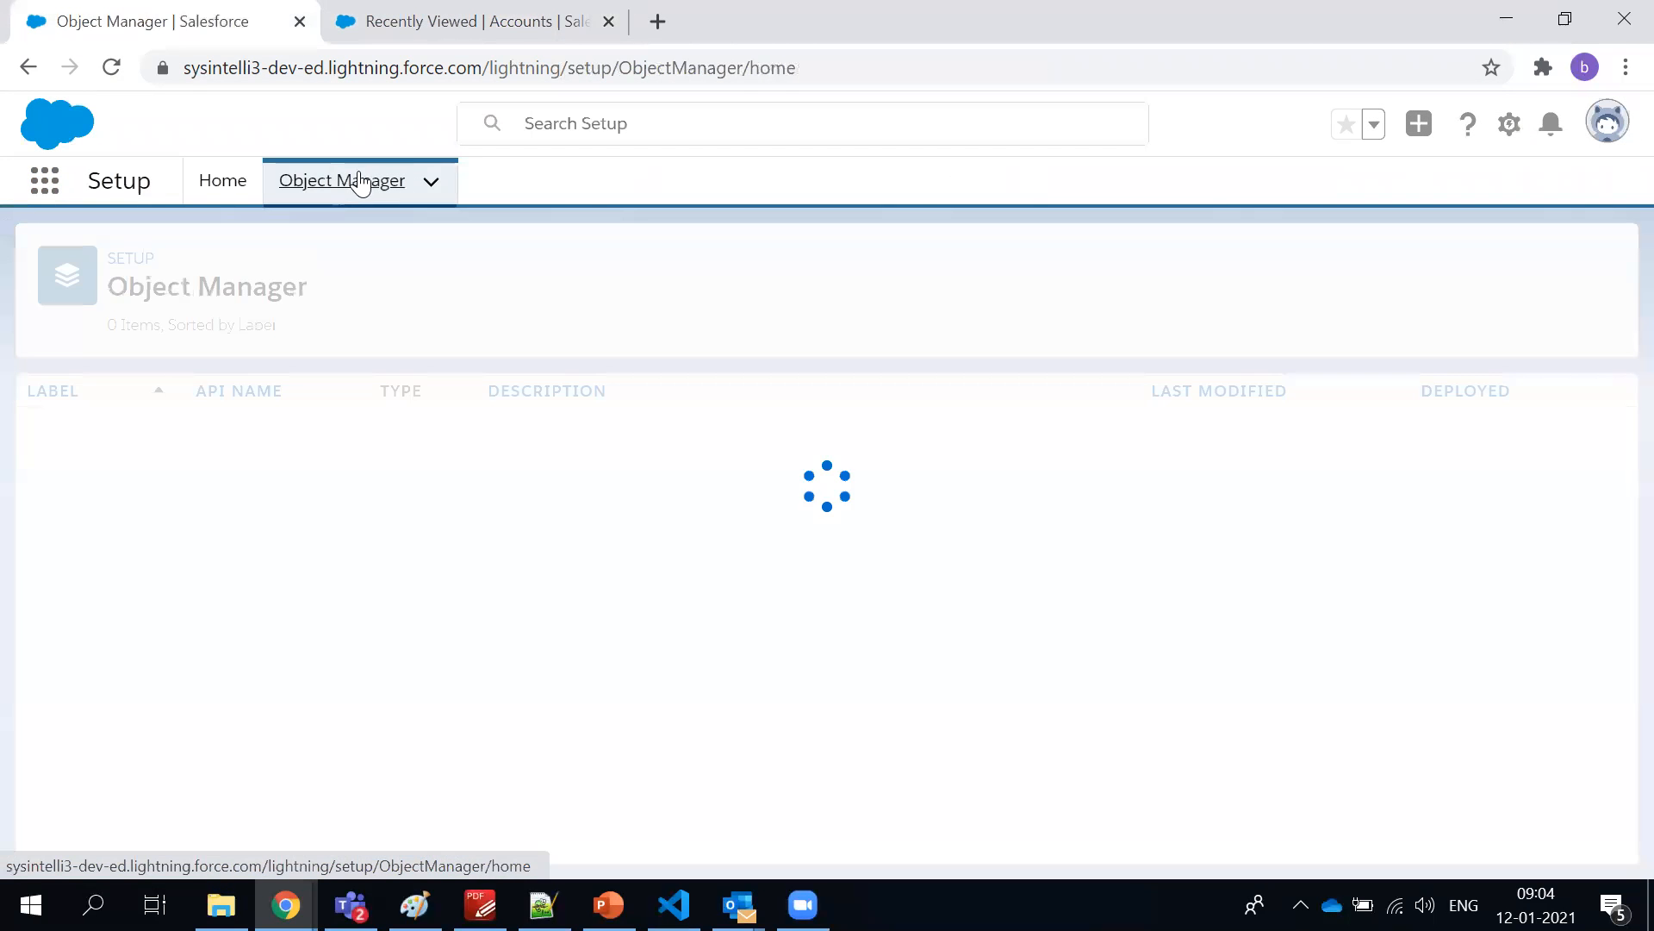
{"action": "scroll", "coordinate": [147, 517], "scroll_direction": "down", "scroll_amount": 20}
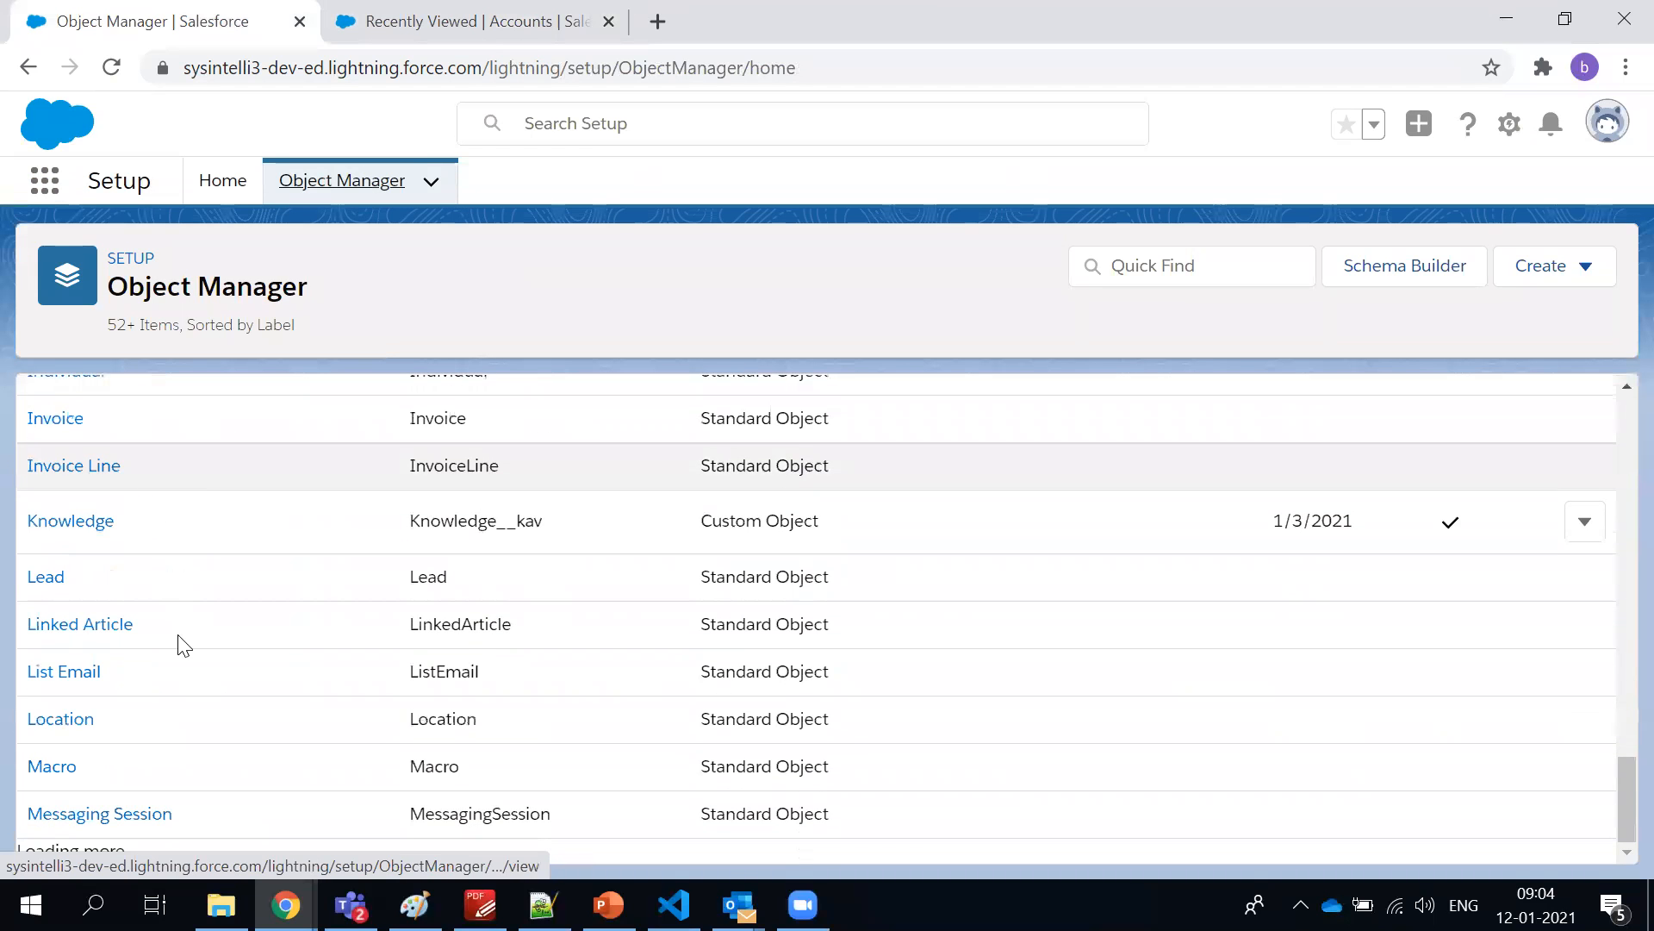
{"action": "scroll", "coordinate": [185, 681], "scroll_direction": "up", "scroll_amount": 20}
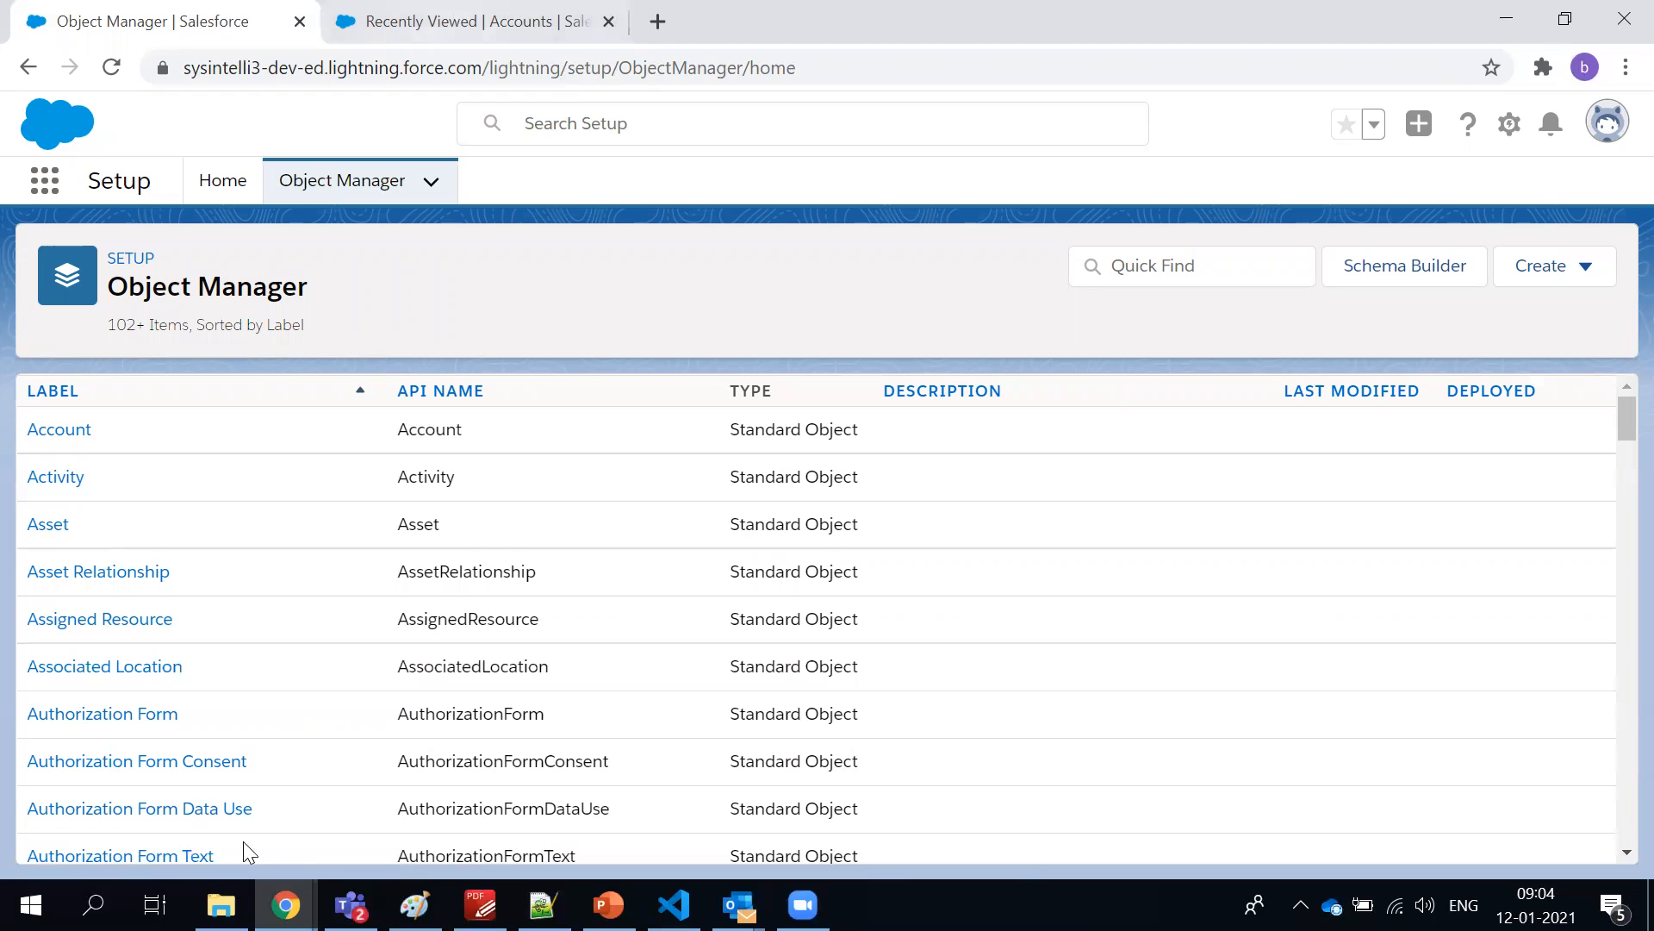
{"action": "scroll", "coordinate": [89, 471], "scroll_direction": "down", "scroll_amount": 15}
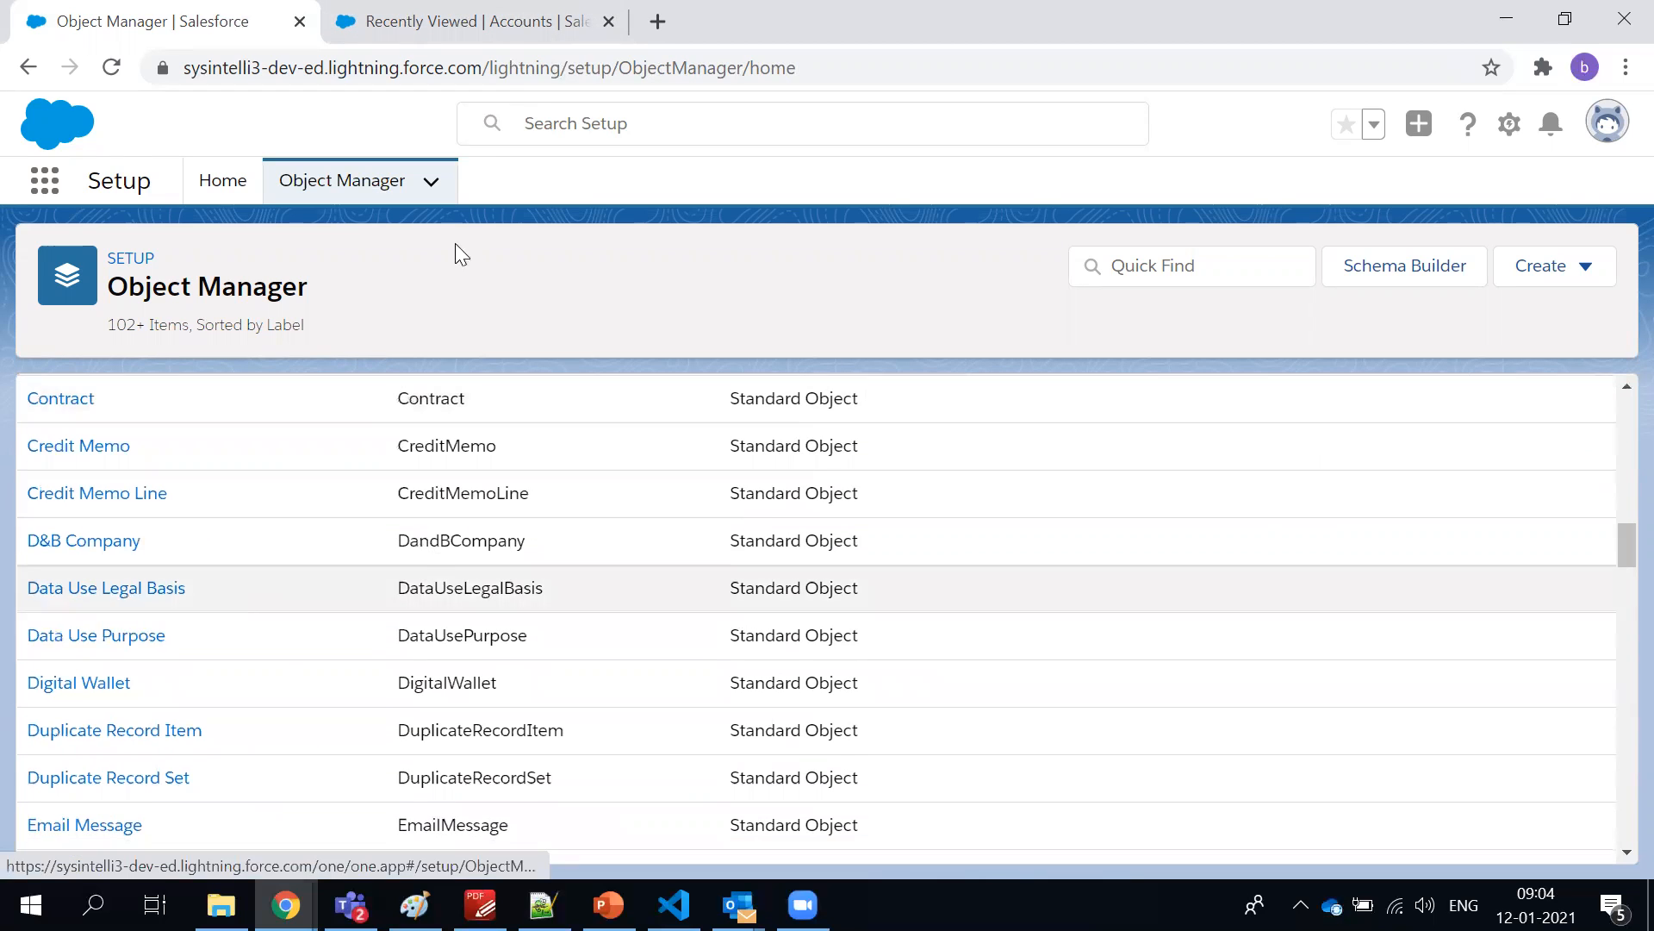
Start another Supplier account from the Accounts page and locate the xyz Email field on its form
{"action": "left_click", "coordinate": [512, 32]}
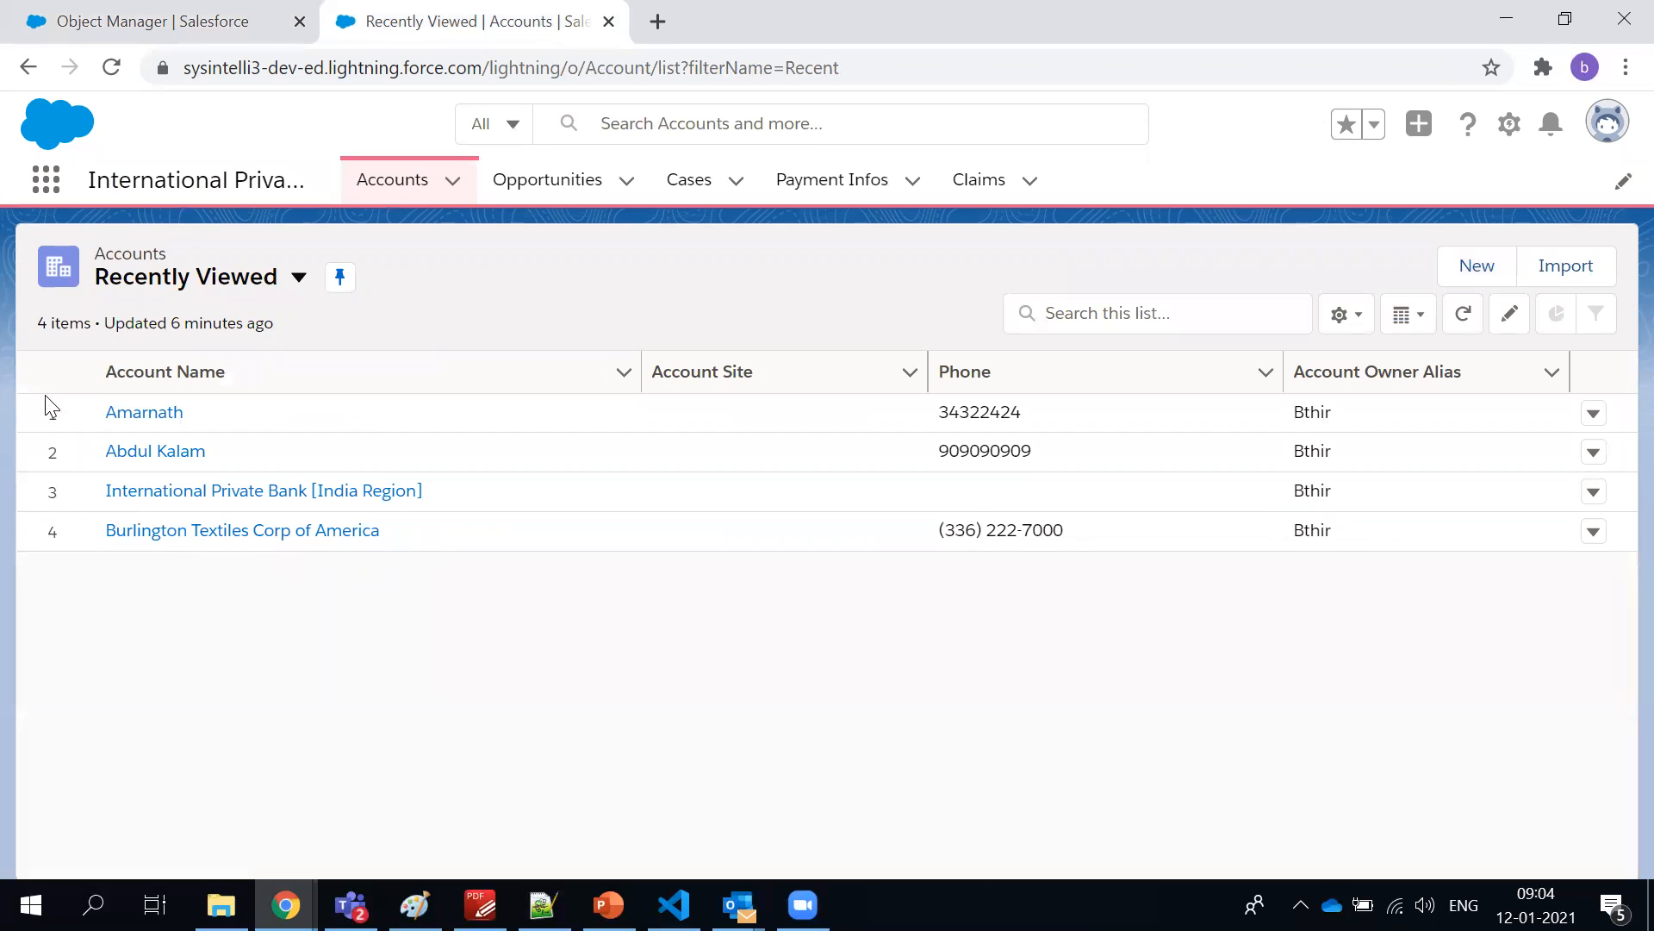
{"action": "left_click", "coordinate": [1509, 313]}
{"action": "left_click", "coordinate": [1489, 263]}
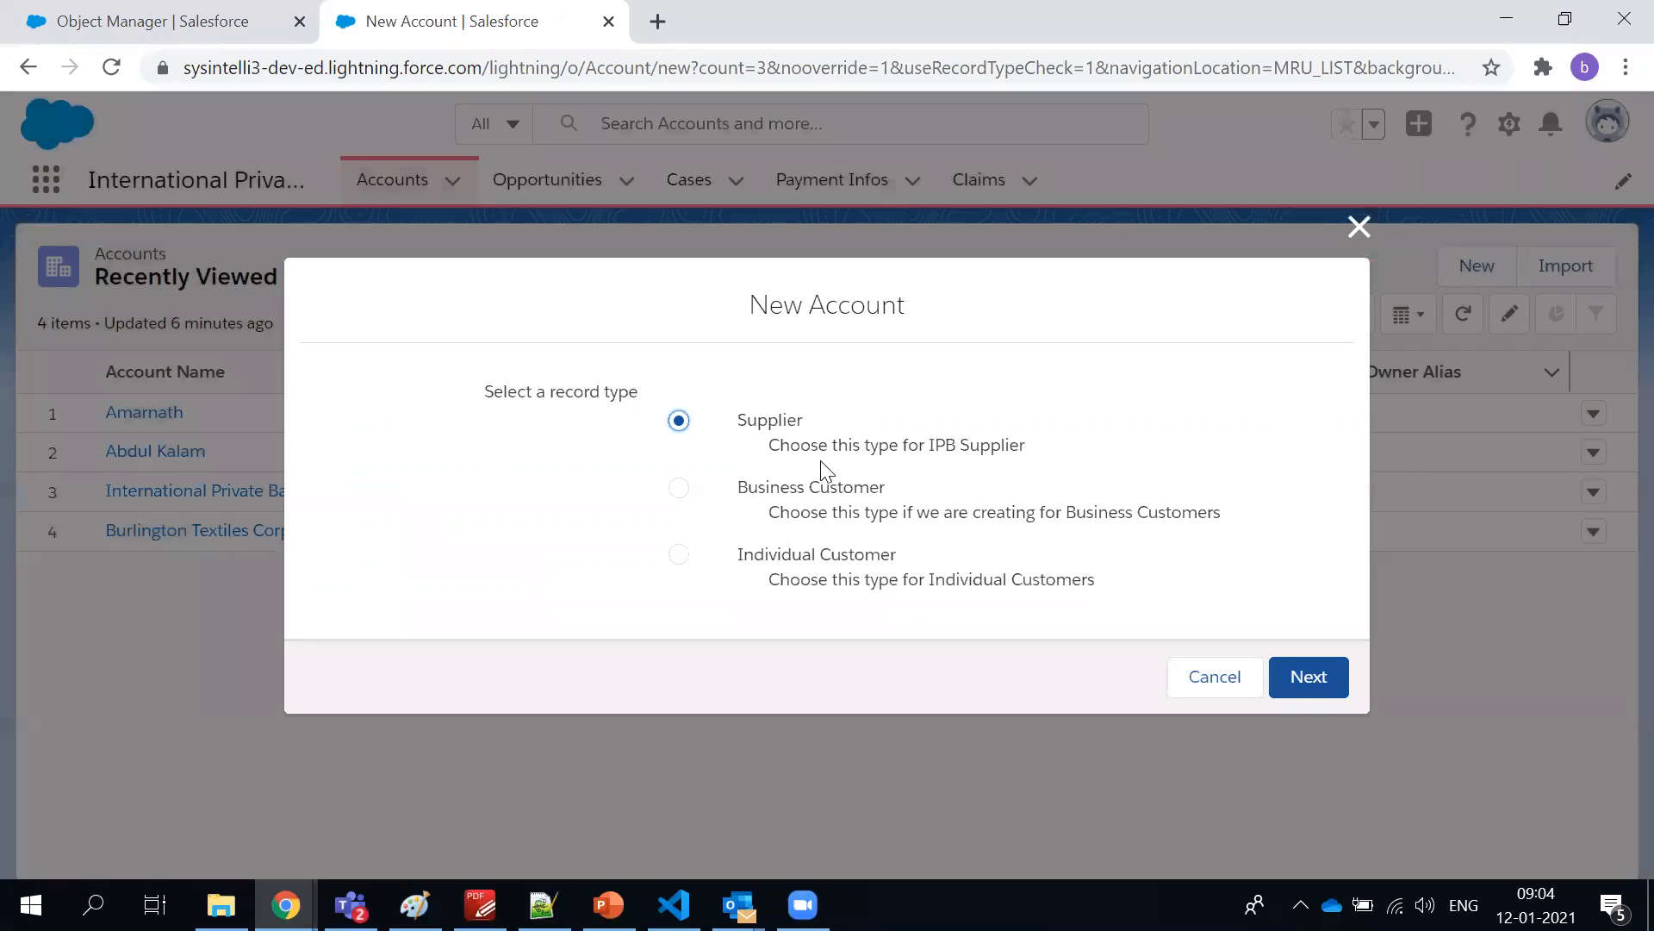
{"action": "left_click", "coordinate": [1298, 672]}
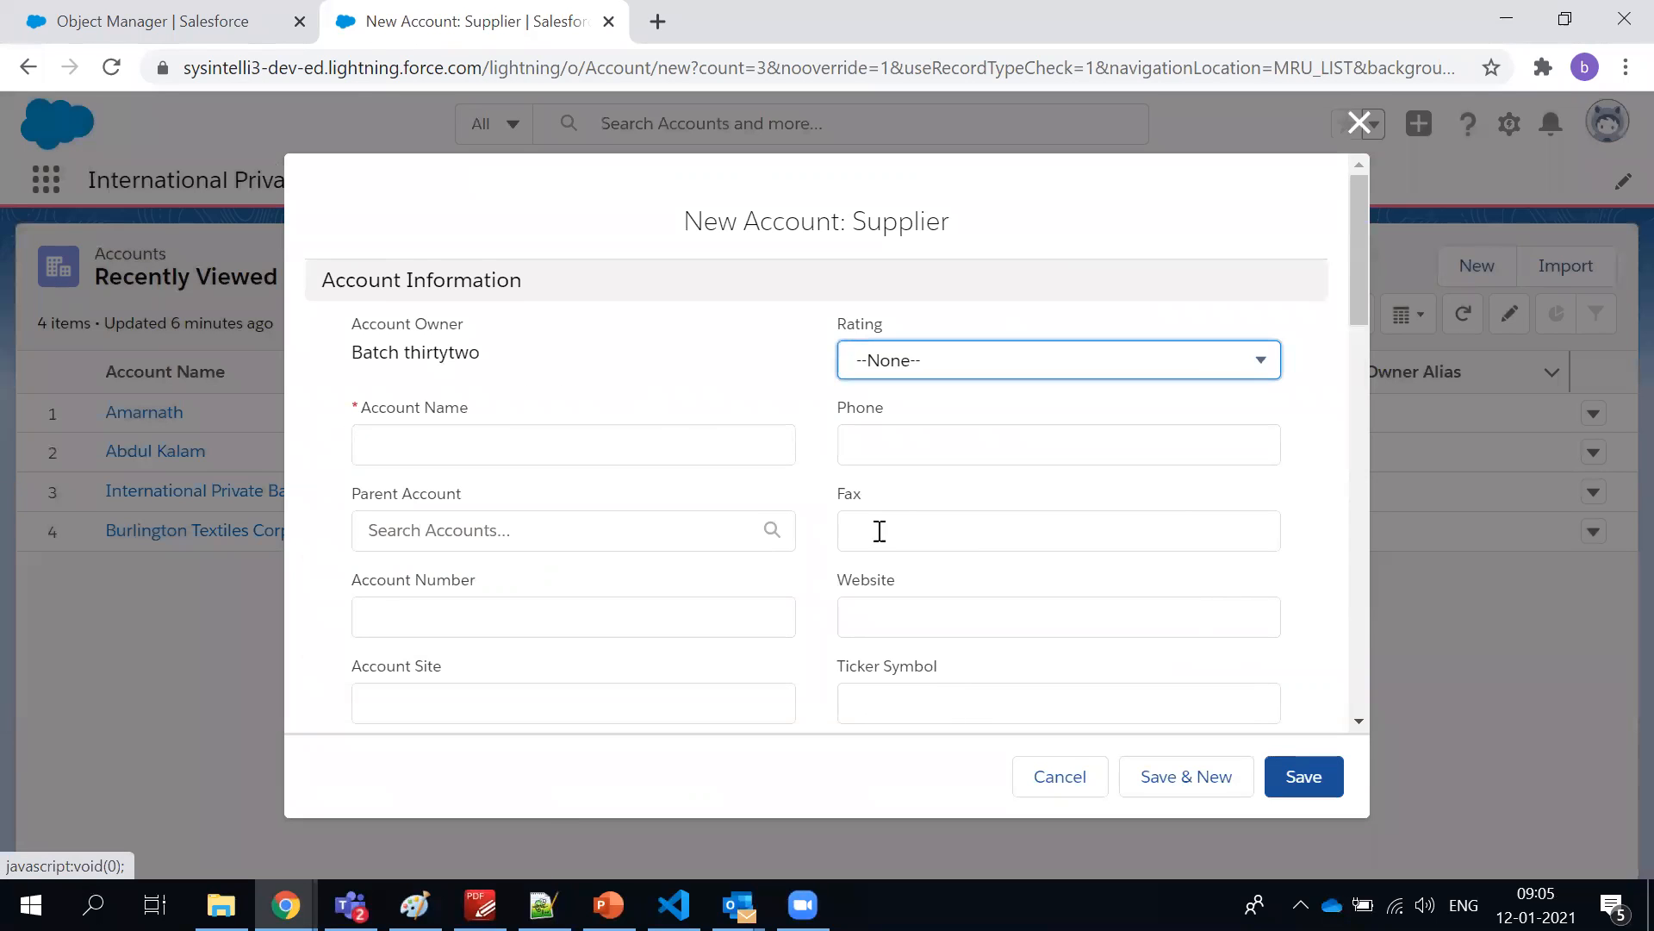
{"action": "scroll", "coordinate": [747, 525], "scroll_direction": "down", "scroll_amount": 5}
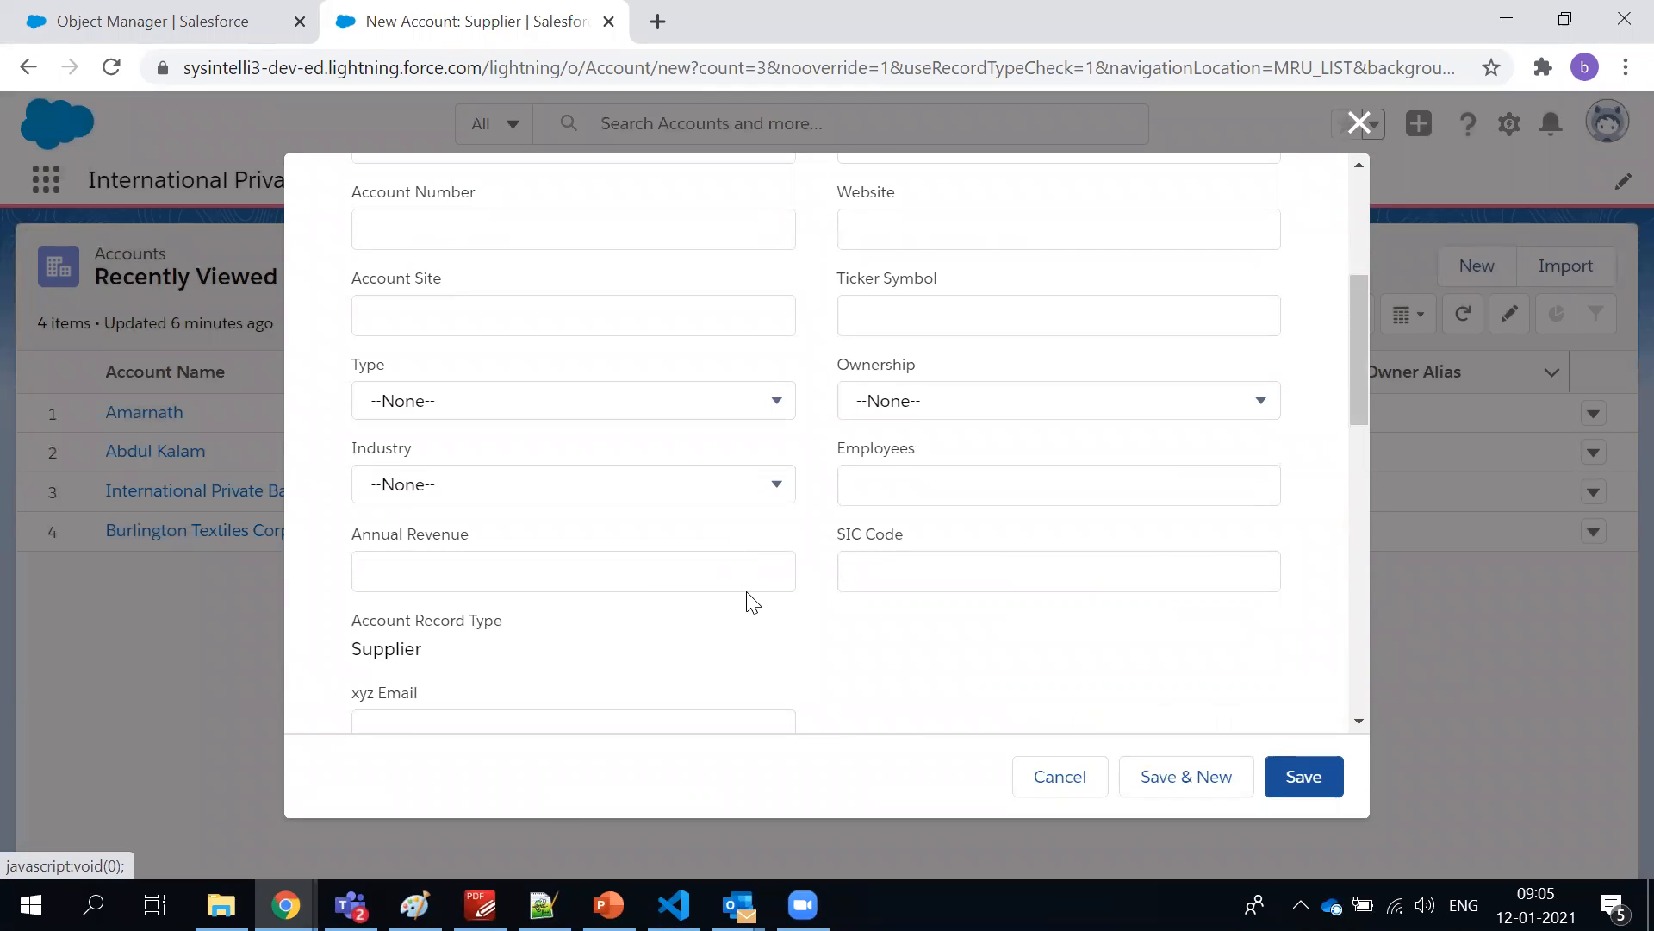
{"action": "scroll", "coordinate": [748, 594], "scroll_direction": "down", "scroll_amount": 3}
{"action": "left_click_drag", "start_coordinate": [347, 442], "coordinate": [446, 446]}
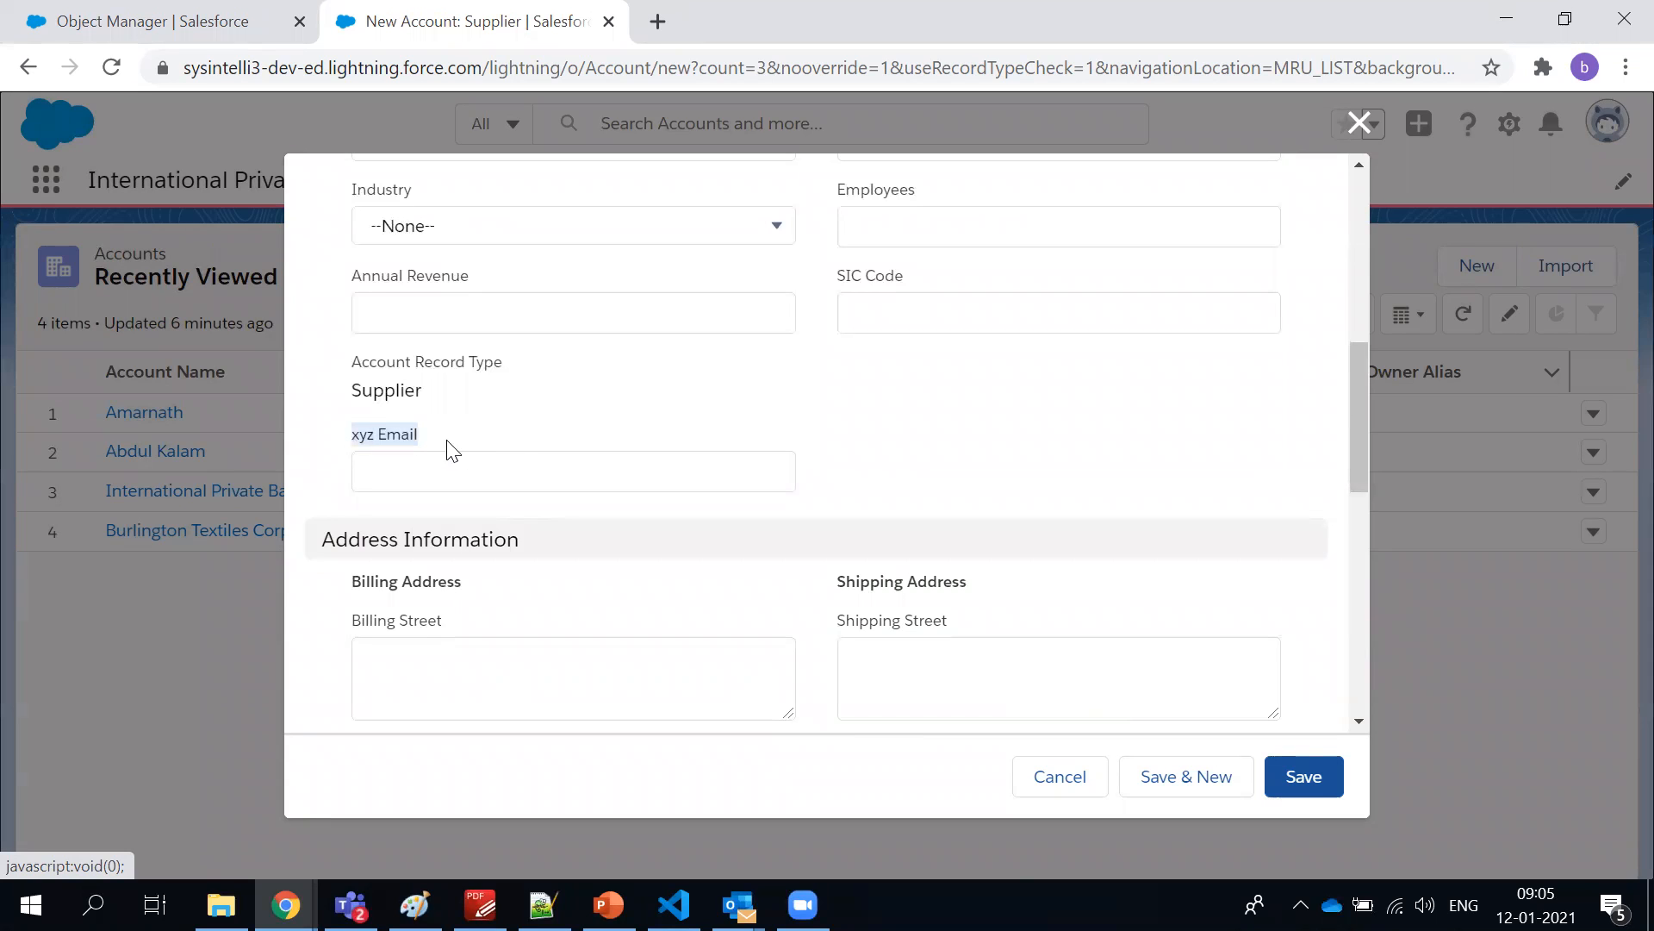
Enter the test text dfdsfd in the xyz Email field and try to save the Supplier account
{"action": "left_click", "coordinate": [524, 489]}
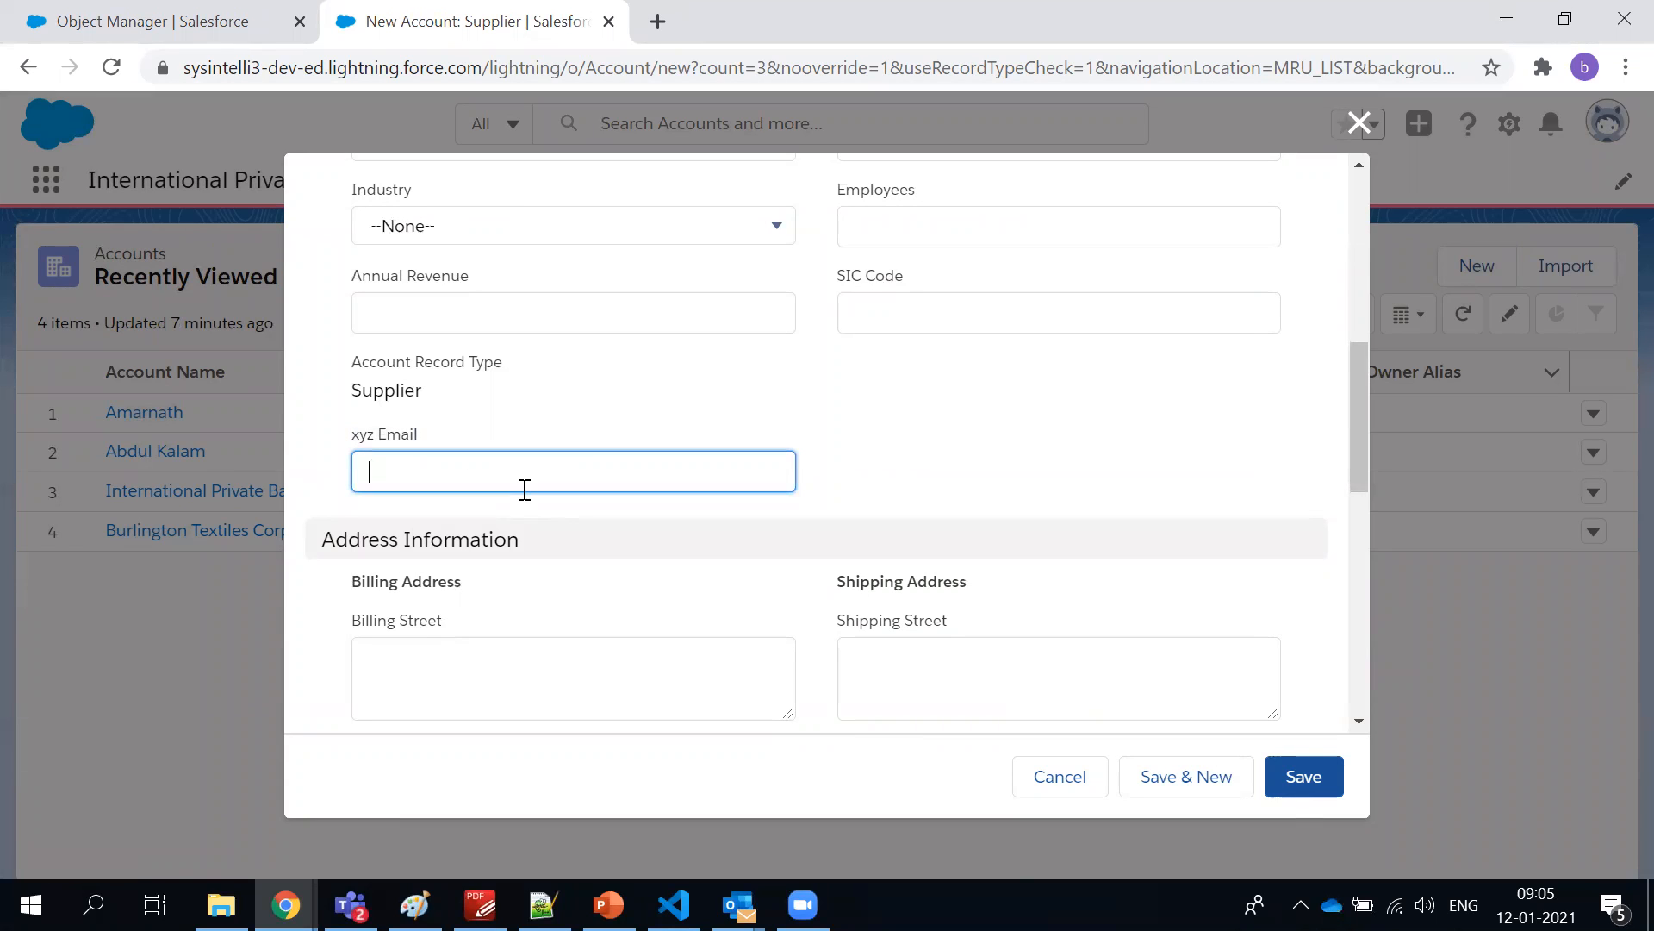
{"action": "scroll", "coordinate": [507, 420], "scroll_direction": "down", "scroll_amount": 3}
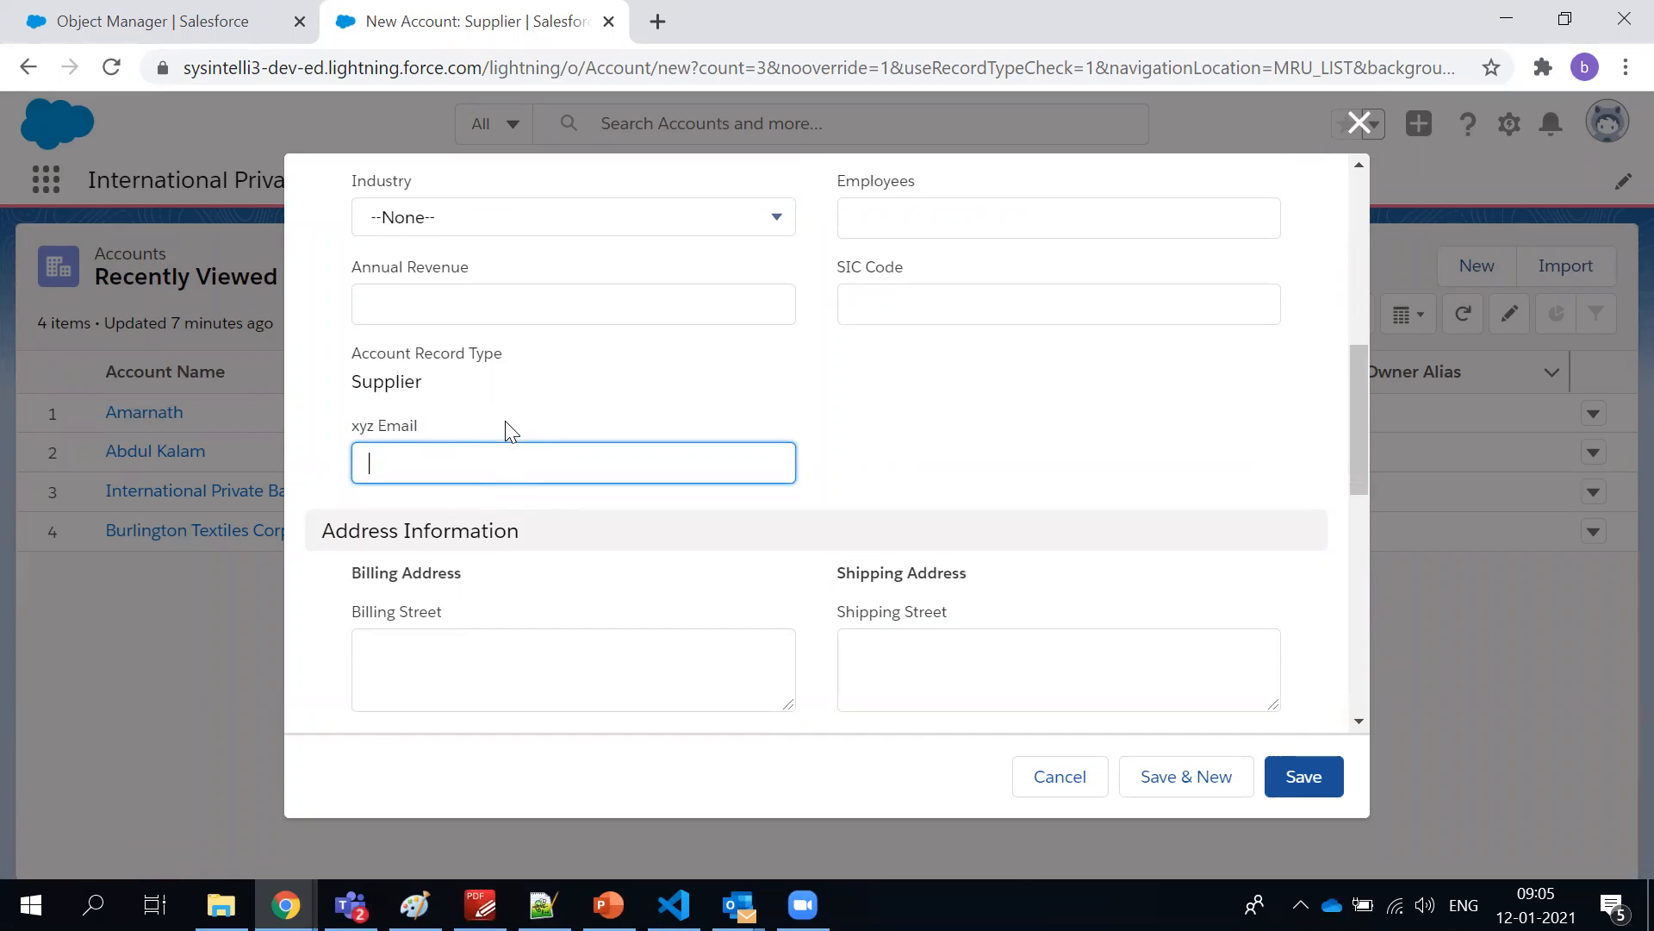
{"action": "scroll", "coordinate": [517, 416], "scroll_direction": "up", "scroll_amount": 3}
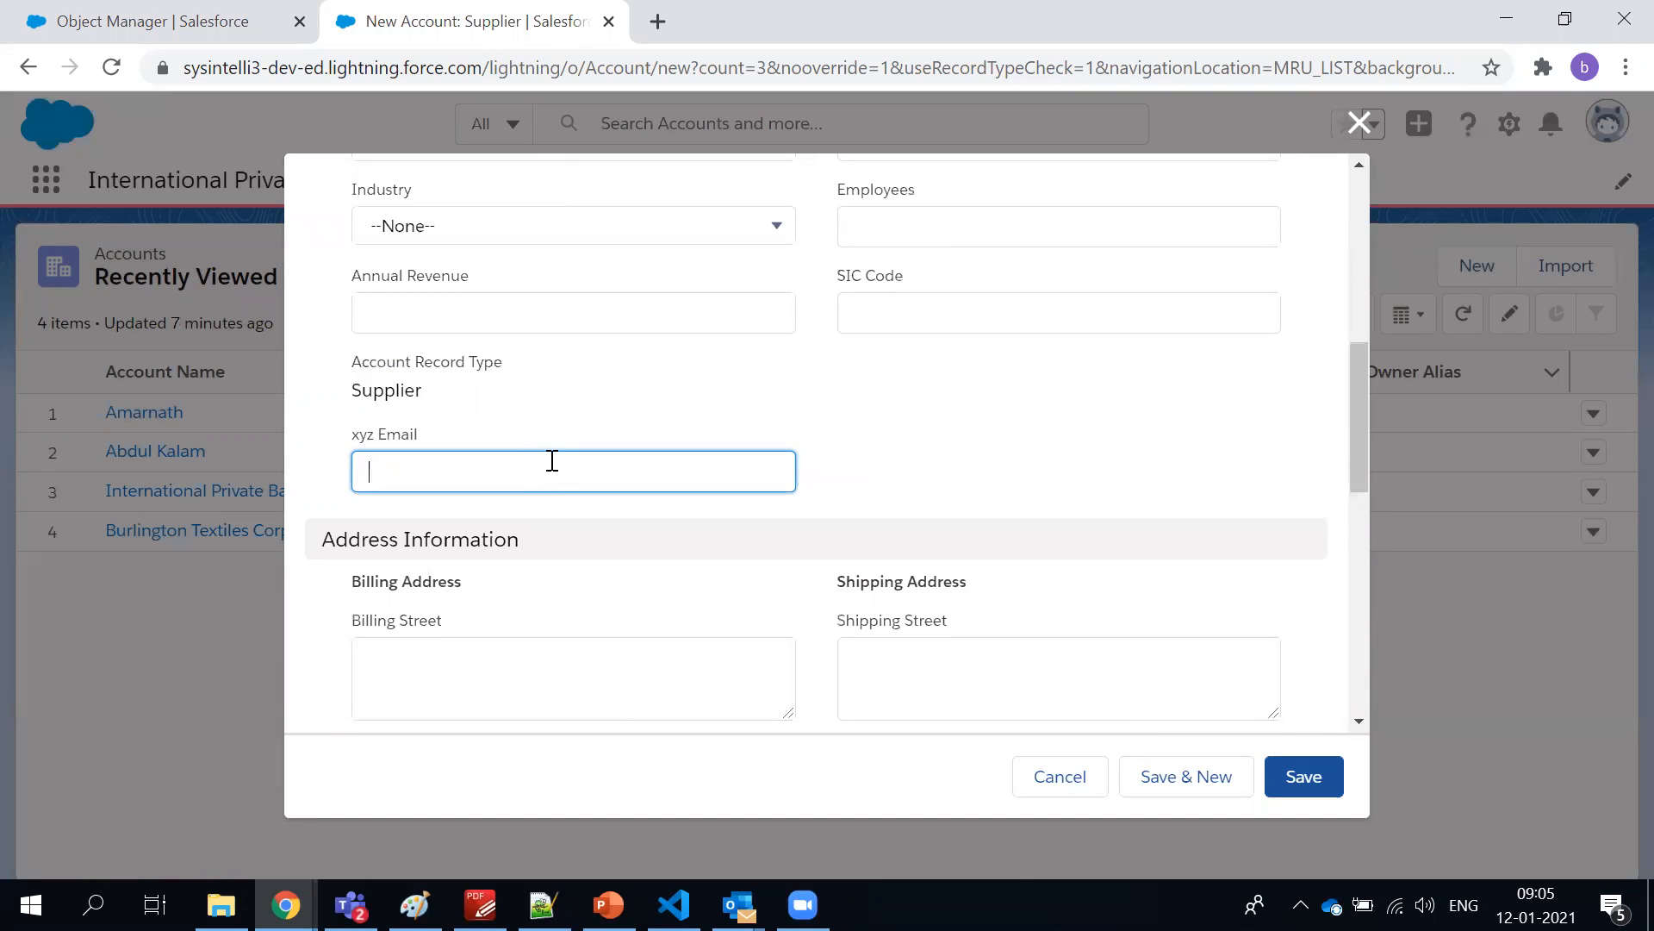
{"action": "type", "text": "dfdsfd"}
{"action": "left_click", "coordinate": [1332, 789]}
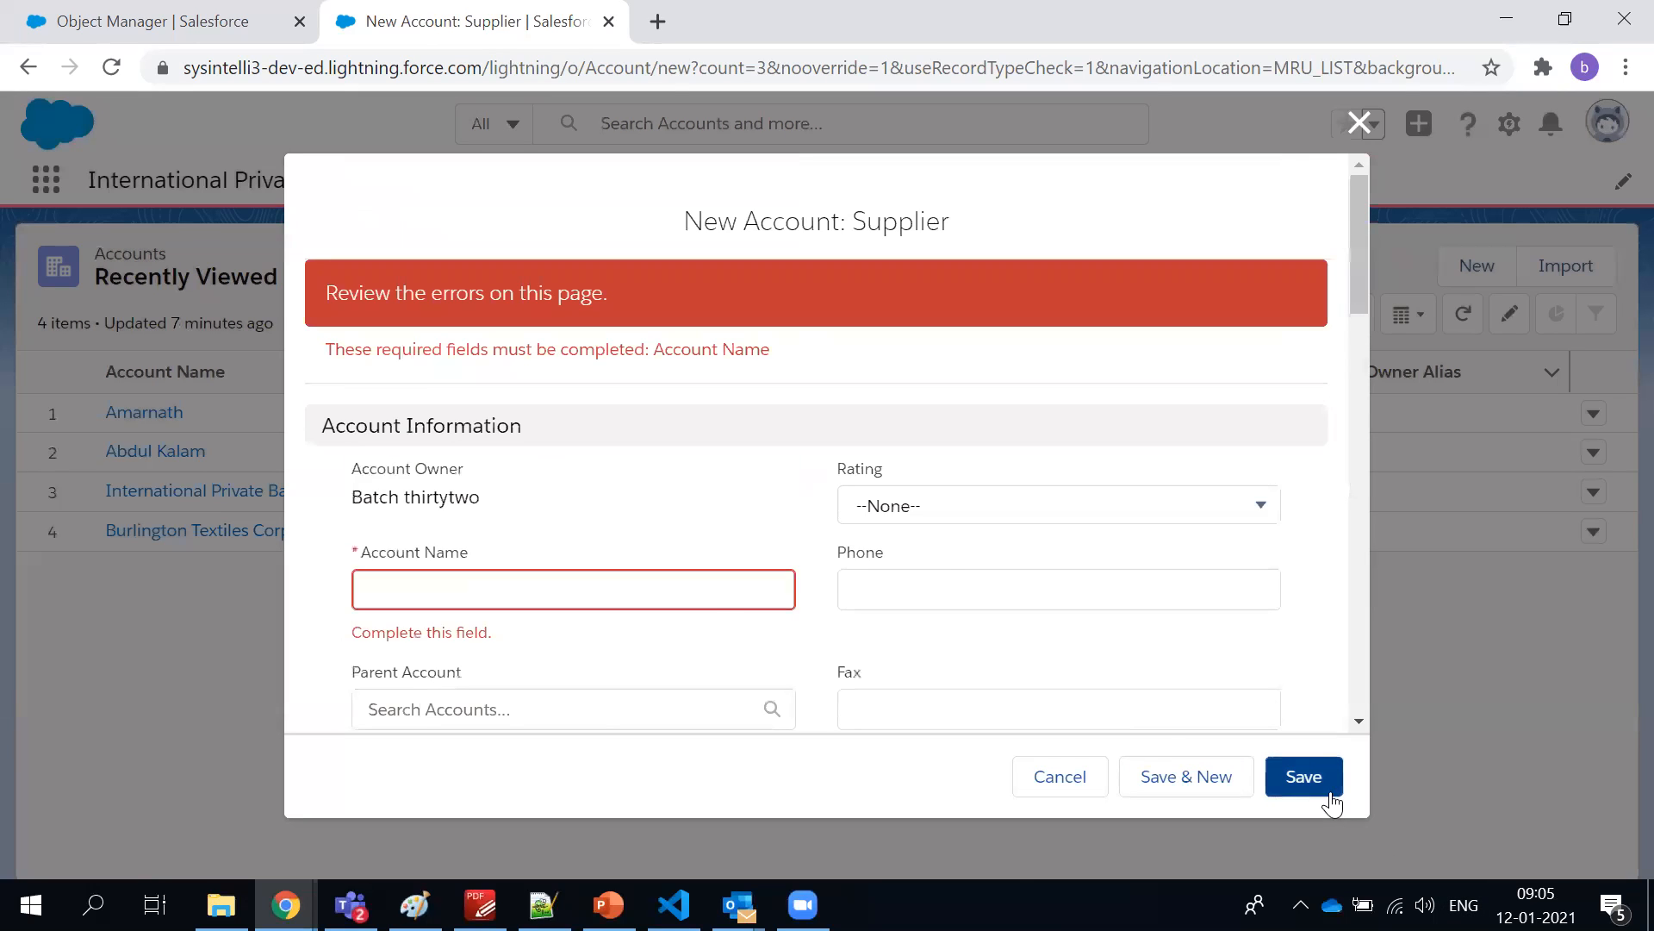
Set the account name to sdfdsfs, try saving the Supplier account again and check the xyz Email field
{"action": "left_click", "coordinate": [716, 598]}
{"action": "type", "text": "sdfsdf"}
{"action": "scroll", "coordinate": [890, 591], "scroll_direction": "down", "scroll_amount": 8}
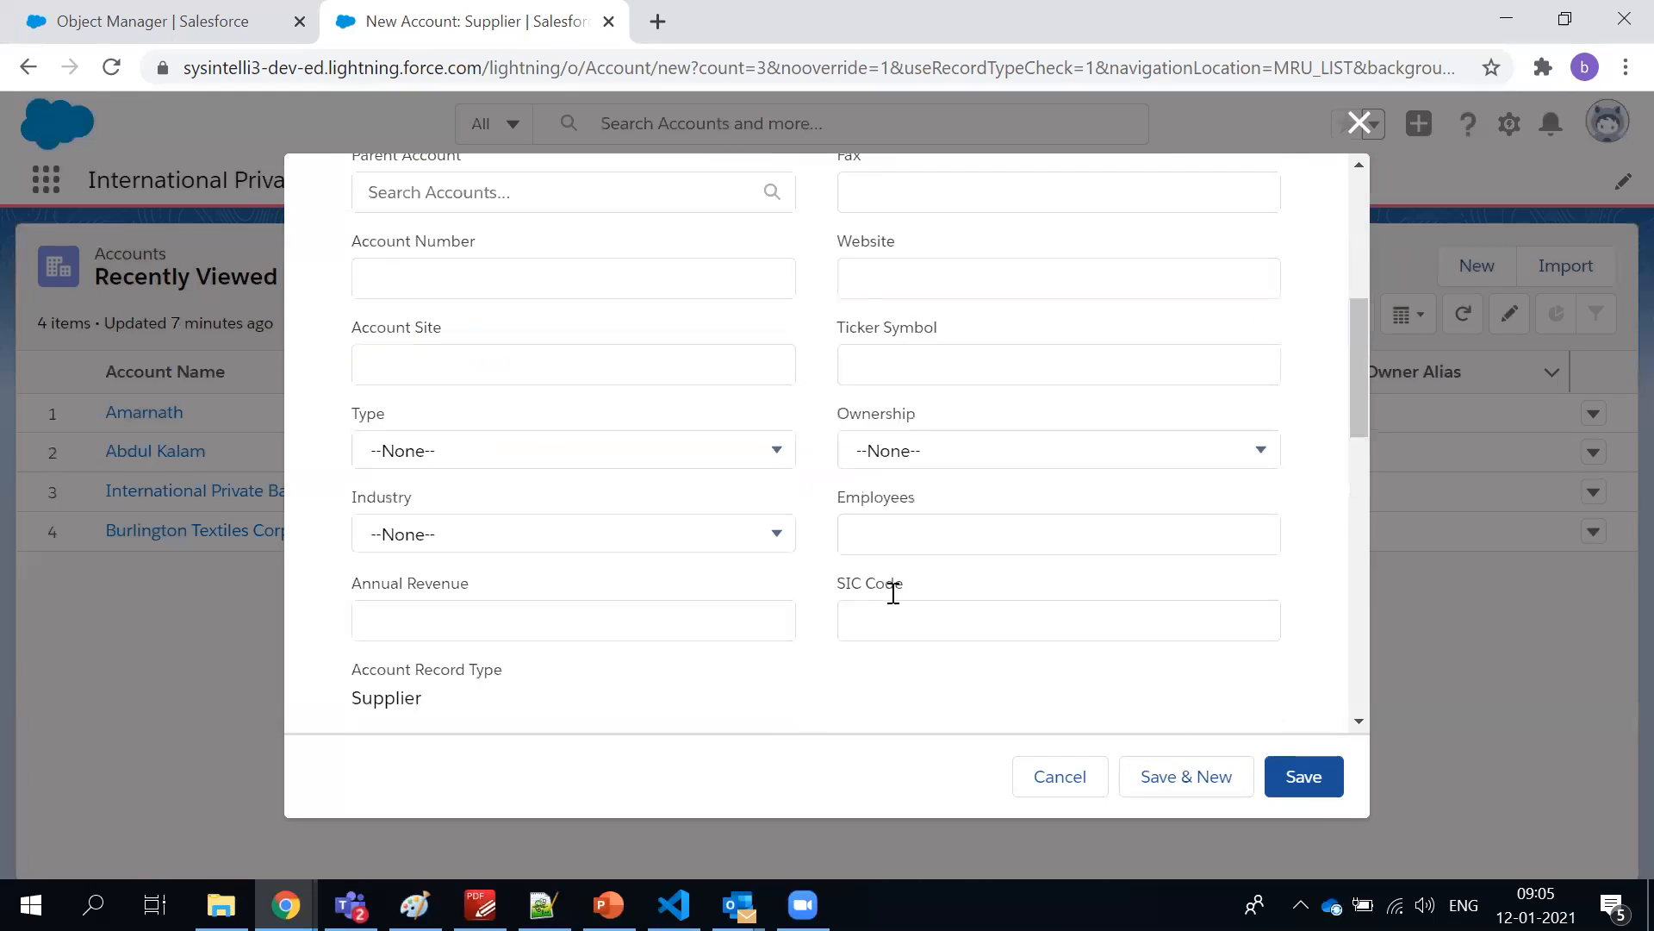
{"action": "left_click", "coordinate": [1311, 786]}
{"action": "scroll", "coordinate": [572, 456], "scroll_direction": "down", "scroll_amount": 9}
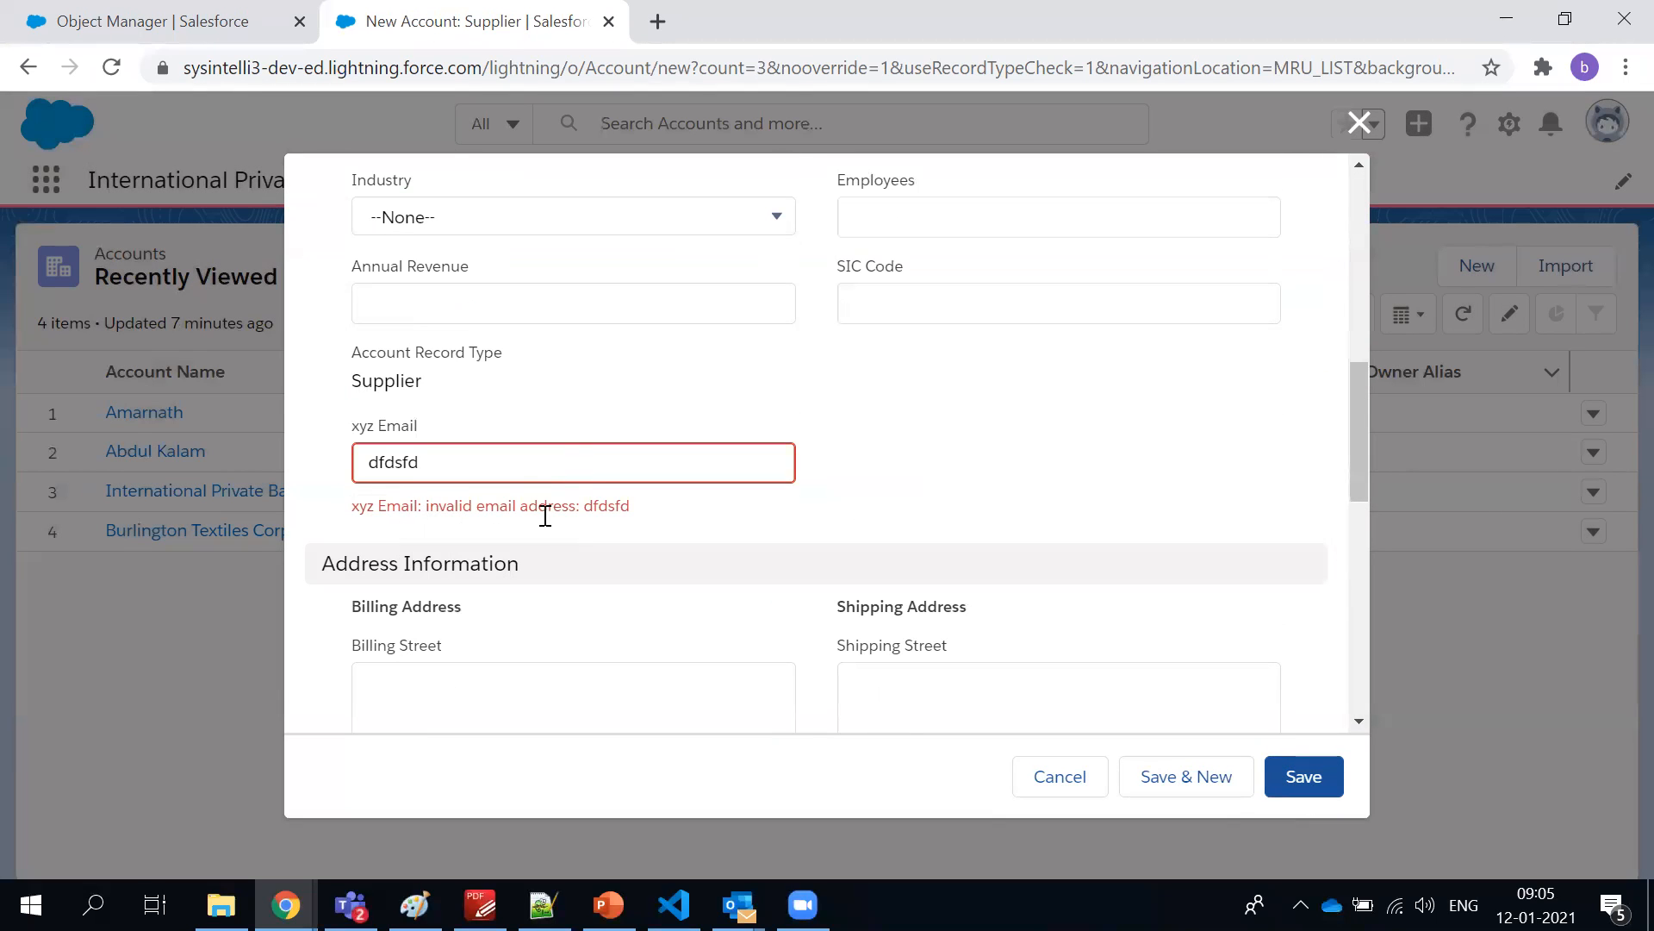
Examine the validation feedback on the xyz Email entry and the rest of the Supplier form up to its title
{"action": "double_click", "coordinate": [458, 478]}
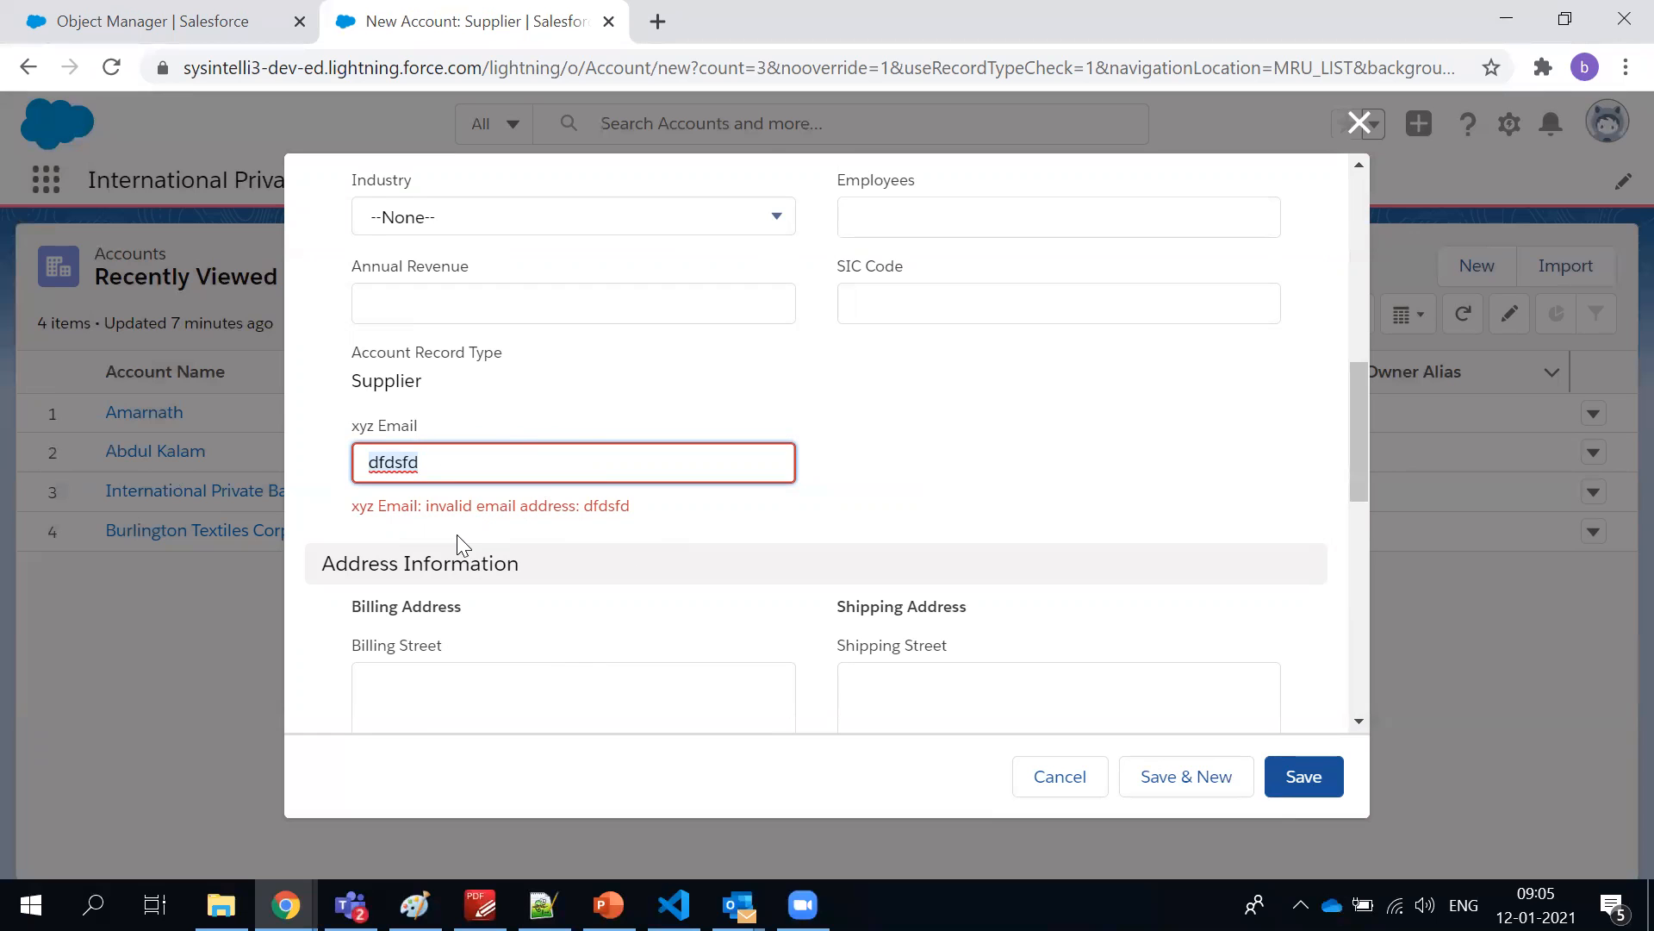
{"action": "scroll", "coordinate": [561, 536], "scroll_direction": "up", "scroll_amount": 4}
{"action": "scroll", "coordinate": [572, 536], "scroll_direction": "down", "scroll_amount": 7}
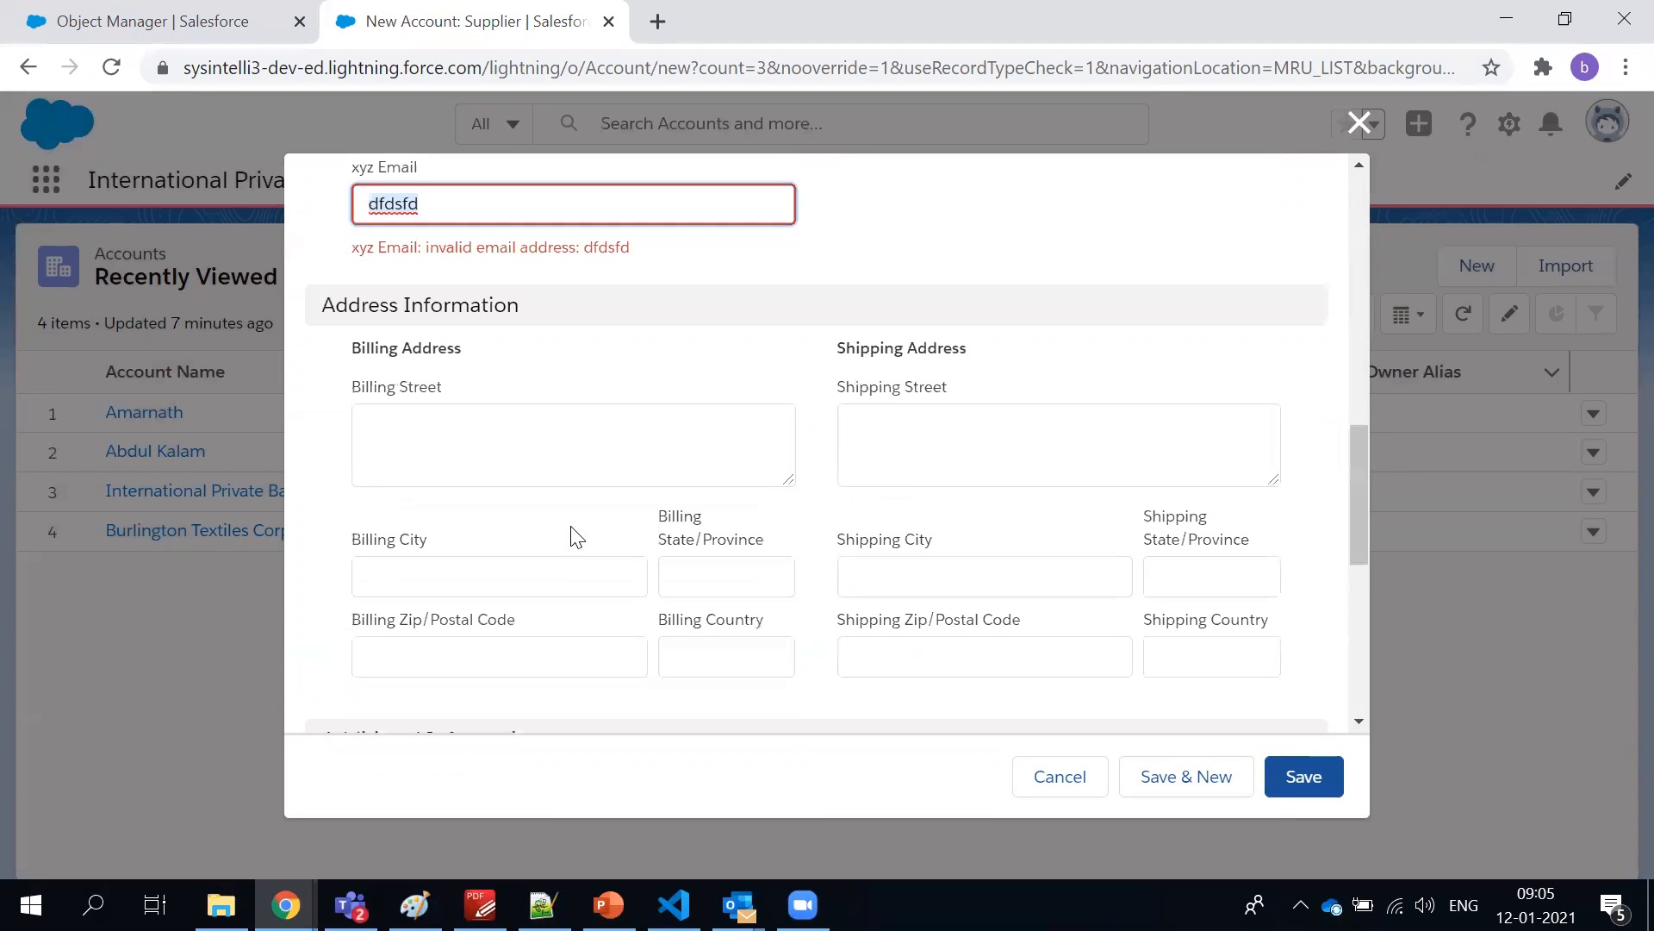
{"action": "scroll", "coordinate": [572, 536], "scroll_direction": "up", "scroll_amount": 12}
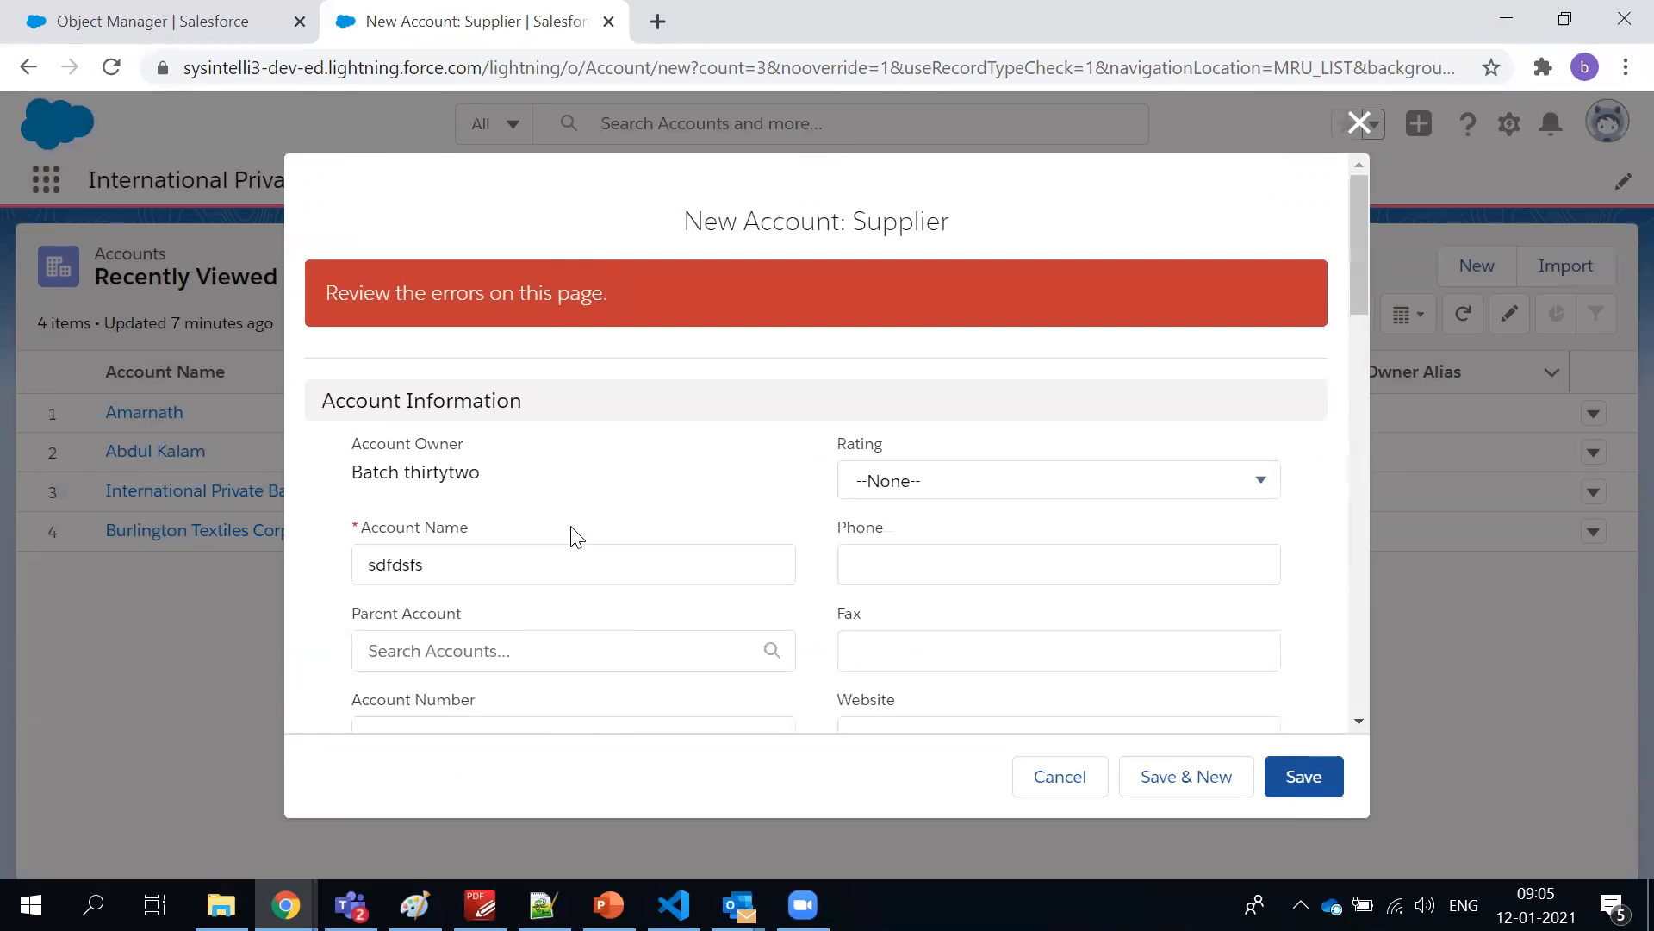
{"action": "triple_click", "coordinate": [794, 236]}
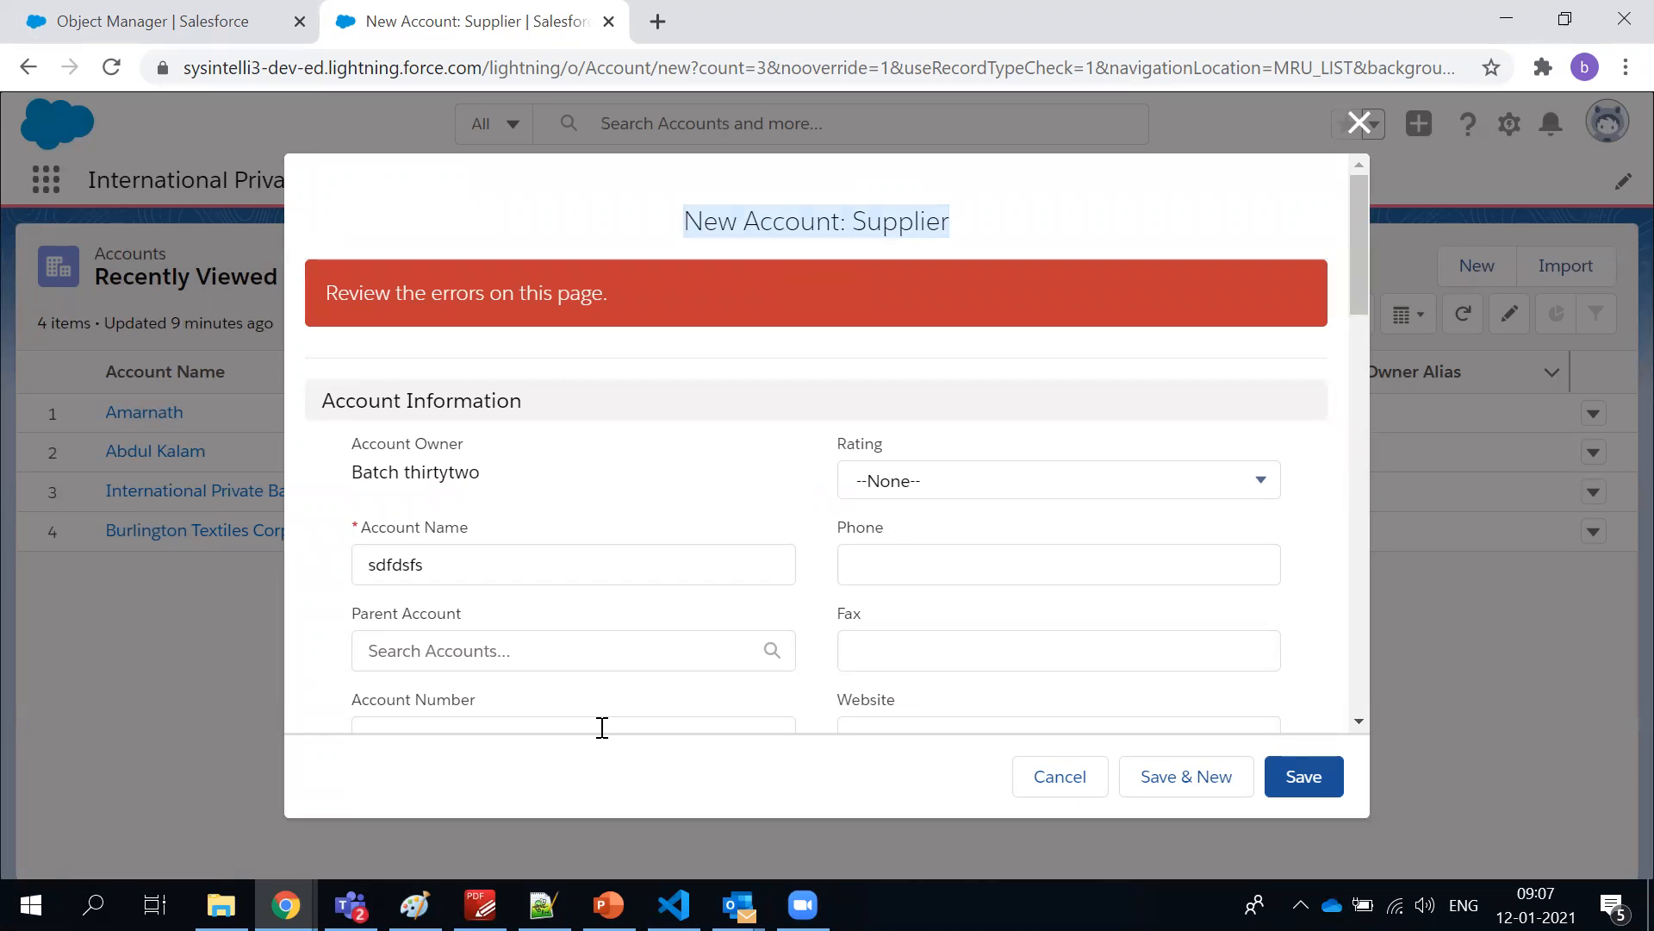
Examine the rejected xyz Email entry on the New Account: Supplier form and return to the form's title
{"action": "left_click", "coordinate": [725, 209]}
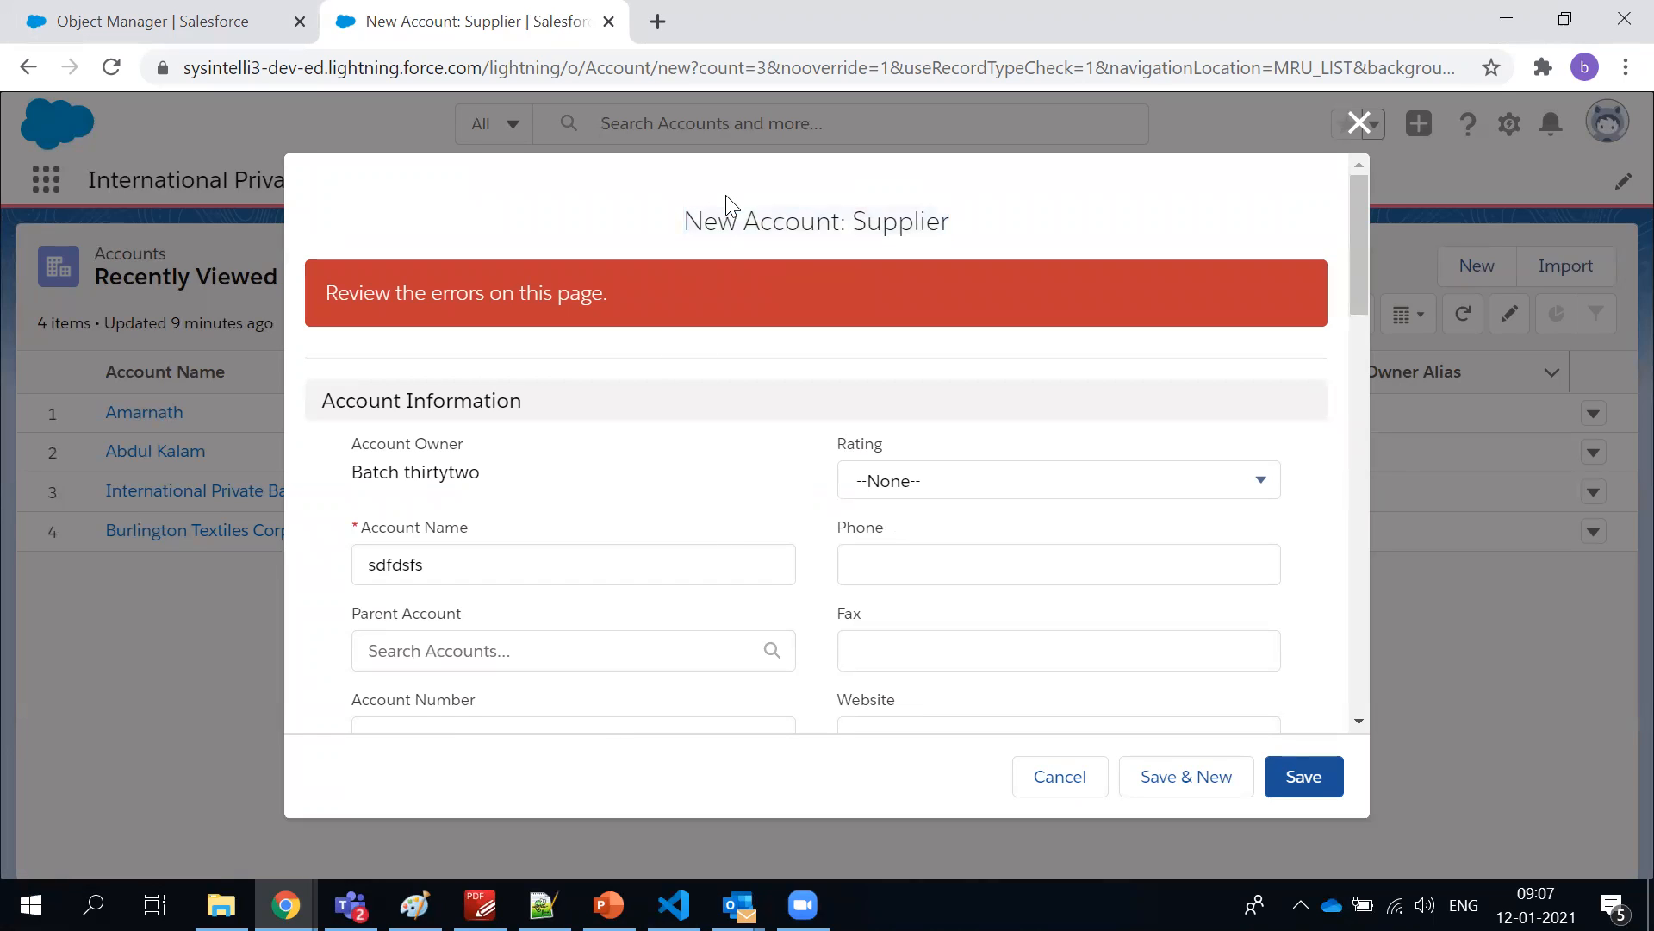
{"action": "scroll", "coordinate": [834, 291], "scroll_direction": "down", "scroll_amount": 6}
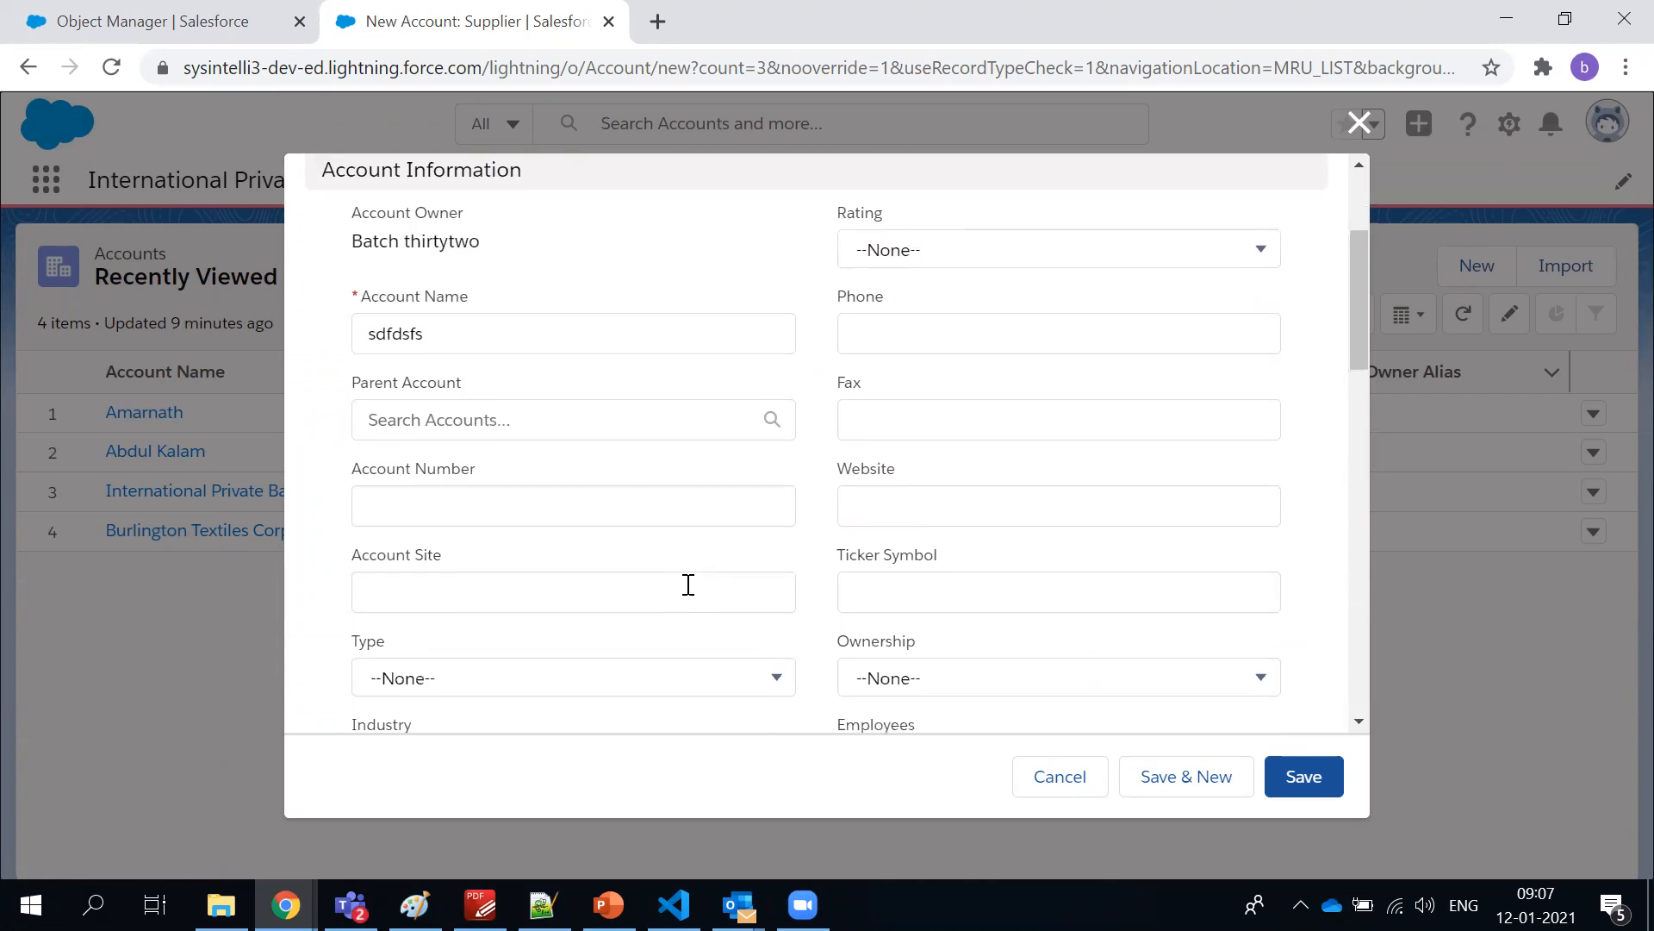
{"action": "left_click_drag", "start_coordinate": [431, 691], "coordinate": [340, 689]}
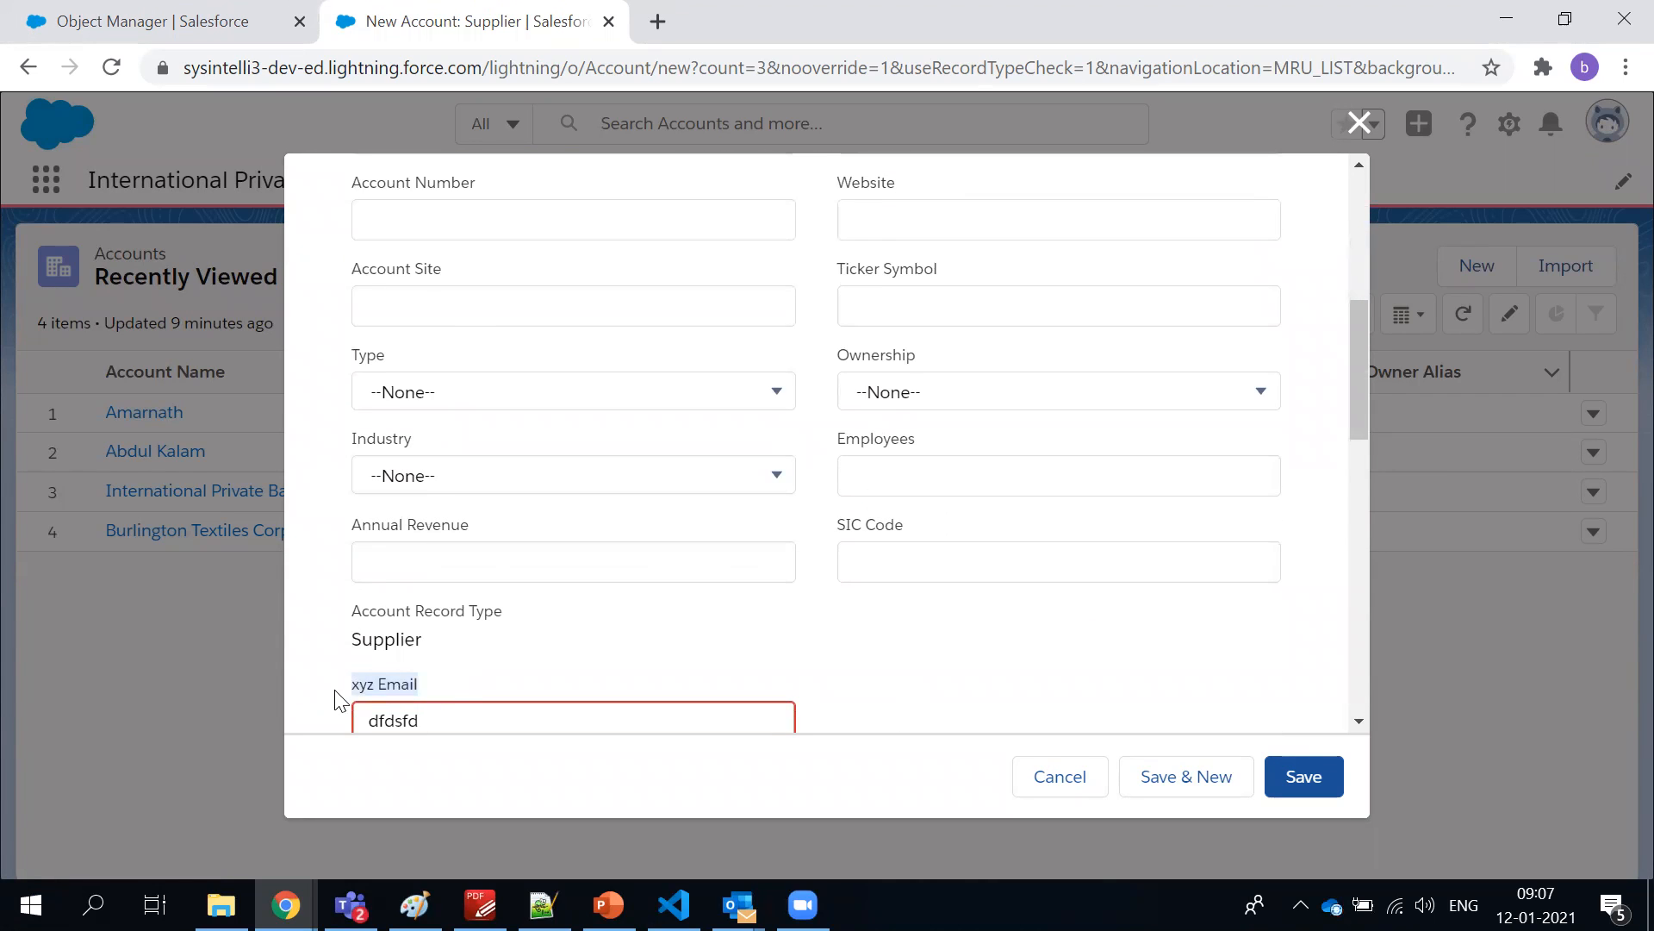
{"action": "scroll", "coordinate": [474, 579], "scroll_direction": "up", "scroll_amount": 6}
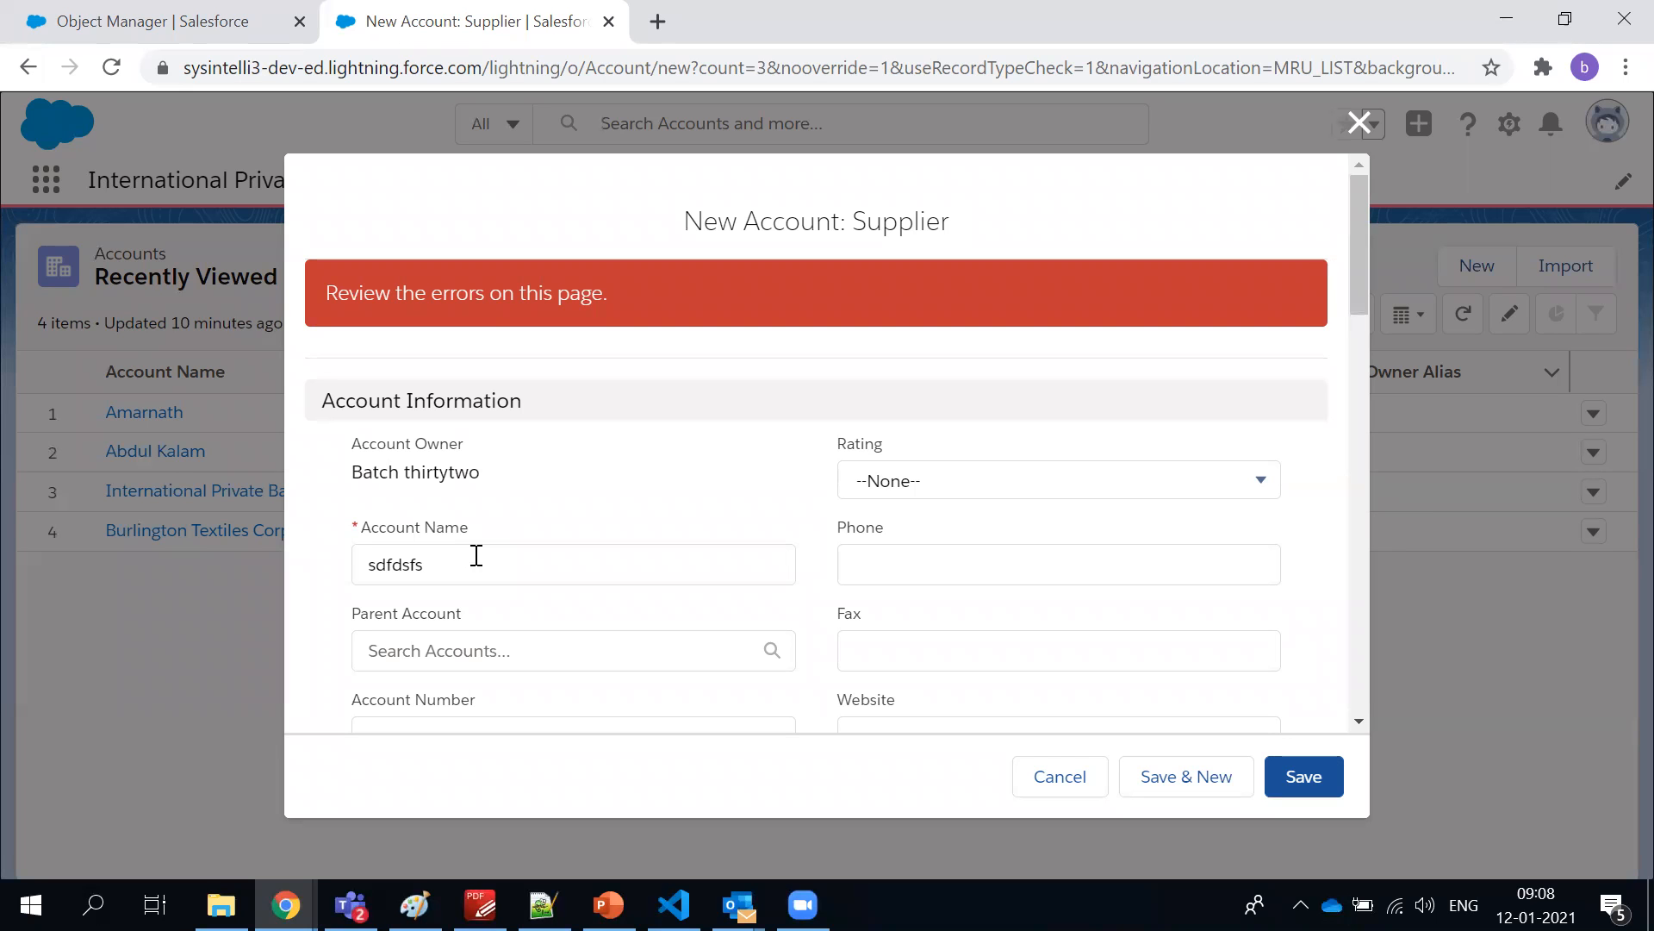
Switch to the Salesforce ADM + DEV course PDF in PDF-XChange Editor and review the Sales Cloud and Marketing Cloud topics
{"action": "left_click", "coordinate": [480, 905]}
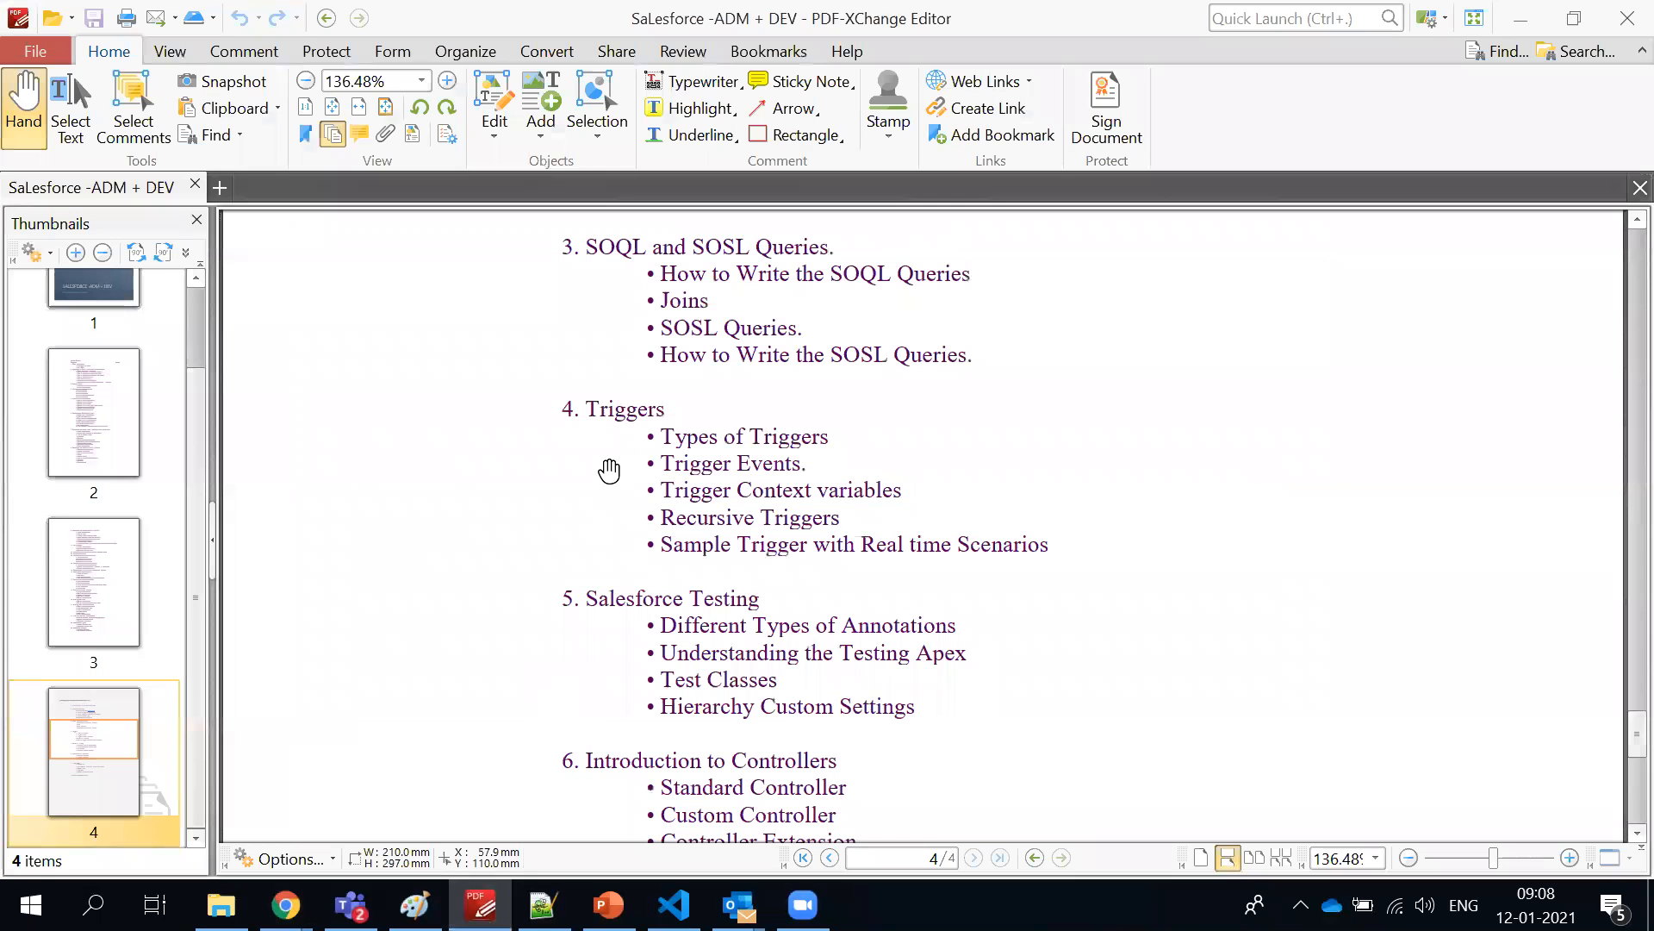
{"action": "scroll", "coordinate": [614, 478], "scroll_direction": "up", "scroll_amount": 15}
{"action": "scroll", "coordinate": [618, 487], "scroll_direction": "up", "scroll_amount": 15}
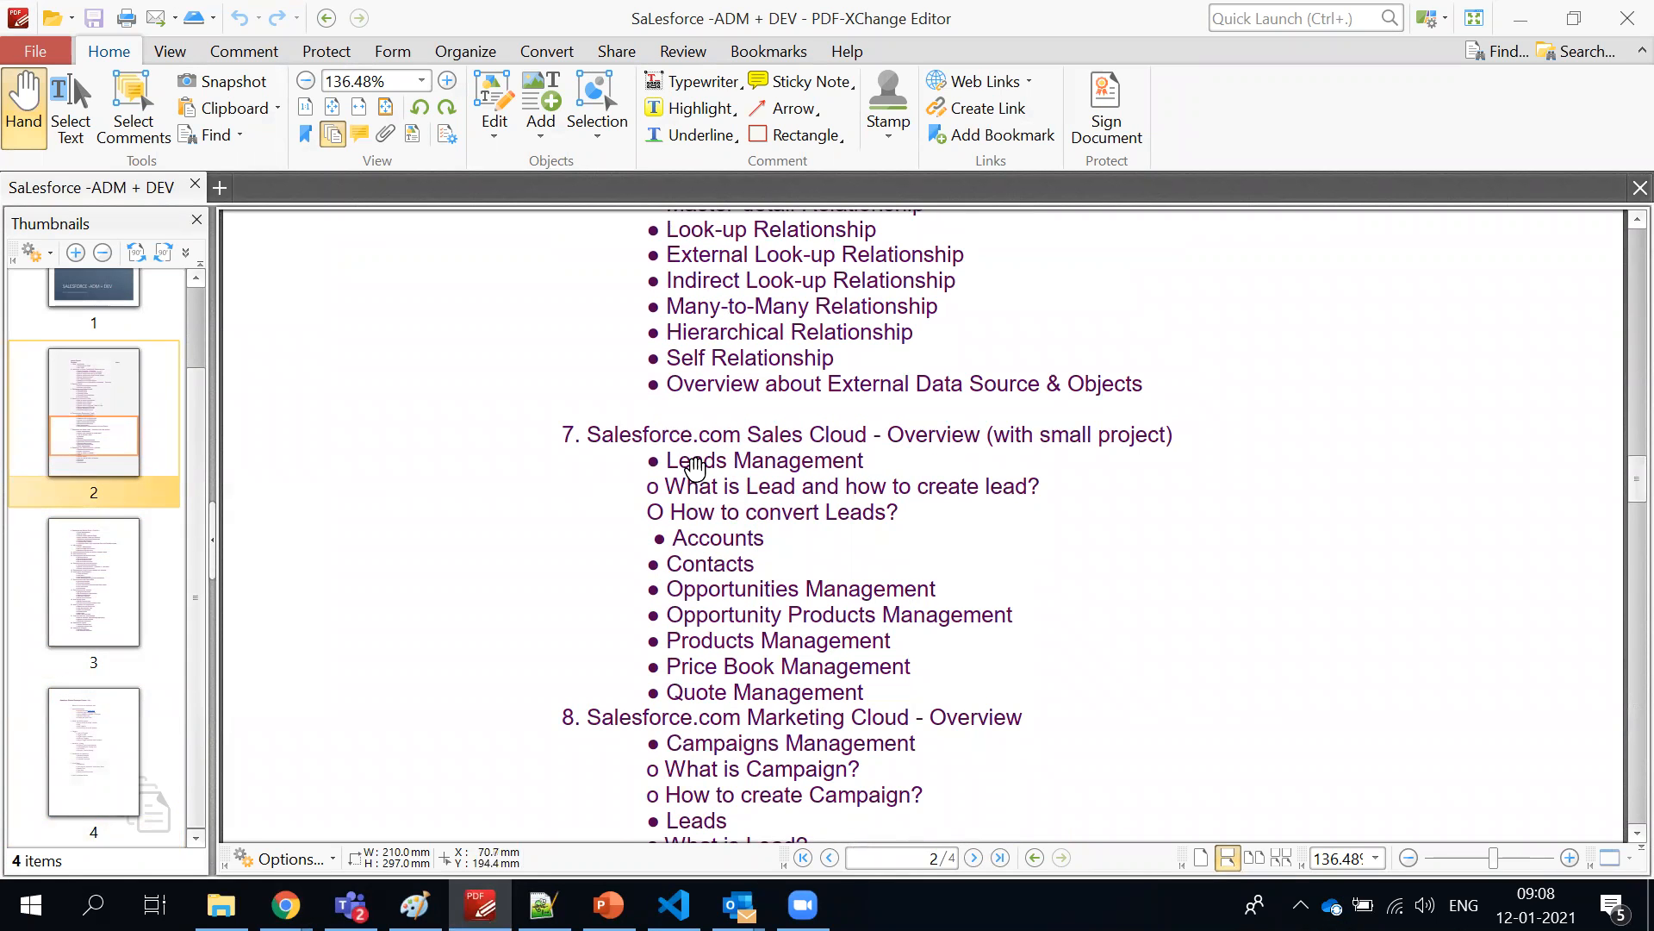
{"action": "scroll", "coordinate": [692, 690], "scroll_direction": "down", "scroll_amount": 1}
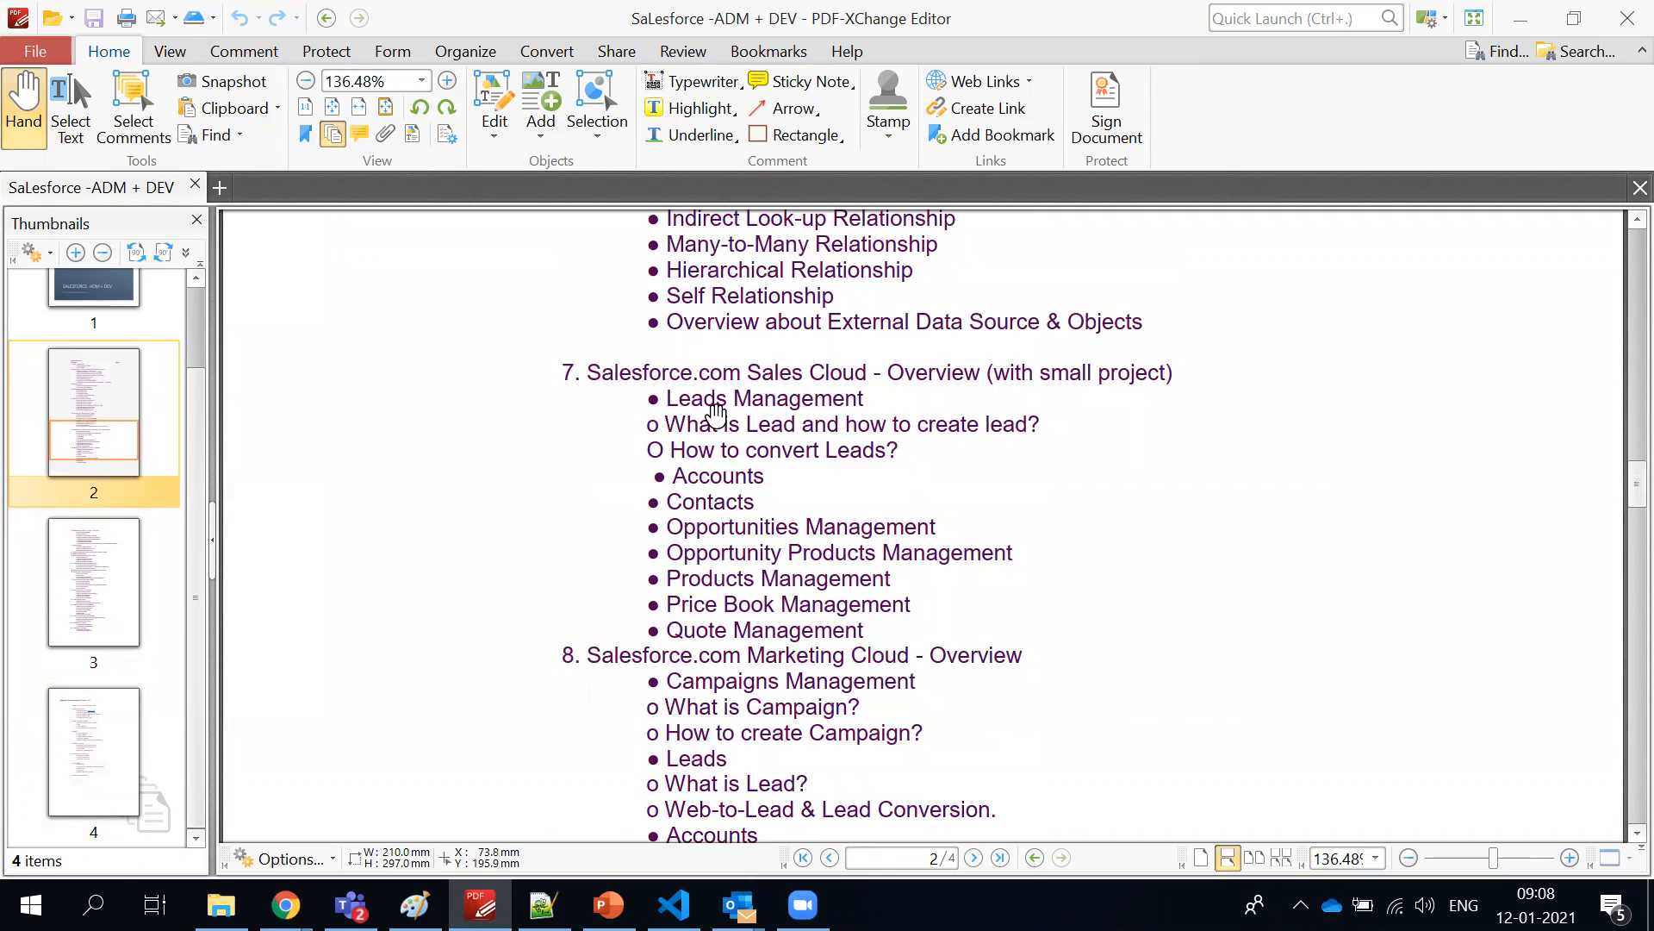
{"action": "scroll", "coordinate": [711, 618], "scroll_direction": "down", "scroll_amount": 2}
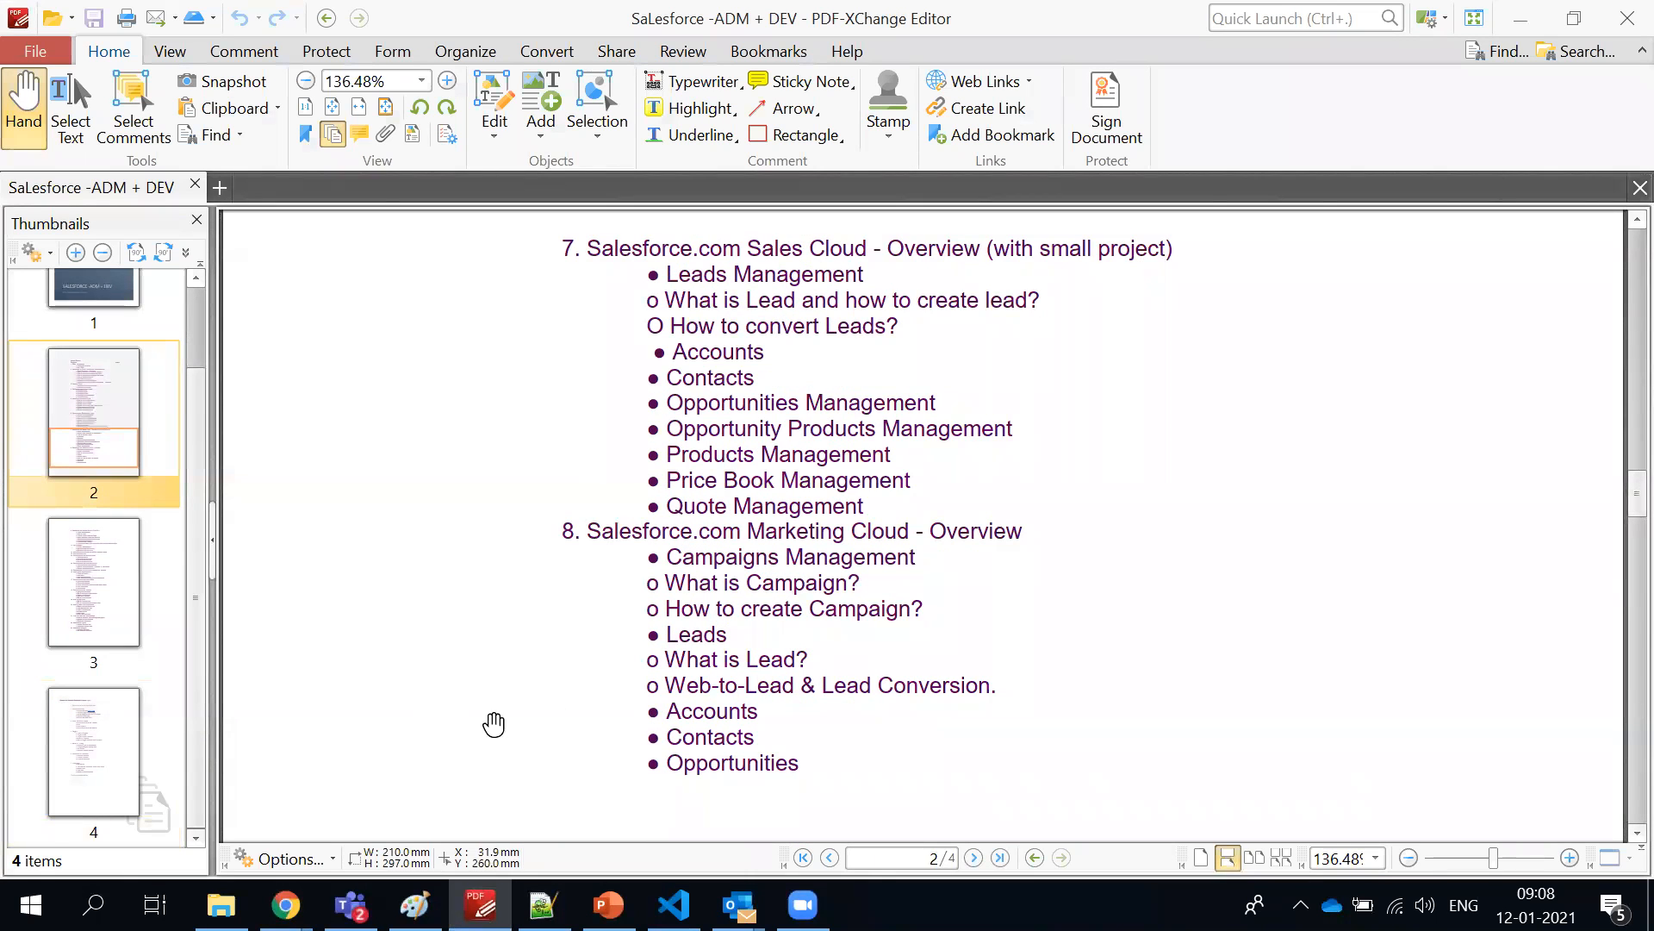
{"action": "scroll", "coordinate": [652, 411], "scroll_direction": "down", "scroll_amount": 3}
{"action": "scroll", "coordinate": [675, 508], "scroll_direction": "up", "scroll_amount": 4}
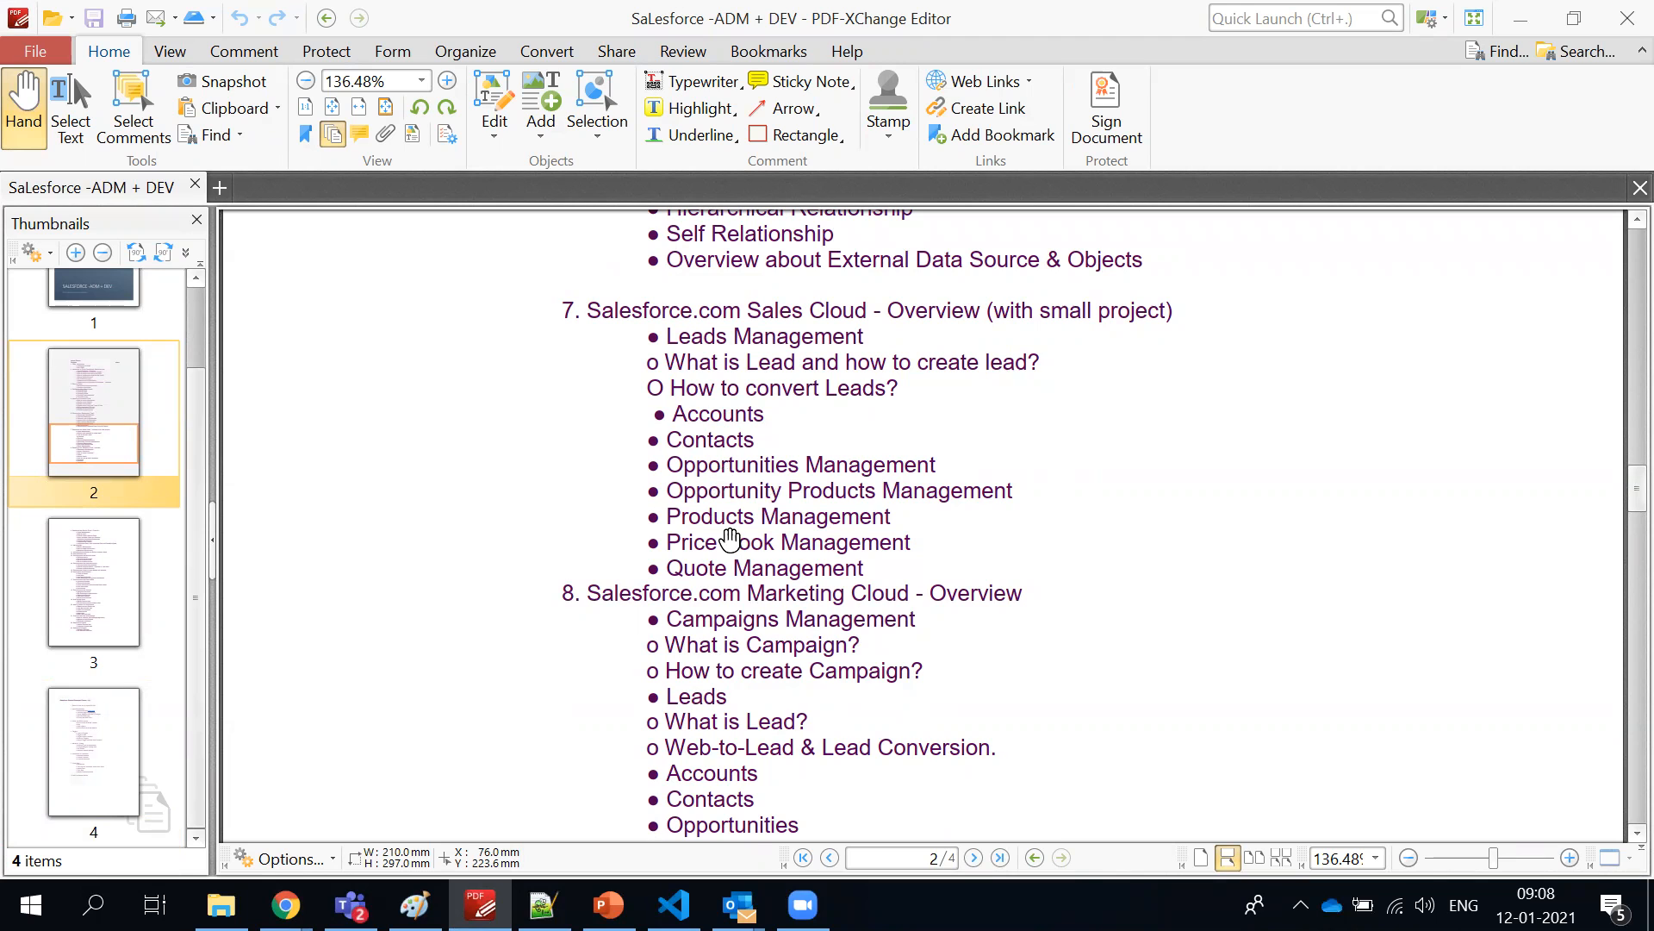
Review the relationship types, Salesforce Automation, Users Administration and Personal Setup topics in the course outline
{"action": "scroll", "coordinate": [756, 466], "scroll_direction": "up", "scroll_amount": 2}
{"action": "scroll", "coordinate": [756, 465], "scroll_direction": "up", "scroll_amount": 5}
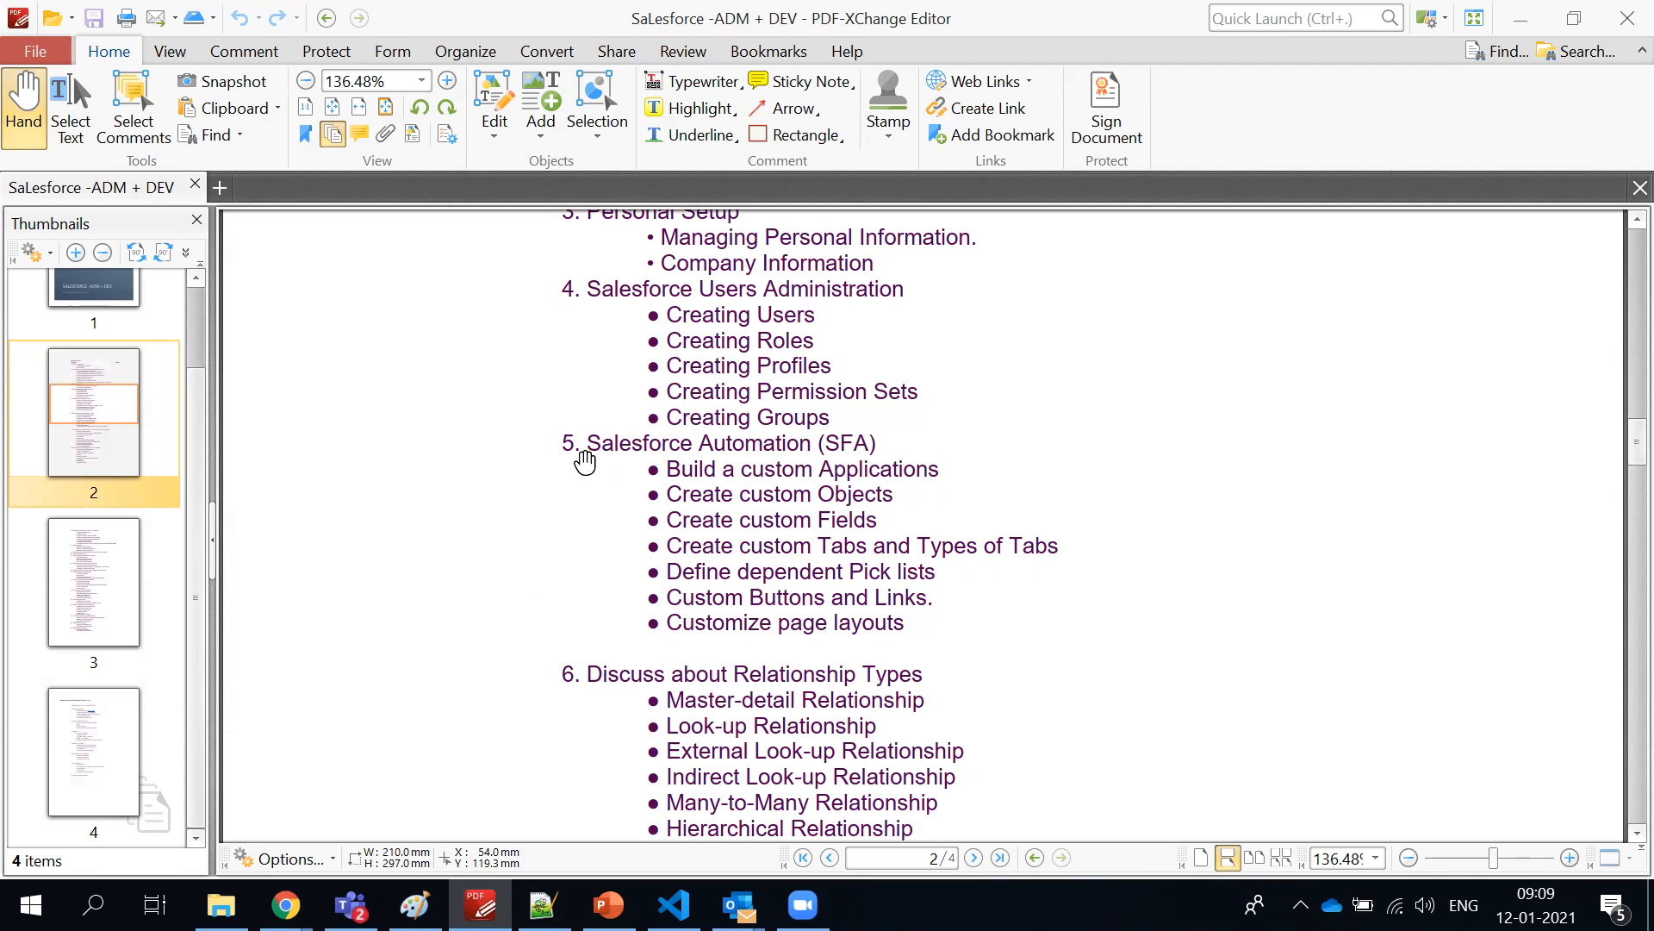
{"action": "scroll", "coordinate": [609, 466], "scroll_direction": "up", "scroll_amount": 1}
{"action": "scroll", "coordinate": [610, 465], "scroll_direction": "up", "scroll_amount": 1}
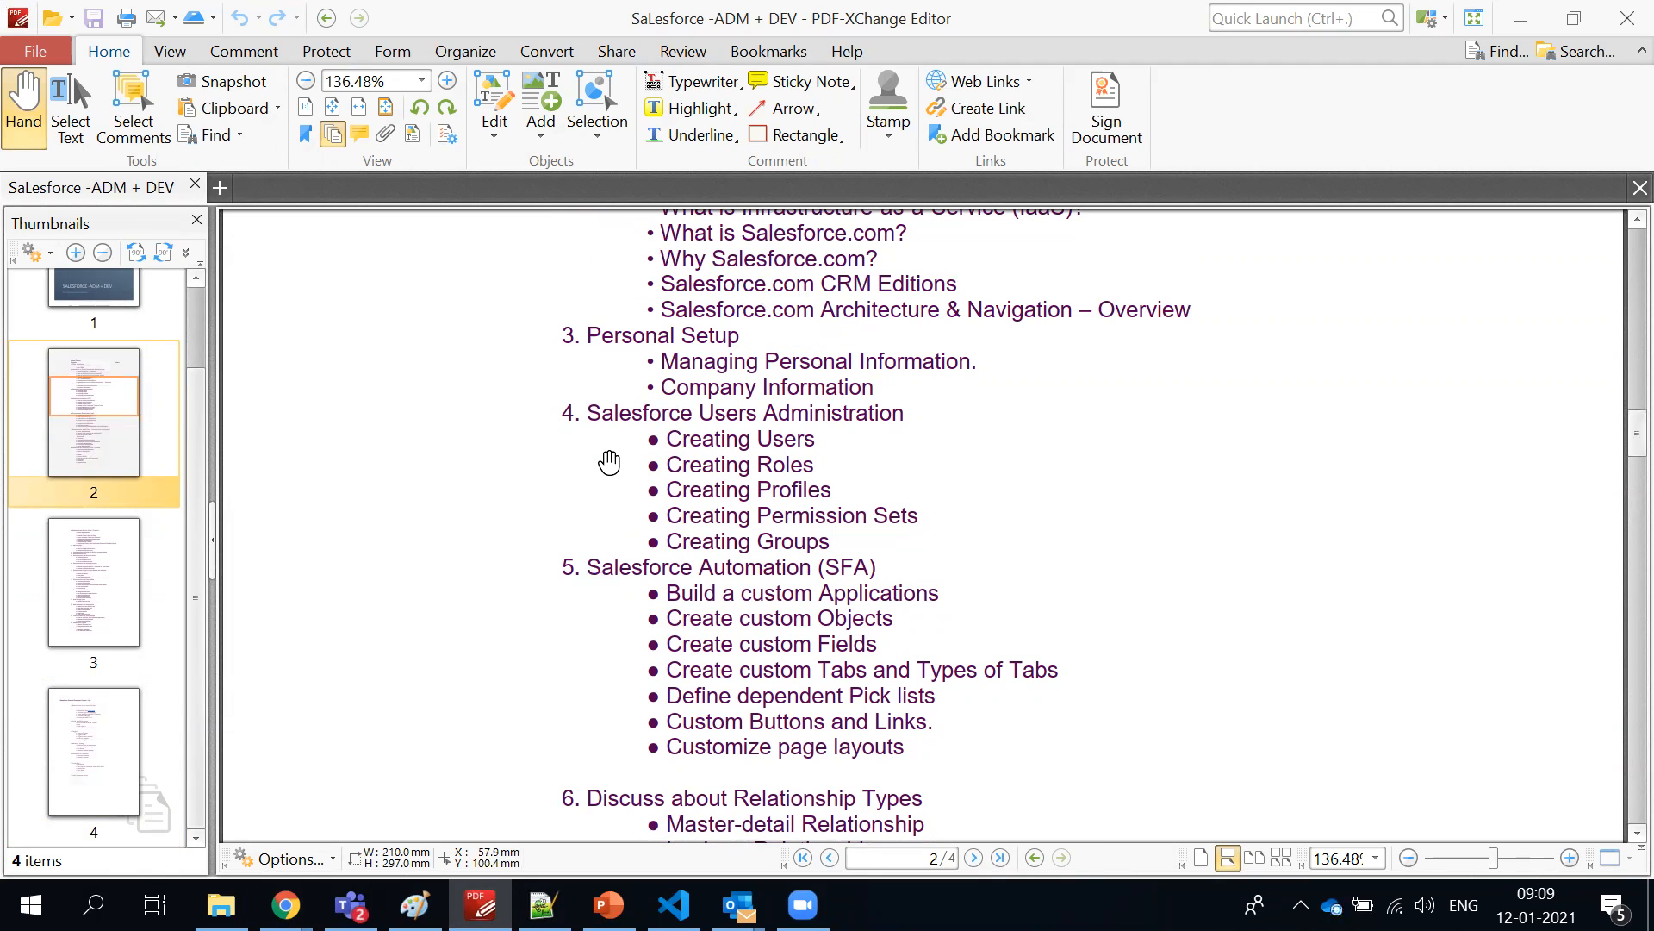
Switch back to Salesforce in Chrome, discard the unsaved Supplier account and bring up the Object Manager page
{"action": "key", "text": "alt+Tab"}
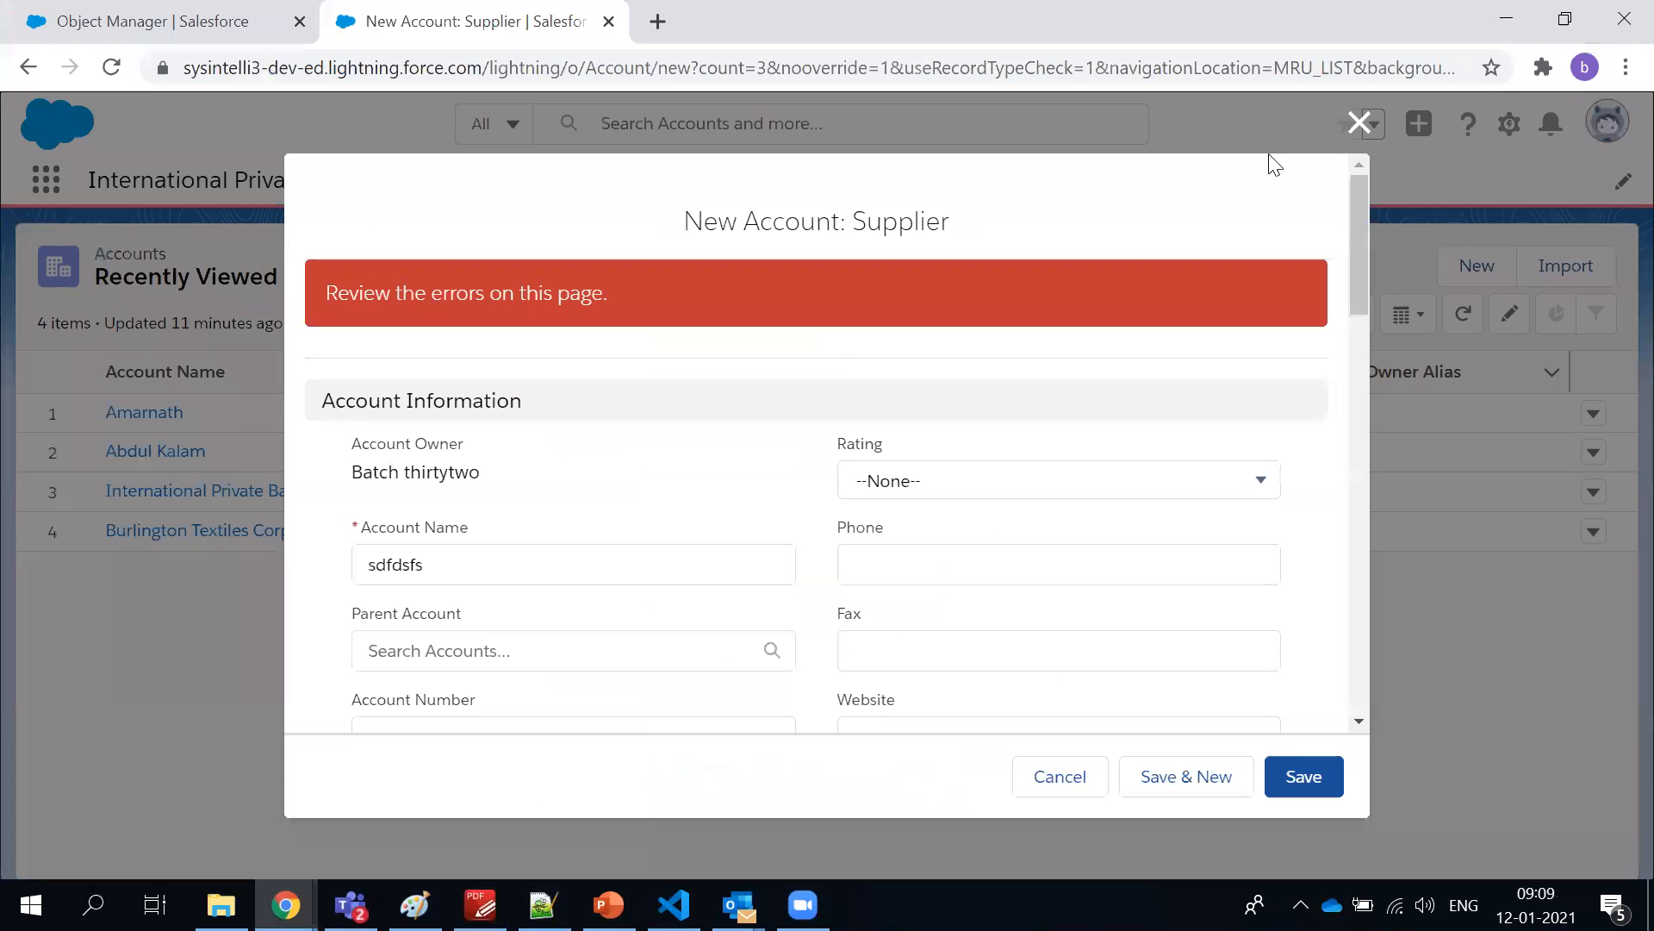
{"action": "left_click", "coordinate": [1358, 122]}
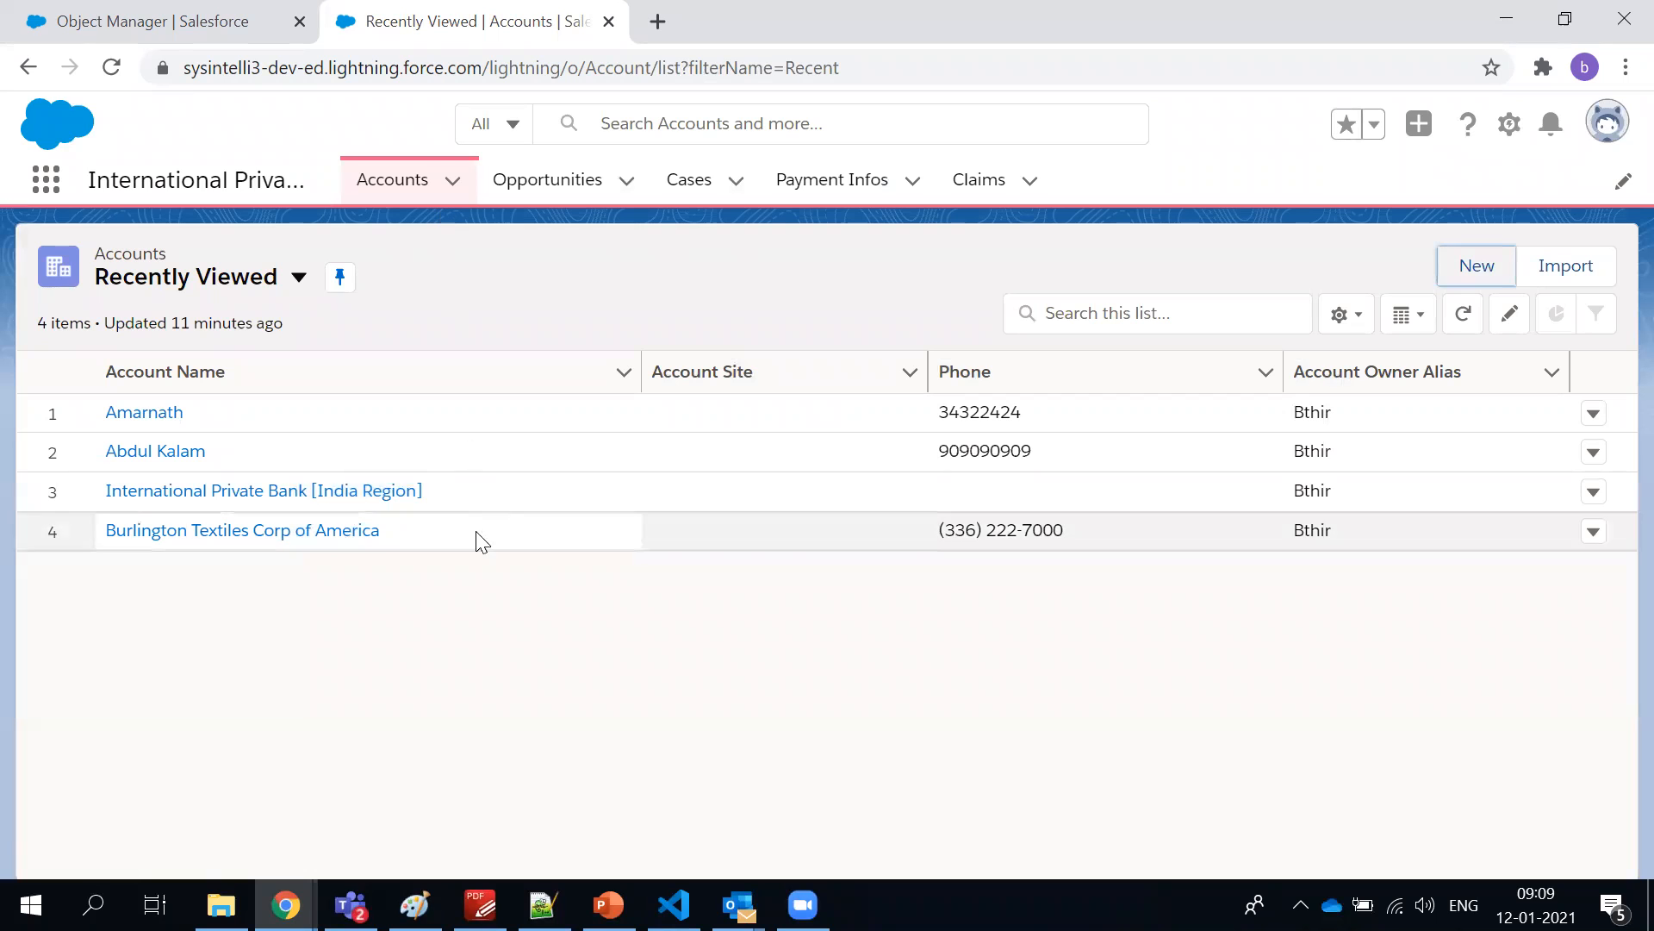
{"action": "left_click", "coordinate": [84, 27]}
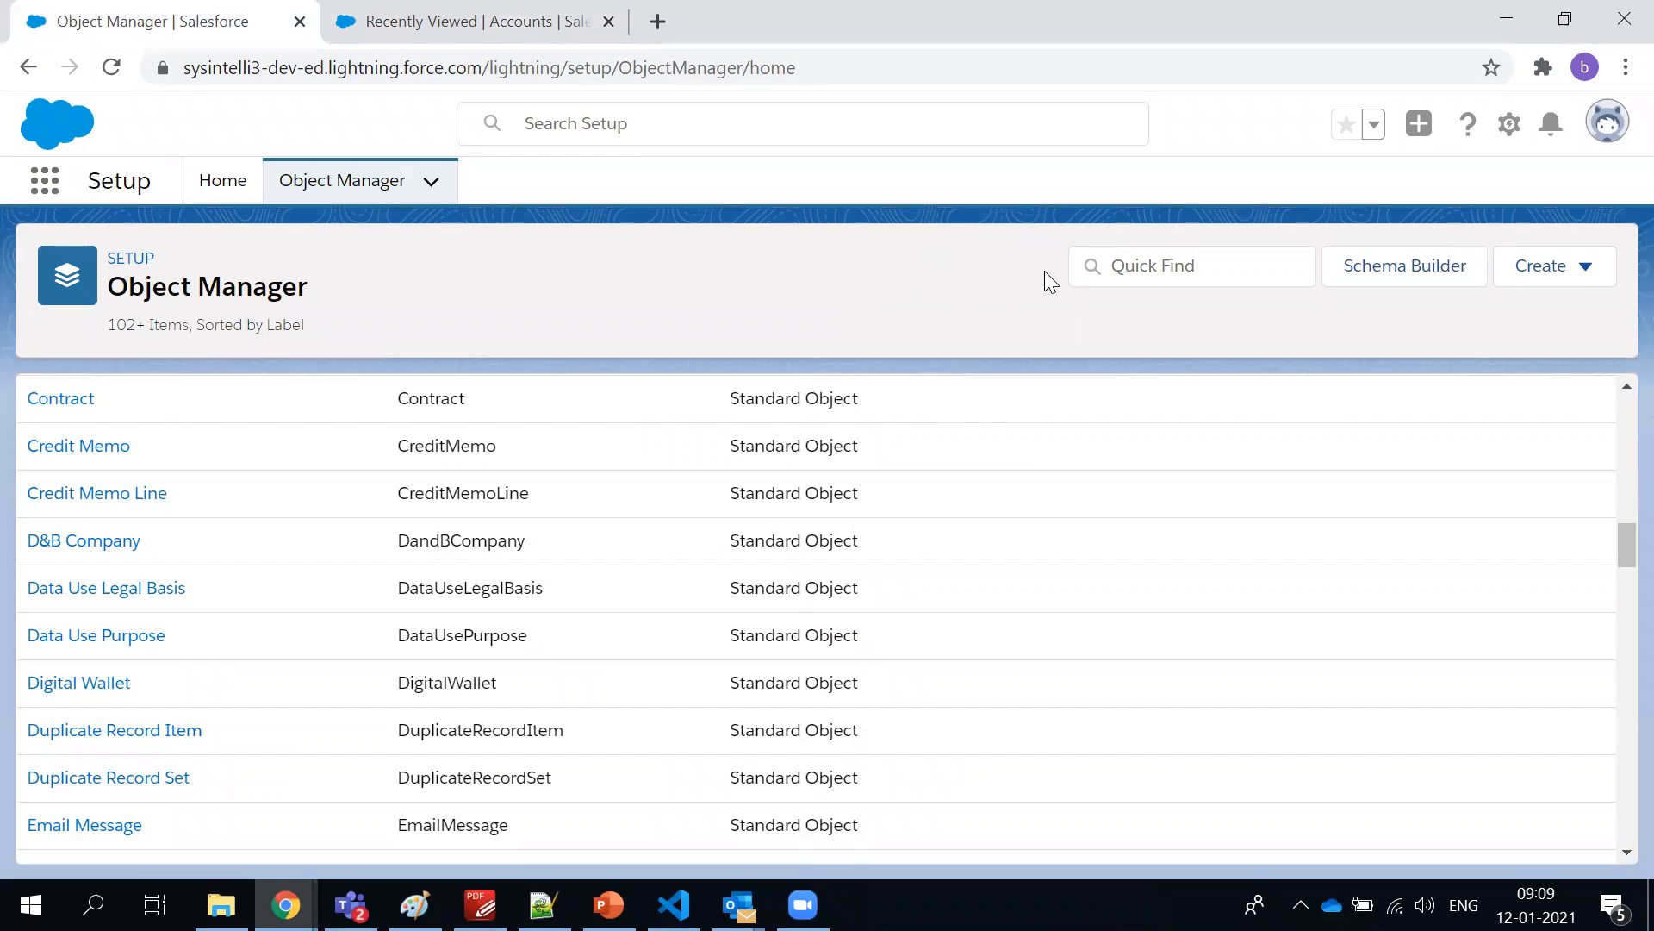
{"action": "key", "text": "alt+Tab"}
{"action": "key", "text": "alt+Tab"}
Open the personal settings from the user profile and examine the name, alias and email fields under Personal Information
{"action": "left_click", "coordinate": [1593, 136]}
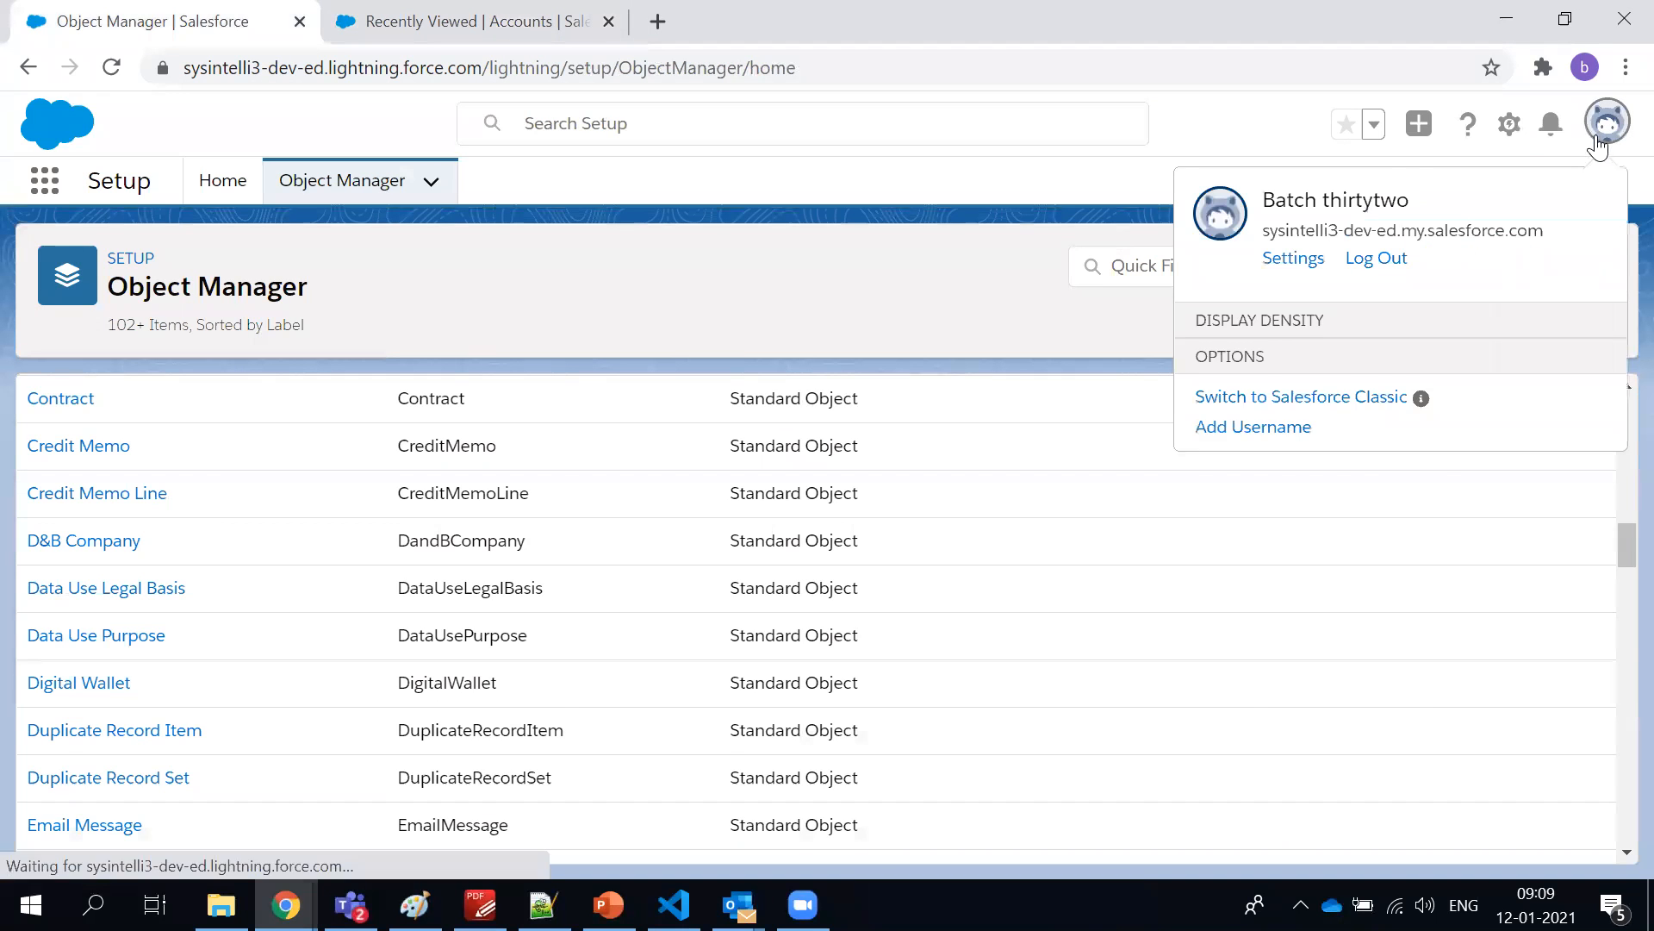
{"action": "left_click", "coordinate": [1298, 264]}
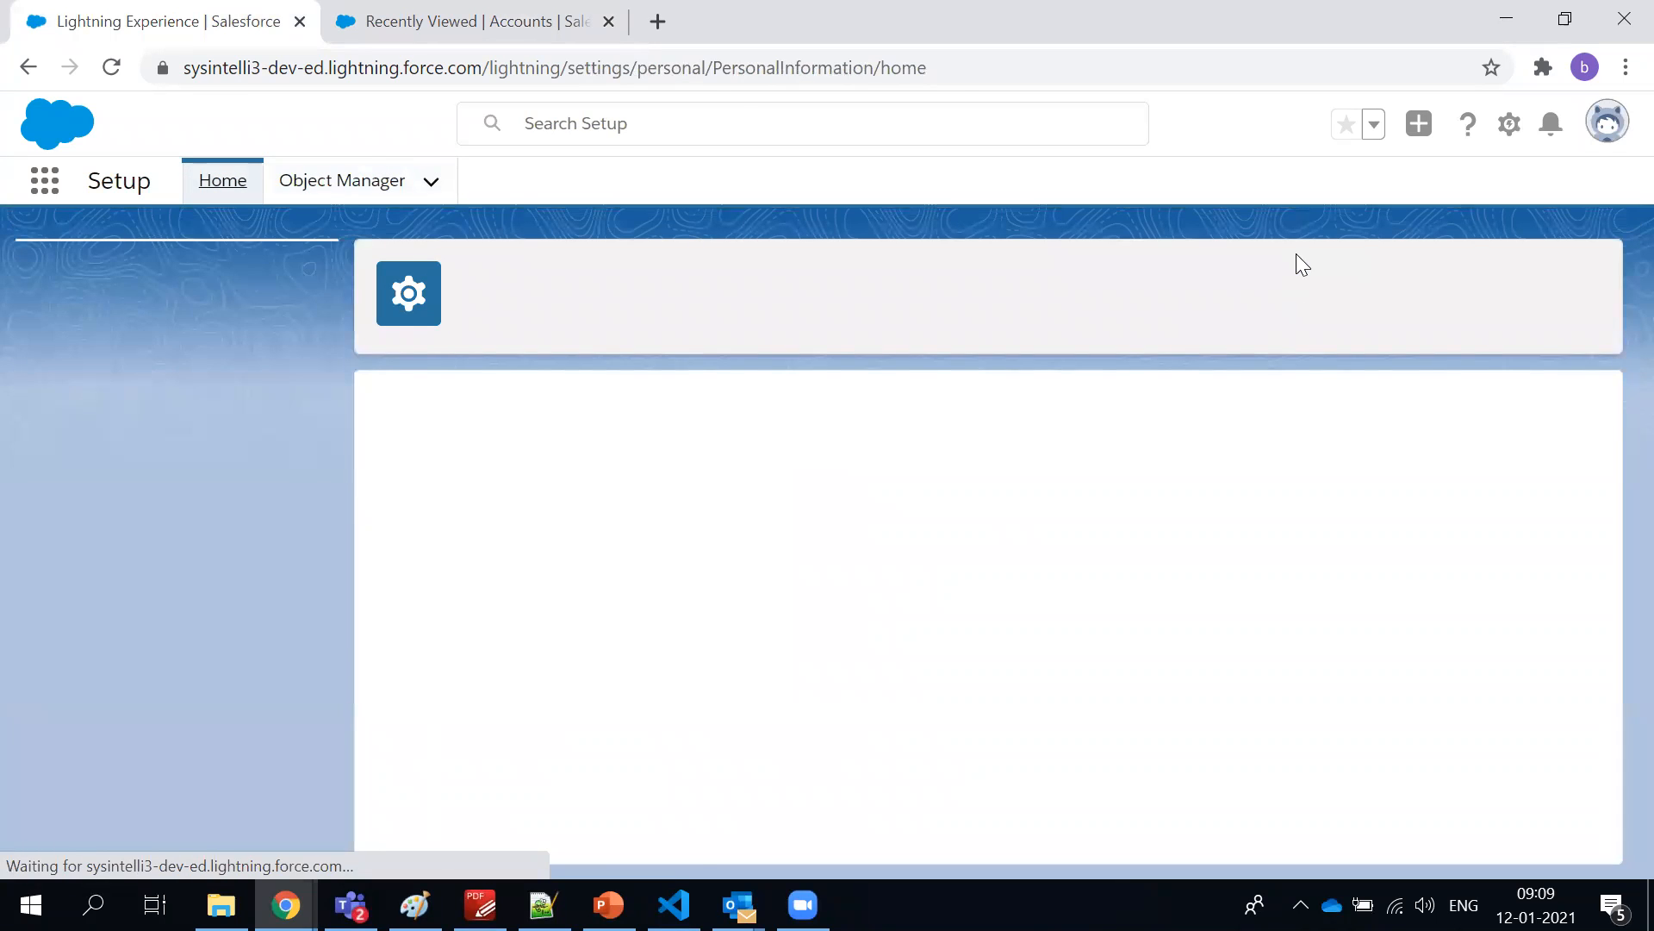
{"action": "scroll", "coordinate": [131, 714], "scroll_direction": "down", "scroll_amount": 2}
{"action": "scroll", "coordinate": [132, 714], "scroll_direction": "up", "scroll_amount": 2}
{"action": "scroll", "coordinate": [779, 473], "scroll_direction": "down", "scroll_amount": 2}
{"action": "scroll", "coordinate": [779, 473], "scroll_direction": "up", "scroll_amount": 2}
{"action": "left_click", "coordinate": [638, 514]}
{"action": "left_click", "coordinate": [633, 558]}
{"action": "left_click", "coordinate": [643, 579]}
{"action": "left_click", "coordinate": [645, 611]}
Examine the Address and My Work Information sections, and show where the profile offers its Settings link
{"action": "scroll", "coordinate": [652, 599], "scroll_direction": "down", "scroll_amount": 4}
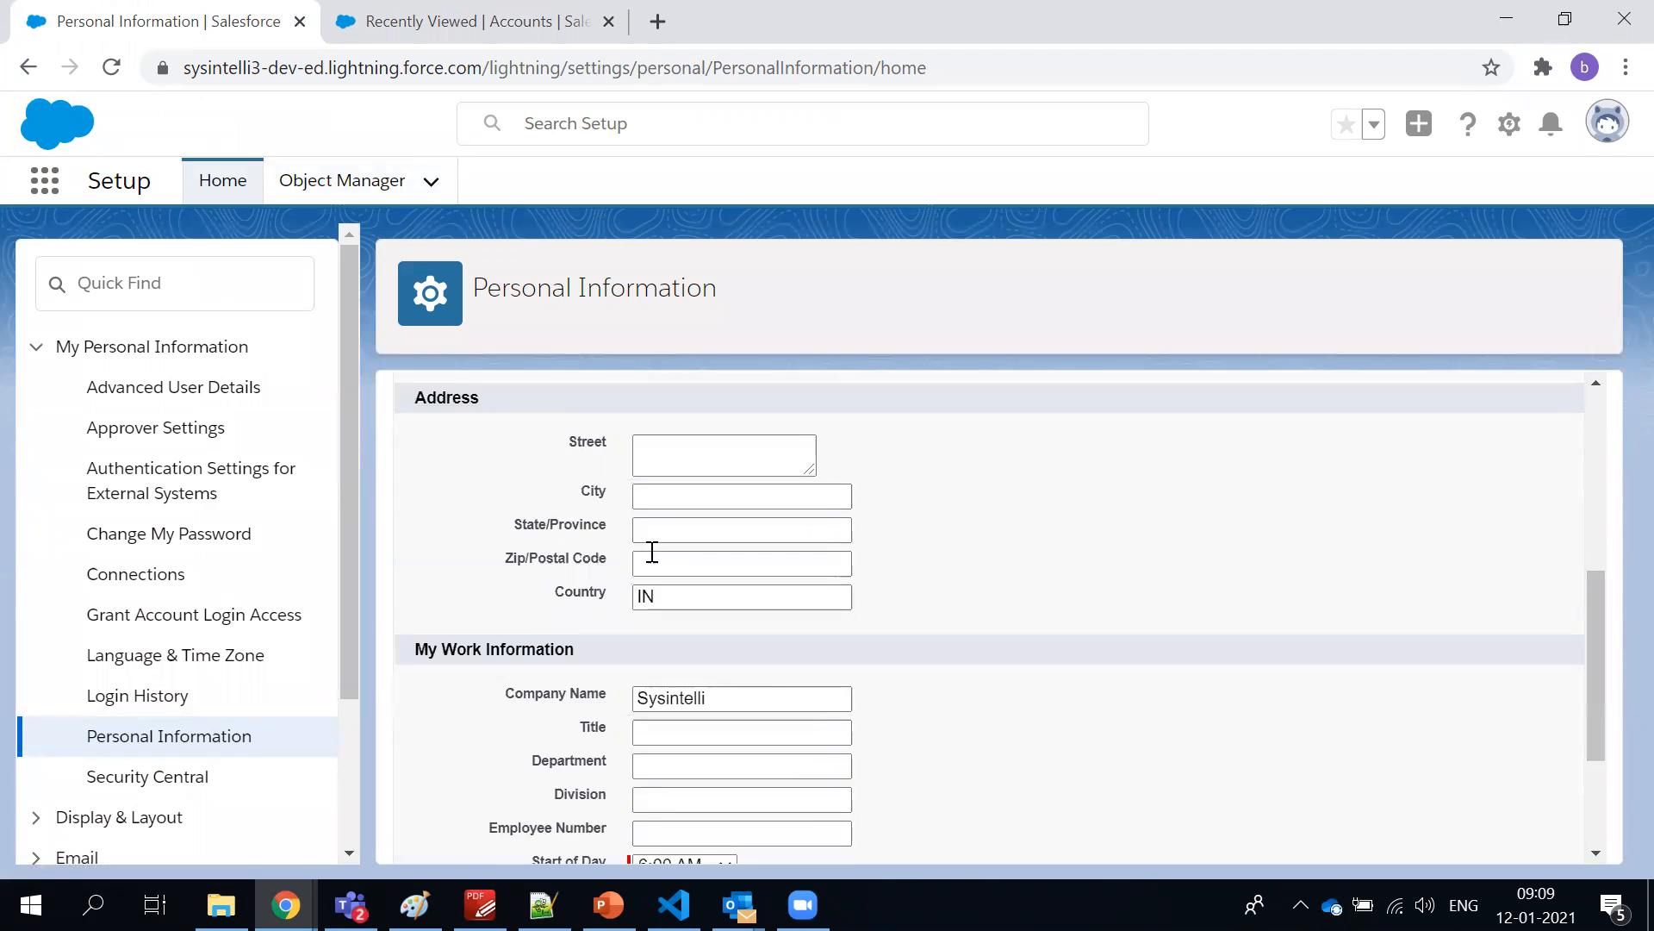
{"action": "scroll", "coordinate": [650, 553], "scroll_direction": "down", "scroll_amount": 3}
{"action": "scroll", "coordinate": [586, 754], "scroll_direction": "up", "scroll_amount": 5}
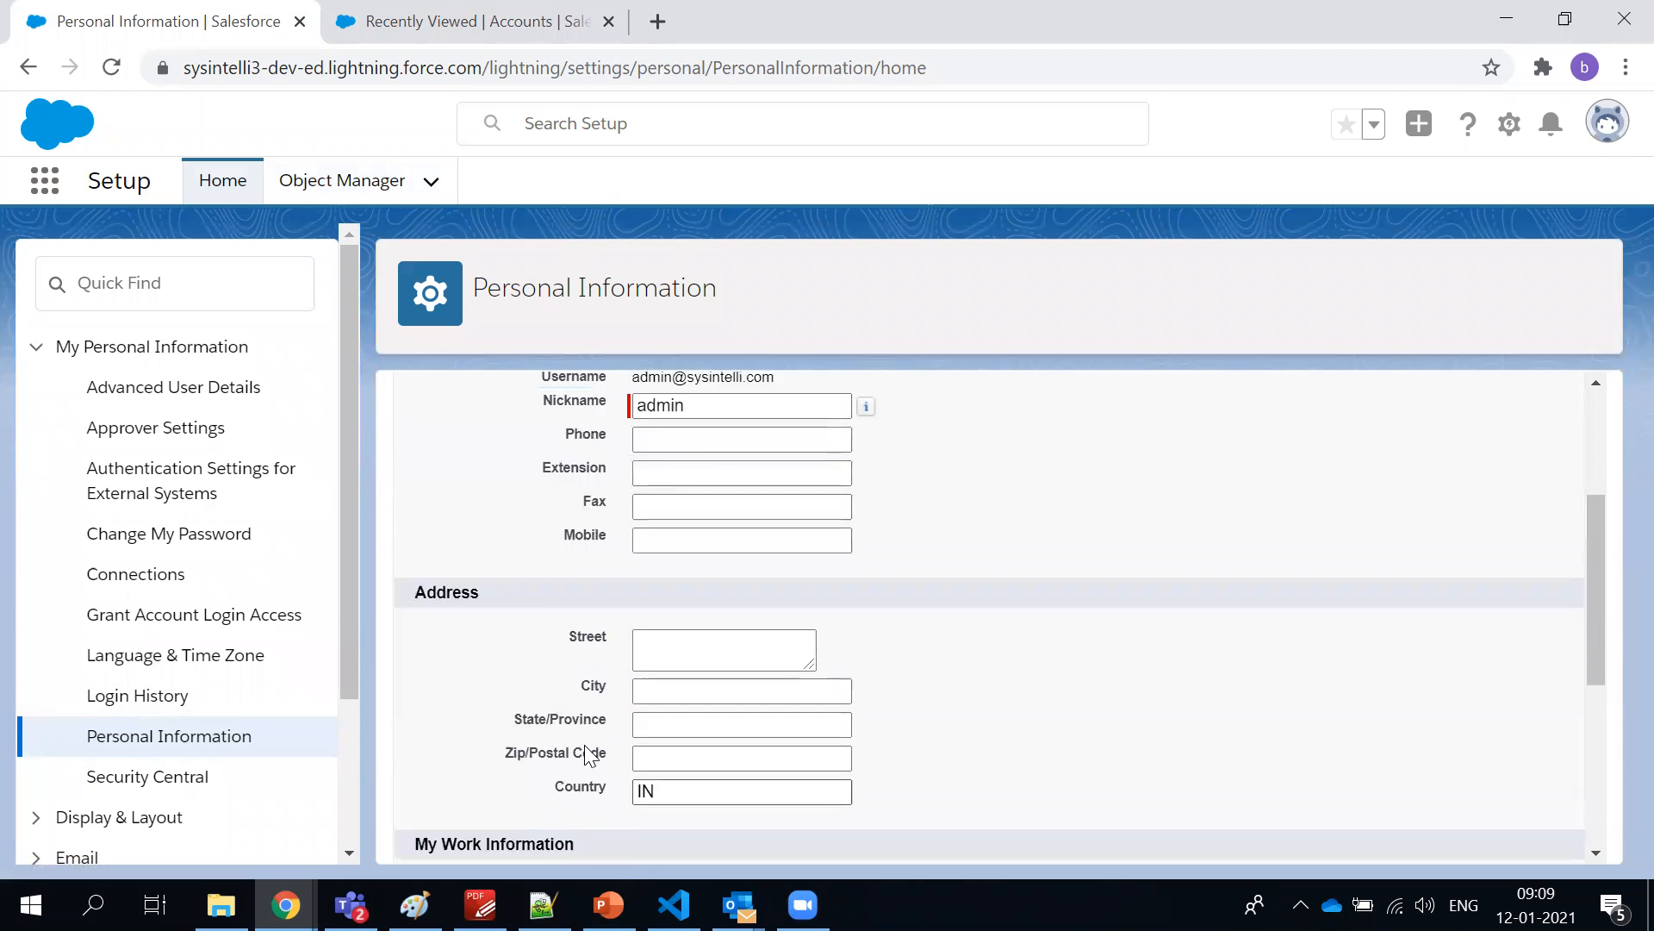
{"action": "scroll", "coordinate": [586, 750], "scroll_direction": "up", "scroll_amount": 3}
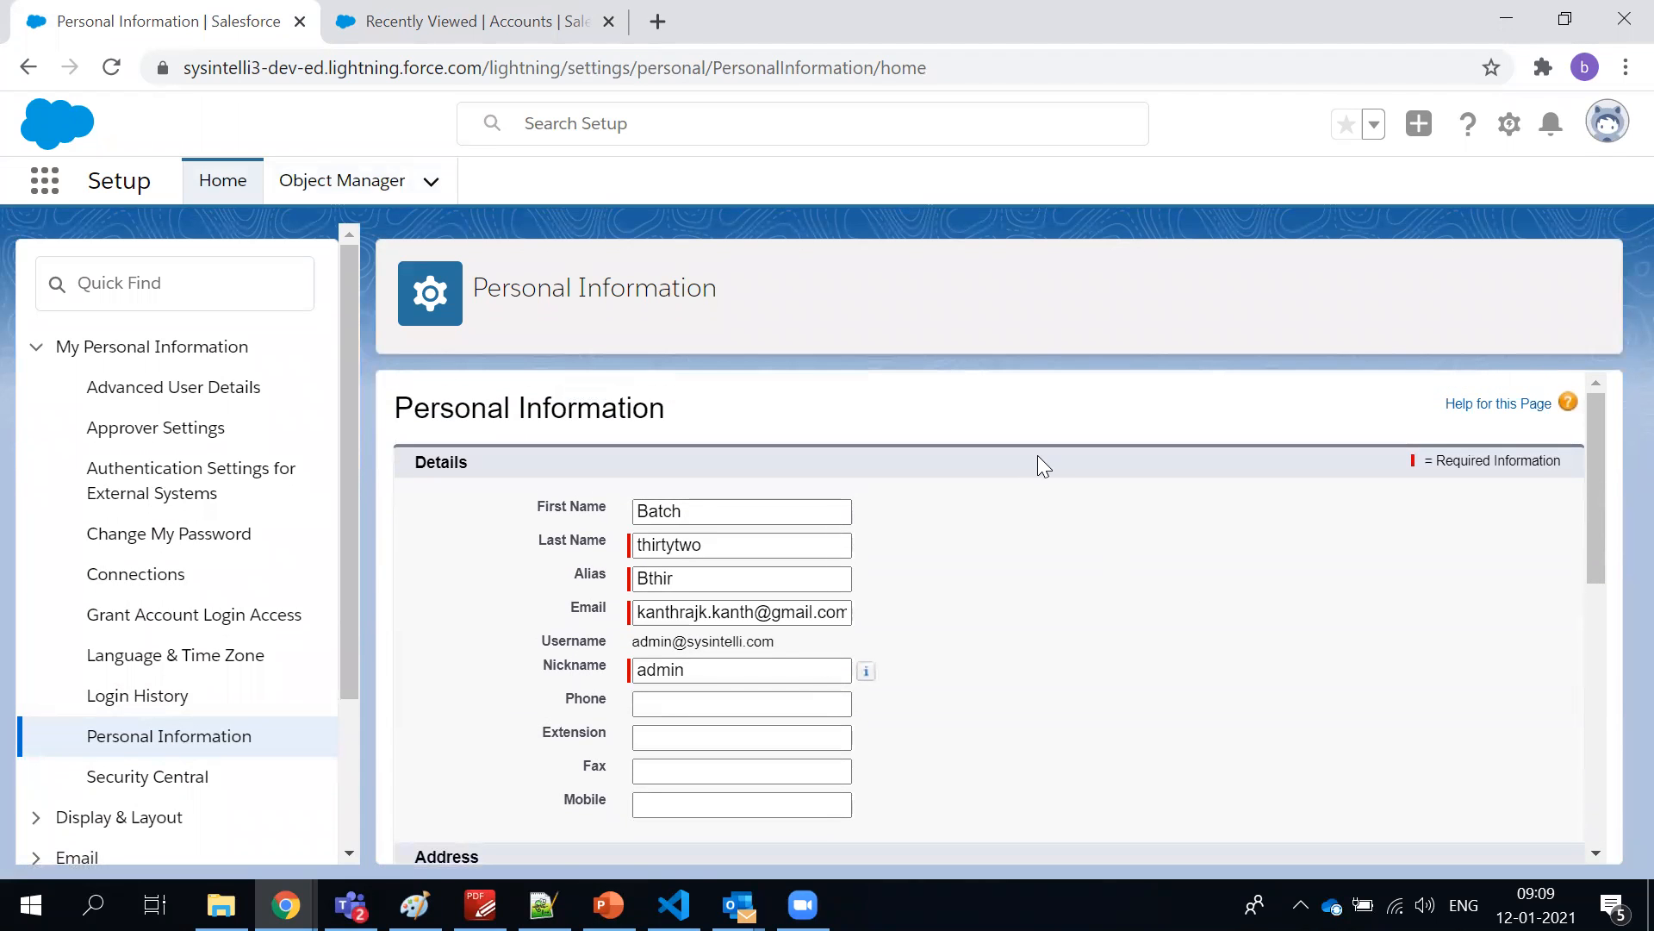
{"action": "left_click", "coordinate": [1591, 123]}
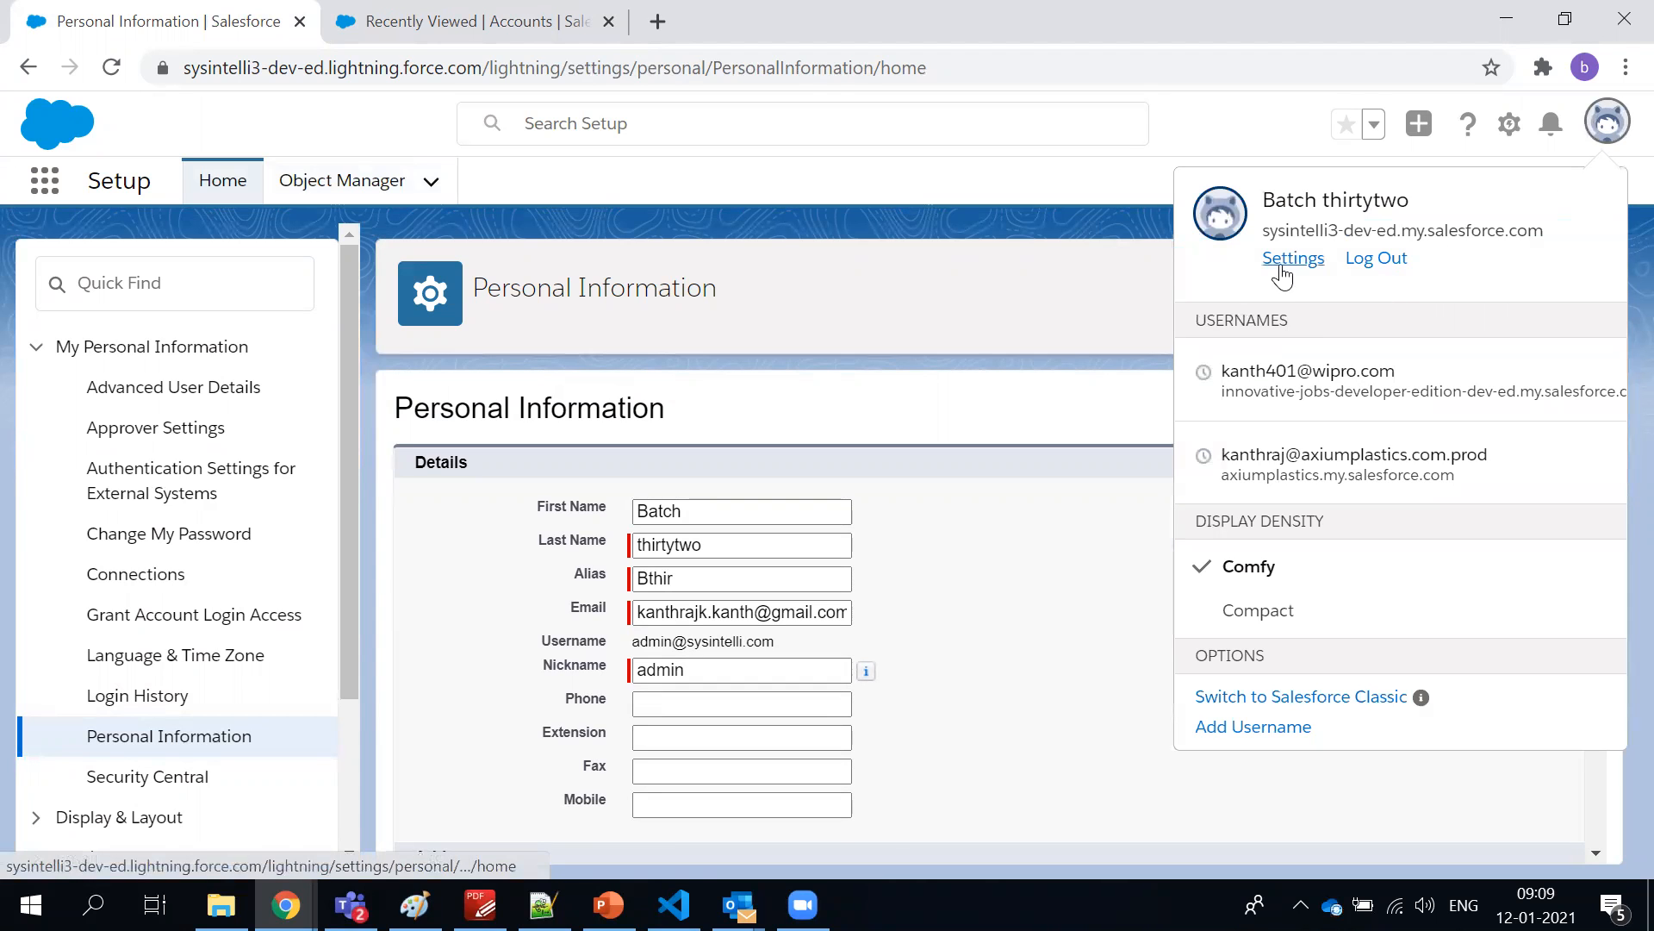
{"action": "left_click", "coordinate": [929, 353]}
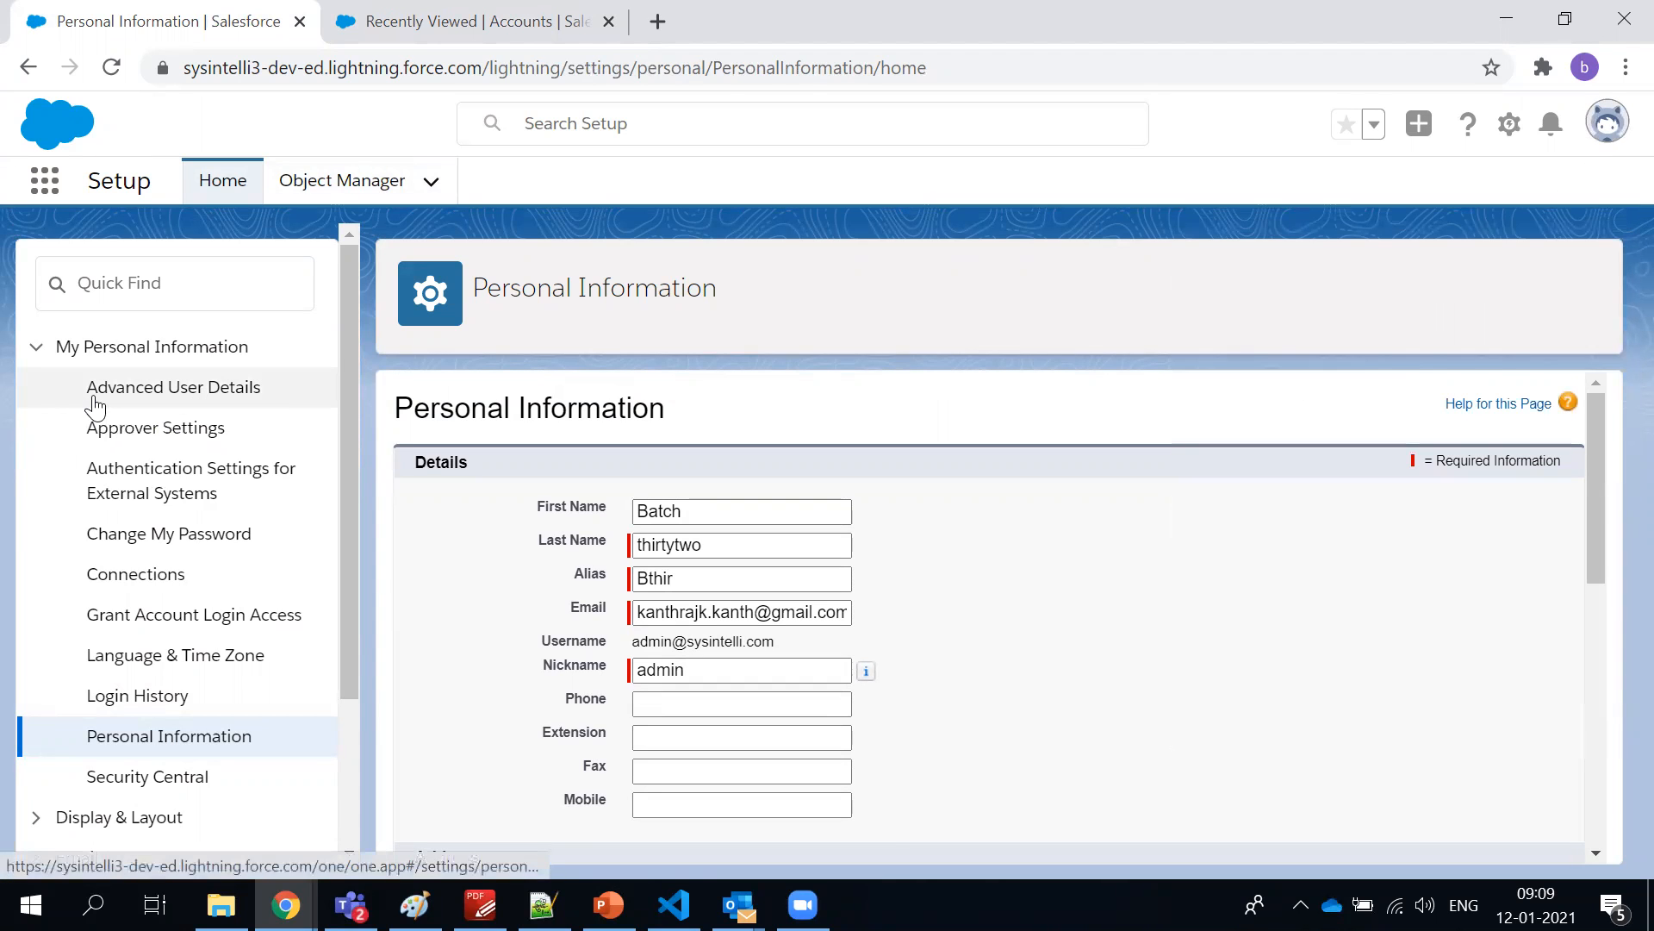
Open Advanced User Details and examine the user record down to its permission set assignments
{"action": "left_click", "coordinate": [95, 404]}
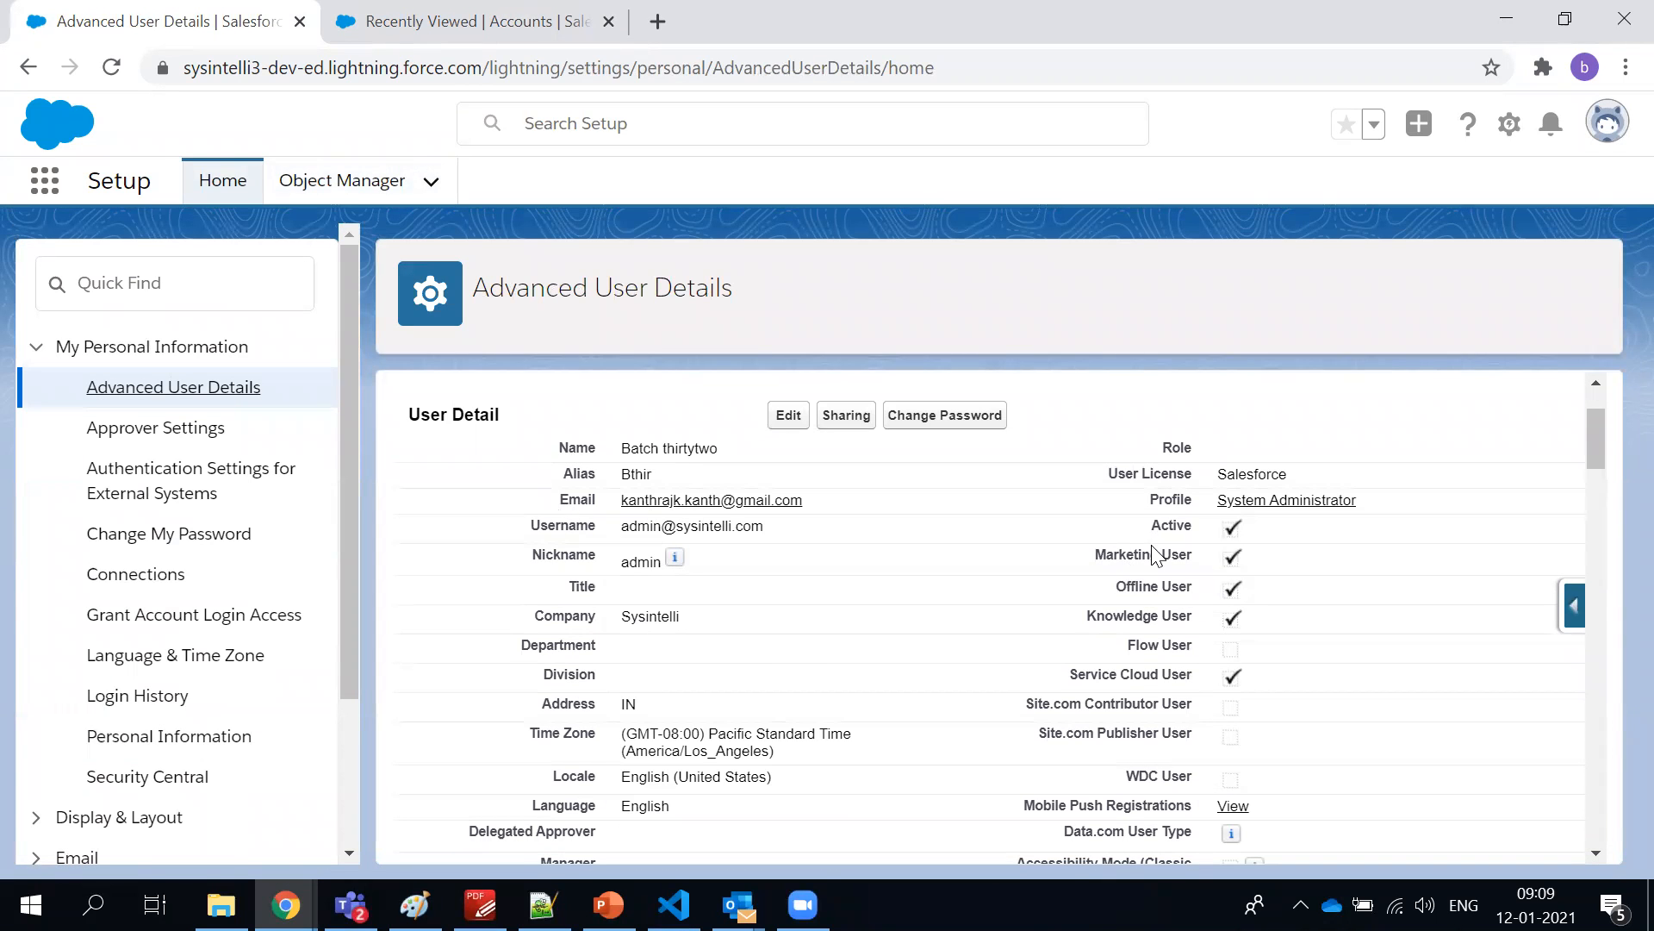
{"action": "left_click_drag", "start_coordinate": [1161, 553], "coordinate": [1209, 668]}
{"action": "left_click", "coordinate": [1209, 668]}
{"action": "scroll", "coordinate": [1209, 667], "scroll_direction": "down", "scroll_amount": 5}
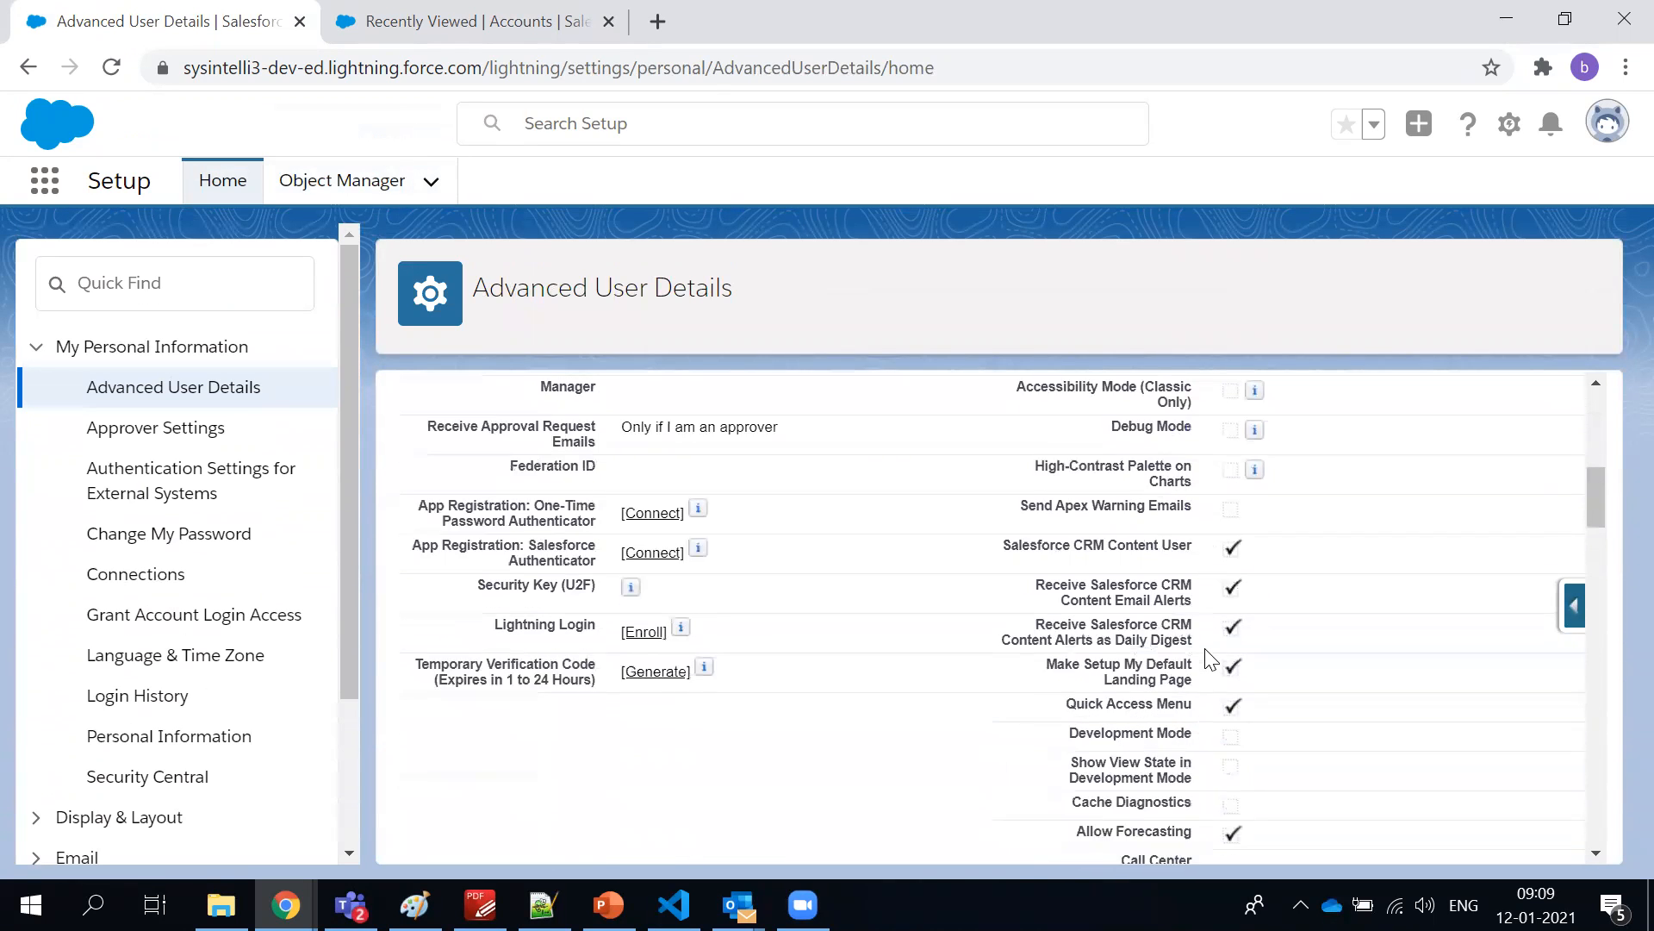
{"action": "scroll", "coordinate": [1210, 660], "scroll_direction": "down", "scroll_amount": 1}
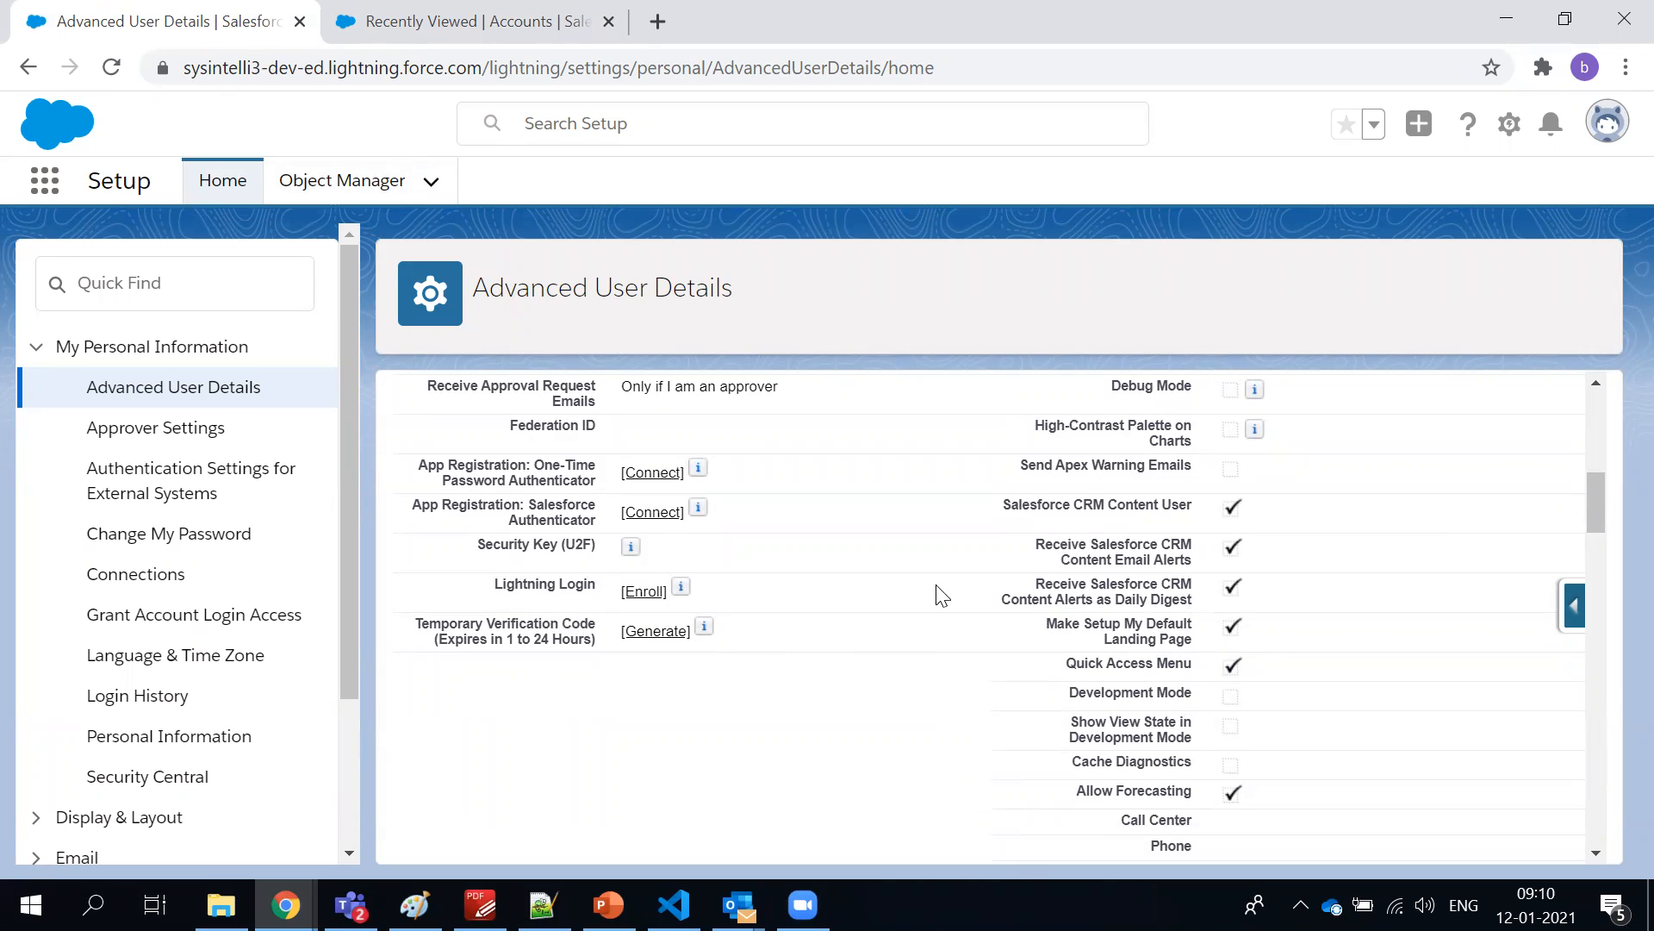
{"action": "scroll", "coordinate": [935, 590], "scroll_direction": "down", "scroll_amount": 10}
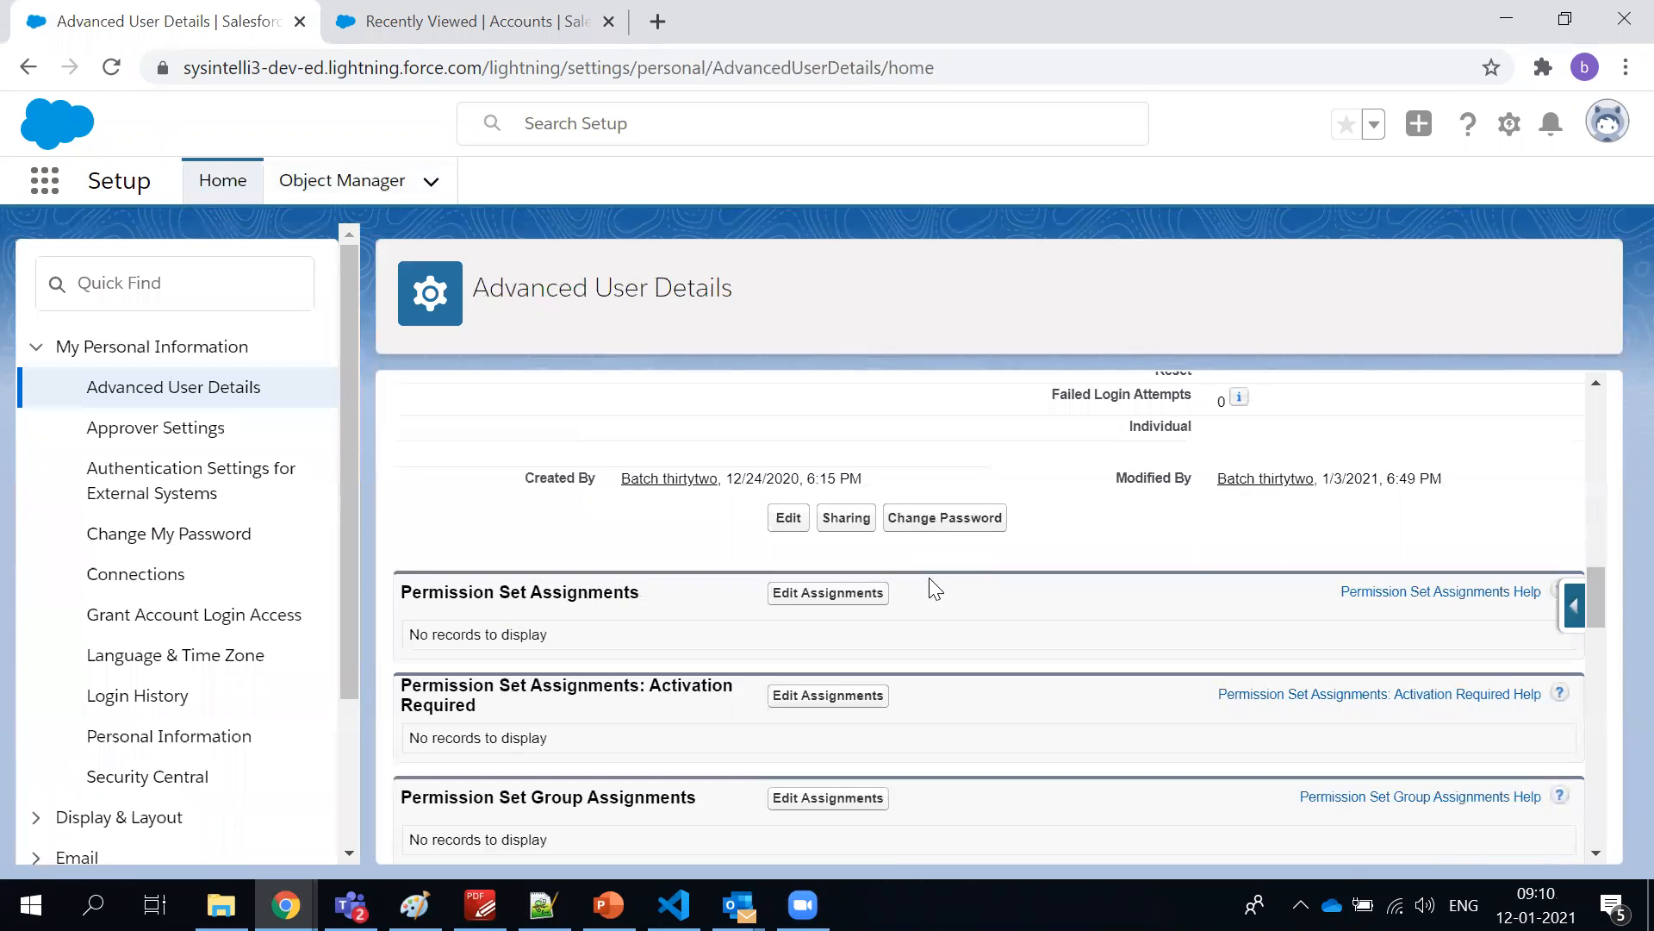
{"action": "scroll", "coordinate": [936, 590], "scroll_direction": "up", "scroll_amount": 12}
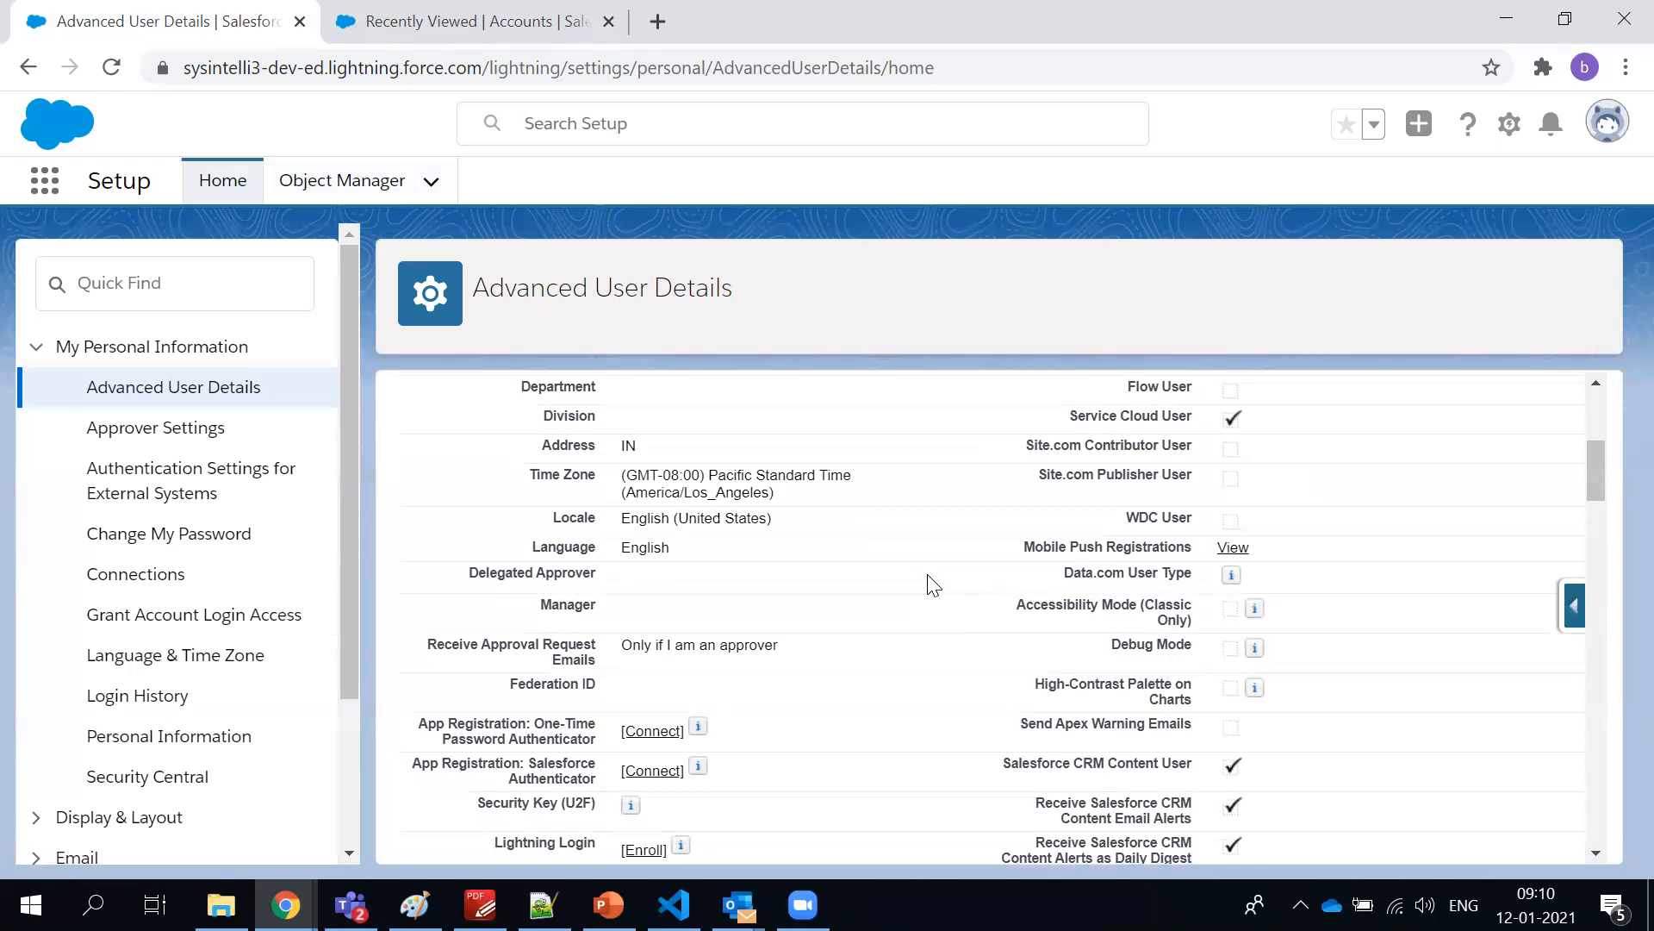
{"action": "scroll", "coordinate": [933, 585], "scroll_direction": "up", "scroll_amount": 3}
Highlight the Marketing User through Service Cloud User options, and look over the permission set and group sections
{"action": "left_click_drag", "start_coordinate": [1198, 558], "coordinate": [1093, 560]}
{"action": "left_click_drag", "start_coordinate": [1284, 588], "coordinate": [1246, 621]}
{"action": "left_click_drag", "start_coordinate": [1138, 648], "coordinate": [1194, 649]}
{"action": "left_click_drag", "start_coordinate": [1090, 683], "coordinate": [1105, 567]}
{"action": "left_click", "coordinate": [1293, 683]}
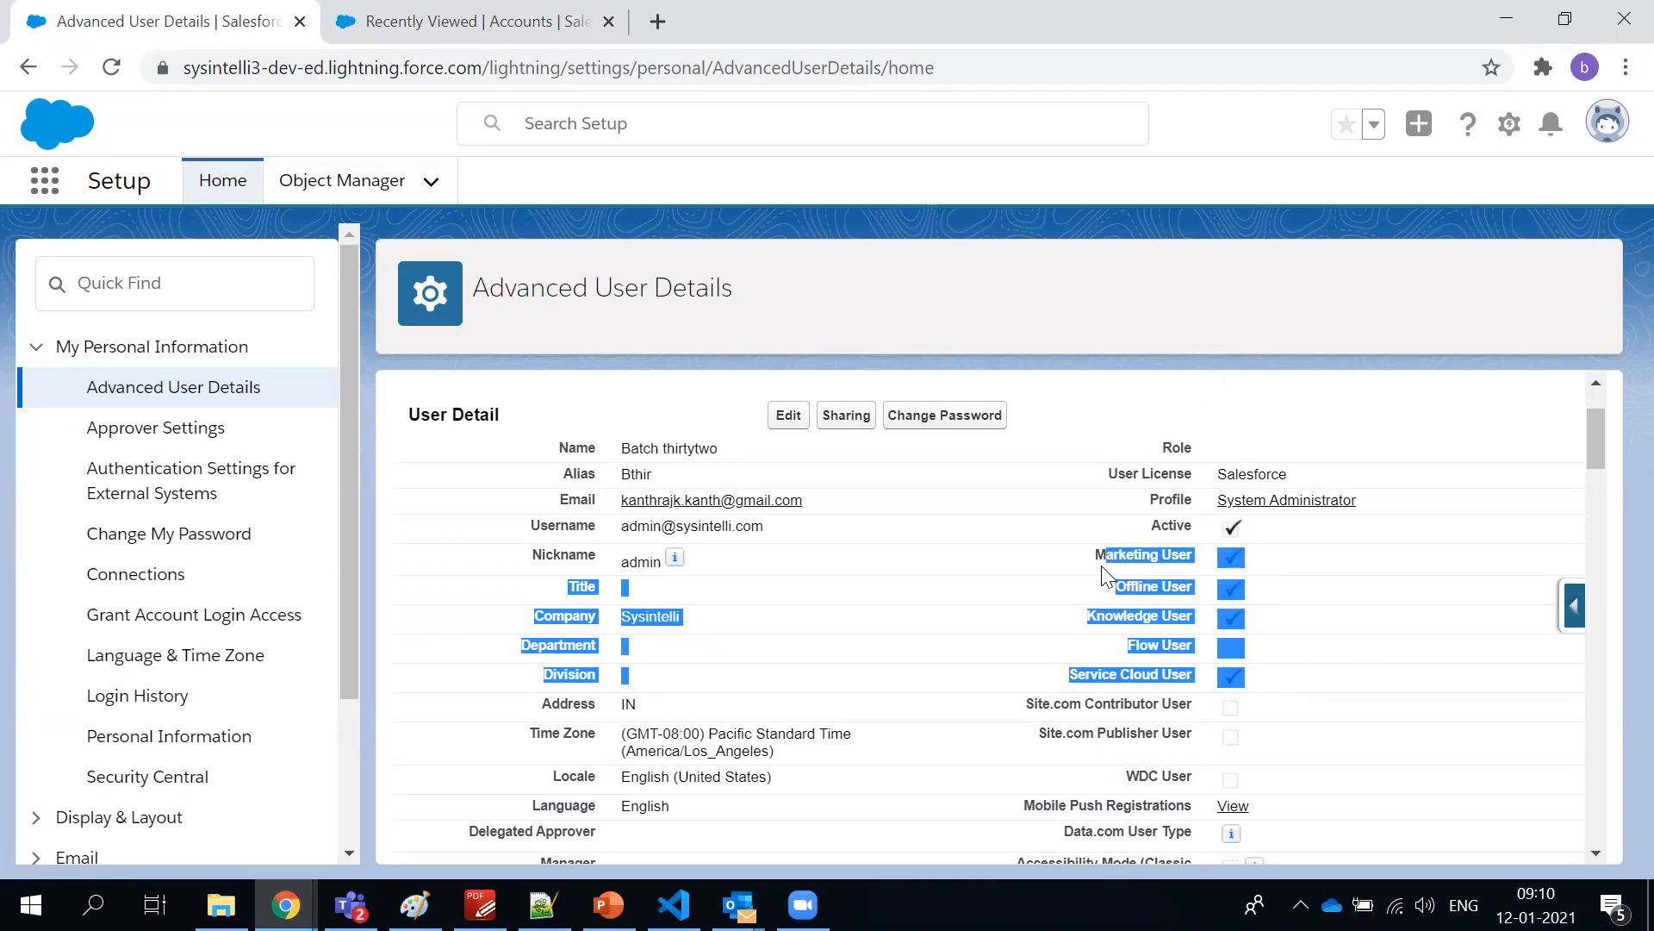
{"action": "left_click", "coordinate": [1284, 705]}
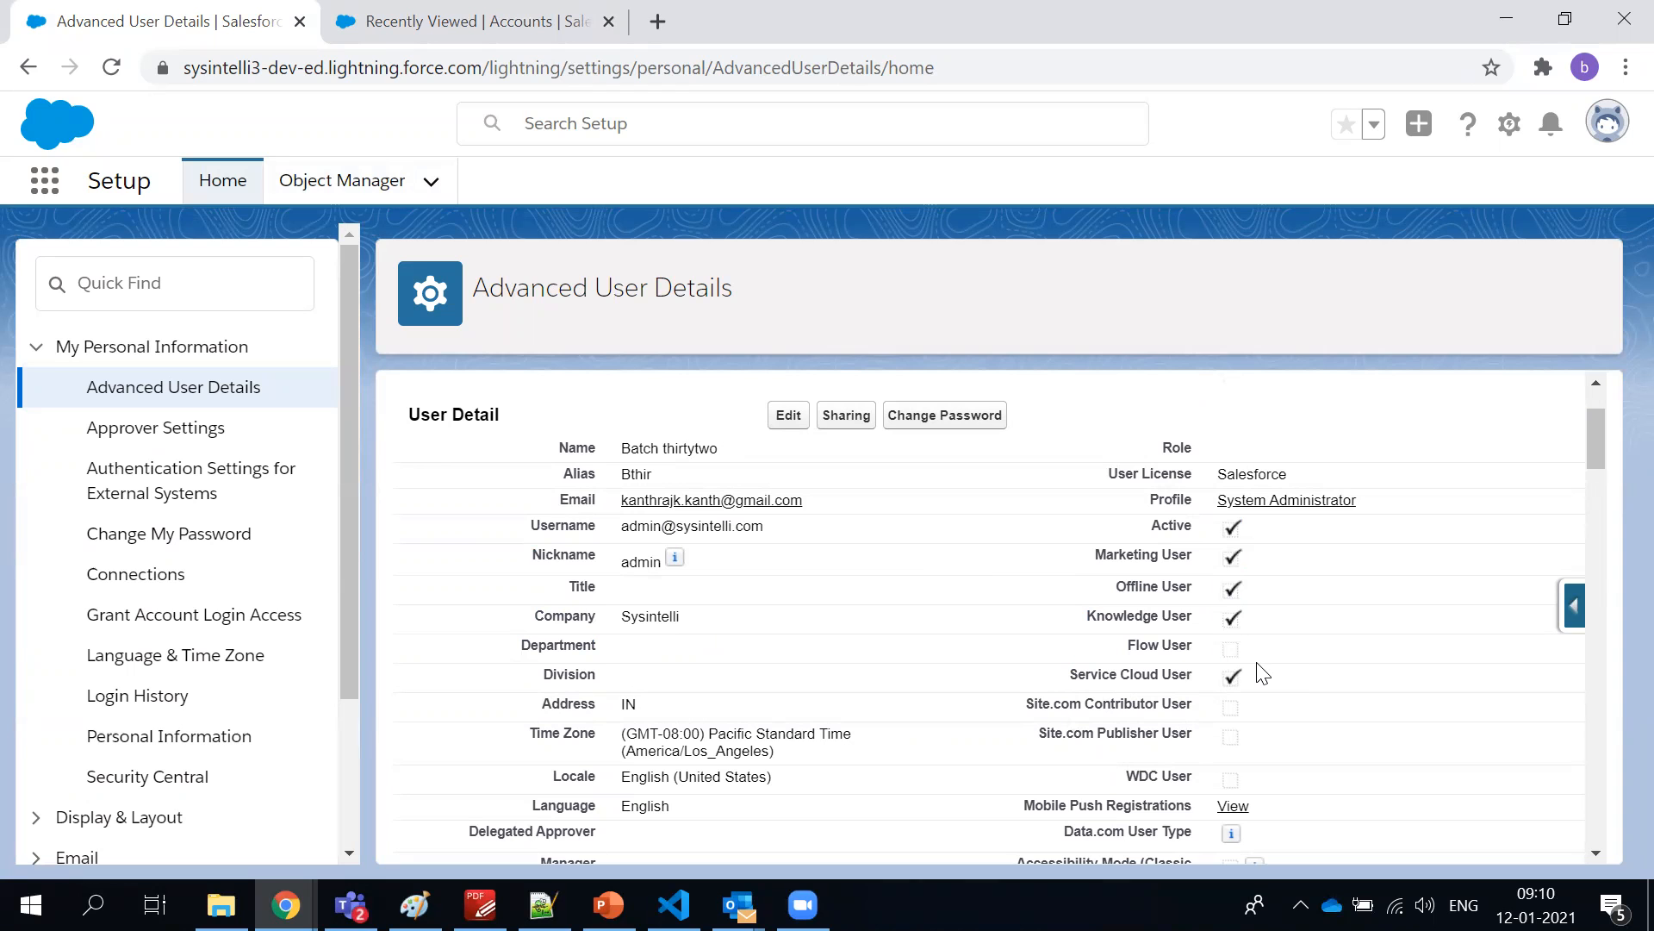
{"action": "scroll", "coordinate": [1260, 672], "scroll_direction": "down", "scroll_amount": 5}
{"action": "scroll", "coordinate": [1254, 670], "scroll_direction": "down", "scroll_amount": 10}
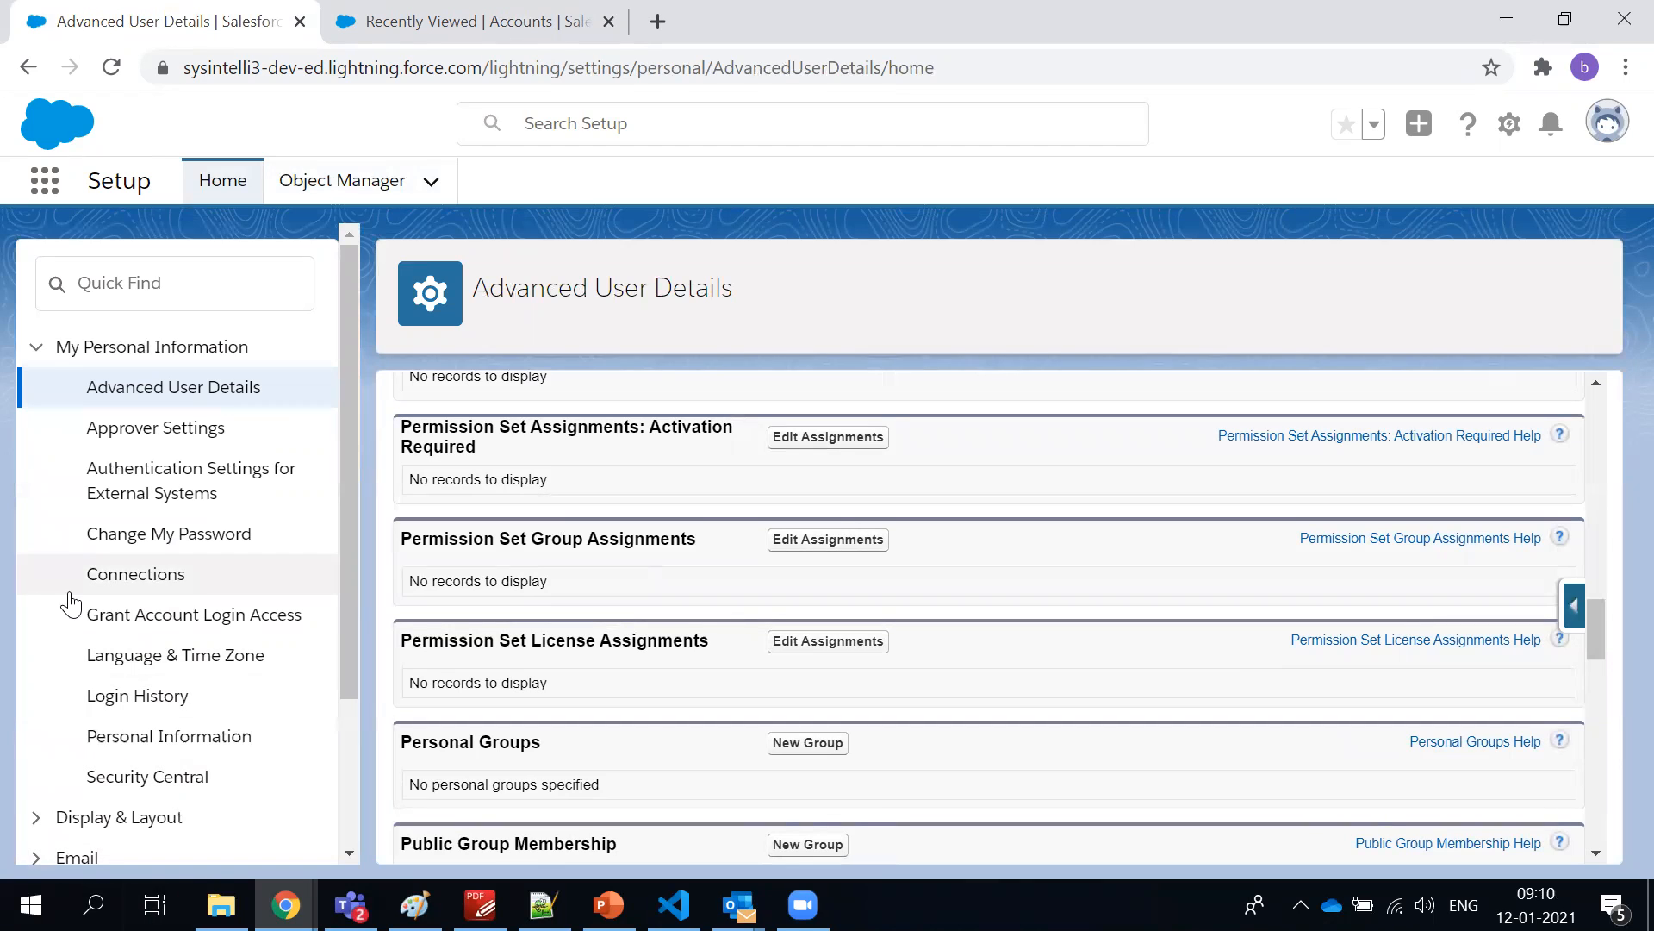
View the Change My Password form and the Login History list in the personal settings
{"action": "left_click", "coordinate": [167, 538]}
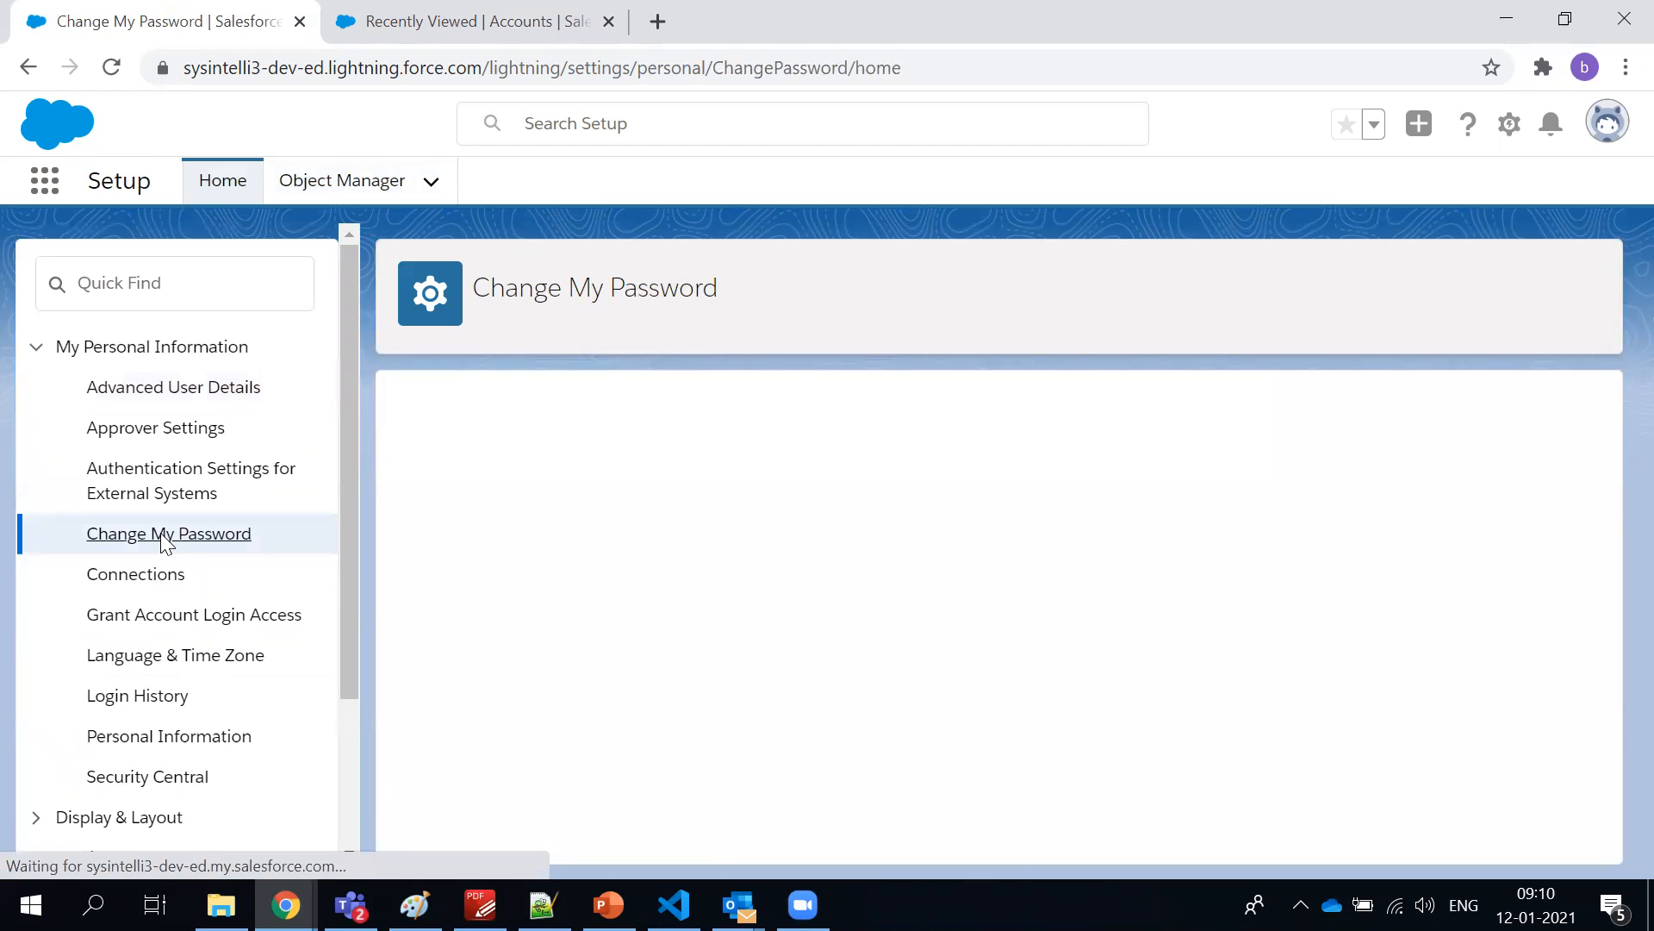
{"action": "scroll", "coordinate": [588, 750], "scroll_direction": "down", "scroll_amount": 3}
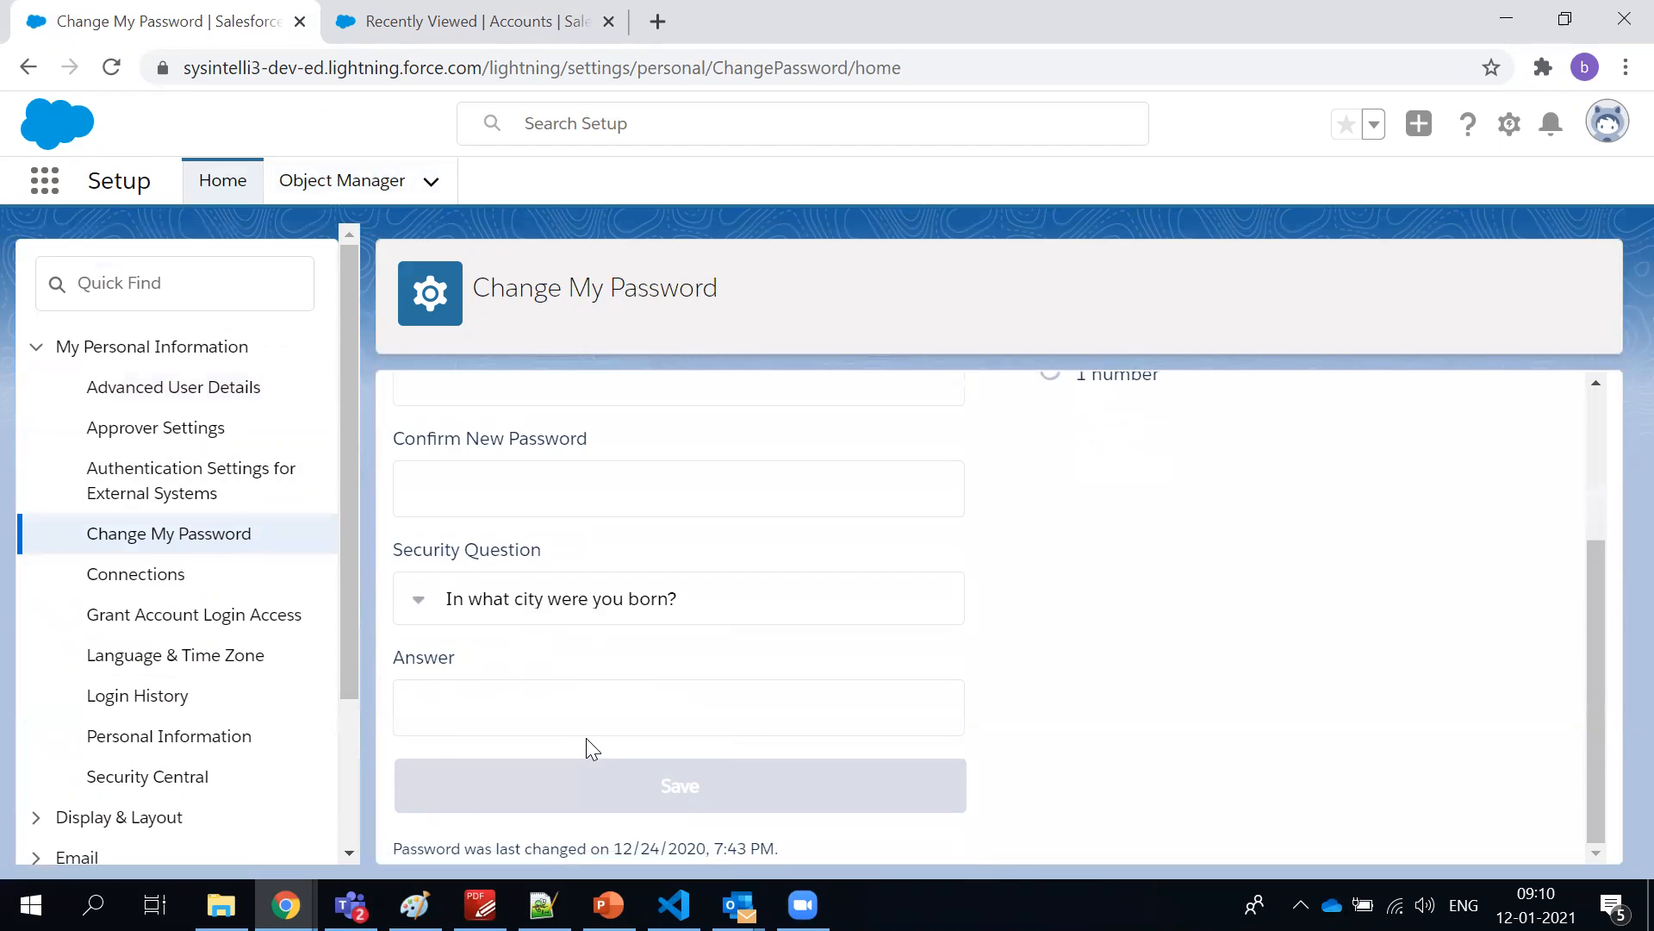
{"action": "left_click", "coordinate": [138, 695]}
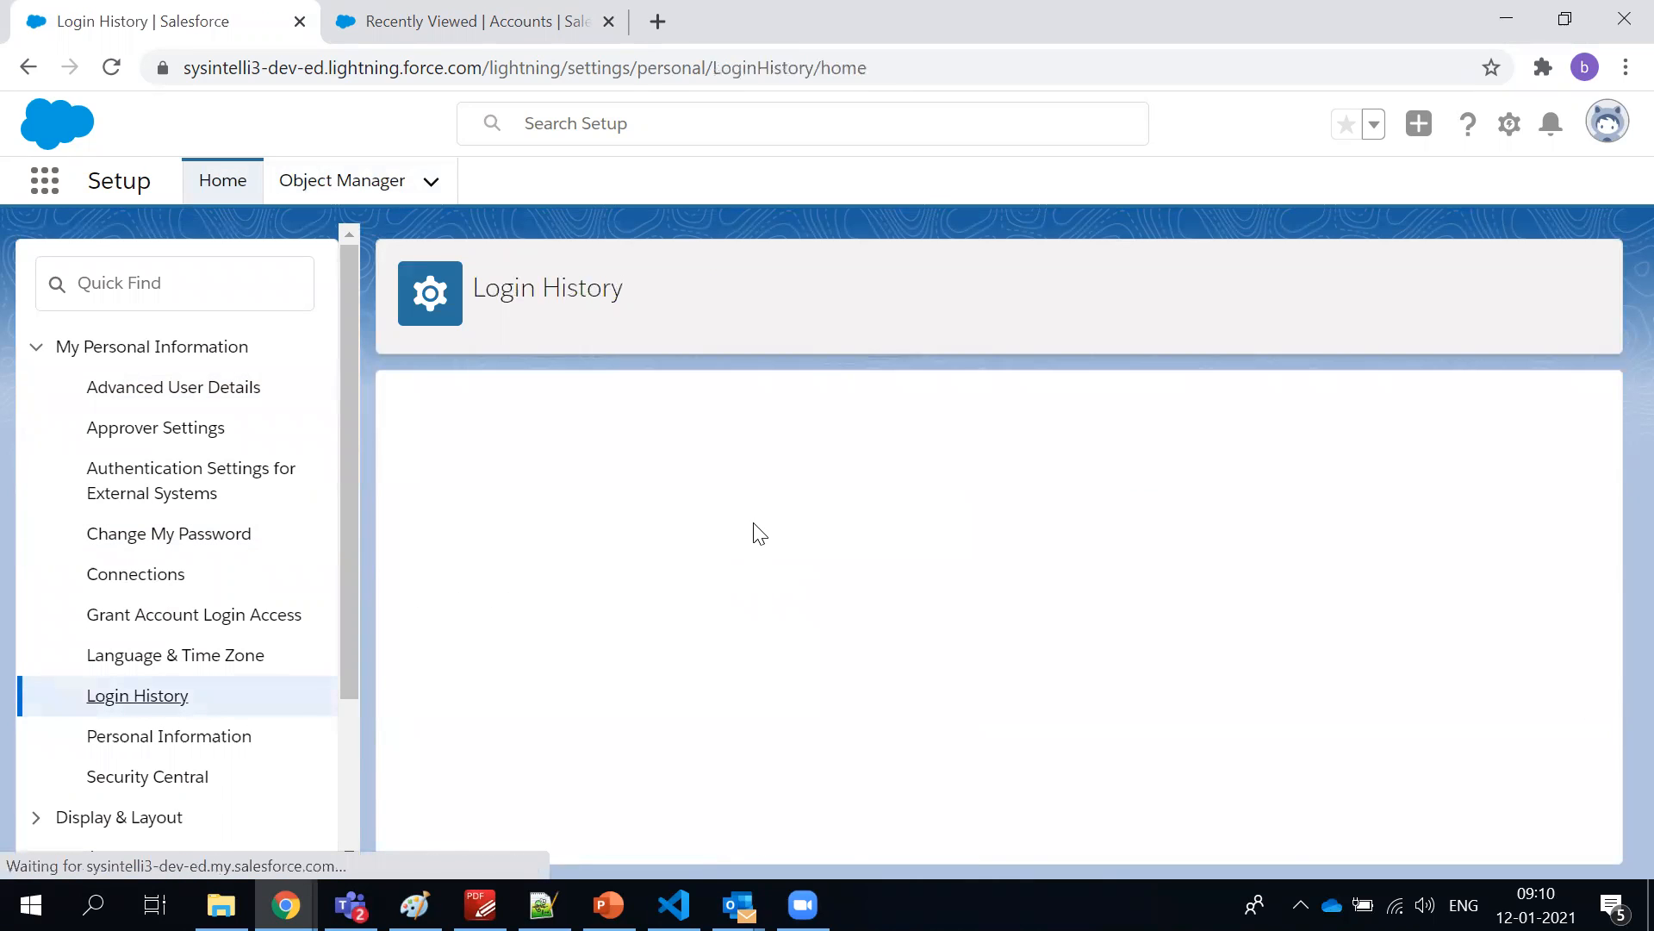
{"action": "scroll", "coordinate": [754, 528], "scroll_direction": "down", "scroll_amount": 1}
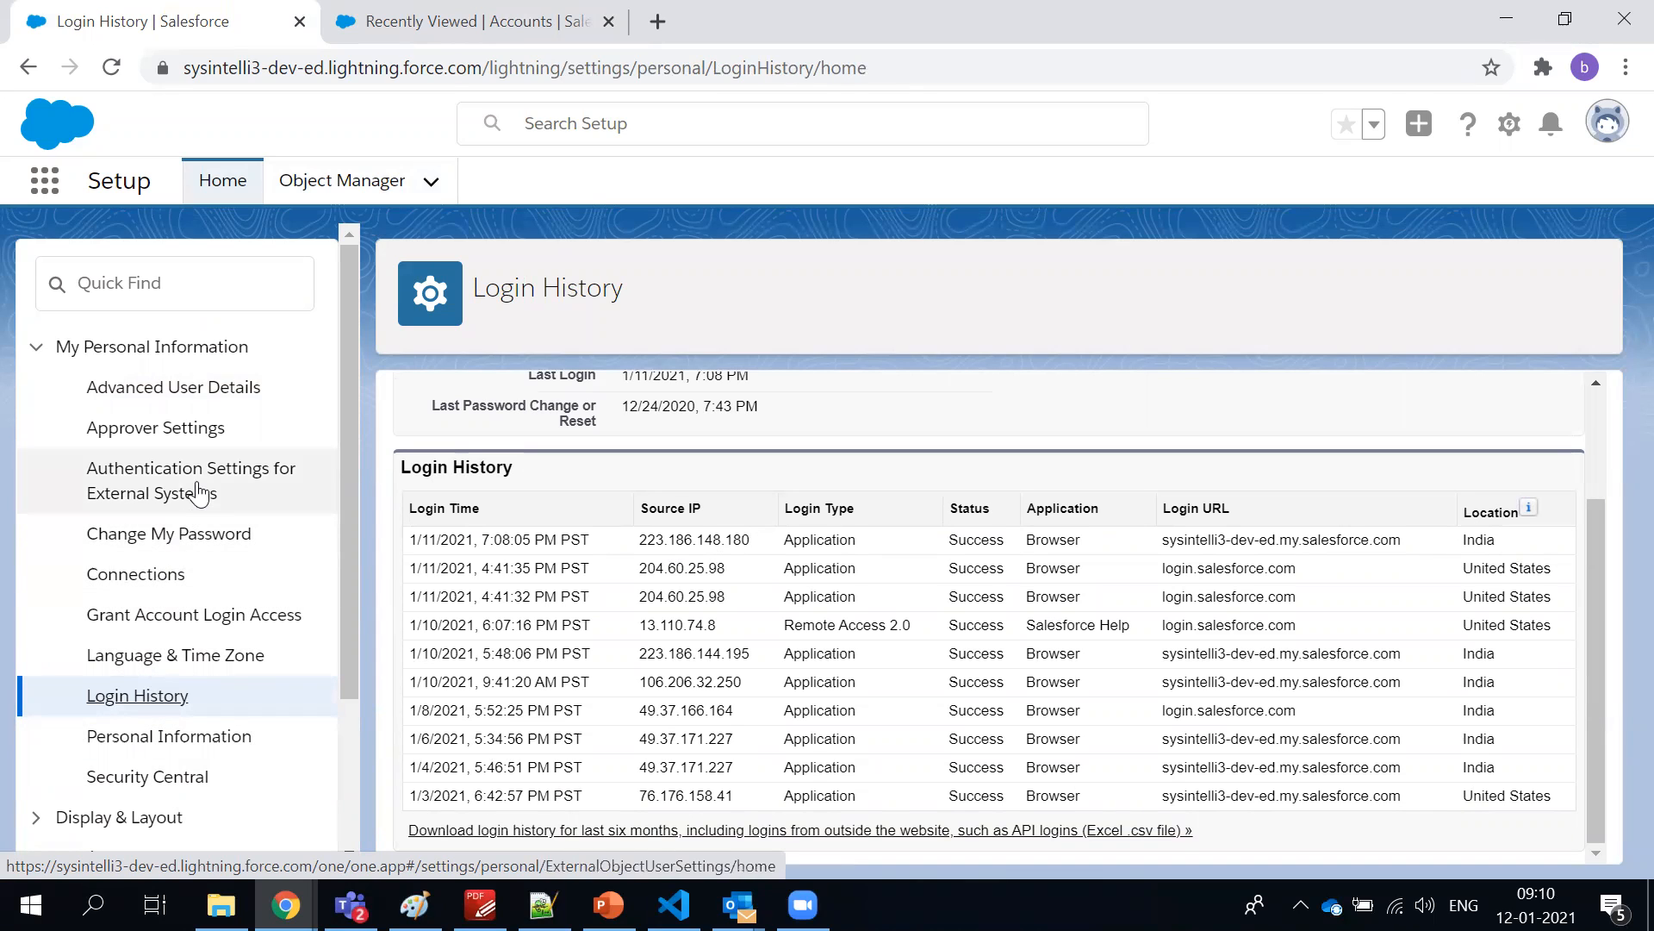
Open Approver Settings and examine the Delegated Approver and Manager fields
{"action": "left_click", "coordinate": [176, 441]}
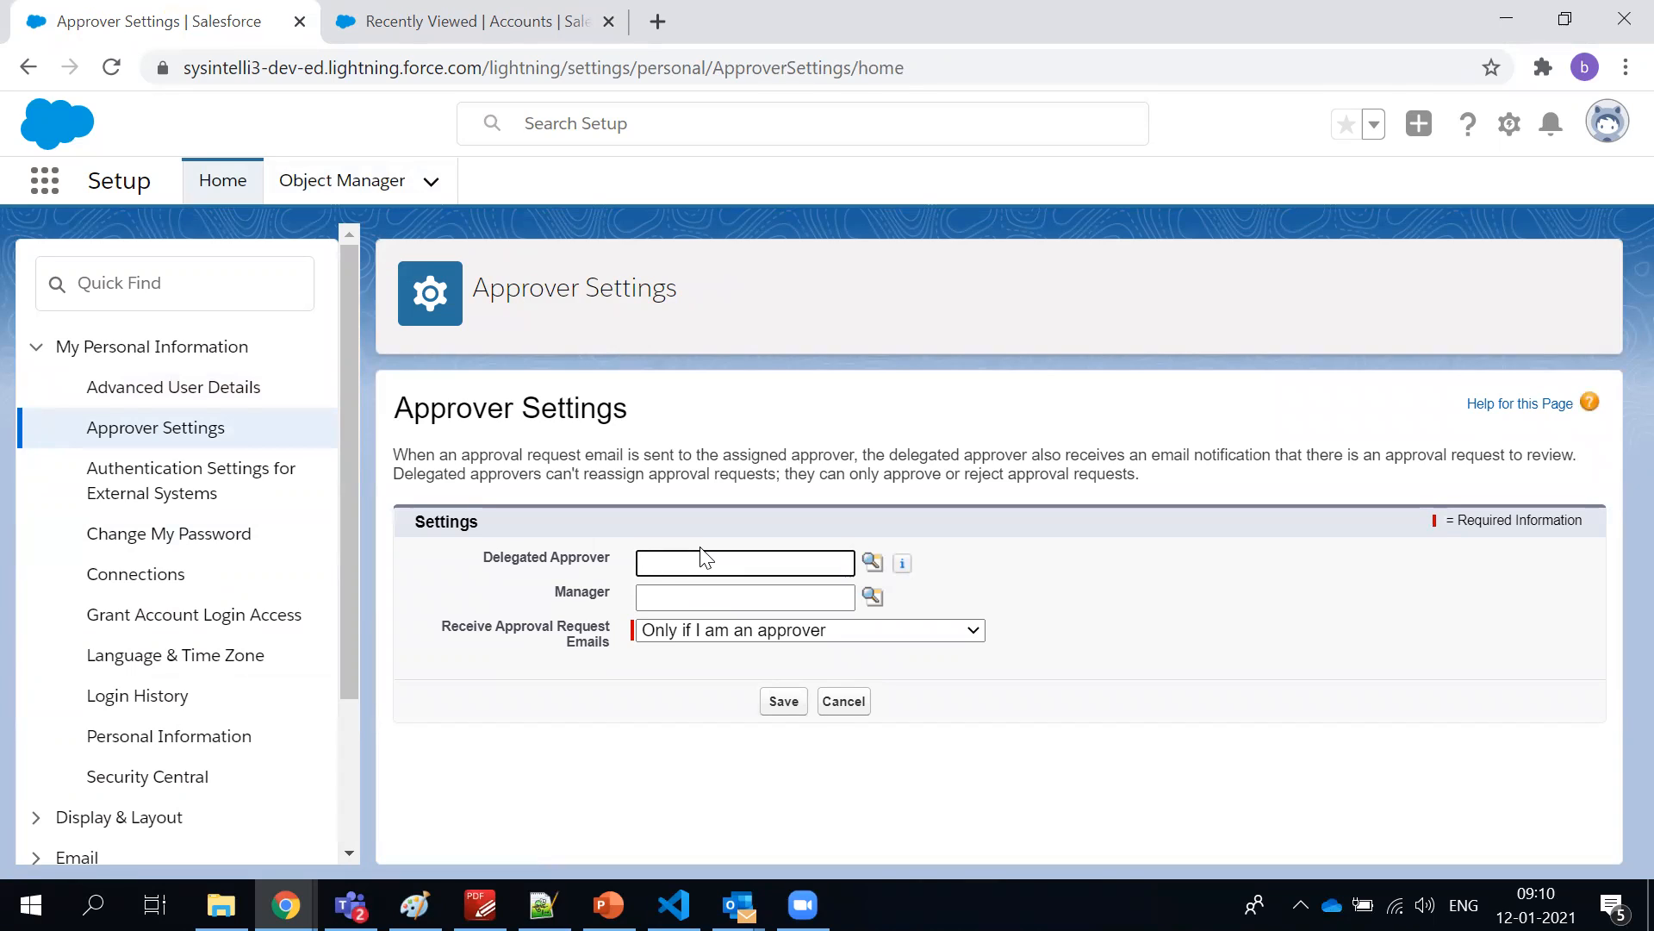
{"action": "left_click", "coordinate": [956, 534]}
{"action": "left_click", "coordinate": [784, 598]}
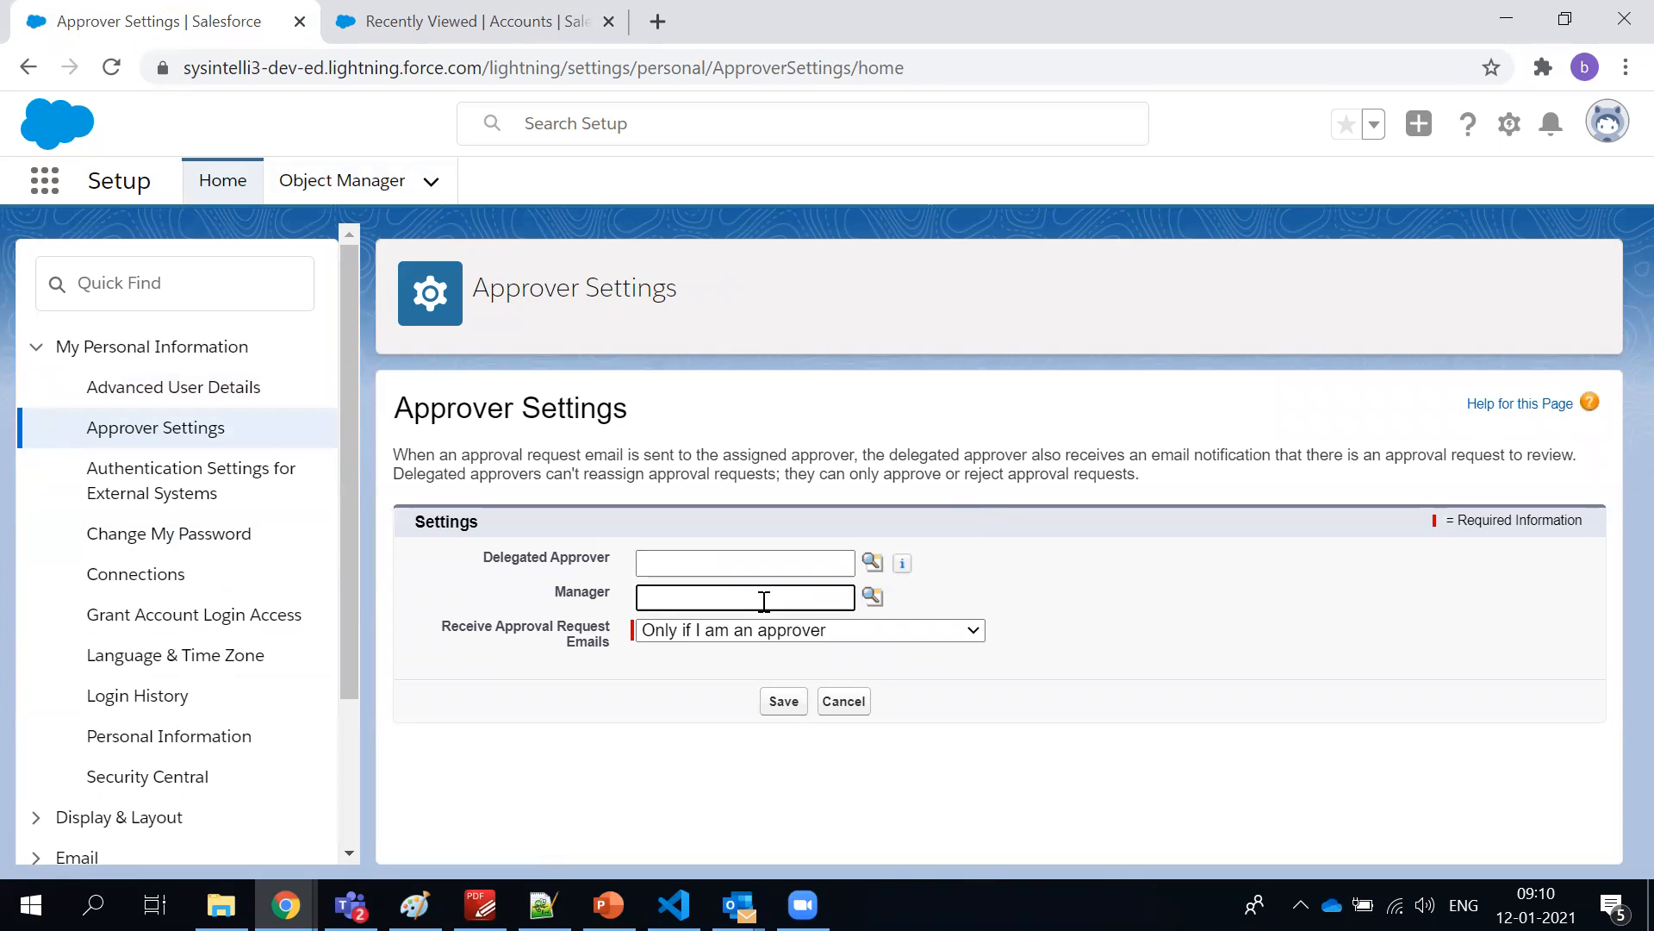
Look over the Delegated Approver field and the remaining personal settings categories
{"action": "left_click", "coordinate": [757, 560]}
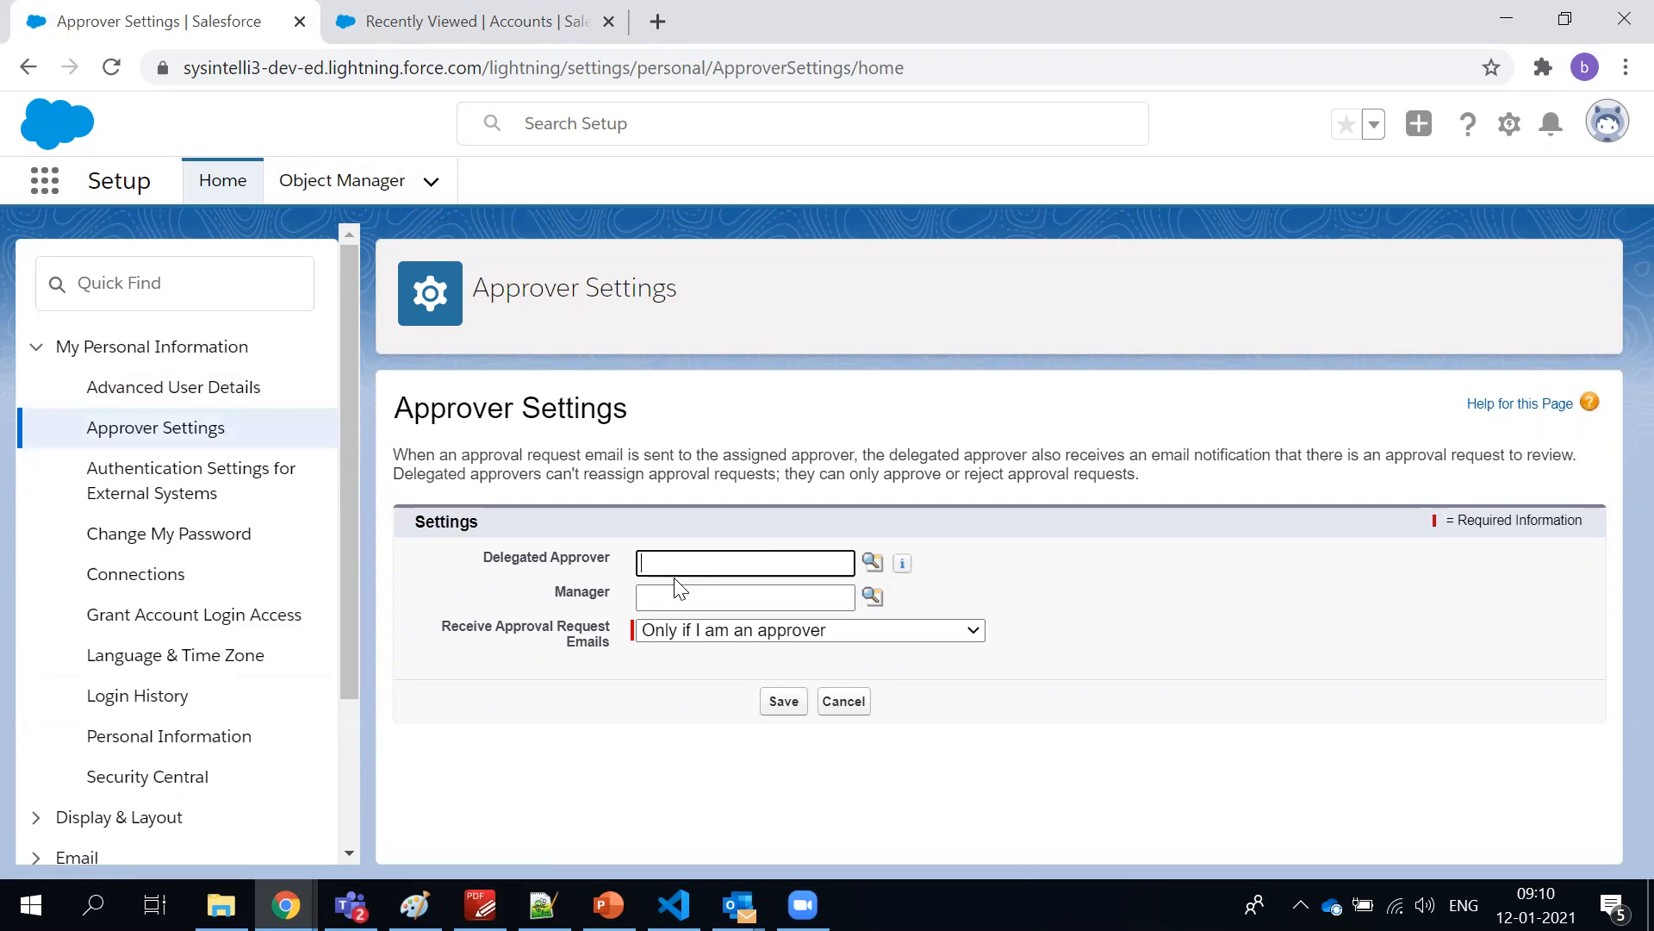
{"action": "left_click", "coordinate": [731, 489]}
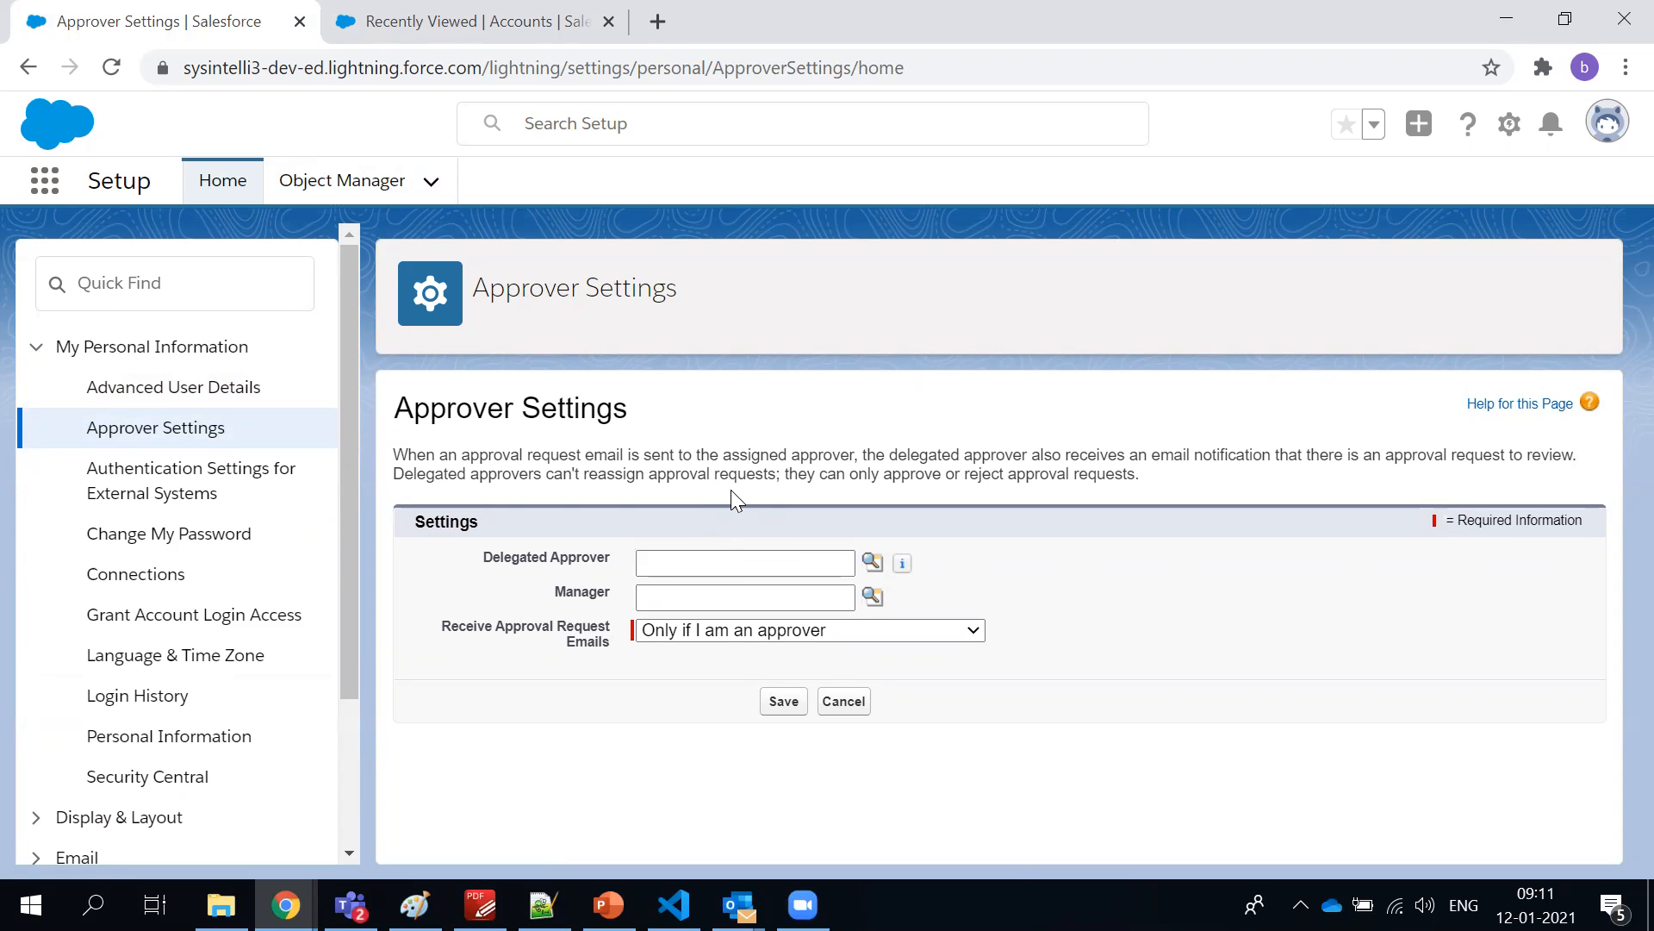
{"action": "scroll", "coordinate": [173, 655], "scroll_direction": "down", "scroll_amount": 3}
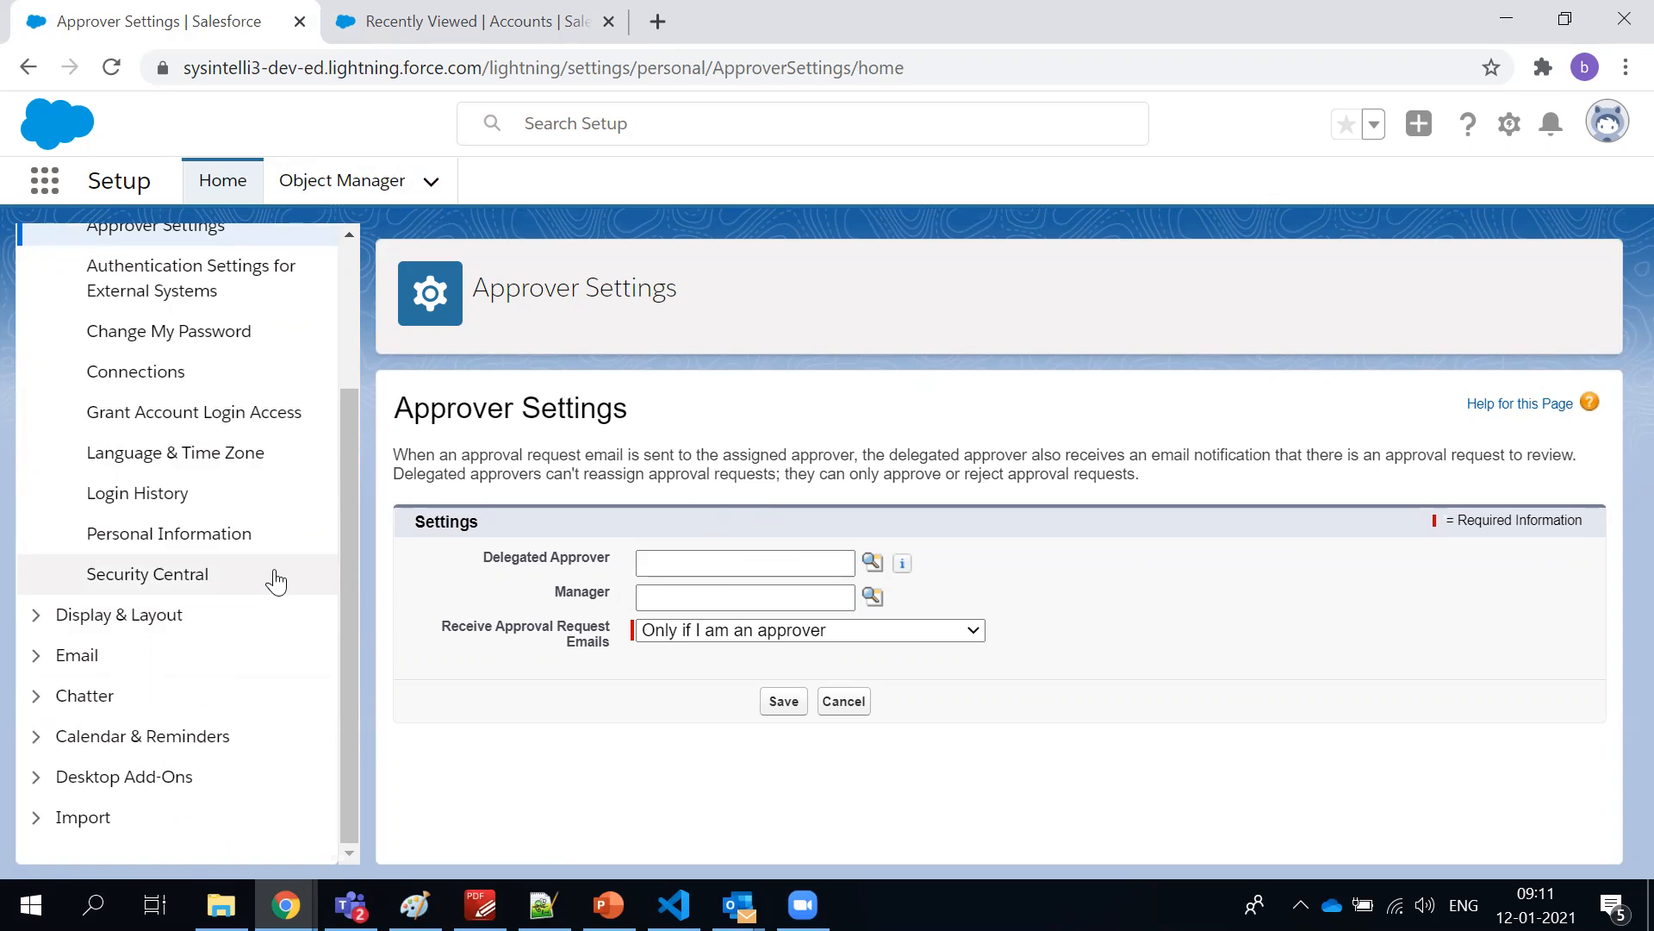
{"action": "scroll", "coordinate": [276, 582], "scroll_direction": "up", "scroll_amount": 3}
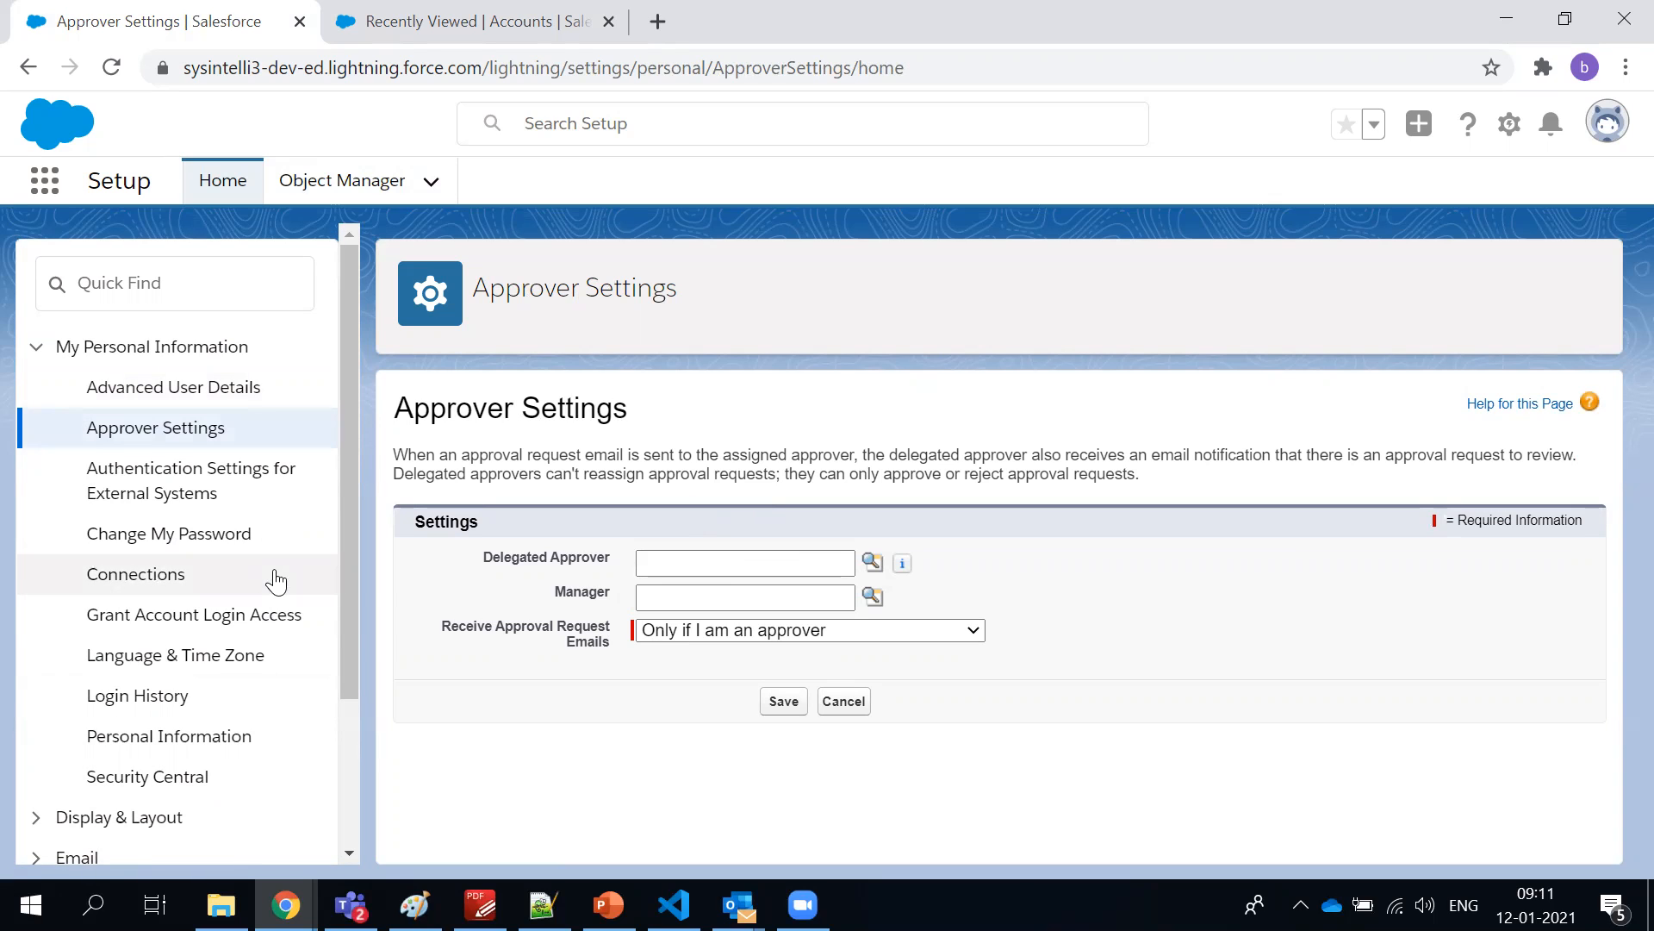
Open Grant Account Login Access and set the access duration for Your Company's Administrator to 1 Day (exp. 1/12/2021)
{"action": "left_click", "coordinate": [239, 614]}
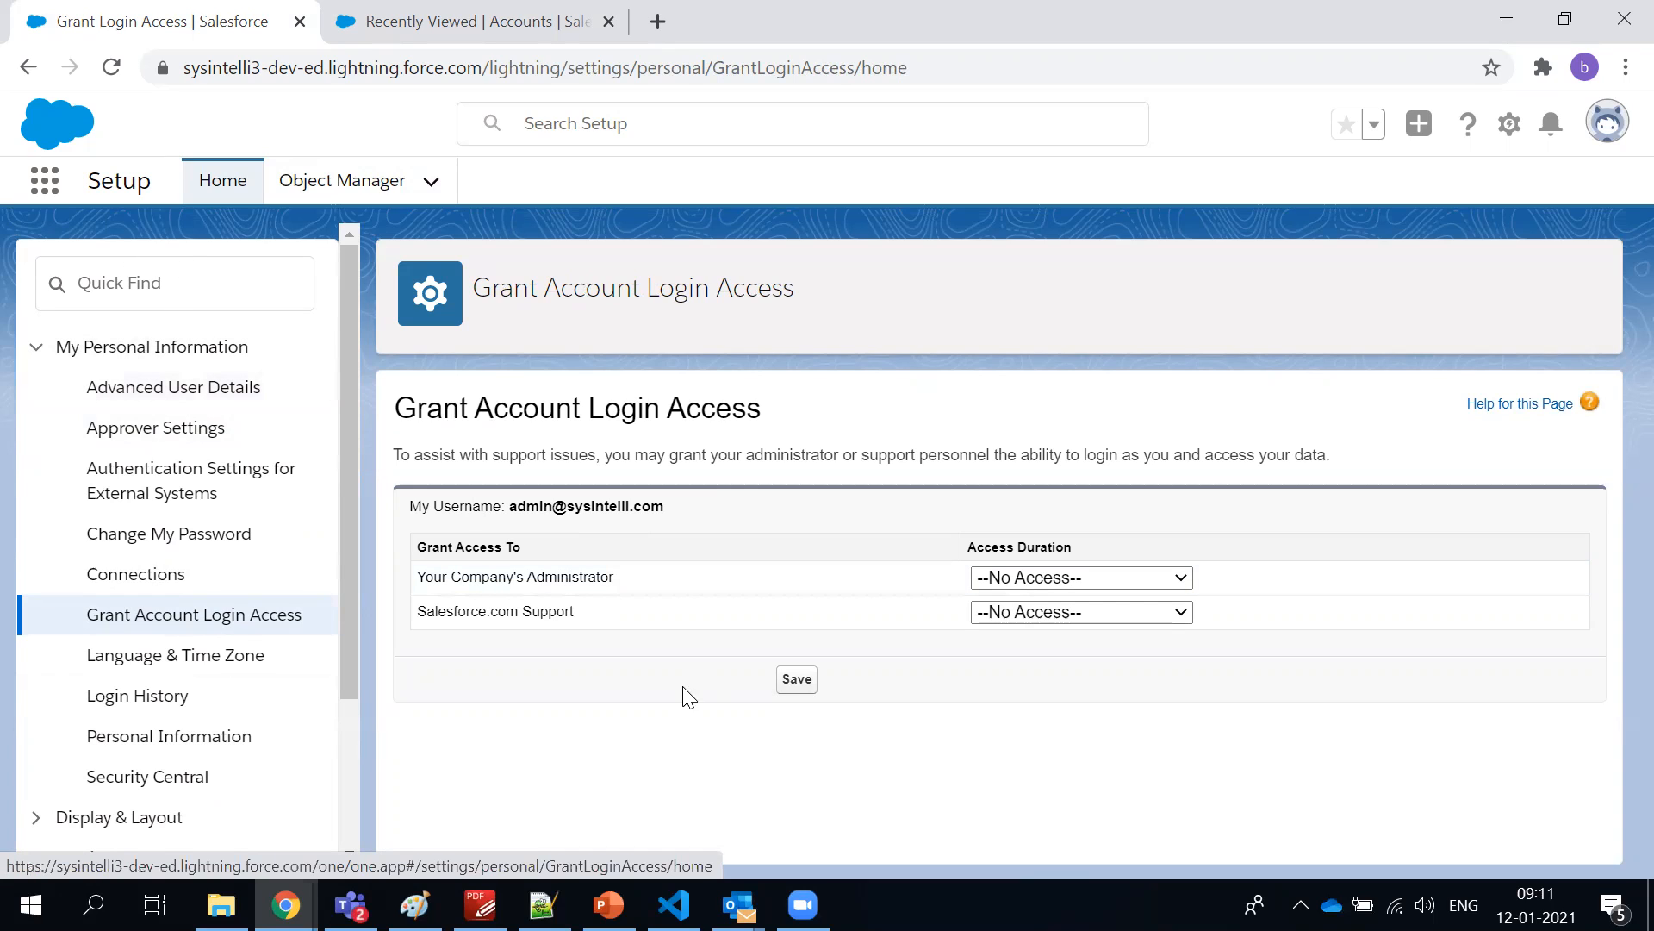
{"action": "triple_click", "coordinate": [587, 585]}
{"action": "left_click", "coordinate": [982, 577]}
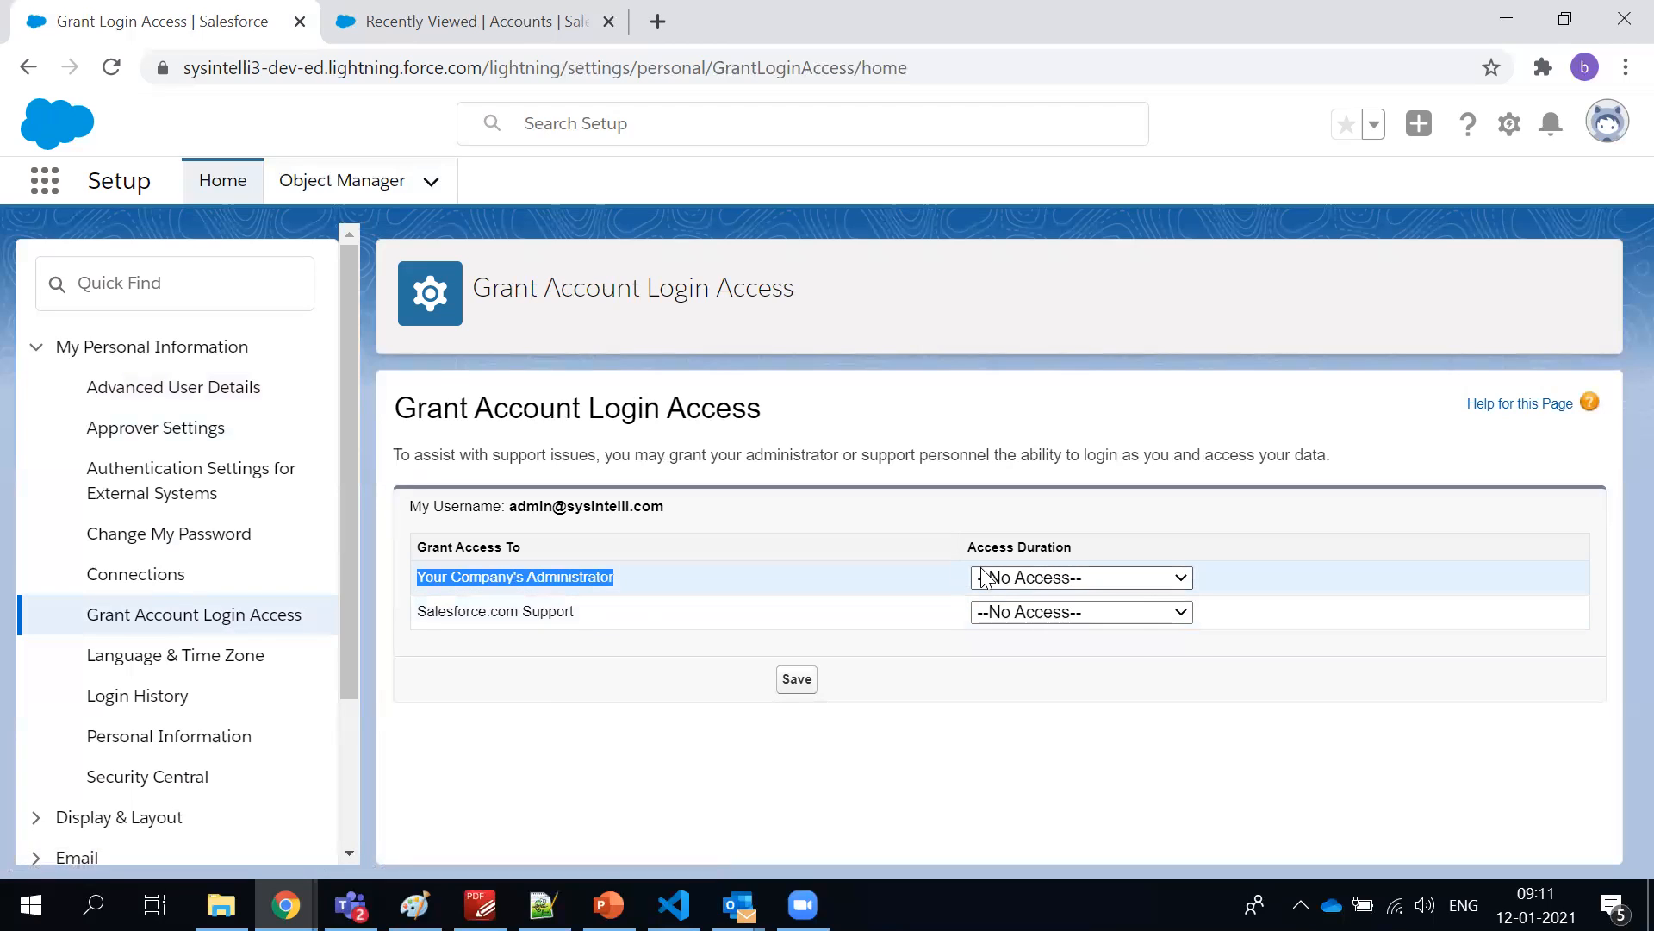
{"action": "left_click", "coordinate": [995, 626]}
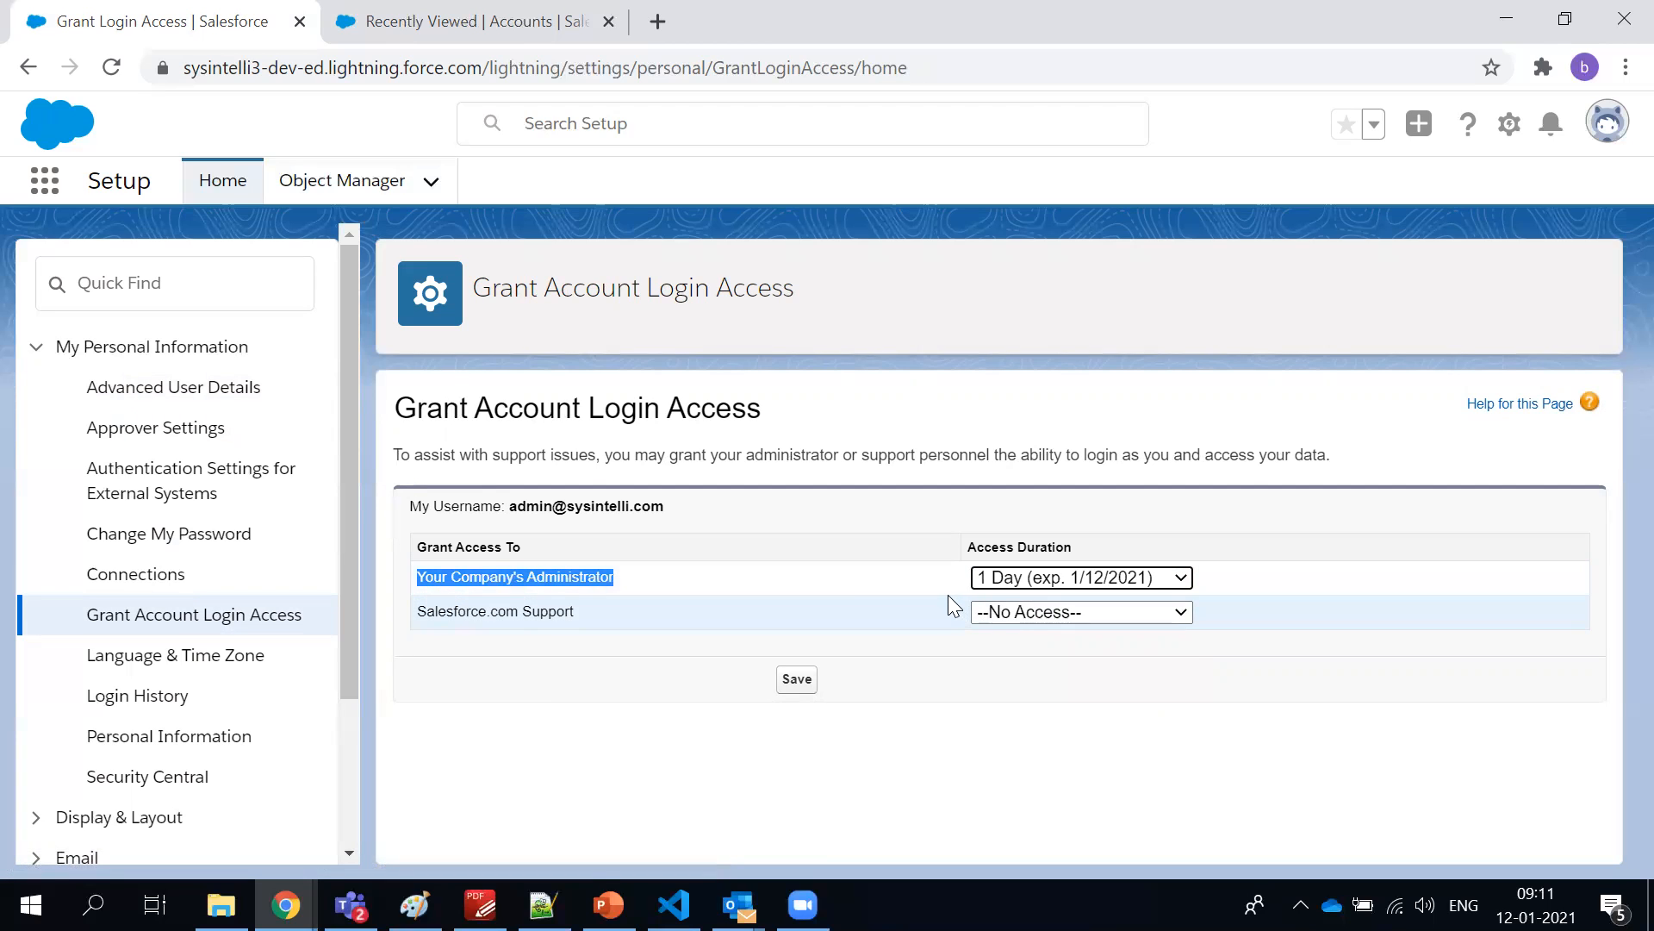
{"action": "left_click", "coordinate": [892, 449]}
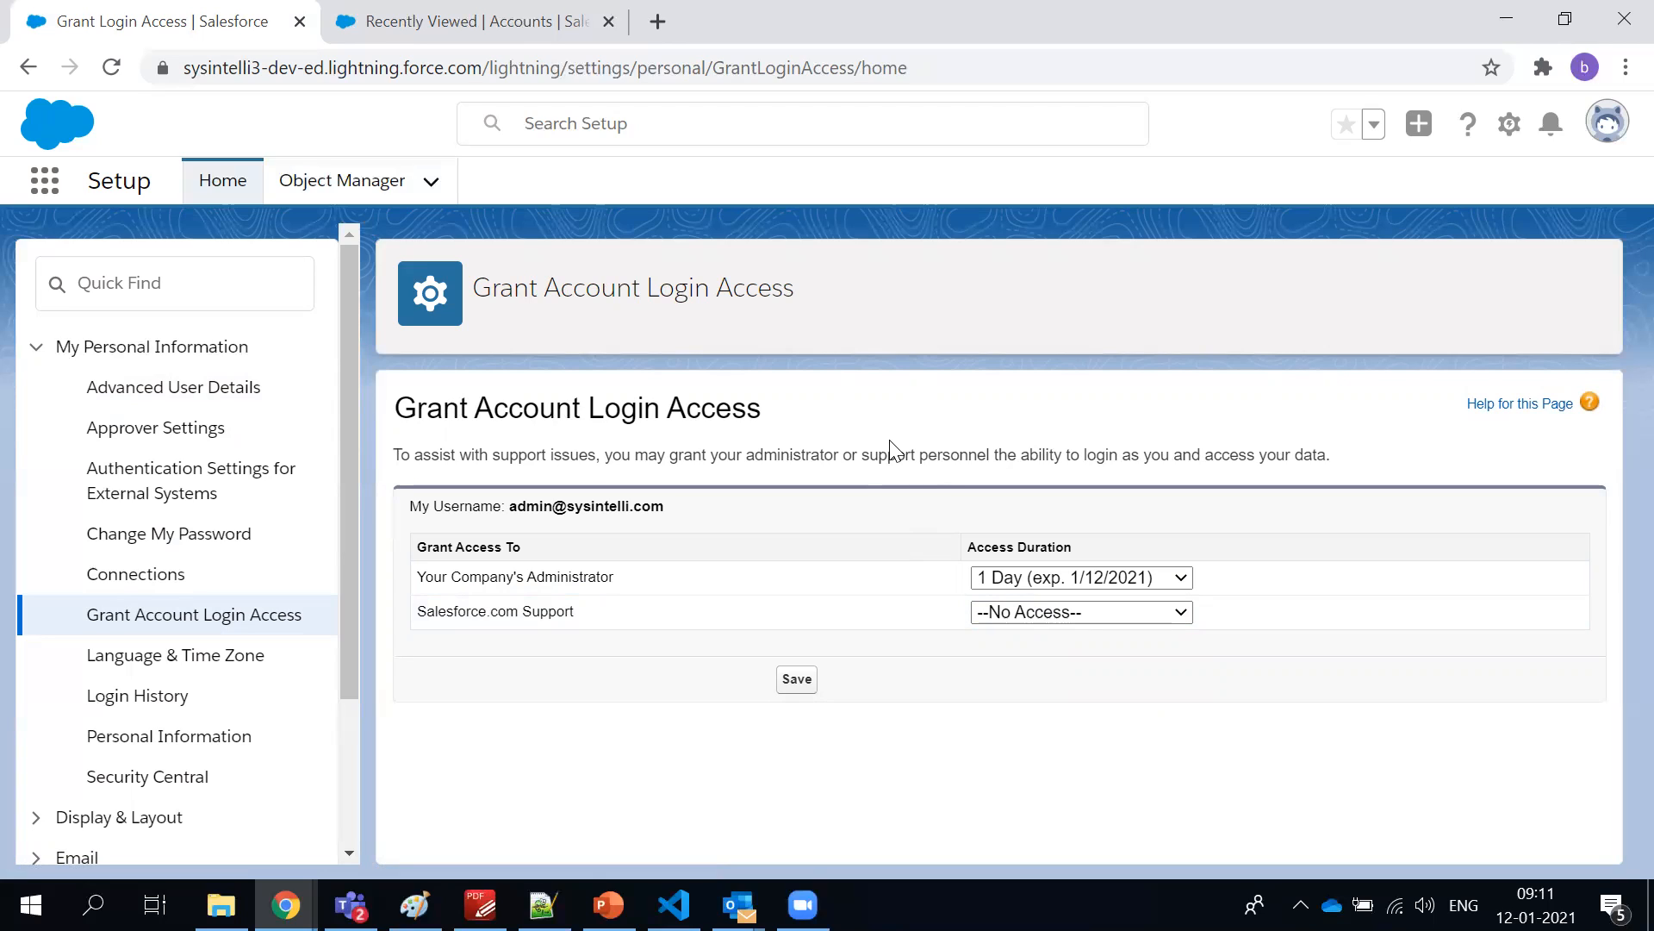
Highlight the Your Company's Administrator and Salesforce.com Support entries, and examine the access durations offered for each
{"action": "double_click", "coordinate": [551, 577]}
{"action": "triple_click", "coordinate": [550, 578]}
{"action": "triple_click", "coordinate": [541, 614]}
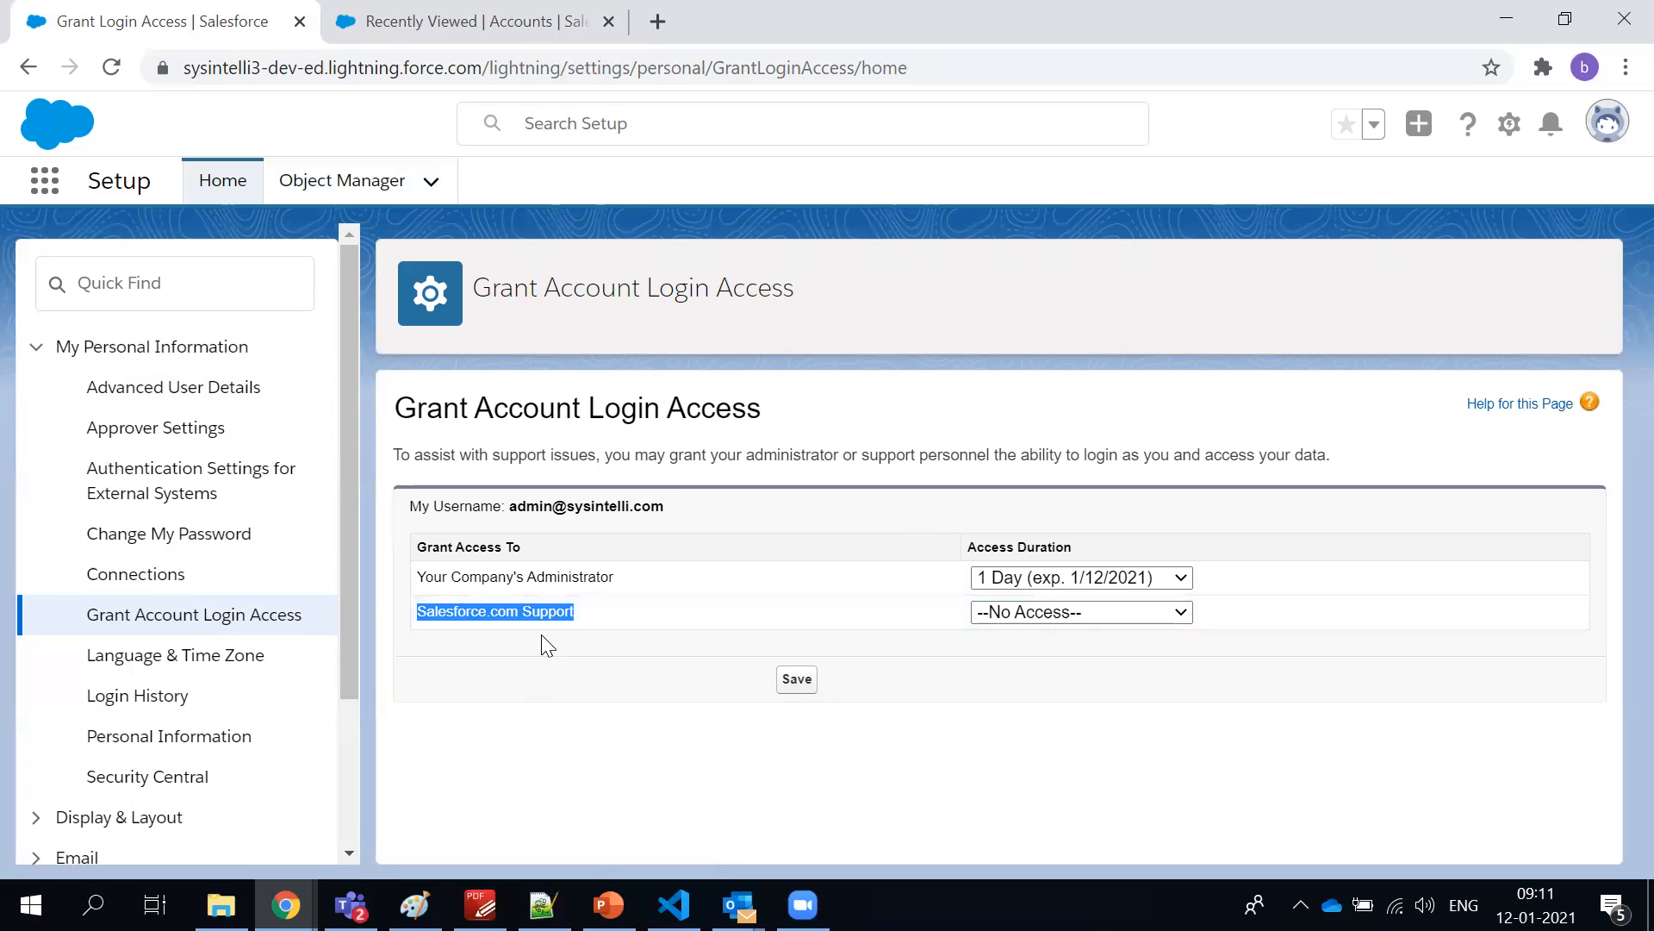
{"action": "left_click", "coordinate": [564, 691]}
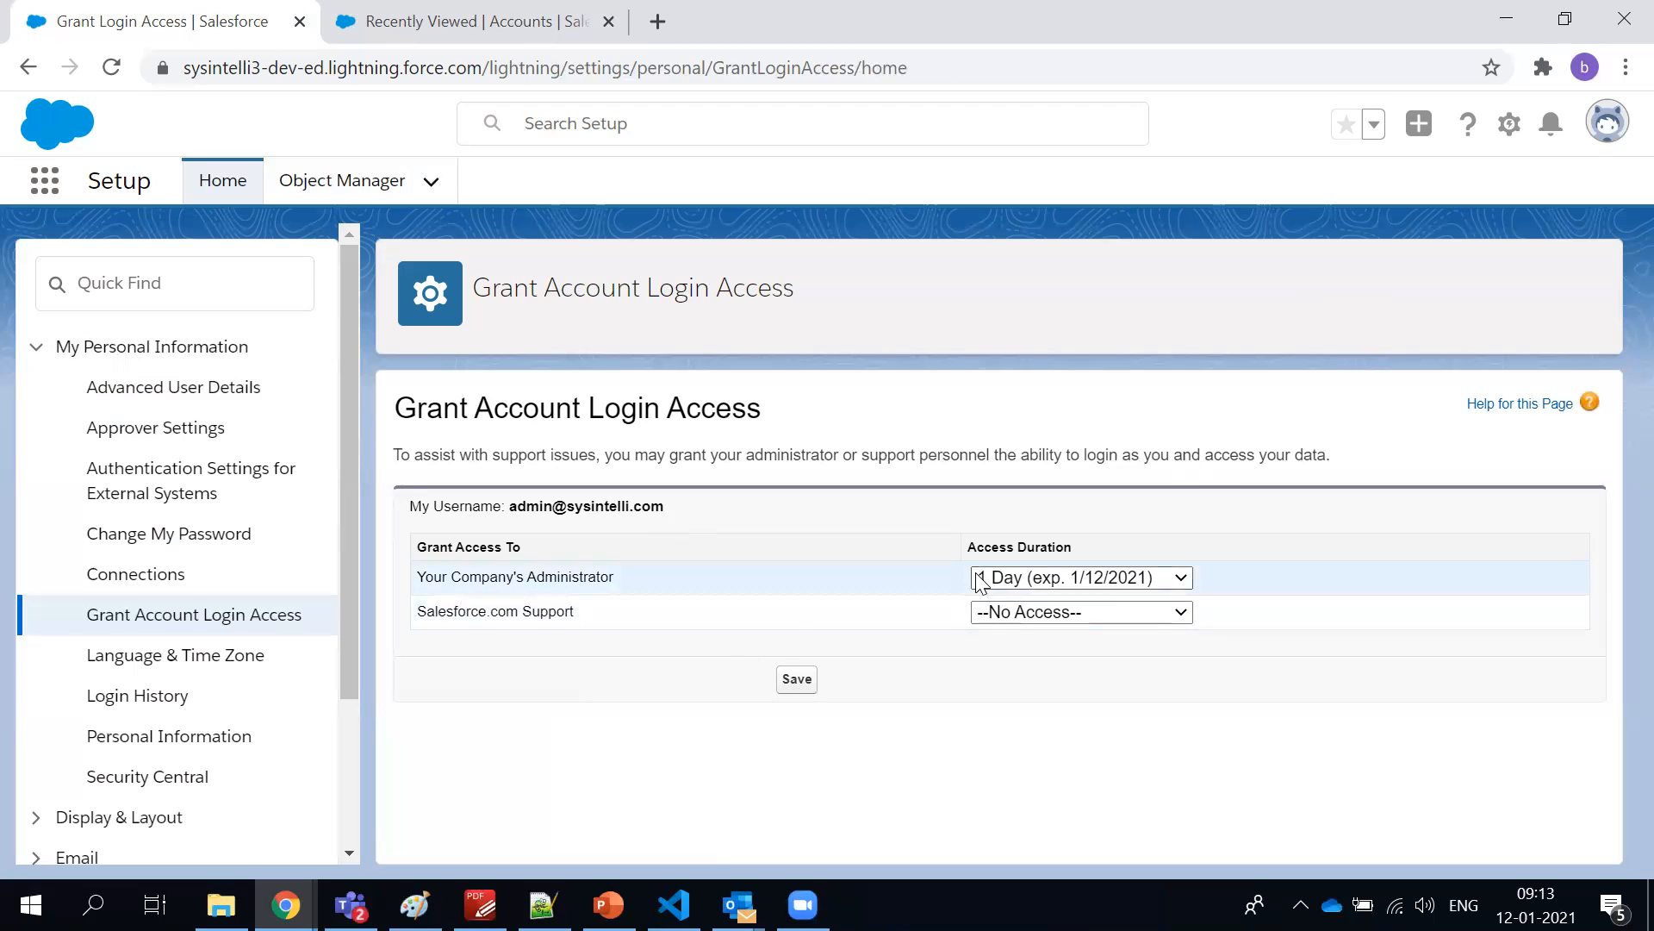
{"action": "left_click", "coordinate": [1006, 577]}
{"action": "left_click", "coordinate": [1017, 450]}
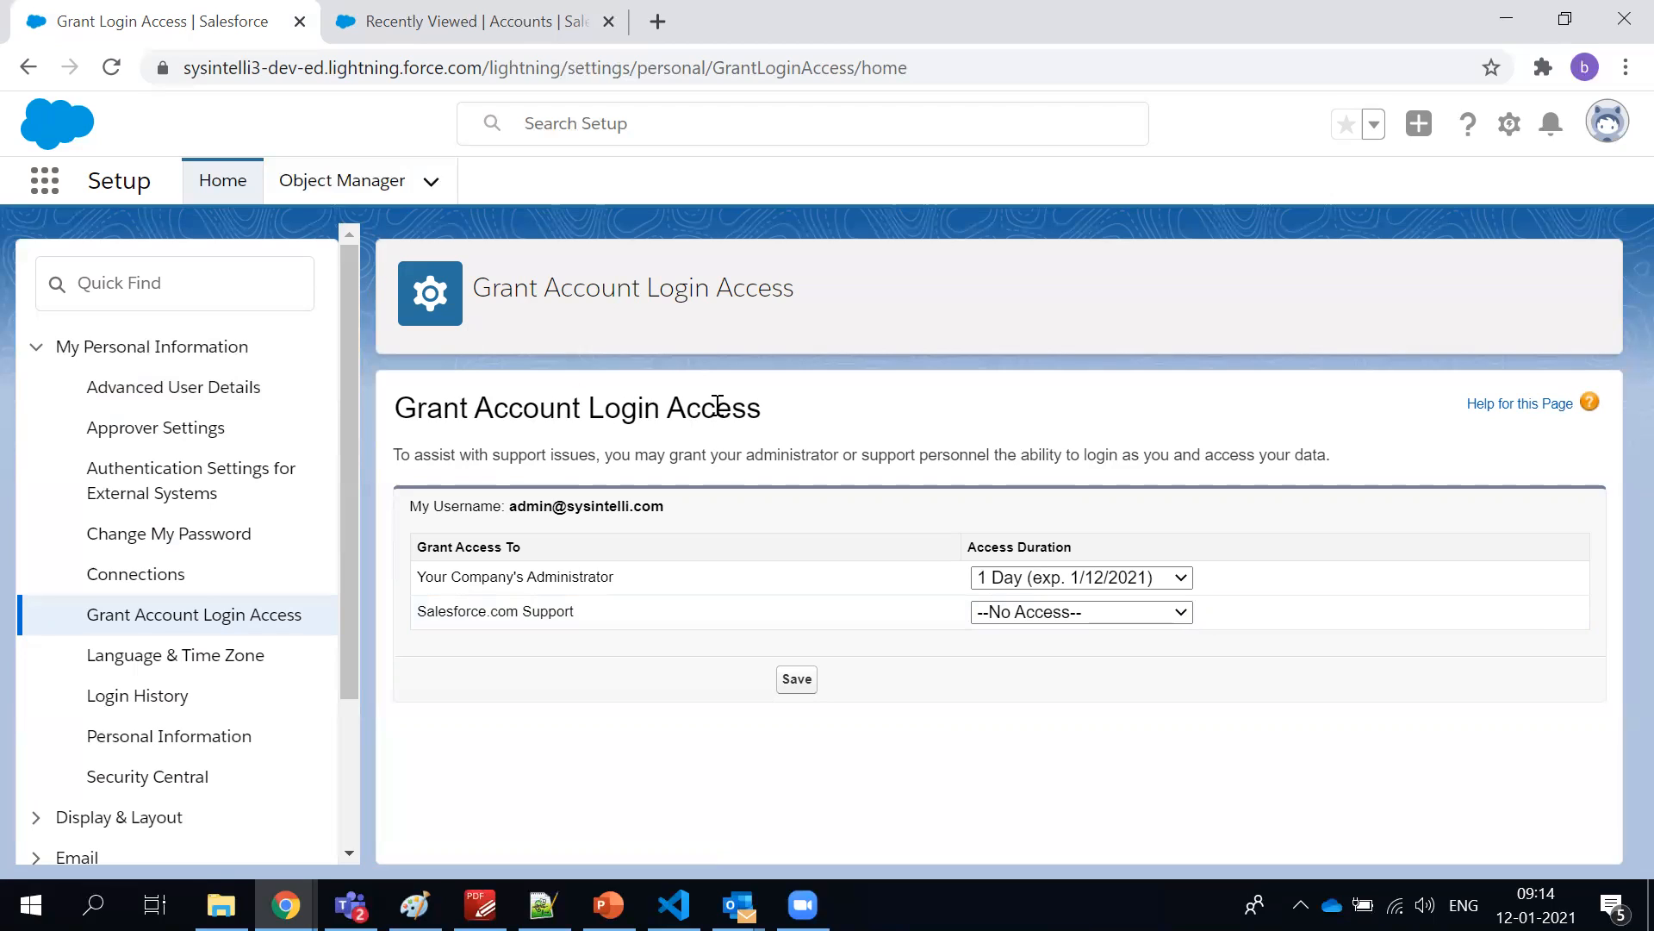
{"action": "left_click", "coordinate": [1155, 616]}
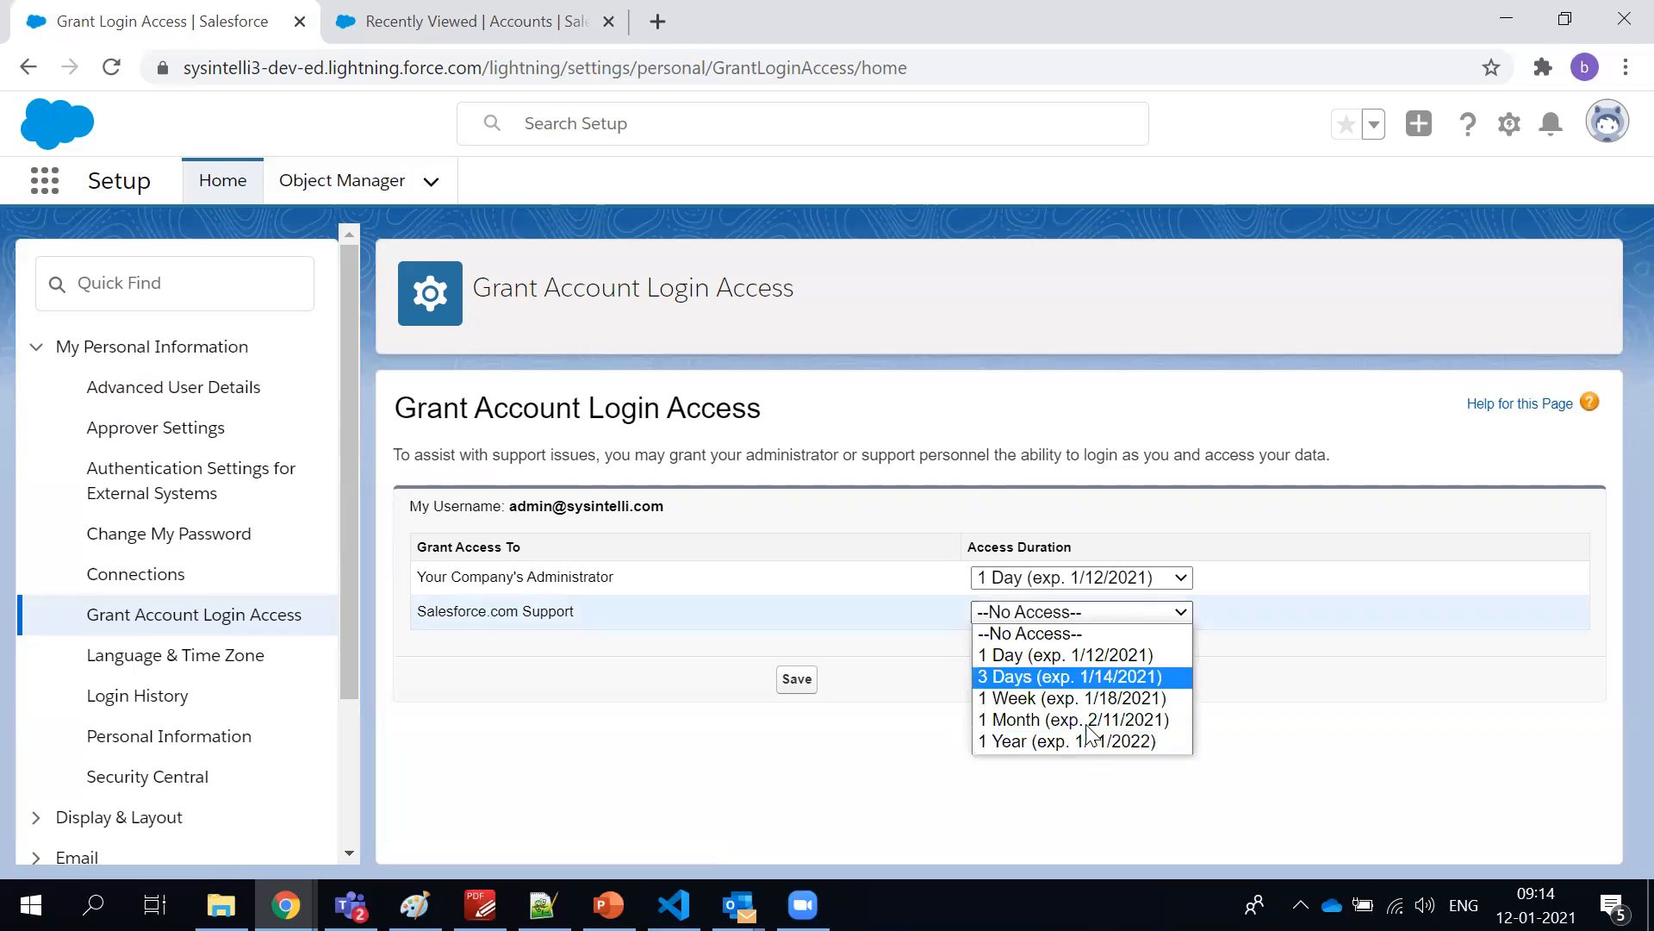
{"action": "left_click", "coordinate": [852, 598]}
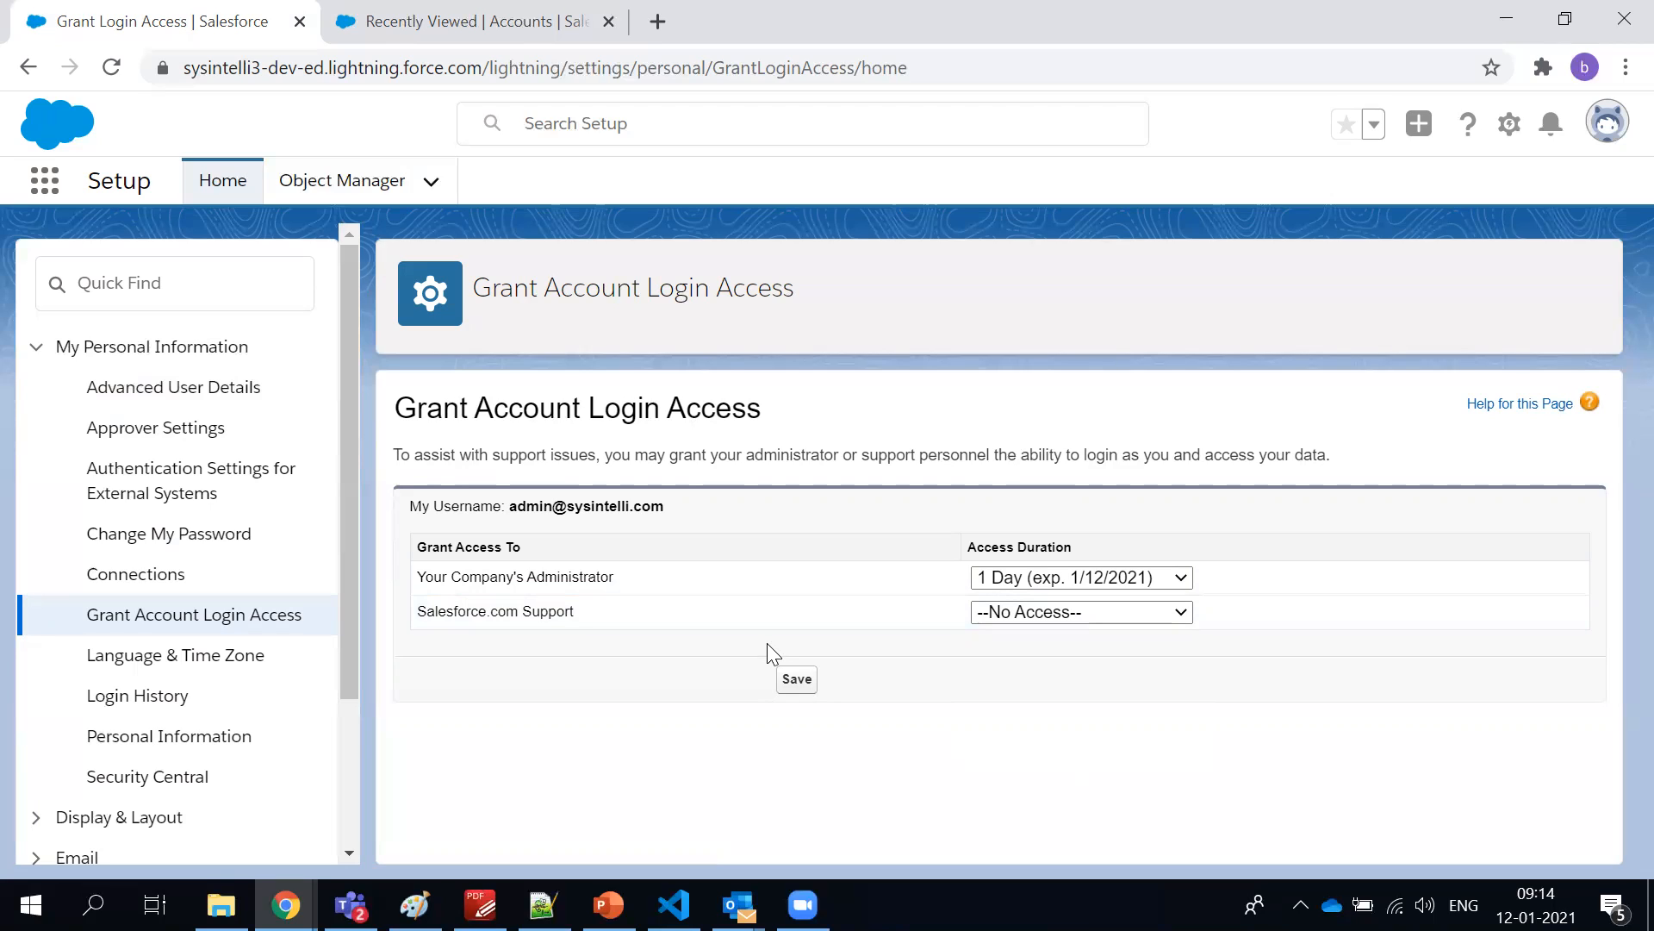
Check the Personal Setup topics in the PDF-XChange Editor course outline, and return to Salesforce to review the setup options and personal settings categories
{"action": "left_click", "coordinate": [480, 904]}
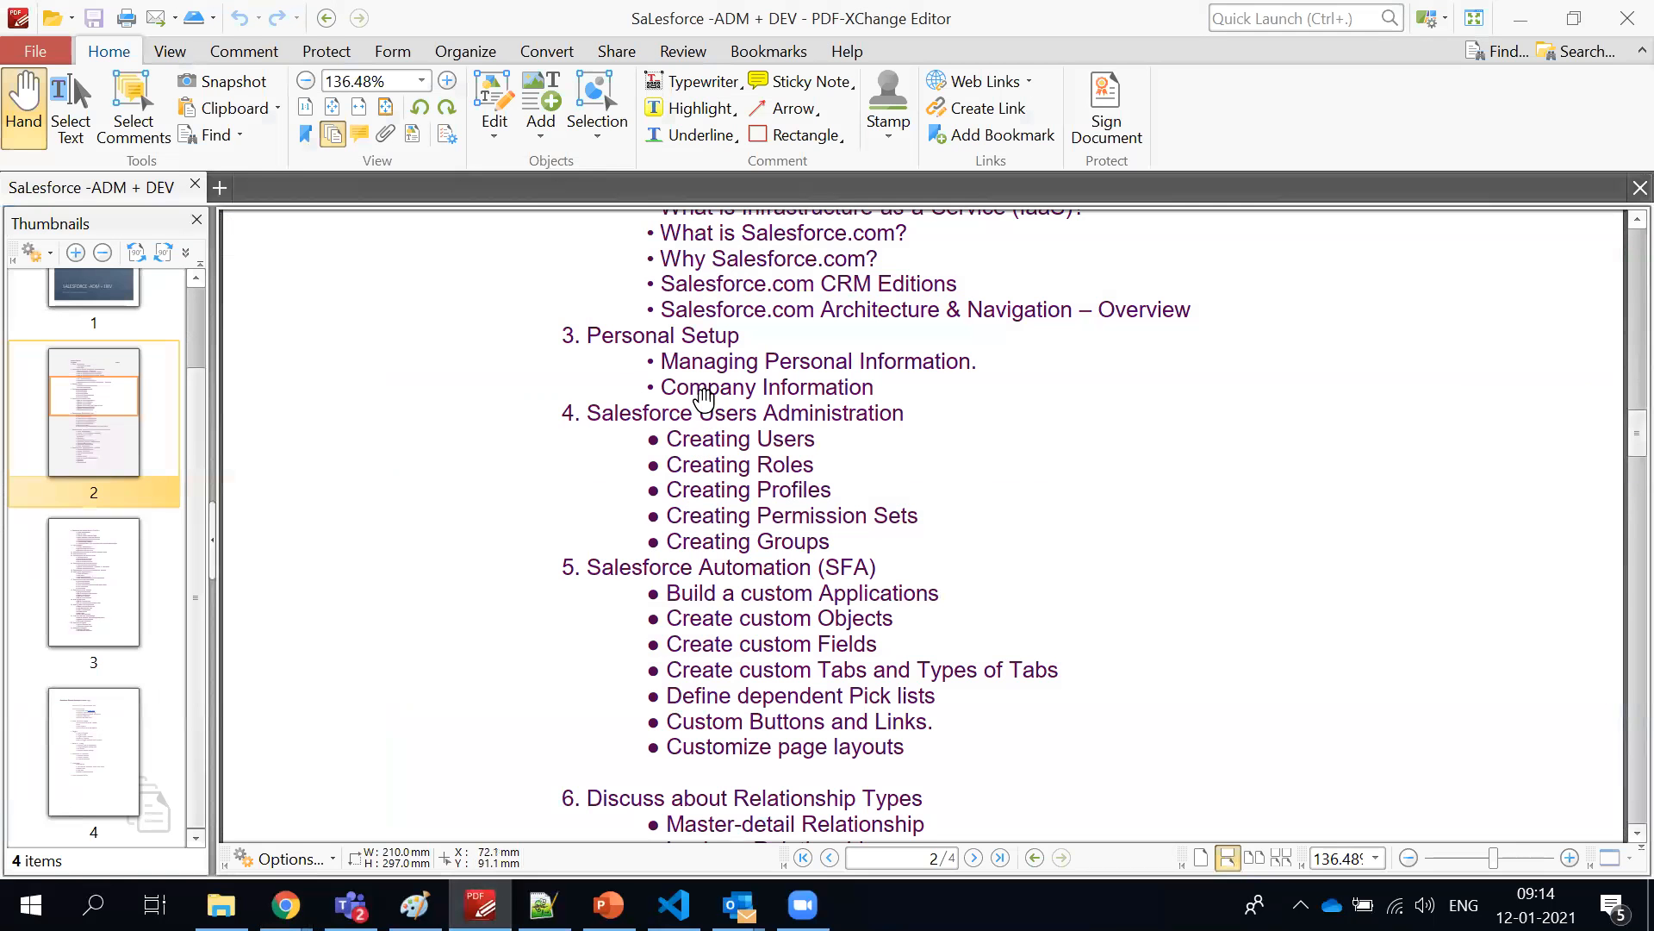
{"action": "key", "text": "alt+Tab"}
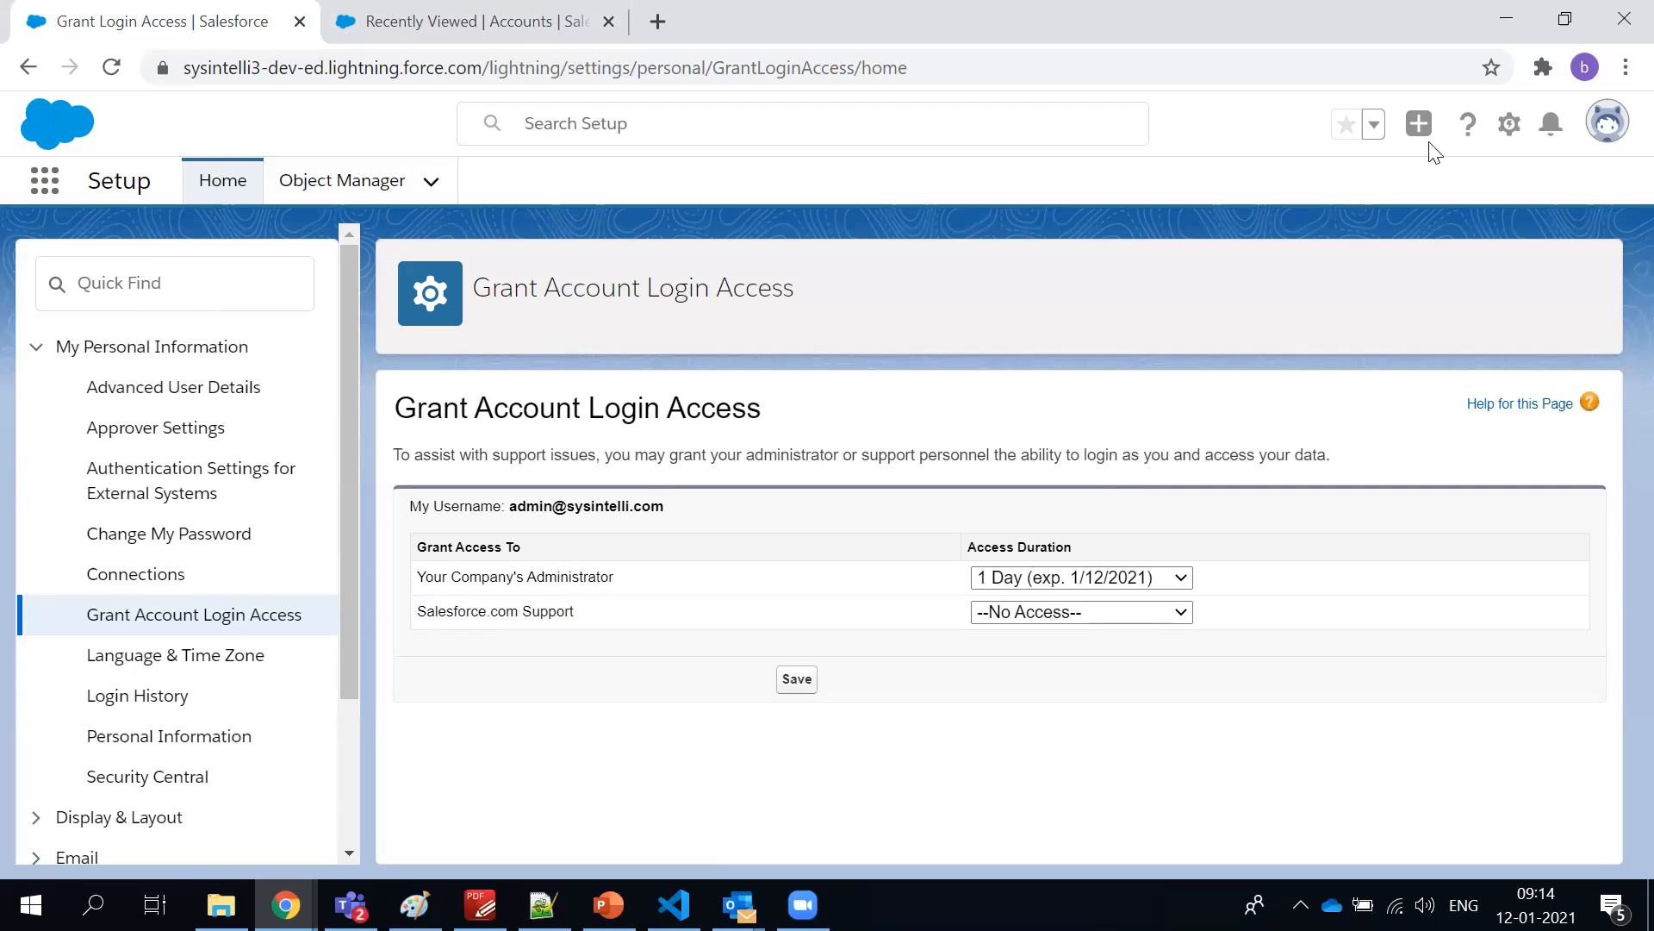
{"action": "left_click", "coordinate": [1509, 129]}
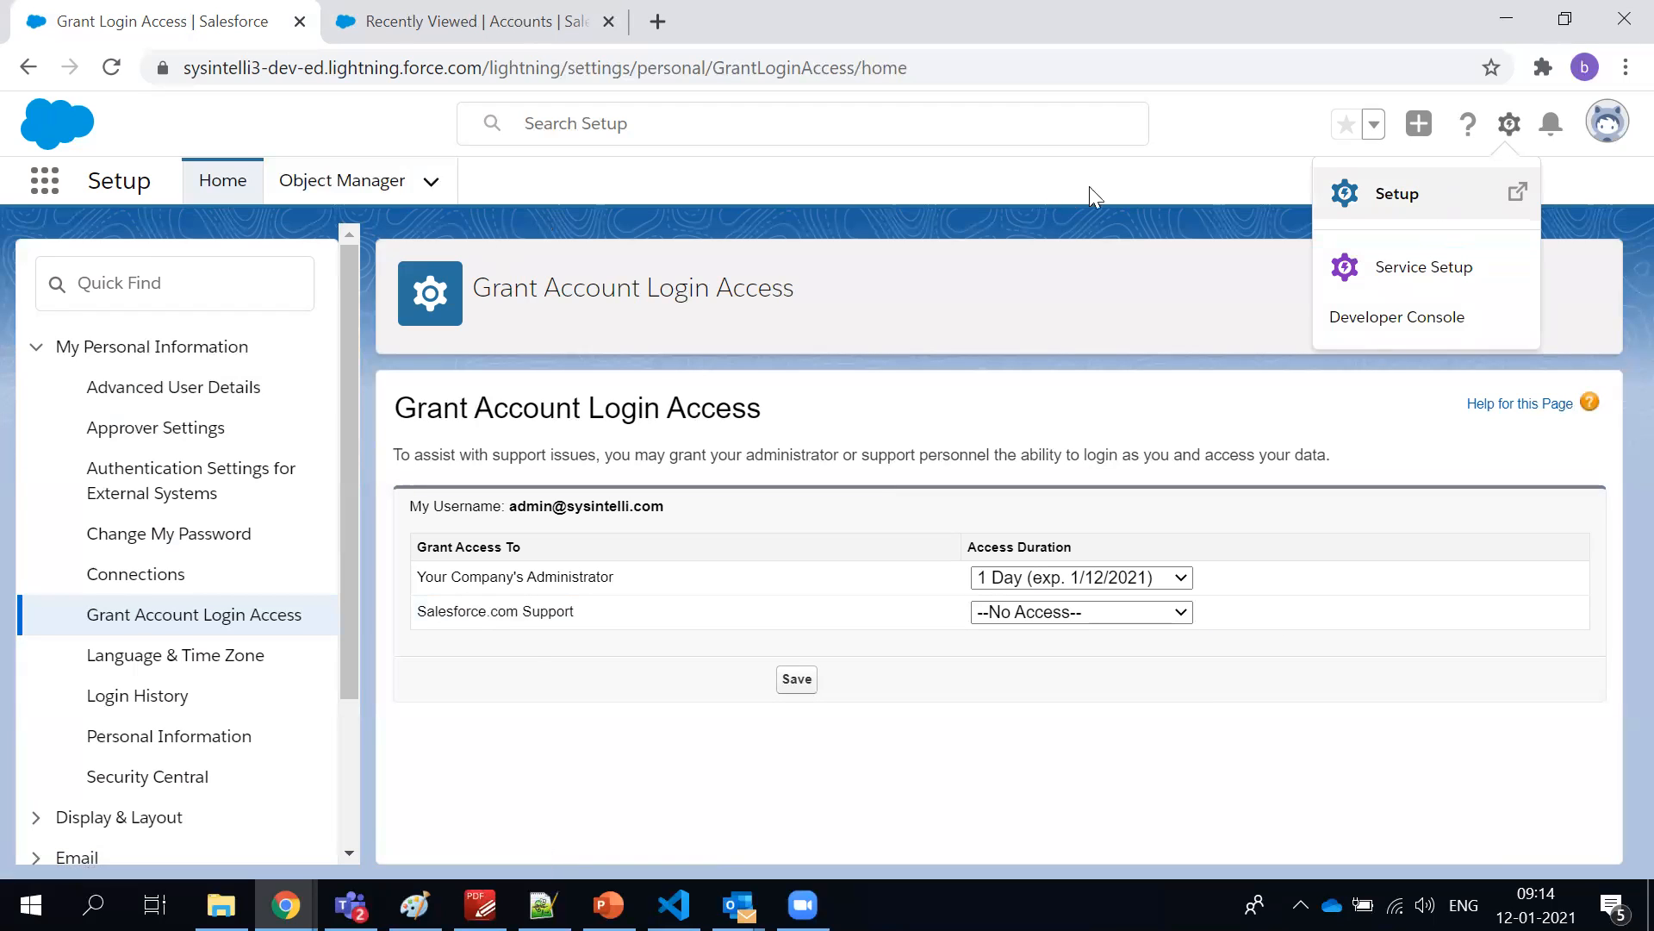
{"action": "double_click", "coordinate": [121, 183]}
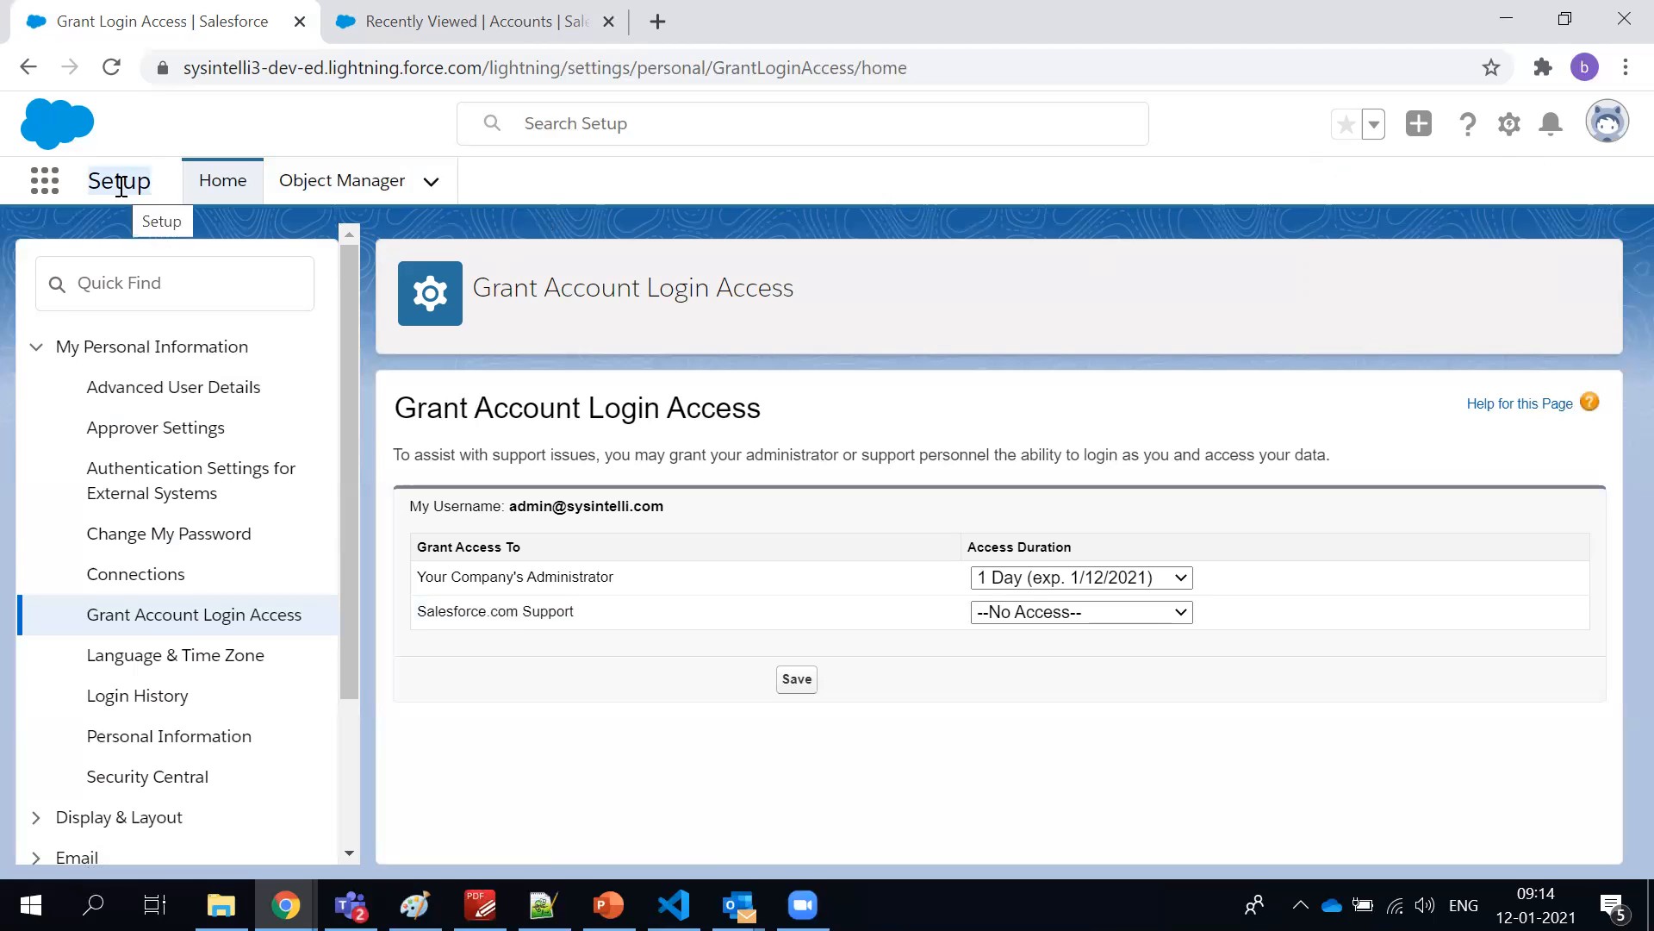
{"action": "left_click", "coordinate": [783, 180]}
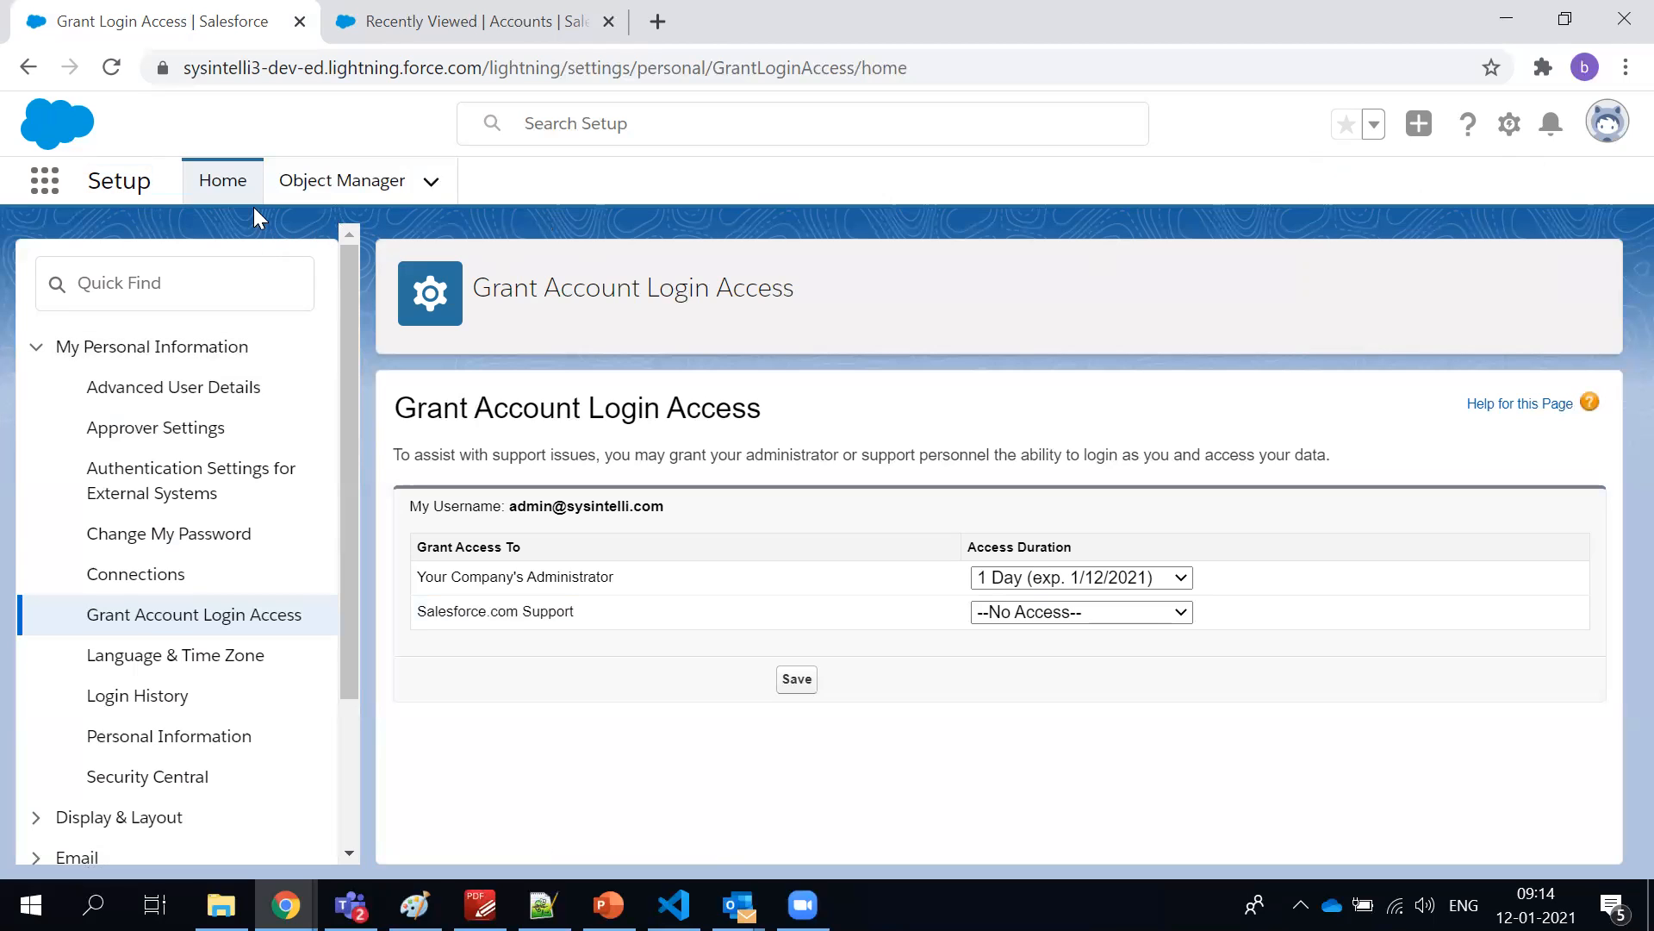
{"action": "scroll", "coordinate": [107, 444], "scroll_direction": "down", "scroll_amount": 2}
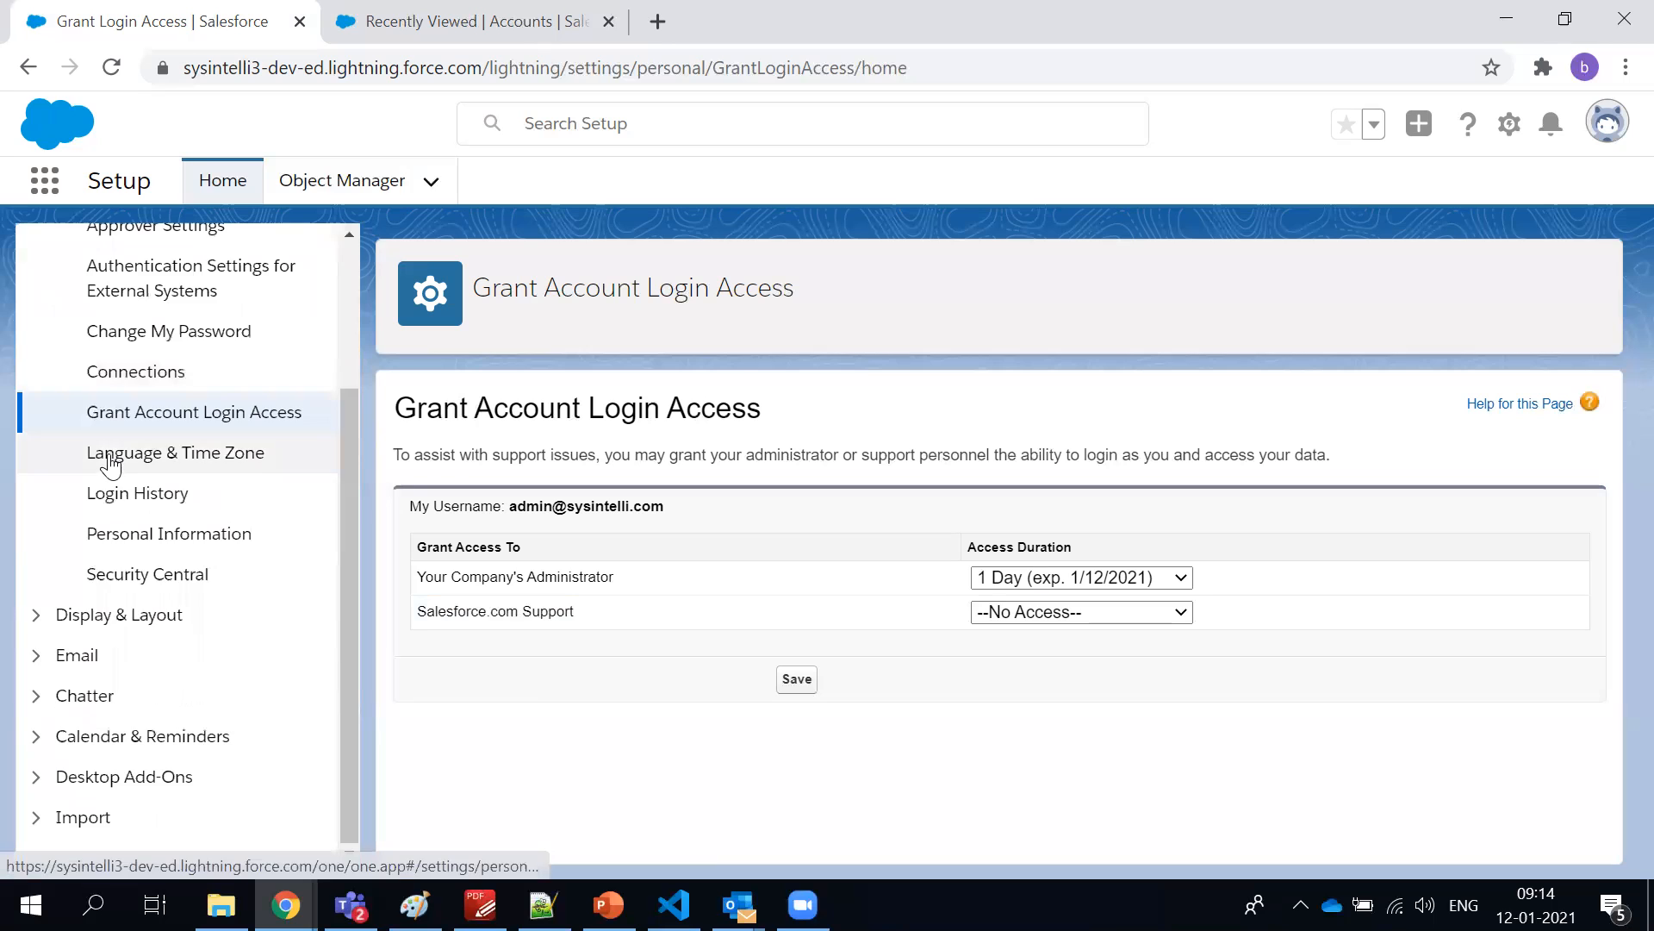
{"action": "scroll", "coordinate": [108, 517], "scroll_direction": "up", "scroll_amount": 2}
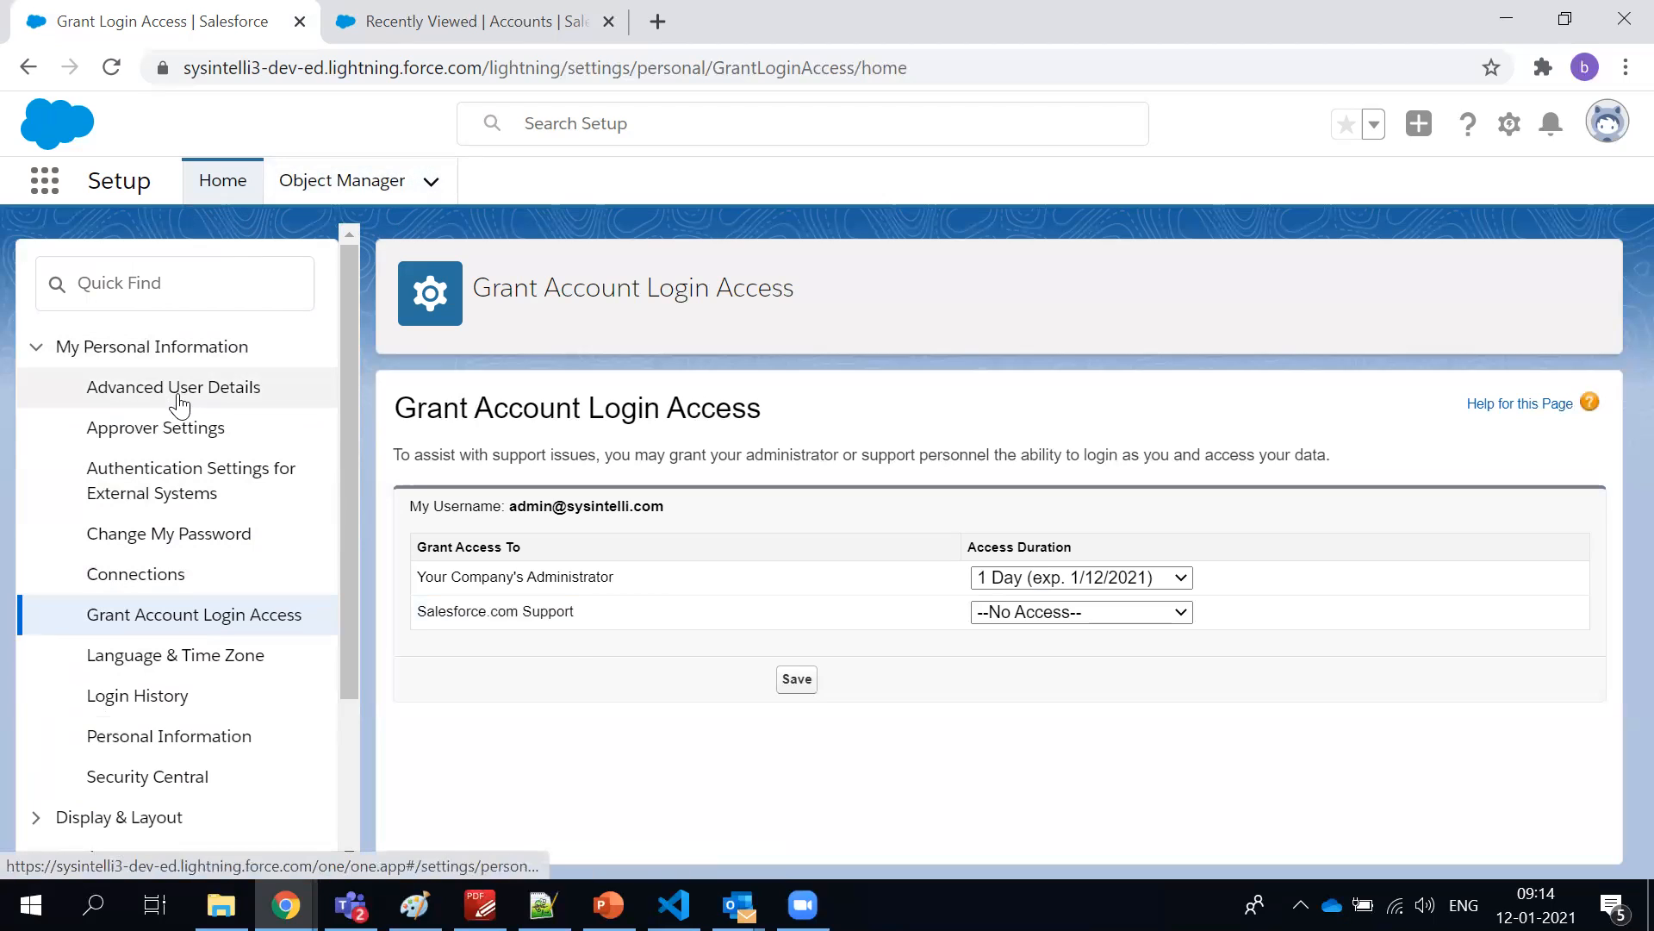
{"action": "scroll", "coordinate": [172, 401], "scroll_direction": "down", "scroll_amount": 2}
{"action": "scroll", "coordinate": [179, 405], "scroll_direction": "up", "scroll_amount": 1}
{"action": "scroll", "coordinate": [180, 403], "scroll_direction": "up", "scroll_amount": 2}
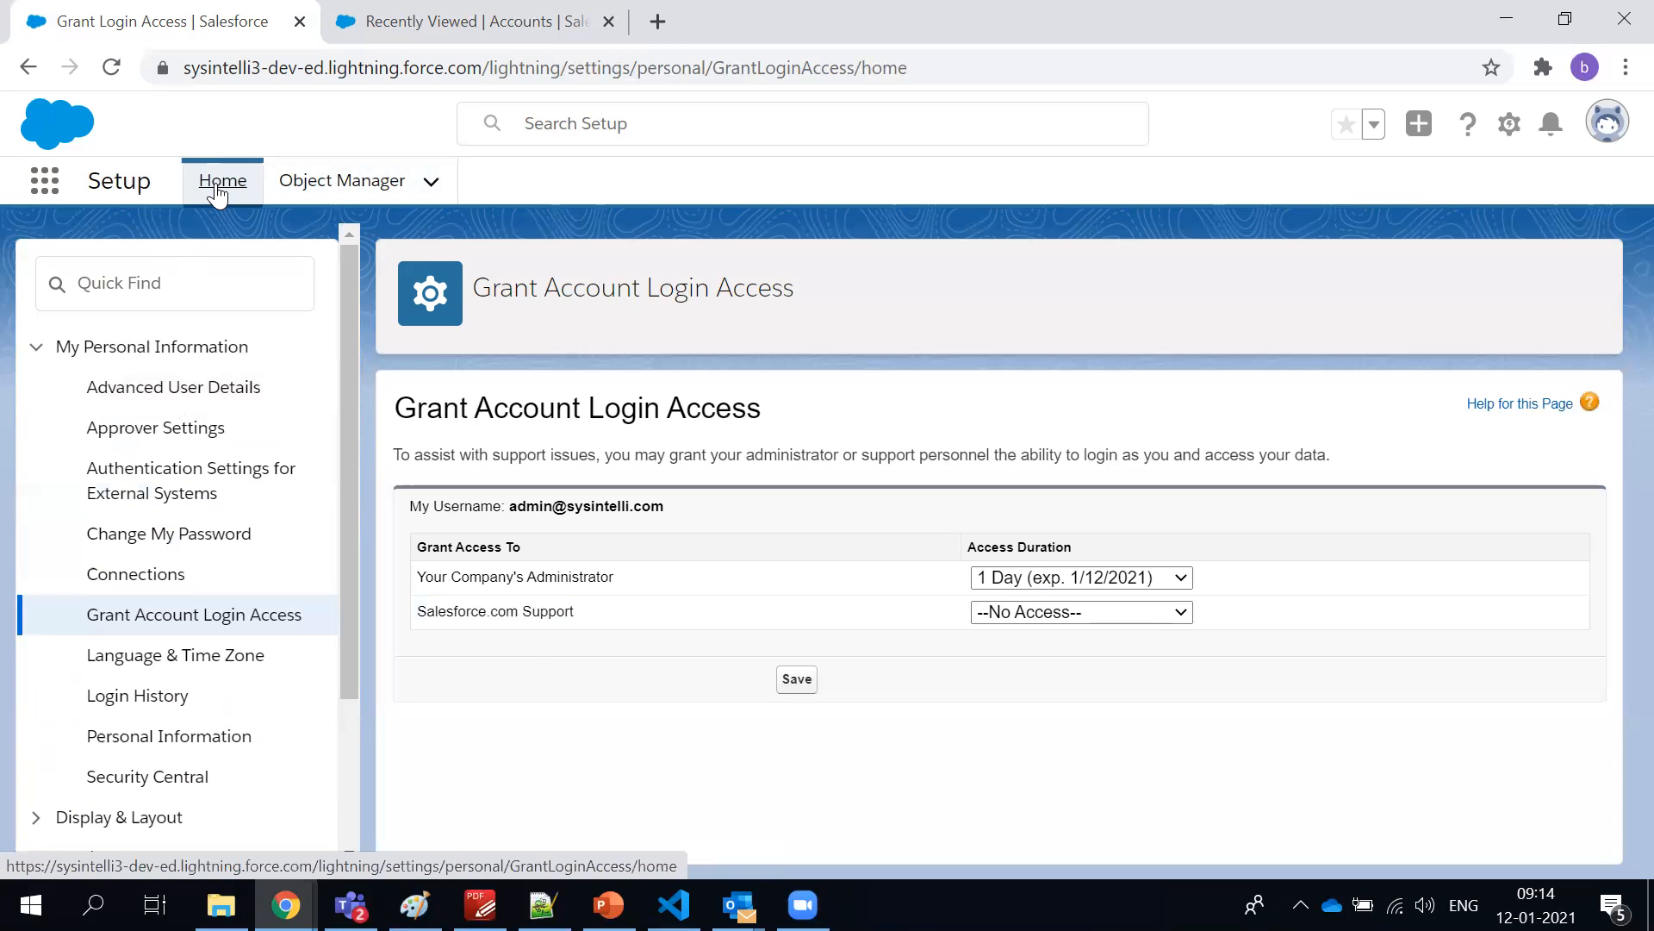
Return to Setup Home, search the setup pages for "compan" and open Company Information
{"action": "left_click", "coordinate": [220, 185]}
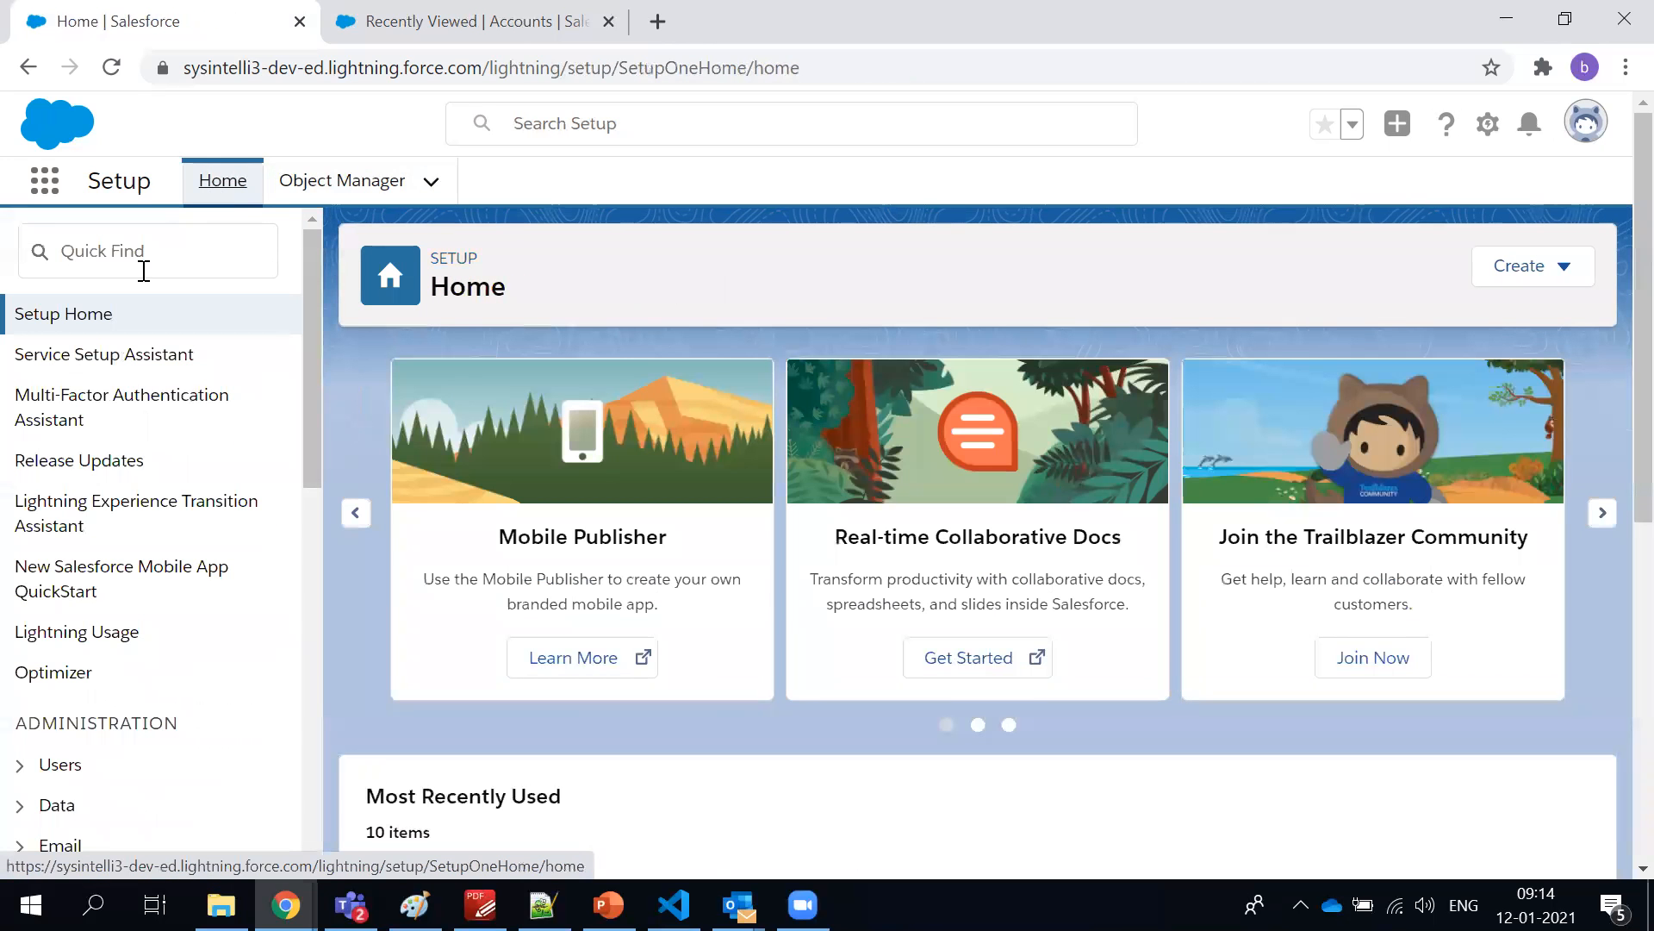
{"action": "scroll", "coordinate": [81, 356], "scroll_direction": "down", "scroll_amount": 5}
{"action": "scroll", "coordinate": [81, 356], "scroll_direction": "up", "scroll_amount": 5}
{"action": "scroll", "coordinate": [81, 358], "scroll_direction": "down", "scroll_amount": 3}
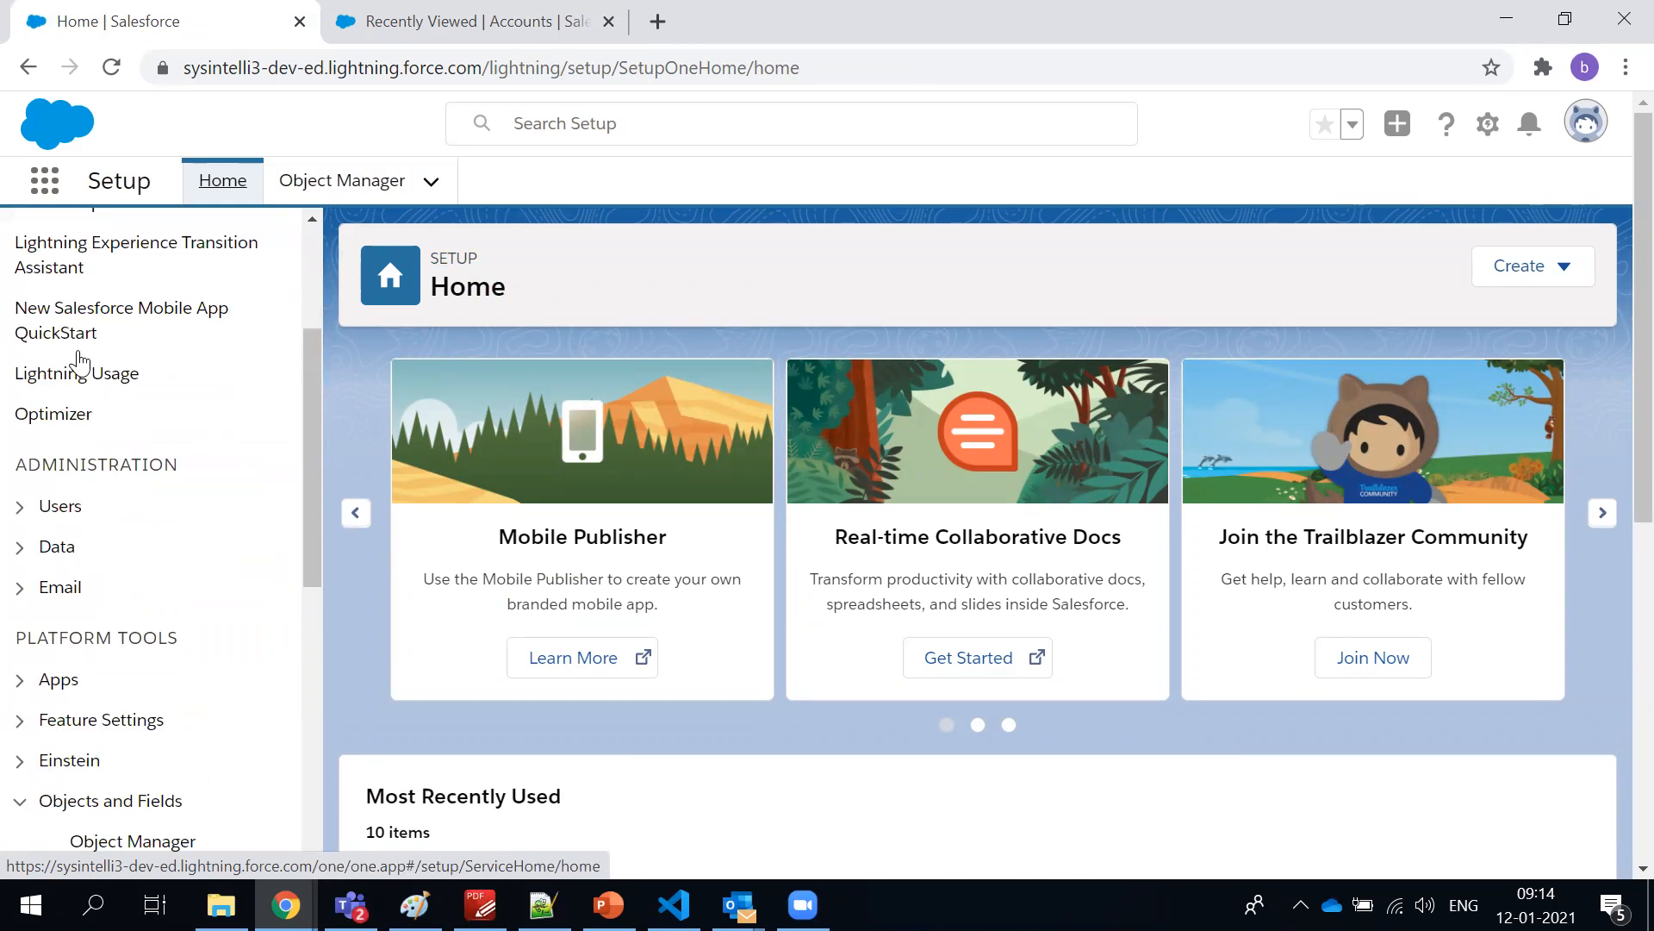
{"action": "scroll", "coordinate": [134, 258], "scroll_direction": "up", "scroll_amount": 3}
{"action": "left_click", "coordinate": [135, 249]}
{"action": "type", "text": "compan"}
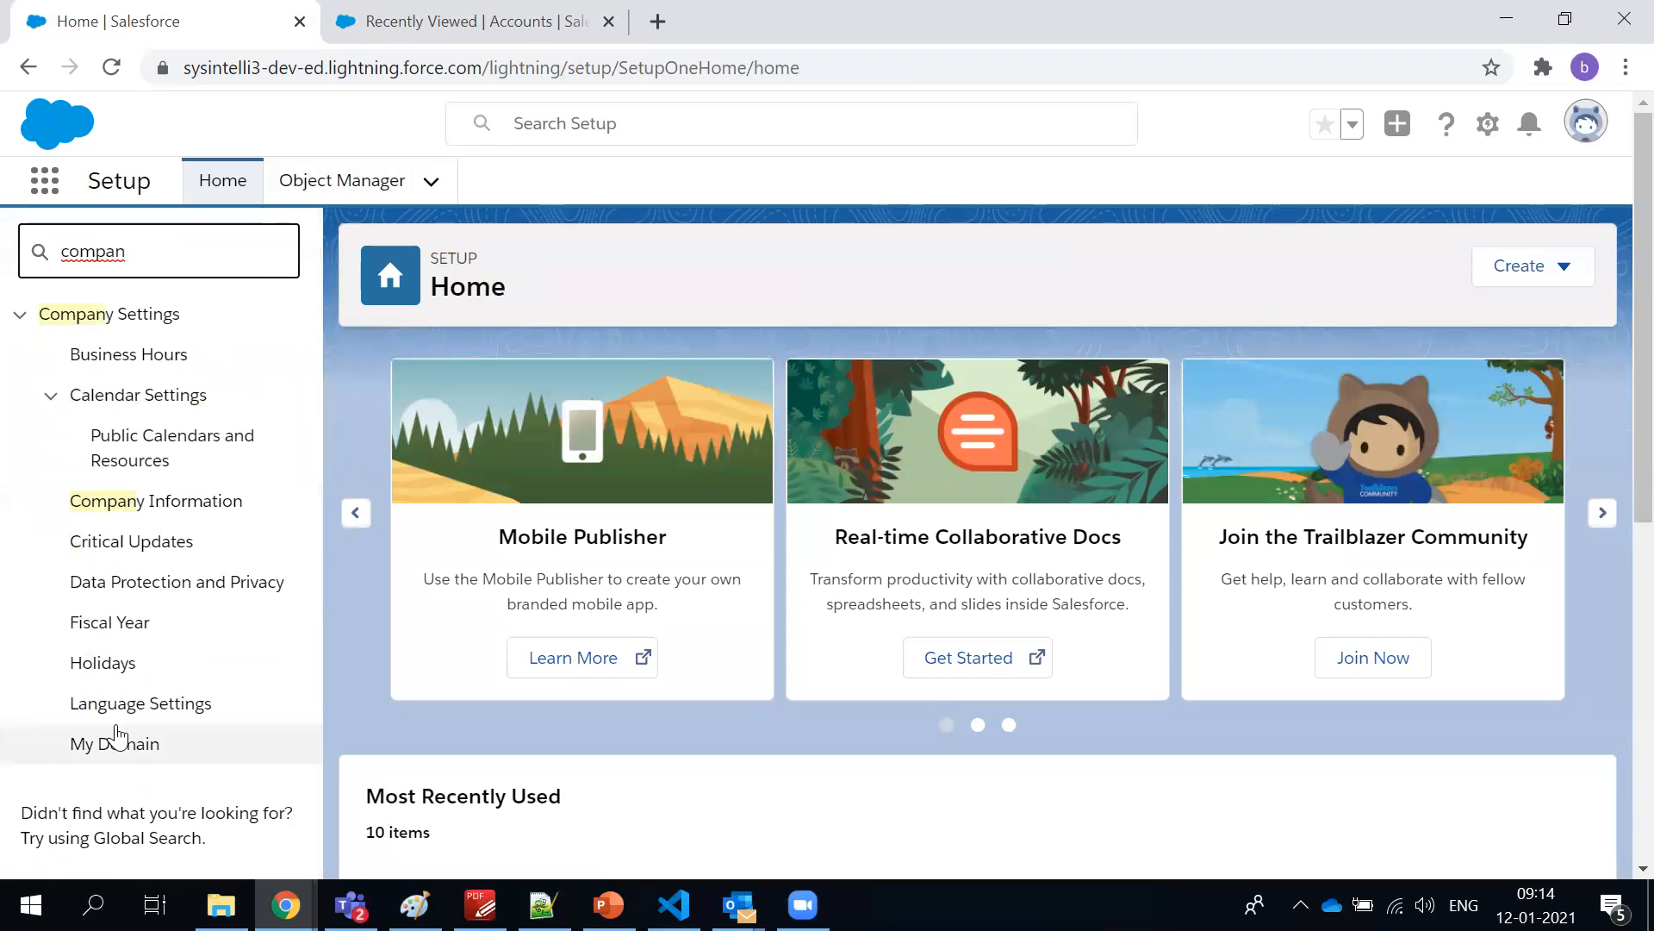
{"action": "left_click", "coordinate": [143, 508]}
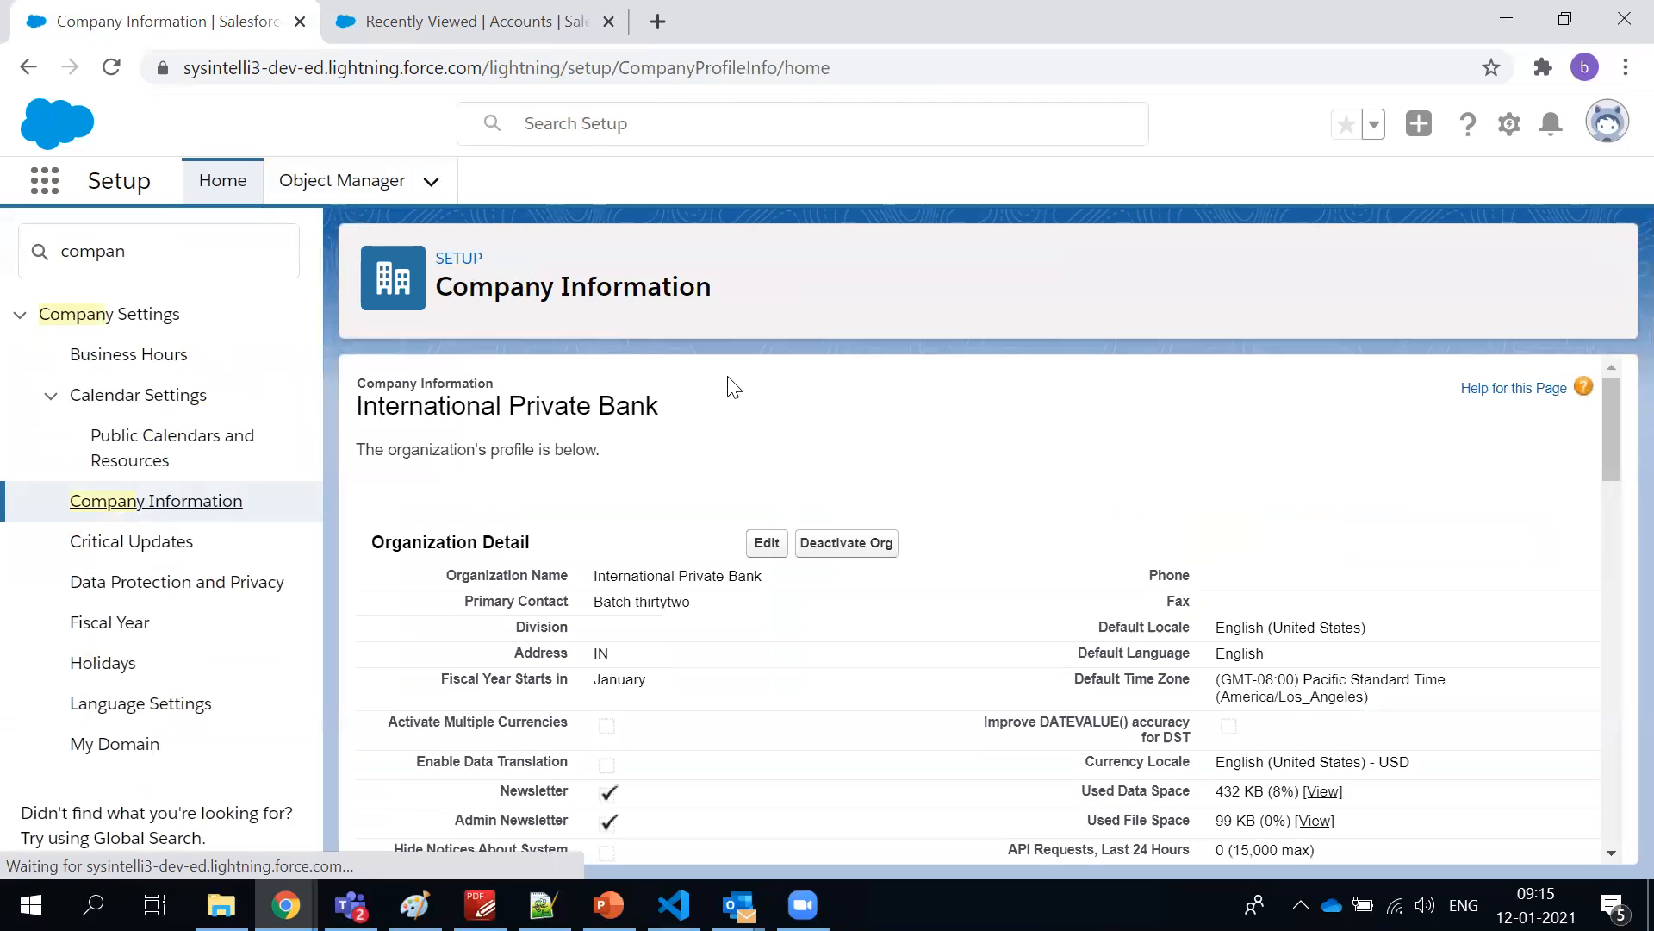
Examine the Organization Detail section and highlight the organization name
{"action": "scroll", "coordinate": [732, 380], "scroll_direction": "down", "scroll_amount": 3}
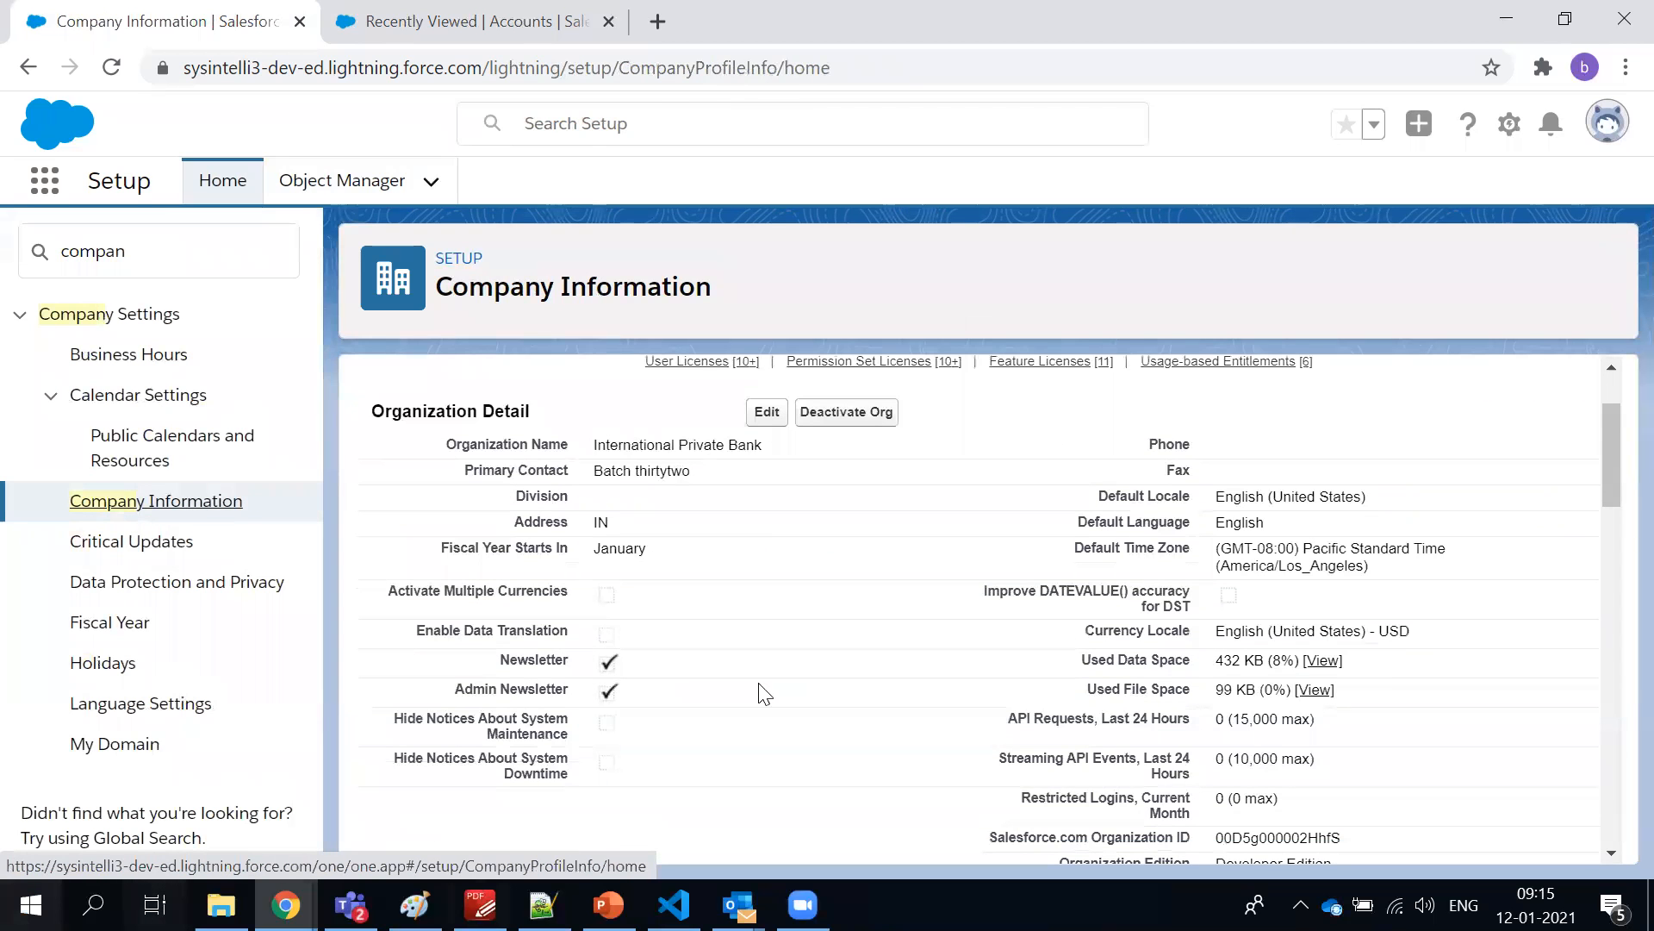
{"action": "scroll", "coordinate": [539, 569], "scroll_direction": "up", "scroll_amount": 2}
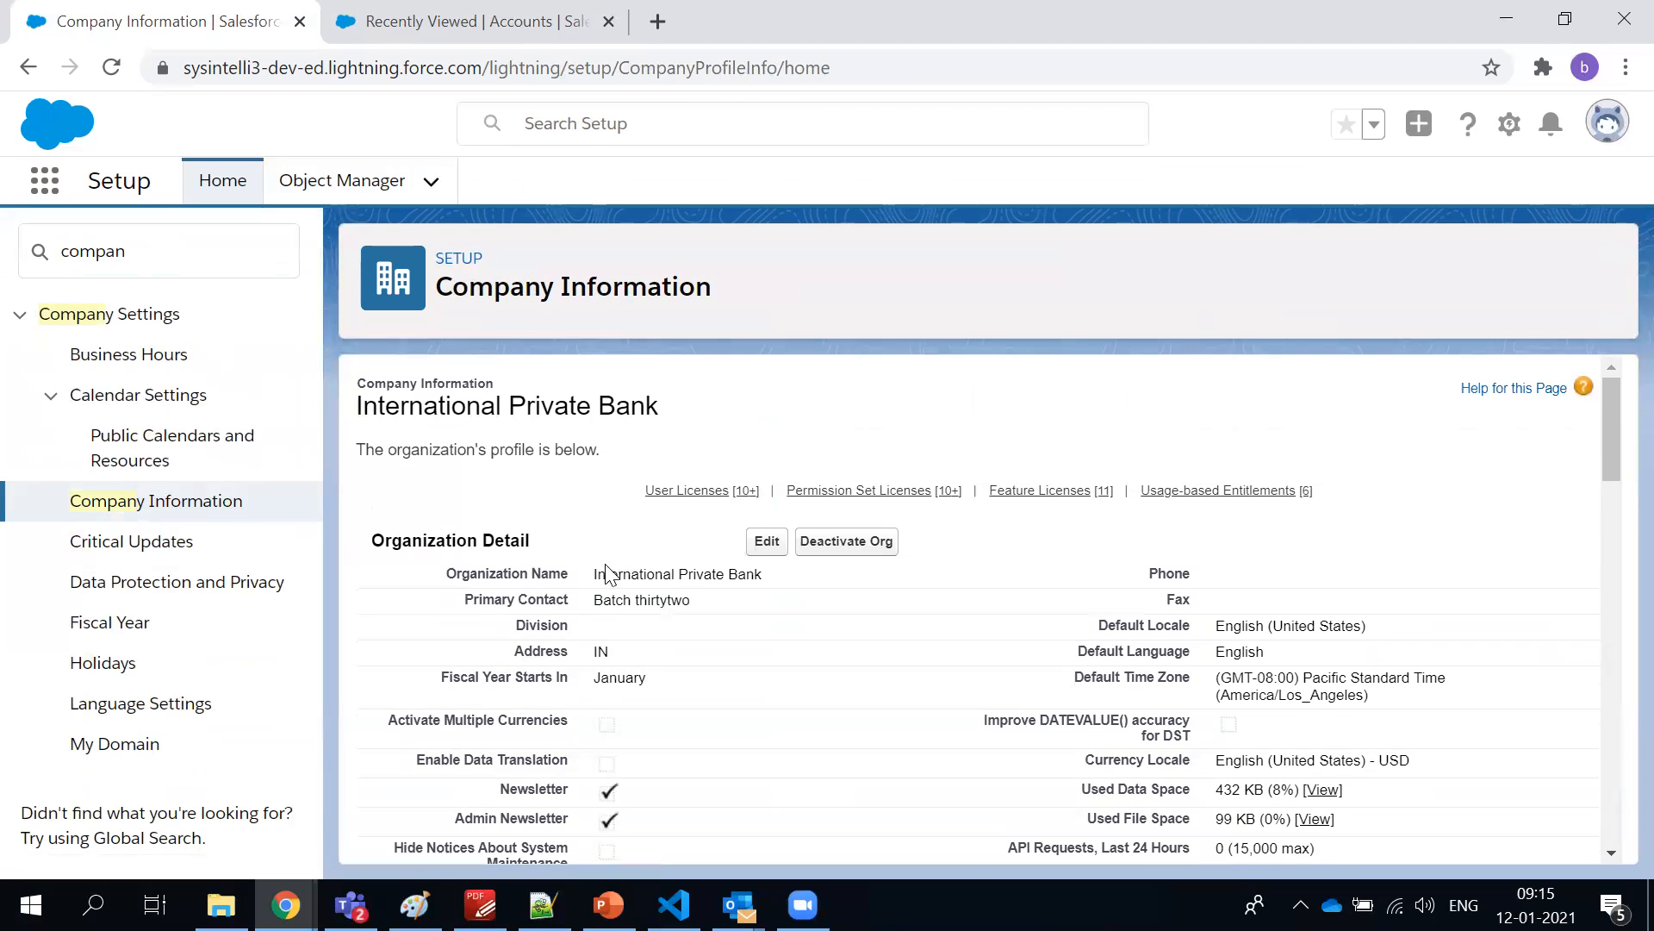
{"action": "left_click_drag", "start_coordinate": [599, 573], "coordinate": [754, 573]}
{"action": "scroll", "coordinate": [728, 578], "scroll_direction": "down", "scroll_amount": 1}
{"action": "scroll", "coordinate": [728, 578], "scroll_direction": "down", "scroll_amount": 3}
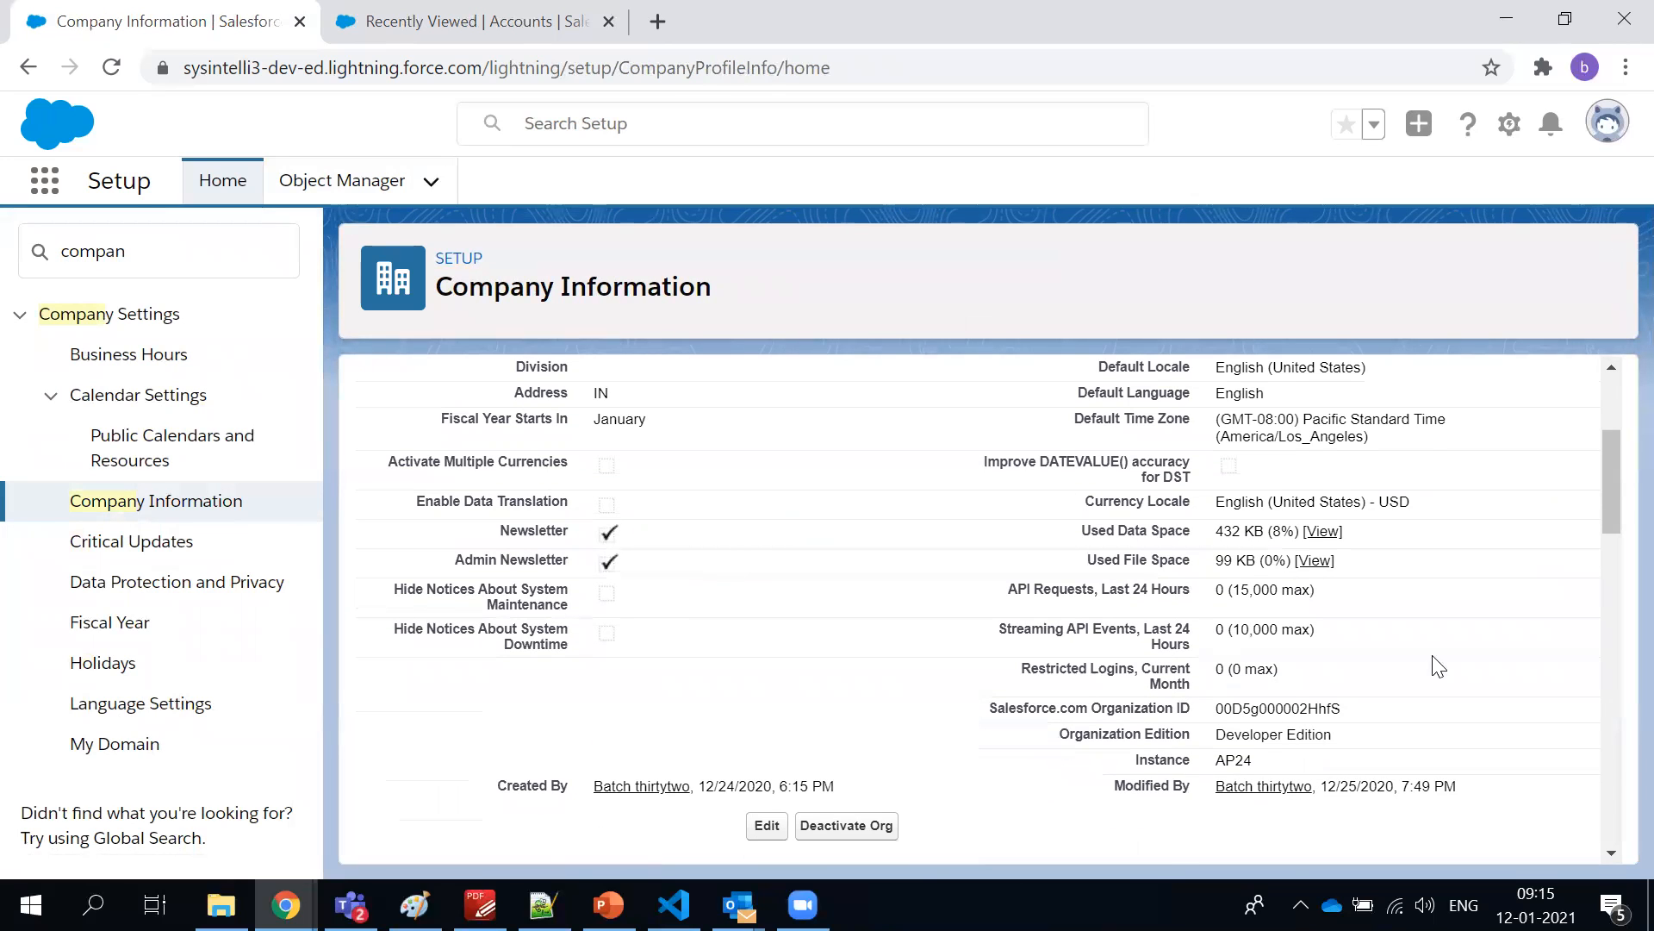
Highlight the organization's default locale, default language and currency locale values, extending to the used data space
{"action": "scroll", "coordinate": [1282, 502], "scroll_direction": "up", "scroll_amount": 1}
{"action": "double_click", "coordinate": [1278, 498]}
{"action": "left_click", "coordinate": [1223, 527]}
{"action": "double_click", "coordinate": [1223, 528]}
{"action": "scroll", "coordinate": [1241, 551], "scroll_direction": "down", "scroll_amount": 1}
{"action": "left_click", "coordinate": [1222, 509]}
{"action": "left_click_drag", "start_coordinate": [1221, 509], "coordinate": [1407, 543]}
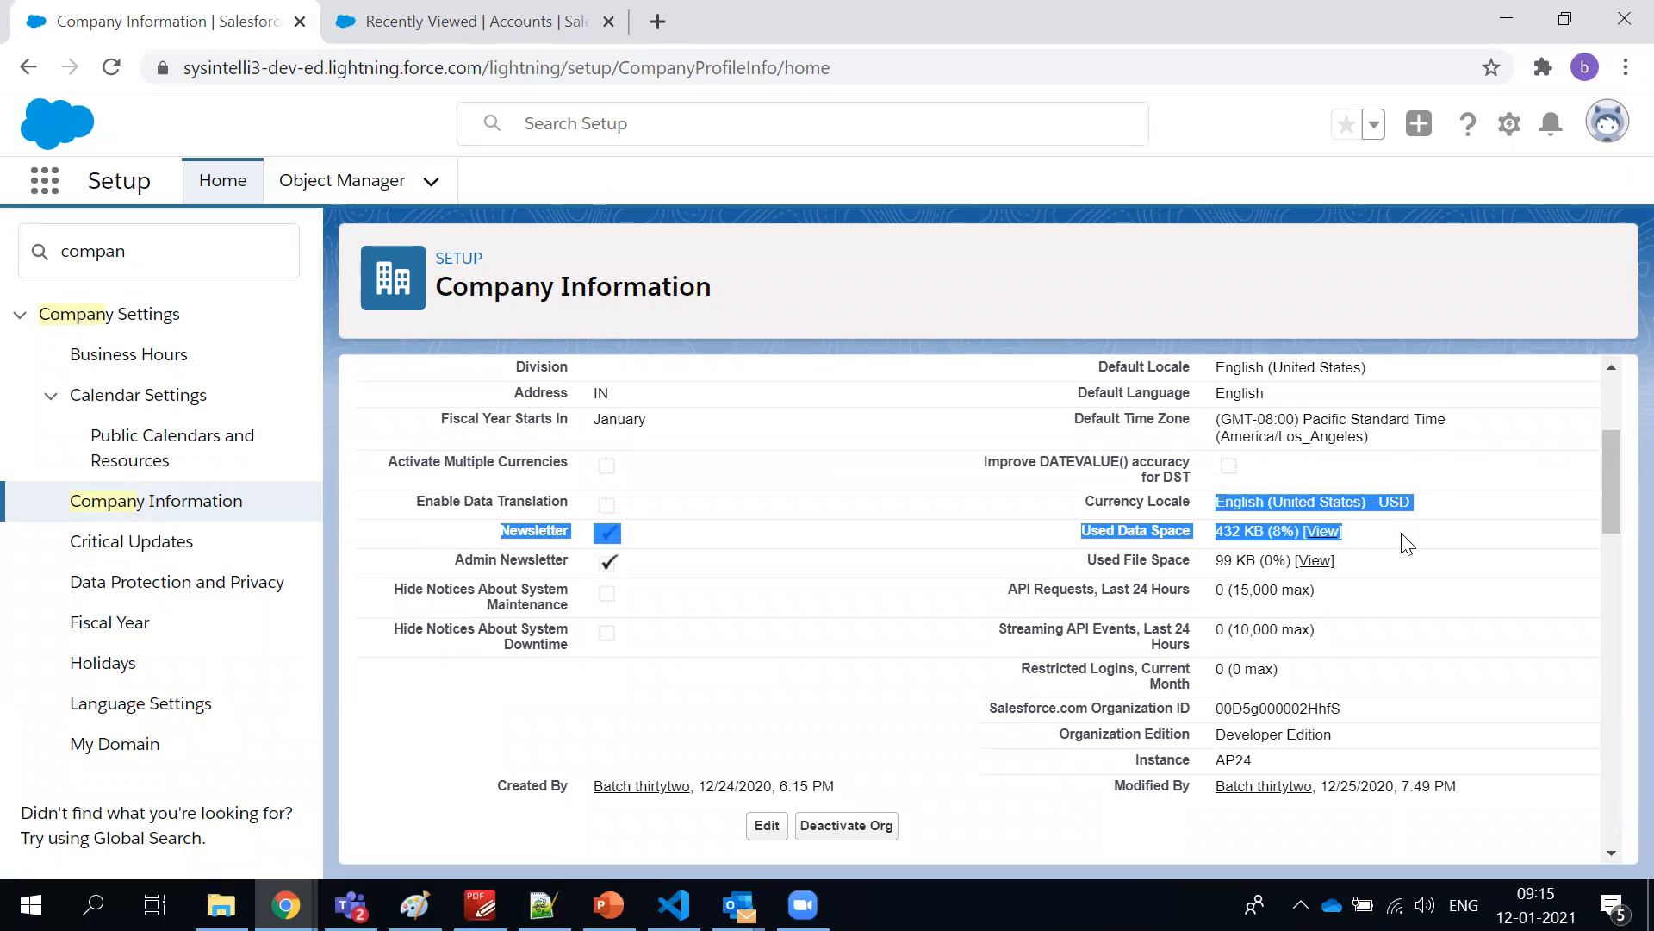
{"action": "left_click", "coordinate": [1407, 545]}
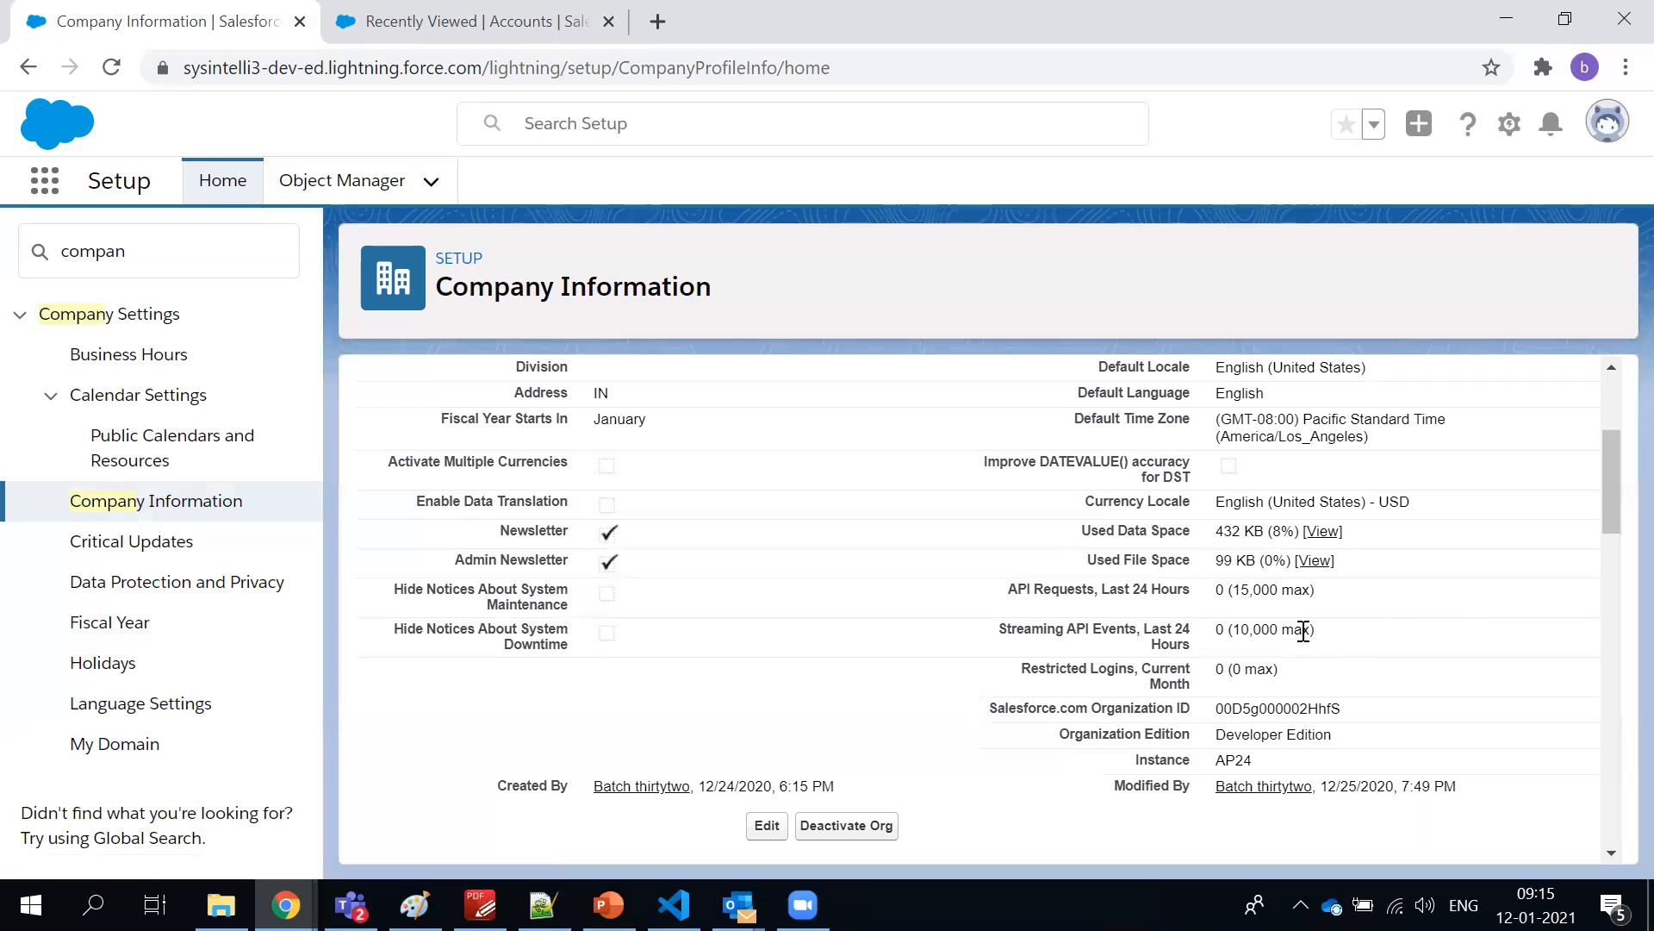
Highlight the organization's streaming API events, restricted logins, organization ID, edition and instance details
{"action": "left_click_drag", "start_coordinate": [1320, 645], "coordinate": [1070, 623]}
{"action": "left_click_drag", "start_coordinate": [1259, 669], "coordinate": [1008, 675]}
{"action": "left_click", "coordinate": [1047, 681]}
{"action": "double_click", "coordinate": [1048, 683]}
{"action": "scroll", "coordinate": [1060, 685], "scroll_direction": "down", "scroll_amount": 1}
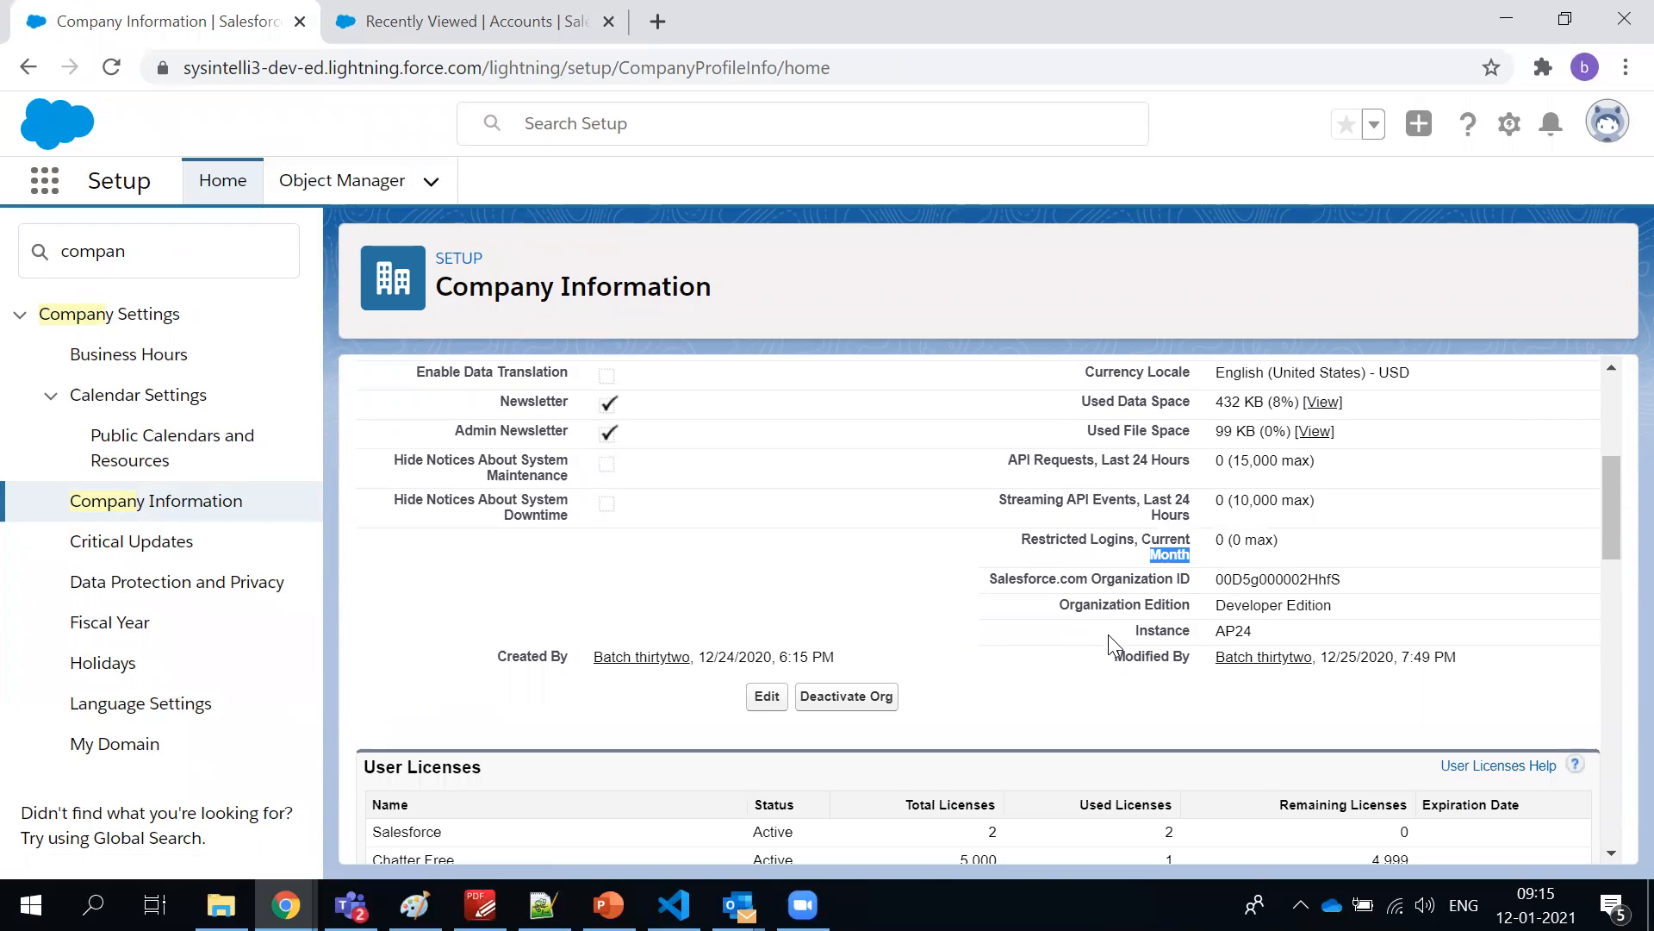
{"action": "double_click", "coordinate": [1271, 563]}
{"action": "triple_click", "coordinate": [1248, 602]}
{"action": "double_click", "coordinate": [1228, 630]}
{"action": "left_click", "coordinate": [1280, 636]}
Examine the User Licenses list, highlight the Salesforce license and look back over the organization details
{"action": "scroll", "coordinate": [590, 516], "scroll_direction": "down", "scroll_amount": 5}
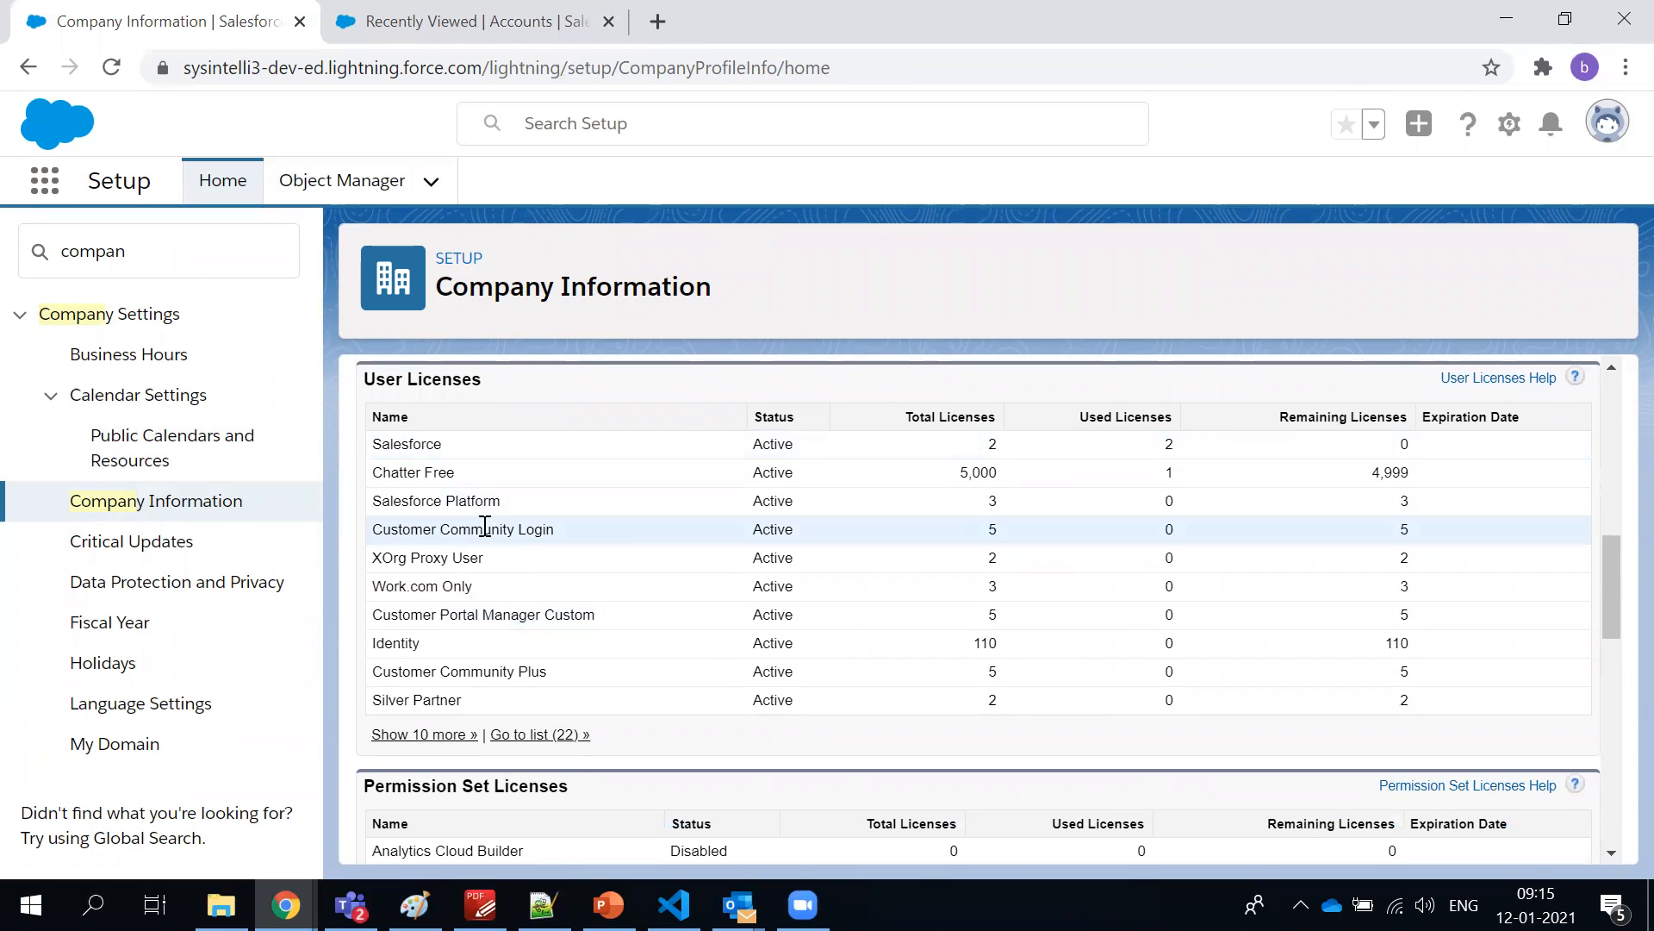
{"action": "double_click", "coordinate": [405, 443]}
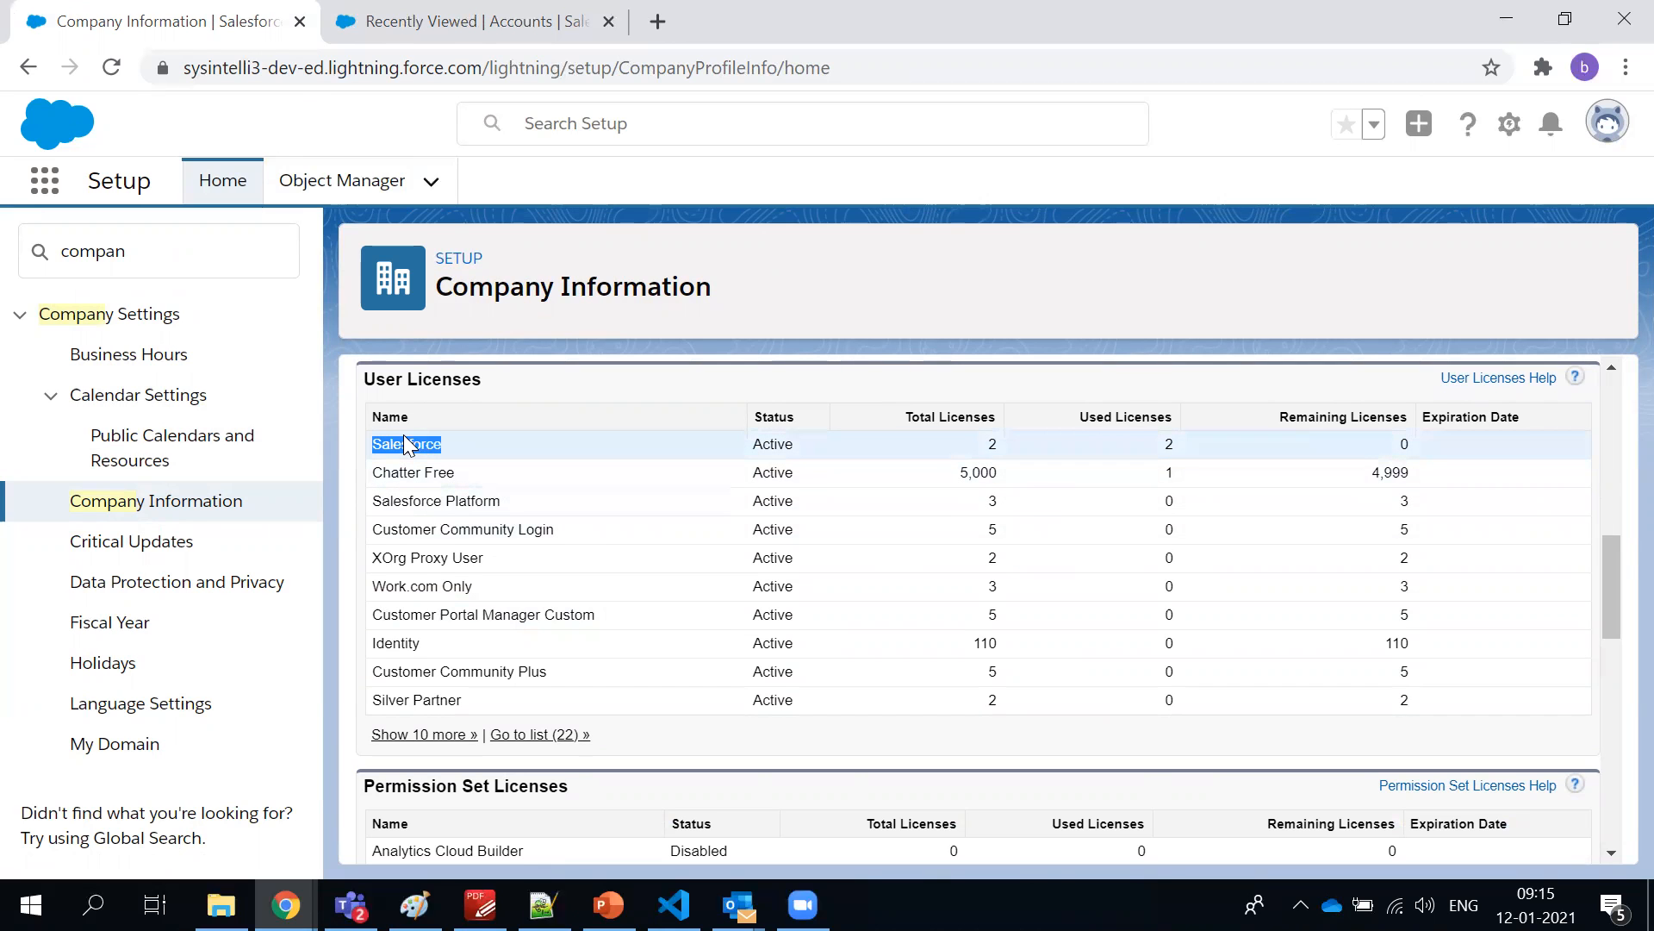
{"action": "scroll", "coordinate": [521, 484], "scroll_direction": "up", "scroll_amount": 8}
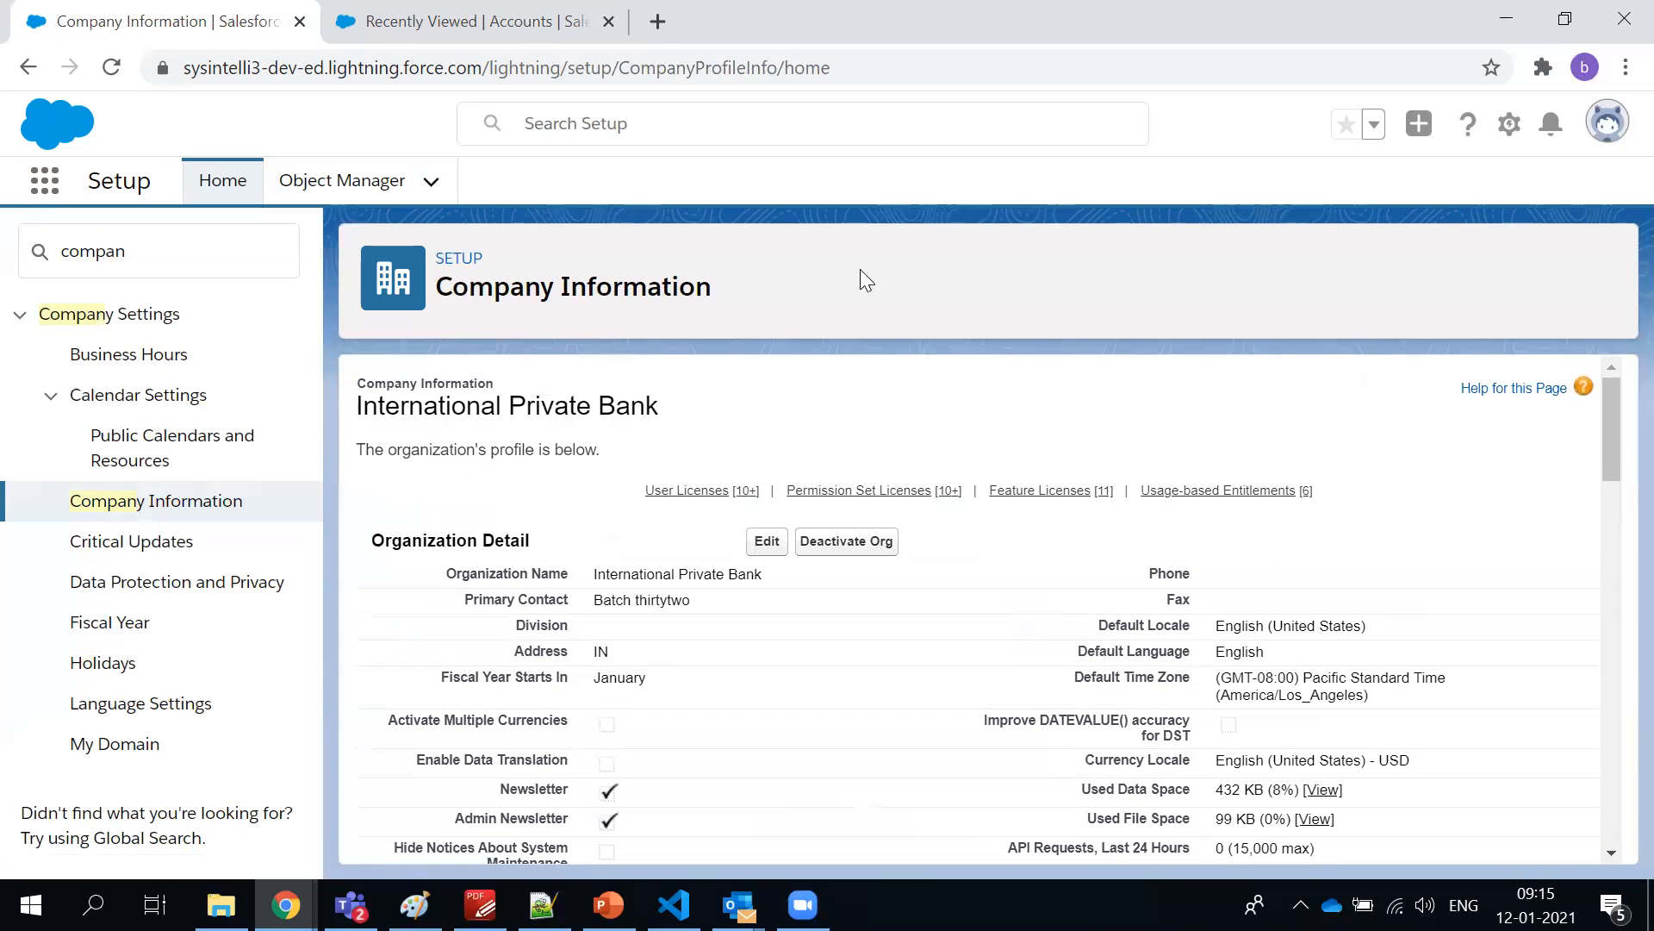
{"action": "scroll", "coordinate": [1083, 417], "scroll_direction": "down", "scroll_amount": 8}
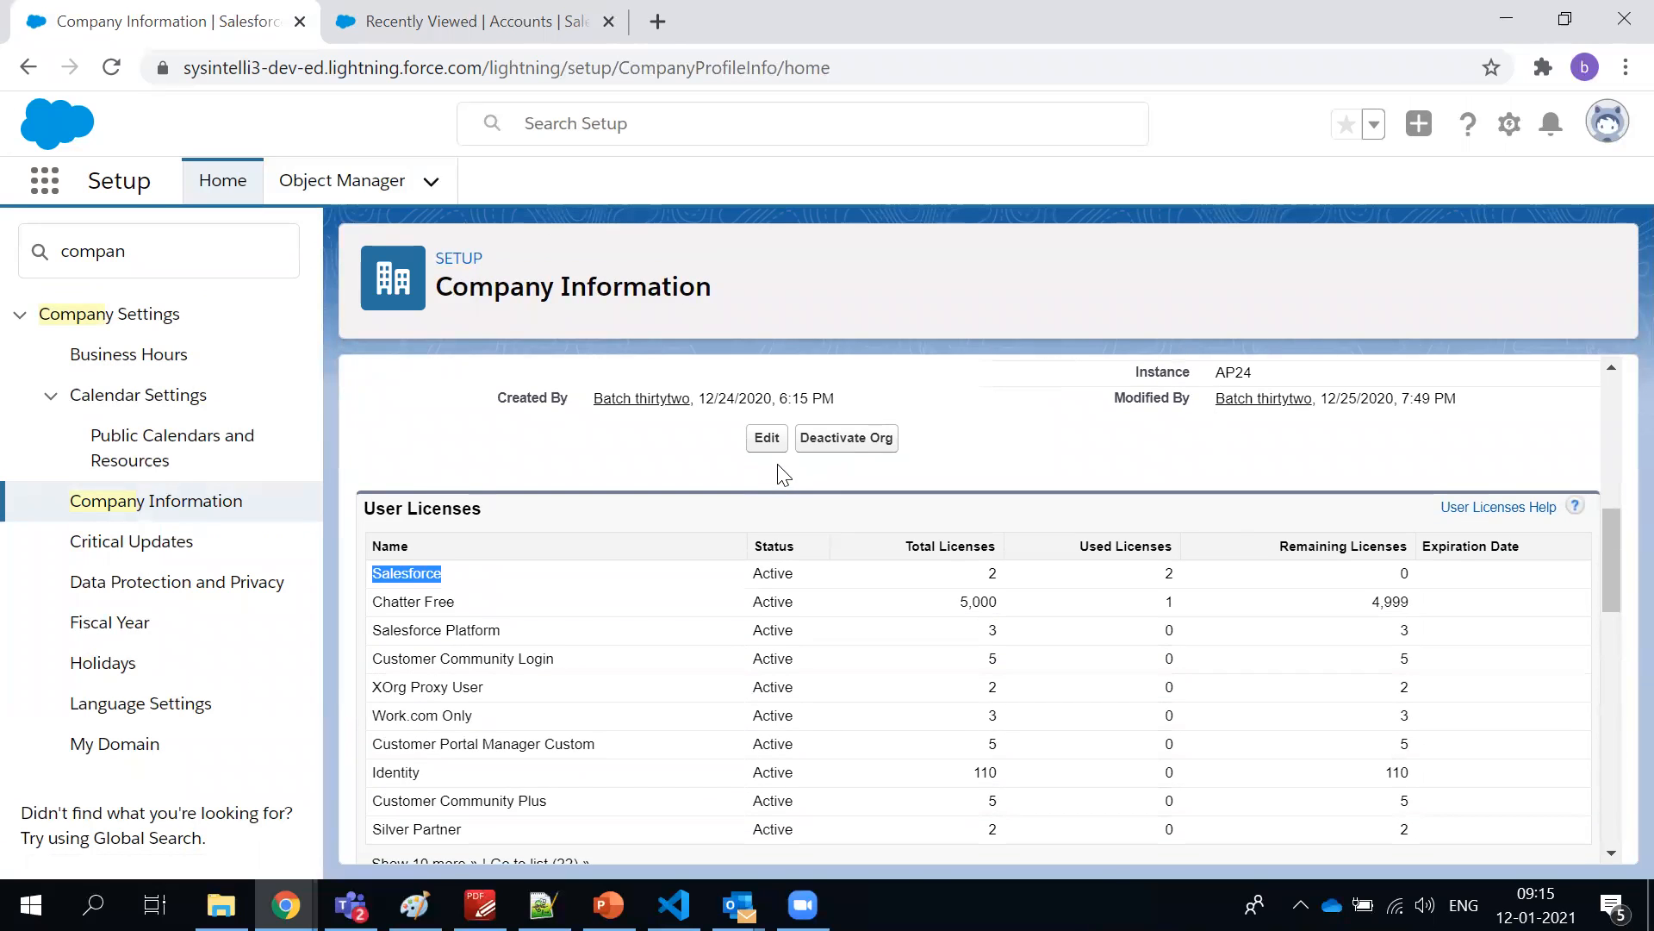
Review the Organization Detail section again, clear the license highlight and return to the User Licenses list
{"action": "scroll", "coordinate": [778, 469], "scroll_direction": "up", "scroll_amount": 5}
{"action": "scroll", "coordinate": [782, 470], "scroll_direction": "up", "scroll_amount": 3}
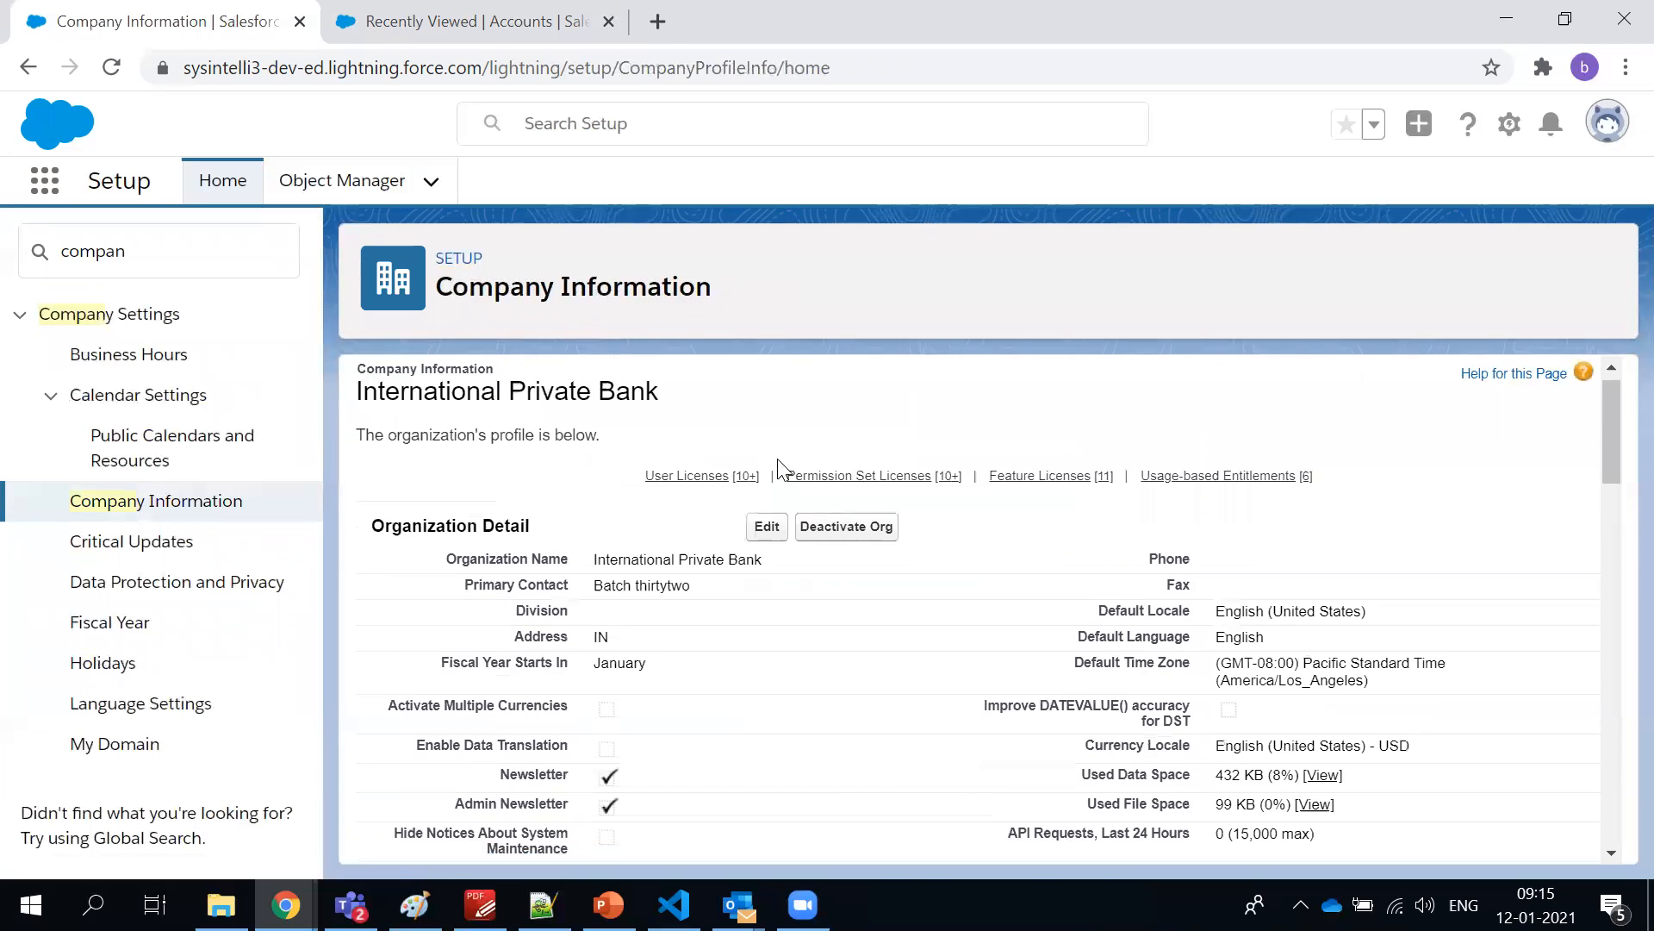
{"action": "scroll", "coordinate": [777, 469], "scroll_direction": "down", "scroll_amount": 5}
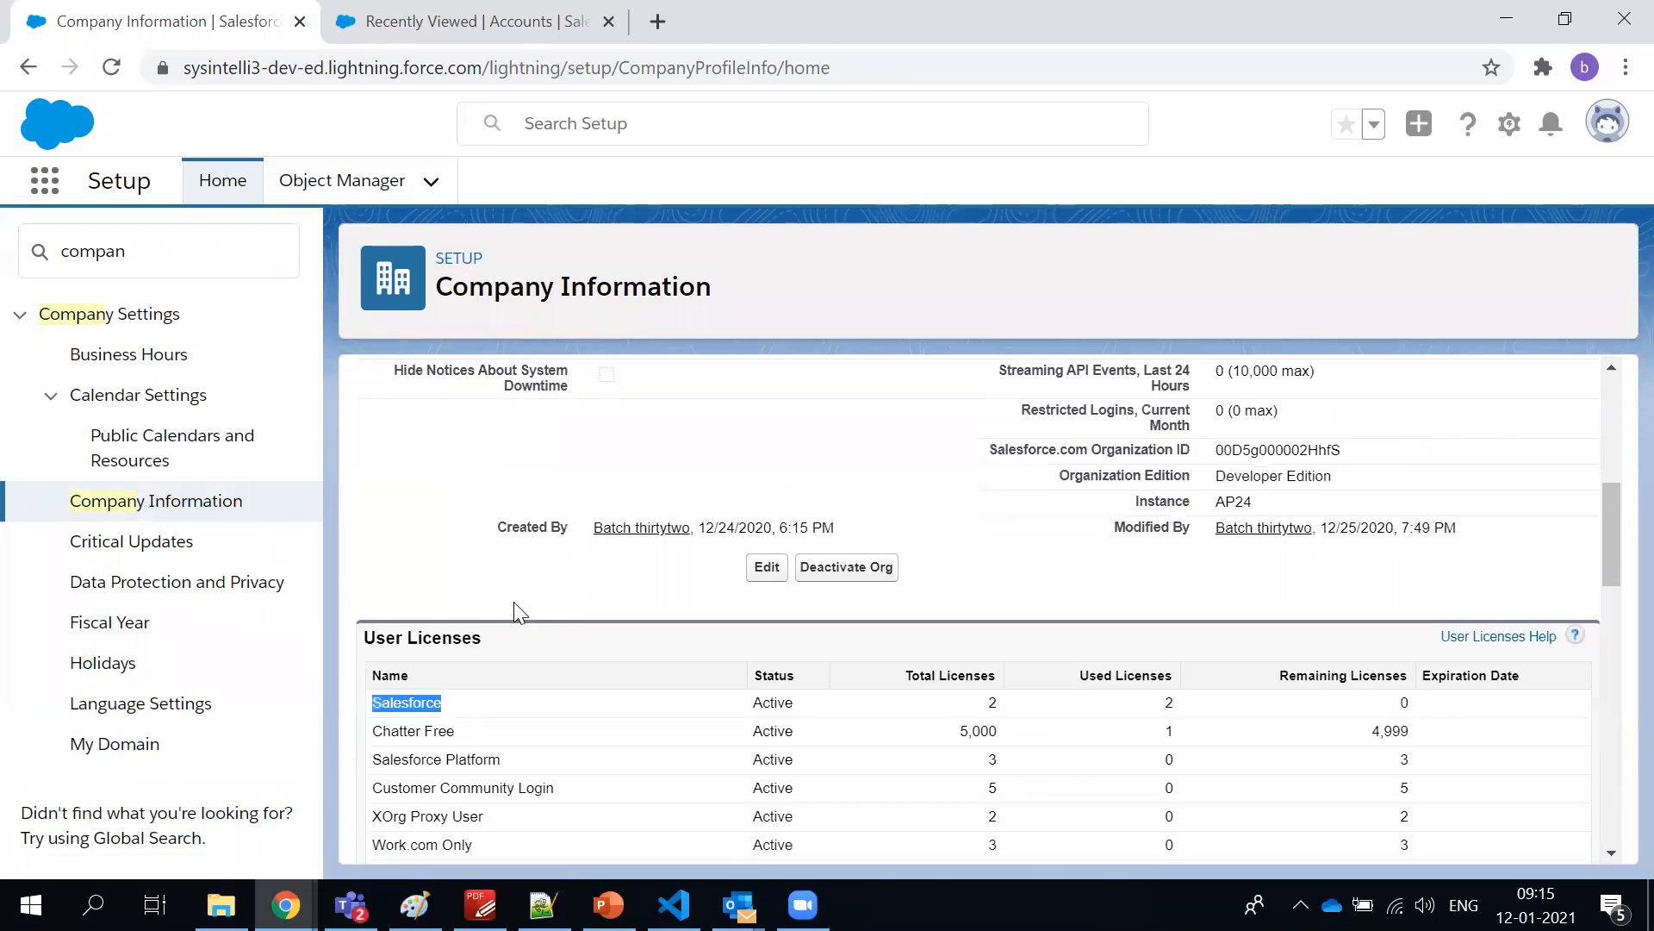
{"action": "scroll", "coordinate": [517, 607], "scroll_direction": "down", "scroll_amount": 3}
{"action": "scroll", "coordinate": [513, 605], "scroll_direction": "up", "scroll_amount": 2}
{"action": "left_click", "coordinate": [509, 529]}
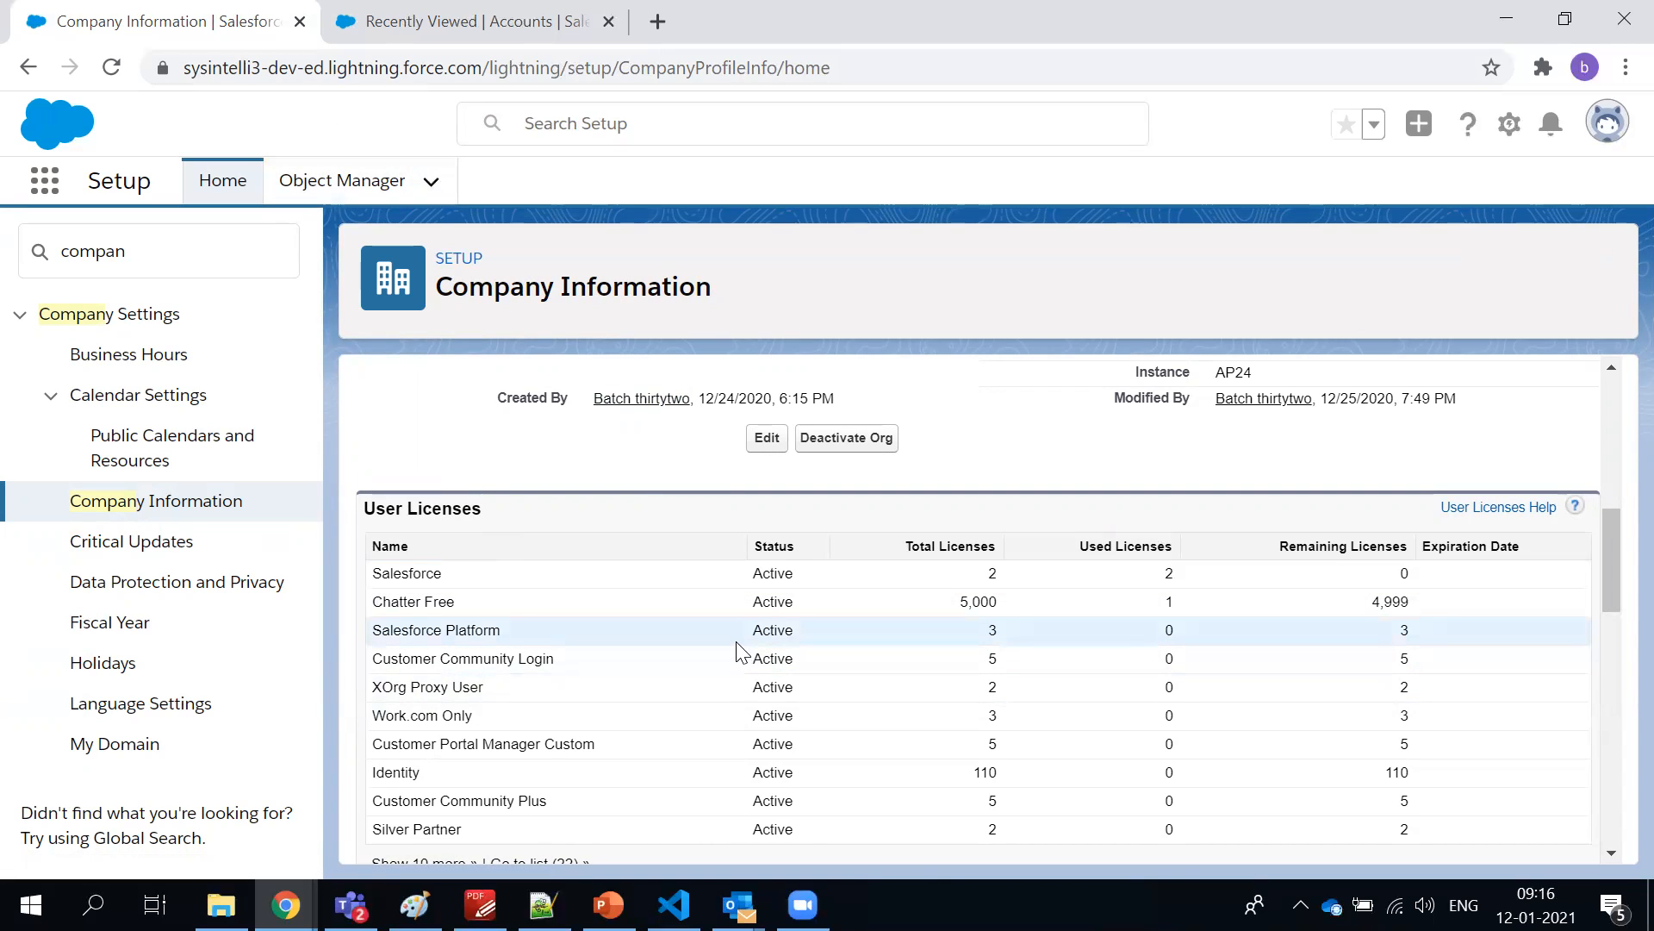
{"action": "scroll", "coordinate": [712, 655], "scroll_direction": "down", "scroll_amount": 2}
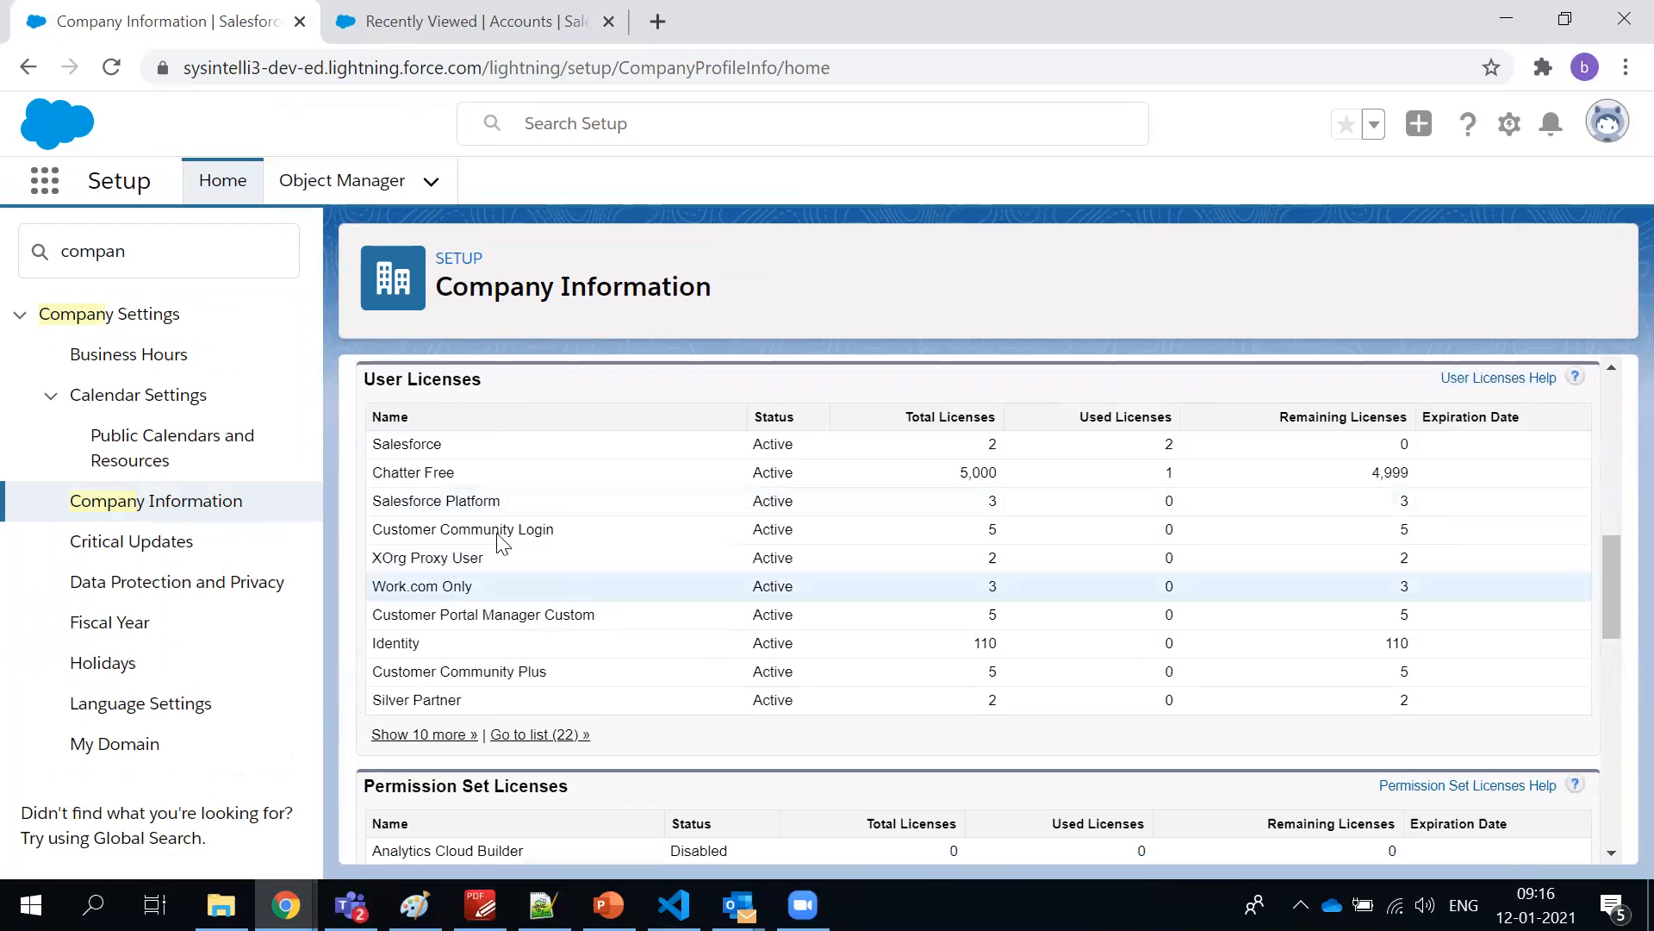
Highlight the Salesforce license name and its row values in the User Licenses list, ending with the highlight cleared
{"action": "double_click", "coordinate": [370, 436]}
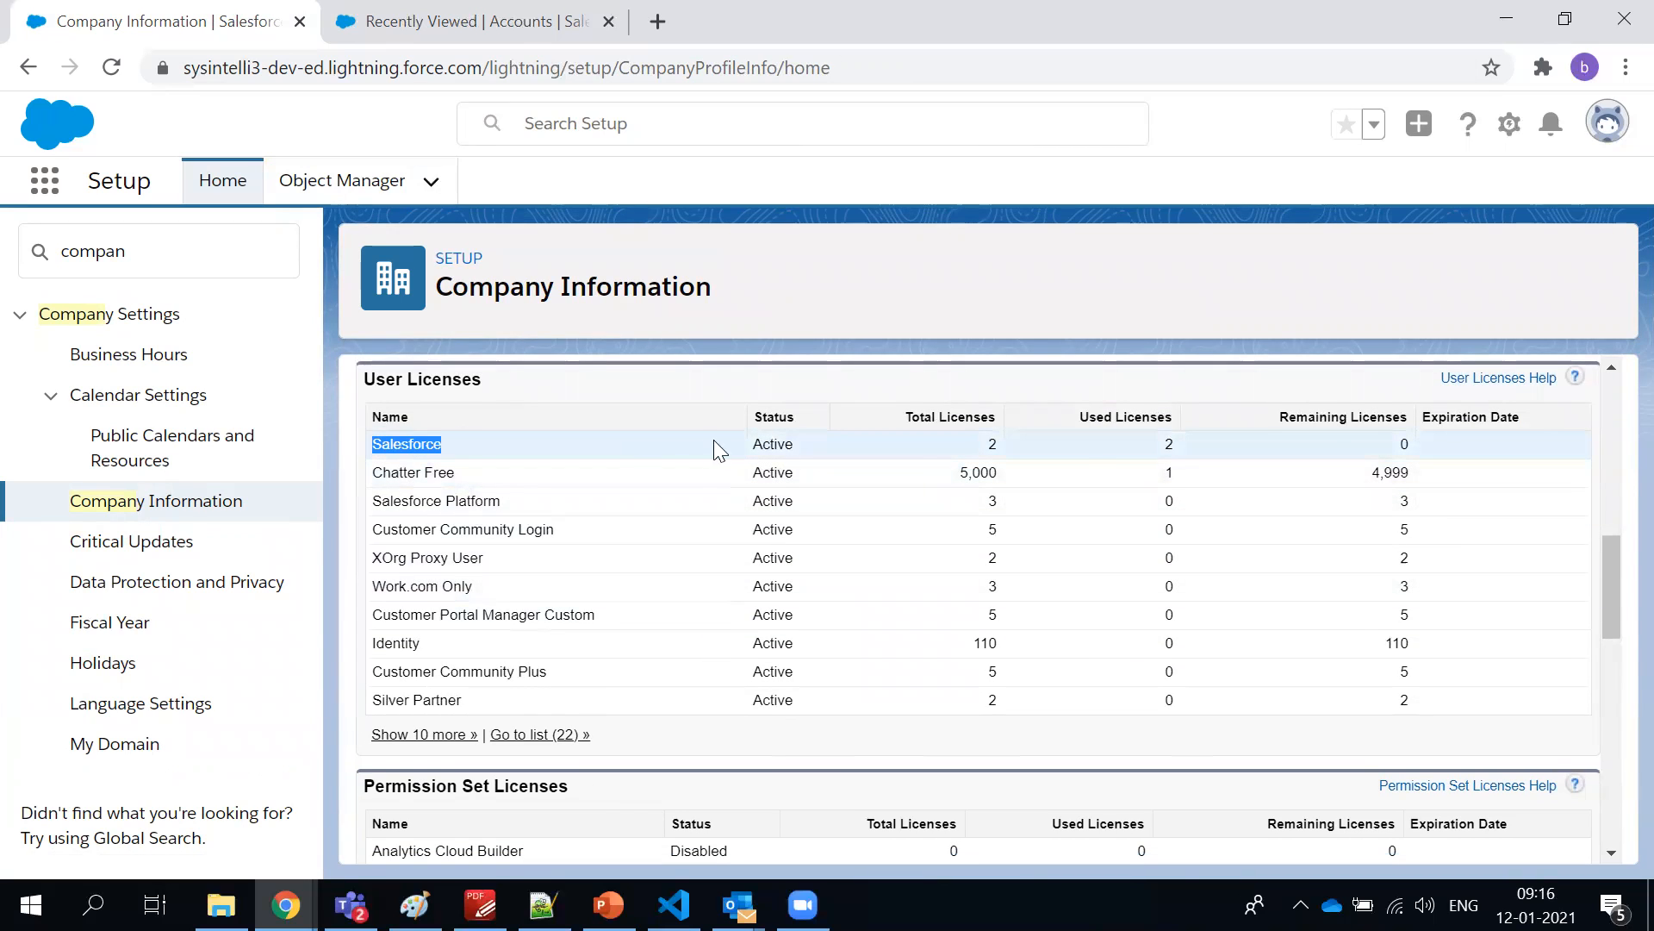
{"action": "left_click_drag", "start_coordinate": [1010, 454], "coordinate": [369, 439]}
{"action": "double_click", "coordinate": [369, 440]}
{"action": "double_click", "coordinate": [387, 445]}
{"action": "left_click", "coordinate": [552, 437]}
Compare the Salesforce license with the other license types by highlighting Salesforce Platform and the rows down to Silver Partner
{"action": "double_click", "coordinate": [420, 528]}
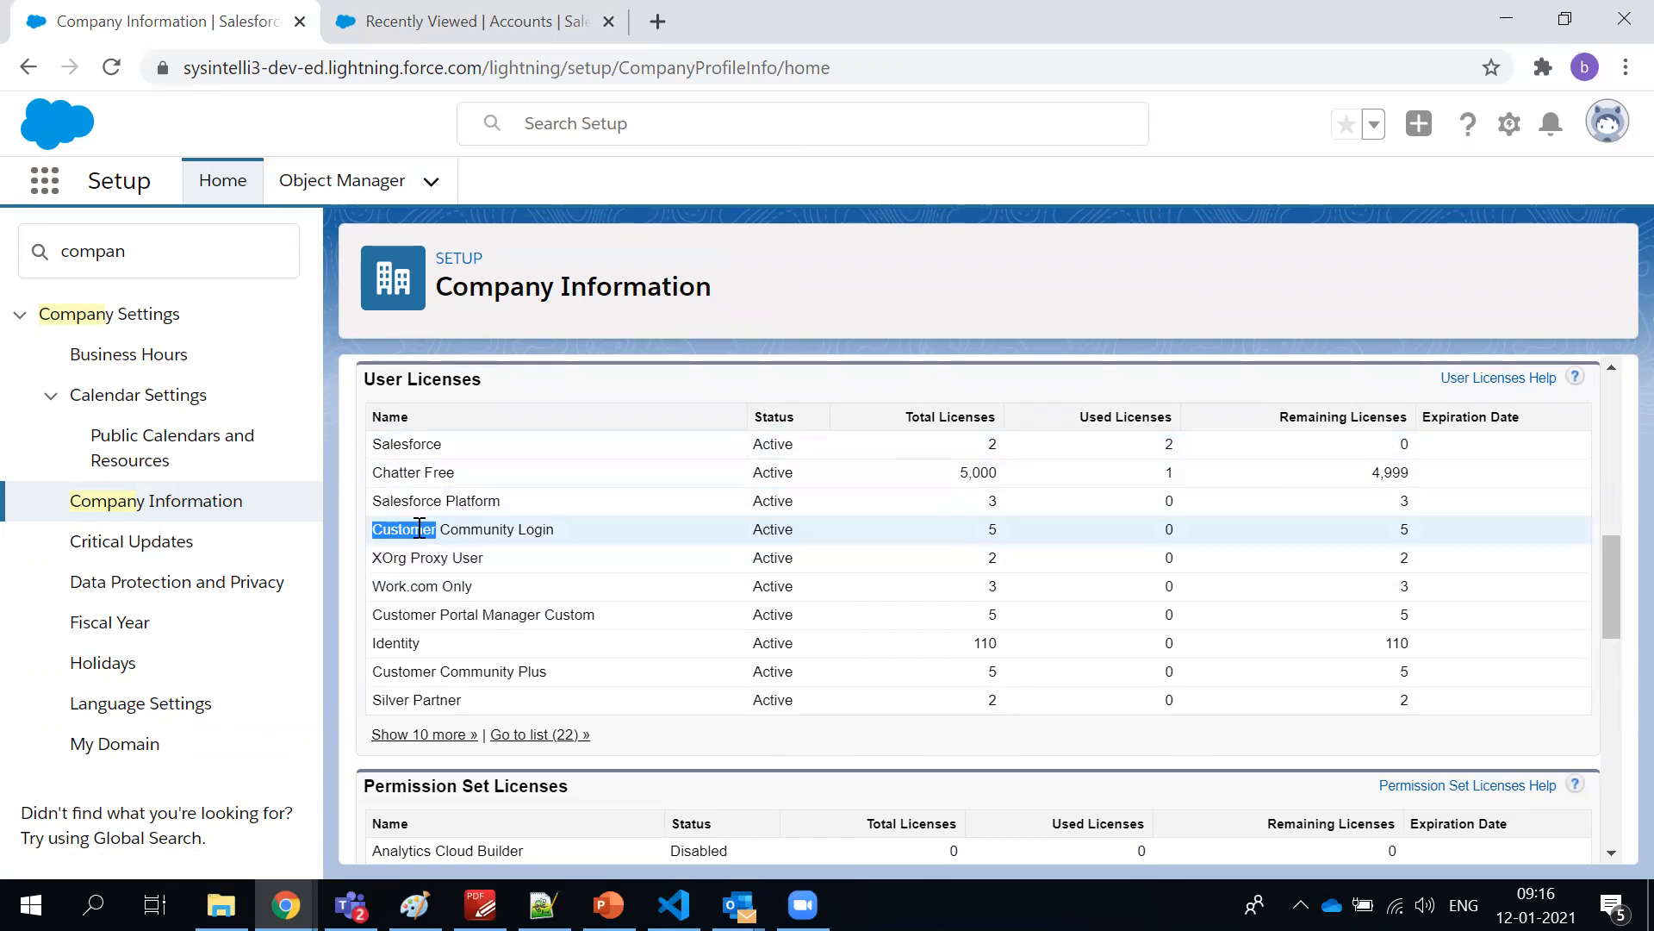
{"action": "triple_click", "coordinate": [422, 501]}
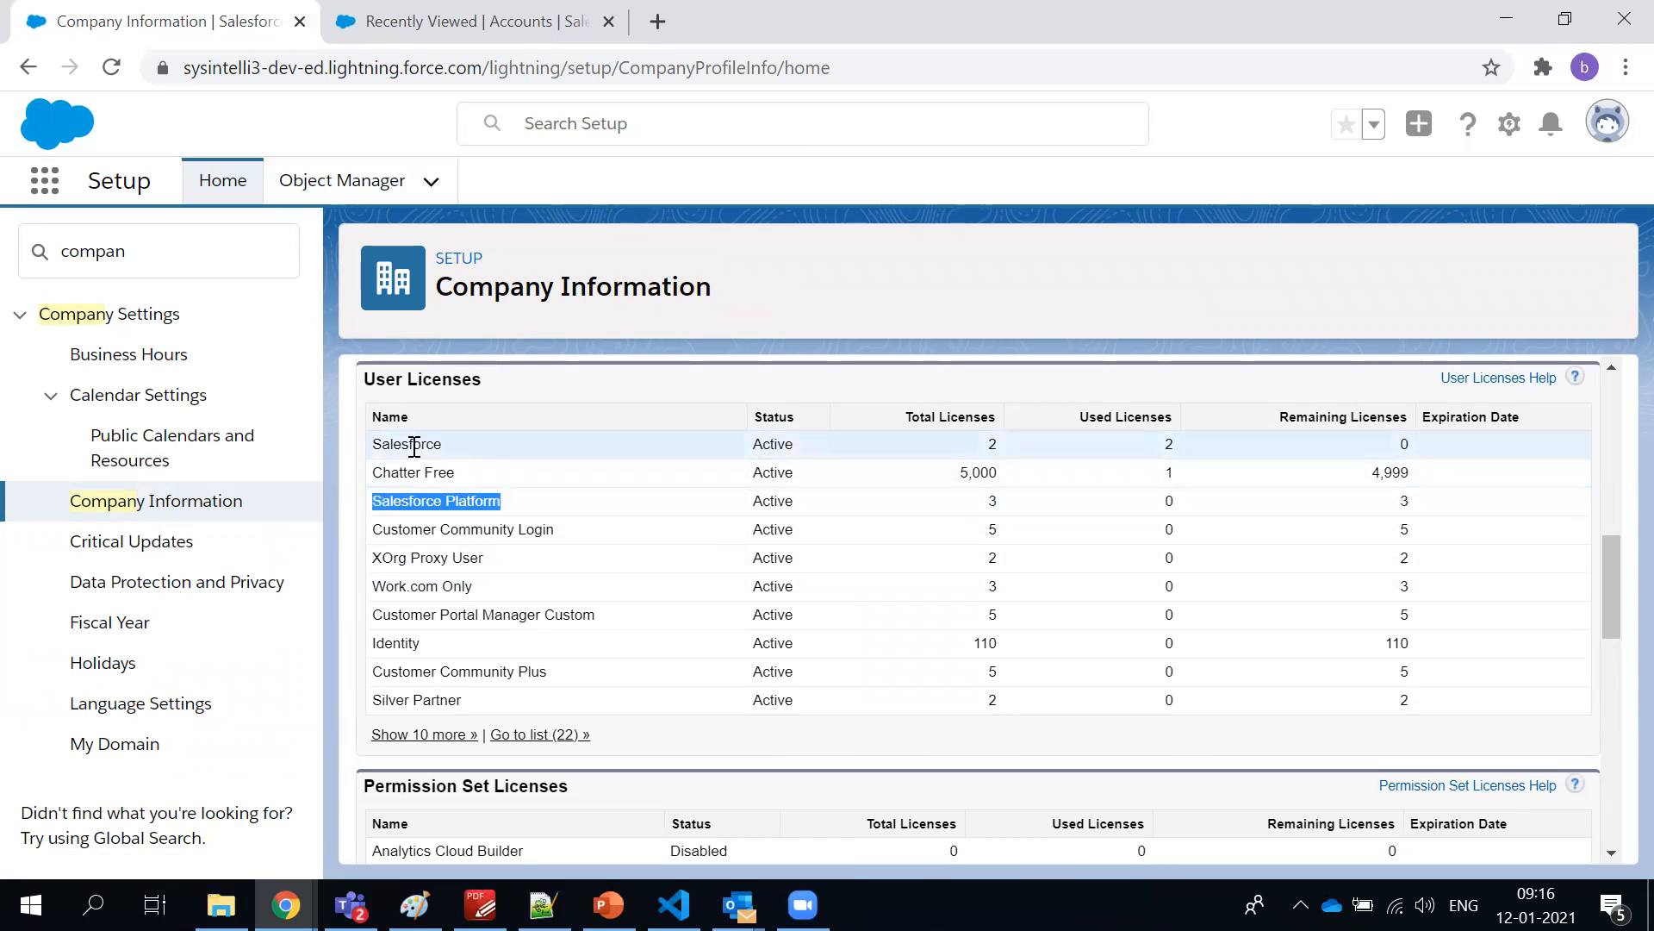
{"action": "double_click", "coordinate": [415, 446]}
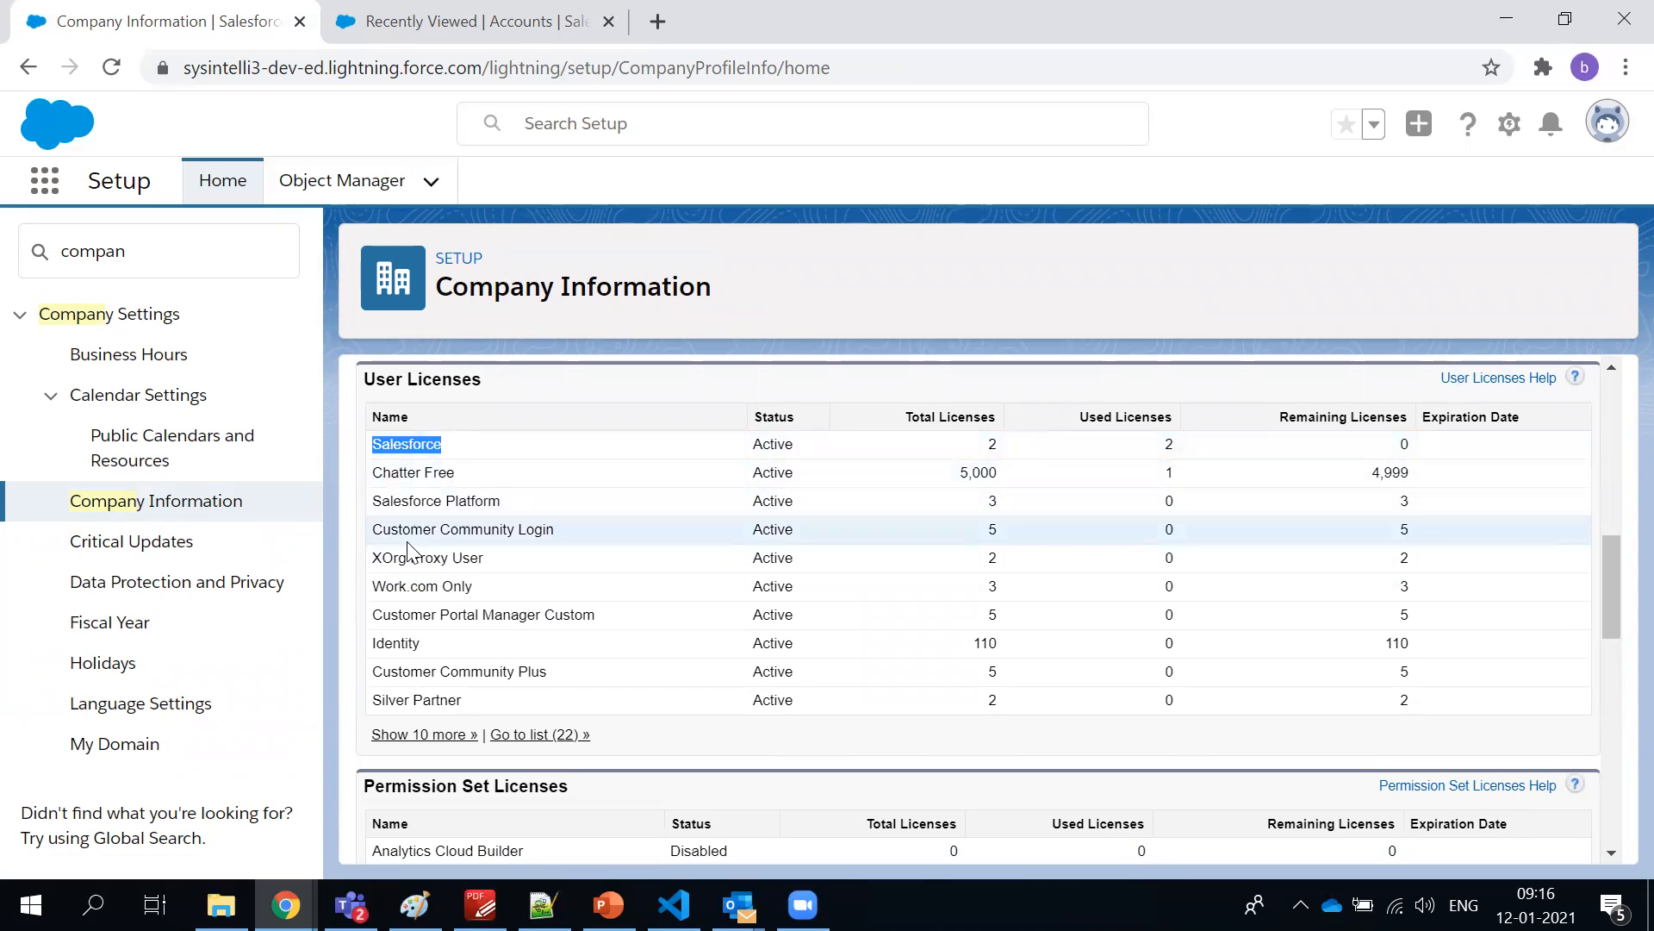
{"action": "left_click_drag", "start_coordinate": [517, 698], "coordinate": [371, 499]}
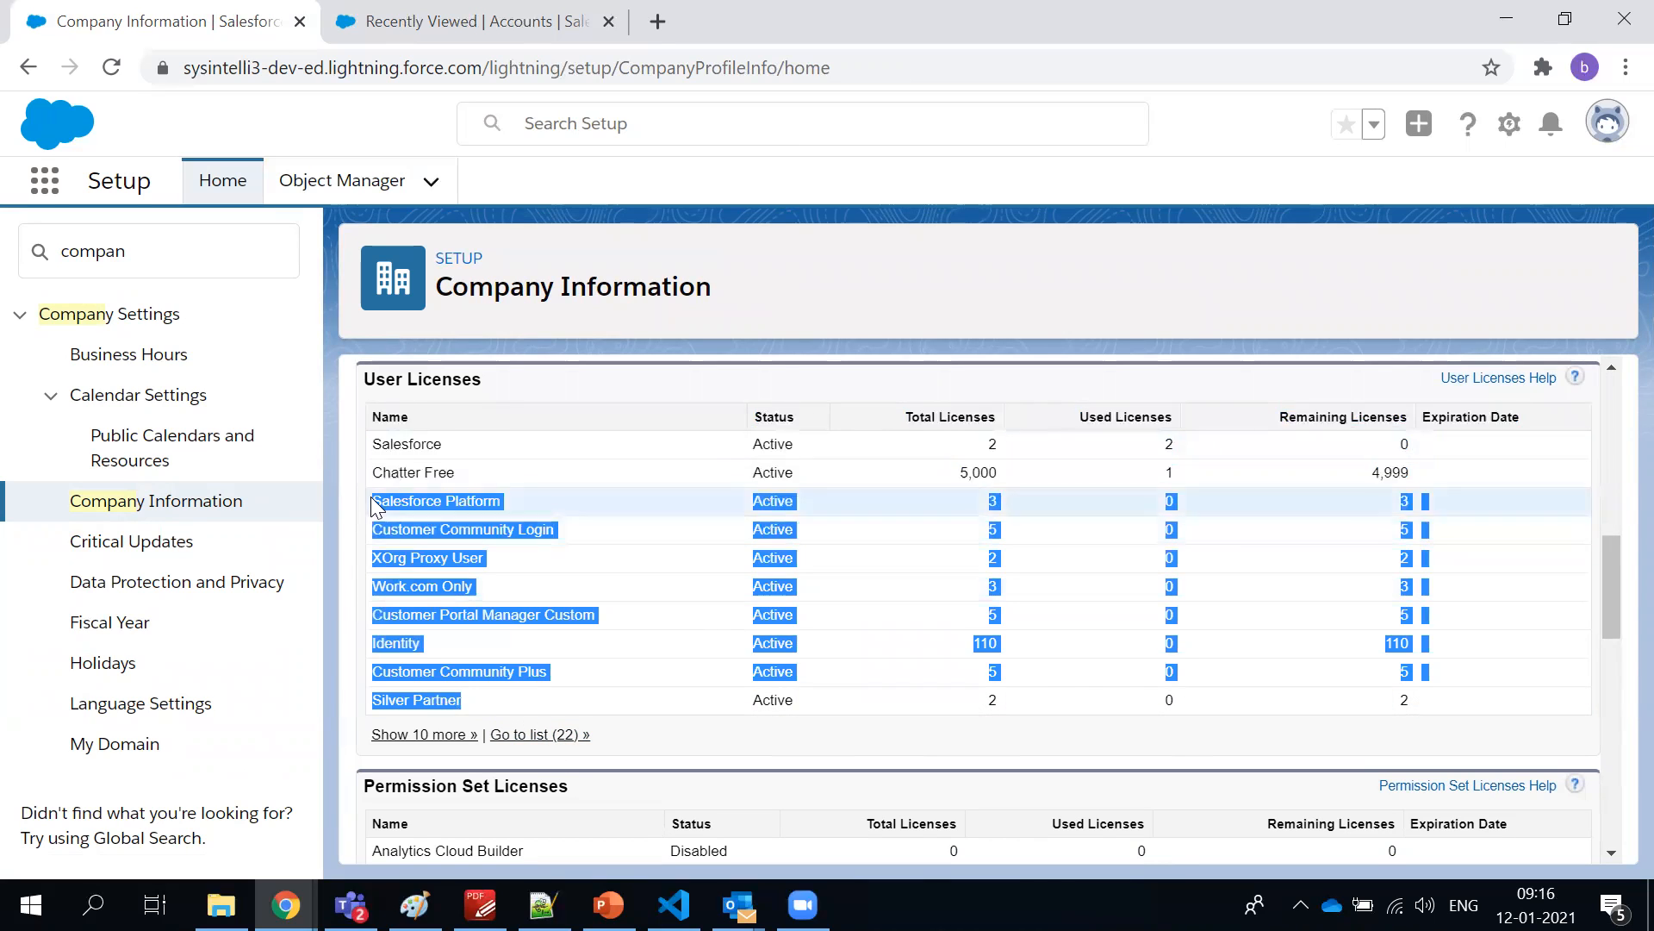
{"action": "double_click", "coordinate": [395, 443]}
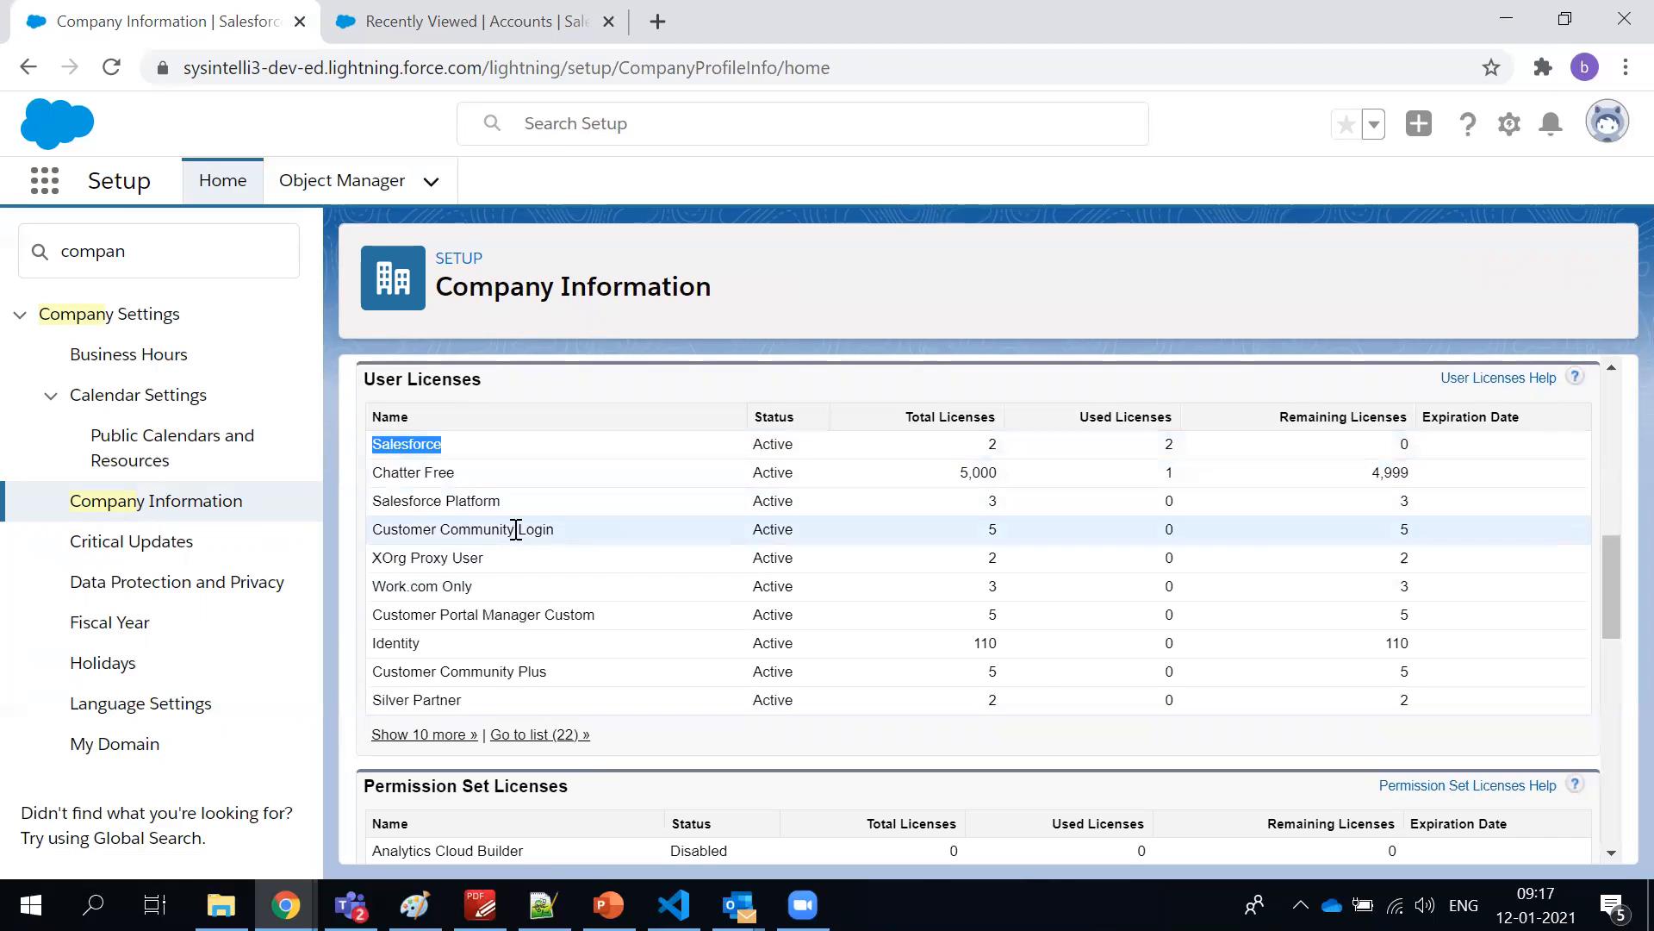
Highlight the Chatter Free, Salesforce Platform, Customer Community Login, Work.com Only and XOrg Proxy User licenses one by one
{"action": "triple_click", "coordinate": [447, 474]}
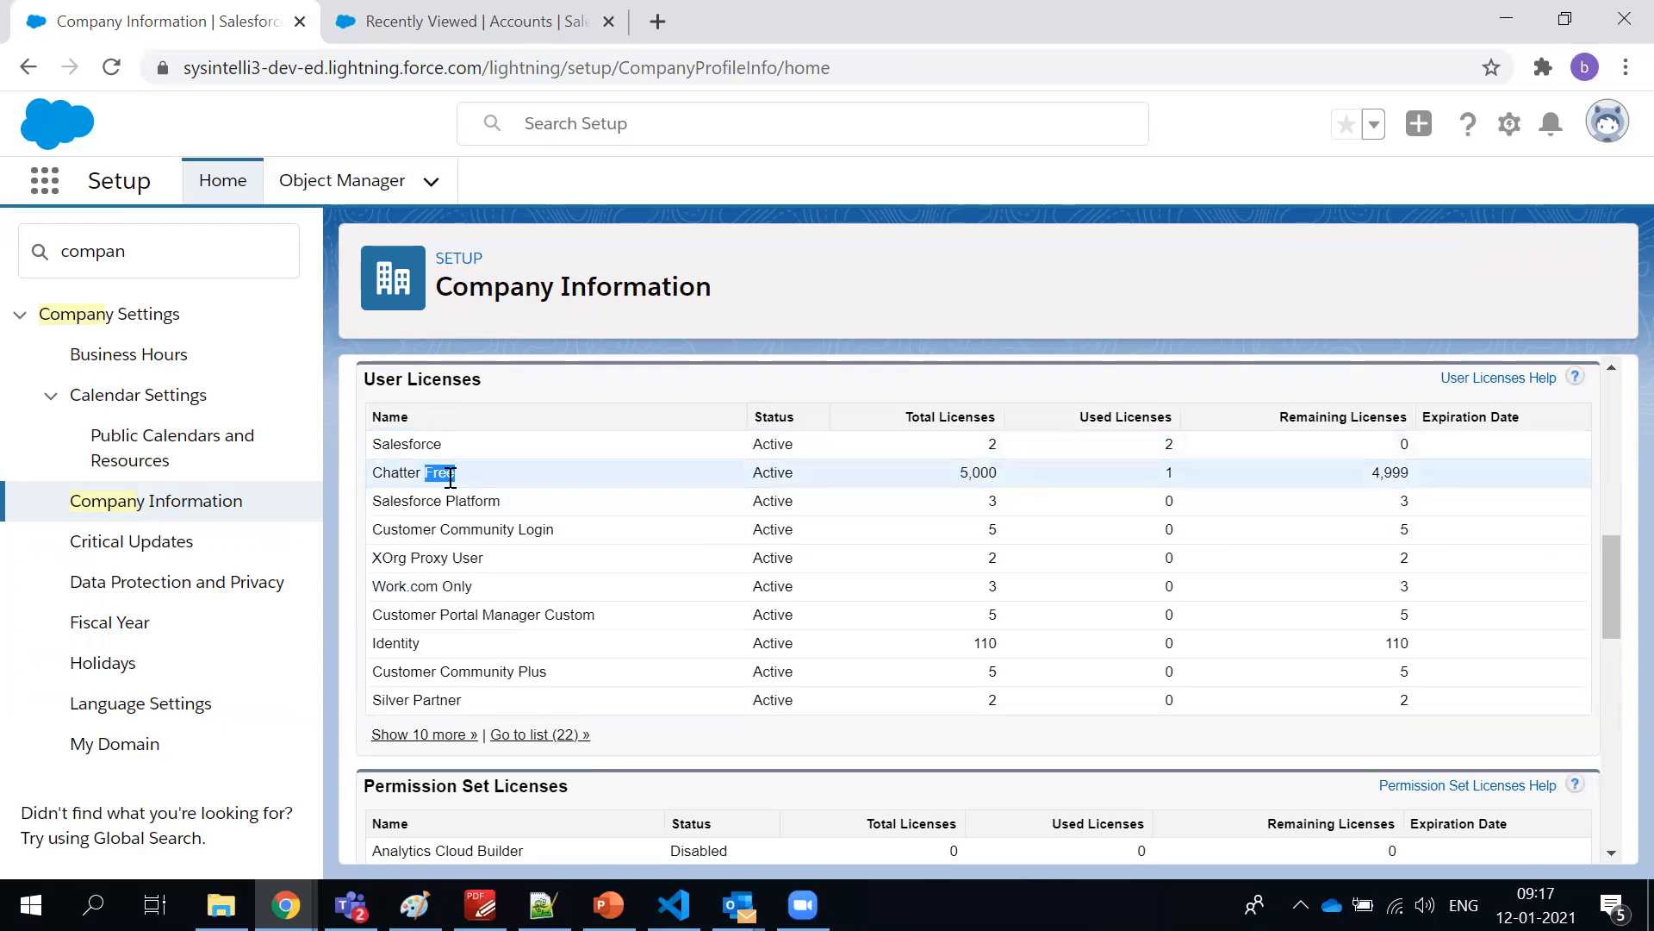
{"action": "triple_click", "coordinate": [448, 500]}
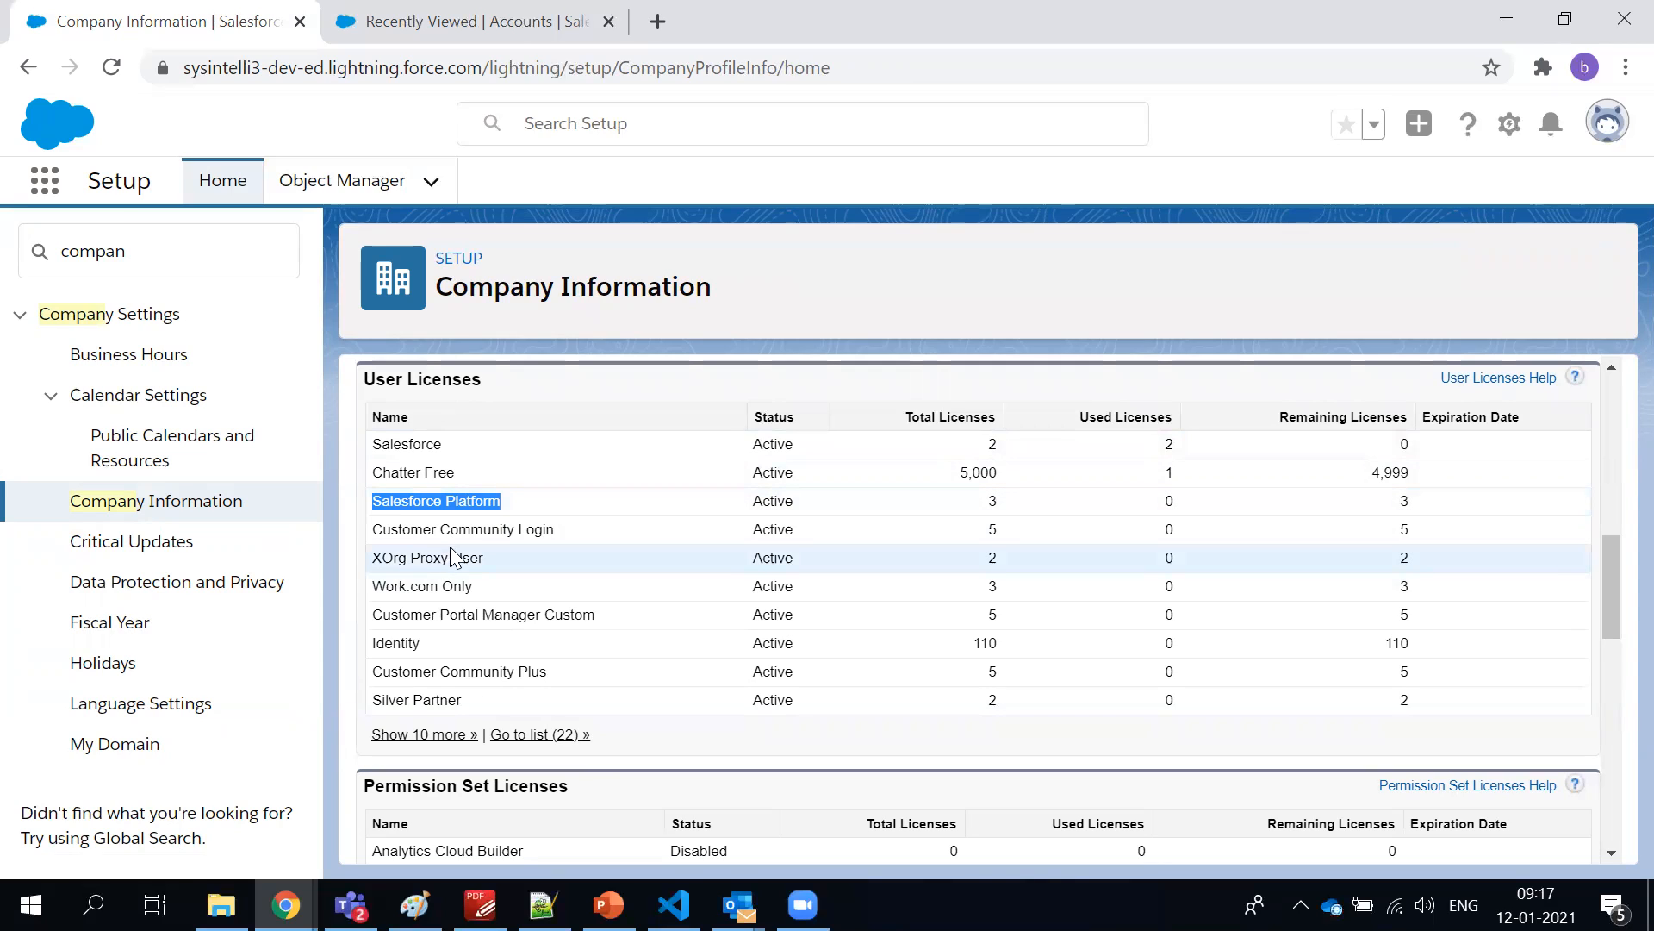
{"action": "triple_click", "coordinate": [458, 530]}
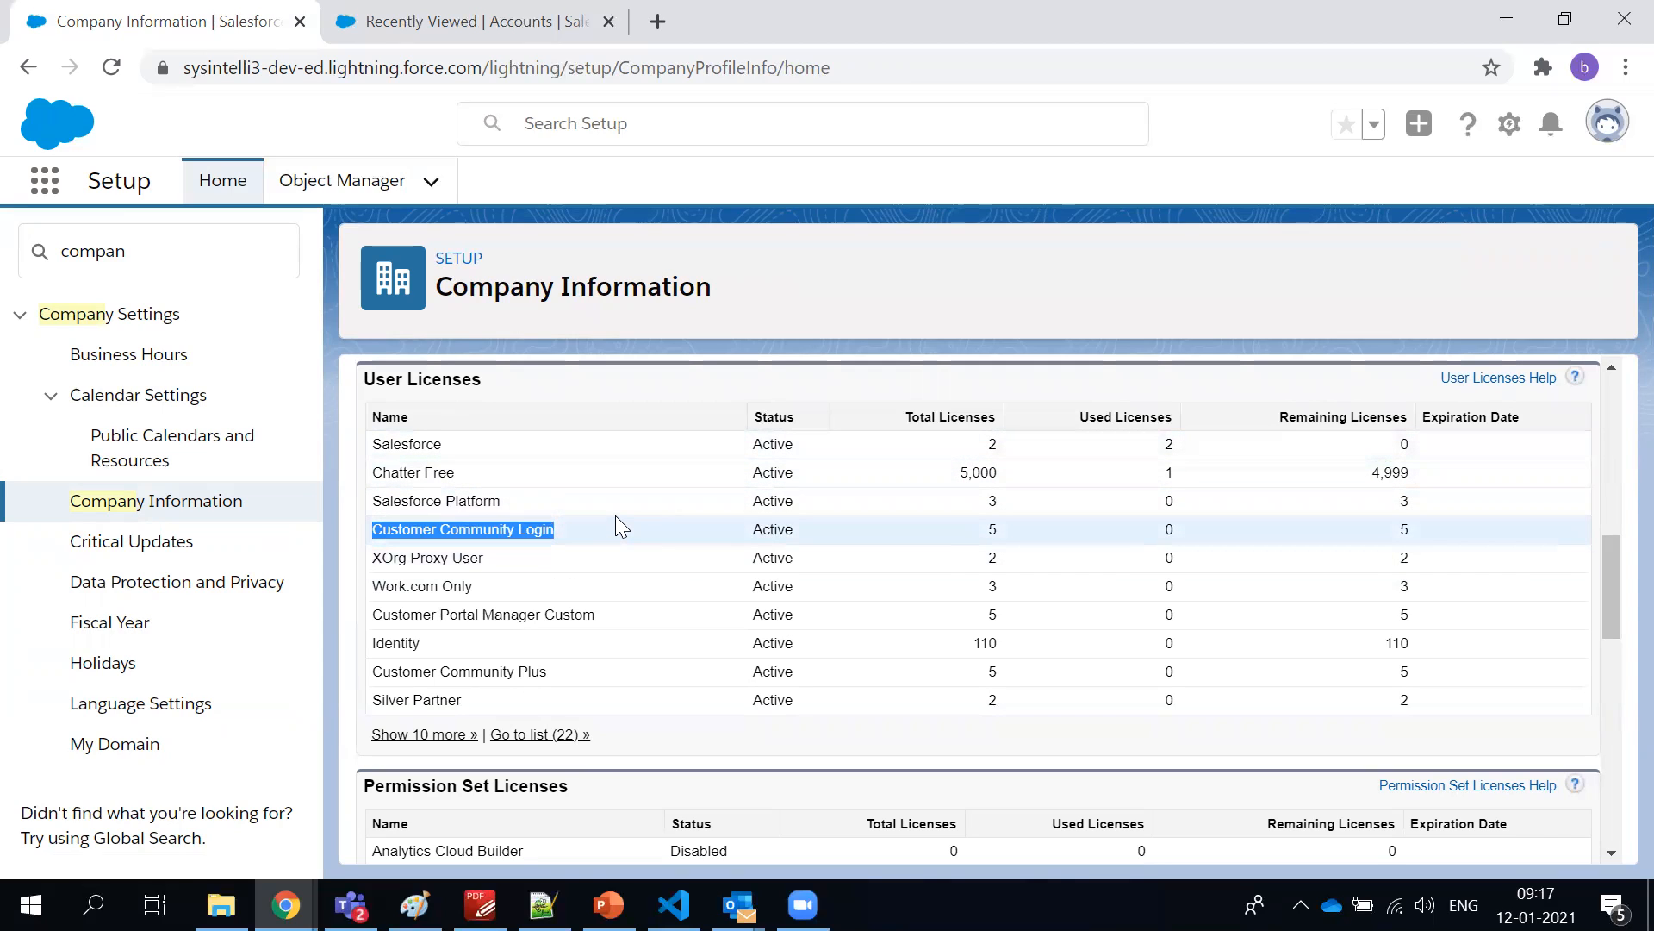
{"action": "double_click", "coordinate": [438, 585]}
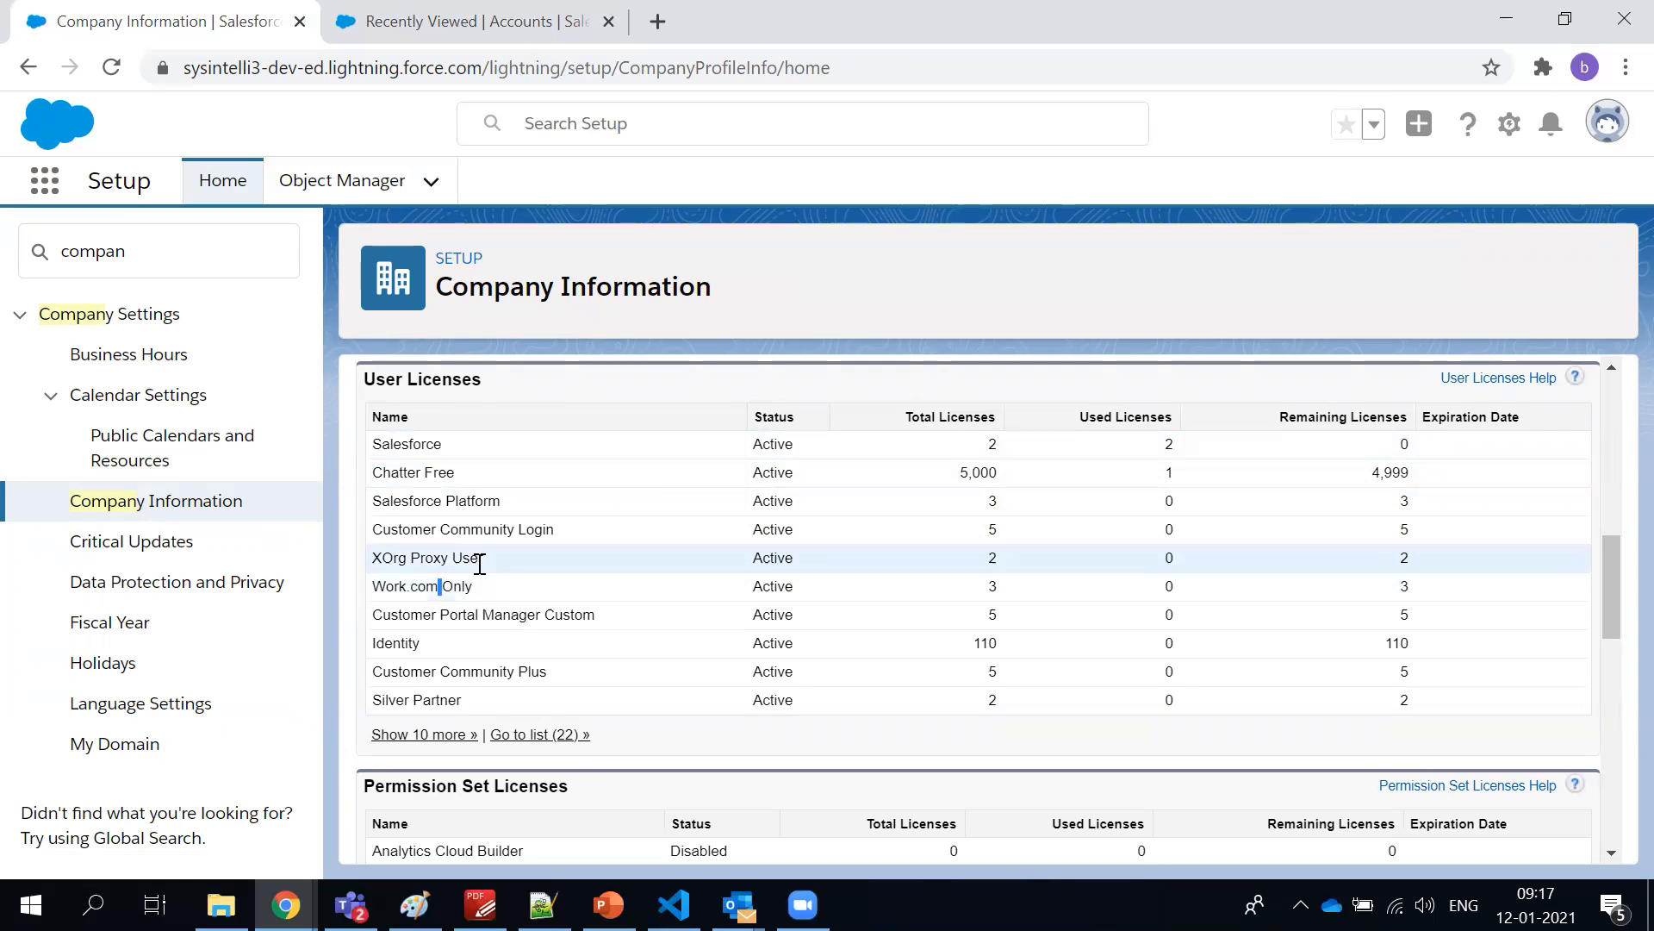
{"action": "triple_click", "coordinate": [466, 557]}
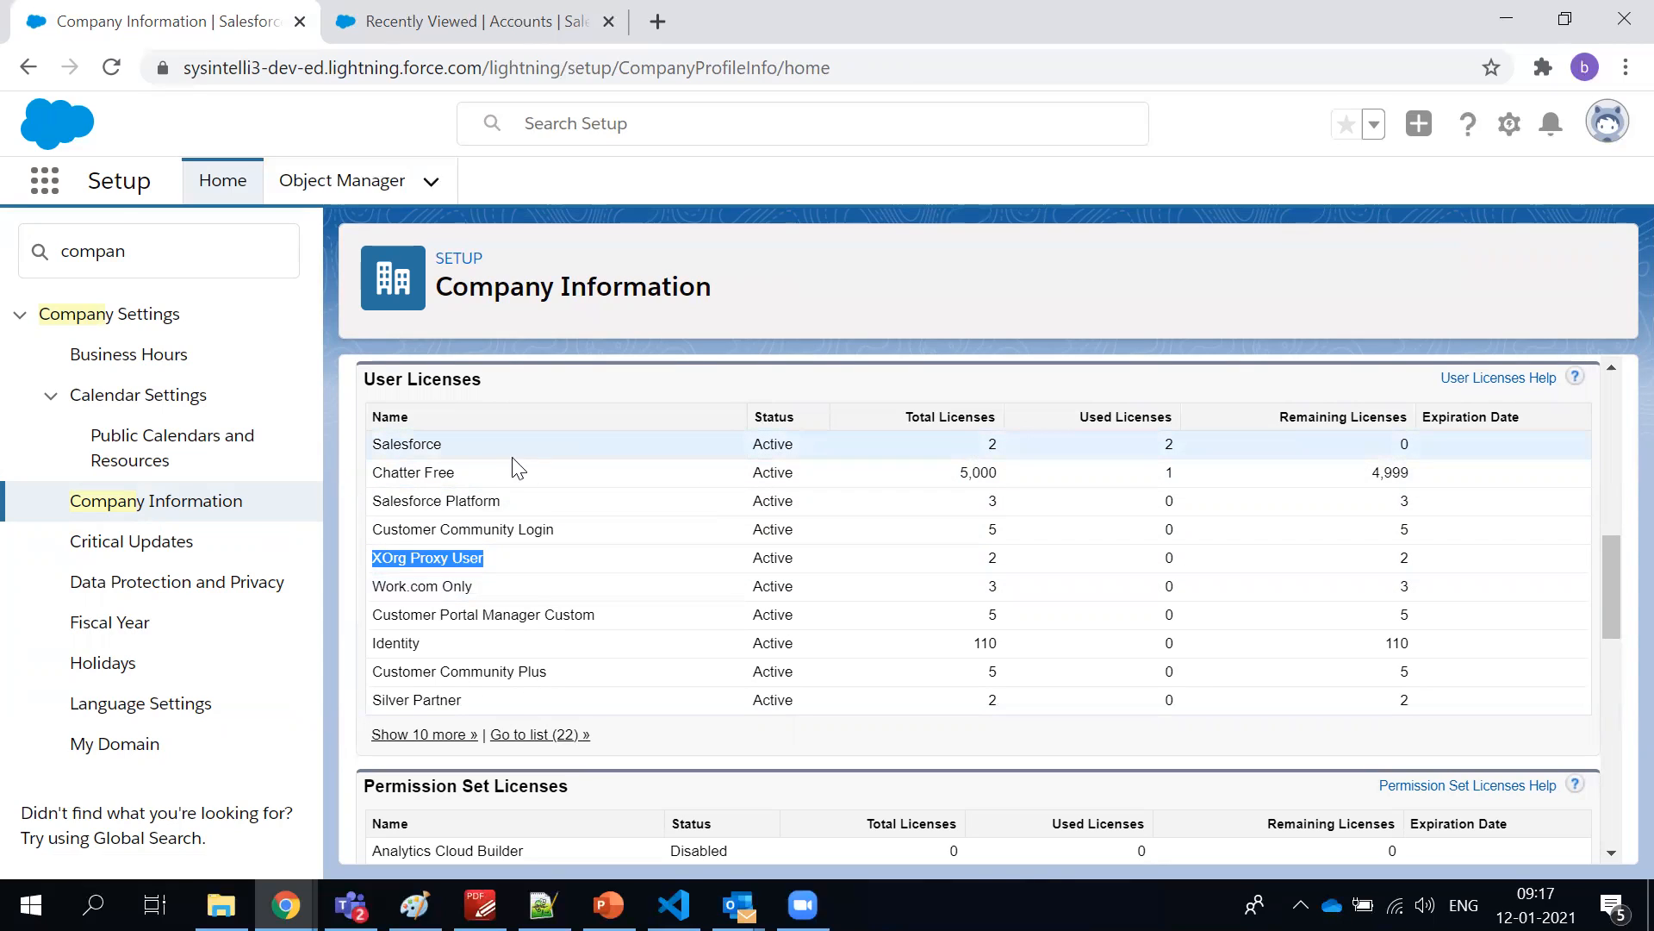
Highlight the Salesforce license and its total licenses value, plus the "dev" part of the org's web address
{"action": "left_click", "coordinate": [426, 469]}
{"action": "double_click", "coordinate": [421, 445]}
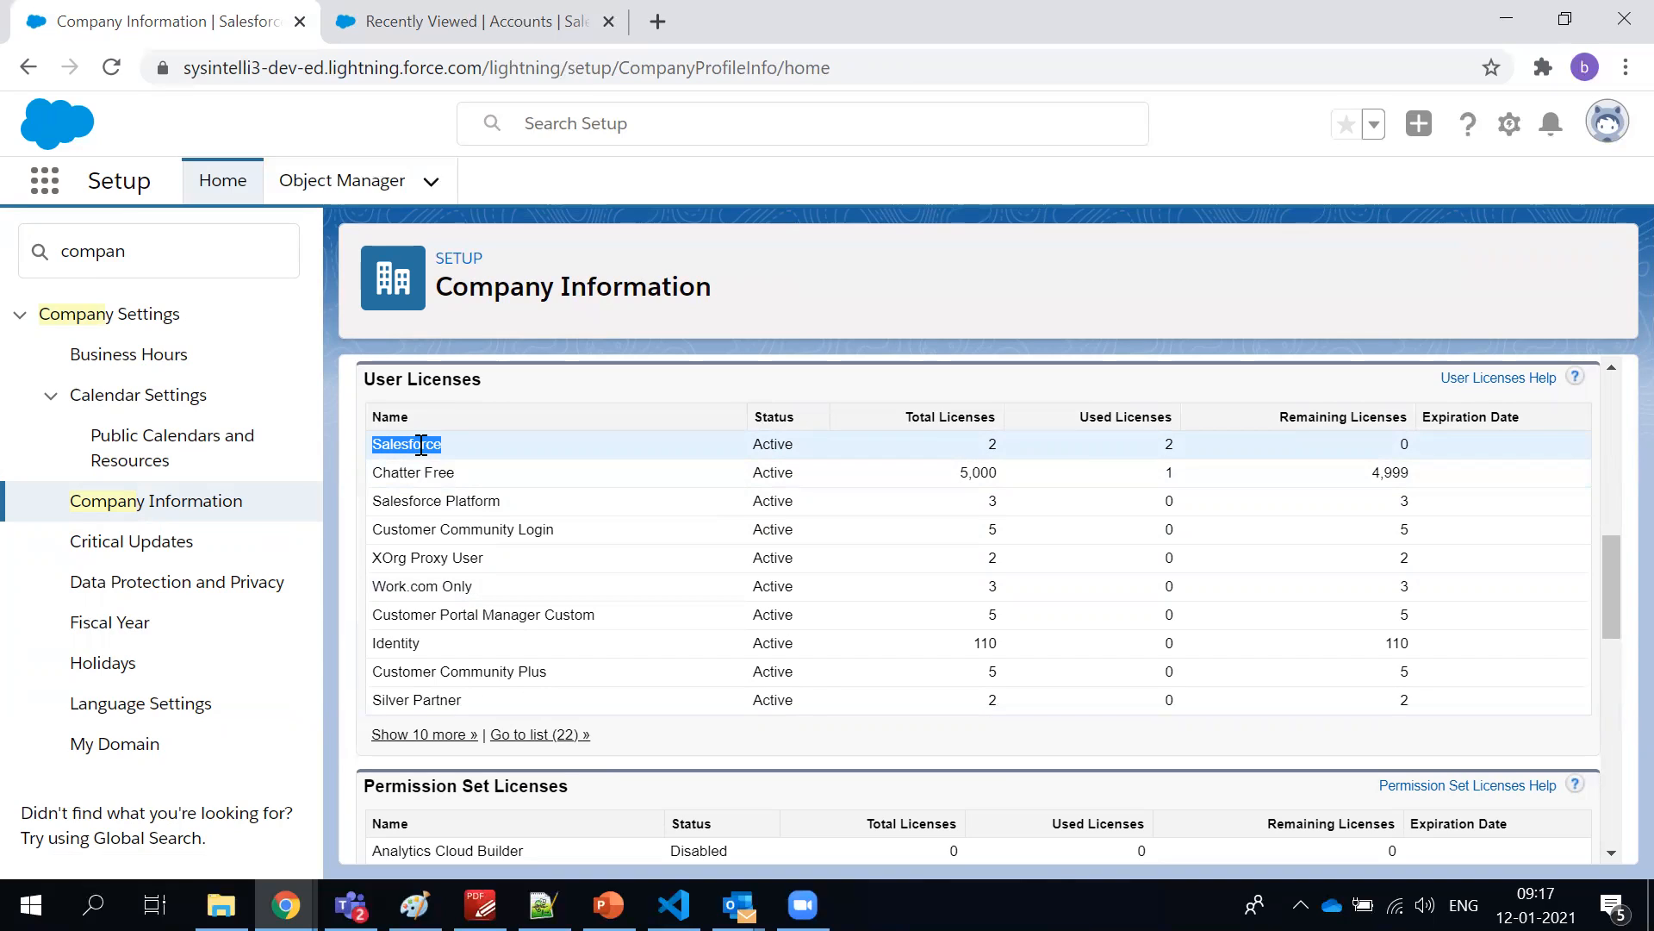
{"action": "left_click", "coordinate": [997, 444]}
{"action": "double_click", "coordinate": [997, 444]}
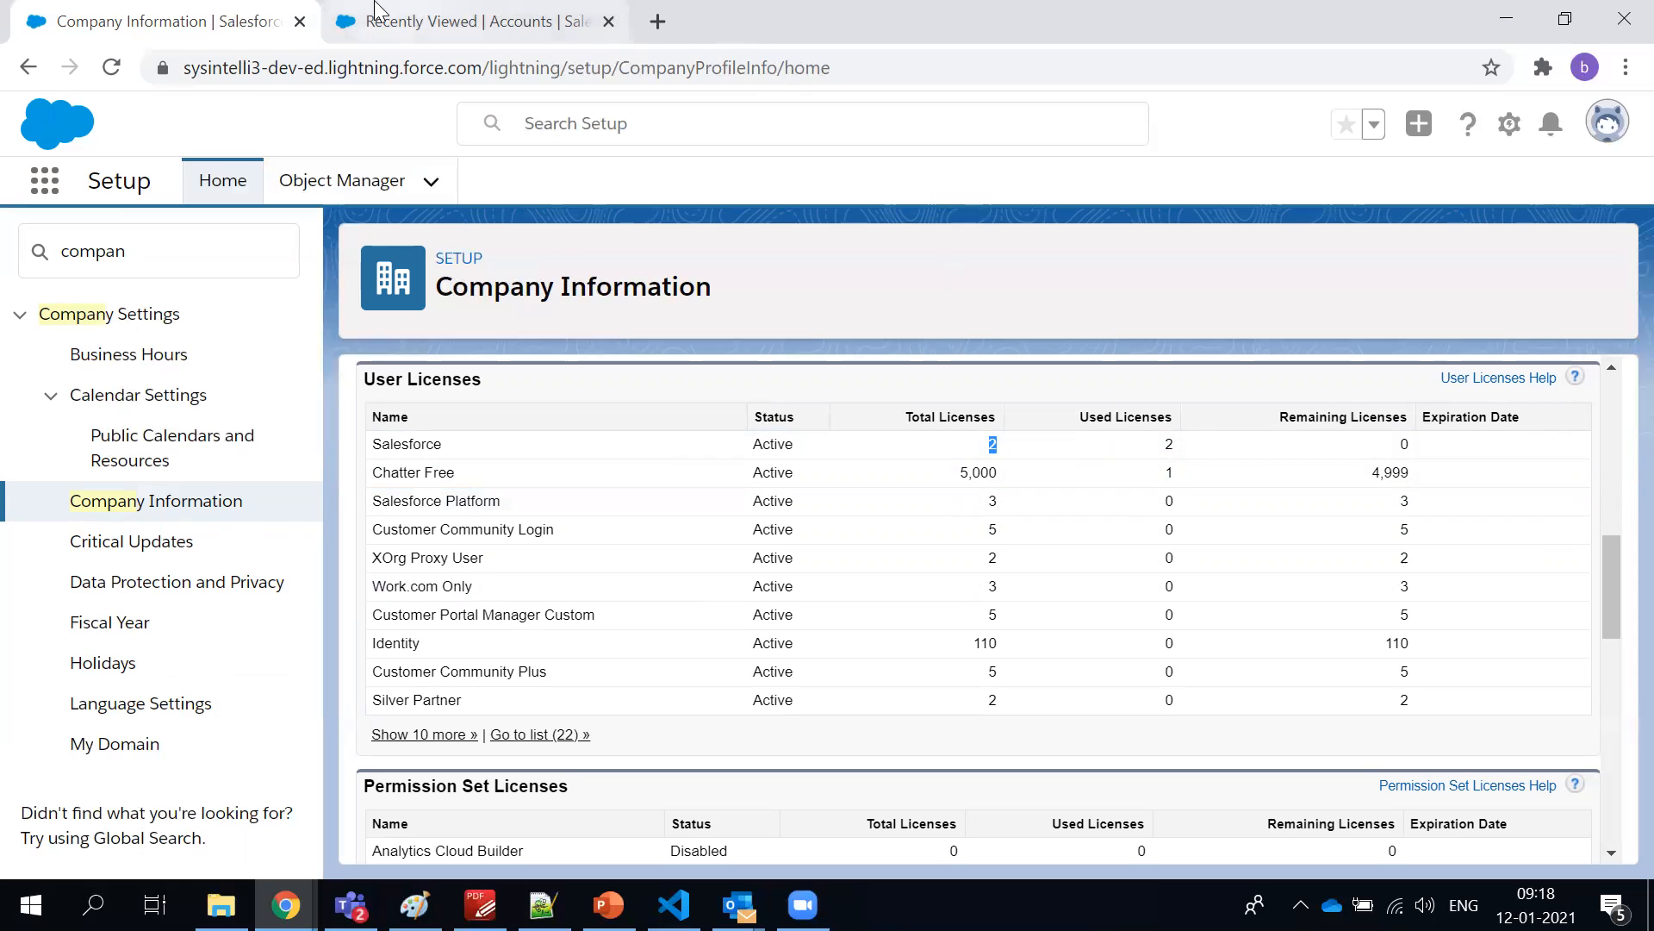
{"action": "double_click", "coordinate": [293, 69]}
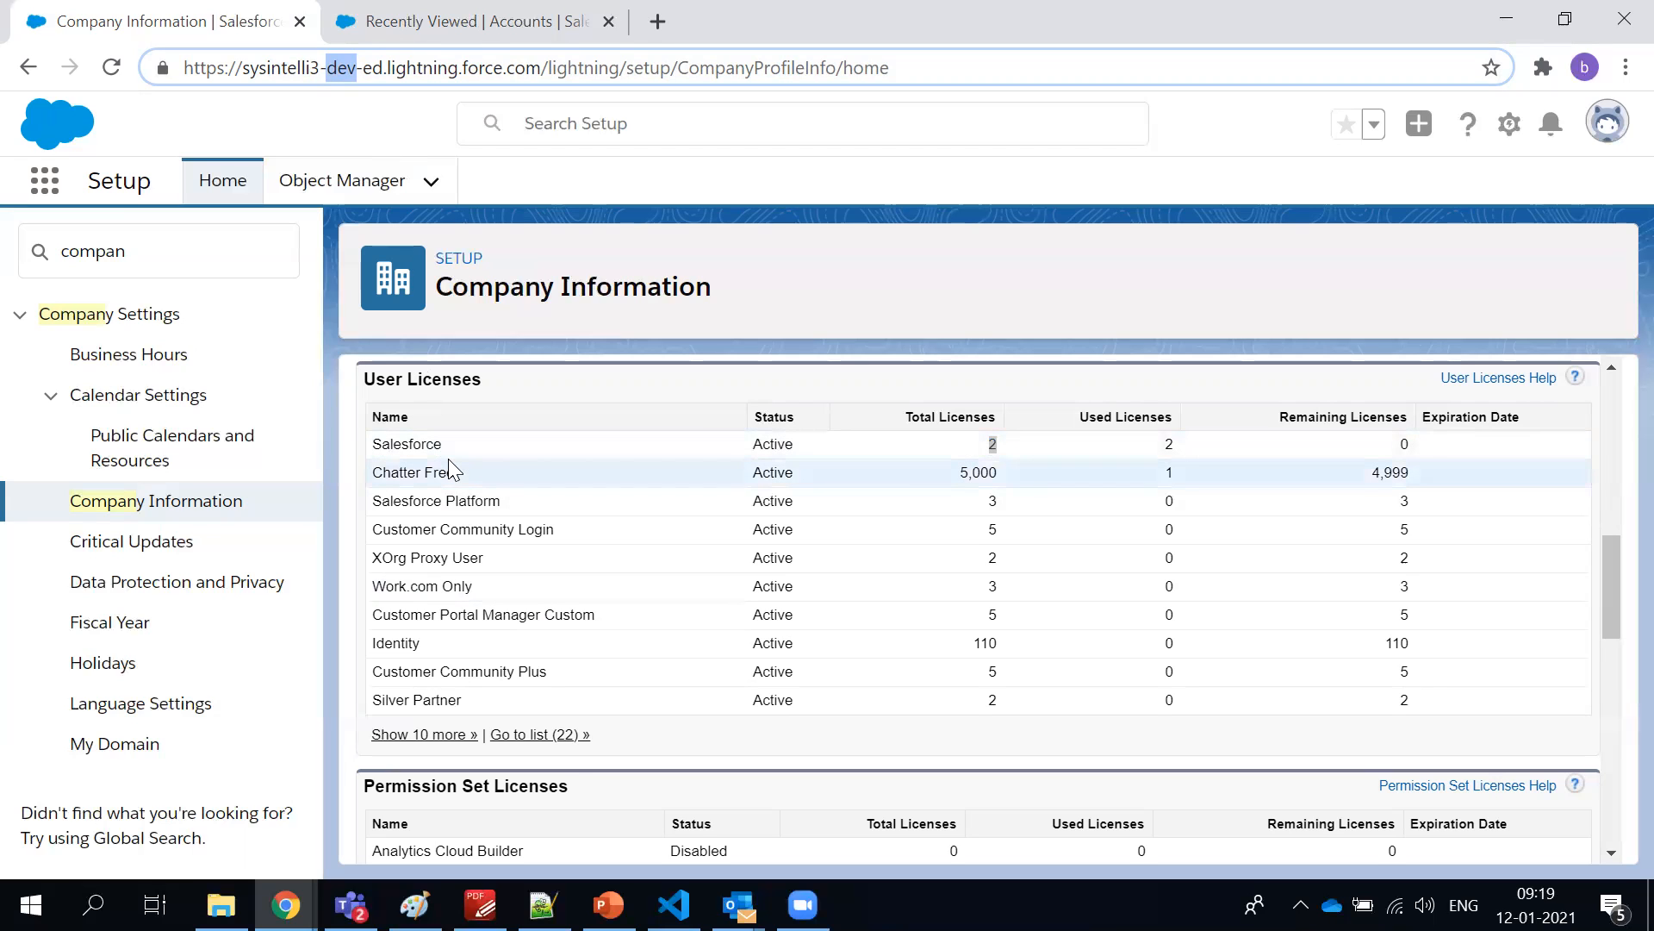
Highlight the User Licenses rows and the total licenses values of Chatter Free and Salesforce, ending with the highlight cleared
{"action": "left_click_drag", "start_coordinate": [446, 458], "coordinate": [949, 748]}
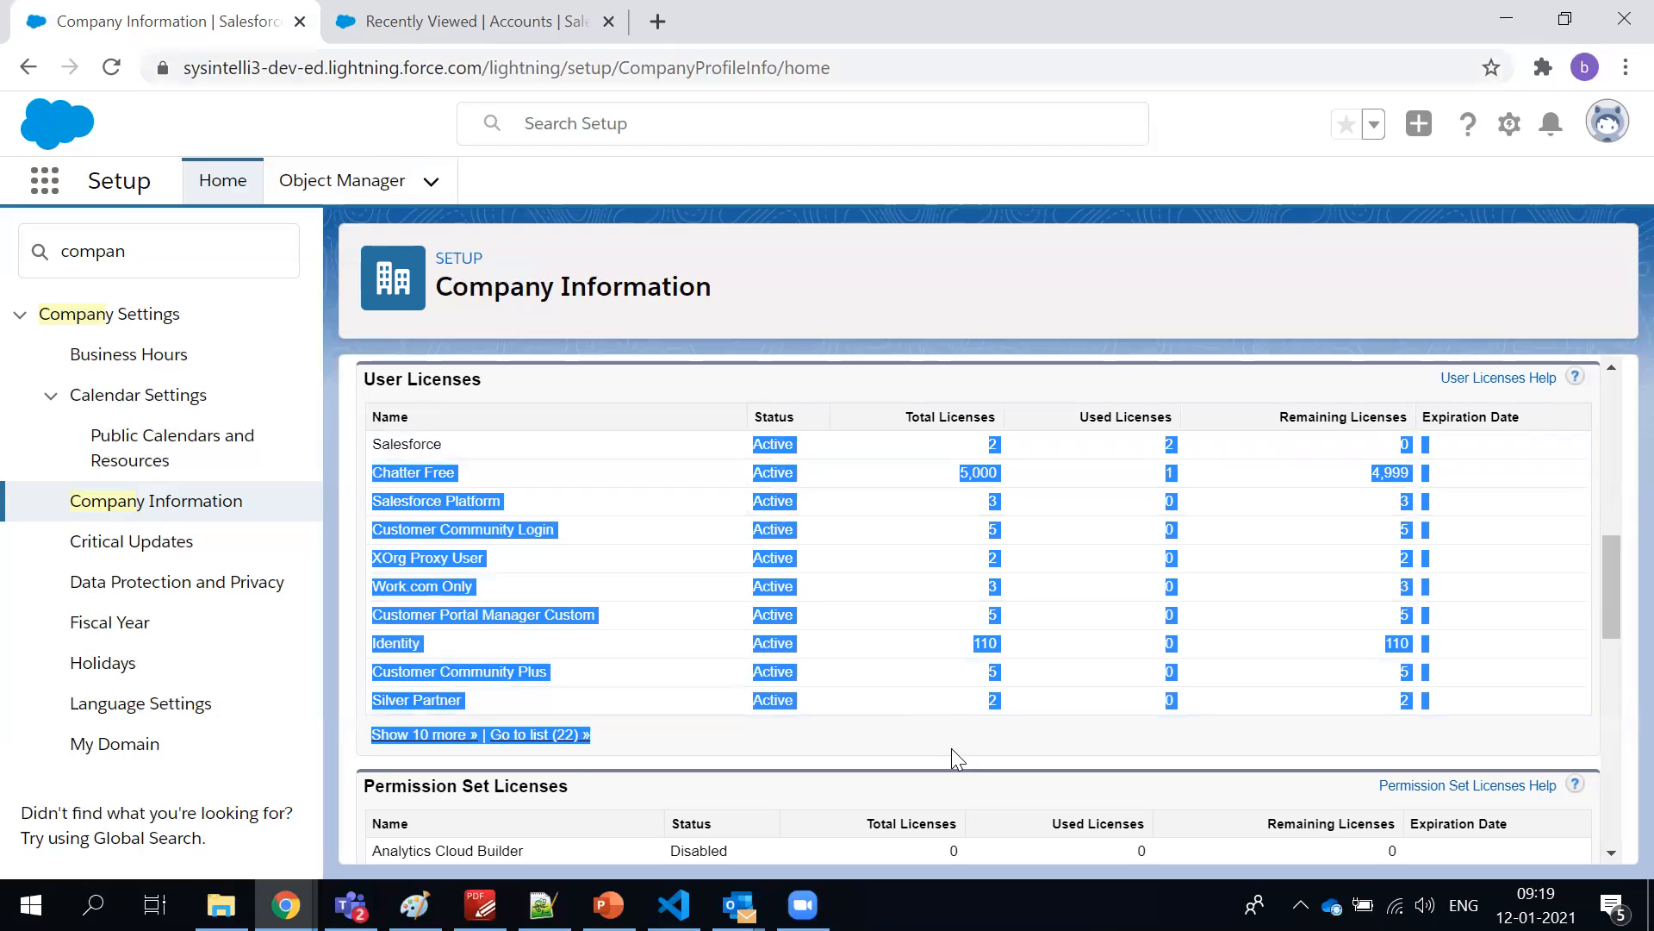
{"action": "left_click", "coordinate": [941, 652]}
{"action": "double_click", "coordinate": [967, 483]}
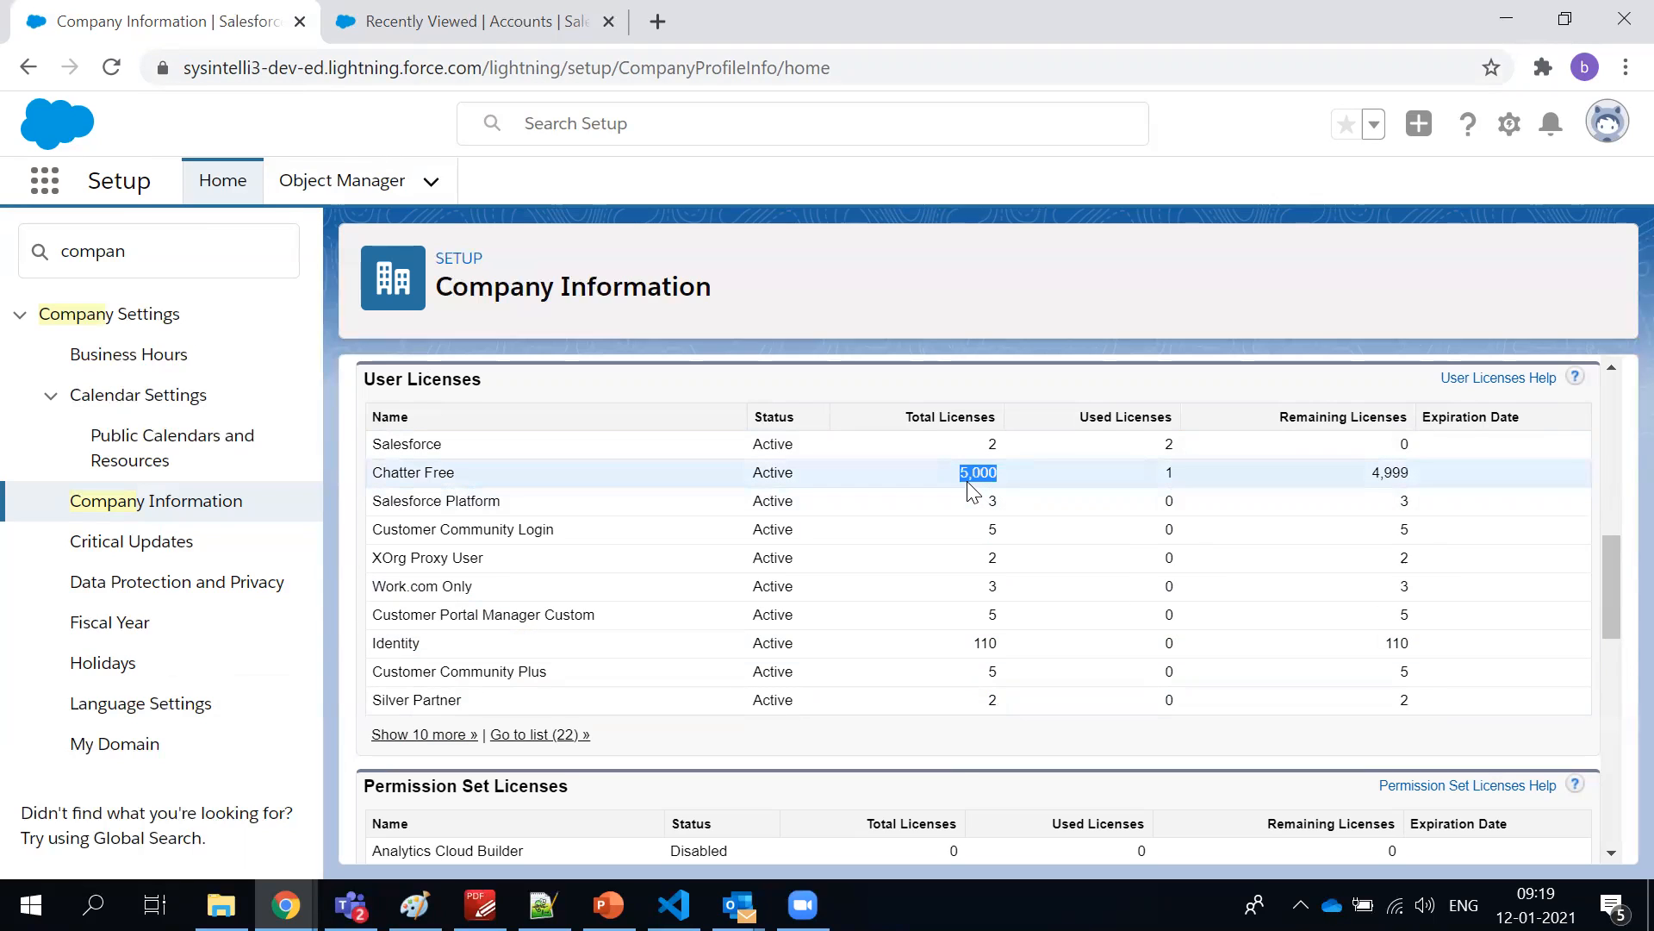
{"action": "double_click", "coordinate": [992, 444]}
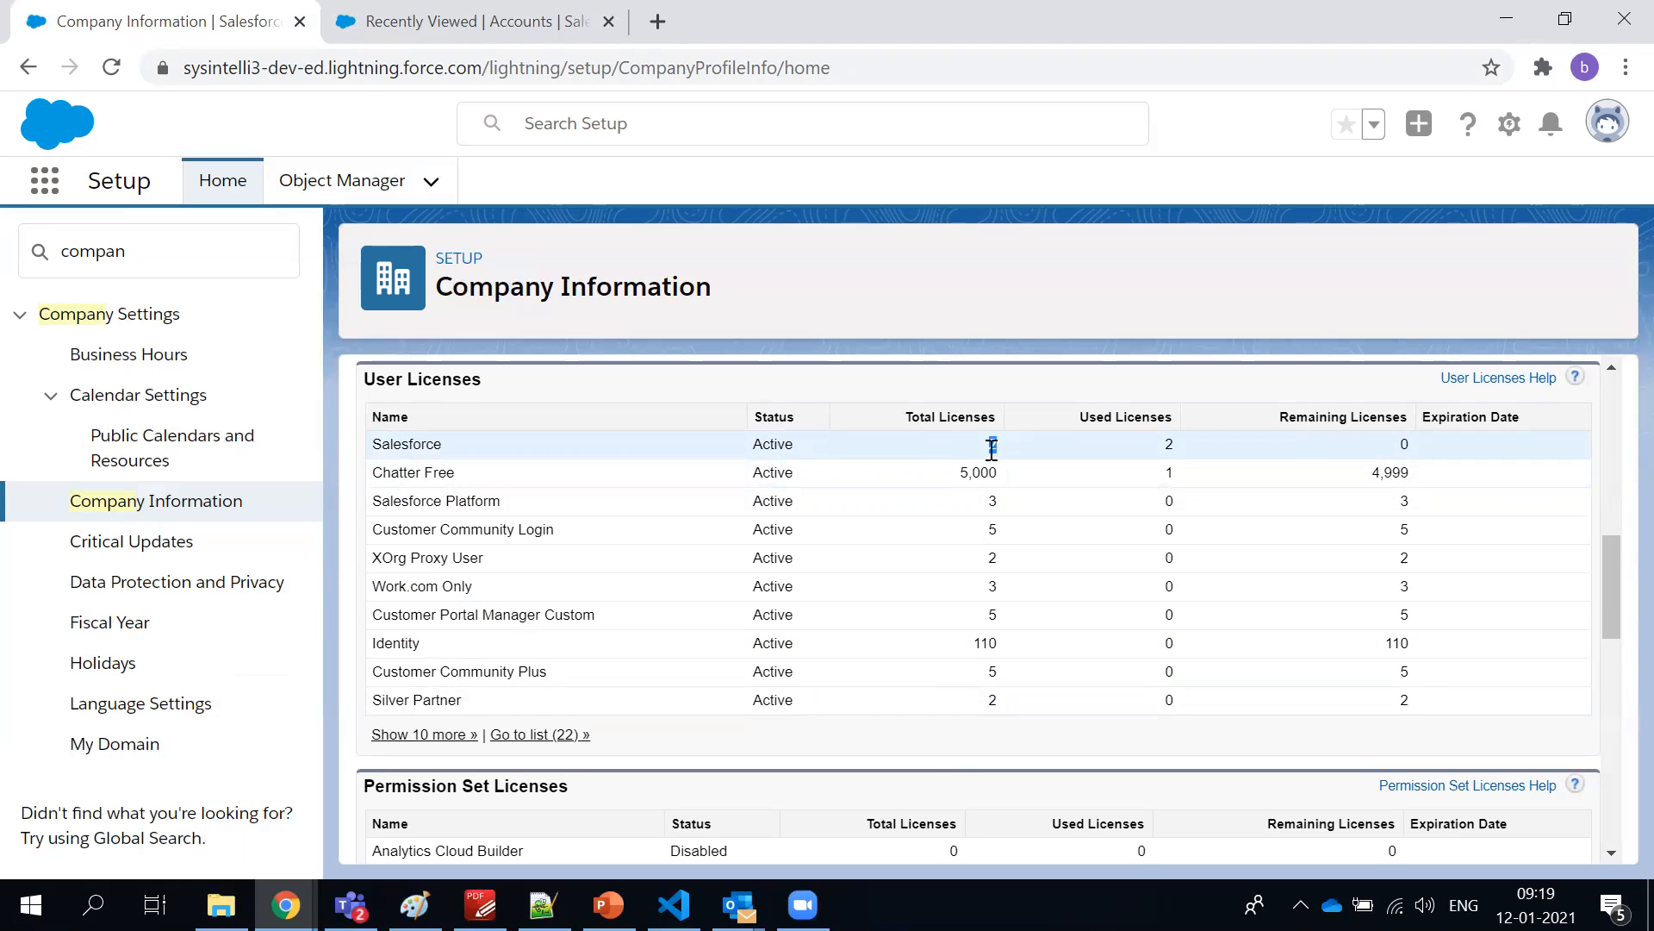
{"action": "left_click_drag", "start_coordinate": [1582, 679], "coordinate": [527, 395]}
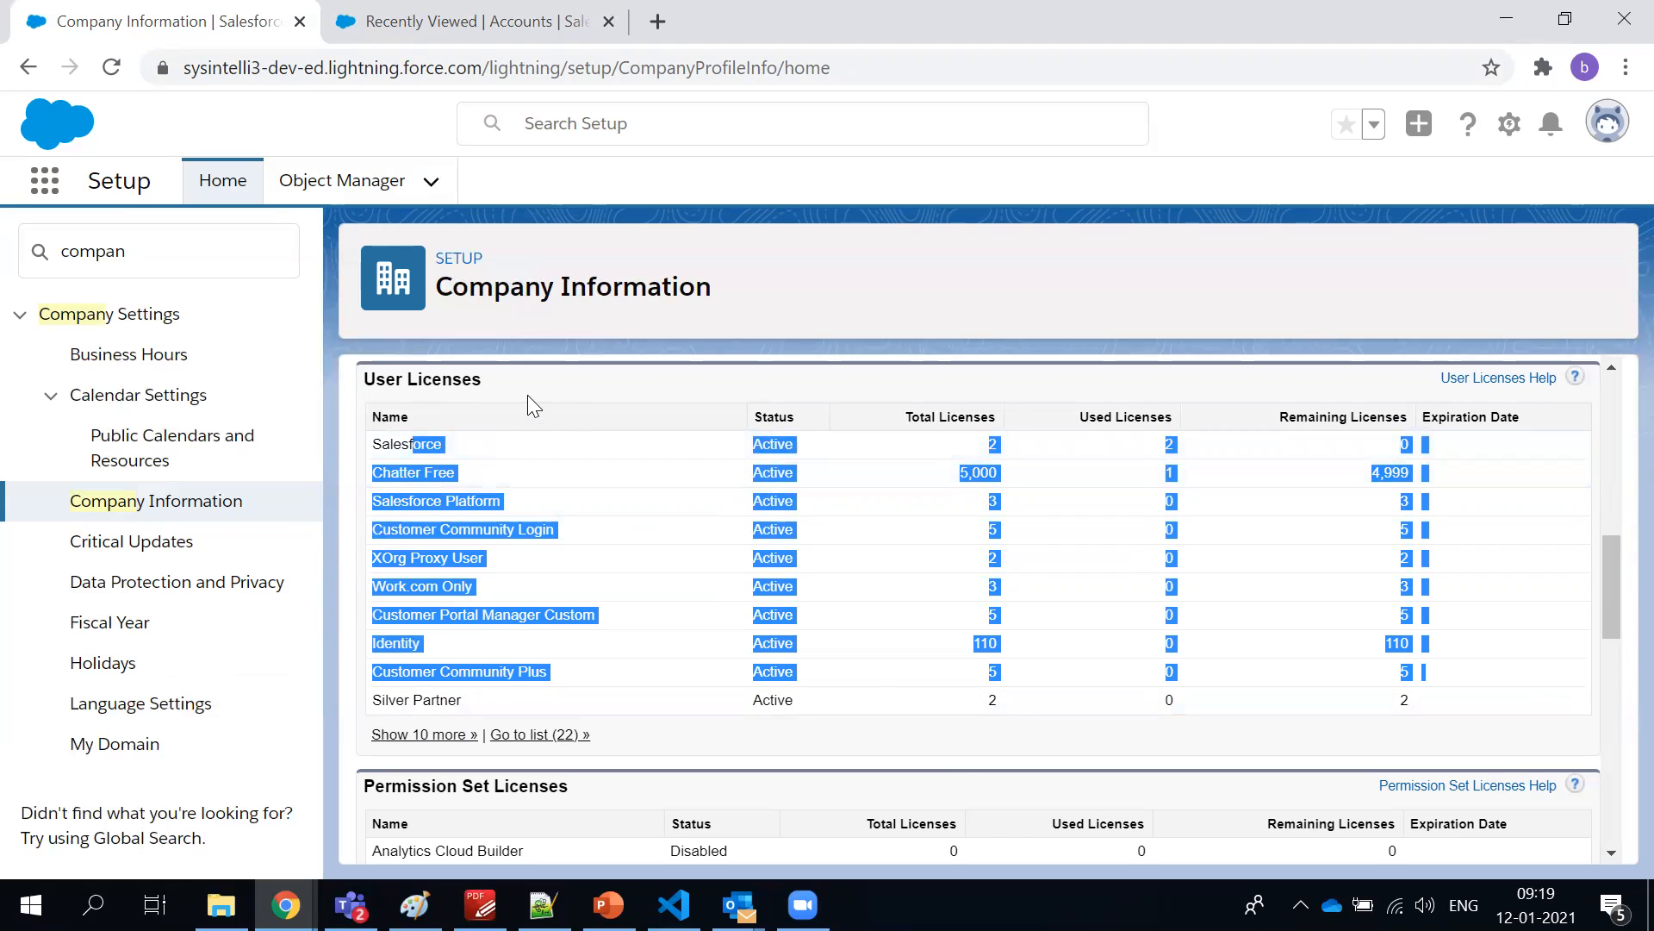
{"action": "left_click", "coordinate": [527, 395]}
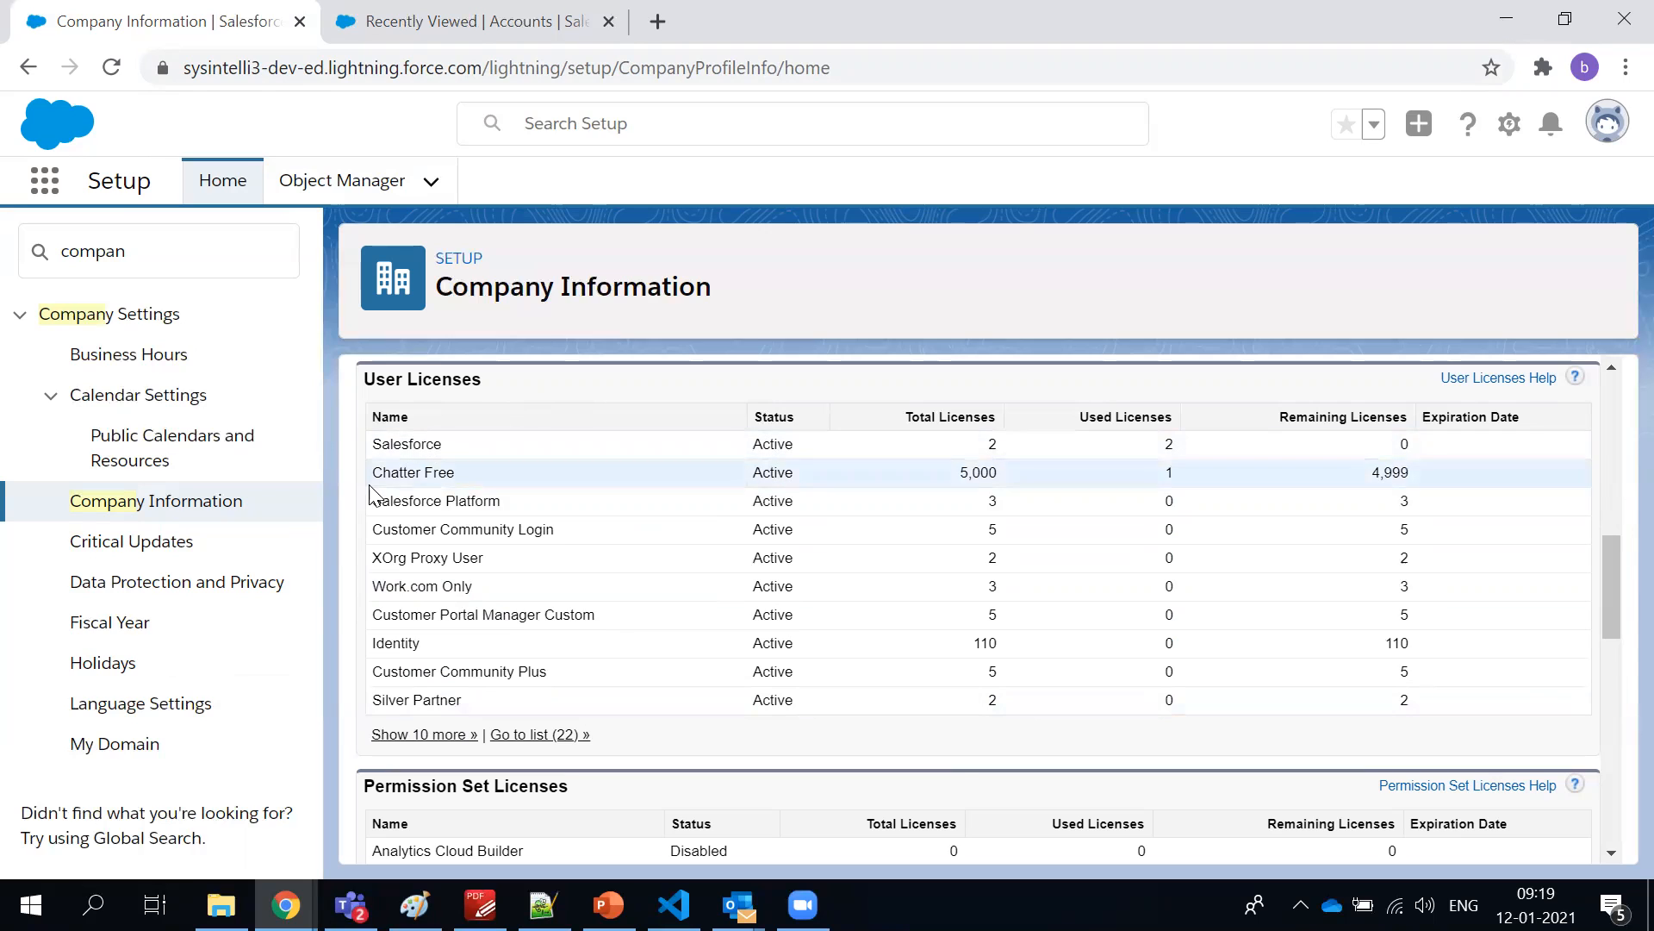
Highlight the license rows from Salesforce Platform to Customer Community Plus, and the Salesforce license name on its own
{"action": "left_click_drag", "start_coordinate": [374, 489], "coordinate": [875, 678]}
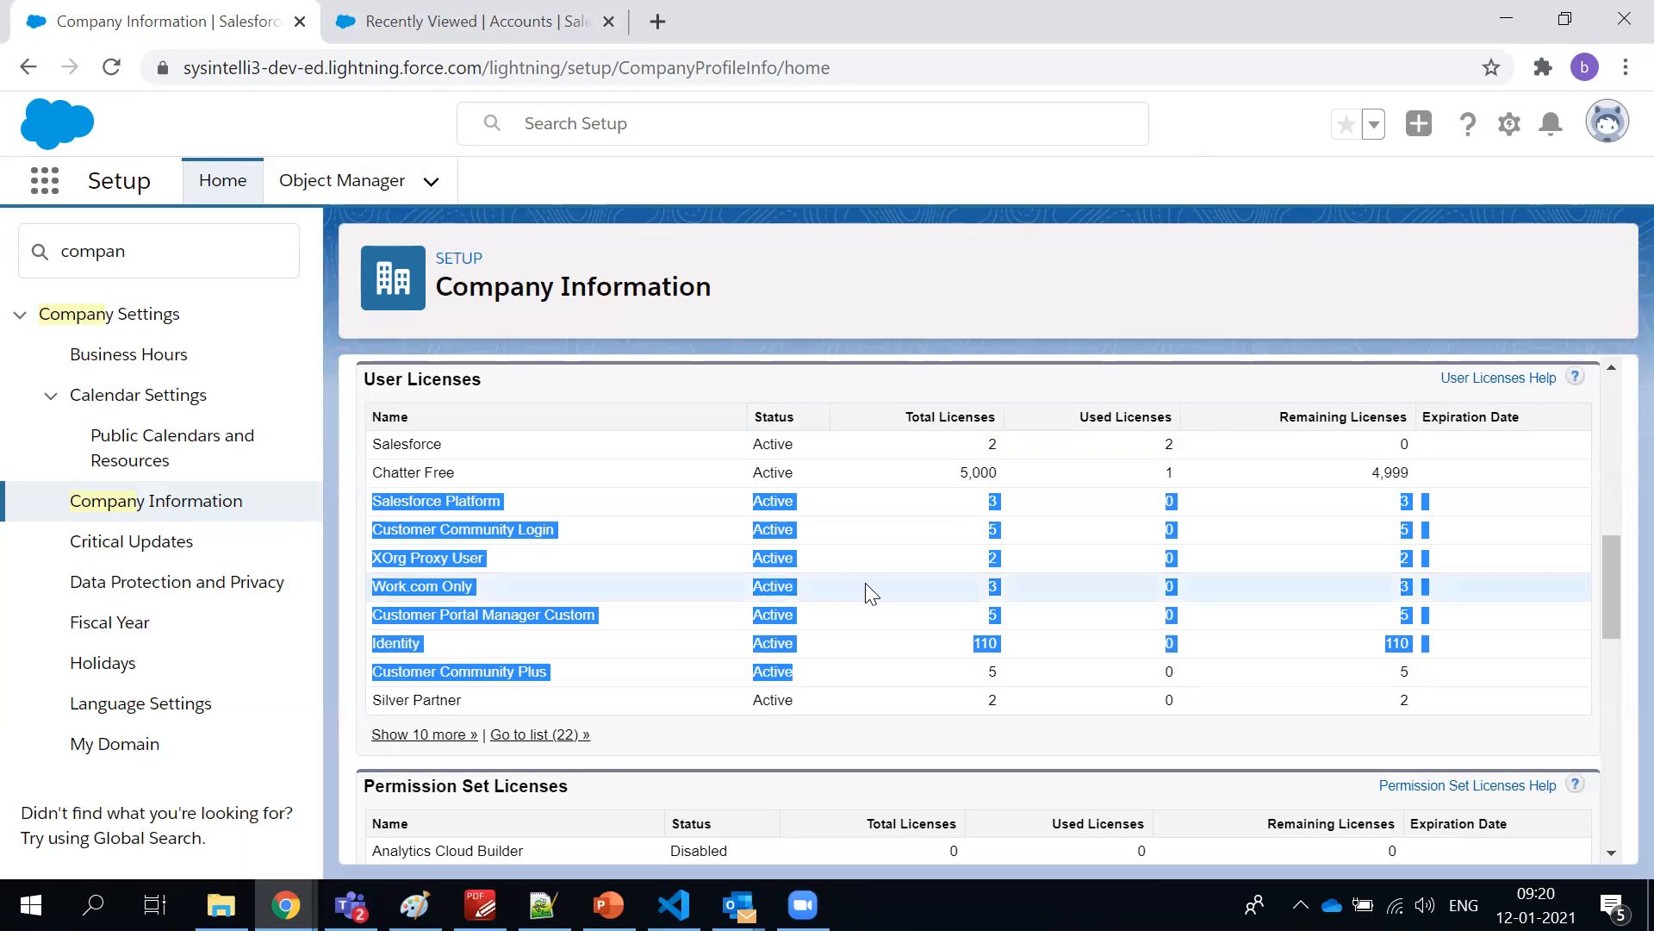
{"action": "left_click", "coordinate": [758, 488]}
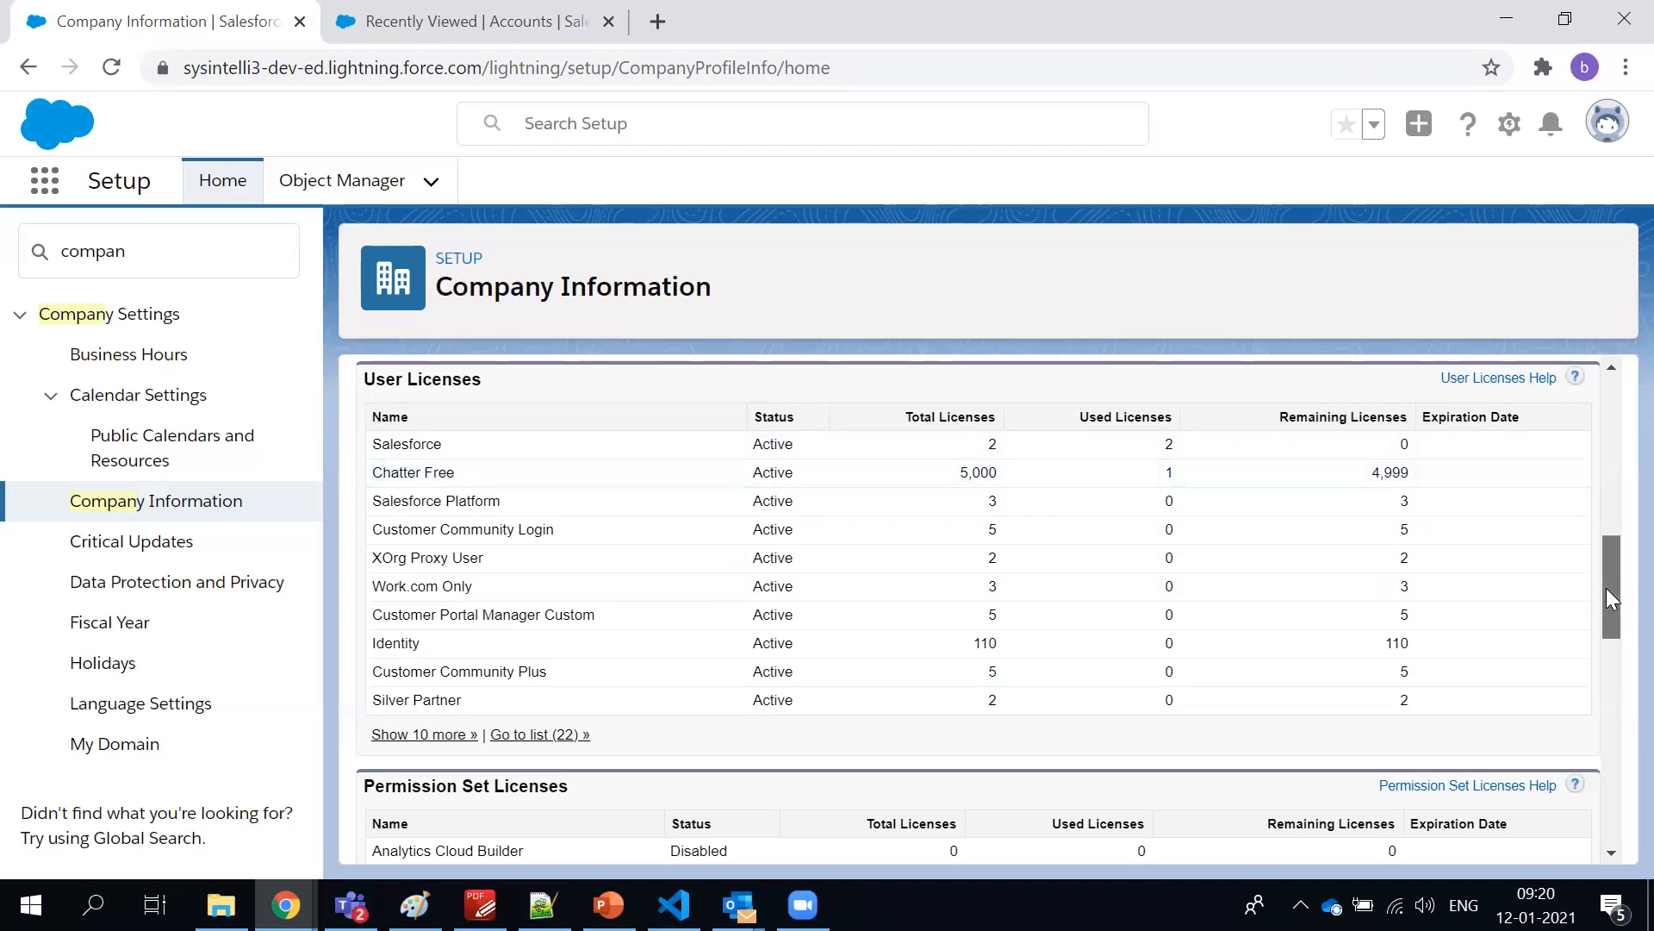
{"action": "mouse_move", "coordinate": [1606, 587]}
{"action": "left_mouse_down"}
{"action": "mouse_move", "coordinate": [1603, 687]}
{"action": "mouse_move", "coordinate": [1613, 448]}
{"action": "mouse_move", "coordinate": [1613, 605]}
{"action": "mouse_move", "coordinate": [1613, 572]}
{"action": "left_mouse_up"}
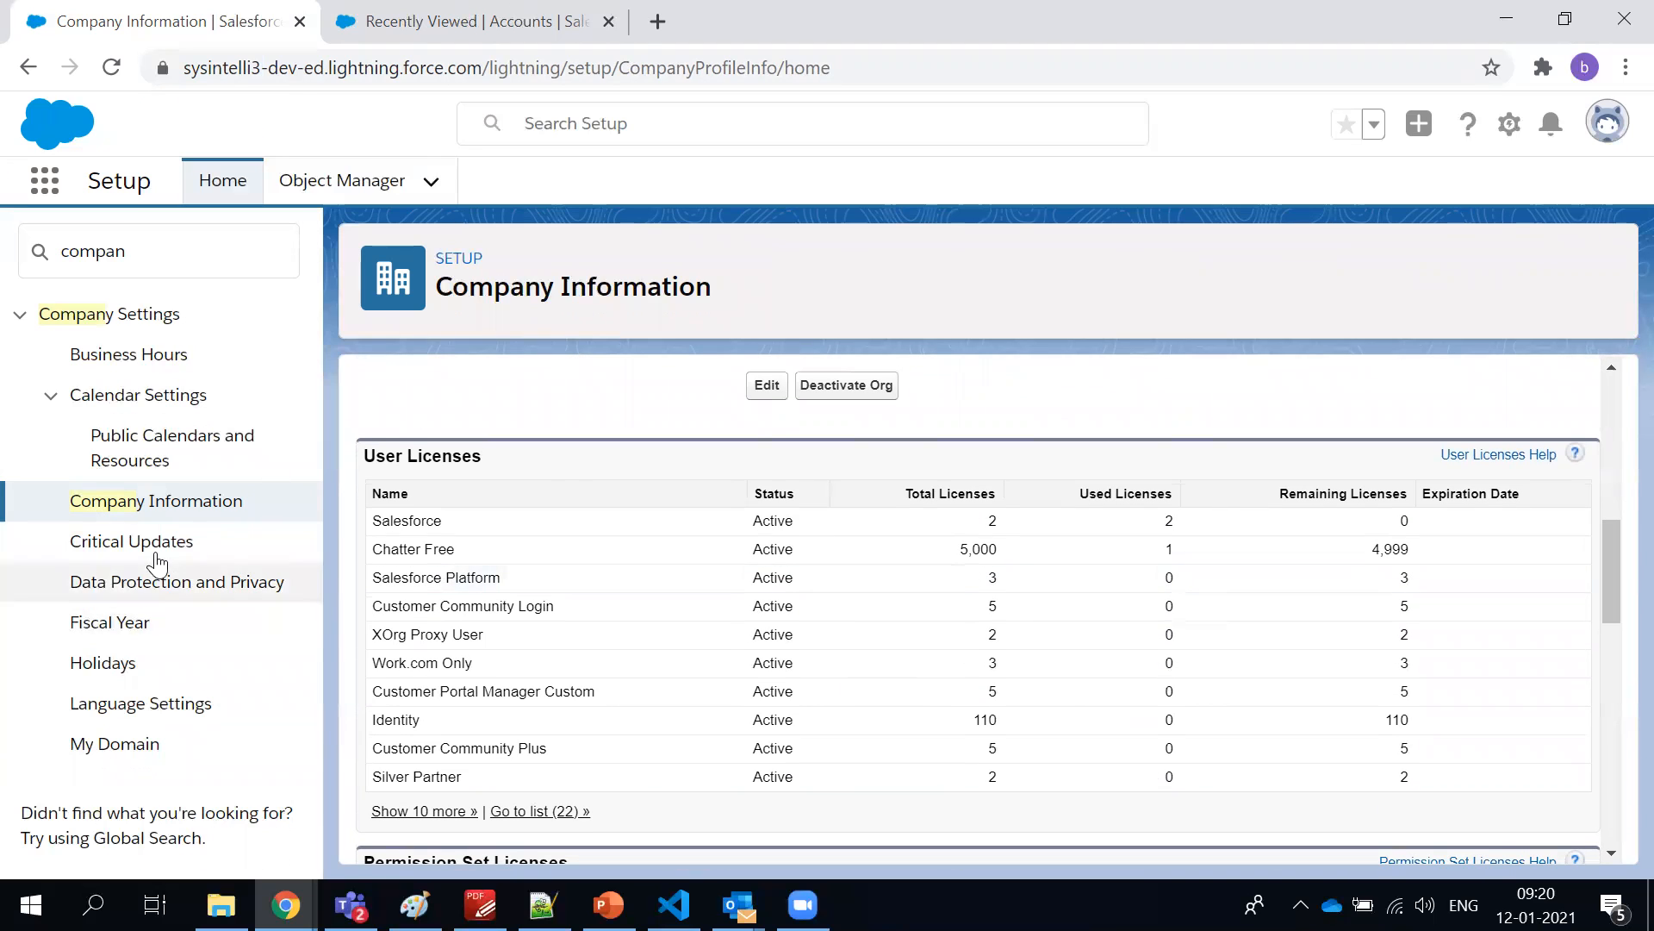
{"action": "double_click", "coordinate": [563, 523]}
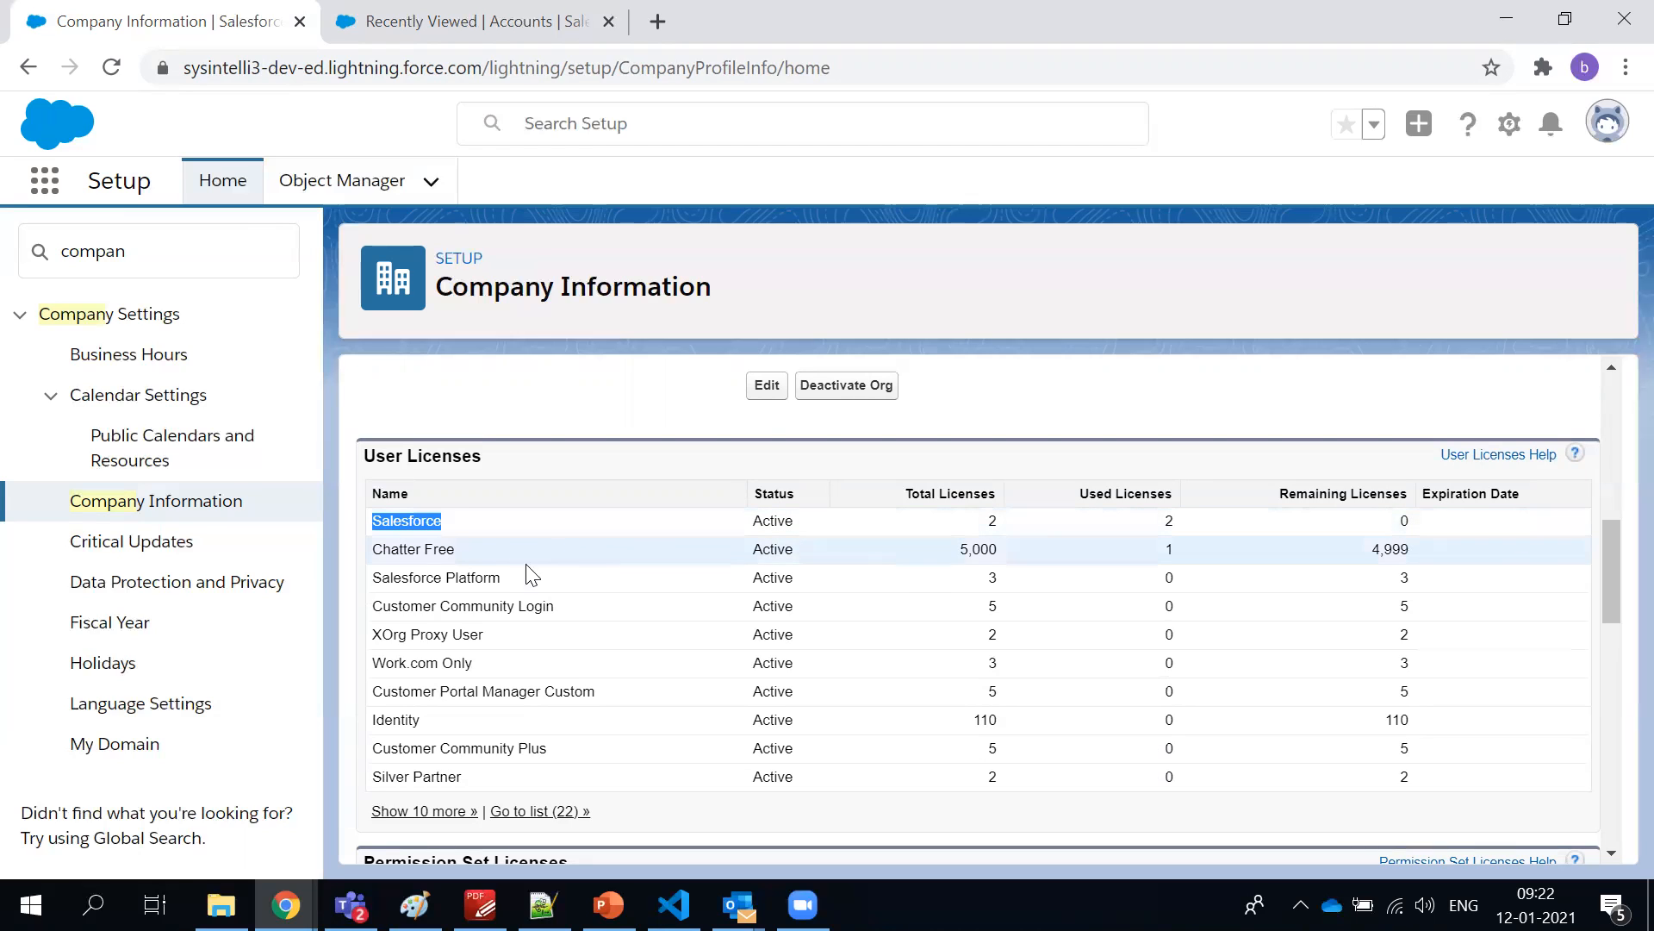
Check the Personal Setup and Users Administration topics in the PDF-XChange Editor course outline and return to Company Information in Chrome
{"action": "left_click", "coordinate": [480, 905]}
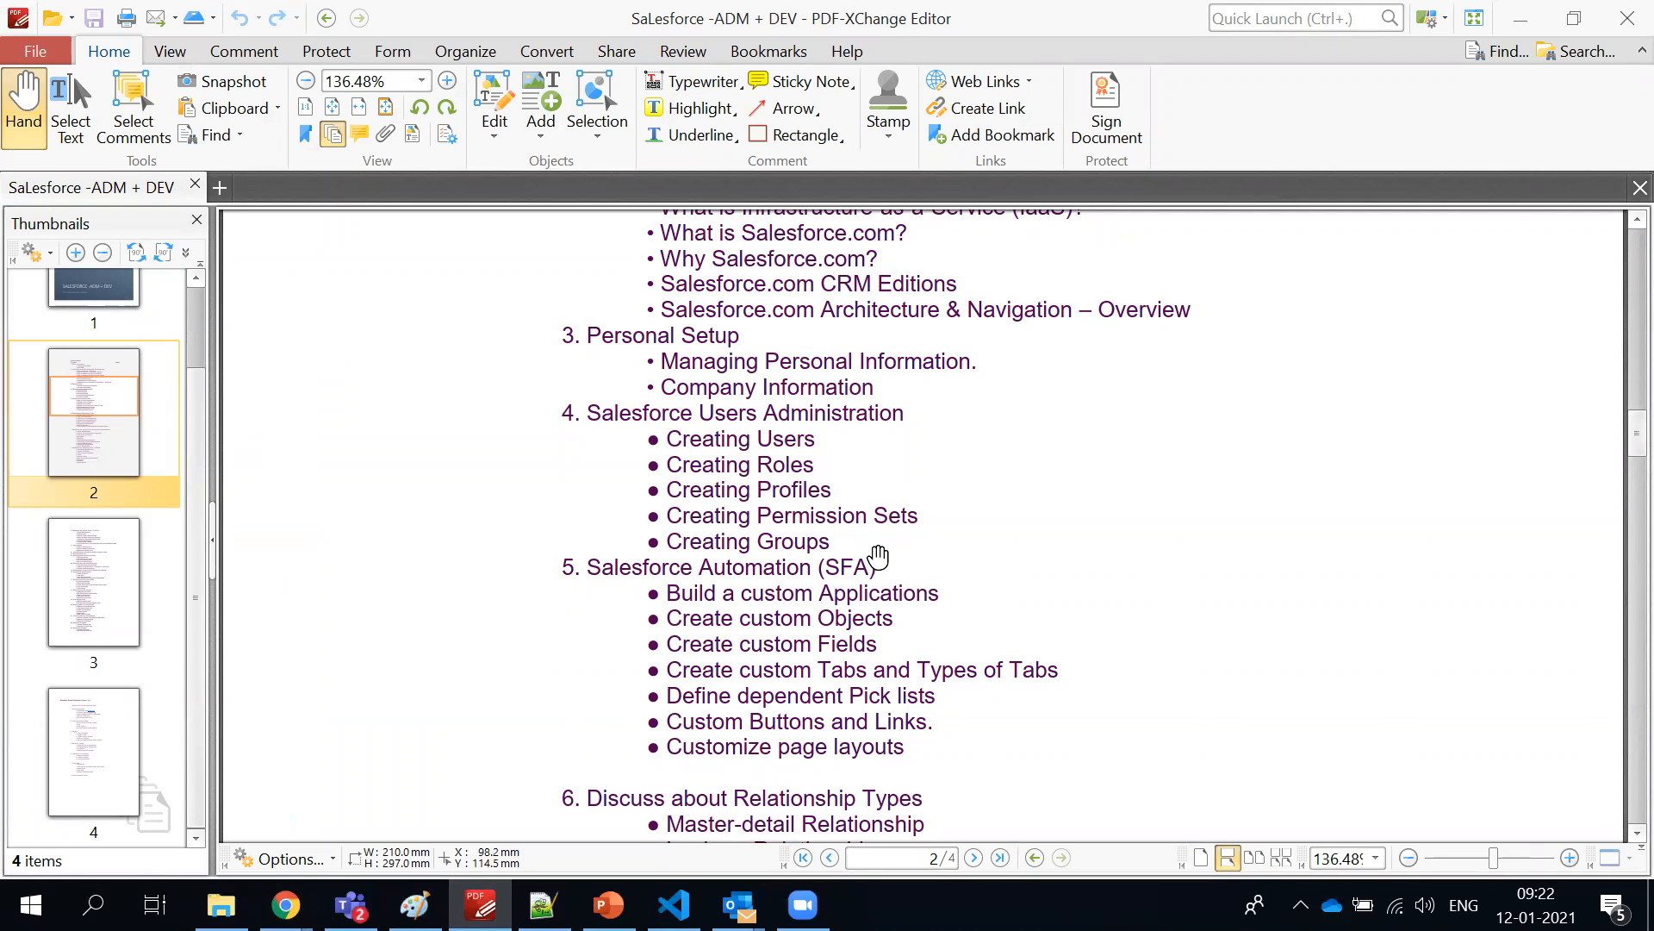
{"action": "key", "text": "alt+Tab"}
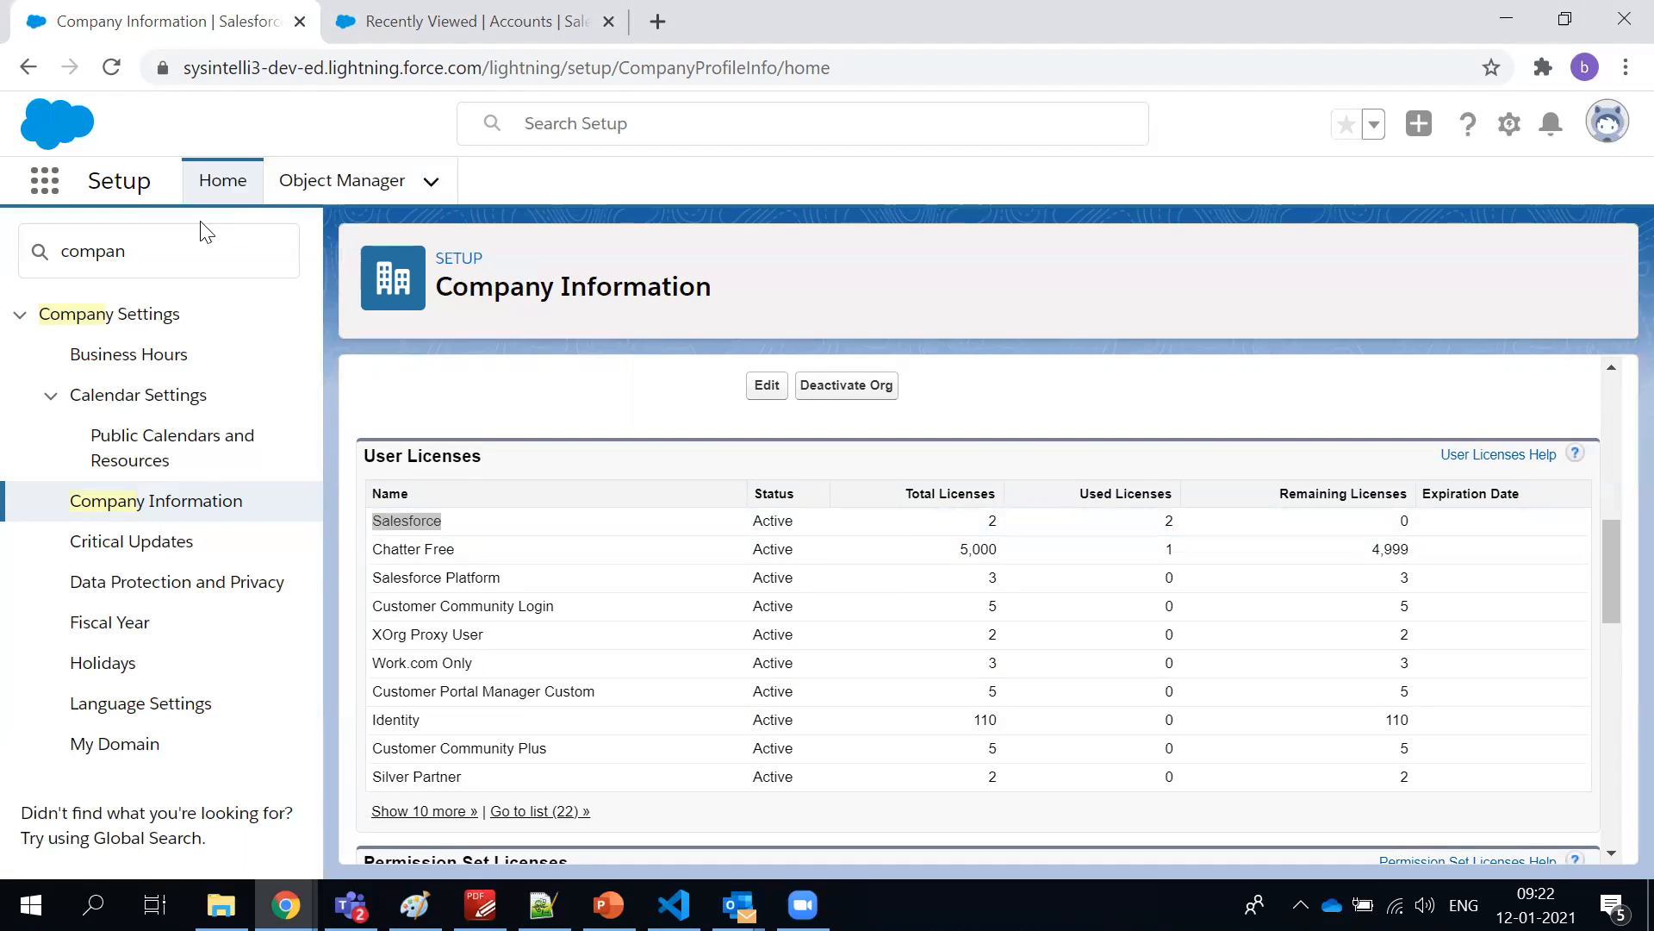
{"action": "left_click", "coordinate": [184, 247]}
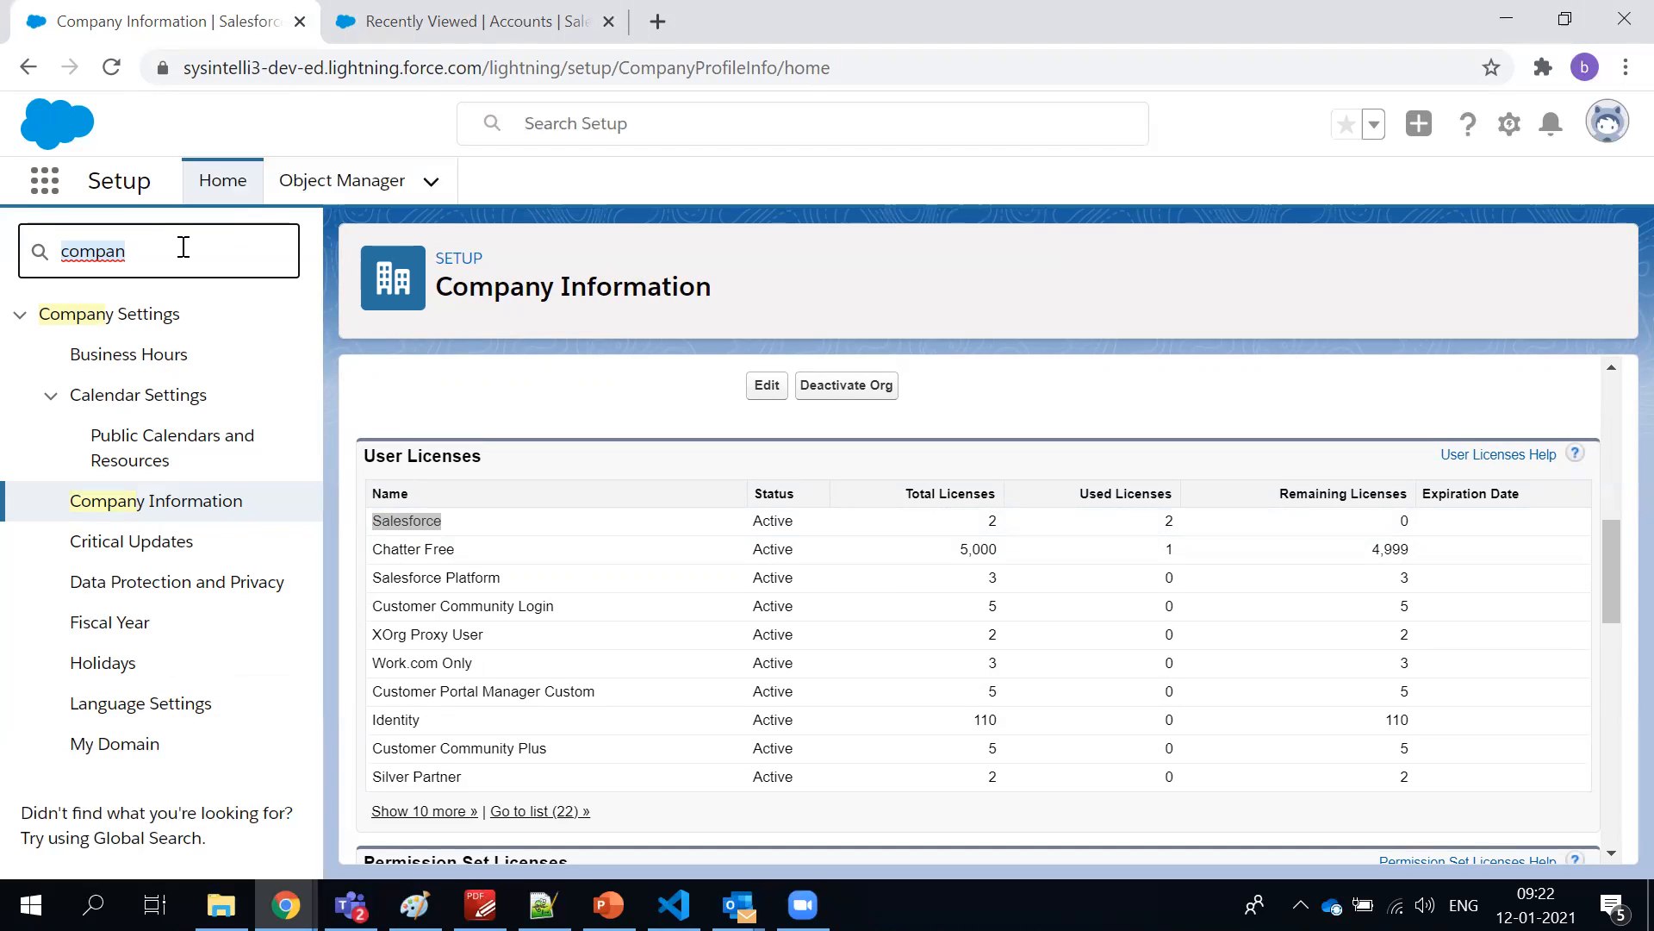
{"action": "left_click", "coordinate": [576, 271]}
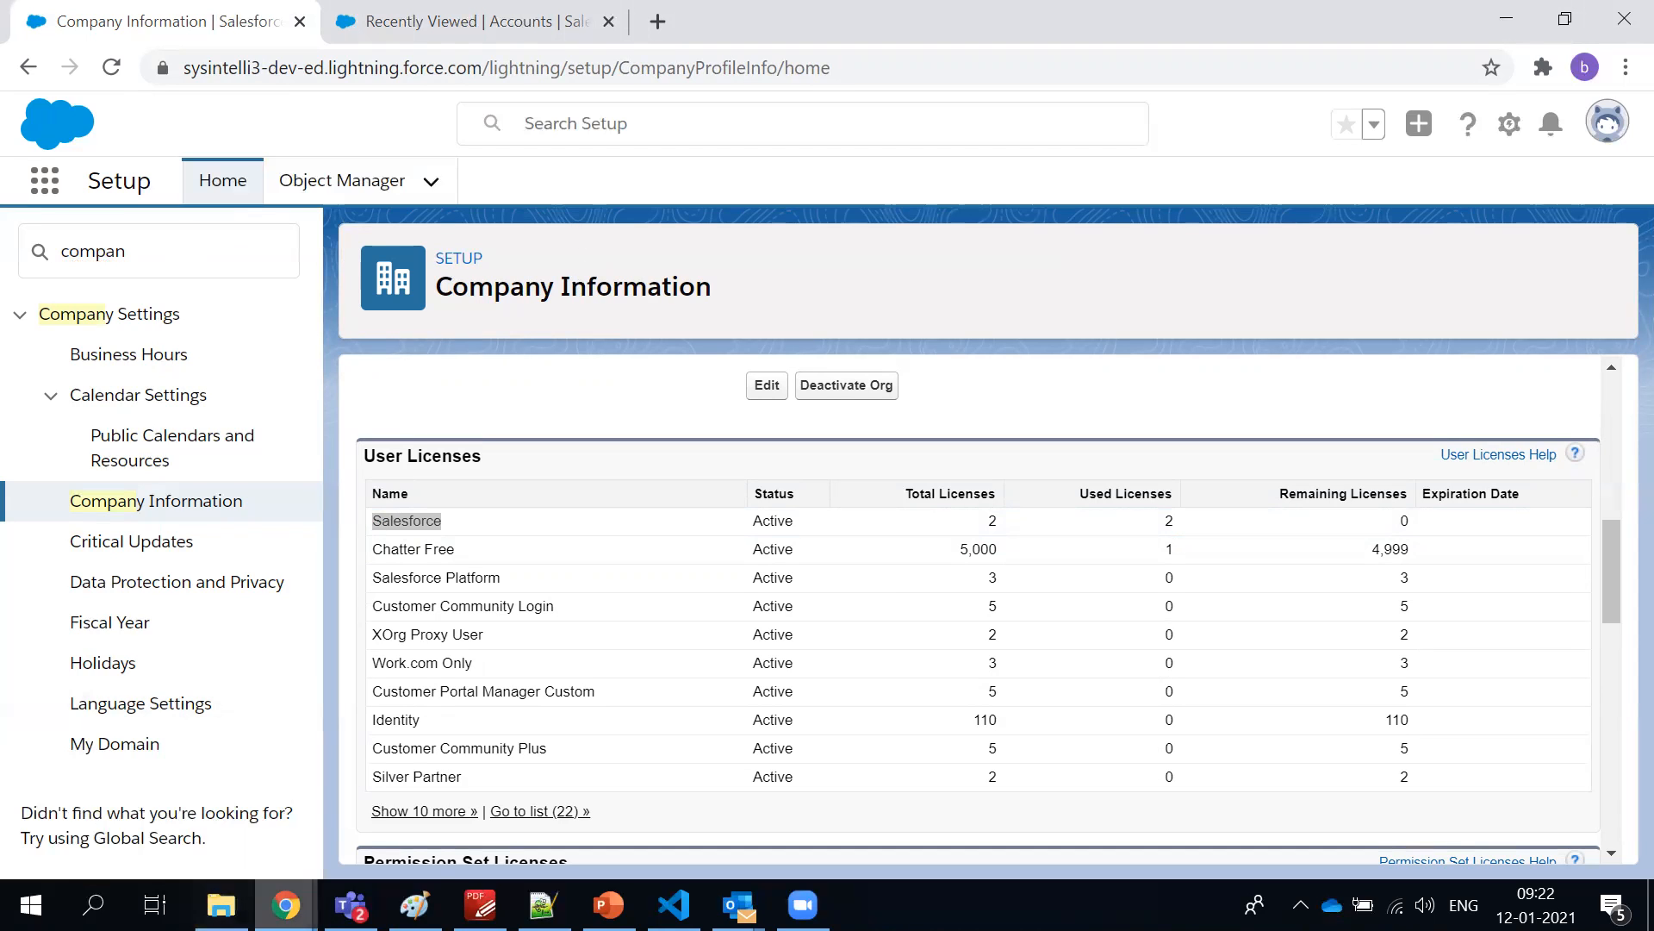
Switch to Paint, save the untitled connection flow diagram as Proj.png in Pictures, and return to Company Information in Chrome
{"action": "left_click", "coordinate": [414, 904]}
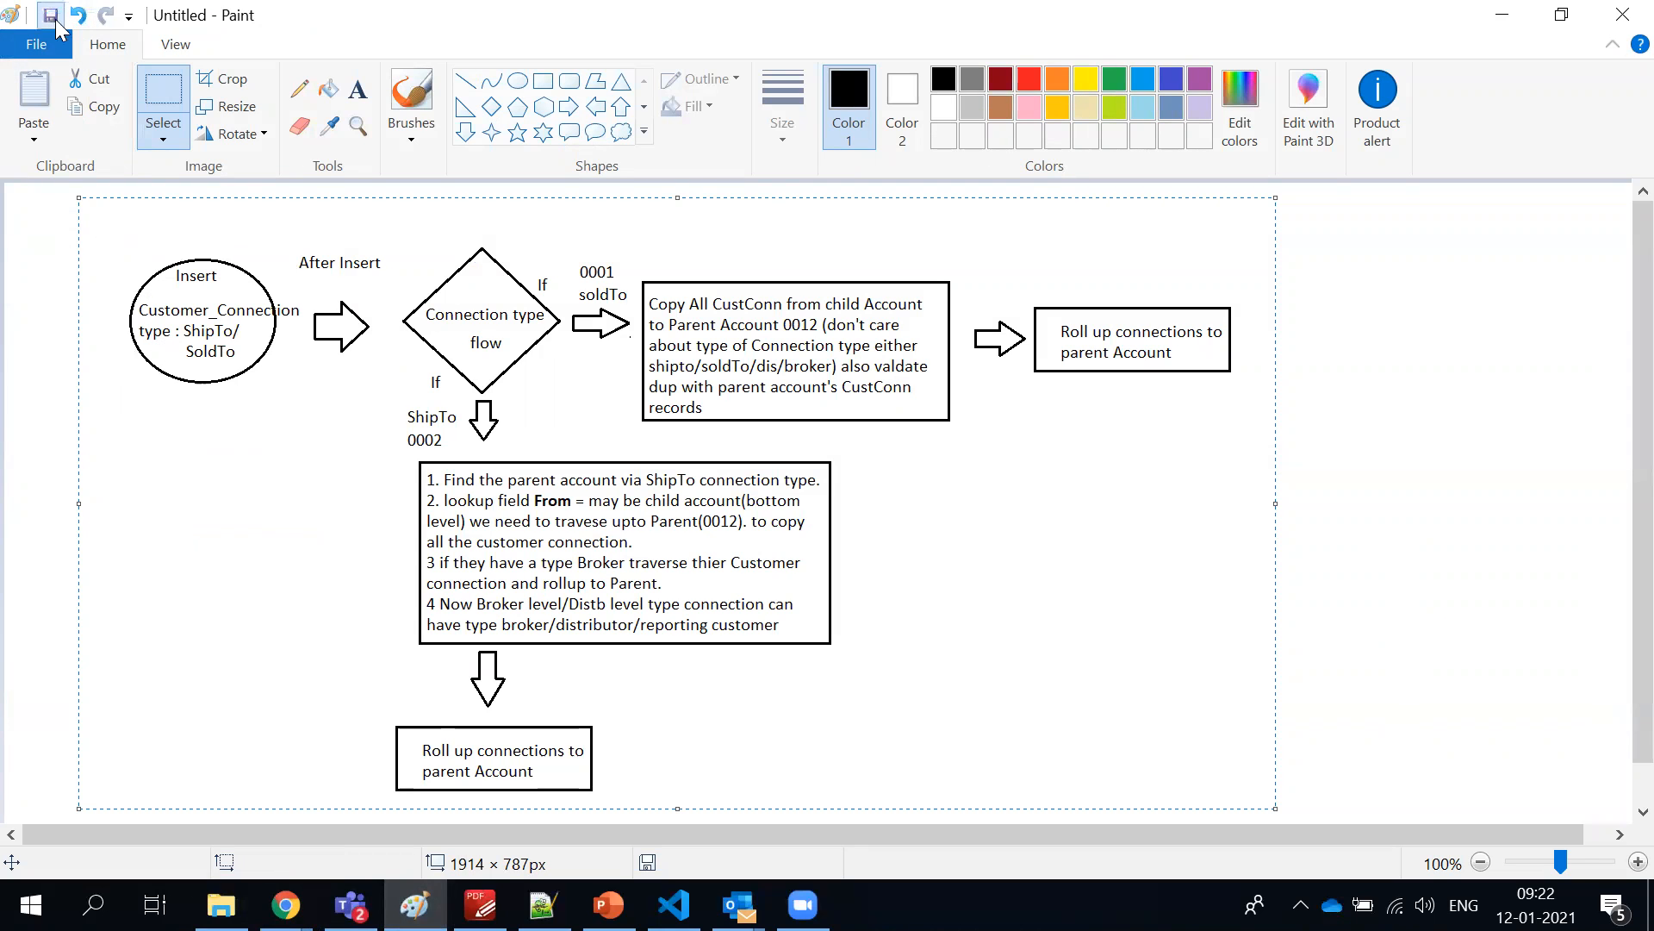
{"action": "left_click", "coordinate": [53, 17]}
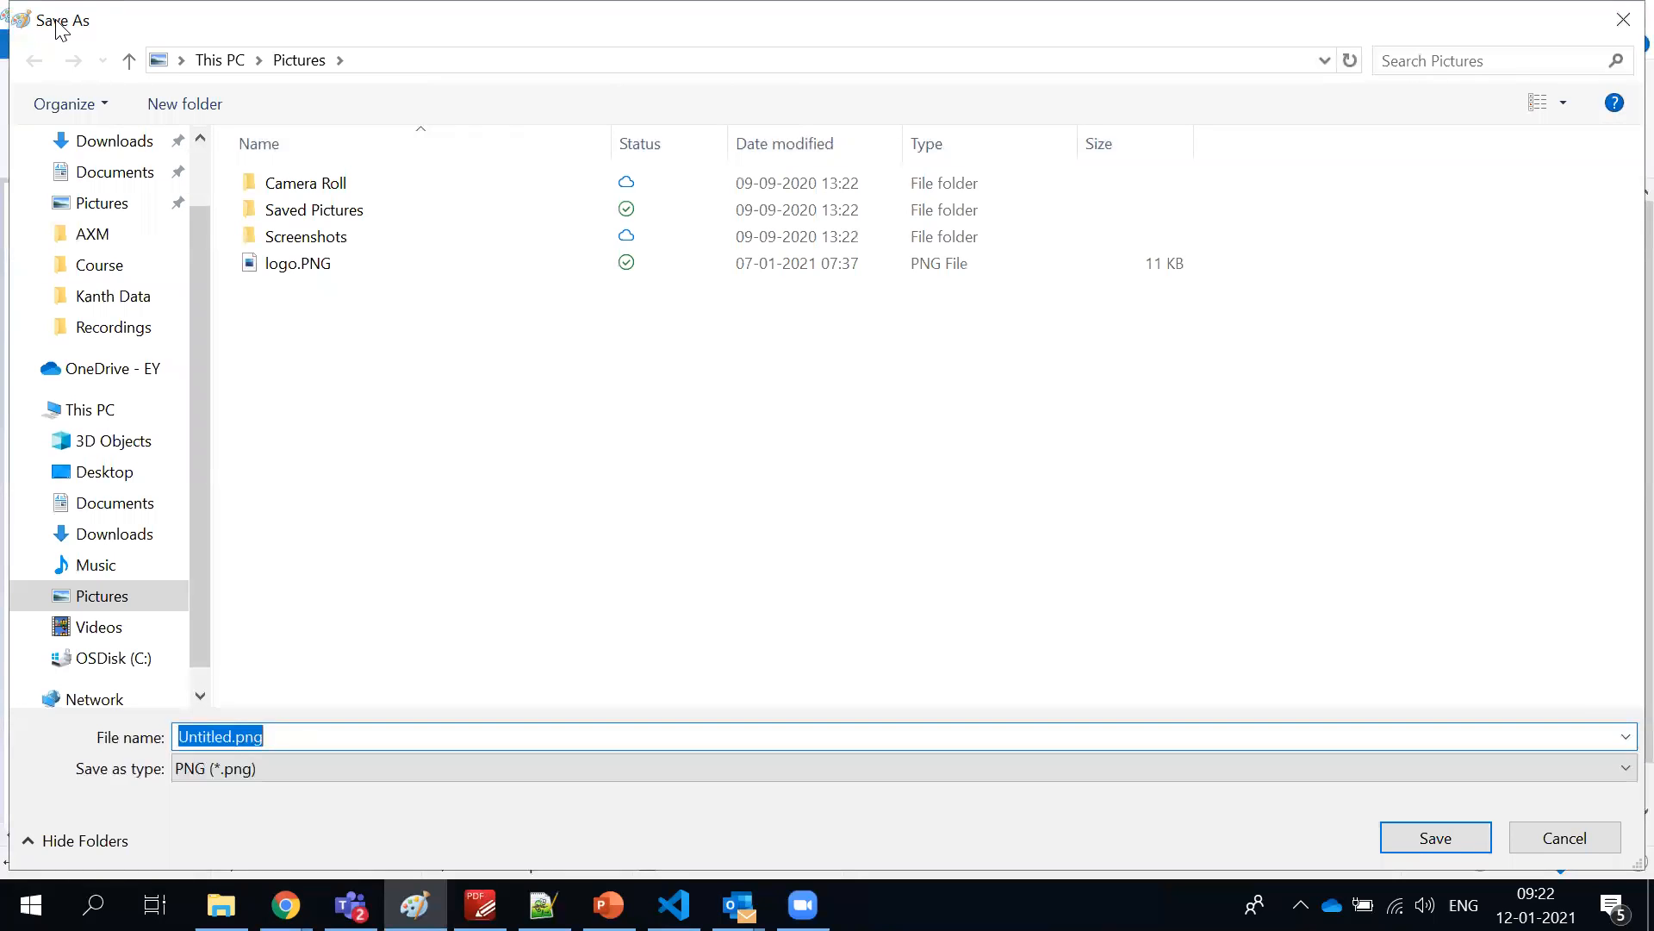
{"action": "key", "text": "Left"}
{"action": "key", "text": "Right"}
{"action": "key", "text": "Delete"}
{"action": "key", "text": "Delete"}
{"action": "key", "text": "Delete"}
{"action": "key", "text": "Delete"}
{"action": "key", "text": "Delete"}
{"action": "key", "text": "Delete"}
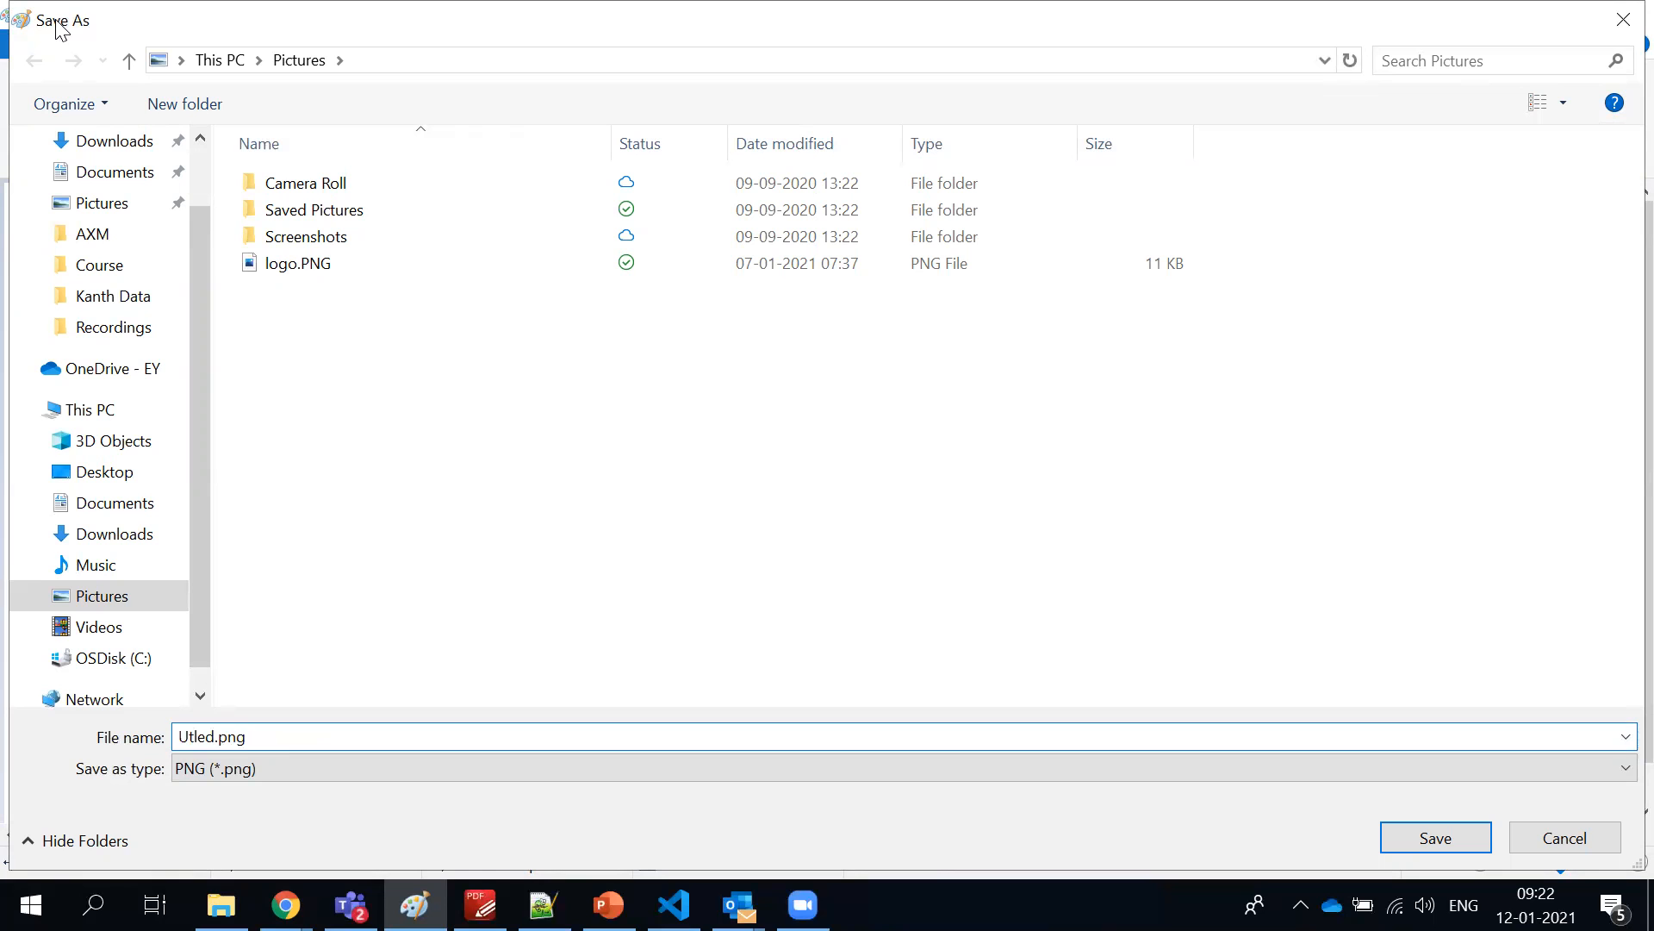
{"action": "key", "text": "Delete"}
{"action": "key", "text": "BackSpace"}
{"action": "type", "text": "Proj"}
{"action": "key", "text": "Return"}
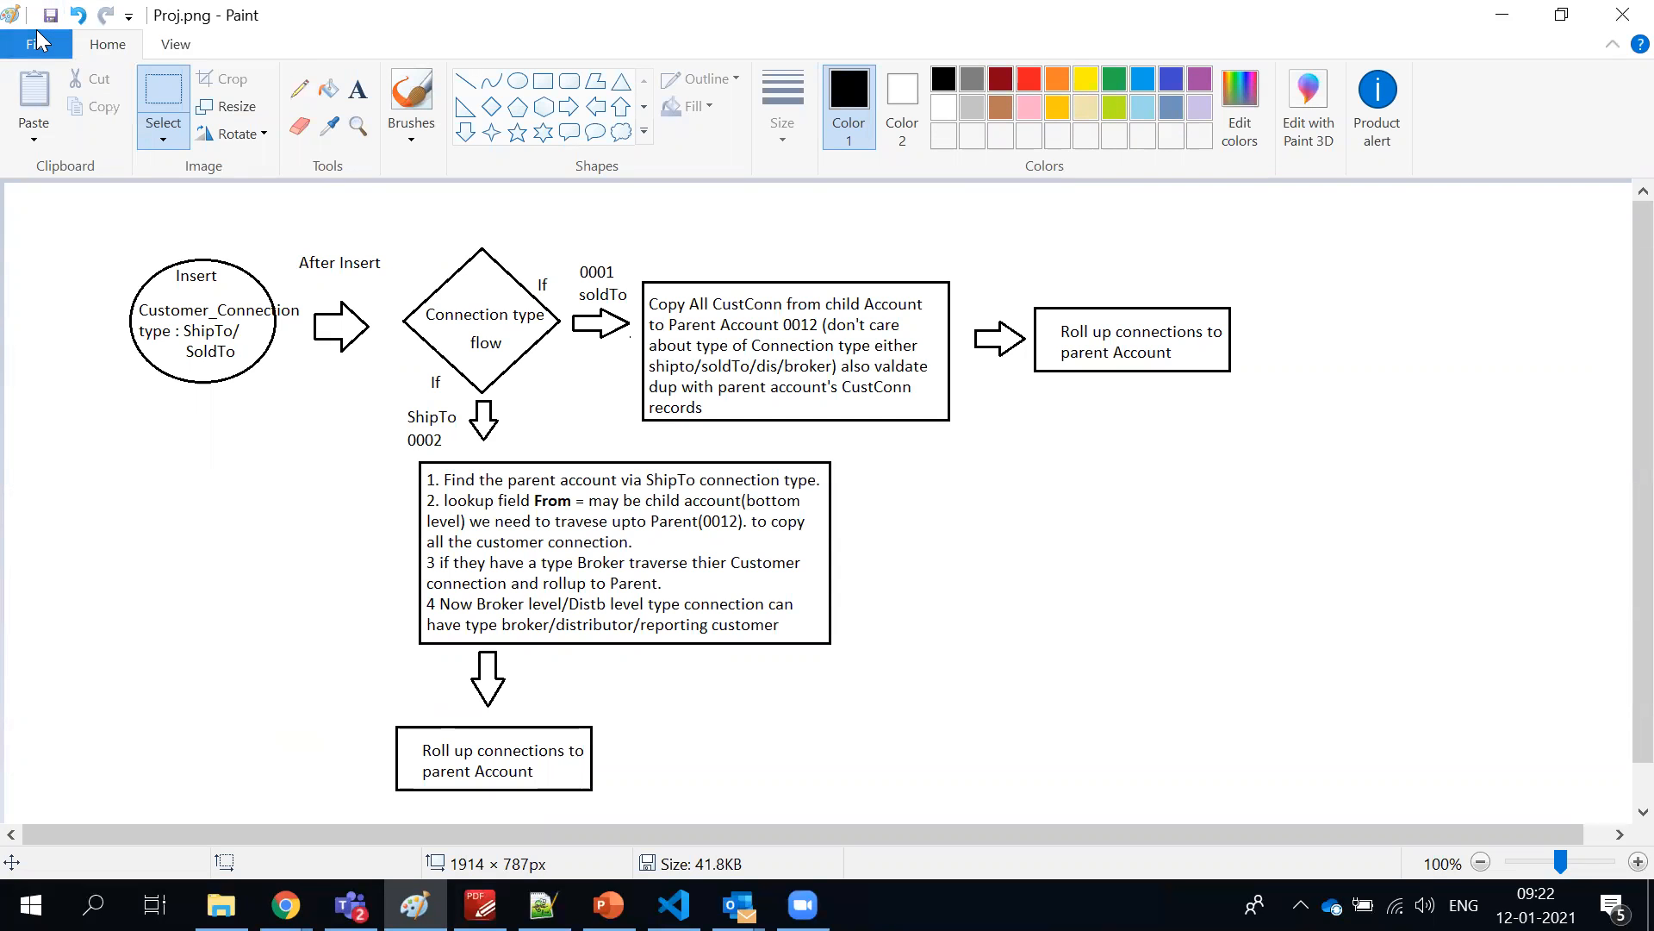
{"action": "key", "text": "alt+Tab"}
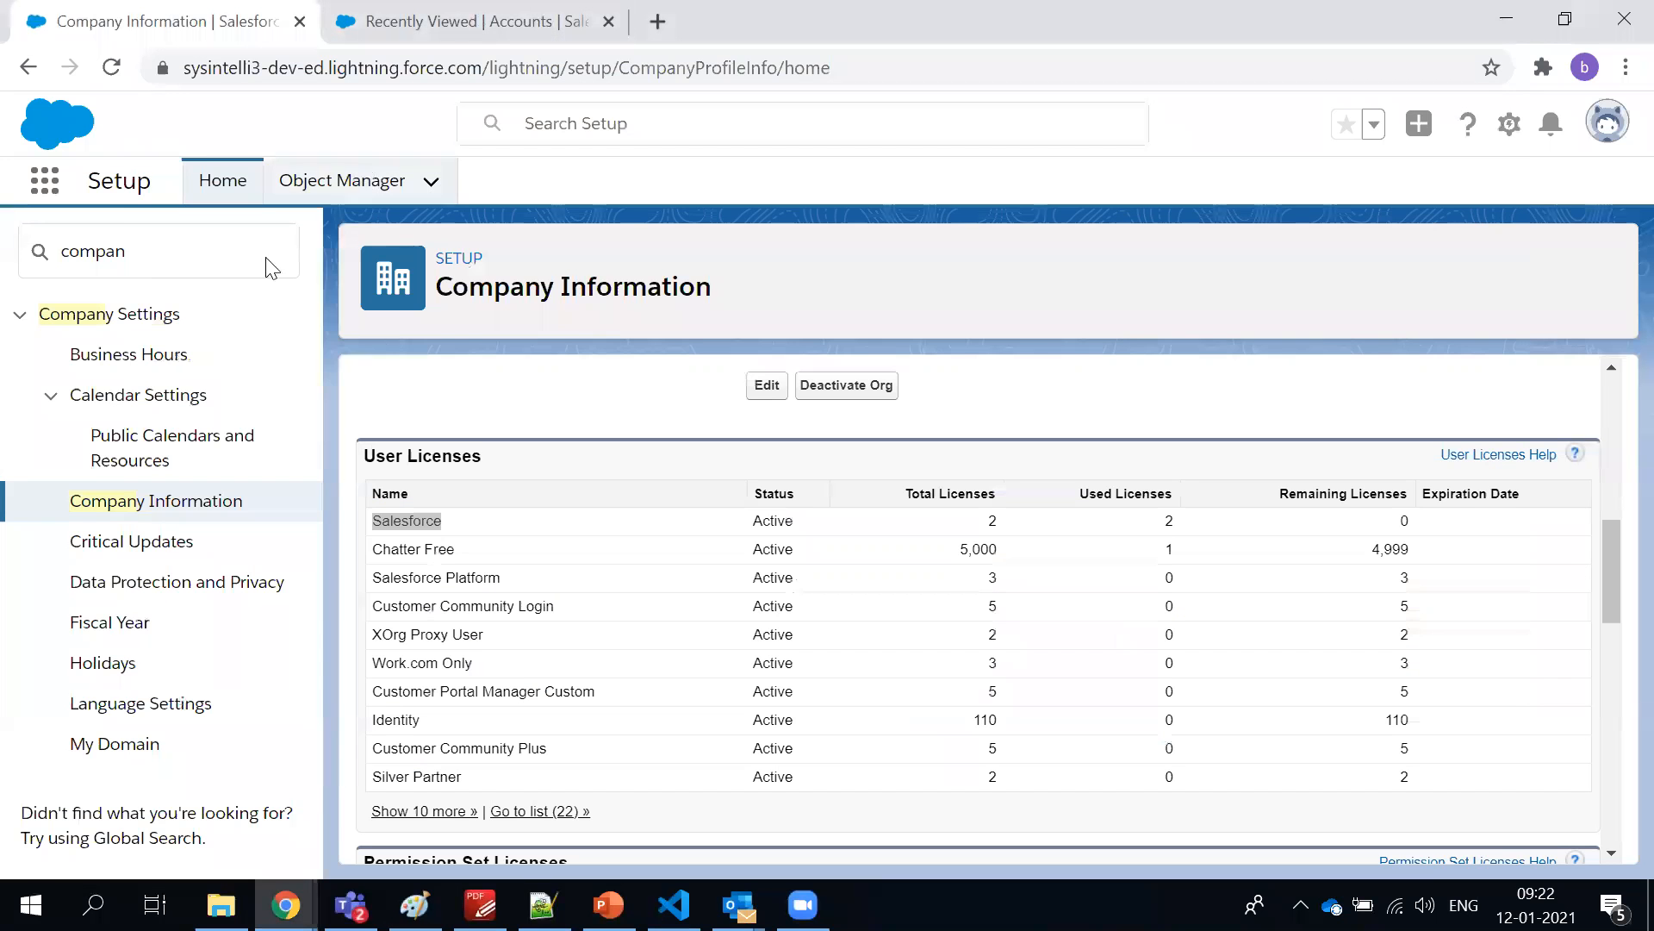
Switch to the PDF-XChange Editor course outline and review the topics from Users Administration to Relationship Types
{"action": "left_click", "coordinate": [203, 258]}
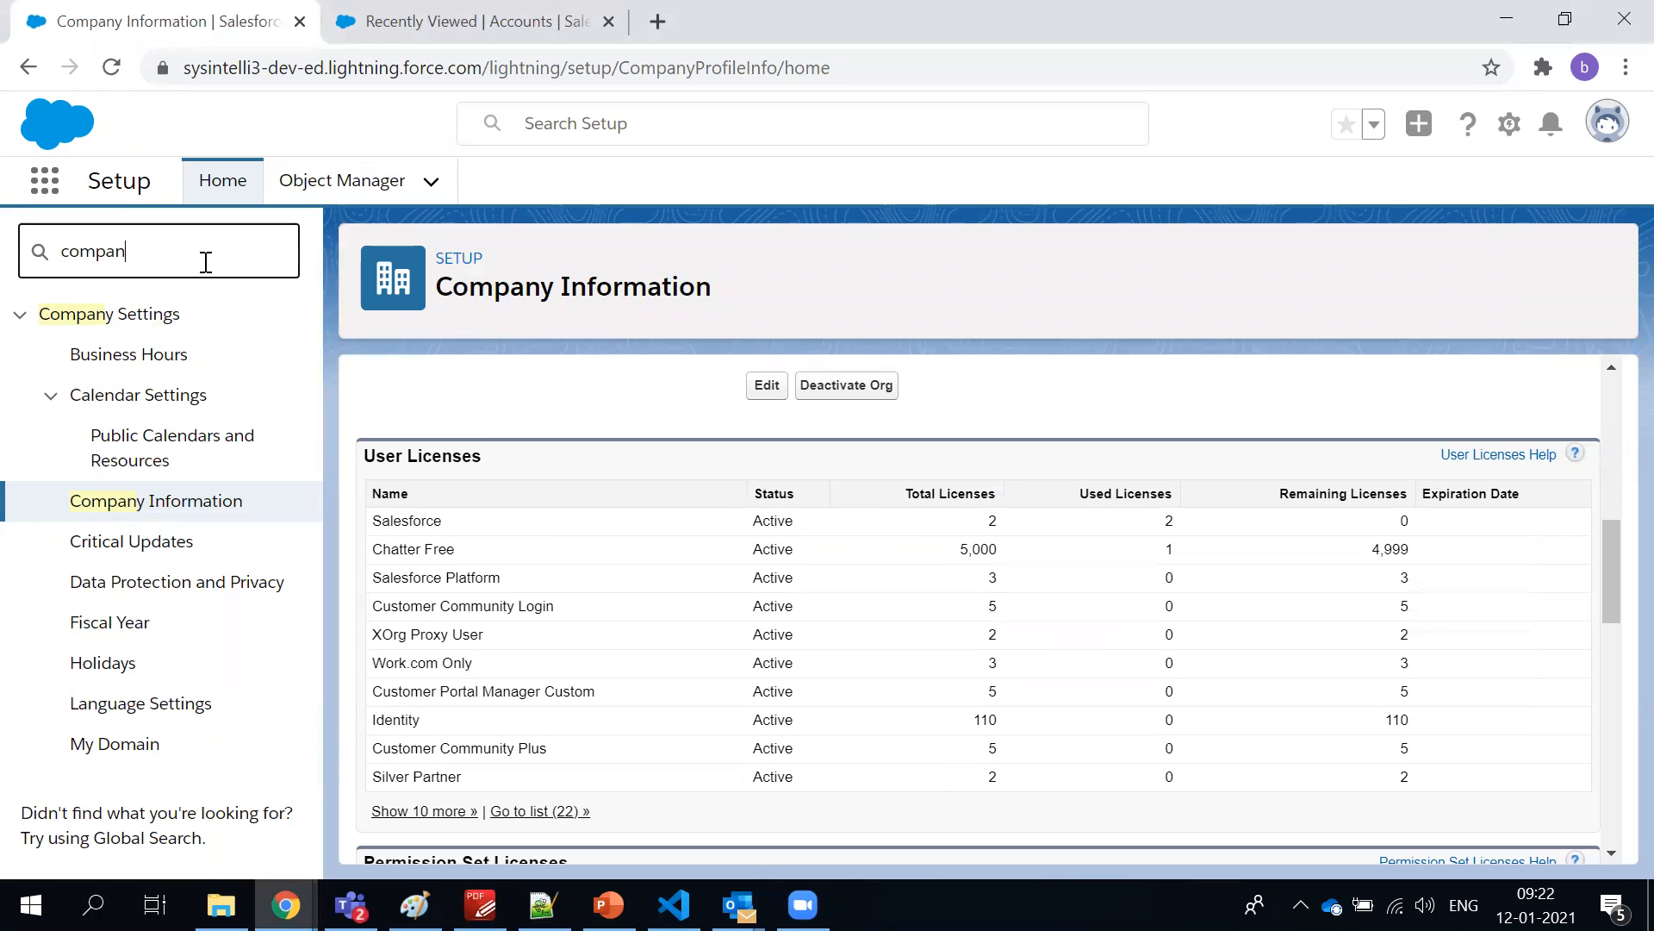
{"action": "double_click", "coordinate": [206, 262]}
{"action": "key", "text": "alt+Tab"}
{"action": "key", "text": "alt+Tab"}
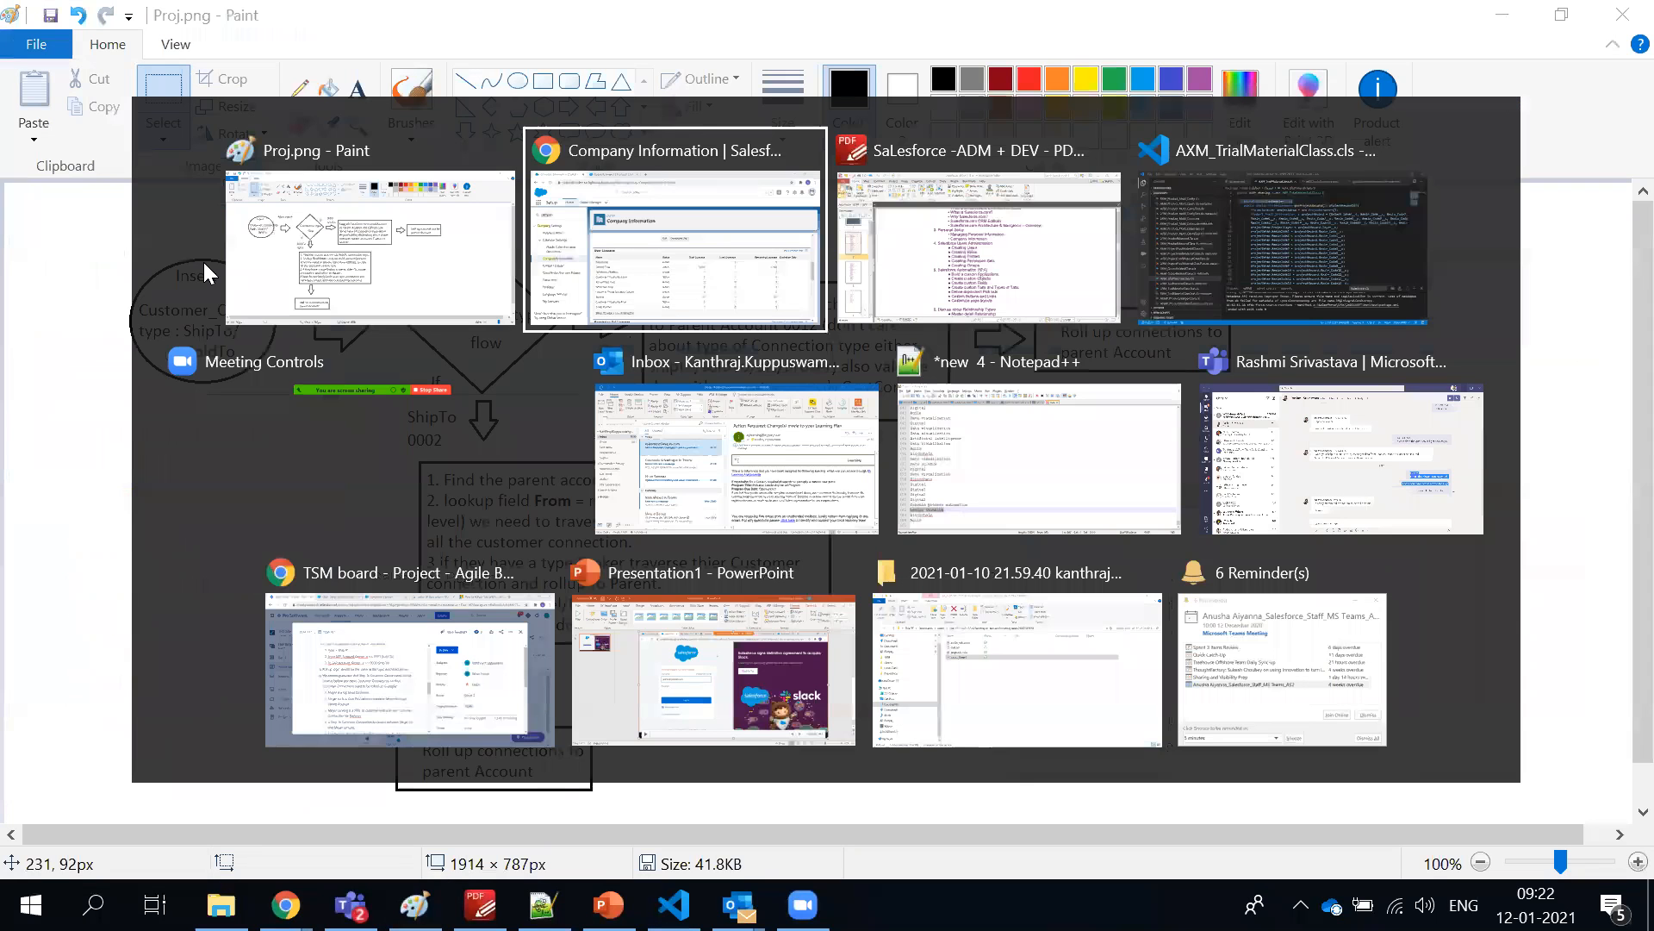
{"action": "key", "text": "alt+Tab"}
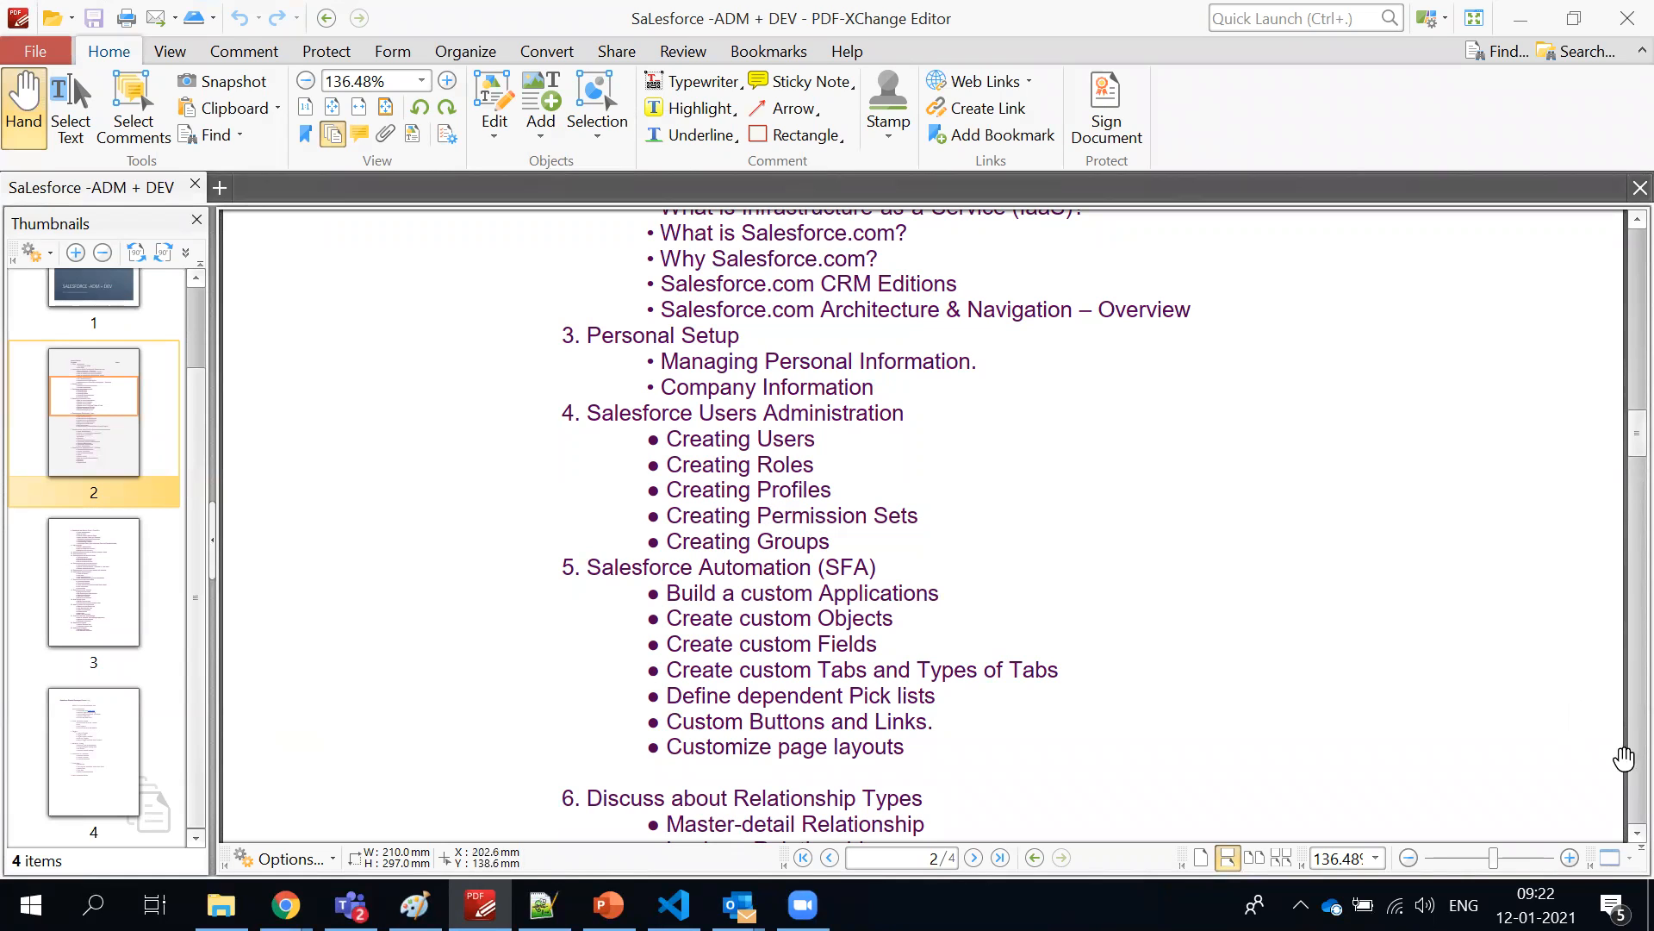
{"action": "scroll", "coordinate": [1614, 838], "scroll_direction": "down", "scroll_amount": 5}
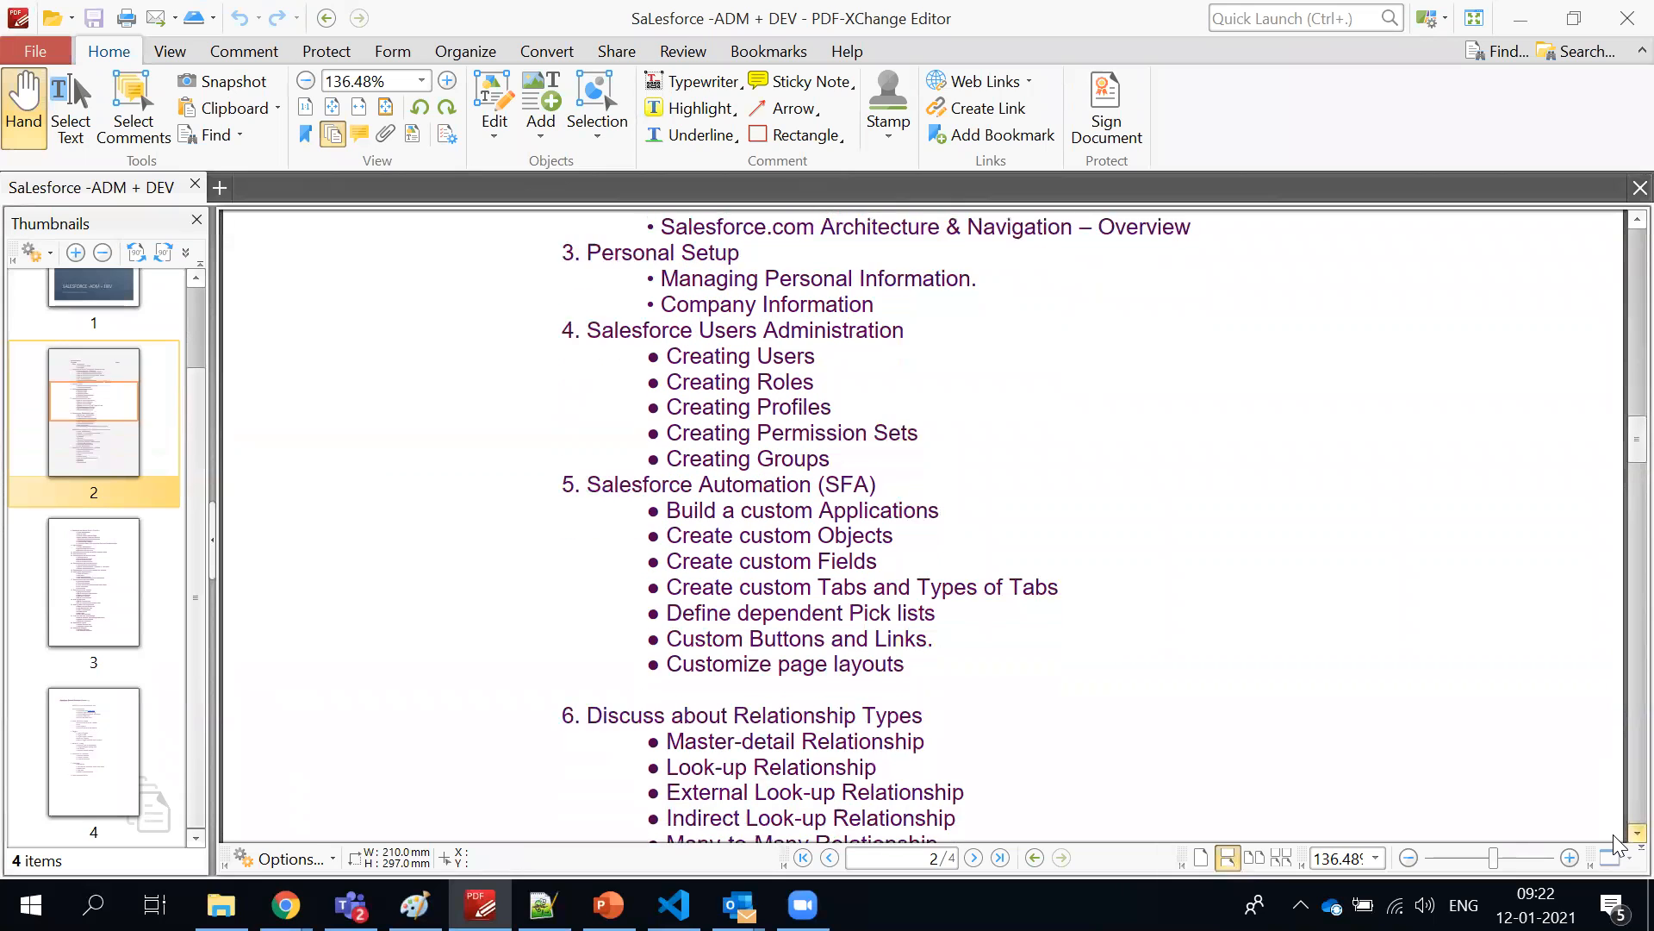
{"action": "scroll", "coordinate": [1615, 840], "scroll_direction": "down", "scroll_amount": 1}
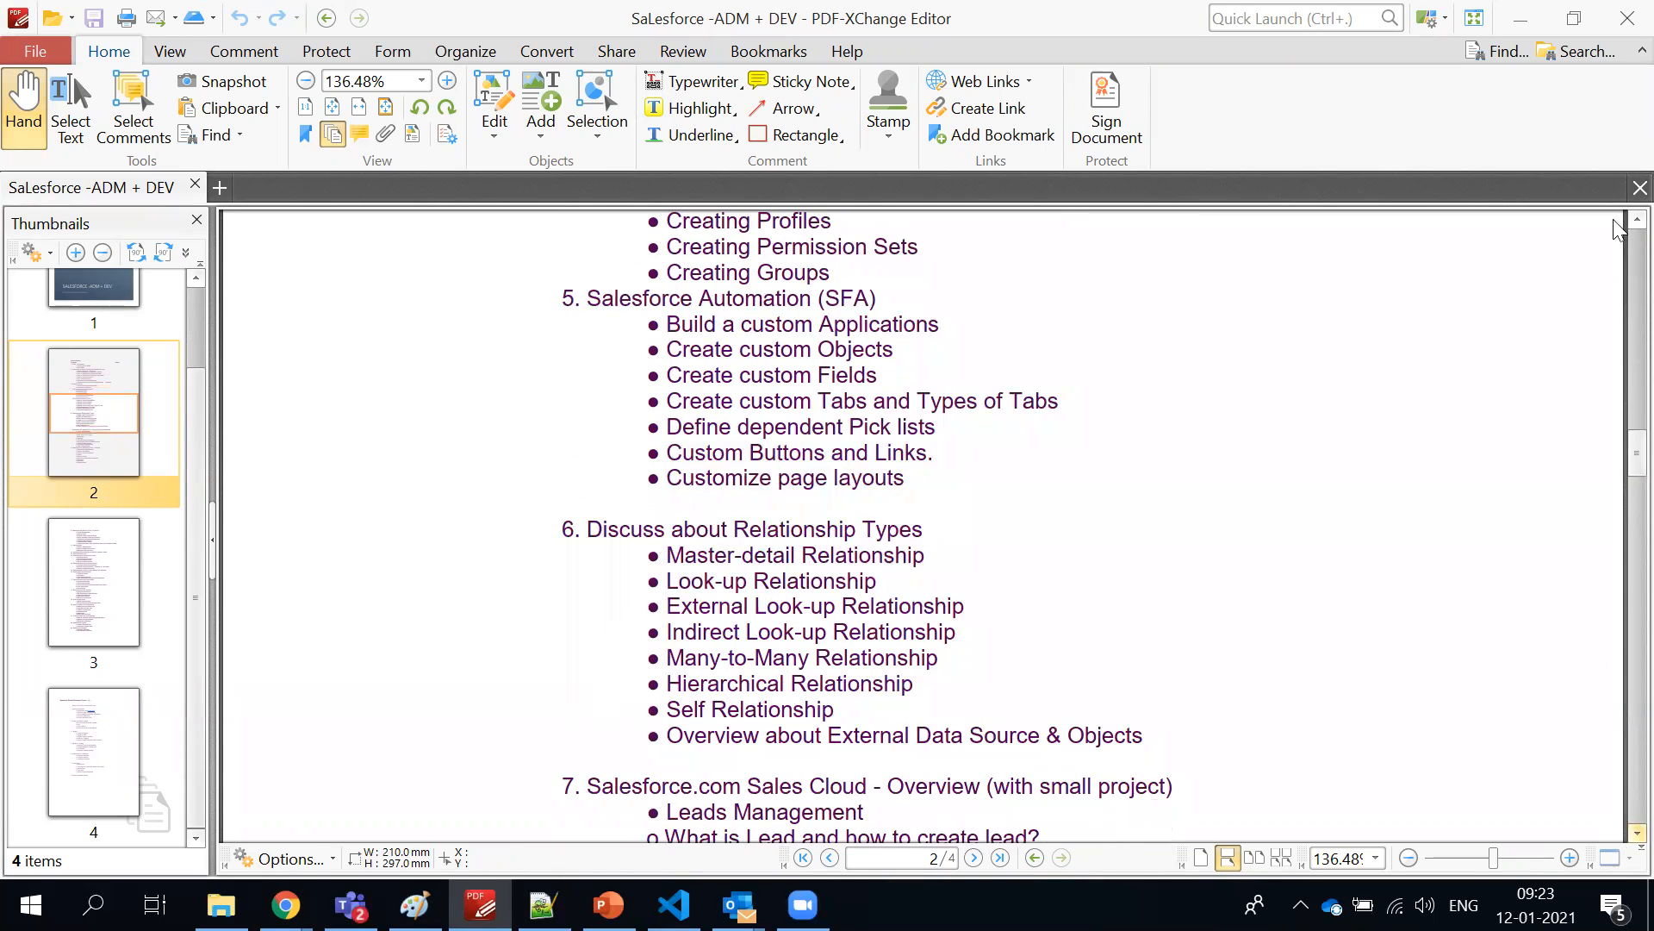
{"action": "scroll", "coordinate": [1617, 231], "scroll_direction": "up", "scroll_amount": 3}
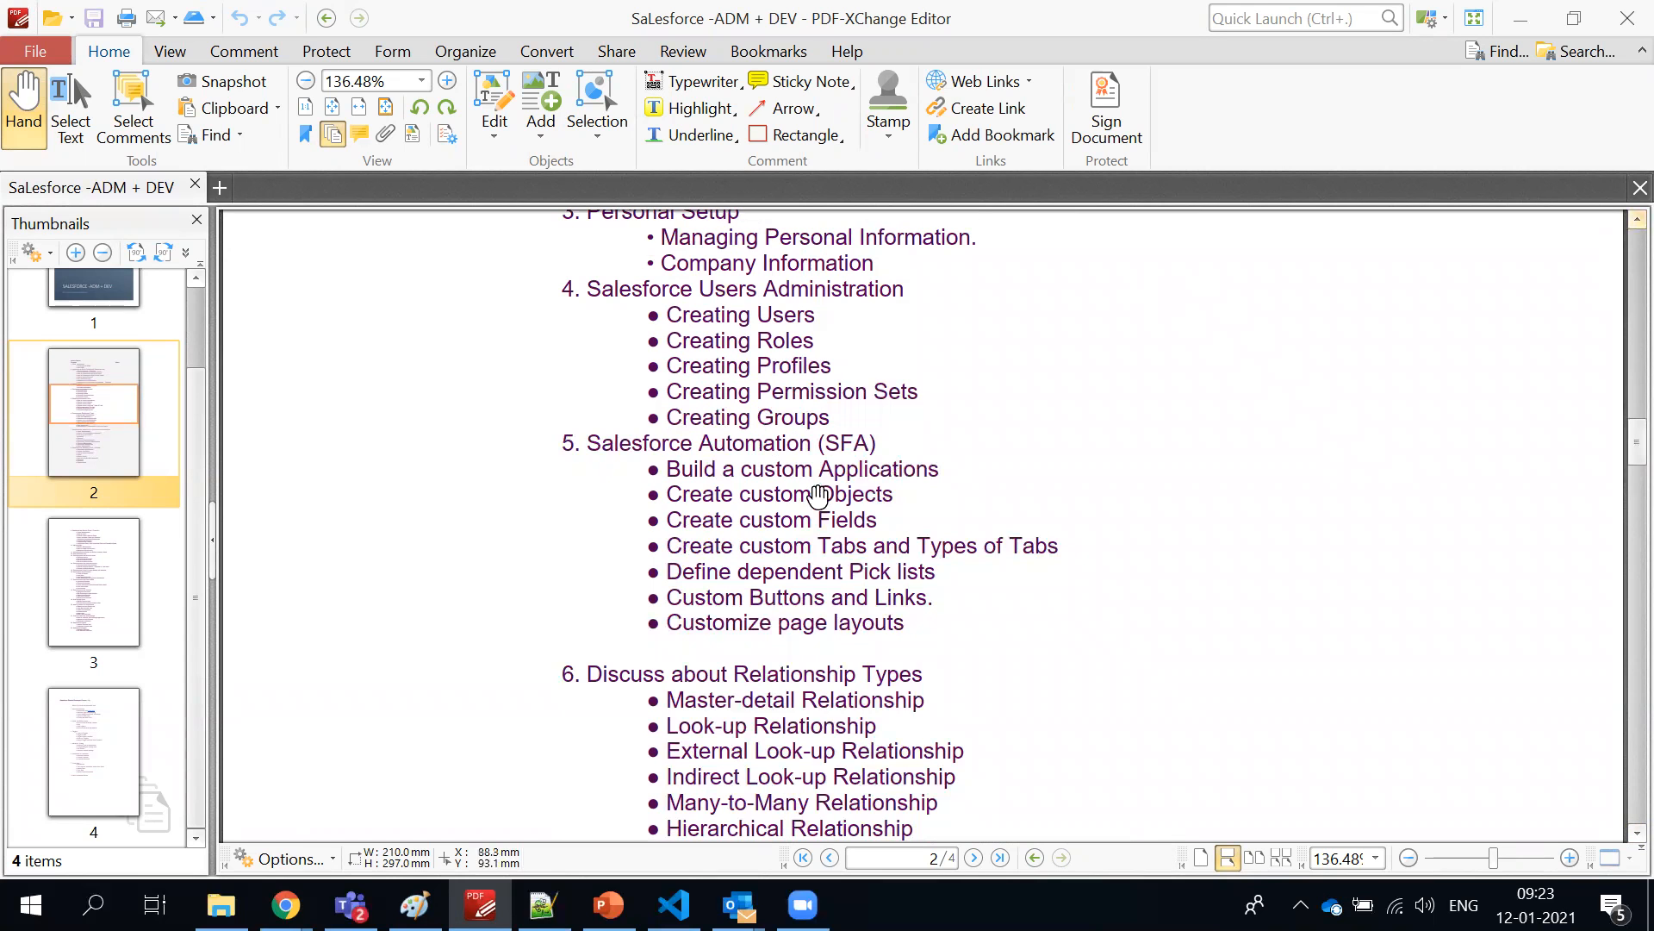
Return to Company Information in Chrome, clear the Setup Quick Find search and expand Users under Administration
{"action": "key", "text": "alt+Tab"}
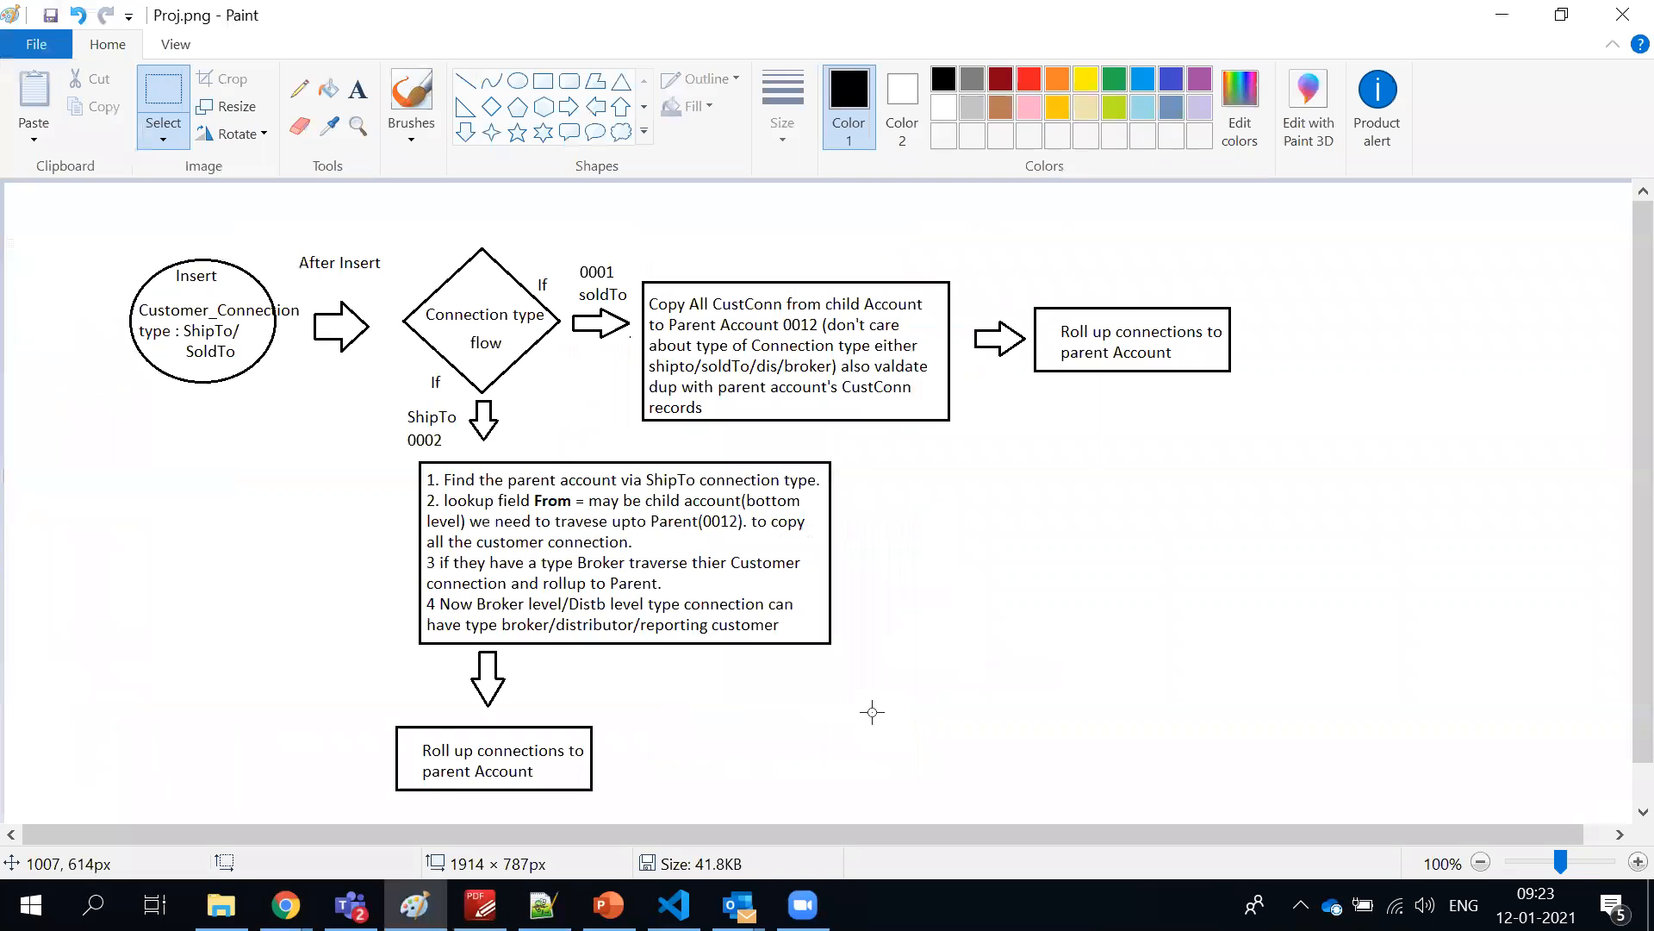
{"action": "key", "text": "alt+Tab"}
{"action": "key", "text": "alt+Tab"}
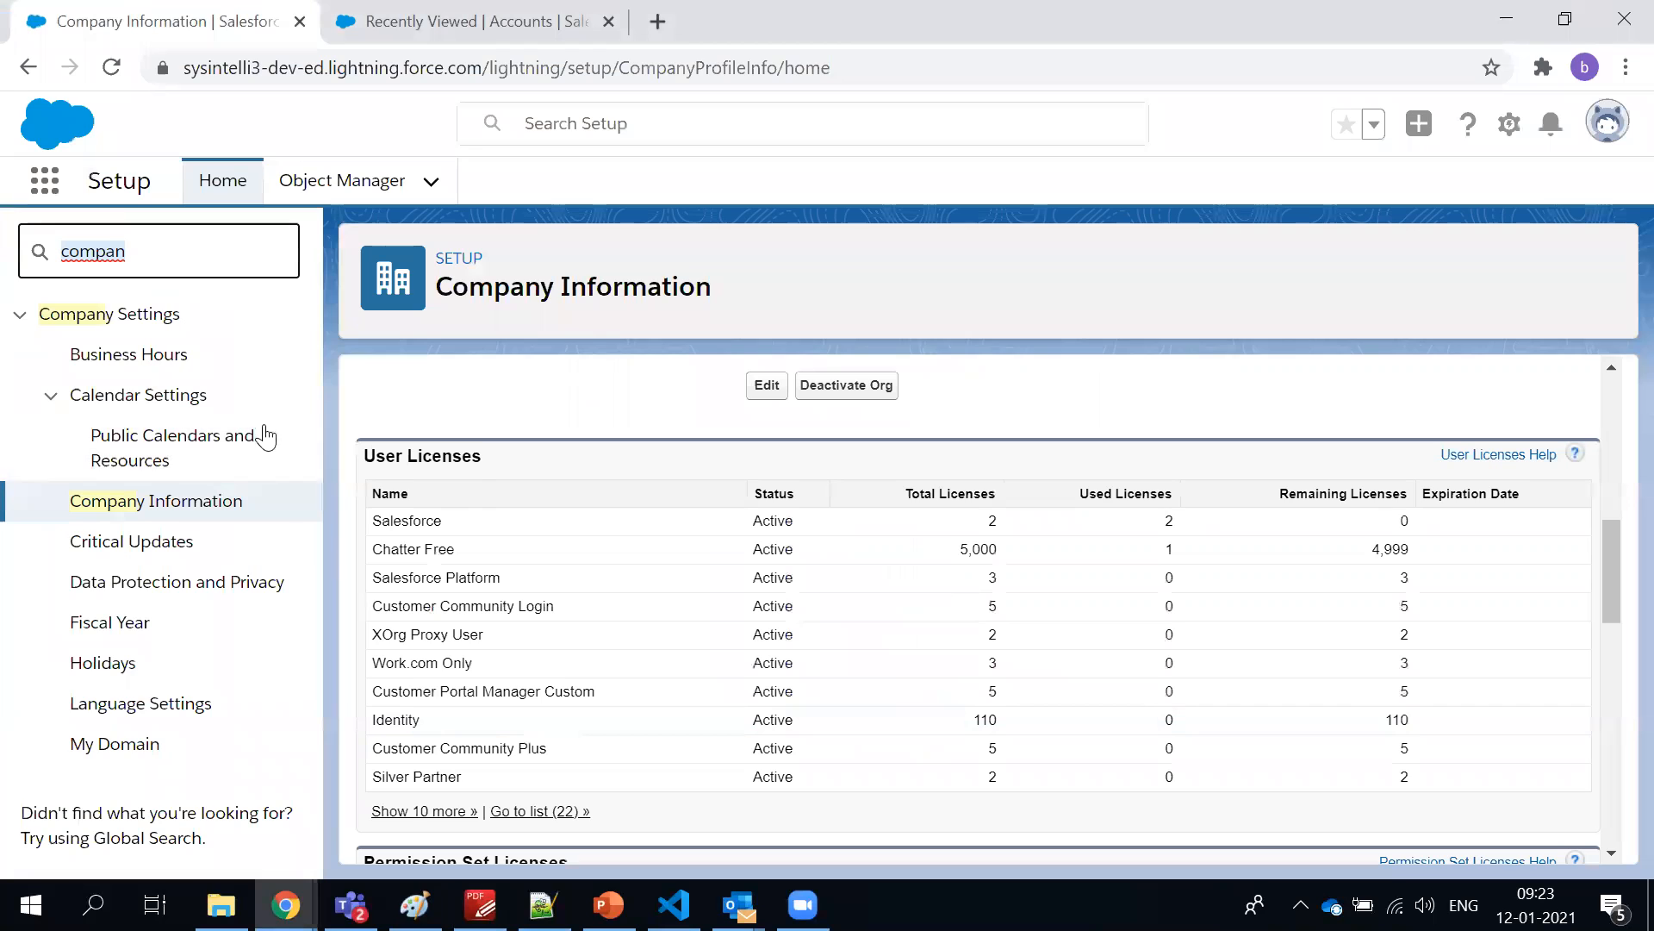
{"action": "key", "text": "BackSpace"}
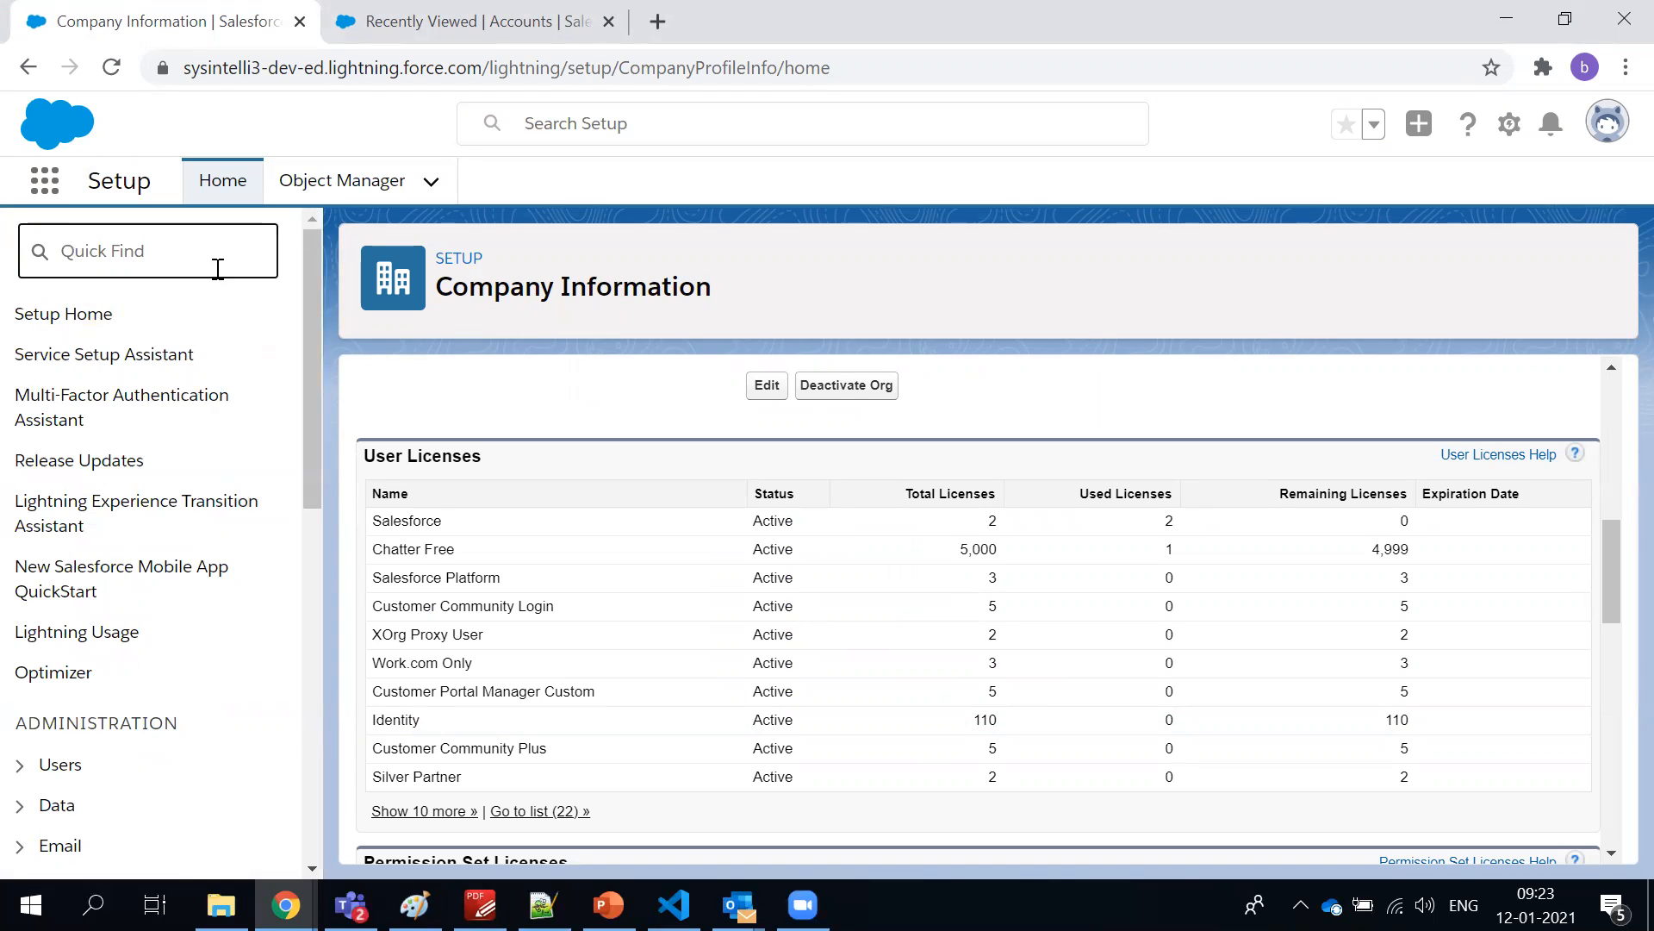
{"action": "left_click", "coordinate": [20, 765]}
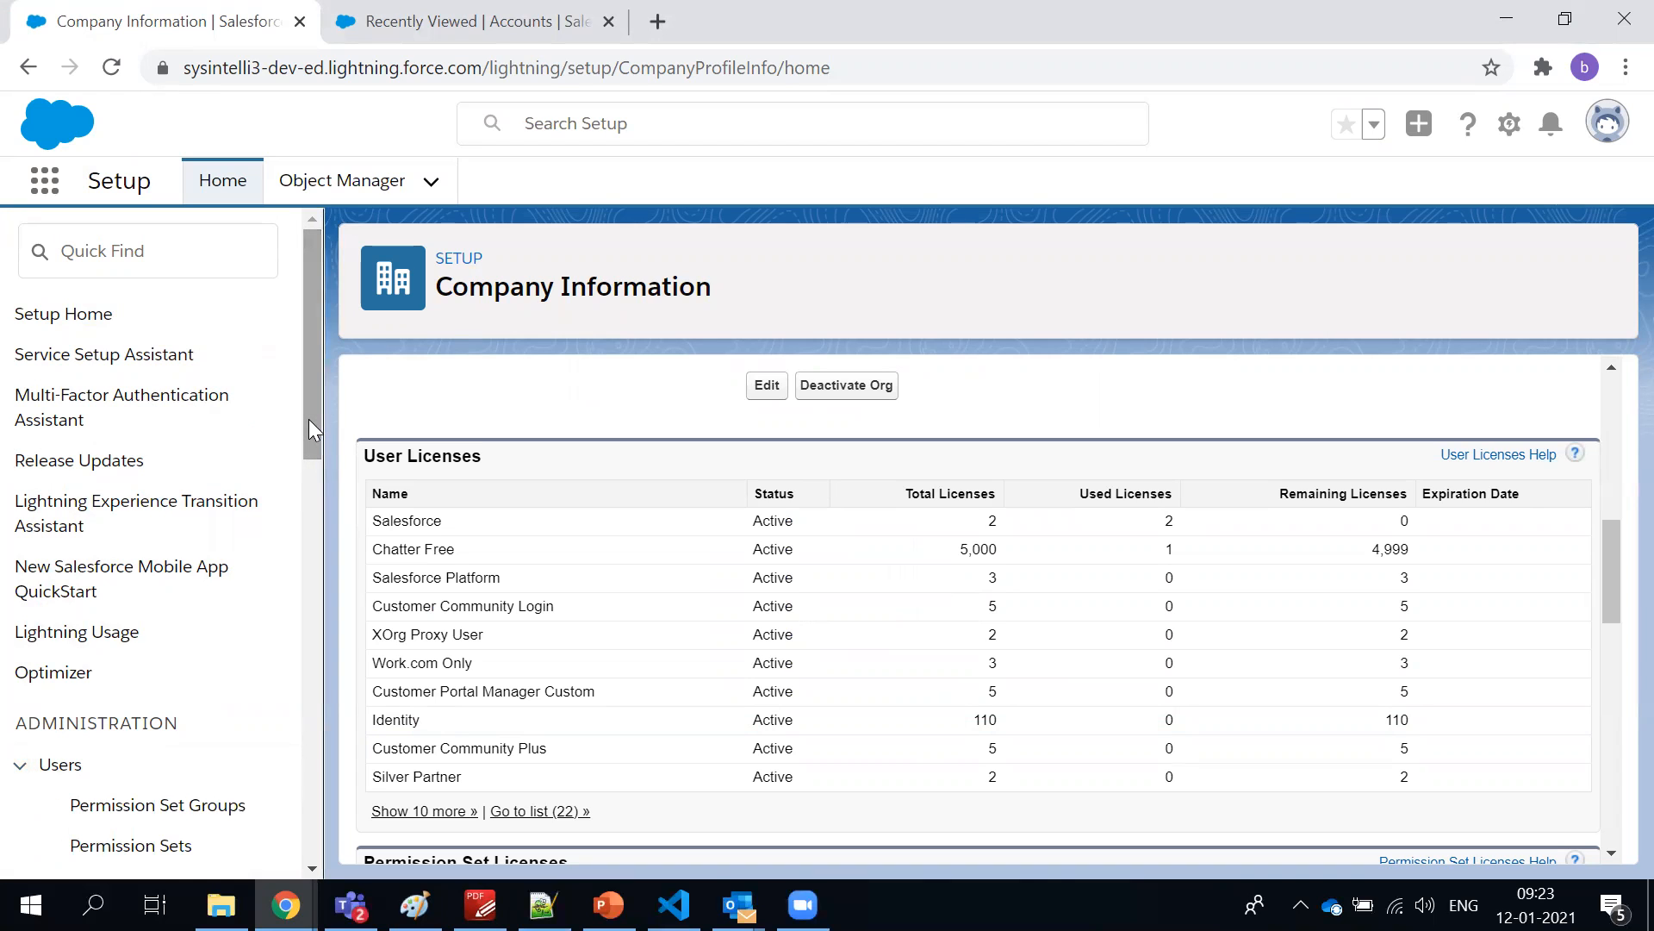
Switch to the Proj.png drawing in Paint
{"action": "left_click", "coordinate": [415, 904]}
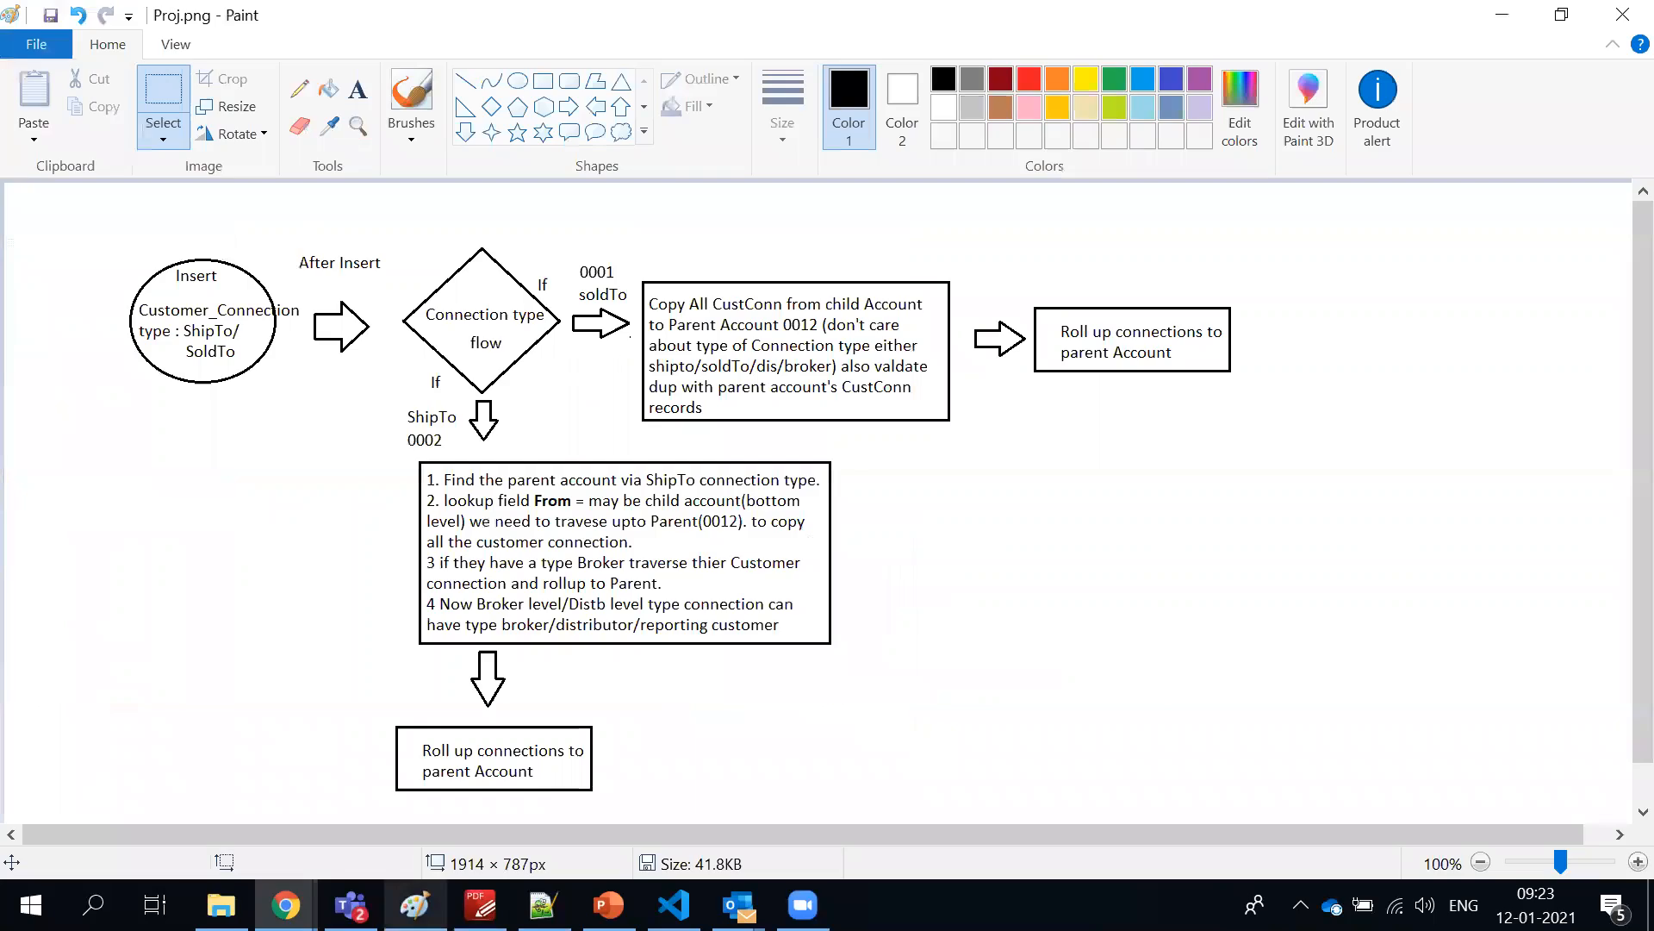
{"action": "left_click", "coordinate": [55, 36]}
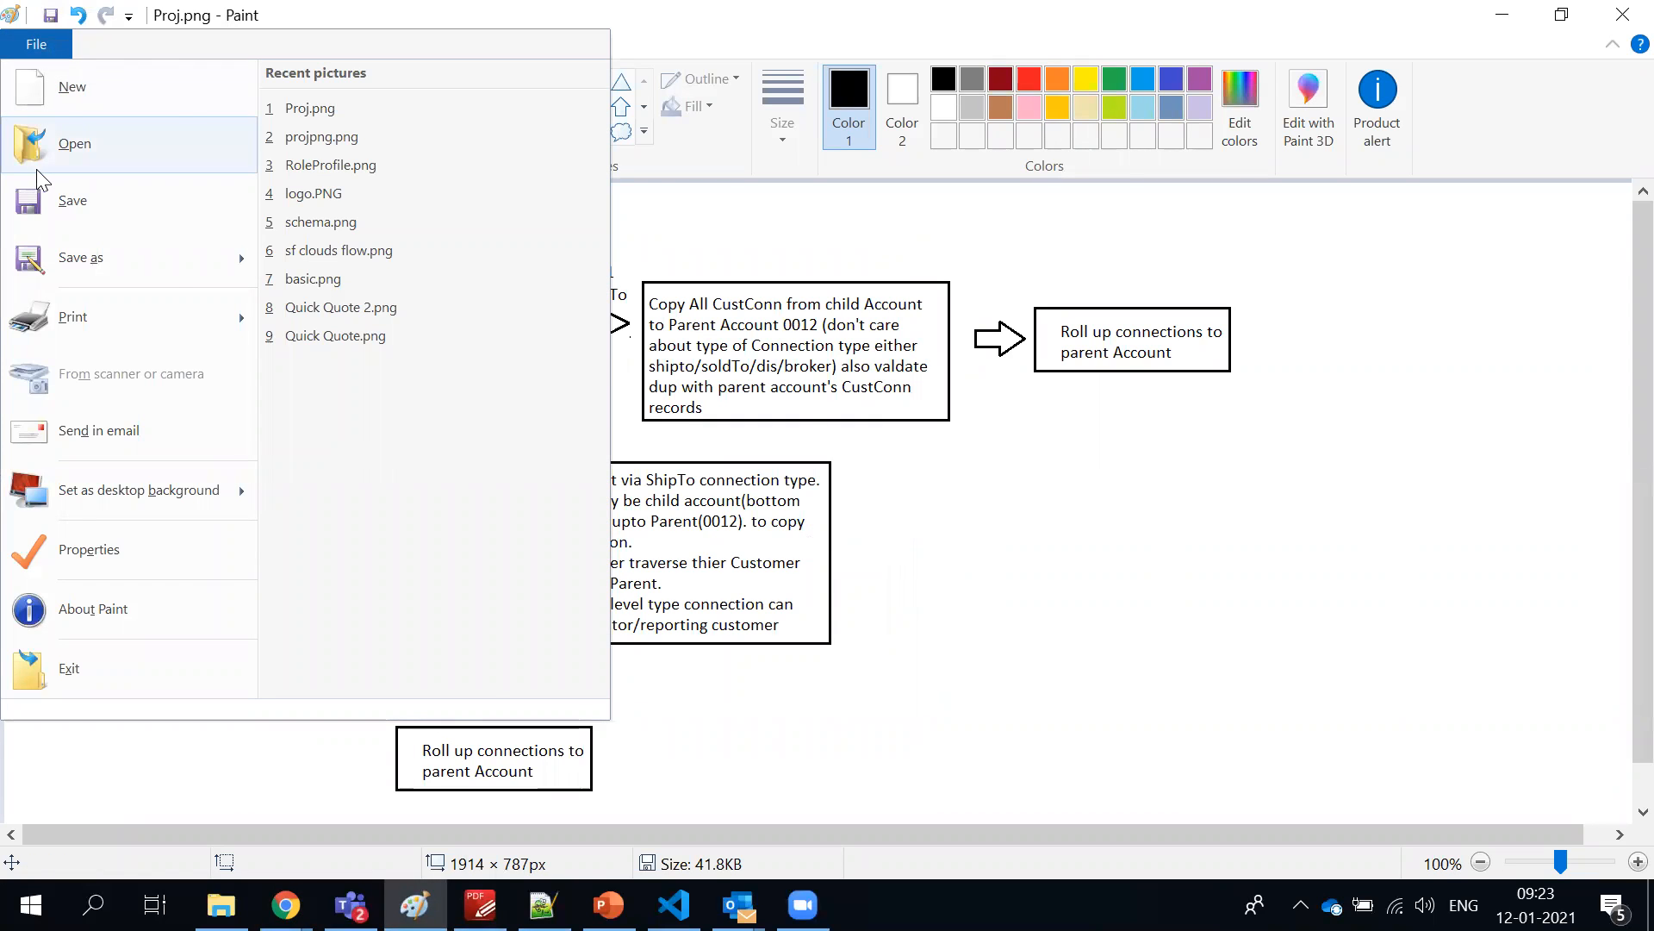
{"action": "left_click", "coordinate": [41, 140]}
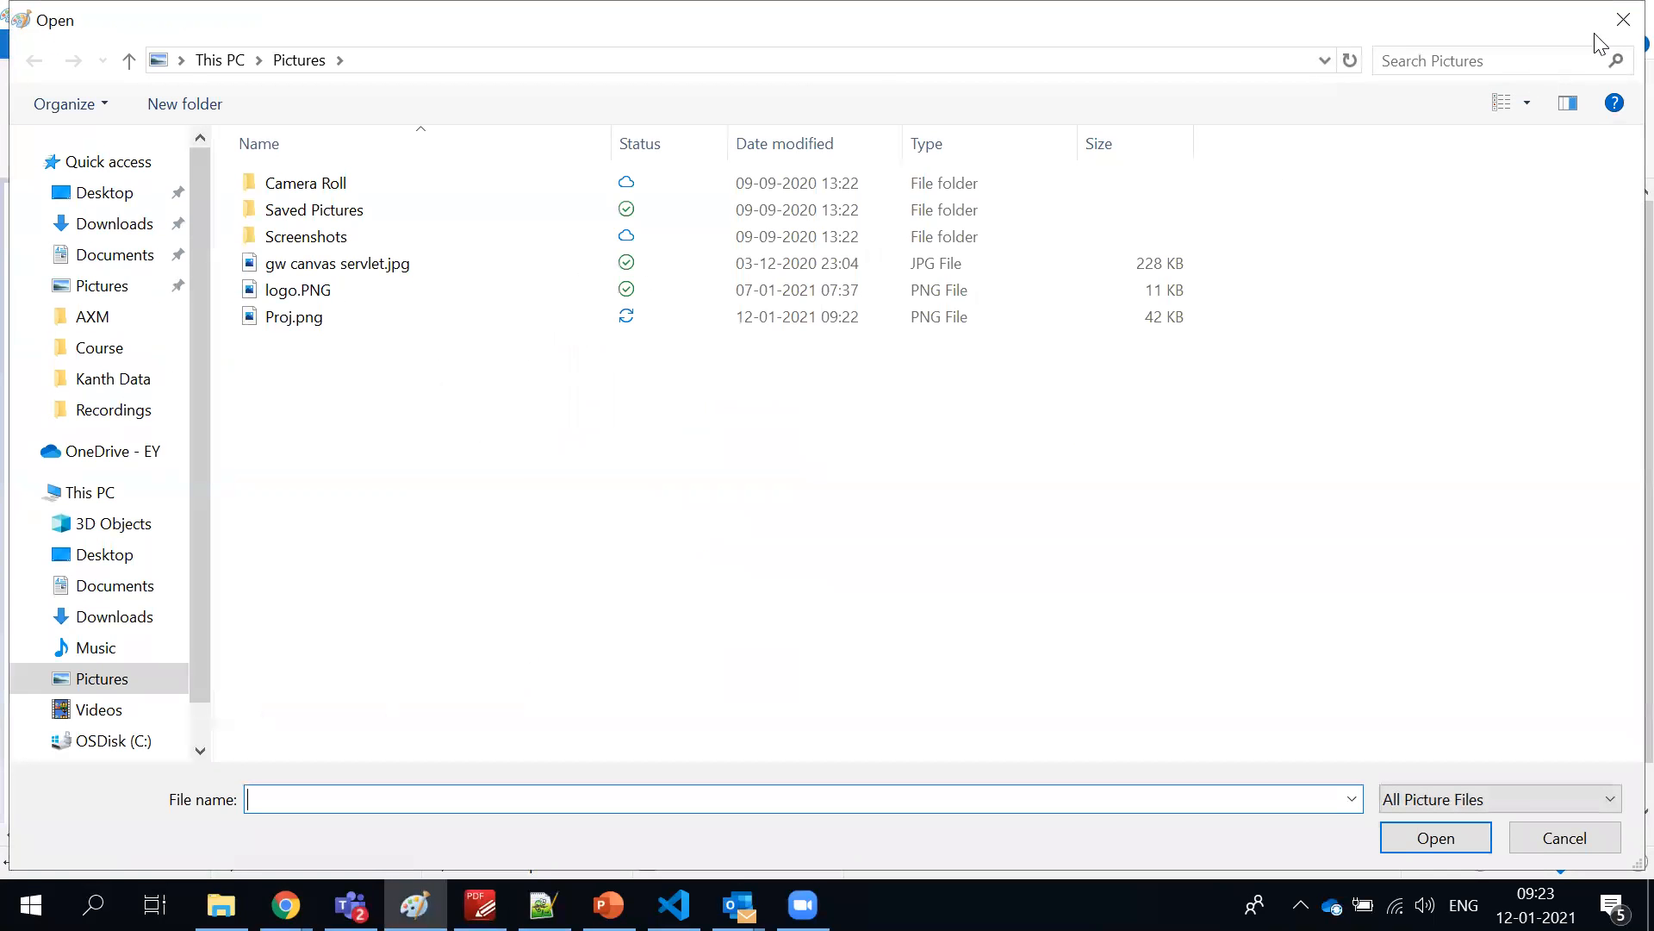
{"action": "left_click", "coordinate": [1617, 35]}
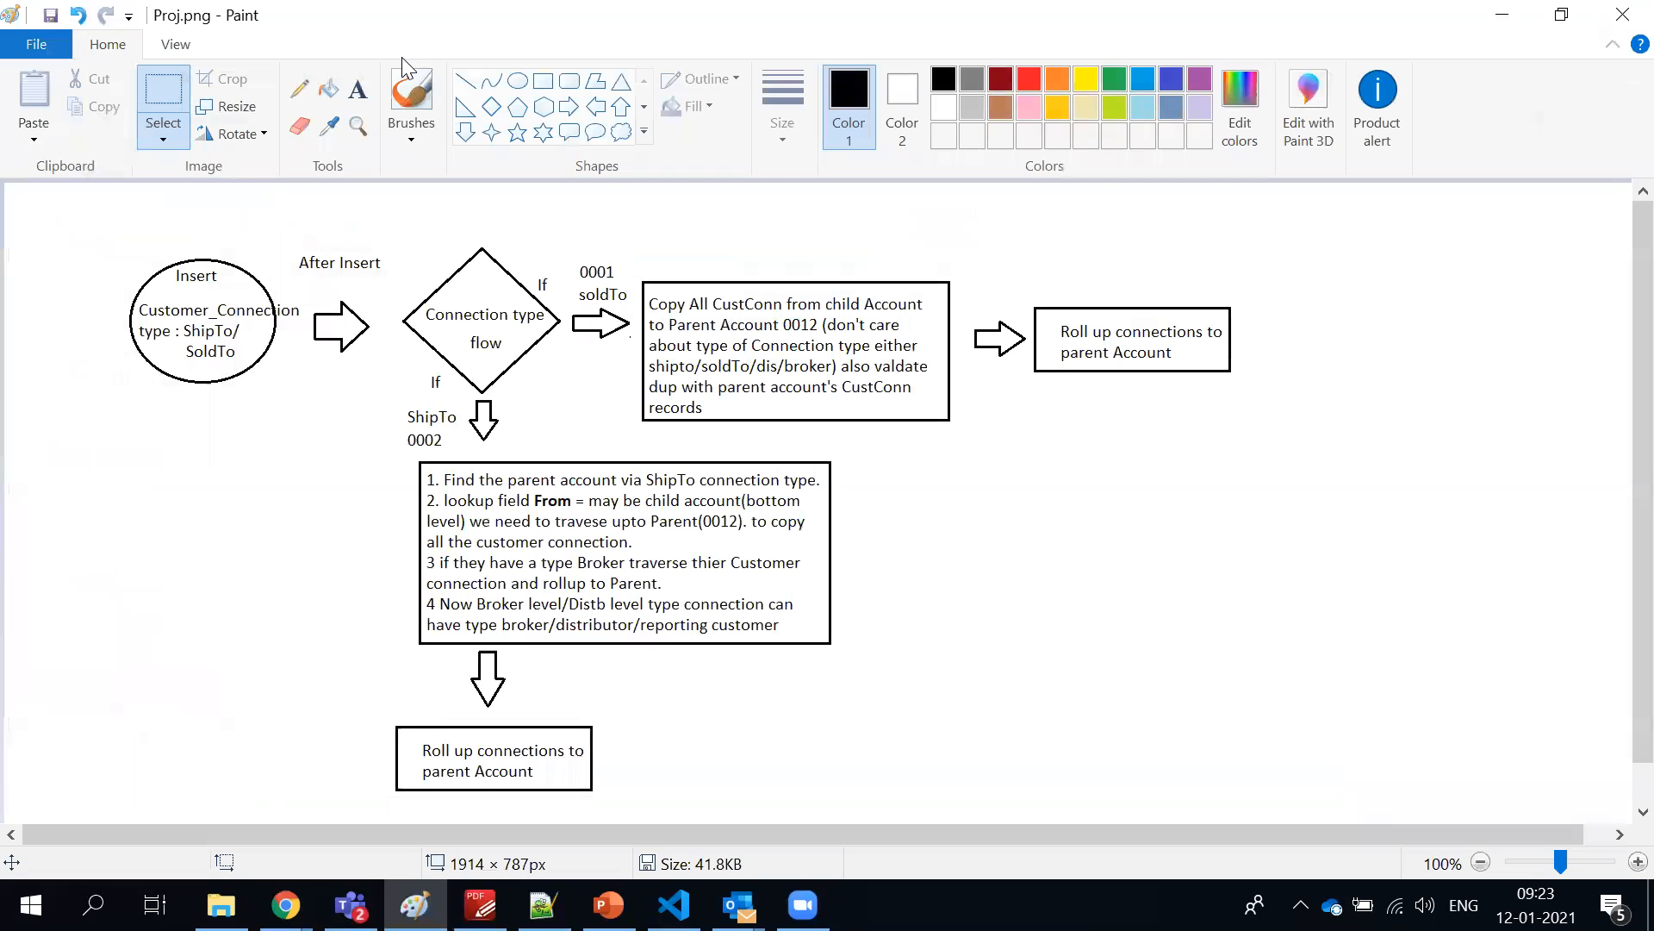
Open the recent picture RoleProfile.png, look over its profile and permission set diagram, and return to Setup in Chrome
{"action": "left_click", "coordinate": [31, 47]}
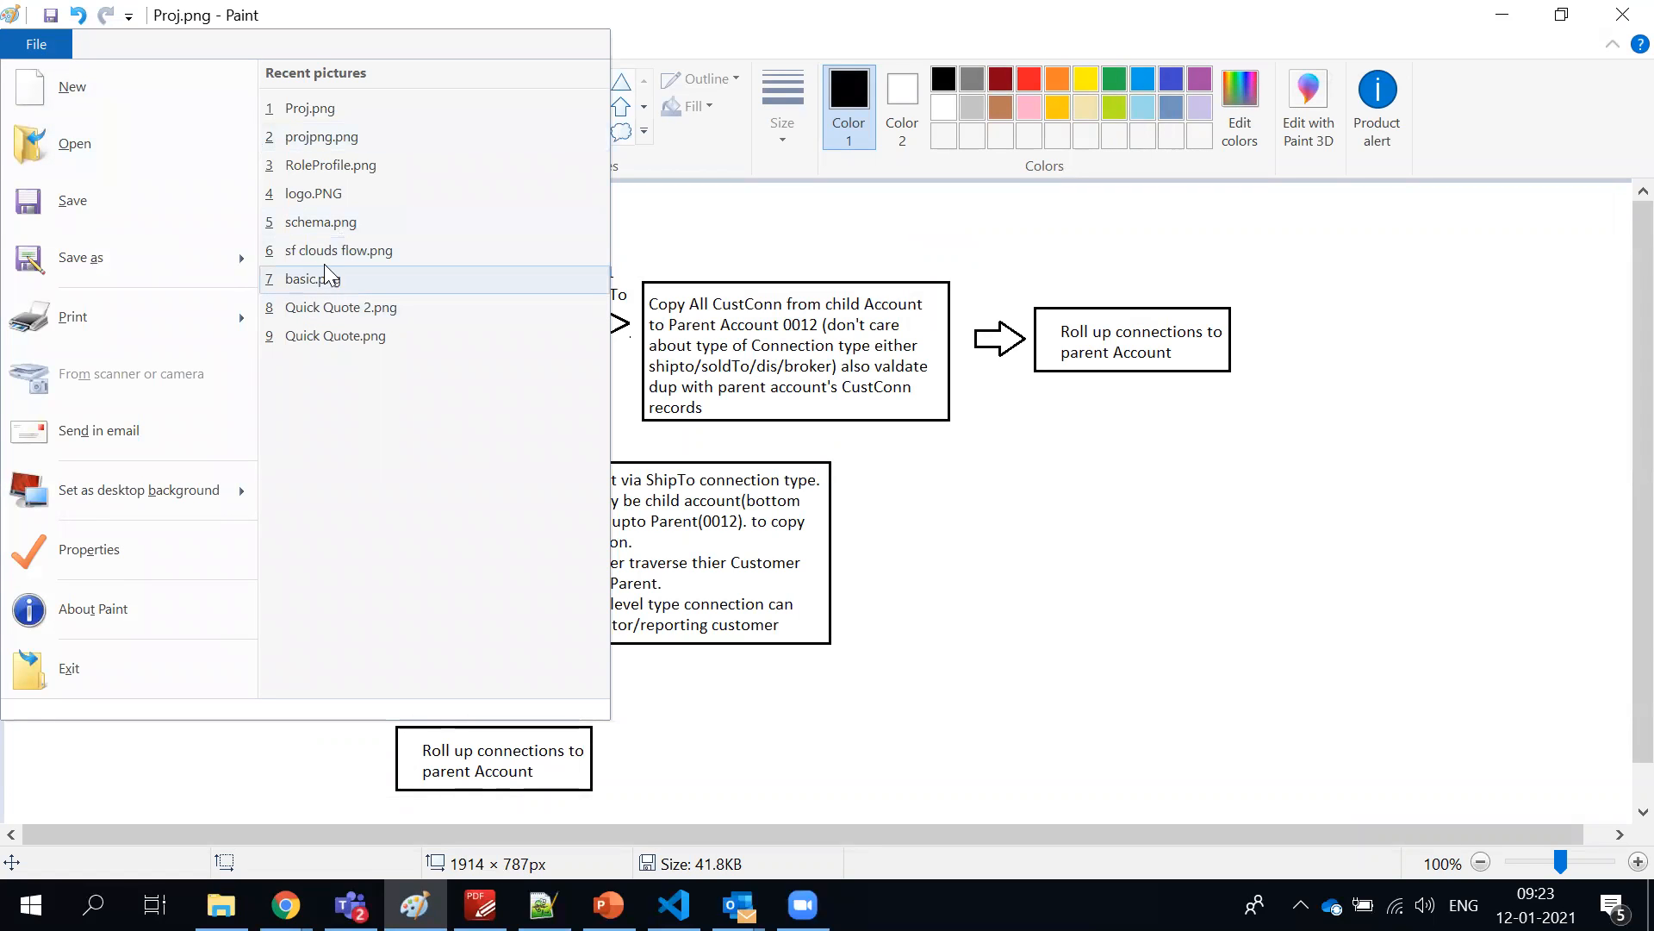
{"action": "left_click", "coordinate": [308, 164]}
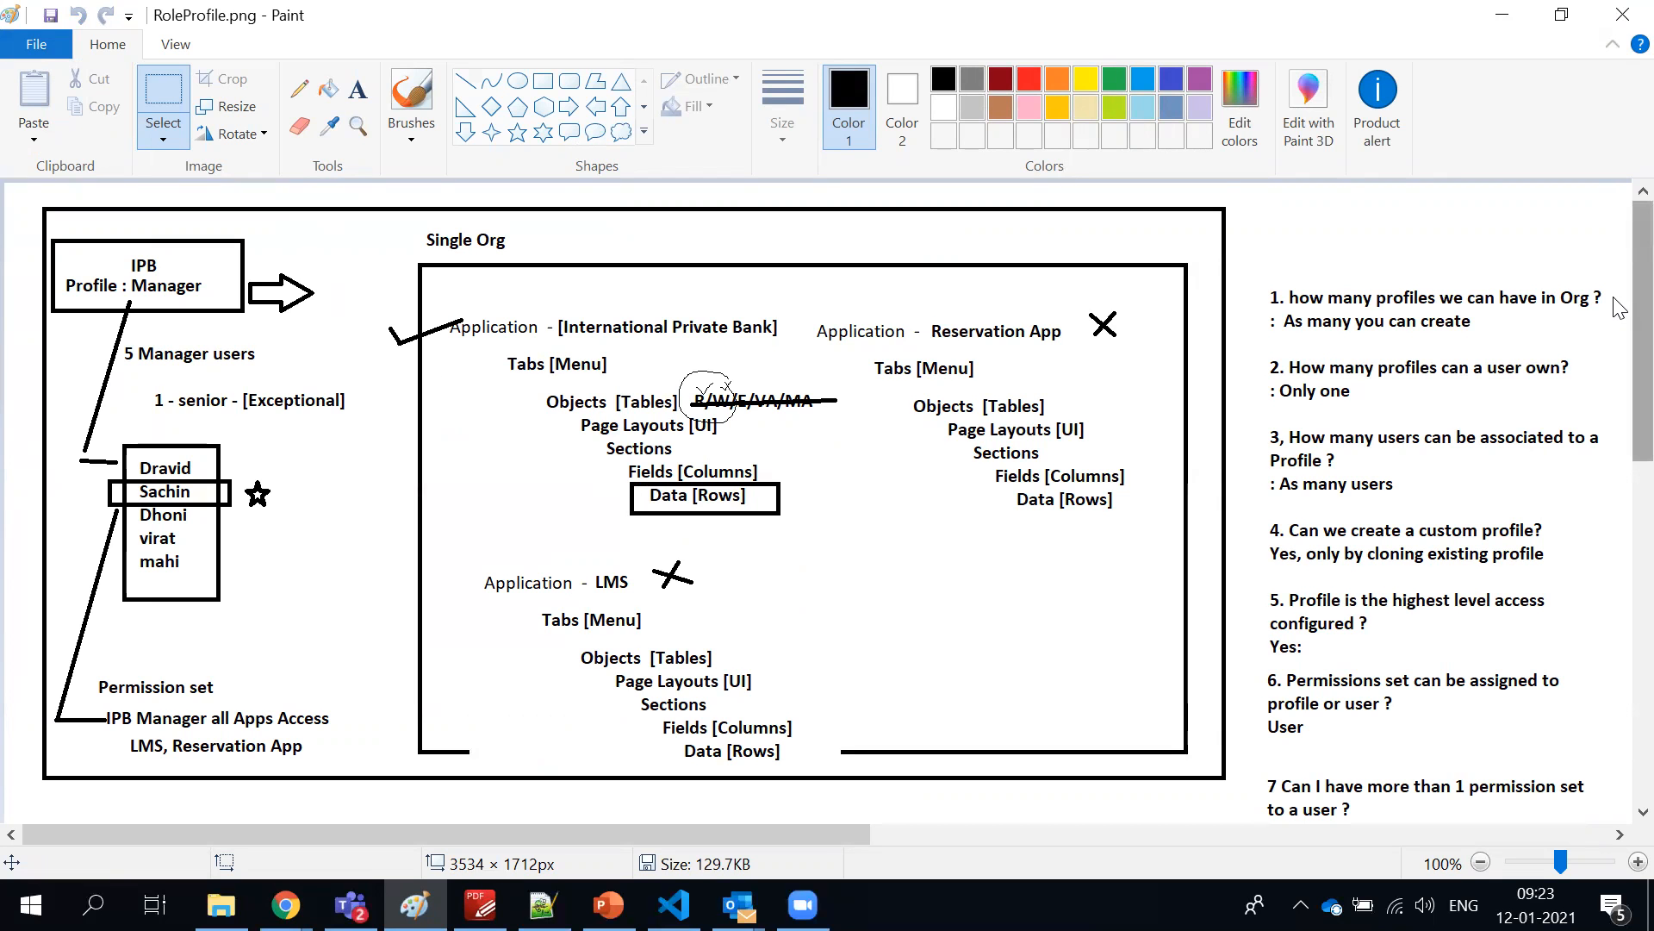
{"action": "scroll", "coordinate": [1604, 353], "scroll_direction": "down", "scroll_amount": 8}
{"action": "scroll", "coordinate": [1603, 353], "scroll_direction": "up", "scroll_amount": 8}
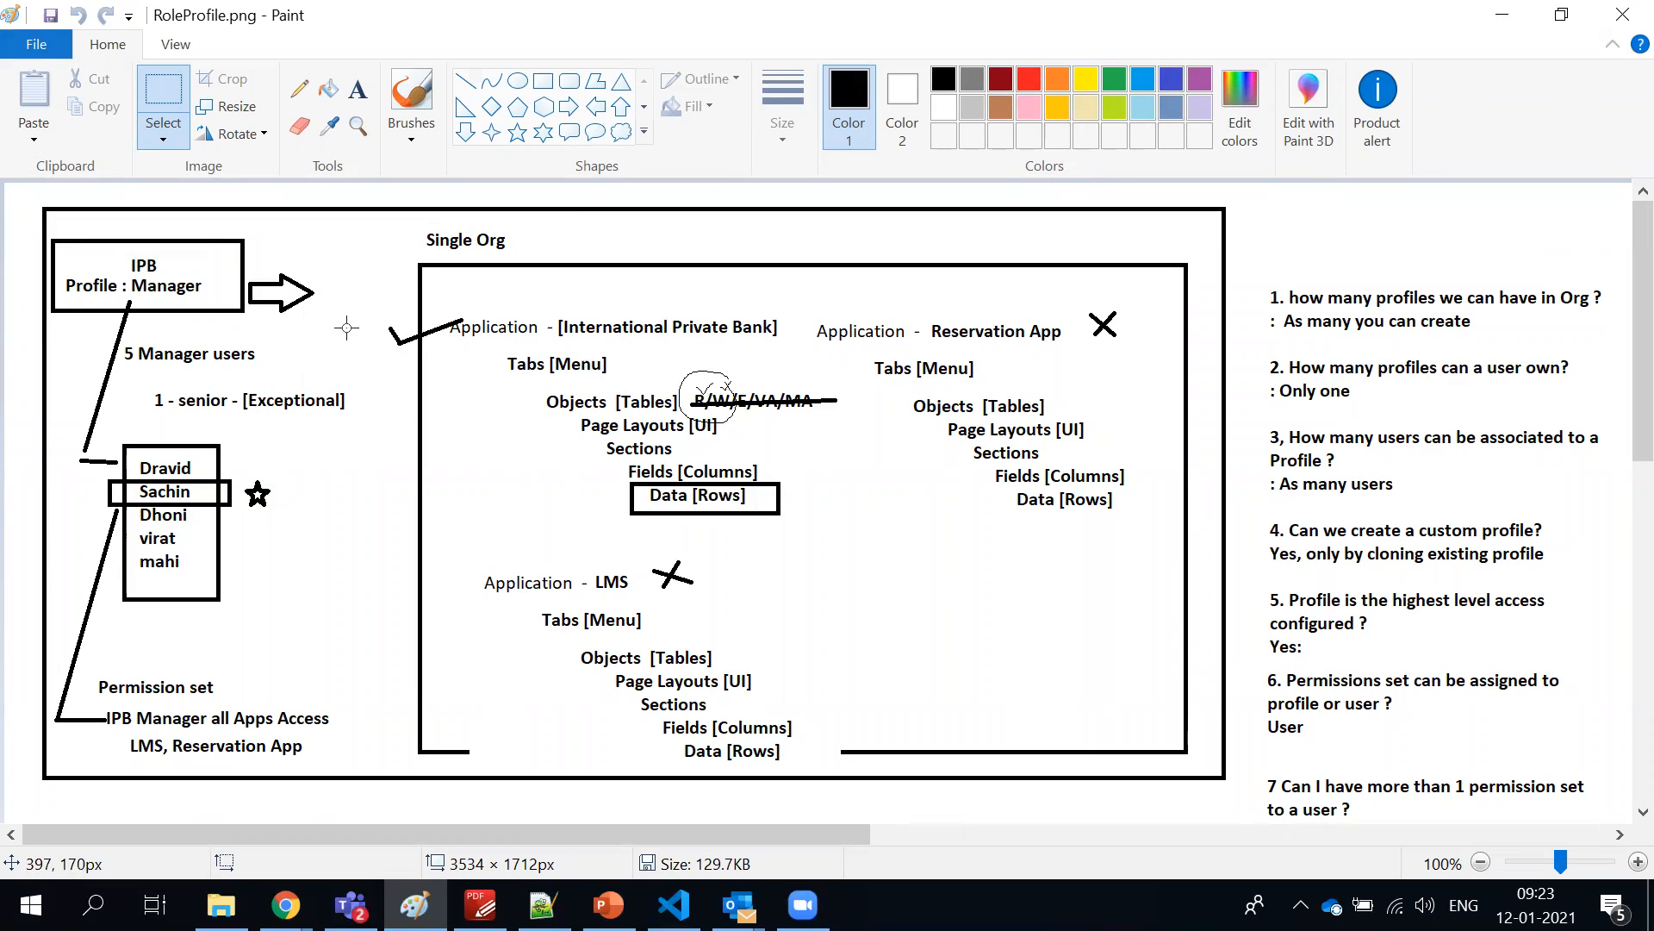
{"action": "key", "text": "alt+Tab"}
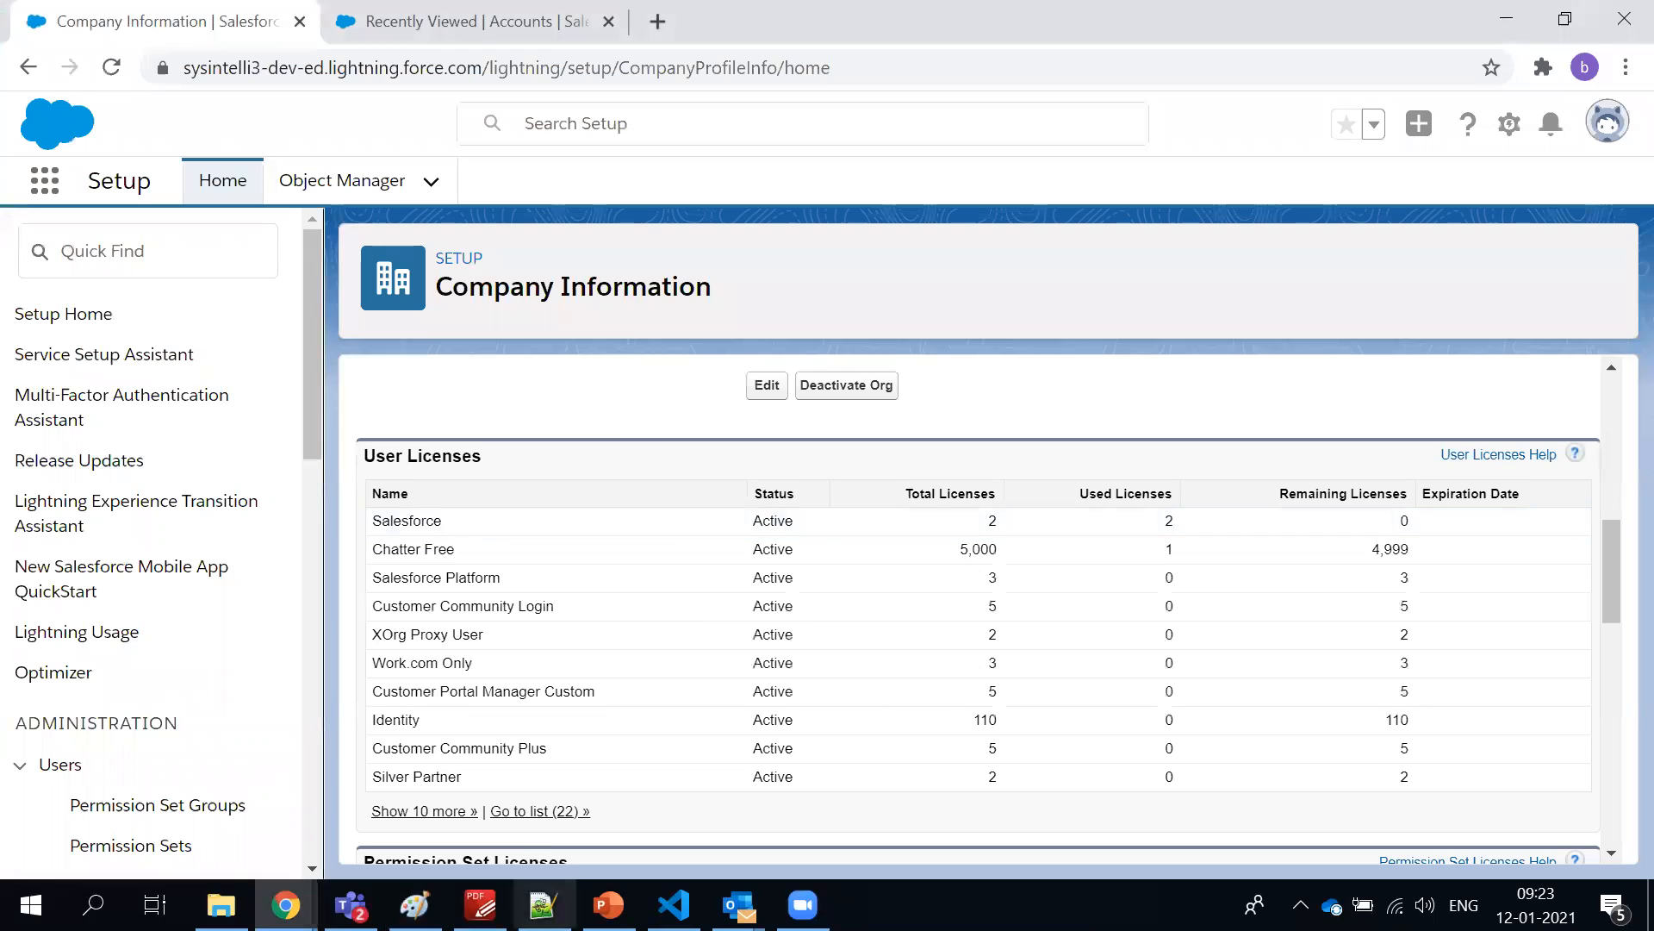
Switch to Notepad++ and start a new document with the line "Profile - Who sees what after they login"
{"action": "left_click", "coordinate": [480, 905]}
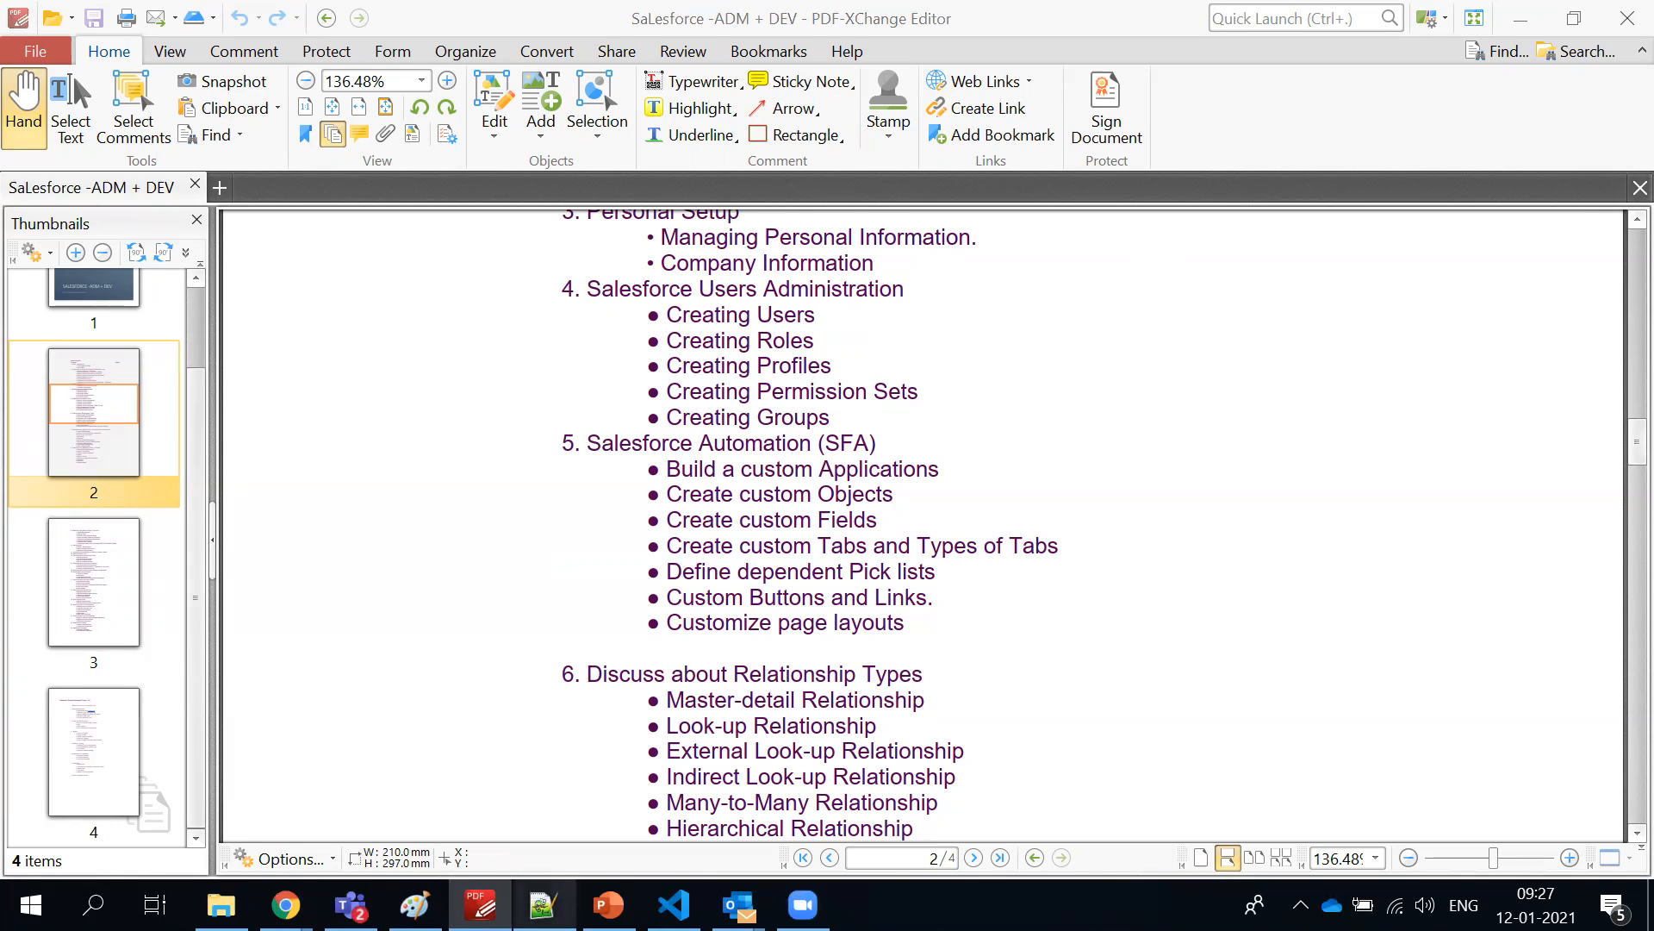
{"action": "left_click", "coordinate": [543, 905]}
{"action": "key", "text": "ctrl+n"}
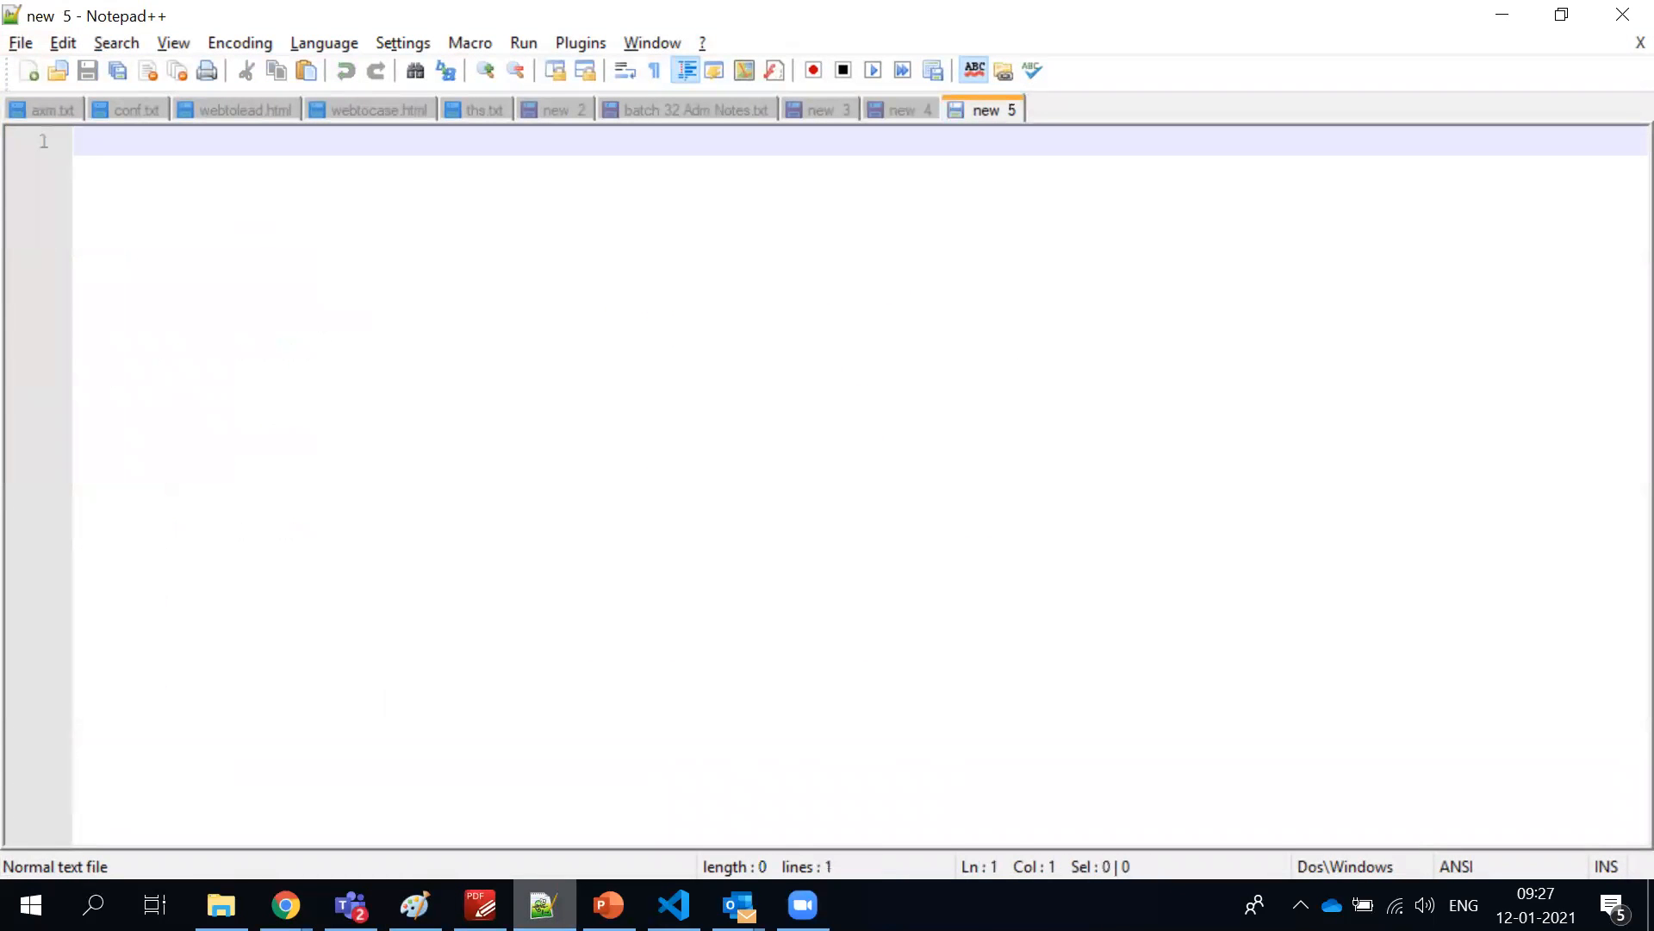
{"action": "type", "text": "Profile"}
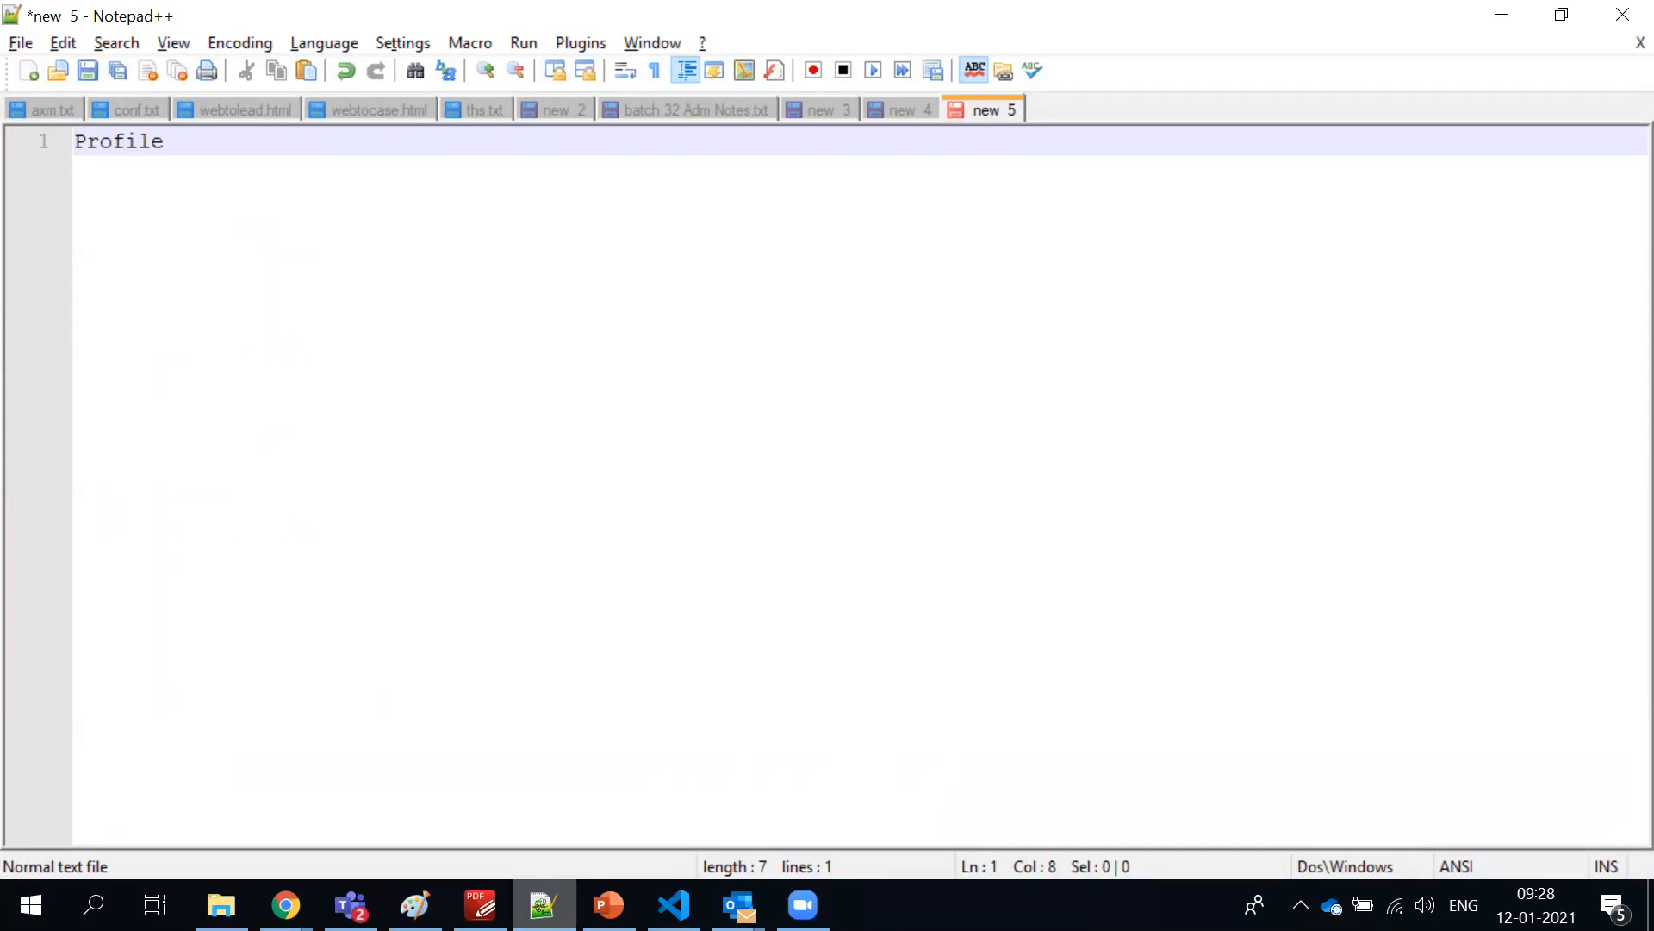
{"action": "type", "text": " - Who sees what"}
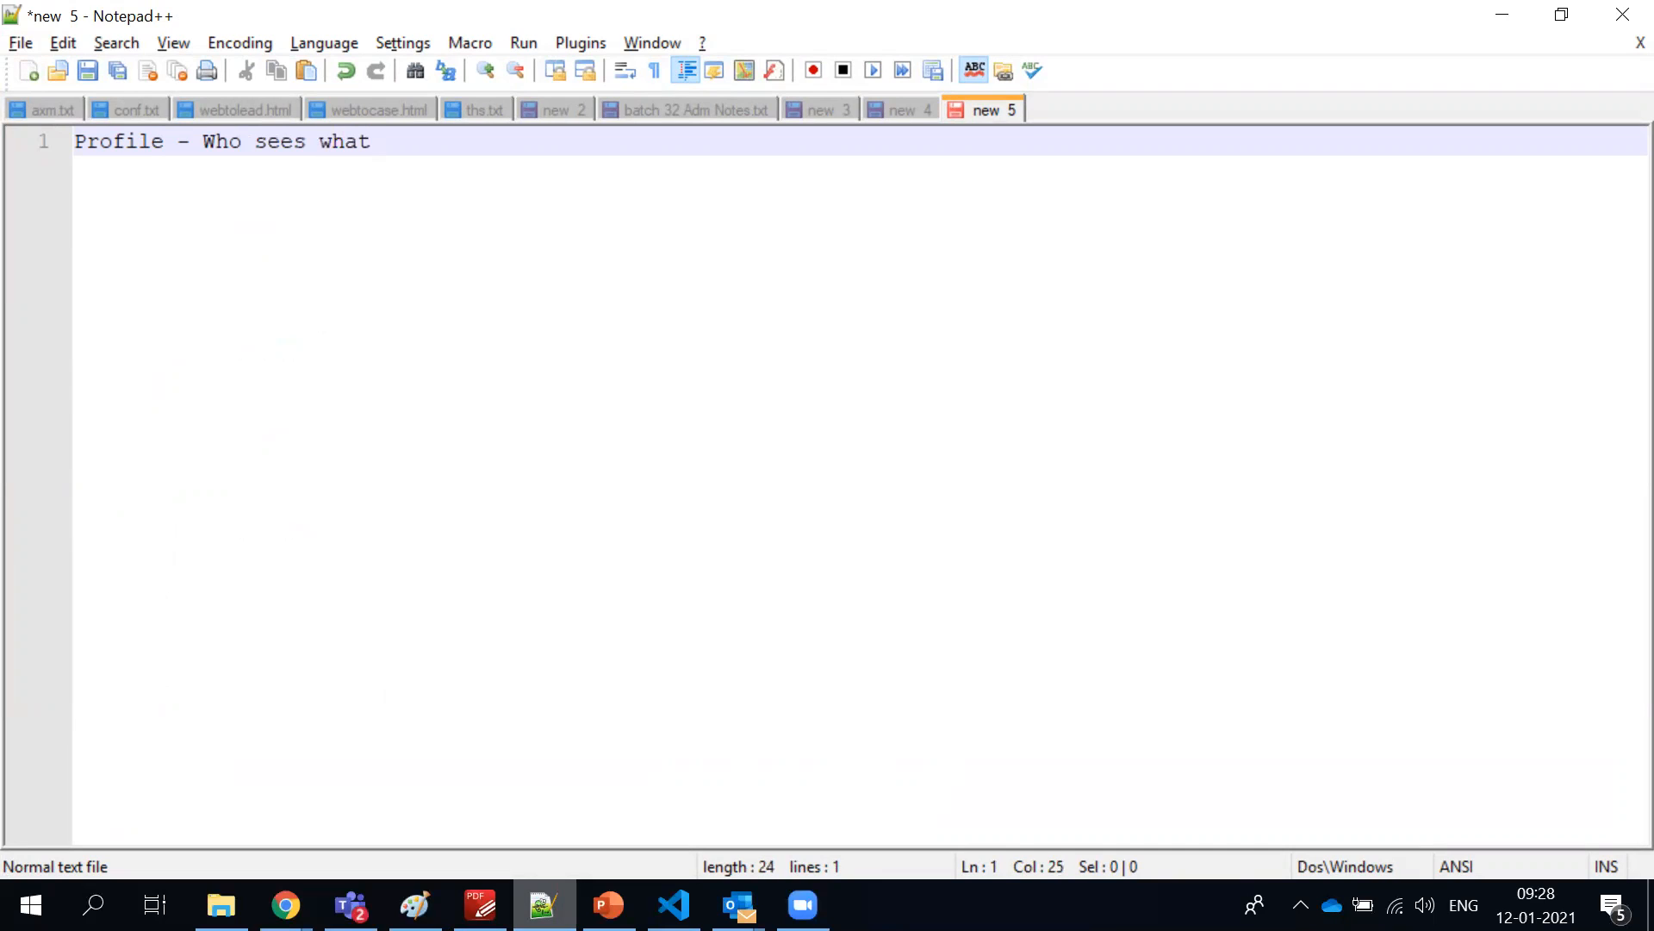
{"action": "type", "text": " after they login"}
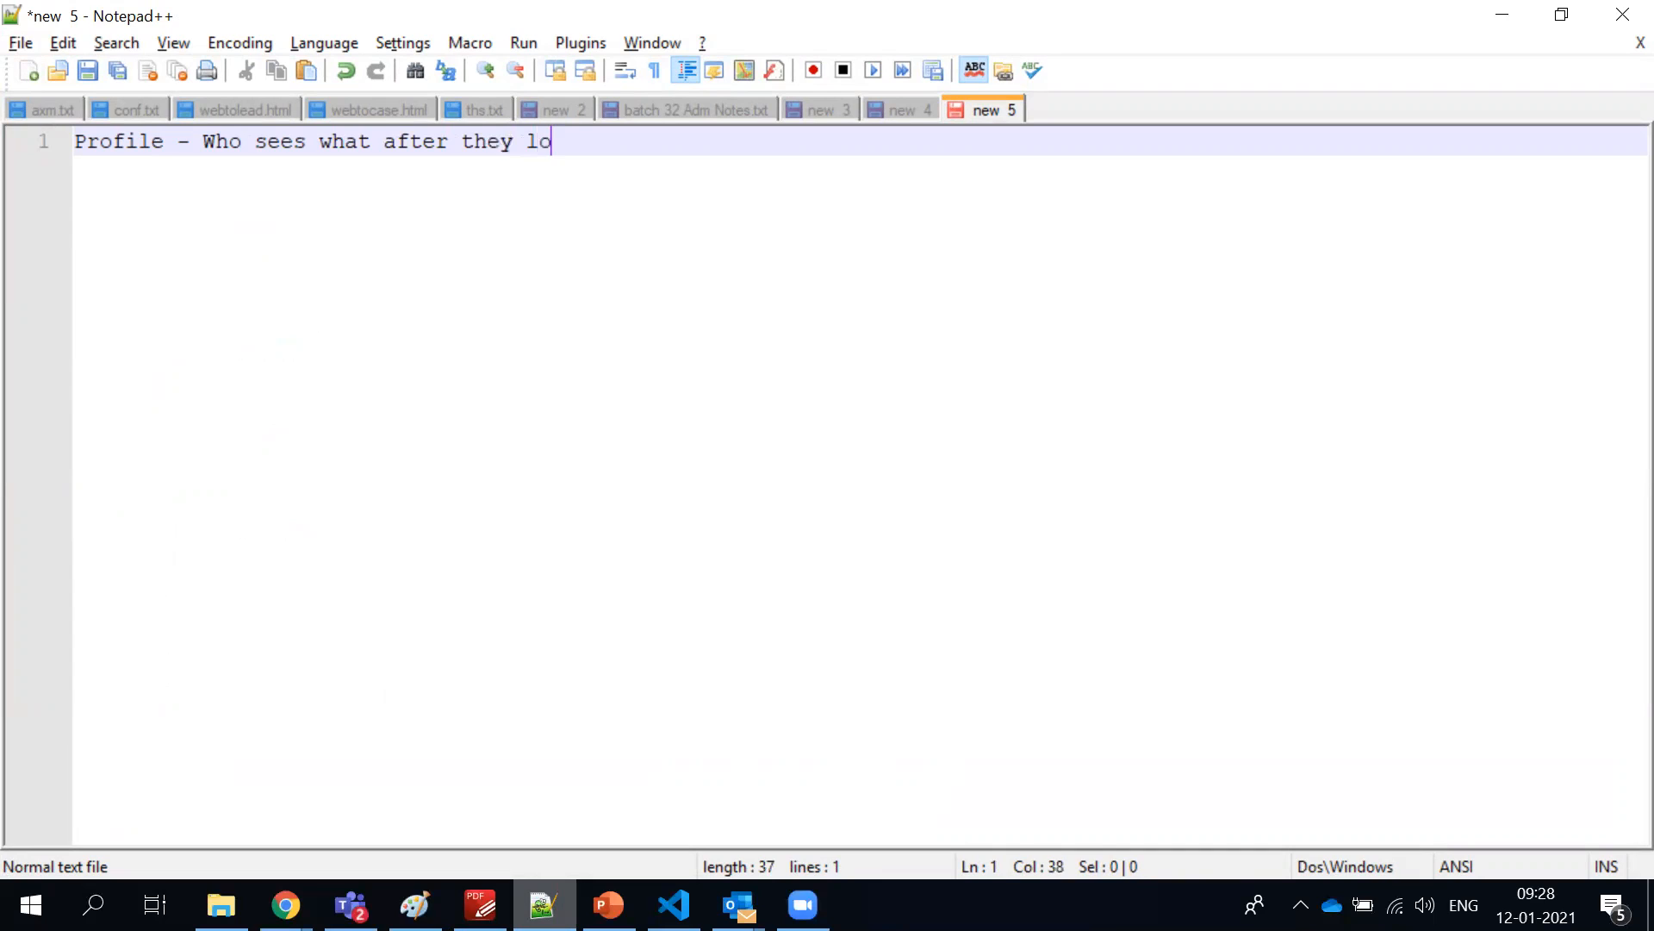
Leave a blank line below the Profile definition and write "- Sales _ Rep [Application]"
{"action": "key", "text": "Return"}
{"action": "key", "text": "Return"}
{"action": "type", "text": "- "}
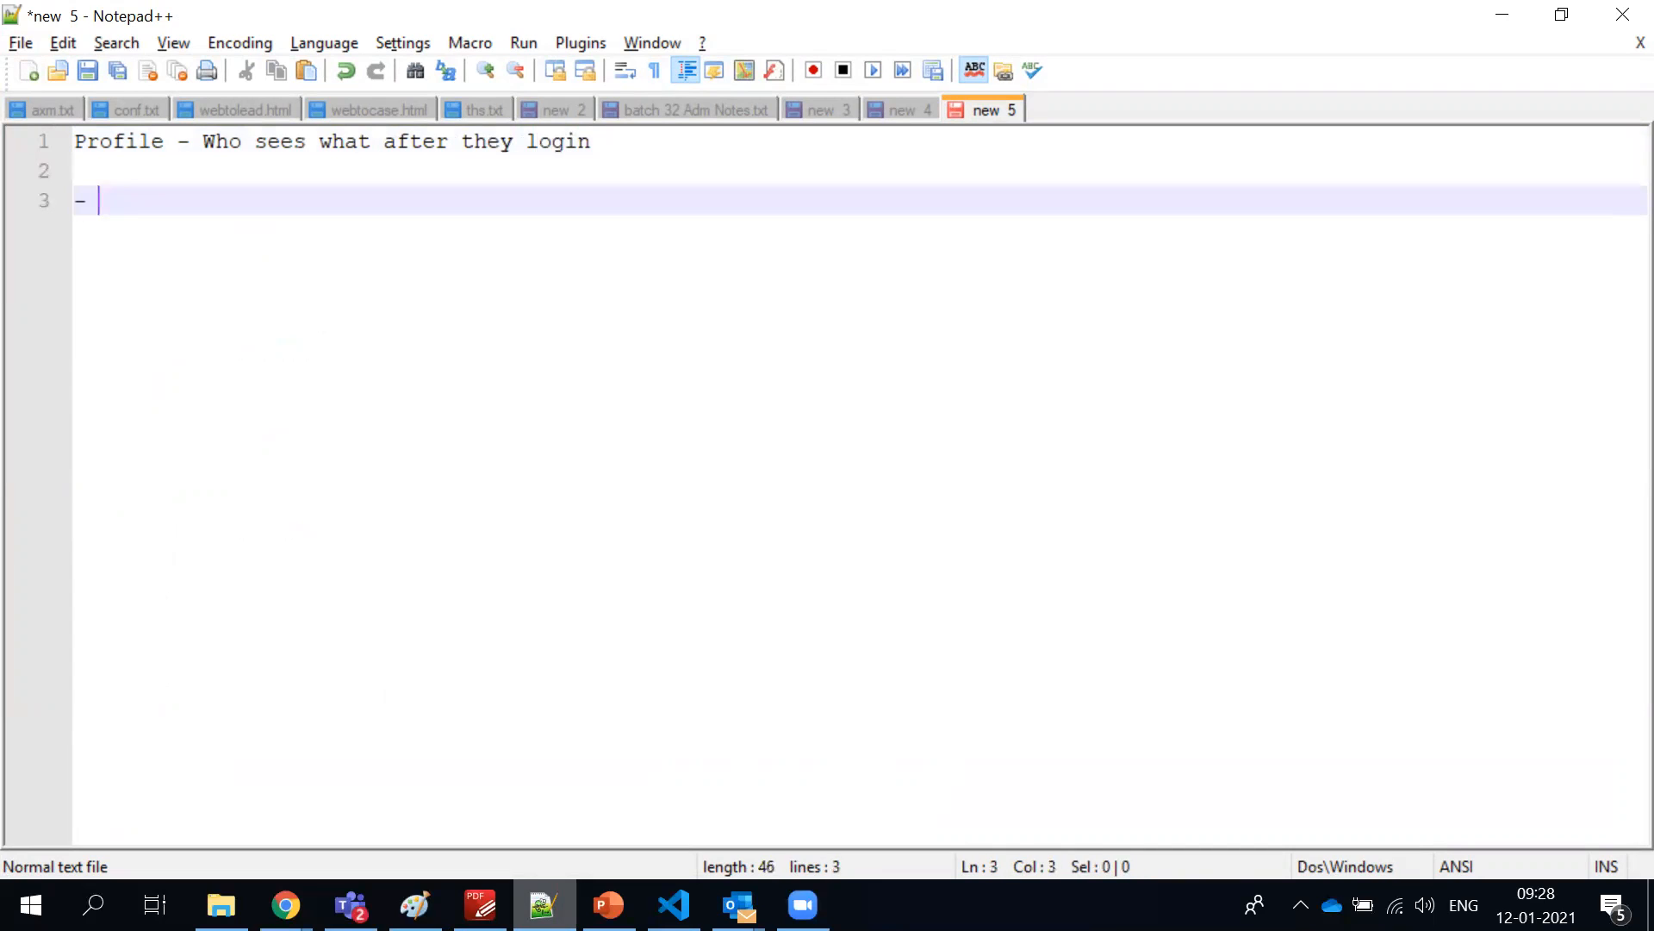
{"action": "type", "text": "Sales _ Rep "}
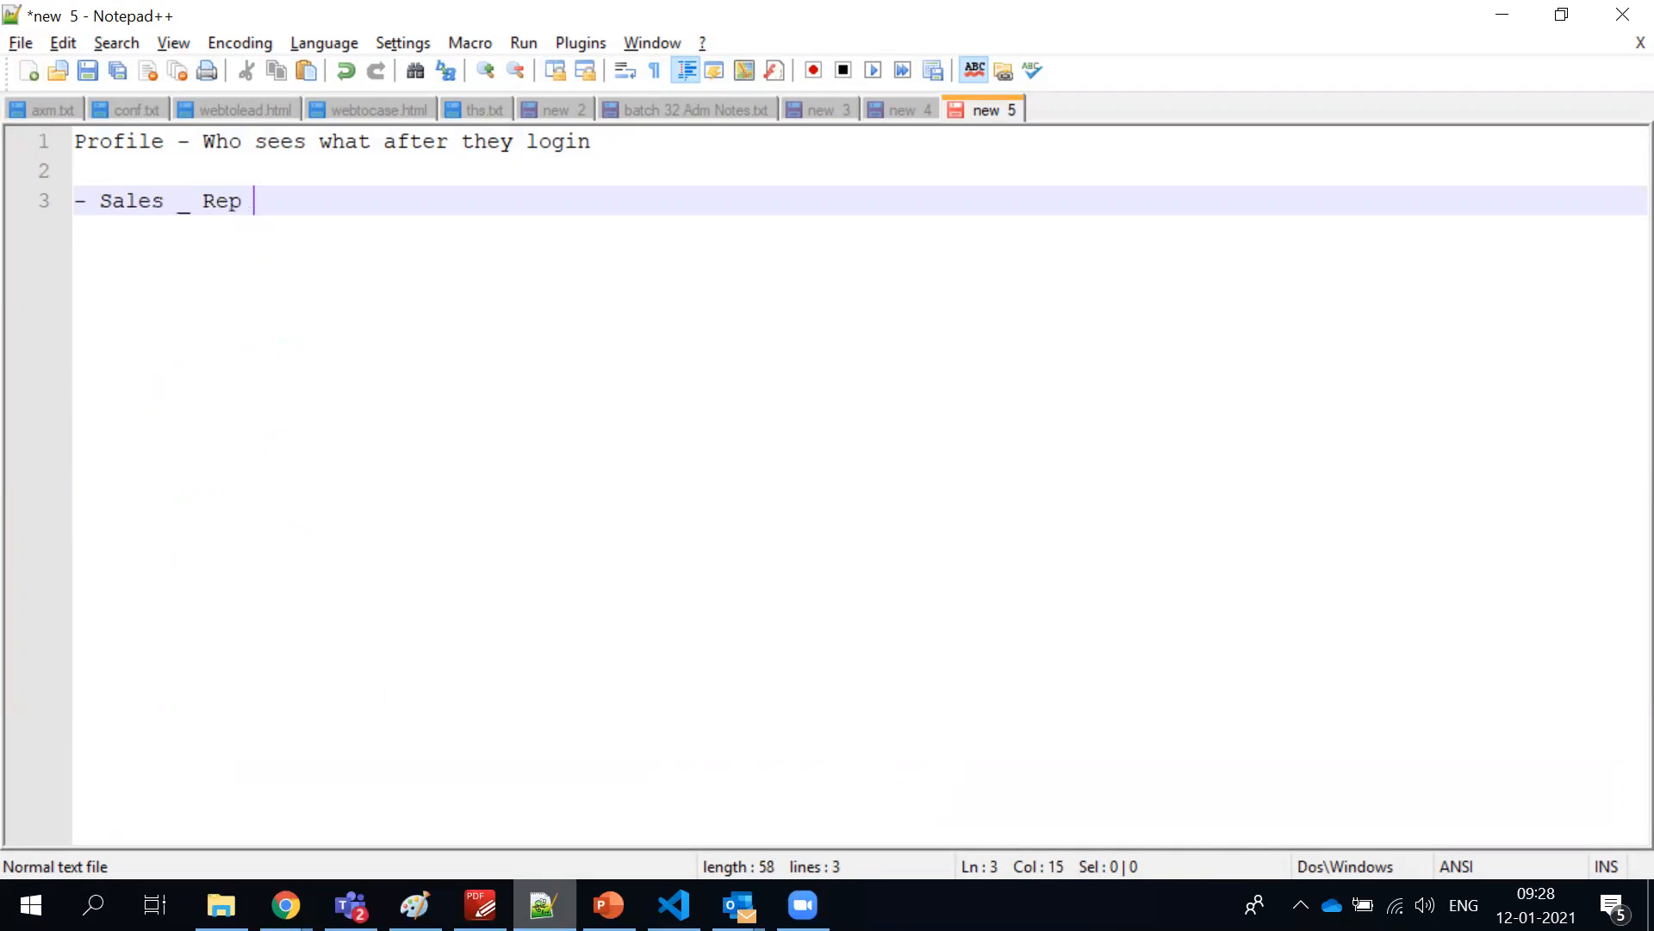
{"action": "type", "text": "[]"}
{"action": "key", "text": "Left"}
{"action": "type", "text": "Application"}
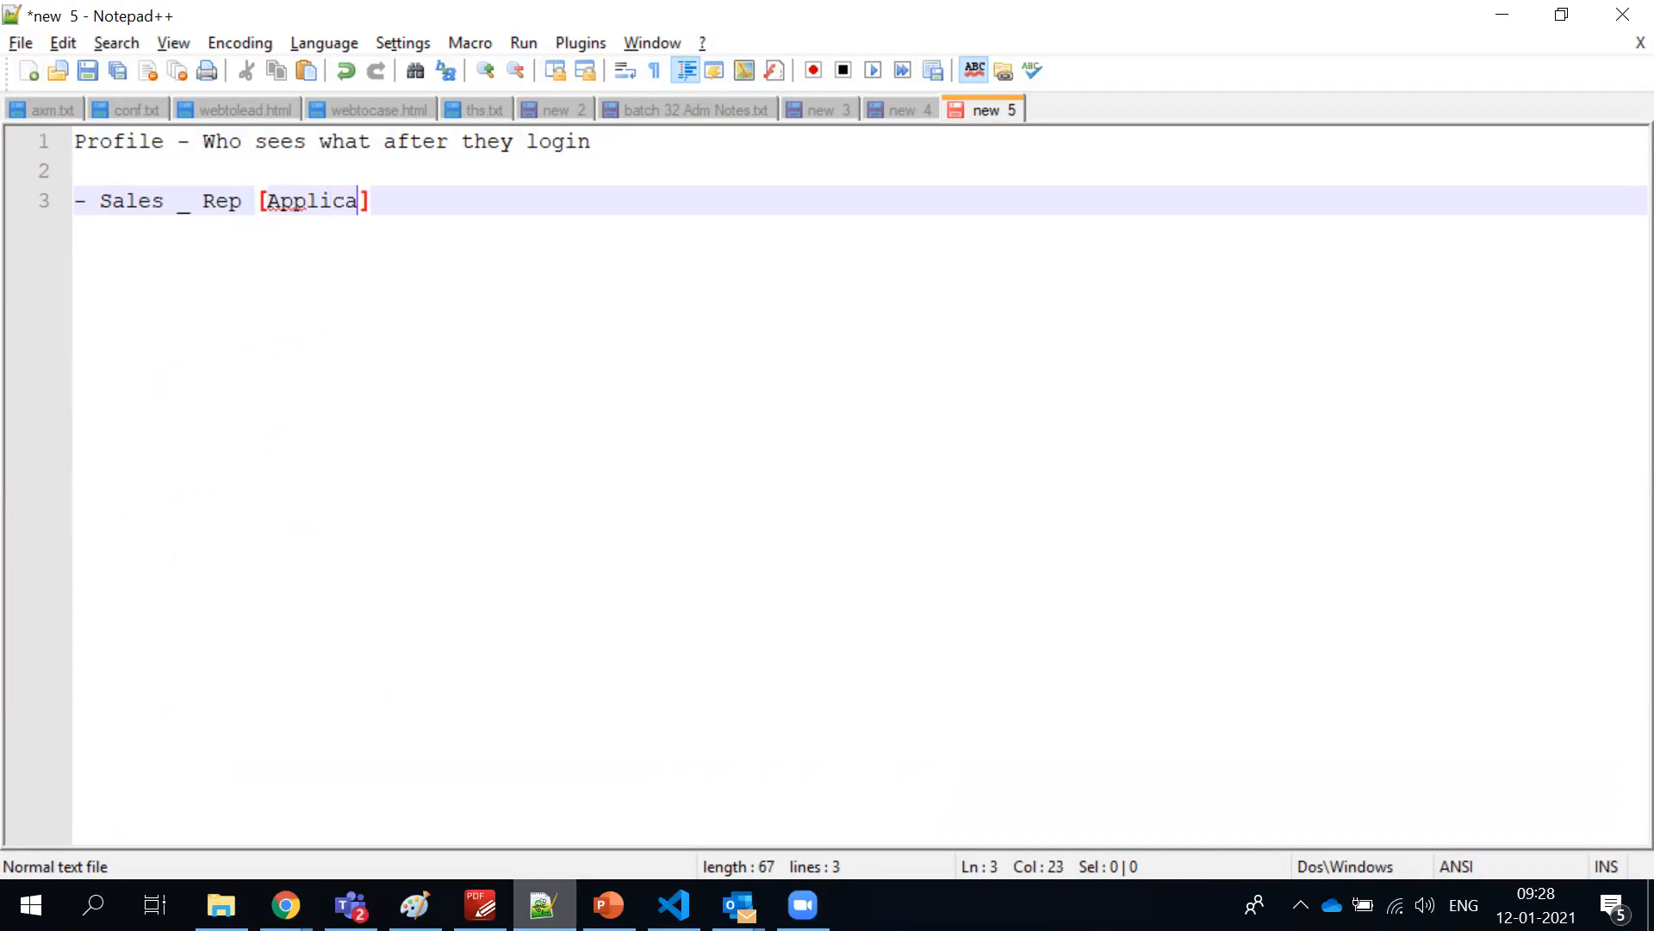
{"action": "type", "text": "/Menu"}
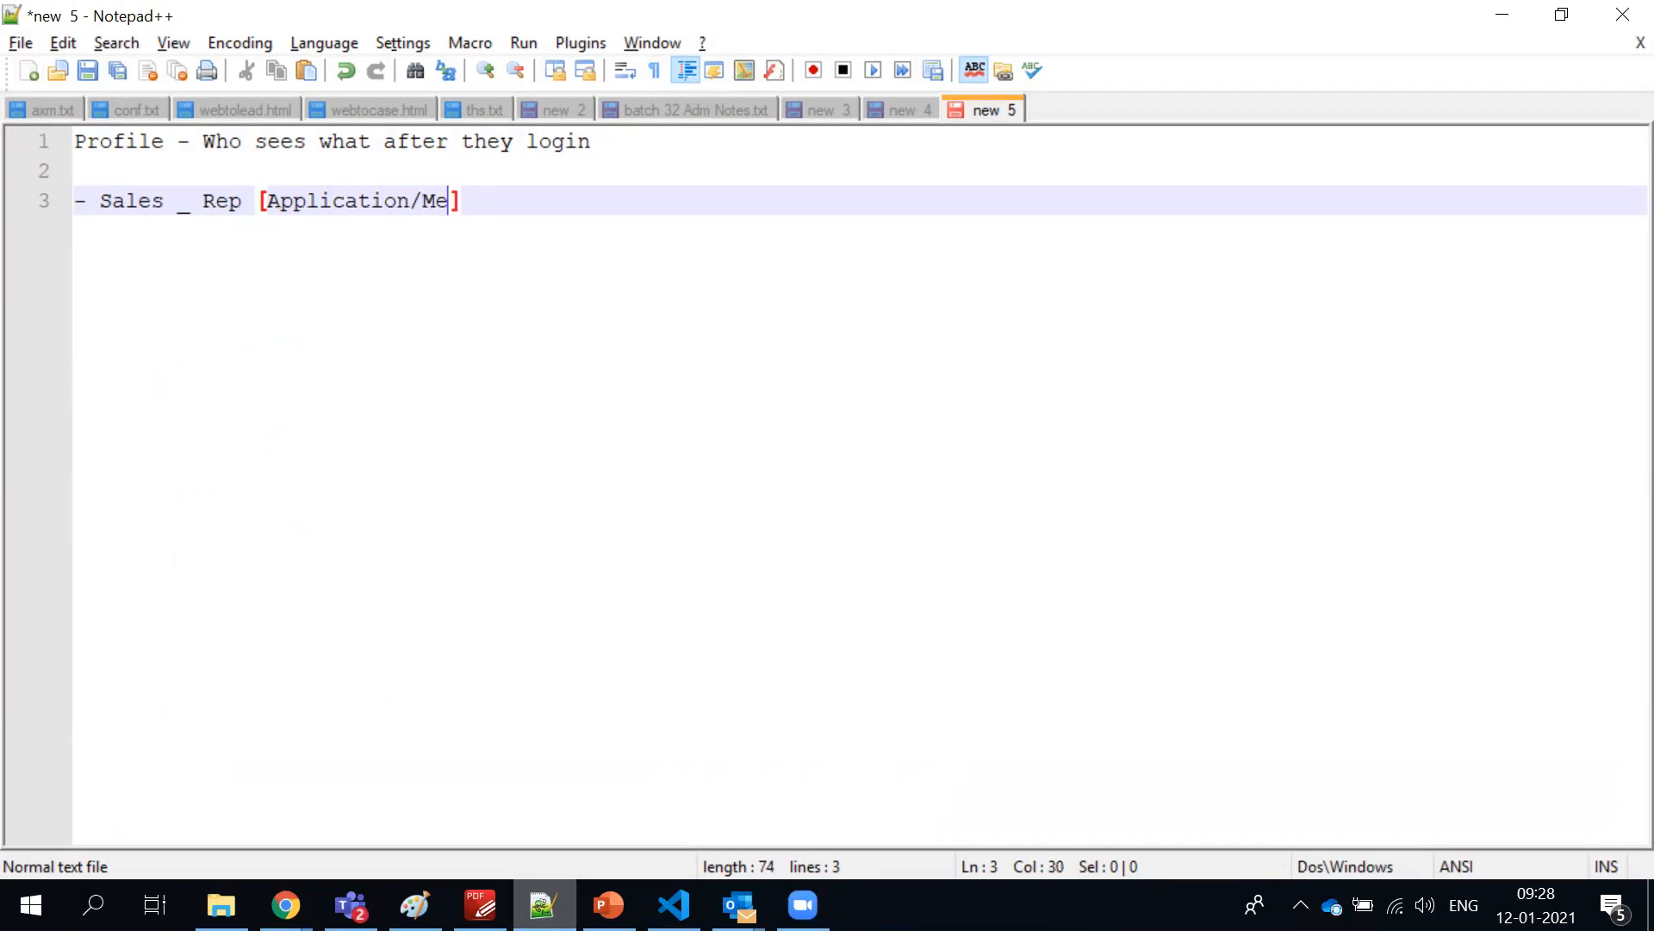
Extend the bracketed list after Application with "/Tab/", using the word Tab instead of Menu
{"action": "key", "text": "BackSpace"}
{"action": "key", "text": "BackSpace"}
{"action": "key", "text": "BackSpace"}
{"action": "type", "text": "enu/"}
{"action": "key", "text": "Left"}
{"action": "key", "text": "Left"}
{"action": "key", "text": "Right"}
{"action": "key", "text": "BackSpace"}
{"action": "key", "text": "BackSpace"}
{"action": "key", "text": "BackSpace"}
{"action": "key", "text": "BackSpace"}
{"action": "type", "text": "Tab"}
{"action": "key", "text": "Right"}
Complete the bracketed list after Tab with "Object/fields", using the word Object instead of Tables
{"action": "type", "text": "Tables"}
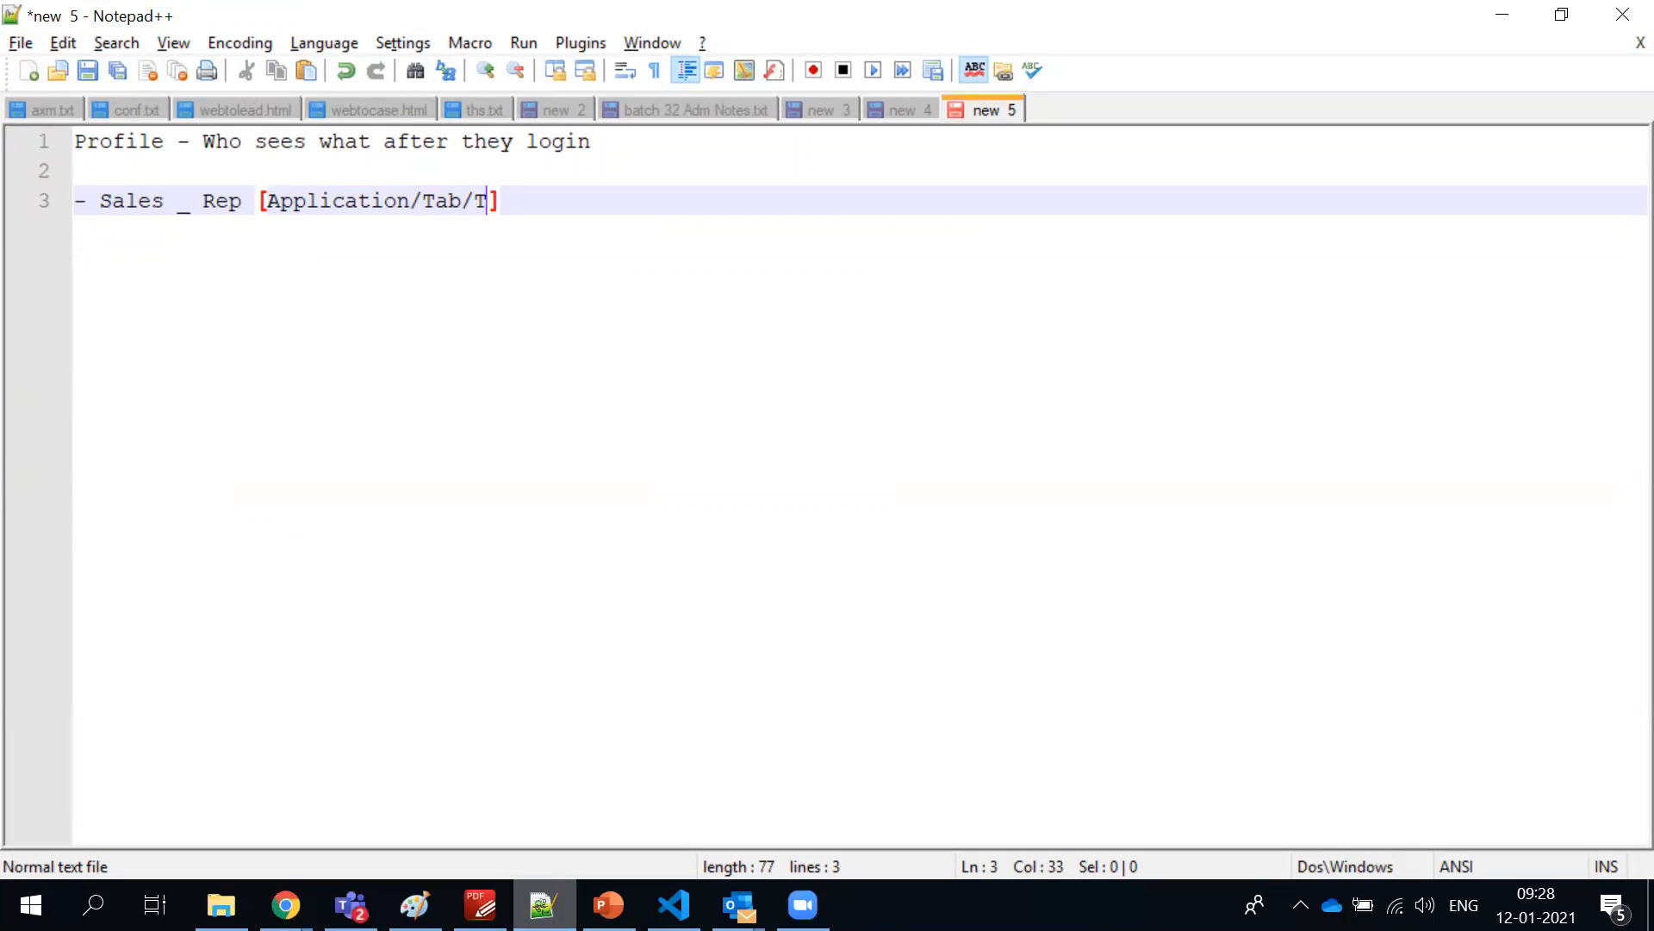
{"action": "key", "text": "BackSpace"}
{"action": "key", "text": "BackSpace"}
{"action": "key", "text": "BackSpace"}
{"action": "key", "text": "BackSpace"}
{"action": "key", "text": "BackSpace"}
{"action": "key", "text": "BackSpace"}
{"action": "type", "text": "Cbject"}
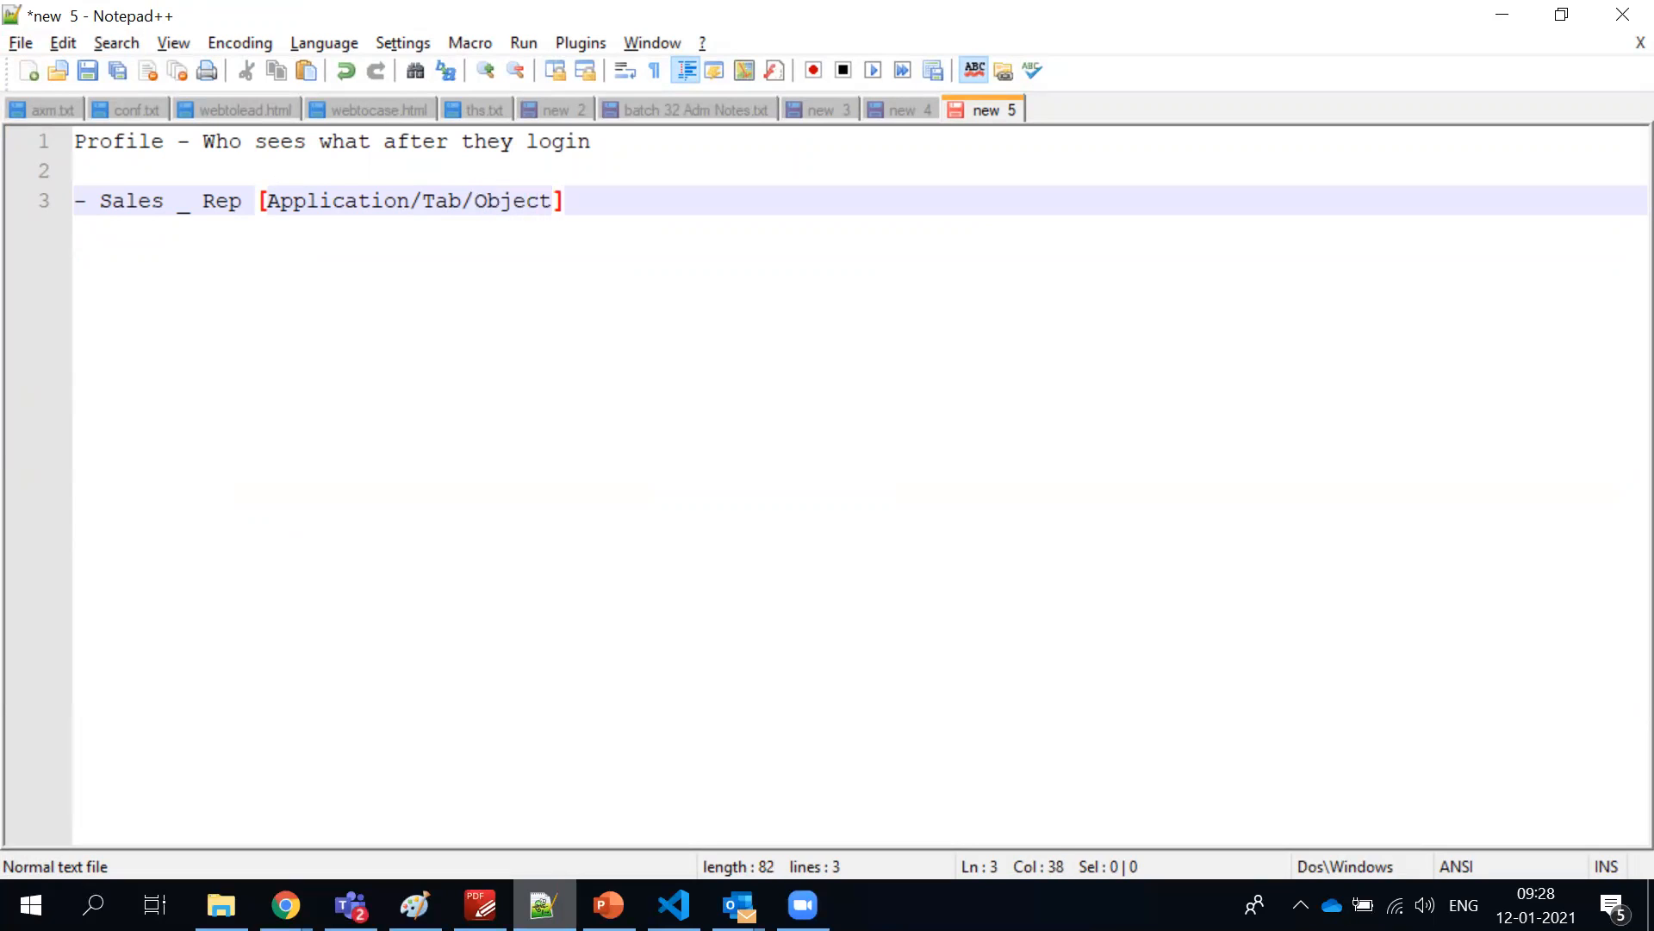
{"action": "type", "text": "/fields"}
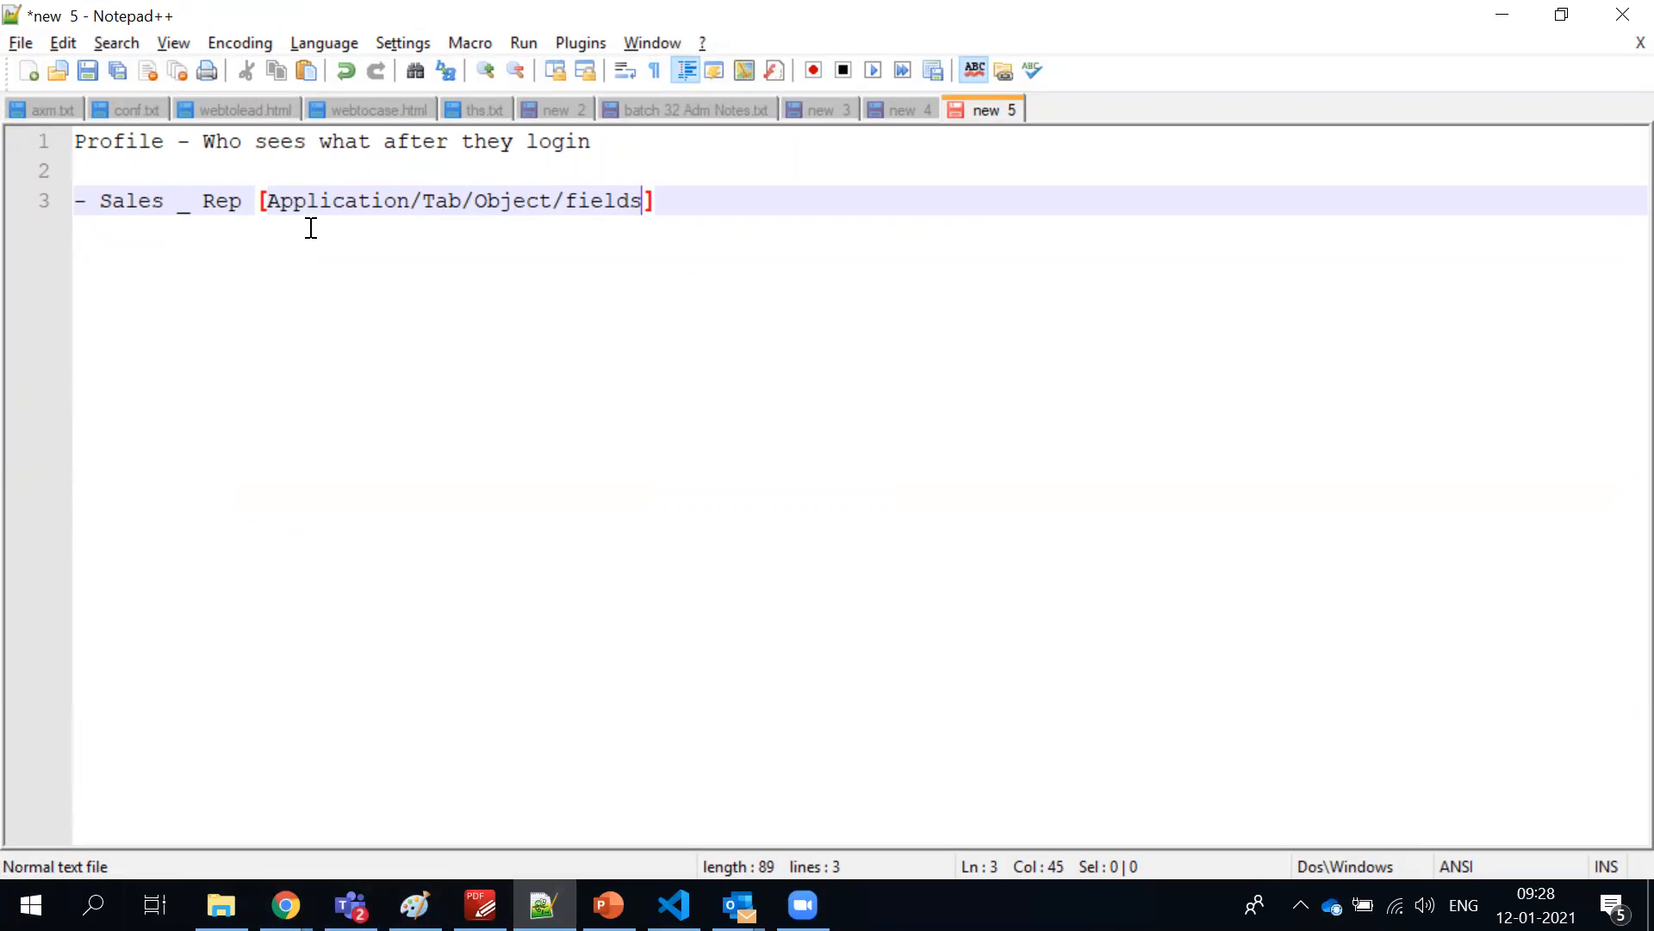
Highlight the words Application, Tab, Object and fields in the Sales Rep line one after another
{"action": "double_click", "coordinate": [308, 202]}
{"action": "double_click", "coordinate": [429, 200]}
{"action": "double_click", "coordinate": [427, 197]}
{"action": "left_click", "coordinate": [507, 199]}
{"action": "double_click", "coordinate": [507, 198]}
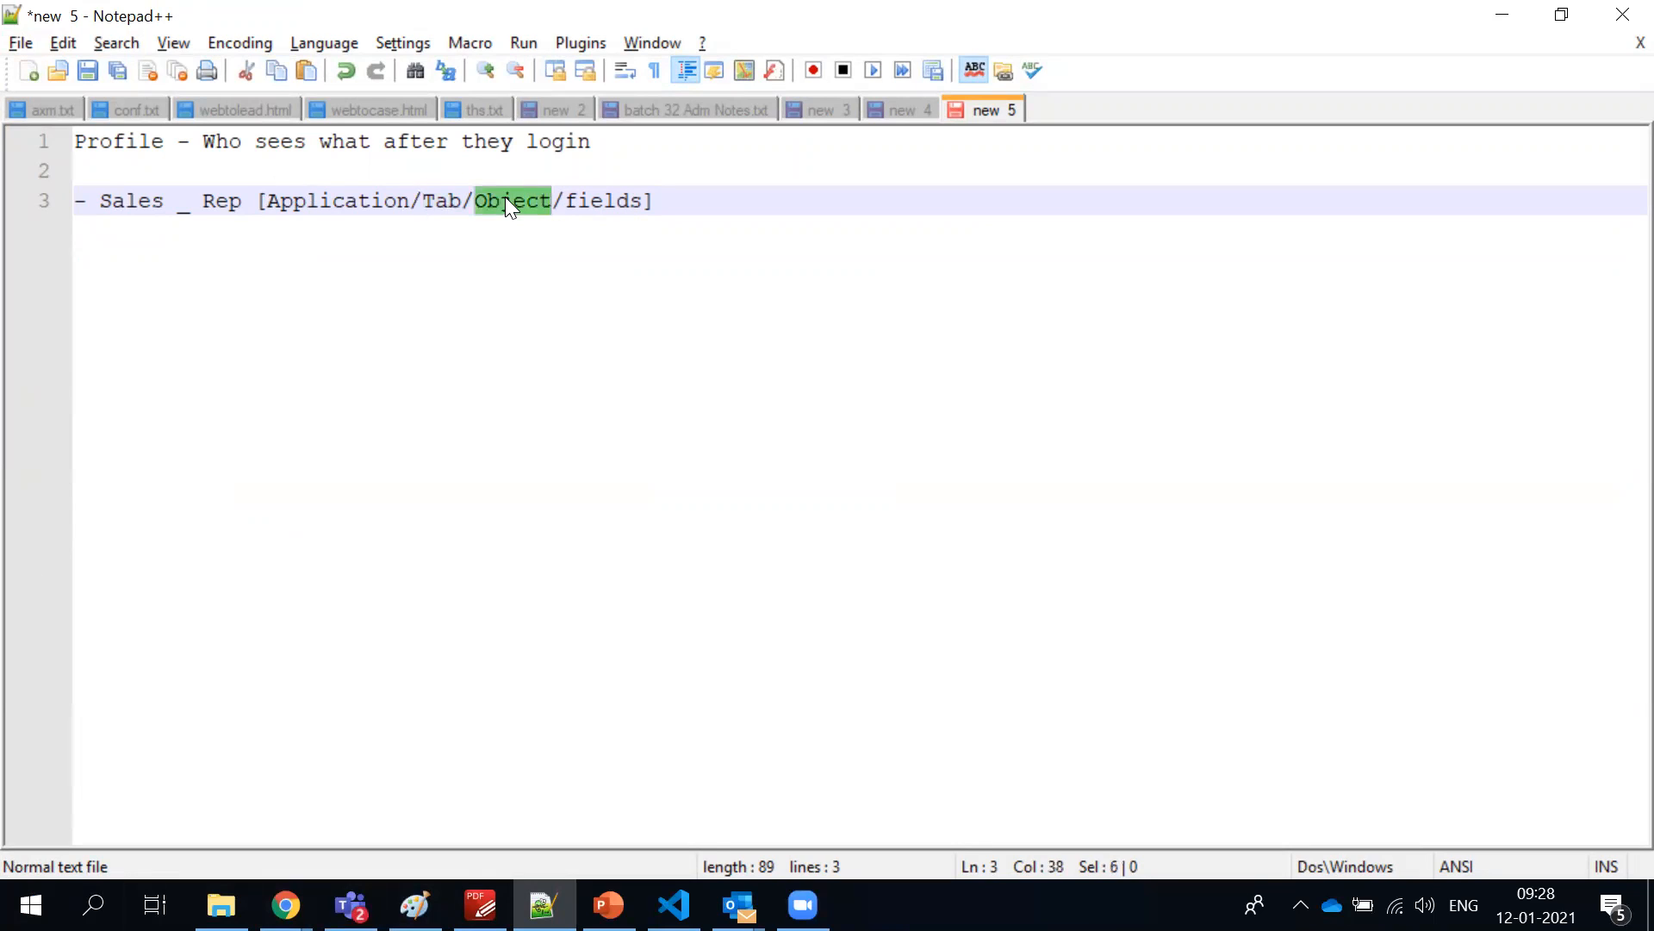
{"action": "left_click", "coordinate": [451, 204]}
{"action": "triple_click", "coordinate": [451, 202]}
{"action": "double_click", "coordinate": [450, 202]}
{"action": "double_click", "coordinate": [510, 207]}
{"action": "double_click", "coordinate": [451, 200]}
{"action": "double_click", "coordinate": [506, 203]}
{"action": "double_click", "coordinate": [603, 203]}
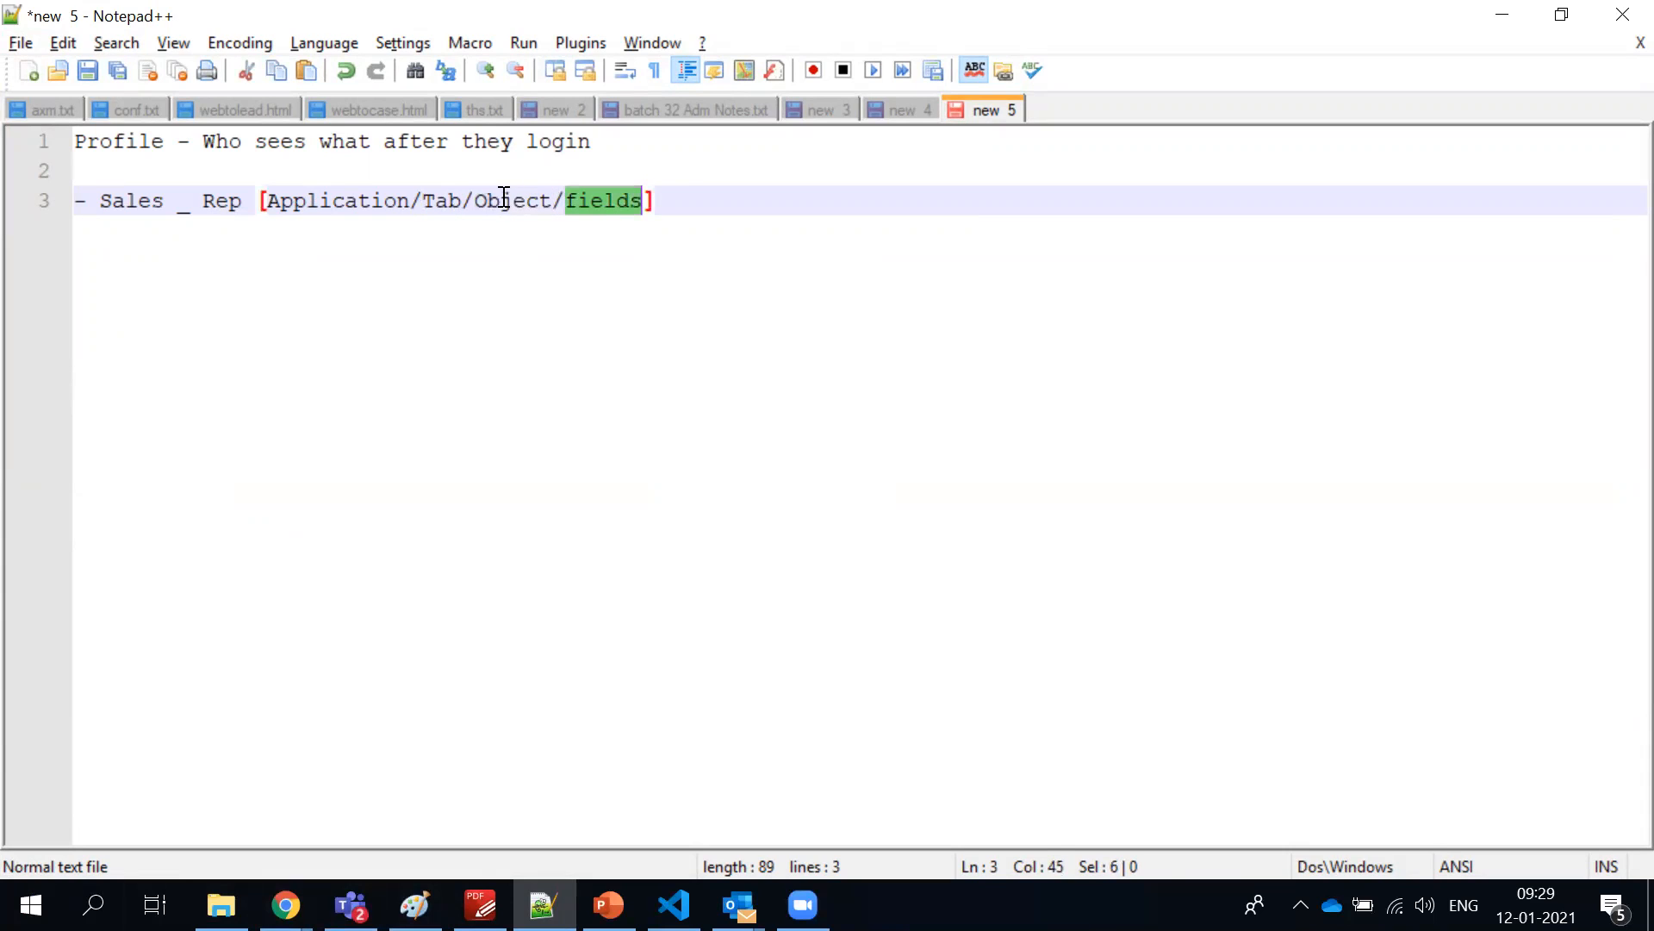
{"action": "left_click", "coordinate": [639, 200]}
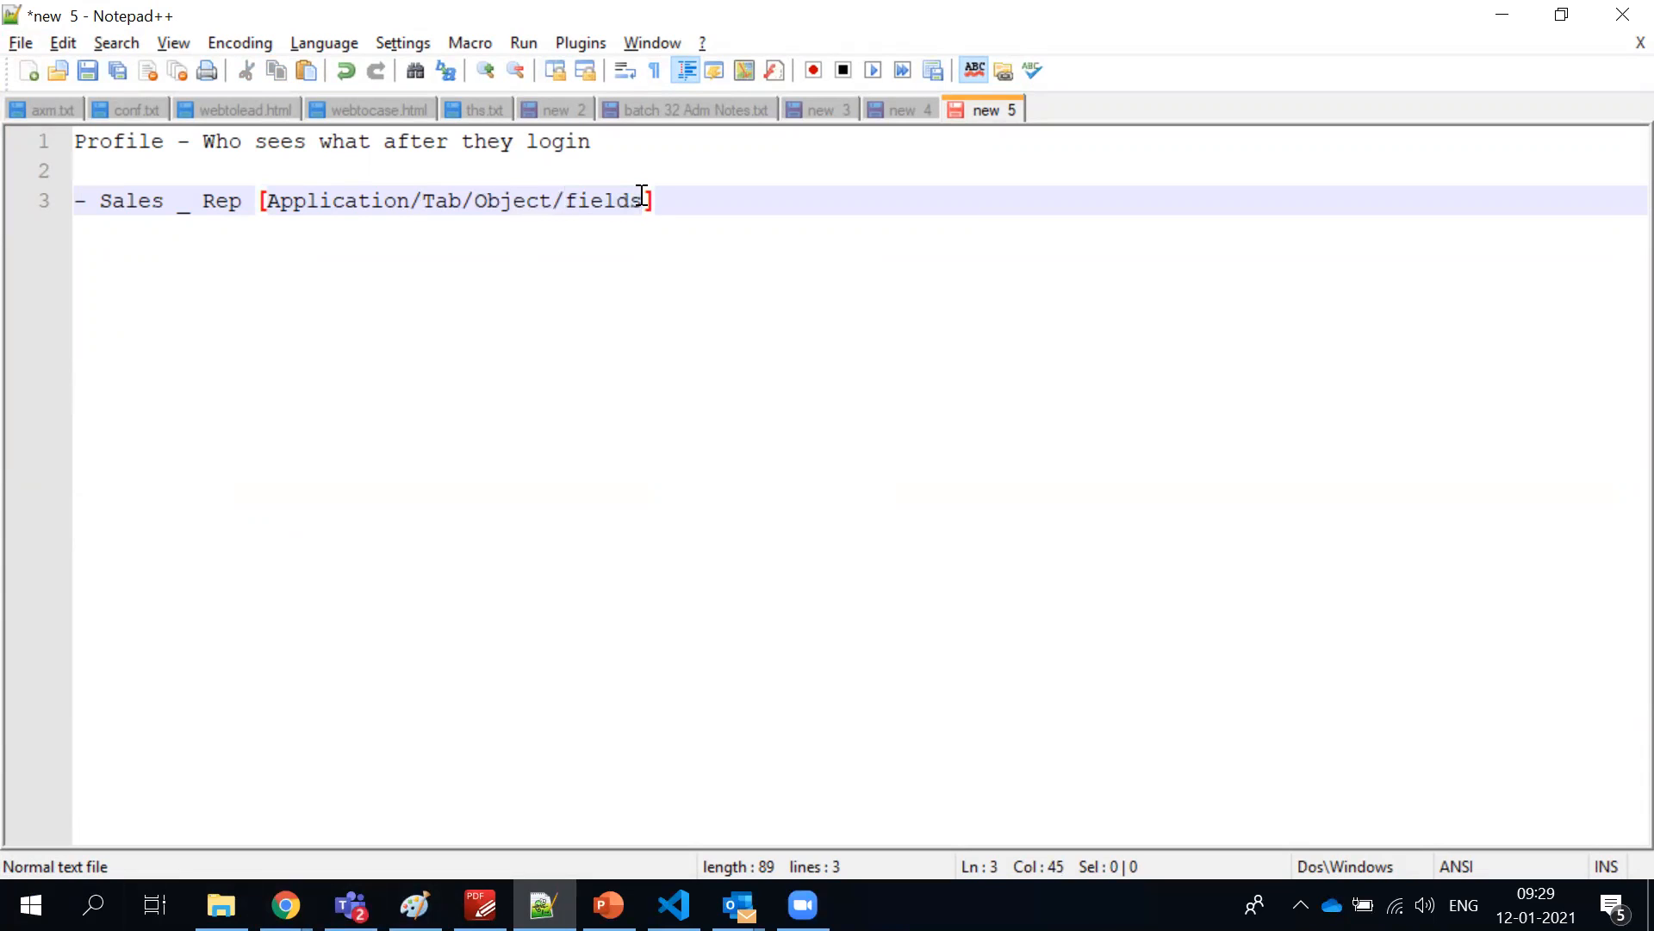
{"action": "double_click", "coordinate": [613, 203]}
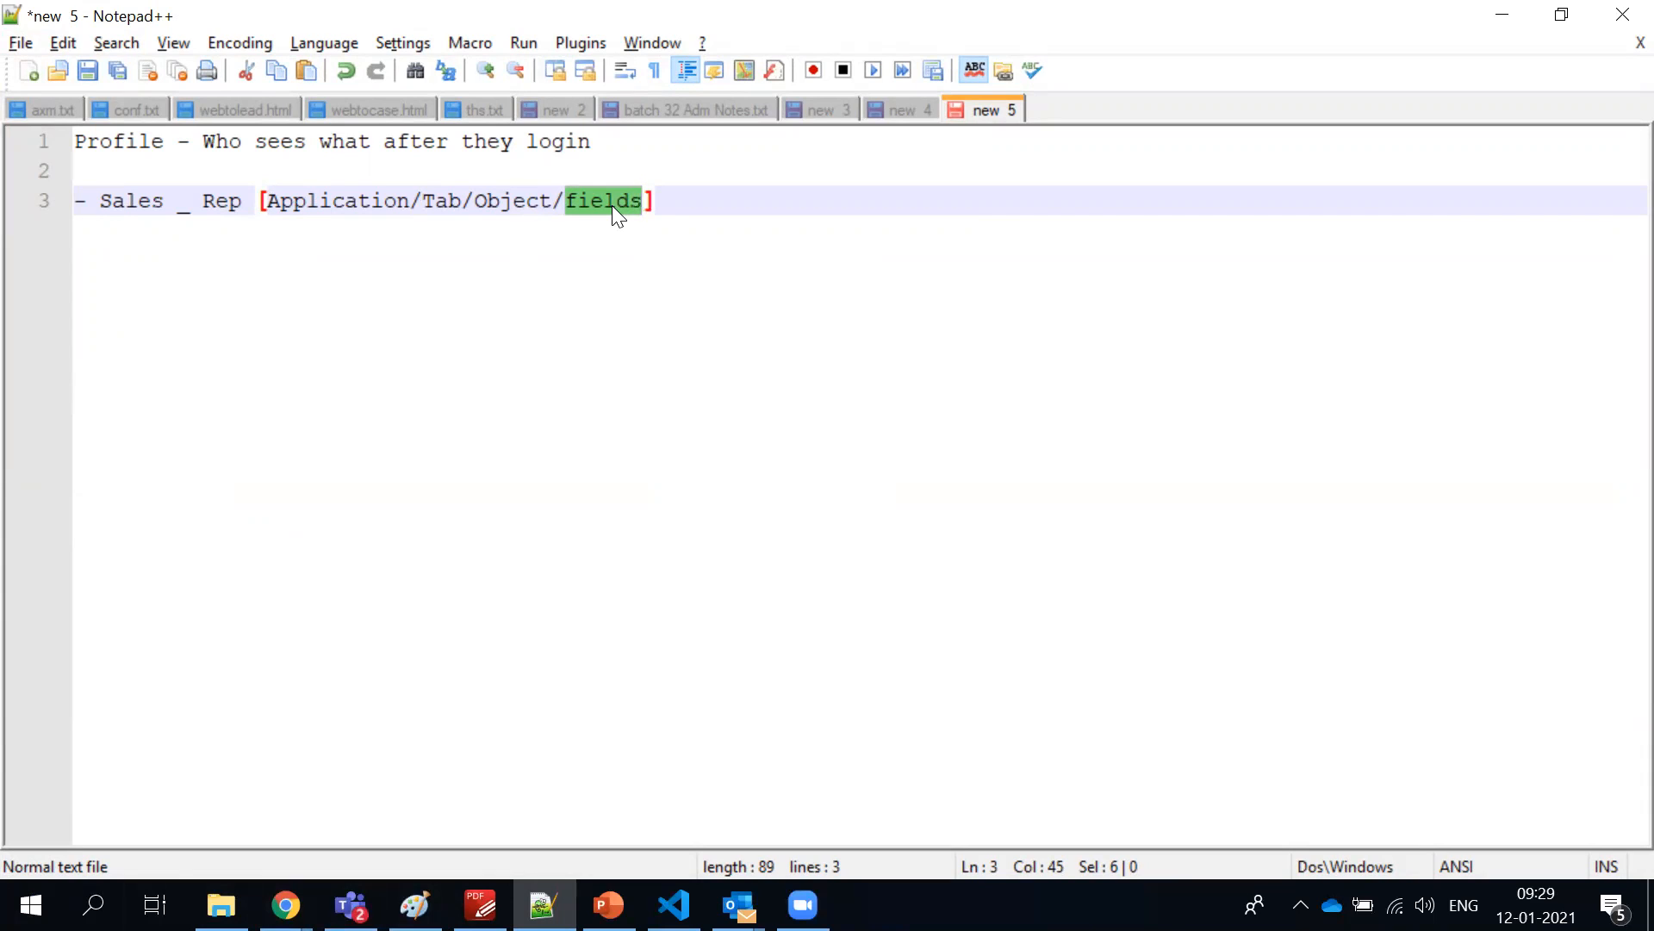
Insert "Layout/" between Object and fields in the Sales Rep line, and highlight the word fields
{"action": "left_click", "coordinate": [557, 203]}
{"action": "key", "text": "Right"}
{"action": "type", "text": "Layout/"}
{"action": "double_click", "coordinate": [713, 204]}
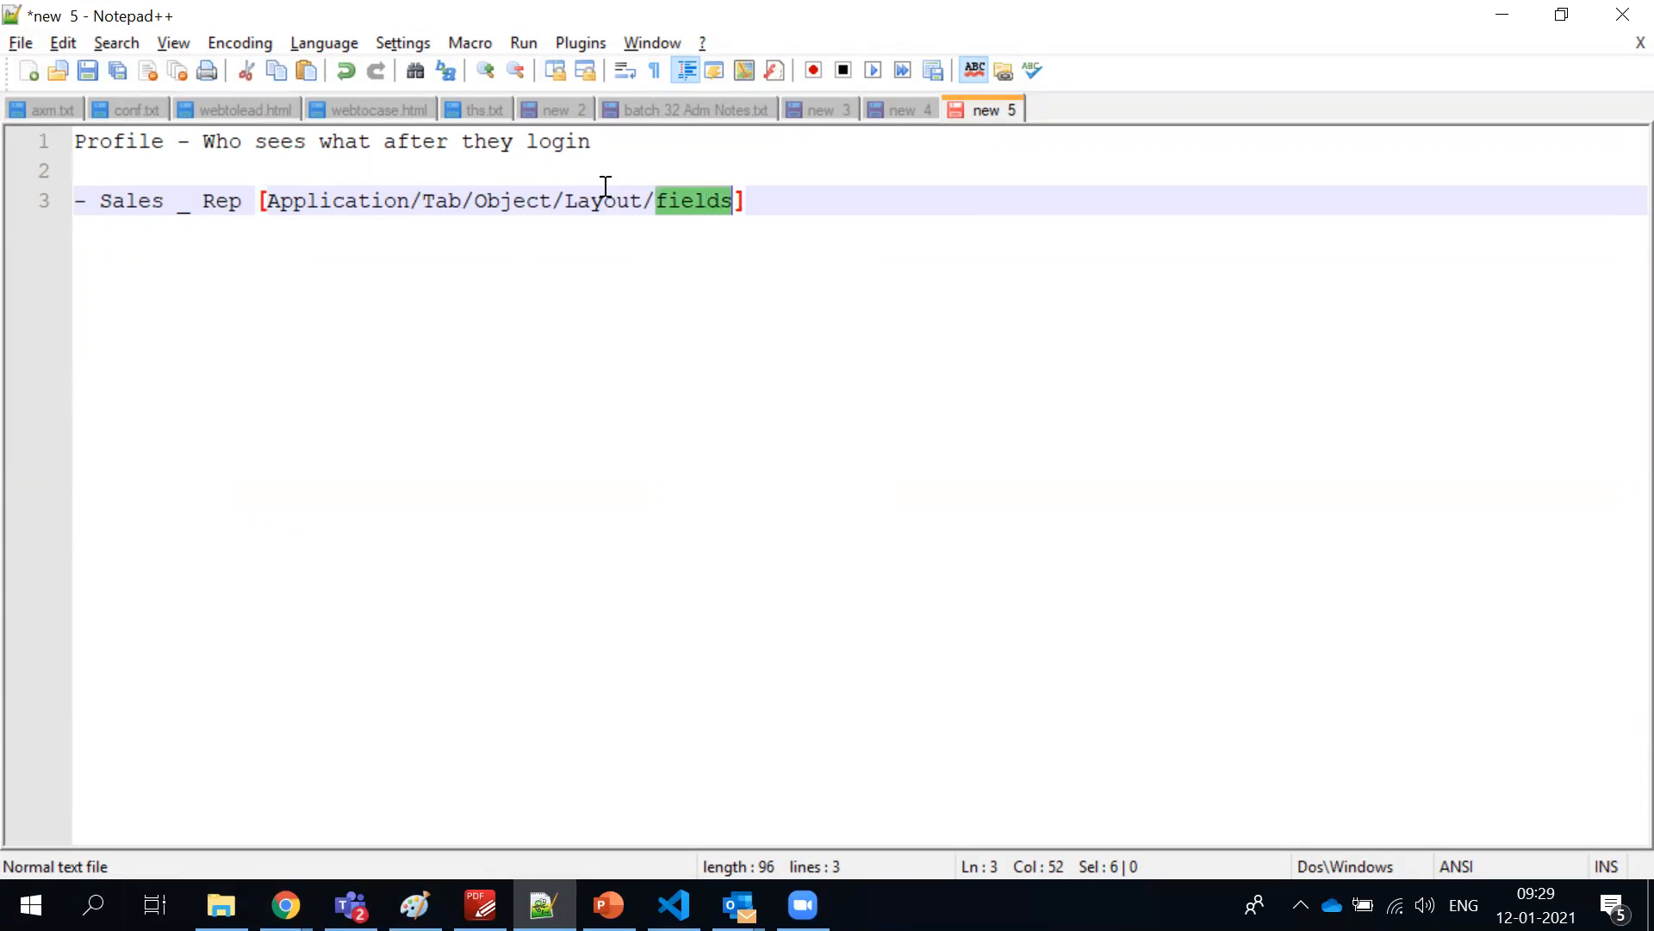
Highlight the words Object, Layout, fields, Layout again and Sales one after another in the Sales Rep line
{"action": "double_click", "coordinate": [527, 200]}
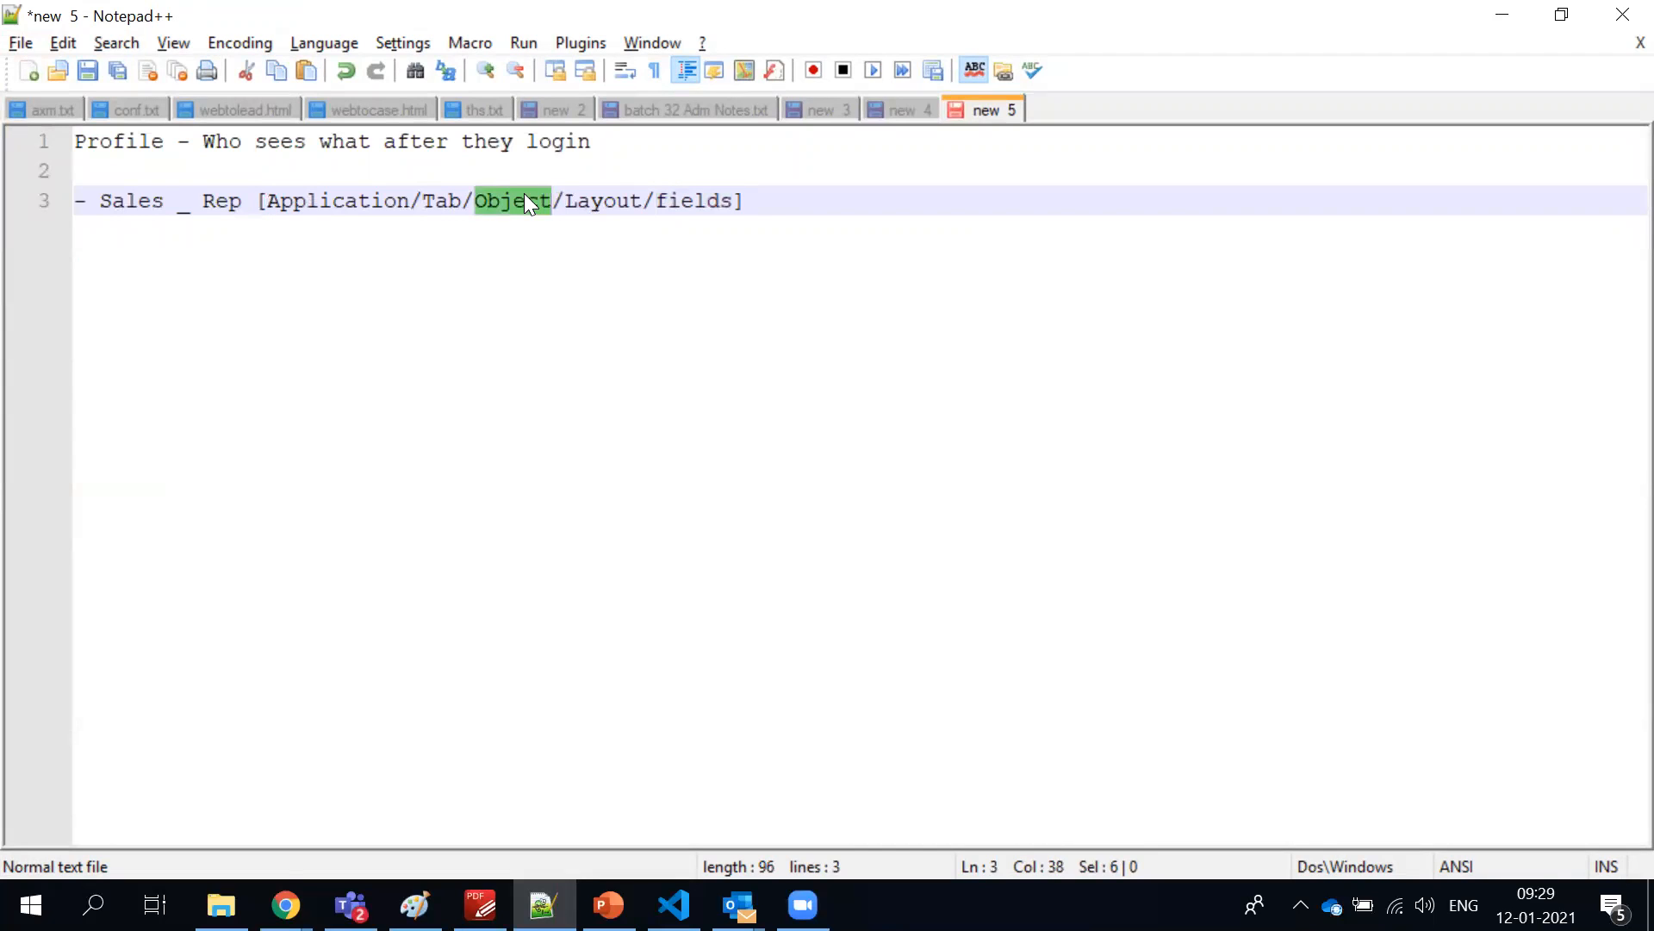
{"action": "triple_click", "coordinate": [622, 208]}
{"action": "double_click", "coordinate": [623, 209]}
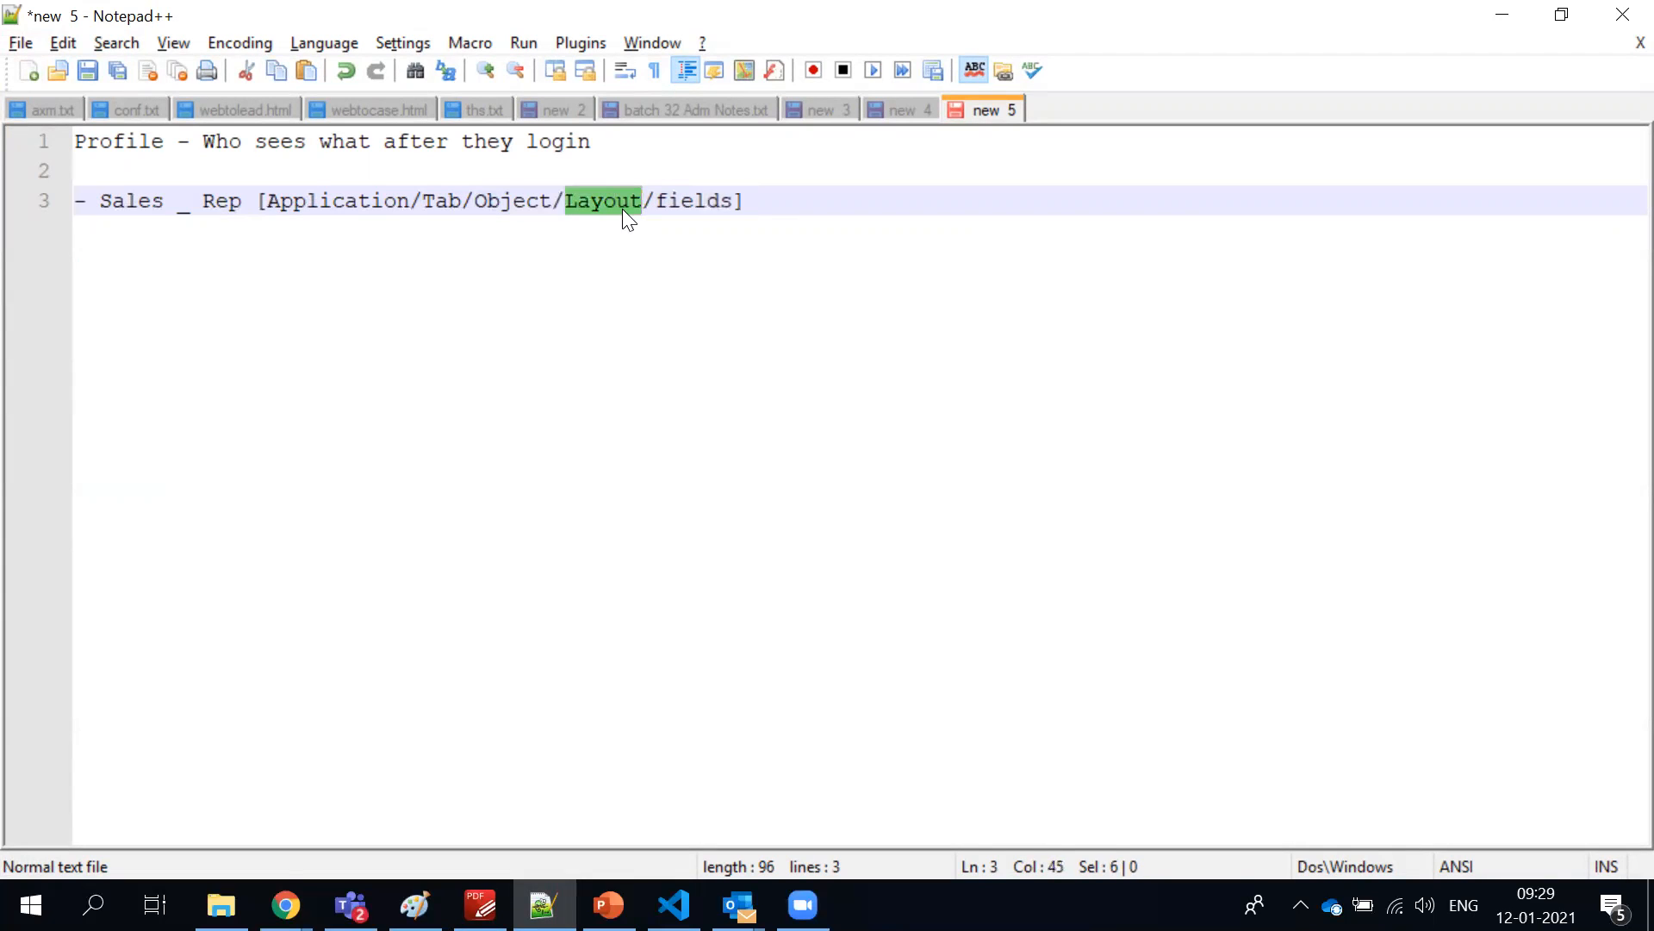
{"action": "double_click", "coordinate": [673, 200]}
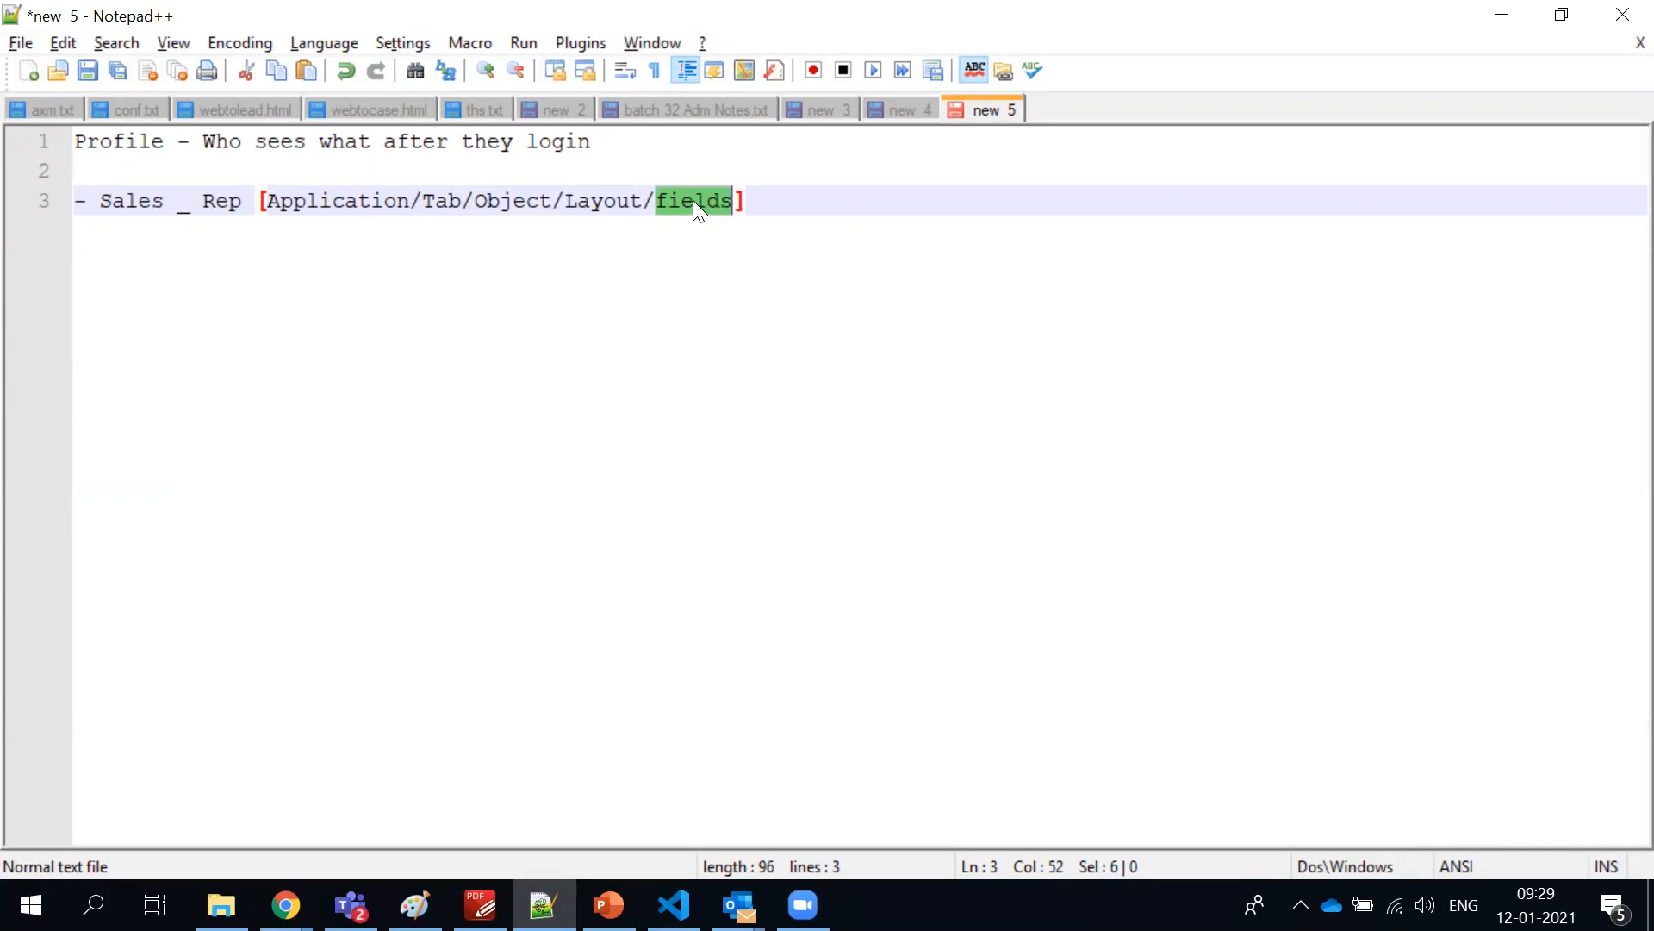
{"action": "double_click", "coordinate": [605, 206]}
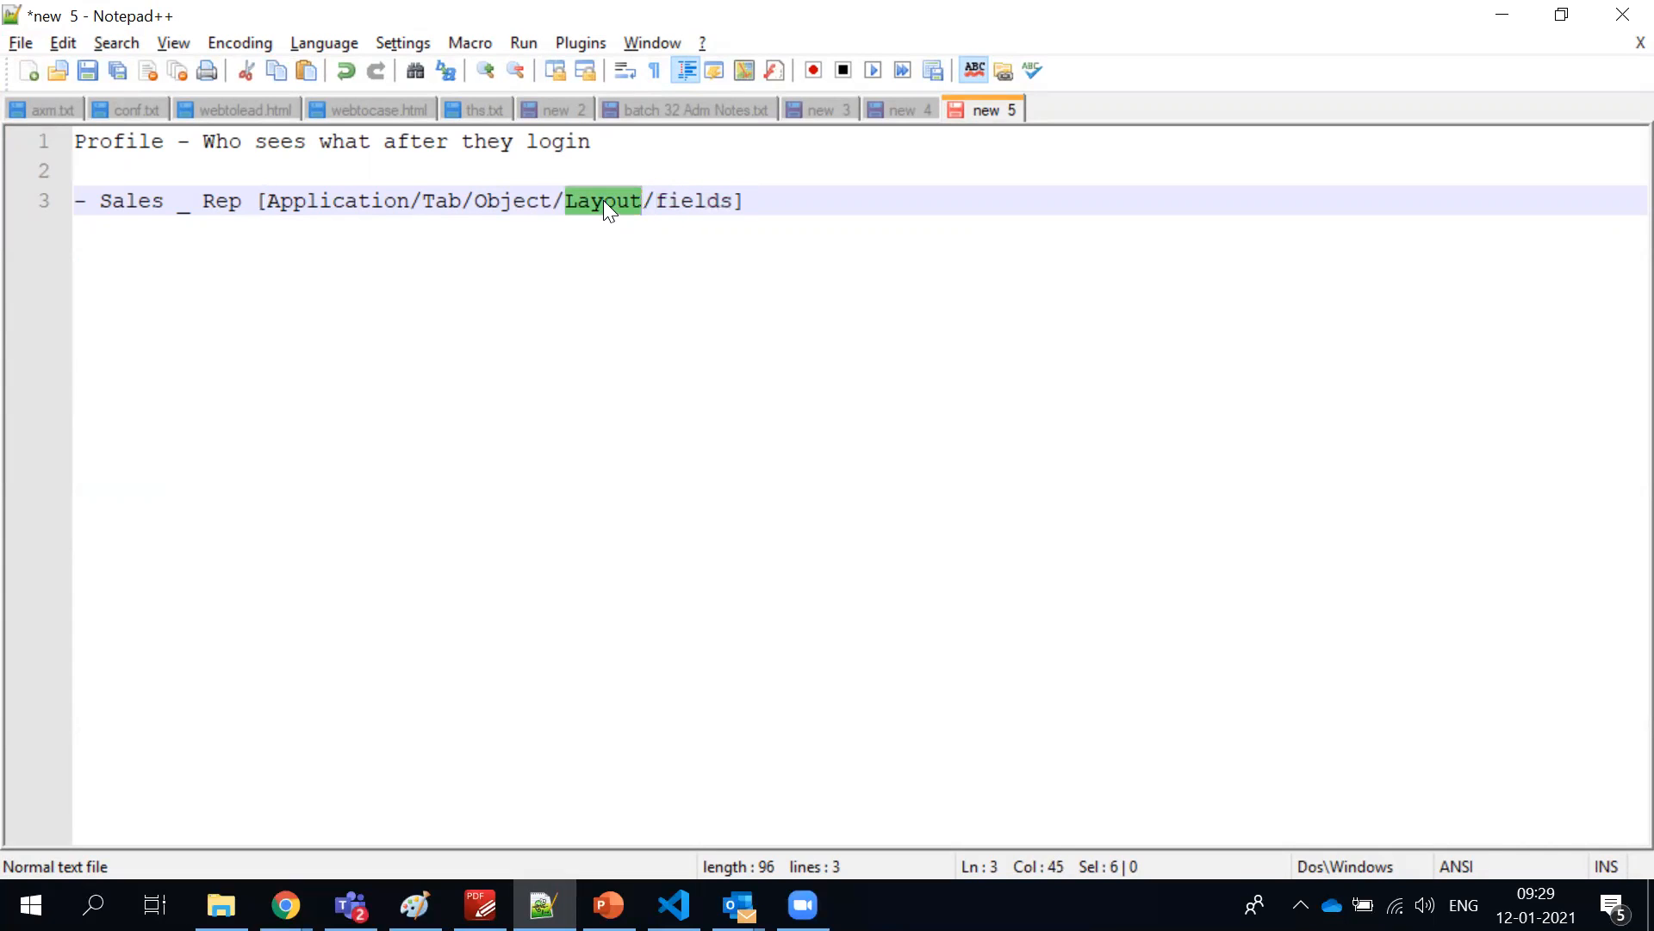
{"action": "double_click", "coordinate": [150, 205]}
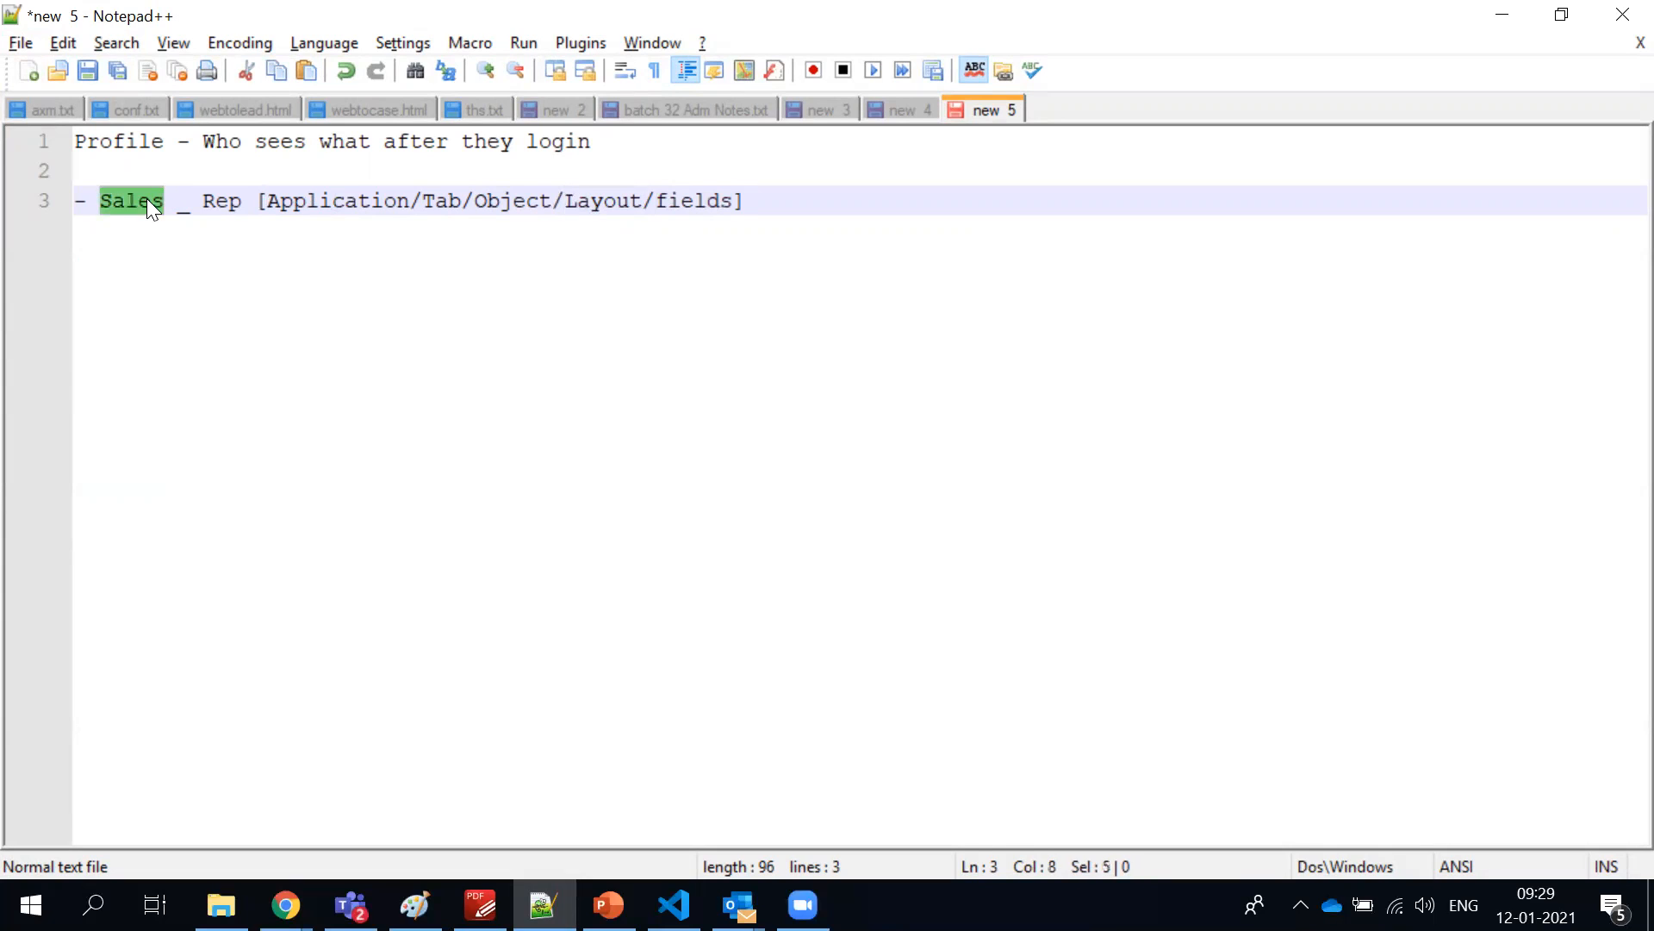
Insert "Profile :" between Rep and the bracketed list in the Sales Rep line
{"action": "left_click", "coordinate": [256, 208]}
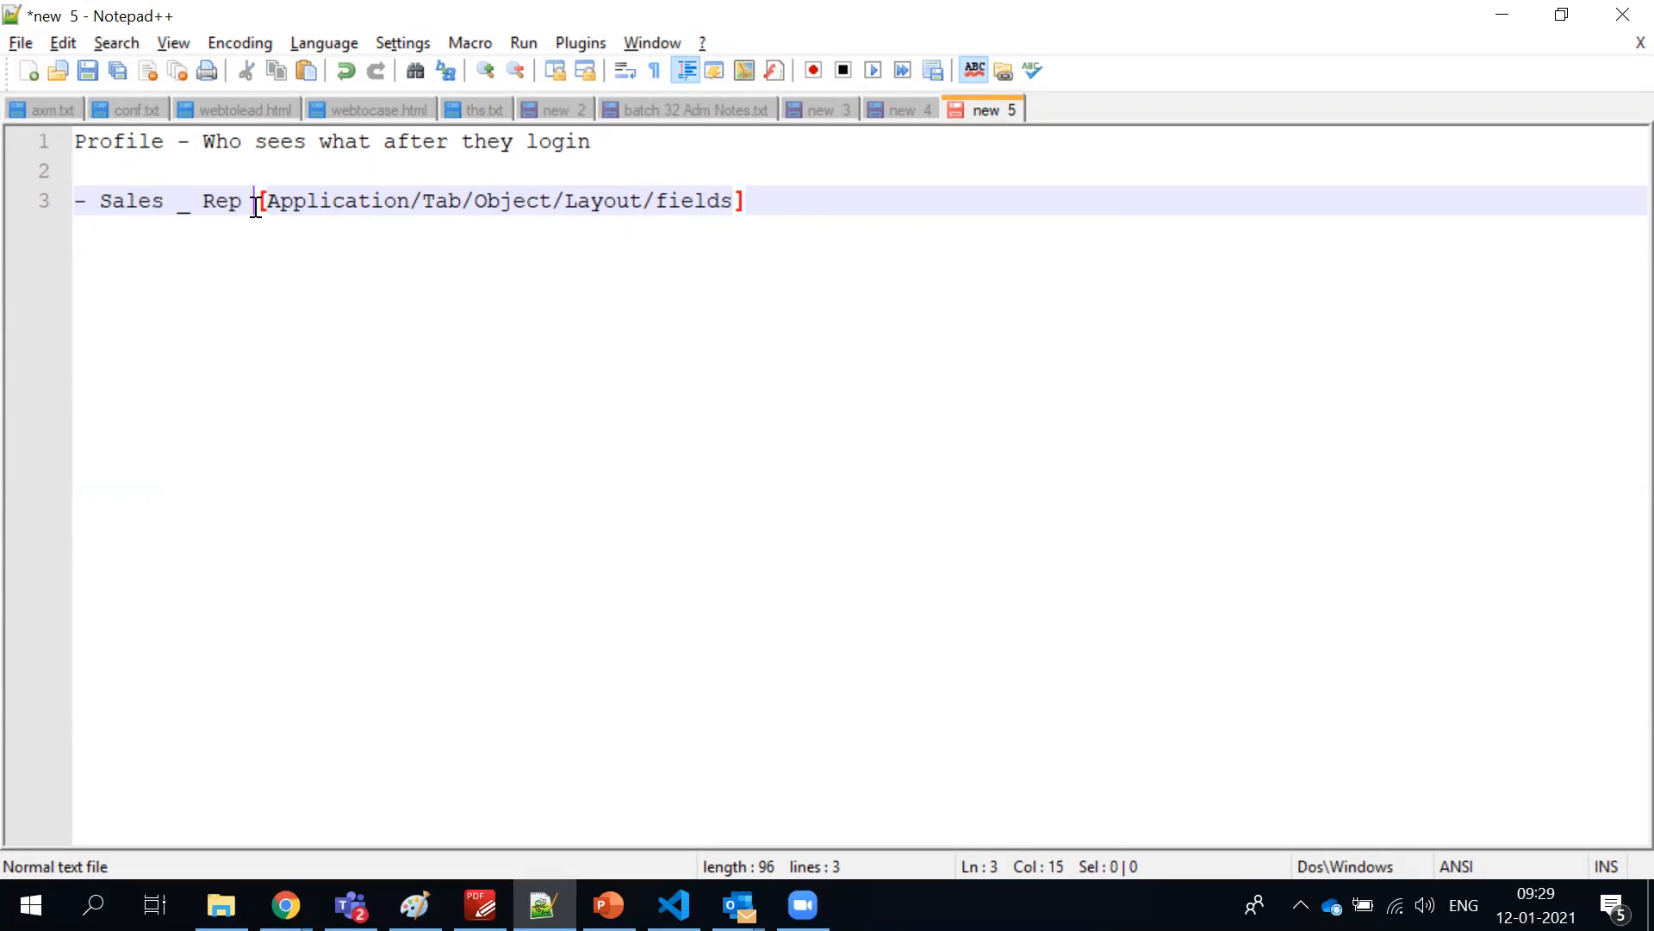
{"action": "type", "text": "Profile :"}
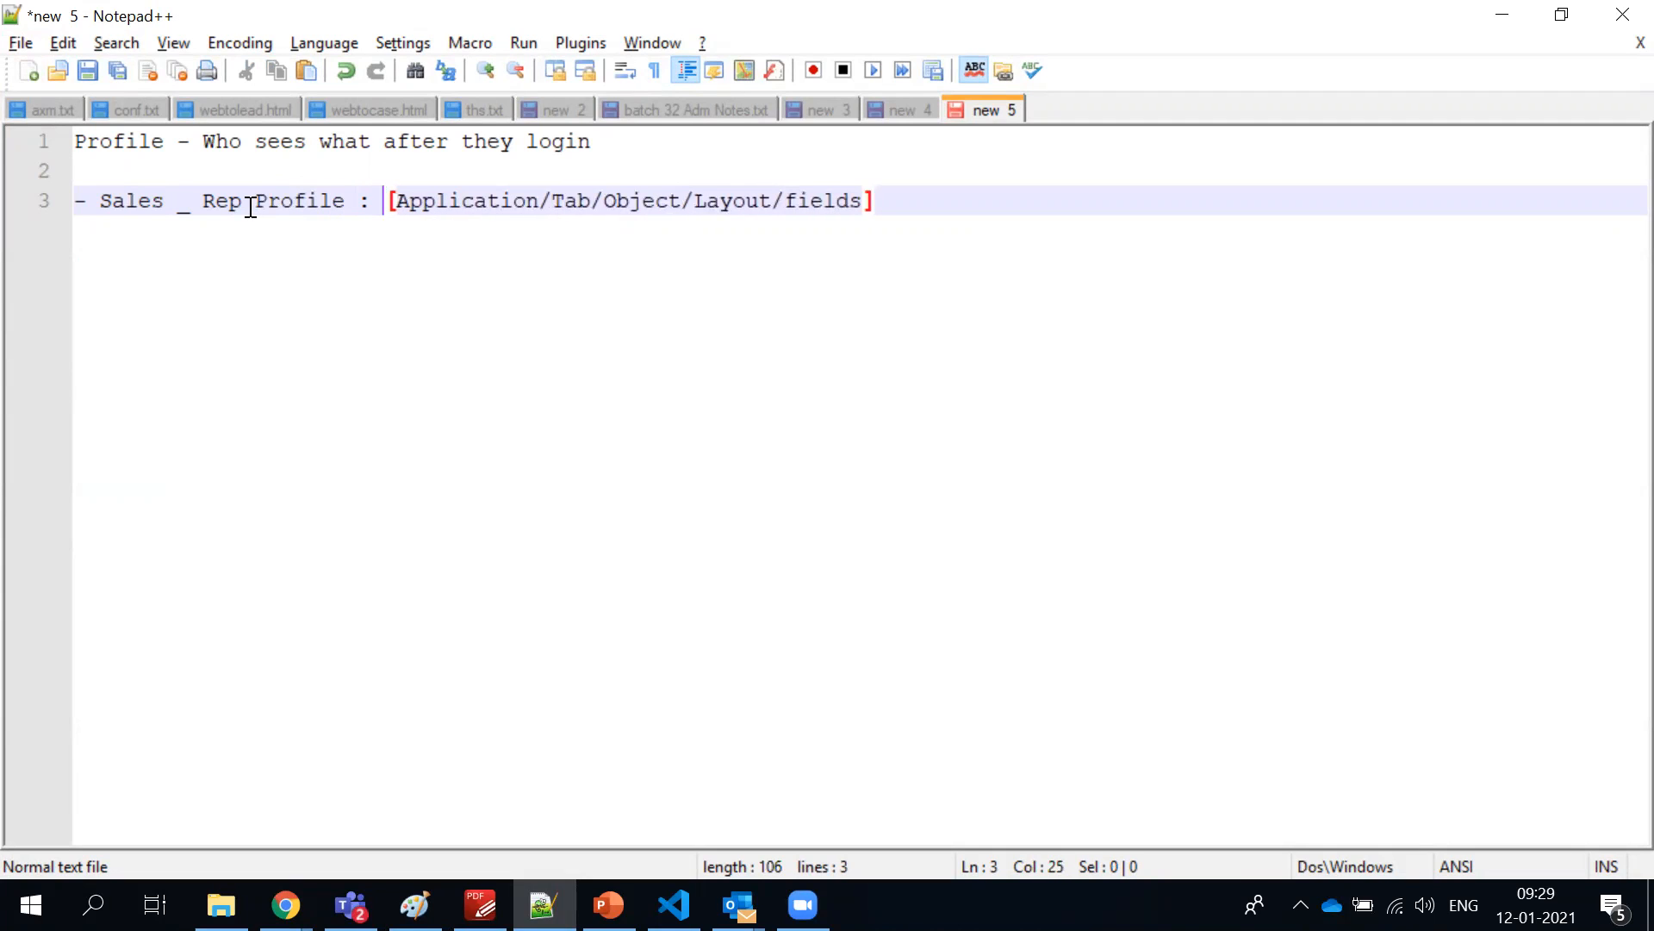
Highlight the word Profile, the whole bracketed list and the word fields in turn in the Sales Rep line
{"action": "double_click", "coordinate": [328, 197]}
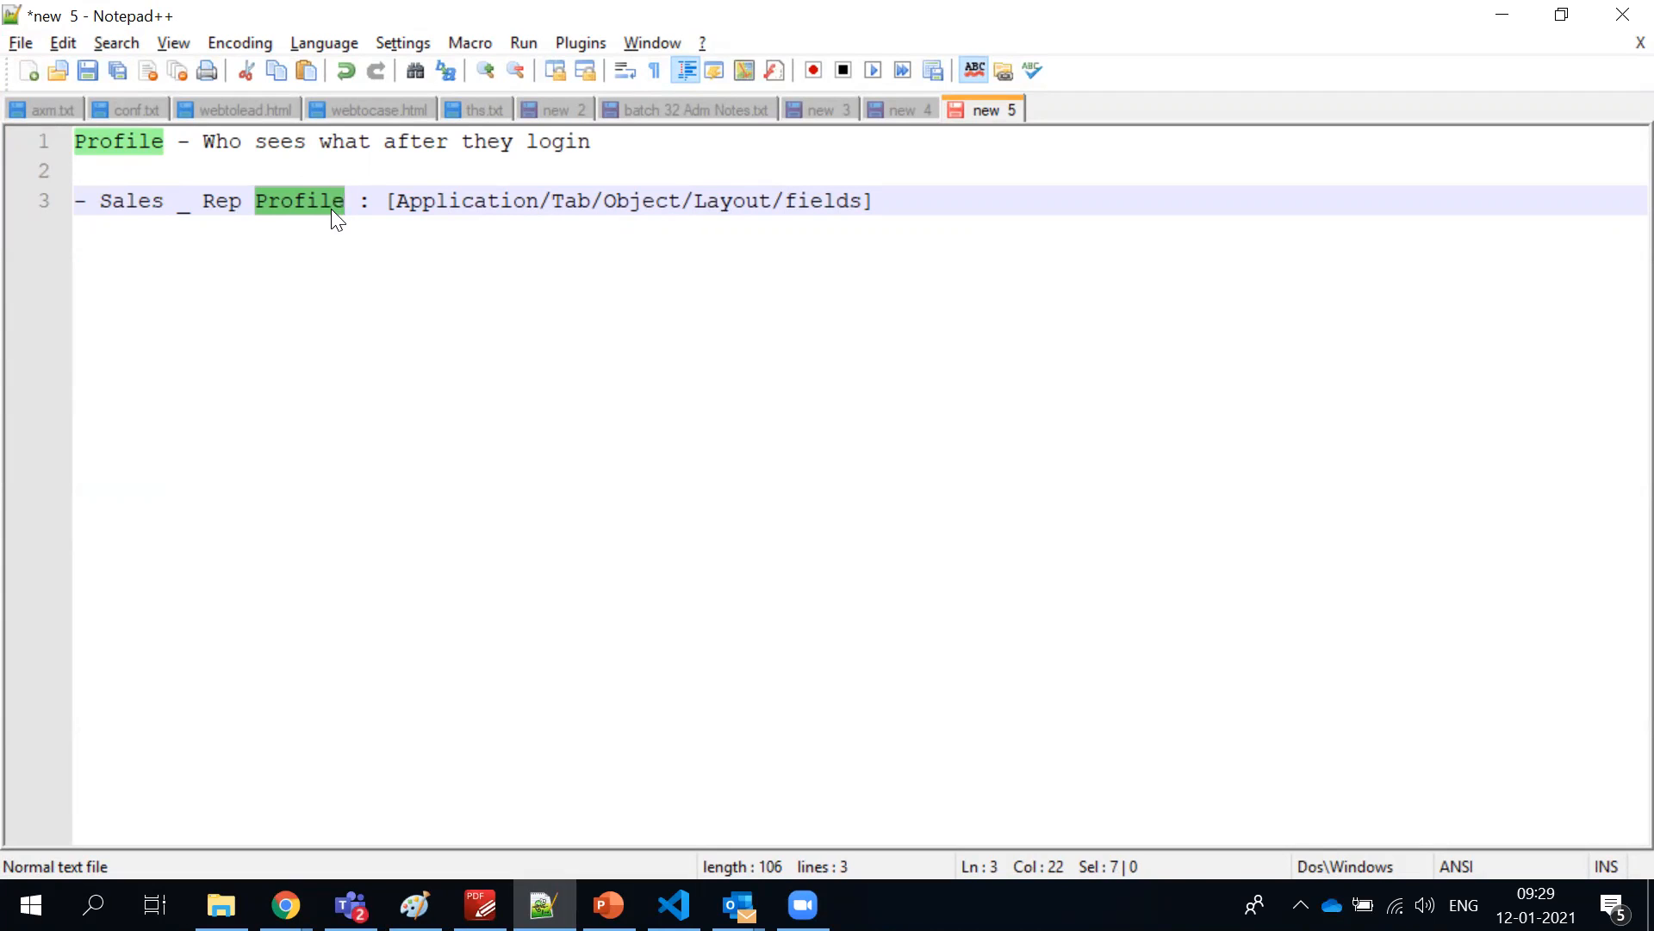
{"action": "left_click", "coordinate": [358, 200]}
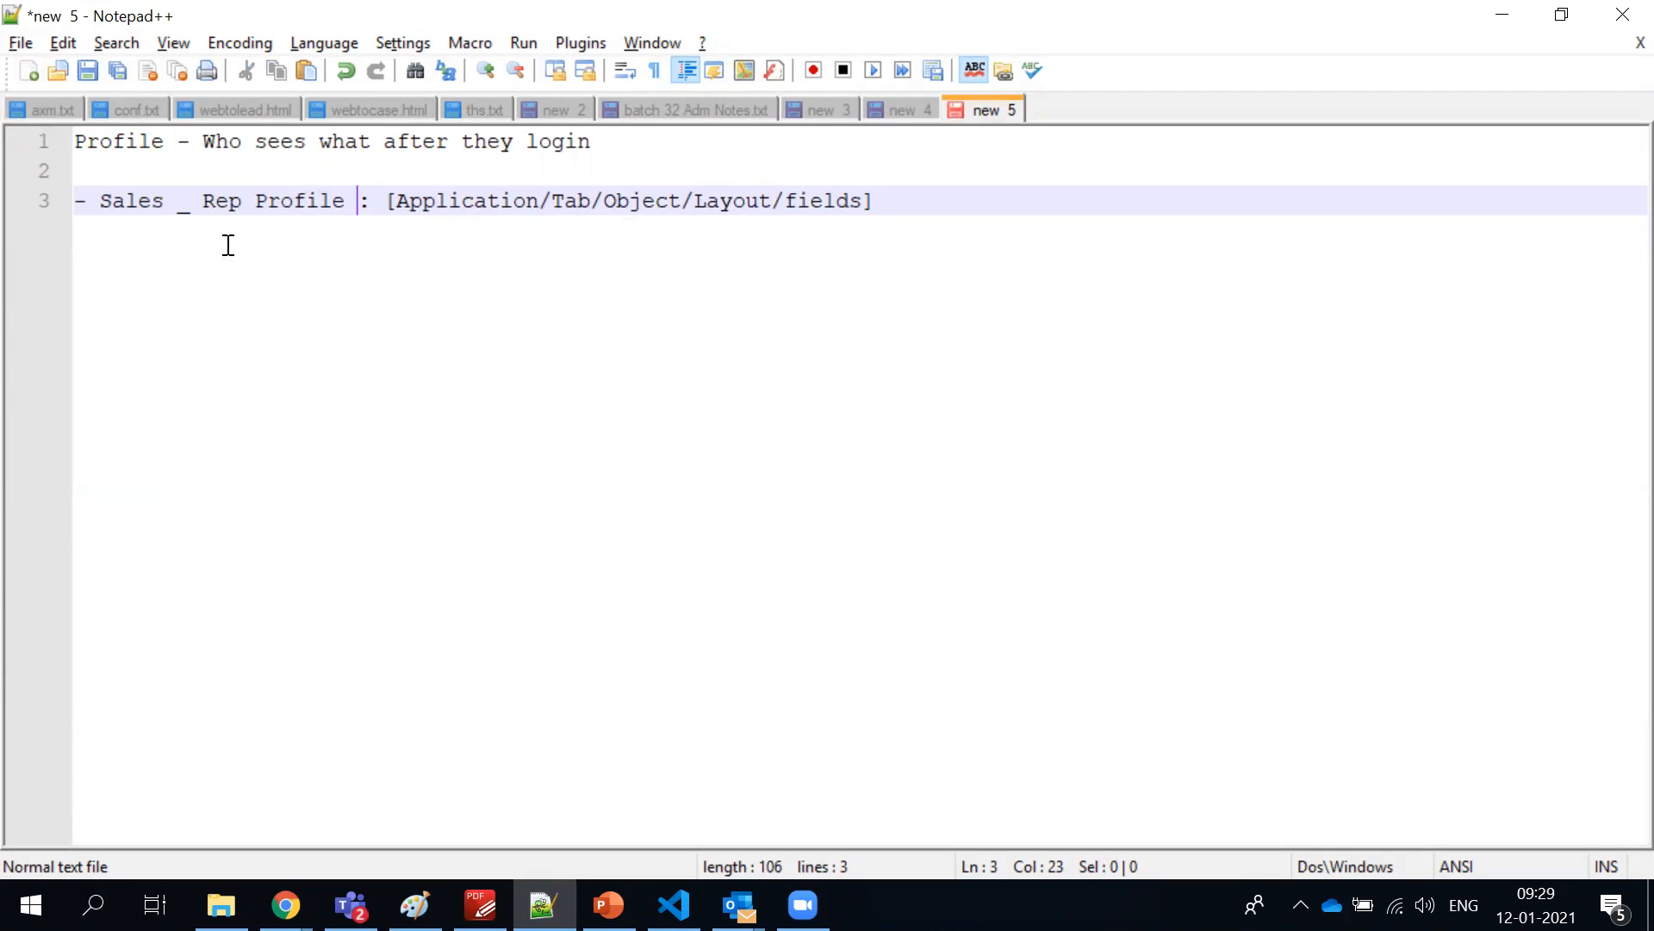
{"action": "double_click", "coordinate": [284, 200]}
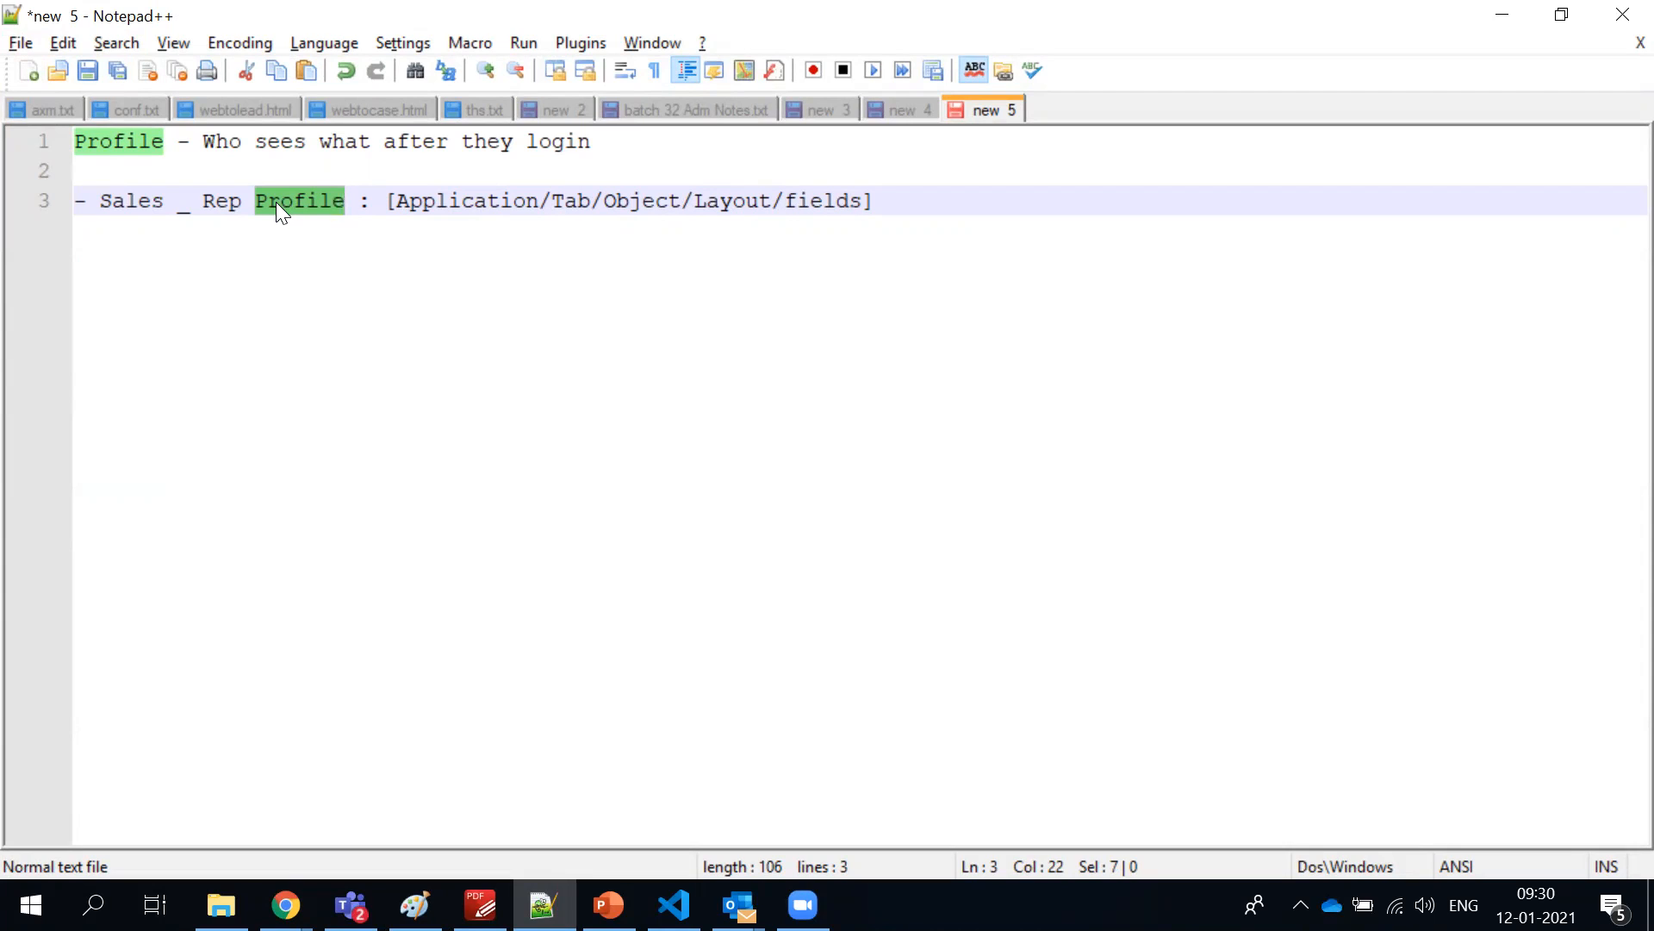
{"action": "double_click", "coordinate": [276, 202]}
{"action": "left_click_drag", "start_coordinate": [374, 203], "coordinate": [934, 204]}
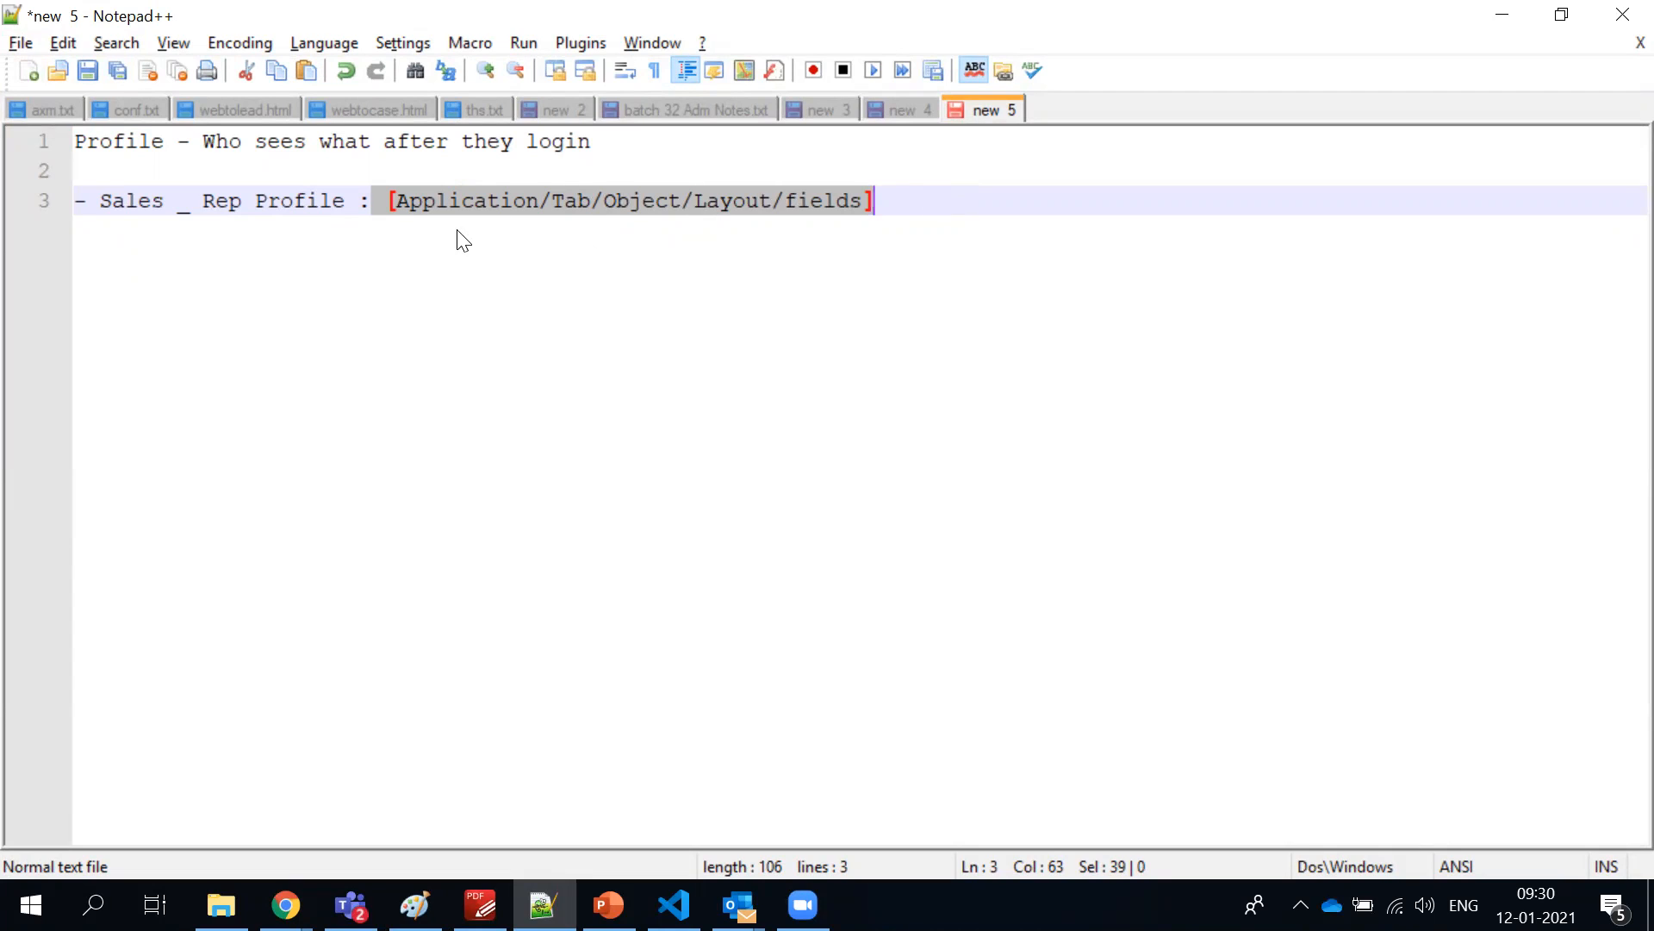
{"action": "left_click", "coordinate": [429, 239]}
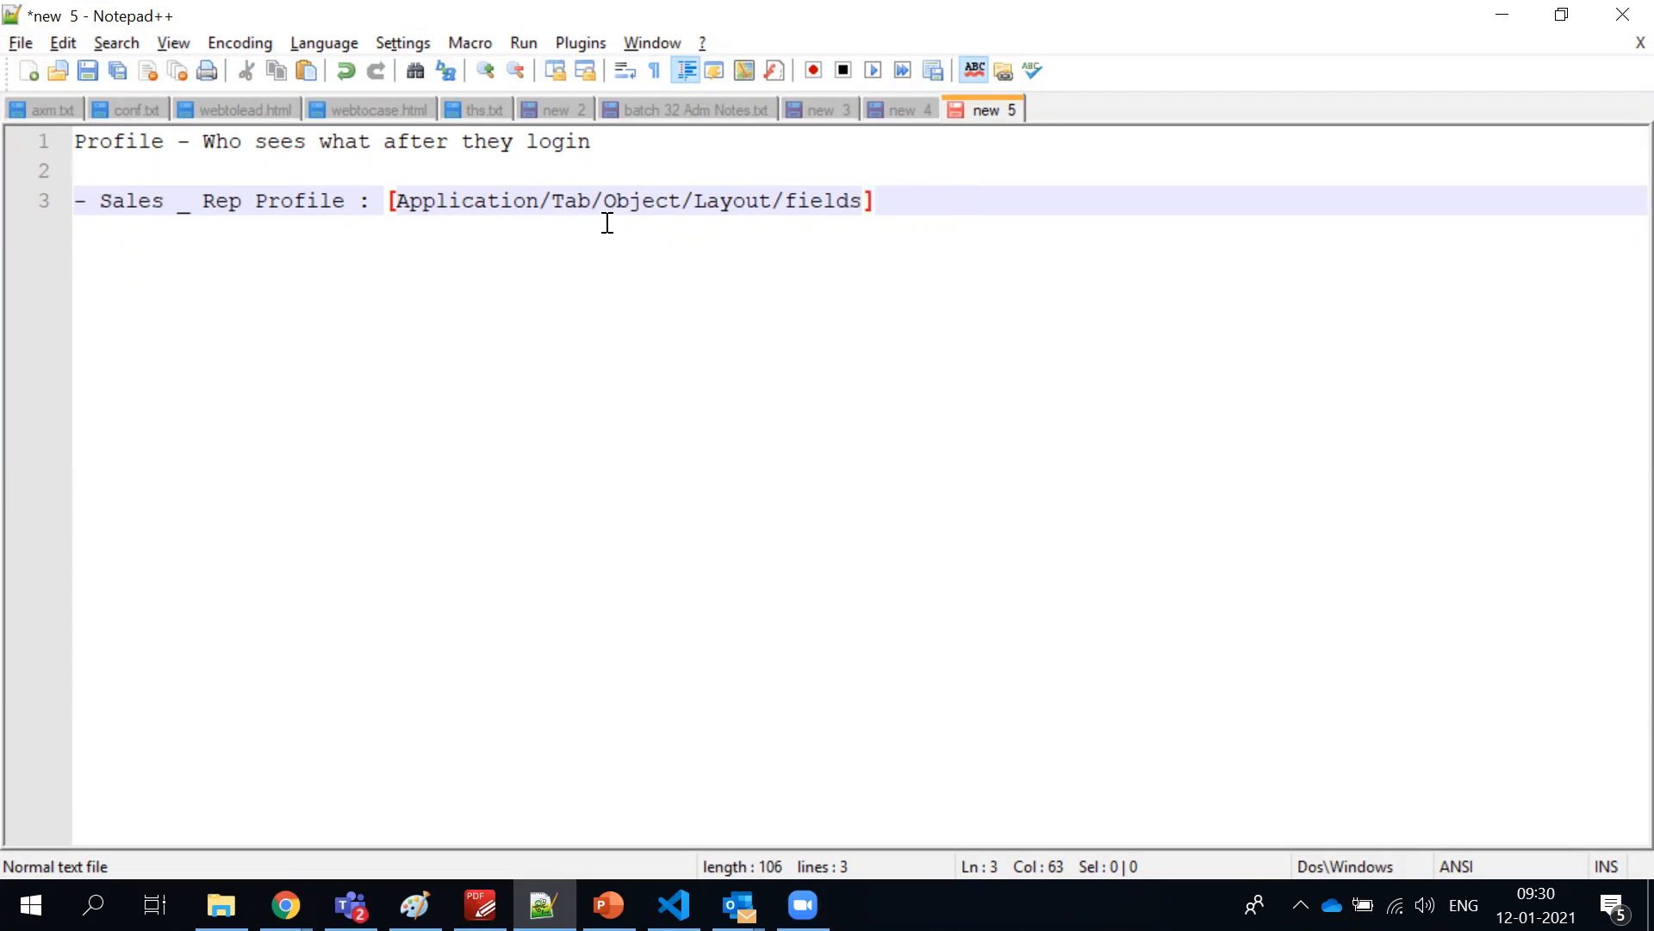
{"action": "double_click", "coordinate": [848, 202]}
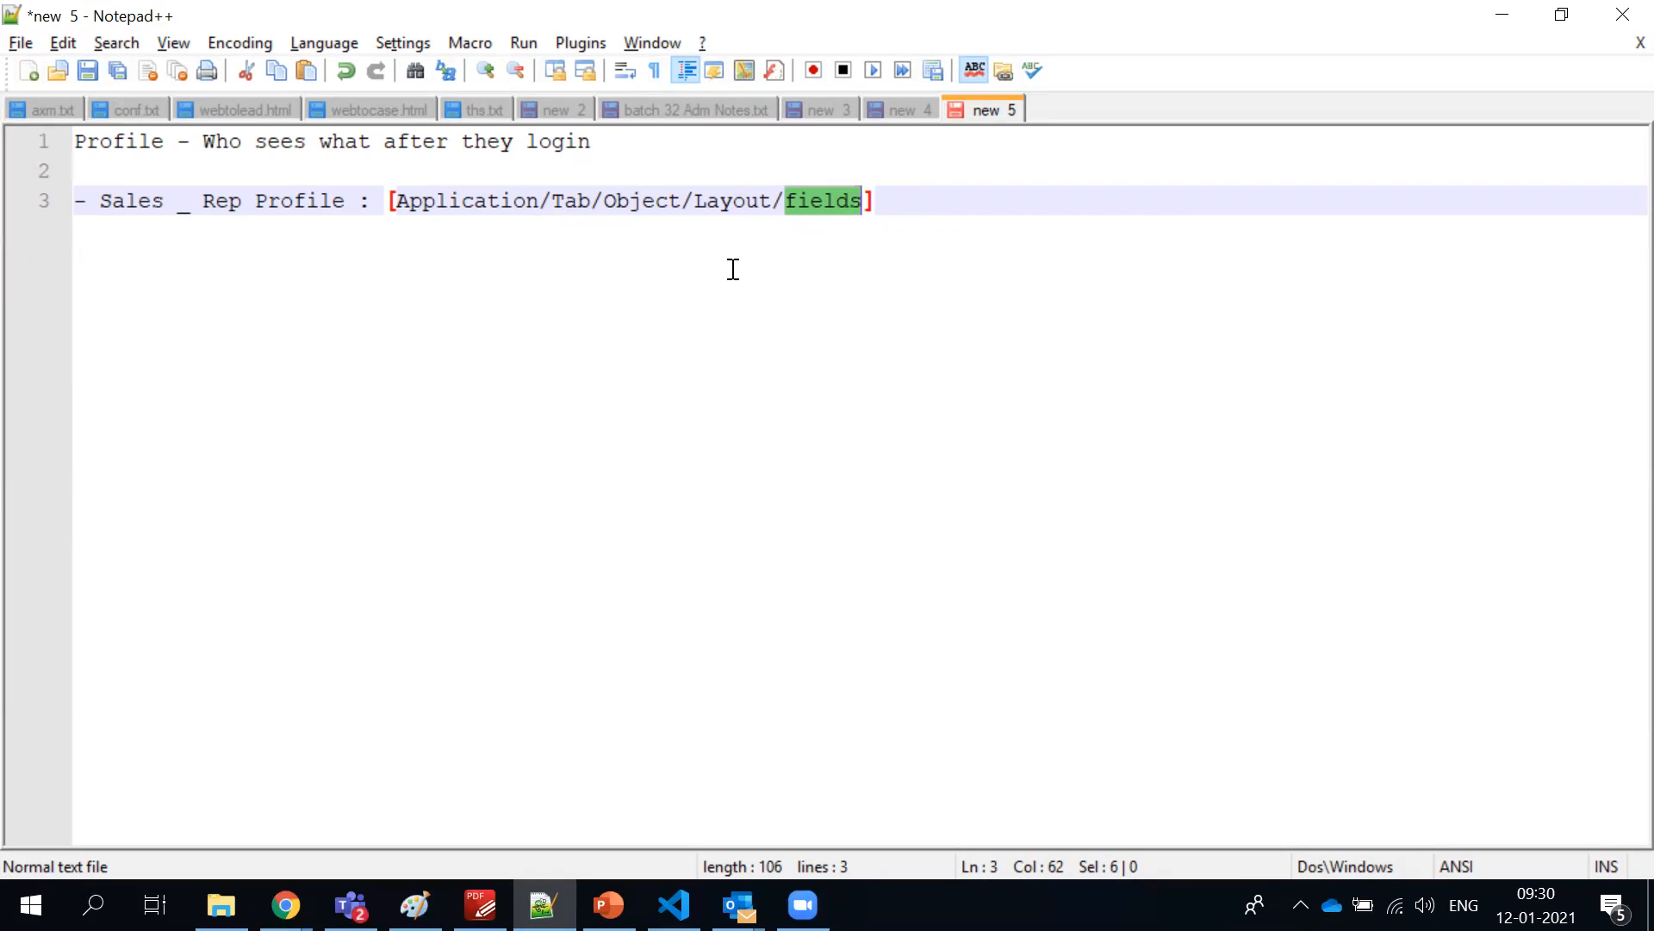
{"action": "double_click", "coordinate": [289, 207]}
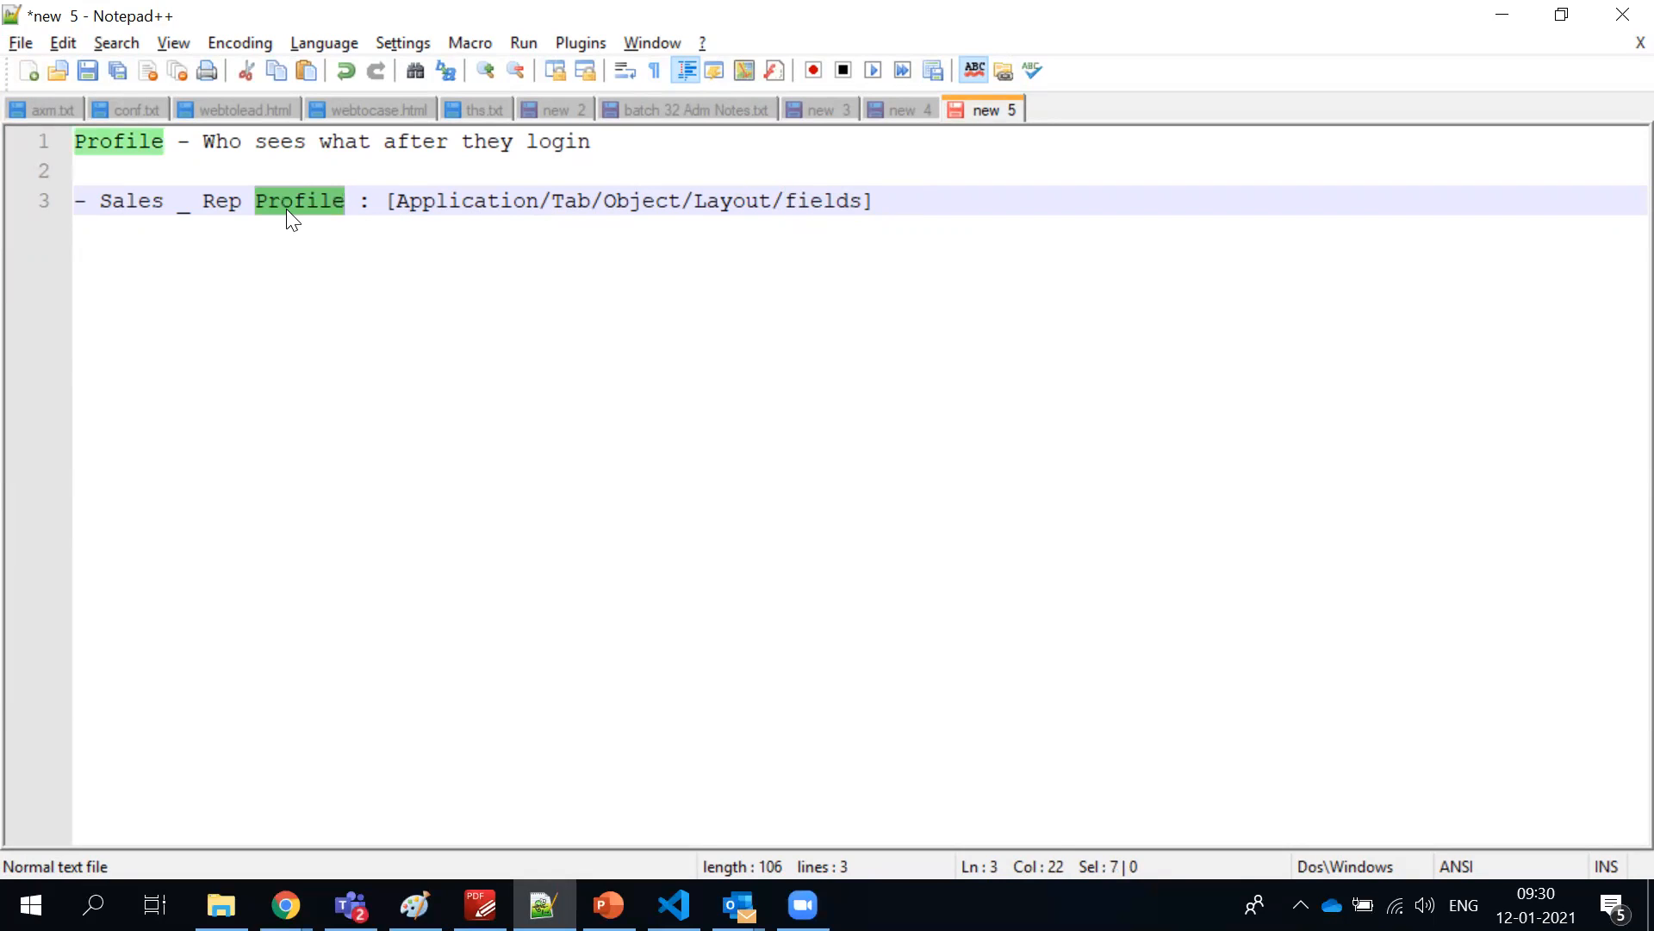
Insert the sample user's first name followed by a colon before Sales in the Sales Rep line
{"action": "left_click_drag", "start_coordinate": [872, 200], "coordinate": [102, 197]}
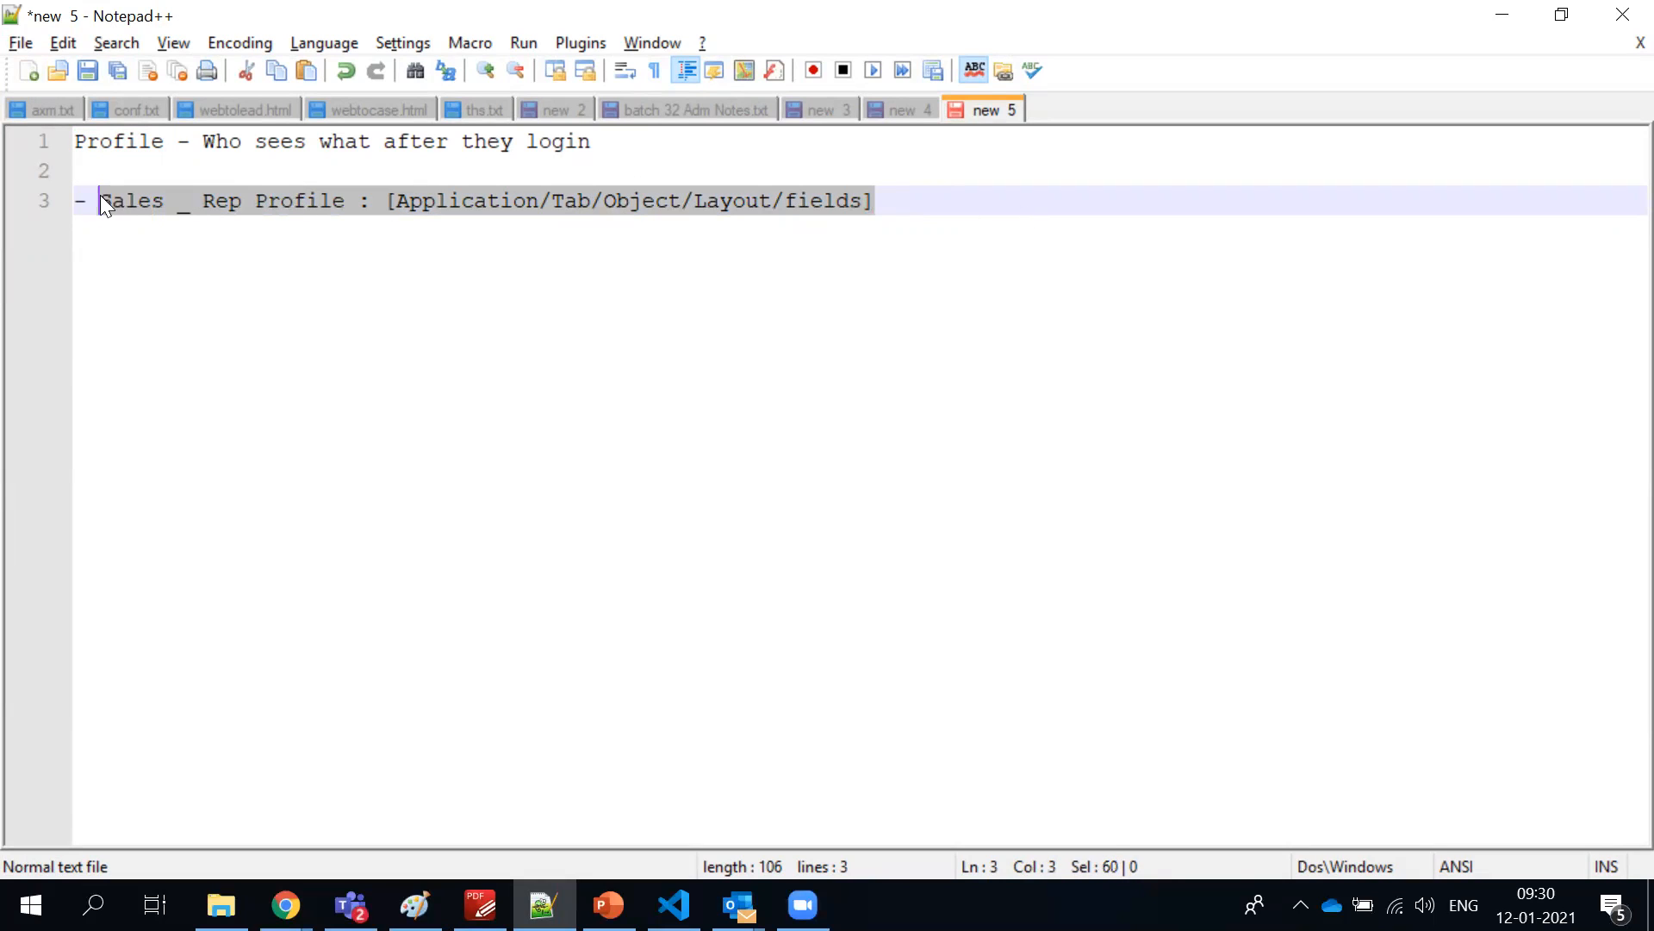
{"action": "left_click", "coordinate": [100, 195]}
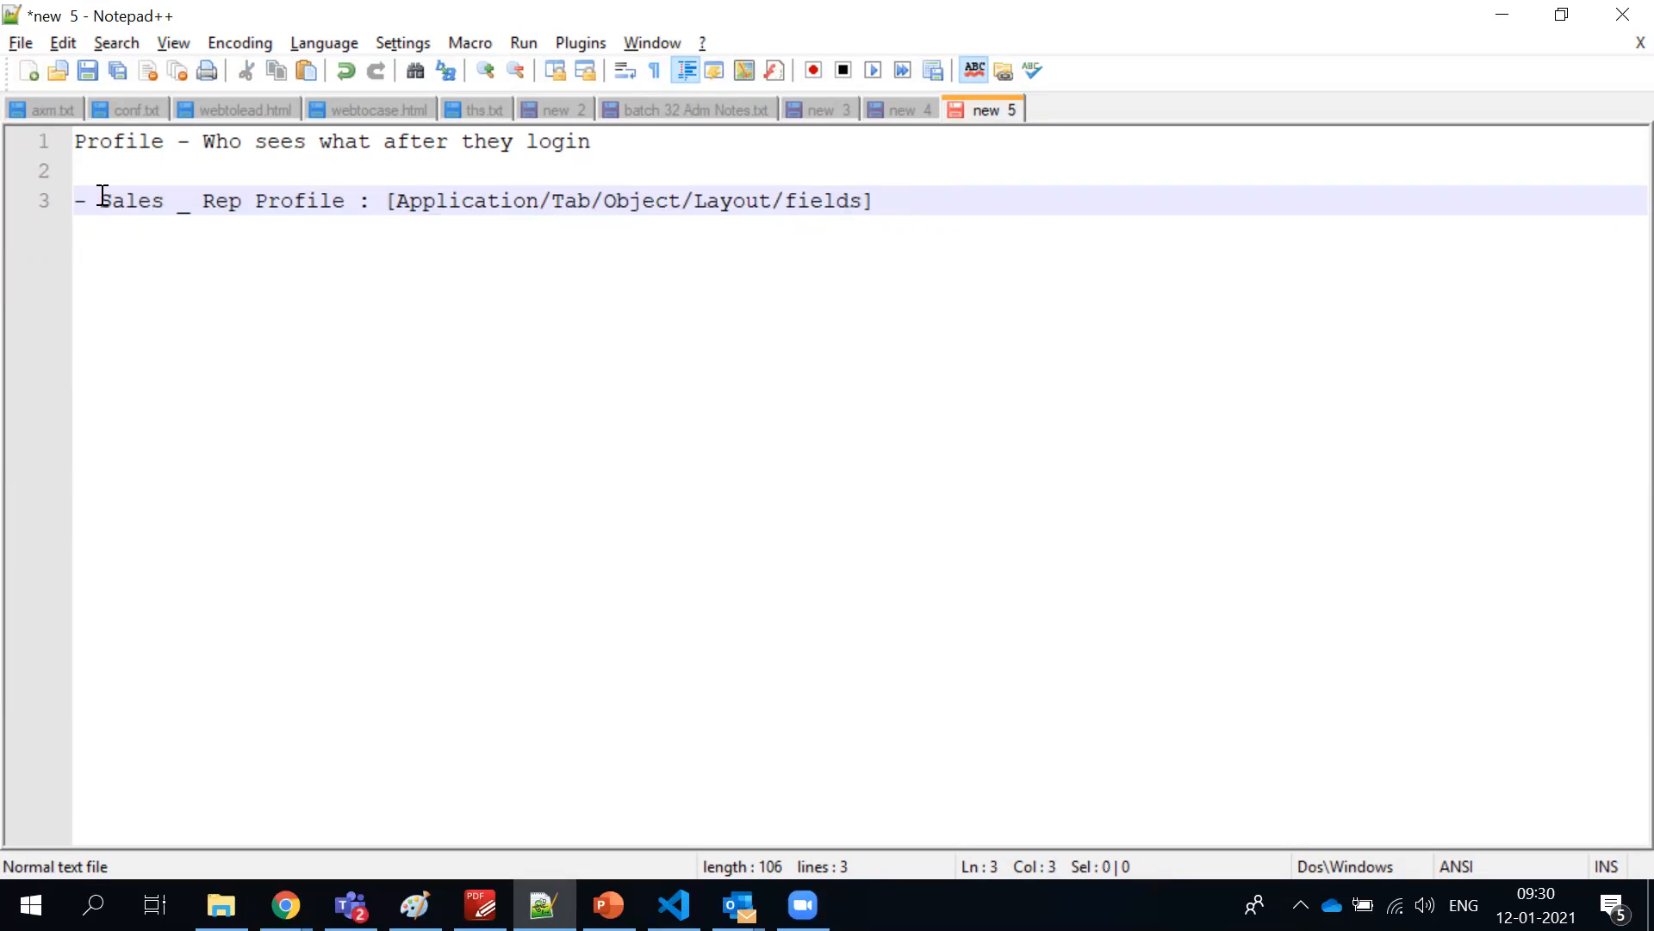
{"action": "type", "text": "David :"}
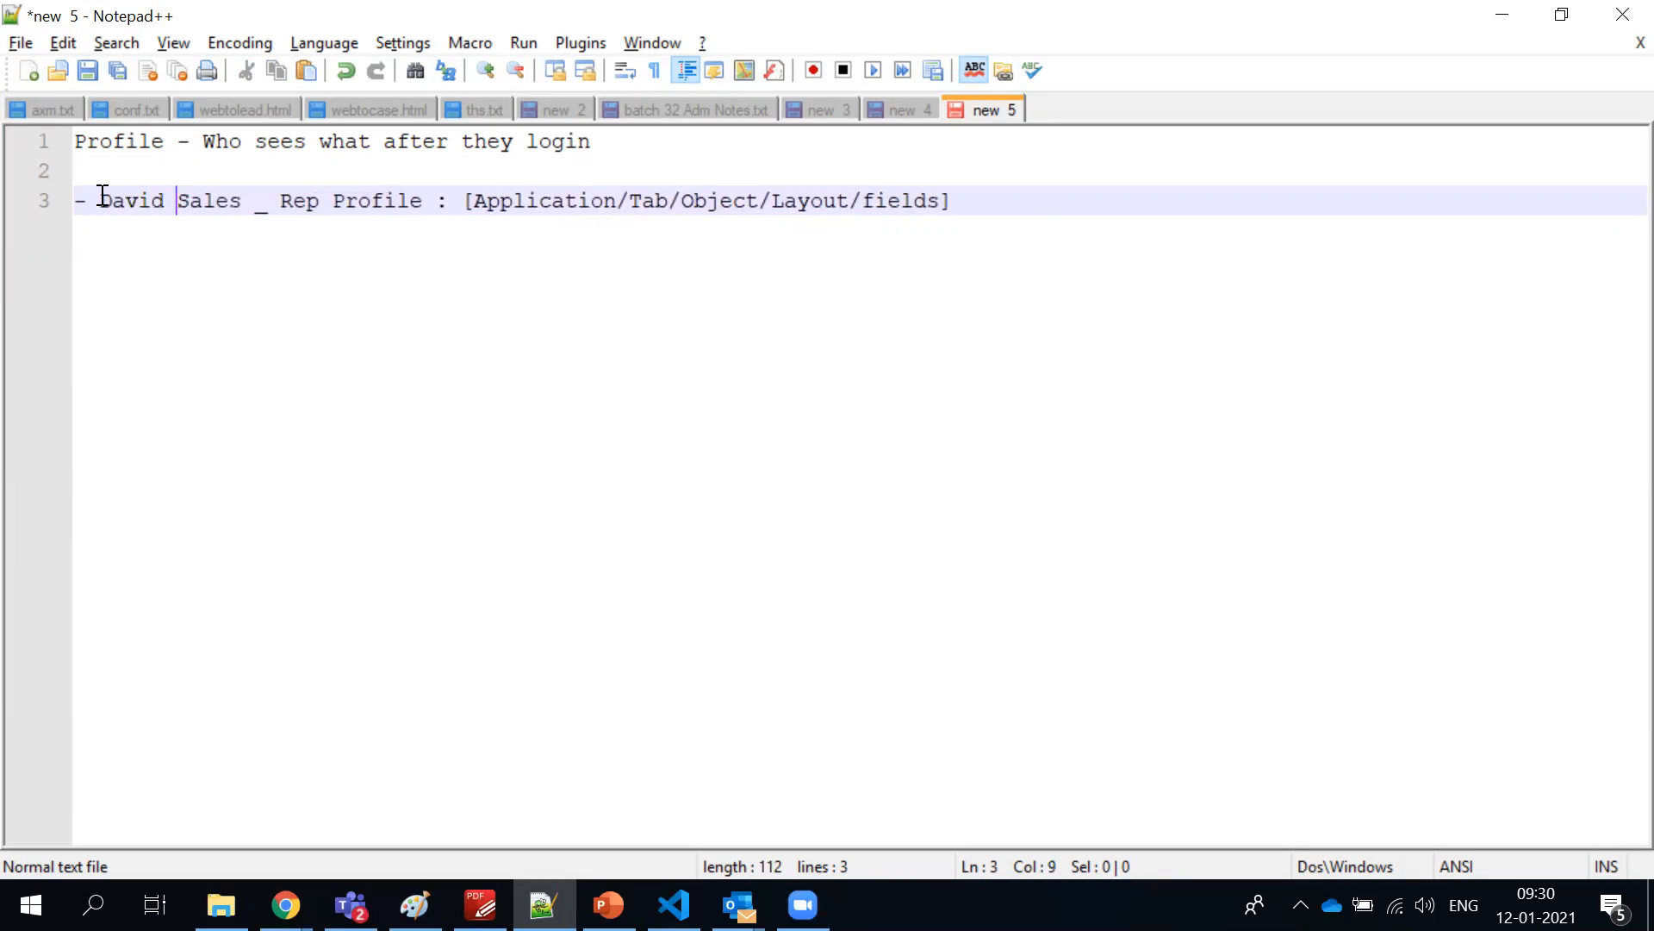
{"action": "left_click", "coordinate": [237, 203]}
{"action": "double_click", "coordinate": [238, 203]}
{"action": "left_click", "coordinate": [239, 203]}
Highlight the user's name, followed by the text from Profile to the closing bracket, in the Sales Rep line
{"action": "double_click", "coordinate": [107, 200]}
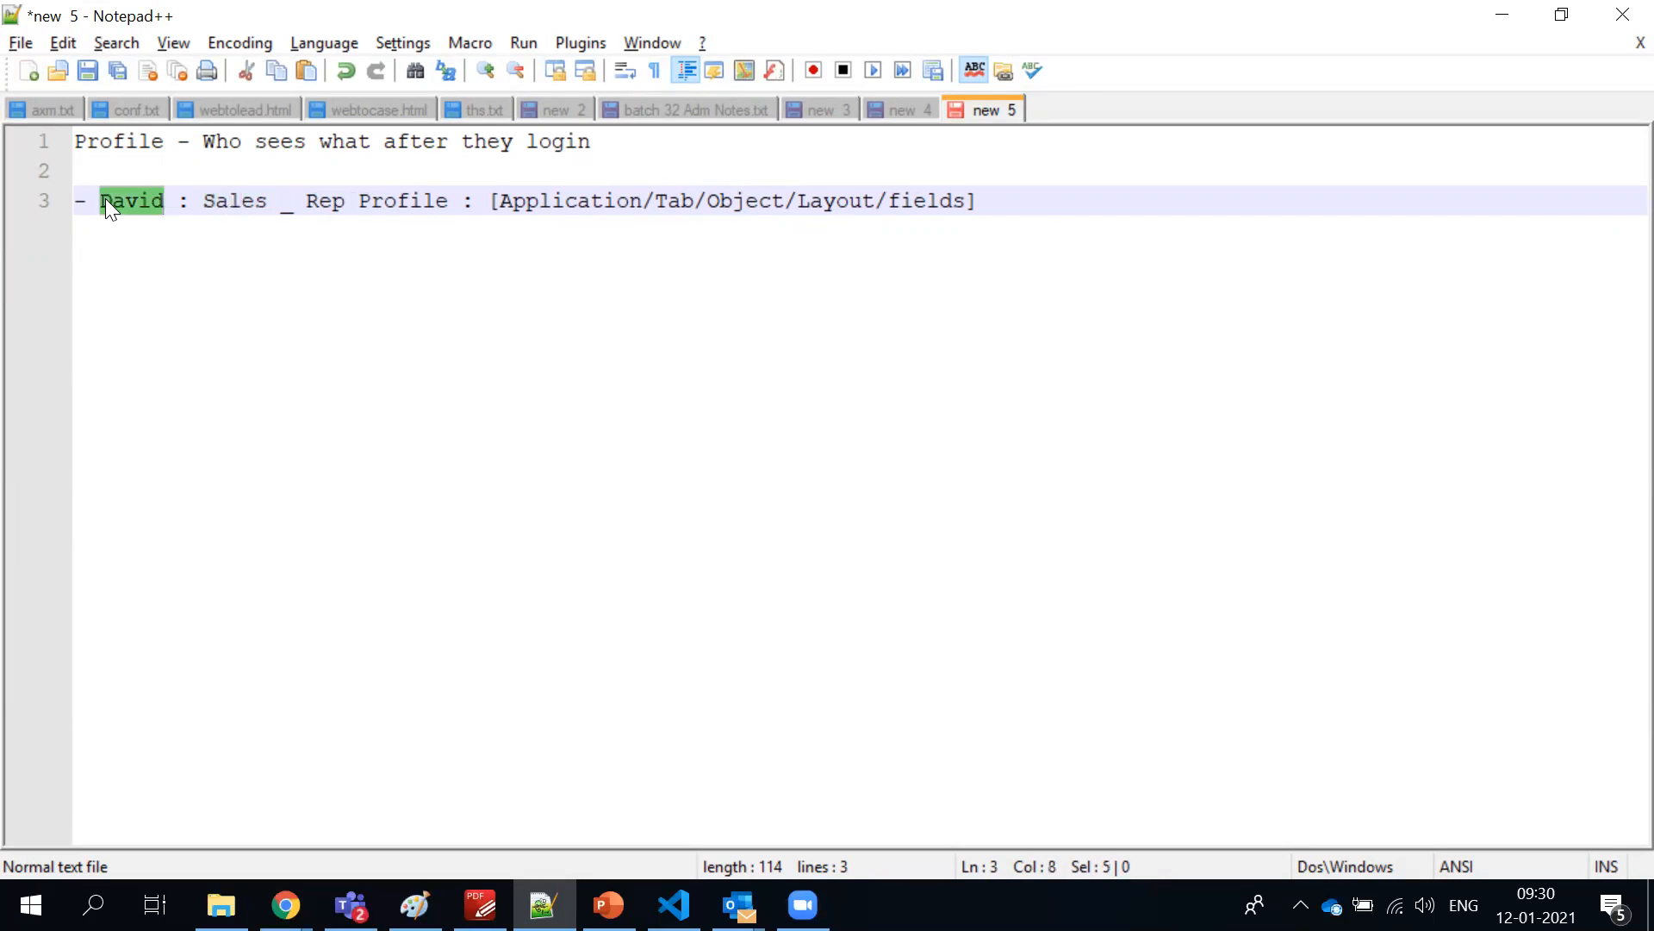
{"action": "left_click_drag", "start_coordinate": [362, 199], "coordinate": [1046, 200]}
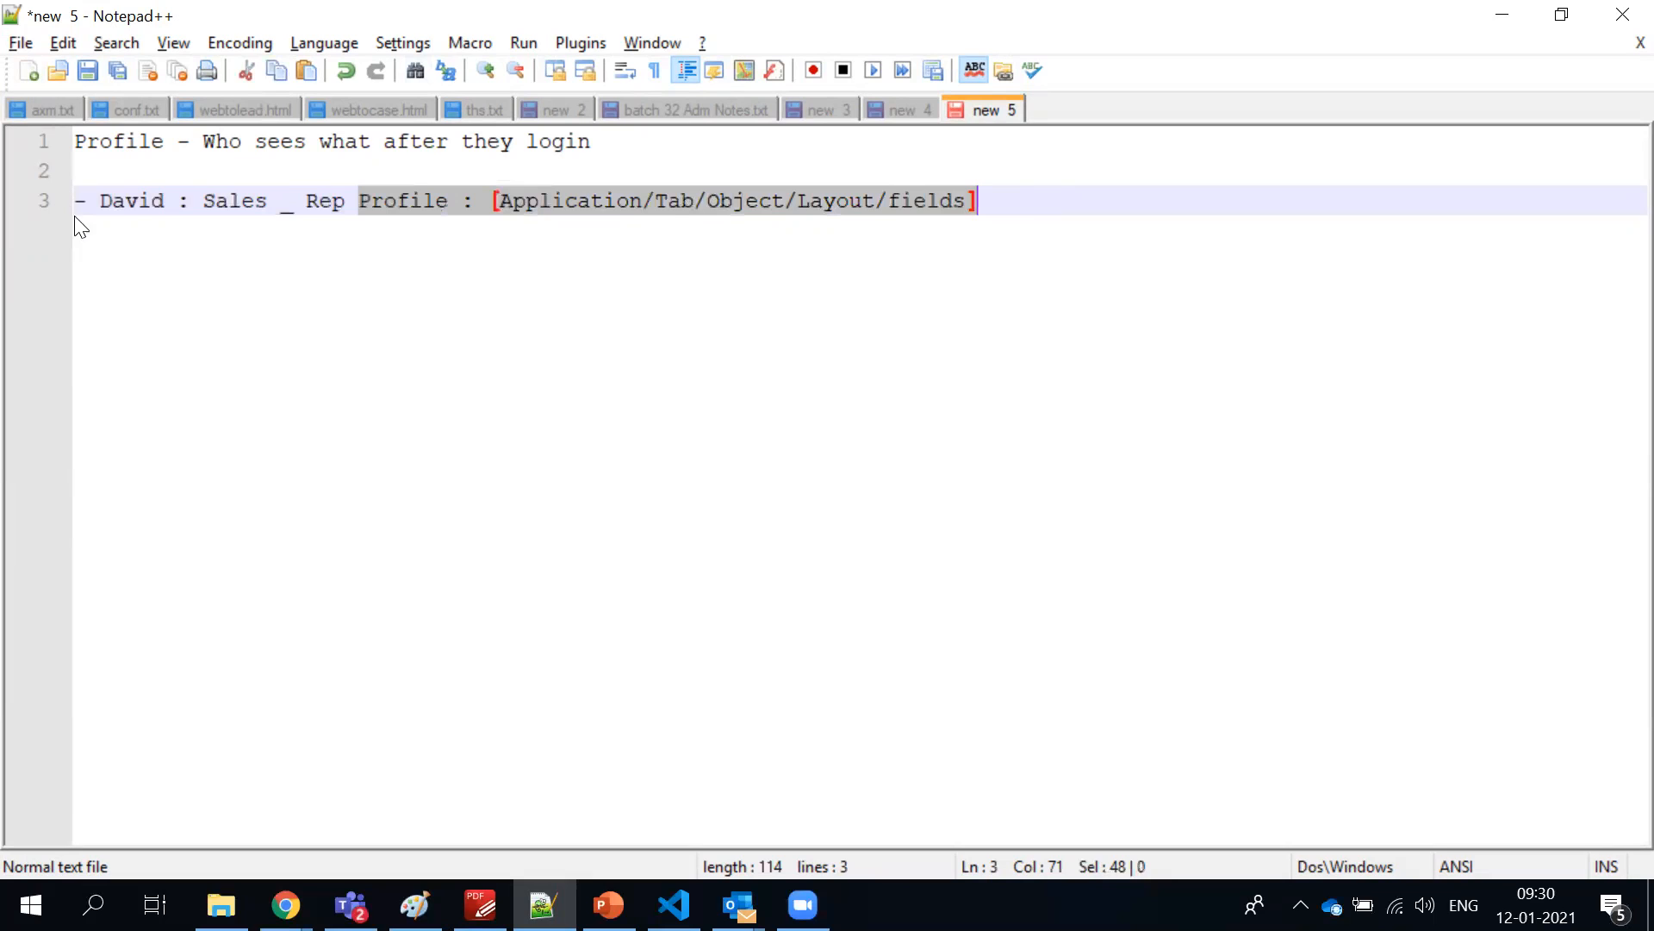
{"action": "left_click", "coordinate": [589, 200]}
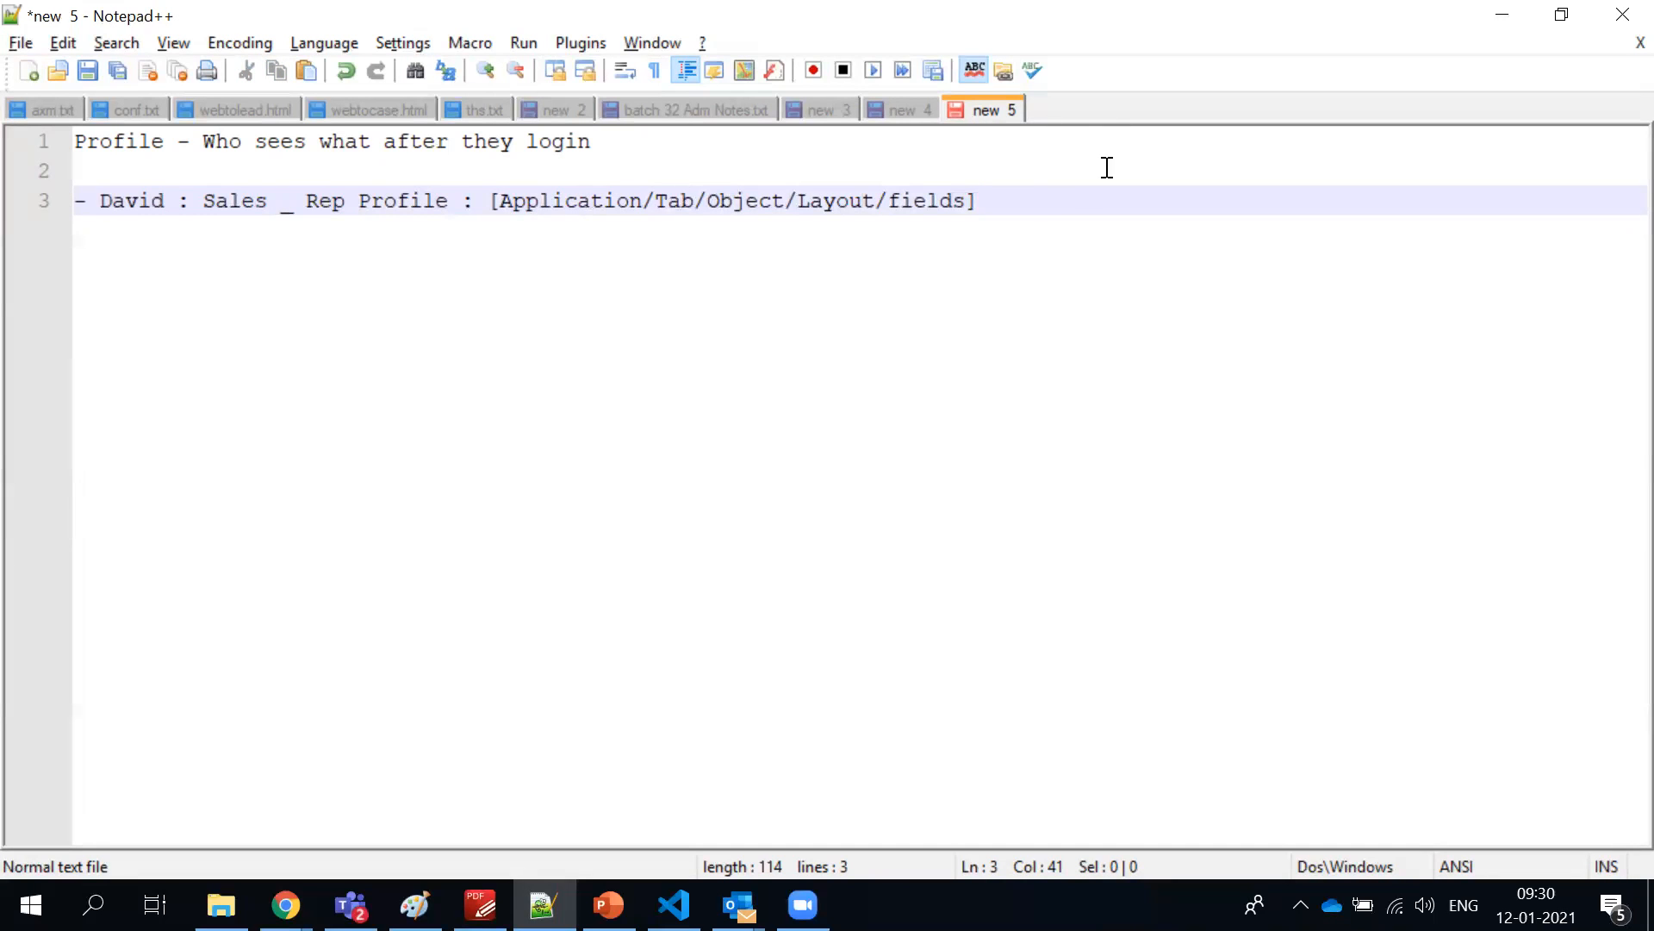
Add a second dashed entry below a blank line, containing a copy of "Sales _ Rep Profile : [Application/Tab/Object/Layout/fields]"
{"action": "left_click", "coordinate": [1071, 197]}
{"action": "key", "text": "Return"}
{"action": "key", "text": "Return"}
{"action": "type", "text": "-"}
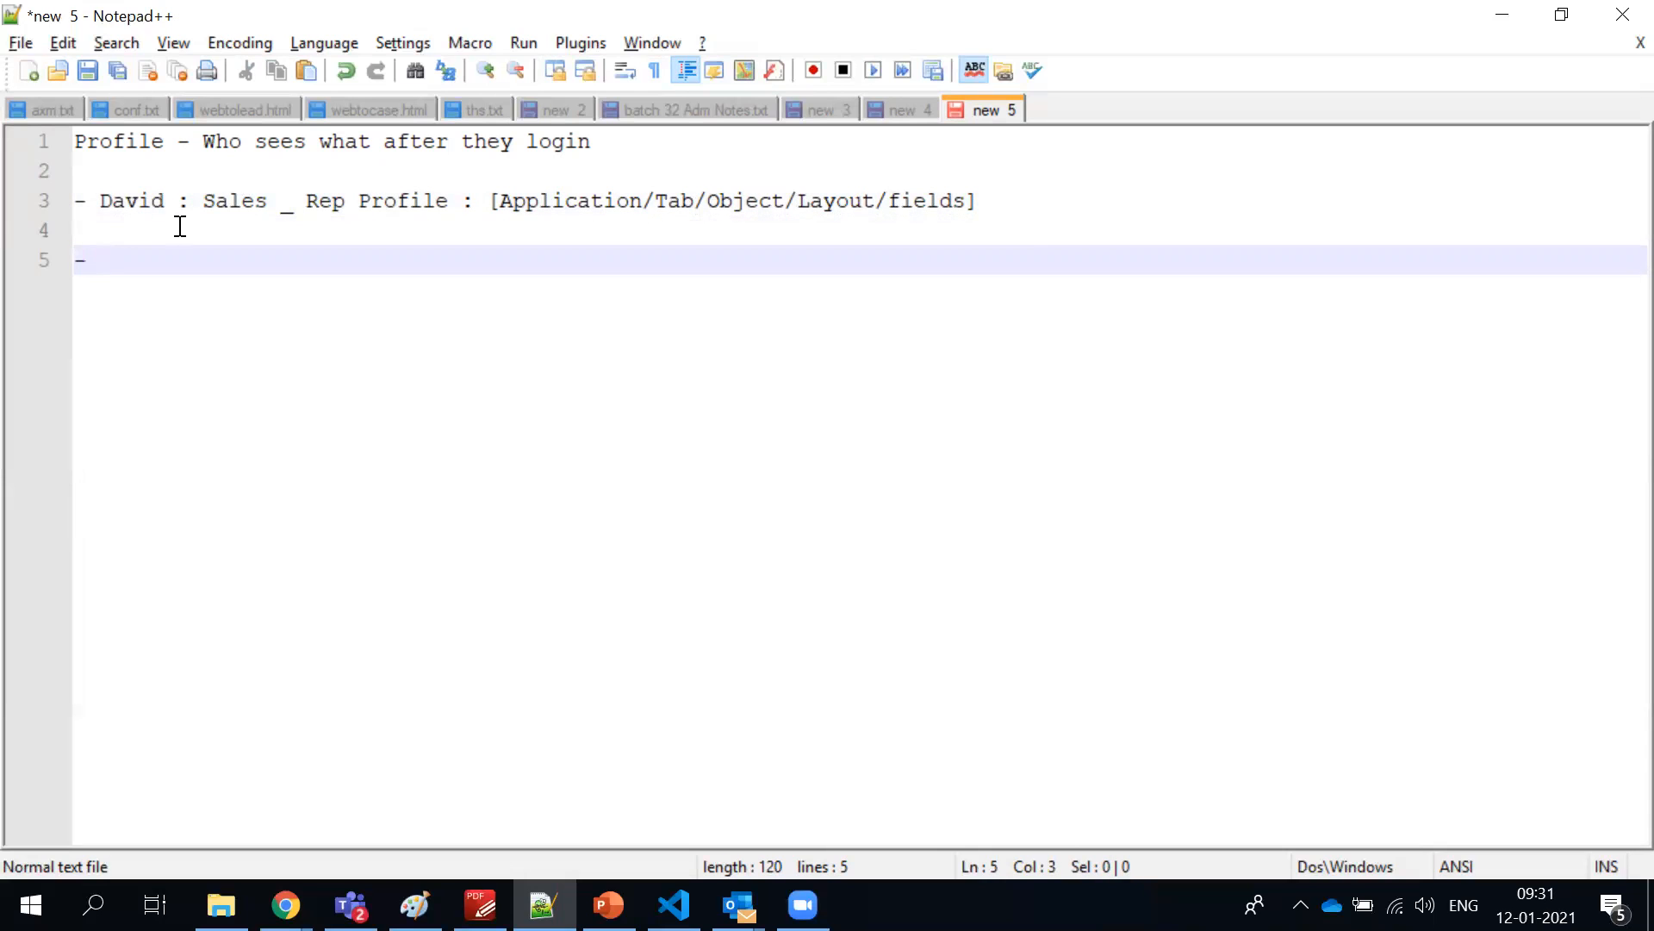
{"action": "left_click_drag", "start_coordinate": [203, 200], "coordinate": [990, 202]}
{"action": "key", "text": "ctrl+c"}
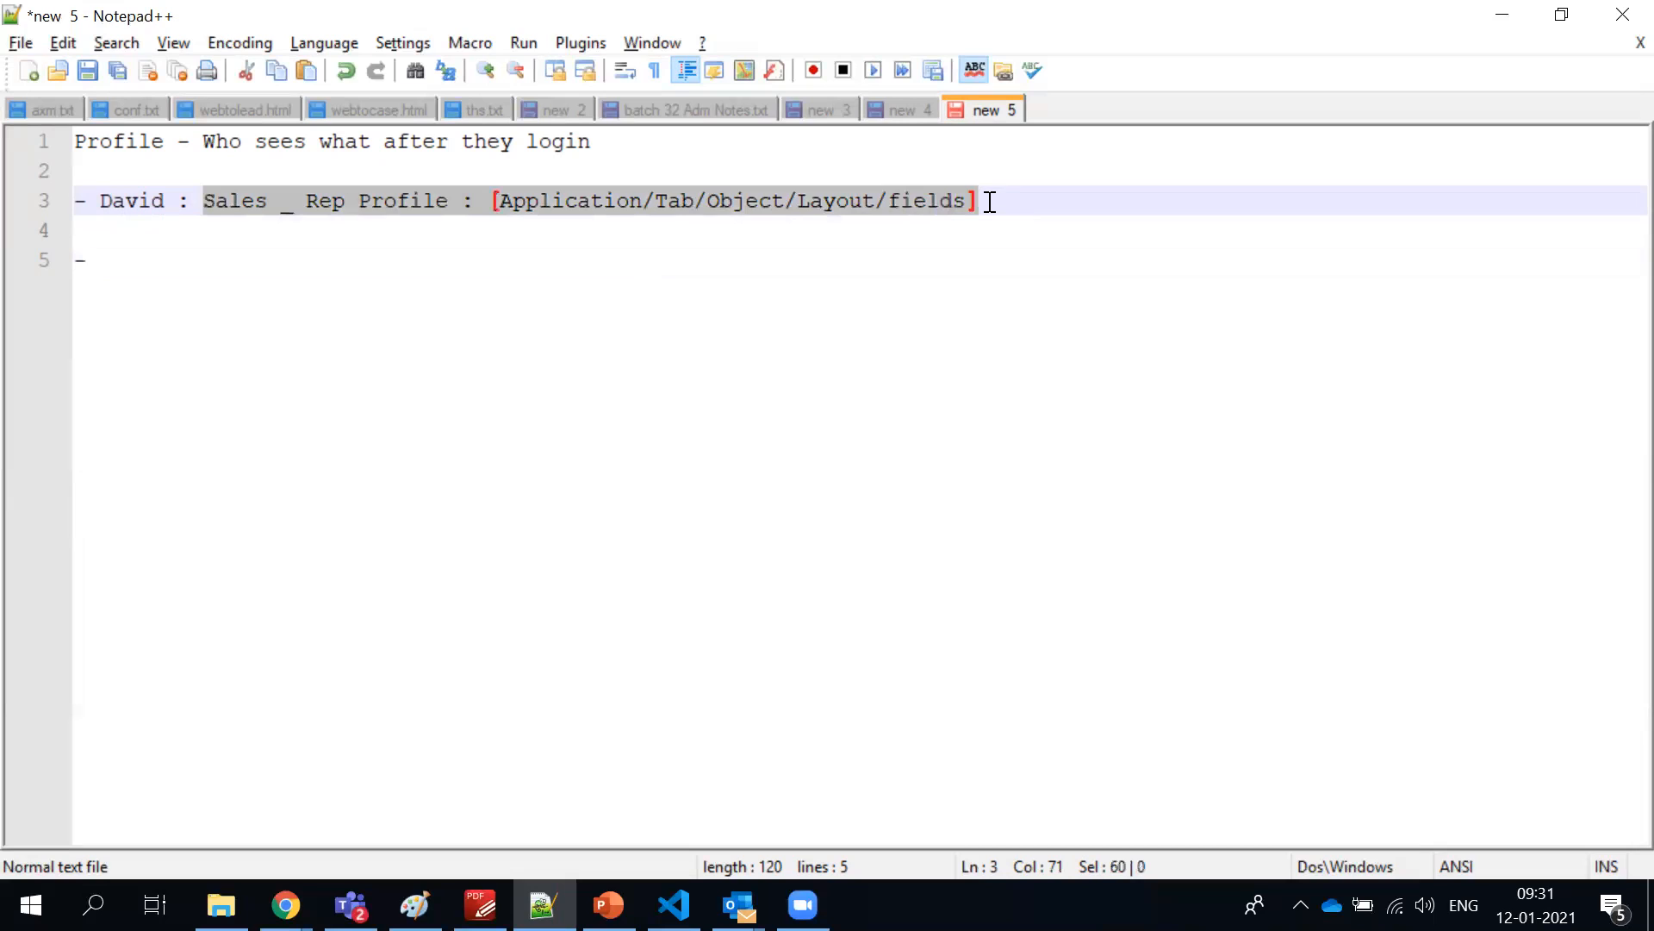
{"action": "left_click", "coordinate": [592, 251]}
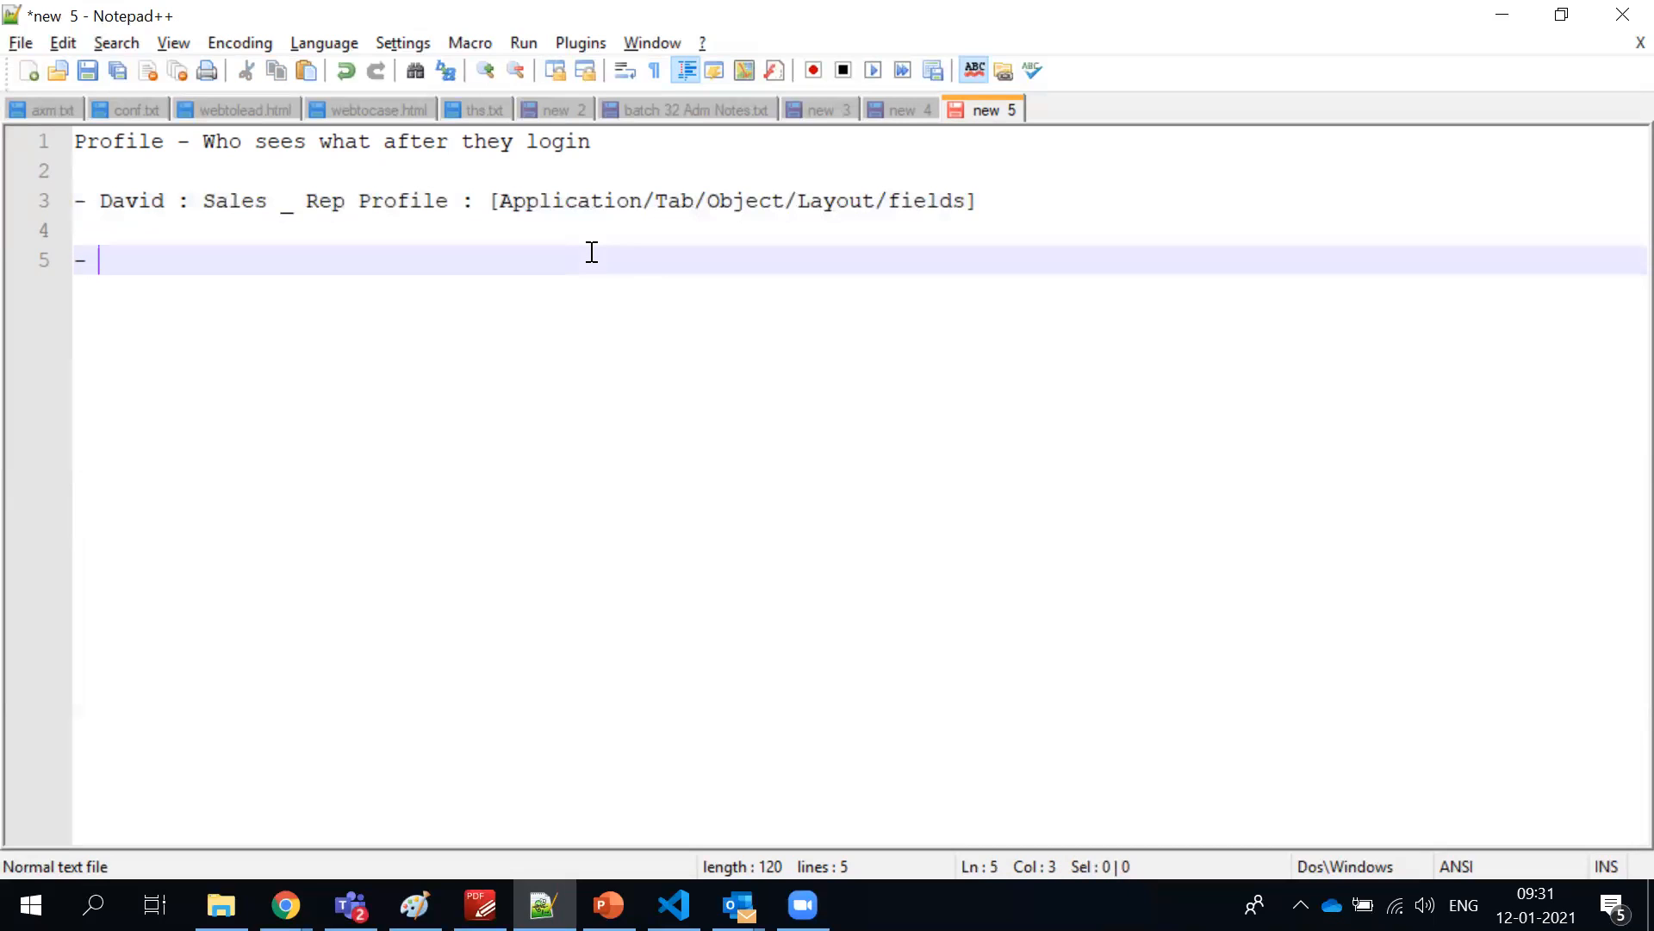
{"action": "key", "text": "ctrl+v"}
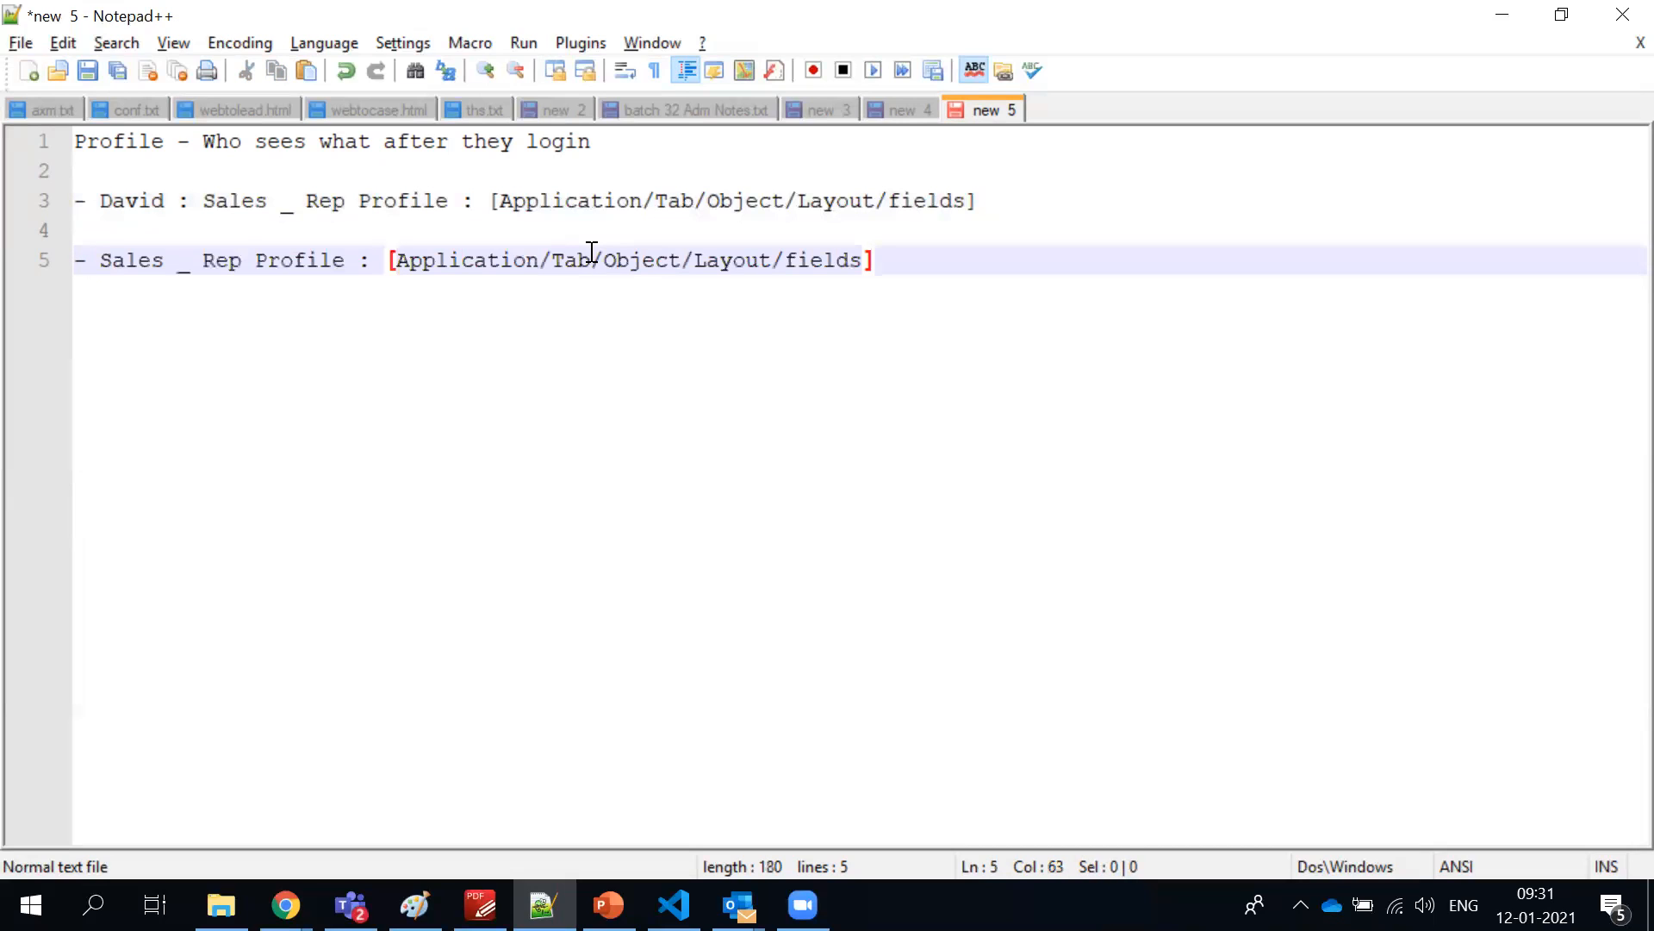
Change "Sales _ Rep" to "Sales_Manager" in the second entry, without spaces around the underscore
{"action": "double_click", "coordinate": [230, 260]}
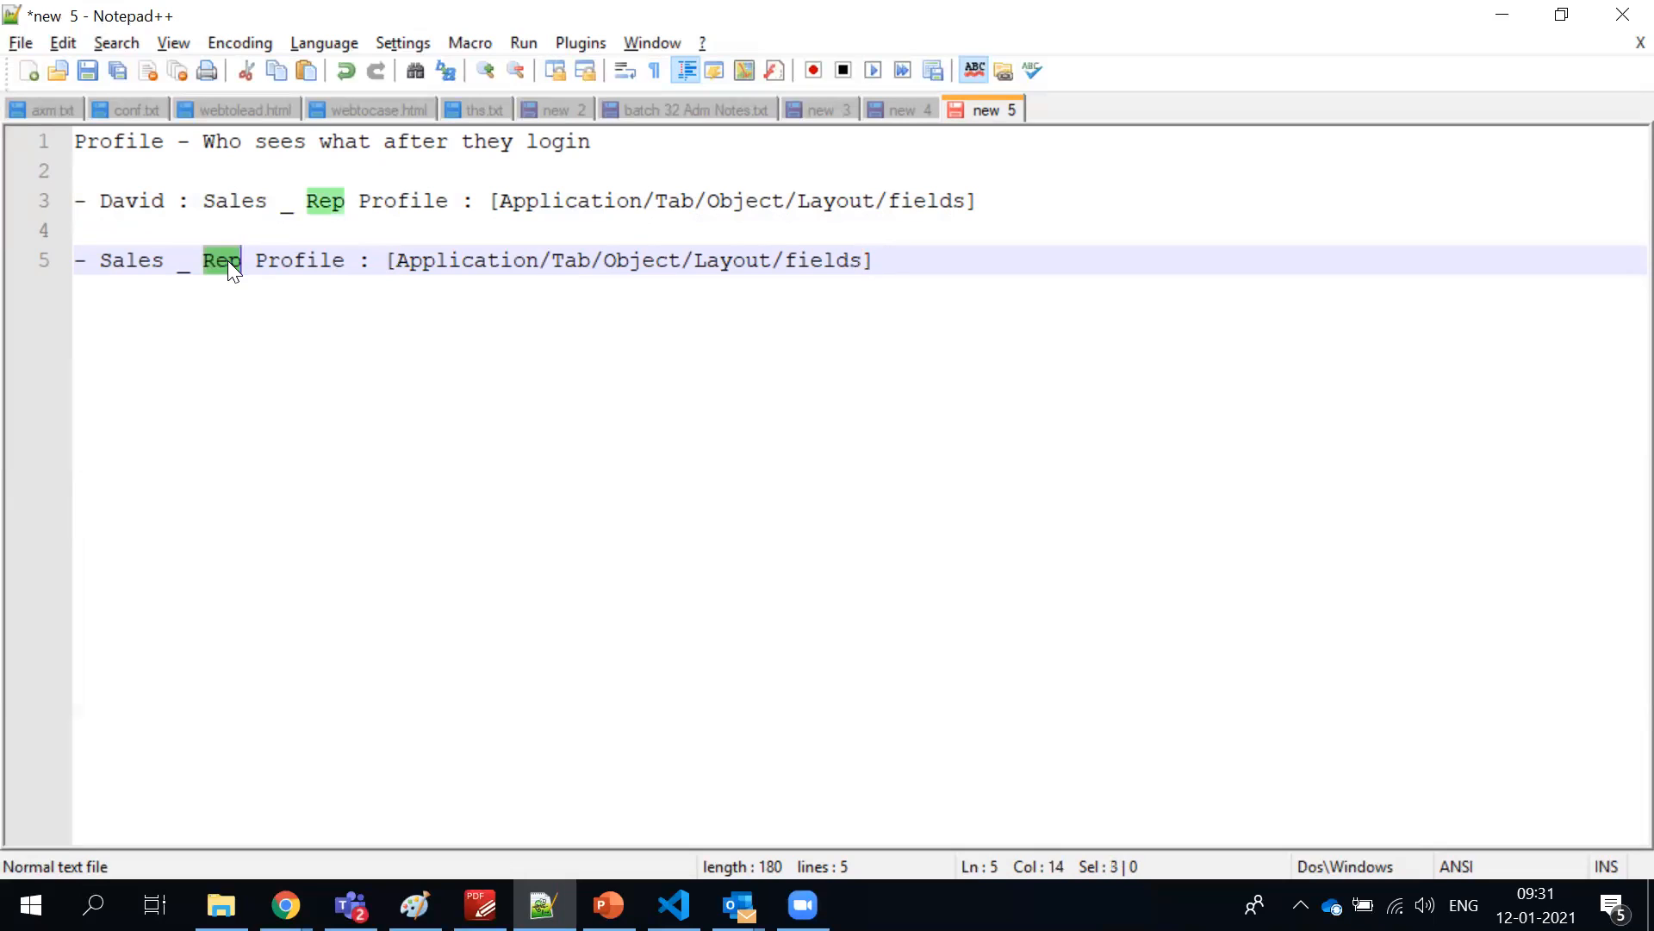
{"action": "type", "text": "Managar"}
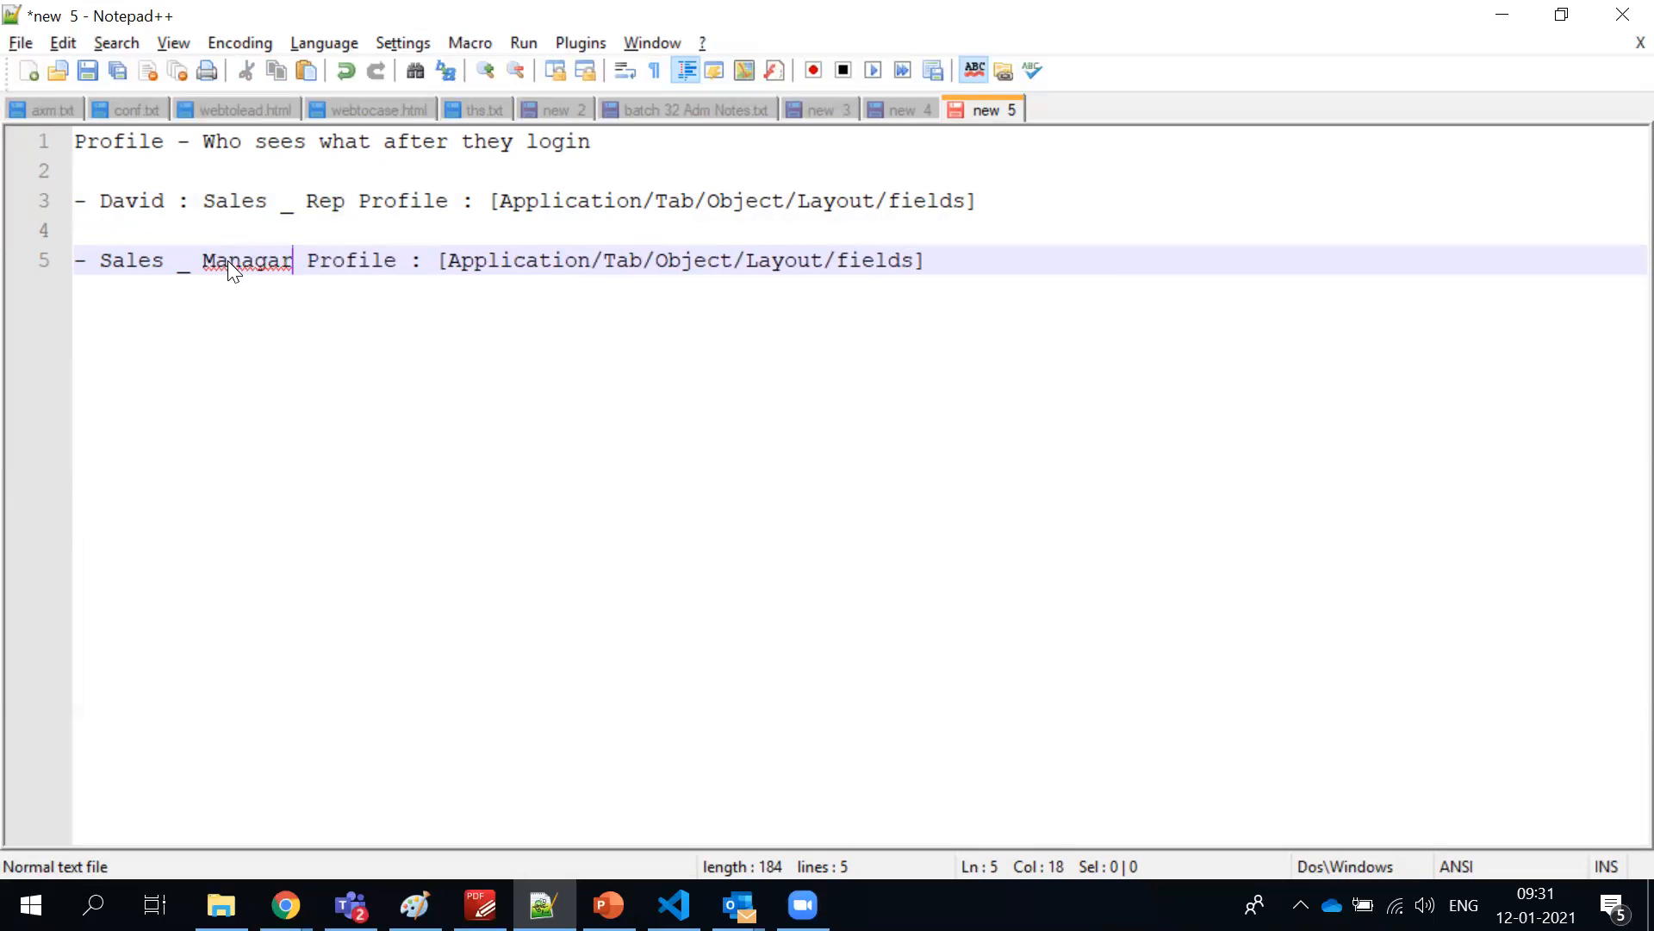
{"action": "key", "text": "BackSpace"}
{"action": "key", "text": "BackSpace"}
{"action": "type", "text": "er"}
{"action": "left_click", "coordinate": [179, 265]}
{"action": "key", "text": "Delete"}
{"action": "key", "text": "Delete"}
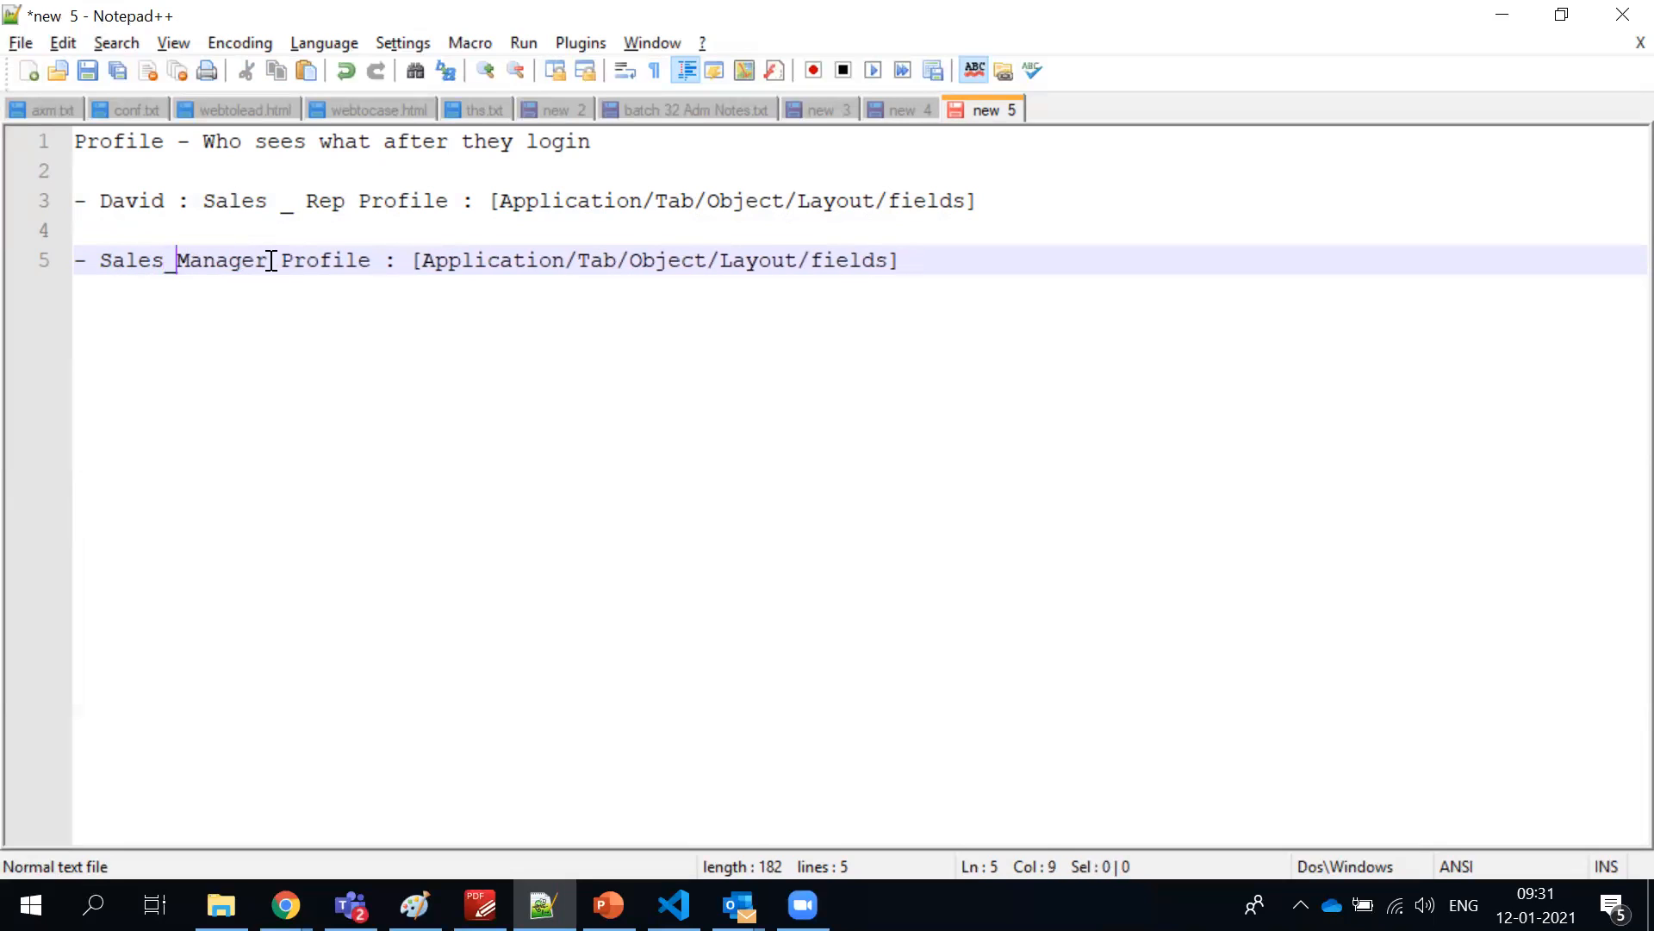
Insert the second sample user's first name followed by a colon before Sales_Manager in the second entry
{"action": "left_click", "coordinate": [91, 263]}
{"action": "type", "text": "Karn"}
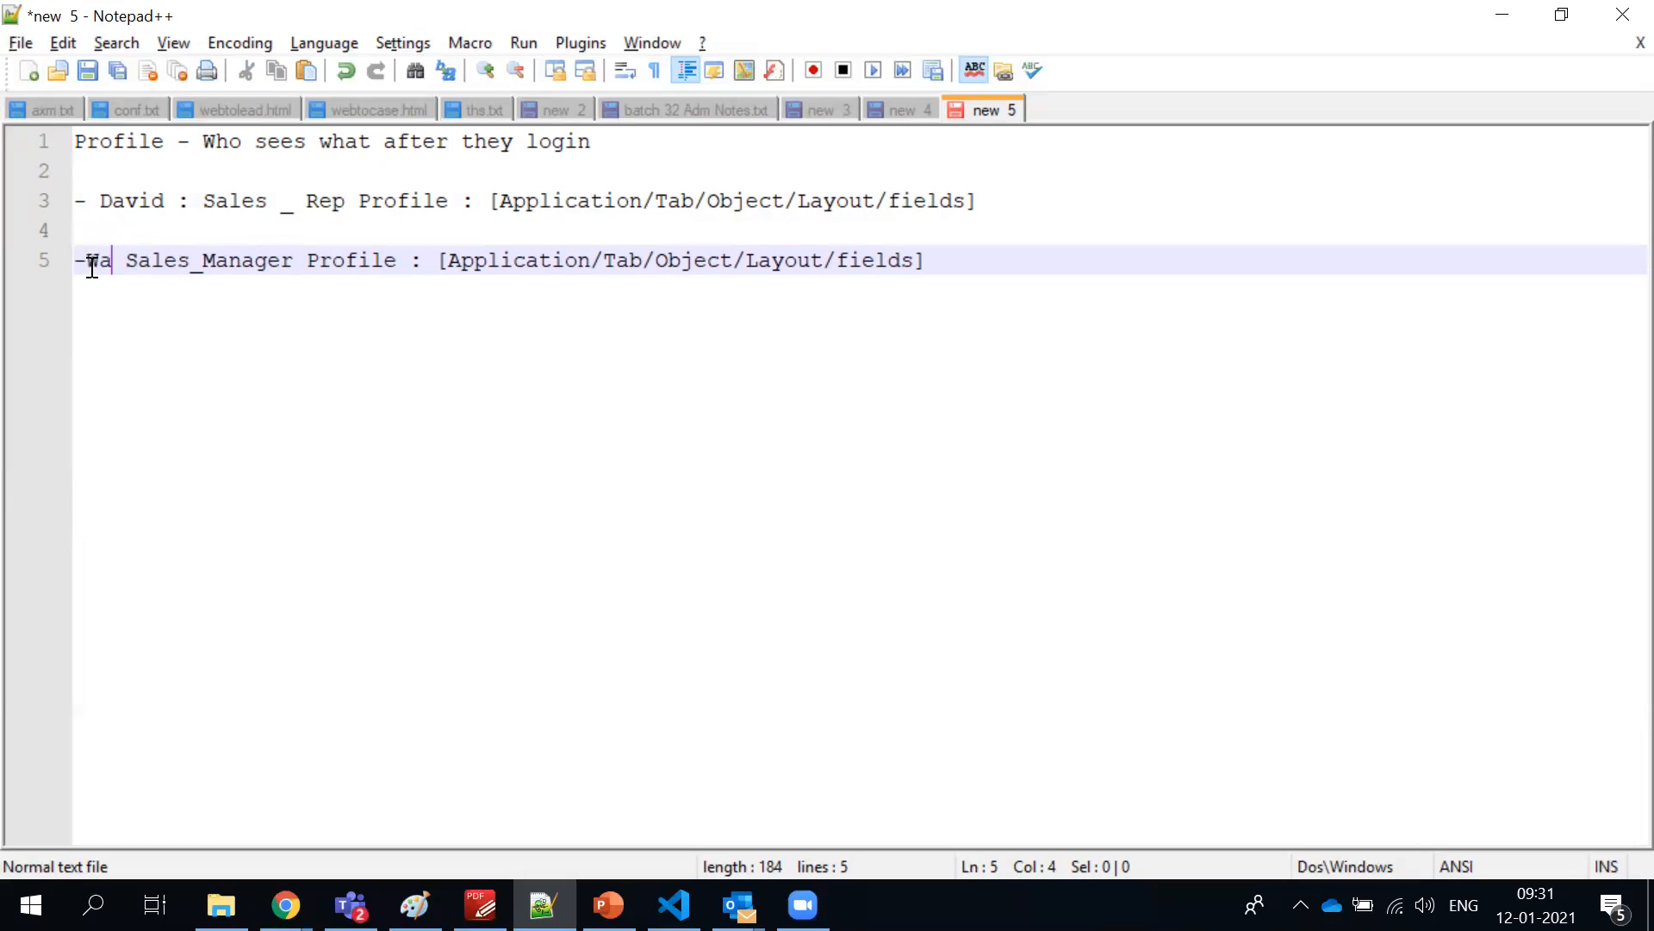
{"action": "key", "text": "BackSpace"}
{"action": "key", "text": "BackSpace"}
{"action": "key", "text": "BackSpace"}
{"action": "key", "text": "BackSpace"}
{"action": "type", "text": "Fw"}
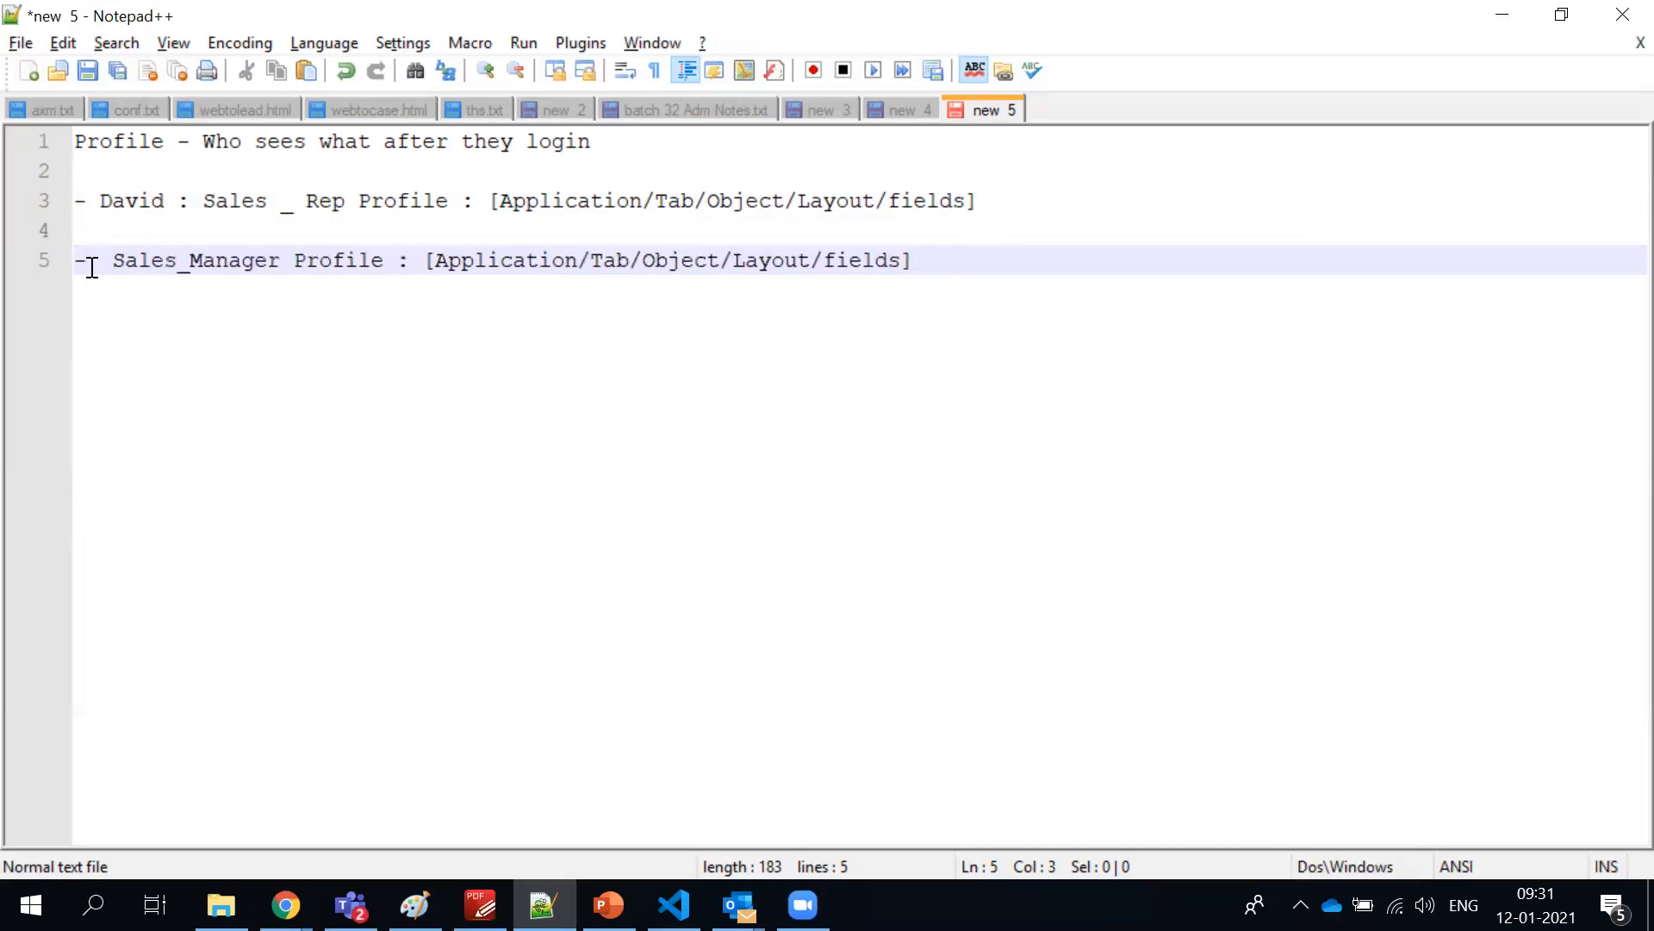
{"action": "key", "text": "BackSpace"}
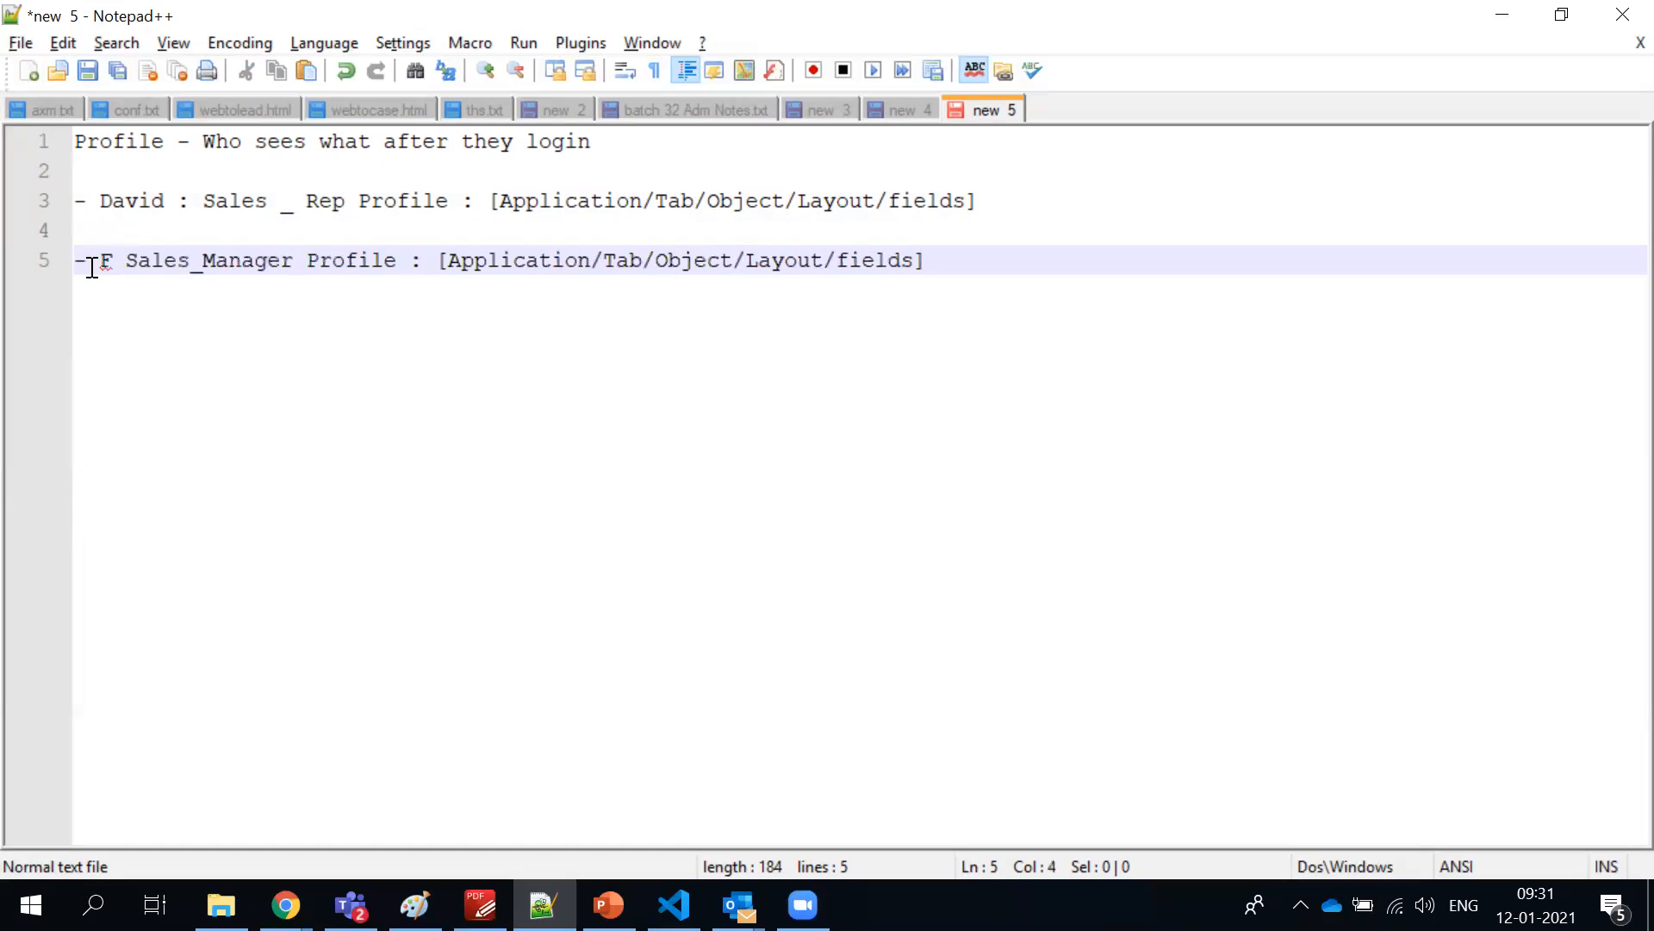
{"action": "type", "text": "ai"}
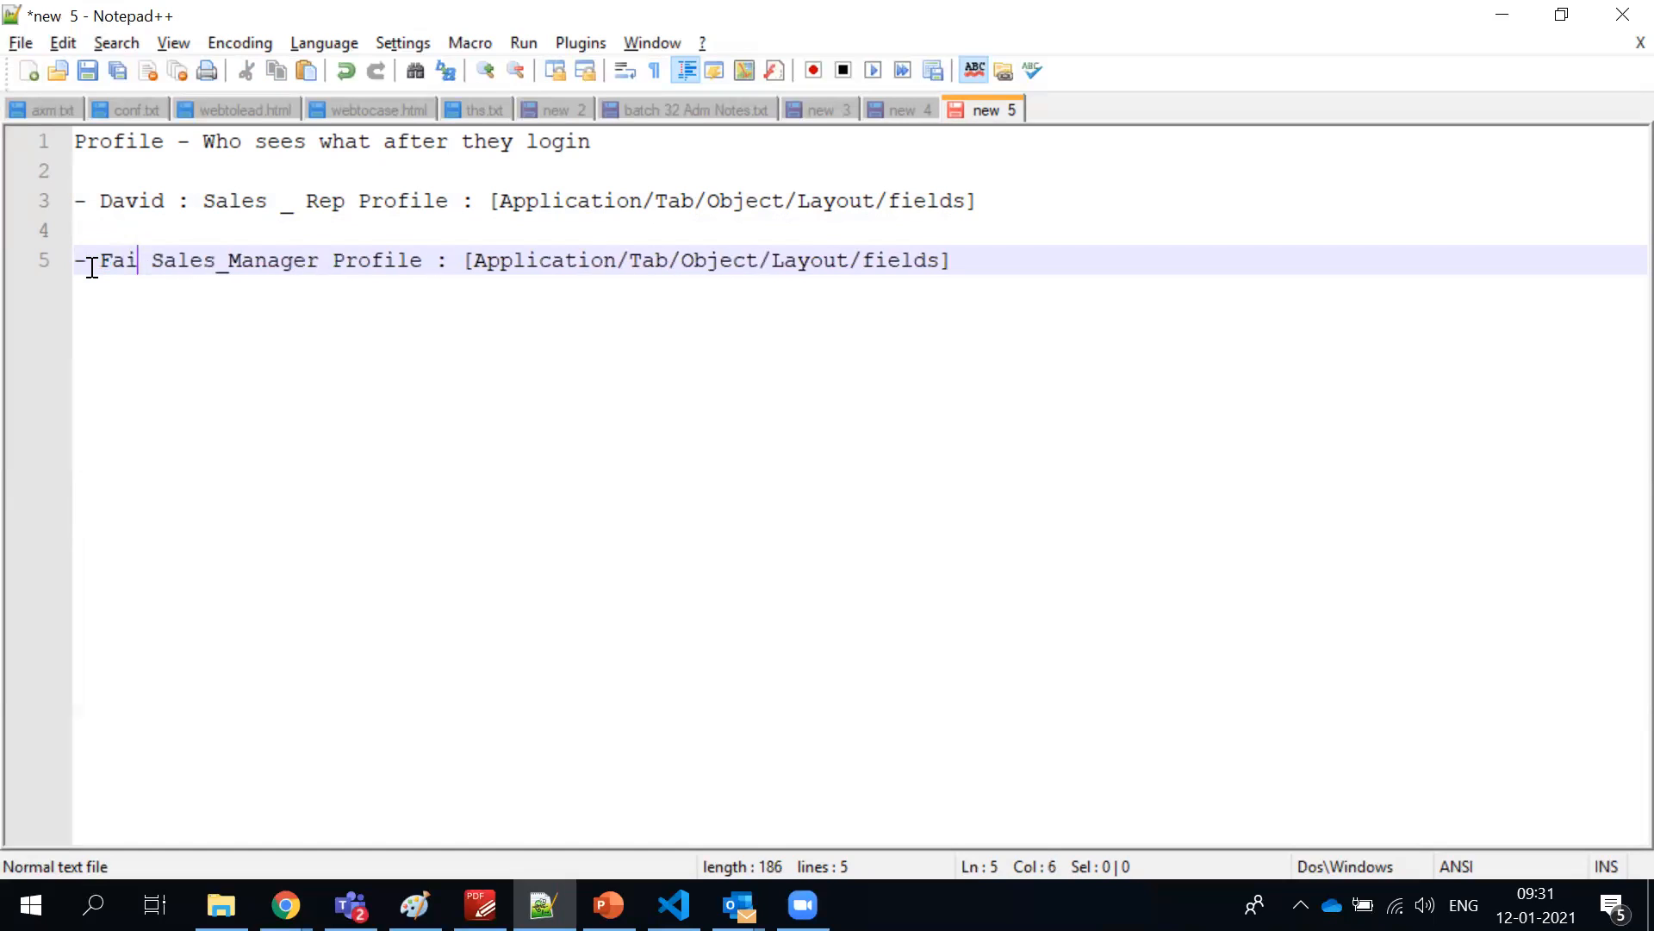
{"action": "type", "text": "z"}
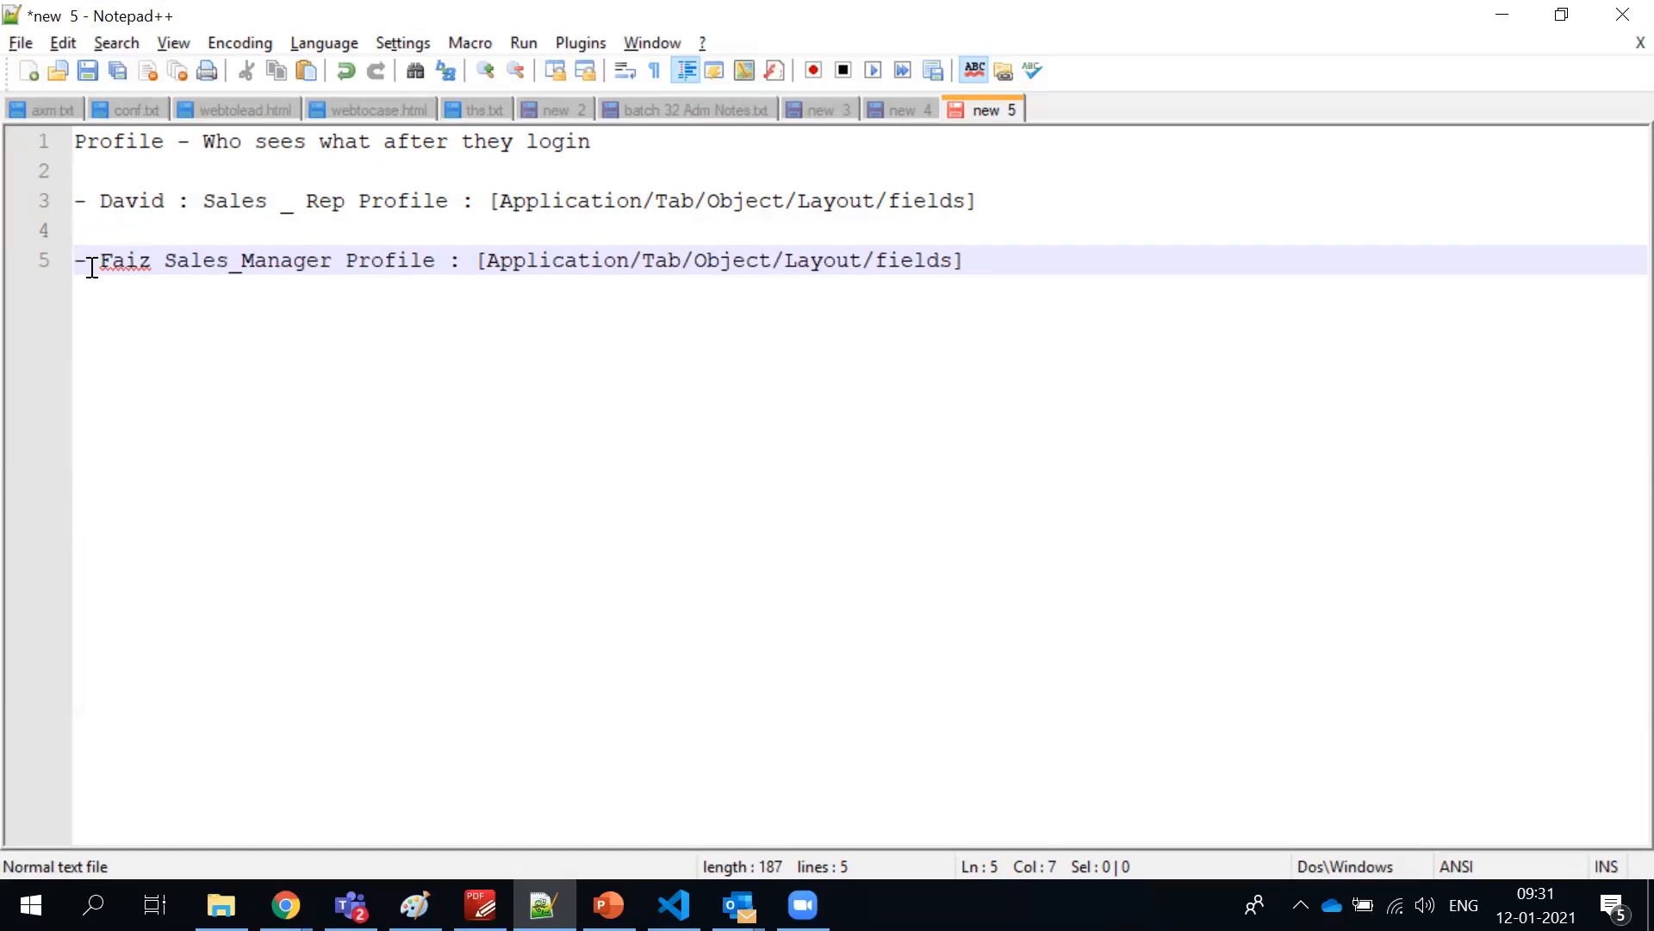
{"action": "type", "text": "y"}
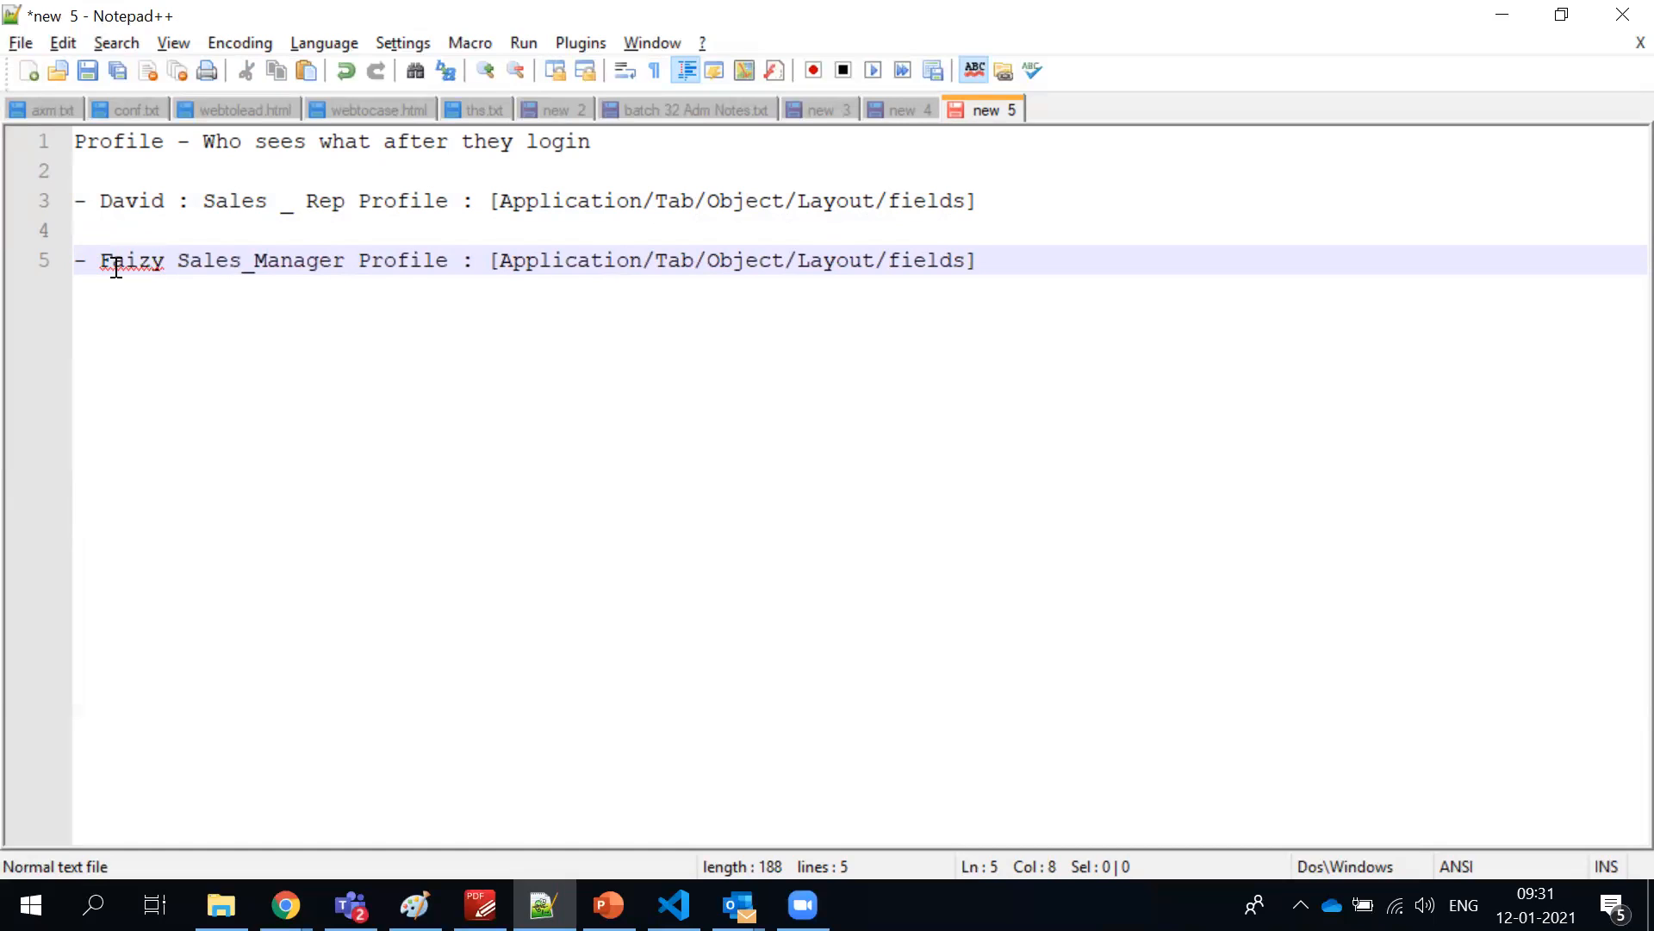
{"action": "type", "text": ":"}
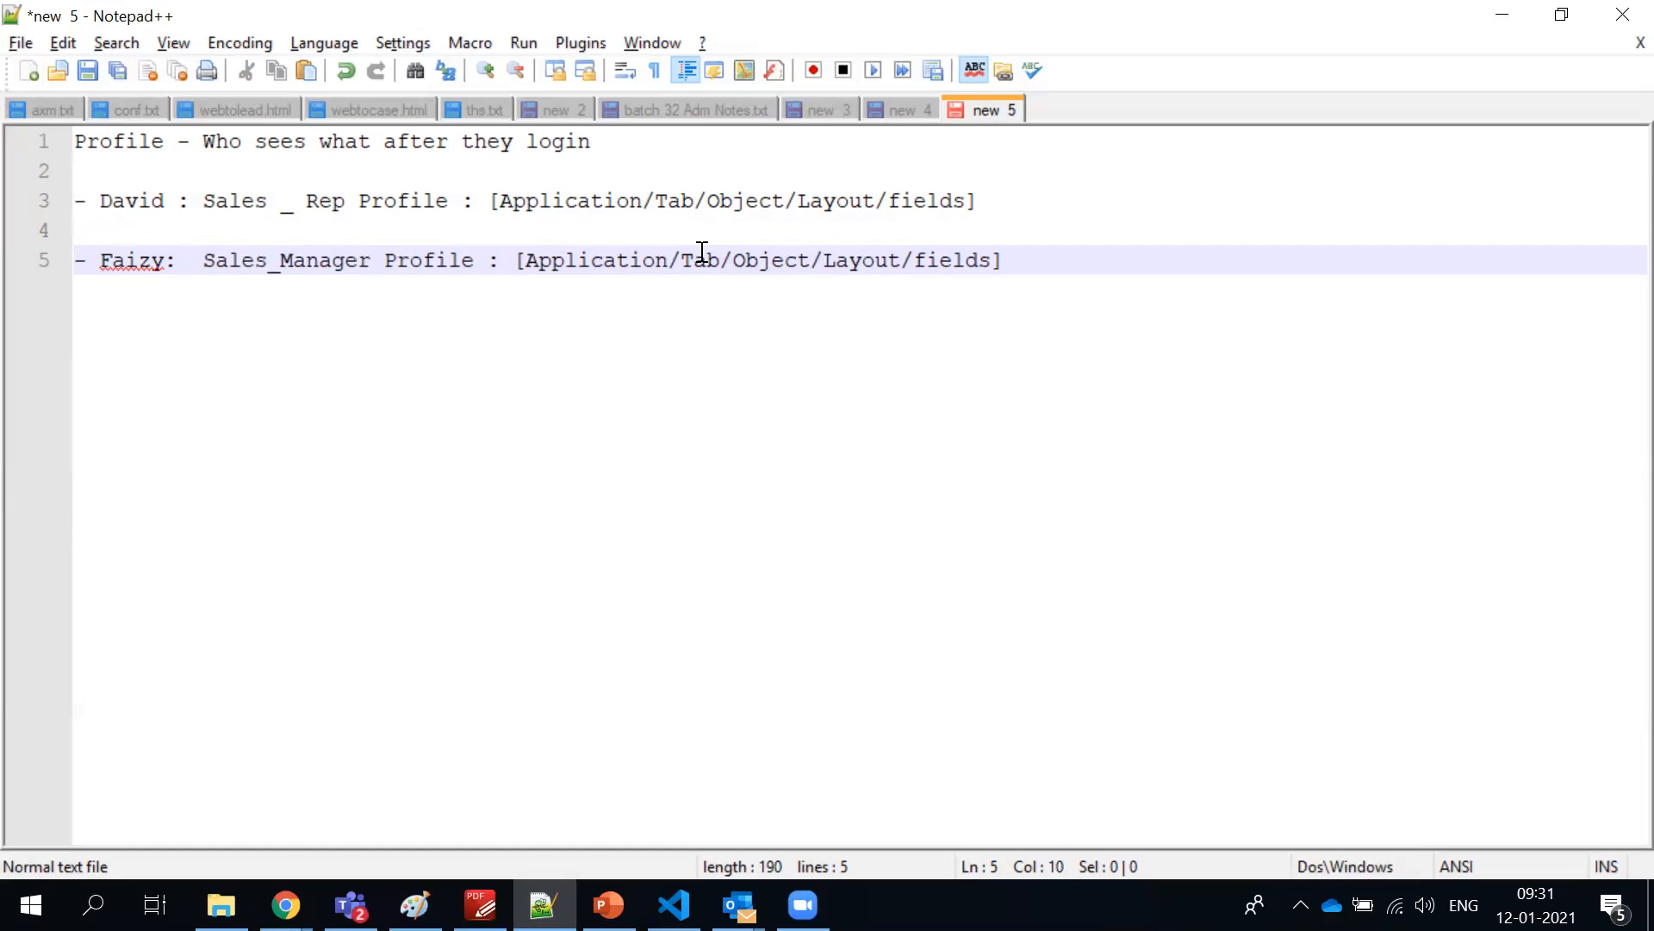
Highlight the word Application in the bracketed list of the Sales Rep line
{"action": "left_click", "coordinate": [670, 261]}
{"action": "key", "text": "BackSpace"}
{"action": "left_click", "coordinate": [605, 200]}
{"action": "double_click", "coordinate": [606, 201]}
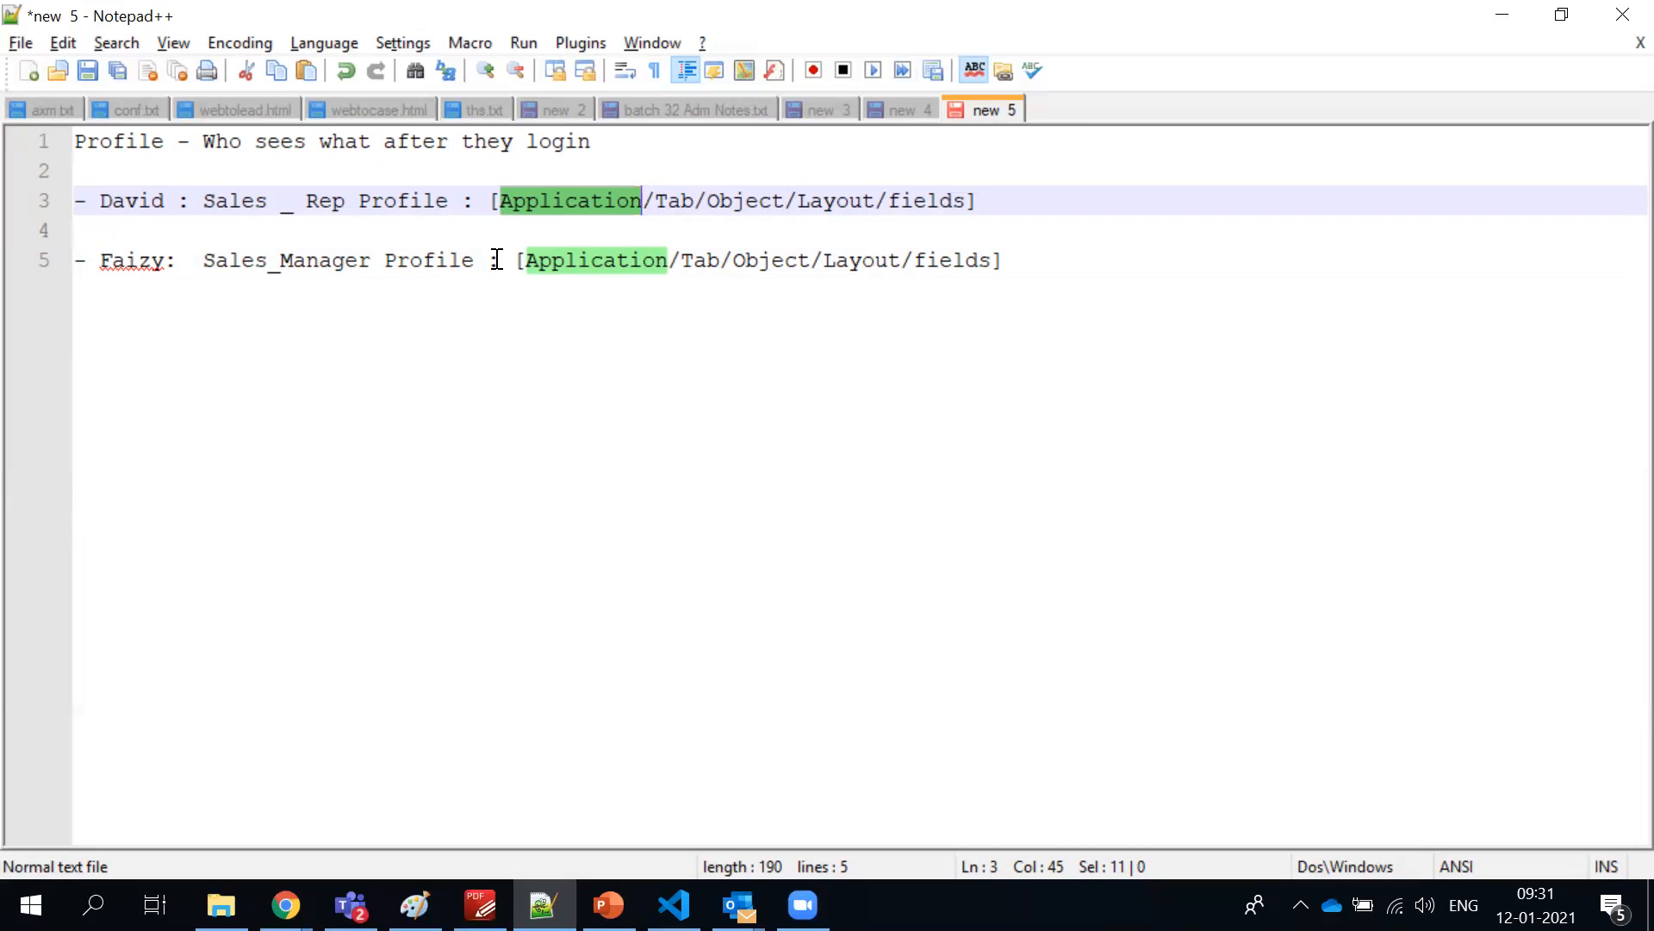
Insert "-3" after Application in the Sales_Manager line's bracketed list
{"action": "double_click", "coordinate": [538, 261]}
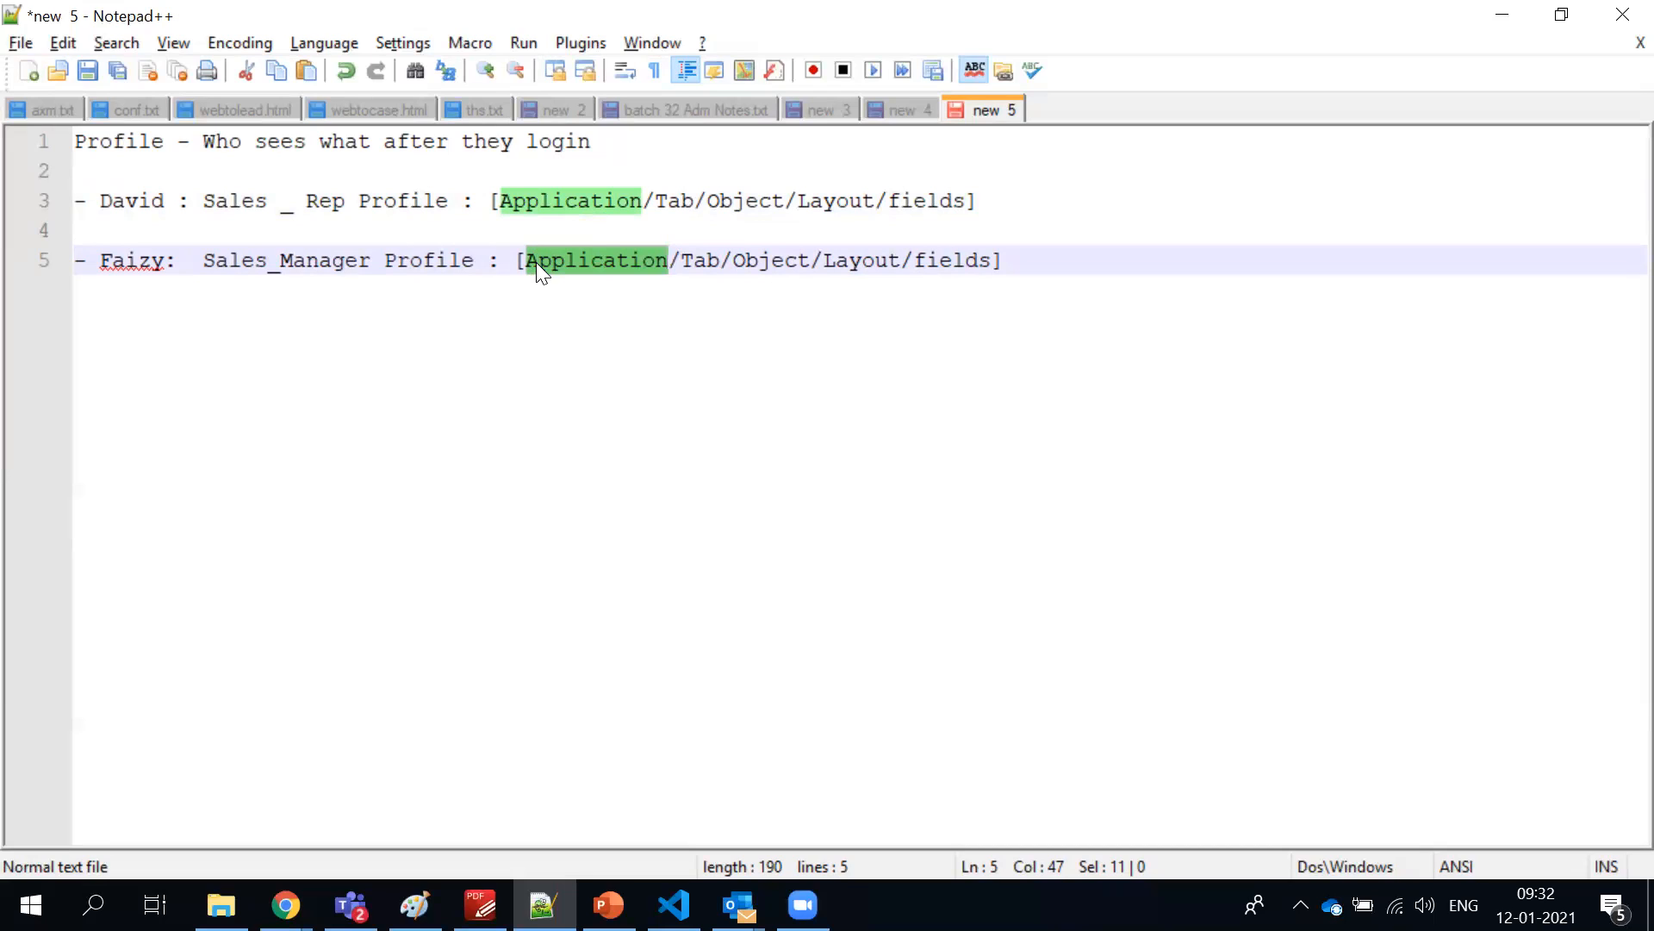
{"action": "double_click", "coordinate": [535, 212]}
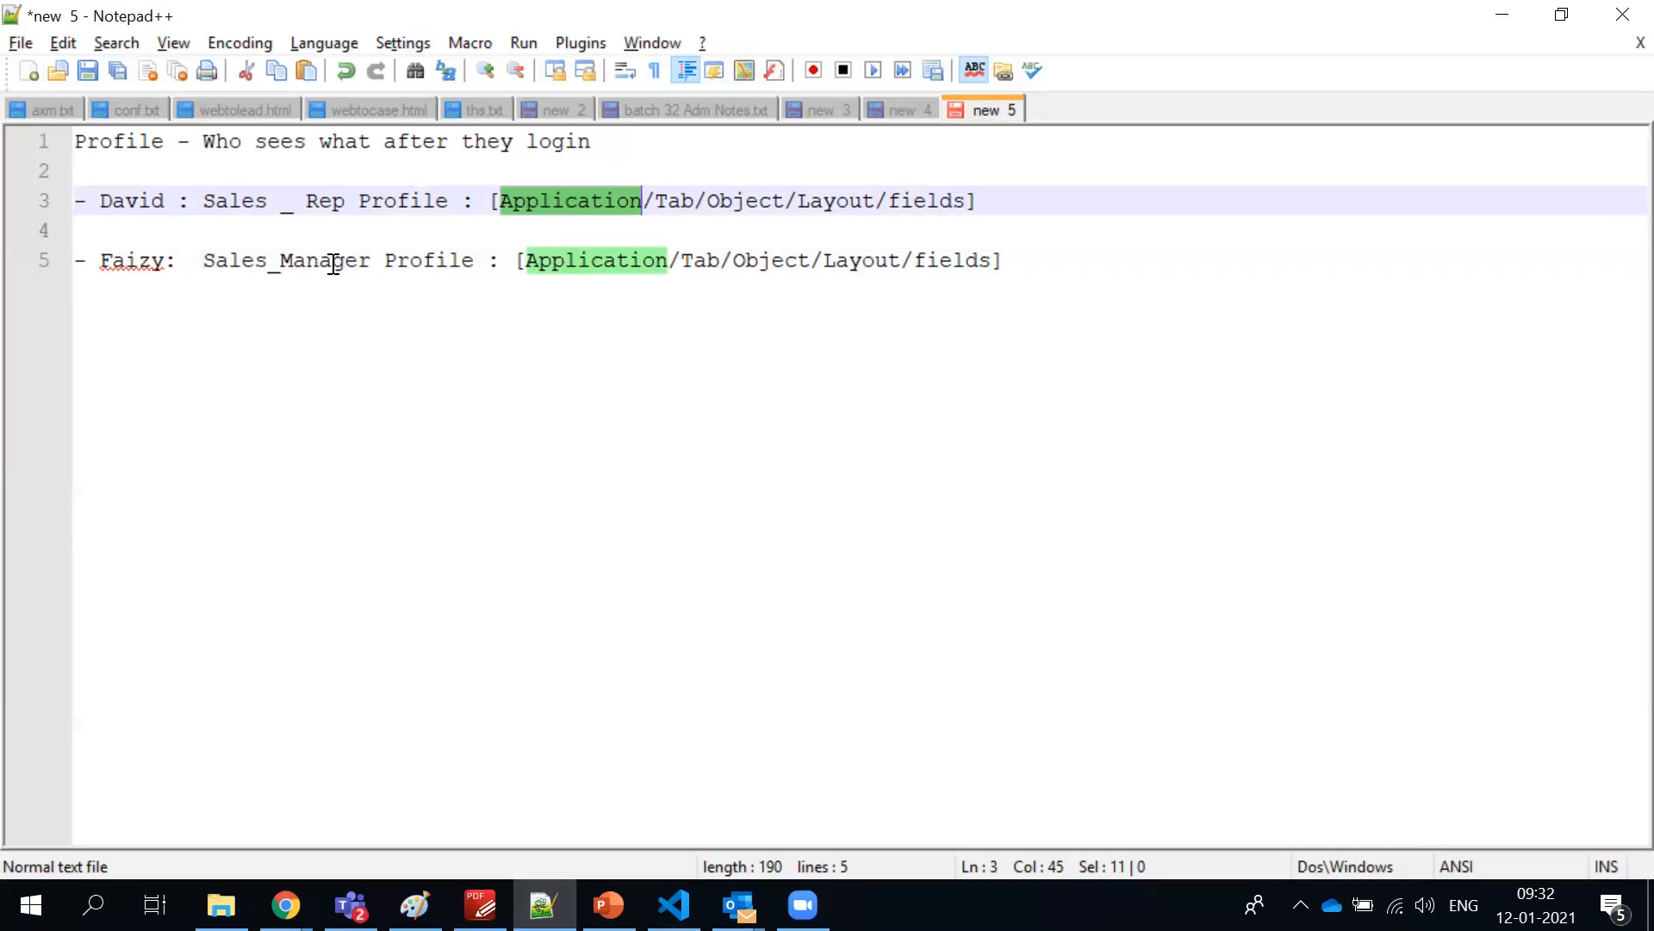
{"action": "left_click", "coordinate": [668, 262]}
{"action": "type", "text": "-3"}
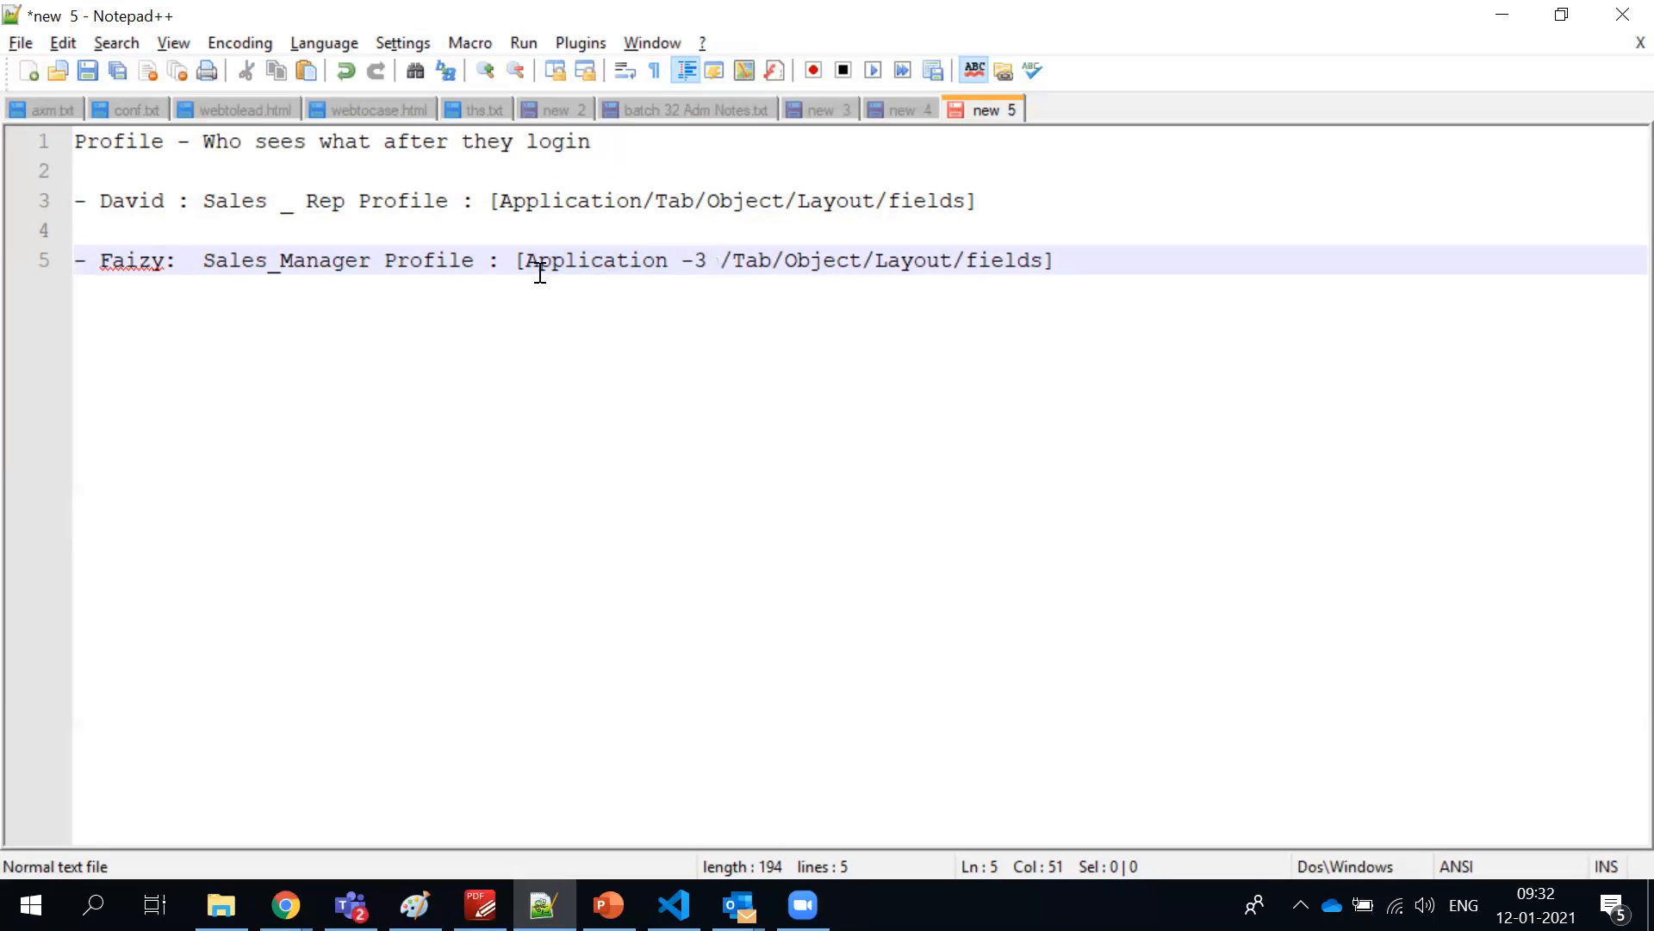
Highlight Sales_Manager in the second entry and the definition "Who sees what after they login" in the first line
{"action": "double_click", "coordinate": [312, 259]}
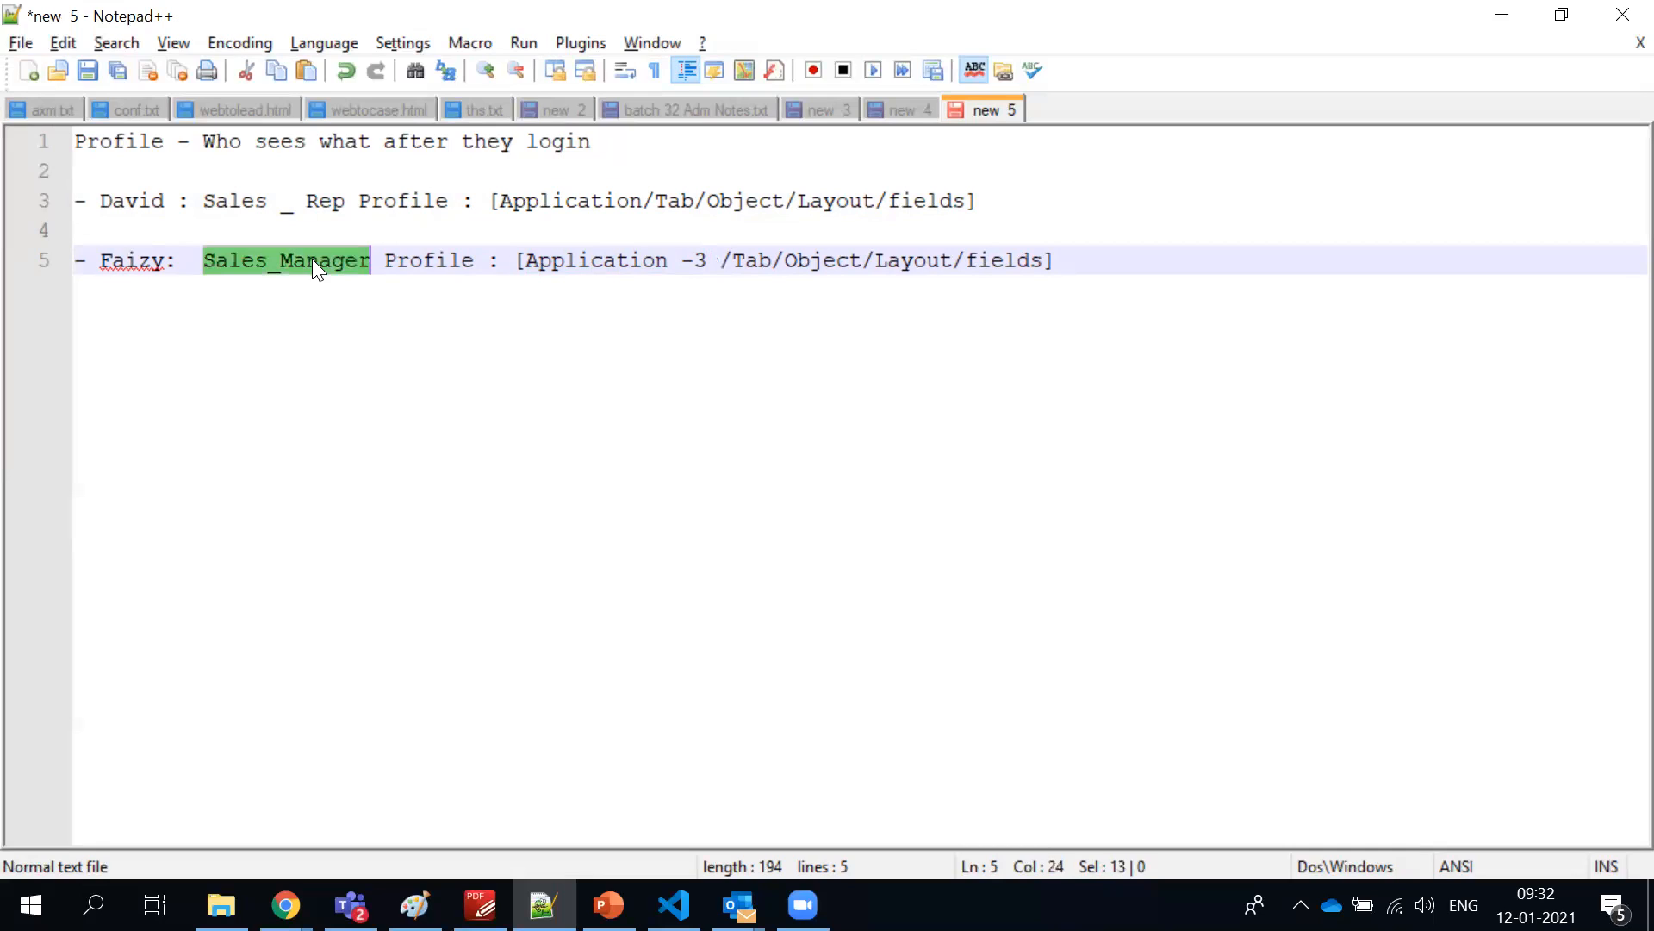
{"action": "left_click", "coordinate": [522, 263]}
{"action": "key", "text": "shift+End"}
{"action": "key", "text": "End"}
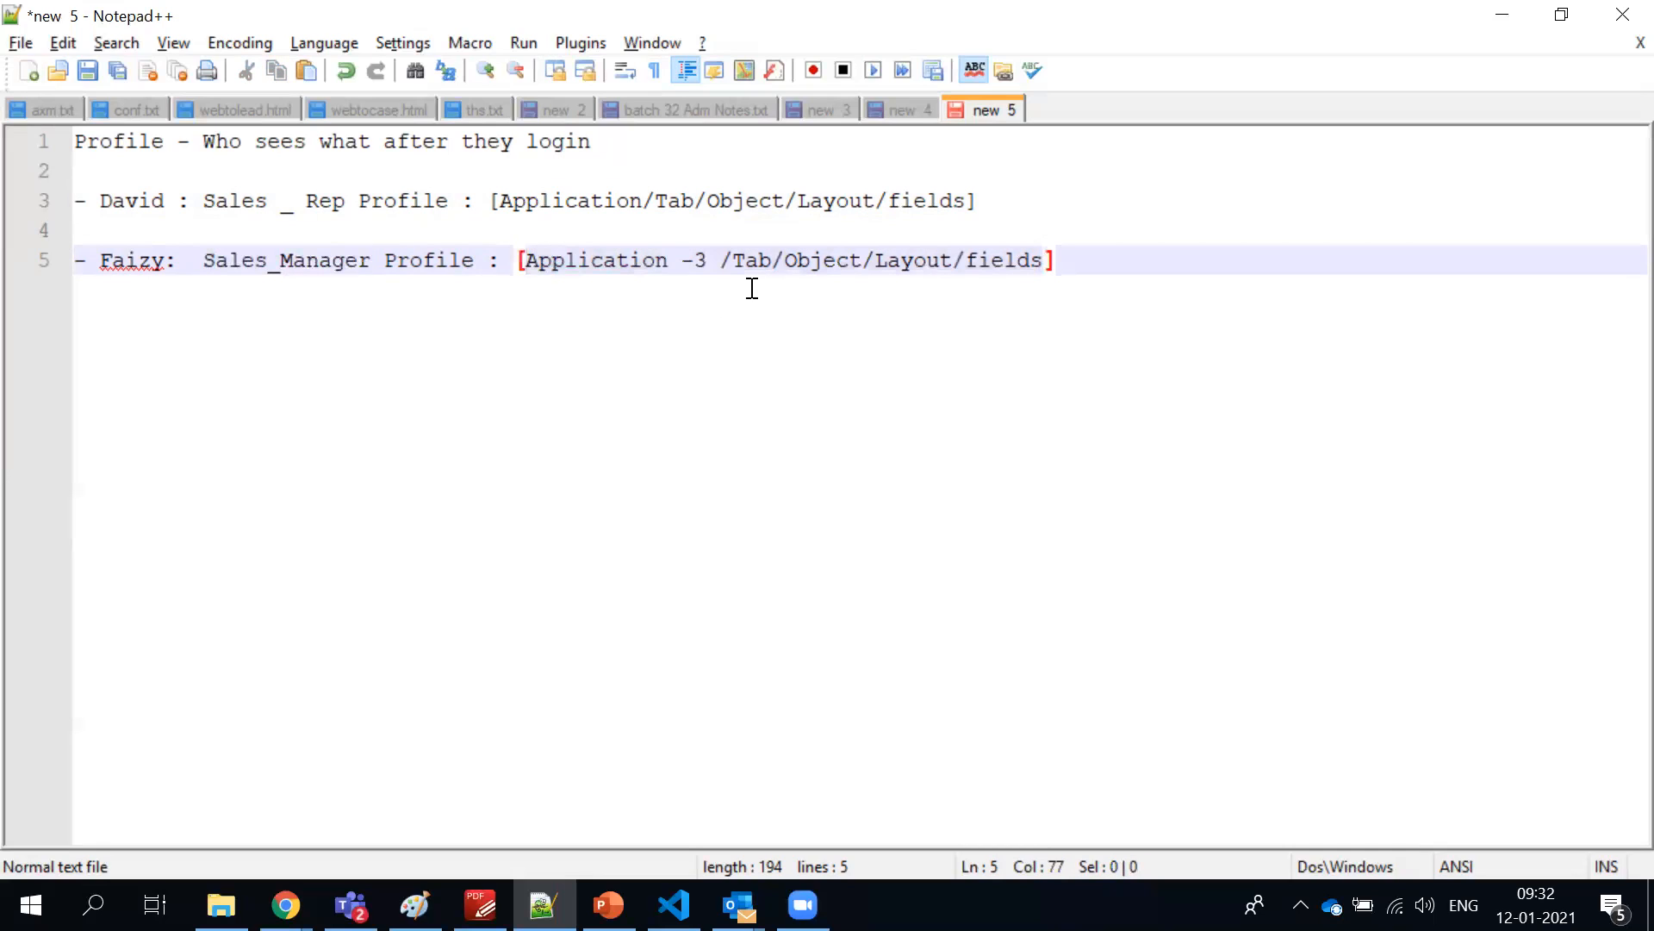
{"action": "left_click", "coordinate": [661, 141]}
{"action": "left_click", "coordinate": [233, 143], "text": "shift"}
{"action": "left_click", "coordinate": [203, 143], "text": "shift"}
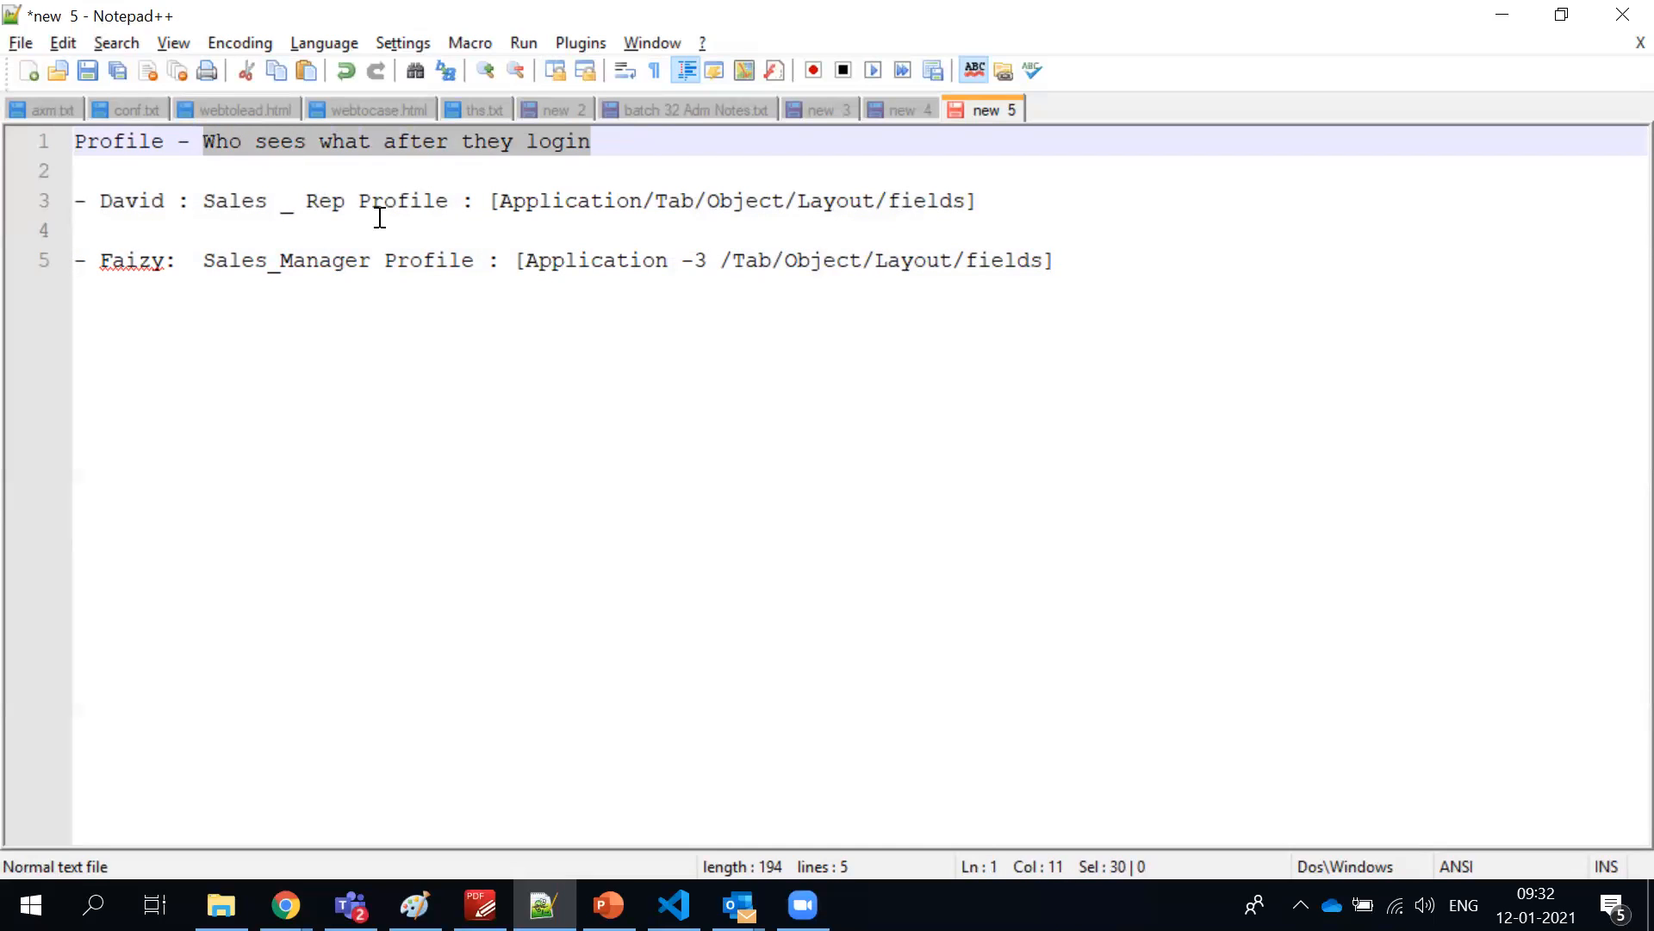
Highlight the profile text and bracketed list in the Sales Rep line and in the Sales_Manager line
{"action": "left_click", "coordinate": [1059, 269]}
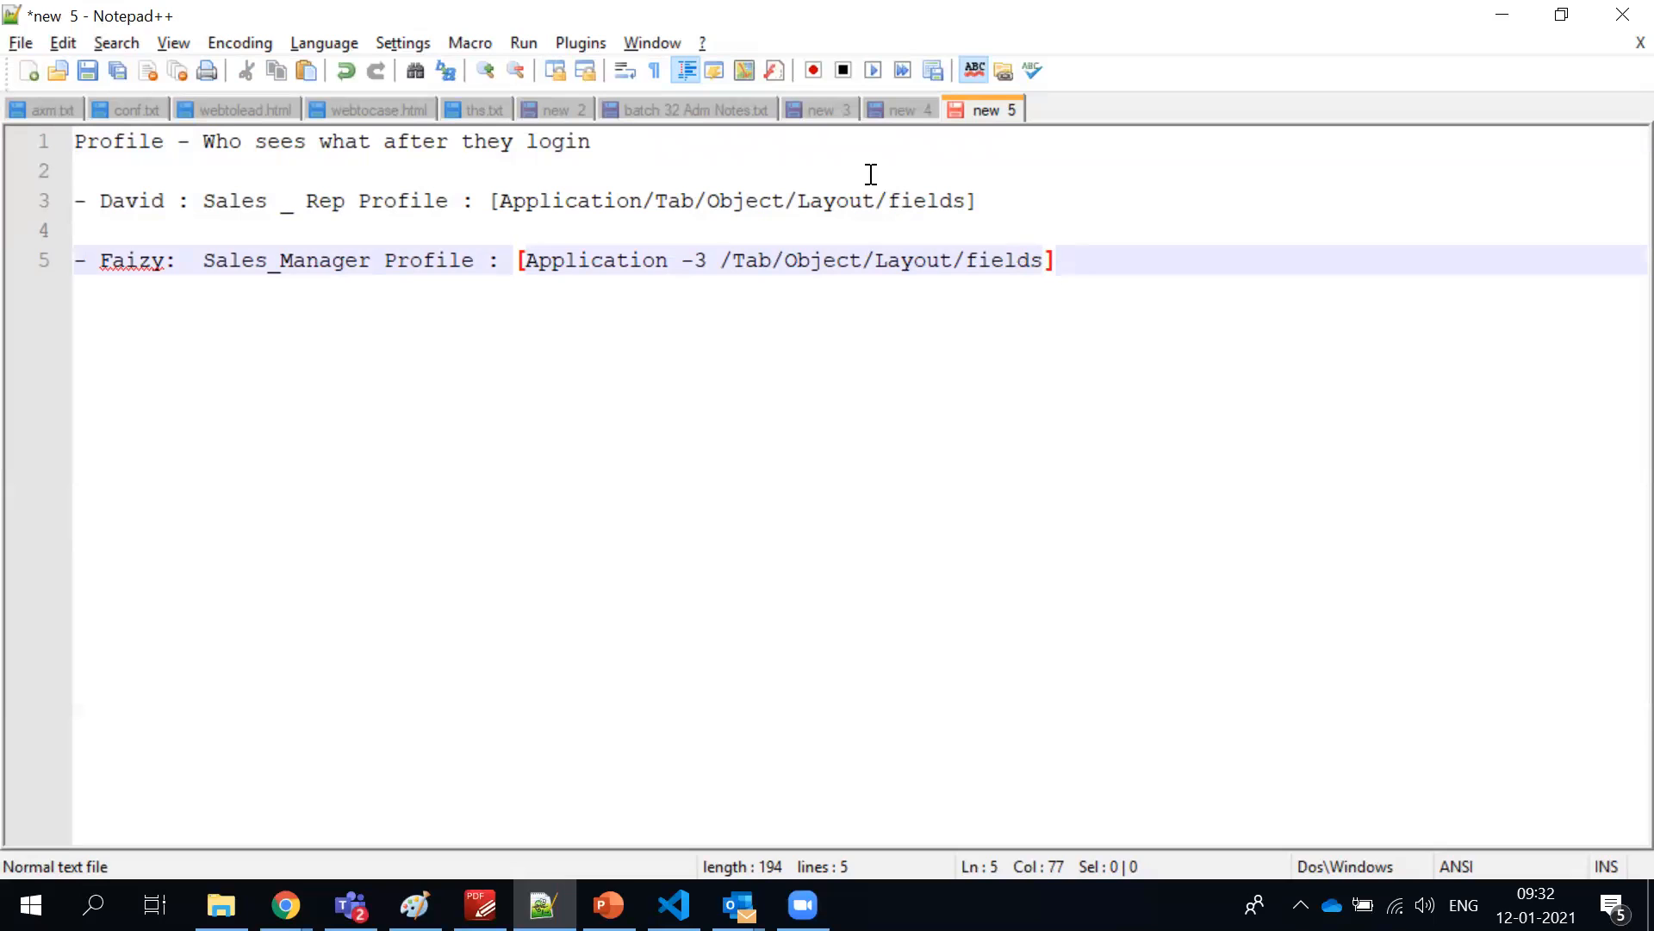
{"action": "left_click_drag", "start_coordinate": [991, 206], "coordinate": [387, 205]}
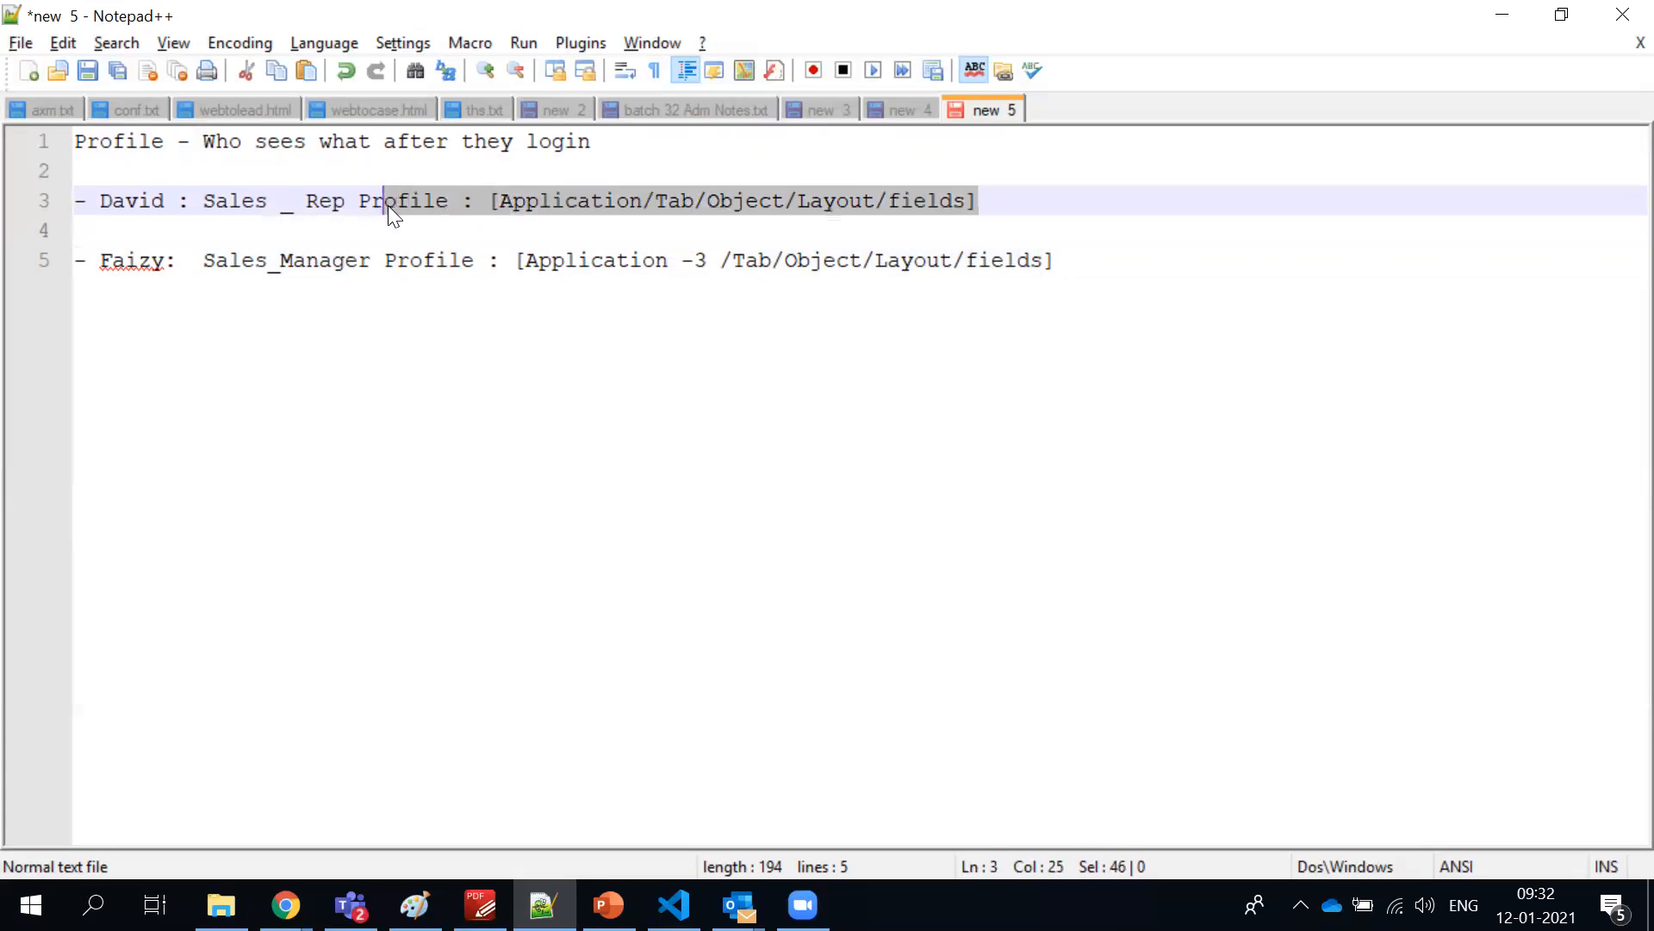
{"action": "left_click", "coordinate": [1058, 261]}
{"action": "left_click", "coordinate": [432, 229], "text": "shift"}
{"action": "left_click", "coordinate": [385, 258], "text": "shift"}
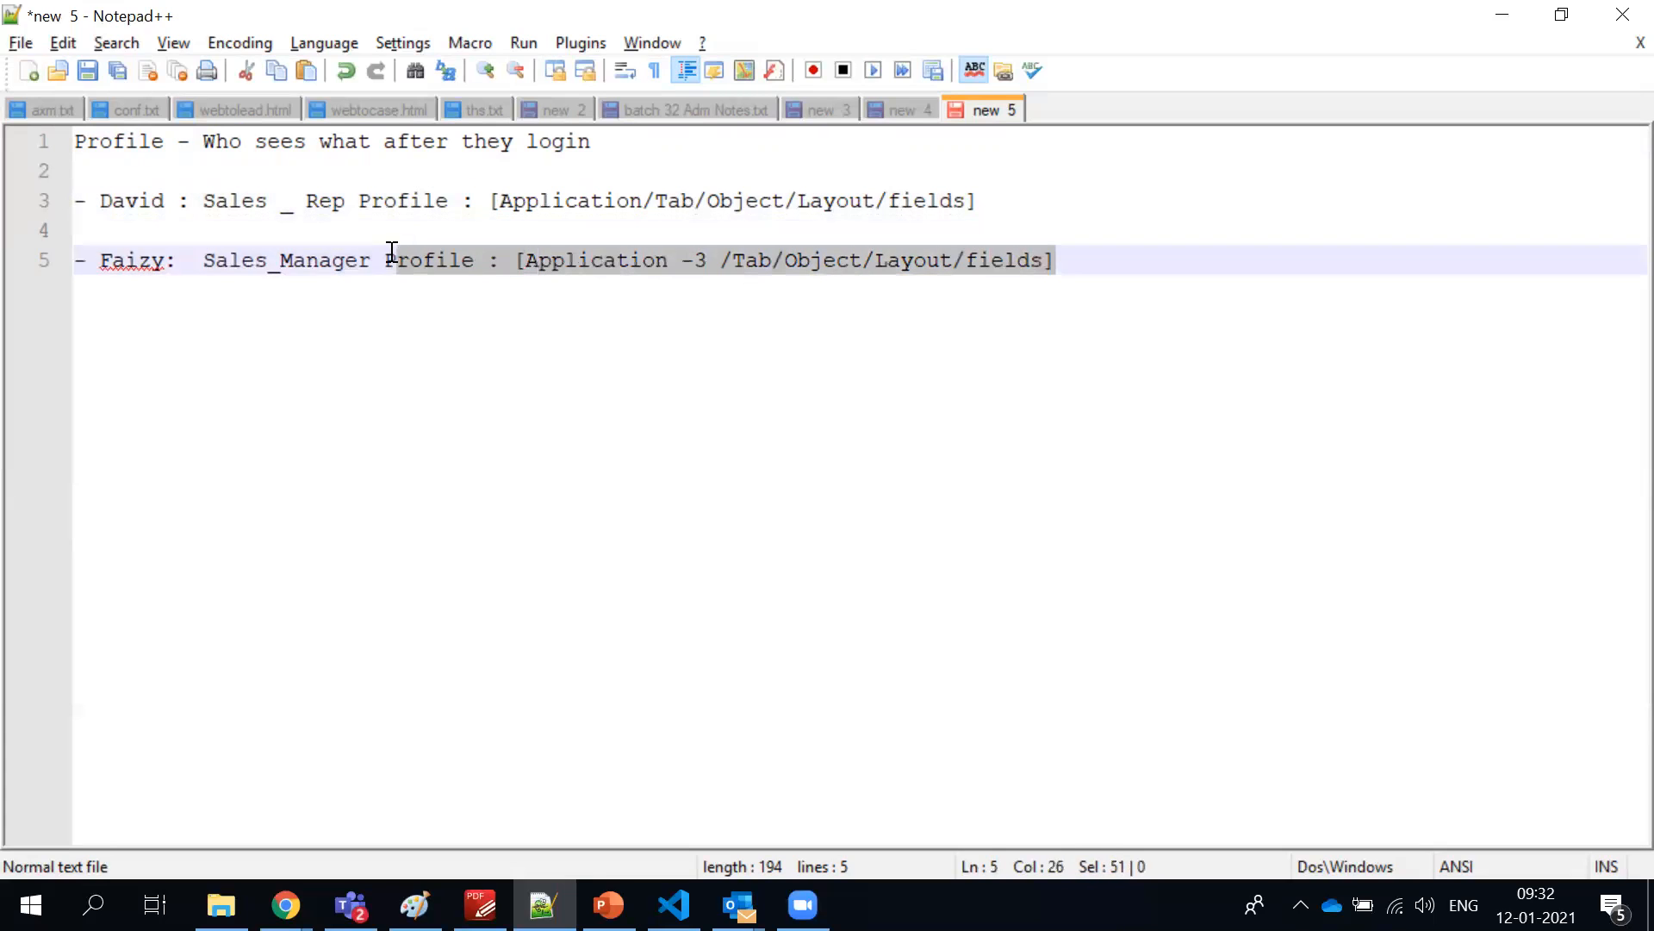
Add the line "Role : Sales Rep : Data Visibilty" below a blank line after the Sales_Manager entry
{"action": "left_click", "coordinate": [1076, 259]}
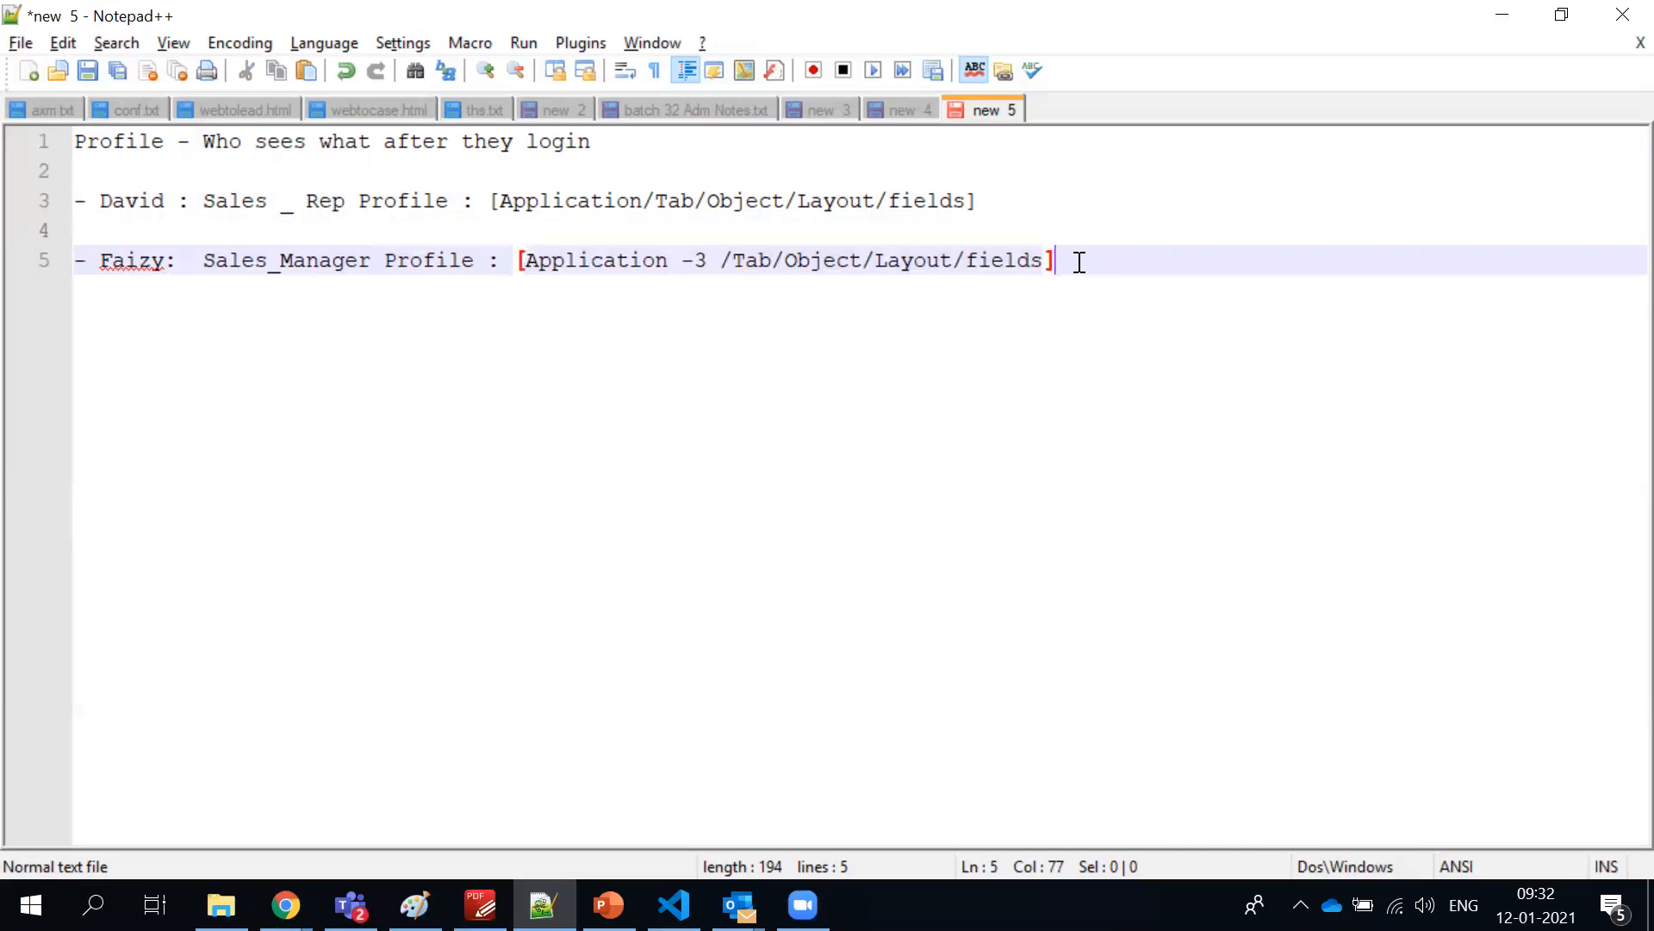
{"action": "key", "text": "Return"}
{"action": "key", "text": "Return"}
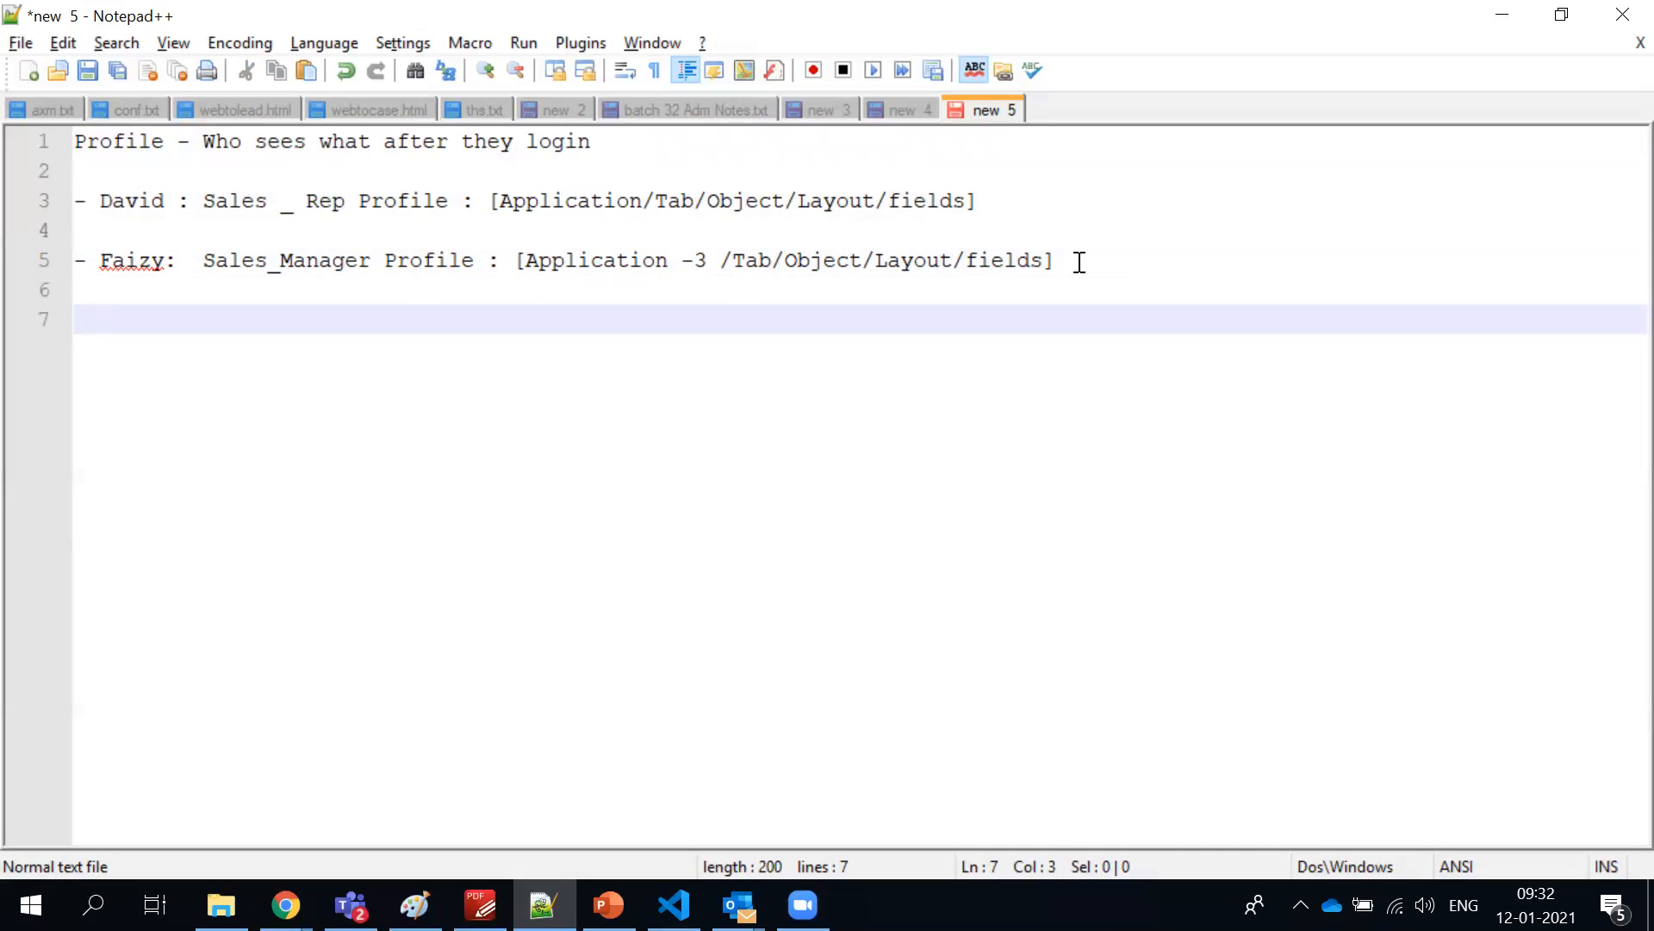
{"action": "type", "text": "Role : Sales Rep "}
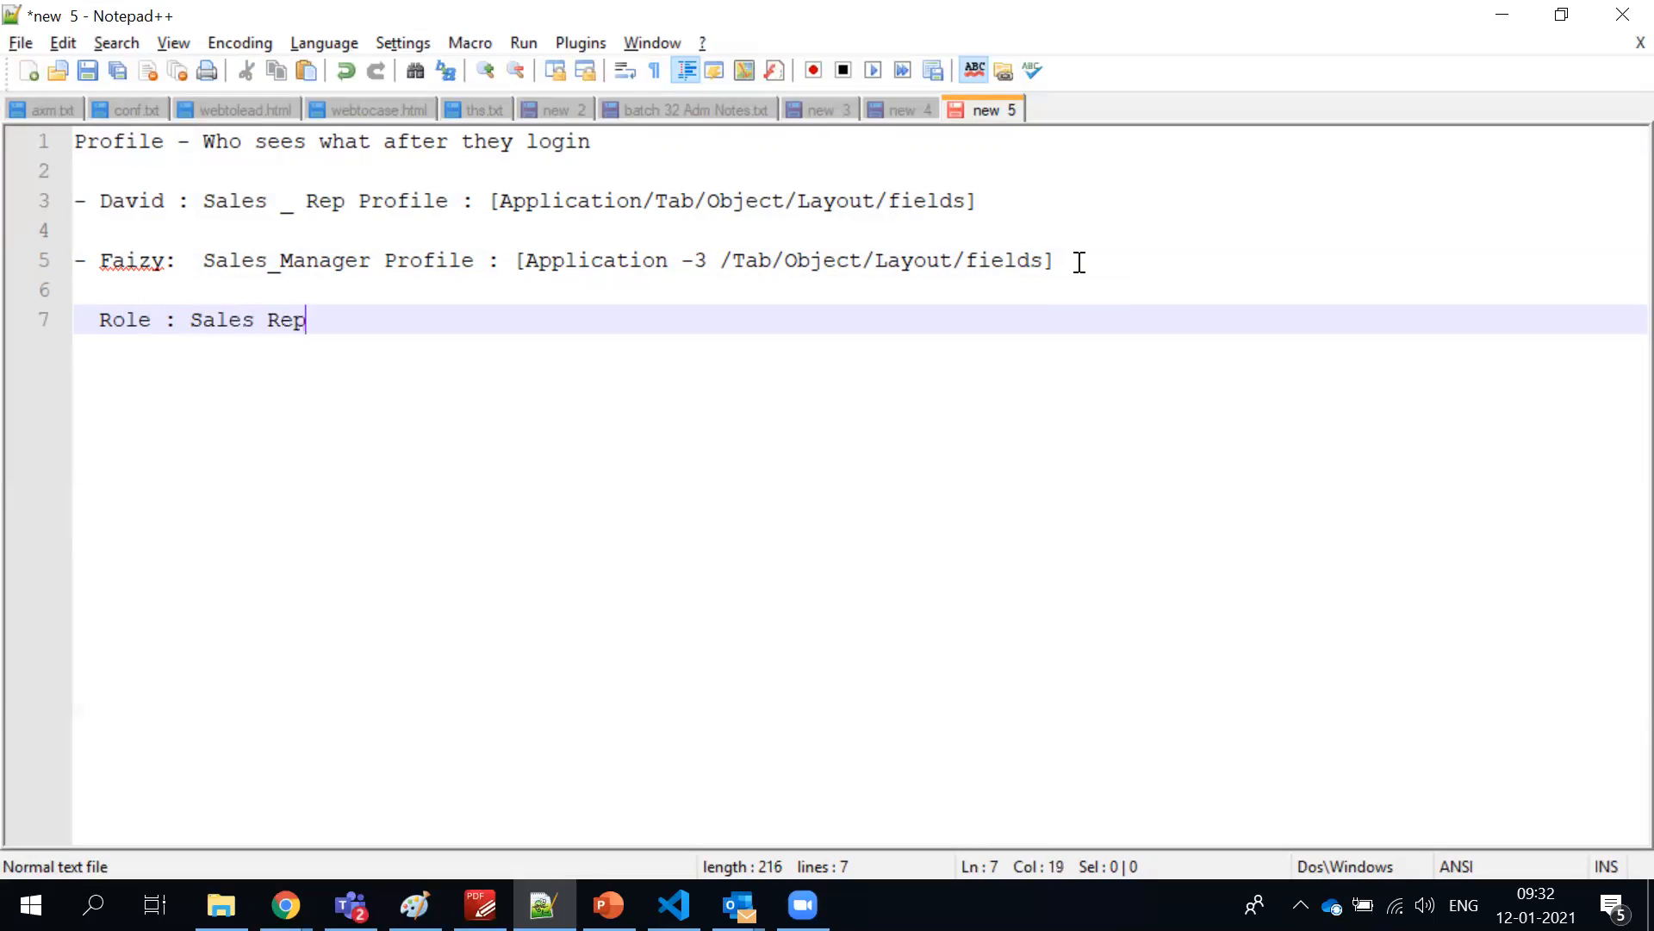
{"action": "type", "text": ": Data Visibilty"}
Highlight Object, fields and Profile in the Sales Rep line, and the text of the Role line
{"action": "double_click", "coordinate": [726, 205]}
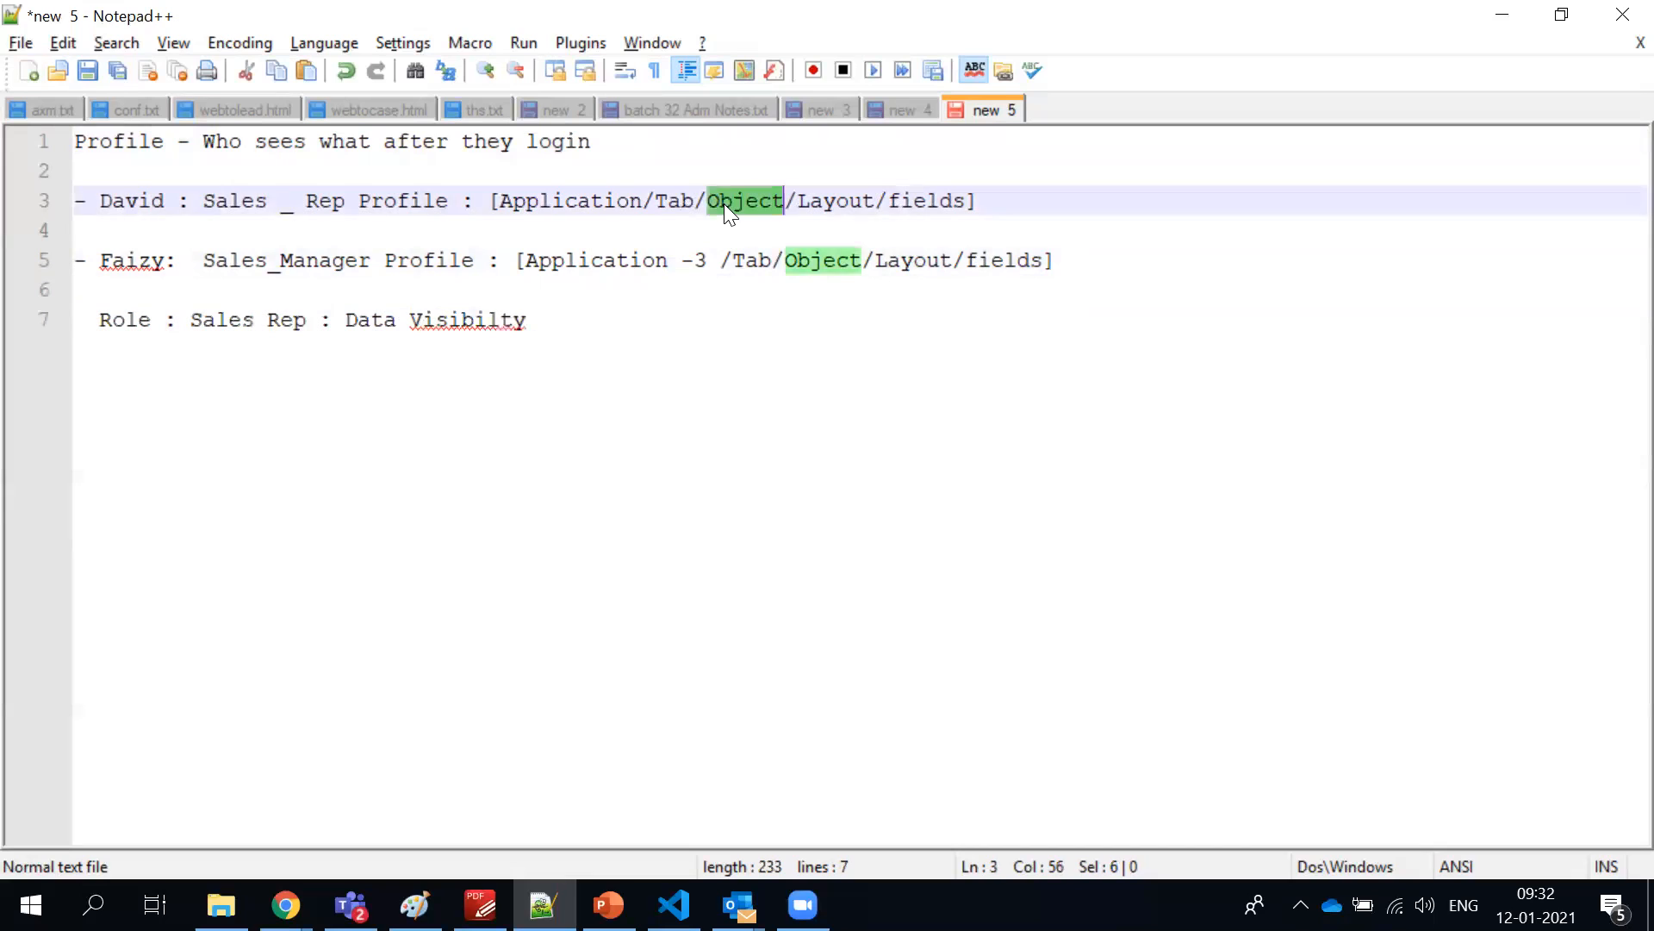
{"action": "triple_click", "coordinate": [724, 203]}
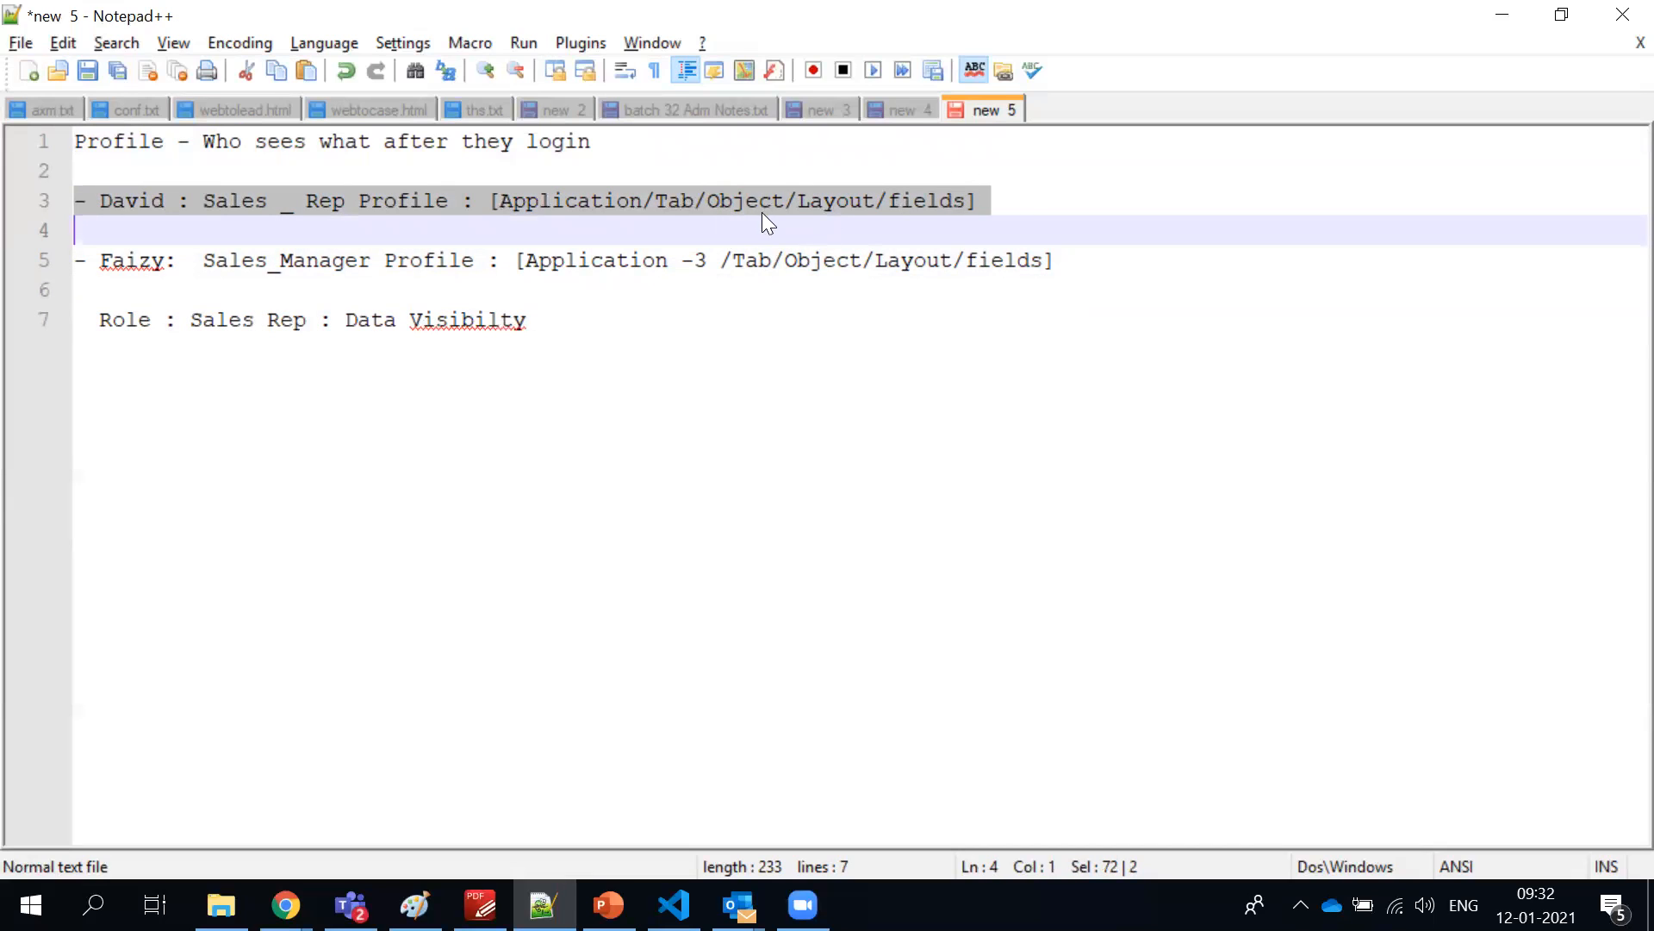
{"action": "left_click", "coordinate": [788, 203]}
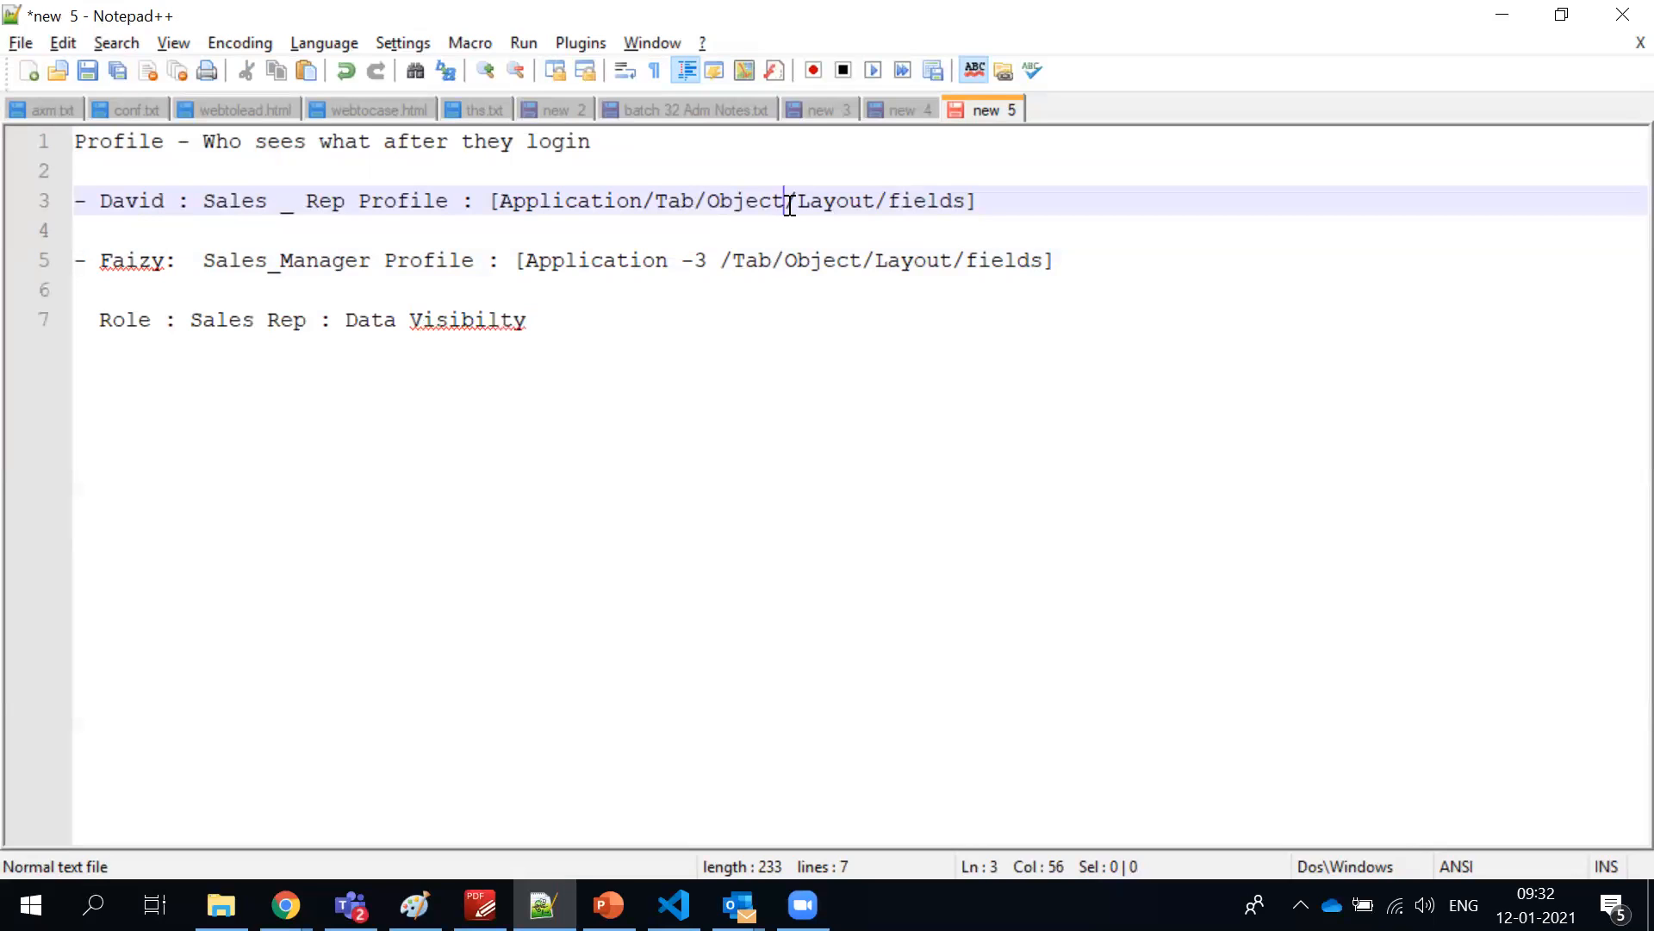
{"action": "double_click", "coordinate": [941, 207]}
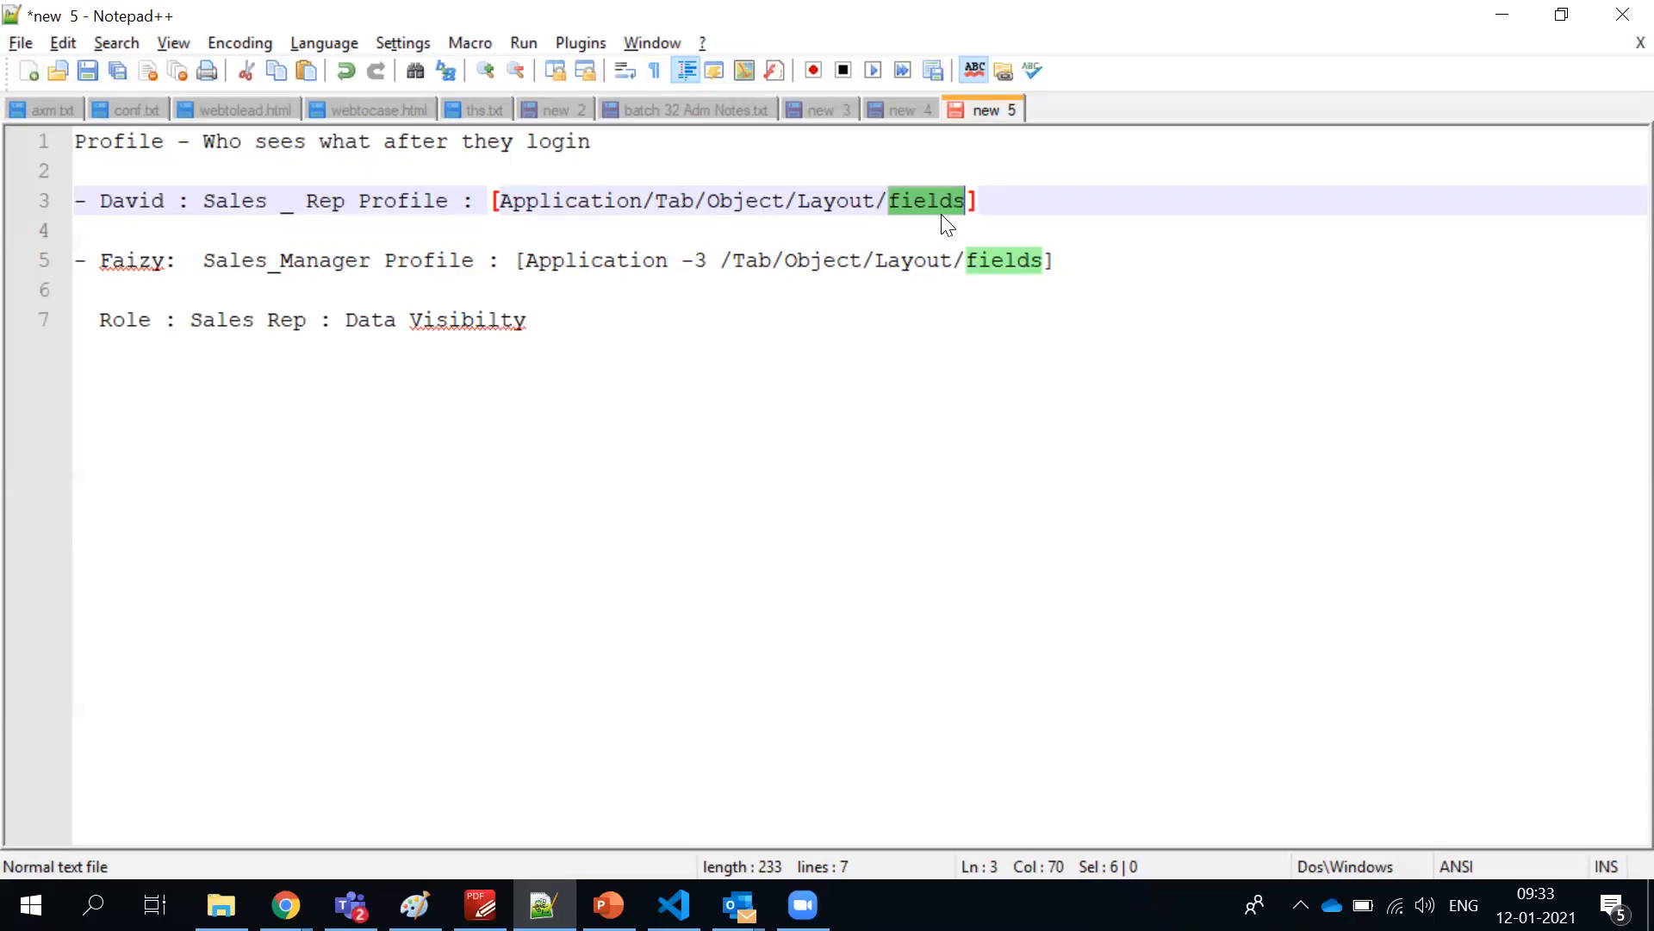
{"action": "double_click", "coordinate": [392, 207]}
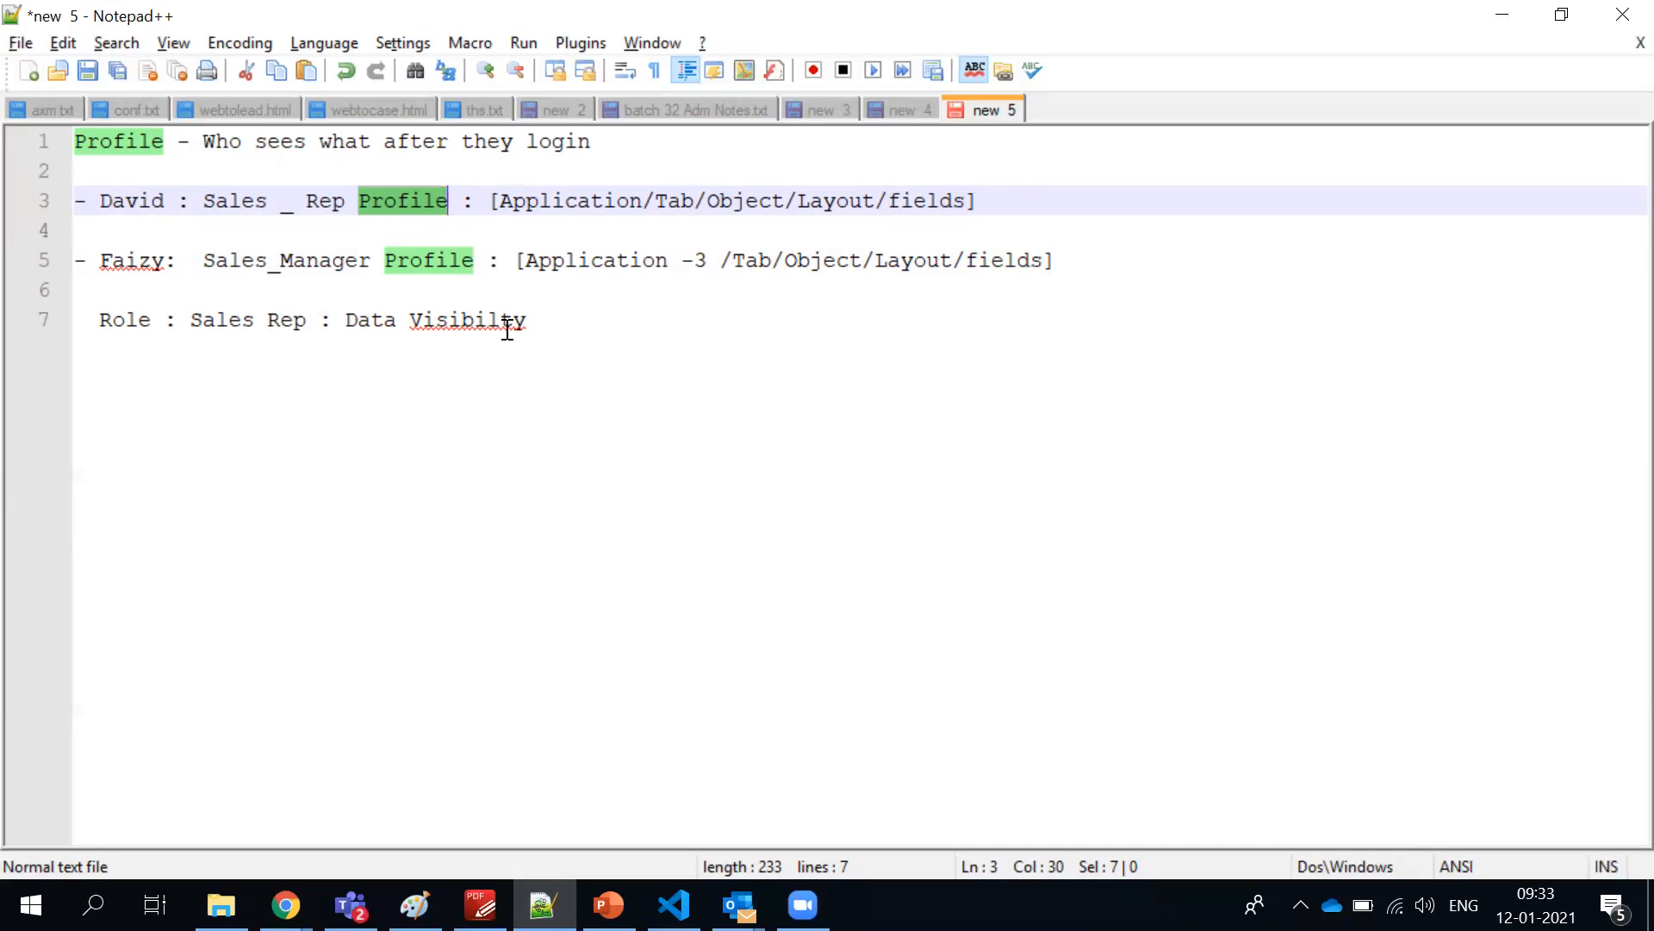
{"action": "left_click", "coordinate": [570, 323]}
{"action": "left_click", "coordinate": [110, 321], "text": "shift"}
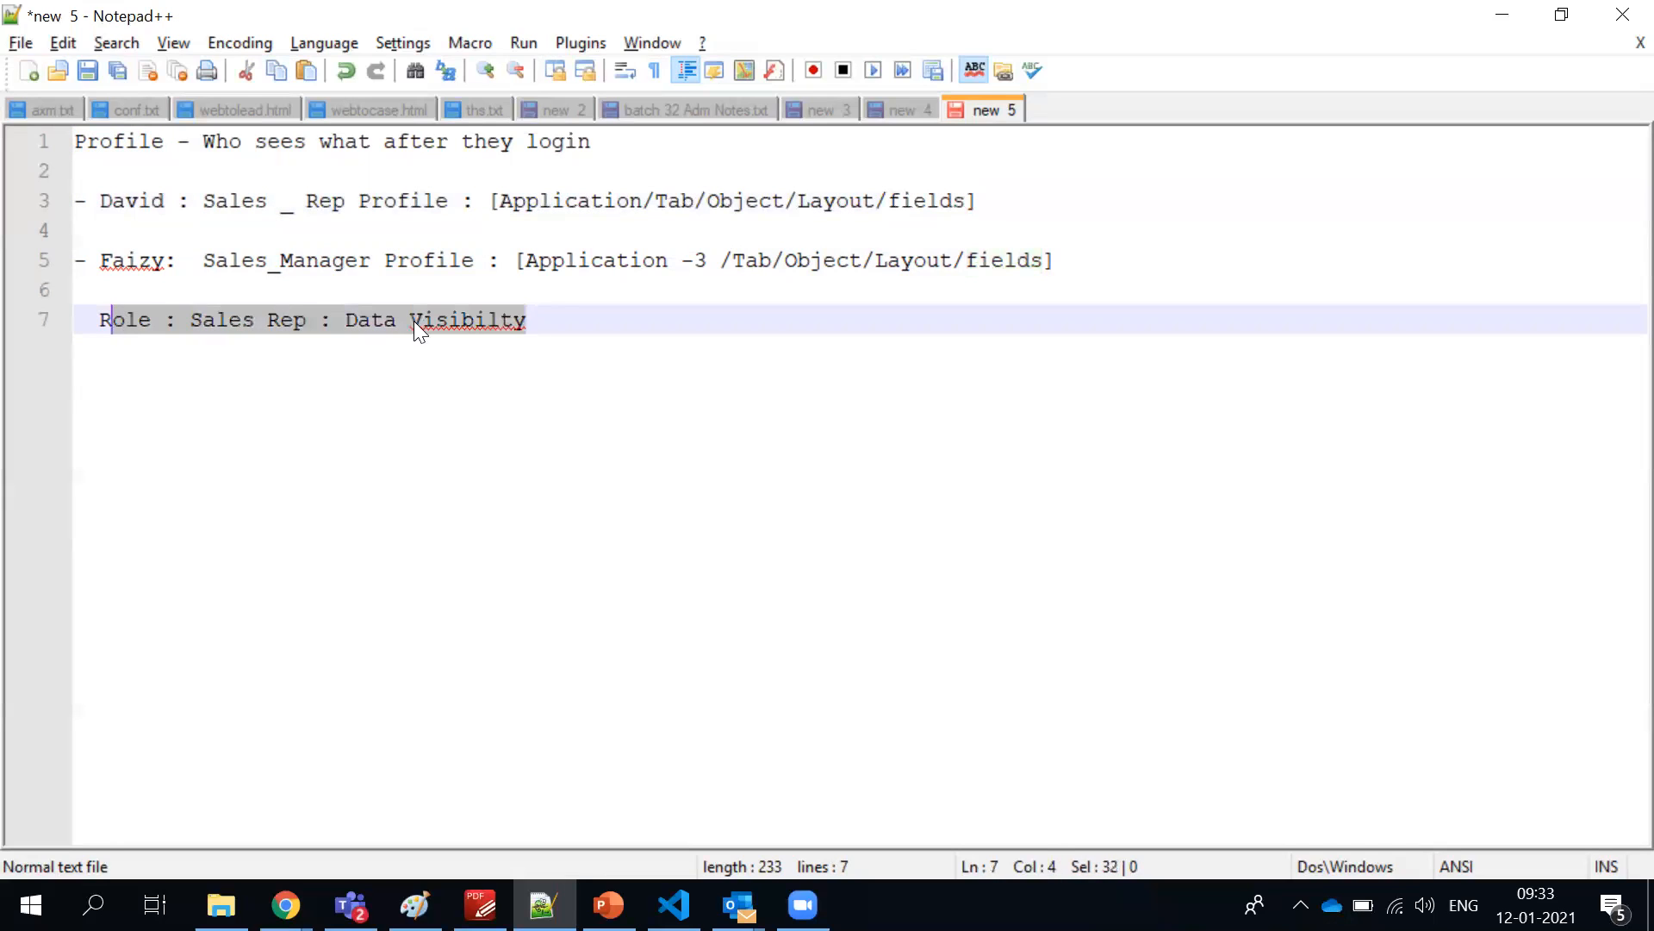
Append "- Sharing Settings/OWD" to the end of the Role line
{"action": "left_click", "coordinate": [564, 334]}
{"action": "type", "text": "- "}
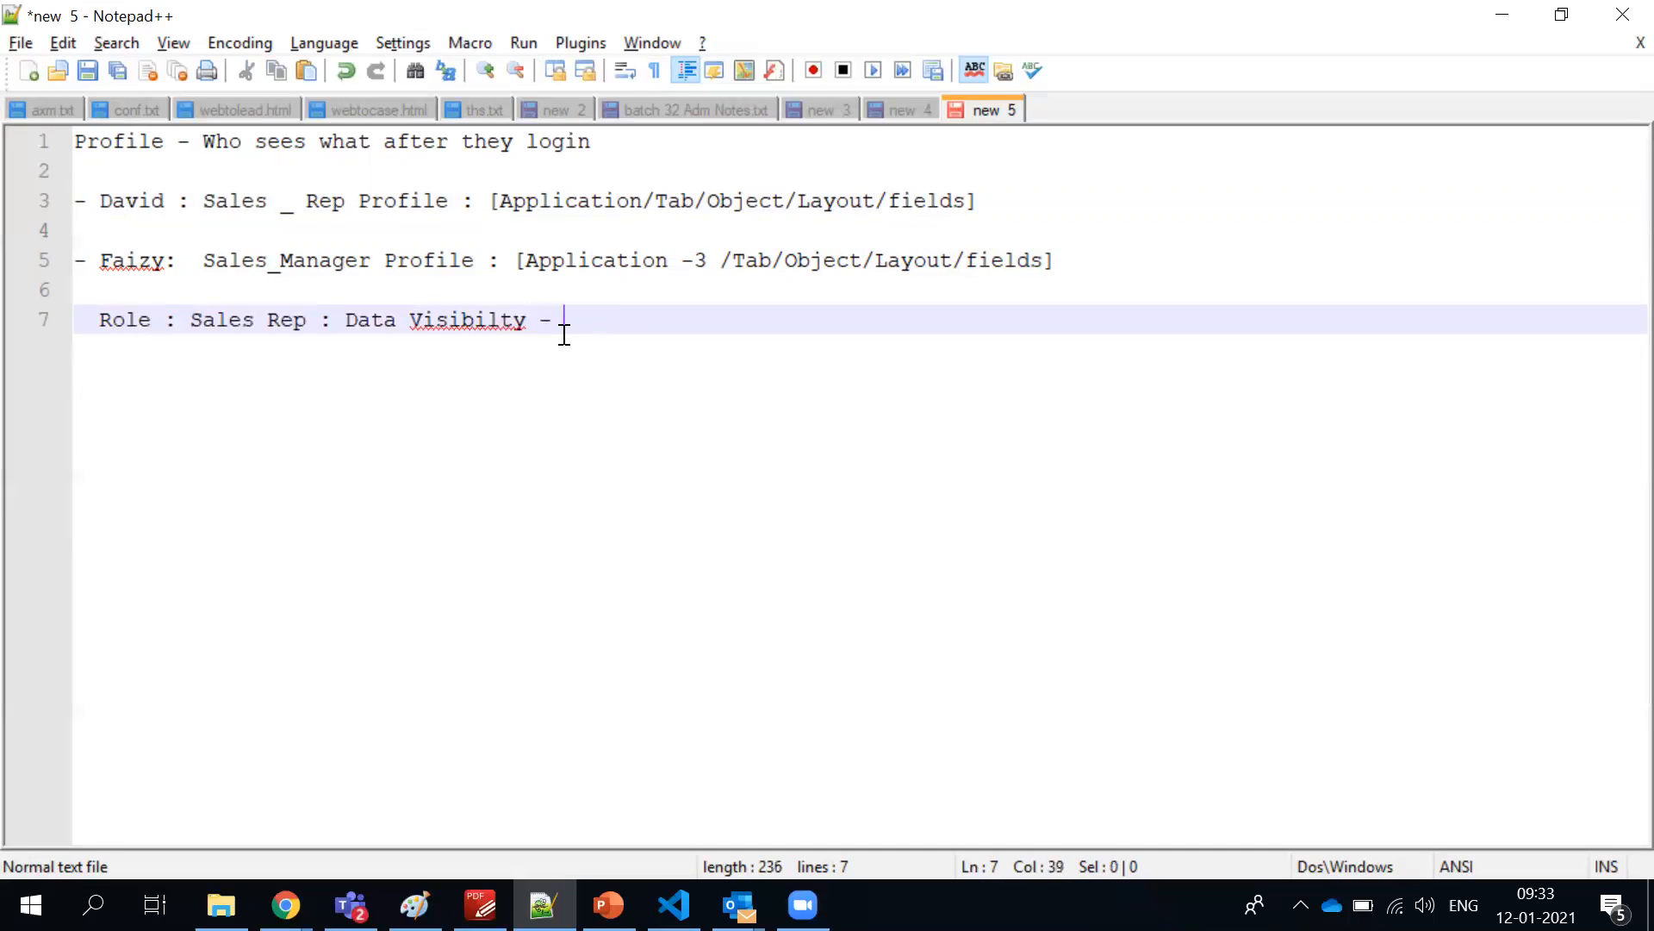
{"action": "type", "text": "Sharing Settings/OWD"}
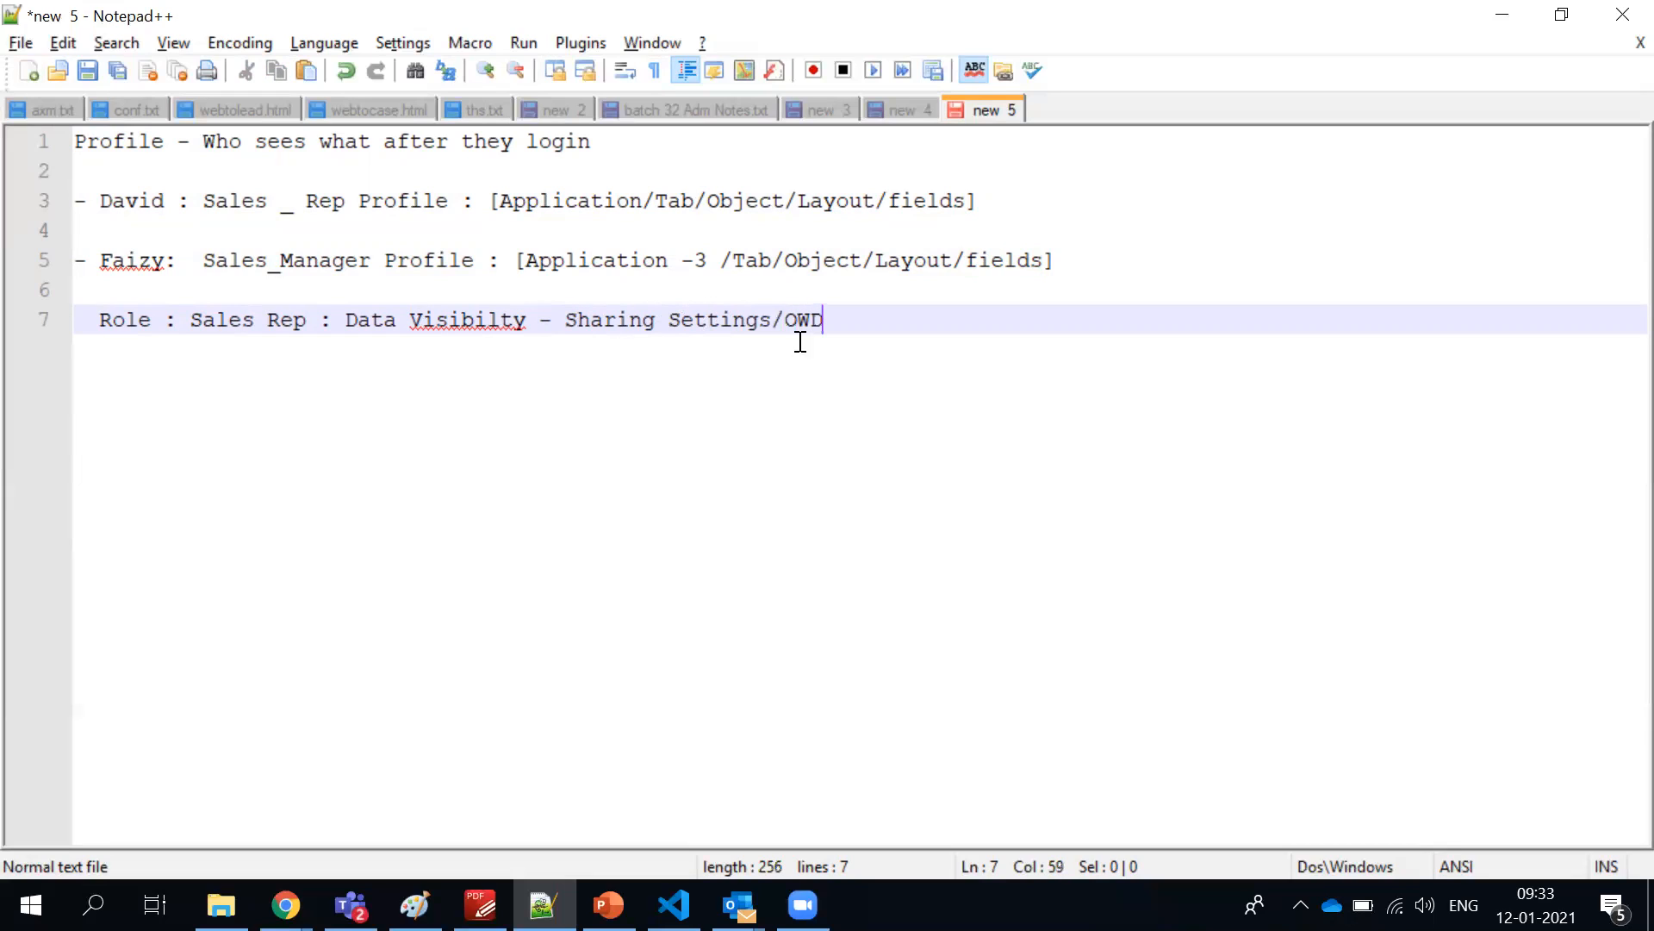
Highlight "Sharing Settings/OWD" and the whole Role line
{"action": "left_click_drag", "start_coordinate": [853, 328], "coordinate": [565, 311]}
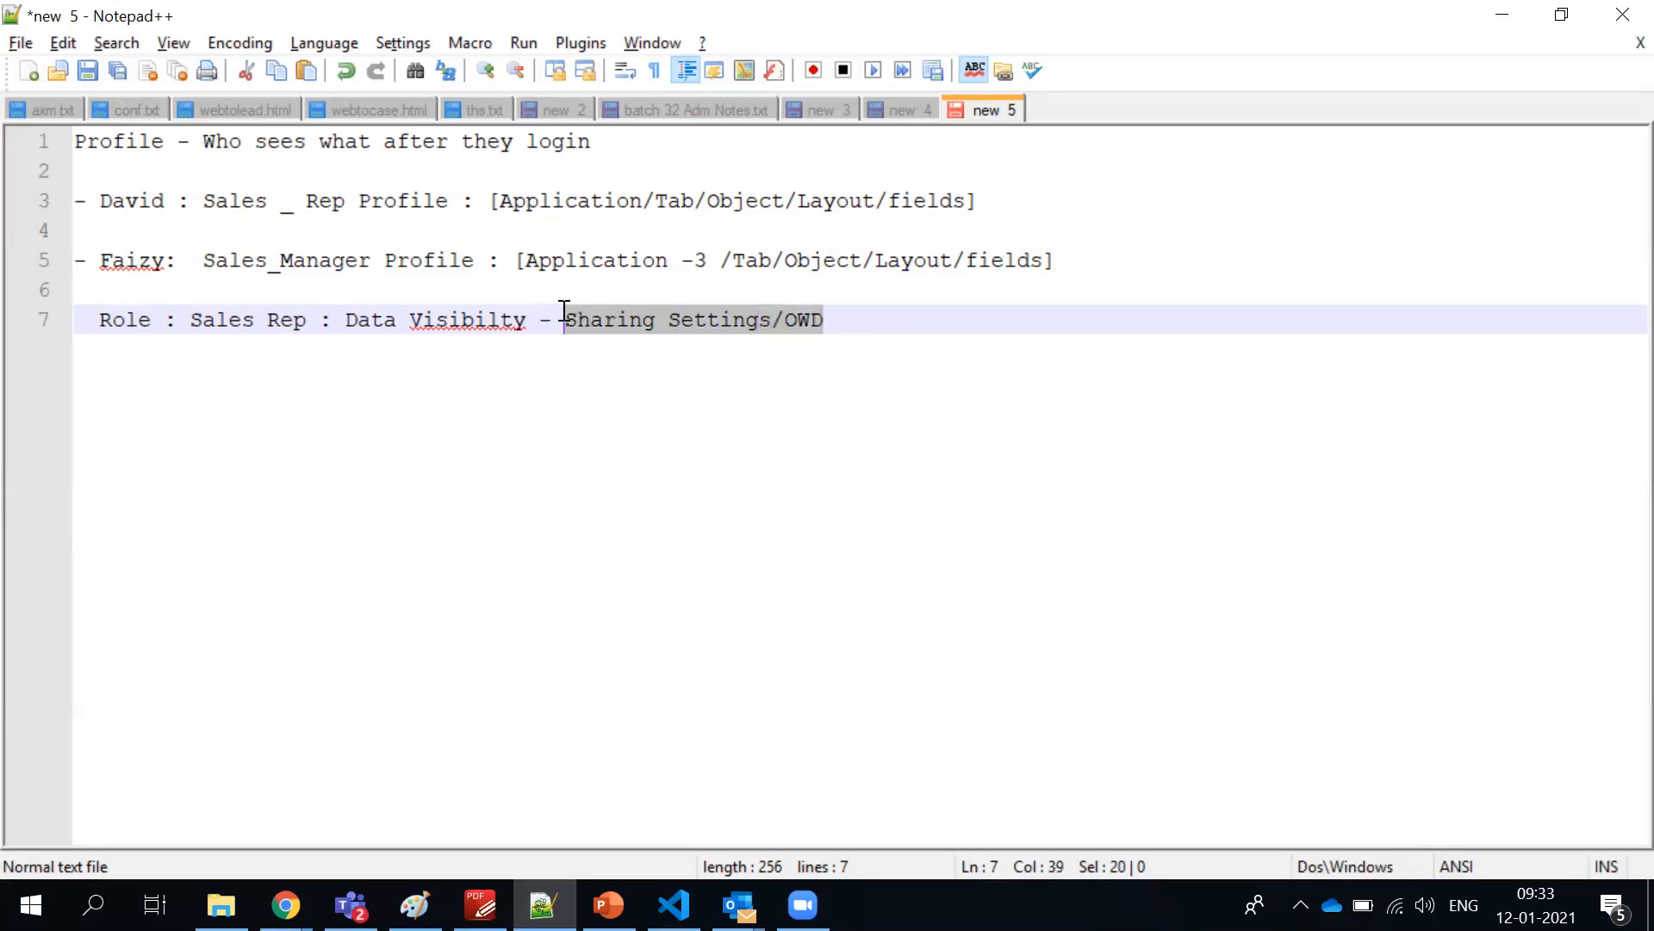
{"action": "left_click", "coordinate": [812, 318]}
{"action": "left_click_drag", "start_coordinate": [836, 316], "coordinate": [86, 319]}
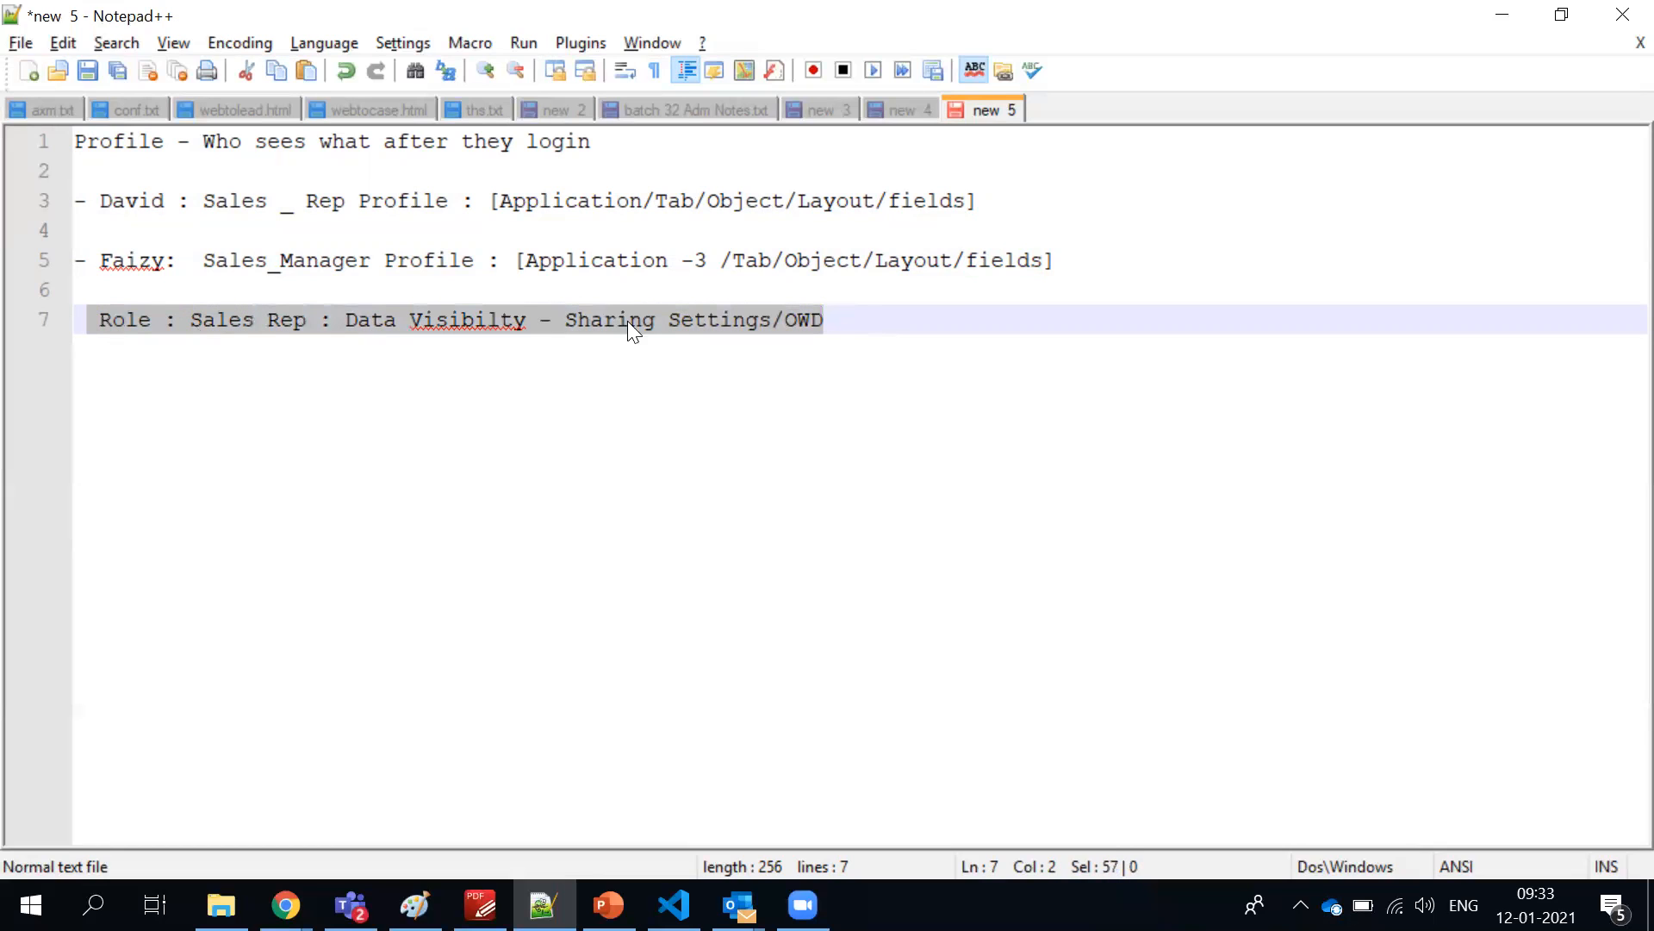
Insert "- R/W/E/D/VA/MA -" after Object in the Sales Rep line's bracketed list
{"action": "left_click", "coordinate": [787, 198]}
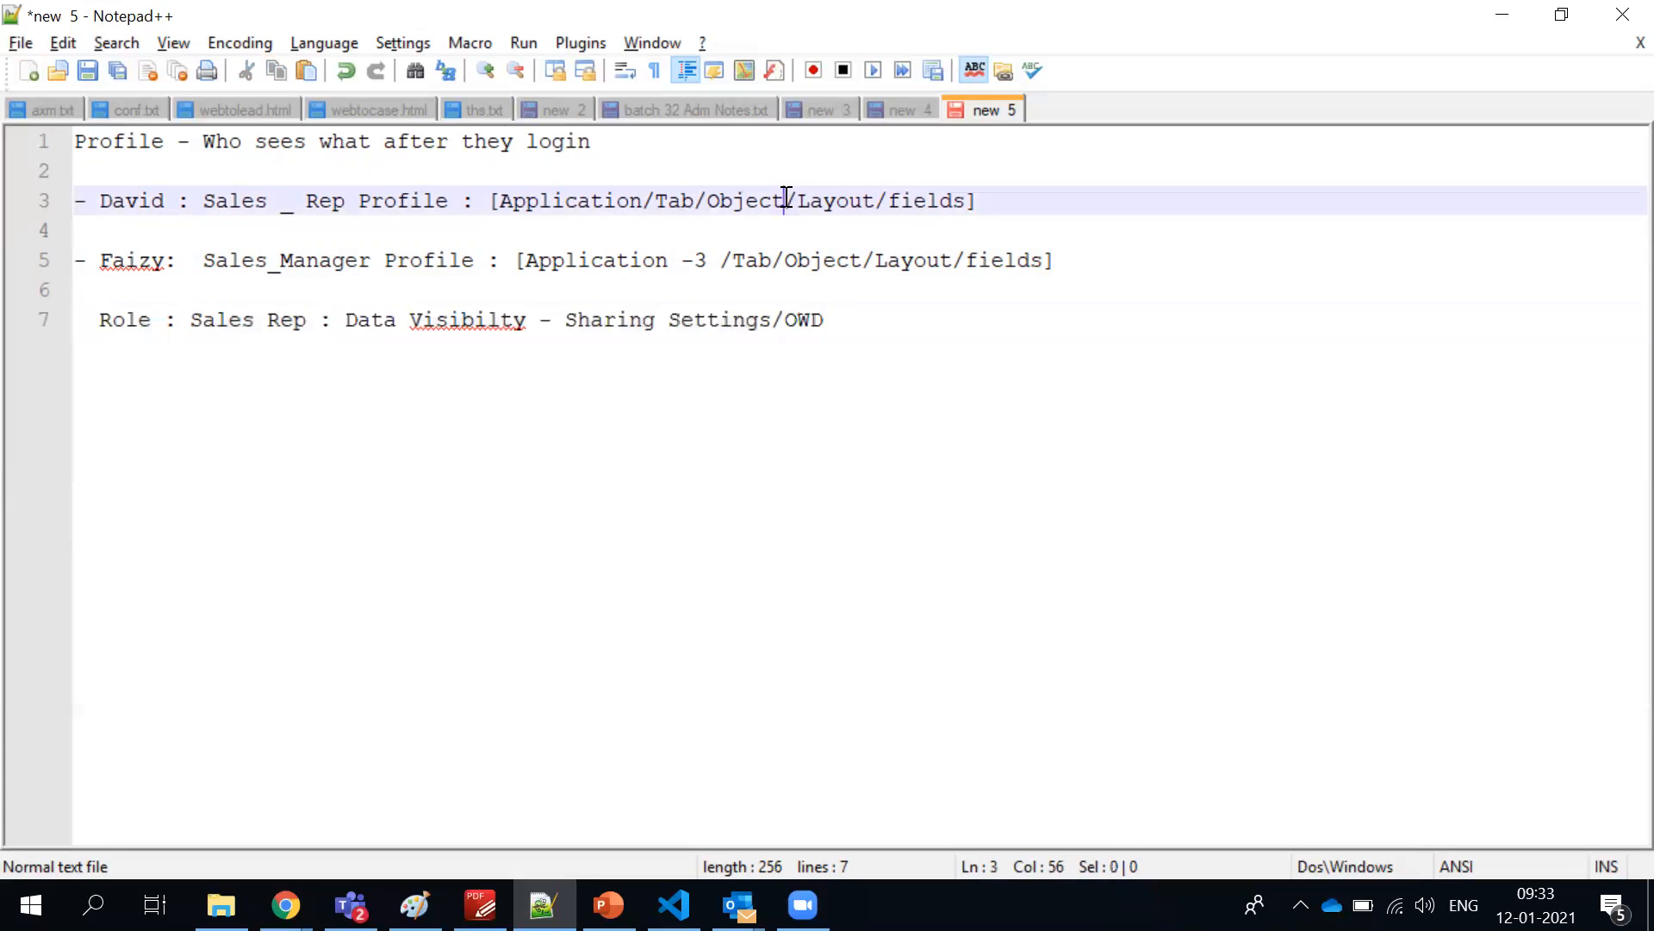
{"action": "type", "text": "- R/W/"}
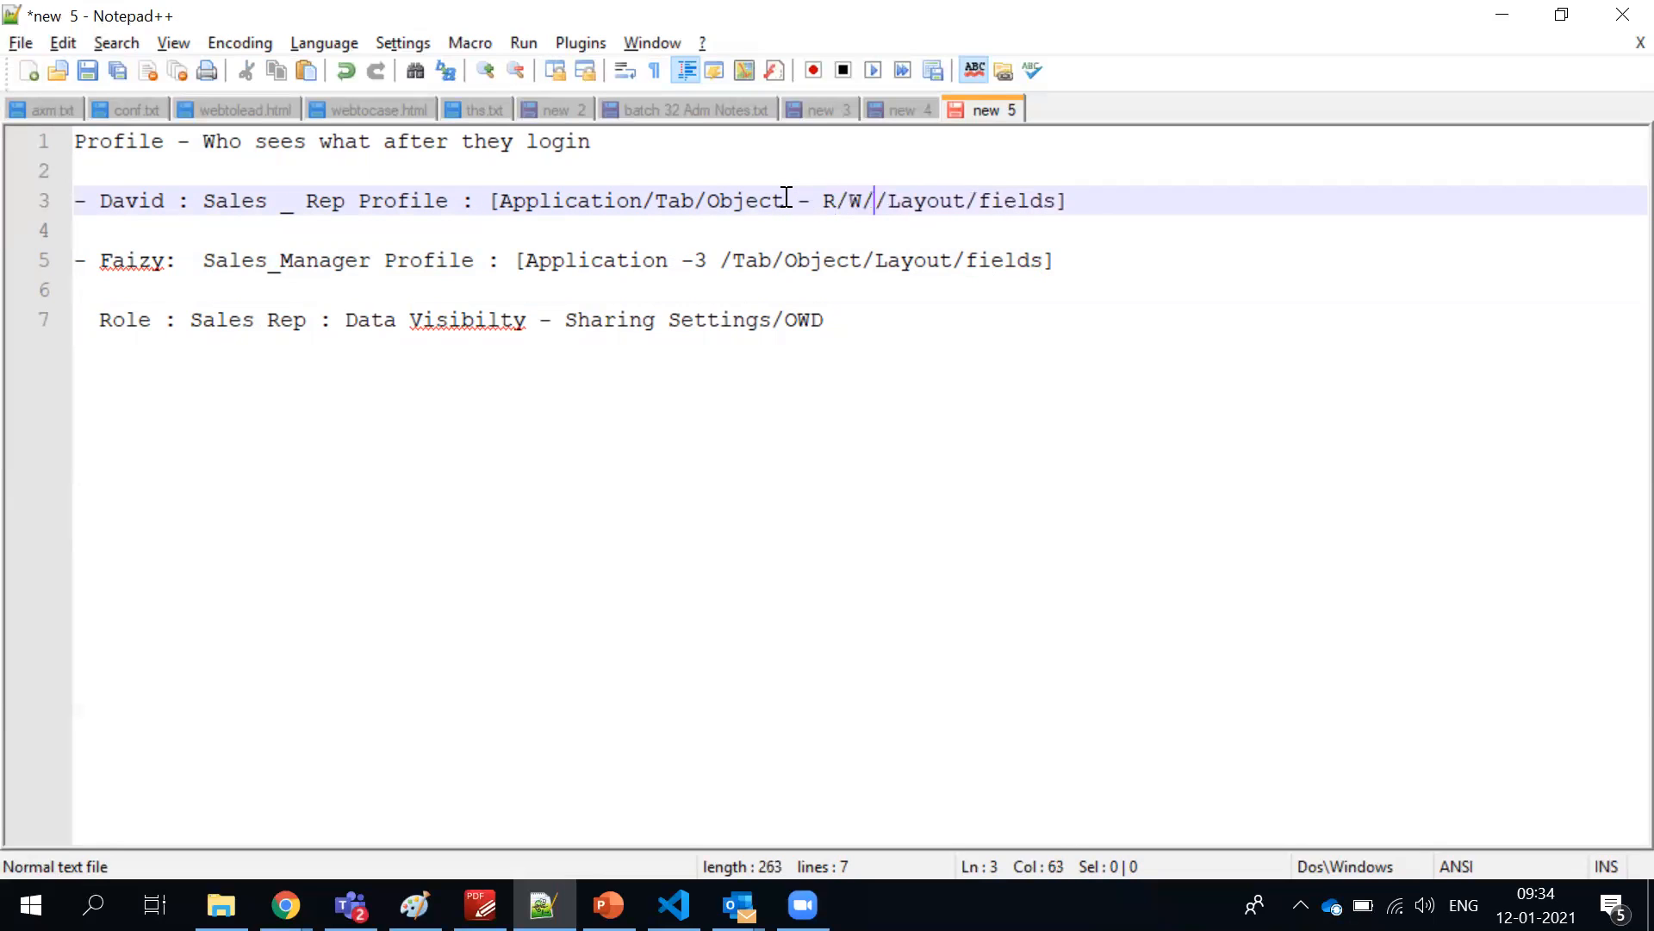
{"action": "type", "text": "E"}
{"action": "type", "text": "D/VA/"}
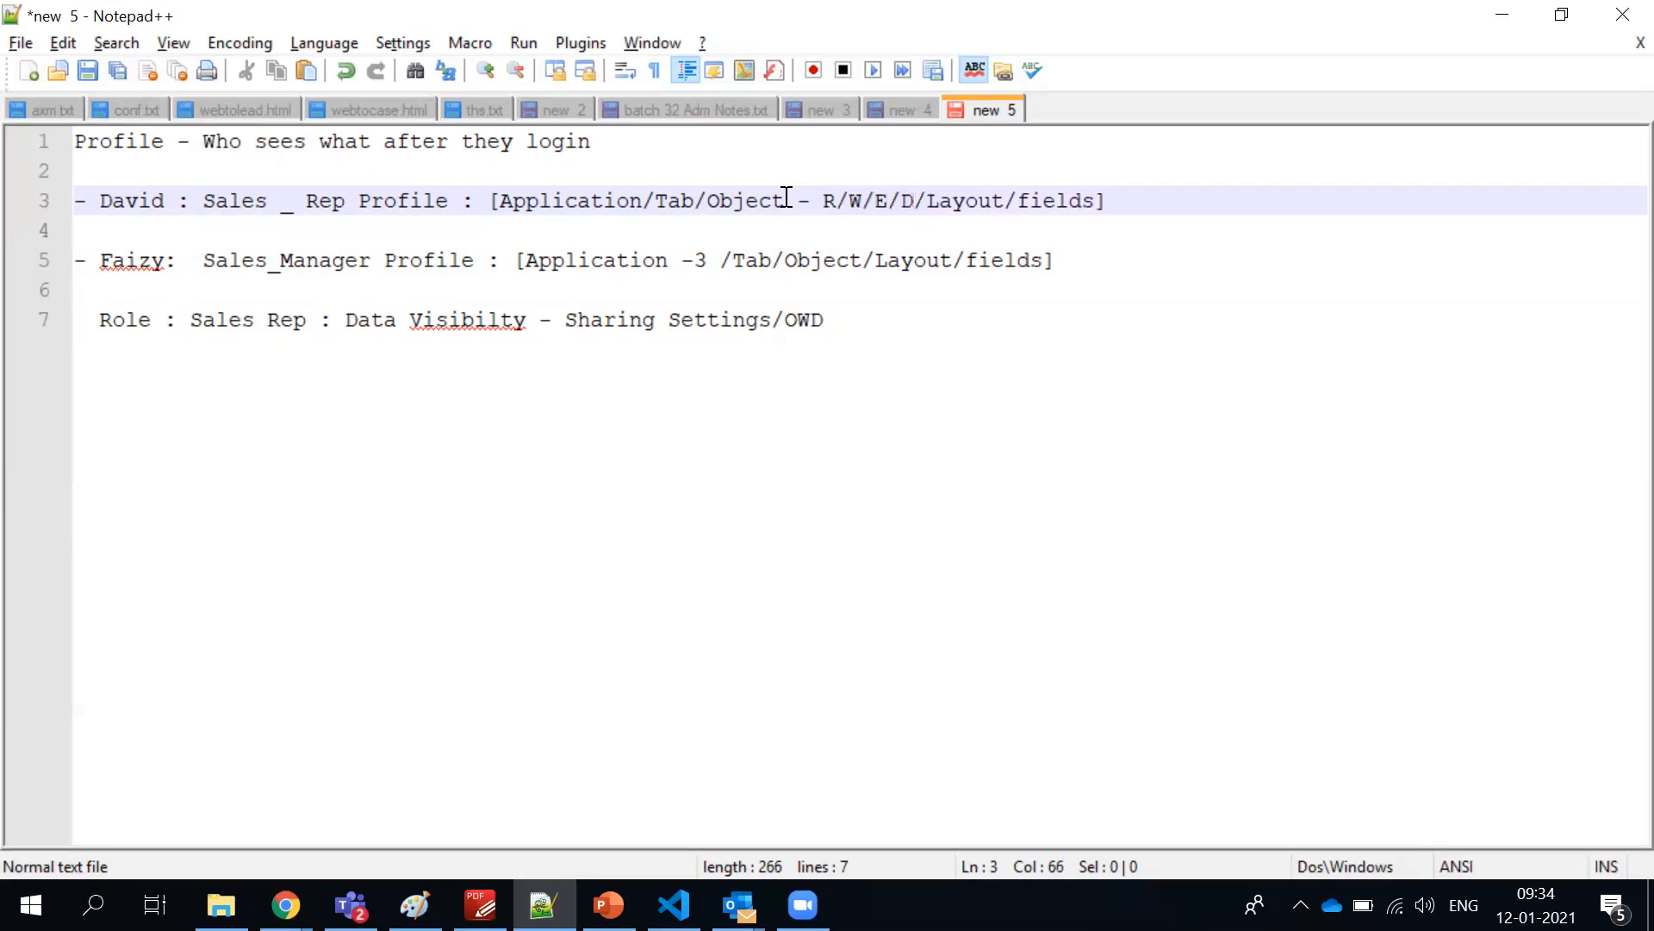
{"action": "type", "text": "MA -"}
Highlight the R/W/E/D/VA/MA permissions and Object in the Sales Rep line, and the whole Role line
{"action": "left_click", "coordinate": [823, 198]}
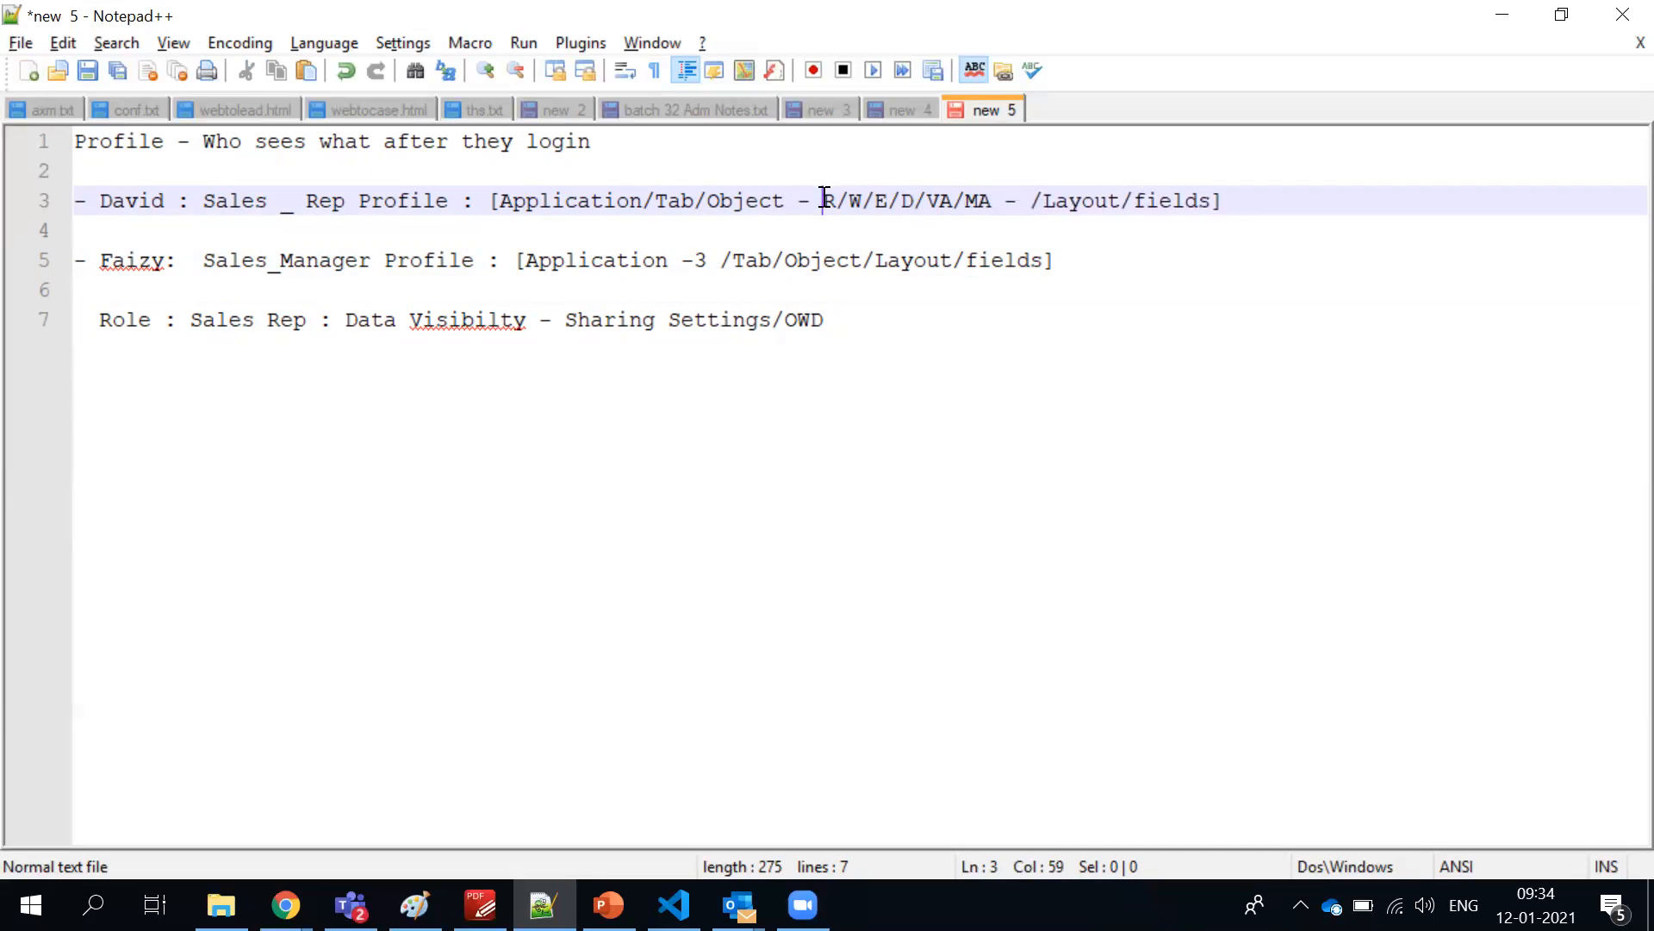
{"action": "key", "text": "shift+Right"}
{"action": "key", "text": "shift+Right"}
{"action": "key", "text": "shift+Right"}
{"action": "key", "text": "shift+Right"}
{"action": "key", "text": "shift+Right"}
{"action": "key", "text": "shift+Right"}
{"action": "key", "text": "shift+Right"}
{"action": "key", "text": "shift+Right"}
{"action": "key", "text": "shift+Right"}
{"action": "key", "text": "shift+Right"}
{"action": "key", "text": "shift+Right"}
{"action": "key", "text": "shift+Right"}
{"action": "key", "text": "shift+Right"}
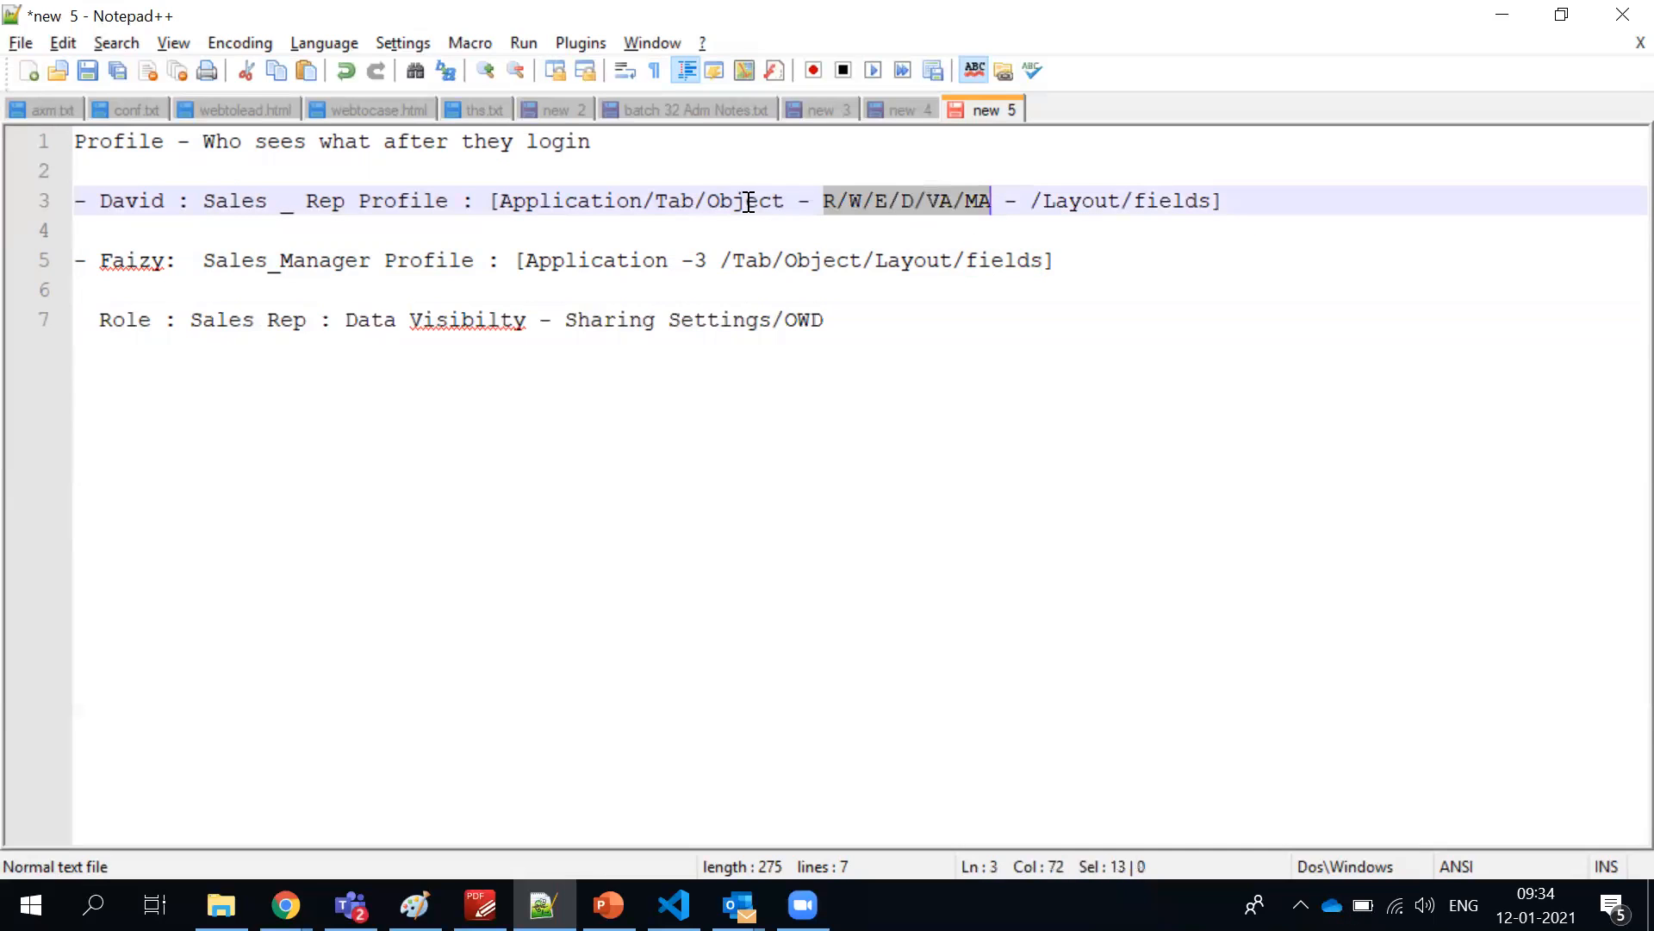
{"action": "double_click", "coordinate": [748, 201]}
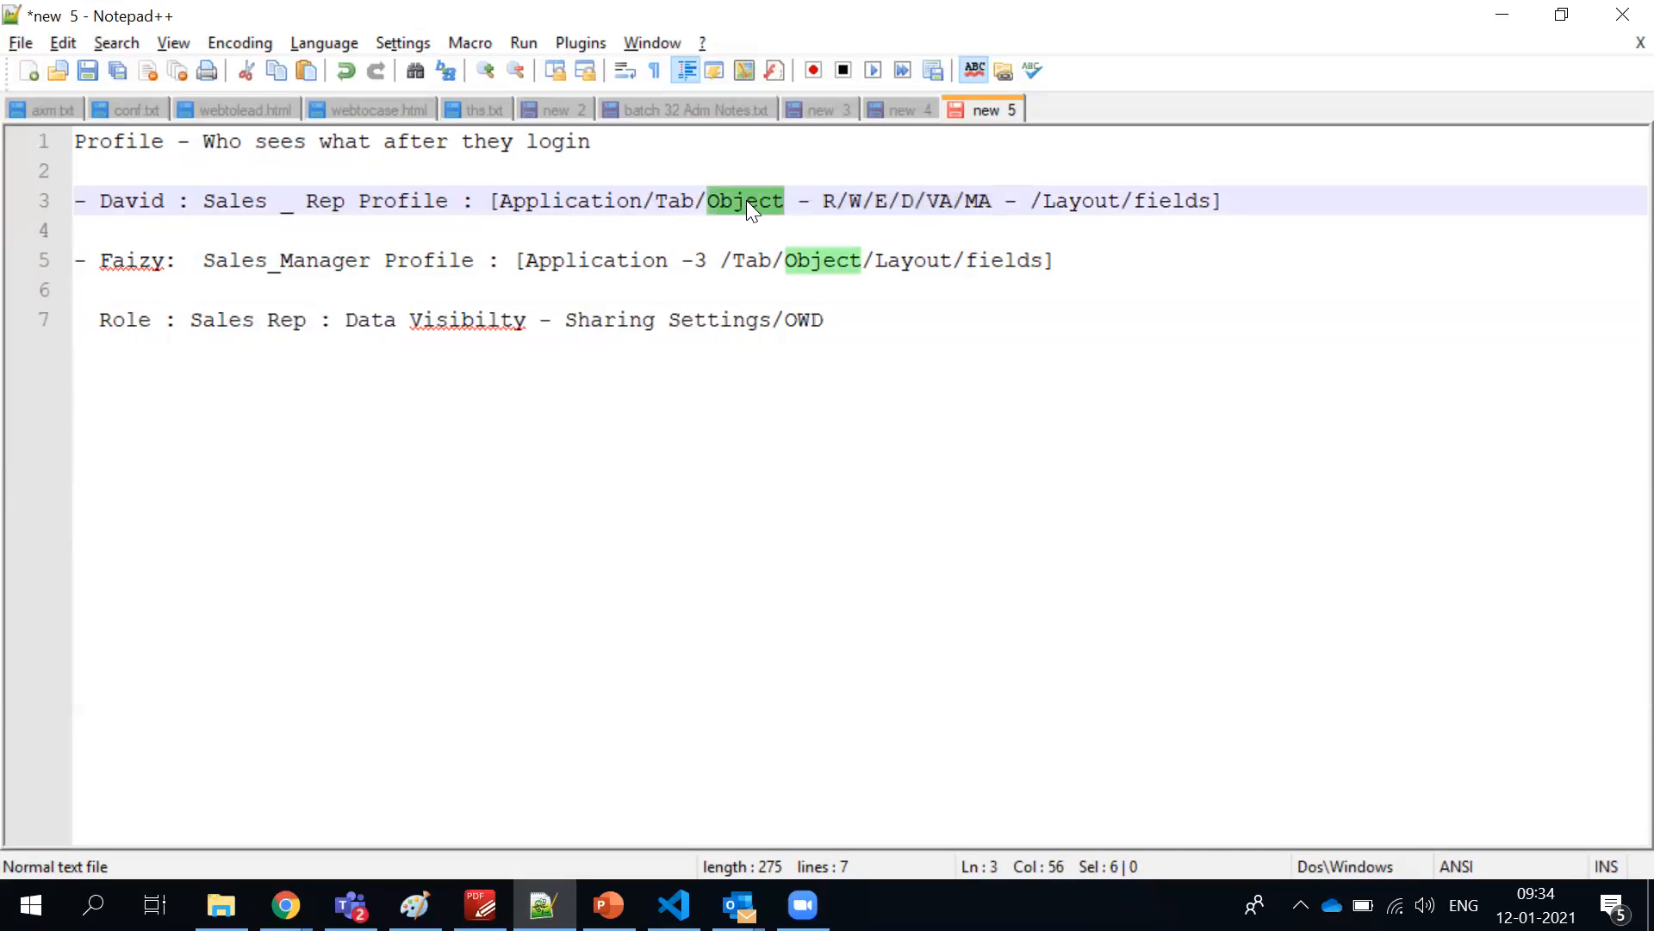
{"action": "left_click", "coordinate": [870, 324]}
{"action": "left_click", "coordinate": [62, 339]}
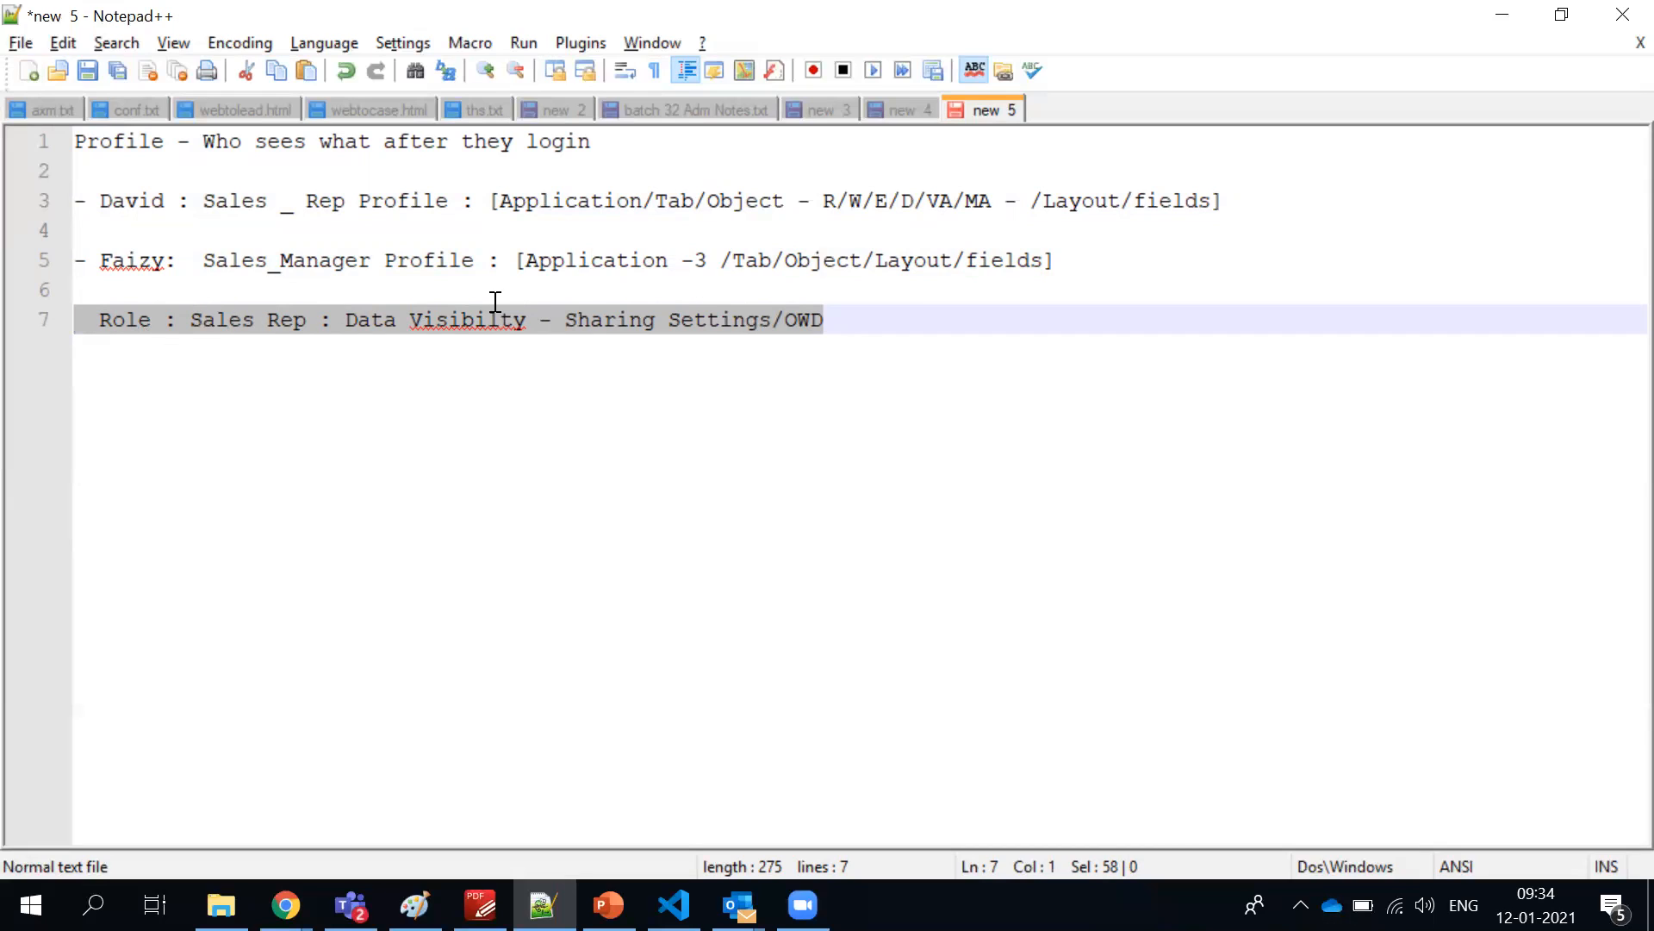
Highlight Object, the individual VA and MA permissions and the full permission list in the Sales Rep line
{"action": "left_click", "coordinate": [740, 202]}
{"action": "double_click", "coordinate": [739, 201]}
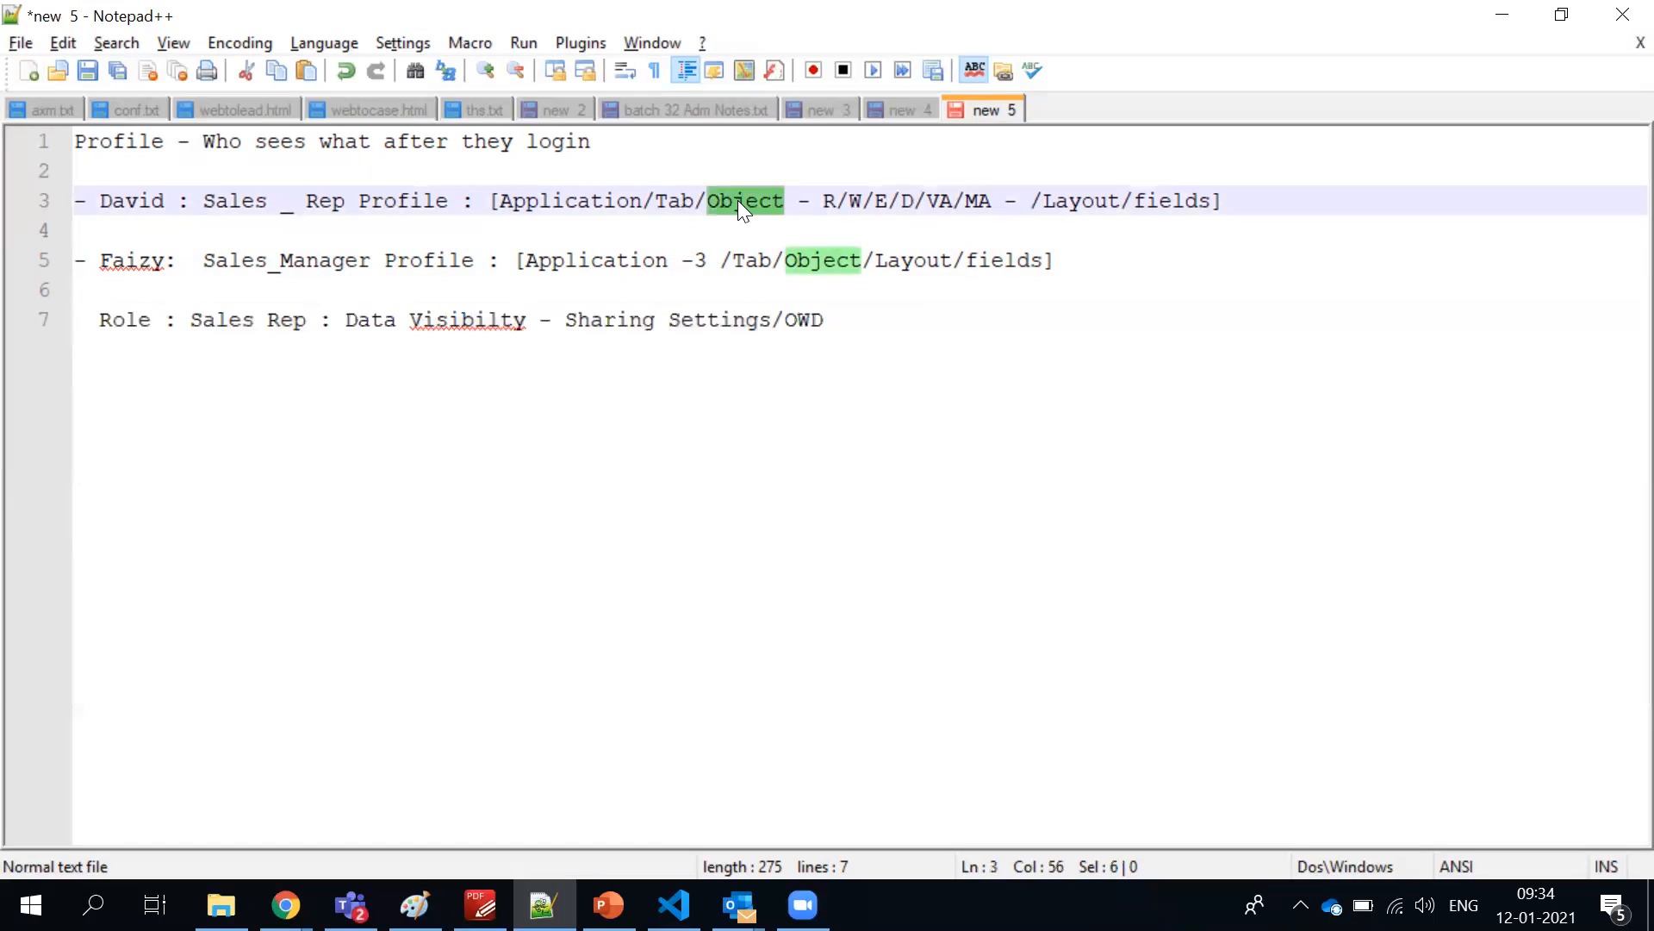
{"action": "left_click", "coordinate": [824, 201]}
{"action": "left_click_drag", "start_coordinate": [825, 201], "coordinate": [1007, 201]}
{"action": "double_click", "coordinate": [942, 195]}
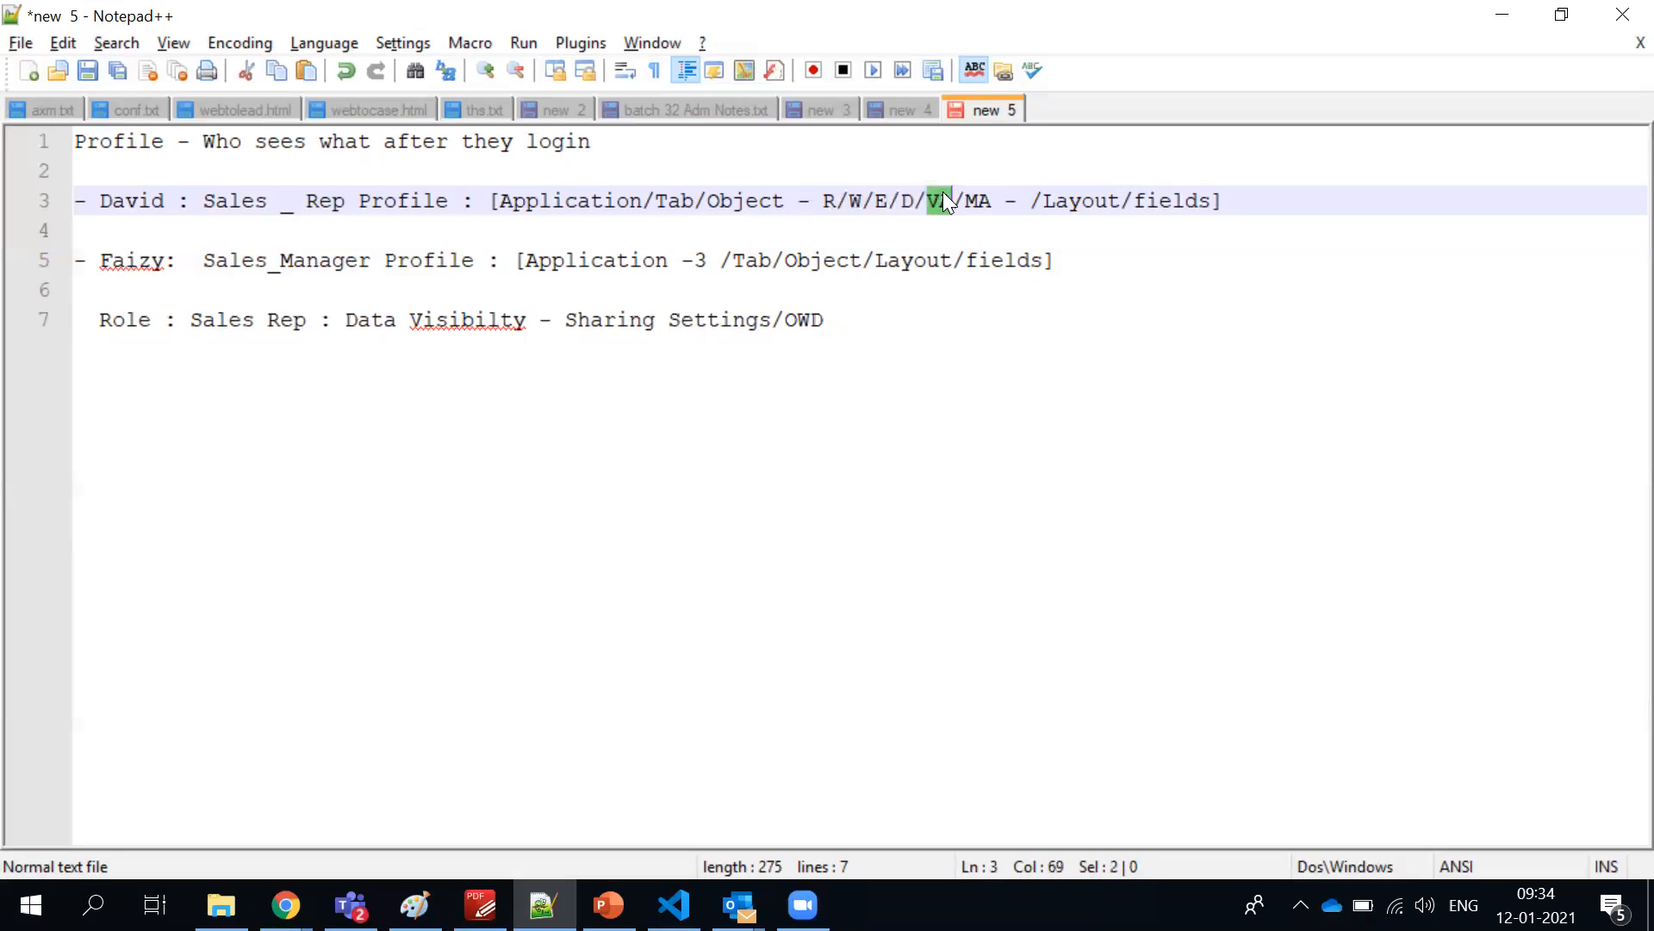
{"action": "double_click", "coordinate": [972, 206]}
{"action": "left_click_drag", "start_coordinate": [823, 204], "coordinate": [994, 202]}
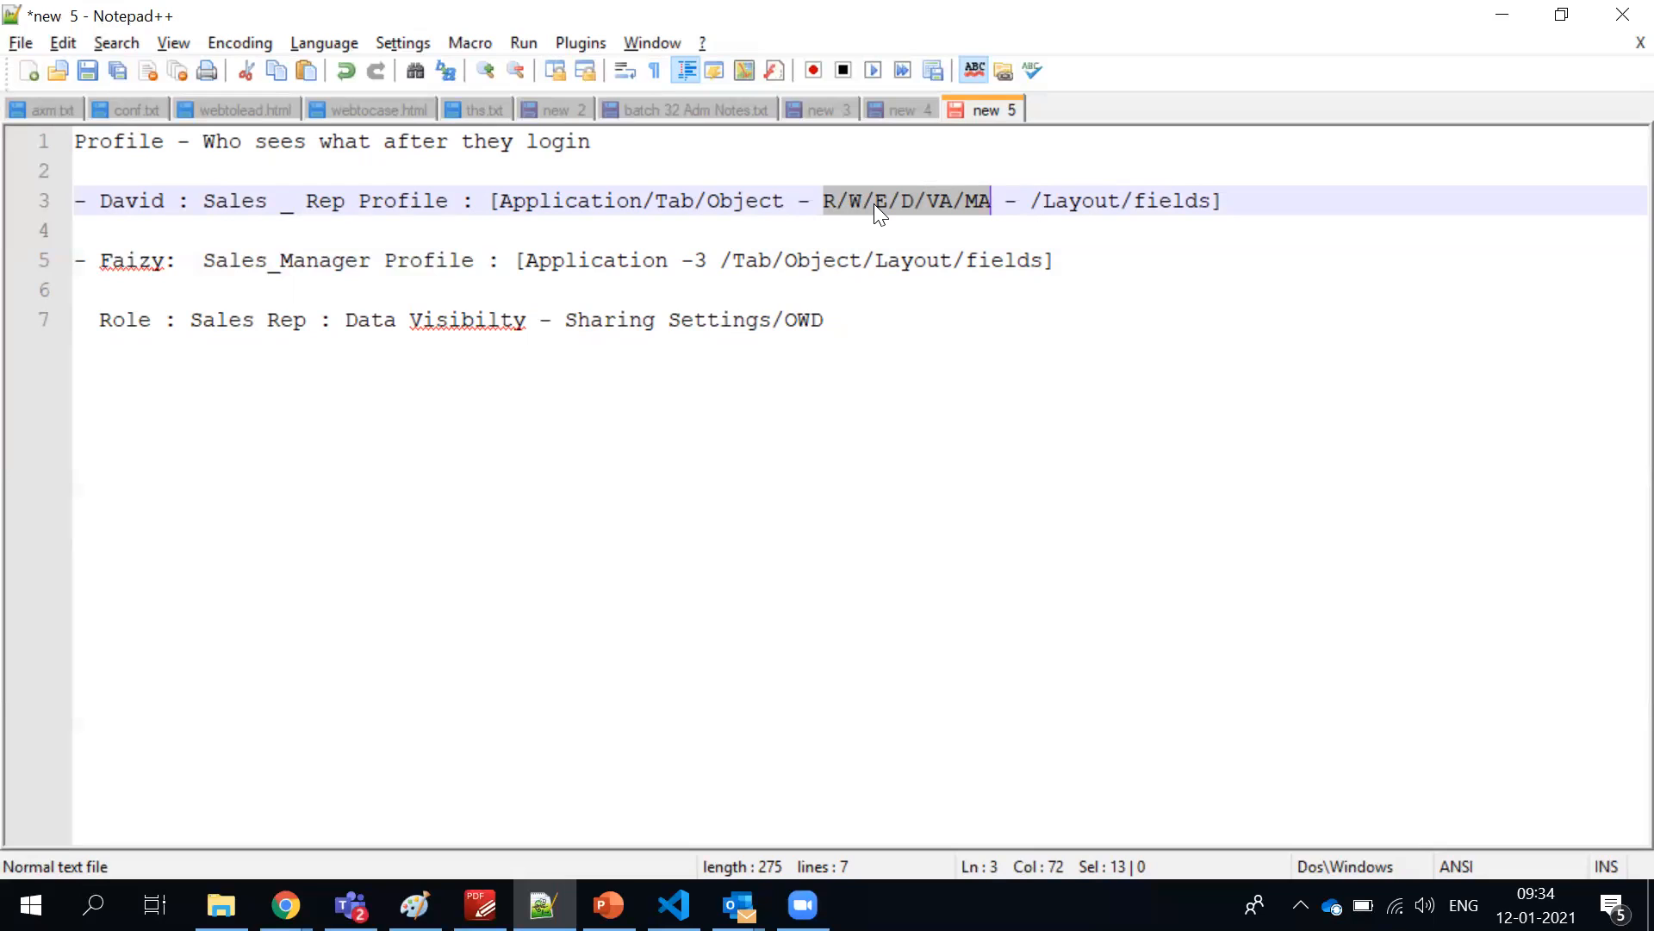
{"action": "left_click", "coordinate": [951, 205]}
{"action": "triple_click", "coordinate": [949, 205]}
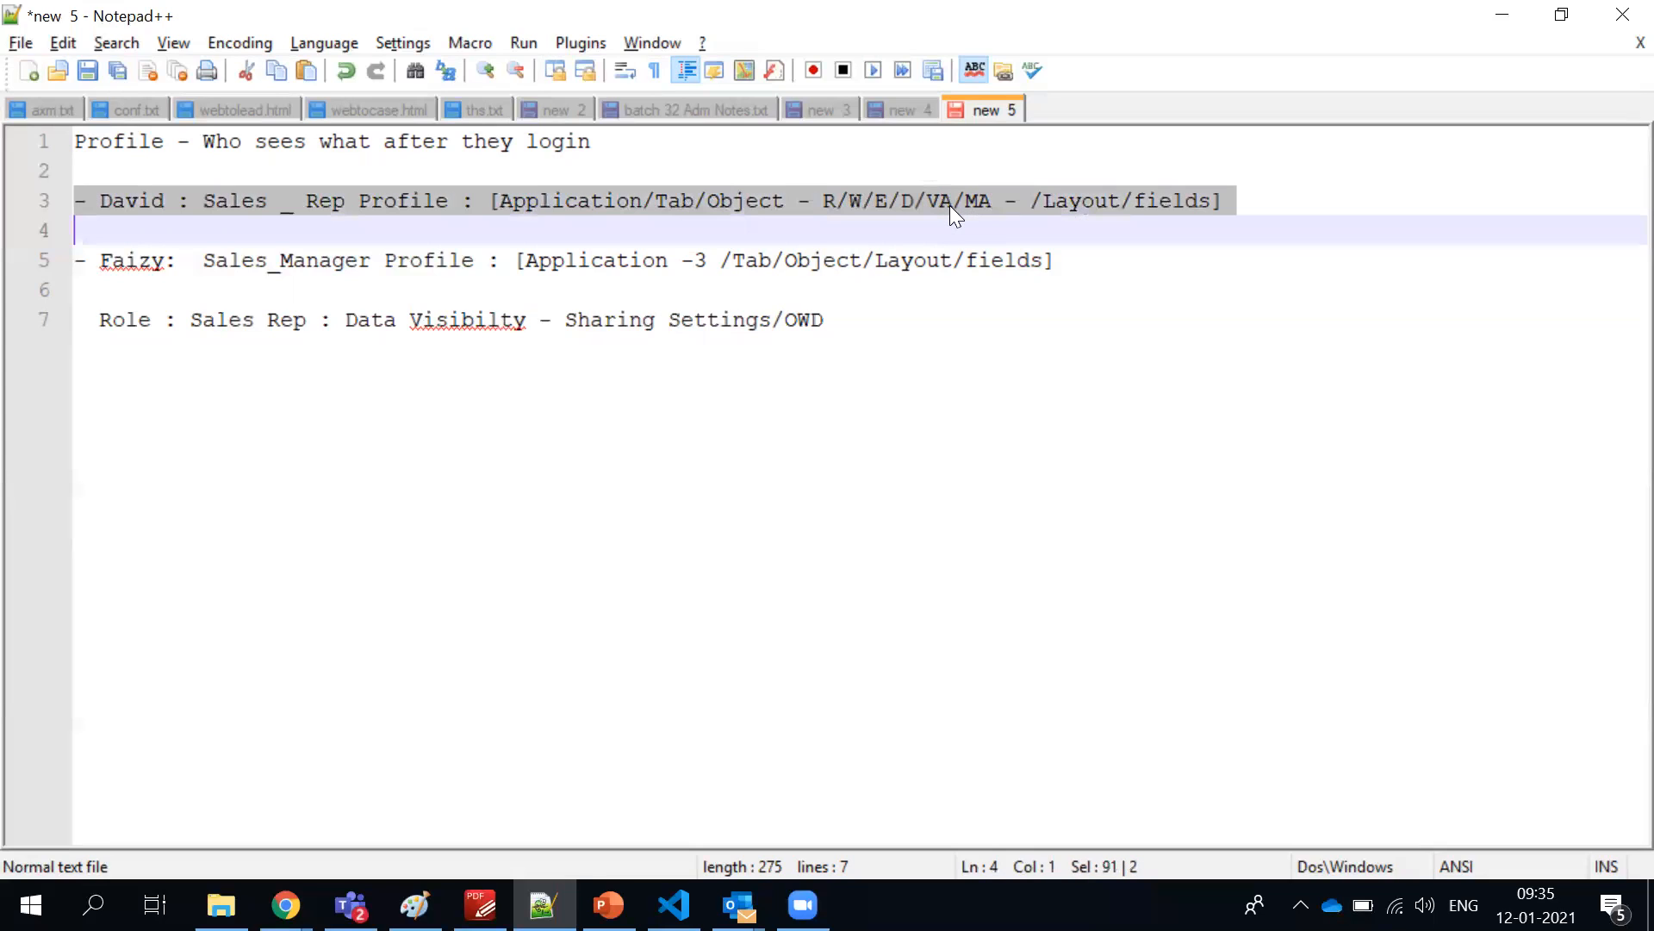
Delete VA/MA from the object permissions in the Sales Rep line and select the remaining R/W/E/D/
{"action": "left_click", "coordinate": [1001, 205]}
{"action": "left_click_drag", "start_coordinate": [992, 205], "coordinate": [927, 207]}
{"action": "key", "text": "Delete"}
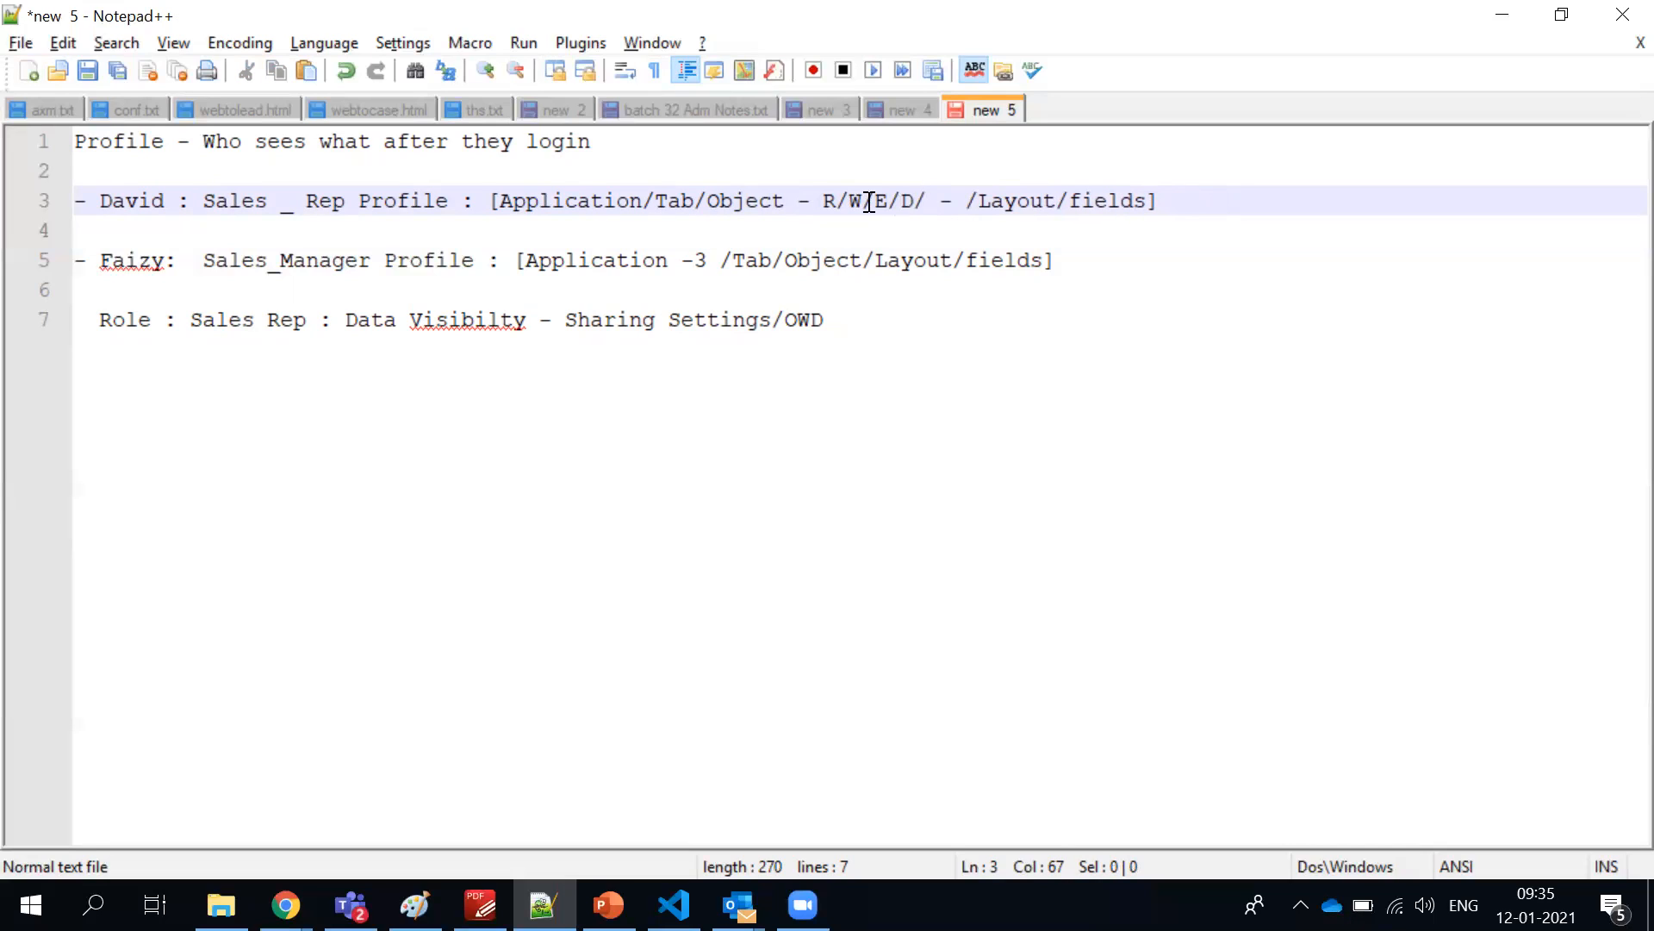
{"action": "left_click", "coordinate": [808, 191], "text": "shift"}
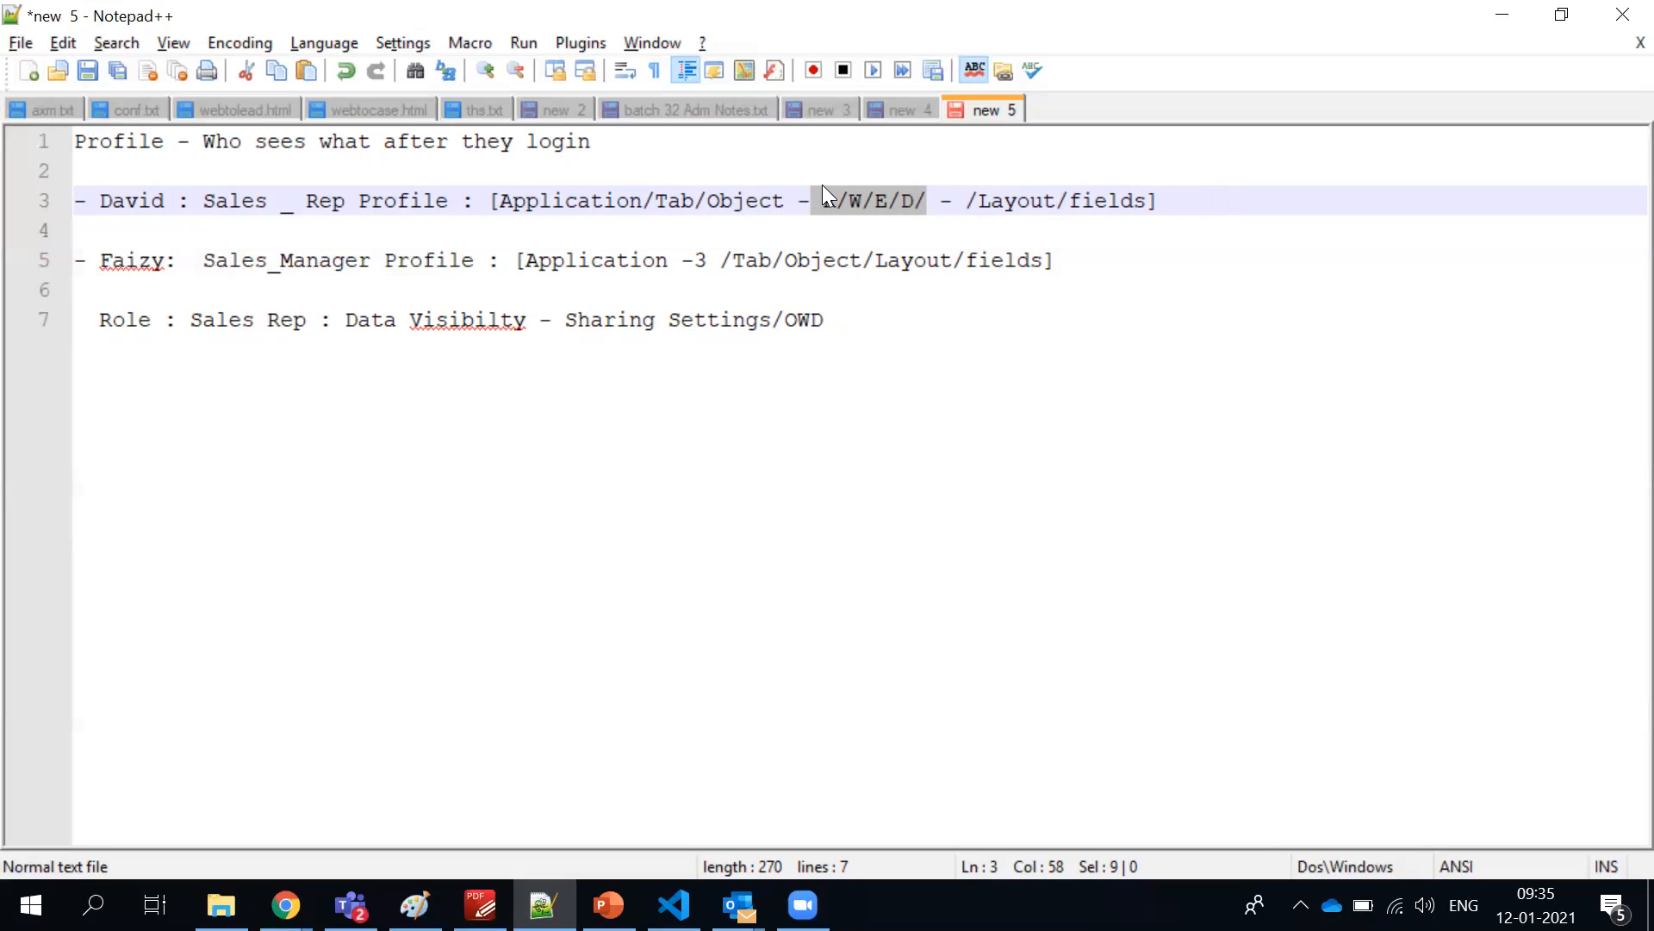
Add VA/MA back after R/W/E/D/ in the Sales Rep line's object permissions
{"action": "left_click", "coordinate": [929, 202]}
{"action": "type", "text": "Sales _ Rep Profile : [Application/Tab/Object/Layout/fields"}
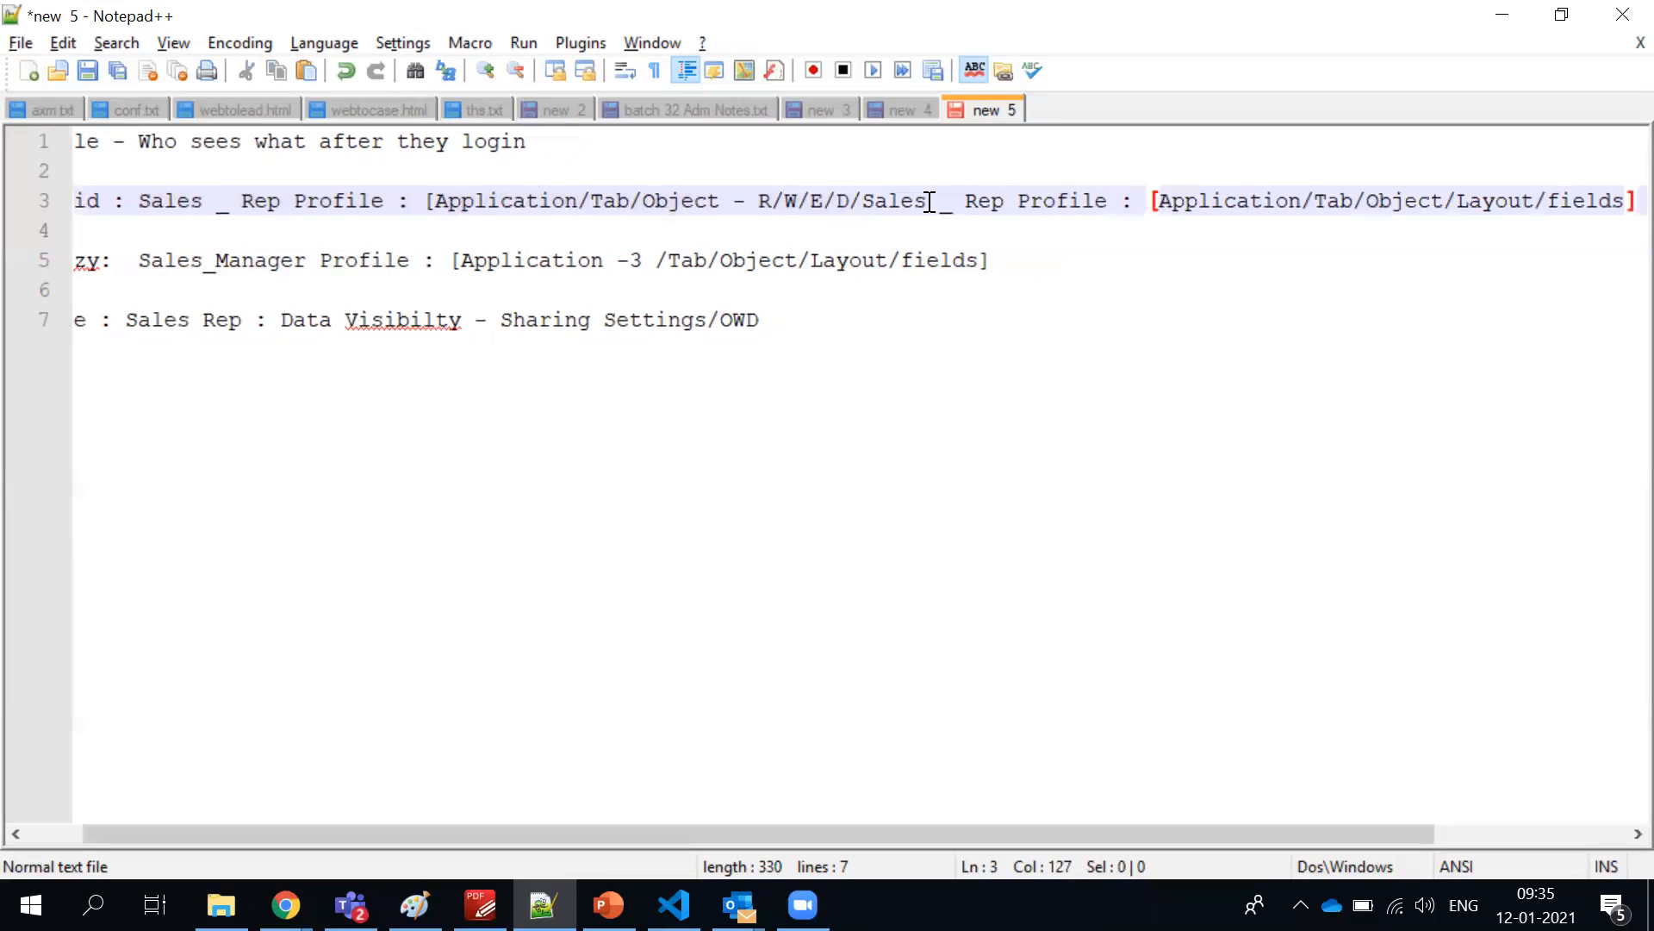
{"action": "key", "text": "ctrl+z"}
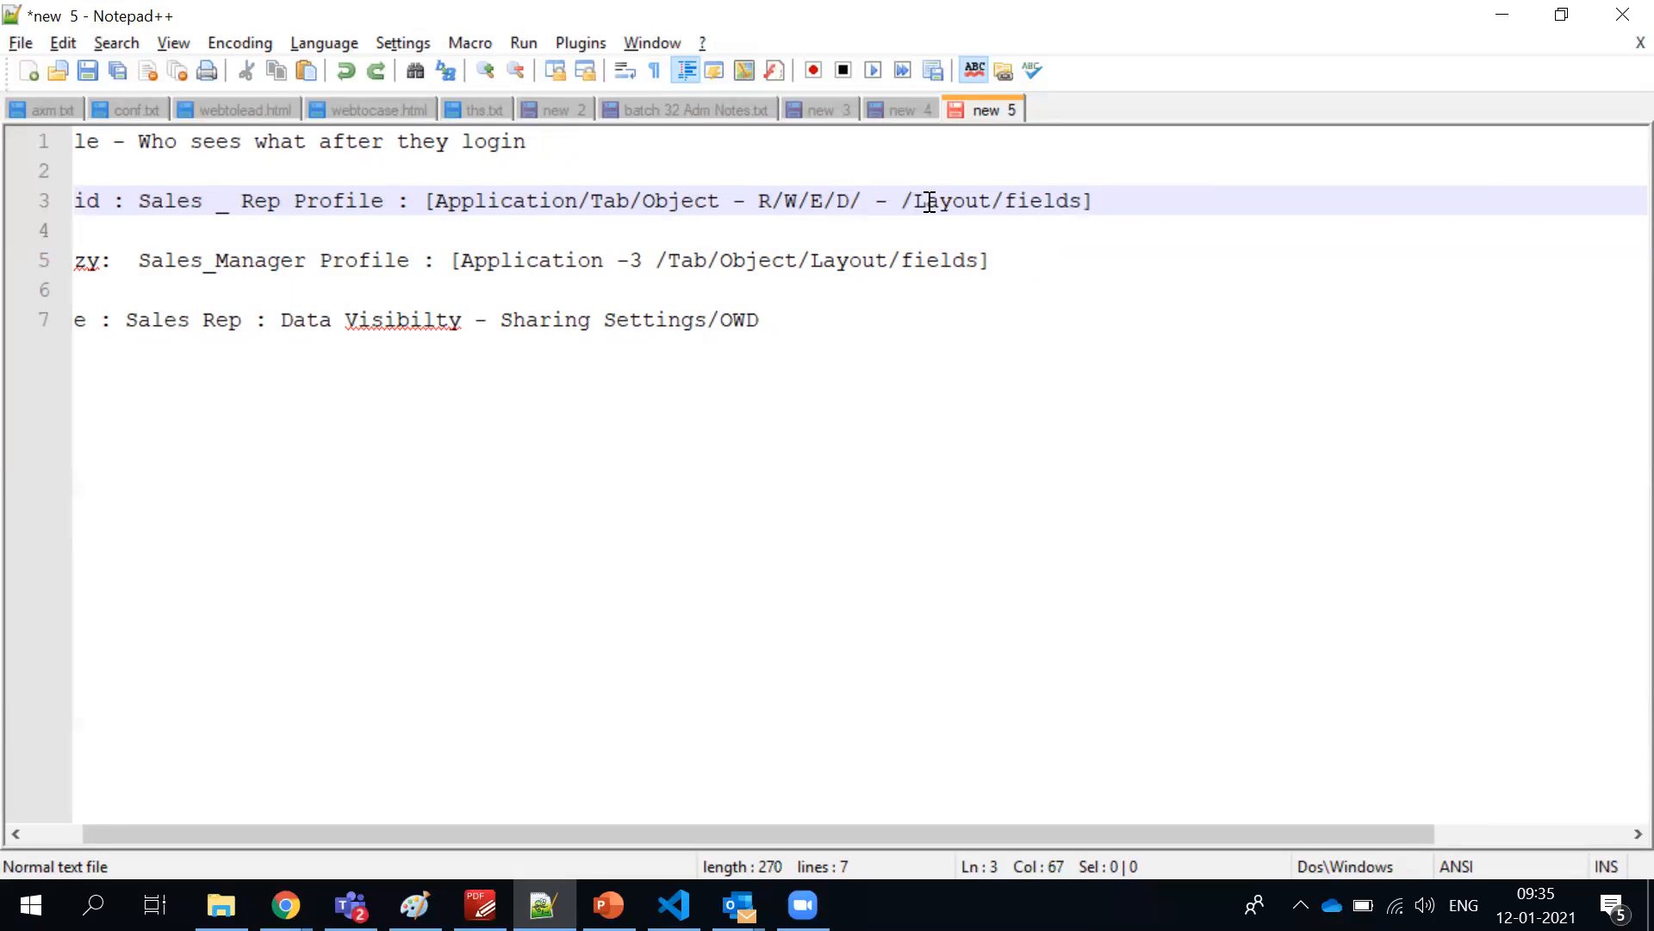
{"action": "type", "text": "VA/MA"}
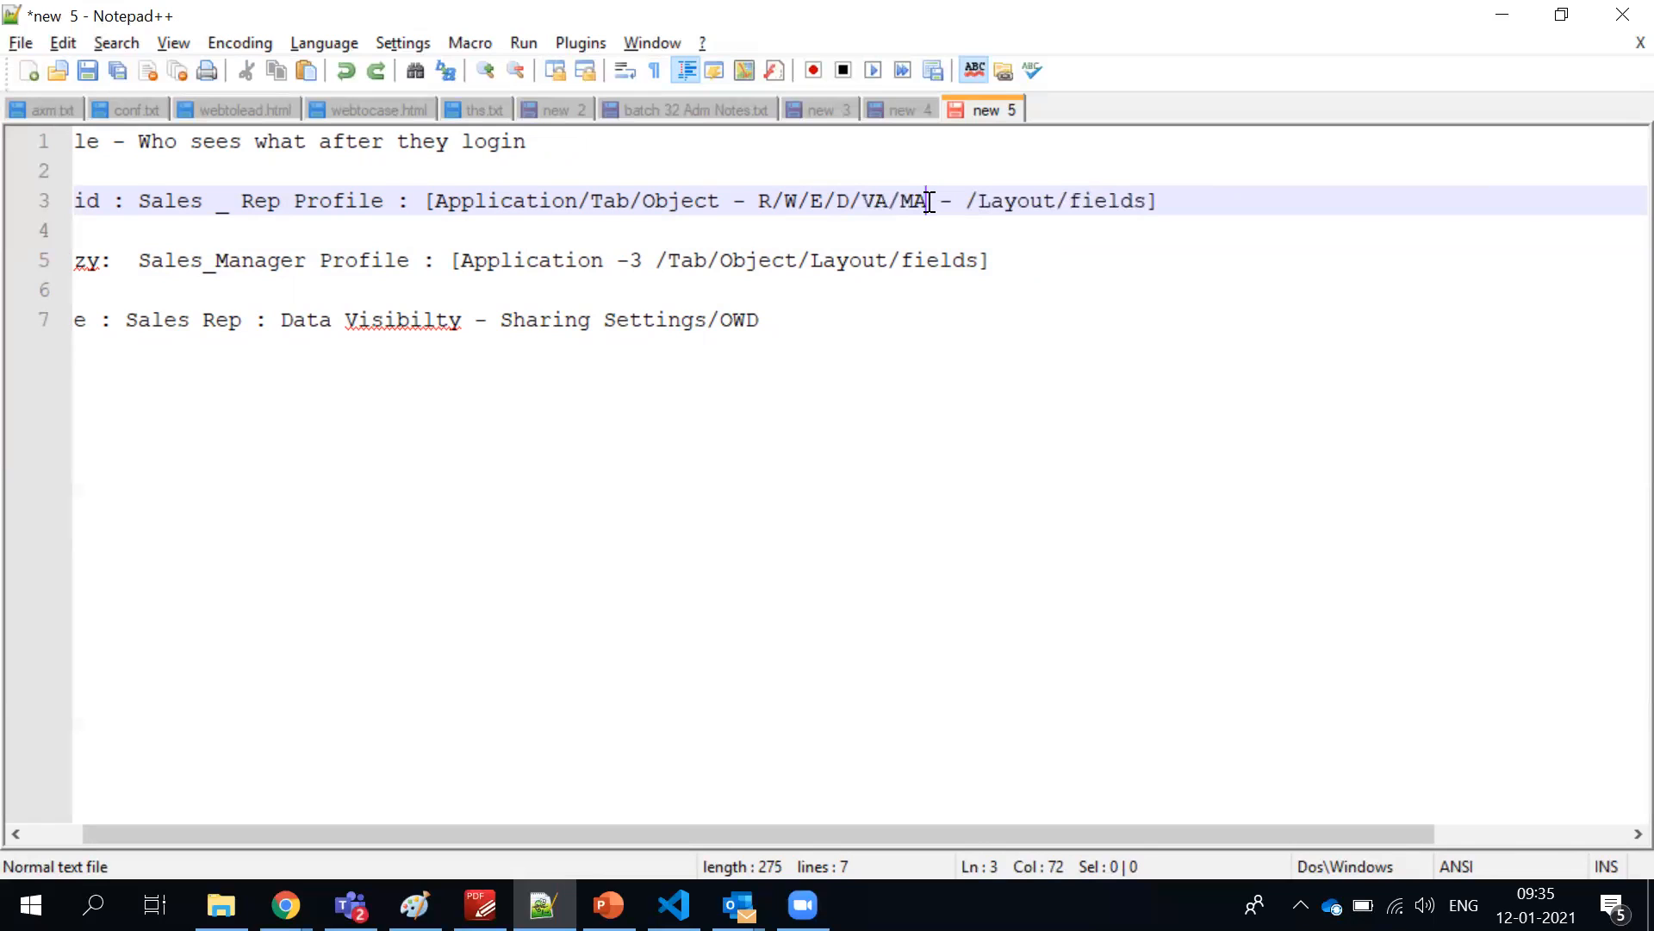
Highlight /VA/MA in the Sales Rep line's permissions and the whole Role line
{"action": "left_click_drag", "start_coordinate": [930, 202], "coordinate": [851, 202]}
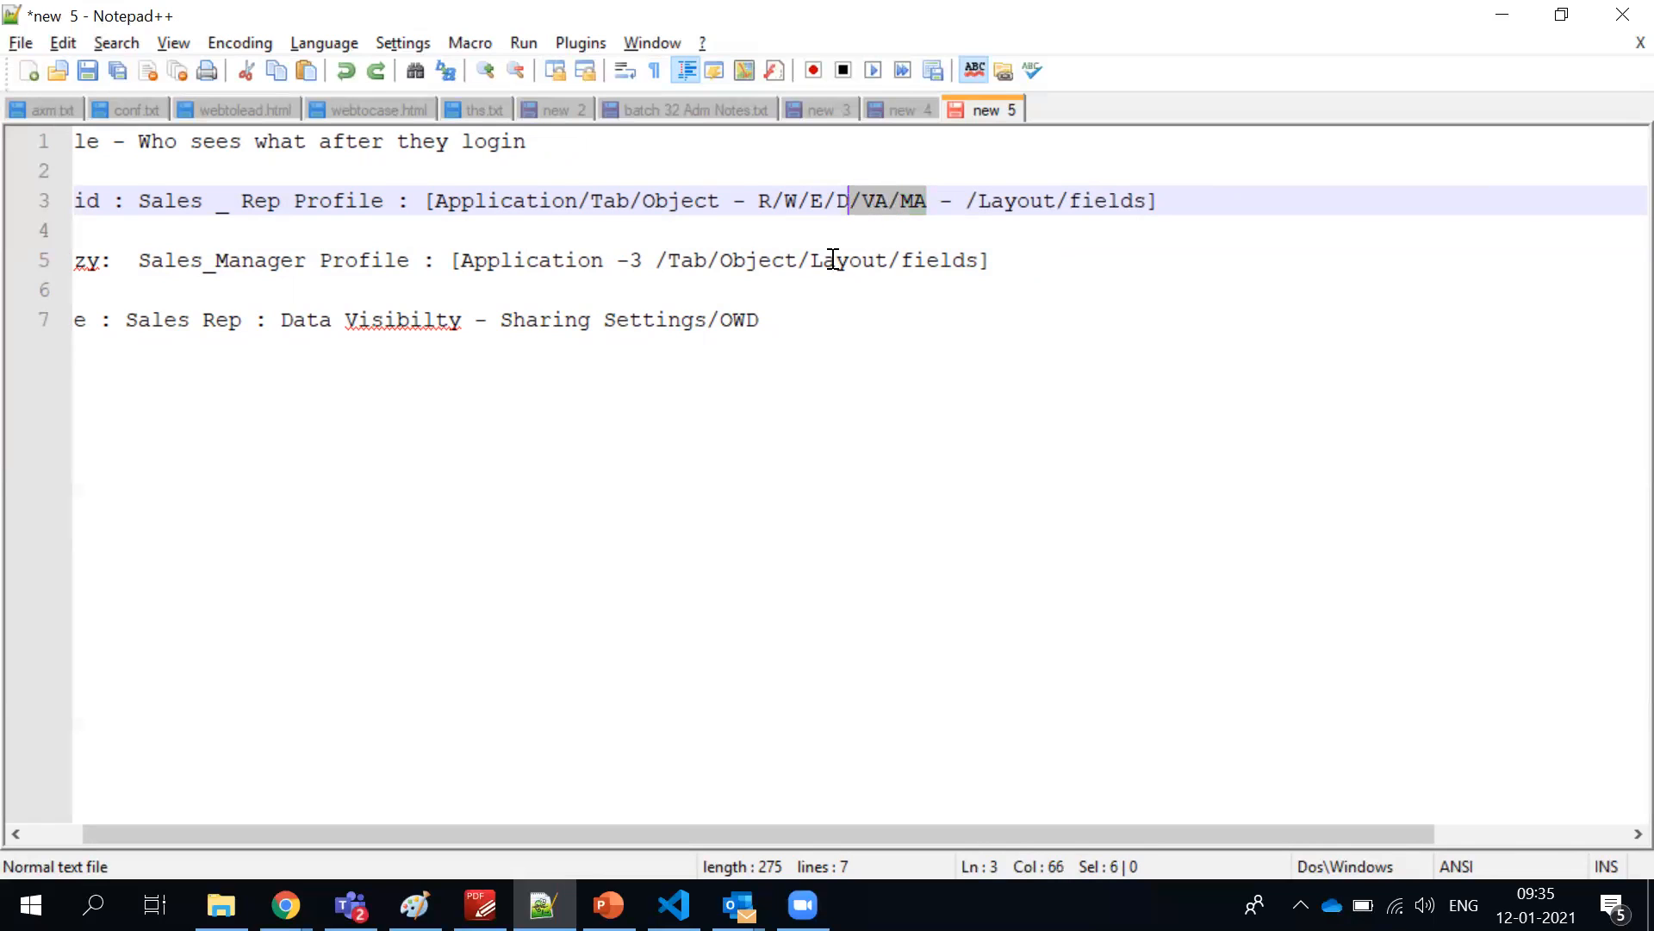
{"action": "left_click_drag", "start_coordinate": [782, 316], "coordinate": [39, 316]}
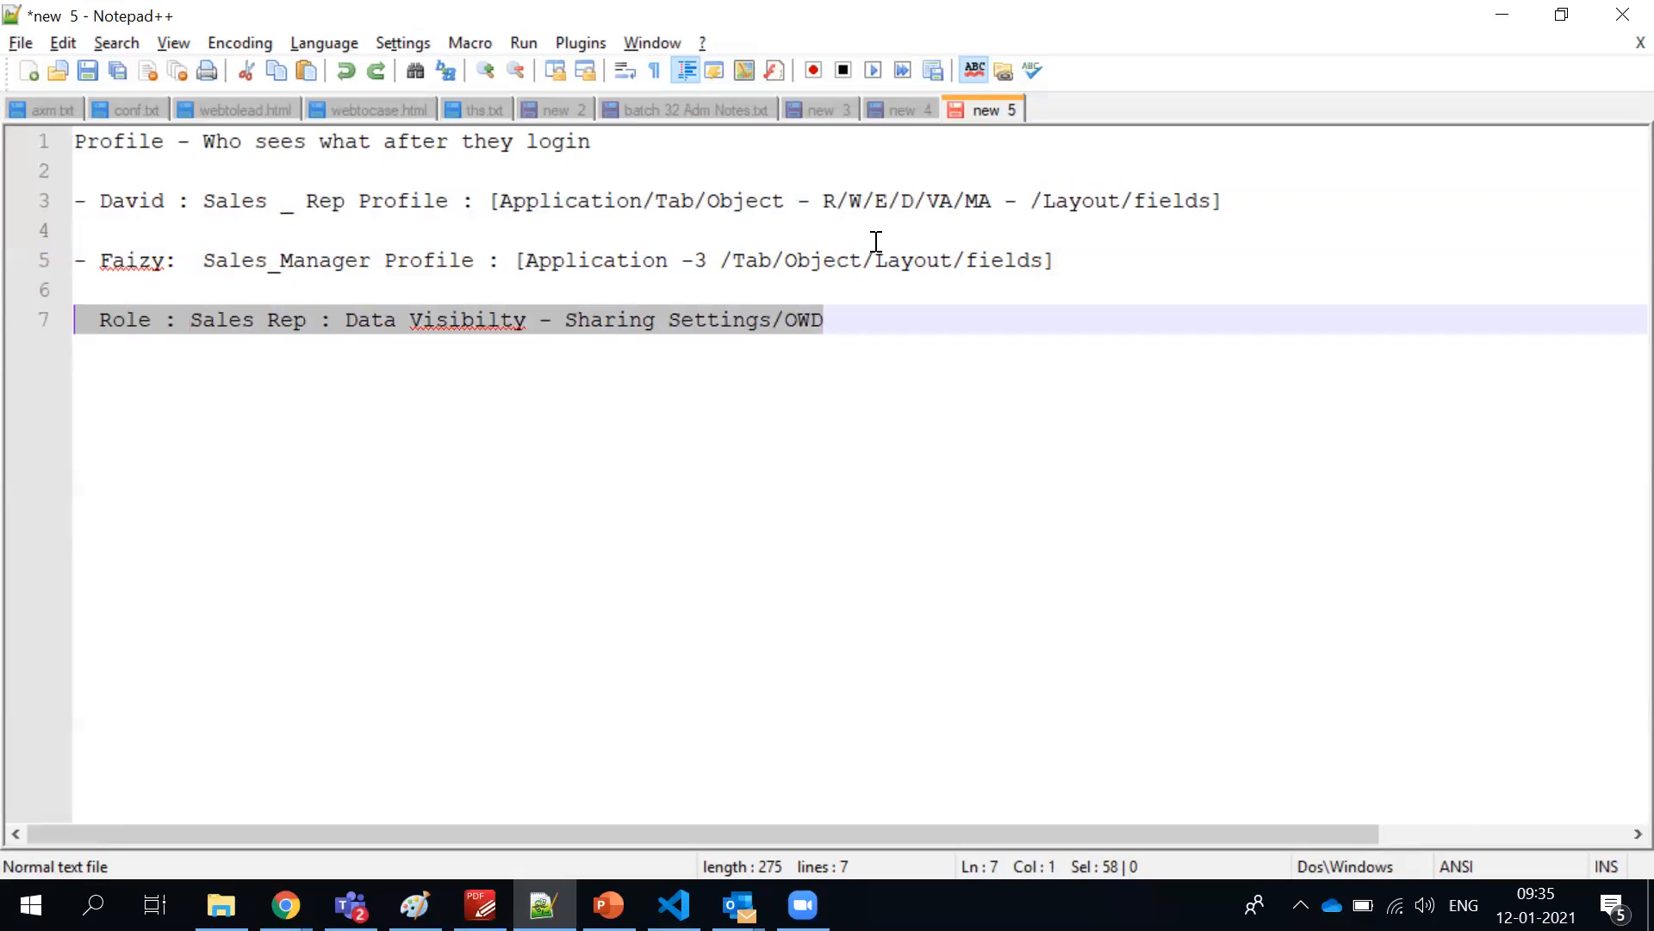
{"action": "triple_click", "coordinate": [696, 324]}
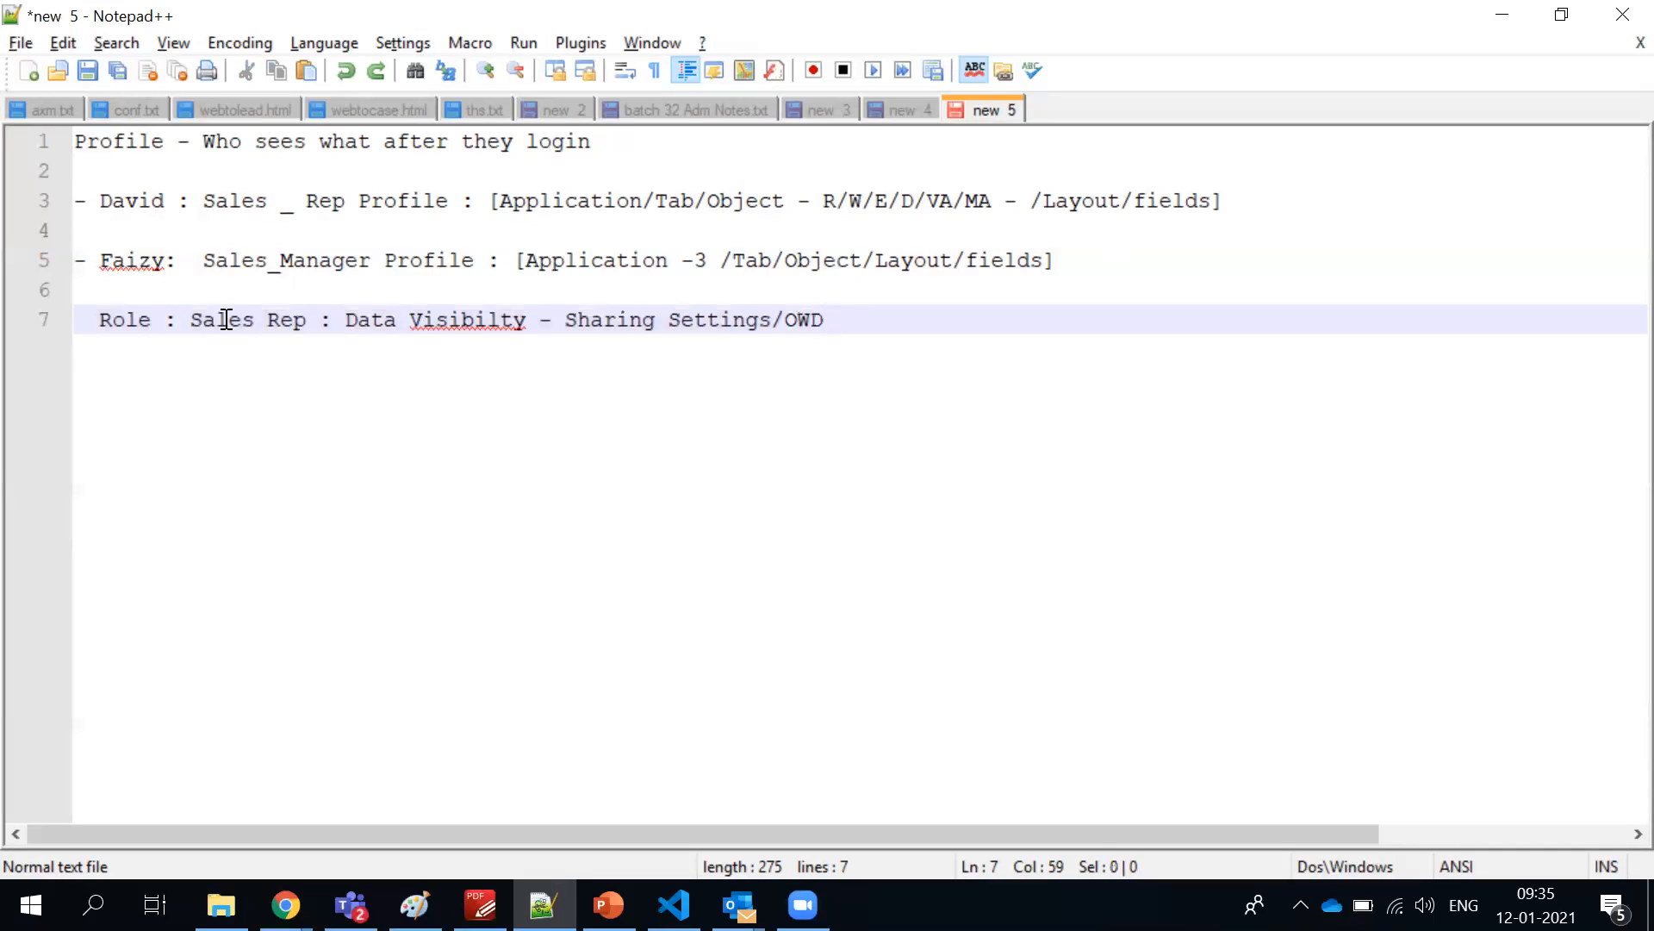
{"action": "left_click", "coordinate": [33, 293], "text": "shift"}
{"action": "left_click", "coordinate": [38, 319], "text": "shift"}
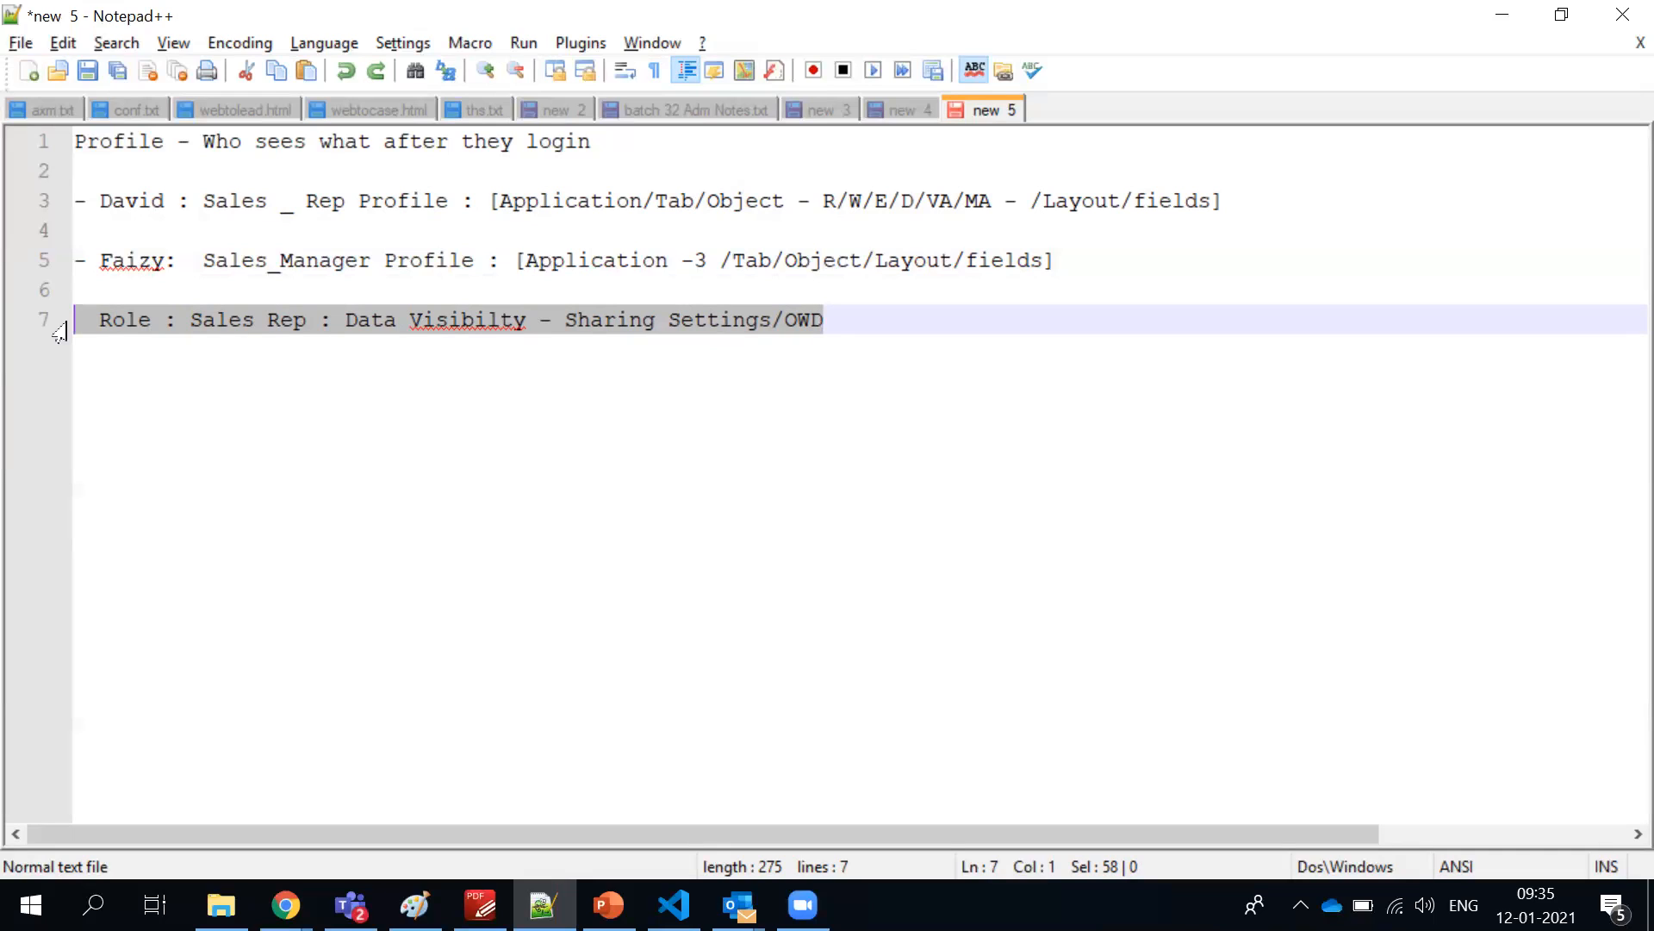
Highlight the entire Sales Rep profile line to contrast it with the Role line
{"action": "left_click", "coordinate": [845, 217]}
{"action": "left_click", "coordinate": [873, 200]}
{"action": "triple_click", "coordinate": [873, 200]}
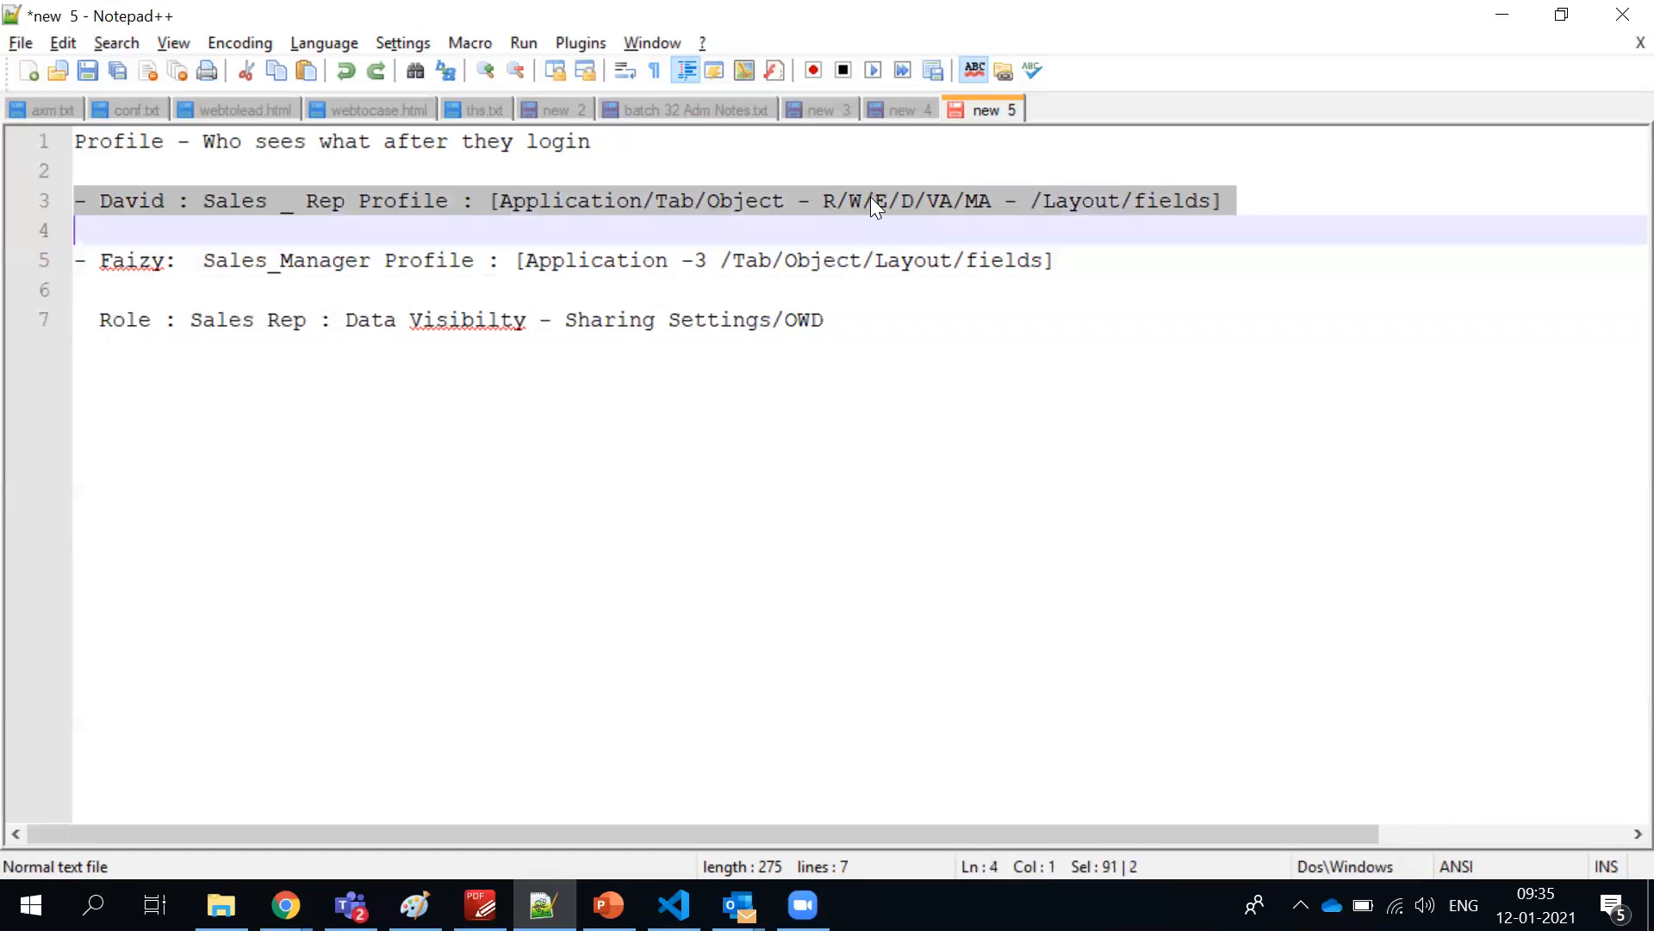
{"action": "left_click", "coordinate": [857, 328]}
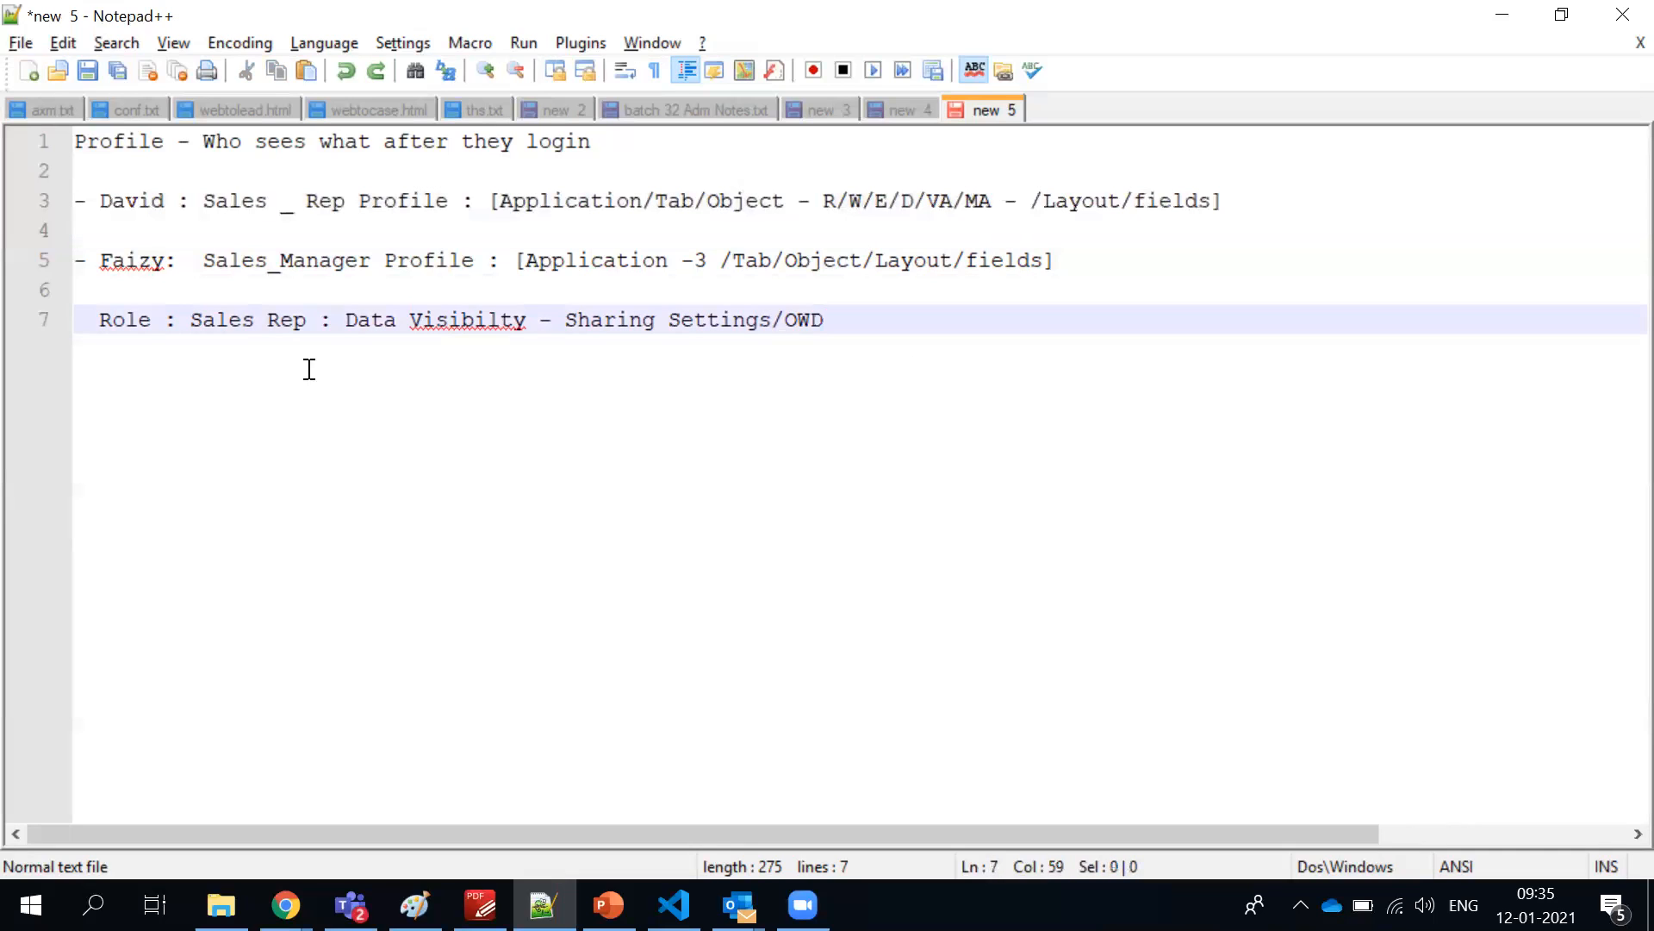
{"action": "left_click", "coordinate": [81, 318], "text": "shift"}
{"action": "triple_click", "coordinate": [732, 200]}
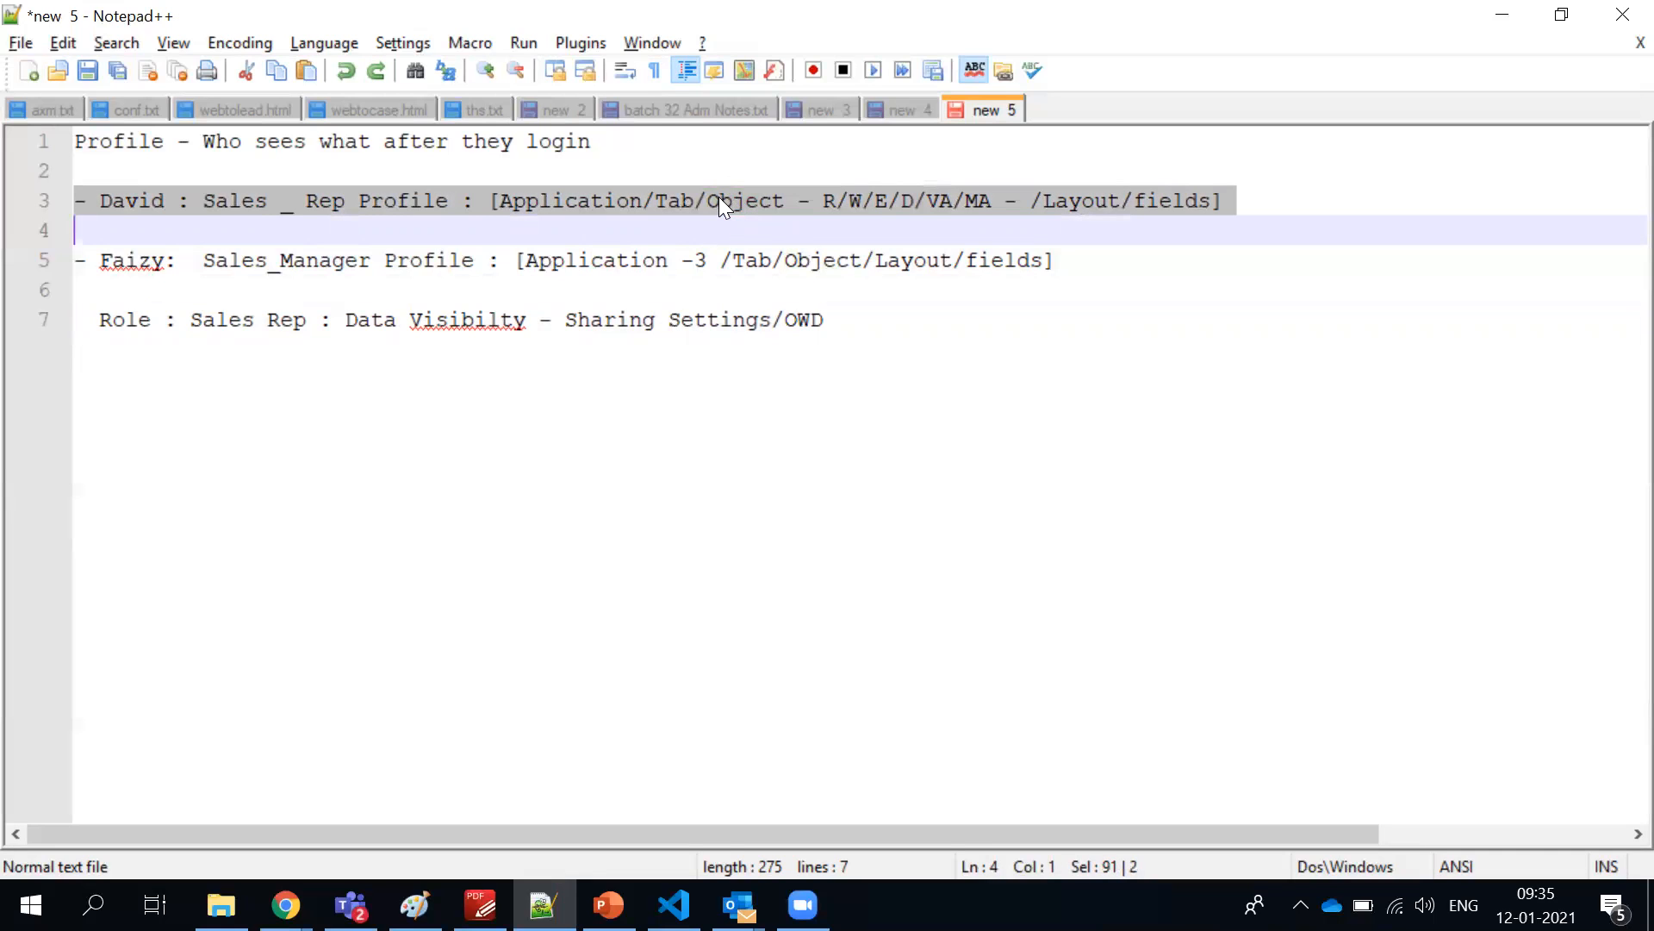
Highlight Profile and the bracketed access list in the Sales Rep line, and Sharing Settings/OWD in the Role line
{"action": "double_click", "coordinate": [428, 206]}
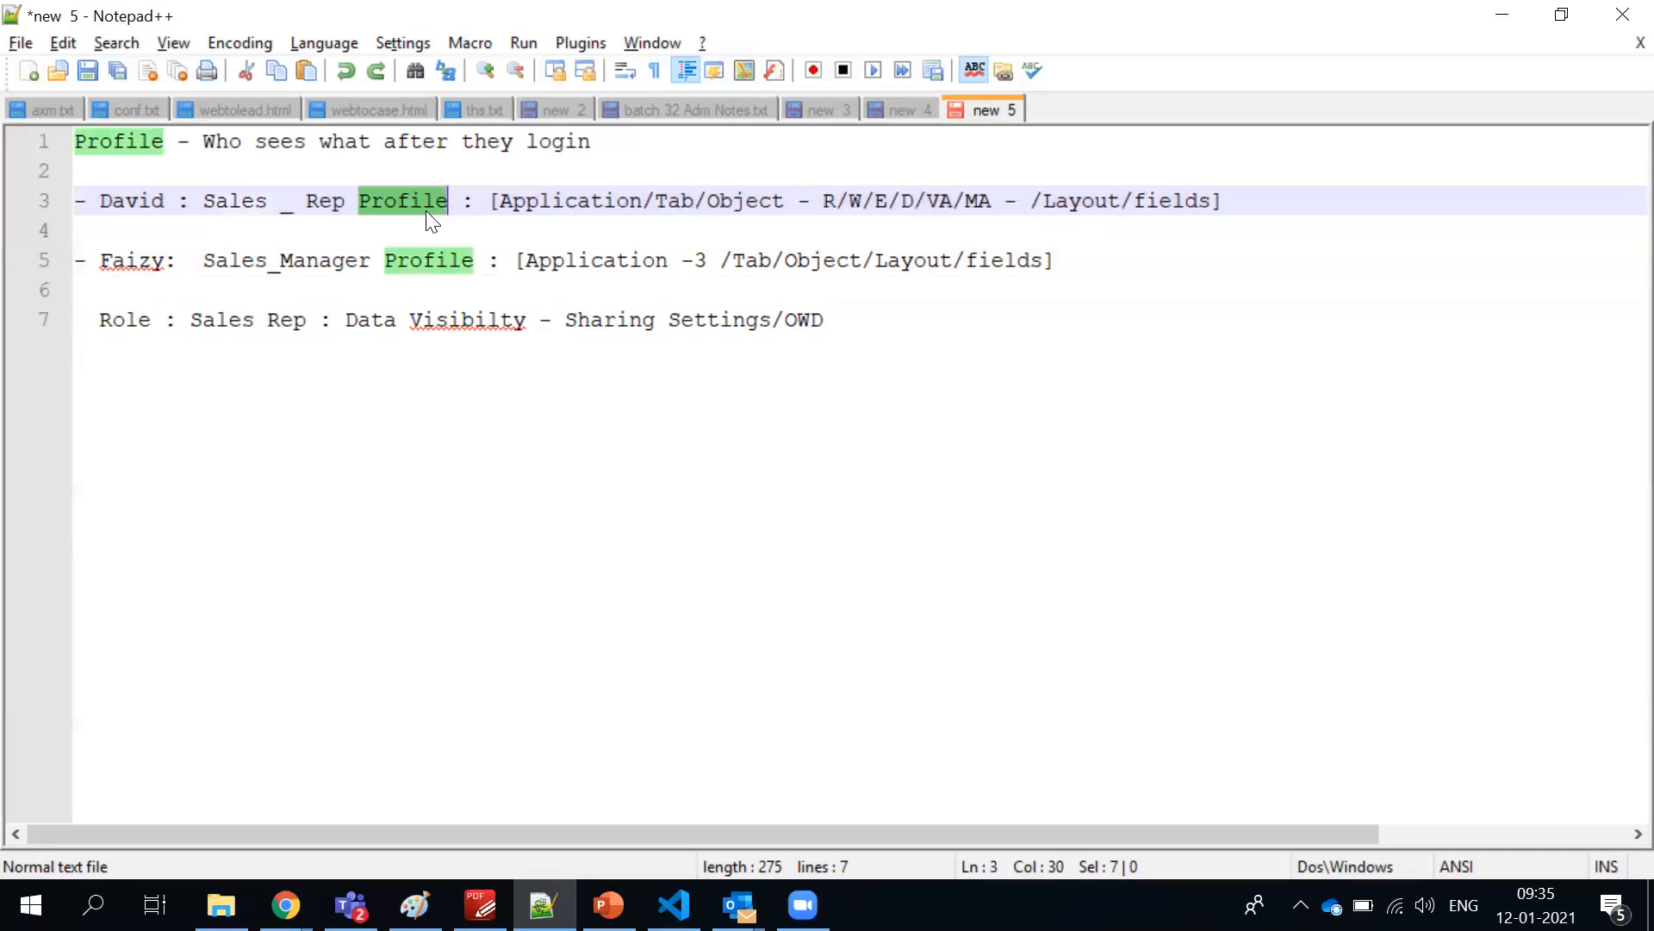
{"action": "left_click", "coordinate": [486, 203]}
{"action": "left_click", "coordinate": [1240, 195], "text": "shift"}
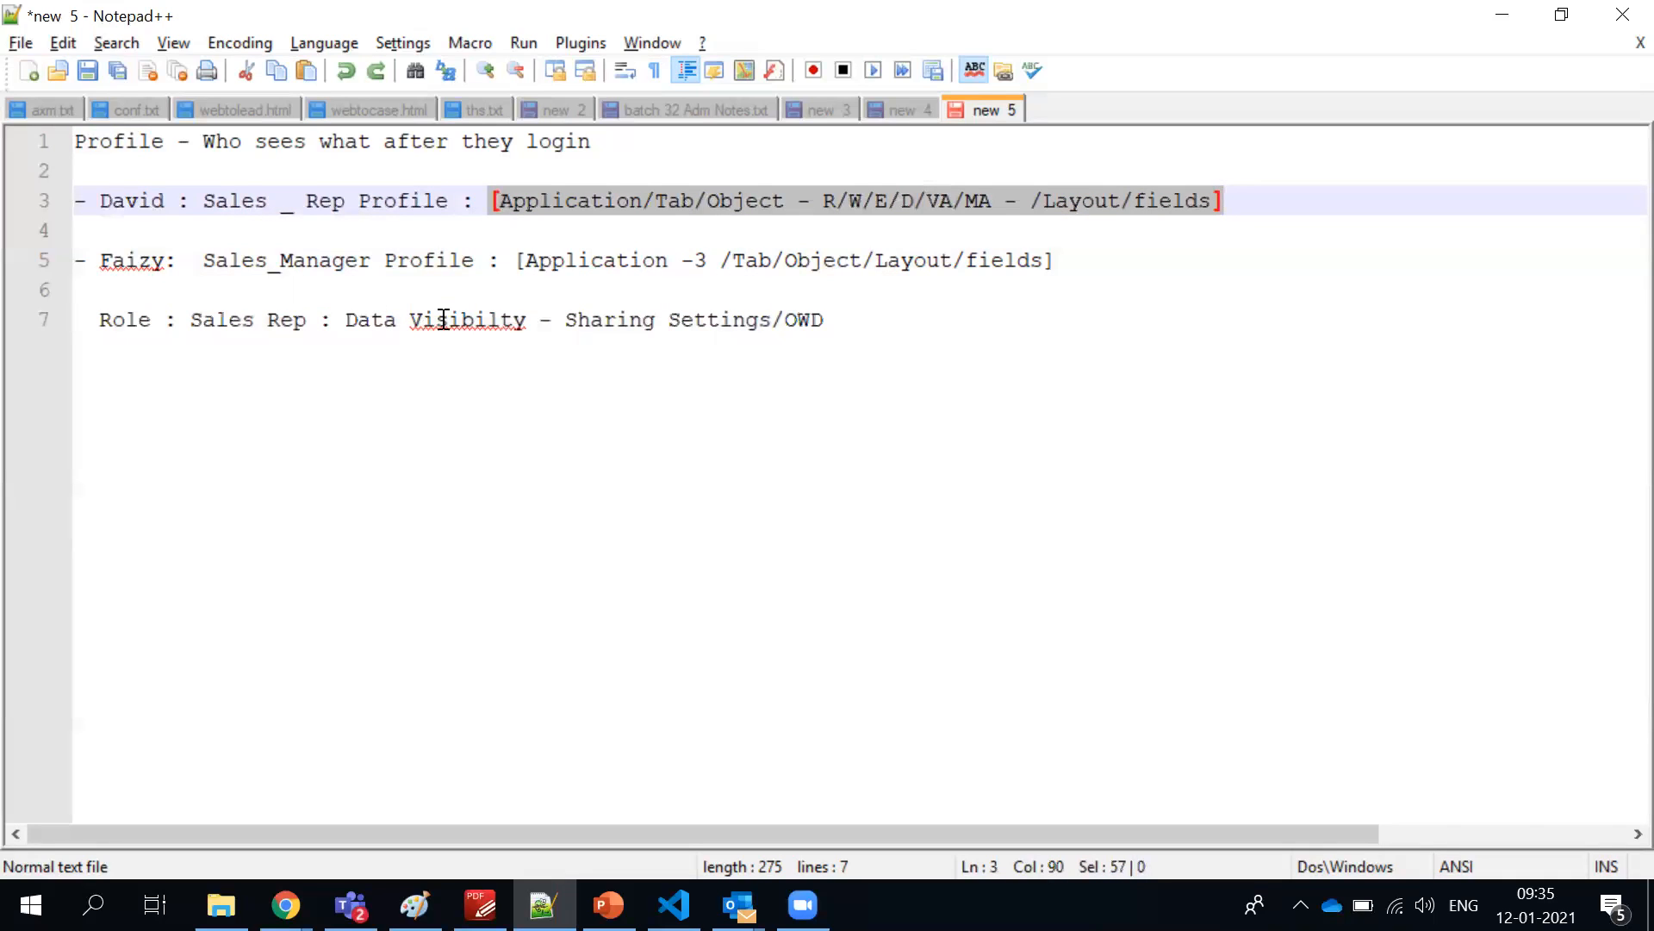
{"action": "left_click", "coordinate": [903, 200]}
{"action": "left_click_drag", "start_coordinate": [823, 200], "coordinate": [870, 202]}
{"action": "left_click_drag", "start_coordinate": [842, 318], "coordinate": [569, 332]}
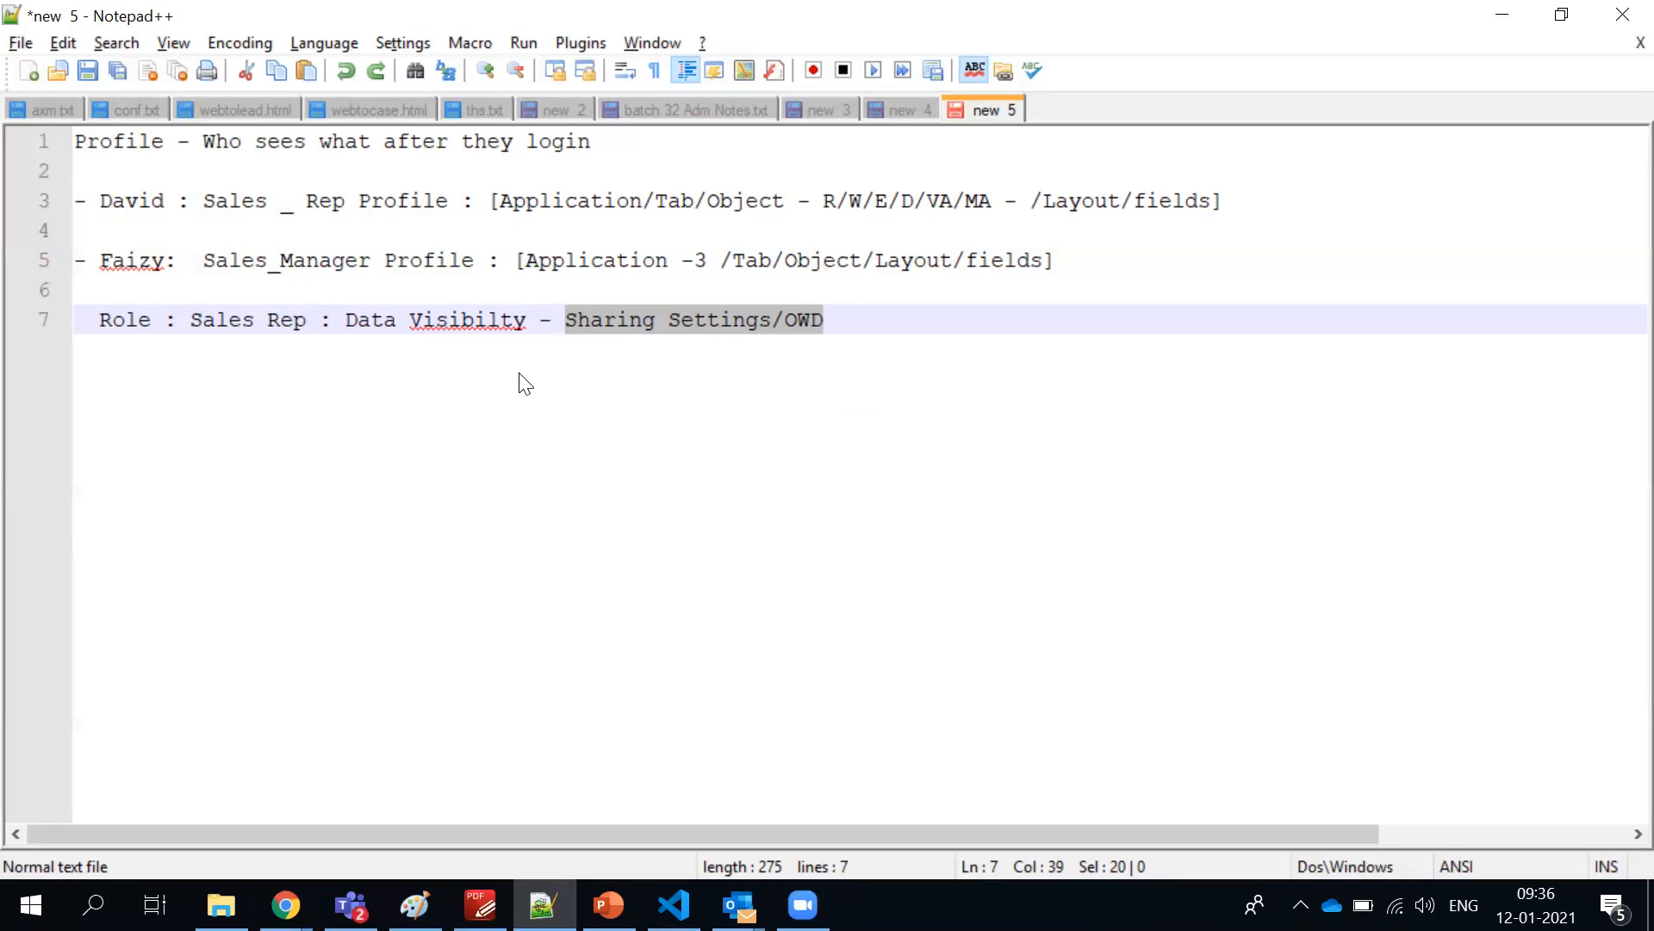
Insert "Secuirty :" before Role at the start of the Role line
{"action": "left_click", "coordinate": [105, 321]}
{"action": "type", "text": "Secuirty"}
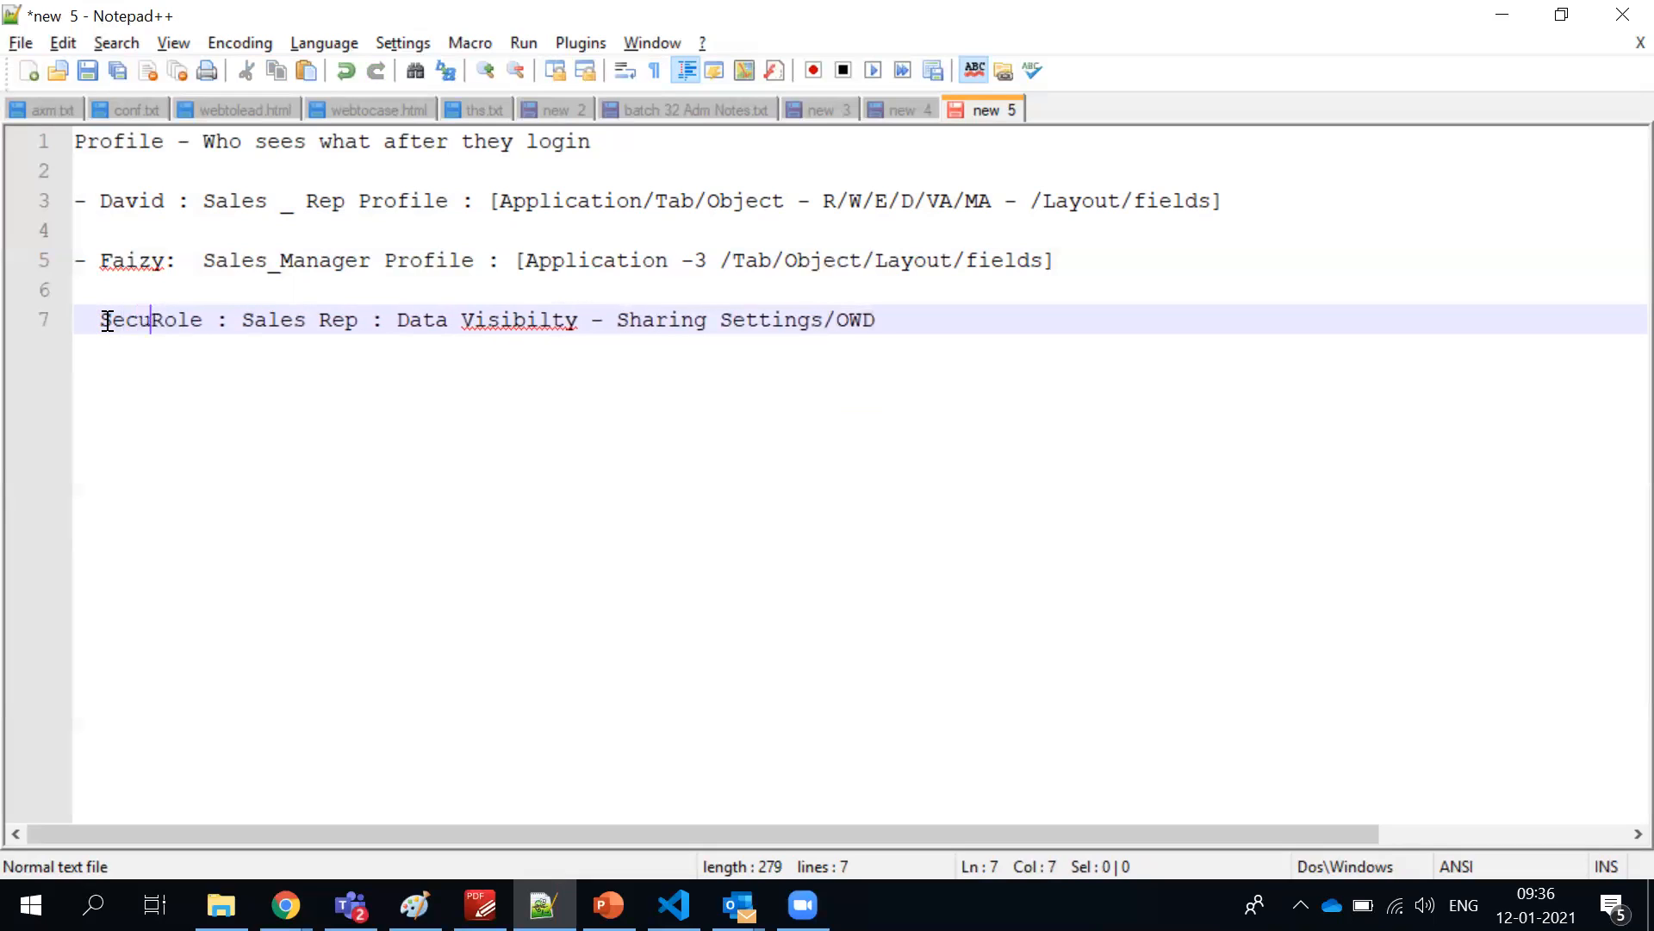
{"action": "type", "text": " :"}
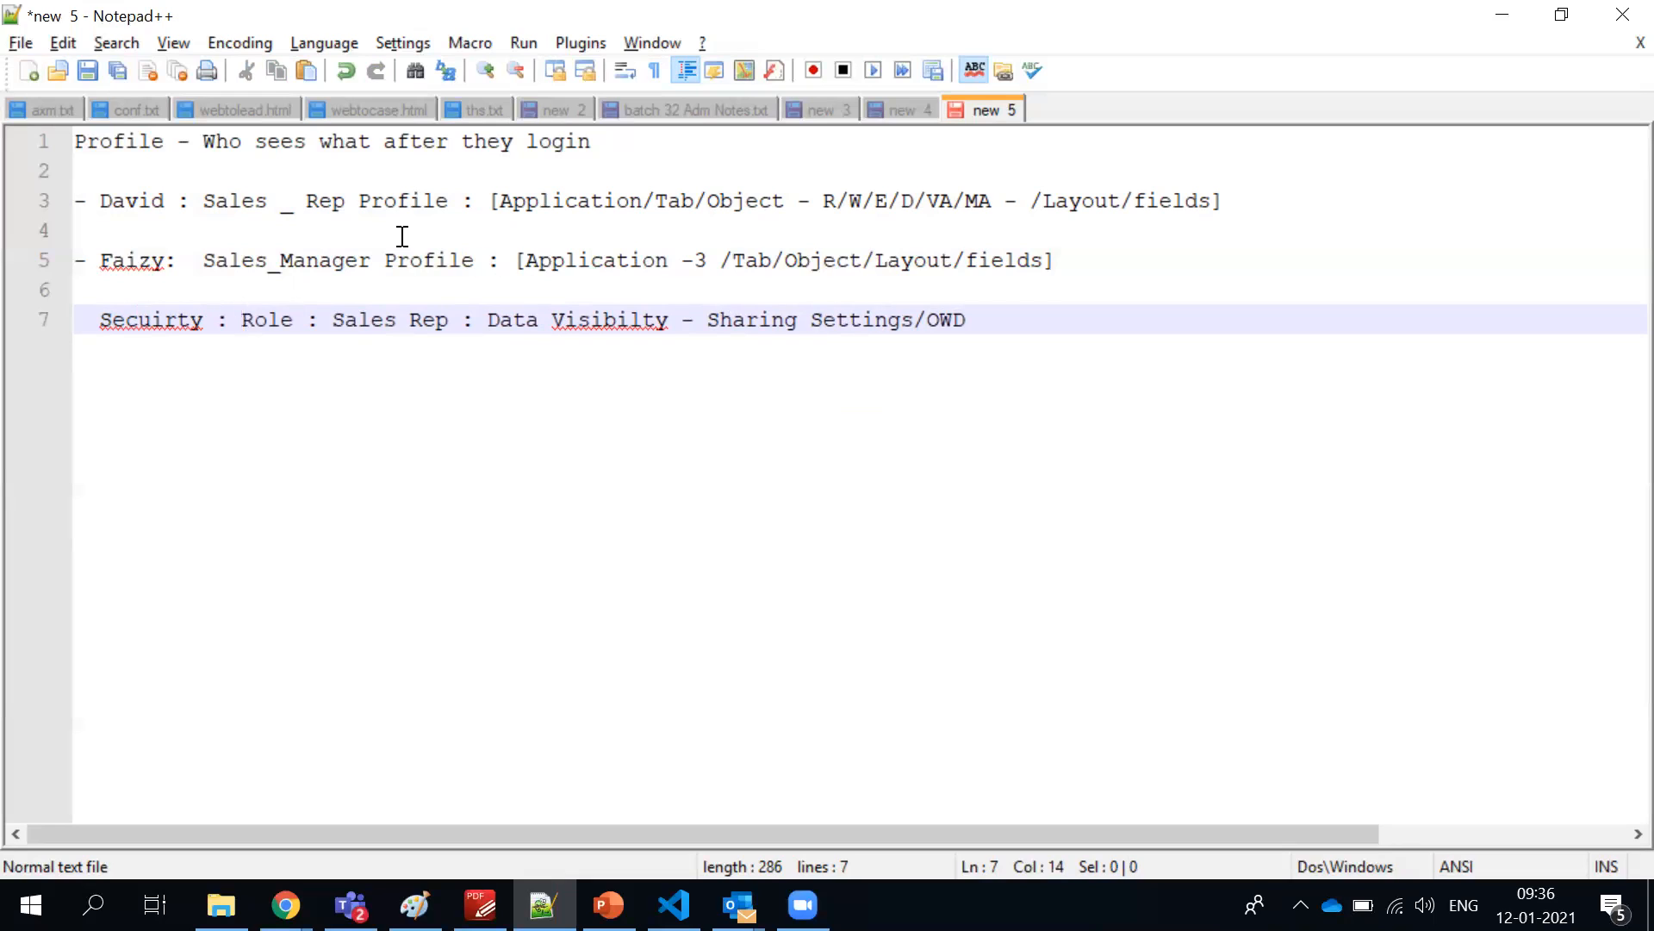
Highlight Profile in the Sales Rep line and switch to the RoleProfile.png diagram in Paint
{"action": "left_click", "coordinate": [383, 209]}
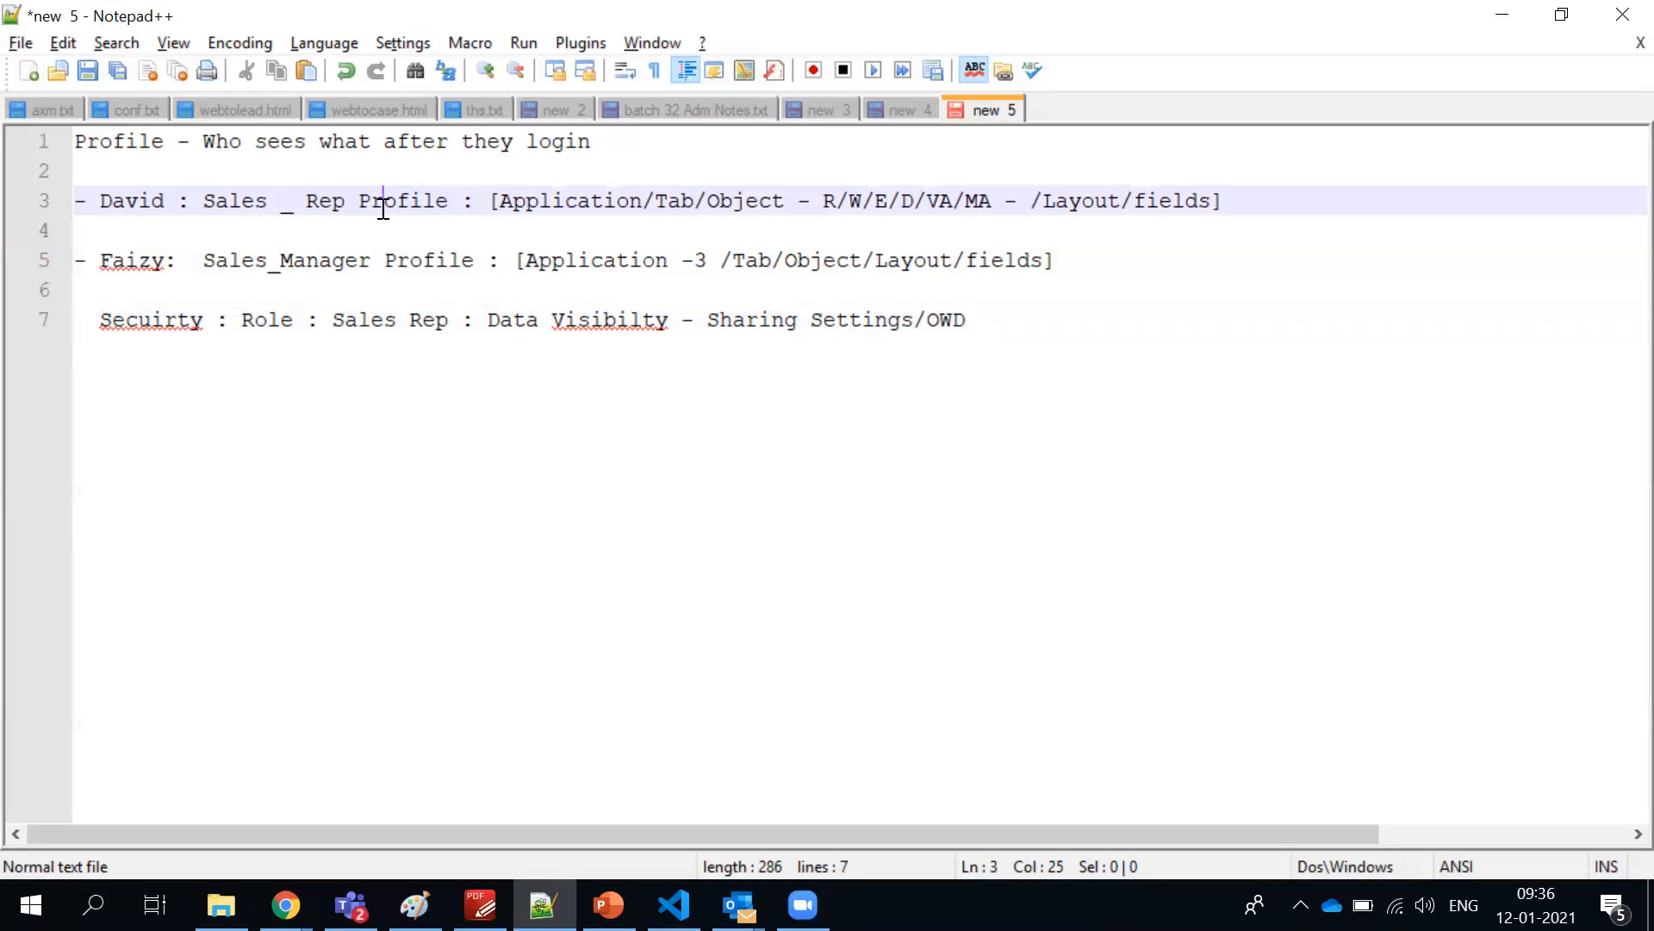
{"action": "double_click", "coordinate": [383, 207]}
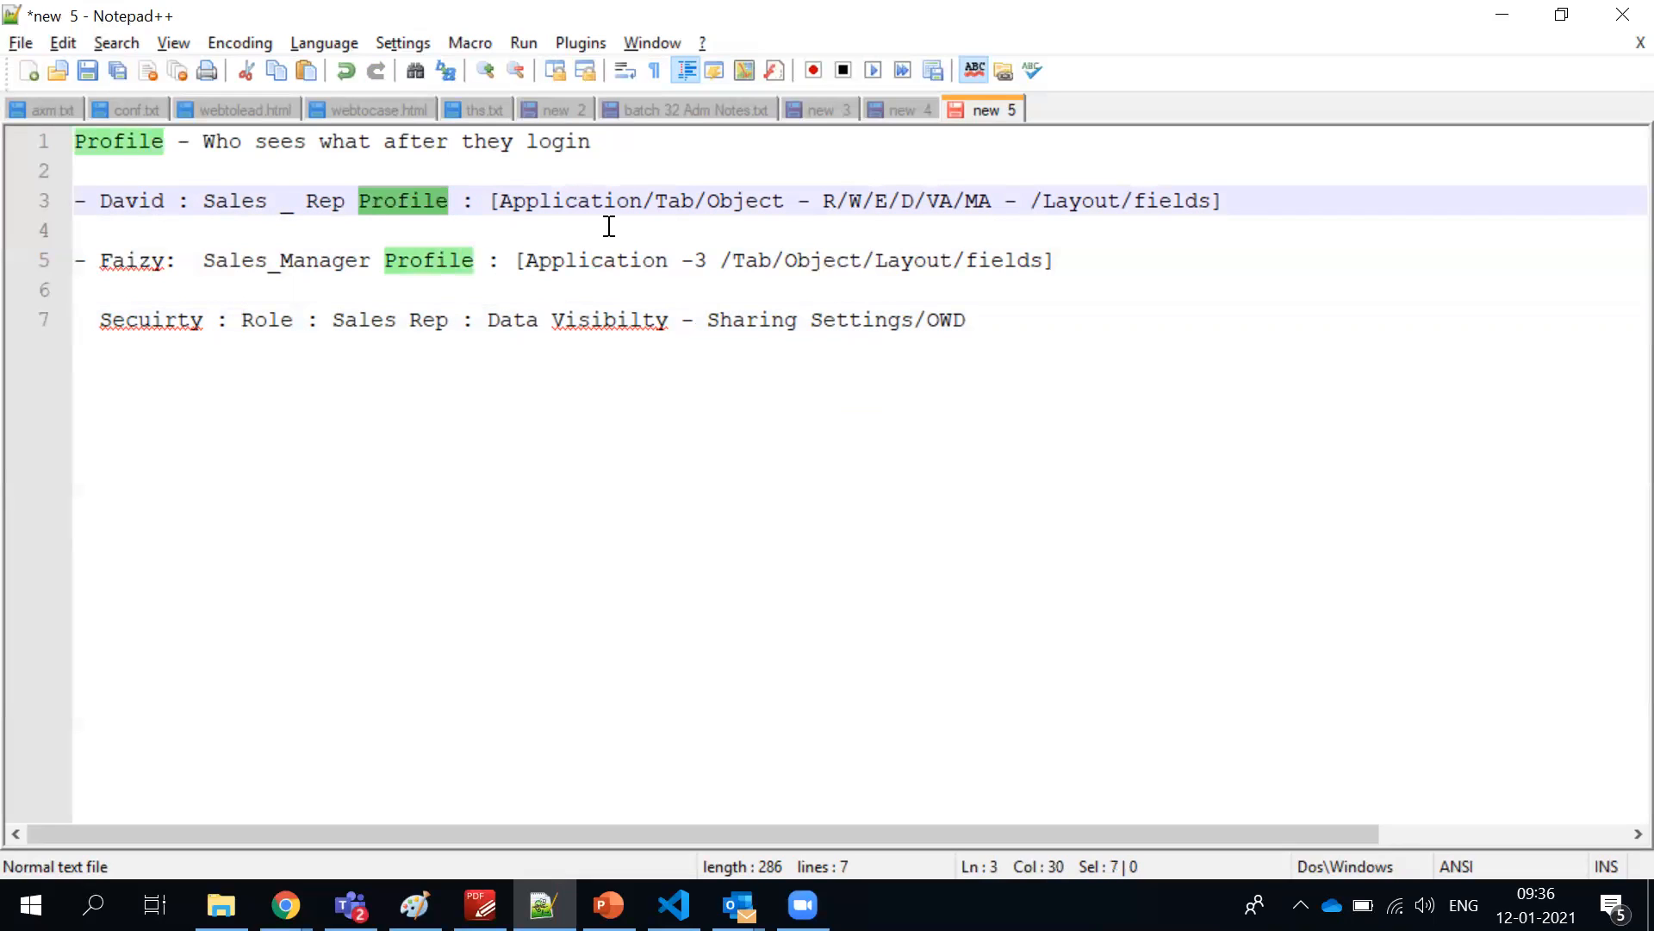
{"action": "key", "text": "alt+Tab"}
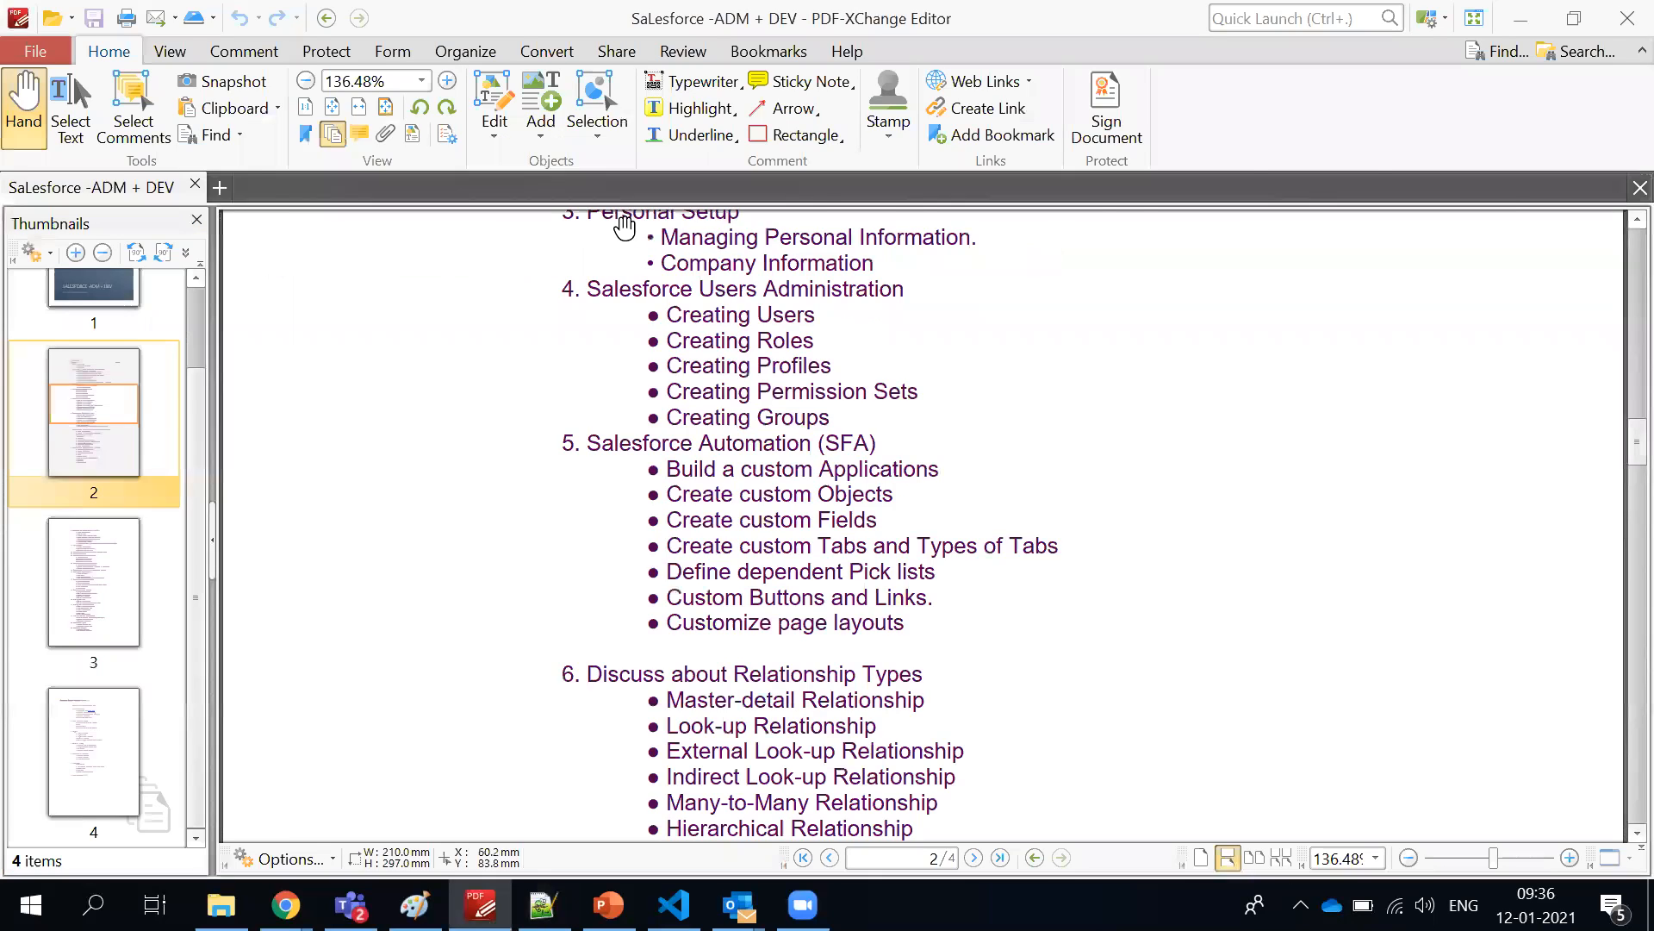
{"action": "key", "text": "alt+Tab"}
{"action": "key", "text": "alt+Tab"}
{"action": "key", "text": "alt+Tab"}
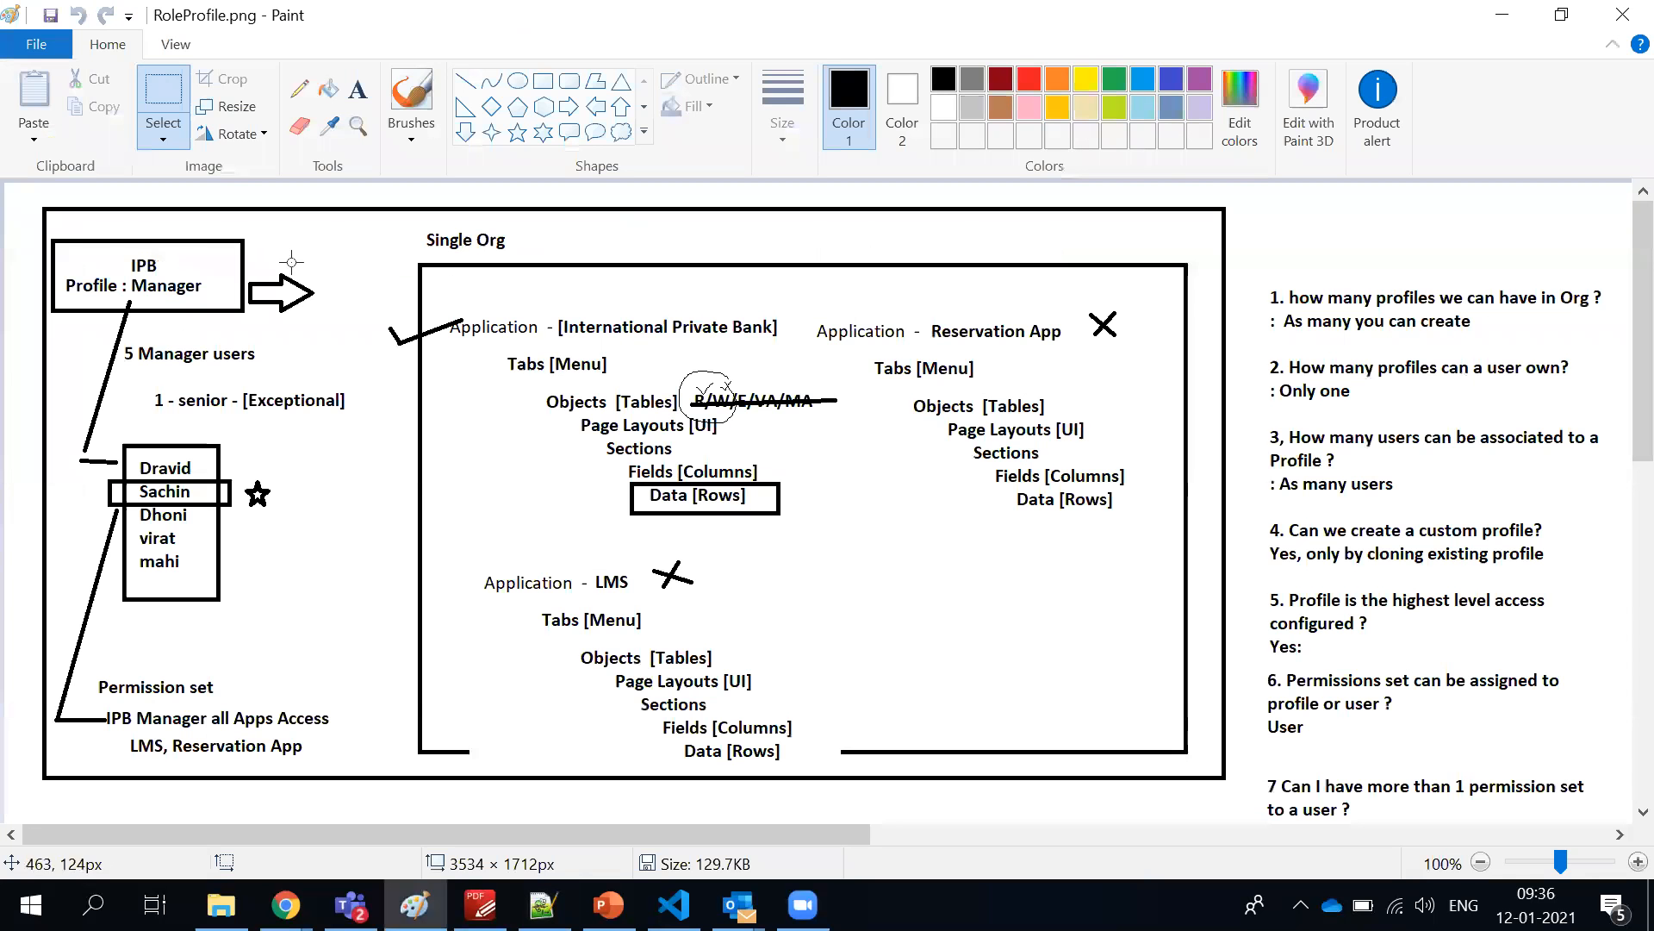
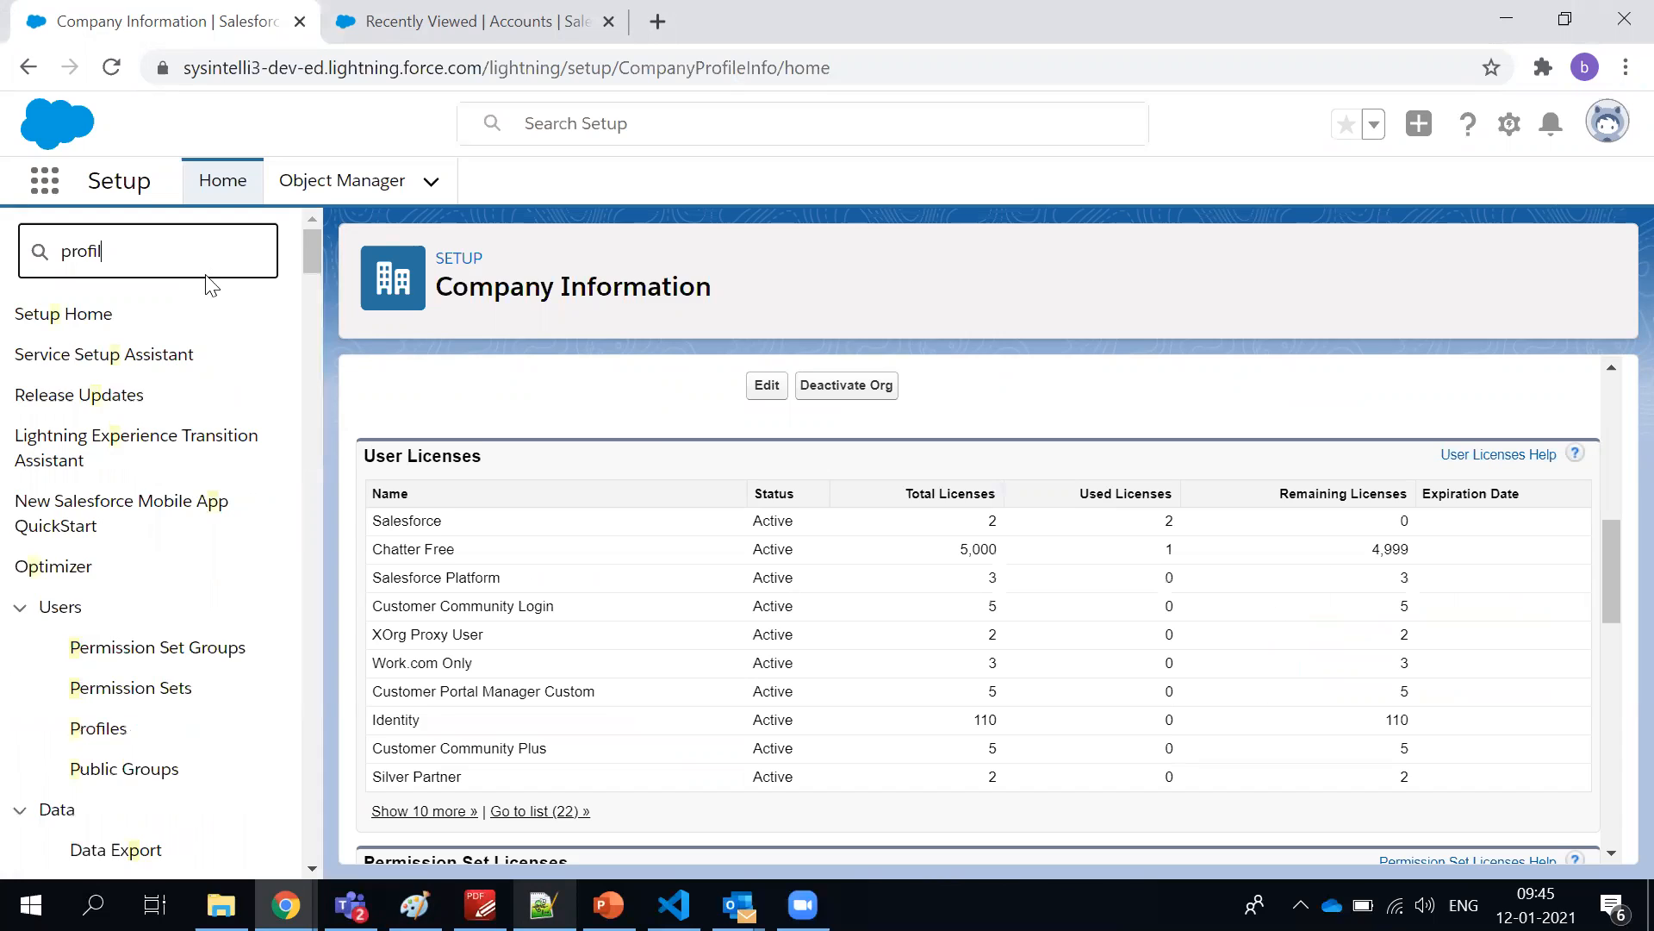
Open Profiles in Setup, filter the list to names starting with S, and open the System Administrator profile
{"action": "left_click", "coordinate": [111, 361]}
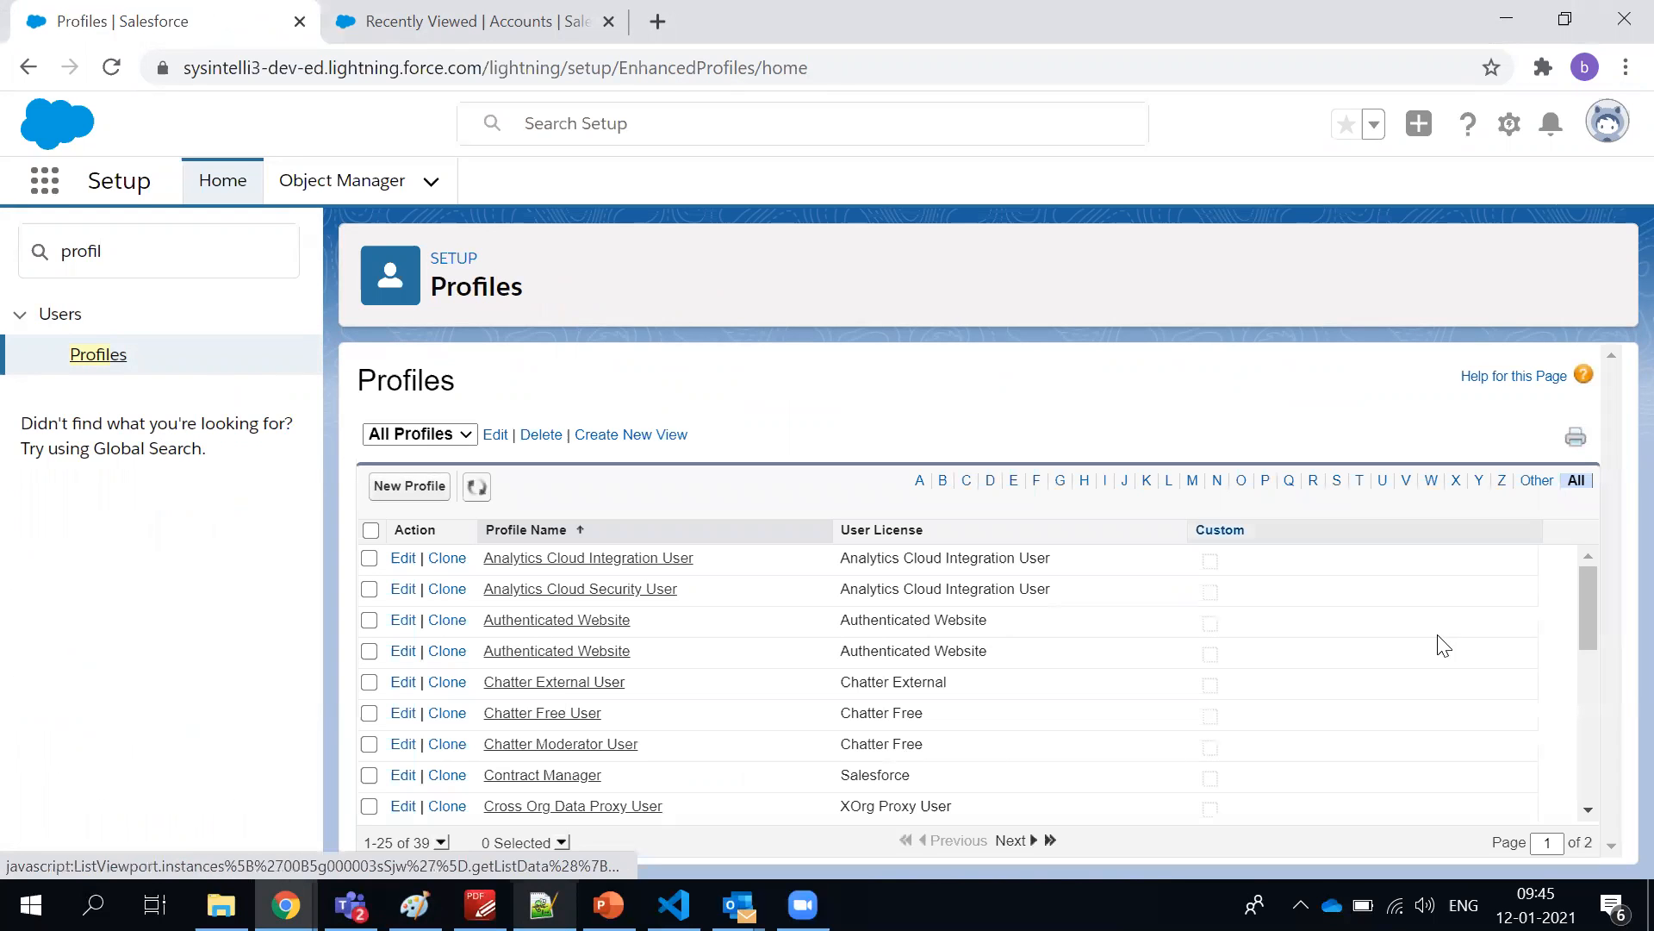
{"action": "mouse_move", "coordinate": [1590, 597]}
{"action": "left_mouse_down"}
{"action": "mouse_move", "coordinate": [1596, 777]}
{"action": "mouse_move", "coordinate": [1591, 586]}
{"action": "left_mouse_up"}
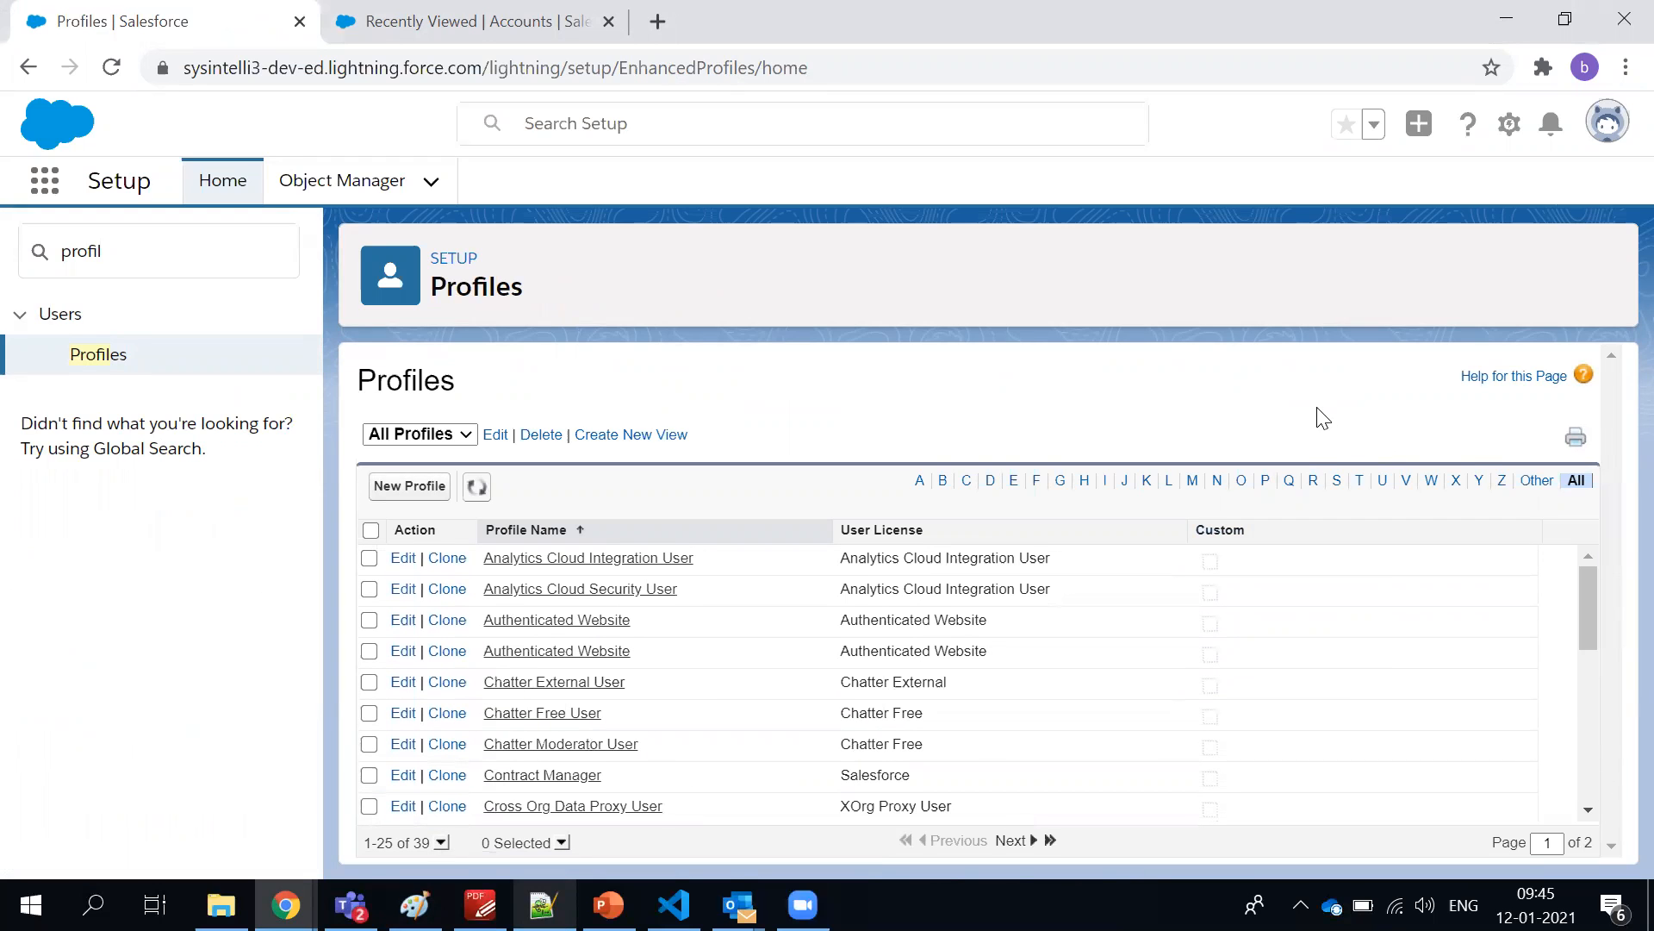
{"action": "left_click_drag", "start_coordinate": [1584, 617], "coordinate": [1601, 794]}
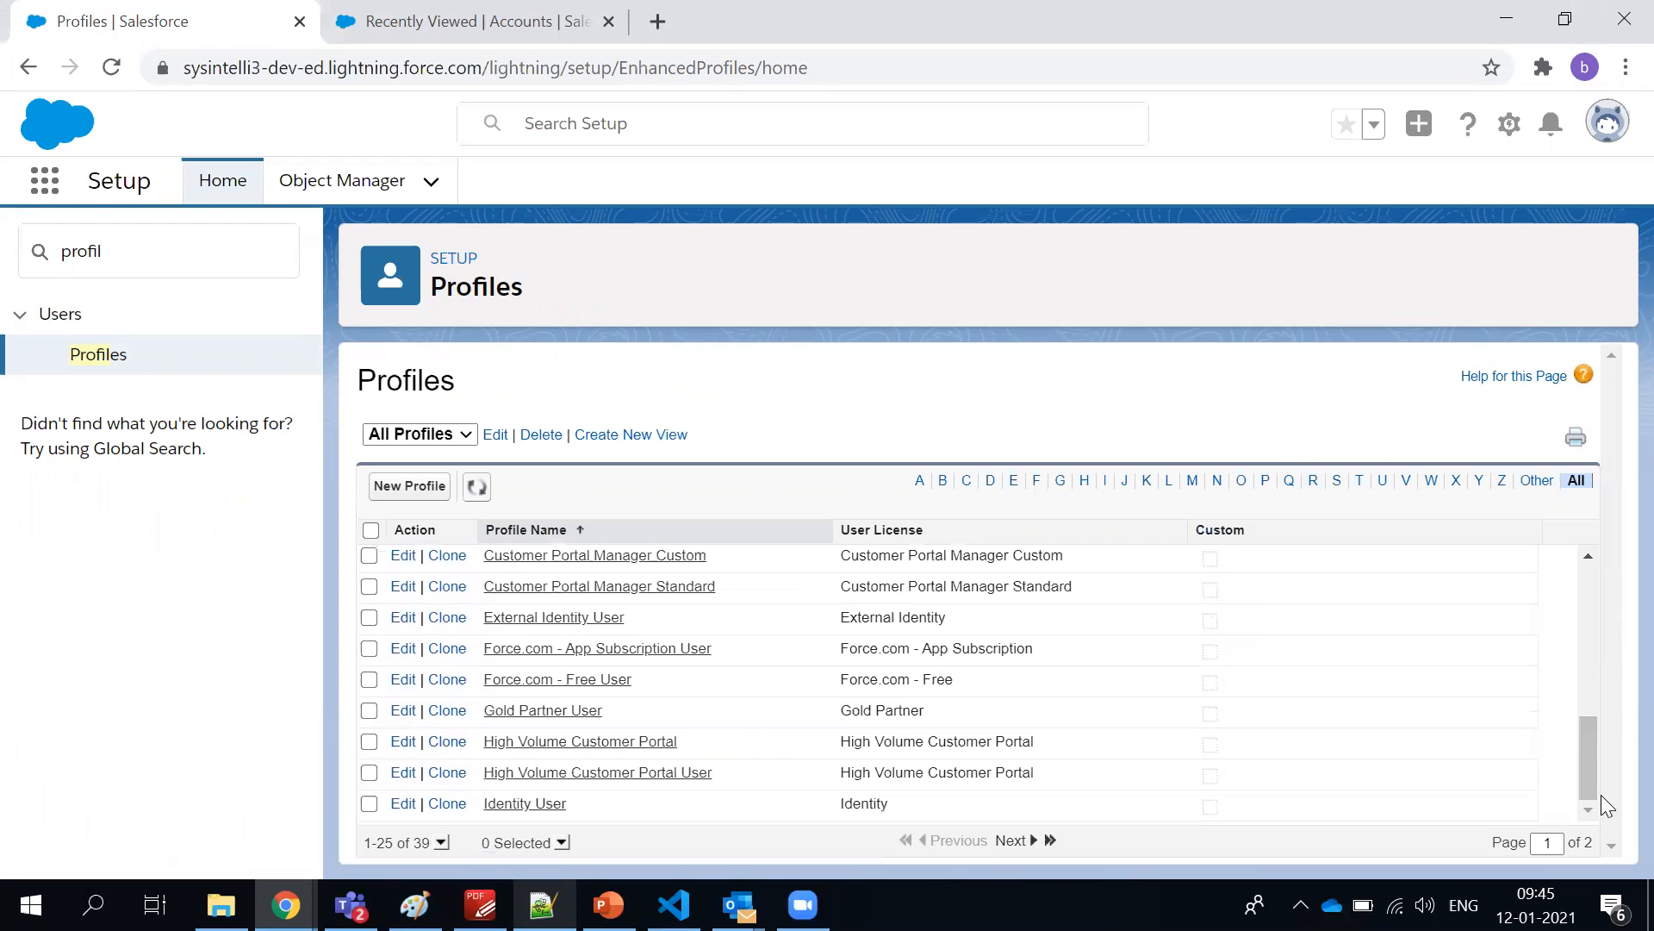
{"action": "left_click", "coordinate": [1337, 483]}
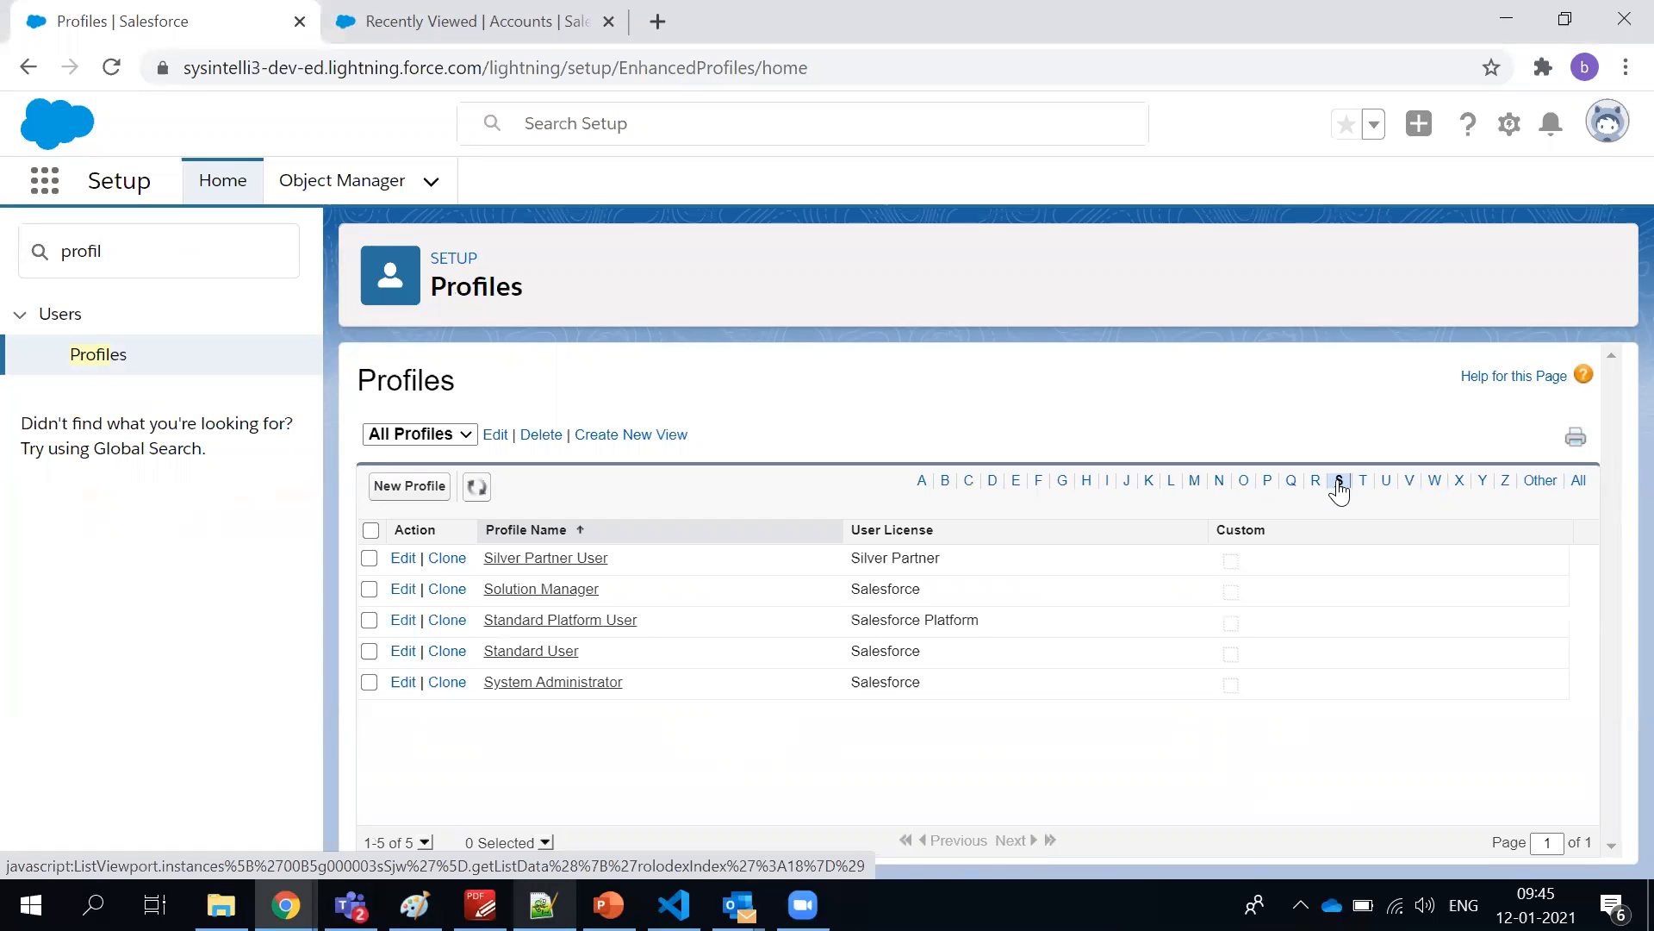
{"action": "left_click", "coordinate": [543, 683]}
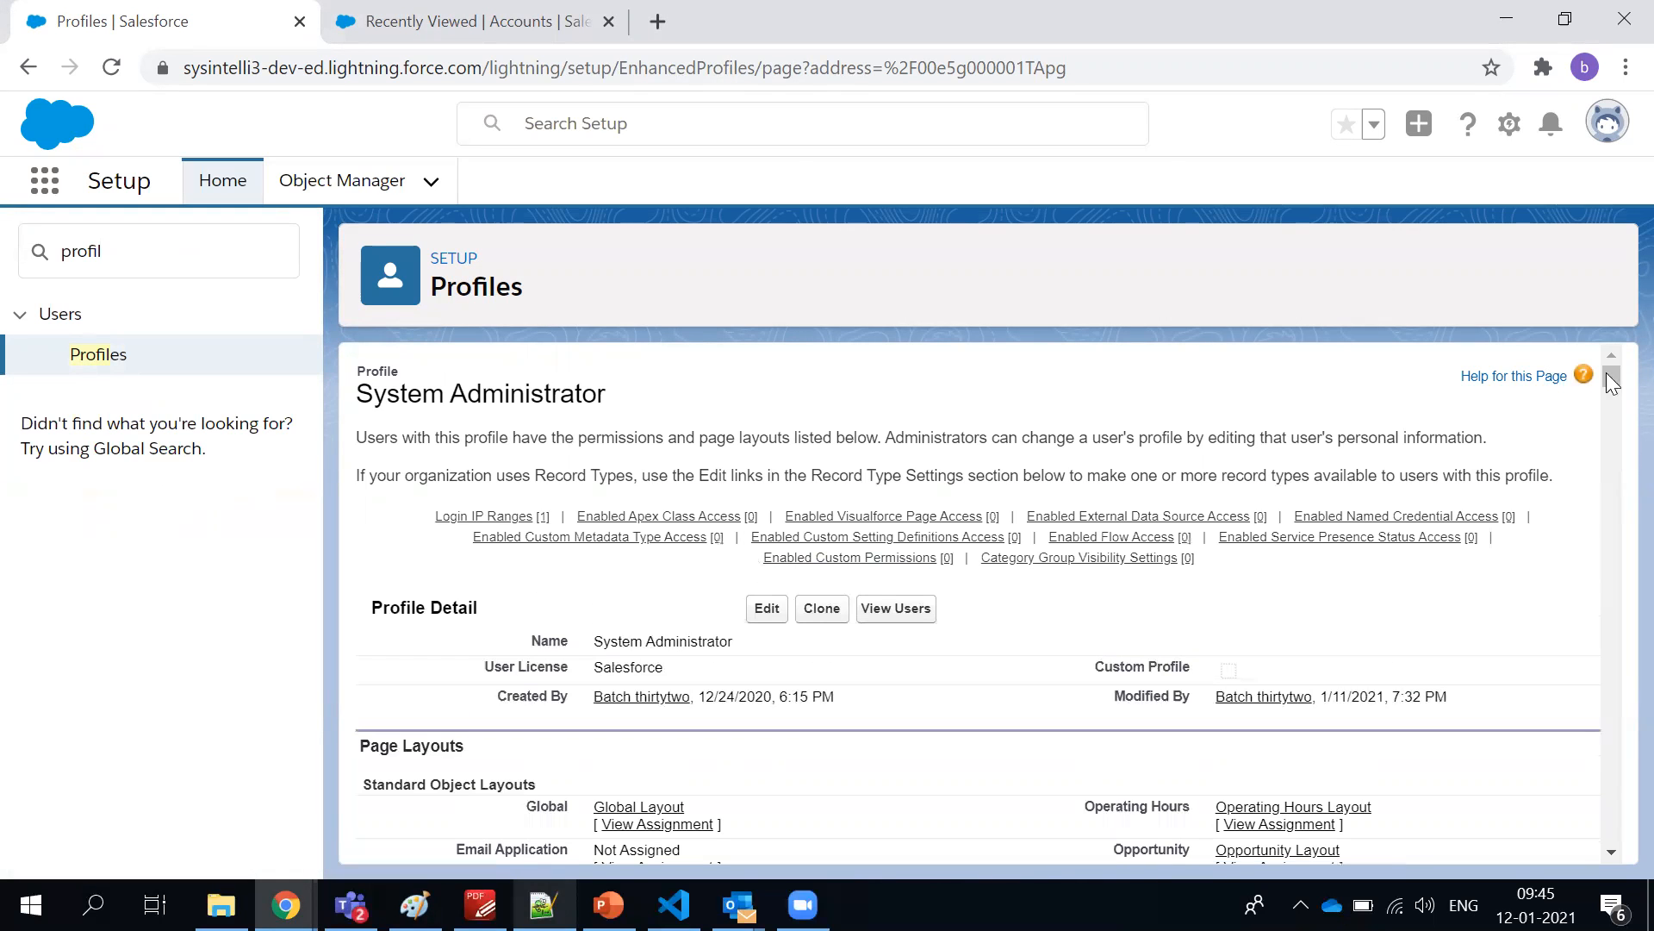
Highlight the Account entry and its View Assignment link under the profile's Standard Object Layouts
{"action": "left_click_drag", "start_coordinate": [1611, 372], "coordinate": [1612, 384]}
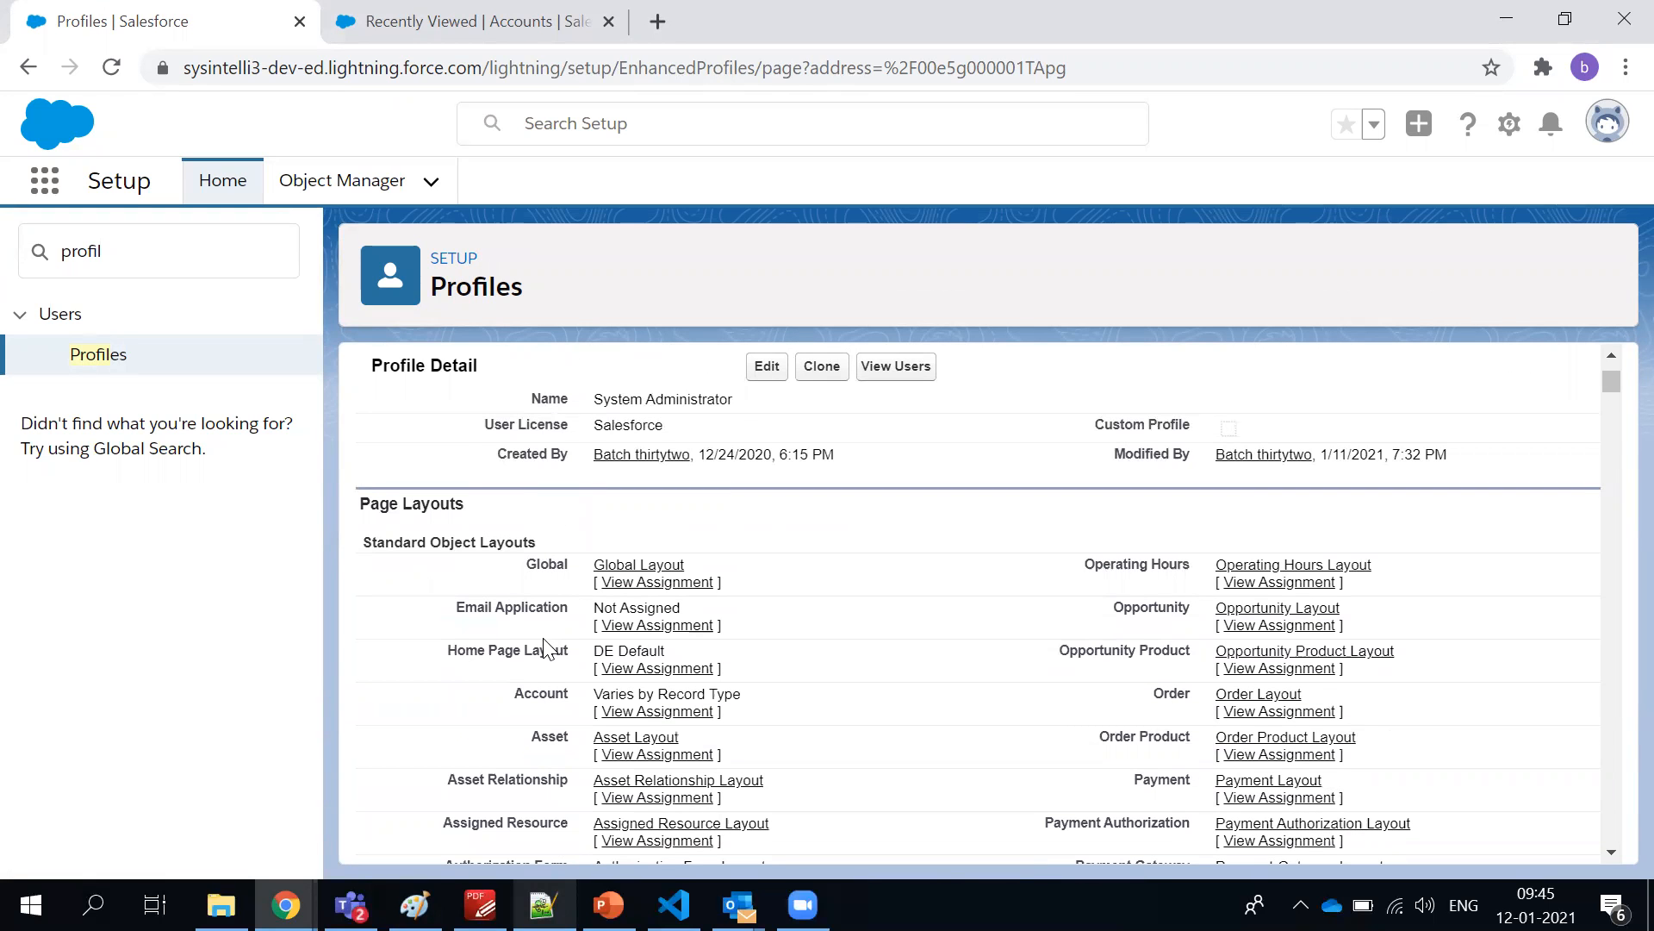
{"action": "double_click", "coordinate": [543, 694]}
{"action": "left_click_drag", "start_coordinate": [591, 715], "coordinate": [805, 721]}
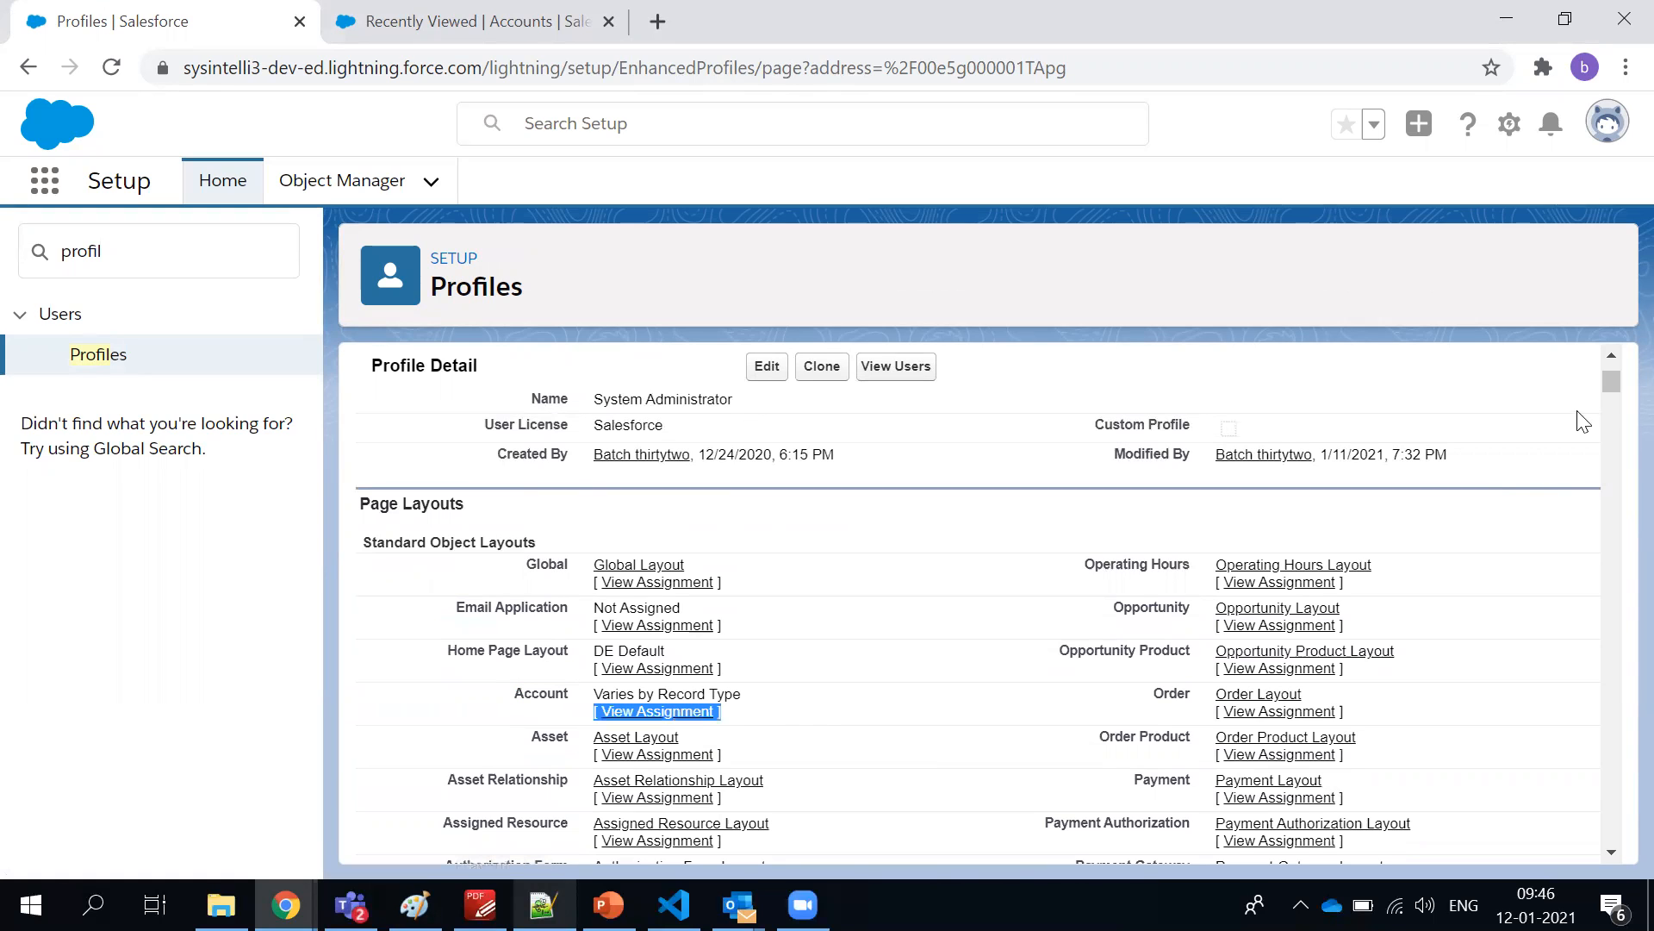
{"action": "scroll", "coordinate": [1611, 388], "scroll_direction": "up", "scroll_amount": 3}
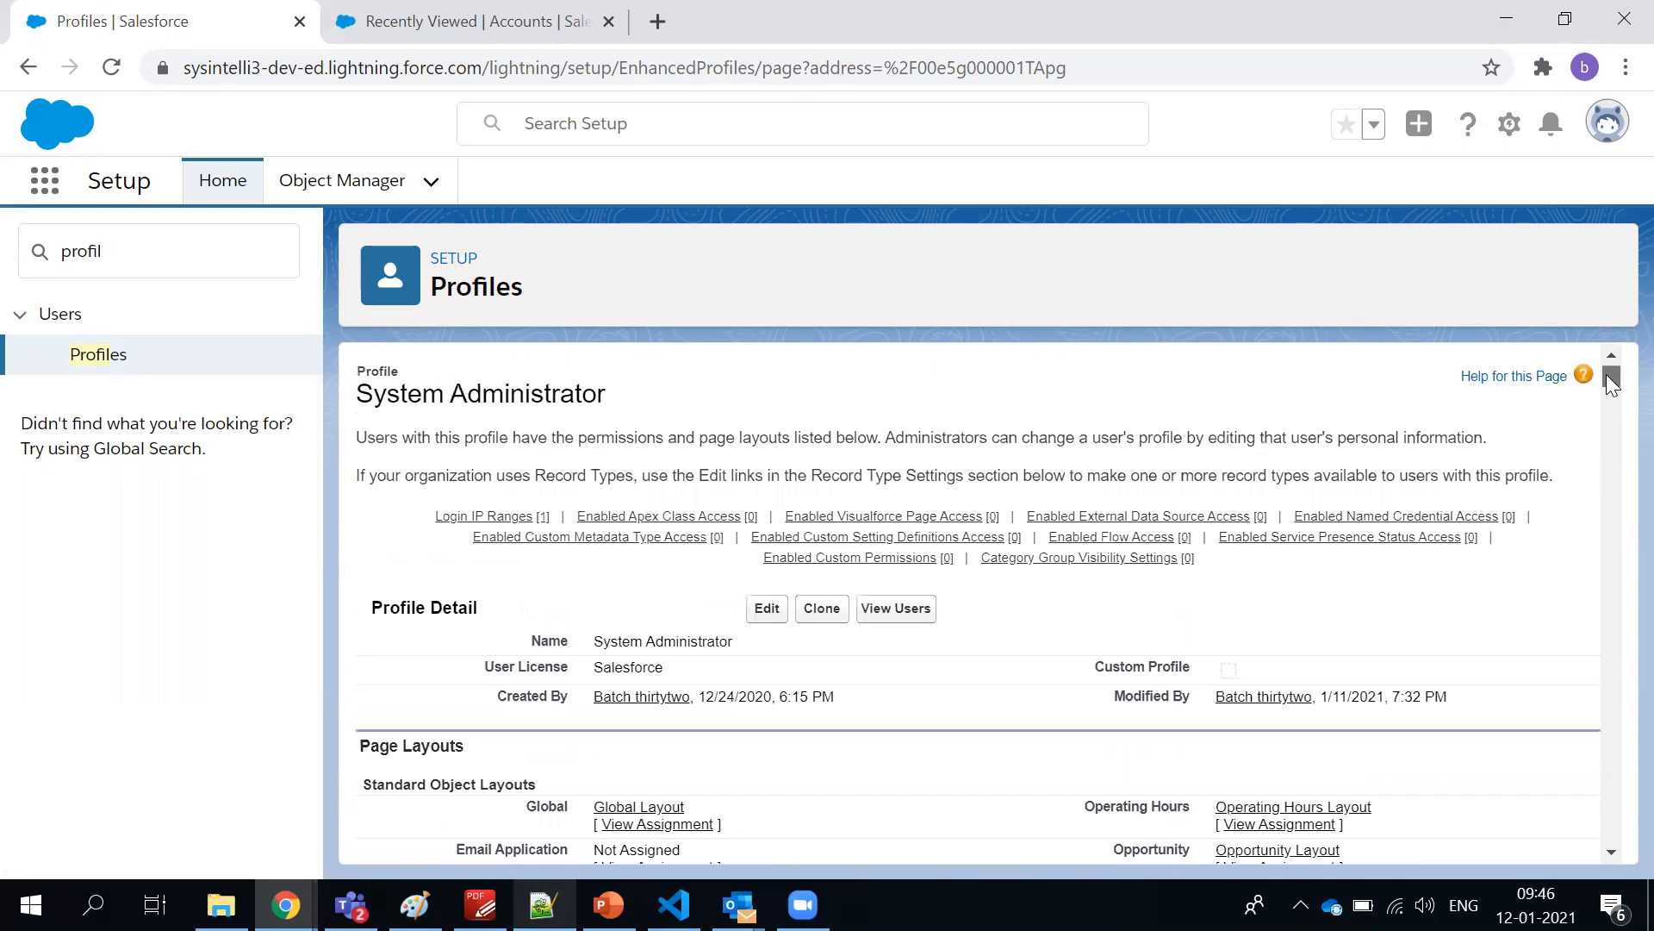
Review the profile's Field-Level Security section and highlight the app visibility rows under Custom App Settings
{"action": "left_click_drag", "start_coordinate": [1609, 377], "coordinate": [1606, 457]}
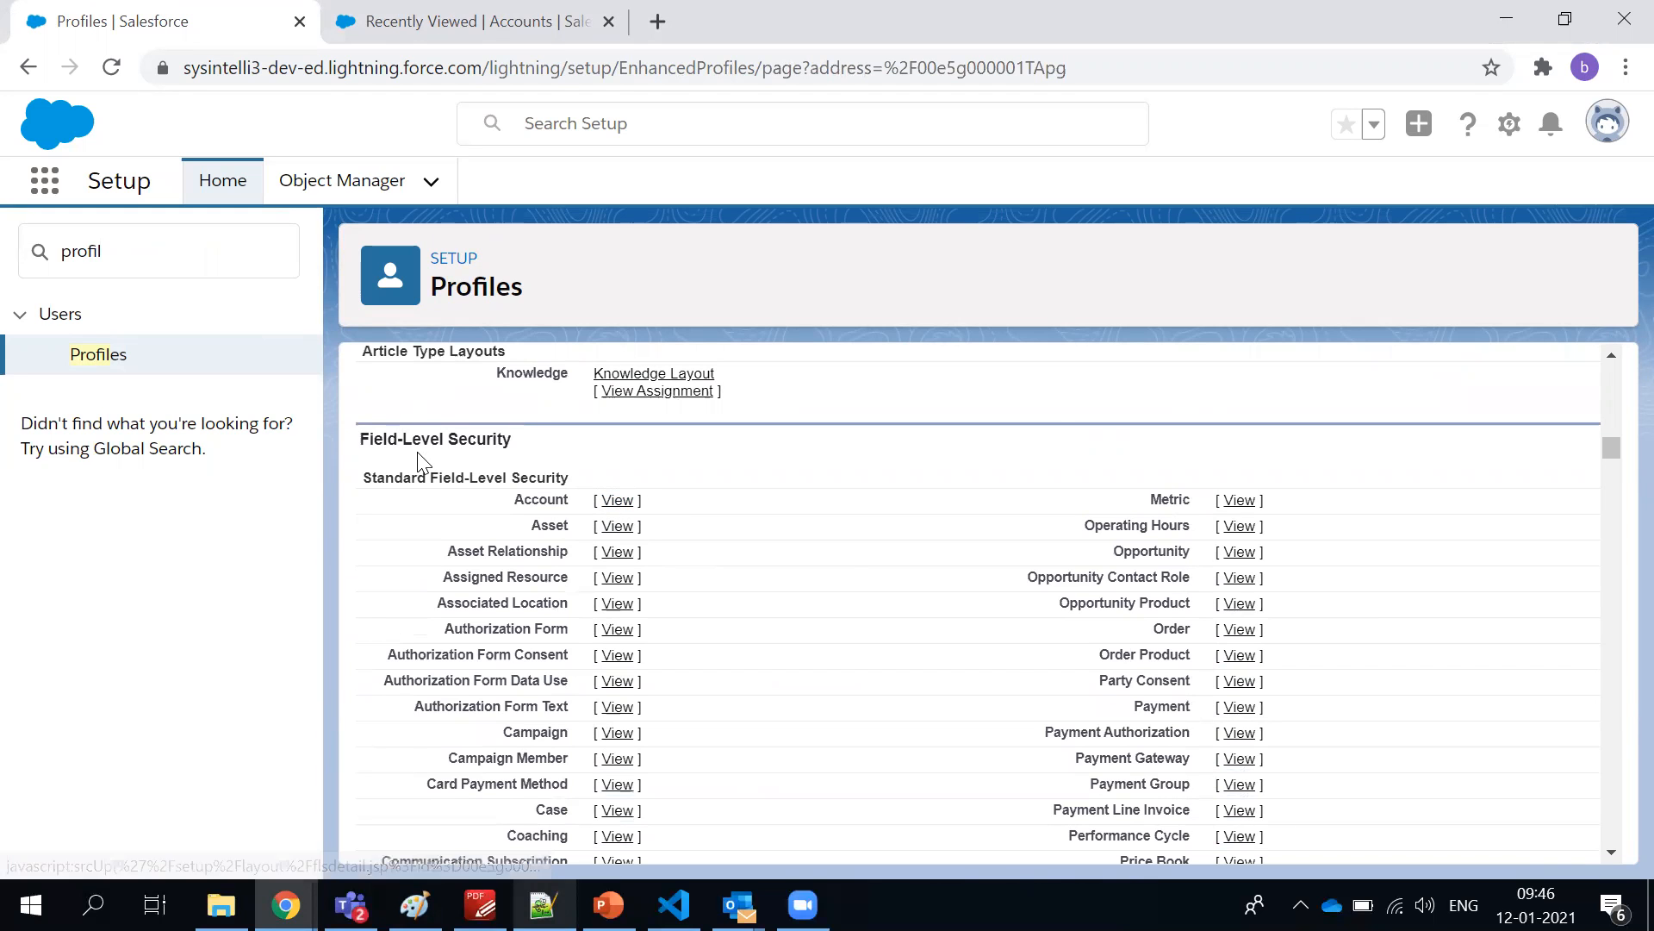
{"action": "left_click_drag", "start_coordinate": [1613, 448], "coordinate": [1613, 491]}
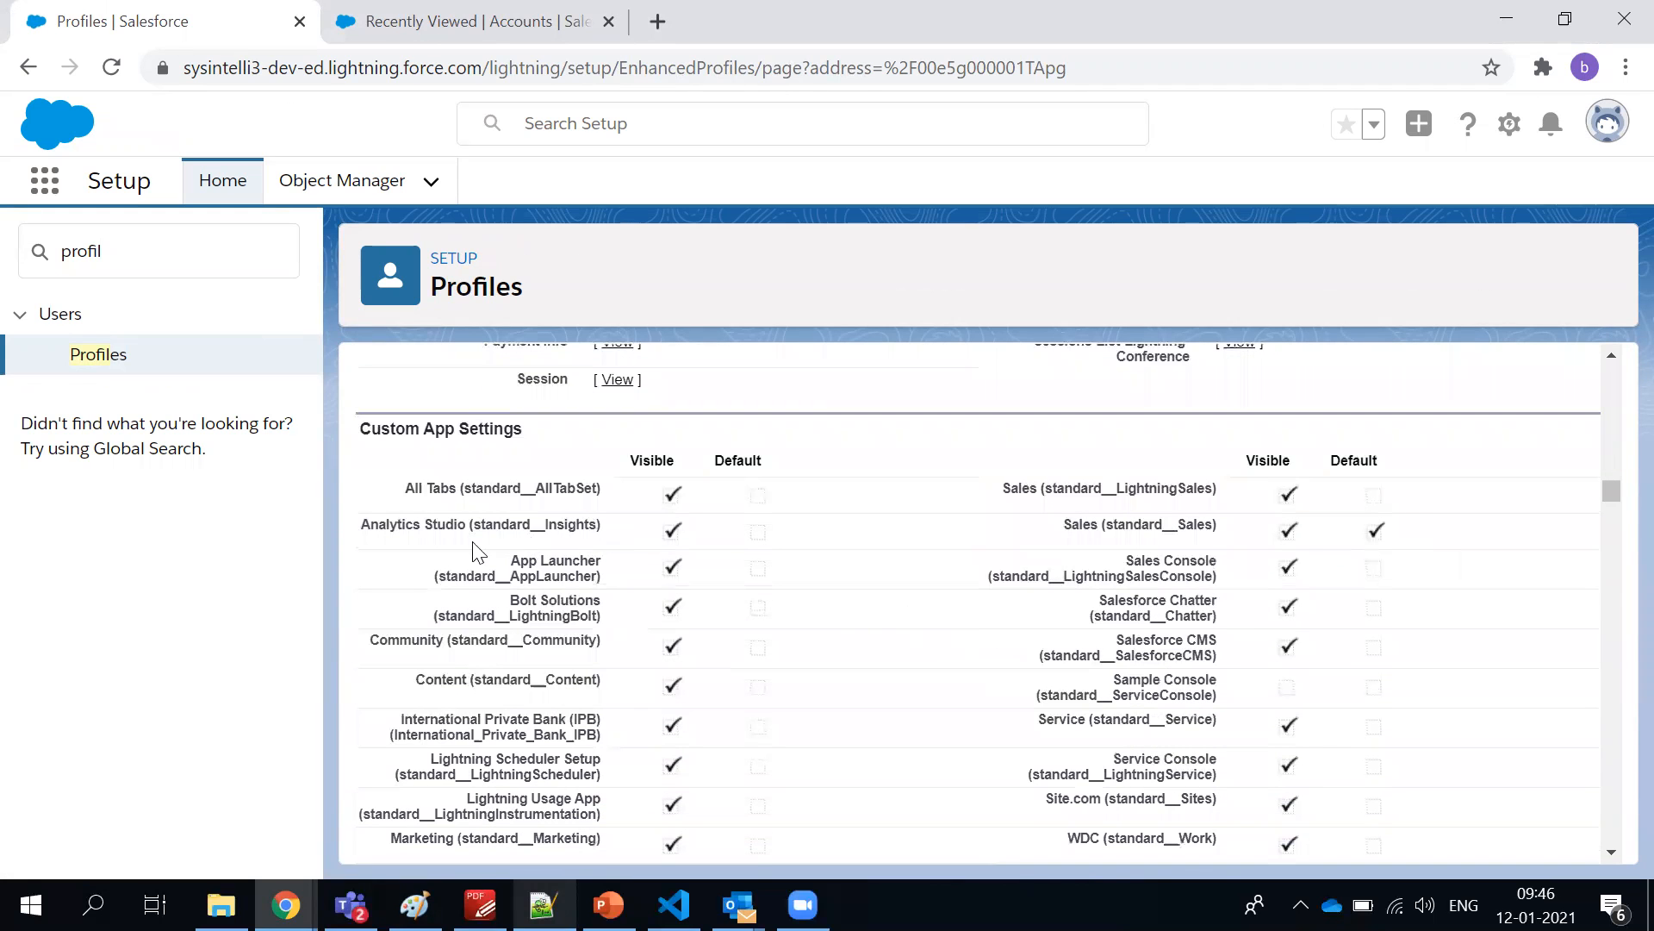
{"action": "left_click_drag", "start_coordinate": [369, 524], "coordinate": [1124, 800]}
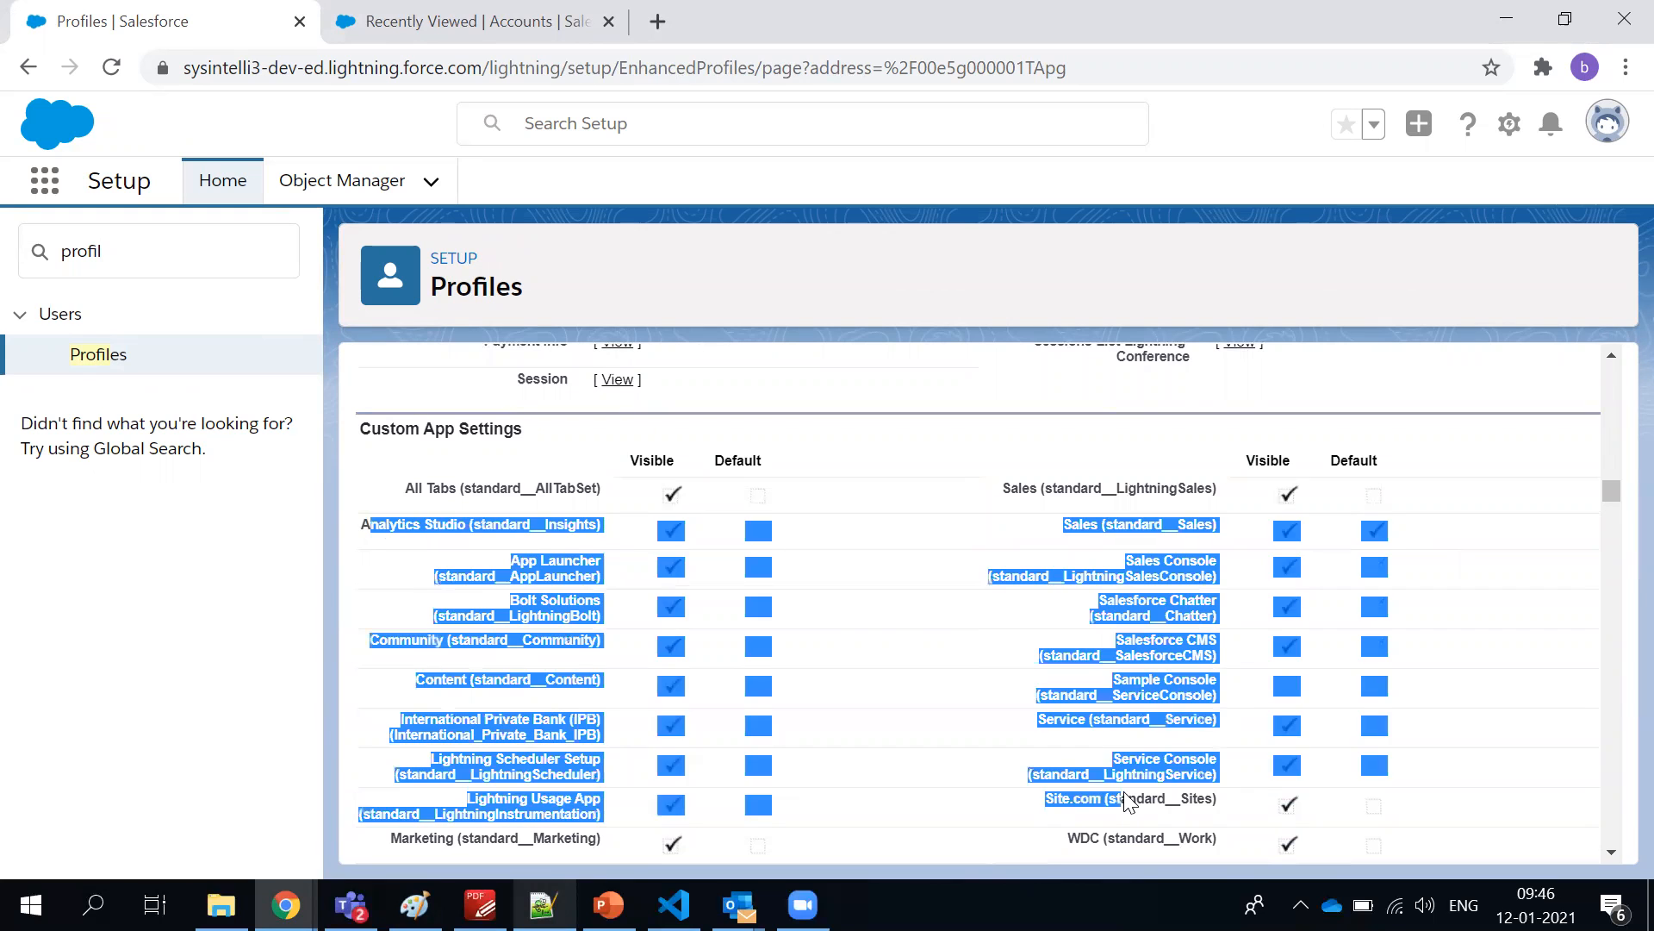
{"action": "left_click", "coordinate": [1129, 800]}
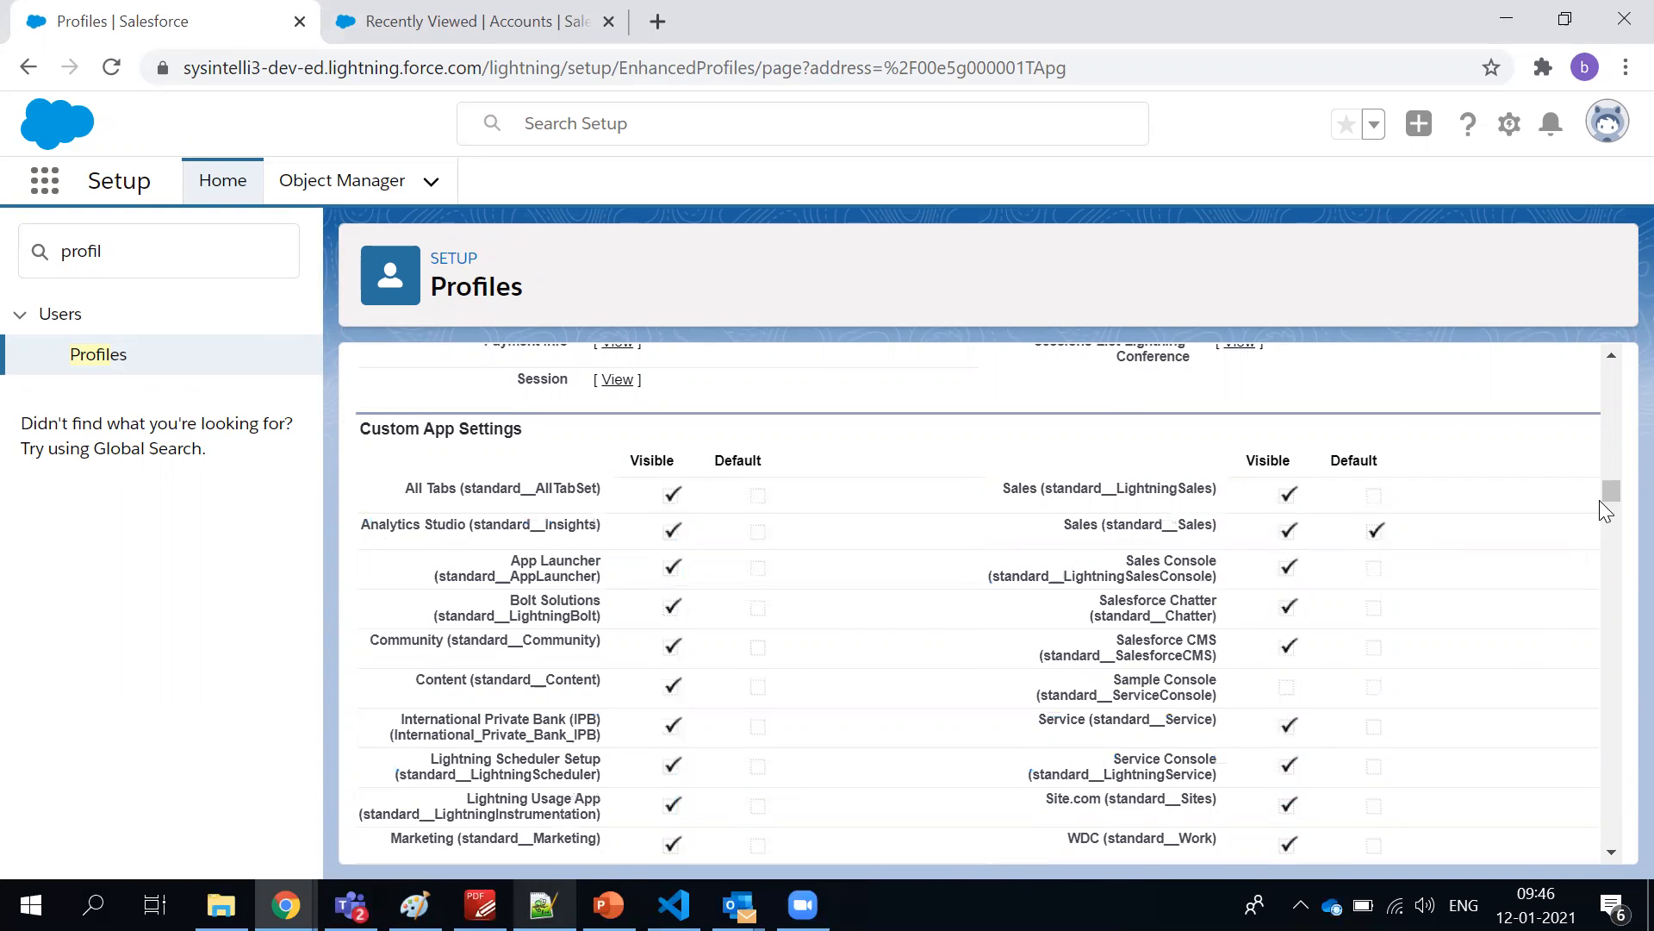
Highlight Accounts and its visibility value under the profile's Standard Tab Settings
{"action": "left_click_drag", "start_coordinate": [1616, 494], "coordinate": [1616, 509]}
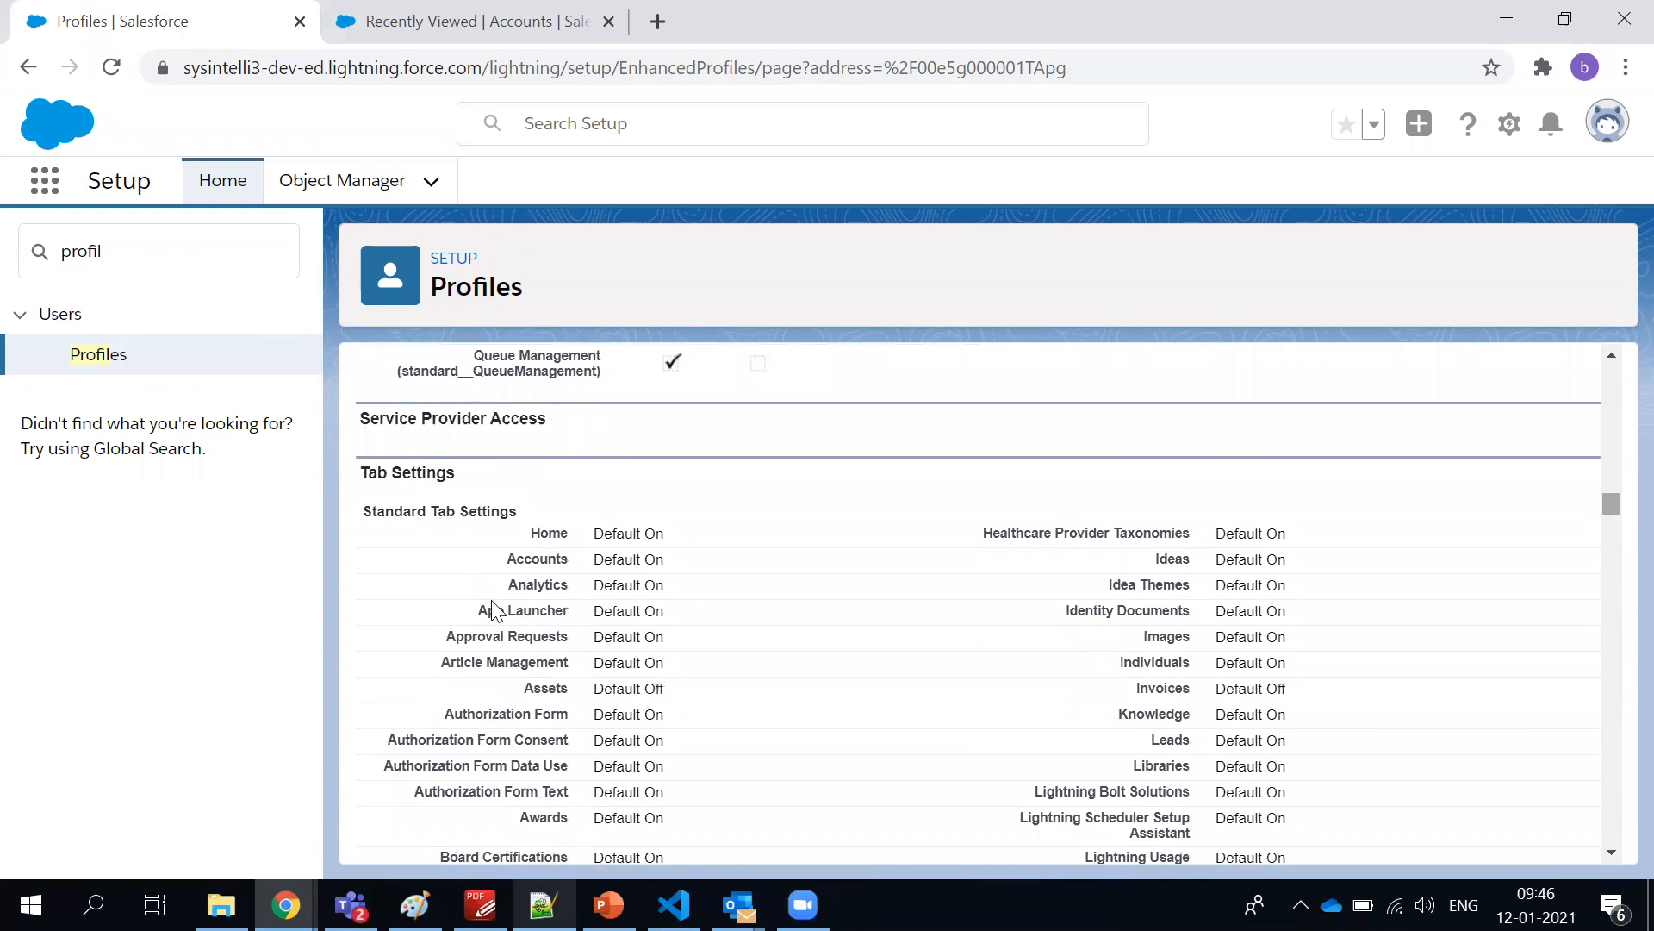
{"action": "double_click", "coordinate": [544, 560]}
{"action": "left_click", "coordinate": [601, 565]}
{"action": "triple_click", "coordinate": [601, 564]}
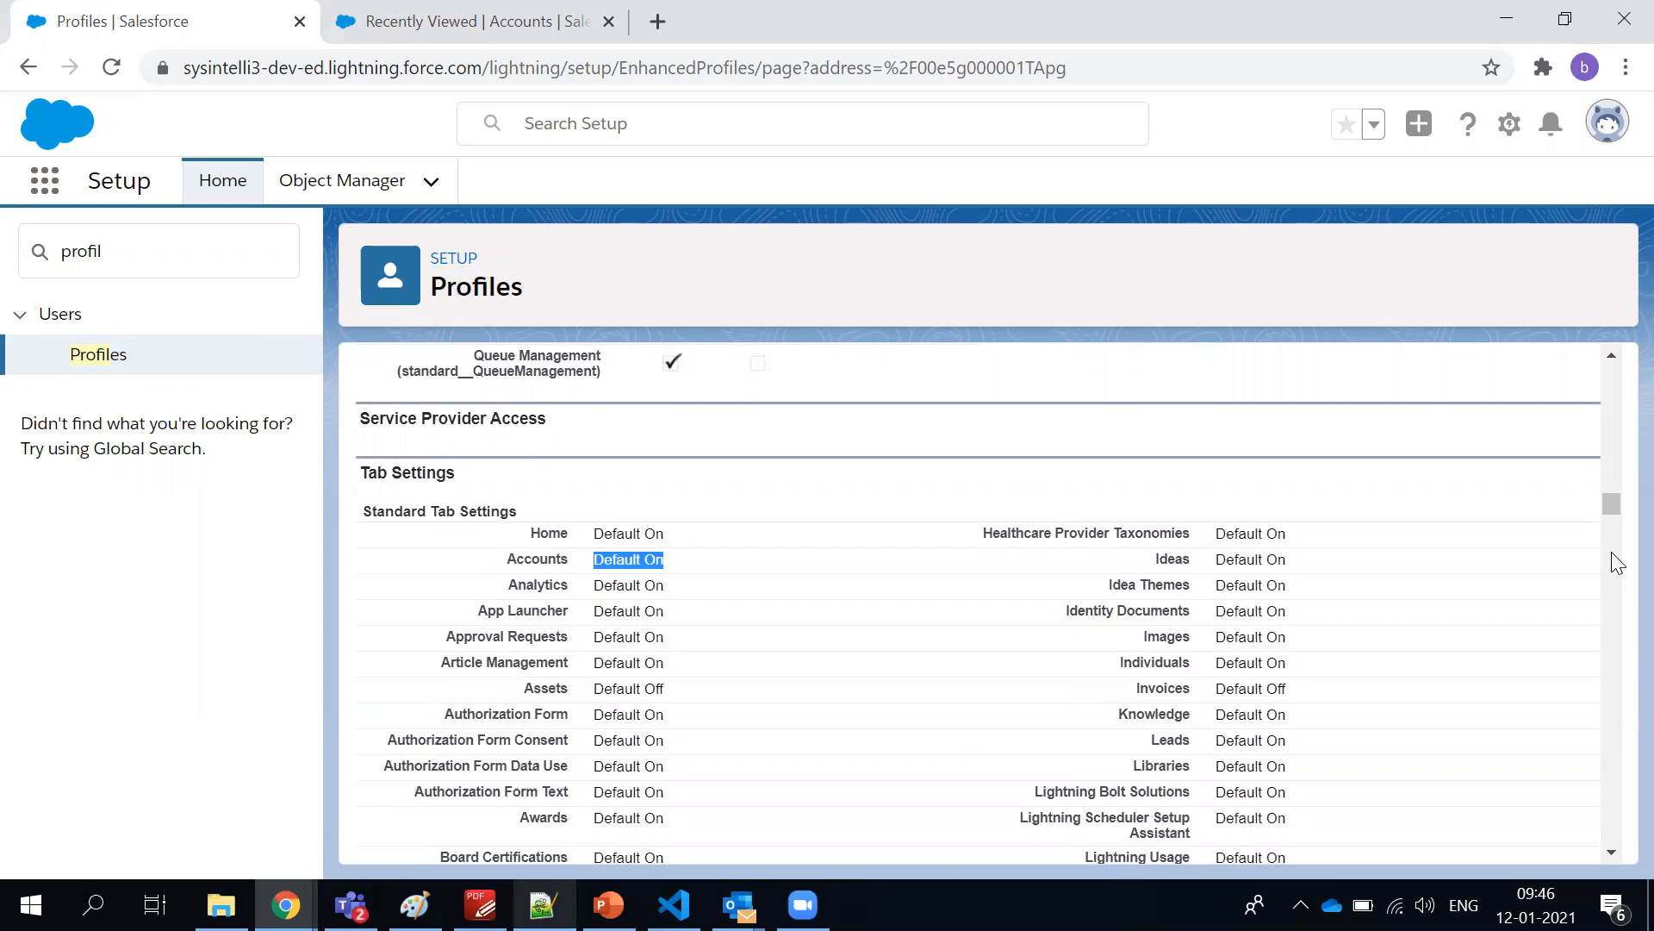
View the profile's Record Type Settings, then start a new account and highlight the record type choices
{"action": "left_click_drag", "start_coordinate": [1611, 502], "coordinate": [1614, 553]}
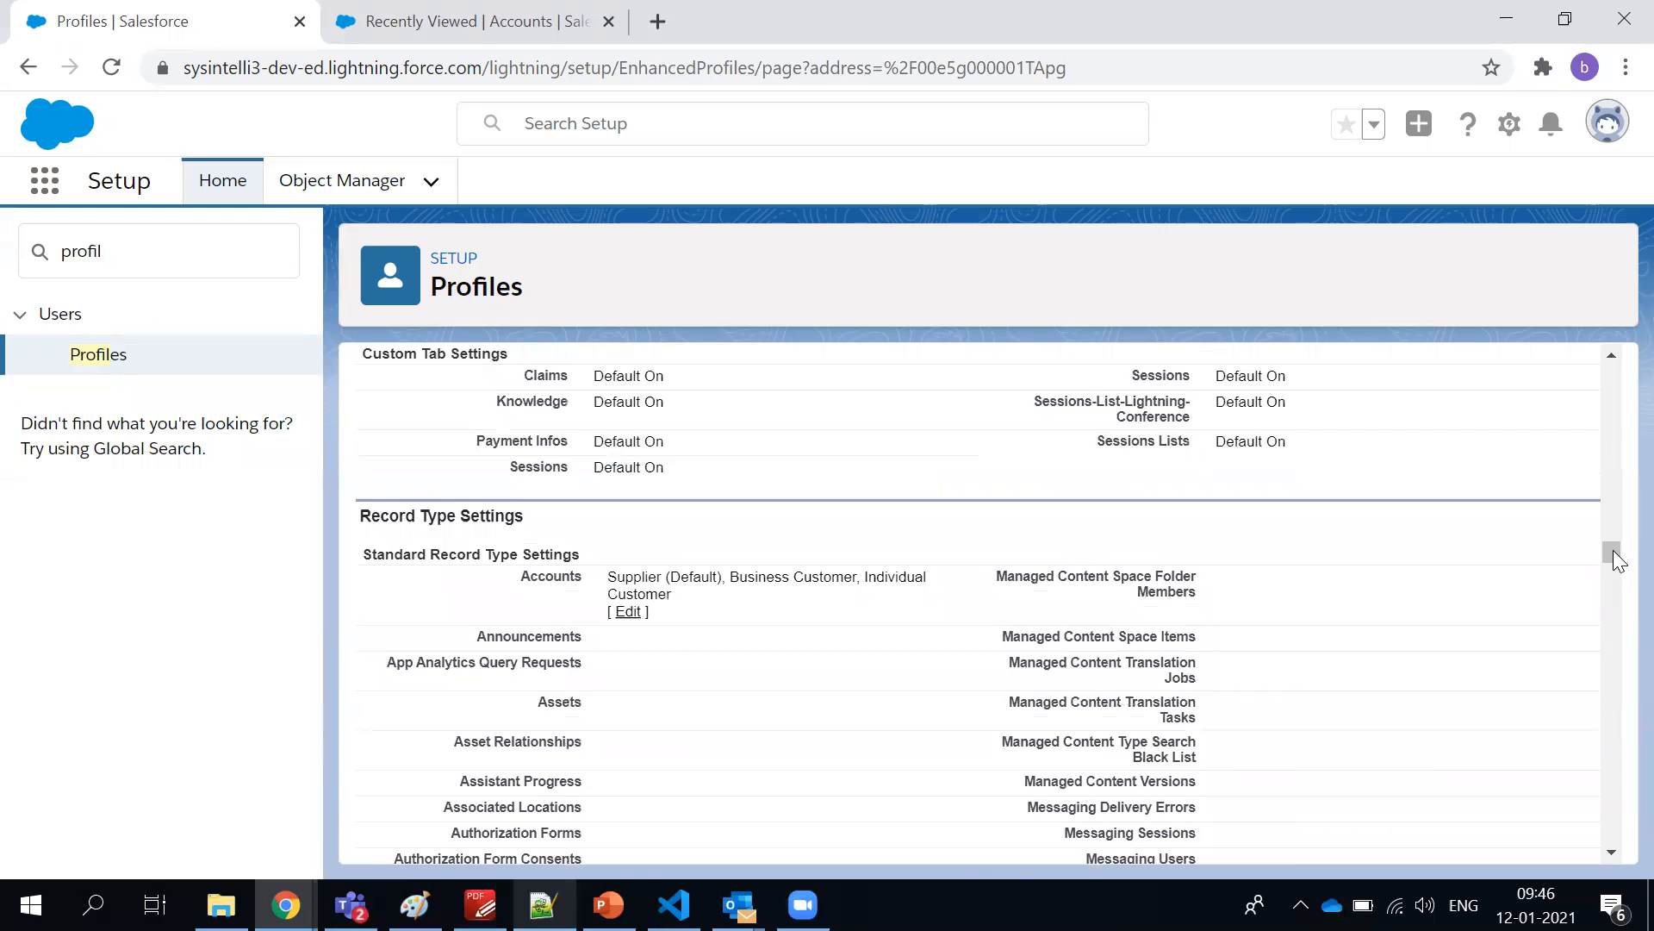
{"action": "left_click", "coordinate": [392, 32]}
{"action": "left_click", "coordinate": [1486, 284]}
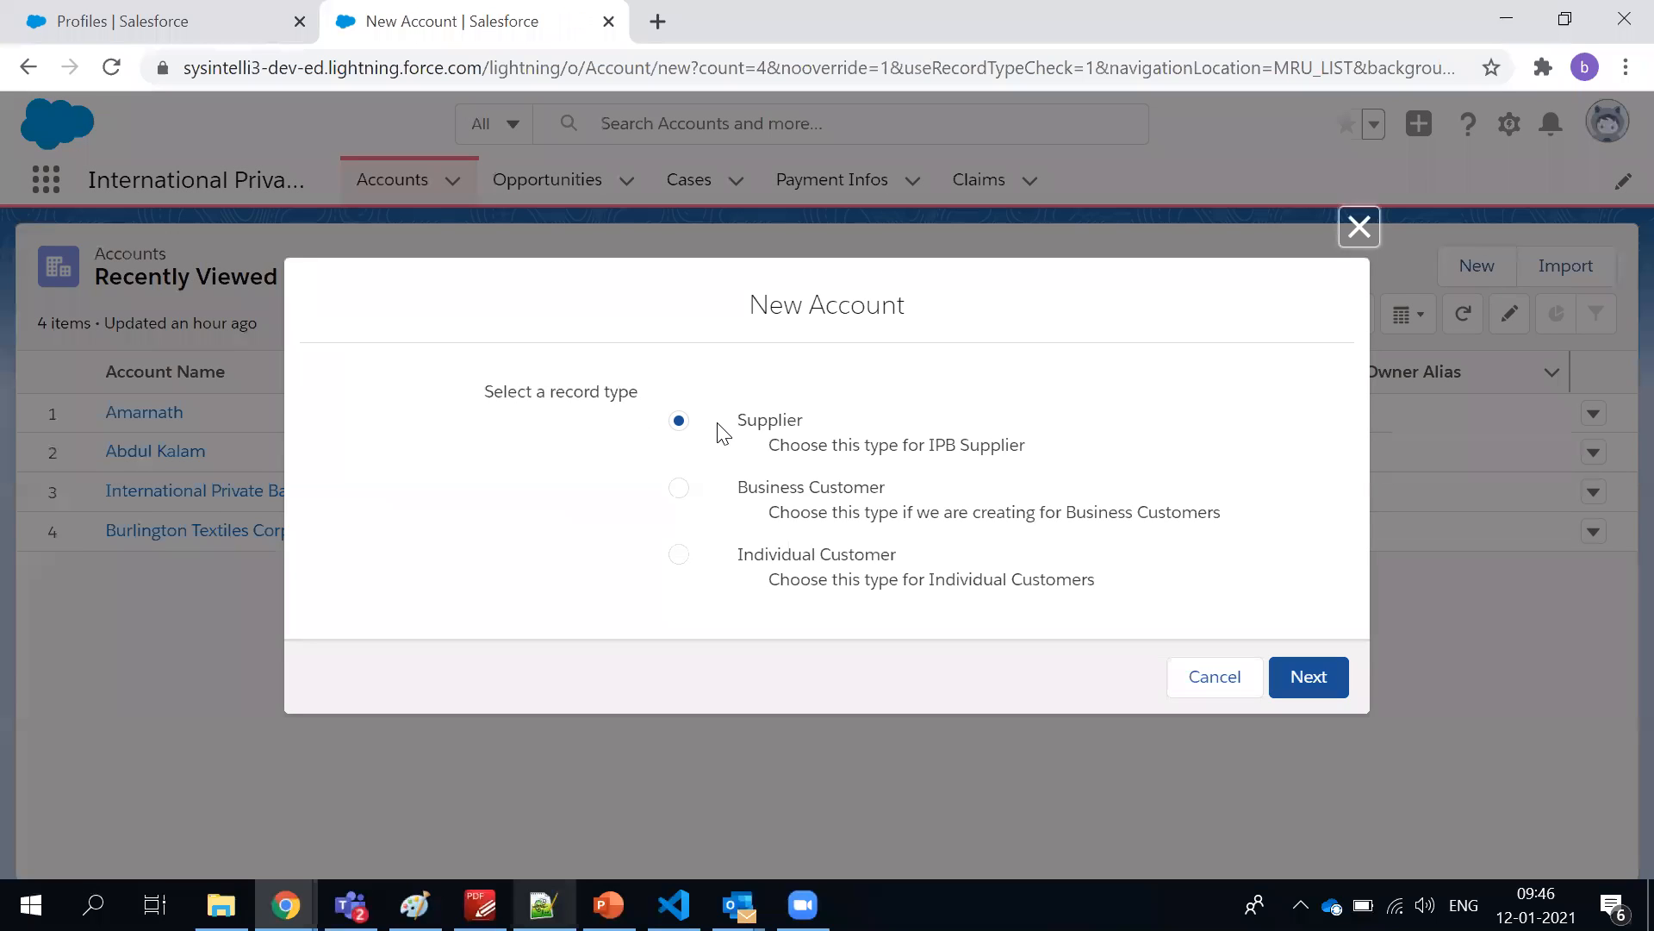
{"action": "left_click_drag", "start_coordinate": [494, 394], "coordinate": [1105, 583]}
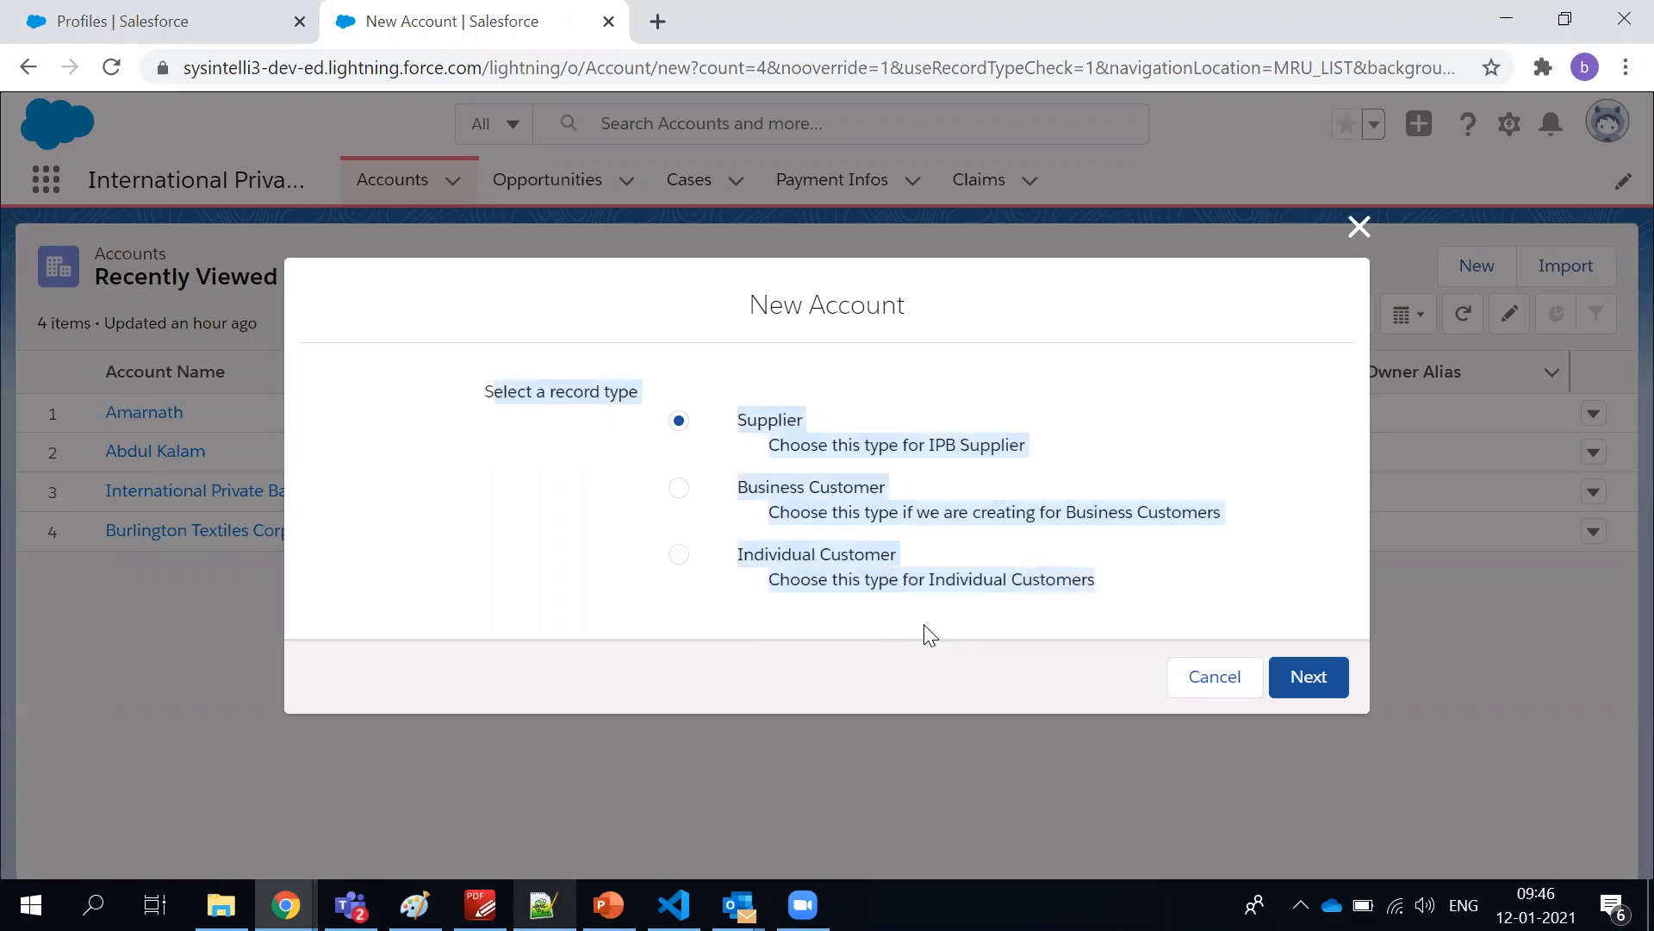
{"action": "left_click", "coordinate": [916, 624]}
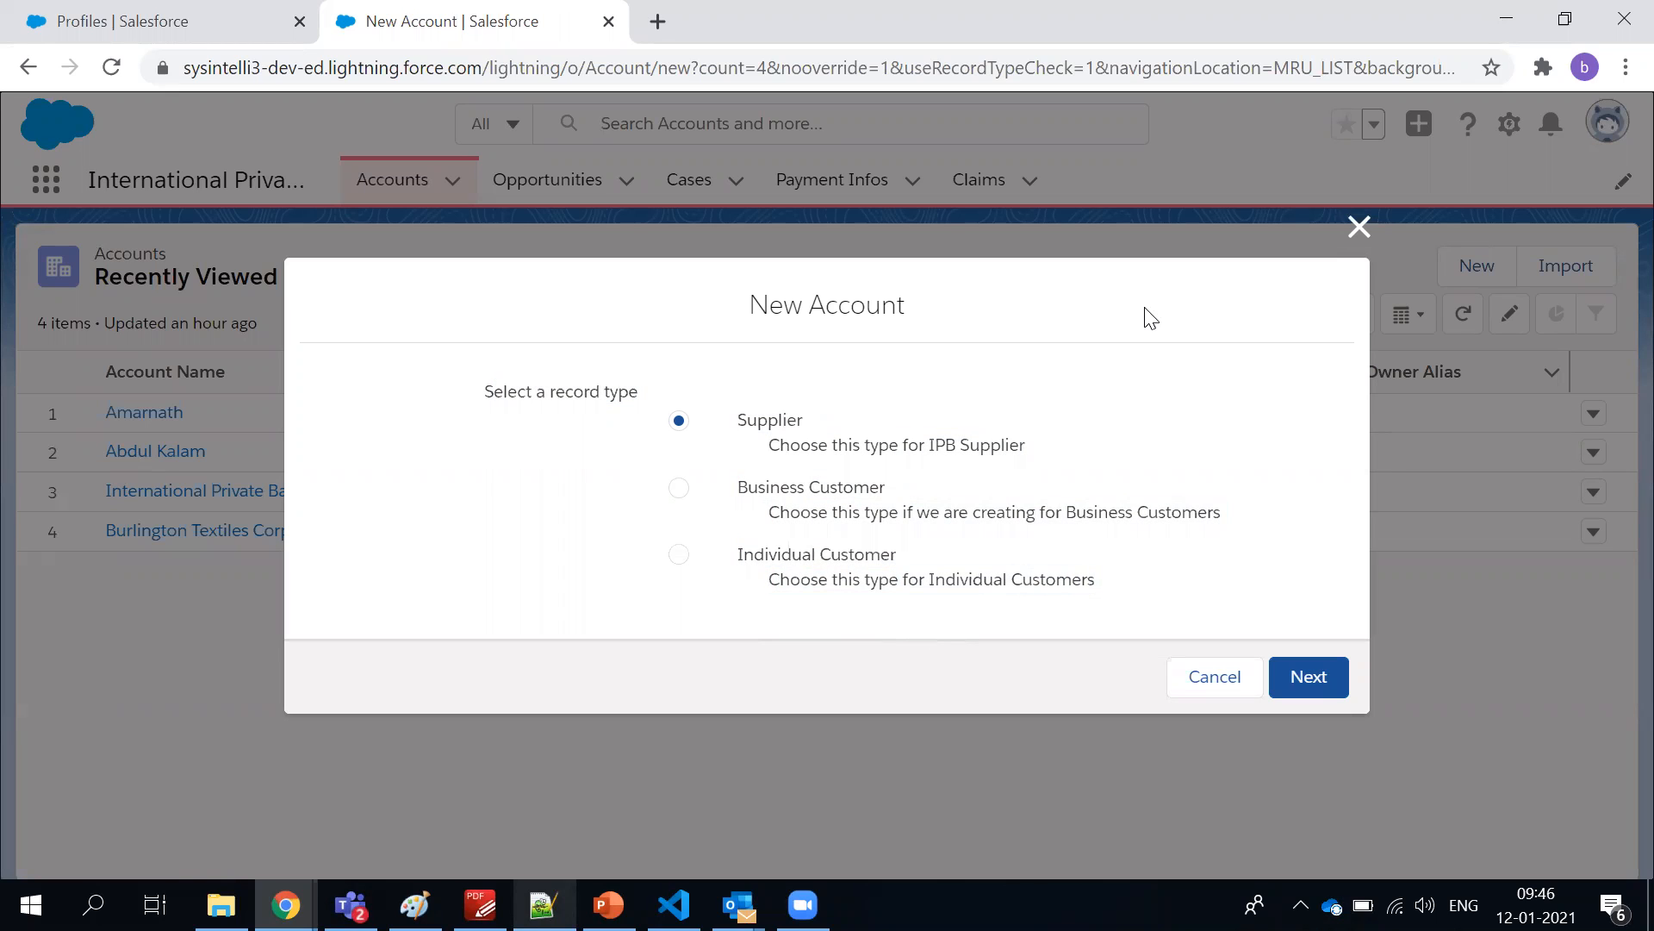
Continue the new account with the Business Customer record type and highlight that type in the form title
{"action": "left_click", "coordinate": [762, 491]}
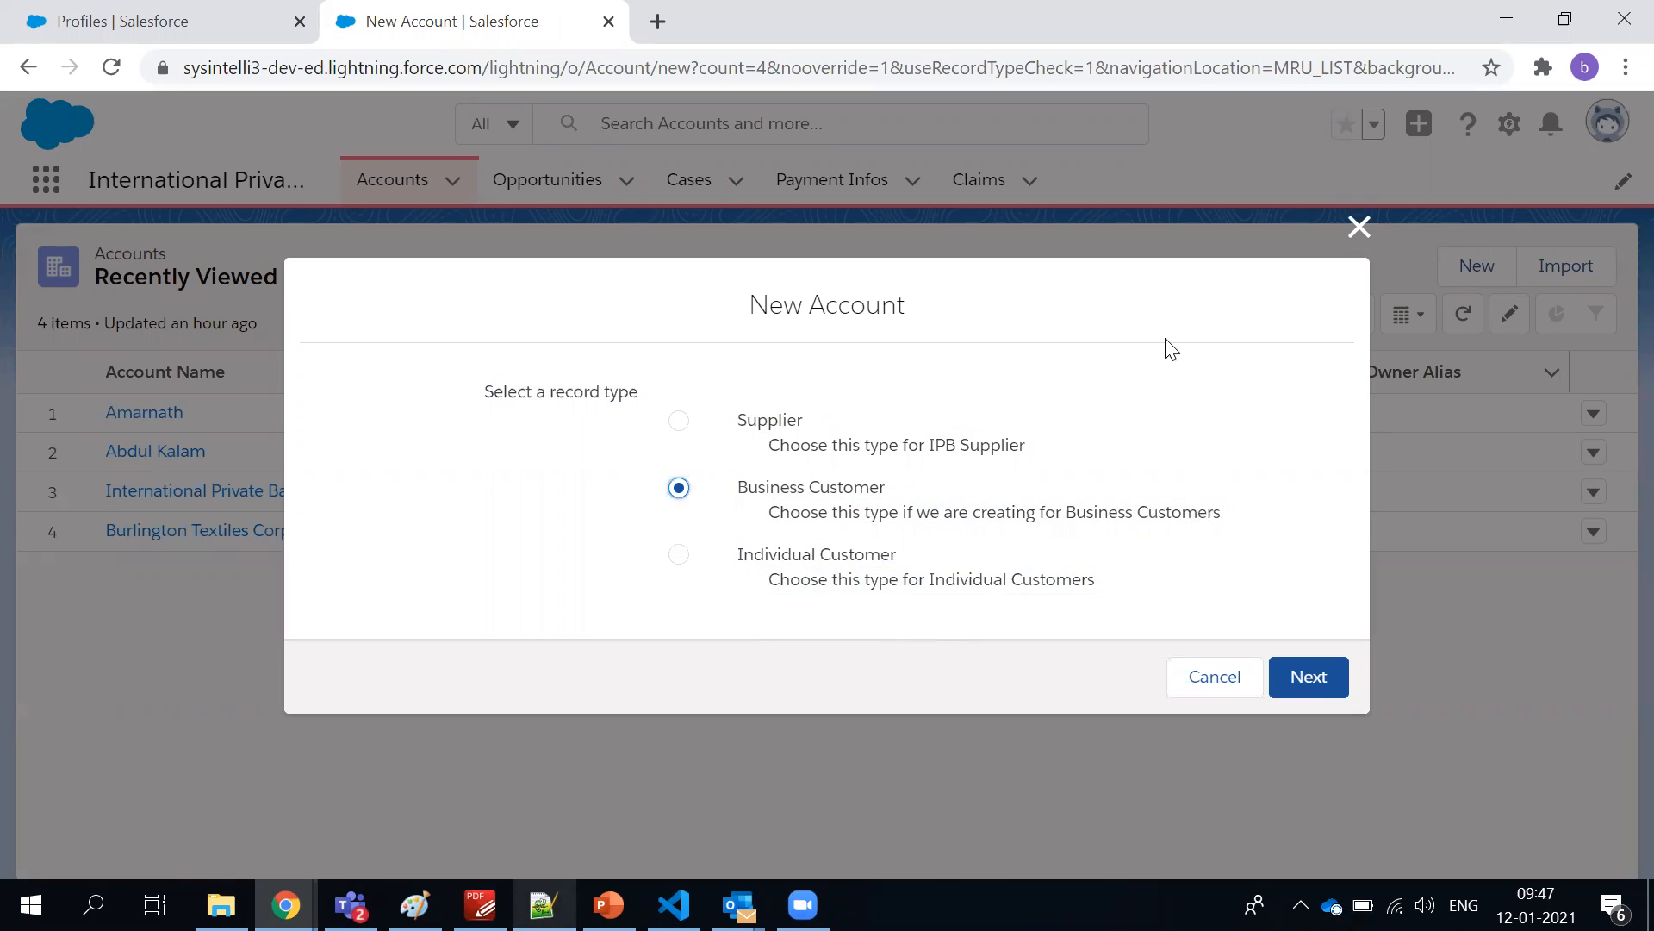
{"action": "left_click", "coordinate": [1310, 677]}
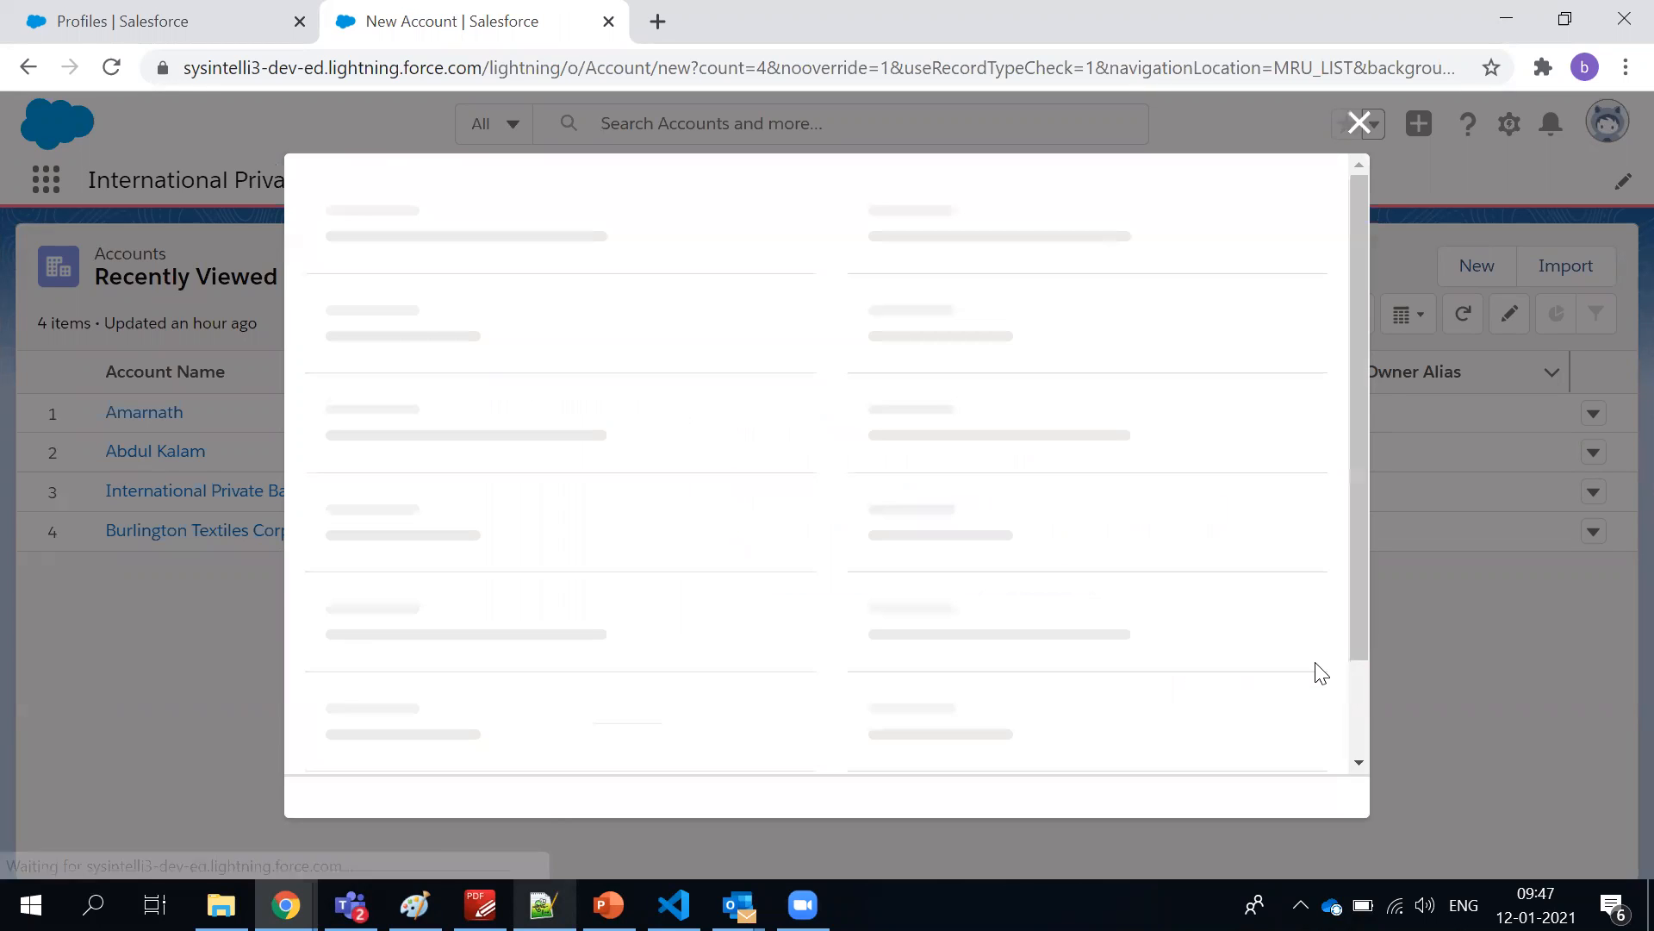
{"action": "left_click_drag", "start_coordinate": [793, 221], "coordinate": [1042, 218]}
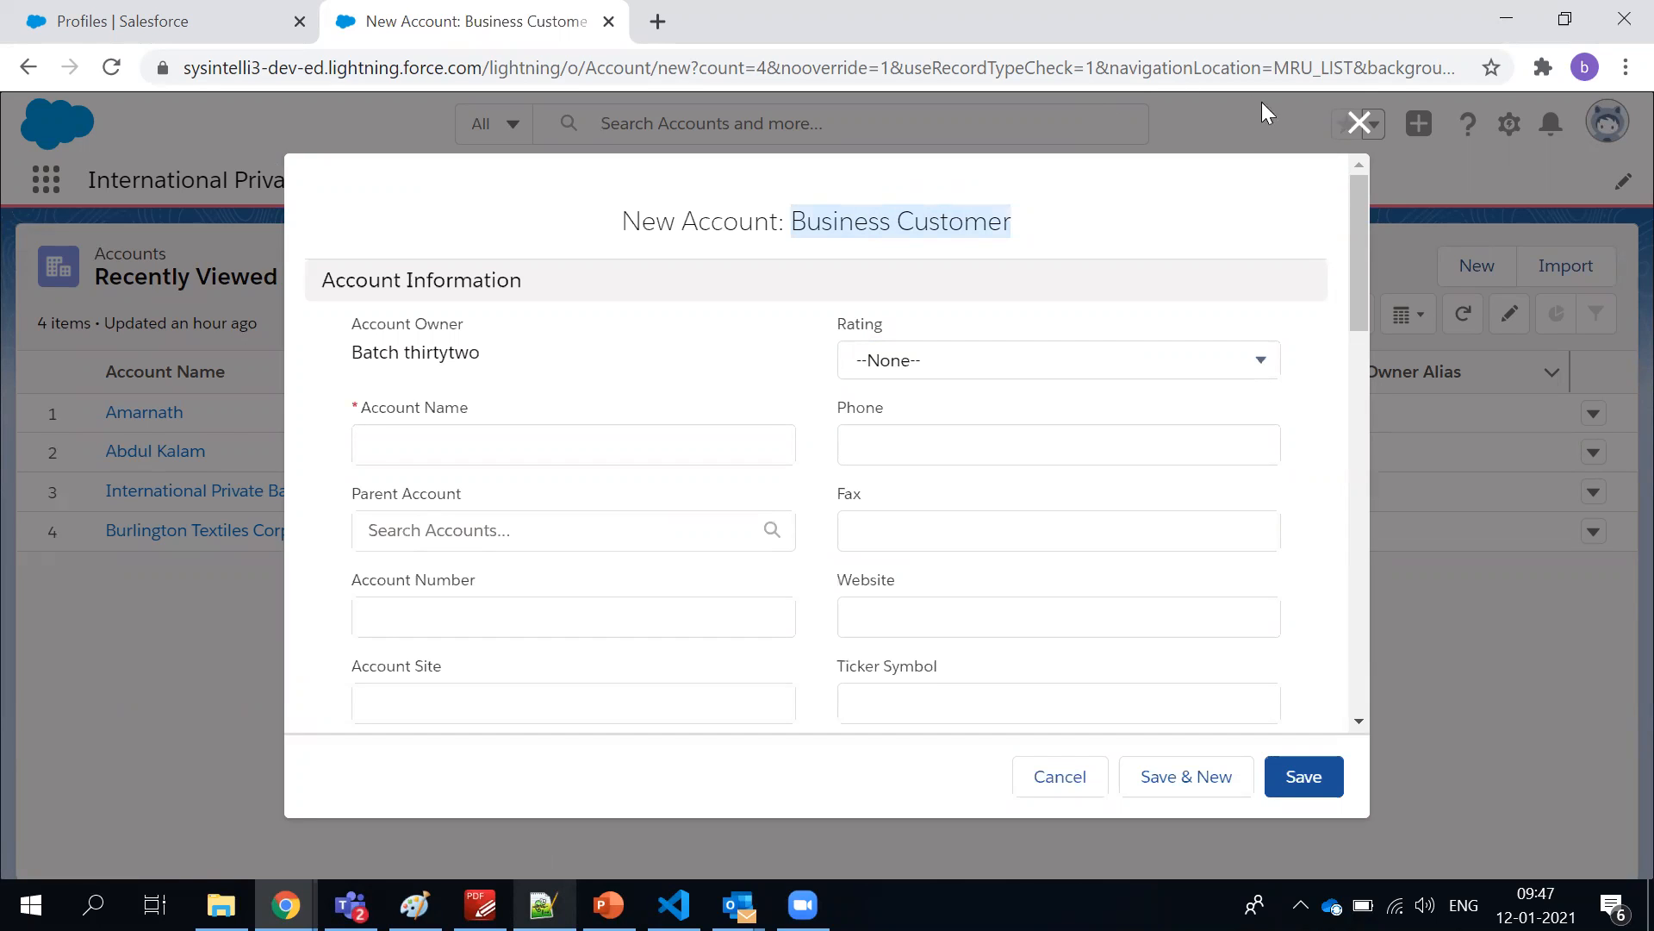
Discard the Business Customer form, start another new account to highlight "record type", and close the selection dialog
{"action": "left_click", "coordinate": [1358, 123]}
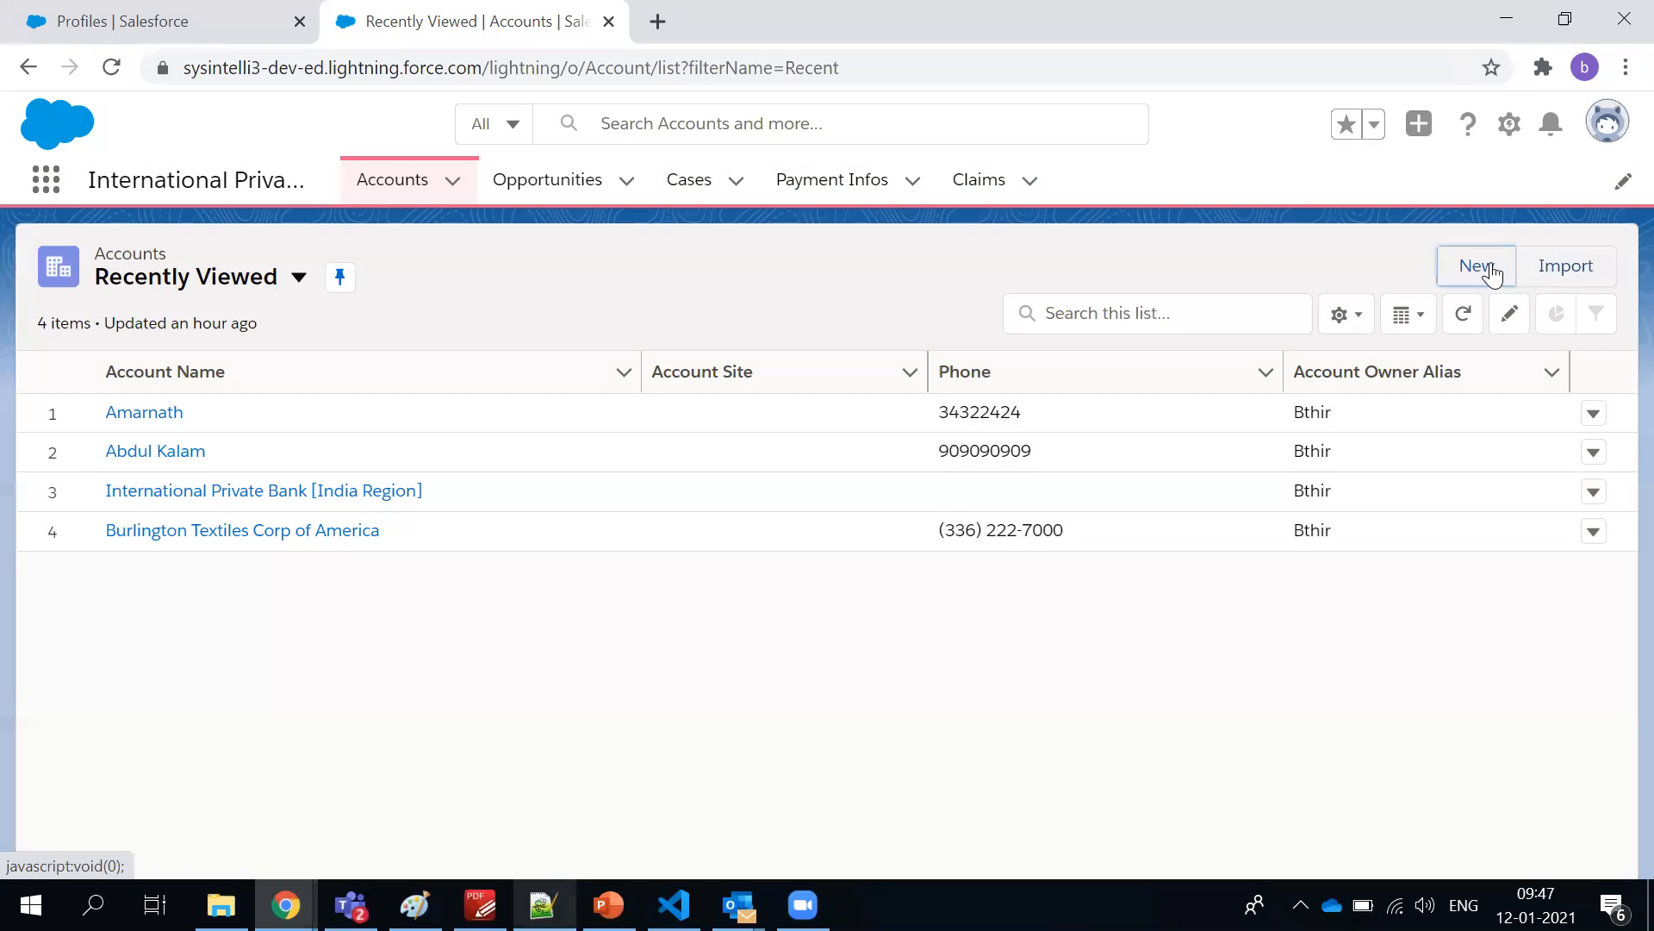
{"action": "left_click", "coordinate": [1487, 265]}
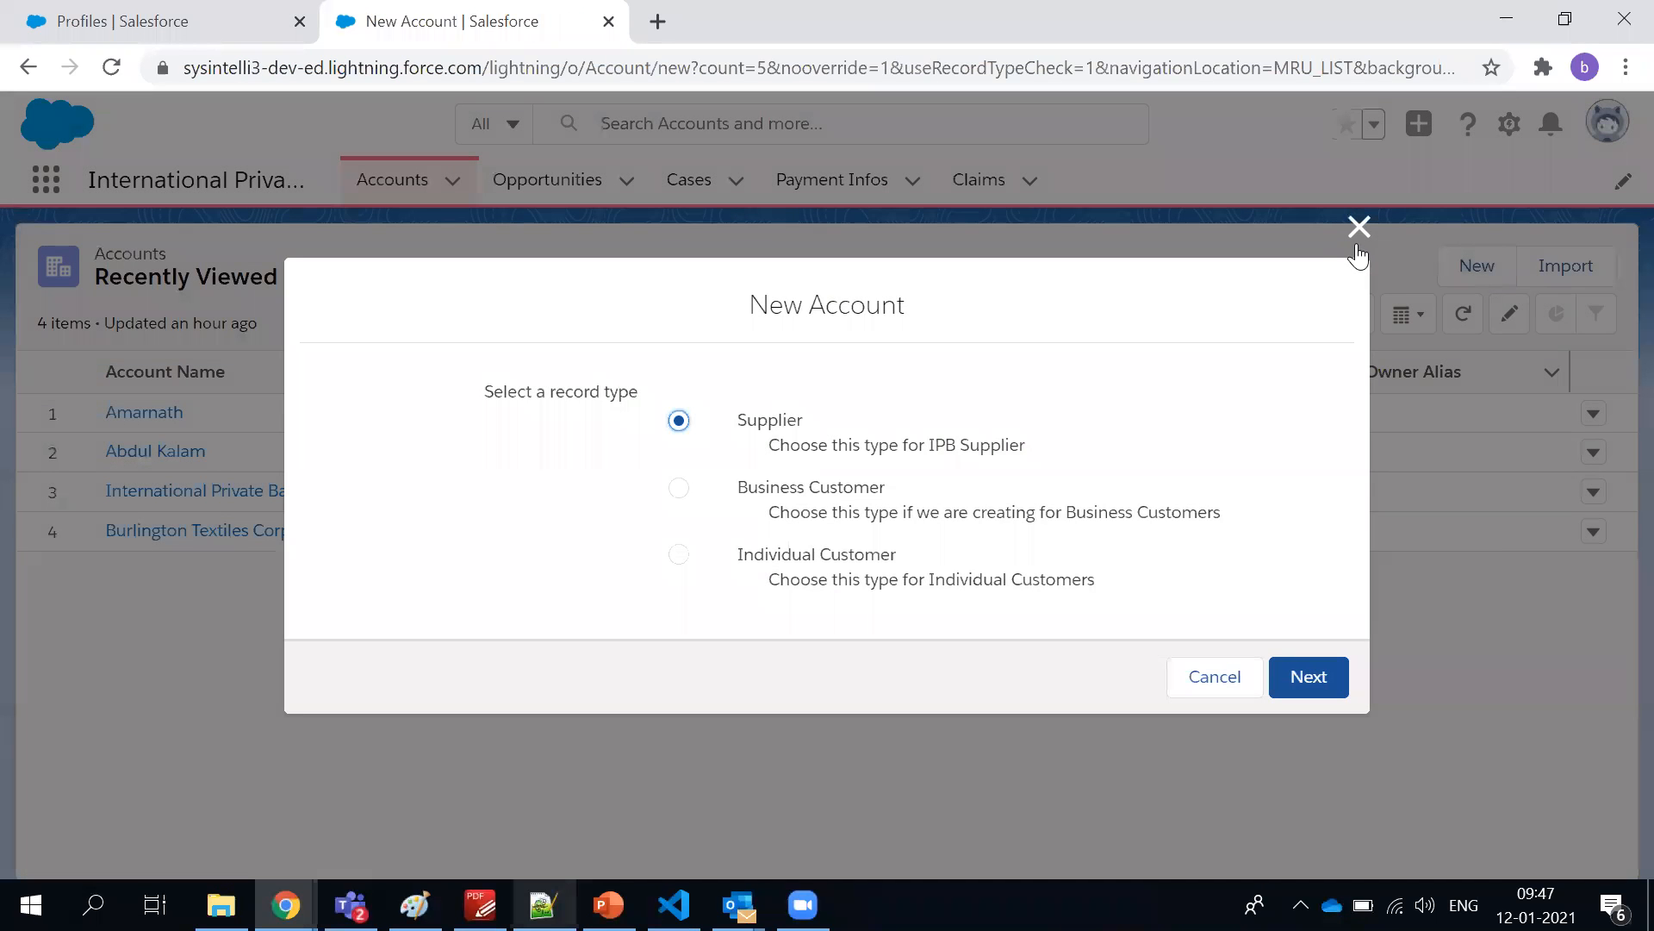
{"action": "left_click_drag", "start_coordinate": [549, 389], "coordinate": [669, 395]}
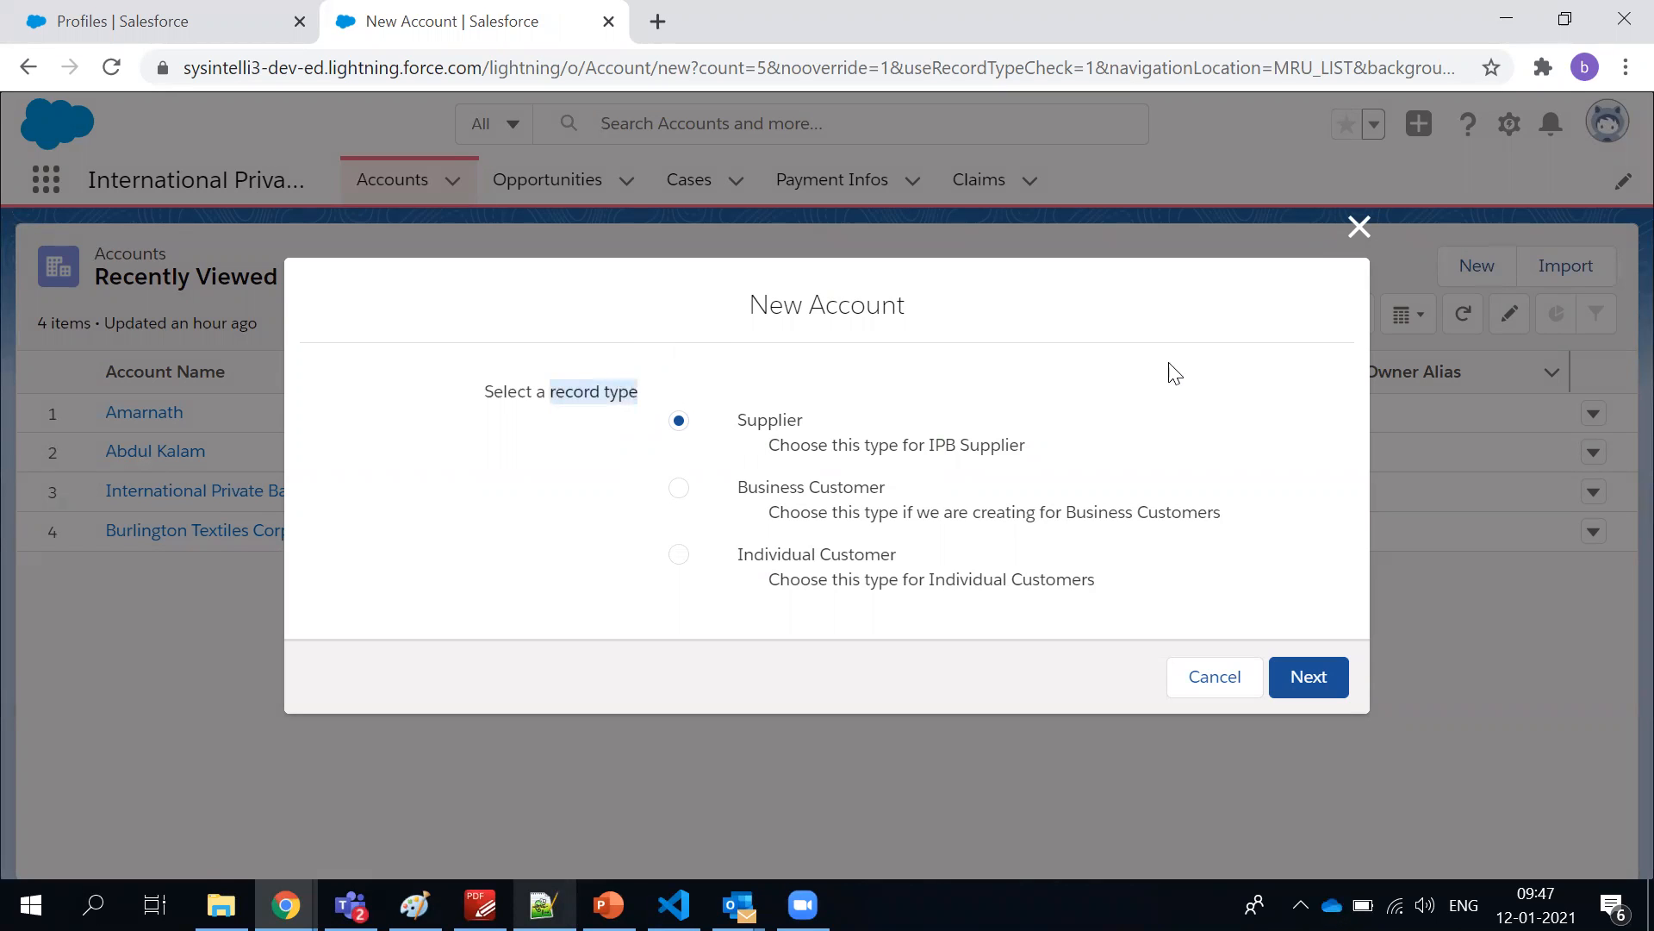
{"action": "left_click", "coordinate": [1358, 226]}
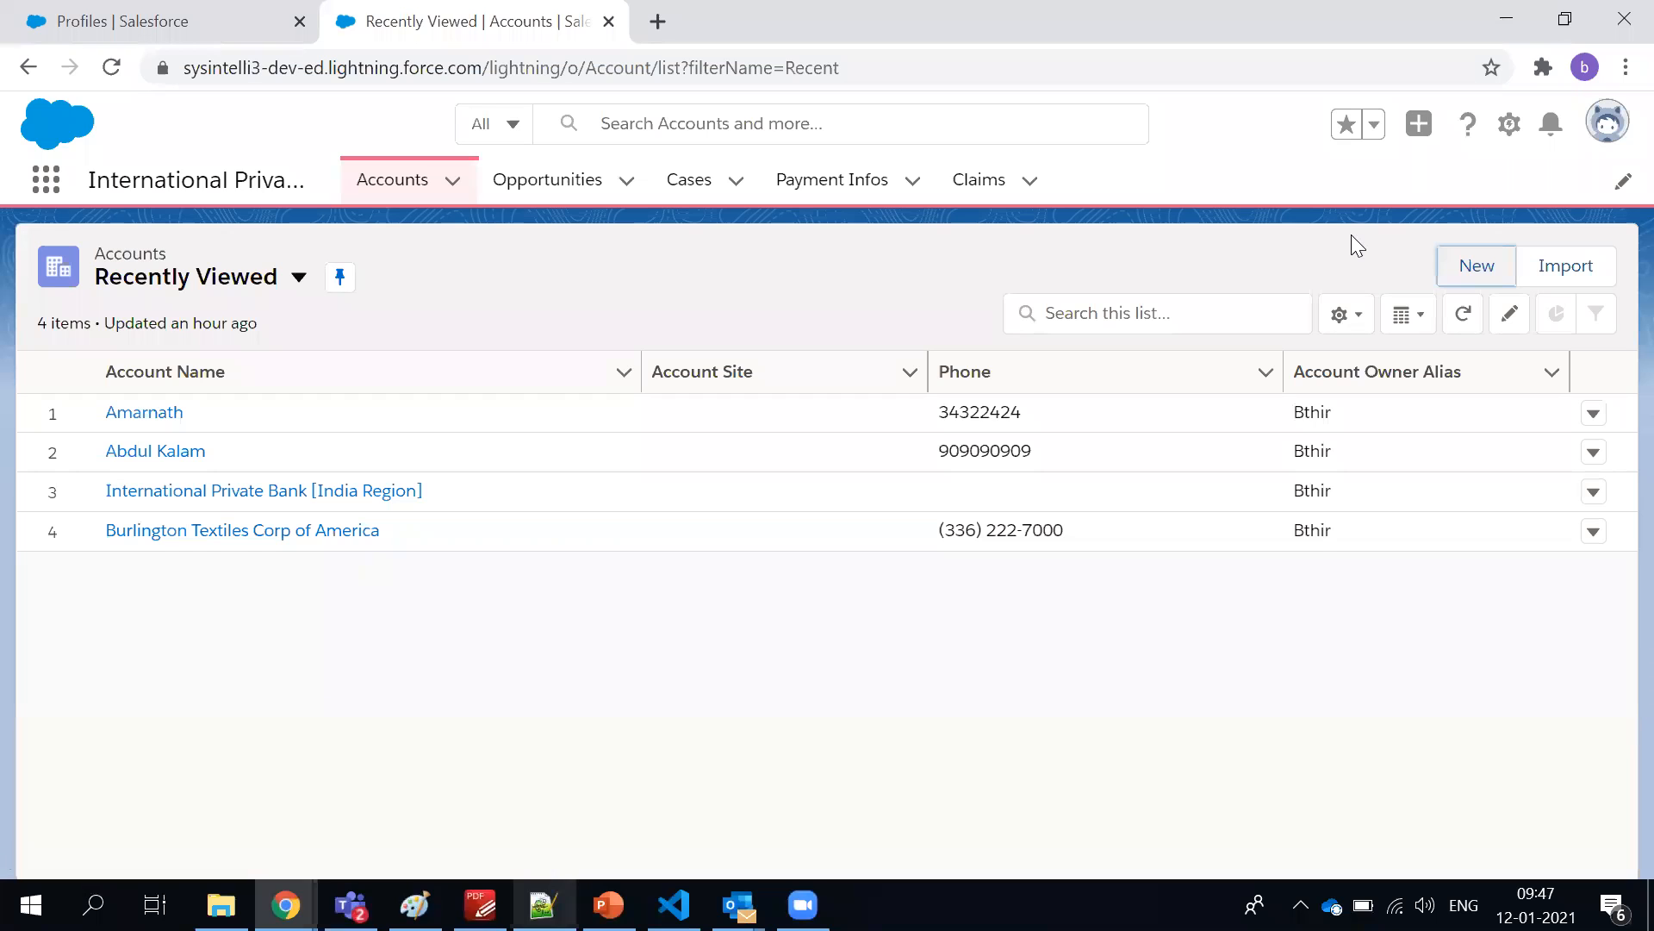
Start a new account, highlight the record type options, and continue with the Supplier record type
{"action": "left_click", "coordinate": [1499, 274]}
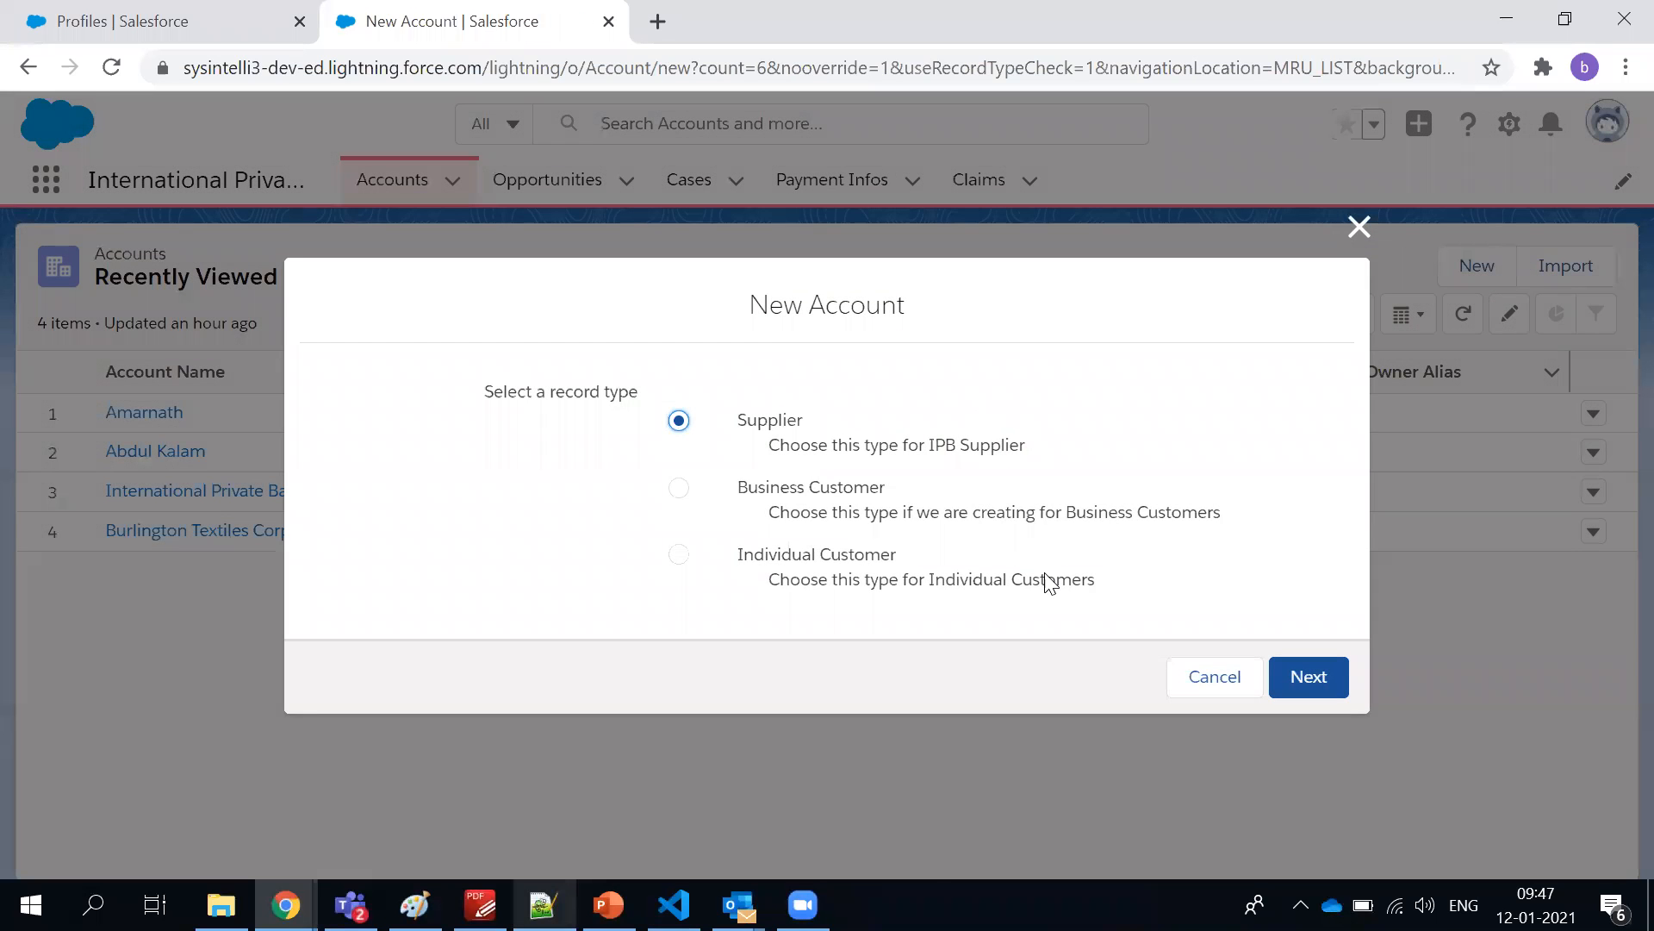
{"action": "left_click_drag", "start_coordinate": [1129, 595], "coordinate": [635, 454]}
{"action": "left_click", "coordinate": [640, 455]}
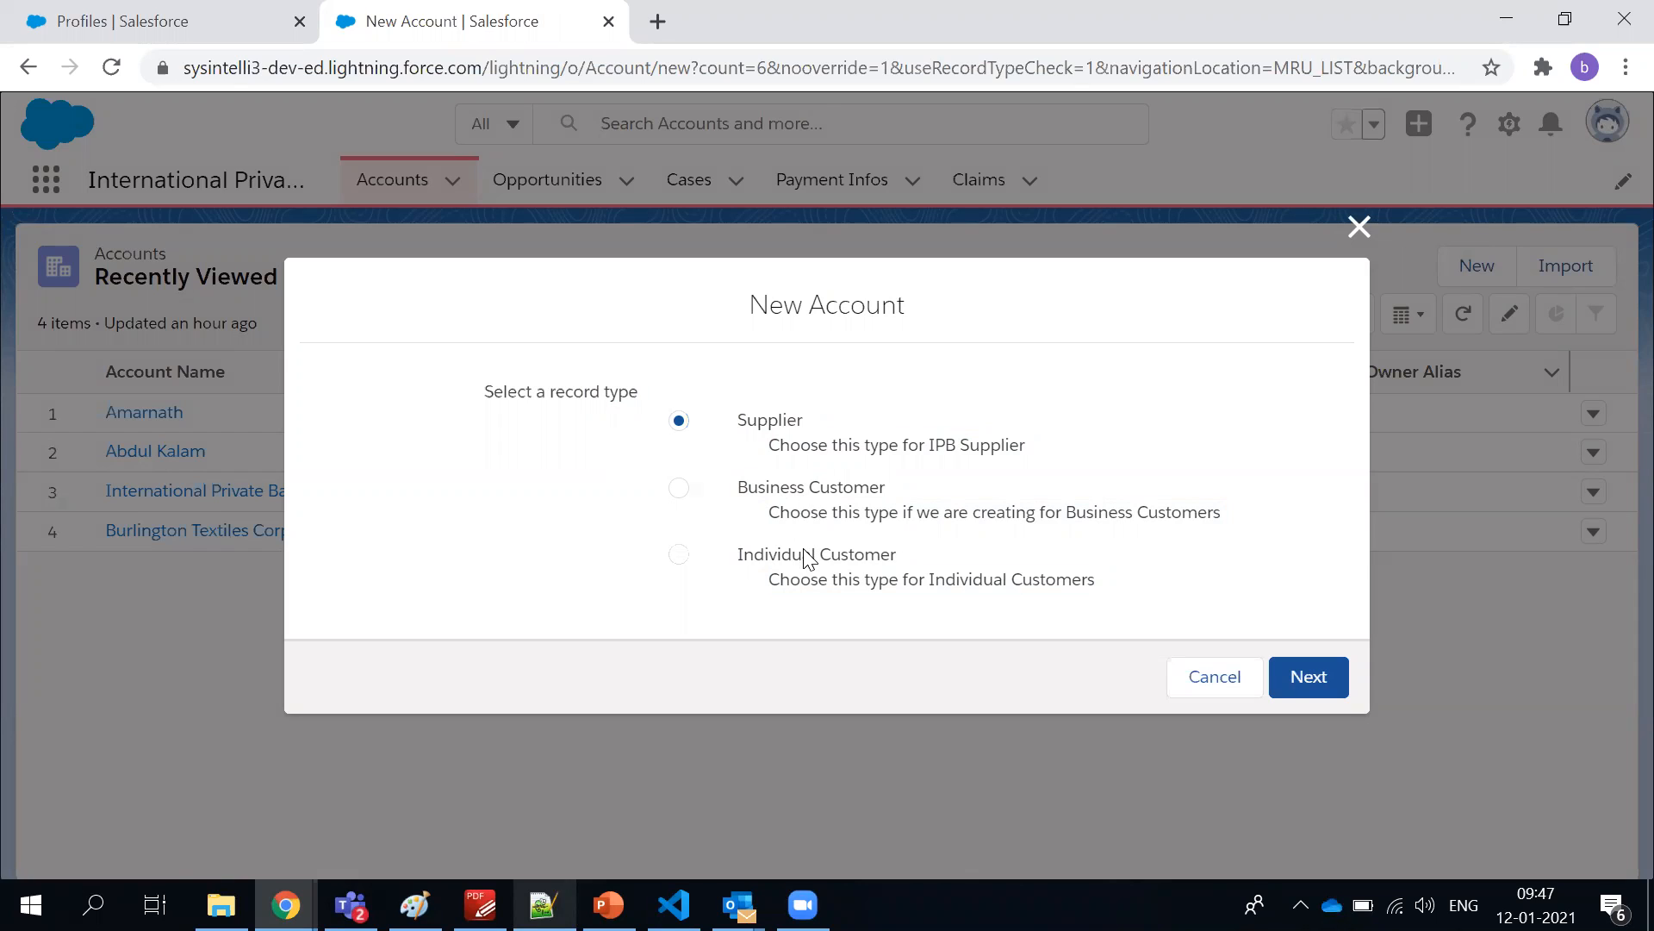
{"action": "left_click", "coordinate": [1311, 684]}
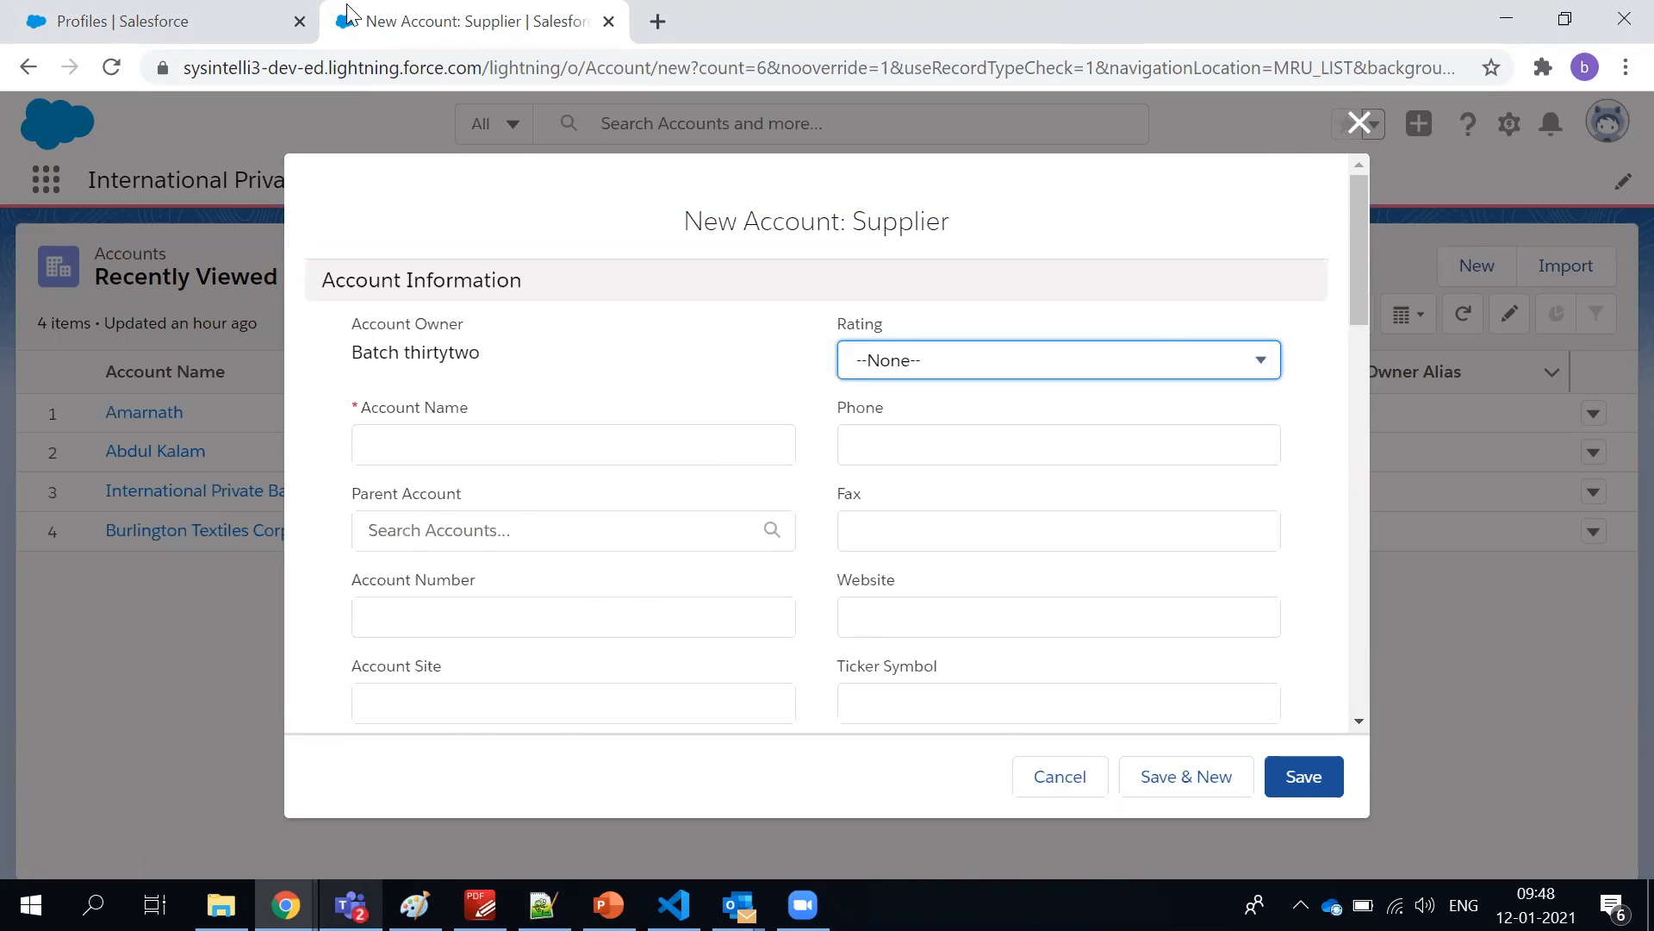
Return to the profile, highlight the Accounts record types, and open their settings for editing to examine the selected record types
{"action": "left_click", "coordinate": [164, 17]}
{"action": "scroll", "coordinate": [920, 550], "scroll_direction": "down", "scroll_amount": 1}
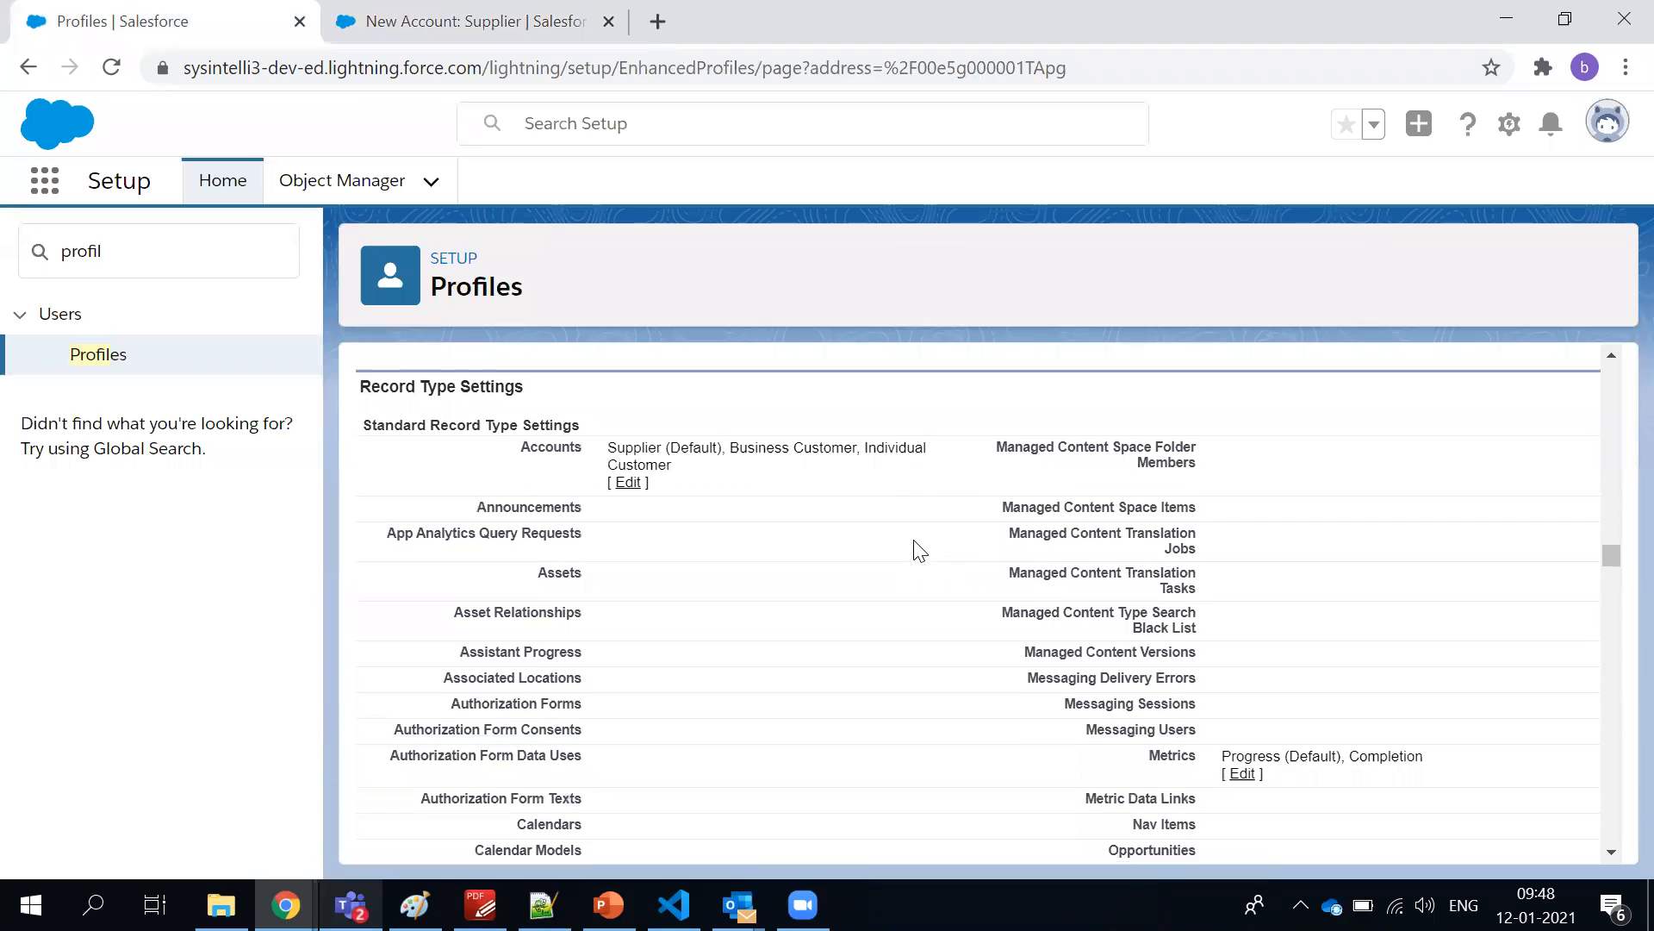
{"action": "left_click_drag", "start_coordinate": [612, 448], "coordinate": [899, 449]}
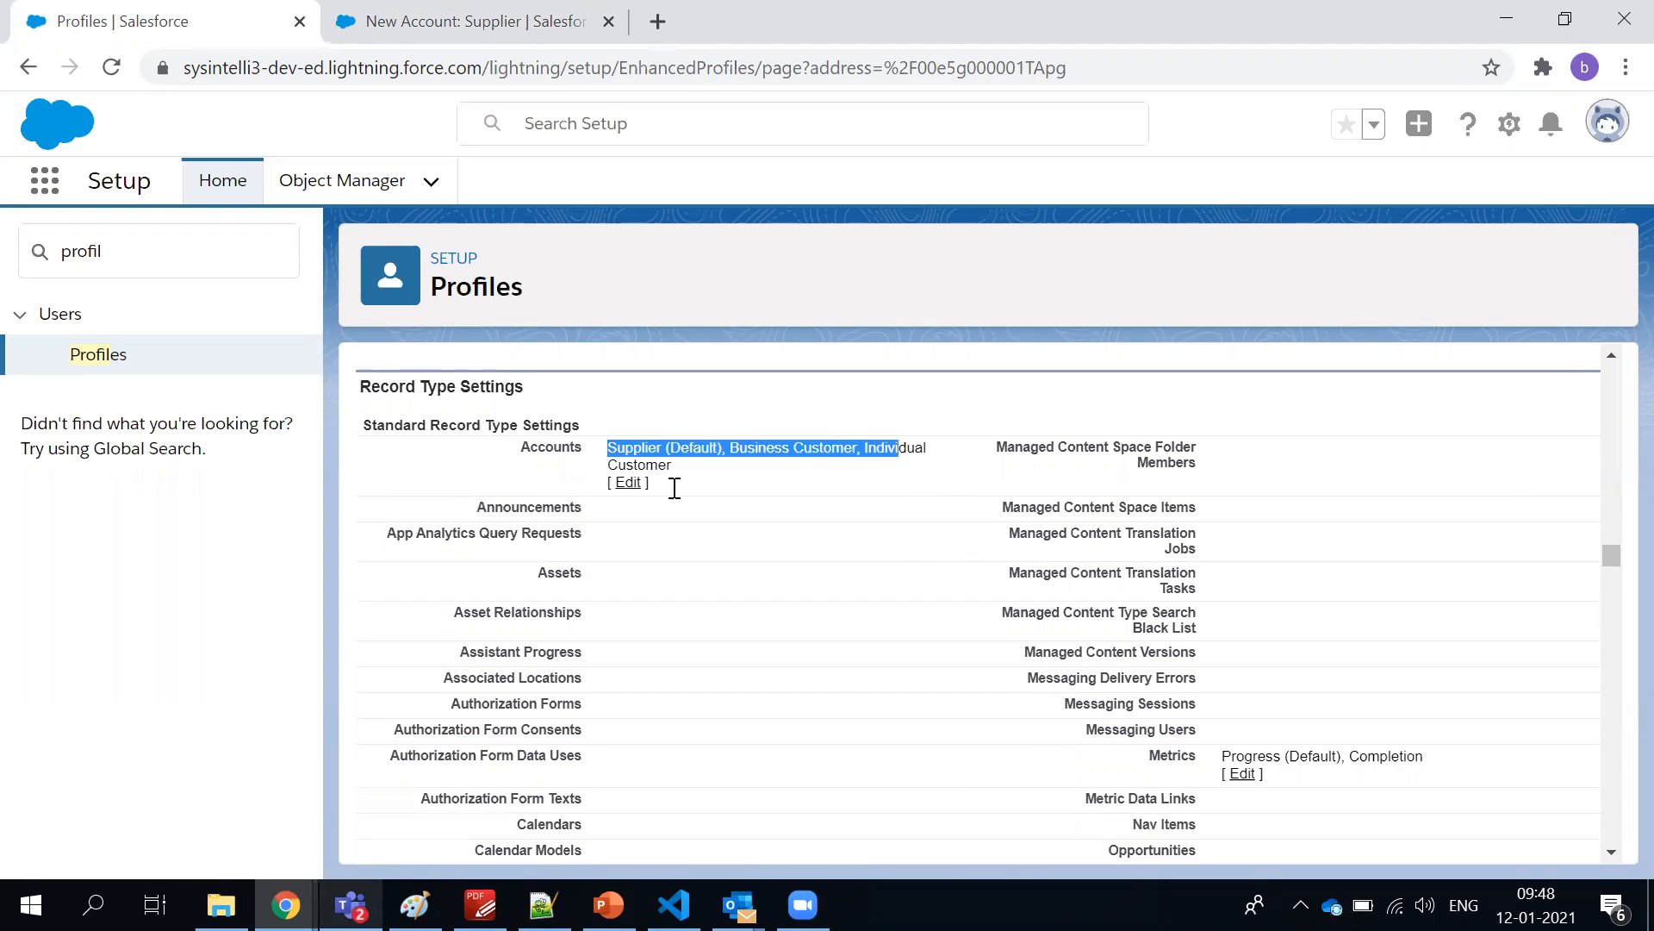
{"action": "left_click", "coordinate": [629, 483]}
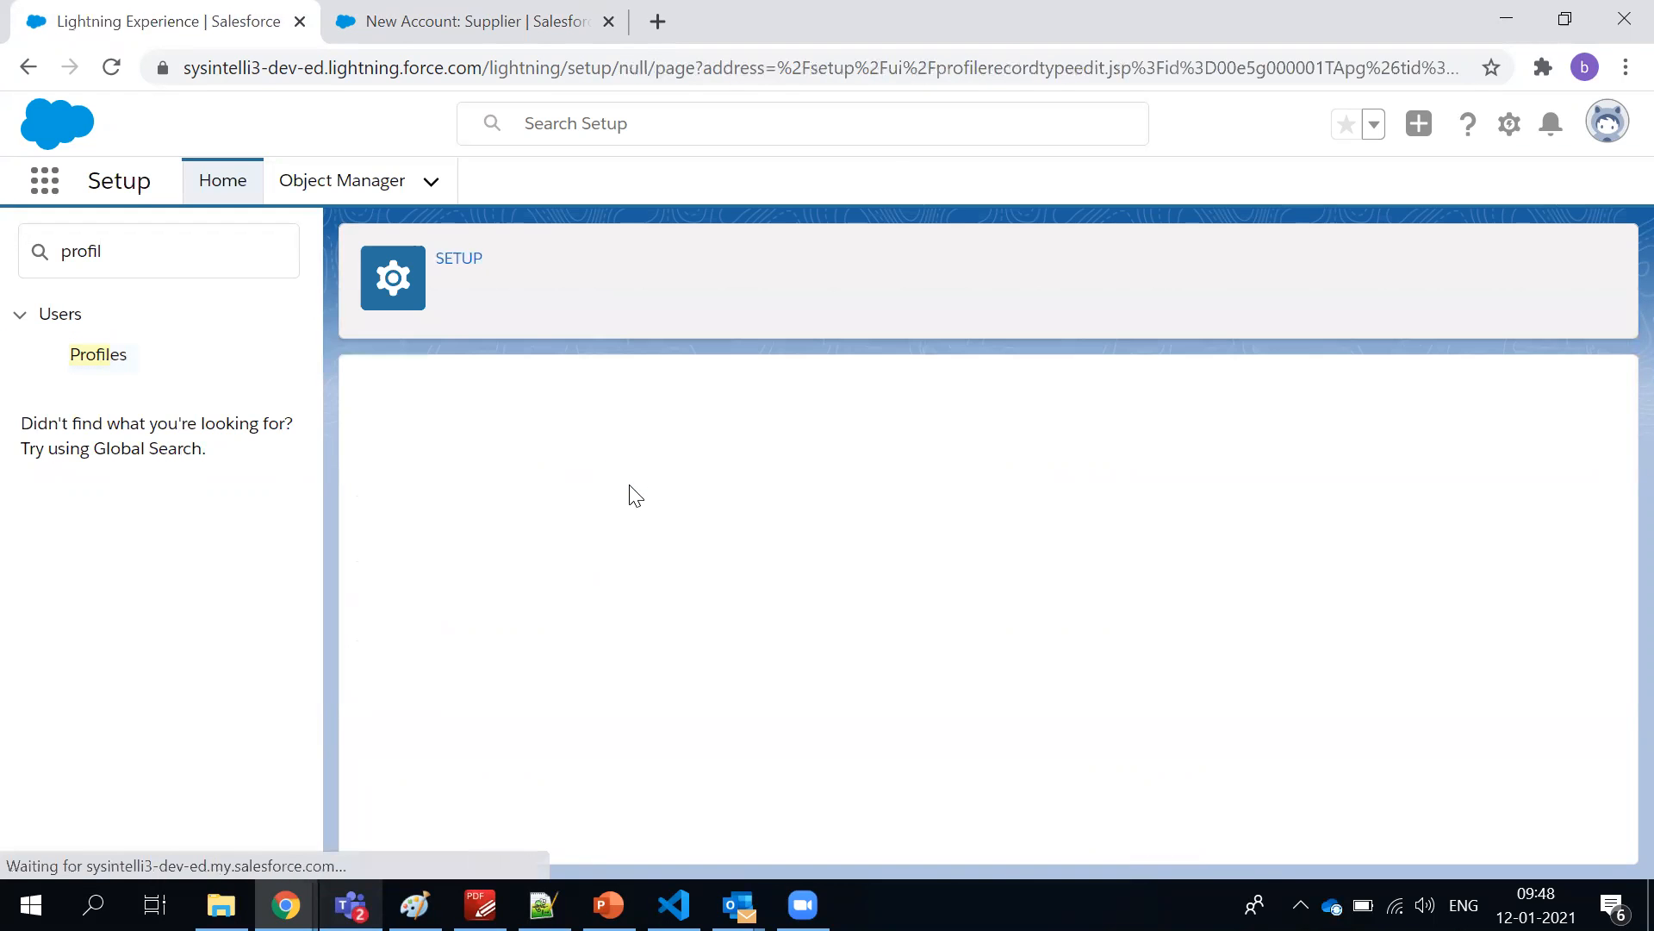
{"action": "scroll", "coordinate": [704, 472], "scroll_direction": "down", "scroll_amount": 1}
{"action": "scroll", "coordinate": [706, 467], "scroll_direction": "up", "scroll_amount": 1}
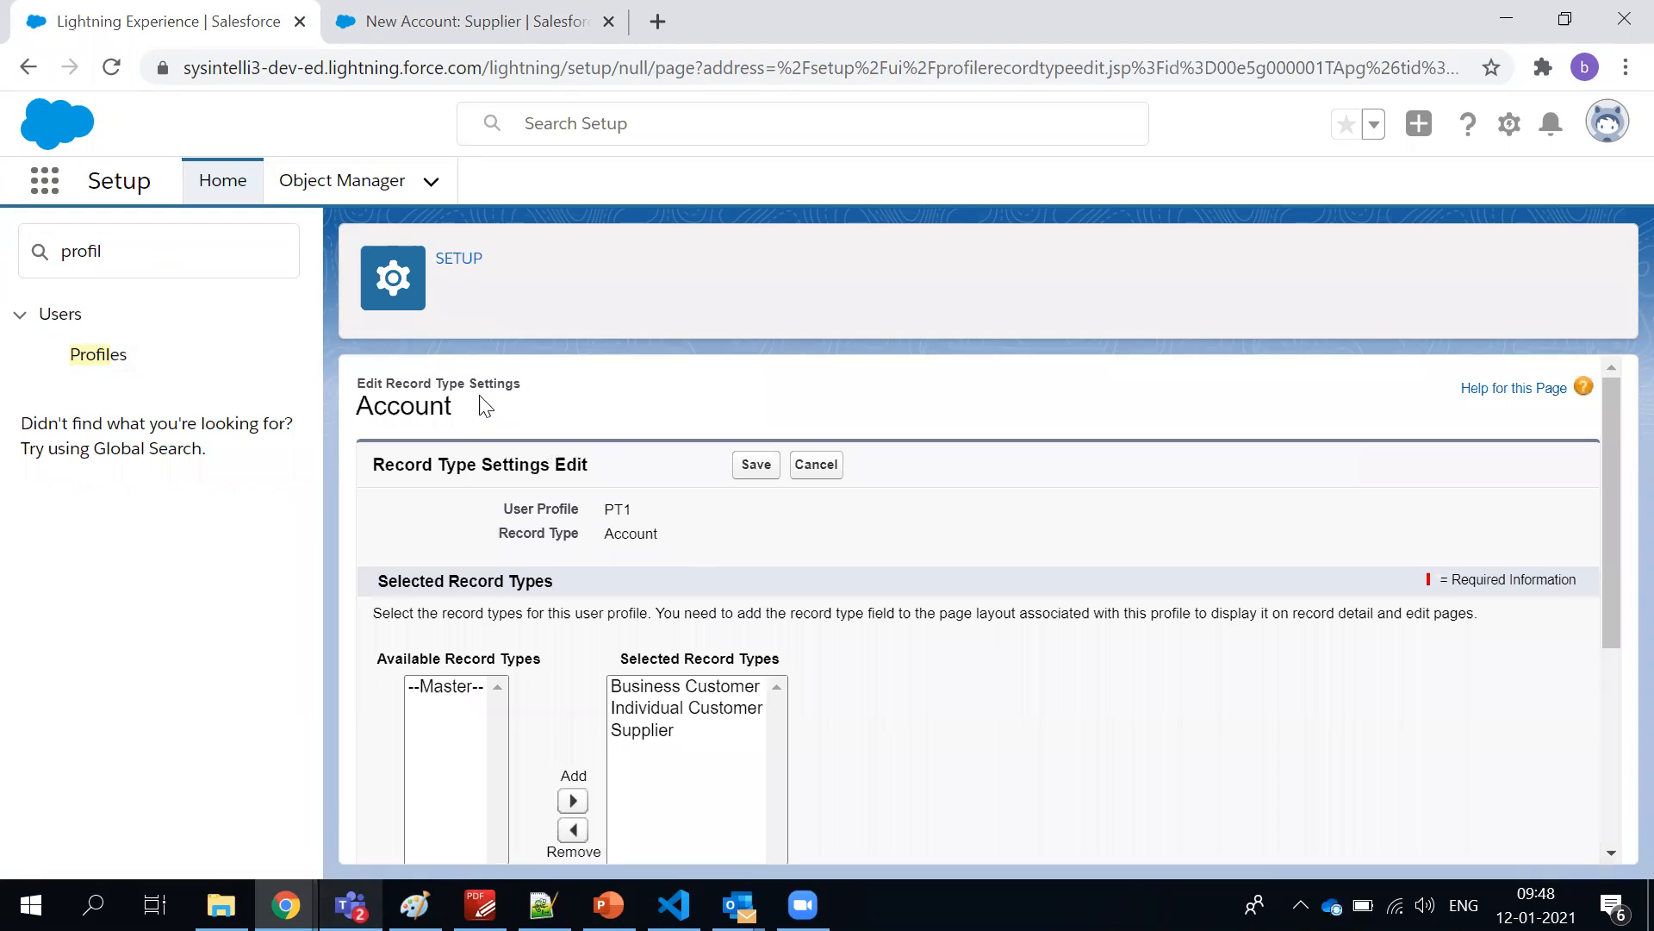
{"action": "scroll", "coordinate": [659, 603], "scroll_direction": "down", "scroll_amount": 1}
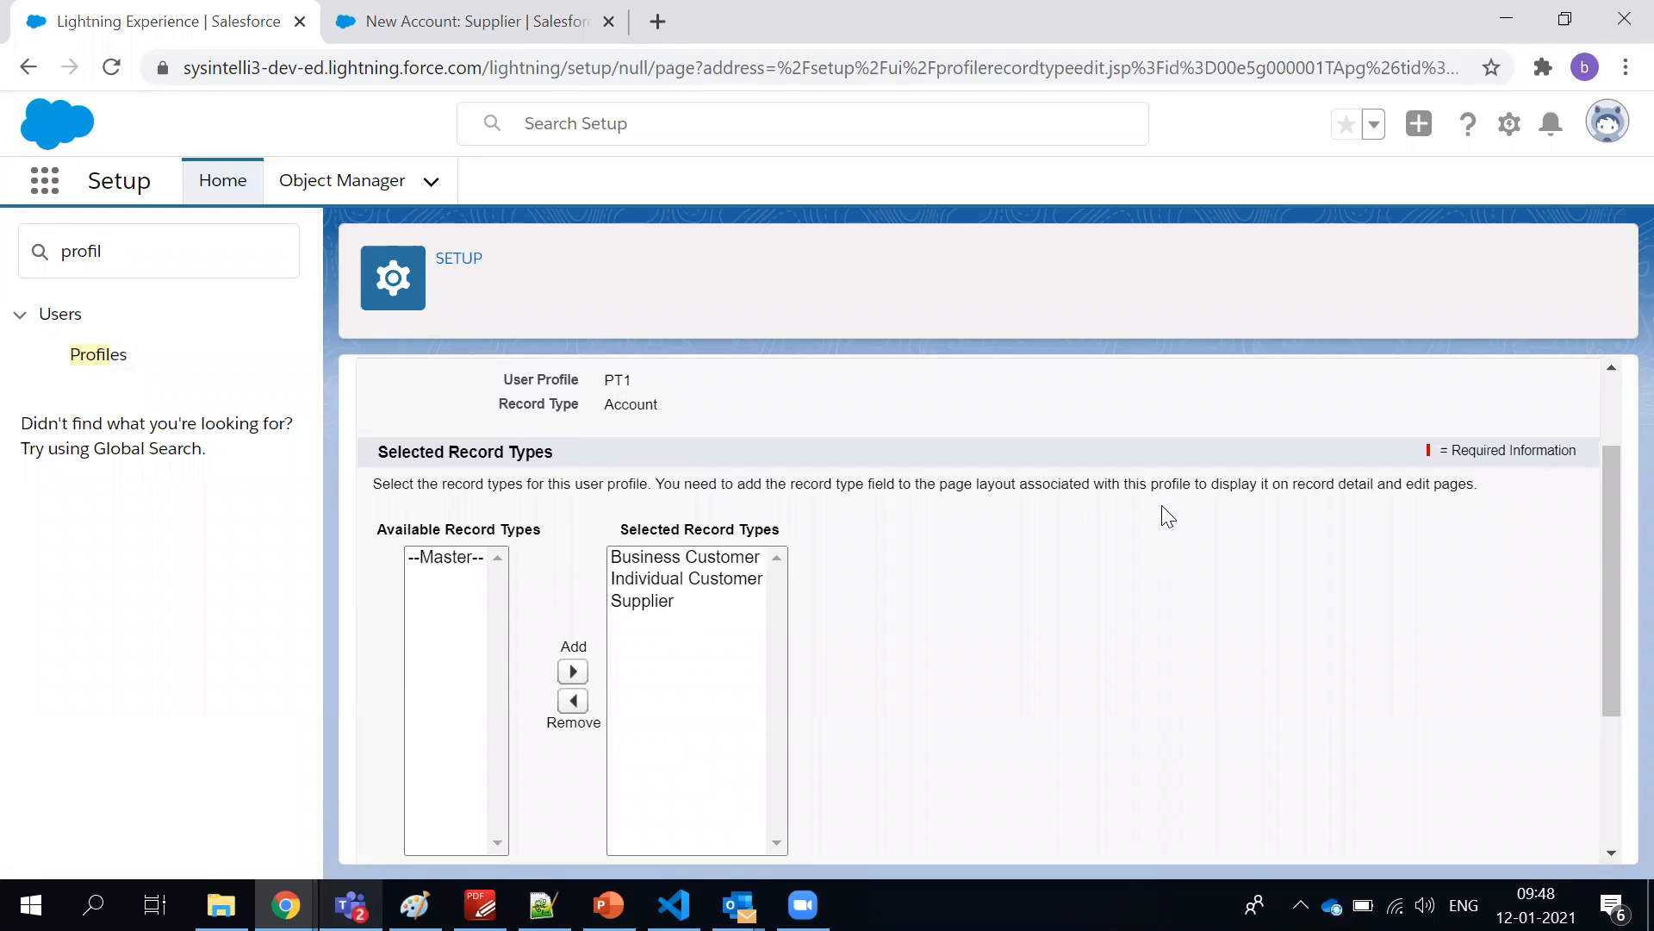
Discard the Supplier account form and start a new account to show the record type selection again
{"action": "left_click", "coordinate": [432, 21]}
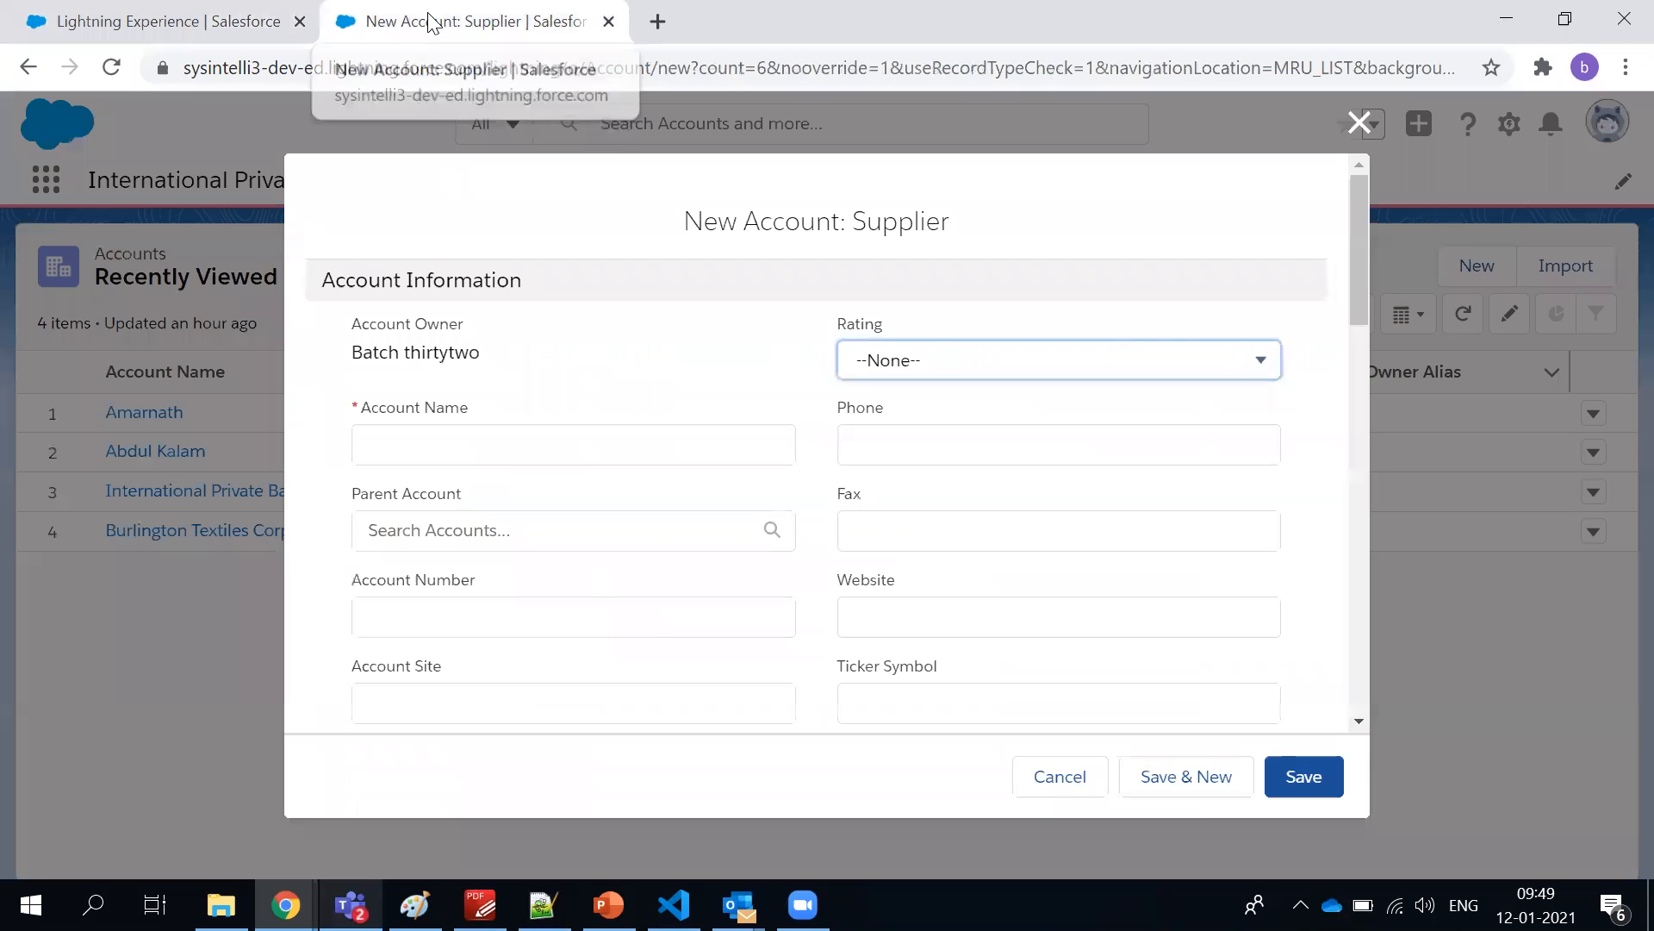
{"action": "left_click", "coordinate": [1359, 122]}
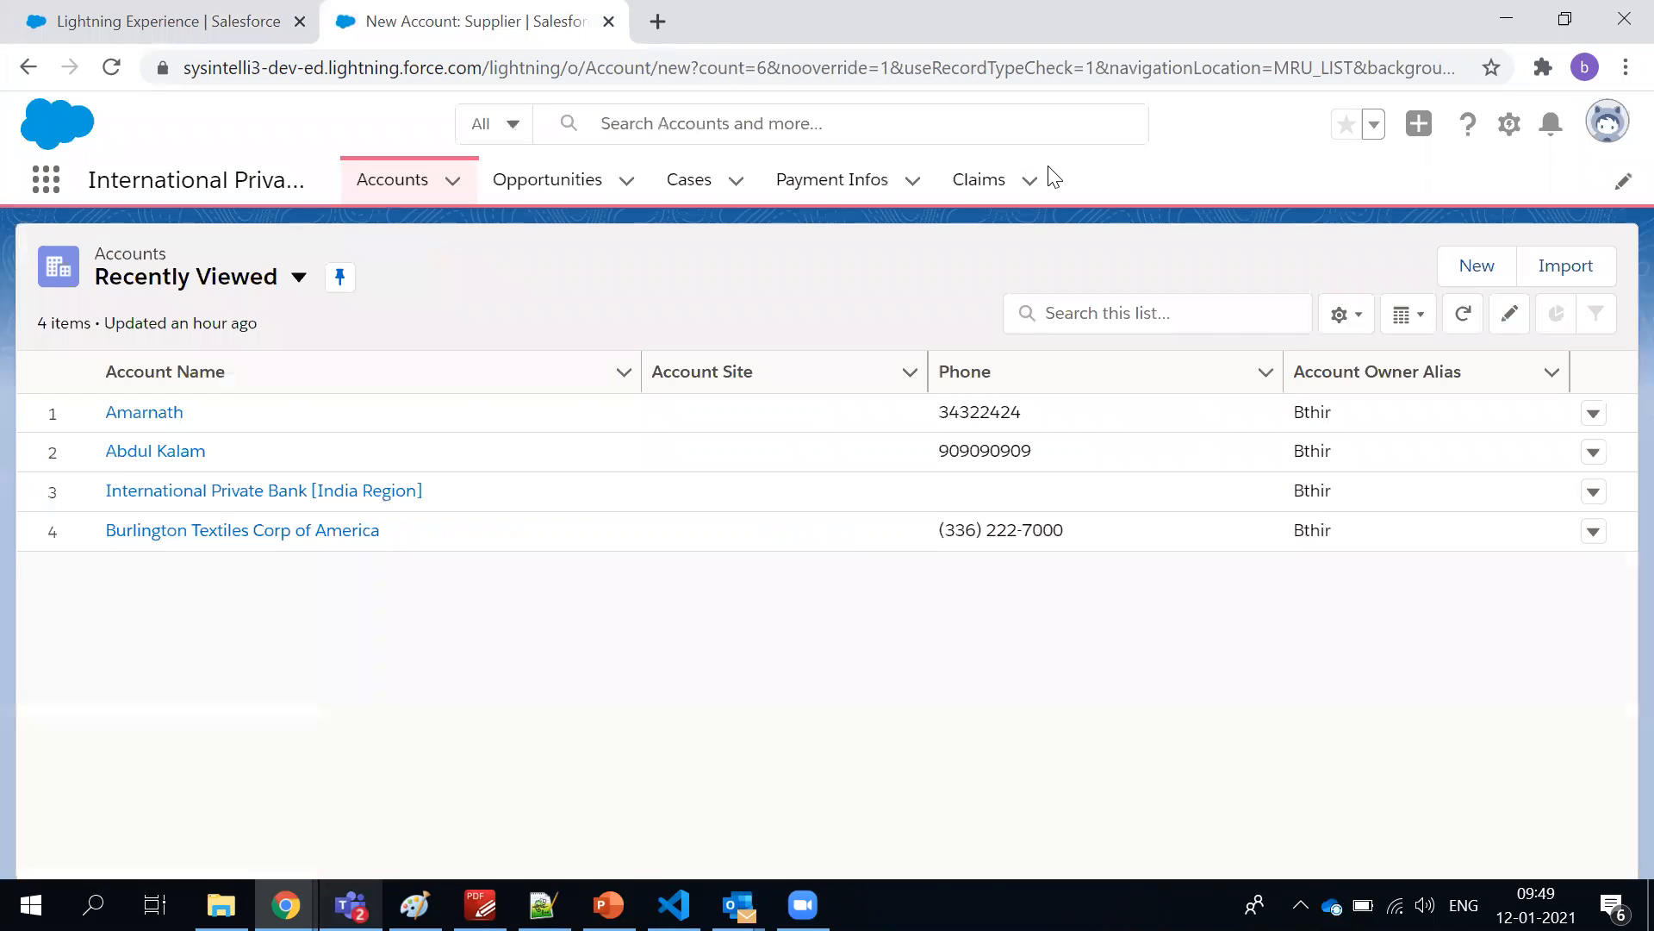
{"action": "left_click", "coordinate": [1453, 270]}
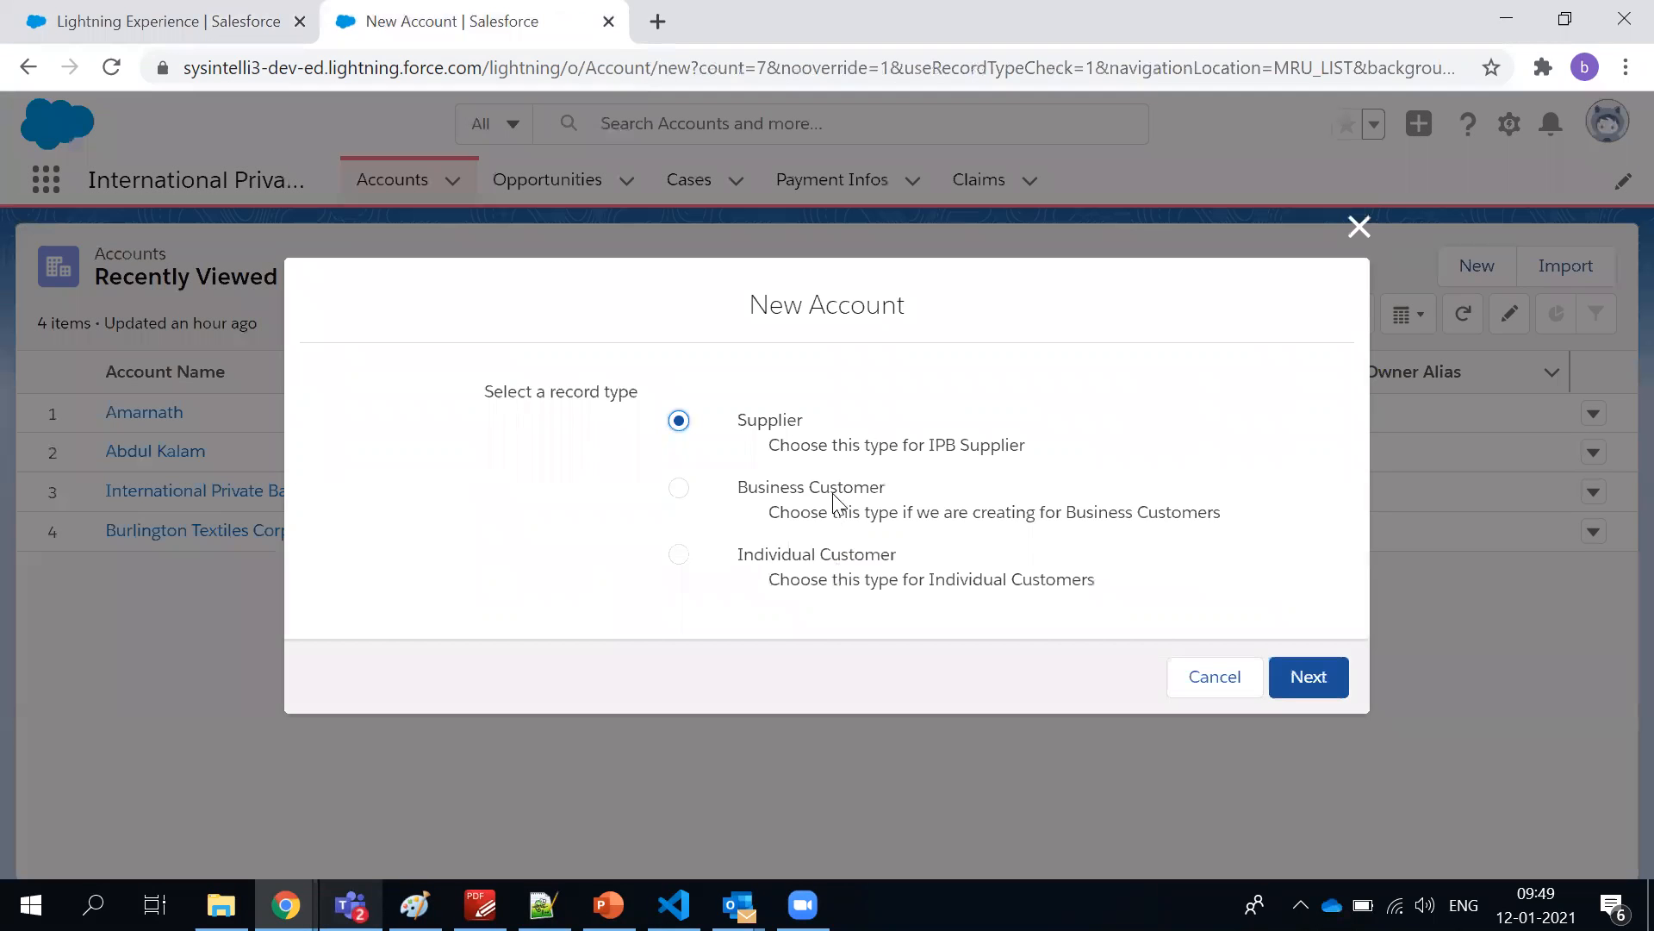
Return to the PT1 profile's Account record type settings and highlight Business Customer and Individual Customer among the selected record types
{"action": "left_click", "coordinate": [149, 10]}
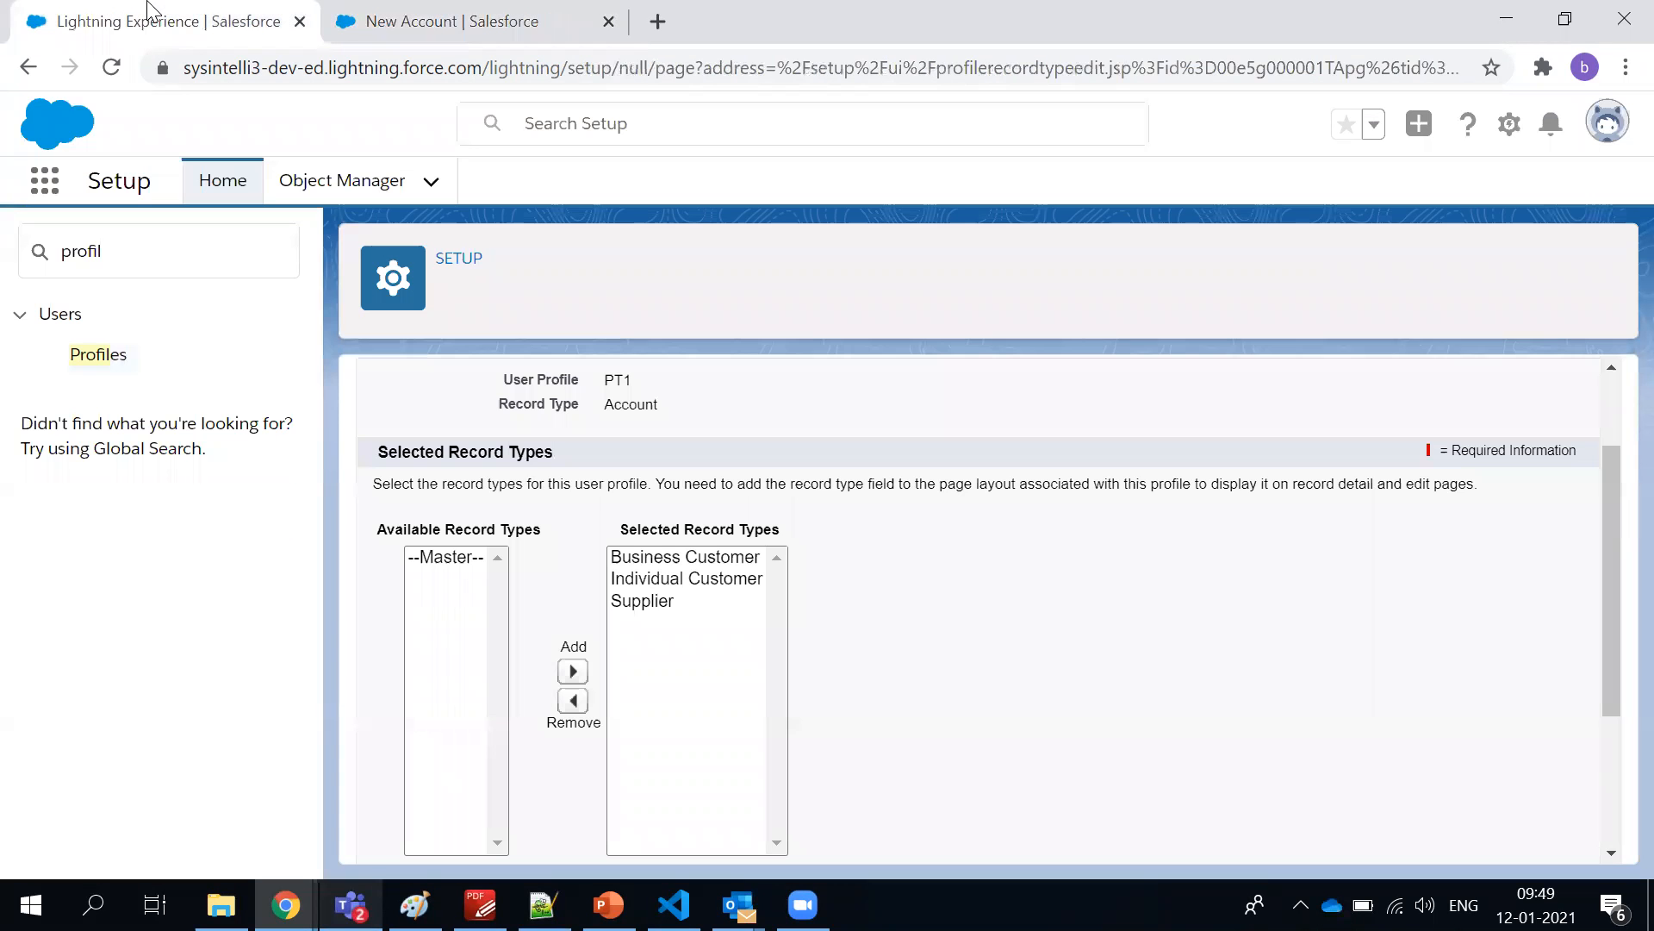
{"action": "left_click", "coordinate": [656, 562]}
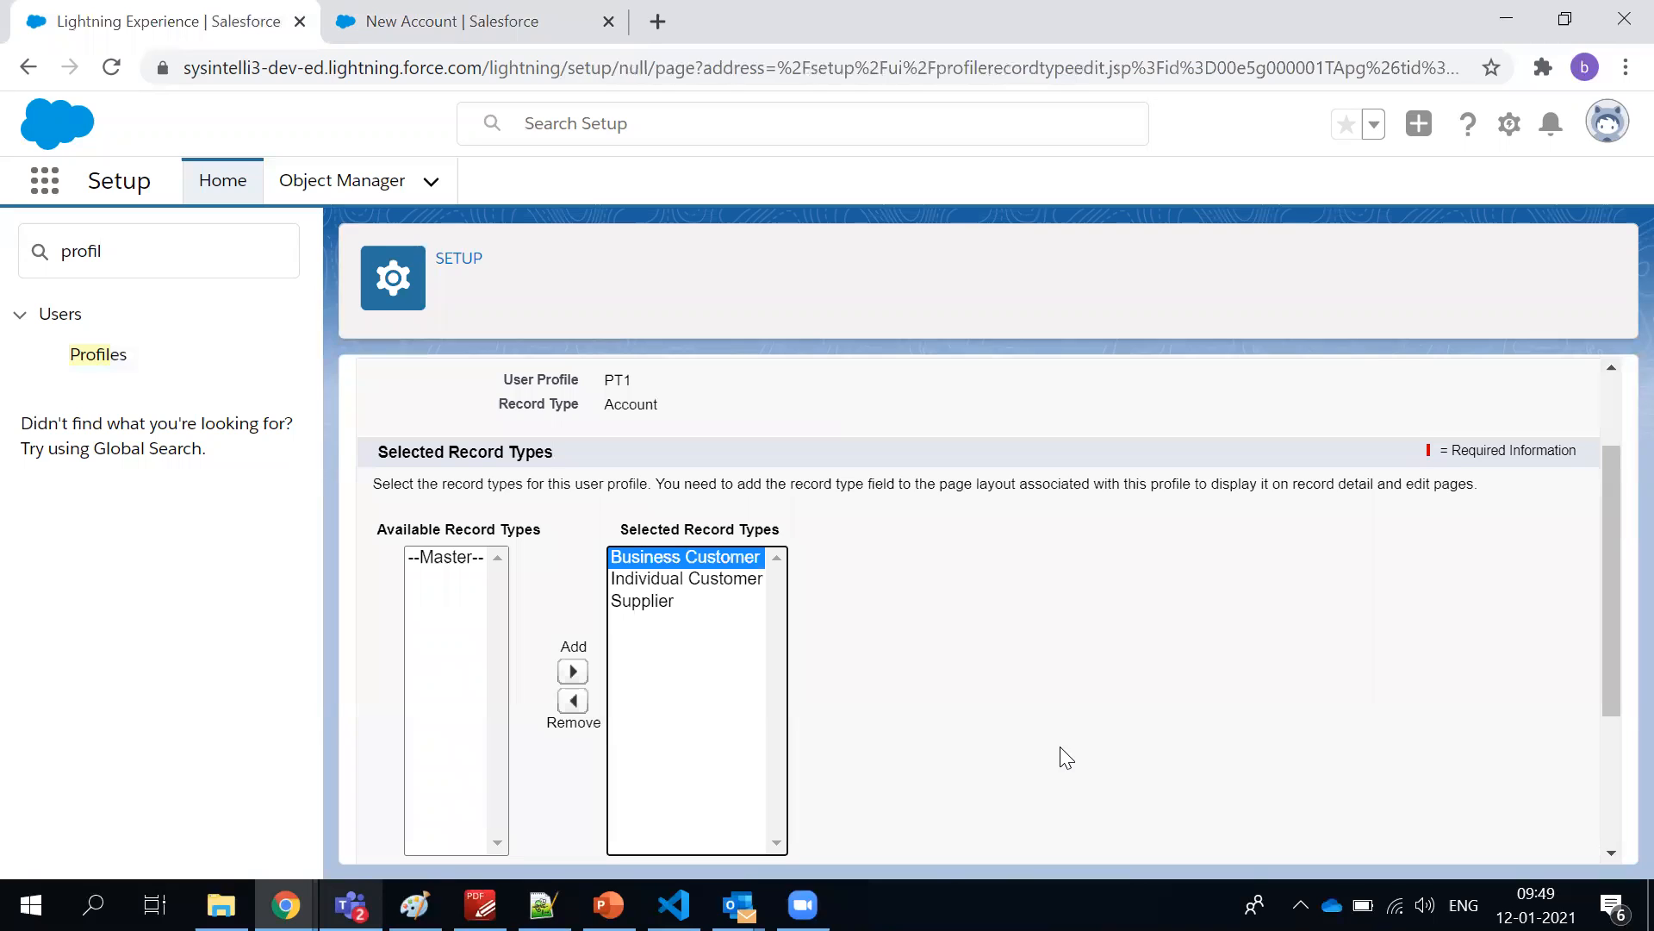
{"action": "left_click", "coordinate": [703, 579]}
{"action": "left_click", "coordinate": [700, 562]}
{"action": "left_click", "coordinate": [703, 579]}
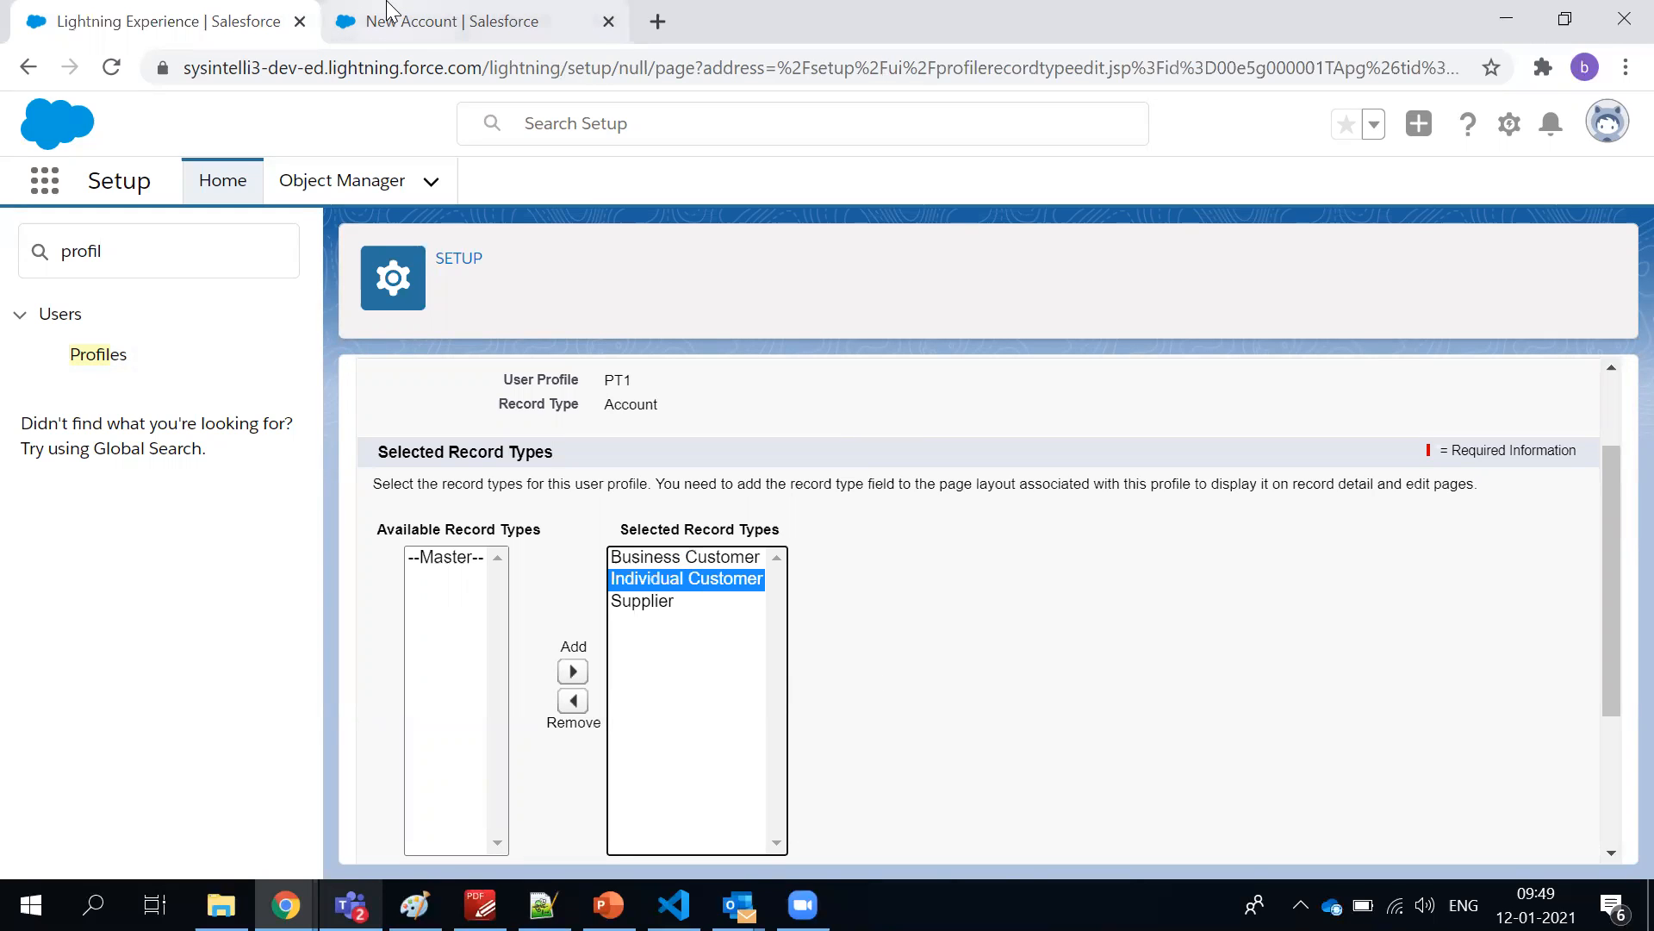
Close the new account's record type selection and return to the profile's Account record type settings
{"action": "left_click", "coordinate": [448, 21]}
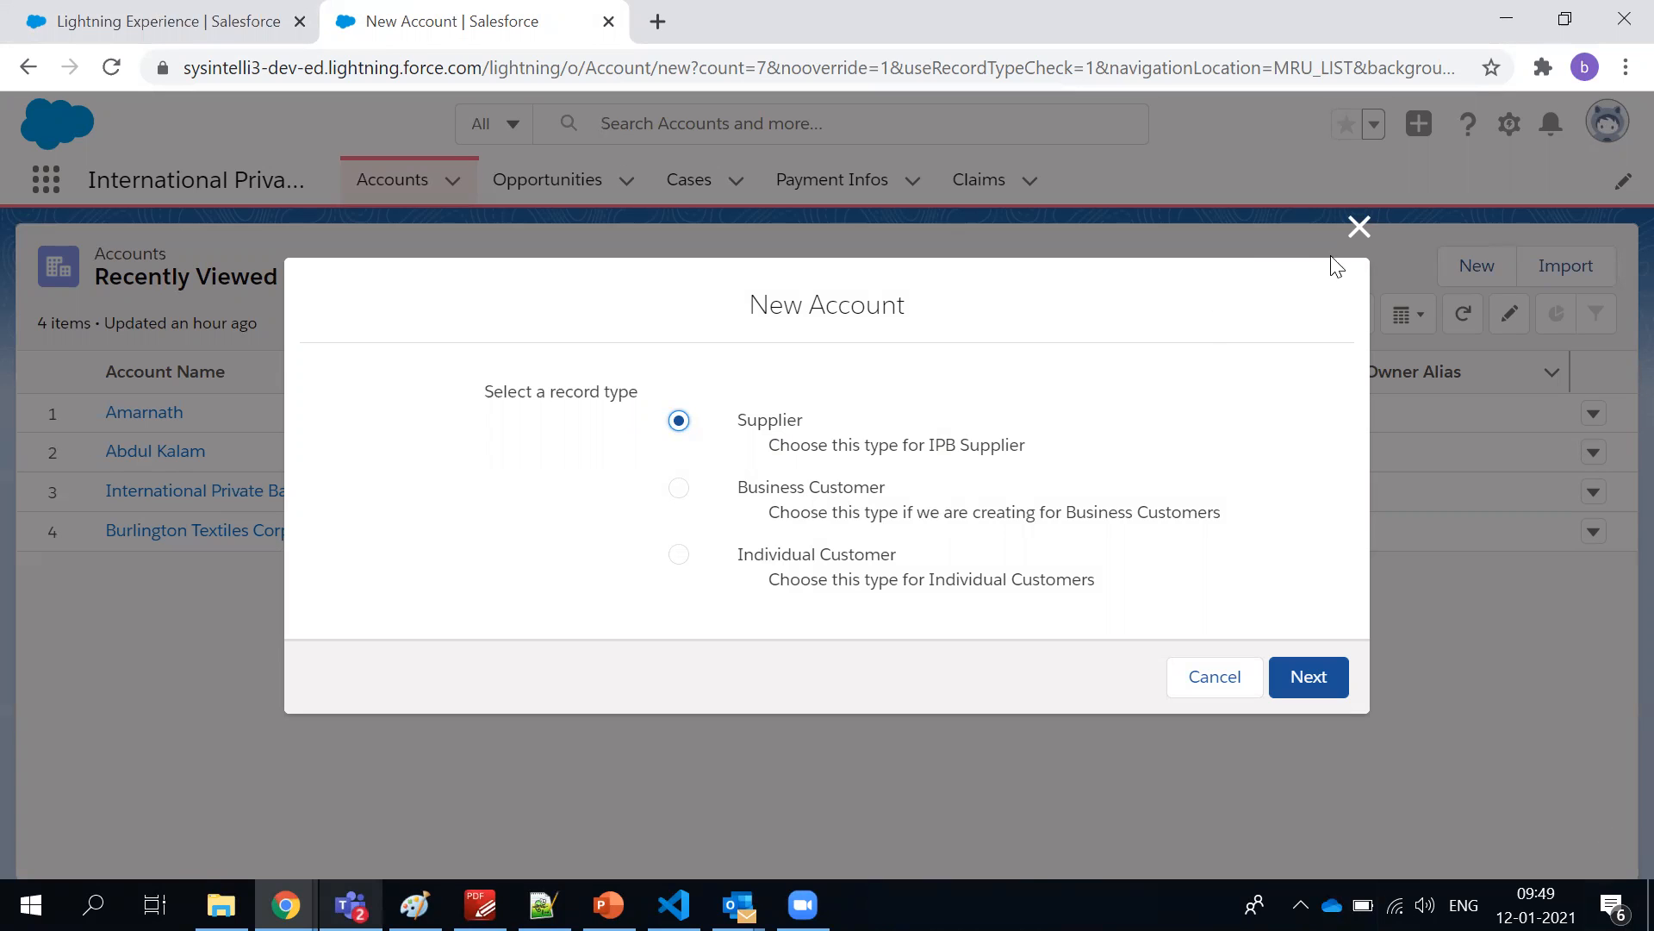
{"action": "left_click", "coordinate": [1359, 227]}
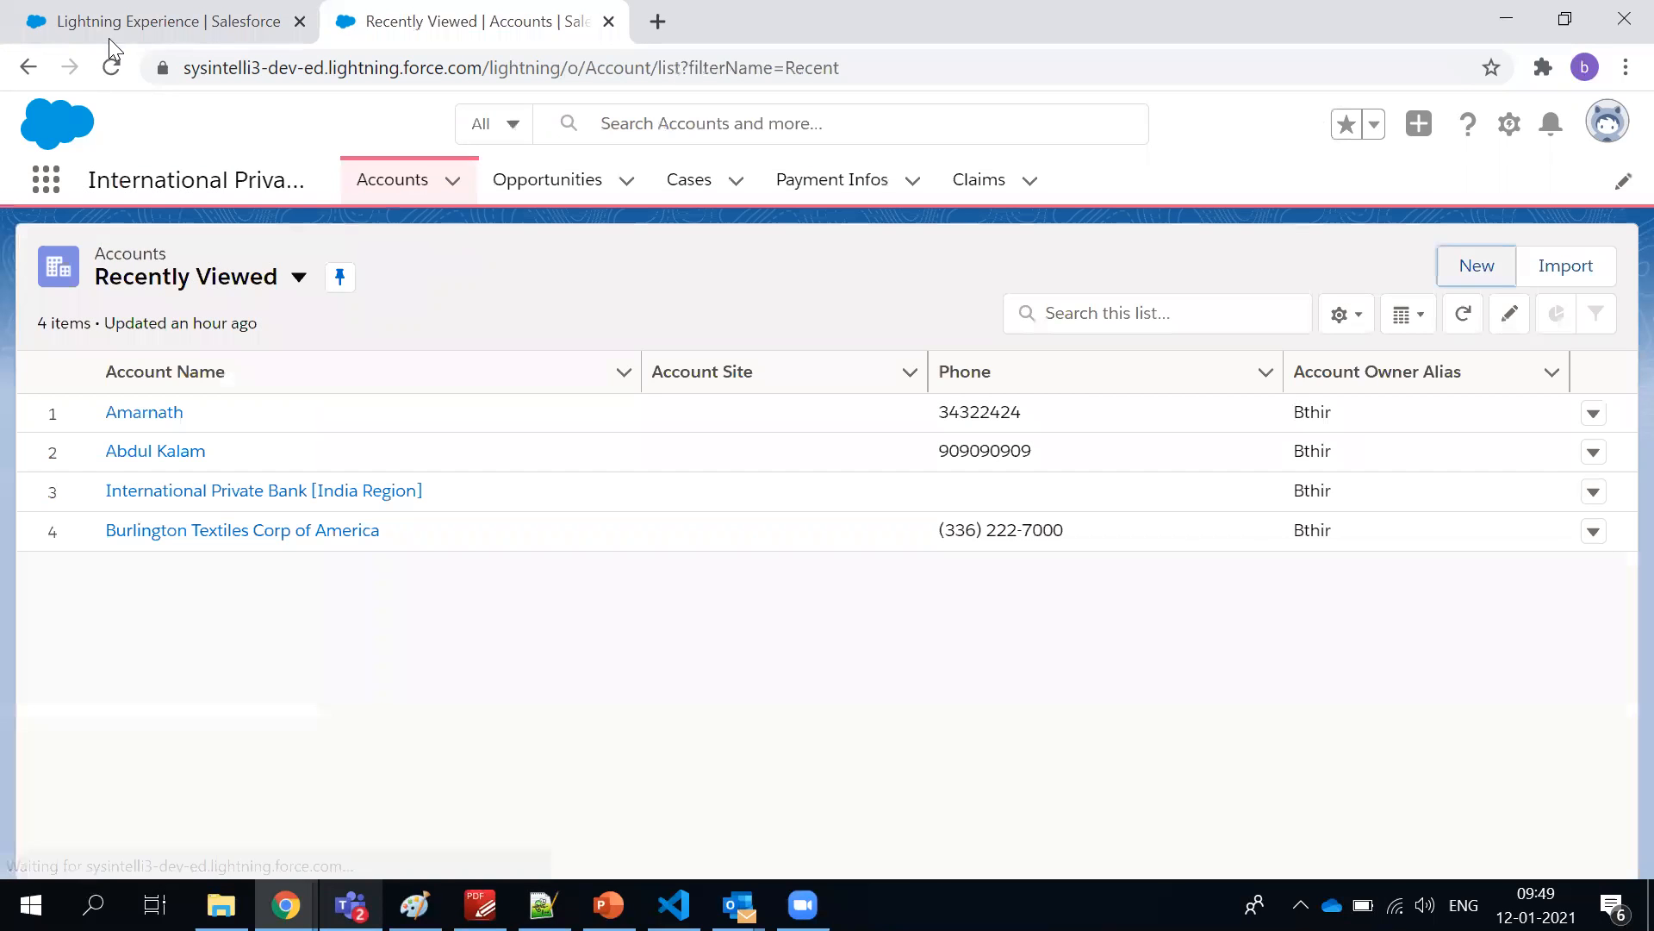
{"action": "left_click", "coordinate": [115, 31]}
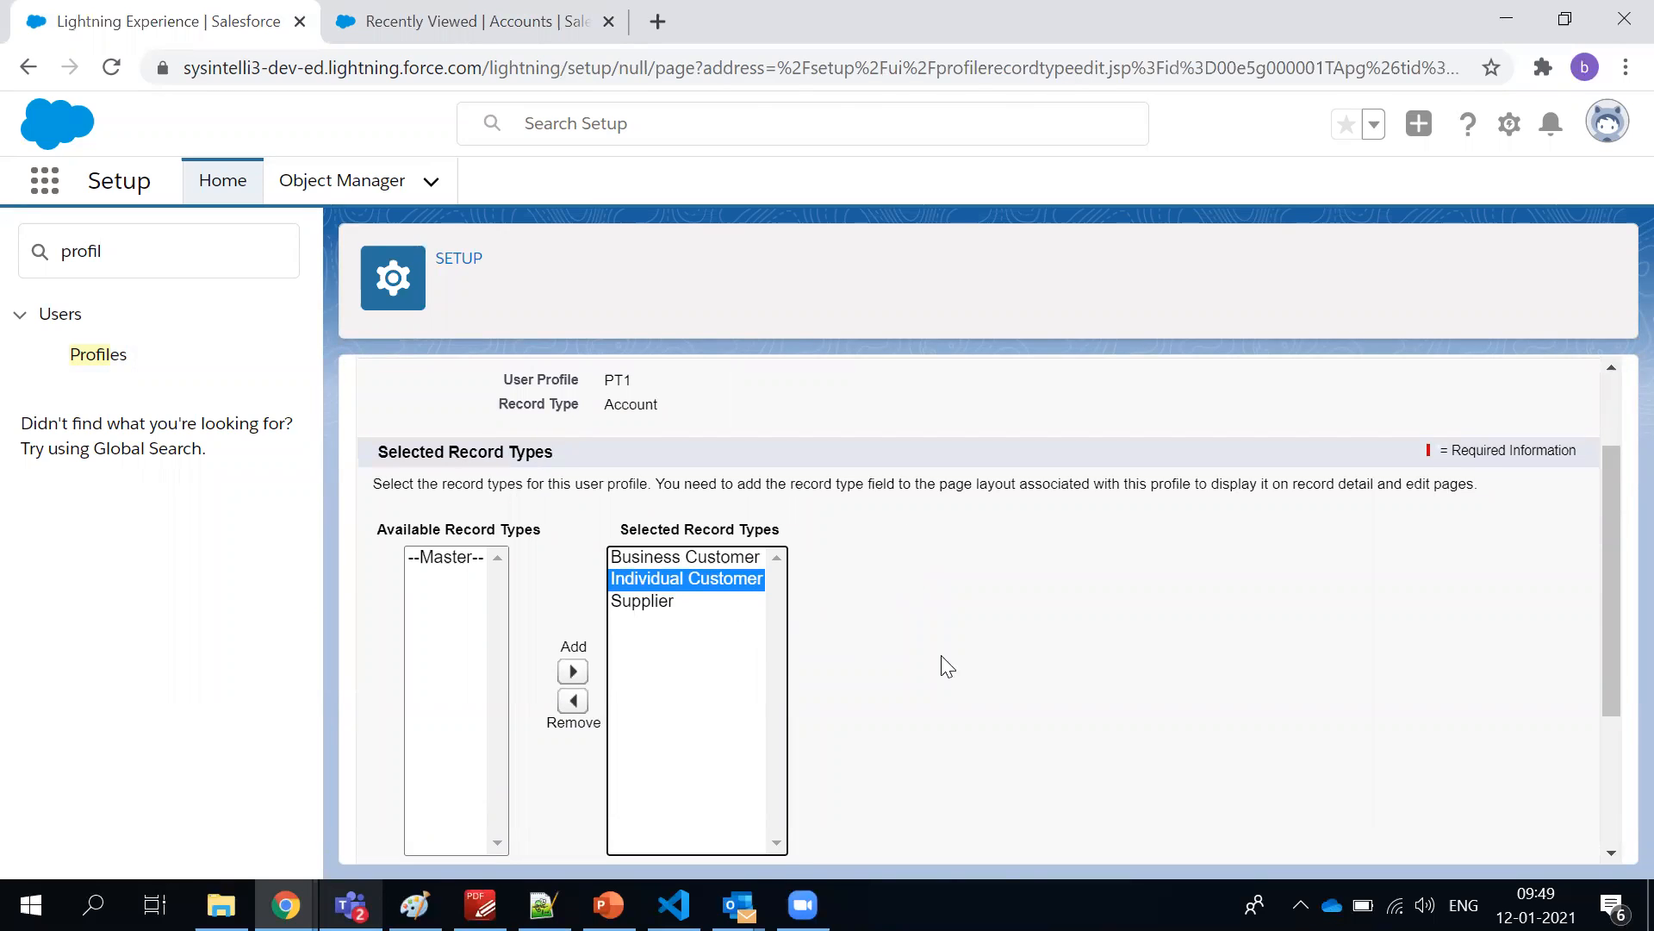
Start a new account from the Accounts list using the Supplier record type
{"action": "left_click", "coordinate": [387, 31]}
{"action": "left_click", "coordinate": [1456, 271]}
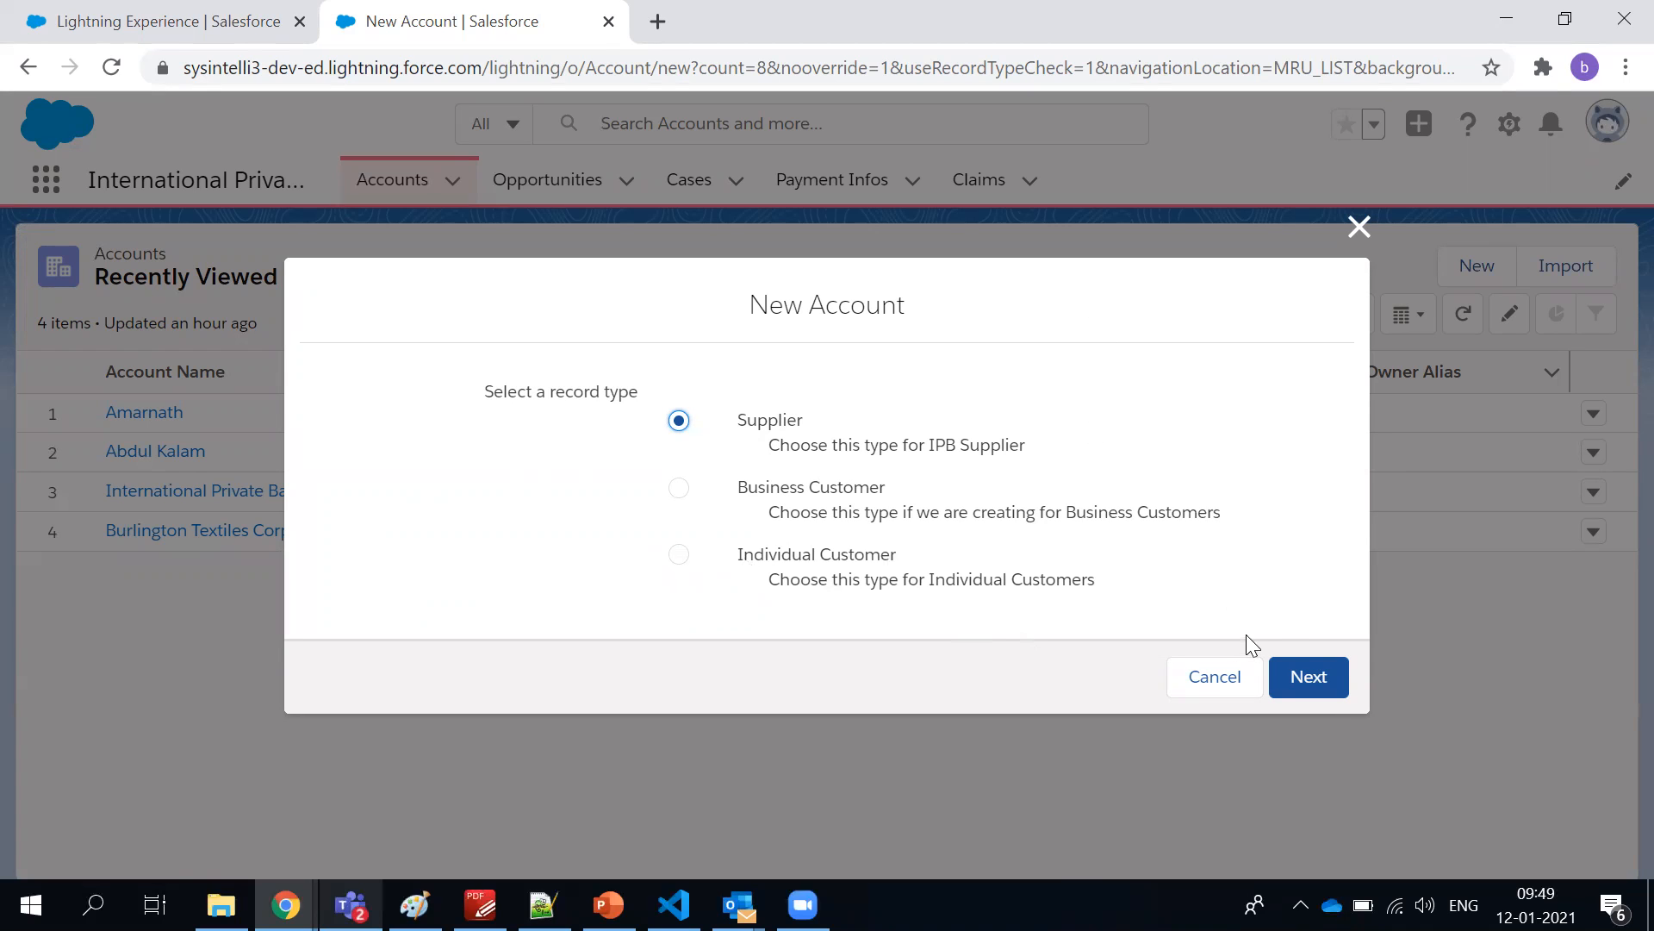
{"action": "left_click", "coordinate": [1300, 675]}
{"action": "left_click", "coordinate": [1301, 676]}
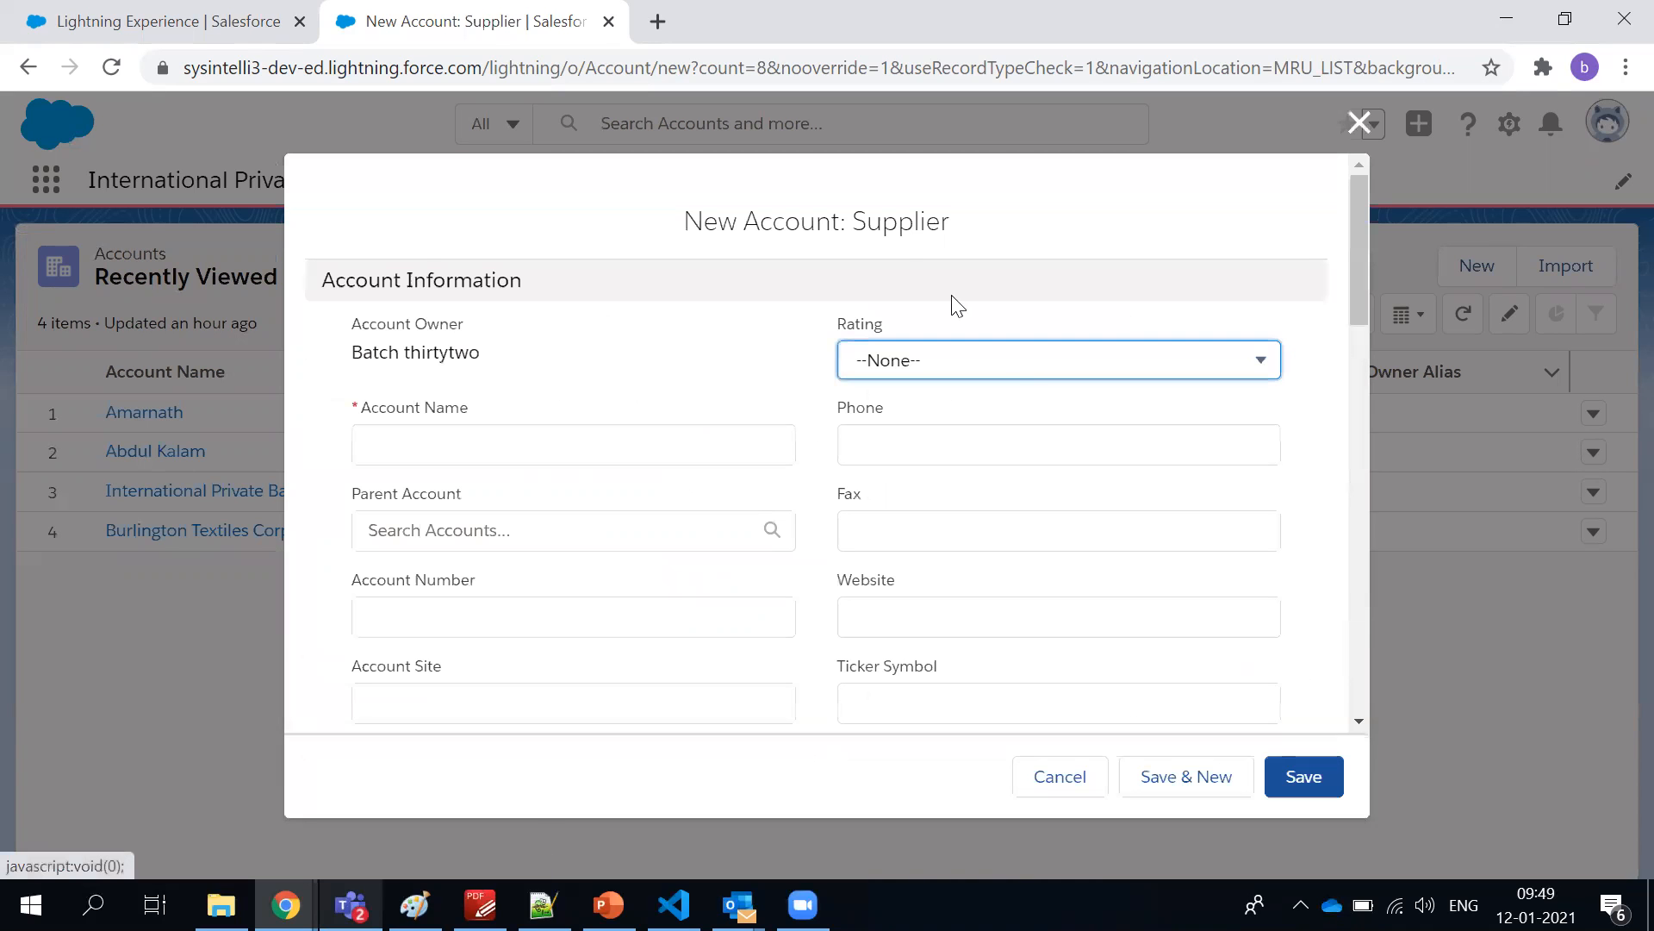
Highlight the Supplier form's title, review the fields in its layout, and discard the form
{"action": "triple_click", "coordinate": [880, 219]}
{"action": "scroll", "coordinate": [399, 247], "scroll_direction": "down", "scroll_amount": 15}
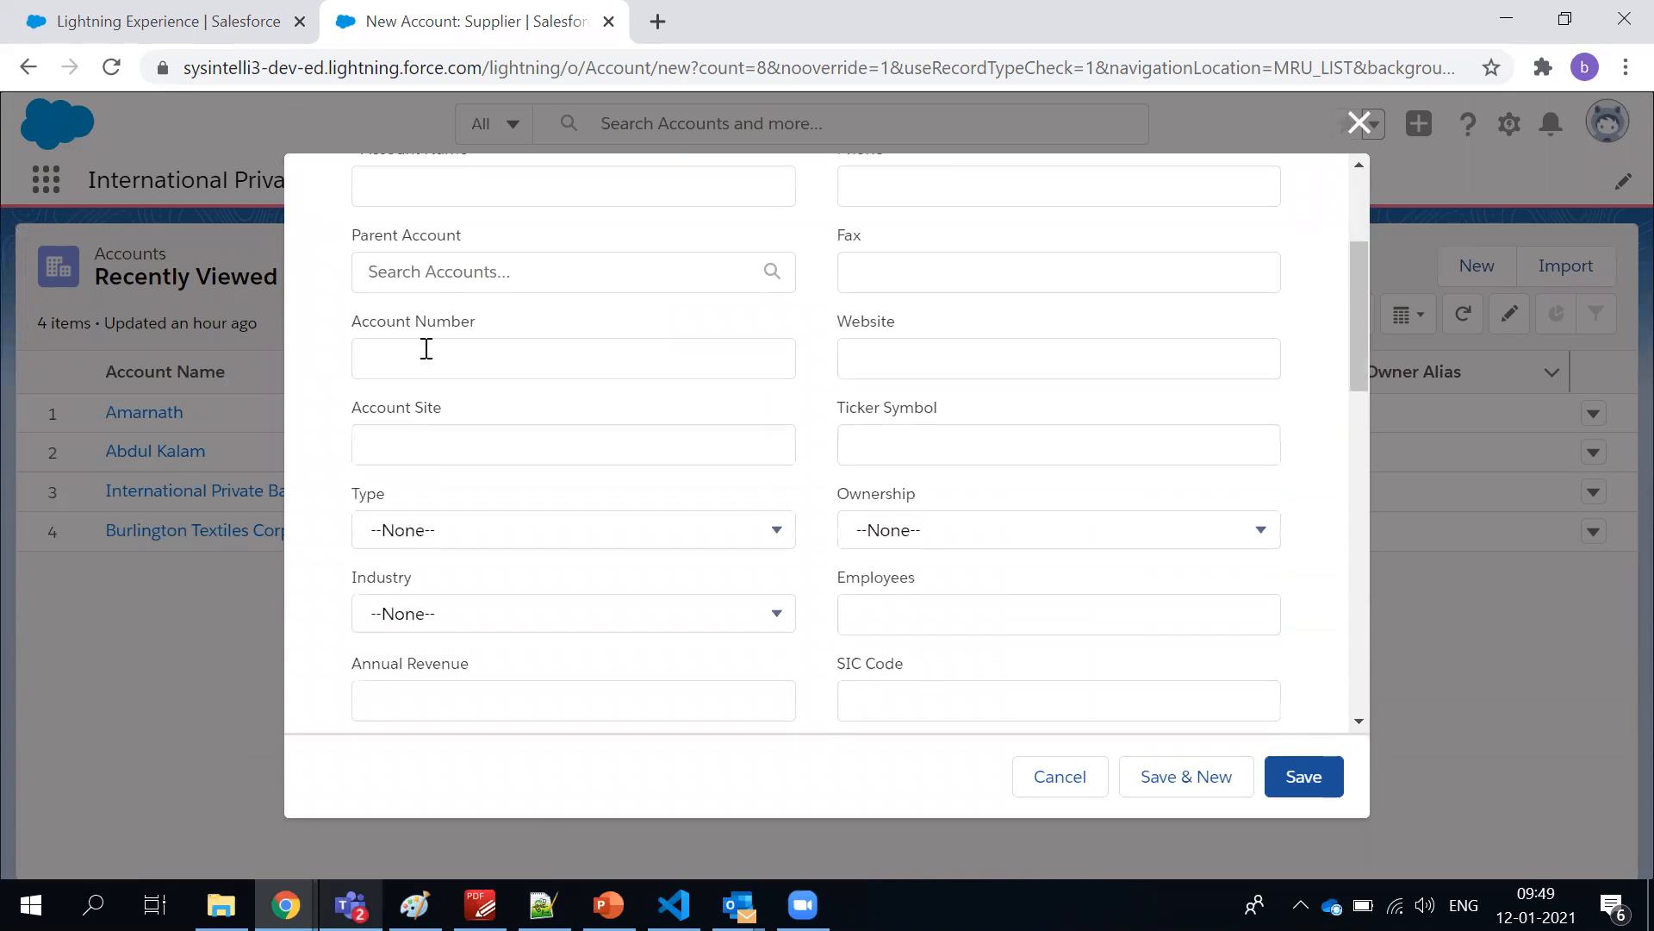
{"action": "scroll", "coordinate": [428, 395], "scroll_direction": "up", "scroll_amount": 15}
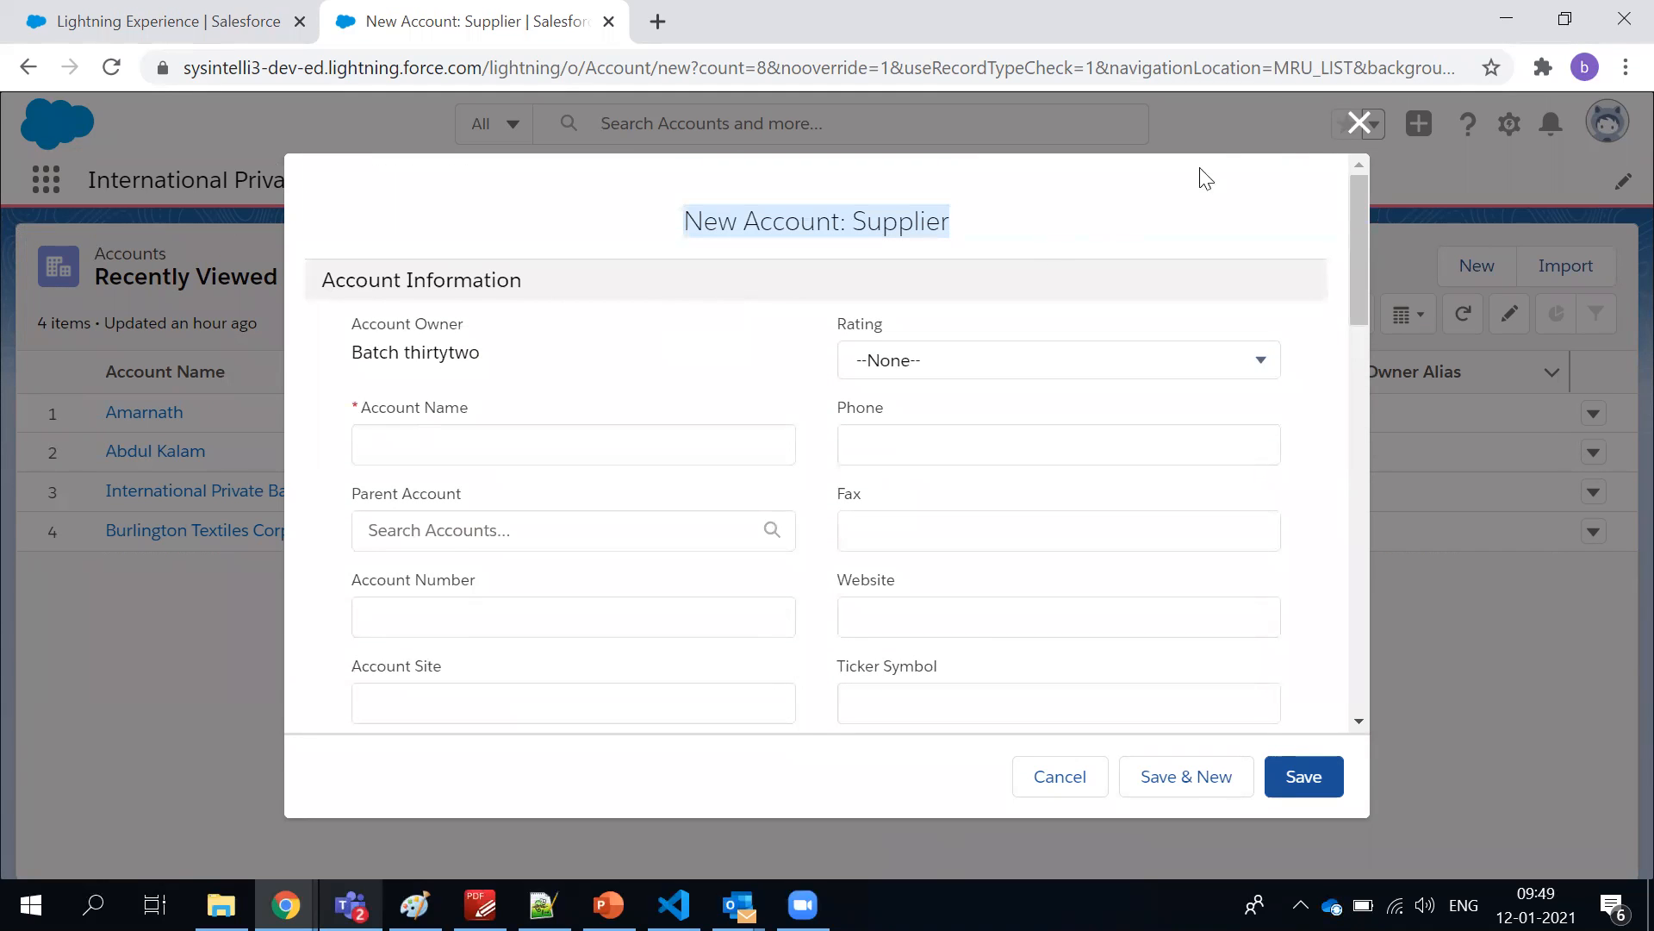
{"action": "left_click", "coordinate": [1359, 123]}
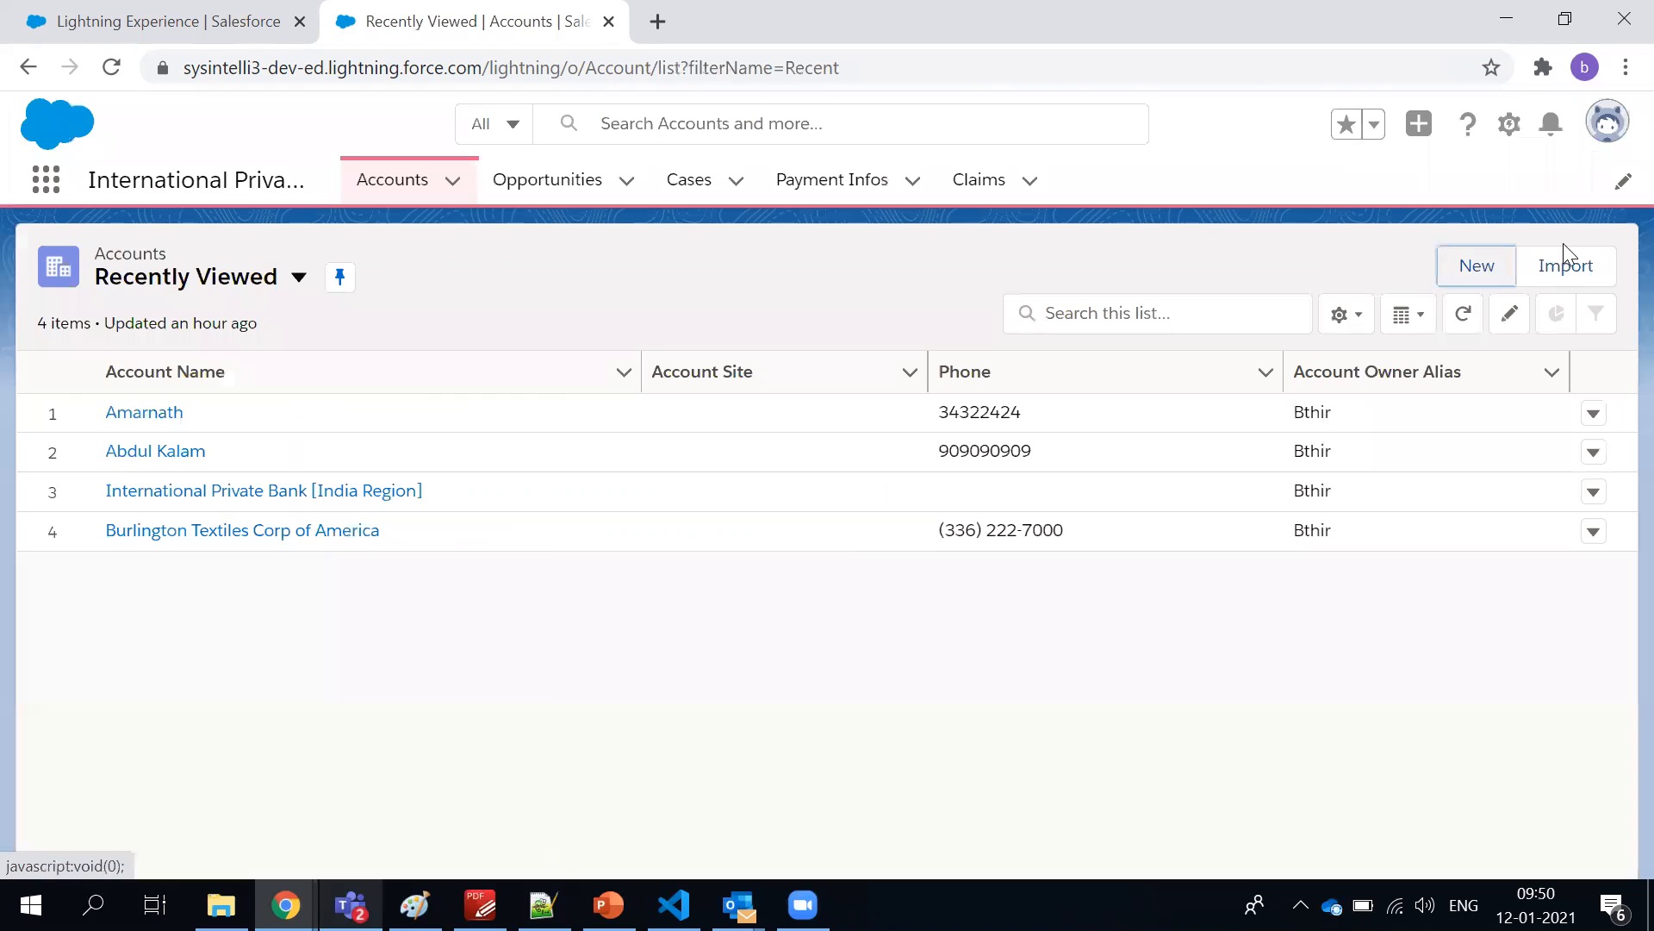
Start another new account using the Individual Customer record type
{"action": "left_click", "coordinate": [1493, 269]}
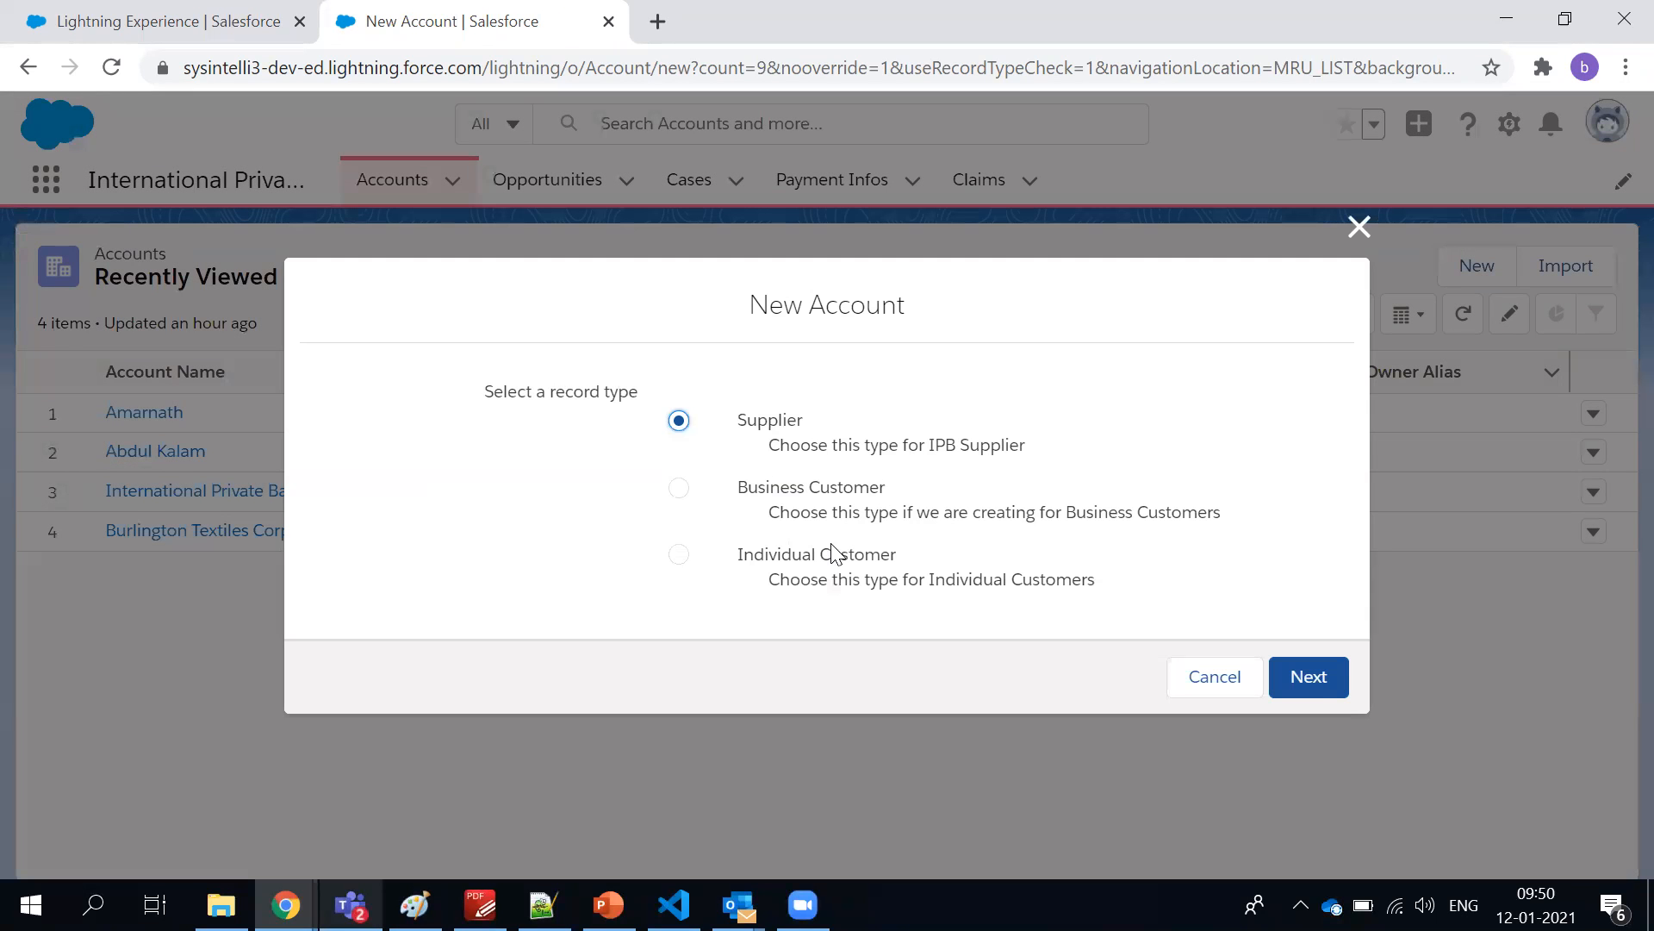
{"action": "left_click", "coordinate": [836, 558]}
{"action": "left_click", "coordinate": [1308, 677]}
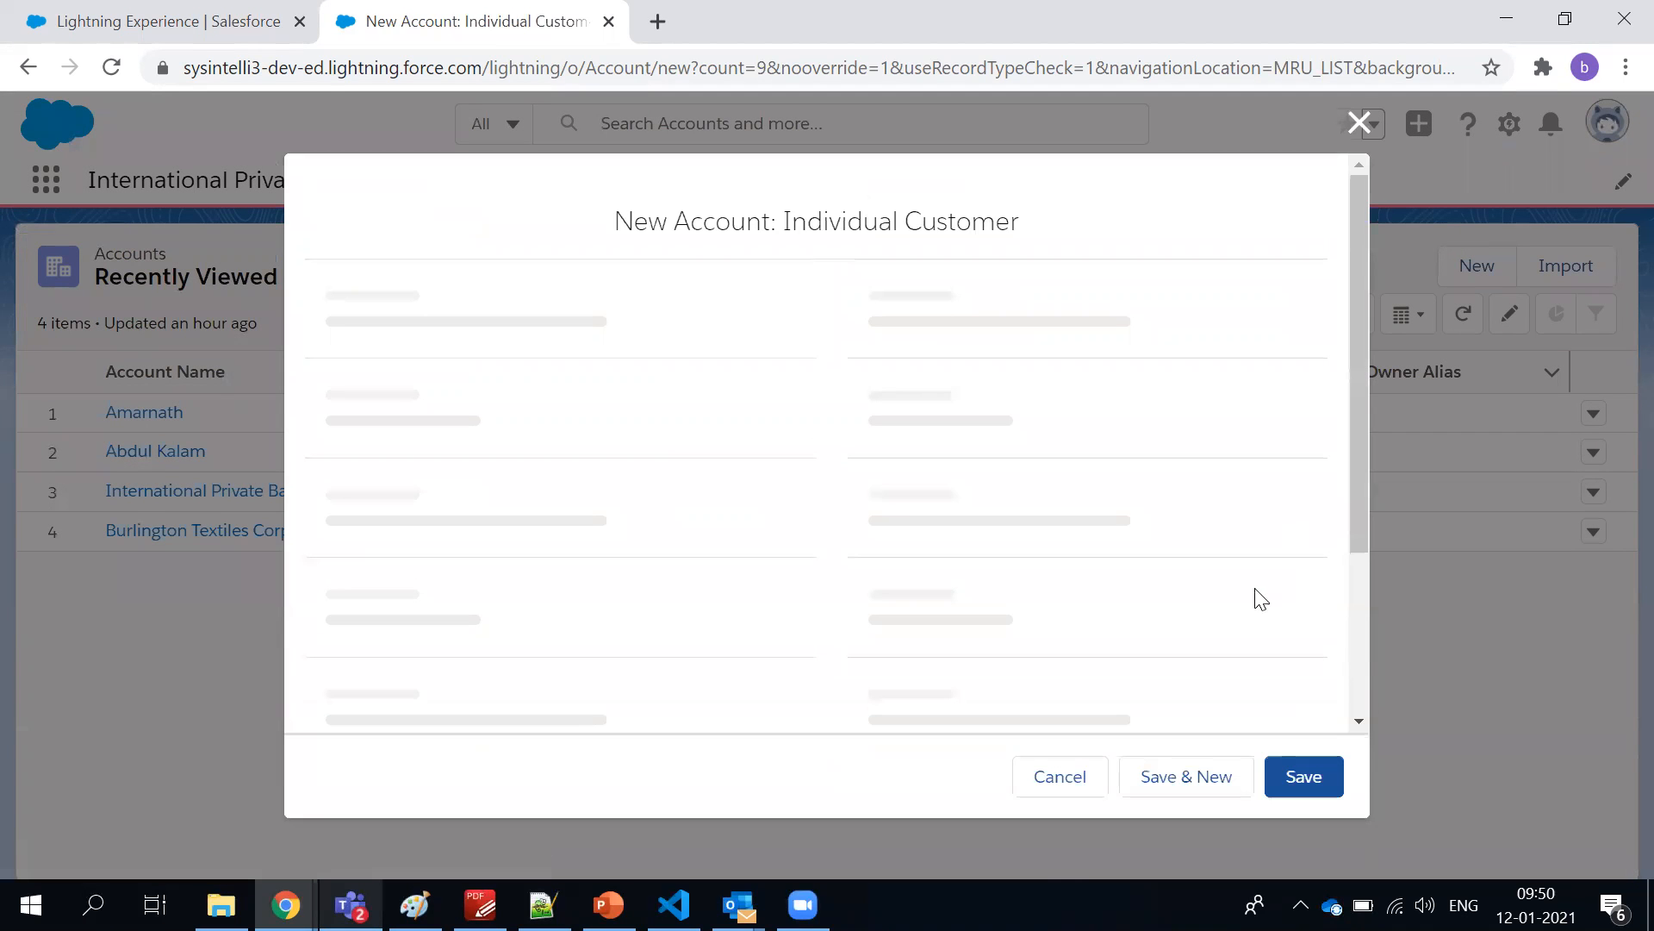
Examine the account and address fields in the Individual Customer layout and discard the form
{"action": "scroll", "coordinate": [1226, 530], "scroll_direction": "down", "scroll_amount": 2}
{"action": "scroll", "coordinate": [1224, 522], "scroll_direction": "down", "scroll_amount": 5}
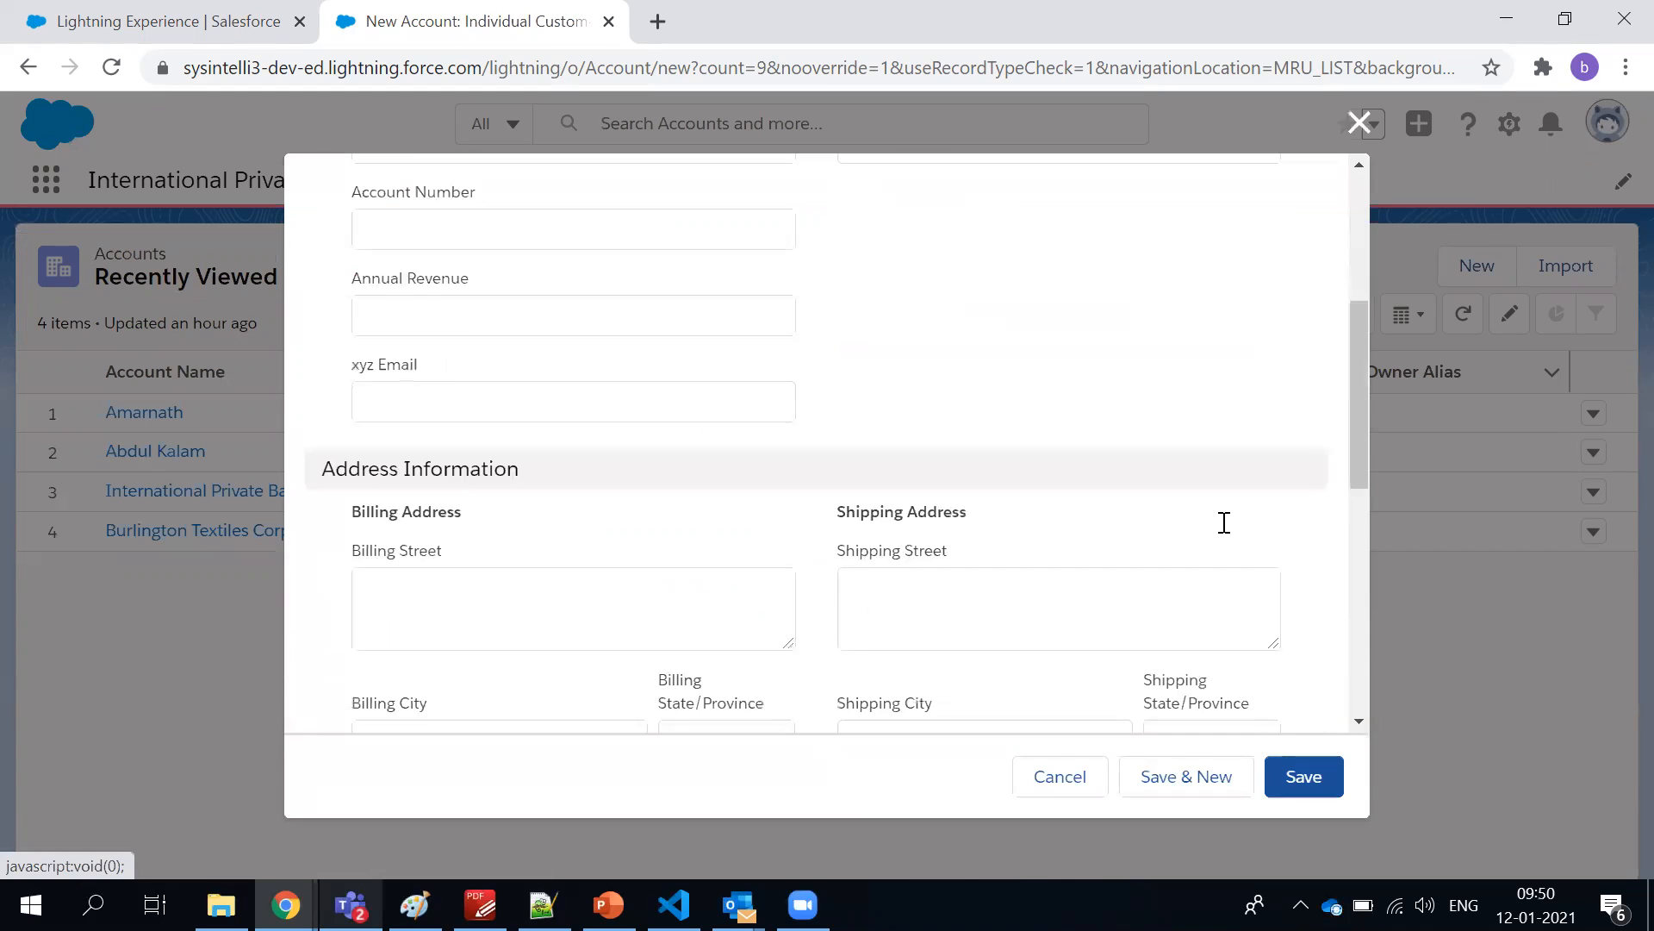
{"action": "scroll", "coordinate": [1223, 522], "scroll_direction": "down", "scroll_amount": 8}
{"action": "scroll", "coordinate": [1224, 522], "scroll_direction": "up", "scroll_amount": 10}
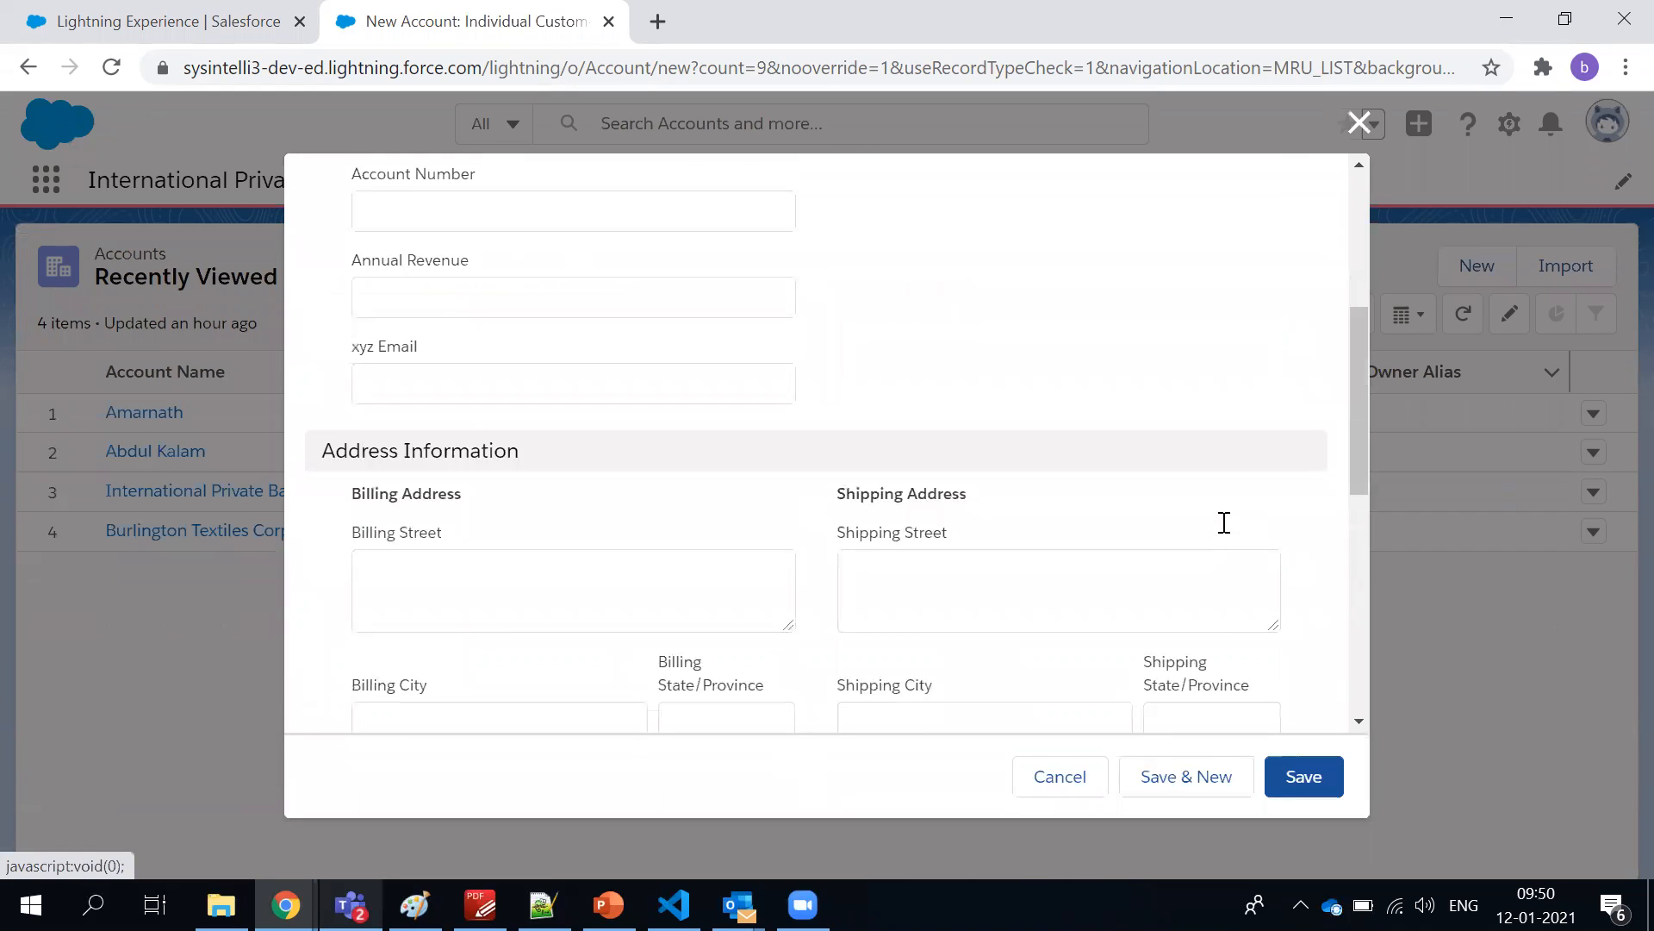
{"action": "scroll", "coordinate": [1223, 528], "scroll_direction": "down", "scroll_amount": 3}
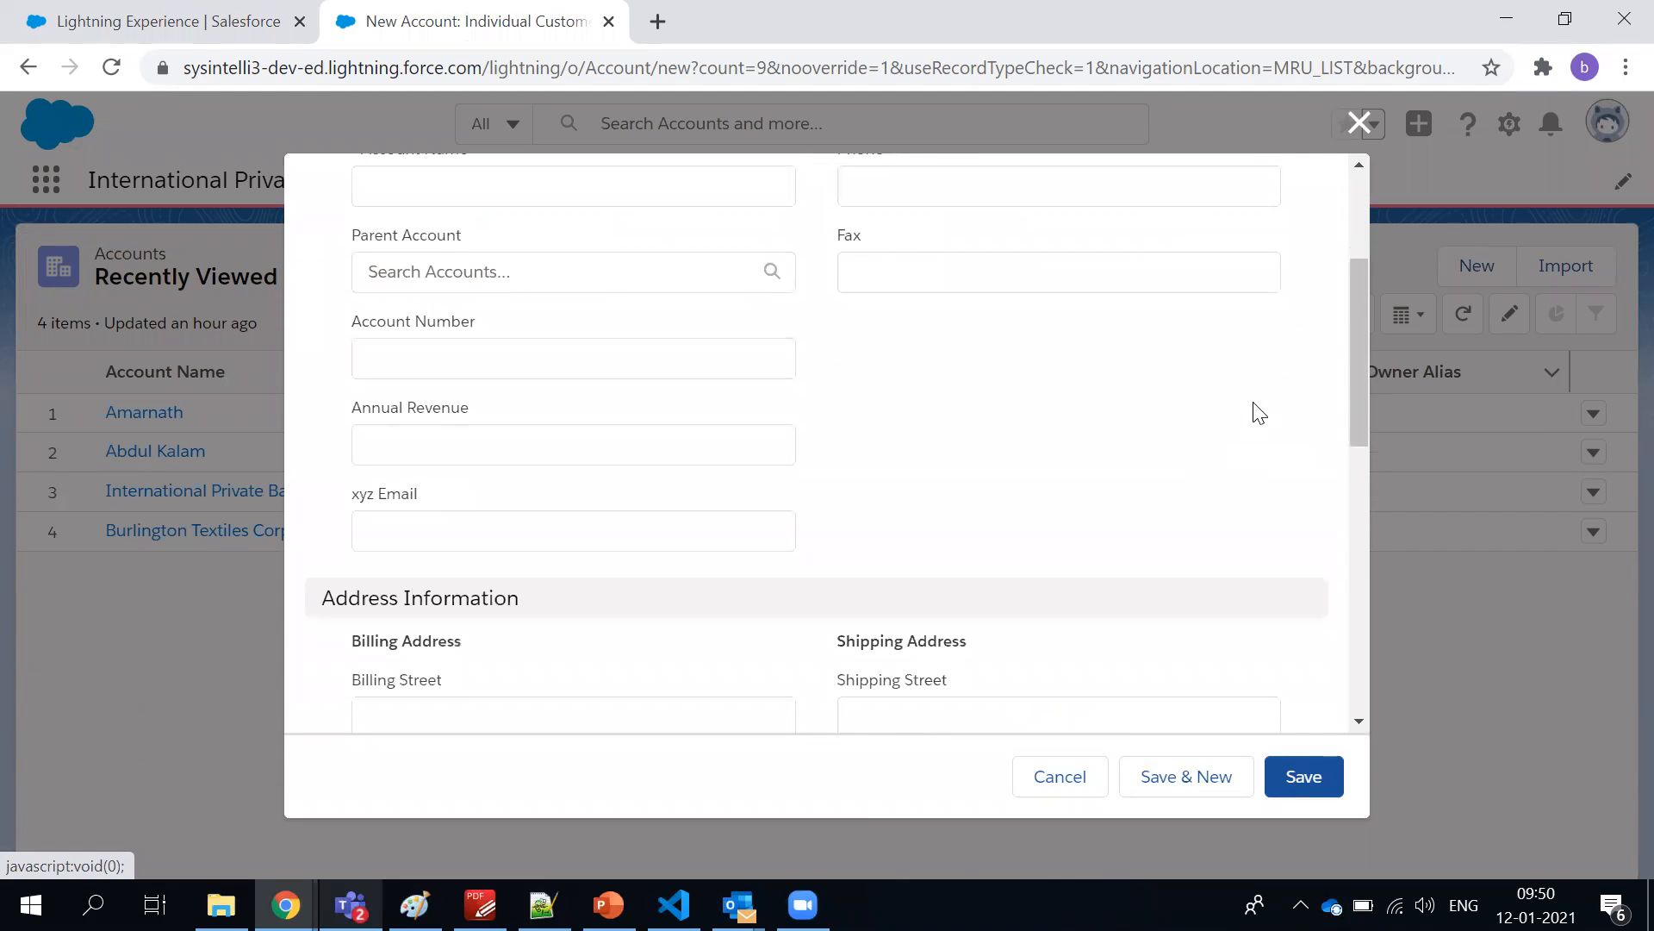
{"action": "scroll", "coordinate": [1255, 405], "scroll_direction": "up", "scroll_amount": 3}
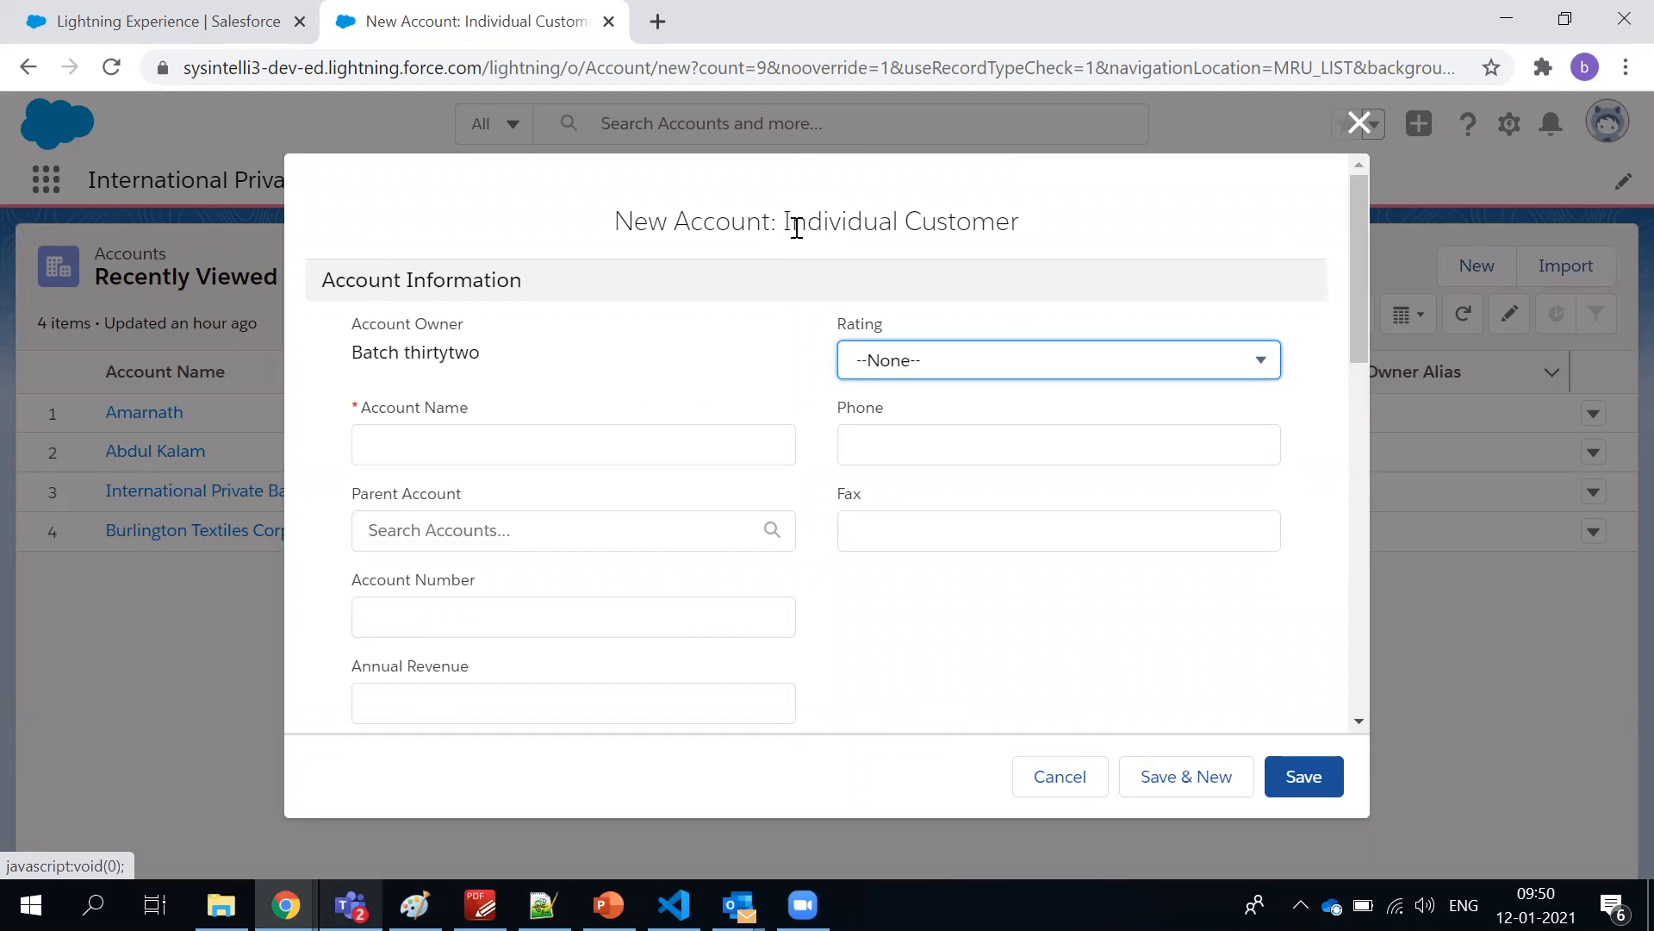
{"action": "left_click", "coordinate": [1358, 123]}
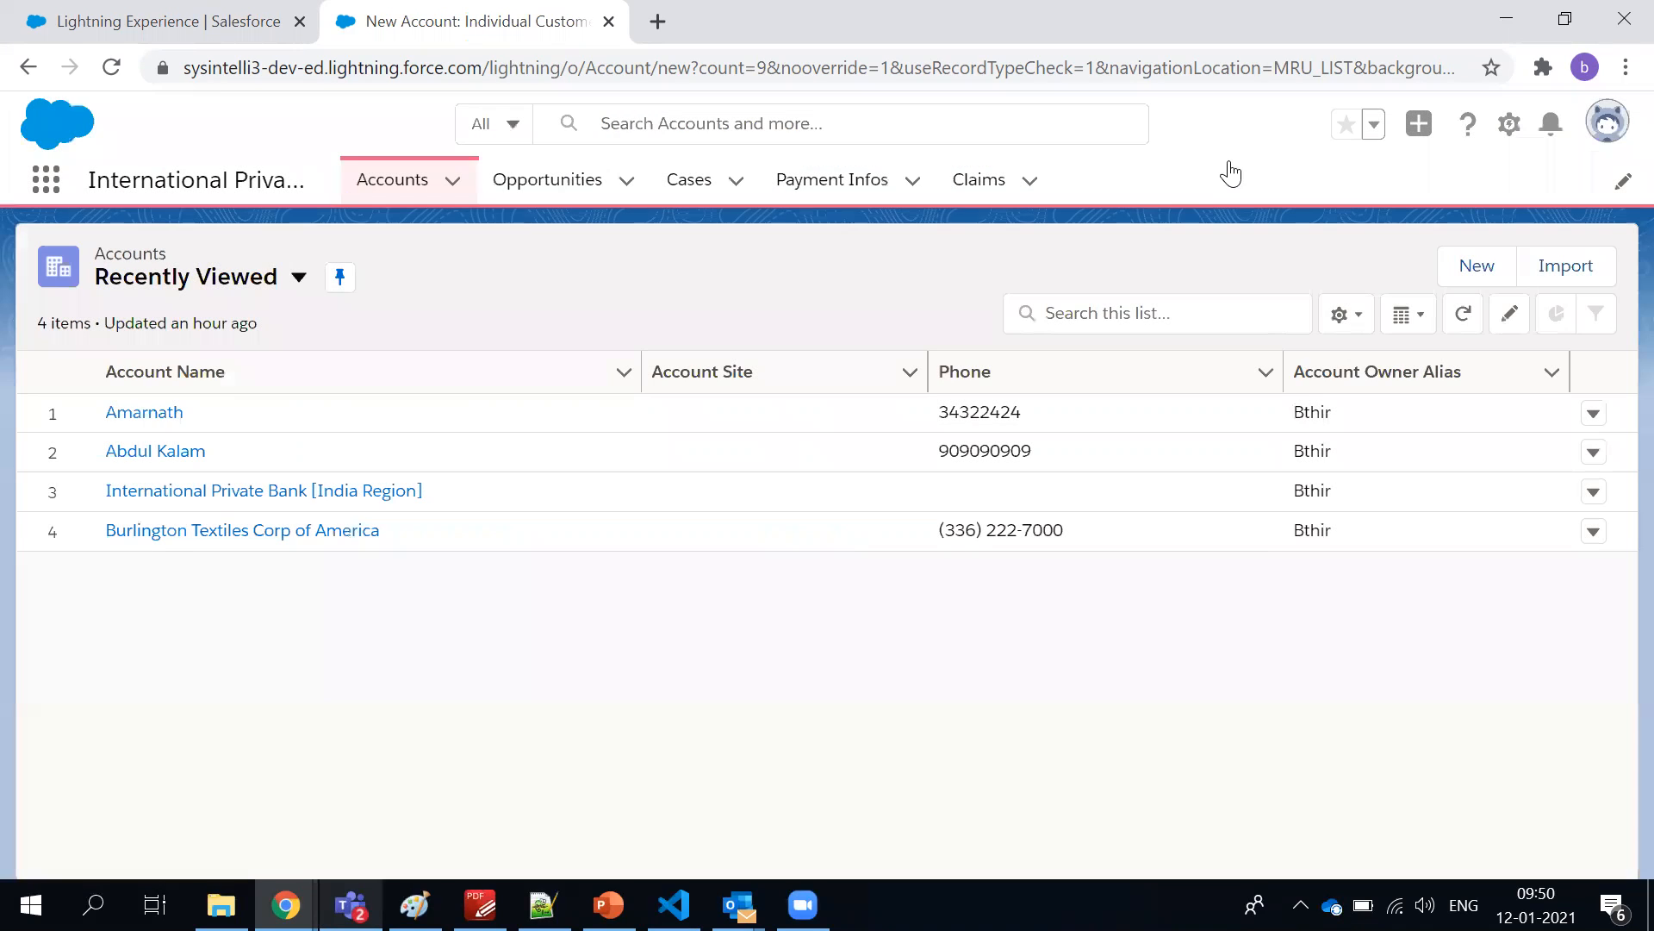
Check the default record type in the profile's Account record type settings and go back to the profile's detail page
{"action": "left_click", "coordinate": [134, 24]}
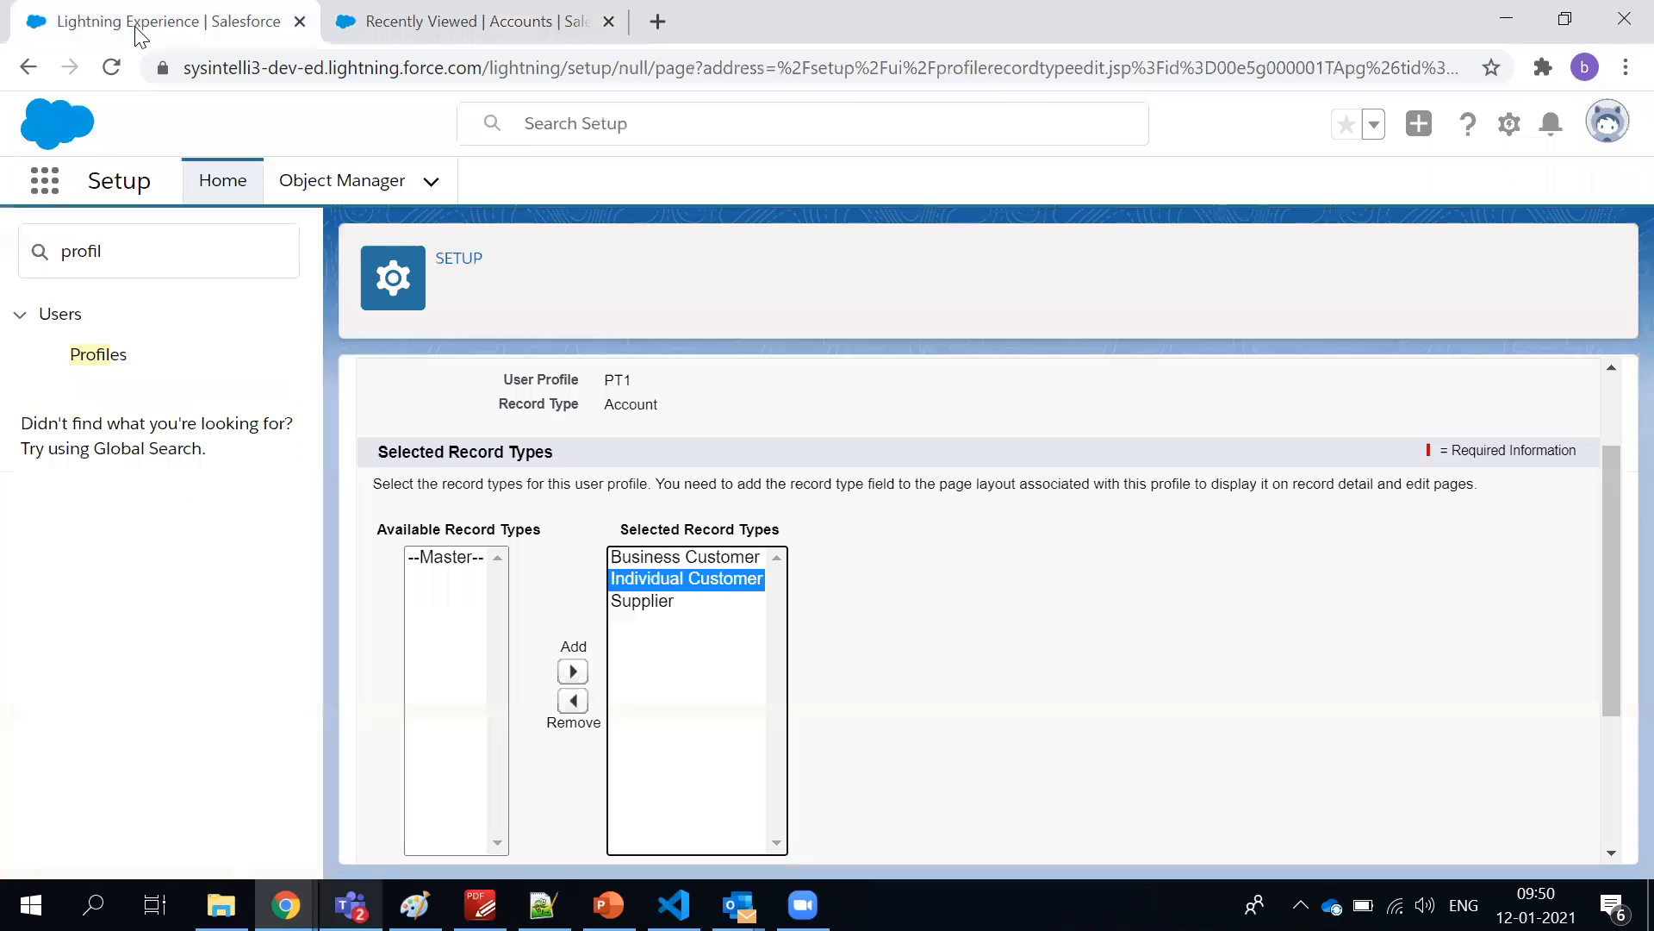
{"action": "scroll", "coordinate": [520, 417], "scroll_direction": "down", "scroll_amount": 3}
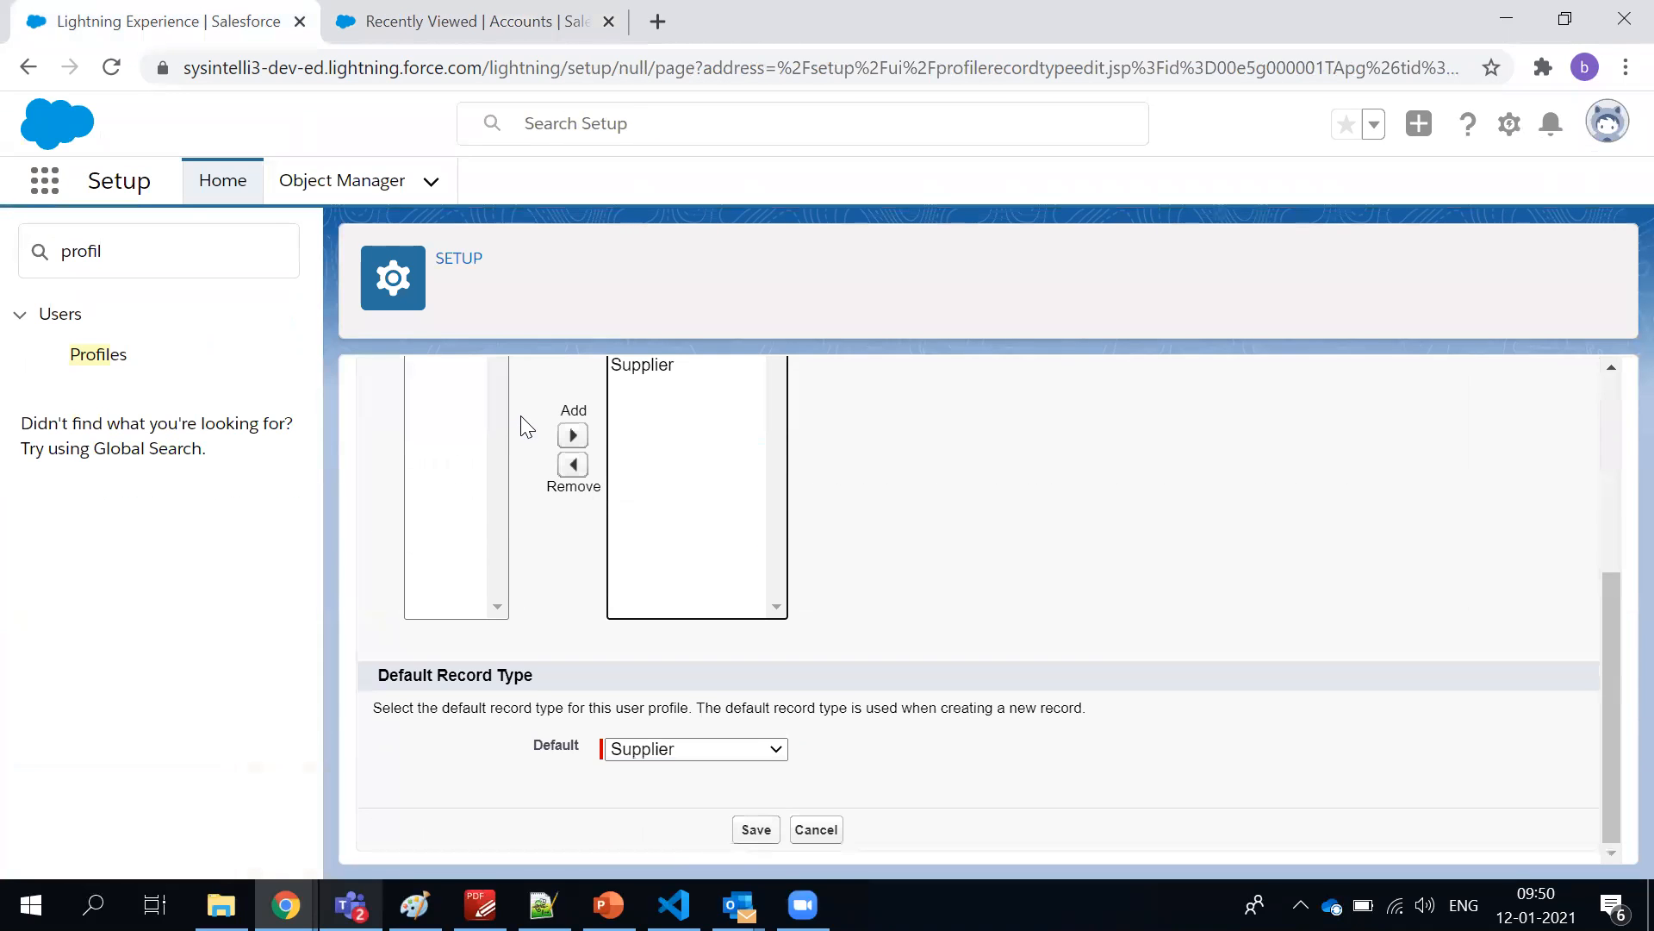
{"action": "scroll", "coordinate": [527, 428], "scroll_direction": "up", "scroll_amount": 5}
{"action": "left_click", "coordinate": [26, 67]}
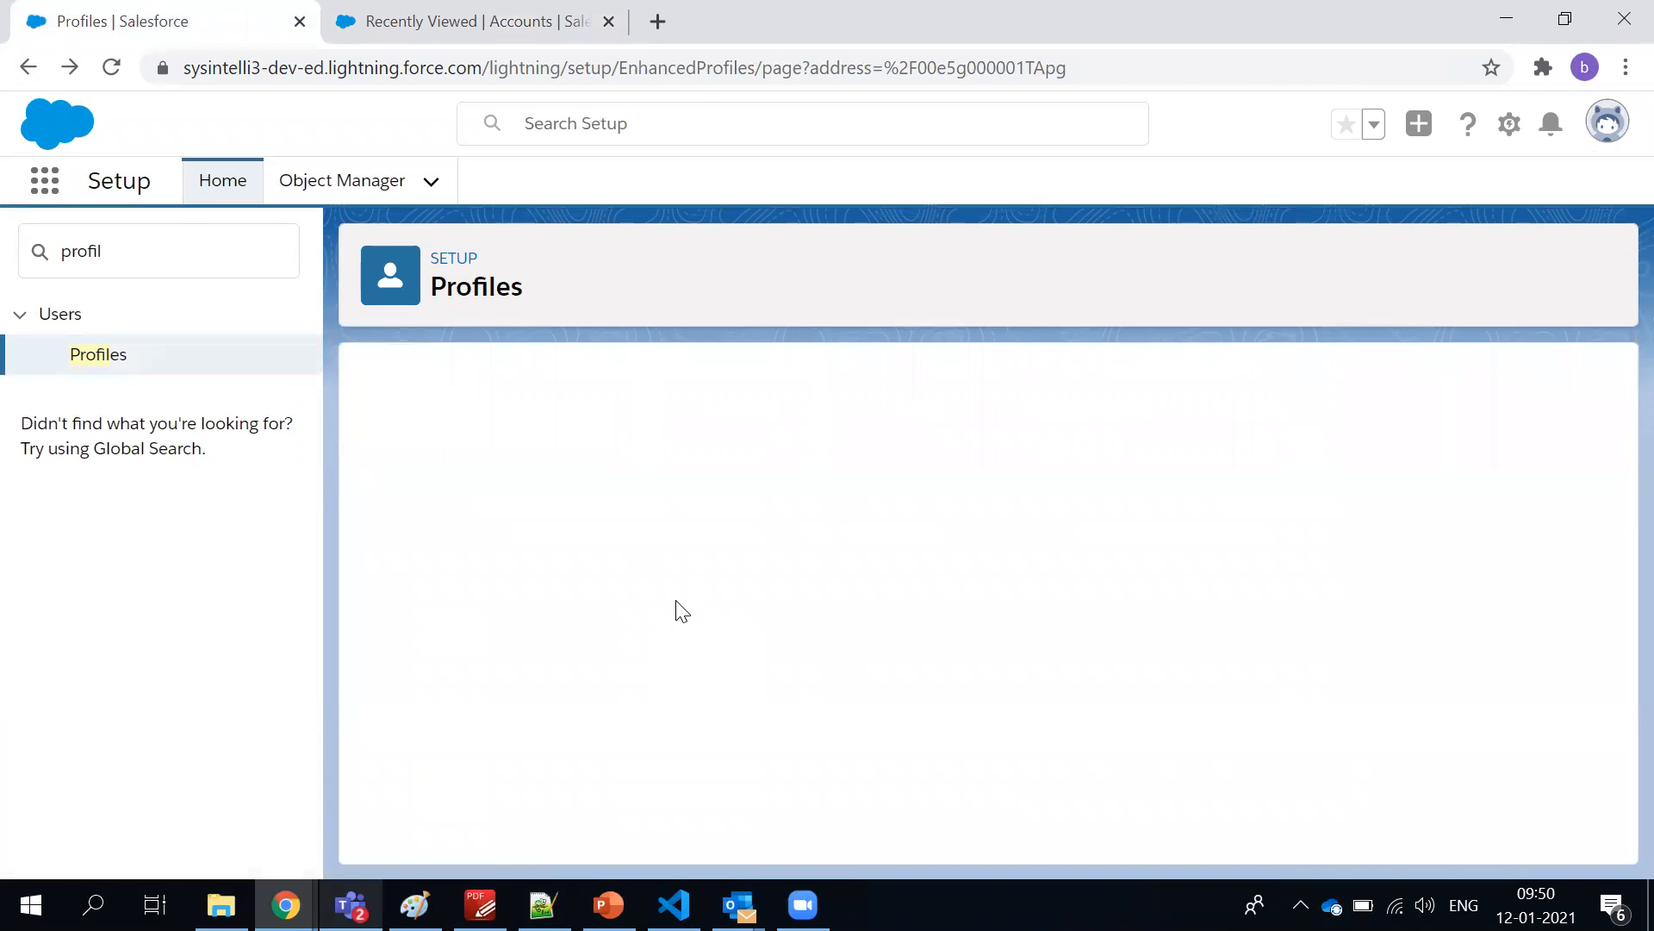
Review the profile's page layouts, field-level security, app, tab and record type settings down to the administrative permissions
{"action": "scroll", "coordinate": [681, 598], "scroll_direction": "down", "scroll_amount": 3}
{"action": "scroll", "coordinate": [676, 596], "scroll_direction": "down", "scroll_amount": 20}
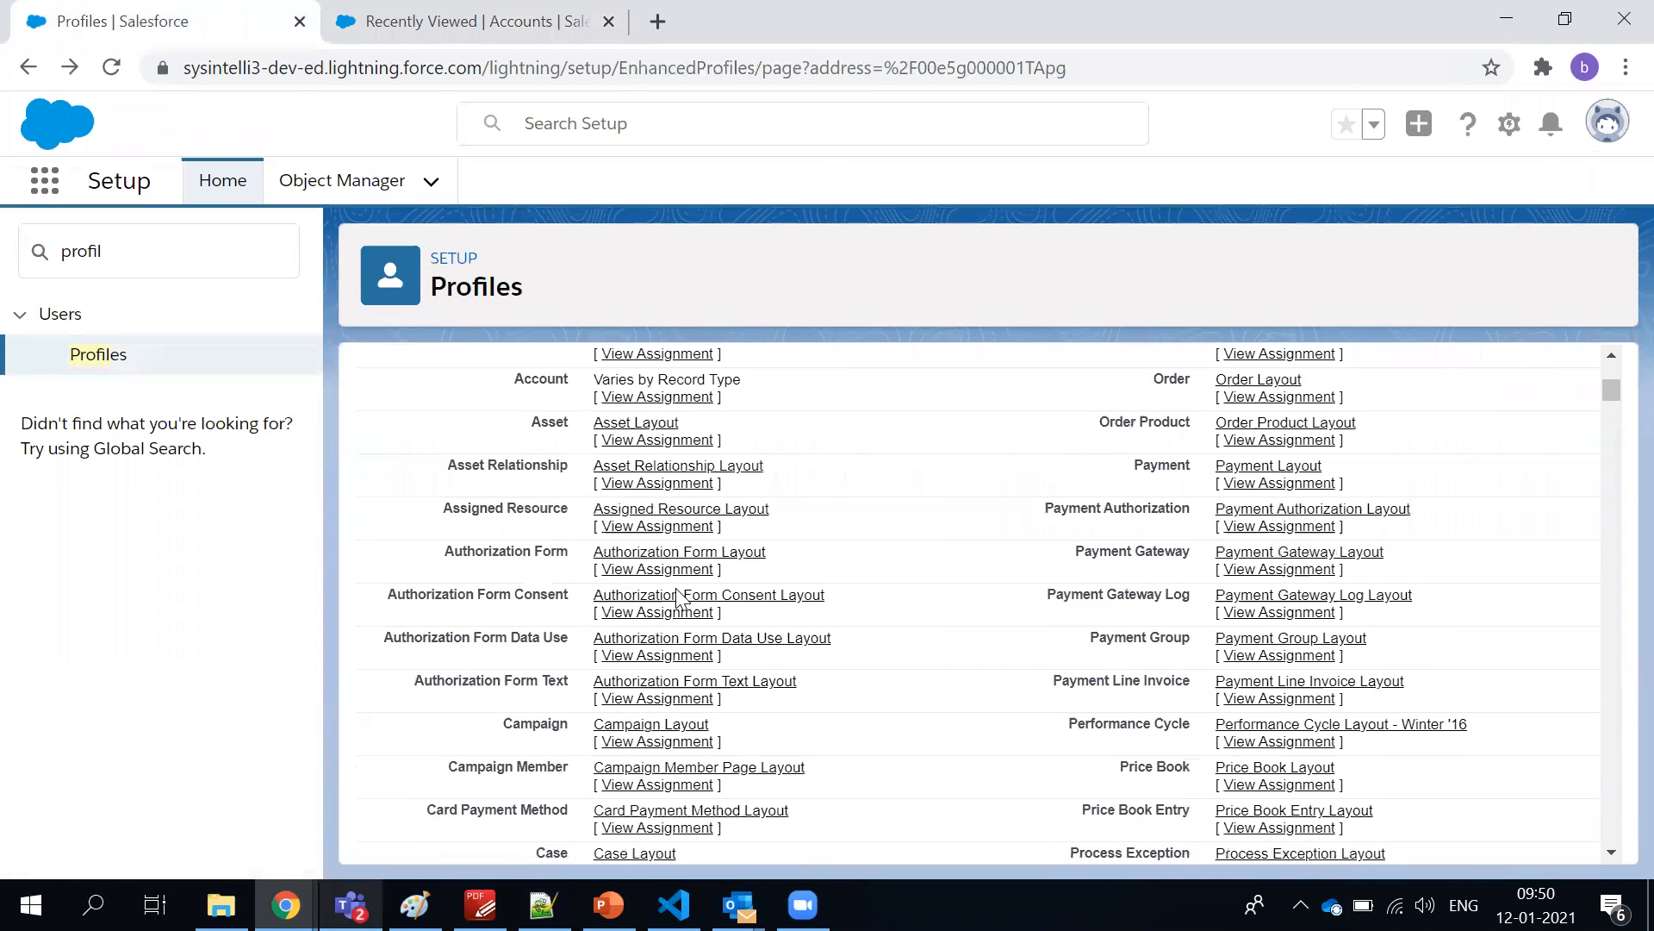
{"action": "scroll", "coordinate": [677, 596], "scroll_direction": "down", "scroll_amount": 20}
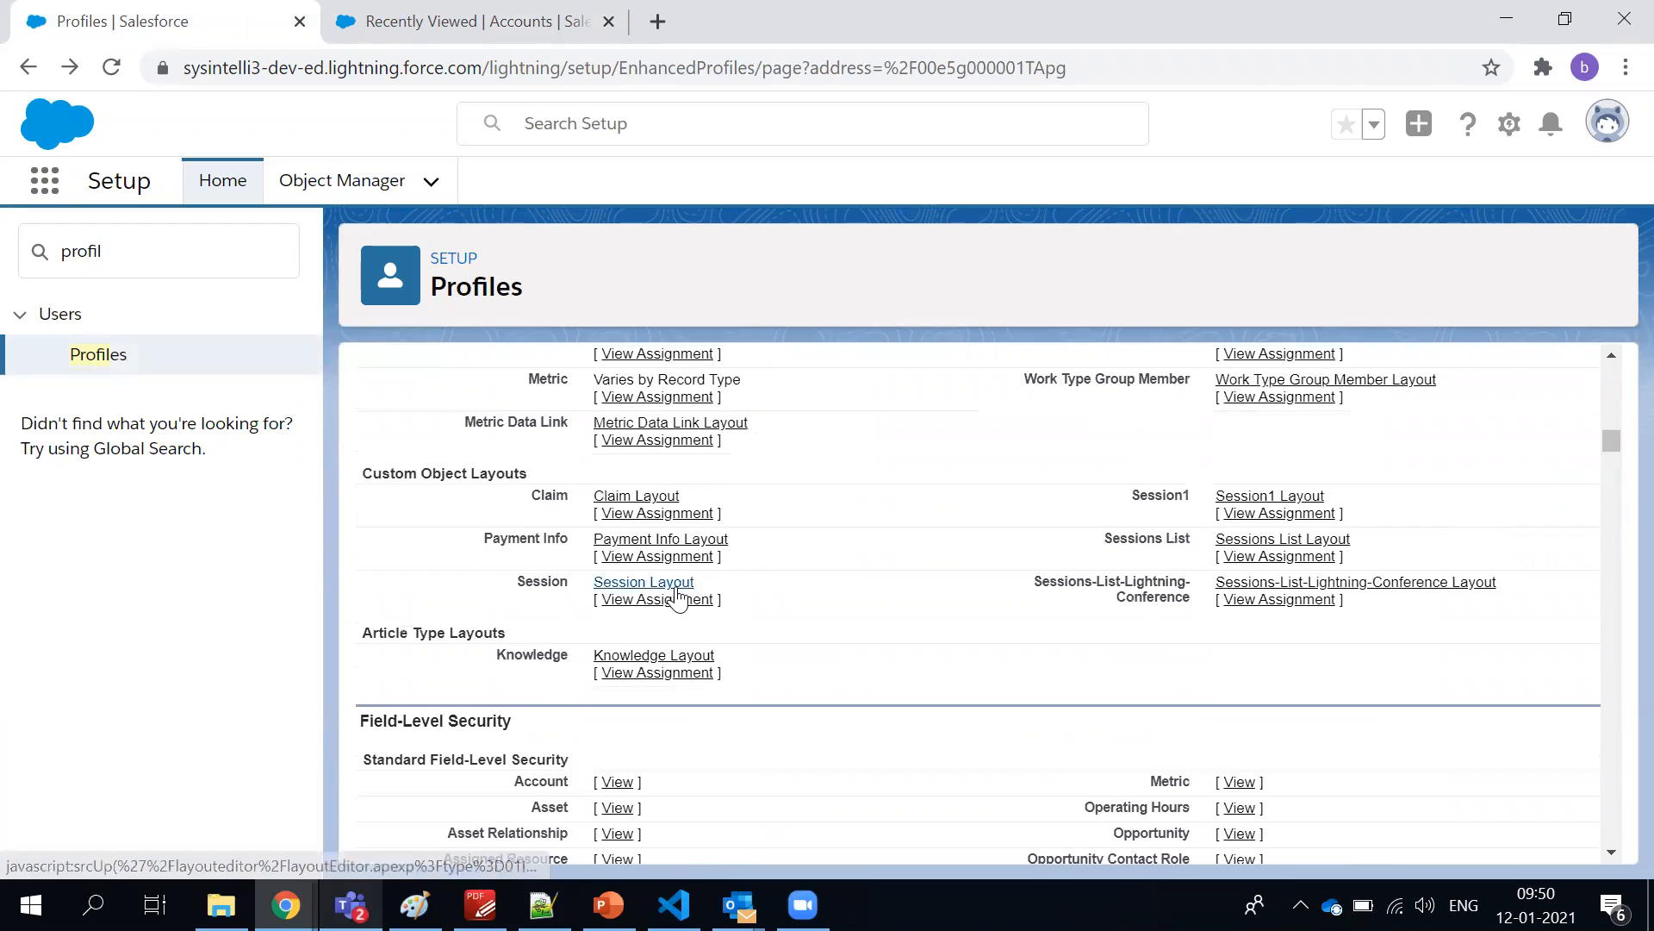
{"action": "scroll", "coordinate": [680, 597], "scroll_direction": "down", "scroll_amount": 20}
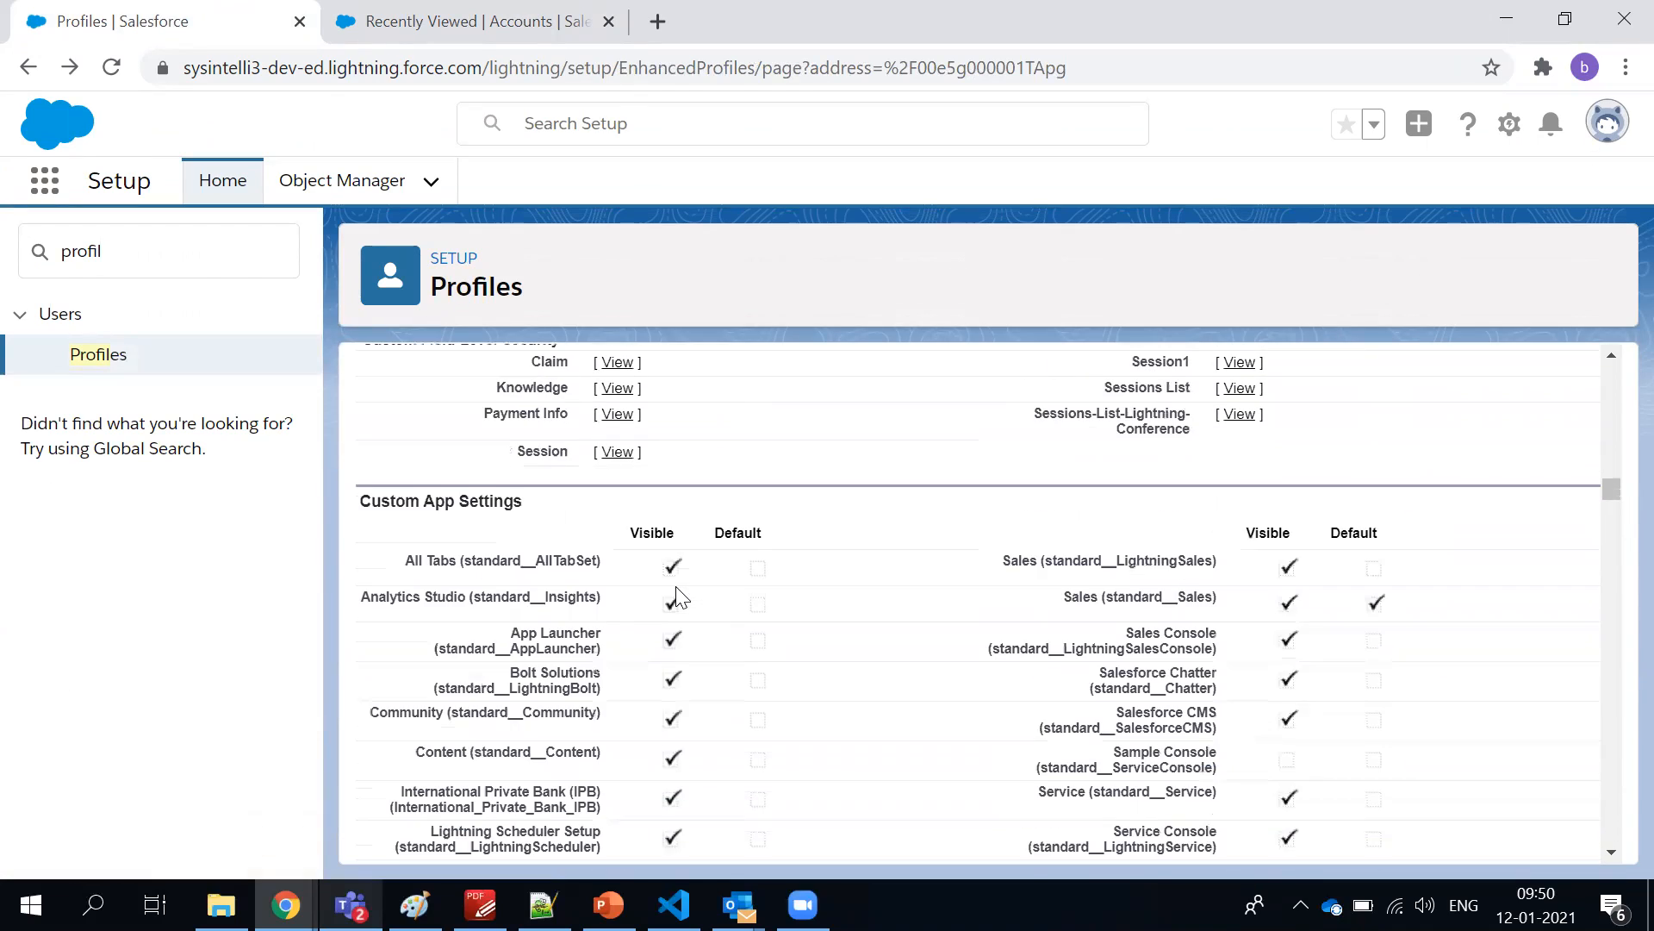
{"action": "scroll", "coordinate": [675, 588], "scroll_direction": "up", "scroll_amount": 4}
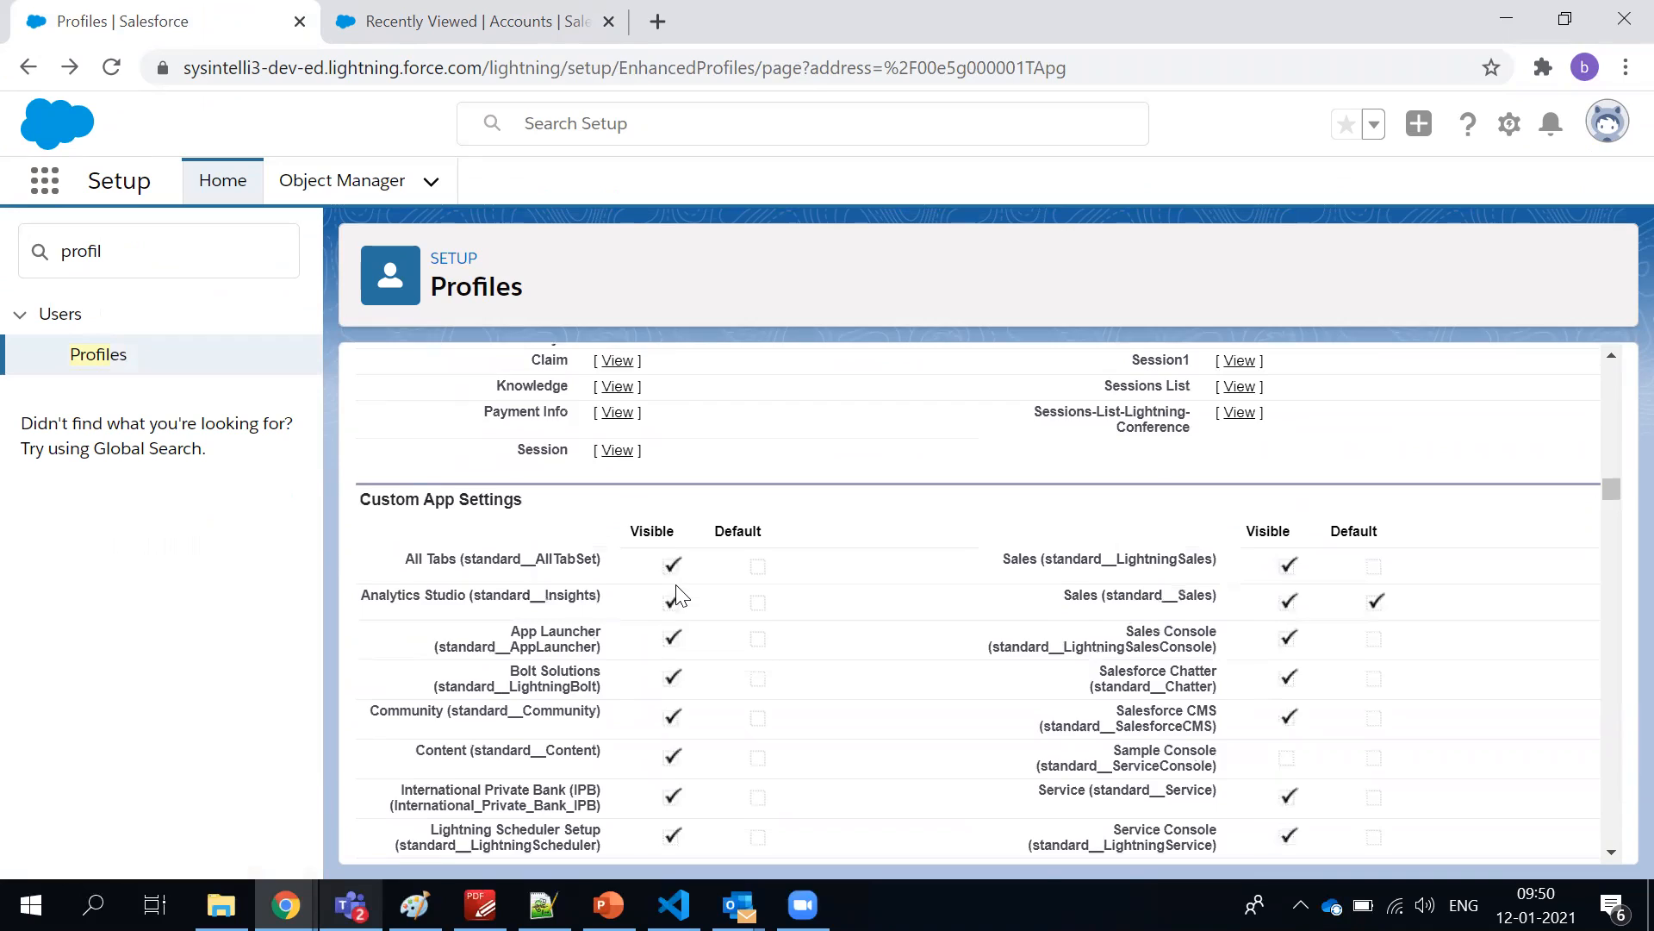
{"action": "scroll", "coordinate": [676, 592], "scroll_direction": "down", "scroll_amount": 8}
{"action": "scroll", "coordinate": [505, 473], "scroll_direction": "down", "scroll_amount": 20}
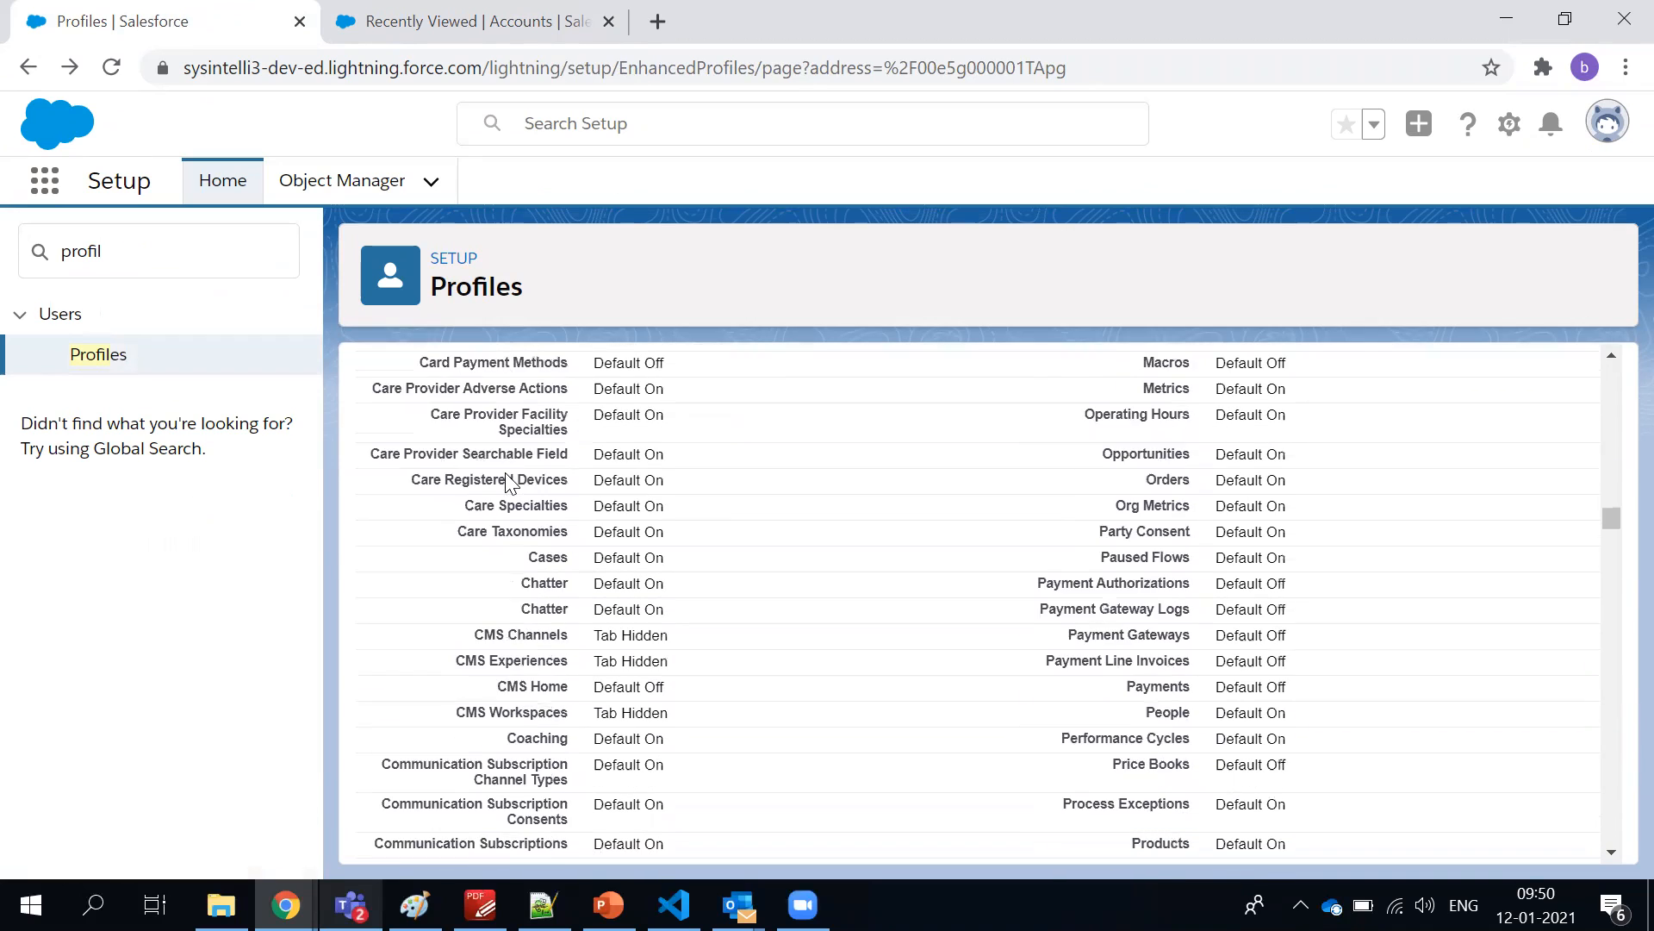
{"action": "scroll", "coordinate": [505, 472], "scroll_direction": "down", "scroll_amount": 12}
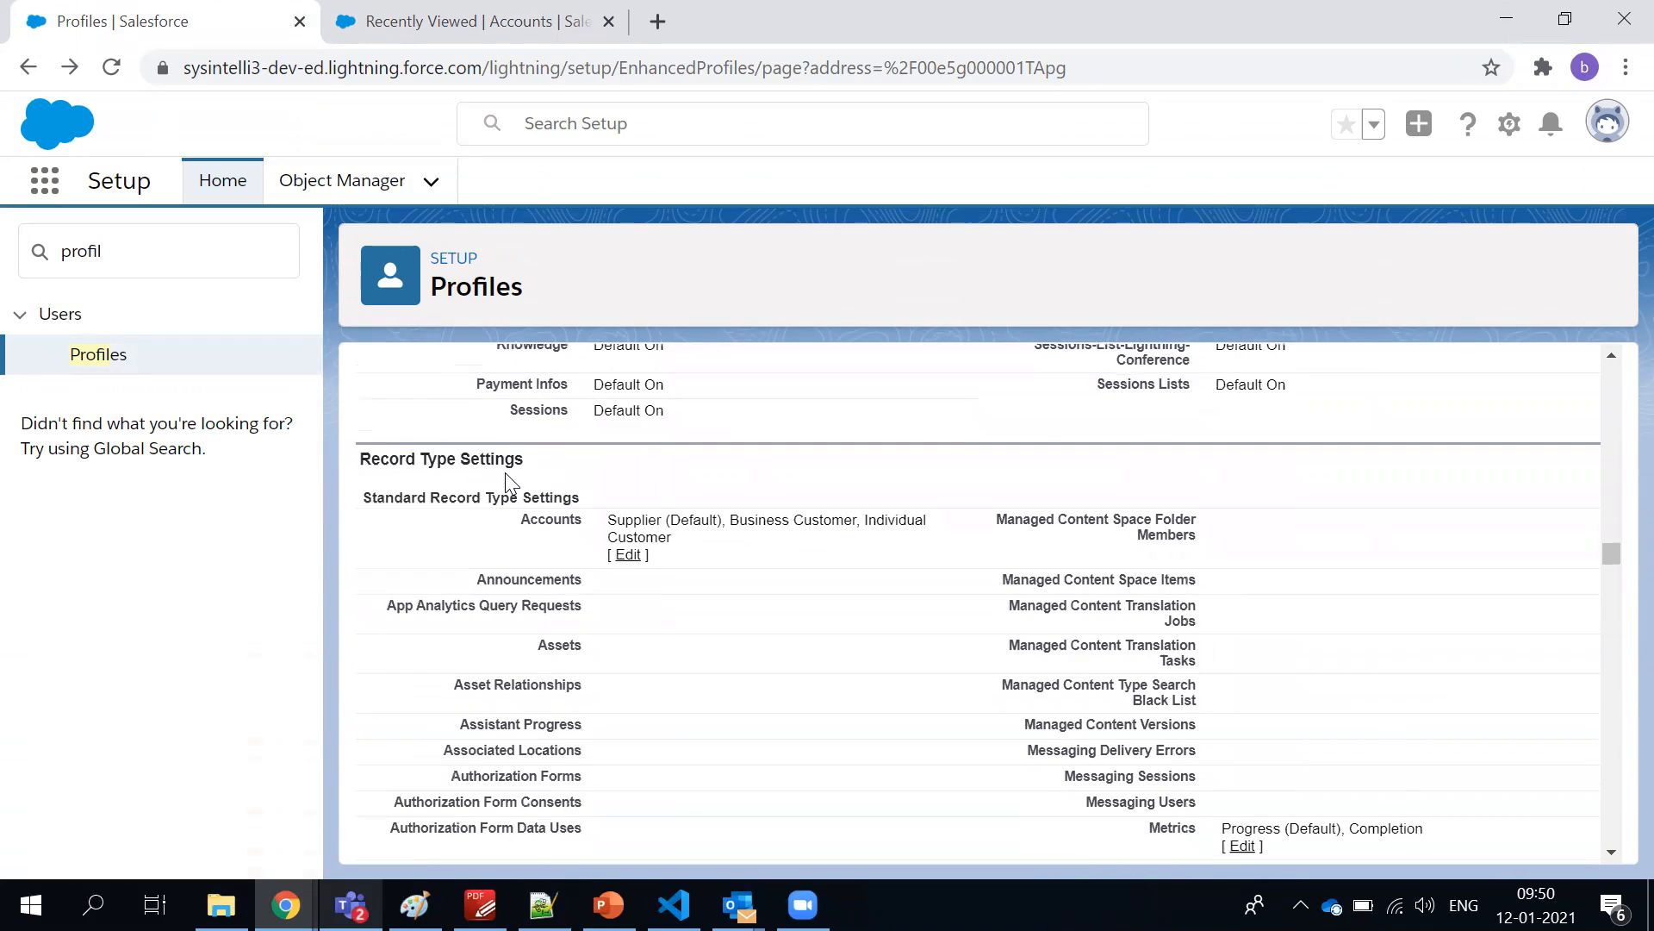
{"action": "scroll", "coordinate": [505, 483], "scroll_direction": "down", "scroll_amount": 15}
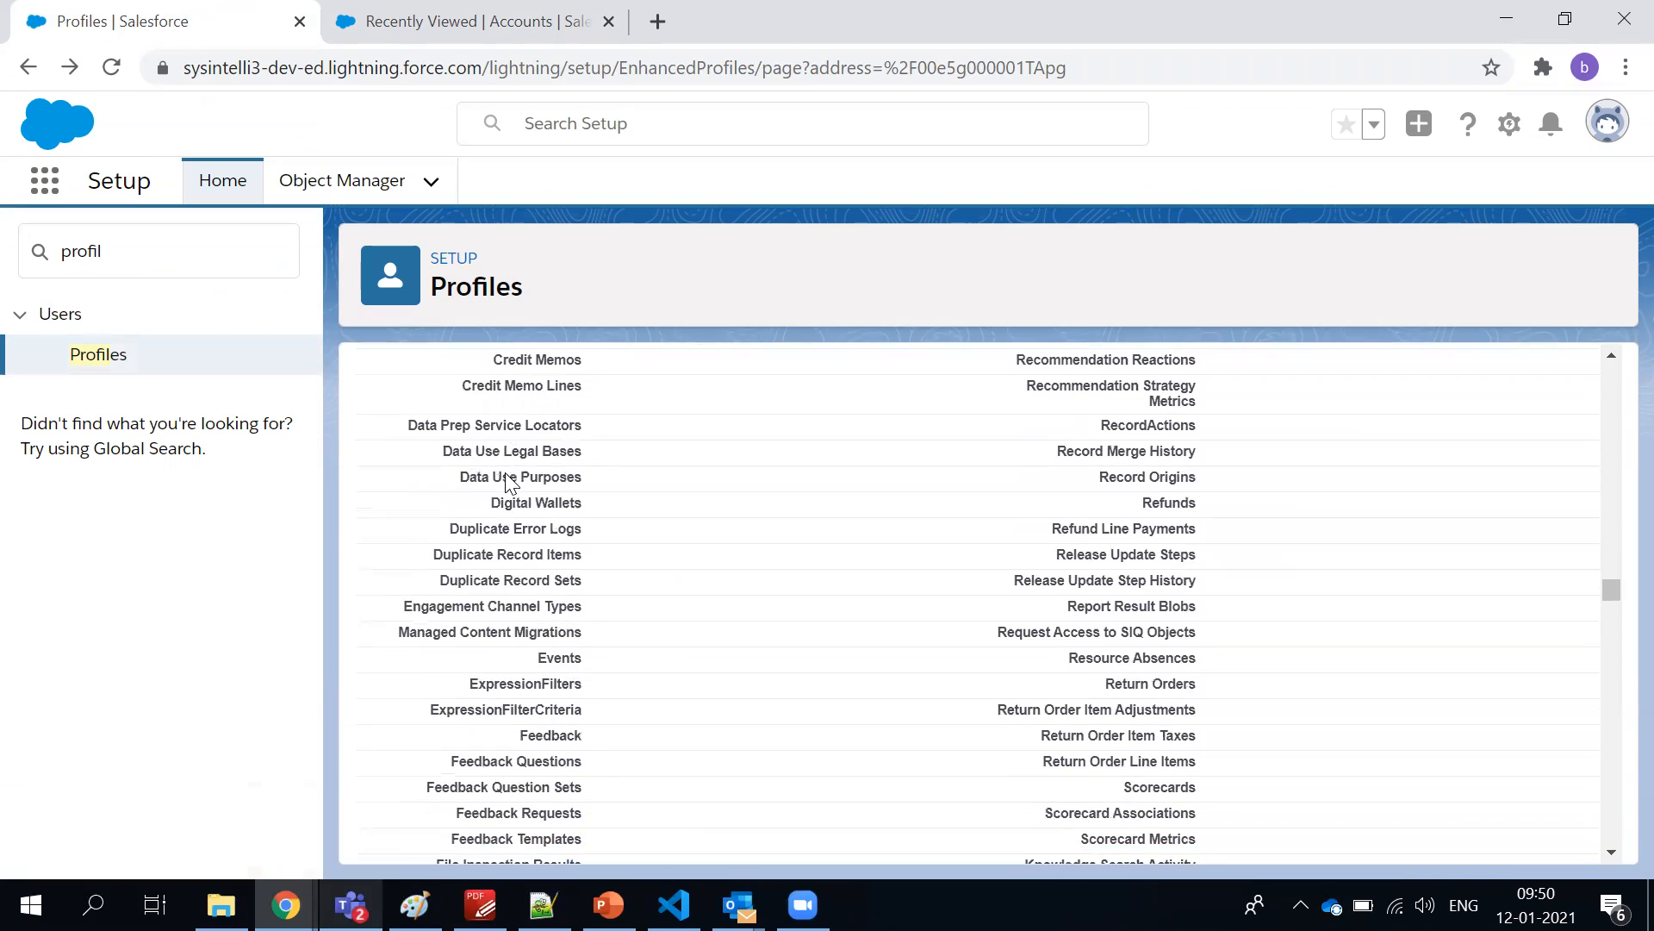
{"action": "scroll", "coordinate": [507, 482], "scroll_direction": "down", "scroll_amount": 5}
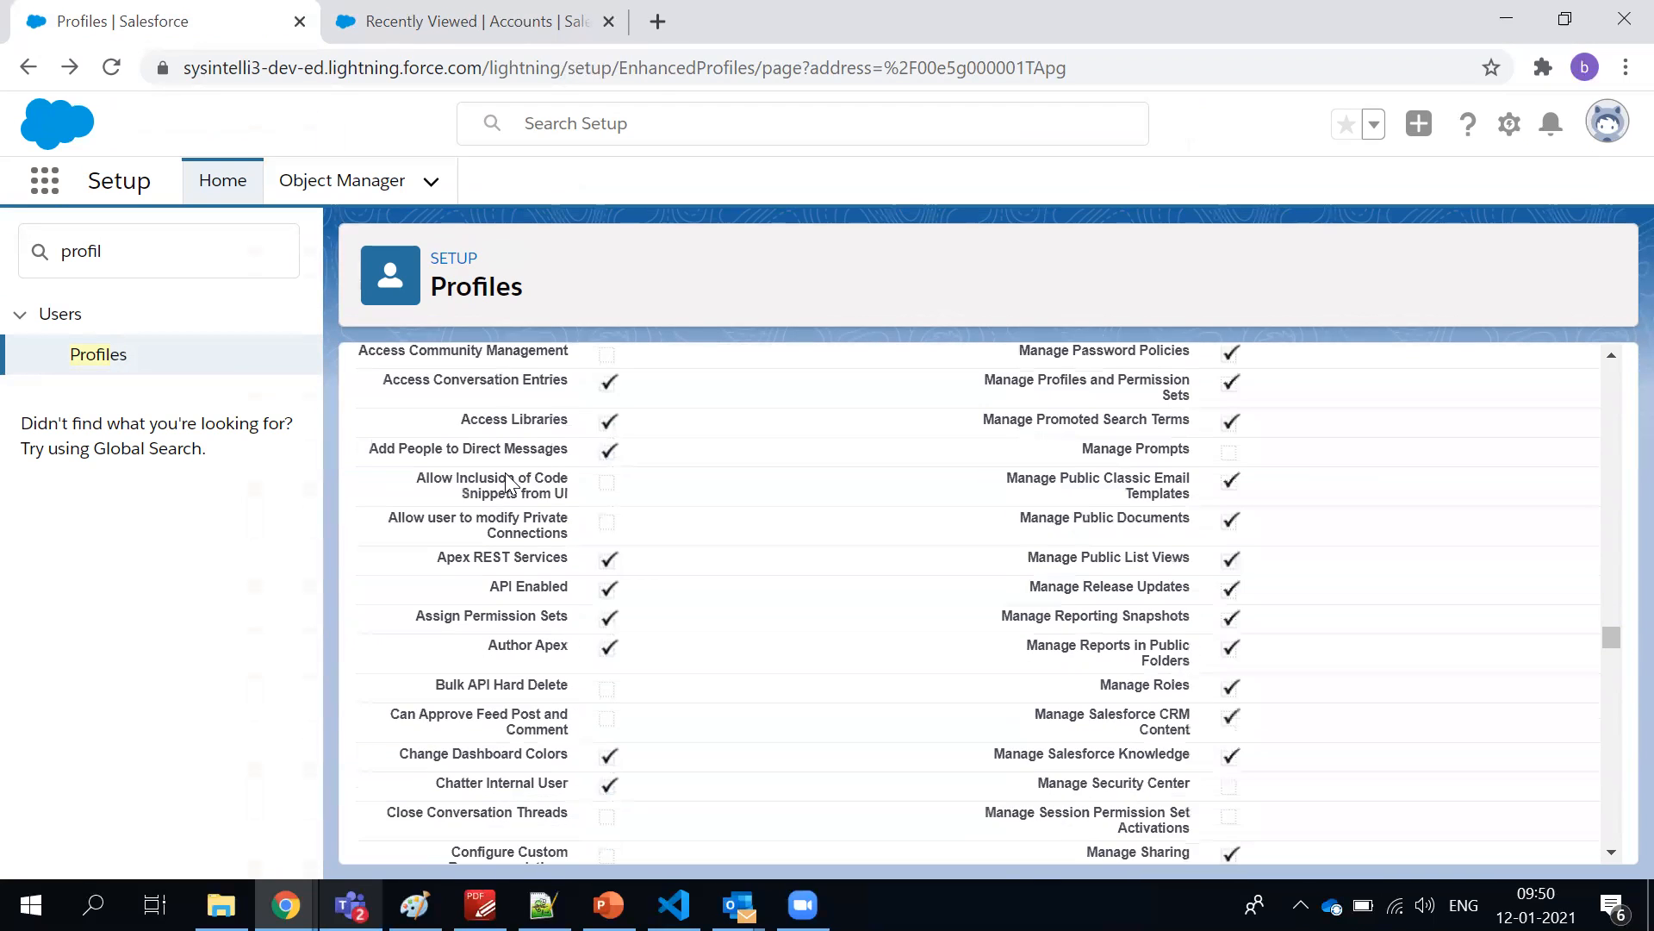
Highlight the first administrative permissions and some of the standard record type settings listed above them
{"action": "scroll", "coordinate": [506, 482], "scroll_direction": "up", "scroll_amount": 2}
{"action": "left_click_drag", "start_coordinate": [459, 482], "coordinate": [713, 631]}
{"action": "left_click", "coordinate": [723, 638]}
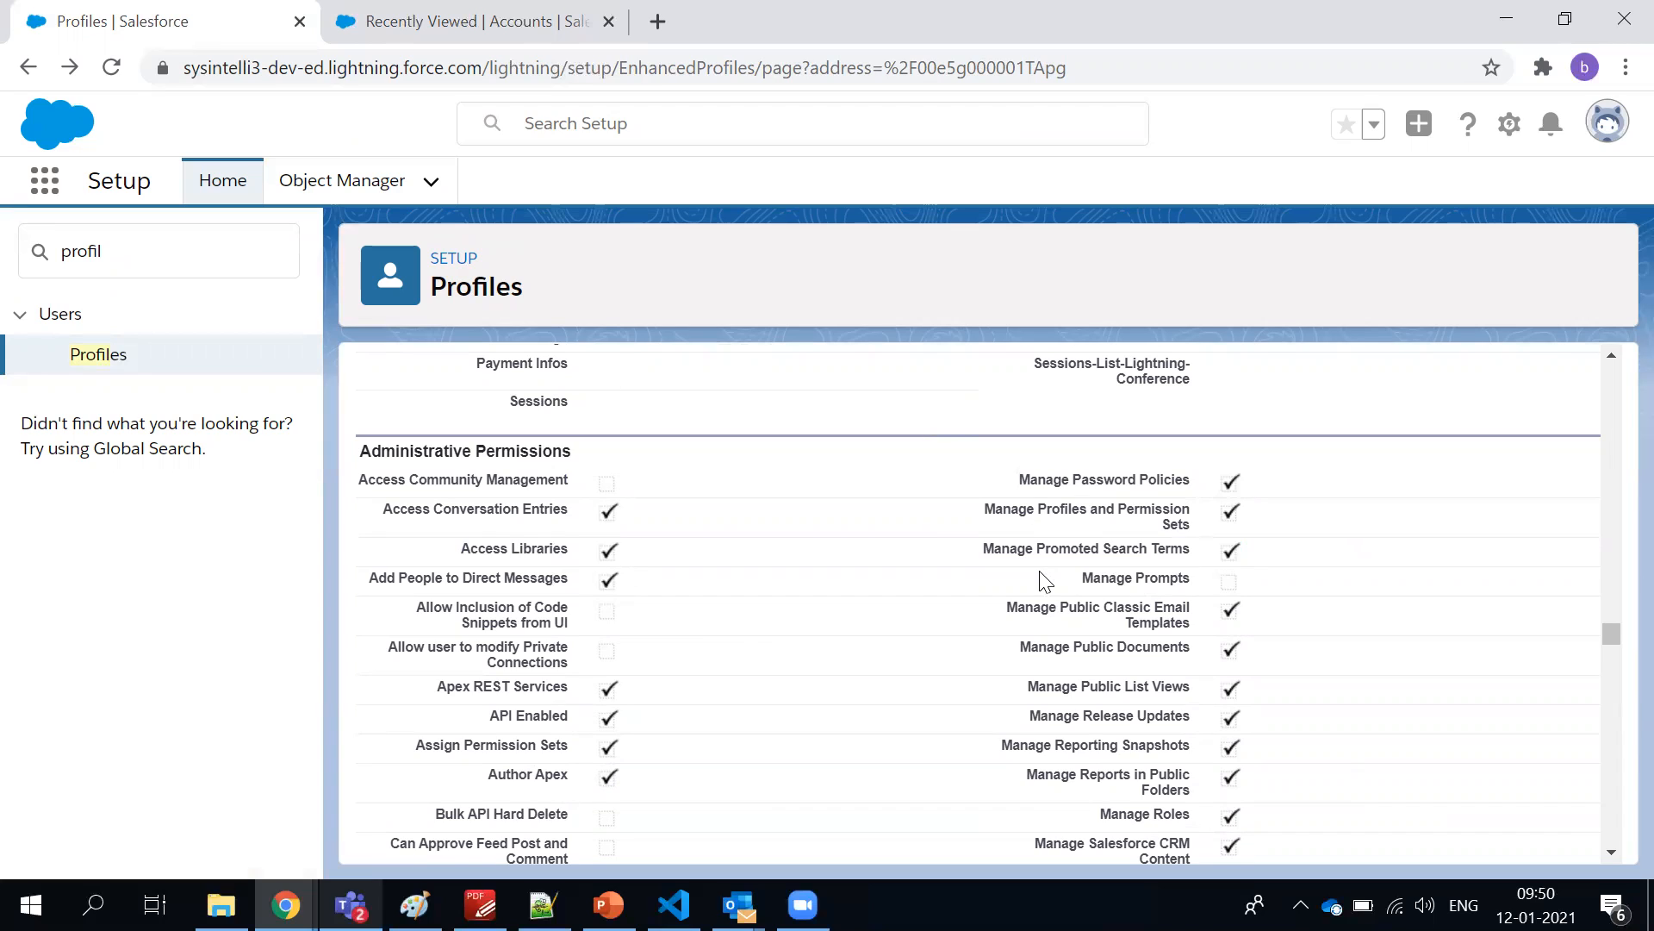
{"action": "scroll", "coordinate": [766, 573], "scroll_direction": "up", "scroll_amount": 5}
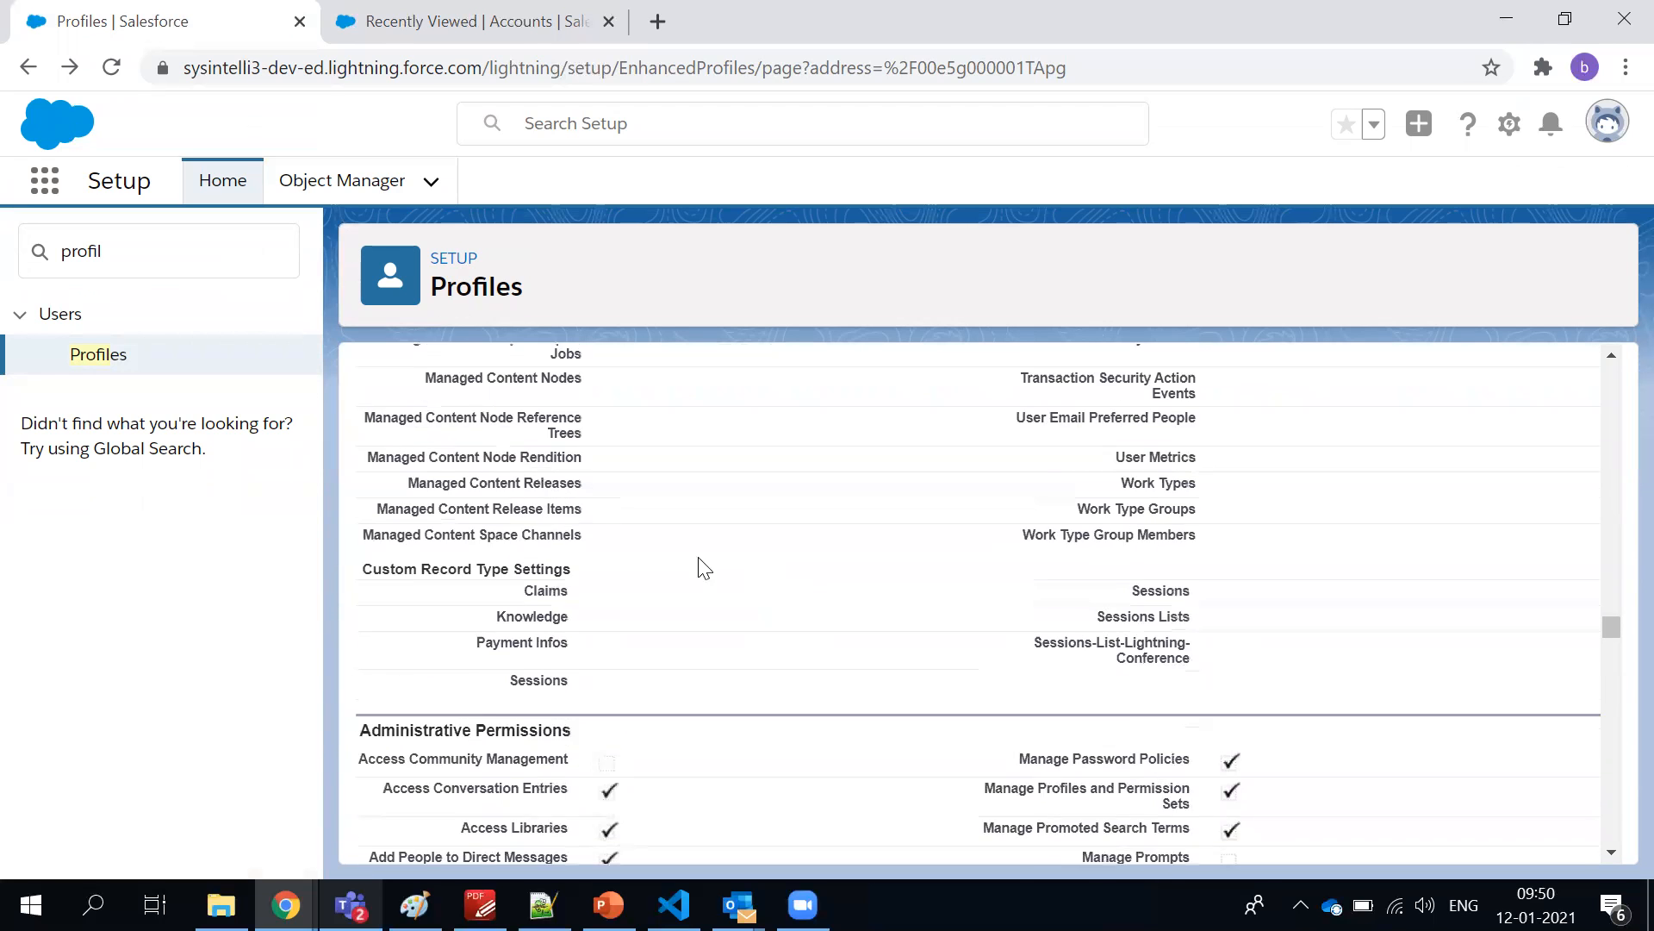
{"action": "left_click_drag", "start_coordinate": [439, 446], "coordinate": [1066, 525]}
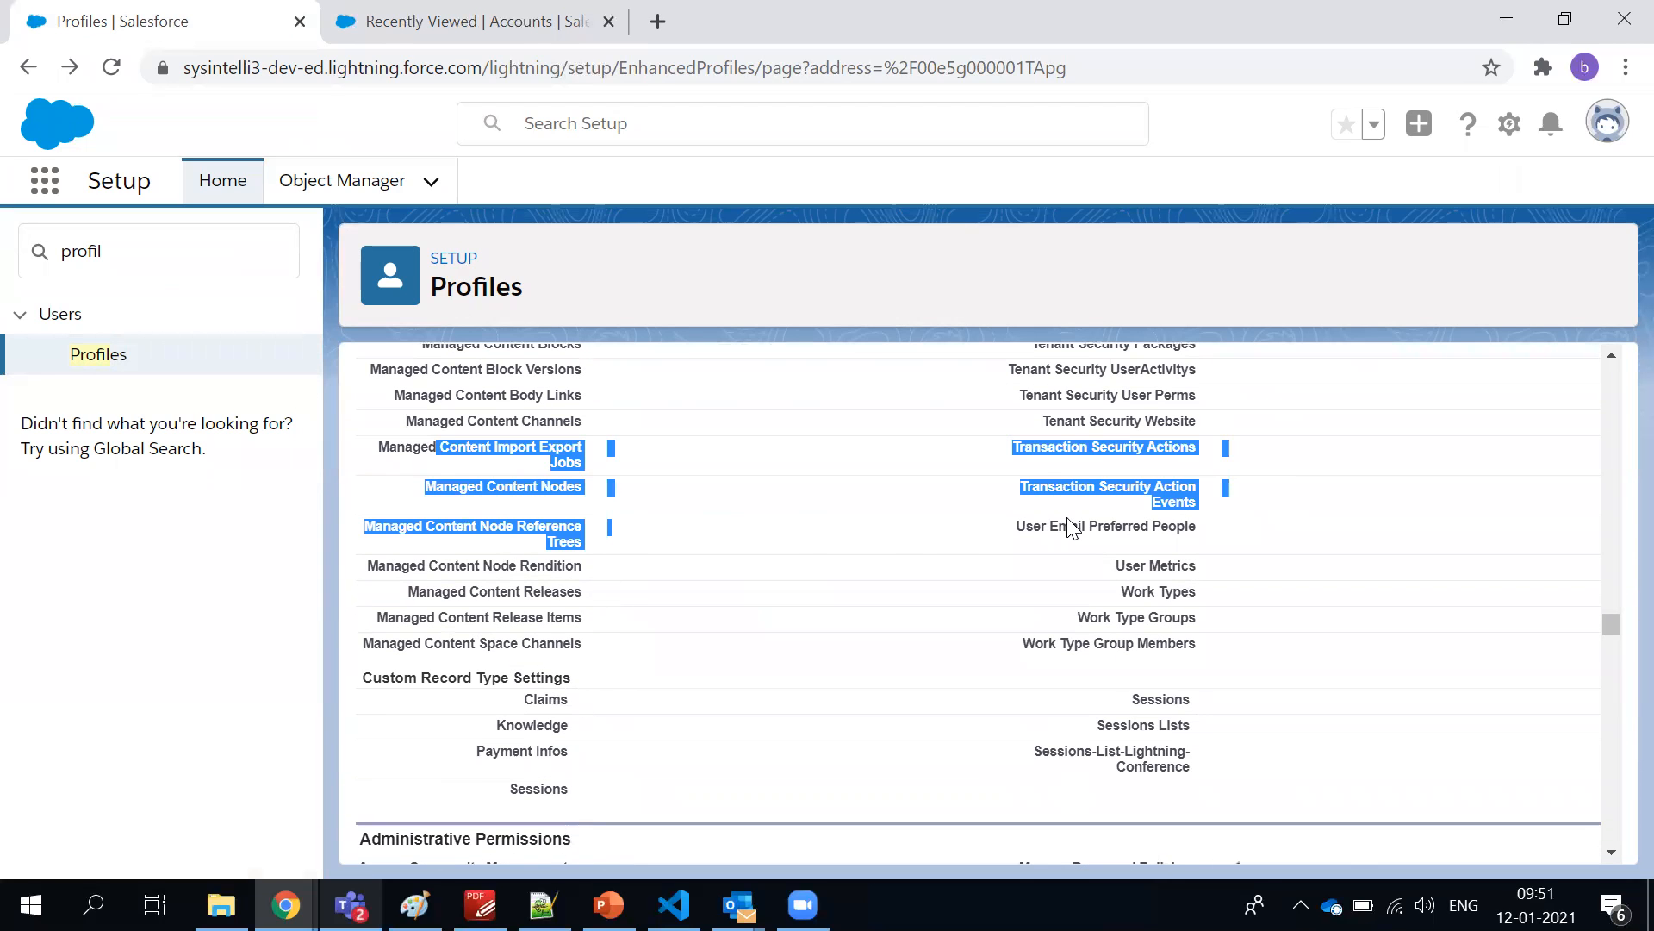
Examine the profile's administrative permissions and highlight Manage Roles
{"action": "scroll", "coordinate": [1066, 525], "scroll_direction": "down", "scroll_amount": 5}
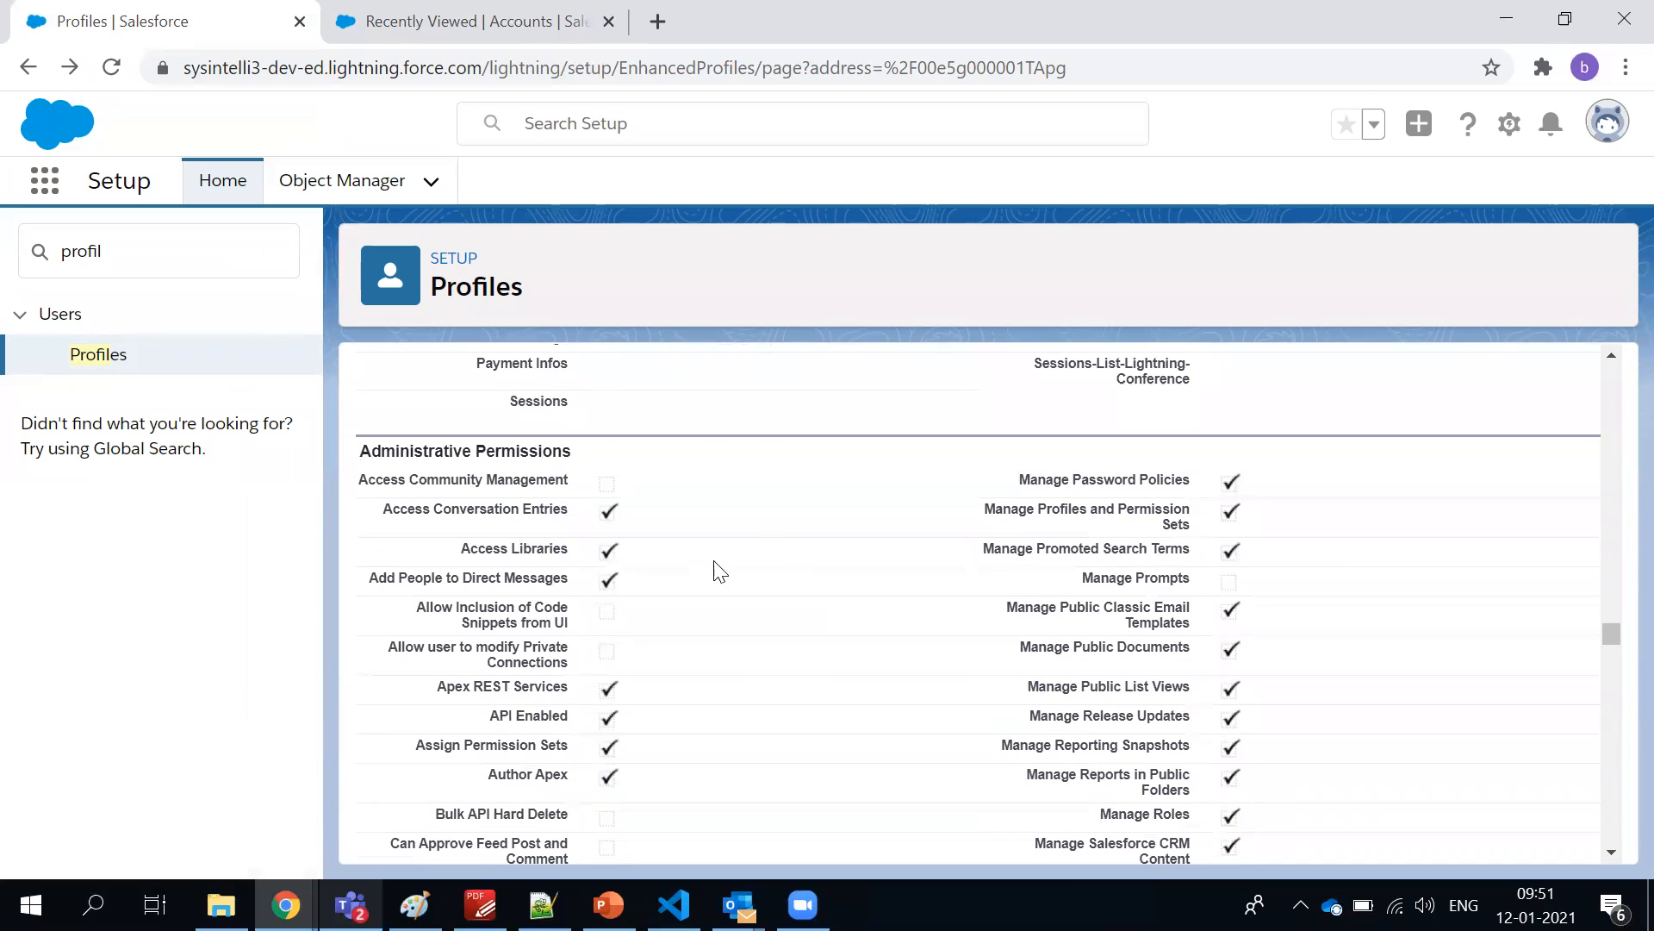
{"action": "scroll", "coordinate": [711, 561], "scroll_direction": "down", "scroll_amount": 3}
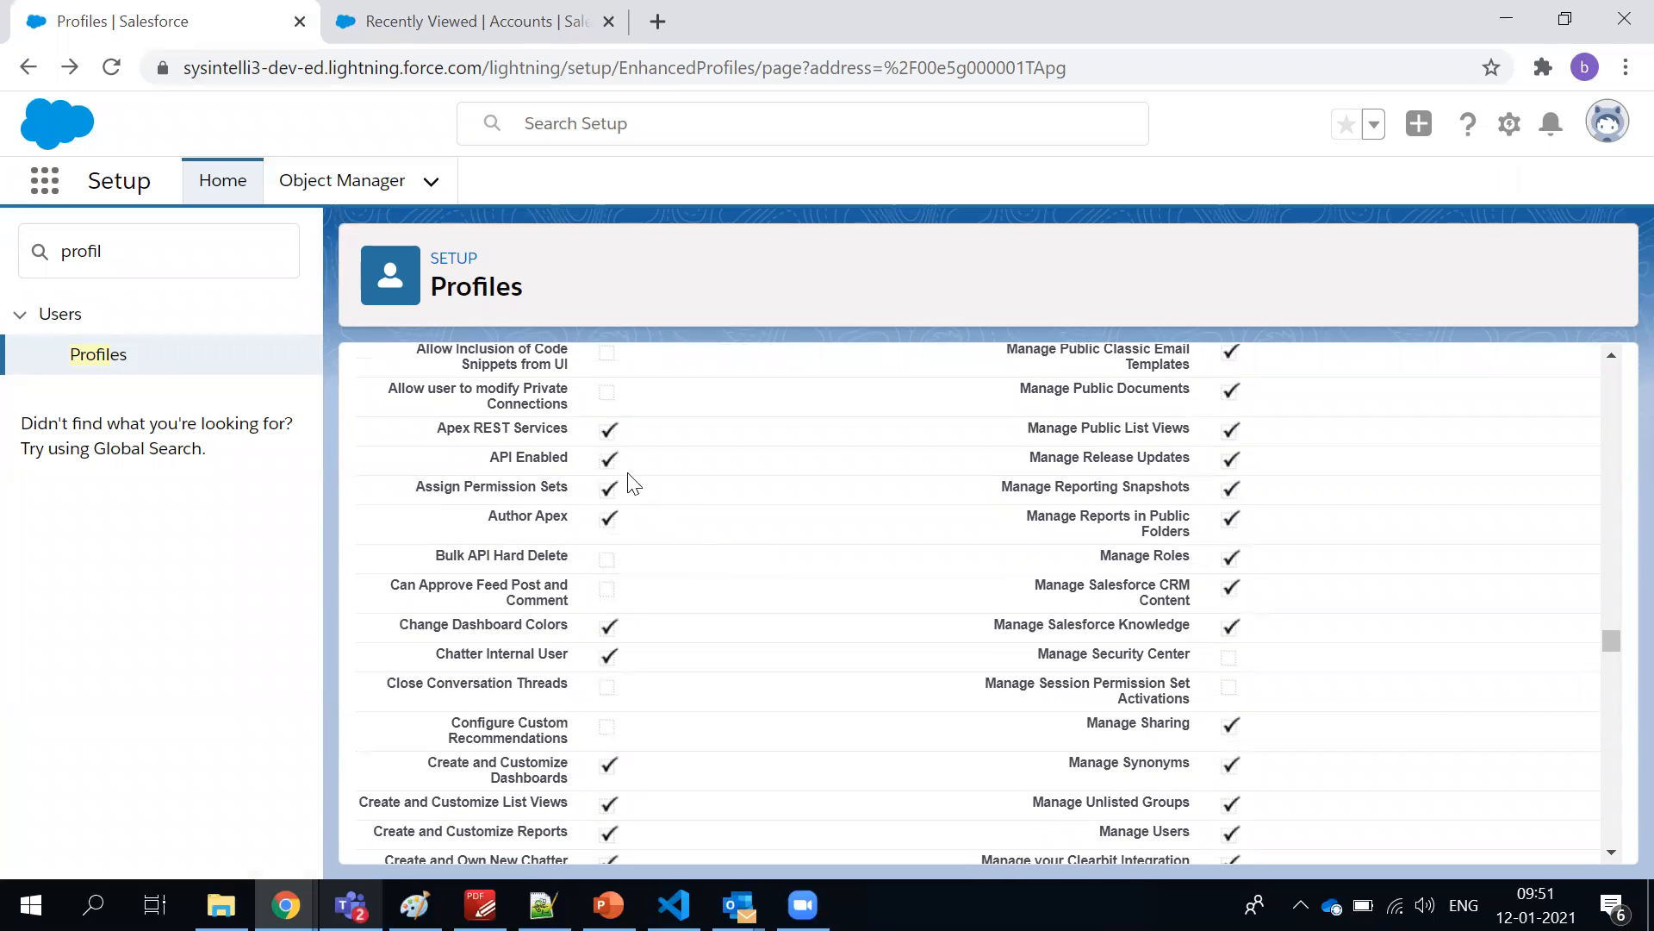
{"action": "left_click_drag", "start_coordinate": [1095, 562], "coordinate": [1187, 562]}
{"action": "scroll", "coordinate": [1187, 561], "scroll_direction": "down", "scroll_amount": 3}
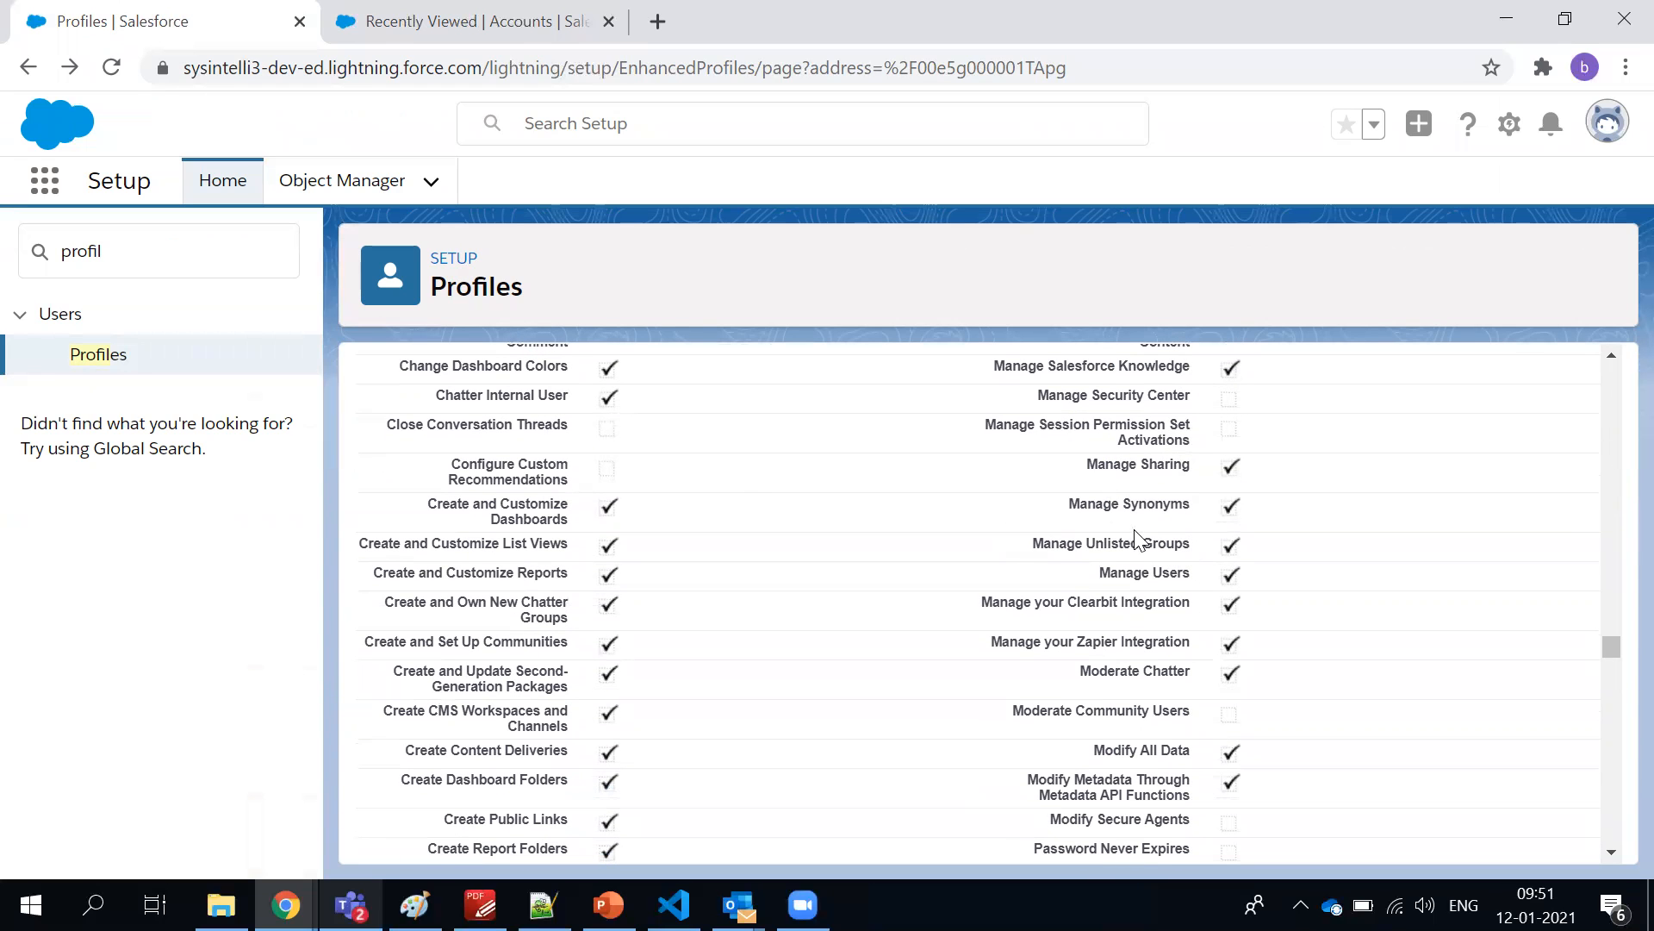
Highlight the Manage Users and Modify All Data administrative permissions and look at the ones listed around them
{"action": "triple_click", "coordinate": [1154, 572]}
{"action": "triple_click", "coordinate": [1138, 746]}
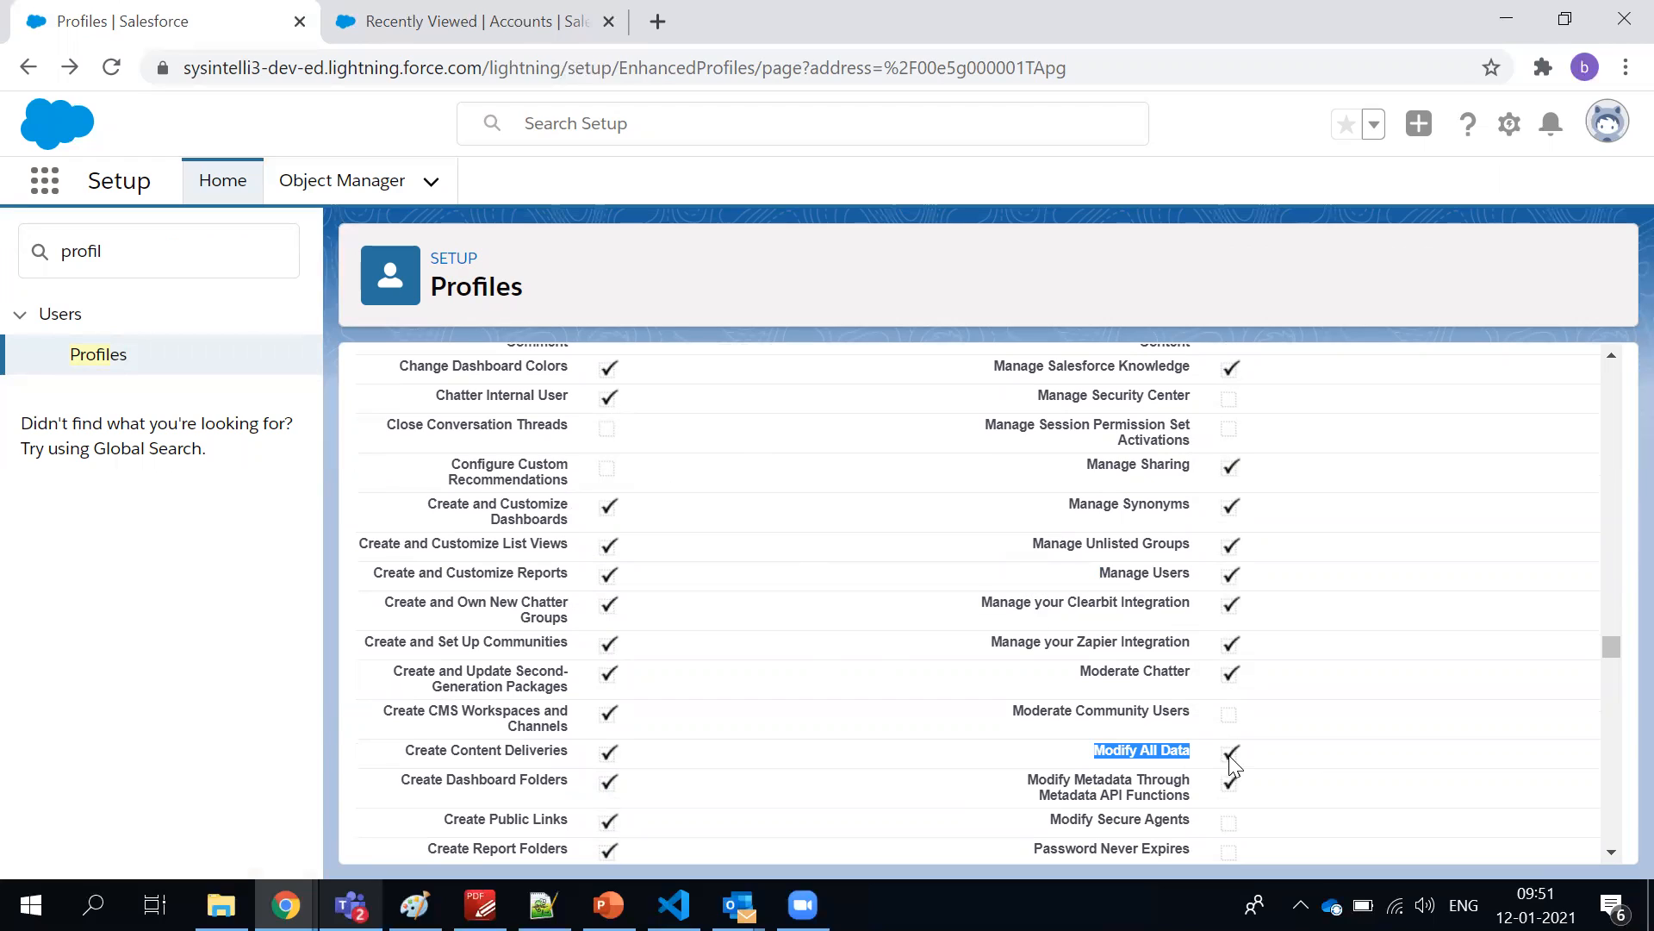
{"action": "scroll", "coordinate": [1120, 676], "scroll_direction": "up", "scroll_amount": 4}
{"action": "scroll", "coordinate": [1106, 681], "scroll_direction": "down", "scroll_amount": 6}
{"action": "scroll", "coordinate": [1105, 681], "scroll_direction": "down", "scroll_amount": 10}
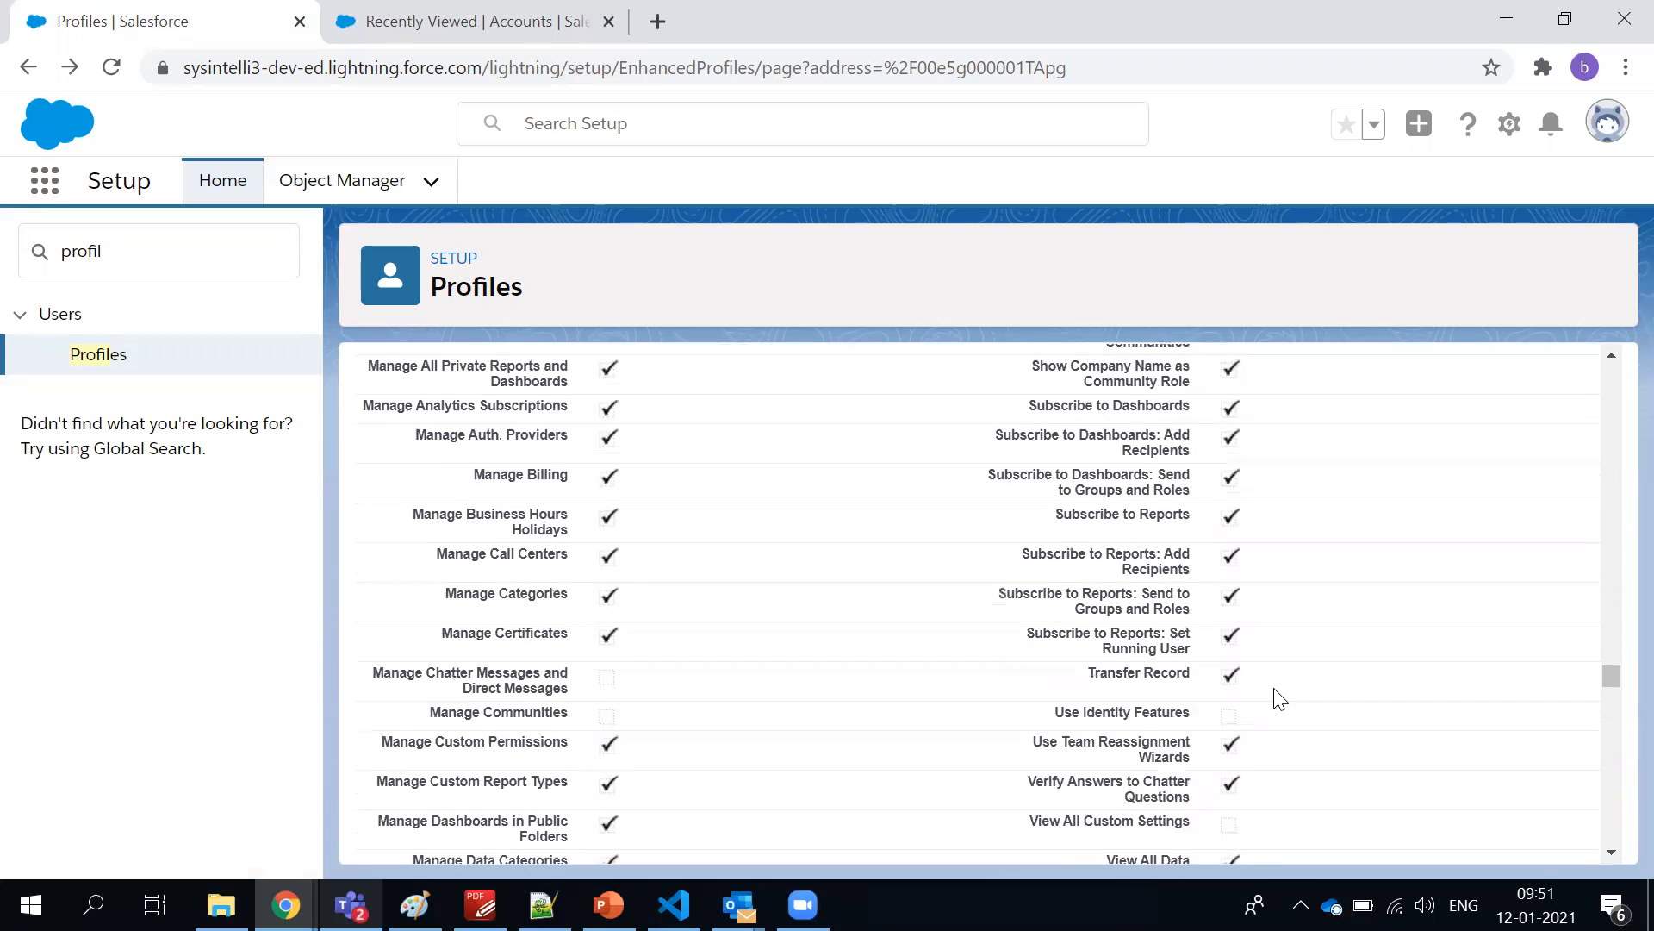
Examine the remaining administrative permissions and the general user permissions of the System Administrator profile
{"action": "scroll", "coordinate": [1281, 698], "scroll_direction": "down", "scroll_amount": 10}
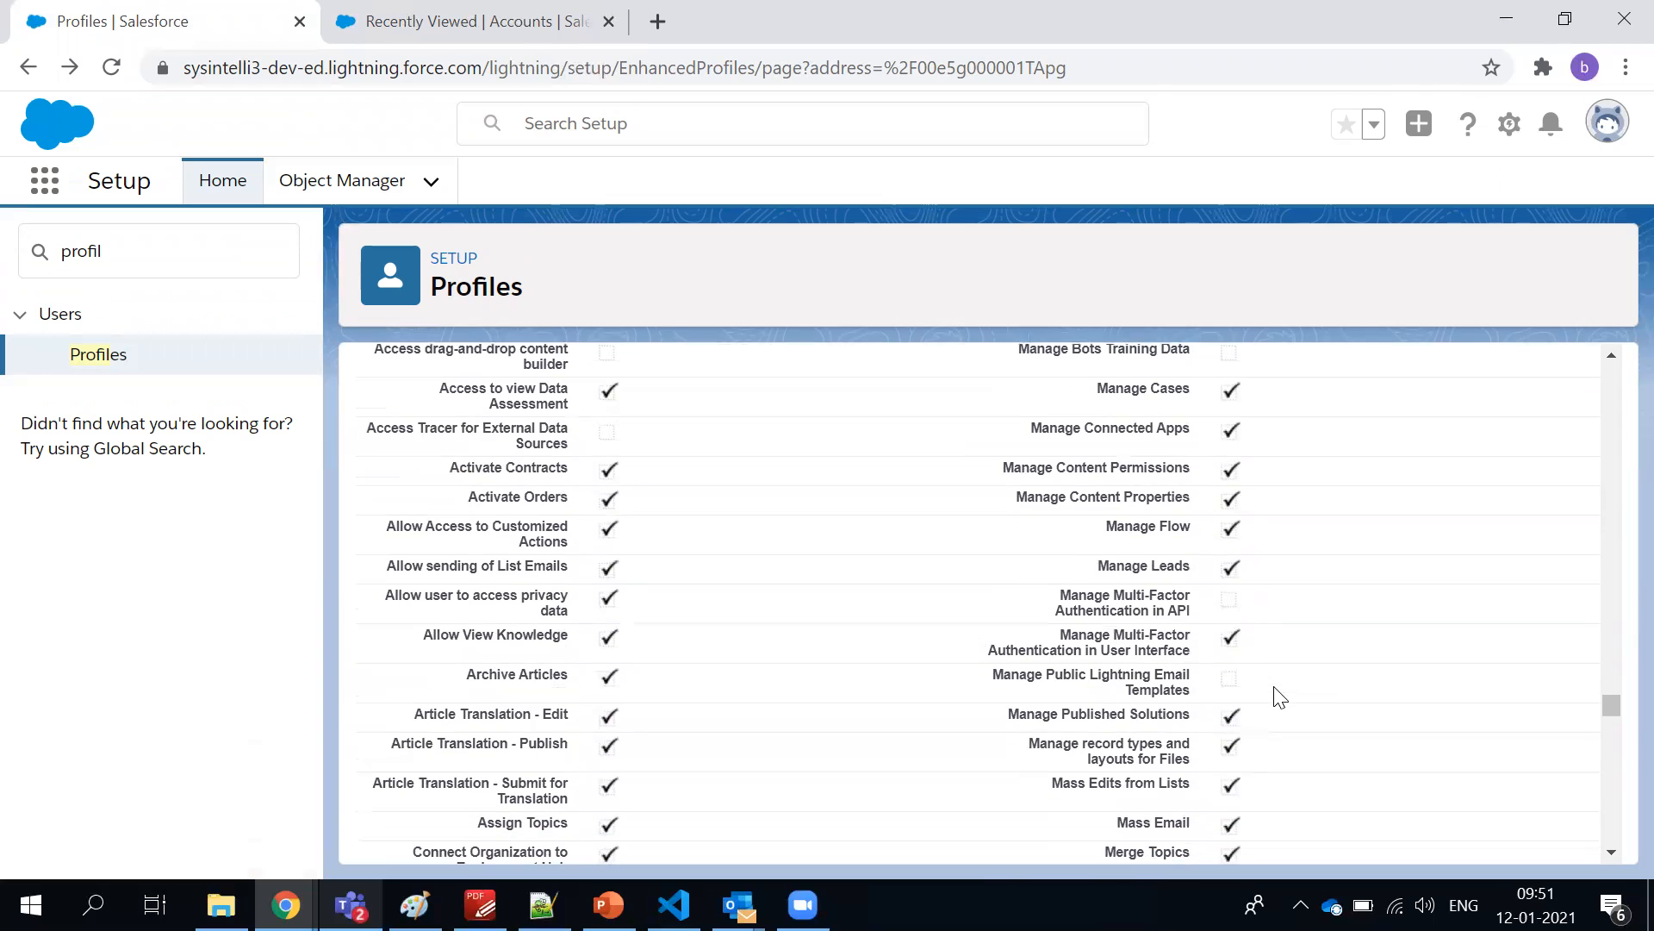
{"action": "scroll", "coordinate": [1281, 698], "scroll_direction": "up", "scroll_amount": 6}
{"action": "scroll", "coordinate": [556, 584], "scroll_direction": "up", "scroll_amount": 9}
{"action": "scroll", "coordinate": [556, 584], "scroll_direction": "up", "scroll_amount": 12}
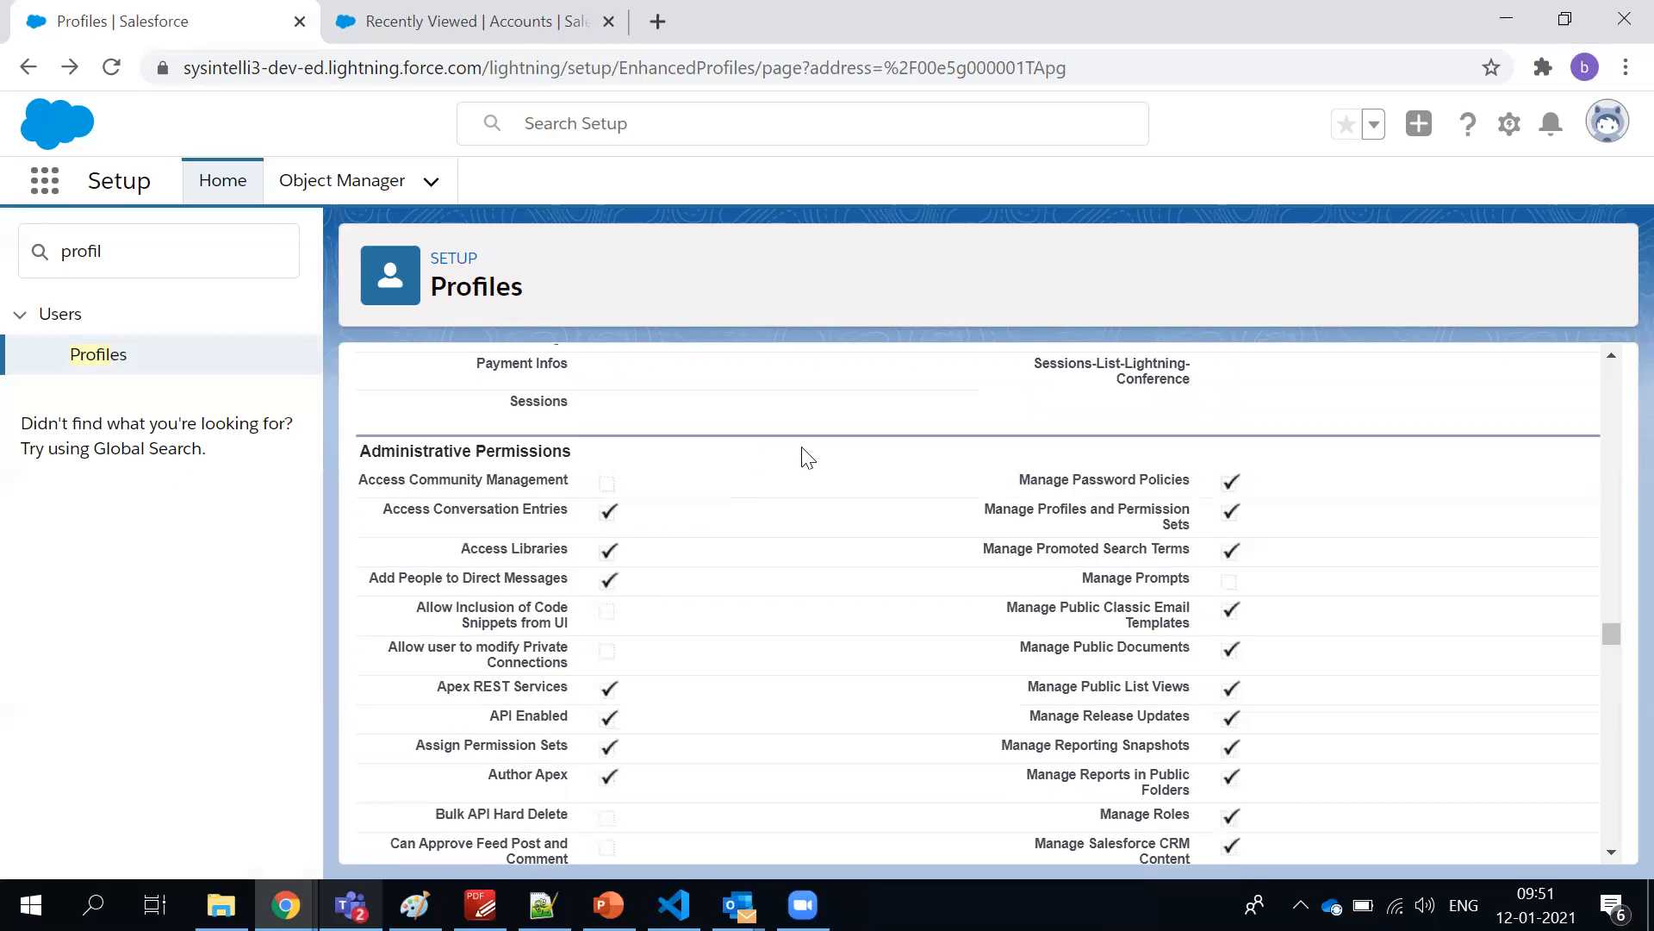
{"action": "scroll", "coordinate": [995, 548], "scroll_direction": "down", "scroll_amount": 20}
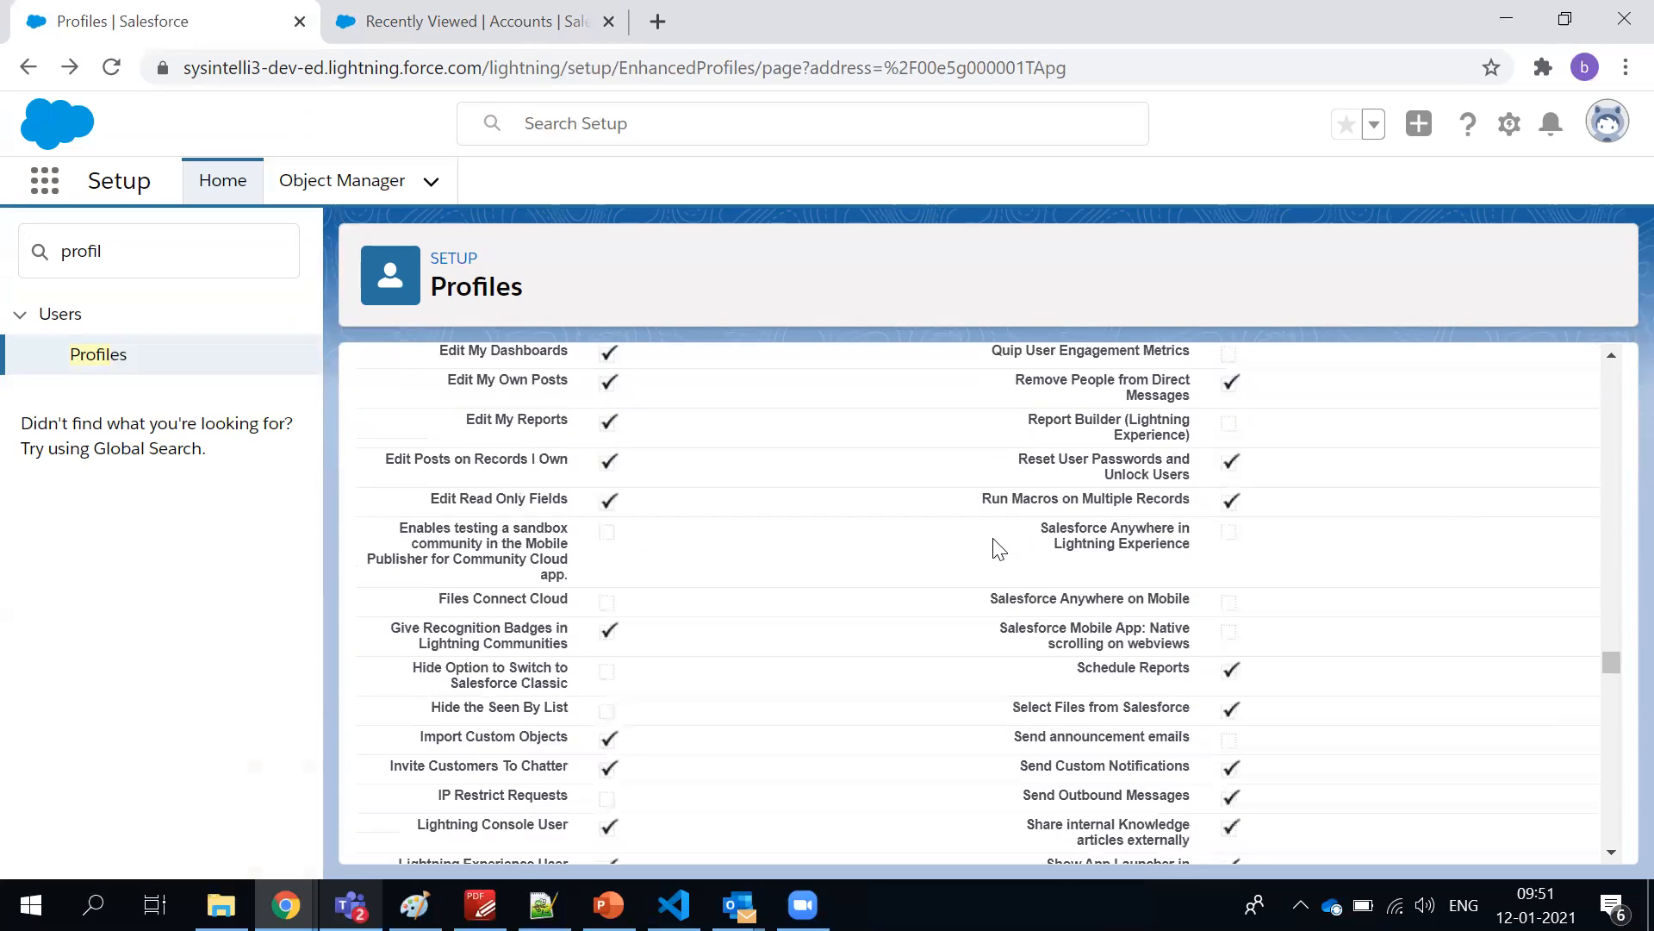
{"action": "scroll", "coordinate": [995, 552], "scroll_direction": "down", "scroll_amount": 5}
{"action": "scroll", "coordinate": [995, 551], "scroll_direction": "down", "scroll_amount": 3}
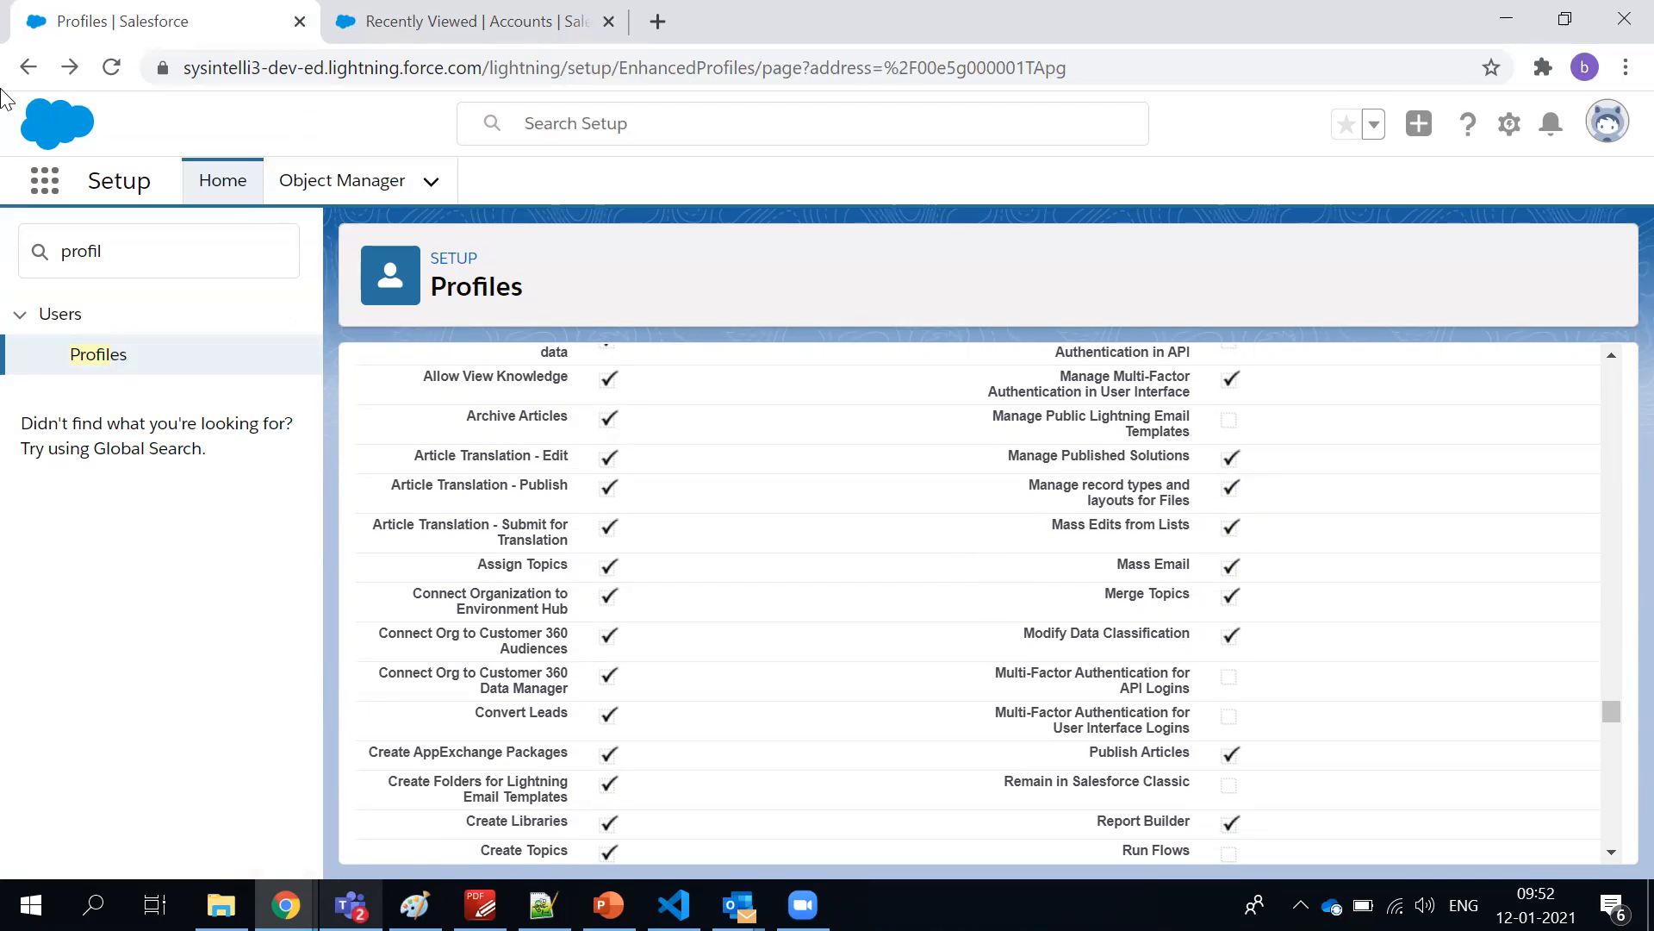
{"action": "scroll", "coordinate": [733, 570], "scroll_direction": "down", "scroll_amount": 5}
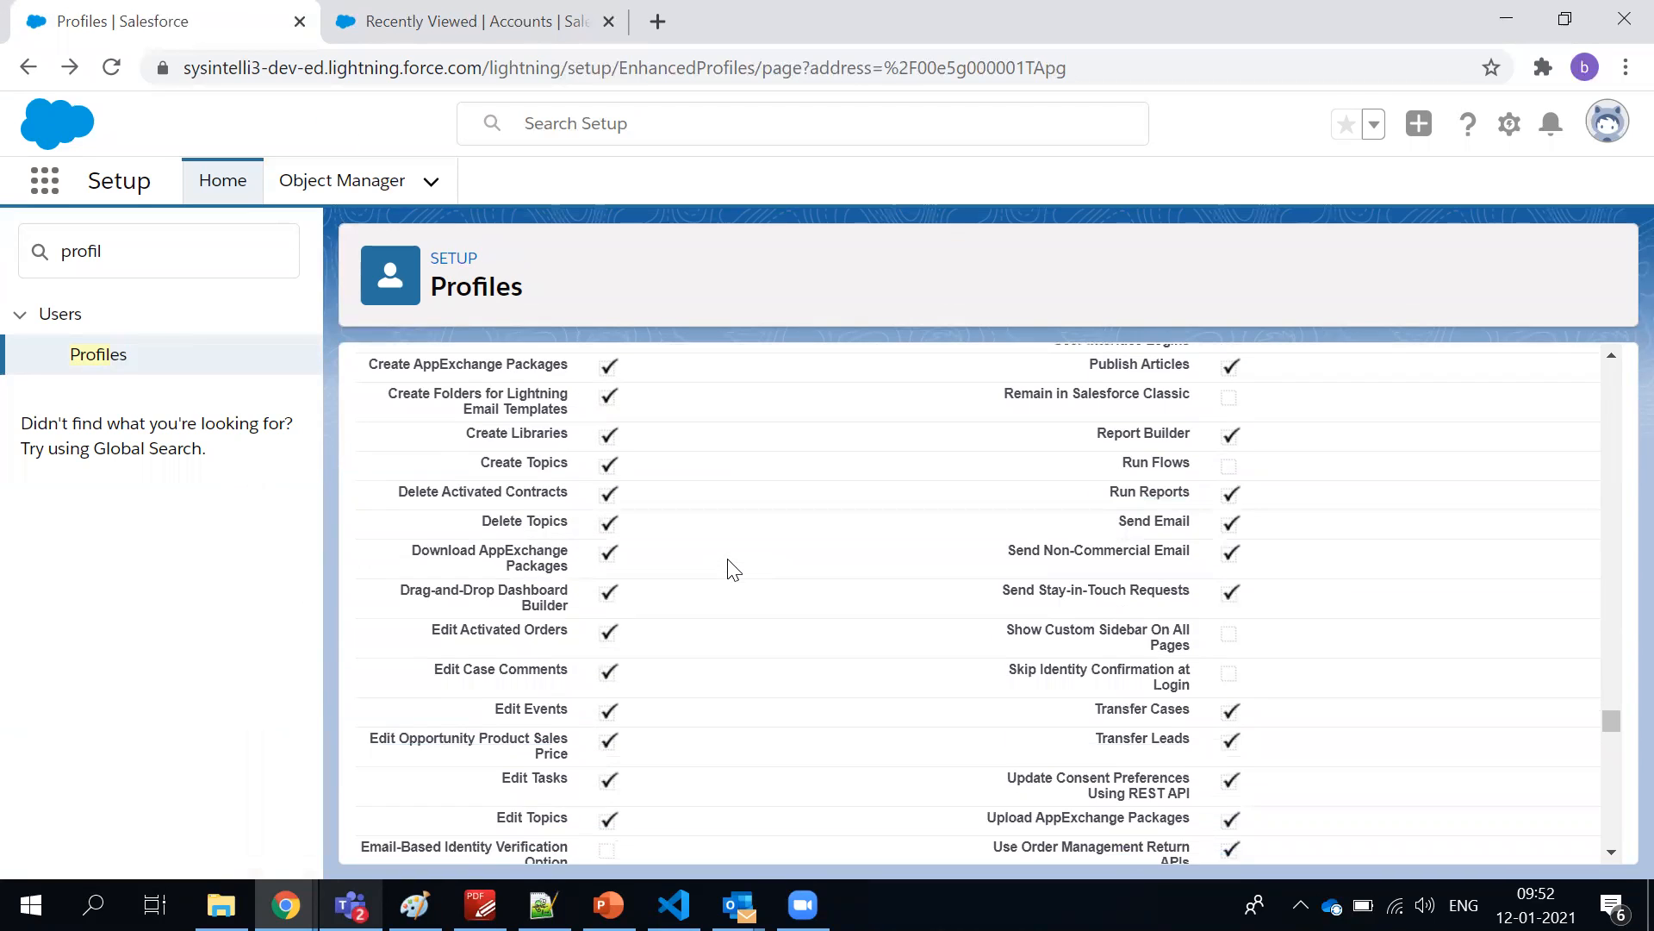
Examine the Standard Object Permissions and highlight the Read, Create, Edit, Delete, View All and Modify All access for Accounts
{"action": "scroll", "coordinate": [733, 569], "scroll_direction": "down", "scroll_amount": 5}
{"action": "double_click", "coordinate": [617, 541]}
{"action": "left_click", "coordinate": [692, 504]}
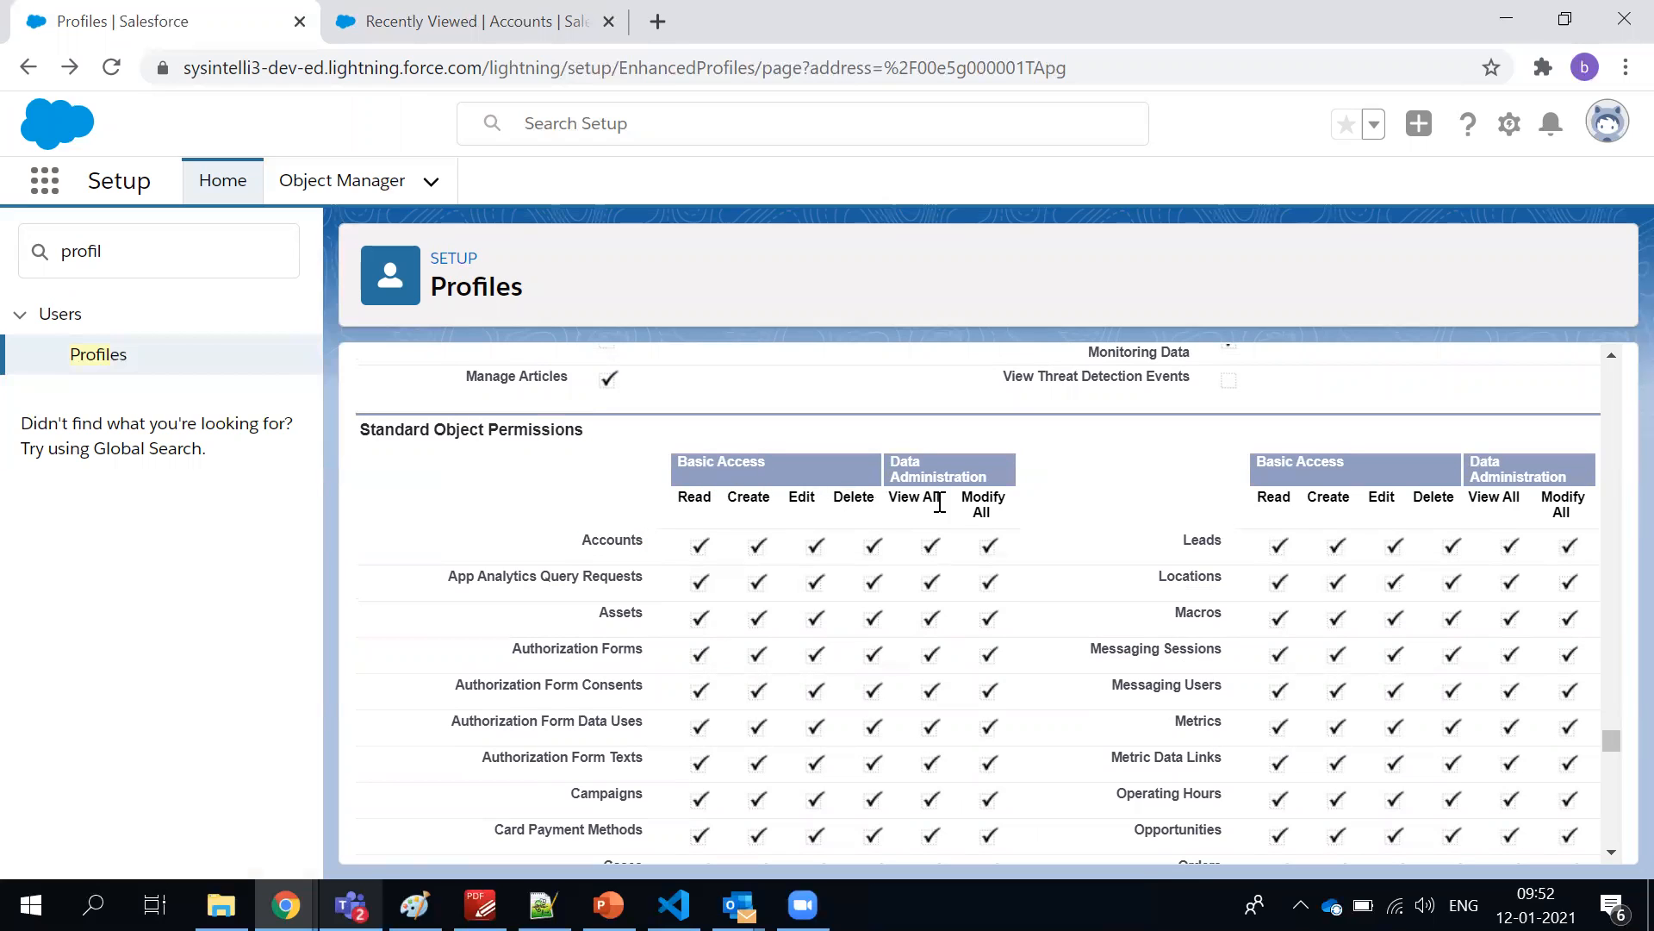
{"action": "scroll", "coordinate": [772, 529], "scroll_direction": "down", "scroll_amount": 2}
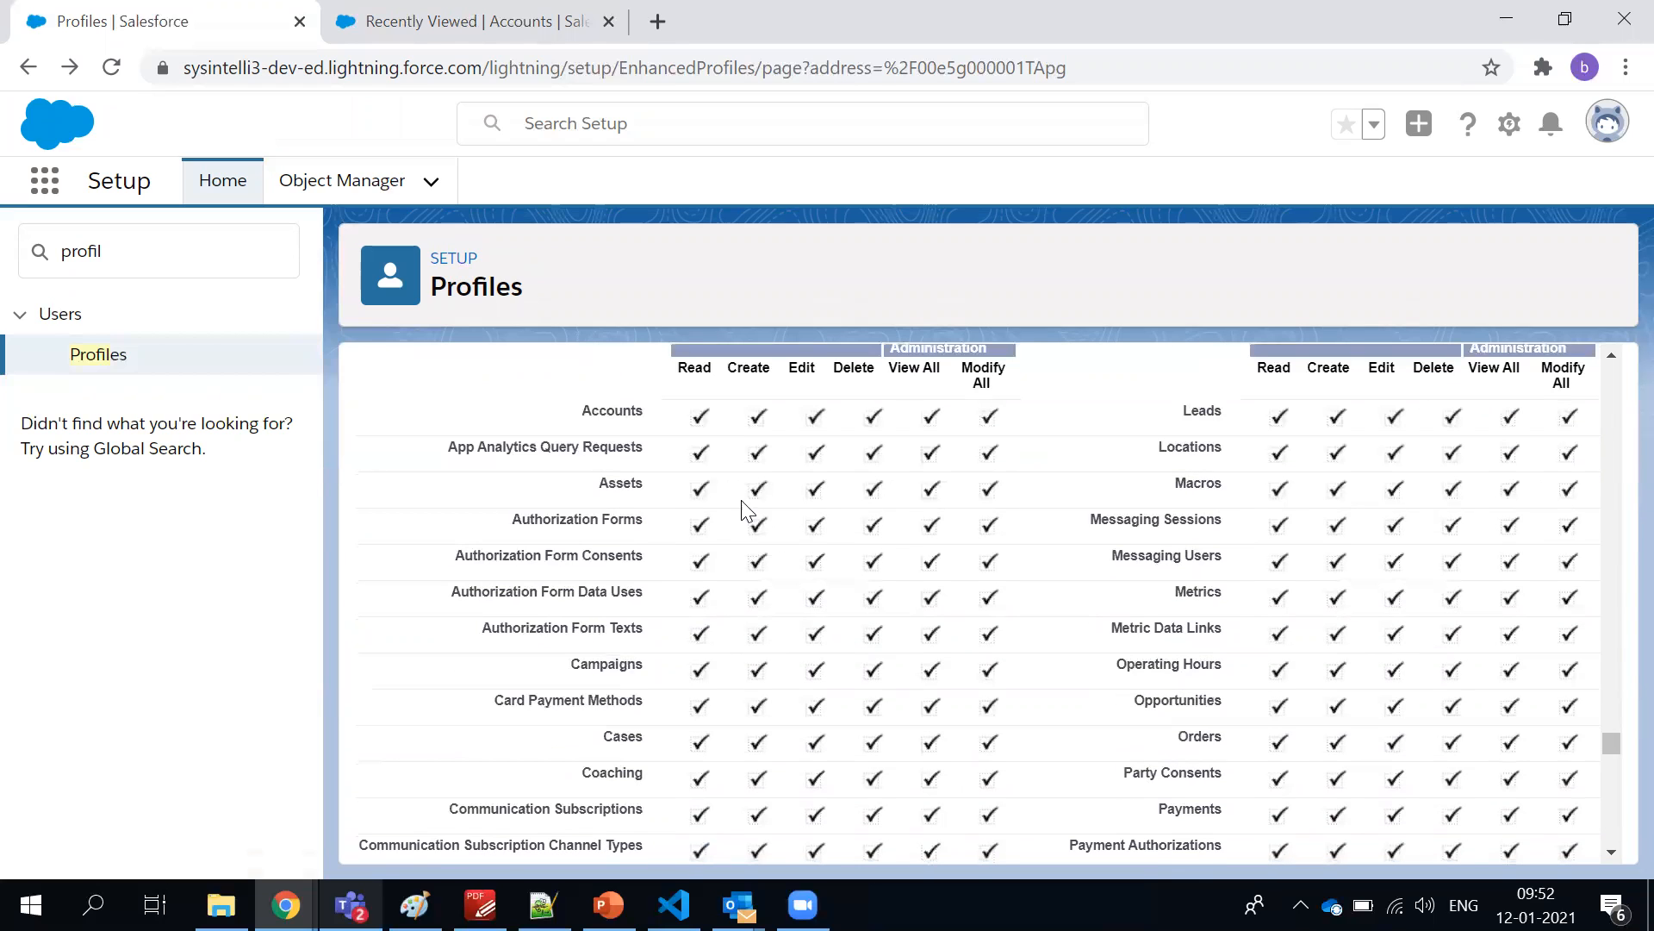
{"action": "left_click_drag", "start_coordinate": [689, 431], "coordinate": [1005, 422]}
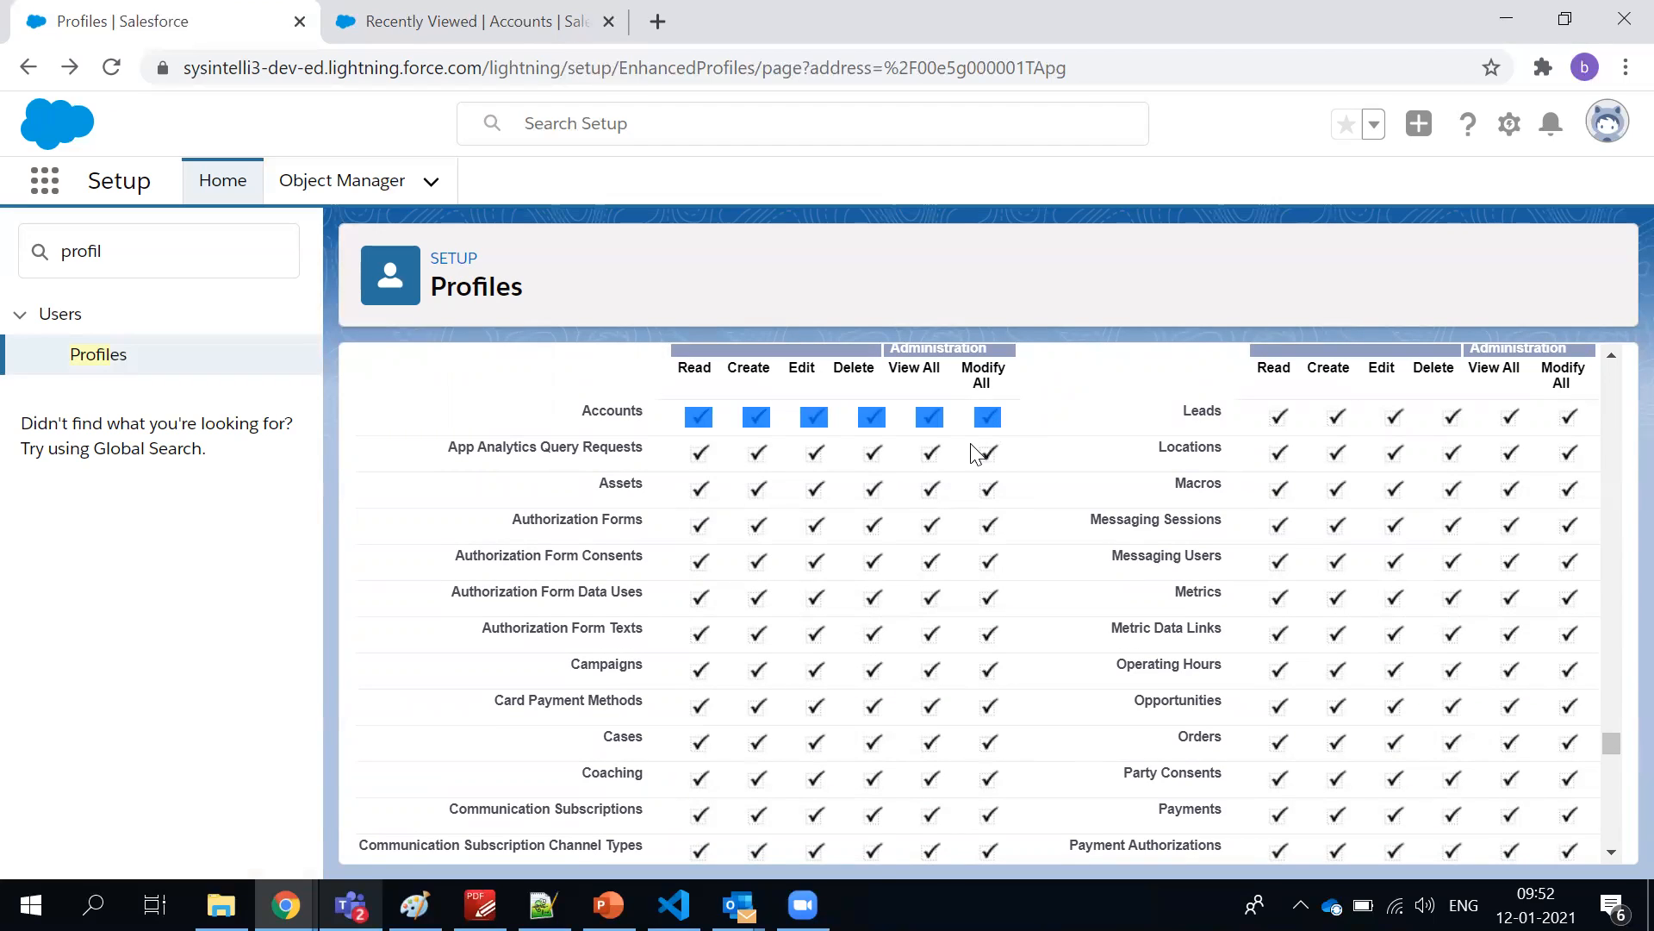
Review the remaining standard object permissions and the custom object and knowledge base permissions
{"action": "scroll", "coordinate": [892, 452], "scroll_direction": "down", "scroll_amount": 8}
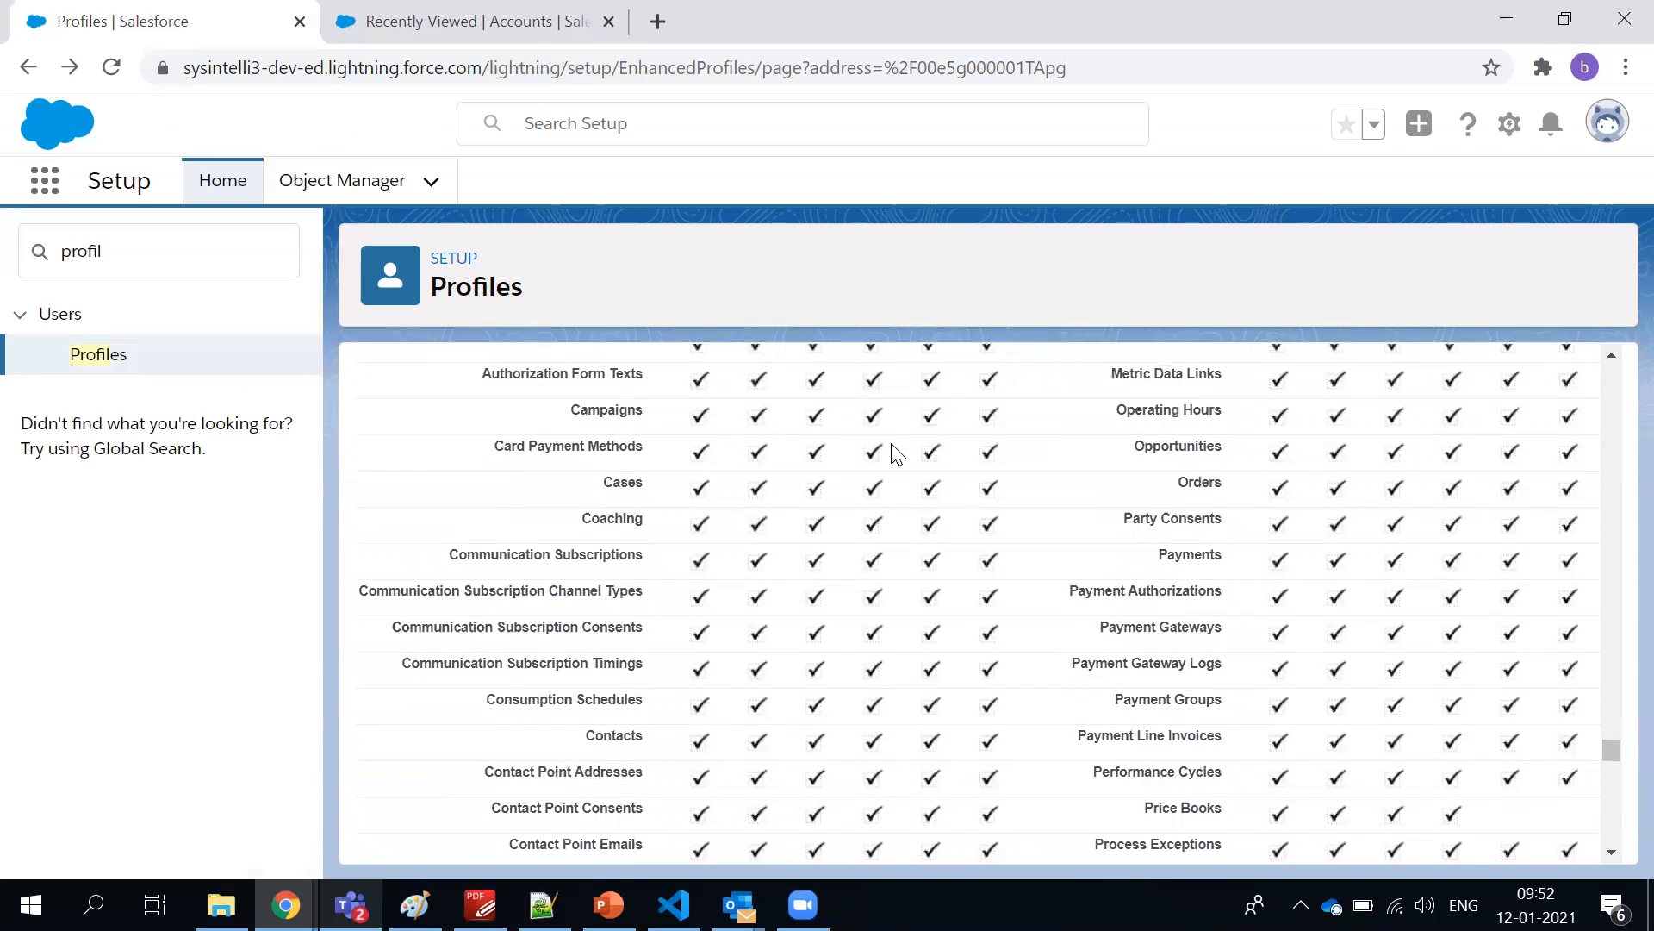
{"action": "scroll", "coordinate": [896, 453], "scroll_direction": "down", "scroll_amount": 8}
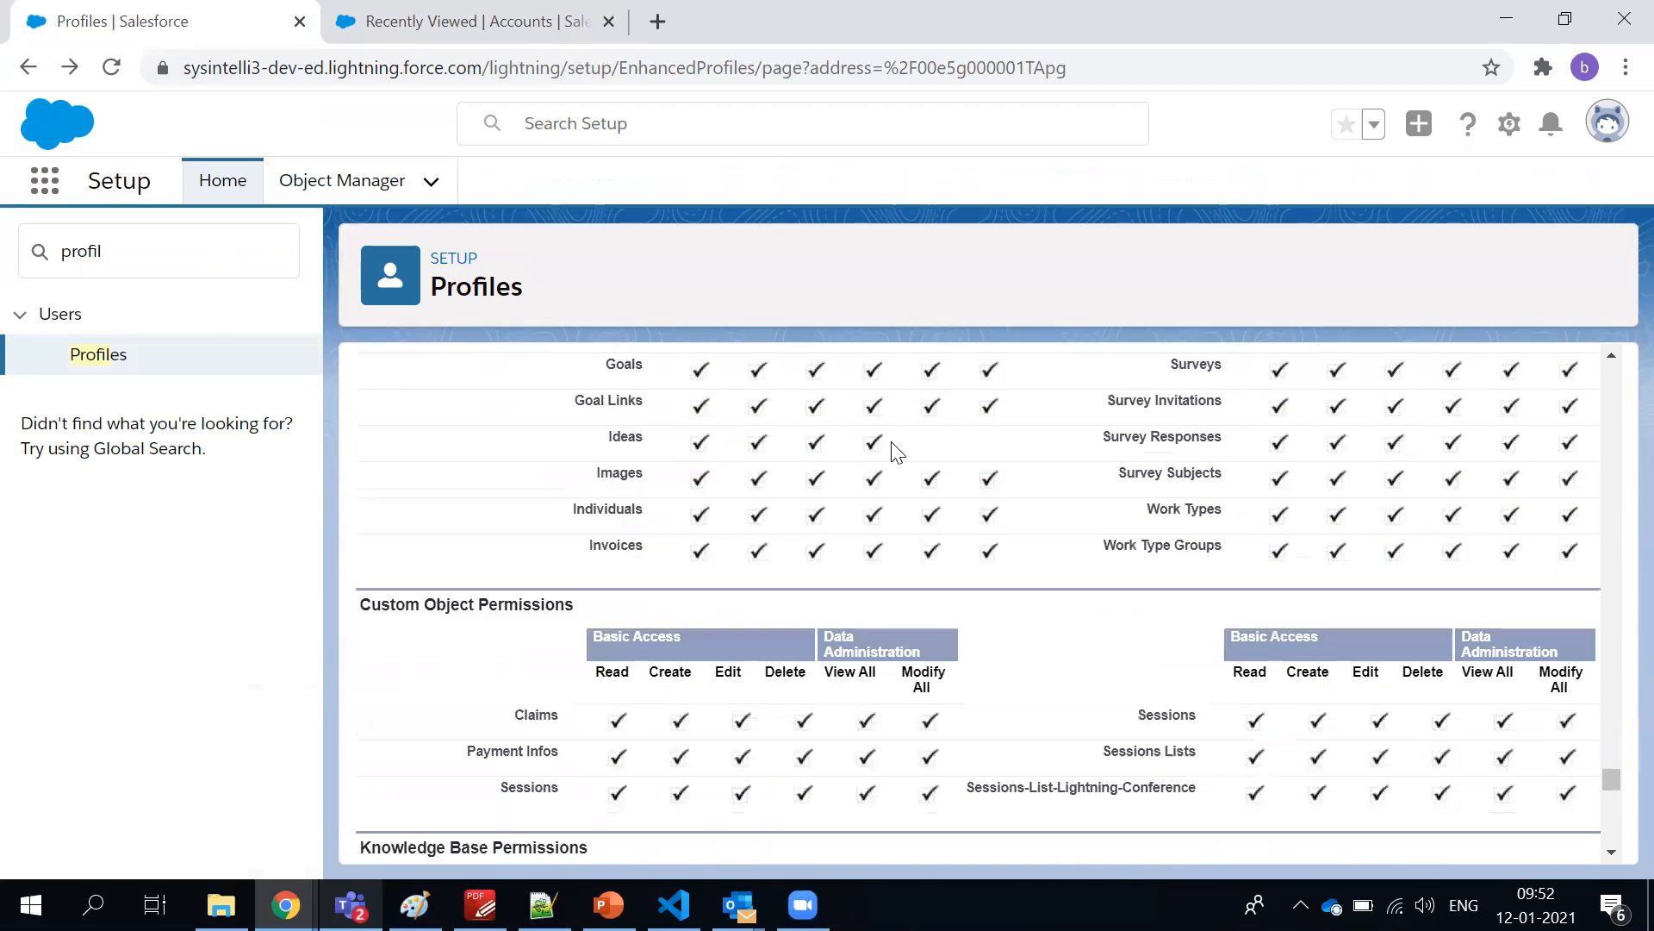
{"action": "scroll", "coordinate": [897, 450], "scroll_direction": "down", "scroll_amount": 3}
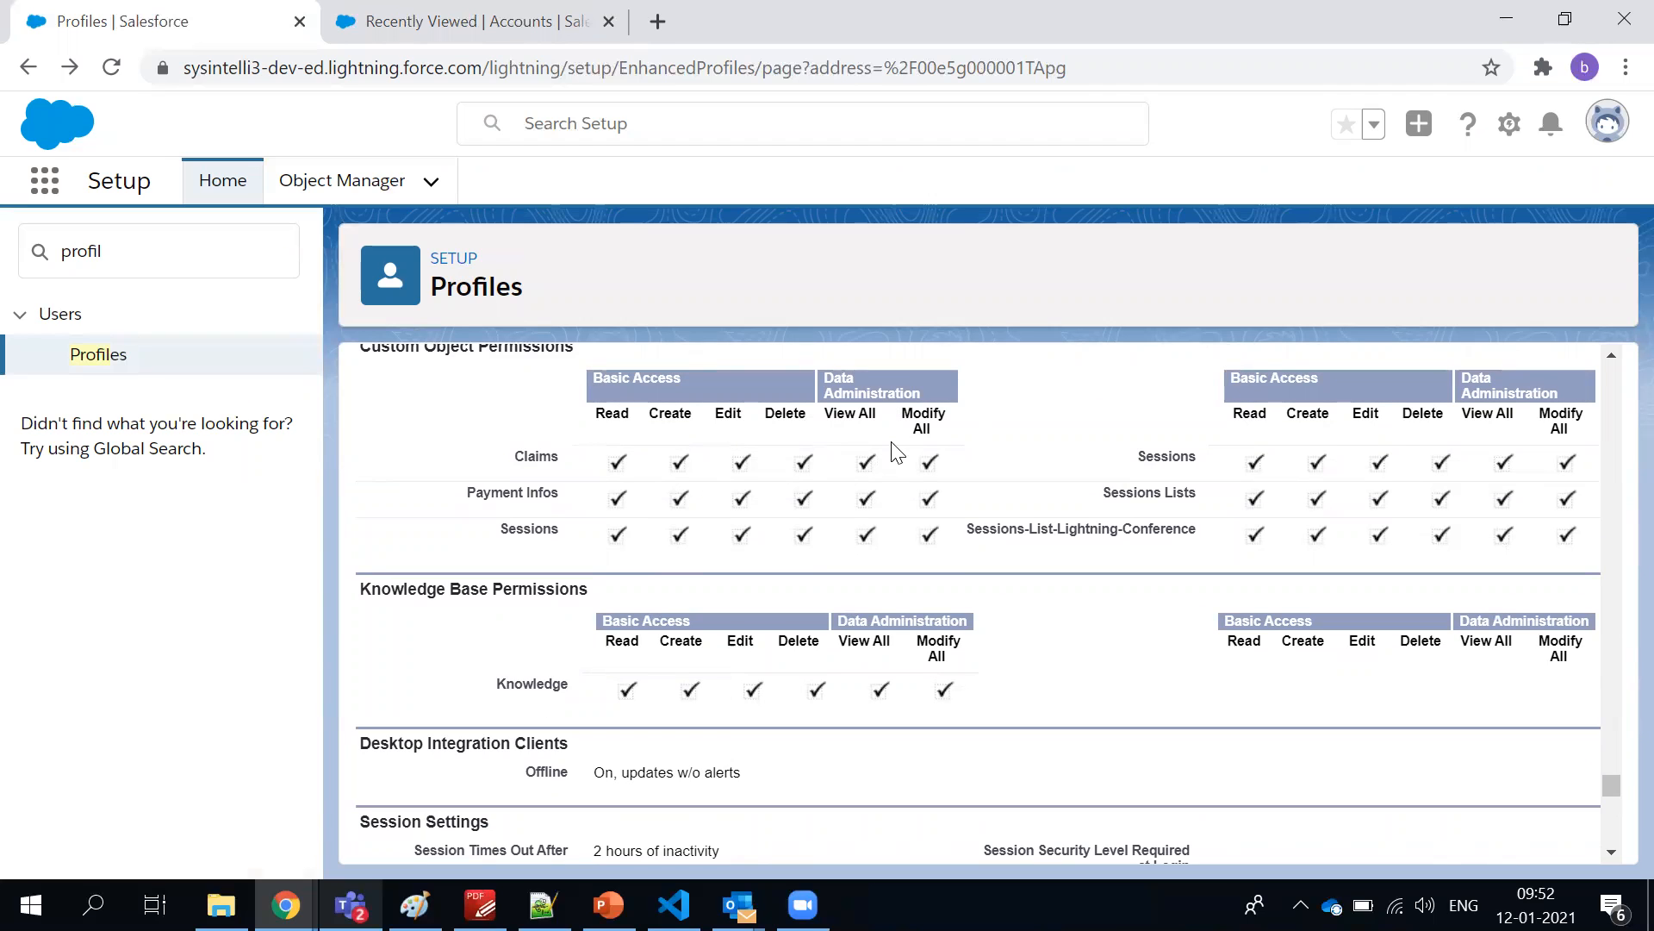
{"action": "scroll", "coordinate": [668, 466], "scroll_direction": "up", "scroll_amount": 2}
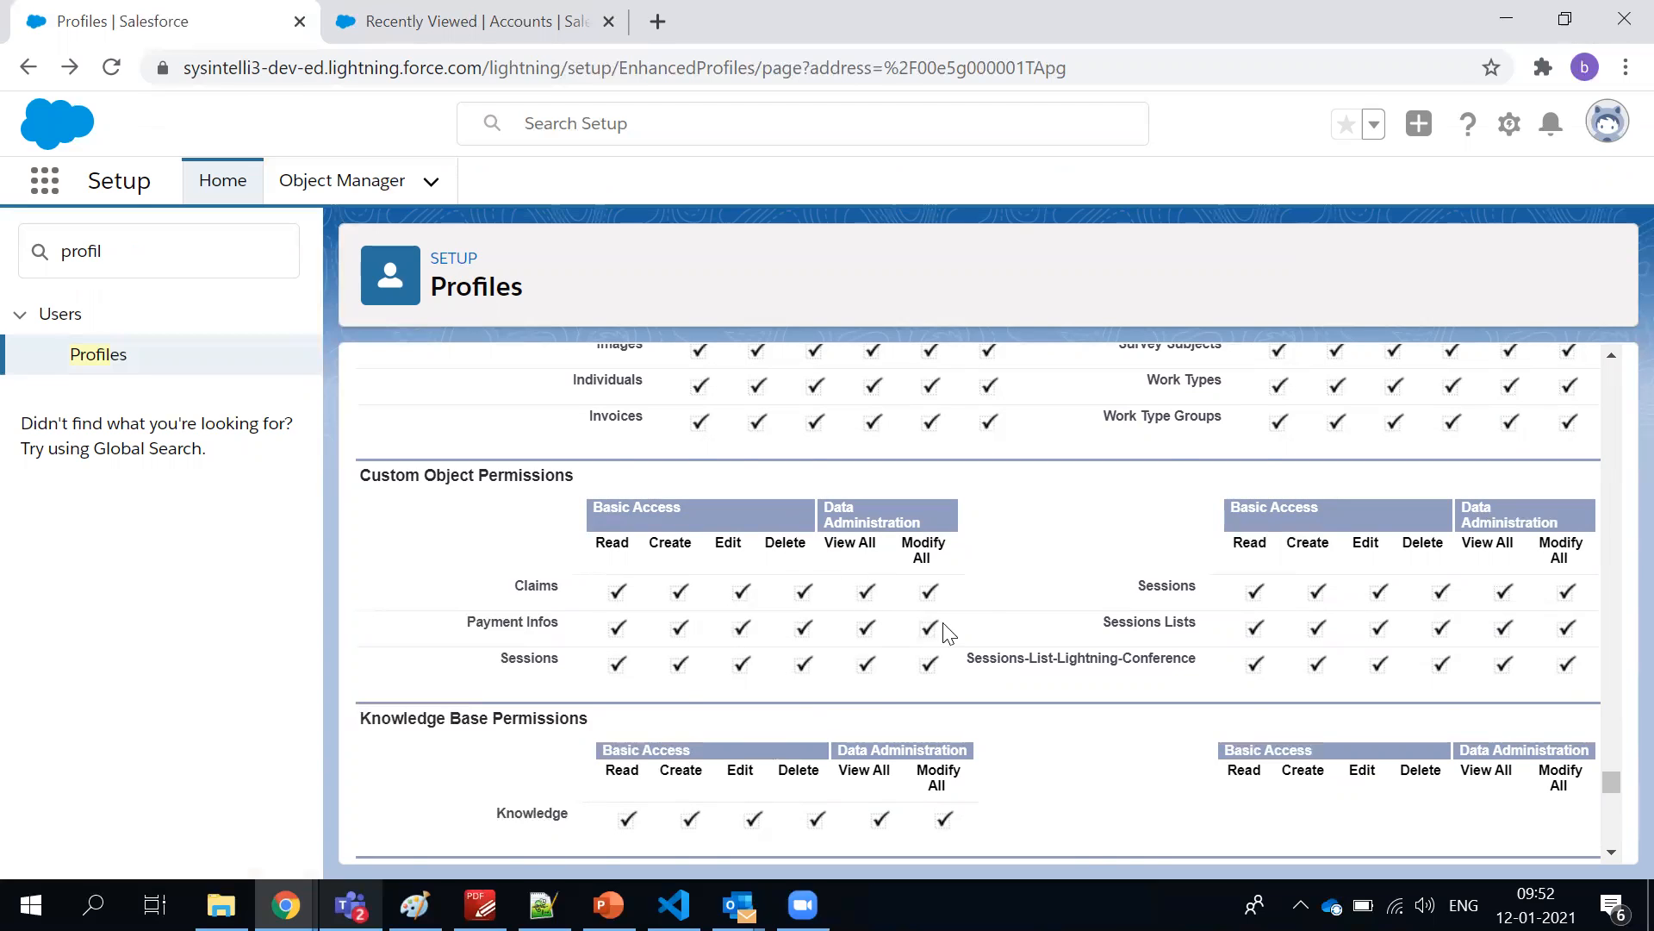
Check the profile's Password Policies and highlight the enforced password history setting
{"action": "scroll", "coordinate": [986, 598], "scroll_direction": "down", "scroll_amount": 10}
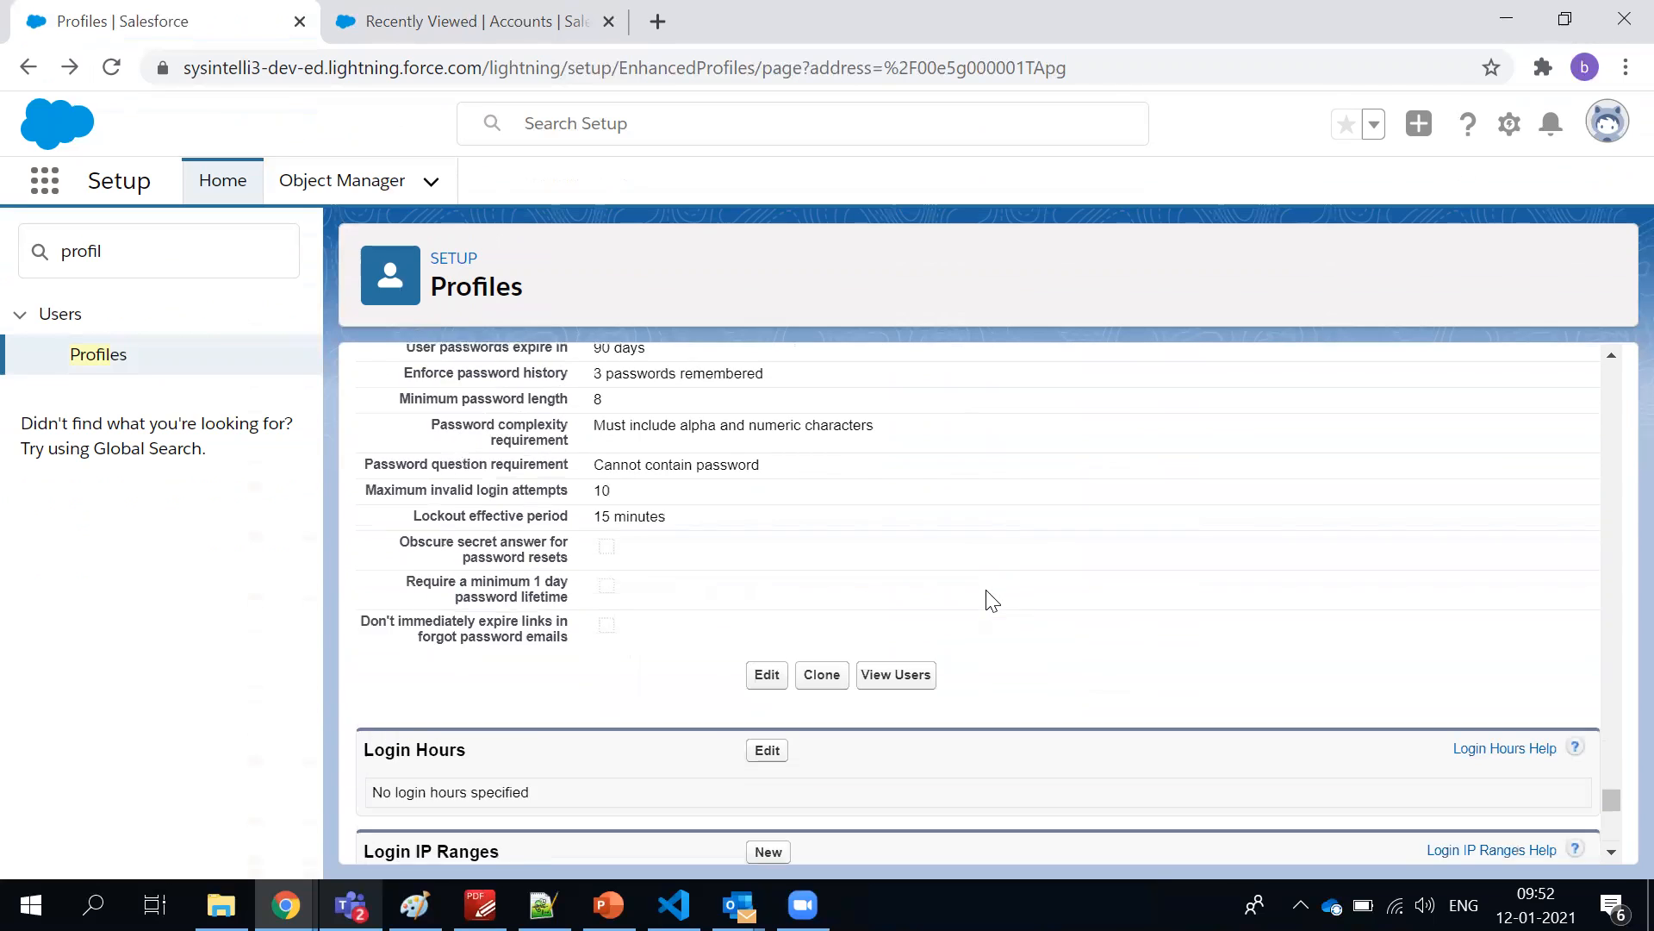
{"action": "scroll", "coordinate": [991, 600], "scroll_direction": "up", "scroll_amount": 1}
{"action": "left_click_drag", "start_coordinate": [407, 422], "coordinate": [416, 422]}
{"action": "triple_click", "coordinate": [660, 455]}
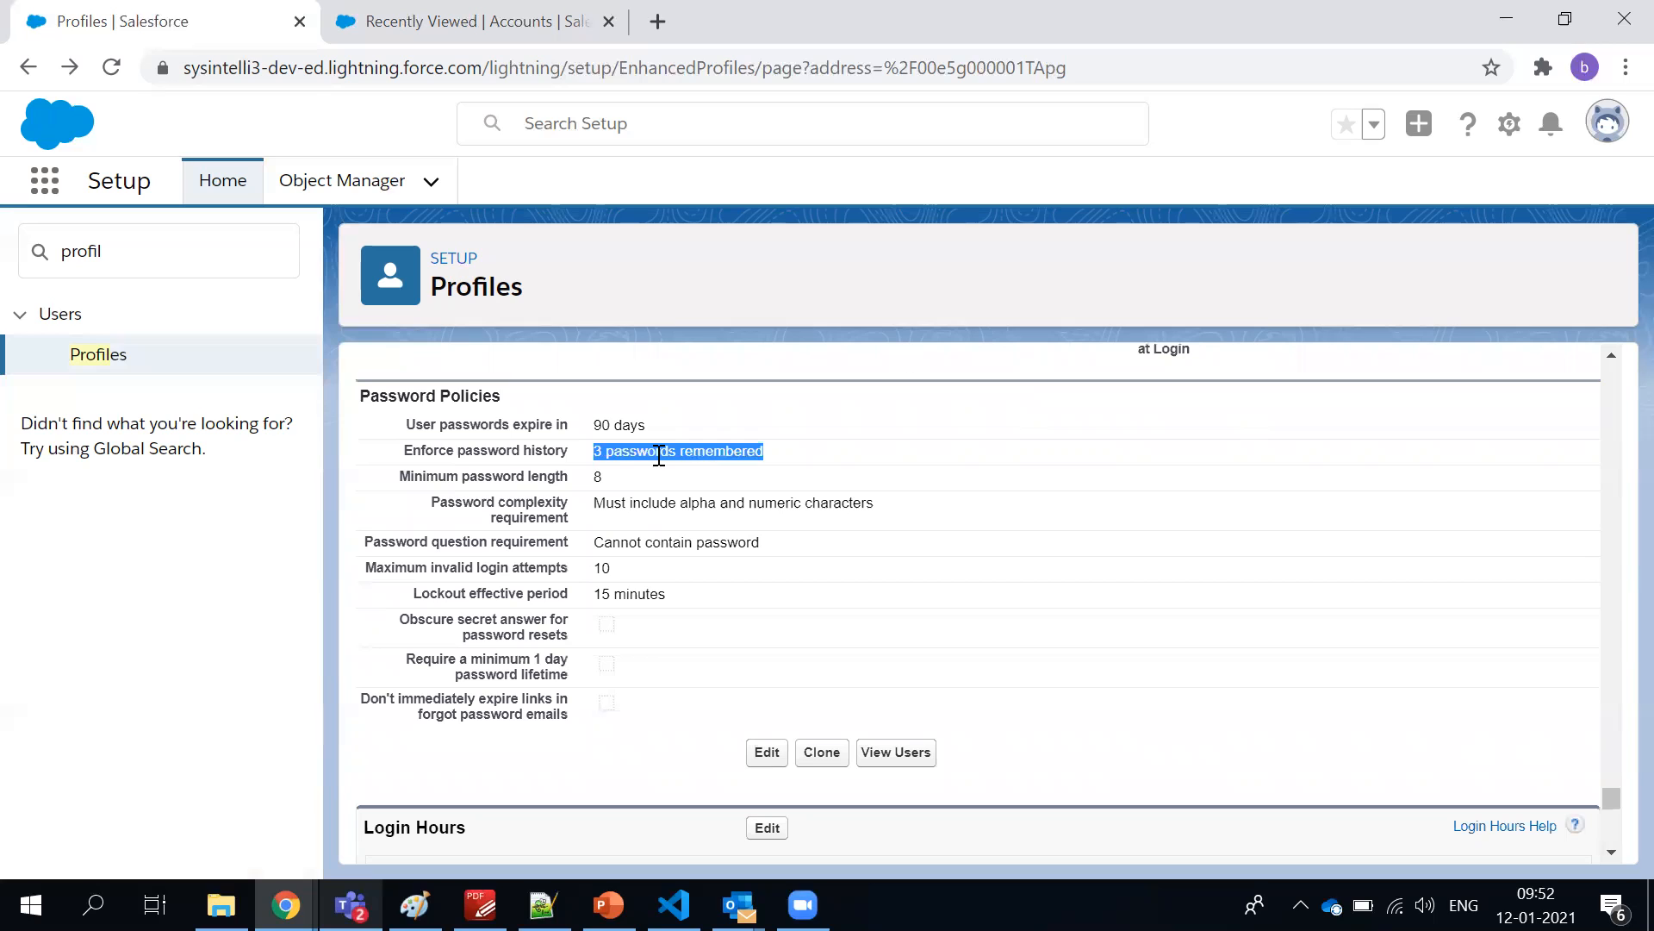
{"action": "left_click", "coordinate": [661, 489]}
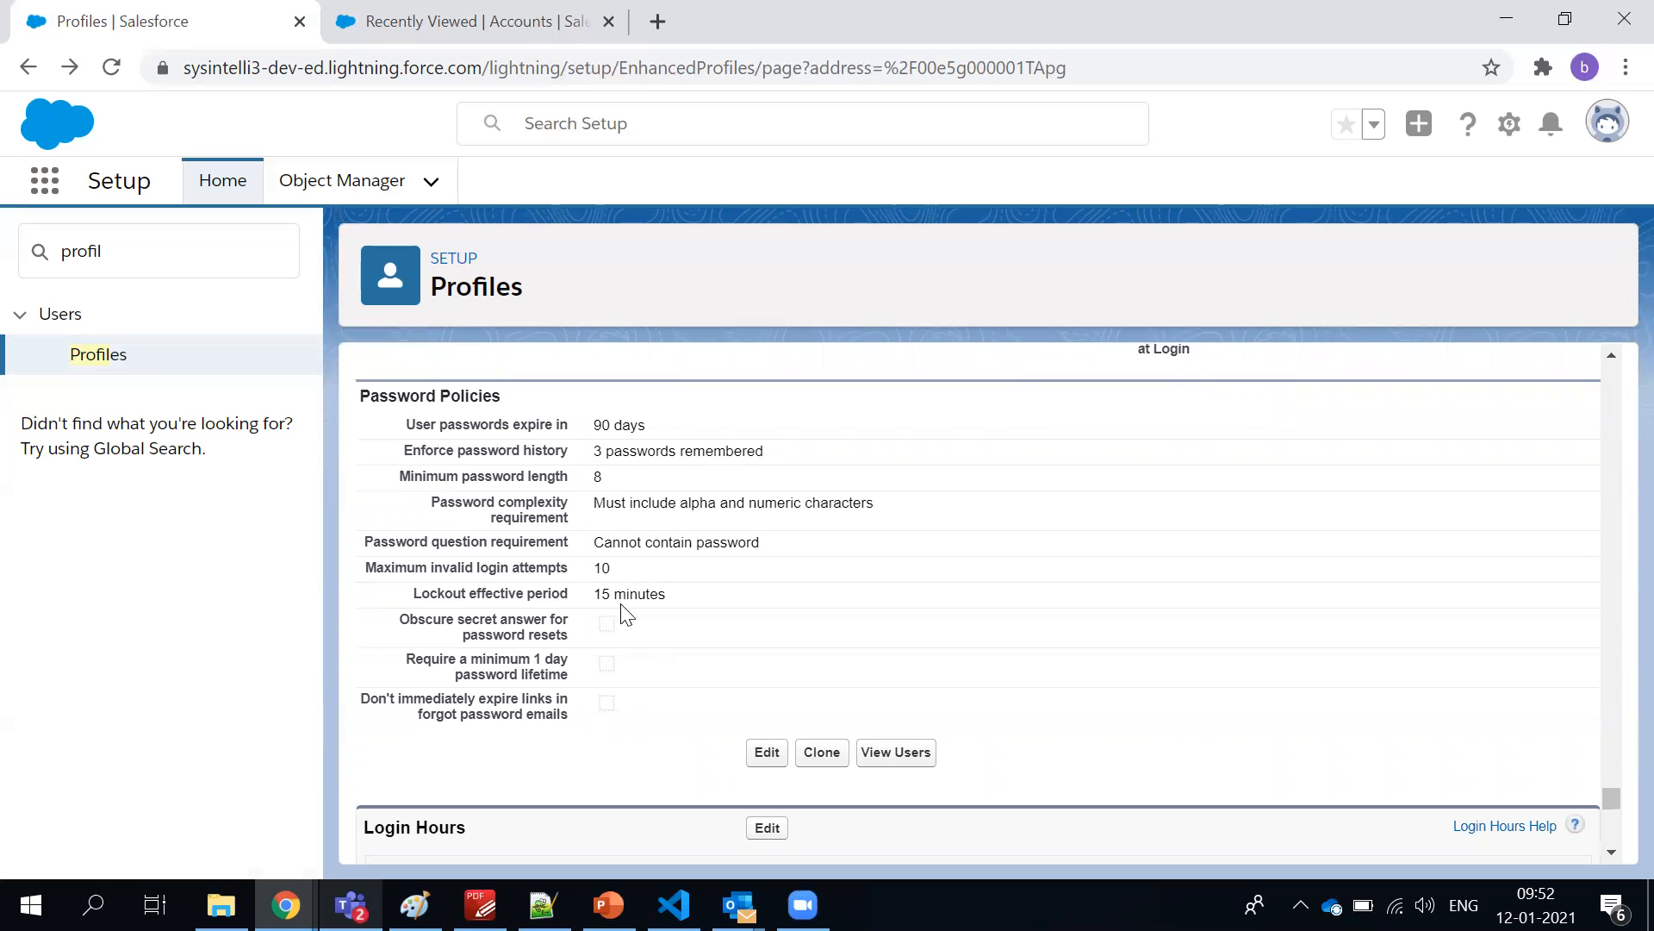
Review the profile's Login Hours and Login IP Ranges sections
{"action": "scroll", "coordinate": [621, 605], "scroll_direction": "down", "scroll_amount": 2}
{"action": "scroll", "coordinate": [621, 606], "scroll_direction": "down", "scroll_amount": 2}
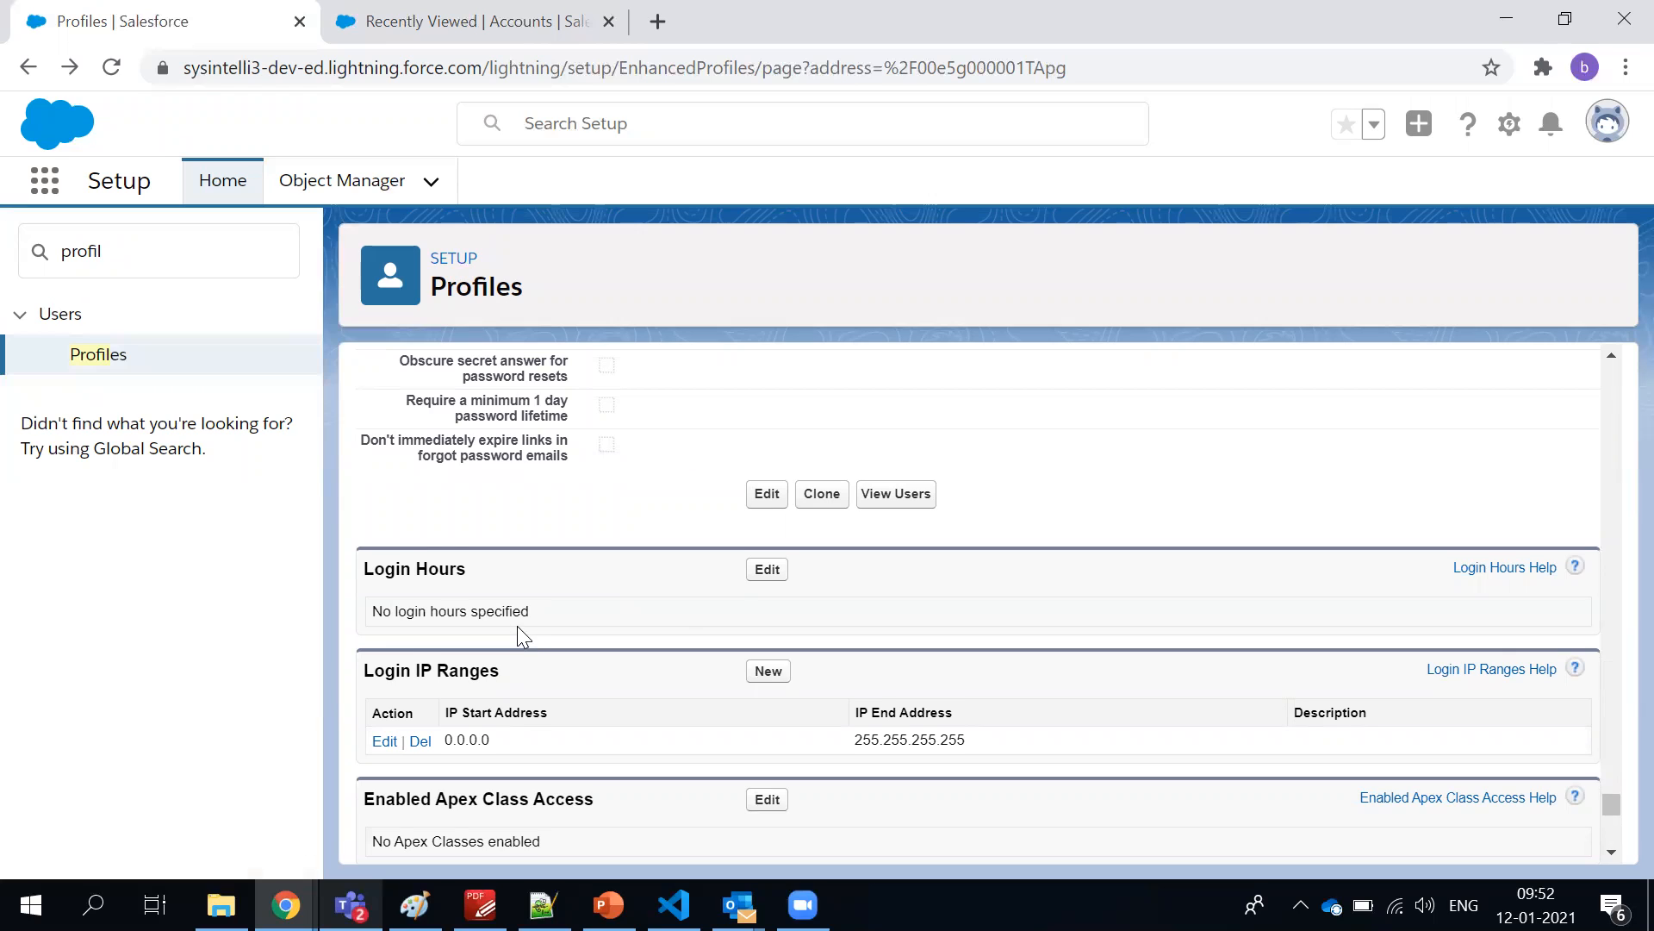
{"action": "scroll", "coordinate": [517, 625], "scroll_direction": "down", "scroll_amount": 1}
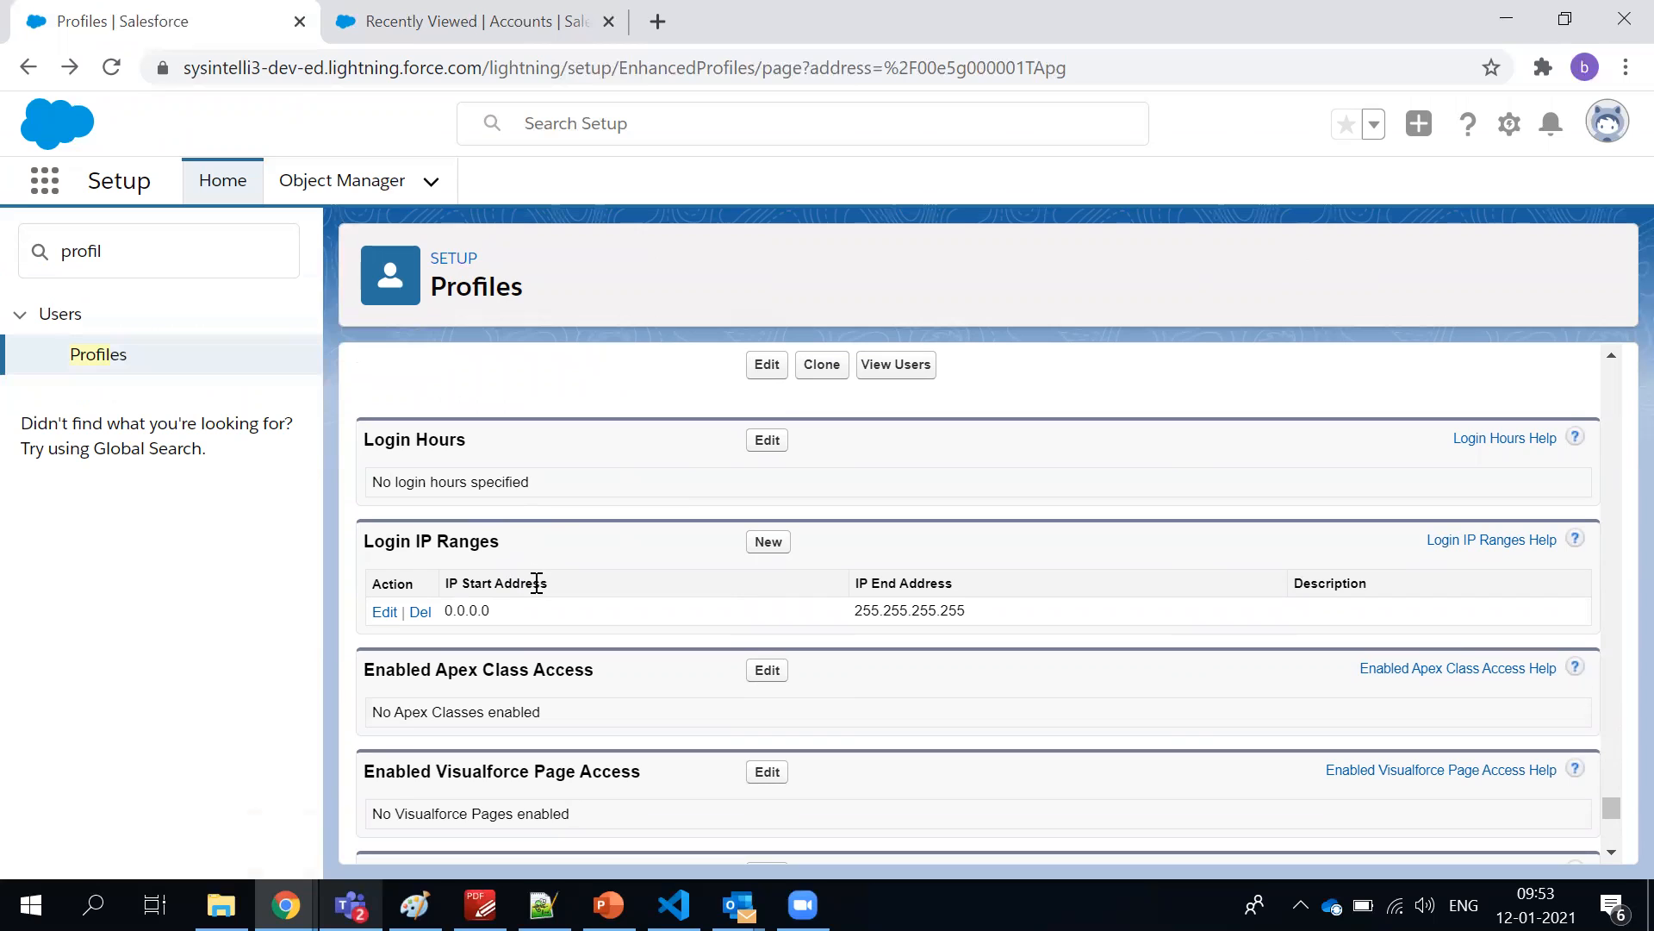
{"action": "scroll", "coordinate": [517, 611], "scroll_direction": "down", "scroll_amount": 1}
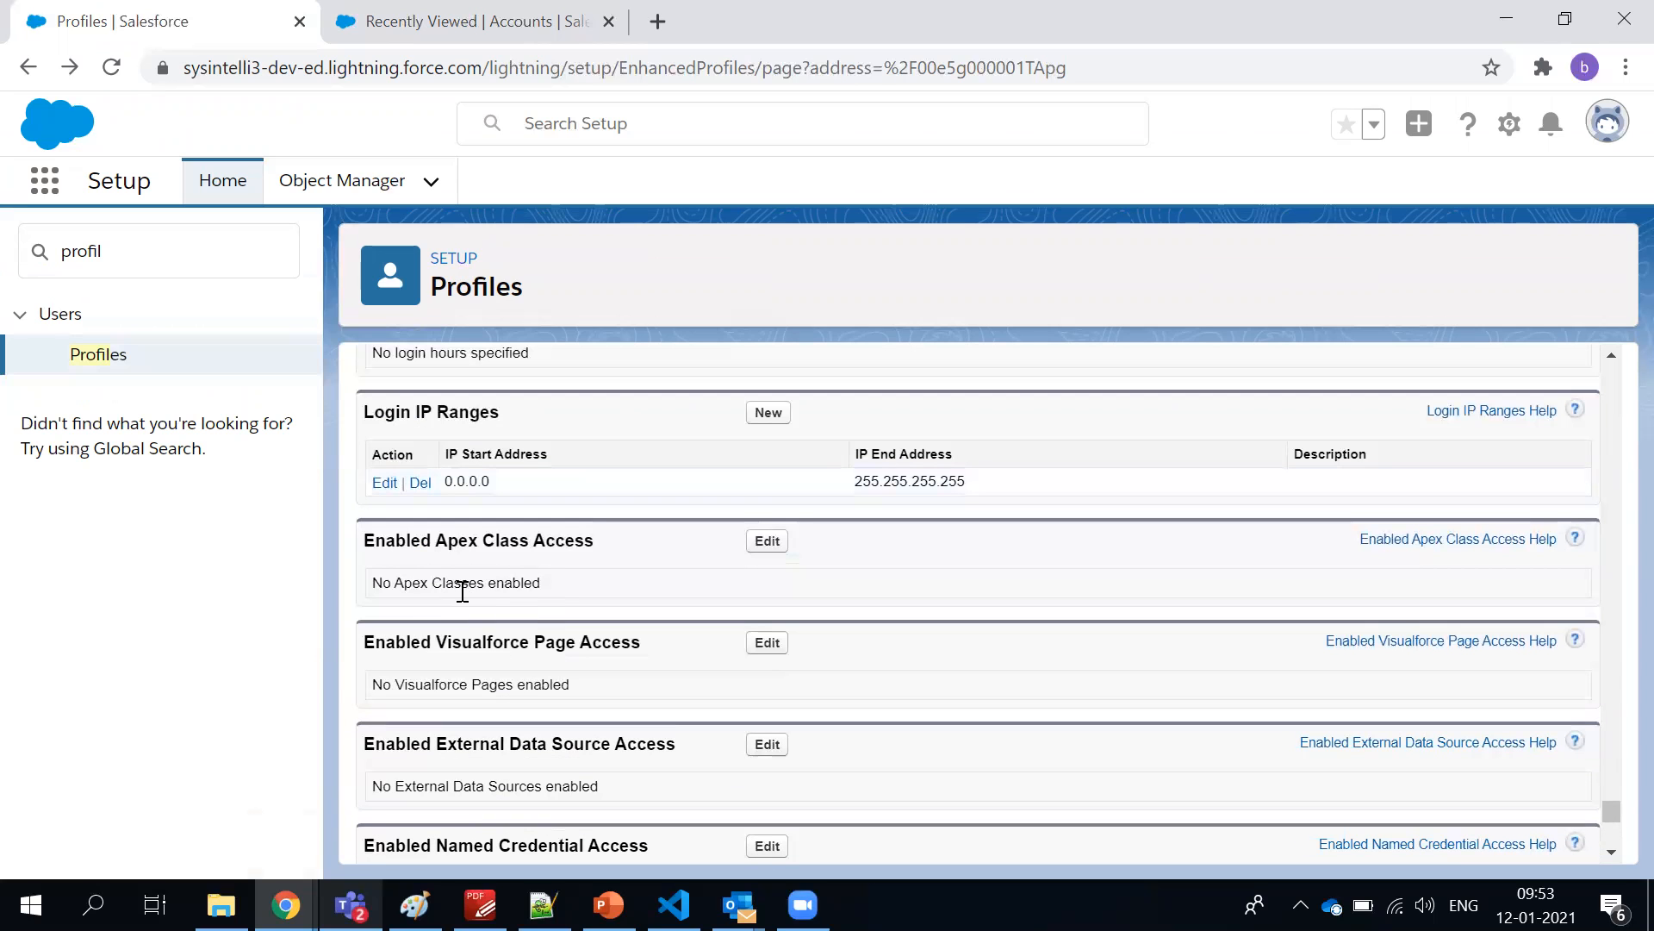
Highlight the Apex class and Visualforce page access headings and review the remaining access sections to the end of the profile
{"action": "left_click_drag", "start_coordinate": [556, 541], "coordinate": [528, 683]}
{"action": "double_click", "coordinate": [543, 642]}
{"action": "scroll", "coordinate": [538, 640], "scroll_direction": "down", "scroll_amount": 2}
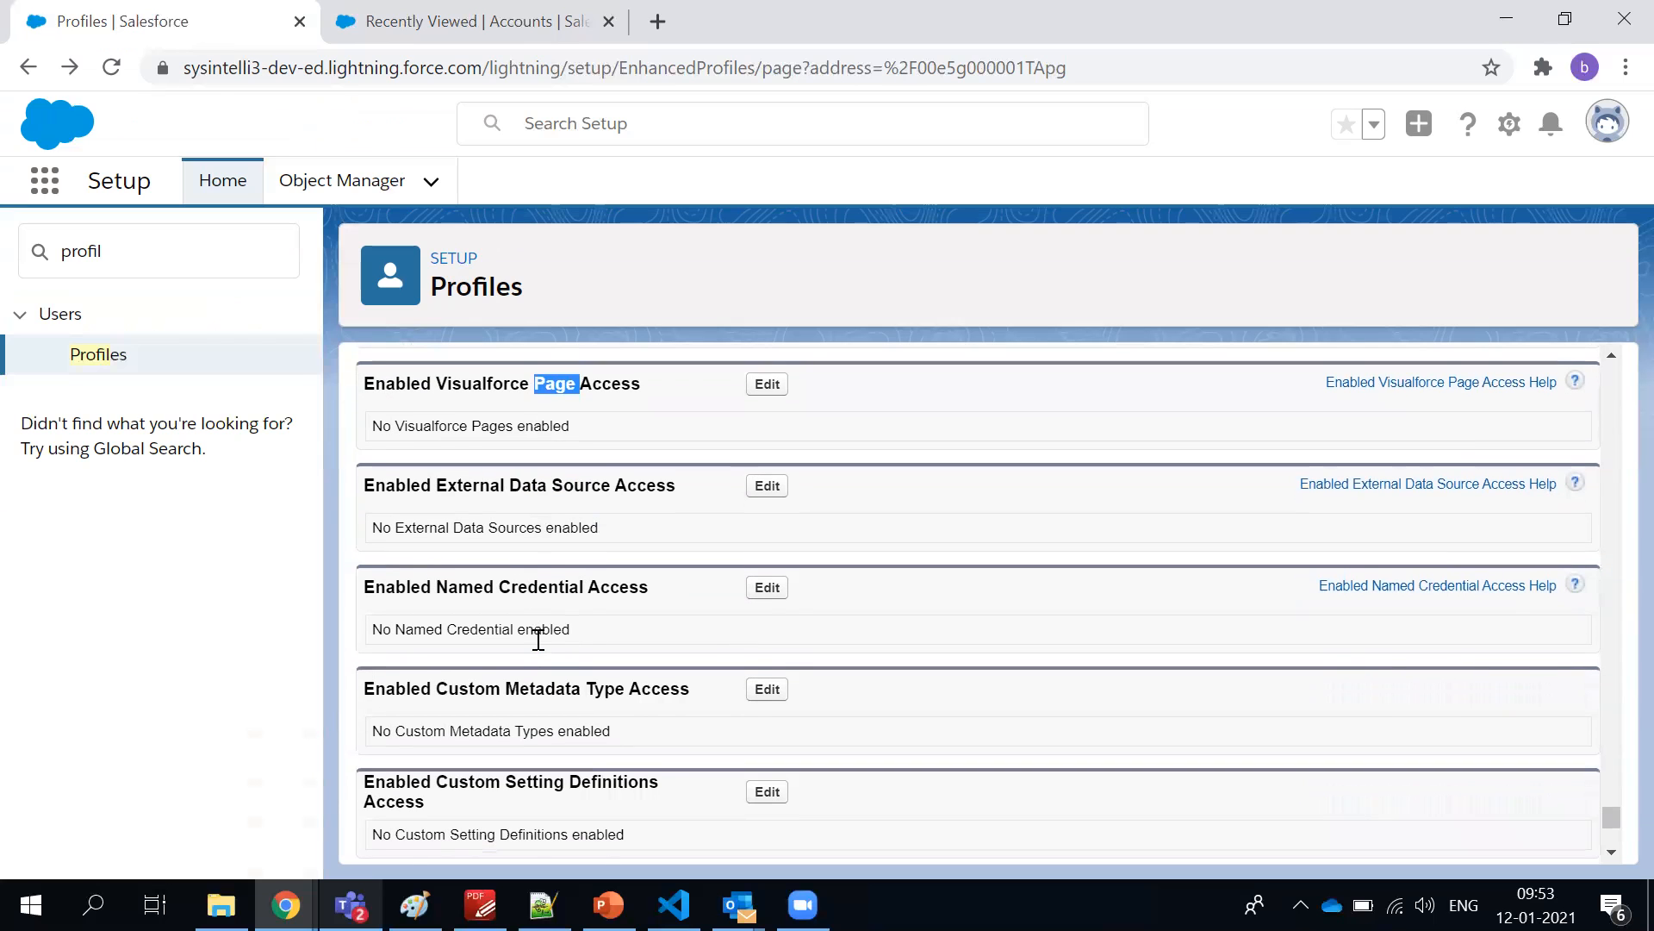
{"action": "scroll", "coordinate": [515, 605], "scroll_direction": "down", "scroll_amount": 4}
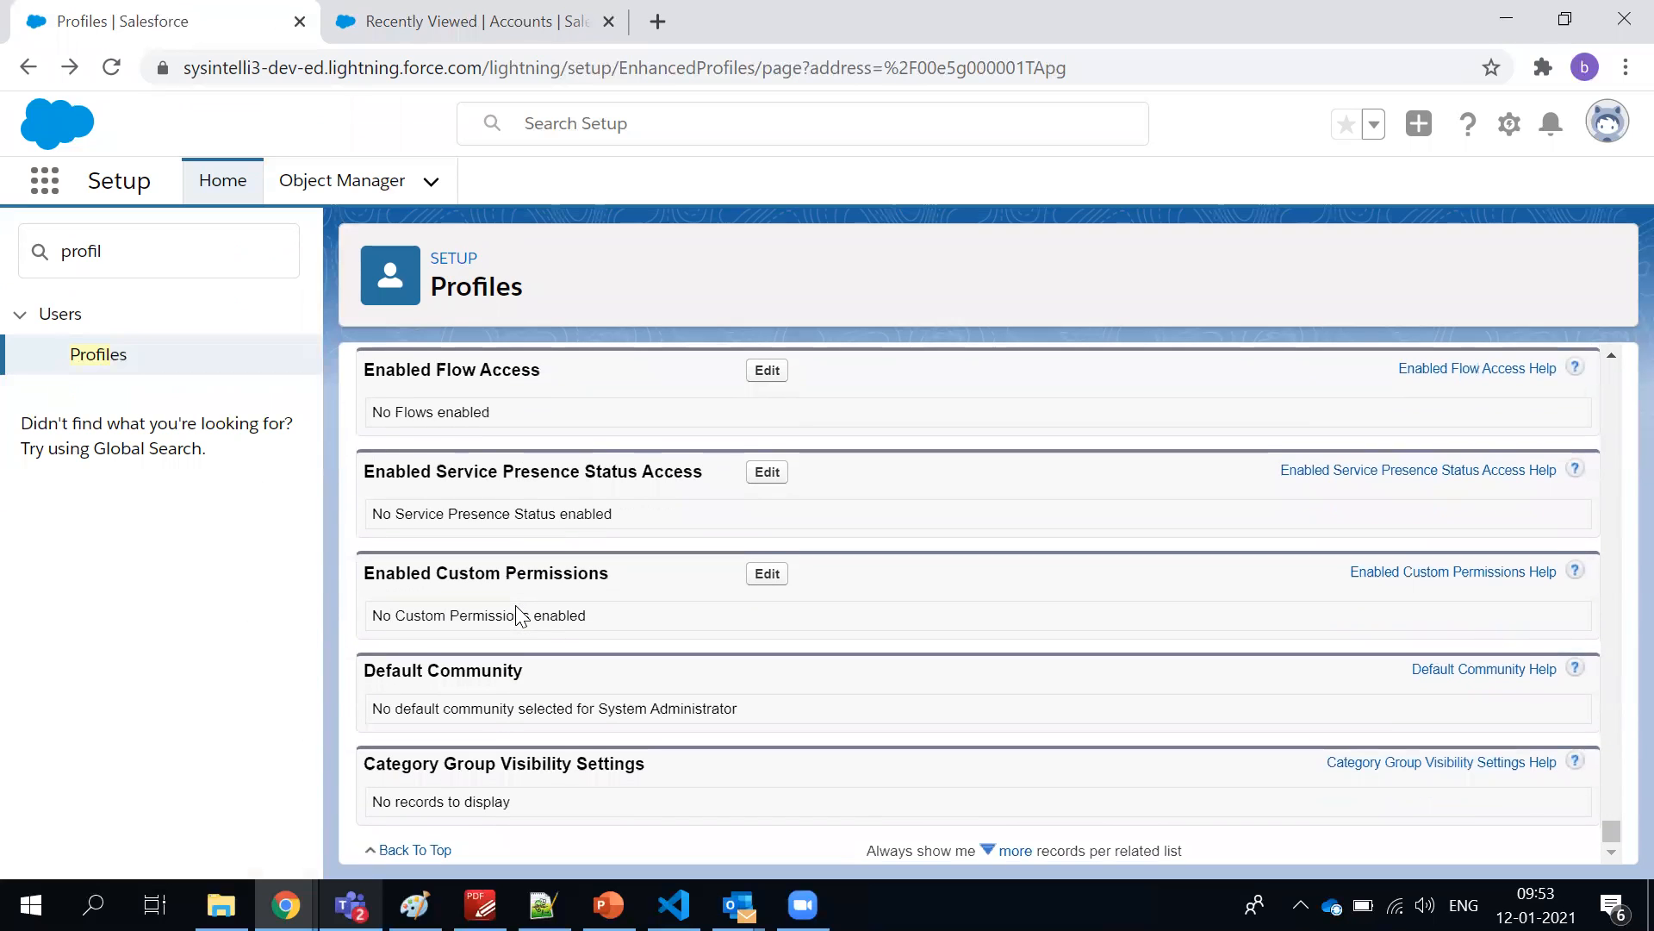
Return to the start of the System Administrator profile and preview its Enabled Custom Metadata Type Access list
{"action": "scroll", "coordinate": [516, 606], "scroll_direction": "up", "scroll_amount": 6}
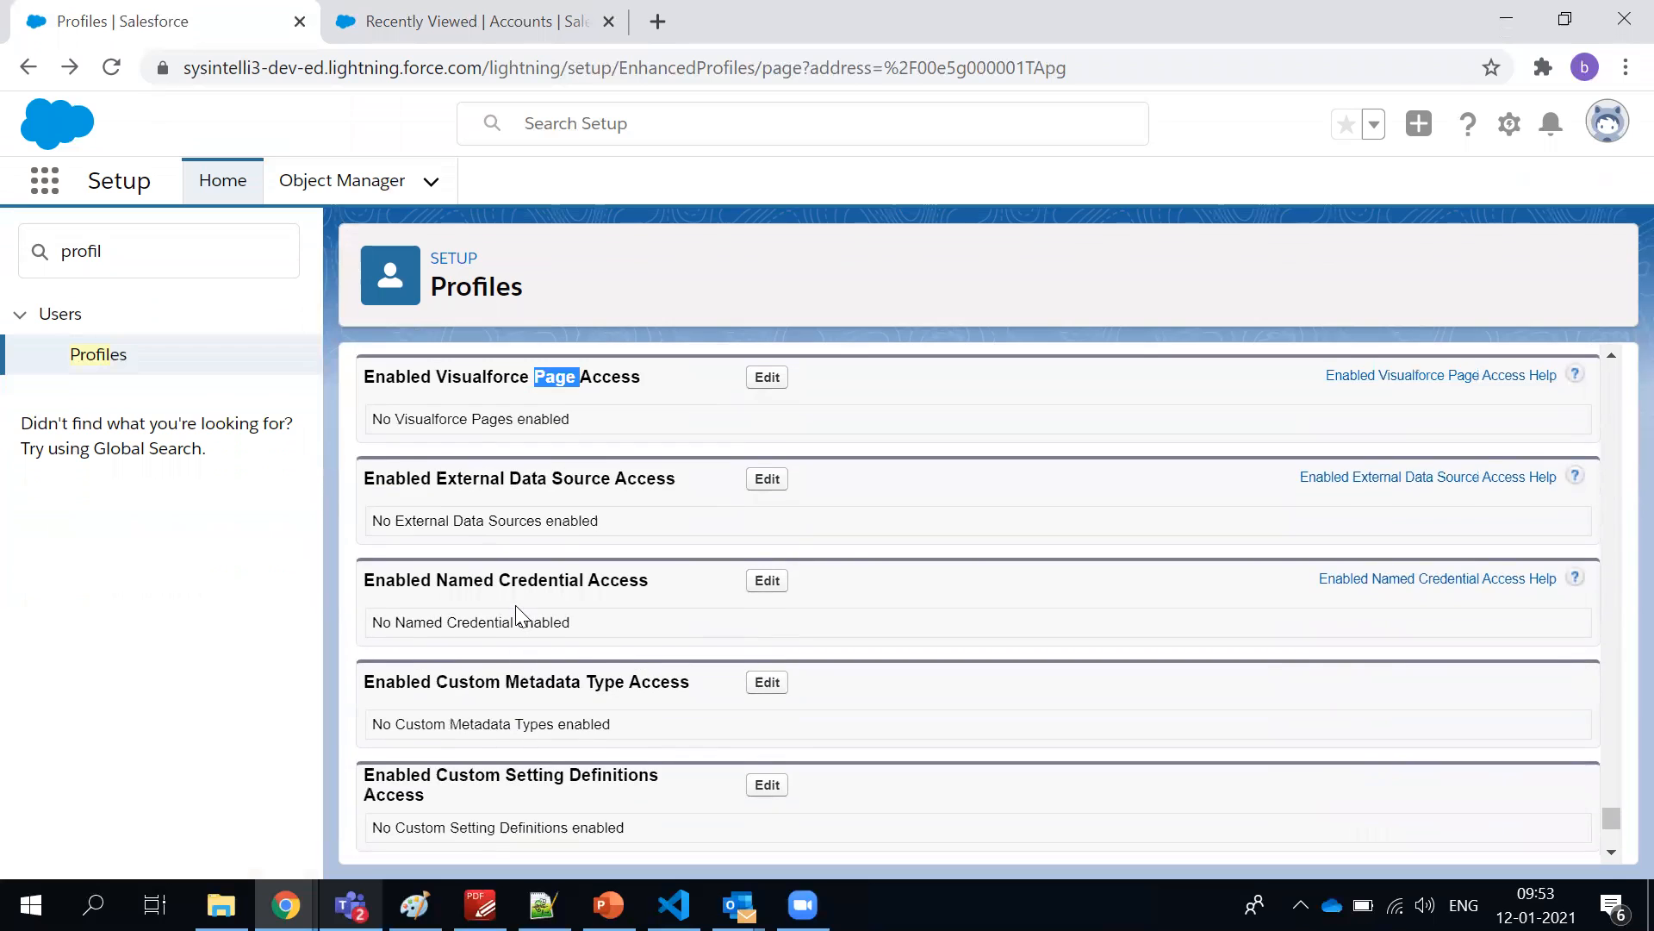
{"action": "scroll", "coordinate": [515, 605], "scroll_direction": "up", "scroll_amount": 5}
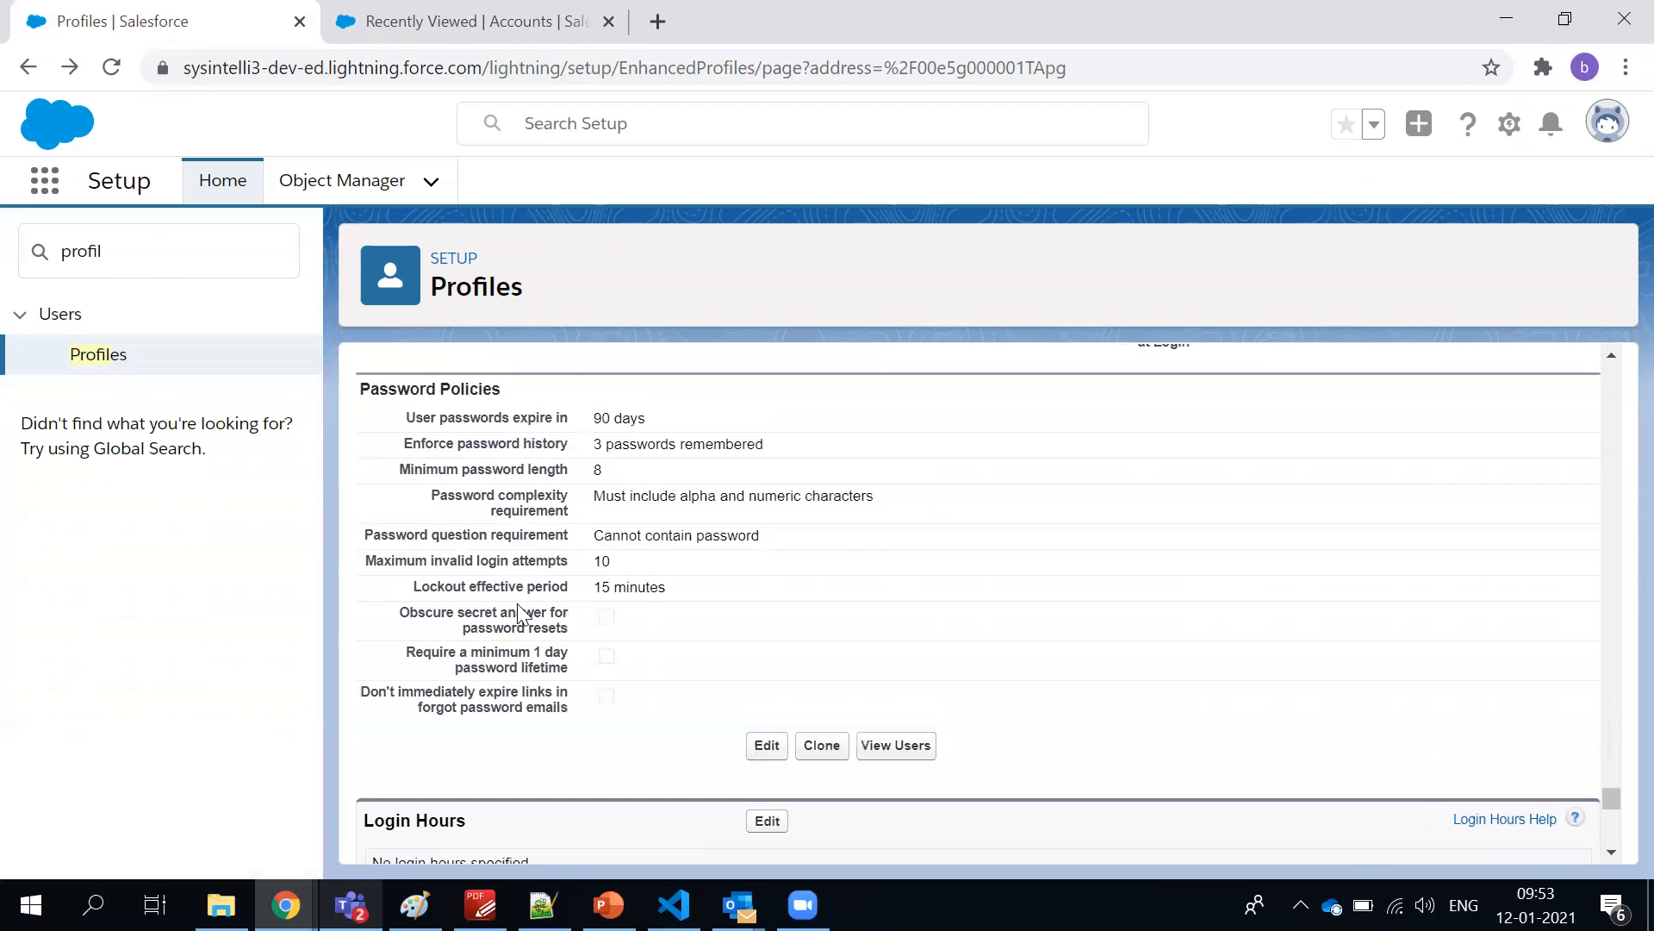
{"action": "left_click_drag", "start_coordinate": [1606, 806], "coordinate": [1615, 366]}
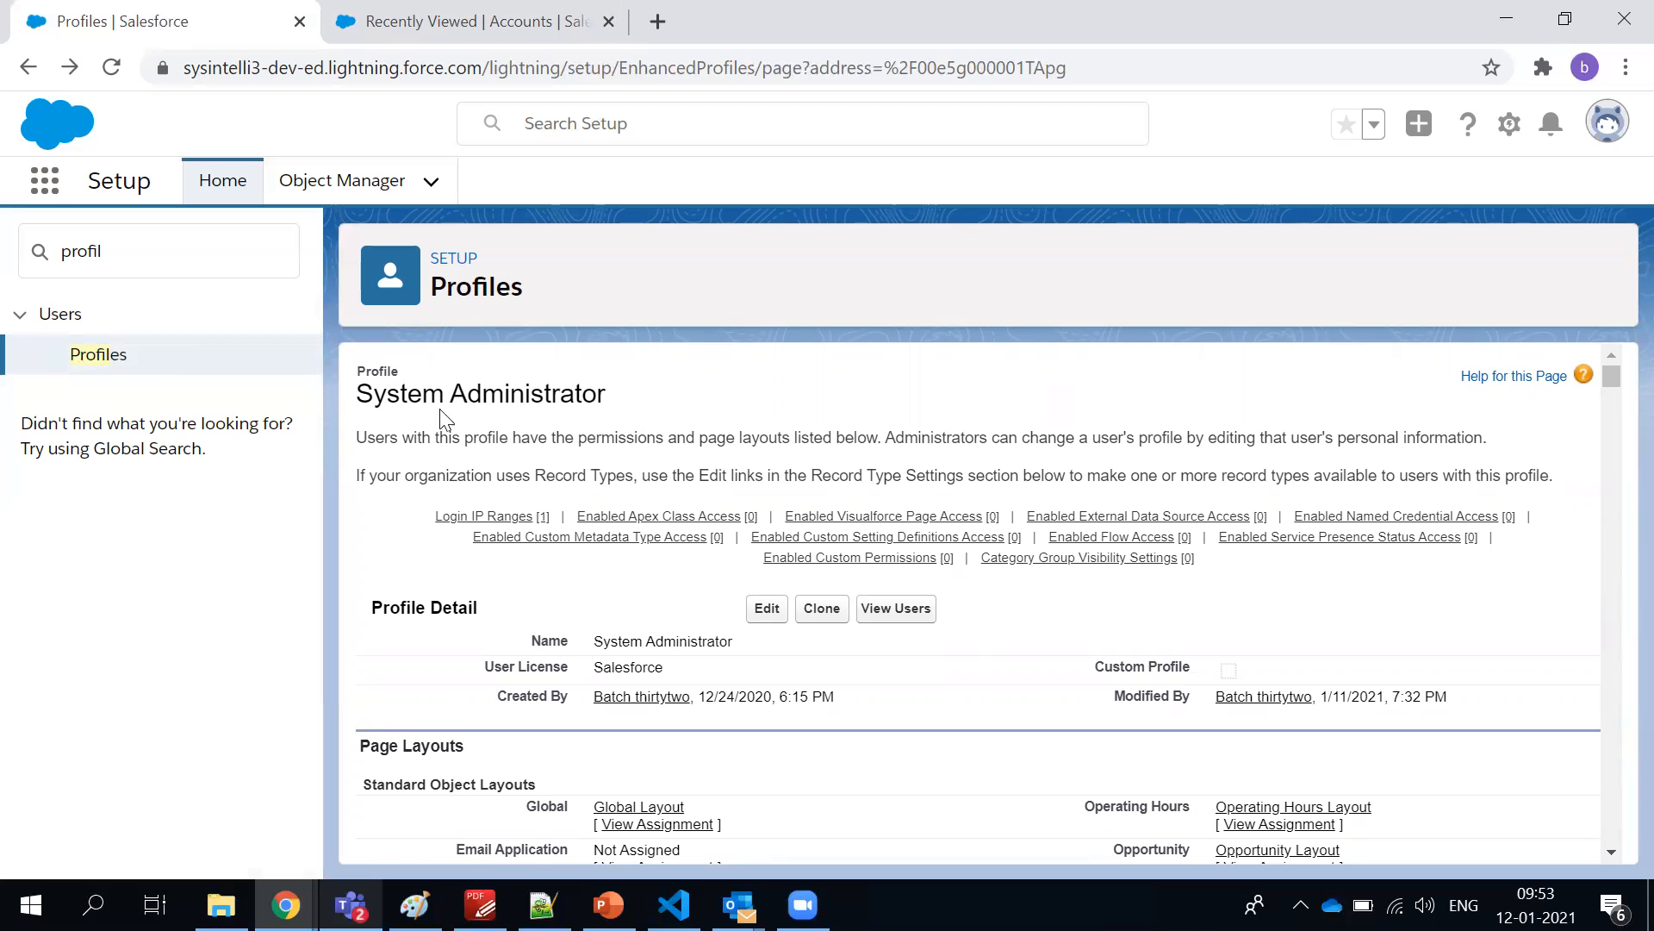
{"action": "mouse_move", "coordinate": [859, 558]}
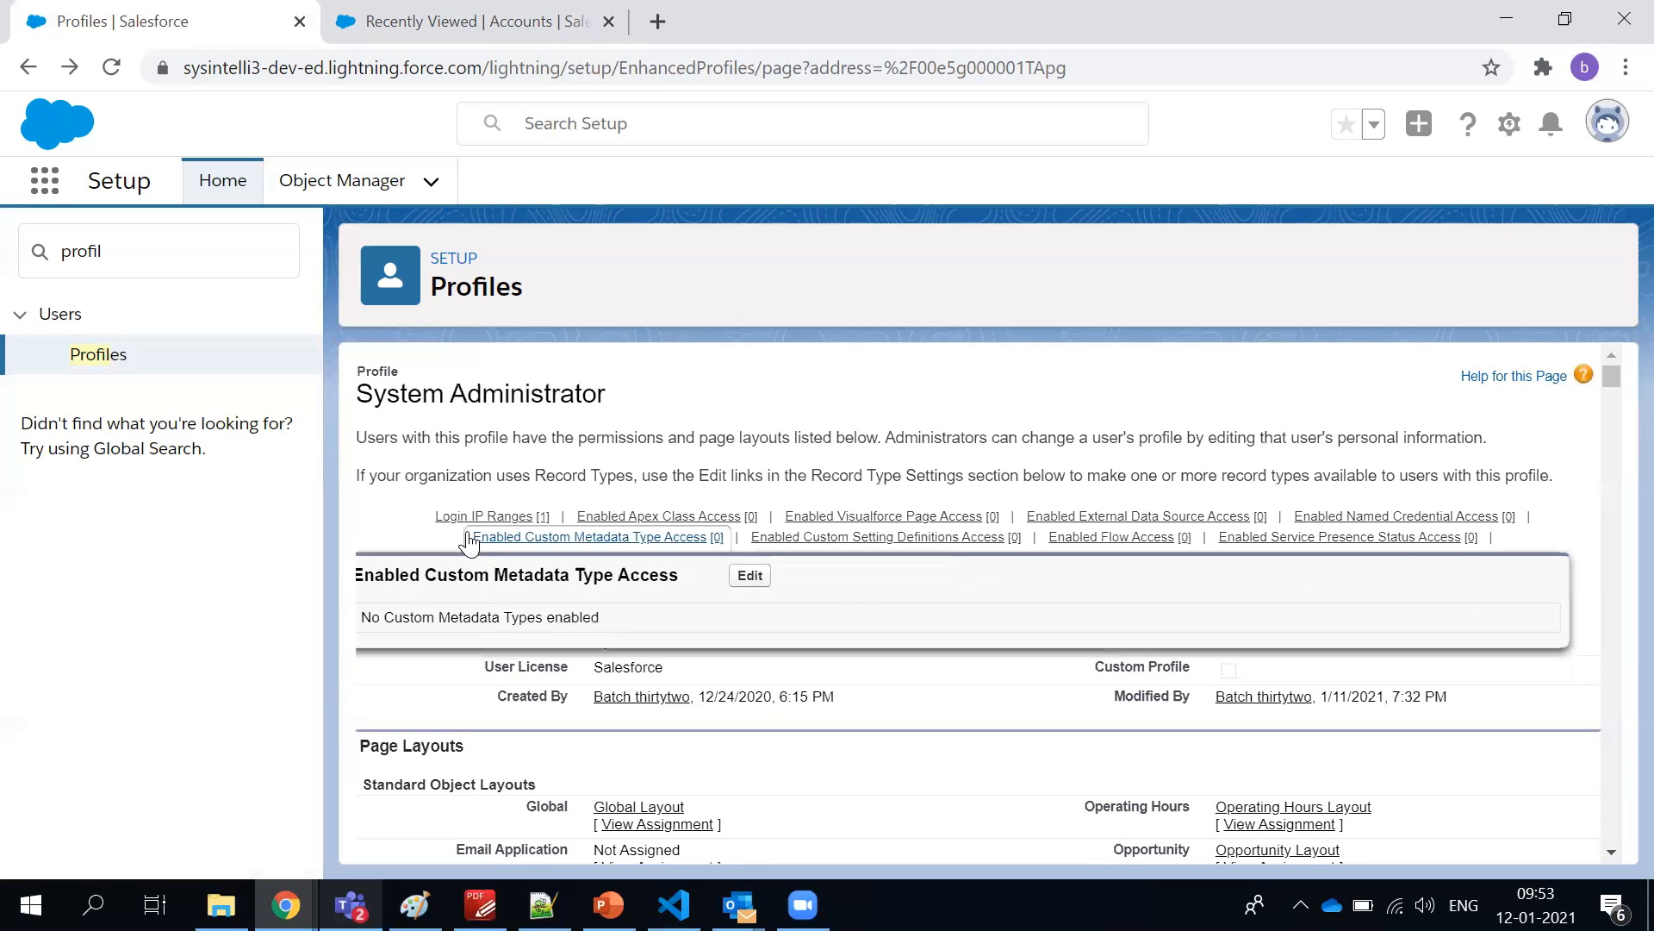
Clone the System Administrator profile and save the new profile under the name XYZ
{"action": "scroll", "coordinate": [646, 535], "scroll_direction": "down", "scroll_amount": 1}
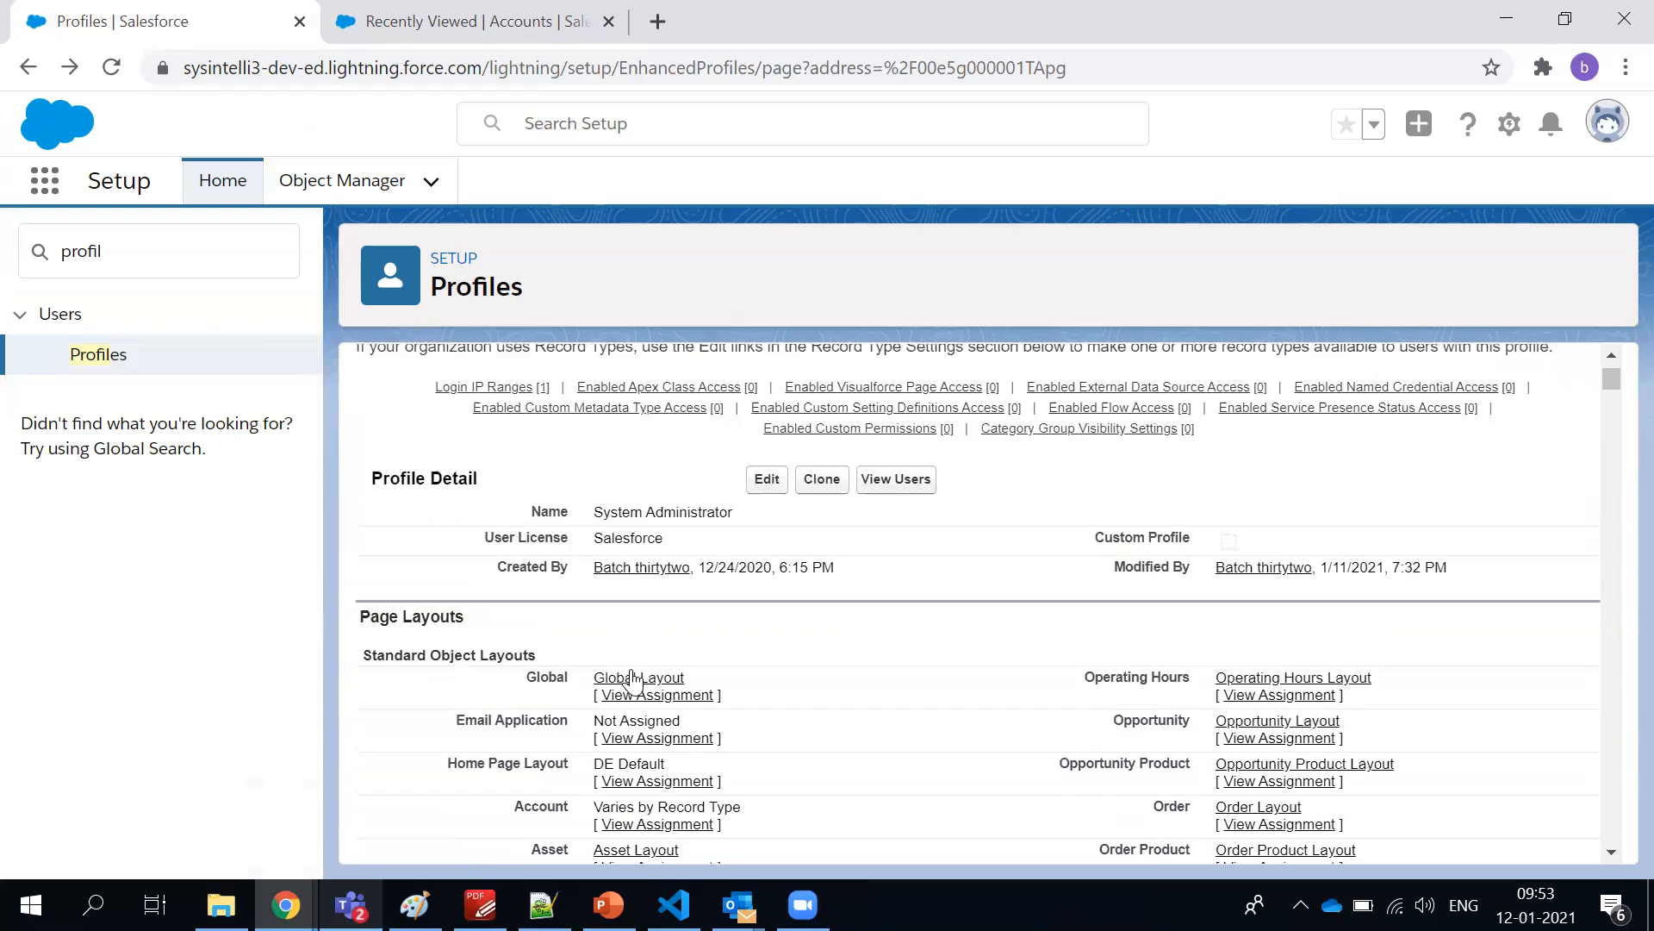
{"action": "left_click", "coordinate": [800, 488]}
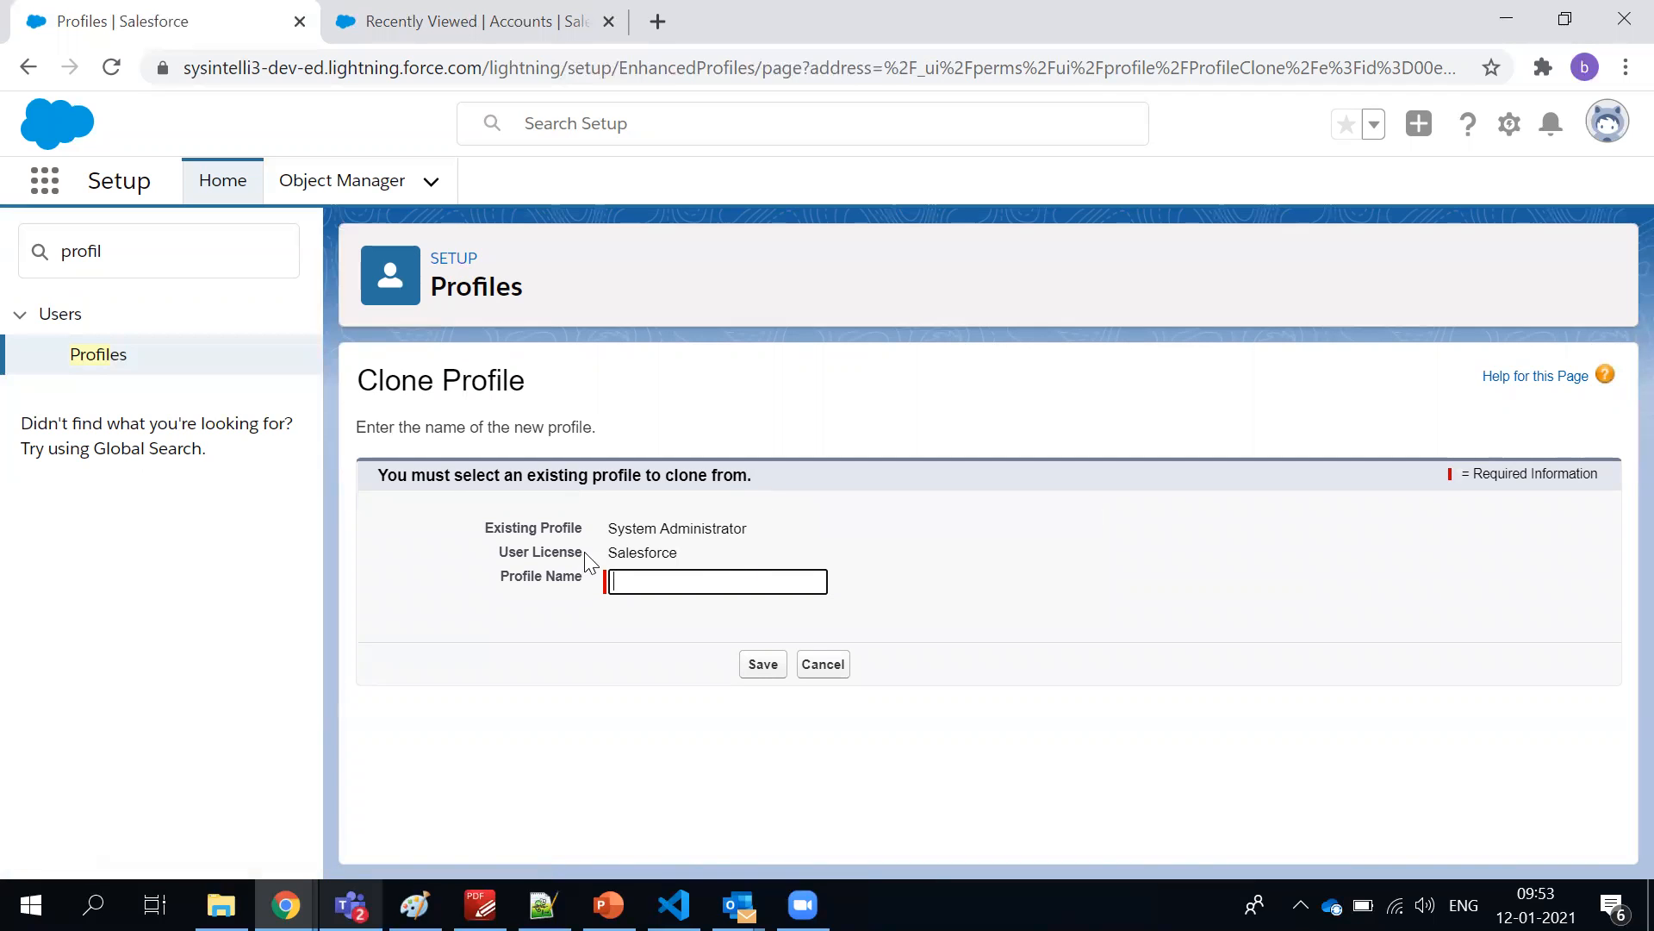
{"action": "double_click", "coordinate": [626, 552]}
{"action": "left_click", "coordinate": [628, 583]}
{"action": "type", "text": "XDYZ"}
{"action": "left_click", "coordinate": [638, 582]}
{"action": "key", "text": "BackSpace"}
{"action": "left_click", "coordinate": [762, 668]}
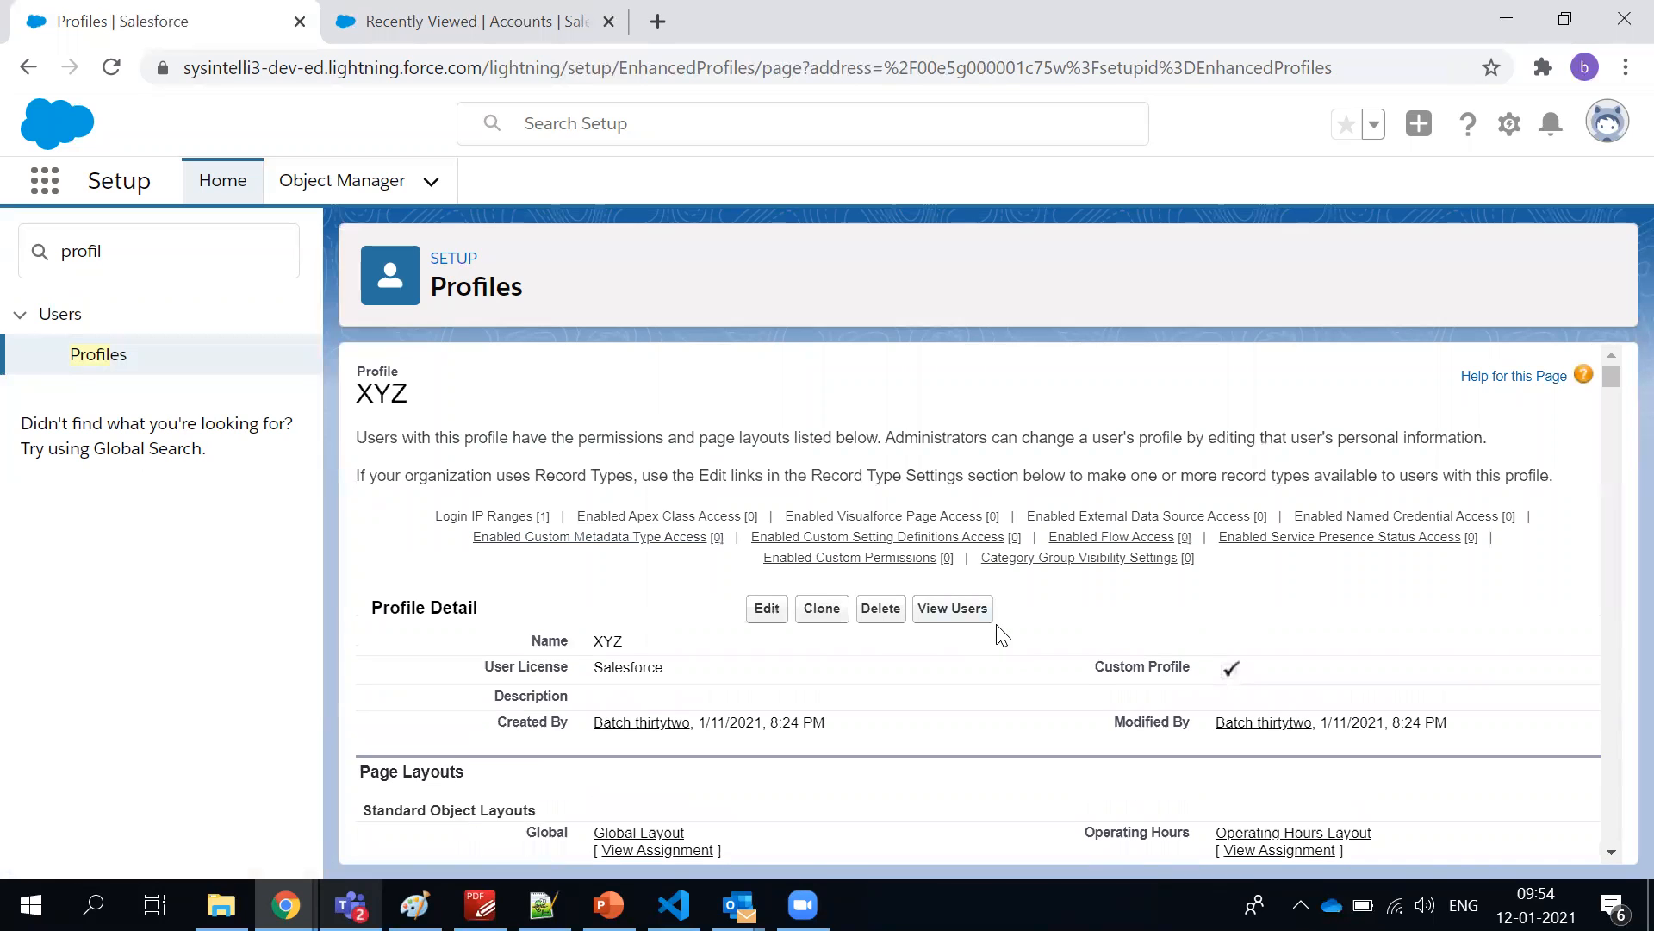
Highlight the Custom Profile flag of the XYZ profile and look through its settings and permissions
{"action": "left_click_drag", "start_coordinate": [1091, 667], "coordinate": [1249, 665]}
{"action": "scroll", "coordinate": [990, 569], "scroll_direction": "down", "scroll_amount": 20}
{"action": "scroll", "coordinate": [991, 566], "scroll_direction": "down", "scroll_amount": 20}
{"action": "scroll", "coordinate": [991, 566], "scroll_direction": "down", "scroll_amount": 20}
{"action": "scroll", "coordinate": [991, 566], "scroll_direction": "down", "scroll_amount": 20}
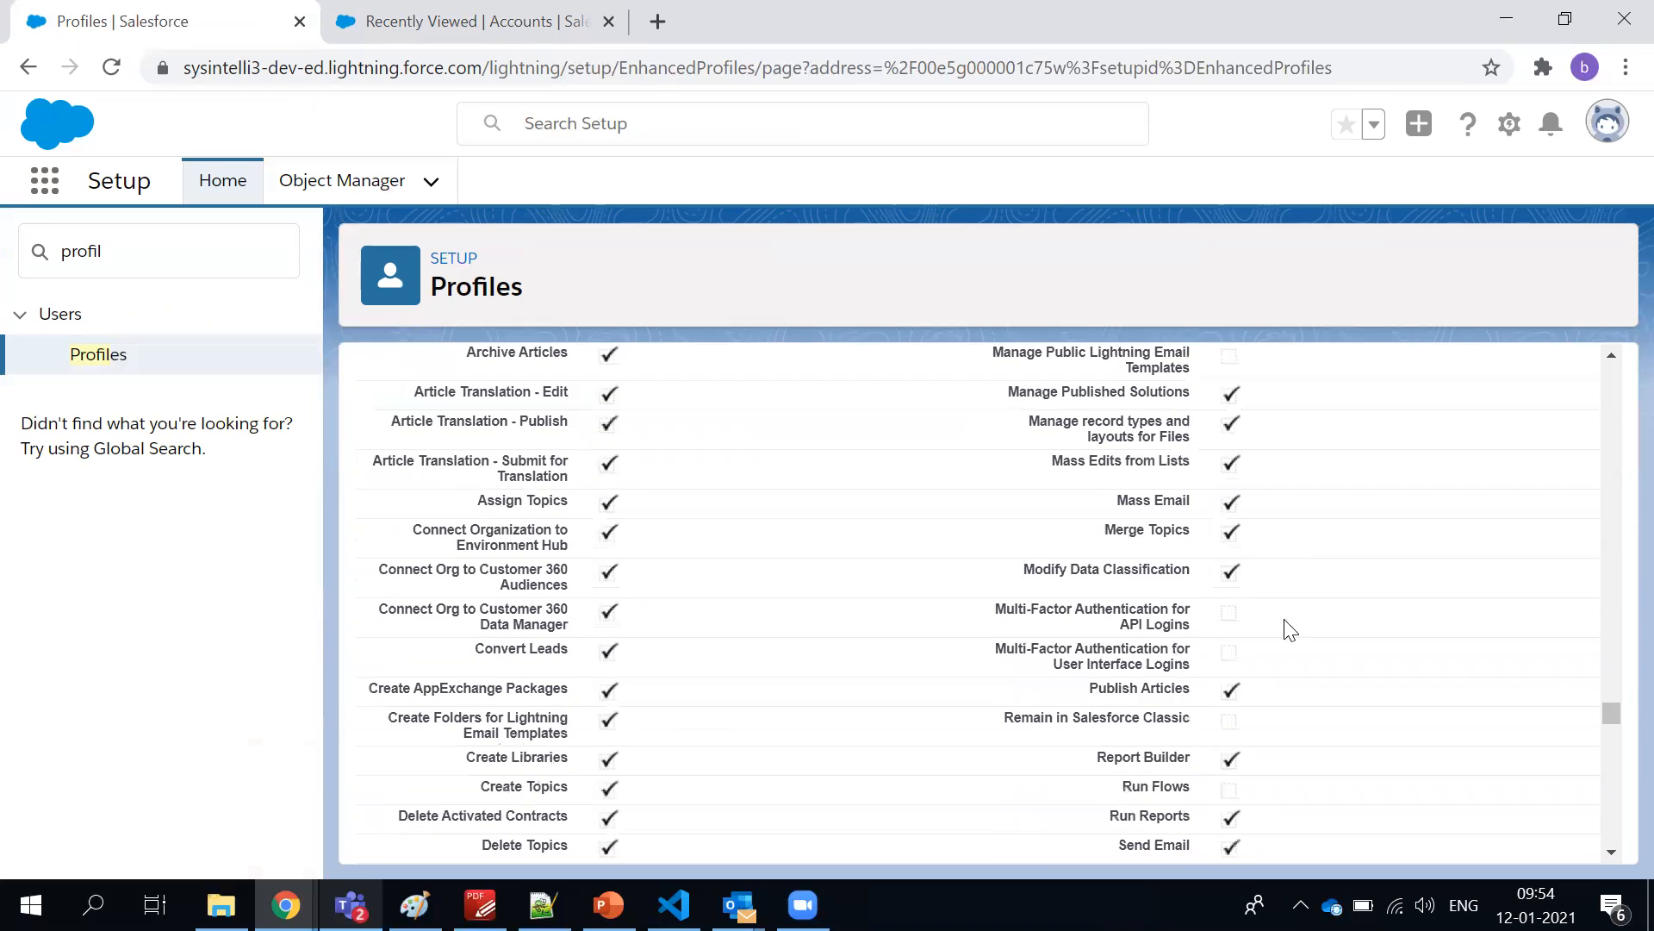
{"action": "left_click_drag", "start_coordinate": [1611, 714], "coordinate": [1612, 355]}
Preview the XYZ profile's Enabled Custom Metadata Type Access list and highlight the profile's name
{"action": "mouse_move", "coordinate": [702, 534]}
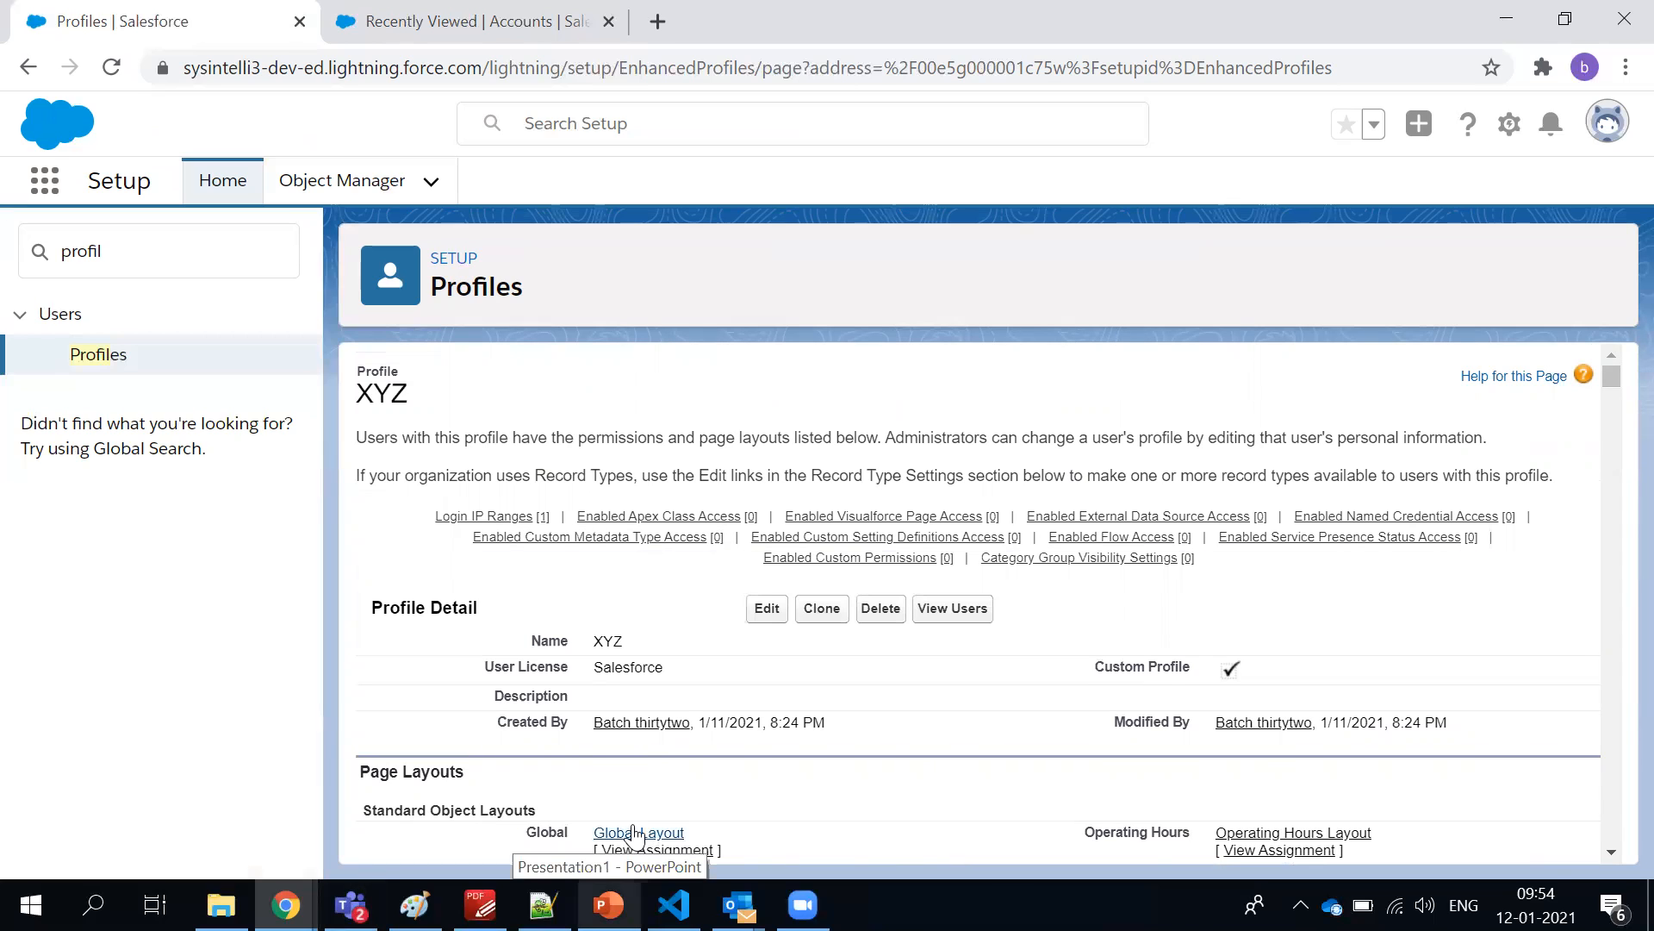
{"action": "mouse_move", "coordinate": [597, 515]}
{"action": "mouse_move", "coordinate": [533, 536]}
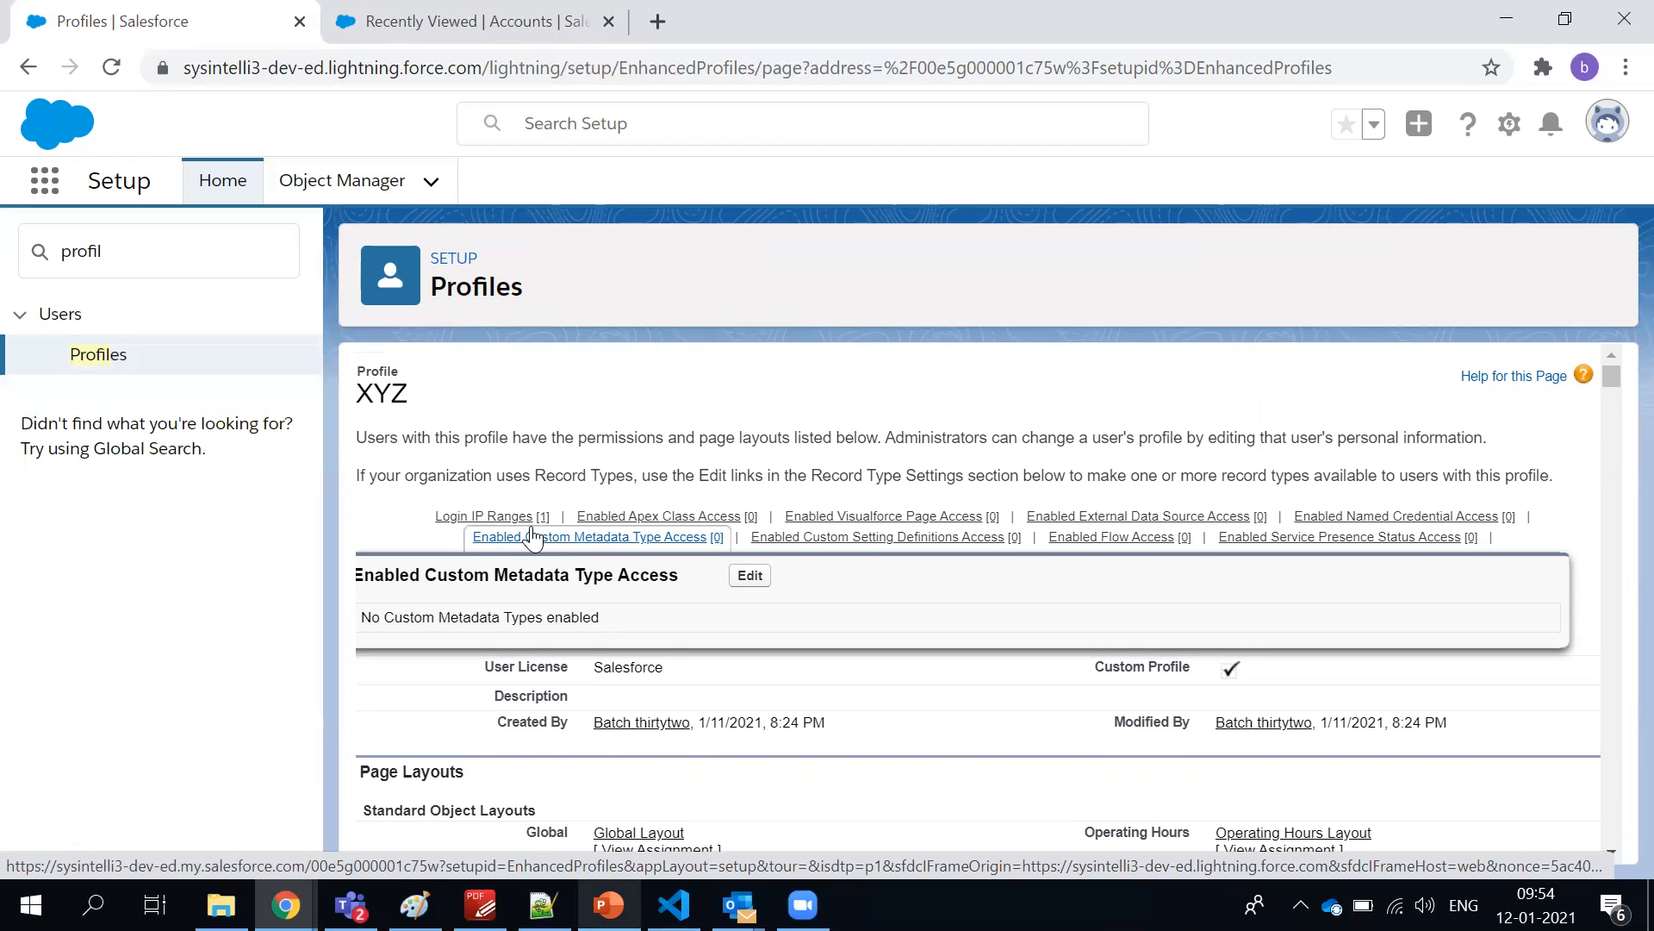
{"action": "double_click", "coordinate": [392, 397]}
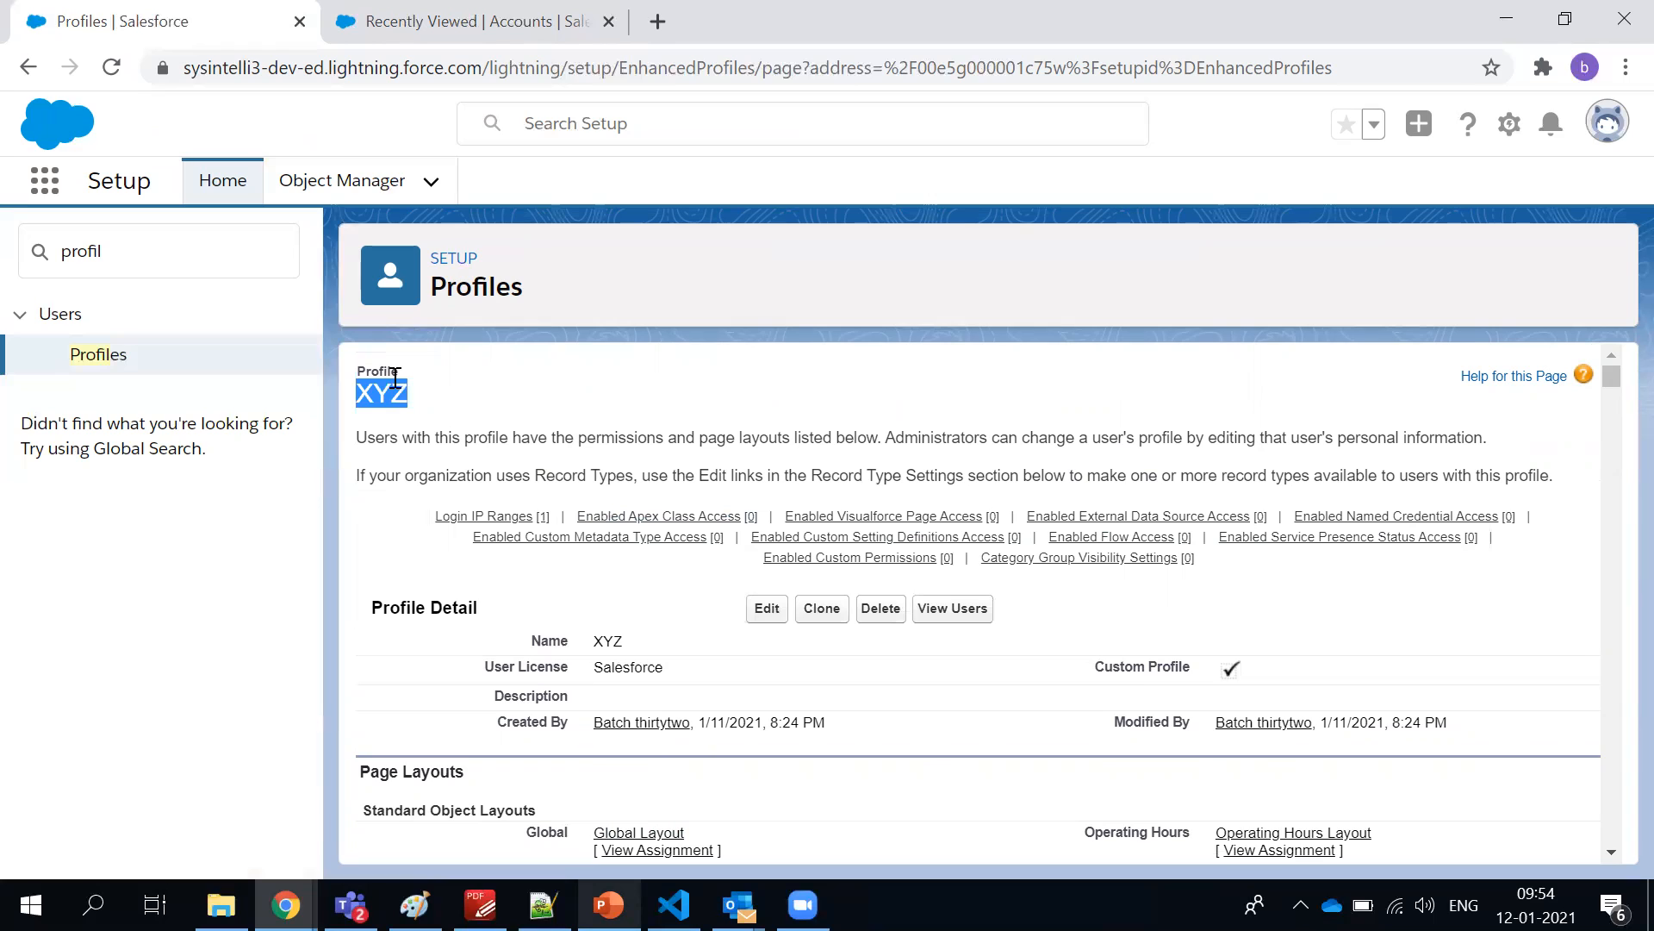
Return to the profiles list, filter it to names starting with I and open the IPB Sales Rep profile
{"action": "left_click", "coordinate": [87, 366]}
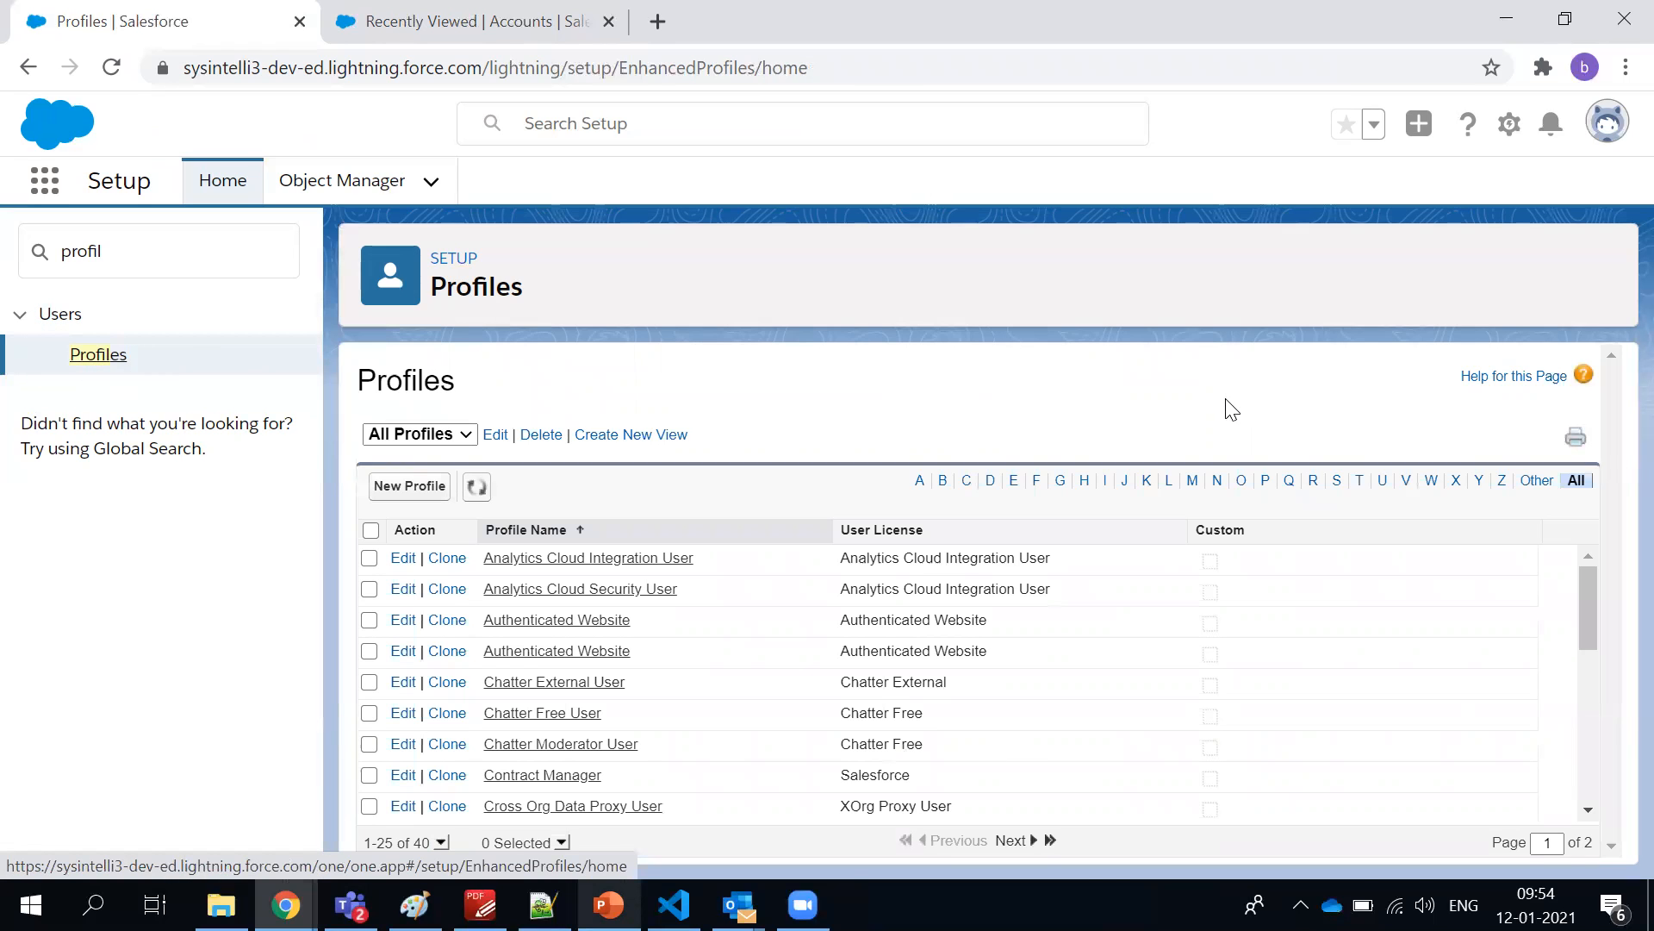
{"action": "scroll", "coordinate": [675, 798], "scroll_direction": "down", "scroll_amount": 4}
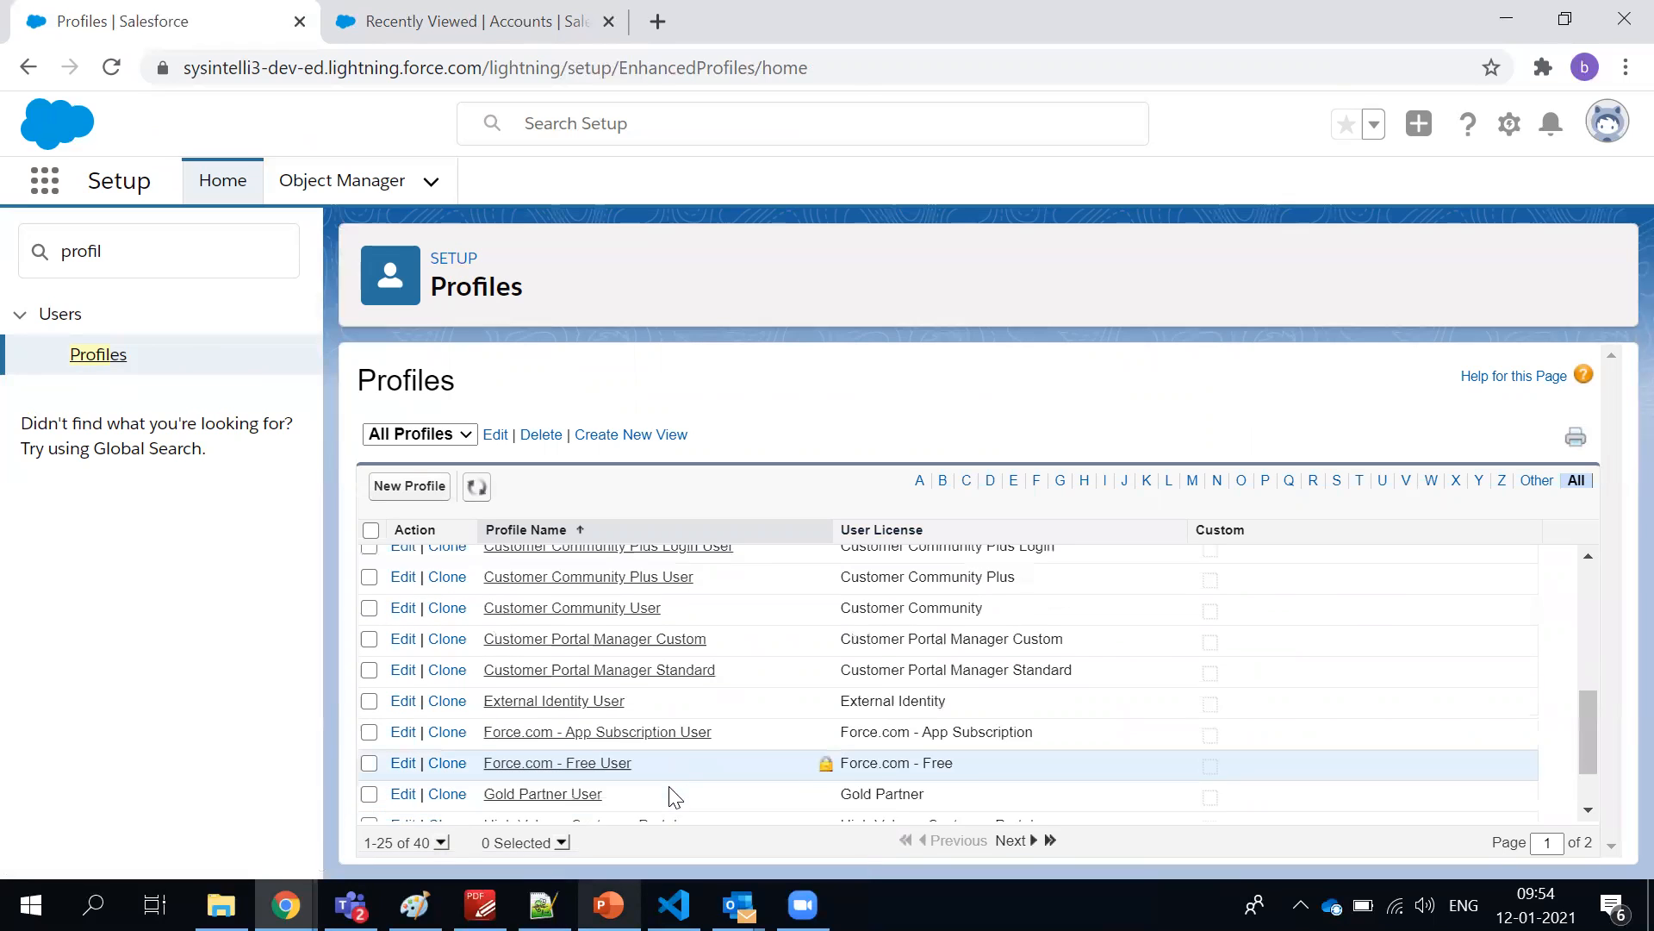
{"action": "scroll", "coordinate": [675, 797], "scroll_direction": "down", "scroll_amount": 1}
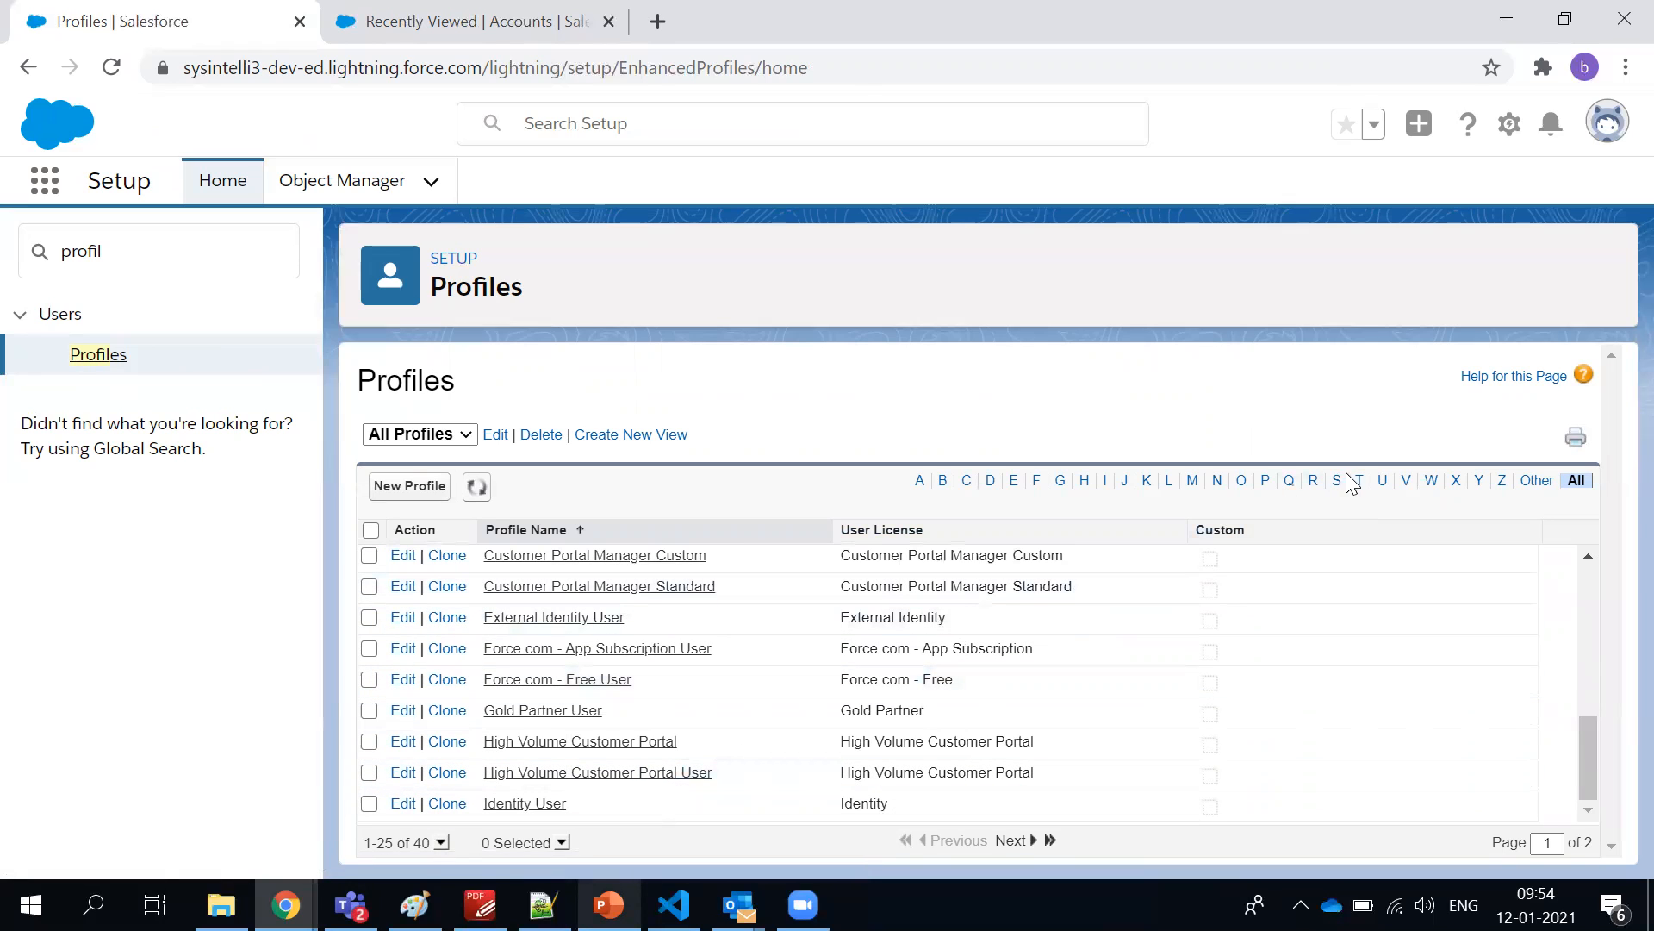
{"action": "left_click", "coordinate": [1101, 481]}
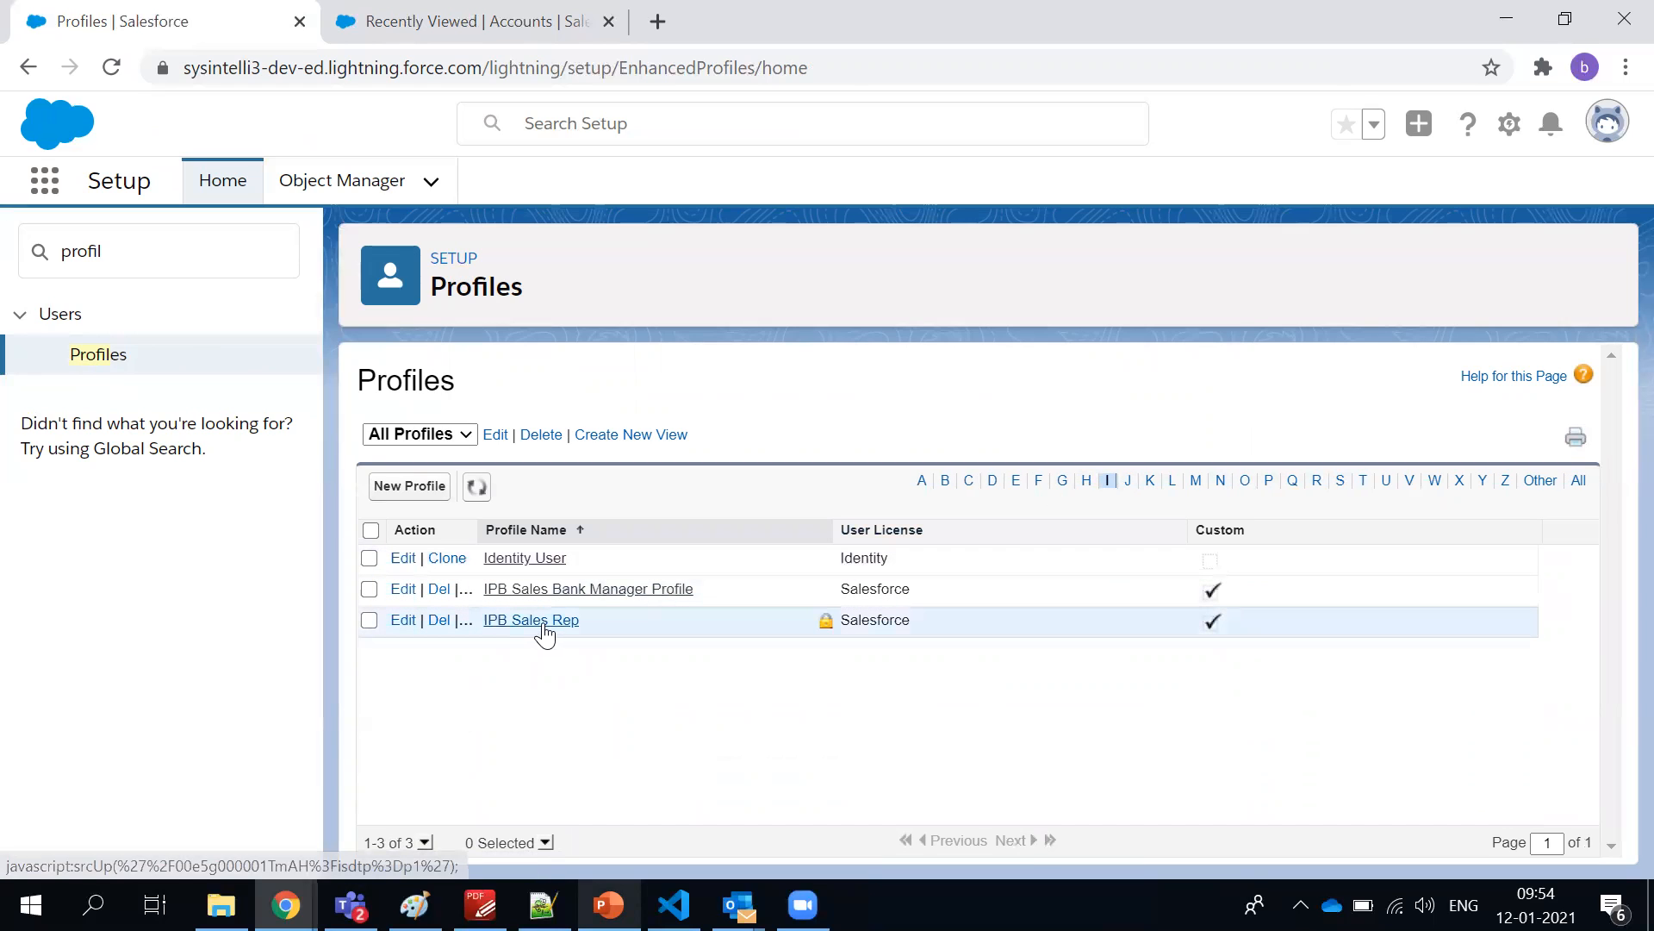
{"action": "left_click", "coordinate": [545, 630]}
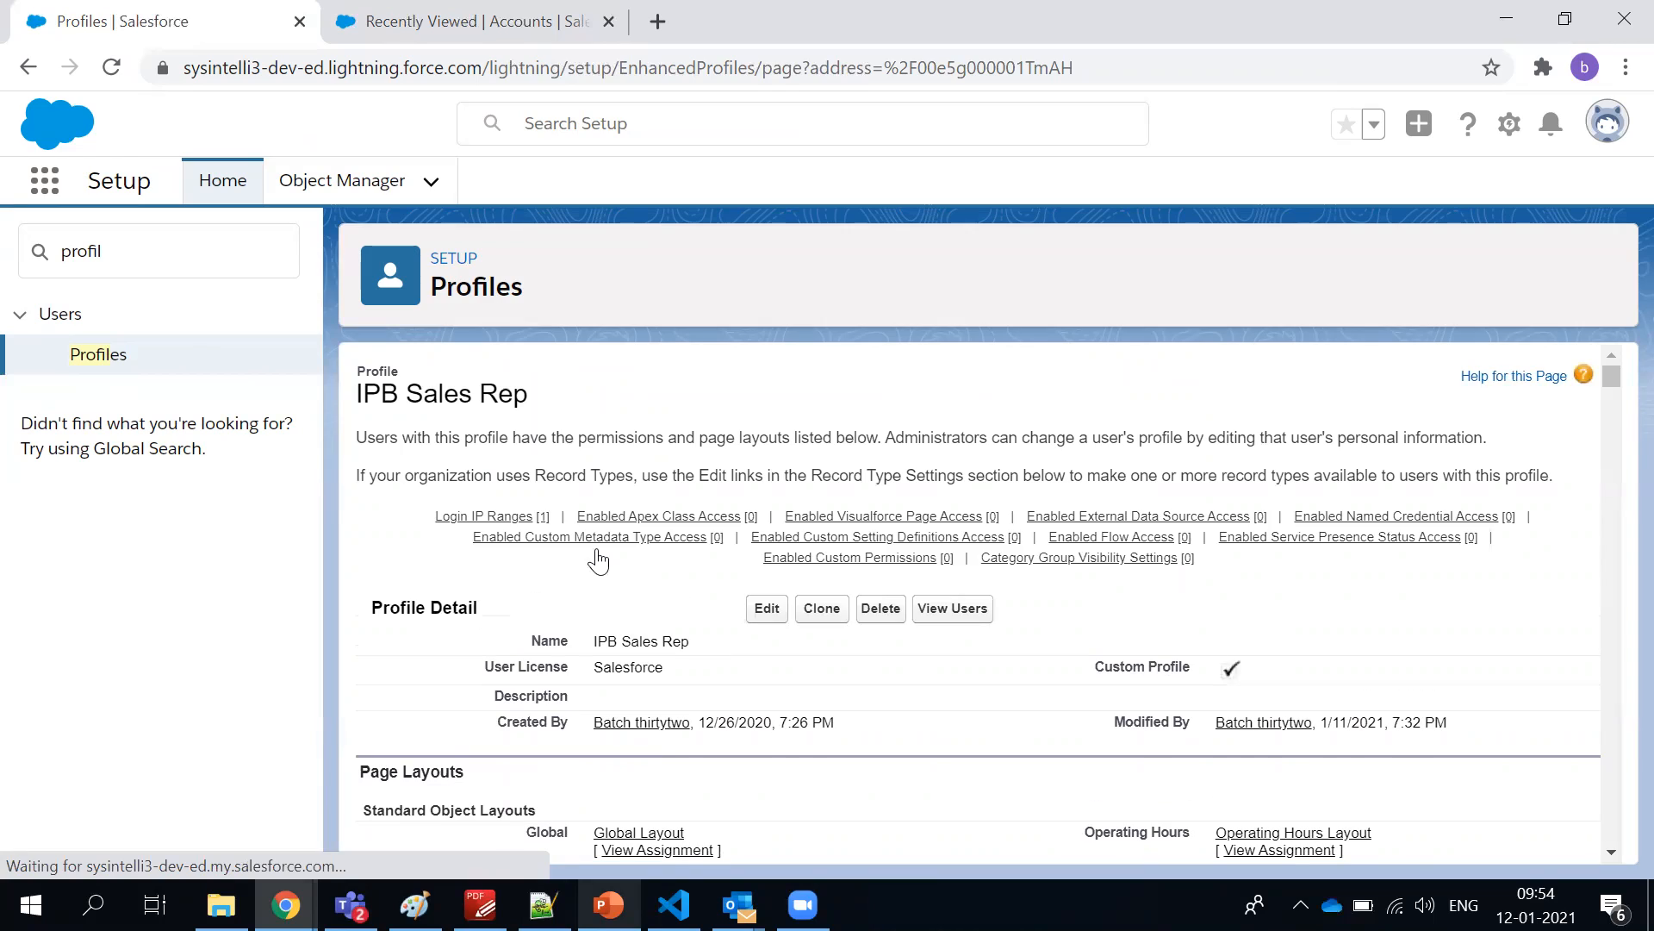
Look through the IPB Sales Rep profile's layouts and field-level security down to Custom App Settings and highlight that heading
{"action": "scroll", "coordinate": [593, 392], "scroll_direction": "down", "scroll_amount": 1}
{"action": "scroll", "coordinate": [593, 392], "scroll_direction": "down", "scroll_amount": 20}
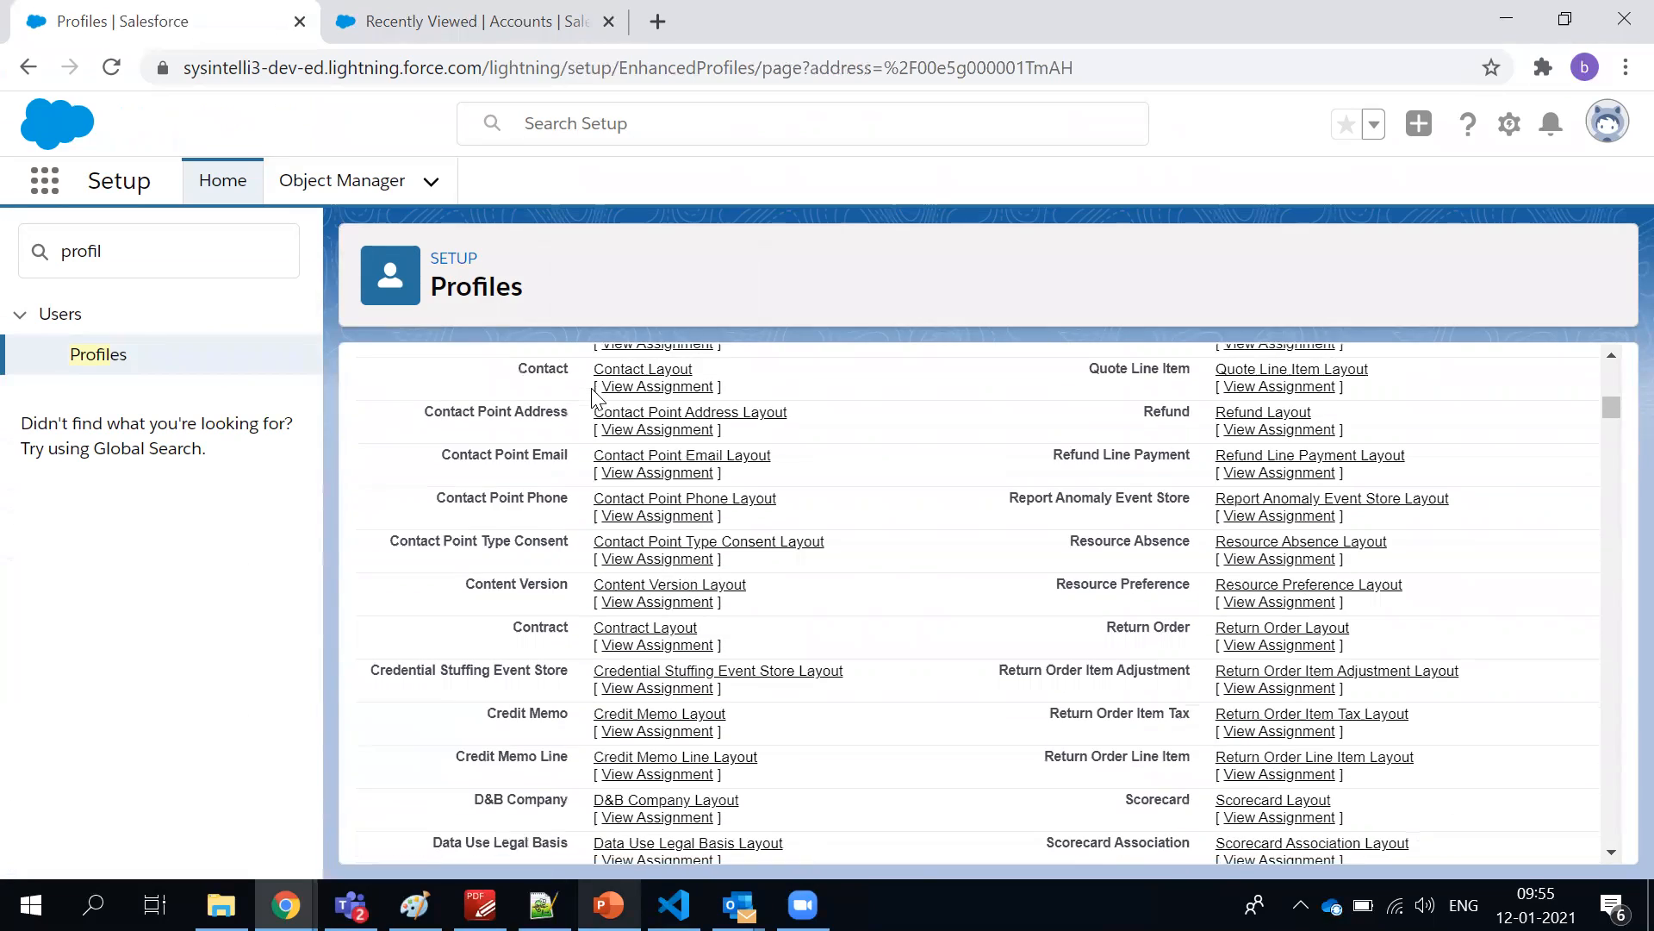
{"action": "scroll", "coordinate": [592, 399], "scroll_direction": "down", "scroll_amount": 20}
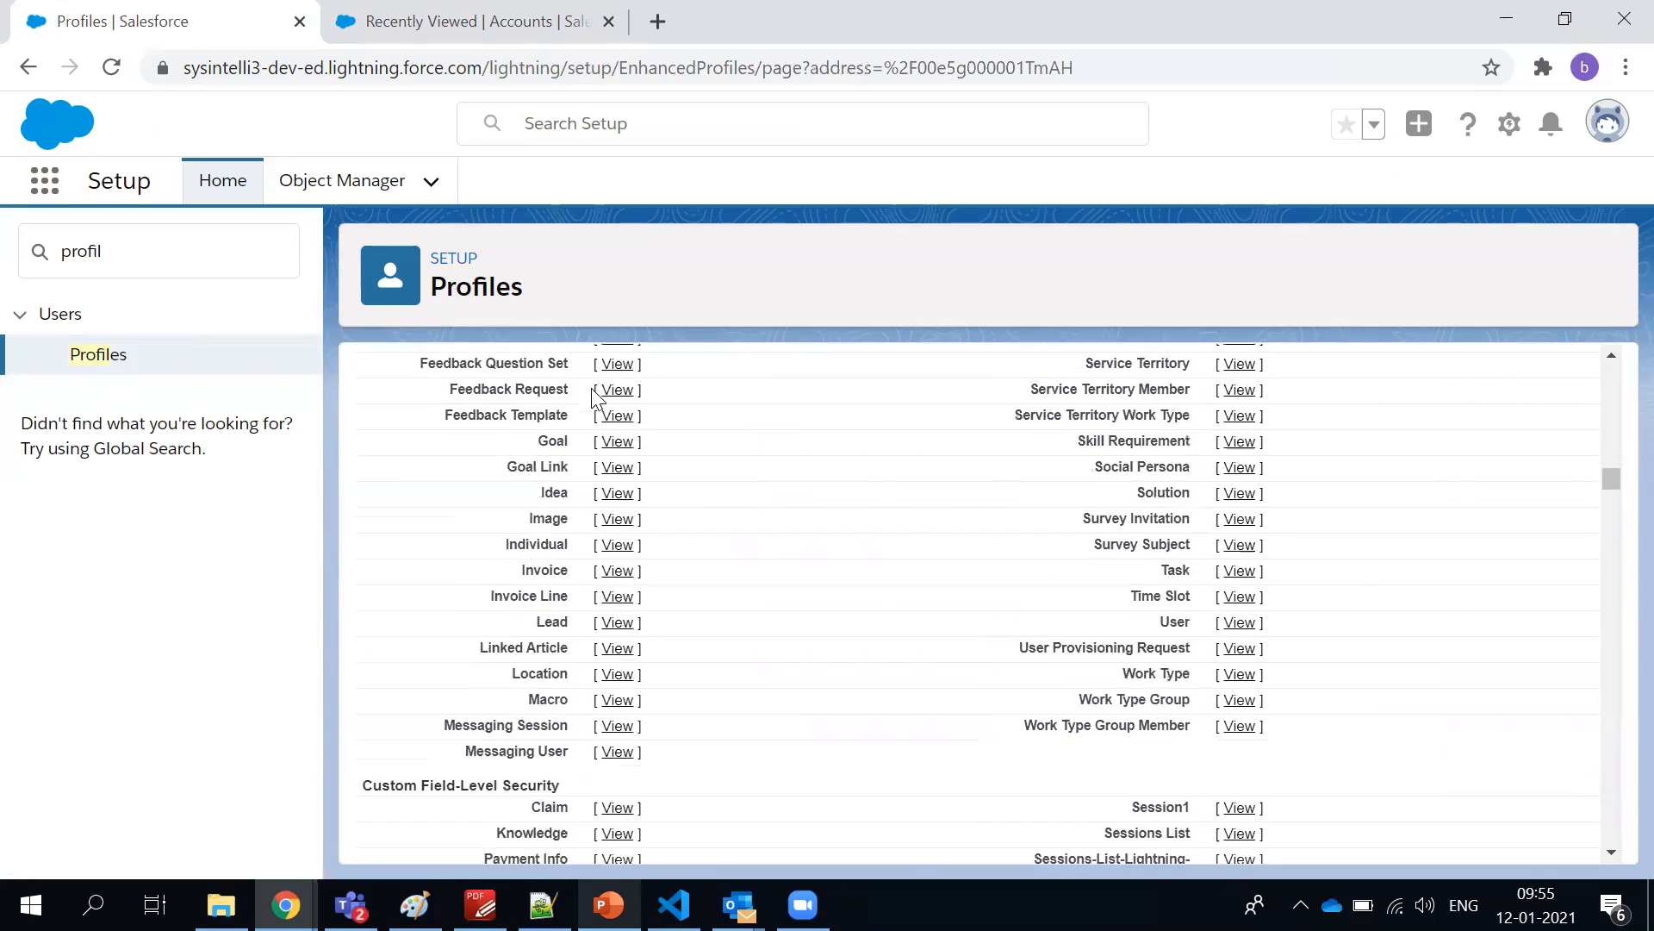
{"action": "scroll", "coordinate": [595, 398], "scroll_direction": "up", "scroll_amount": 4}
{"action": "scroll", "coordinate": [593, 398], "scroll_direction": "up", "scroll_amount": 3}
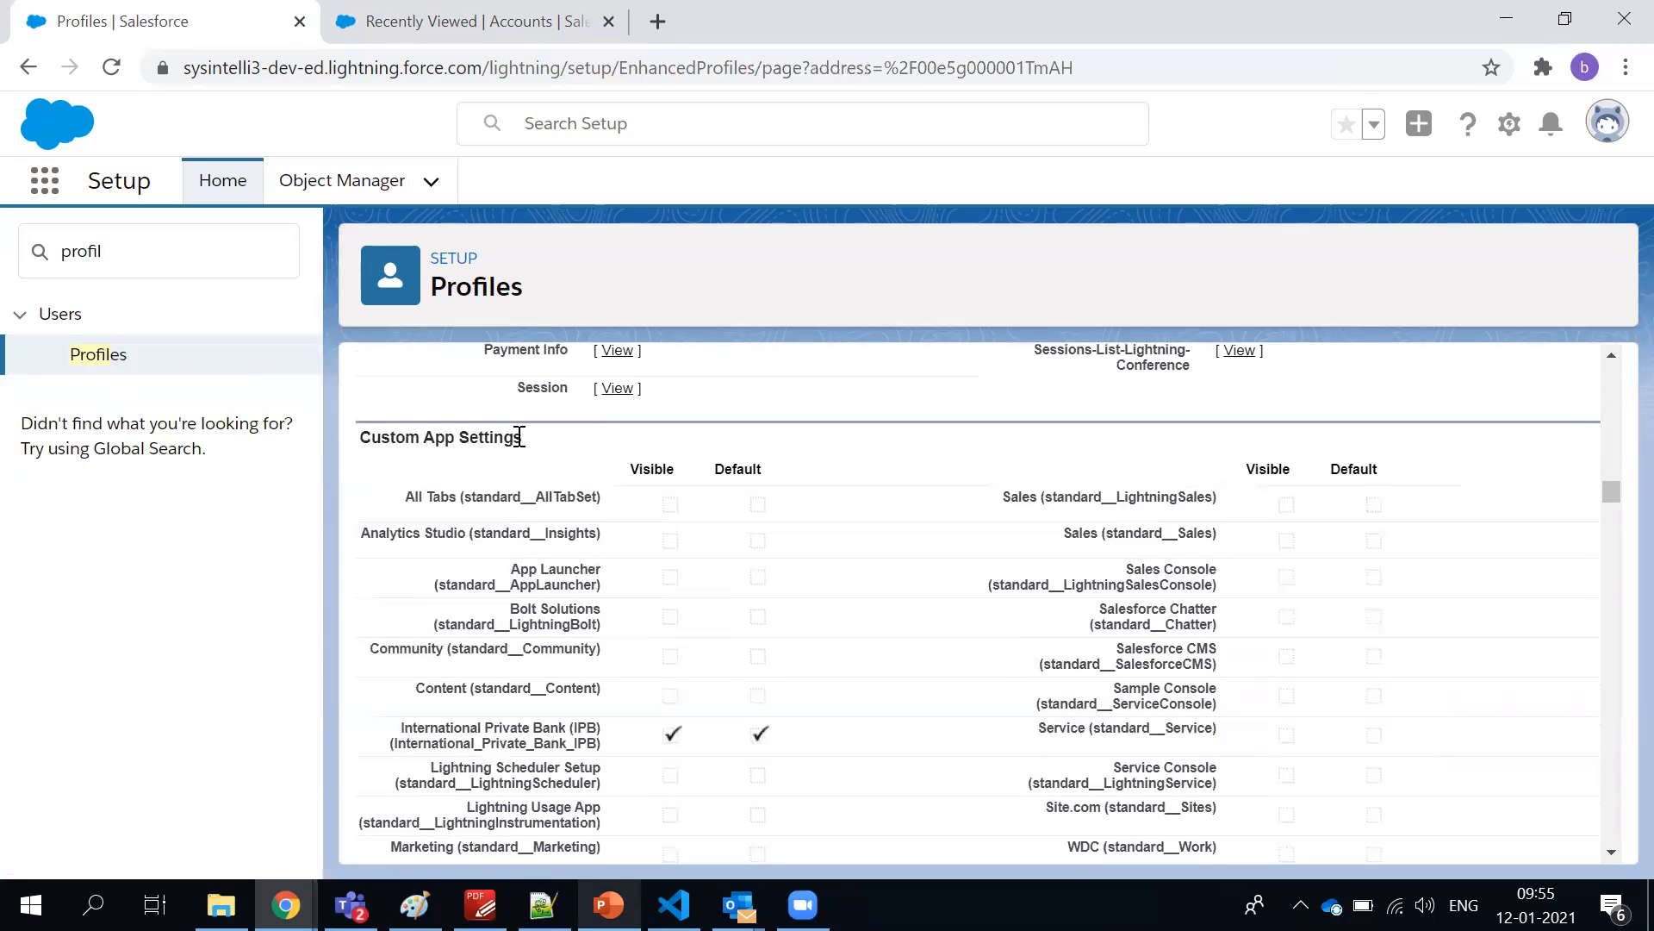
{"action": "triple_click", "coordinate": [471, 428]}
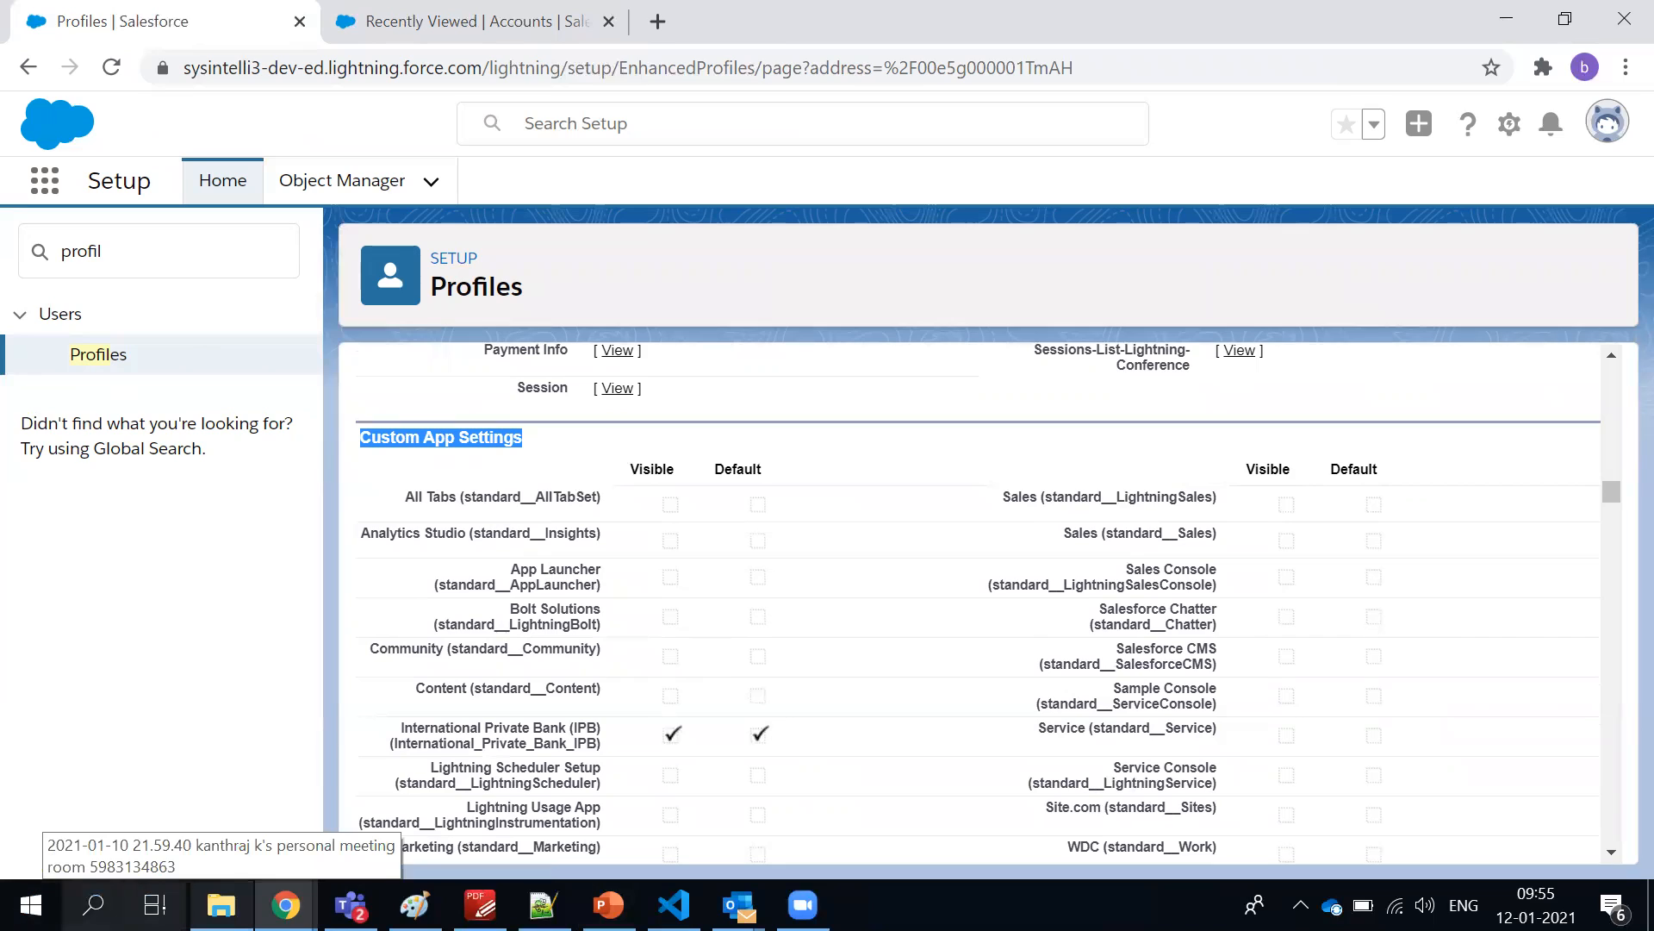
{"action": "left_click", "coordinate": [832, 534]}
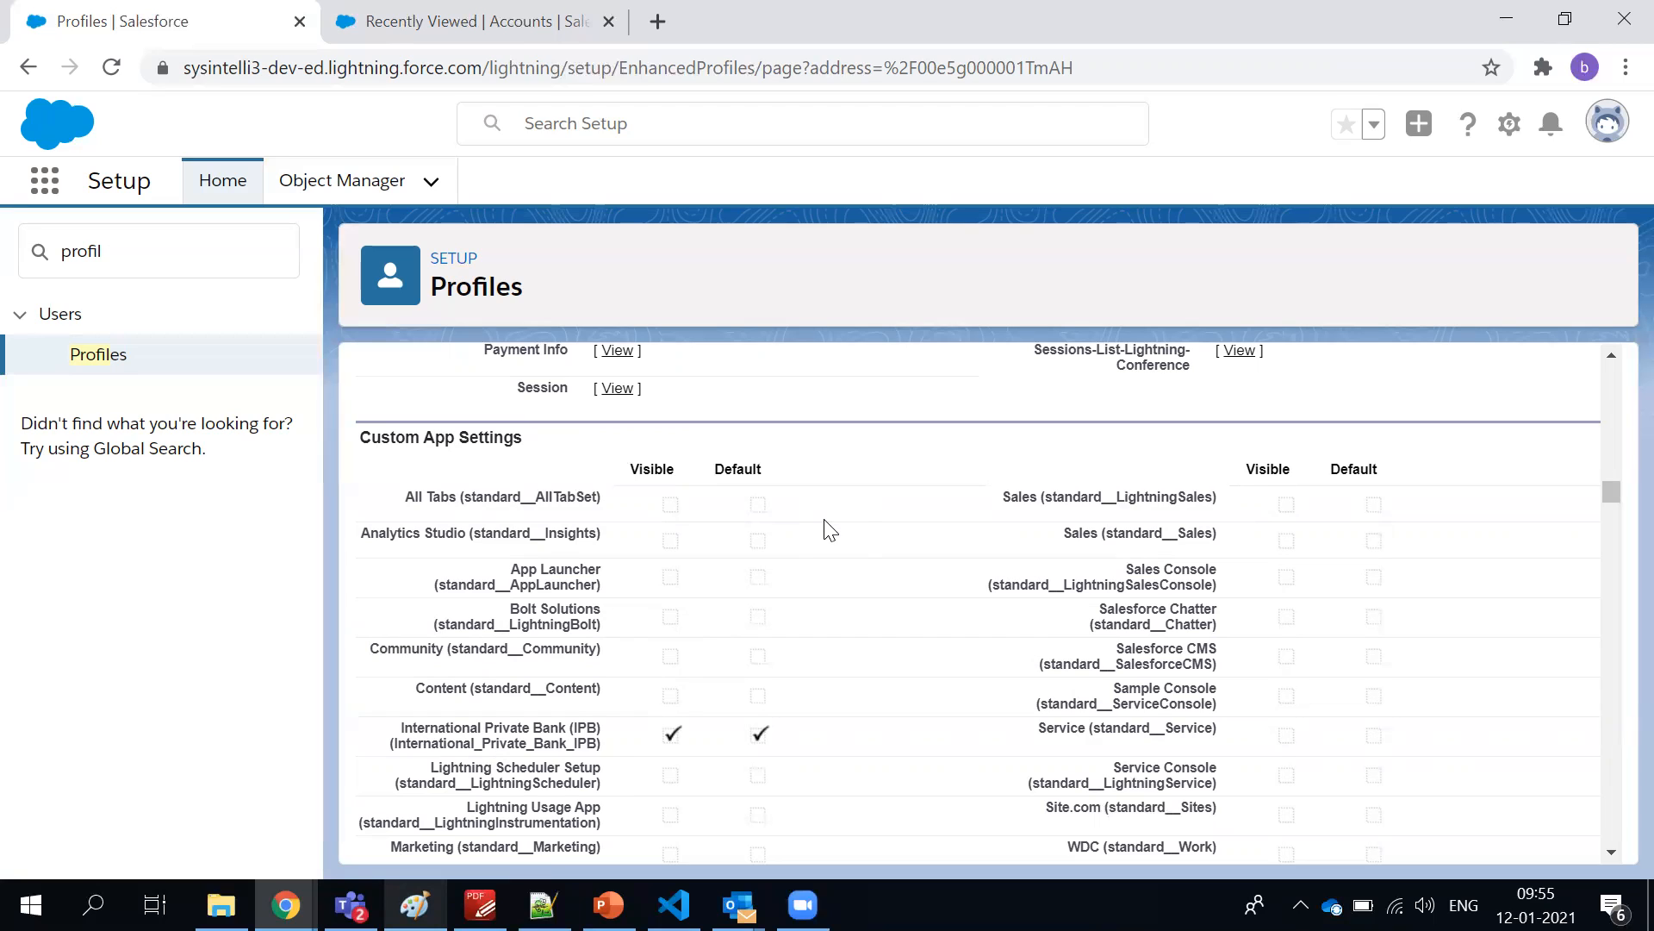
Examine the profile's object permissions and record type settings, and go back to Custom App Settings
{"action": "left_click_drag", "start_coordinate": [1606, 483], "coordinate": [1616, 358]}
{"action": "scroll", "coordinate": [1614, 602], "scroll_direction": "down", "scroll_amount": 20}
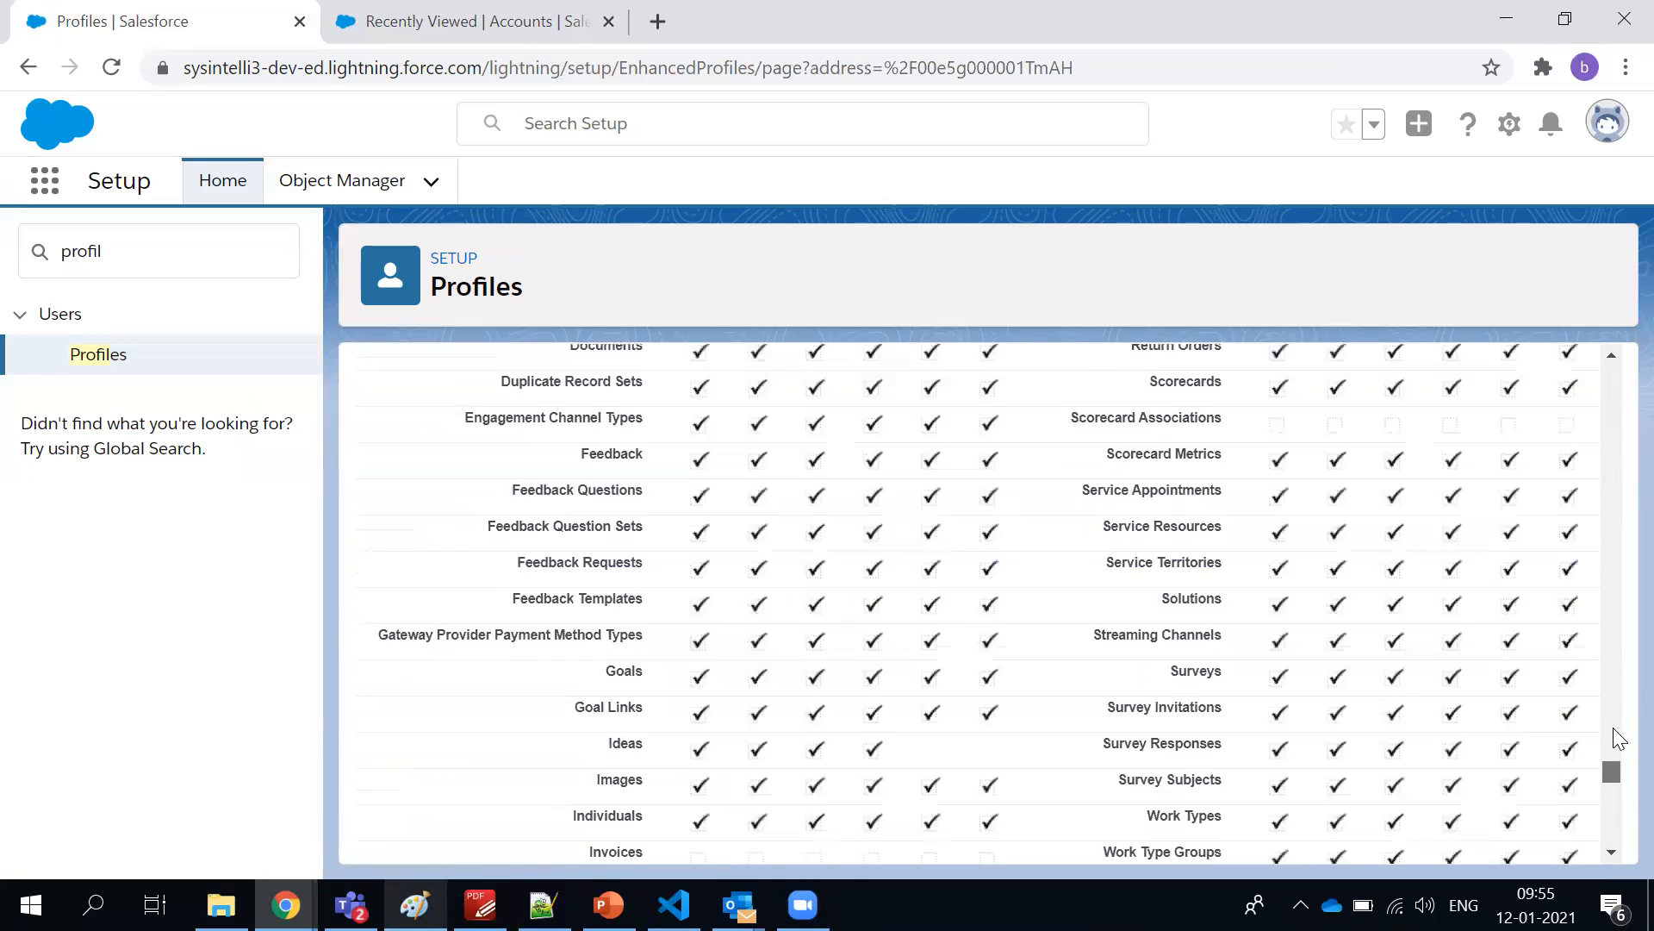
{"action": "scroll", "coordinate": [1614, 616], "scroll_direction": "up", "scroll_amount": 10}
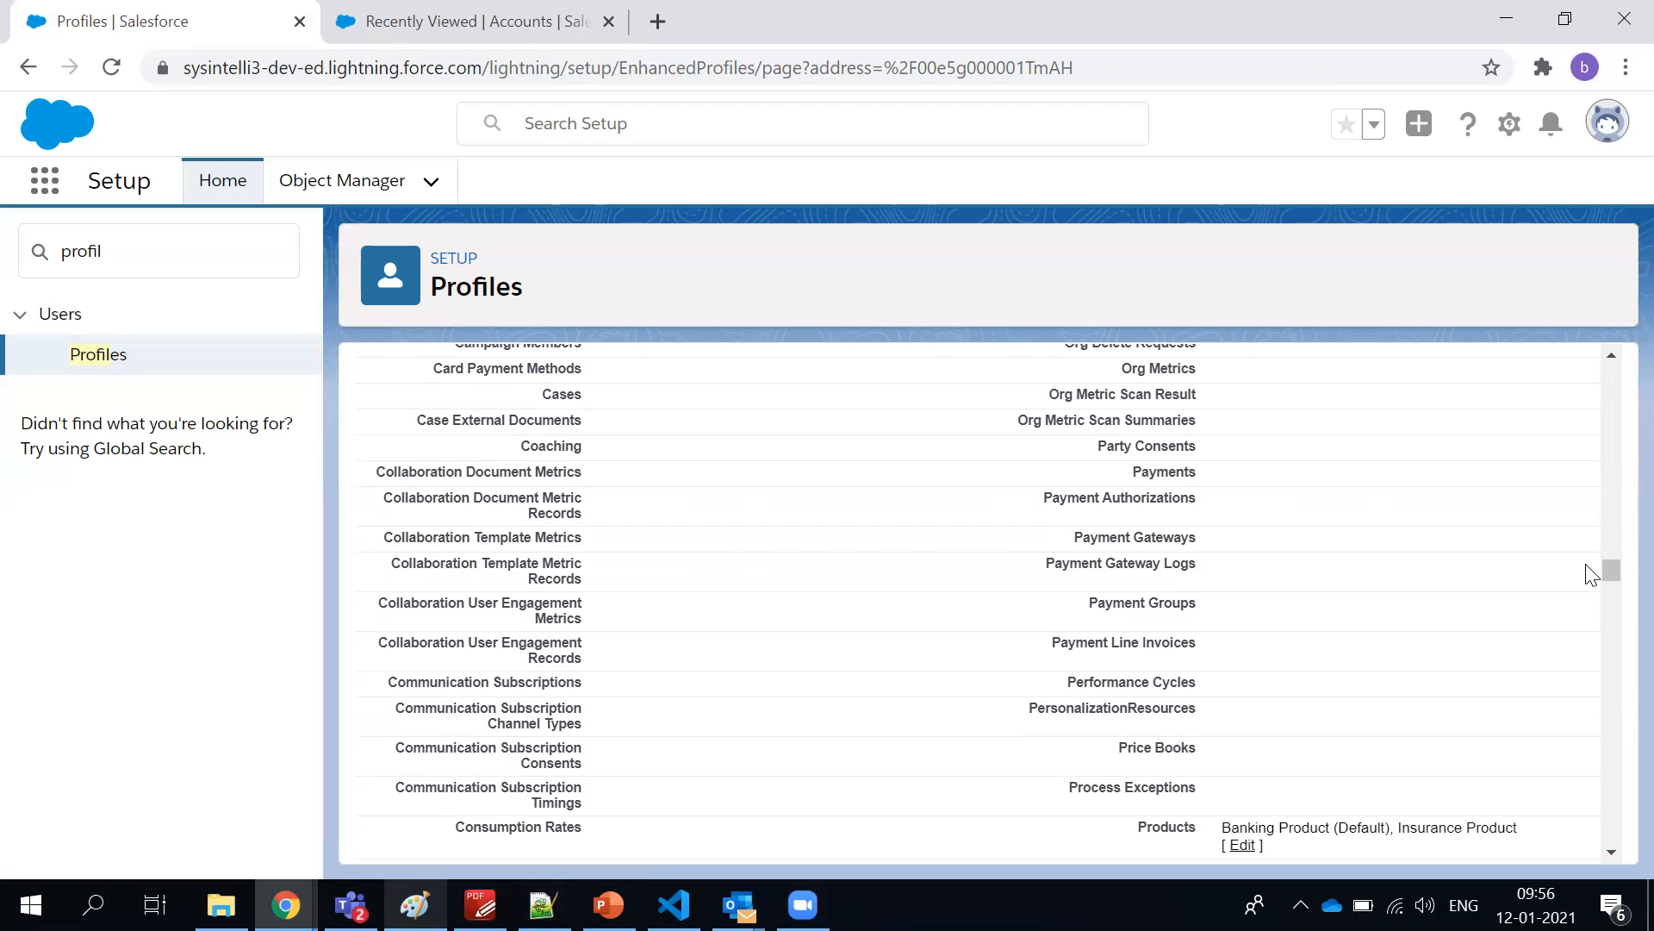
{"action": "left_click_drag", "start_coordinate": [1614, 582], "coordinate": [1614, 499]}
{"action": "scroll", "coordinate": [714, 527], "scroll_direction": "up", "scroll_amount": 2}
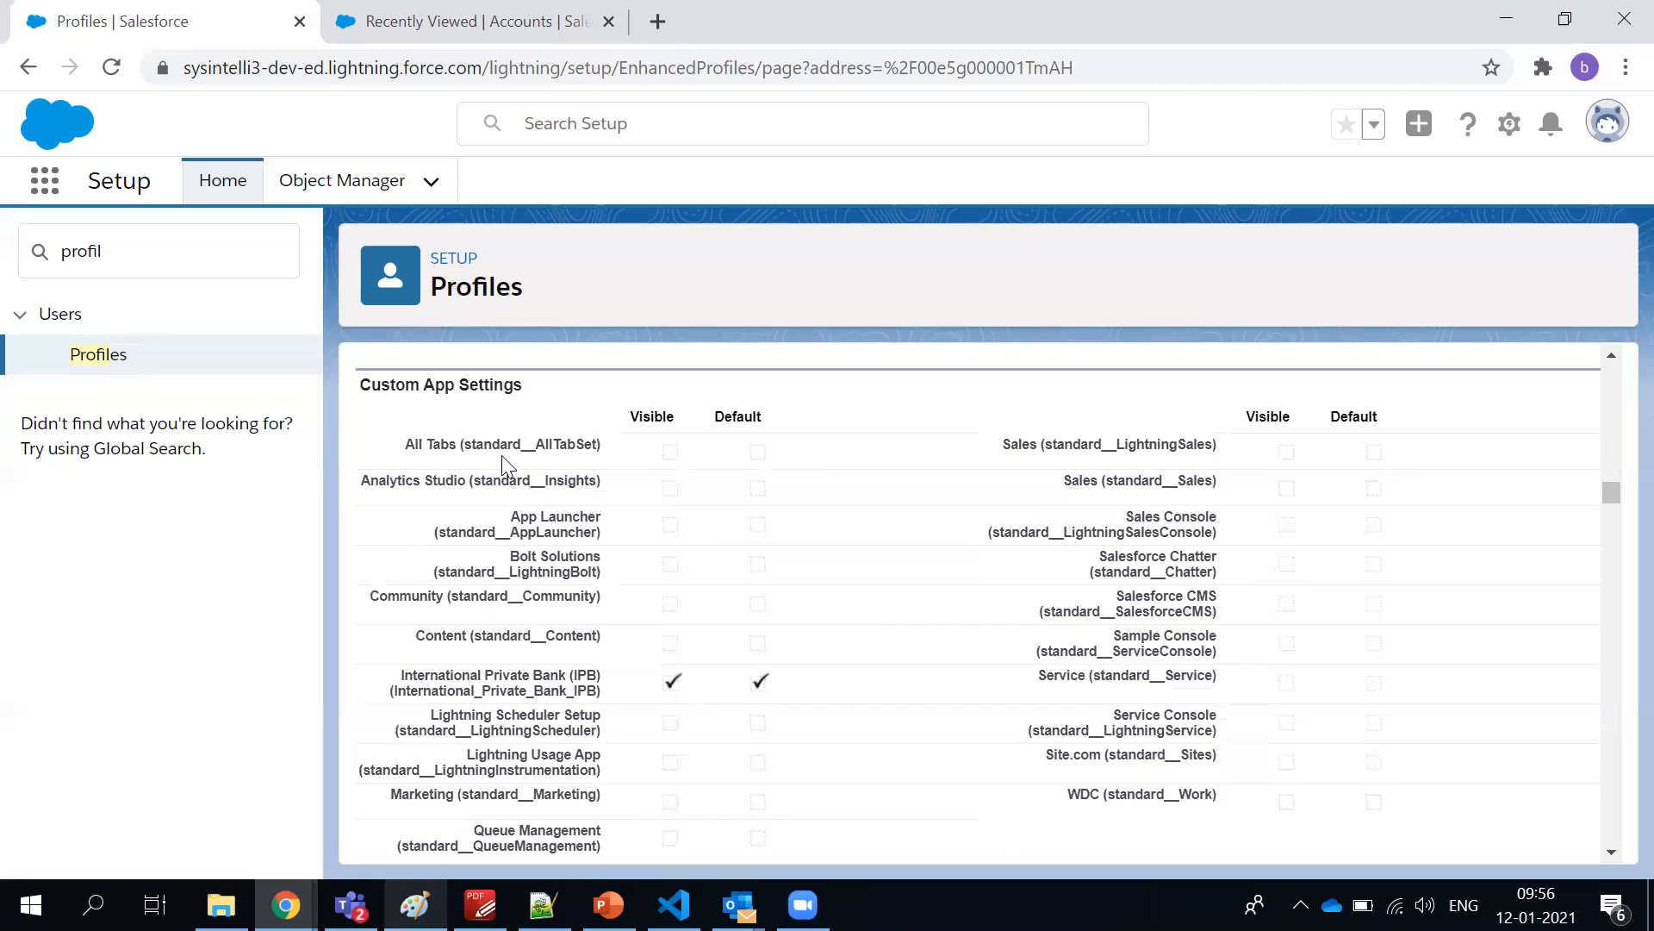
Highlight the International Private Bank (IPB) app entry in the Custom App Settings
{"action": "left_click_drag", "start_coordinate": [402, 678], "coordinate": [602, 676]}
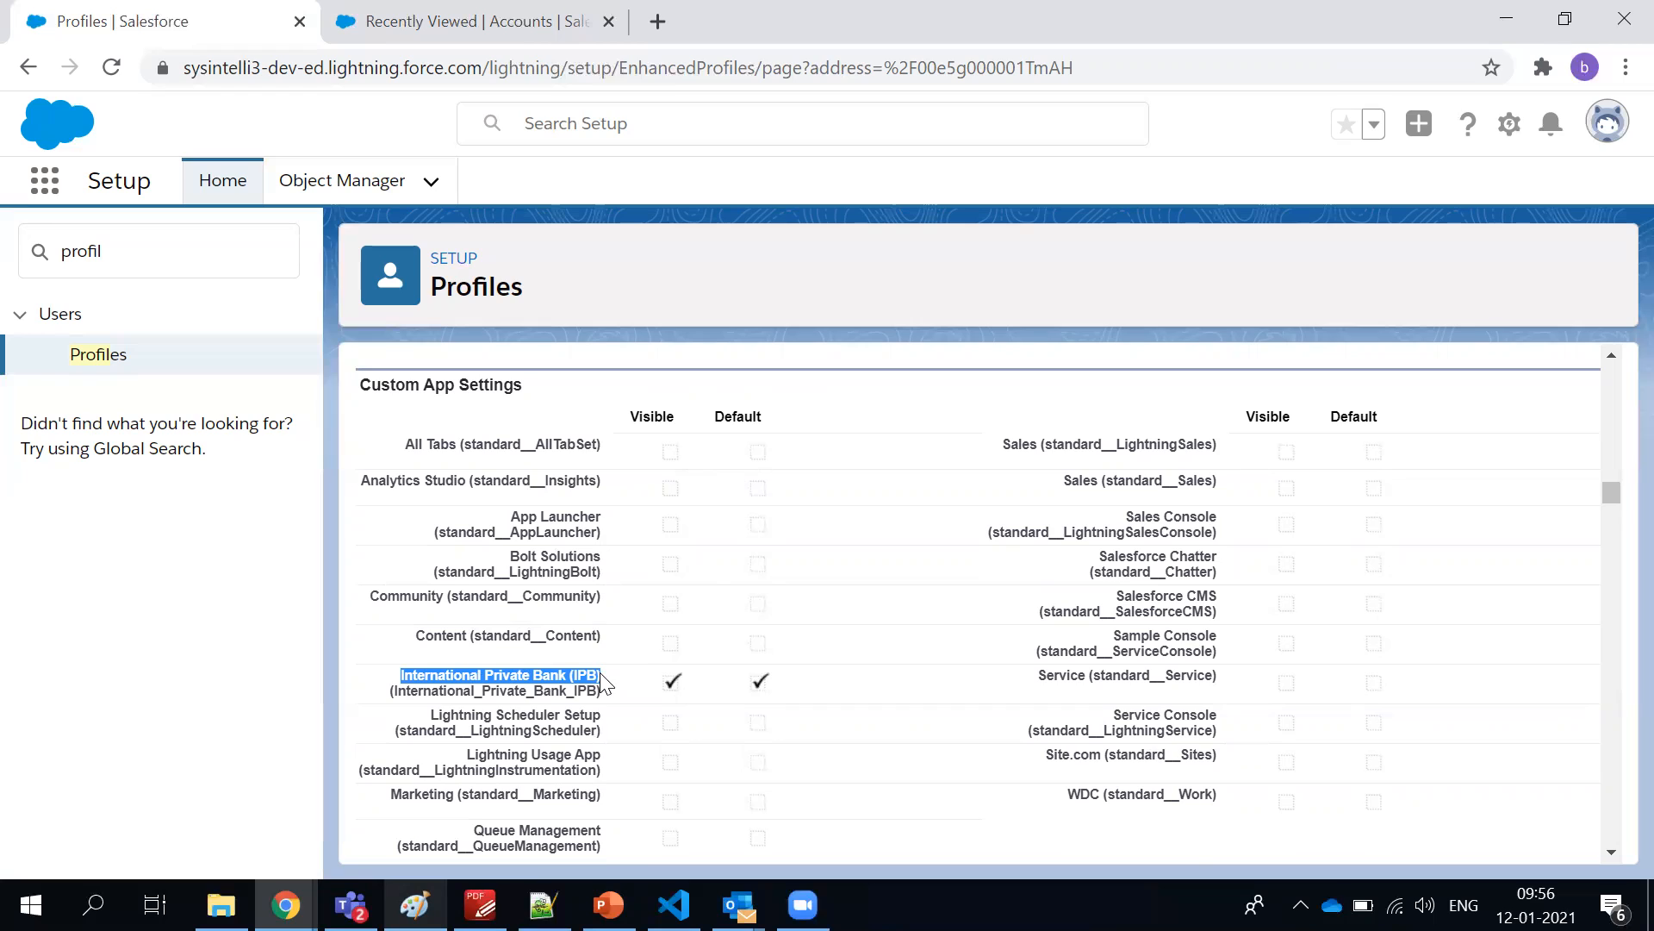
{"action": "left_click", "coordinate": [569, 709]}
{"action": "triple_click", "coordinate": [564, 686]}
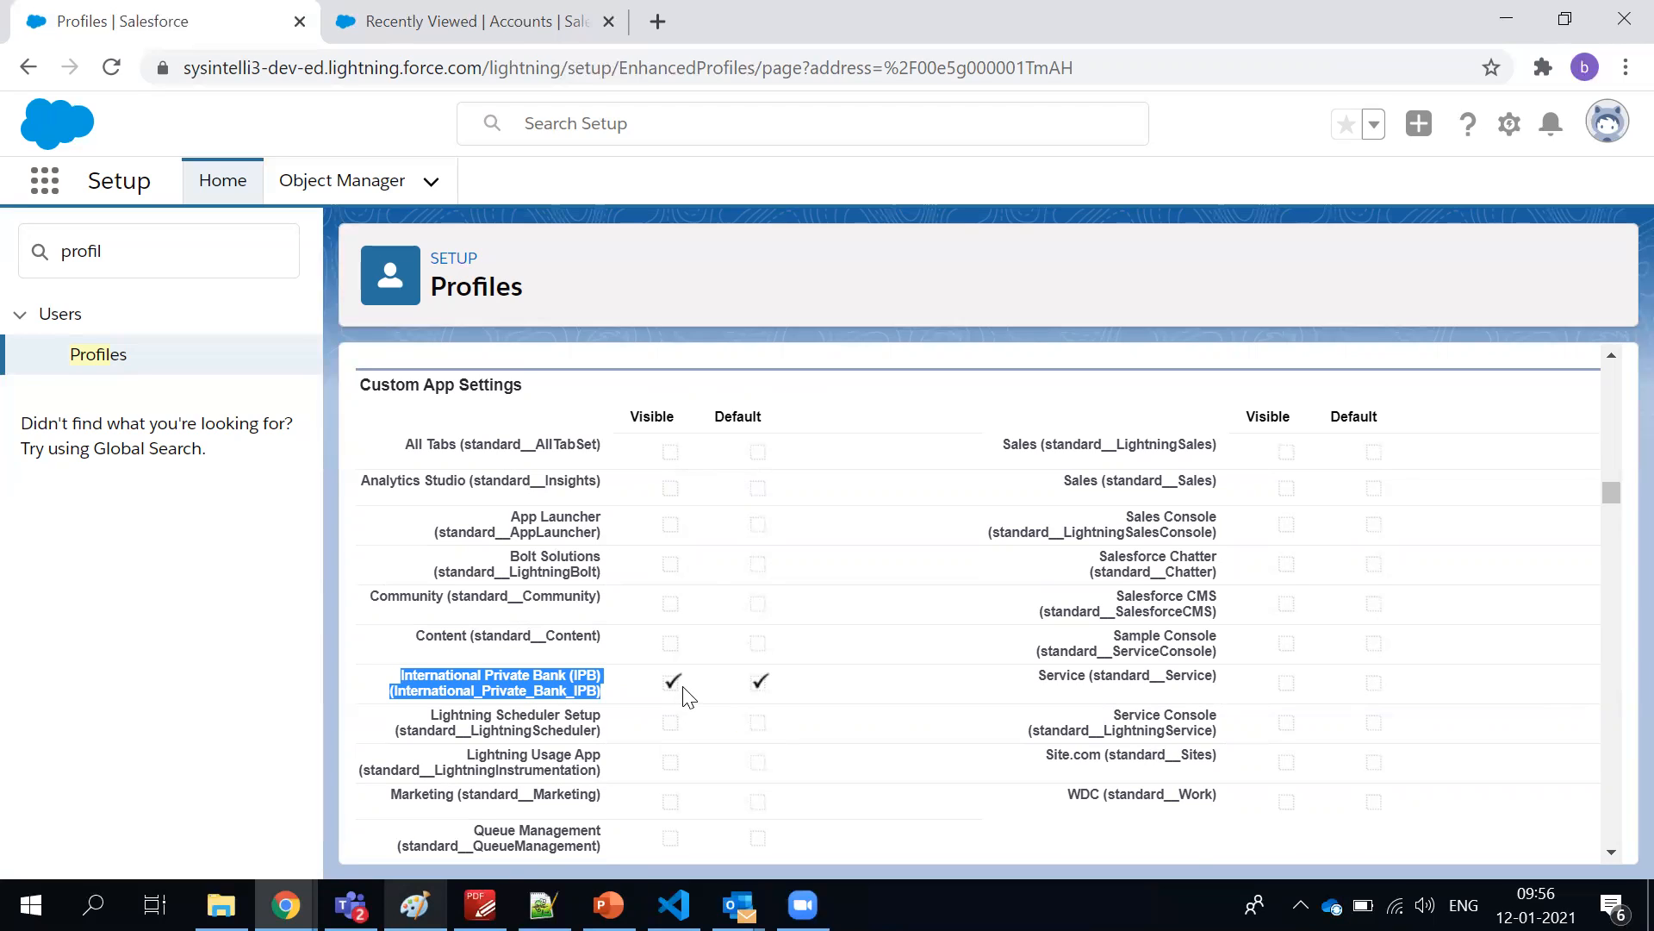
{"action": "scroll", "coordinate": [685, 696], "scroll_direction": "down", "scroll_amount": 1}
{"action": "scroll", "coordinate": [685, 696], "scroll_direction": "up", "scroll_amount": 1}
Highlight the whole list of custom apps and the Visible flag of the International Private Bank (IPB) app for comparison
{"action": "left_click_drag", "start_coordinate": [398, 417], "coordinate": [1016, 805]}
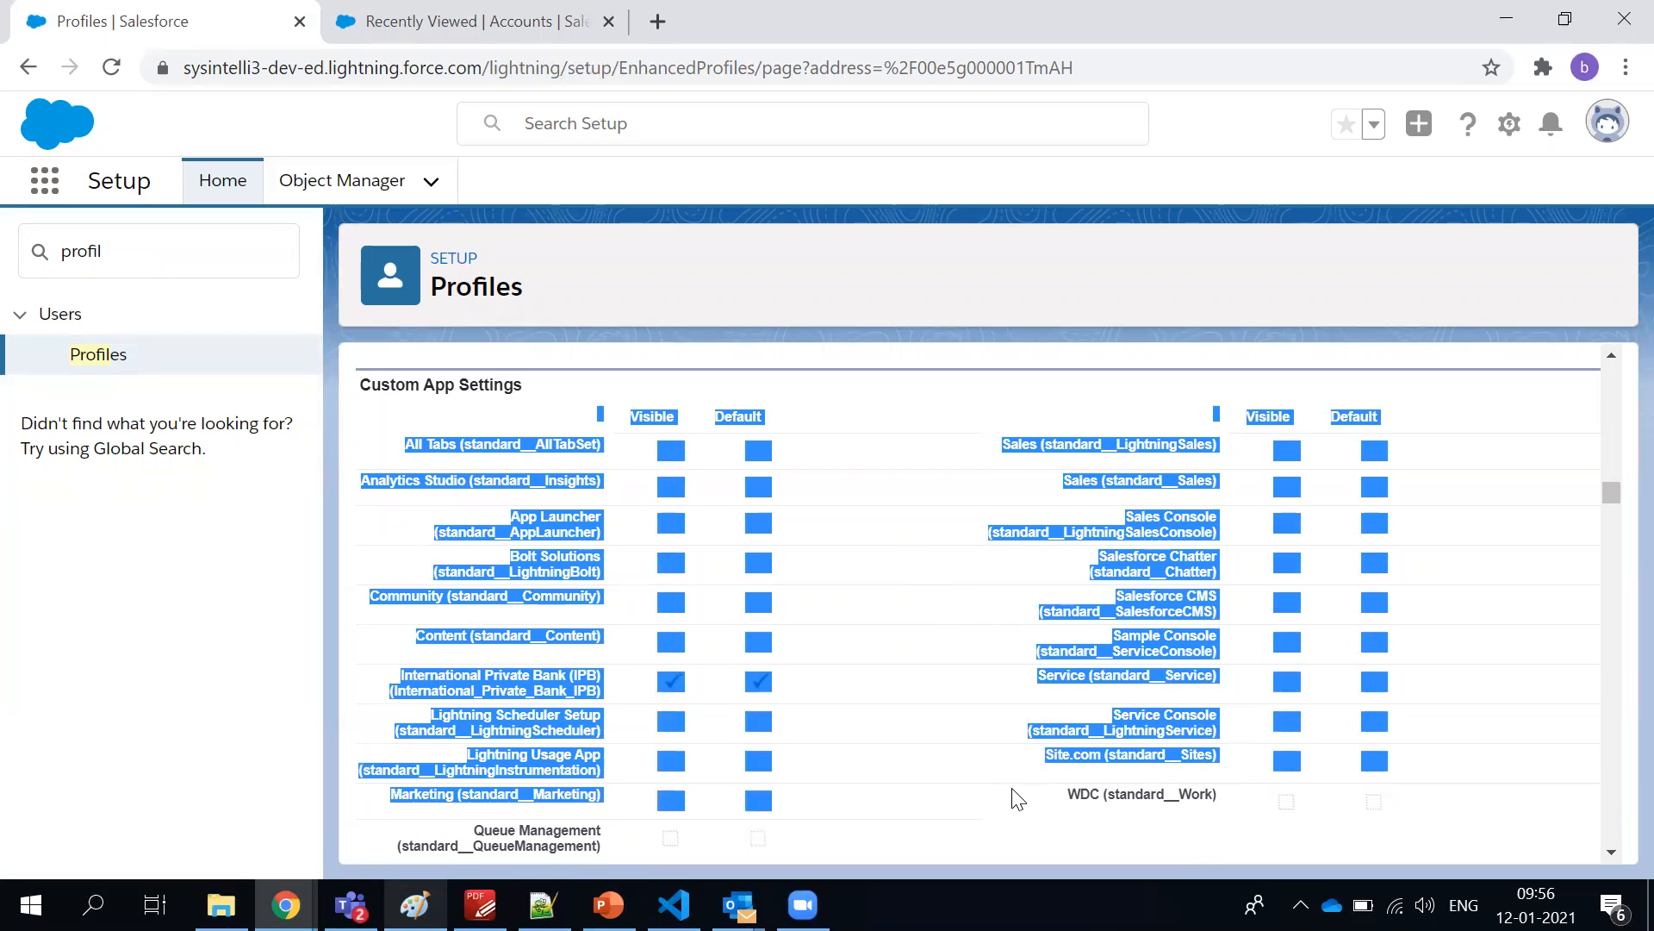
{"action": "left_click", "coordinate": [1019, 803]}
{"action": "left_click_drag", "start_coordinate": [391, 675], "coordinate": [626, 712]}
{"action": "triple_click", "coordinate": [567, 679]}
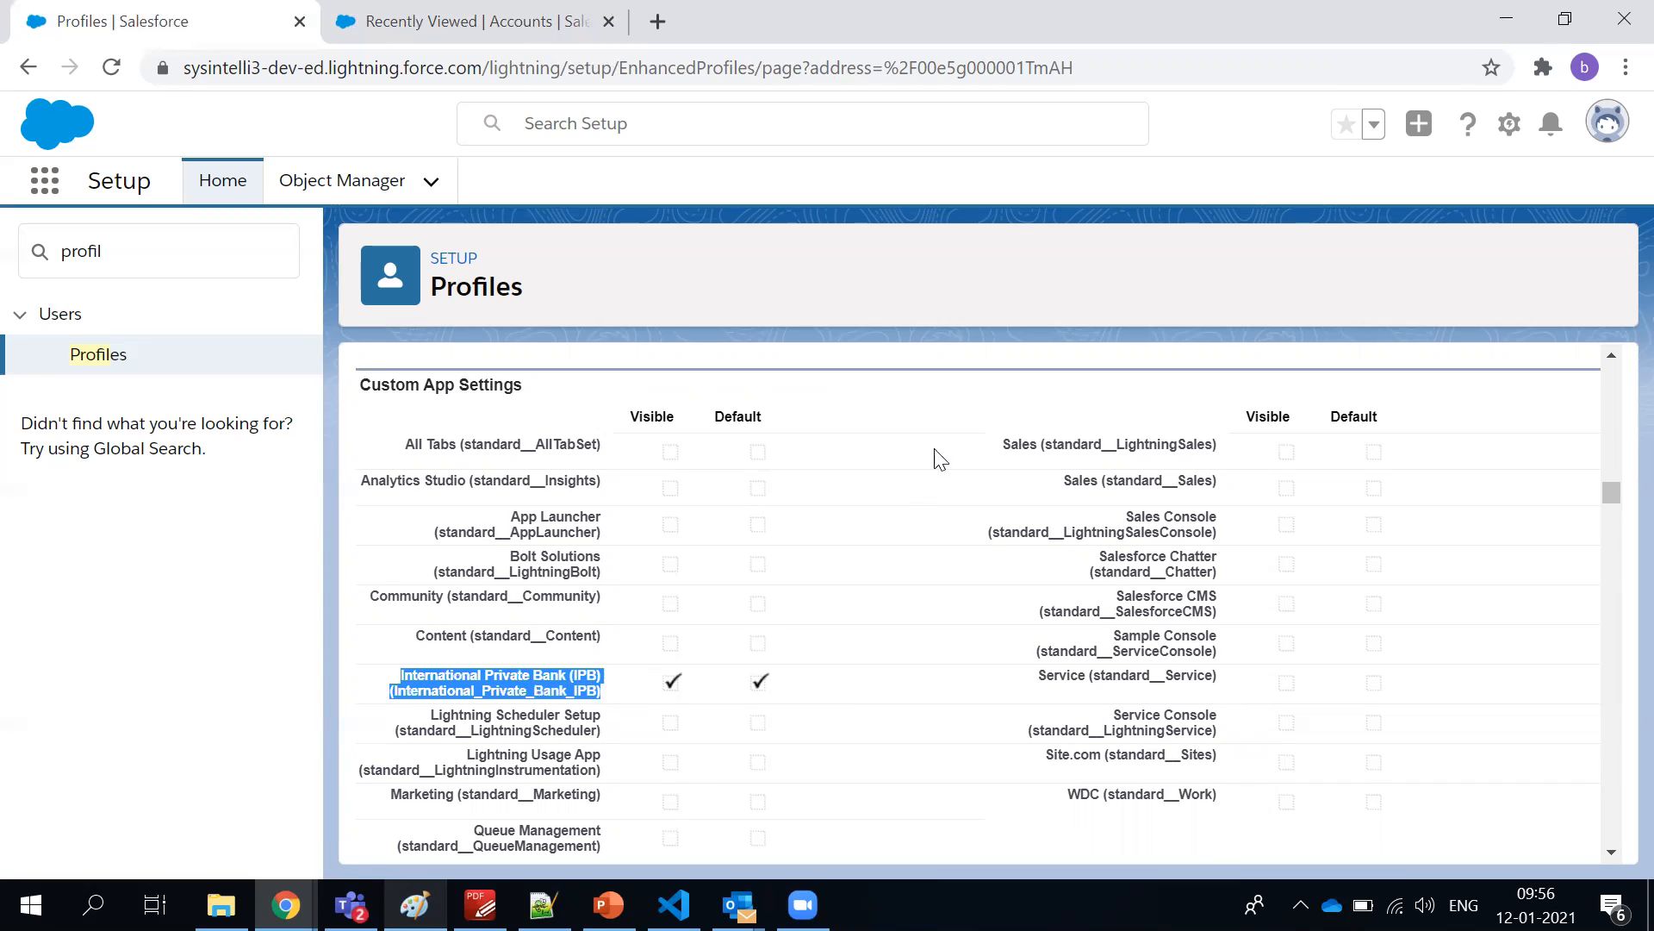
{"action": "double_click", "coordinate": [630, 687]}
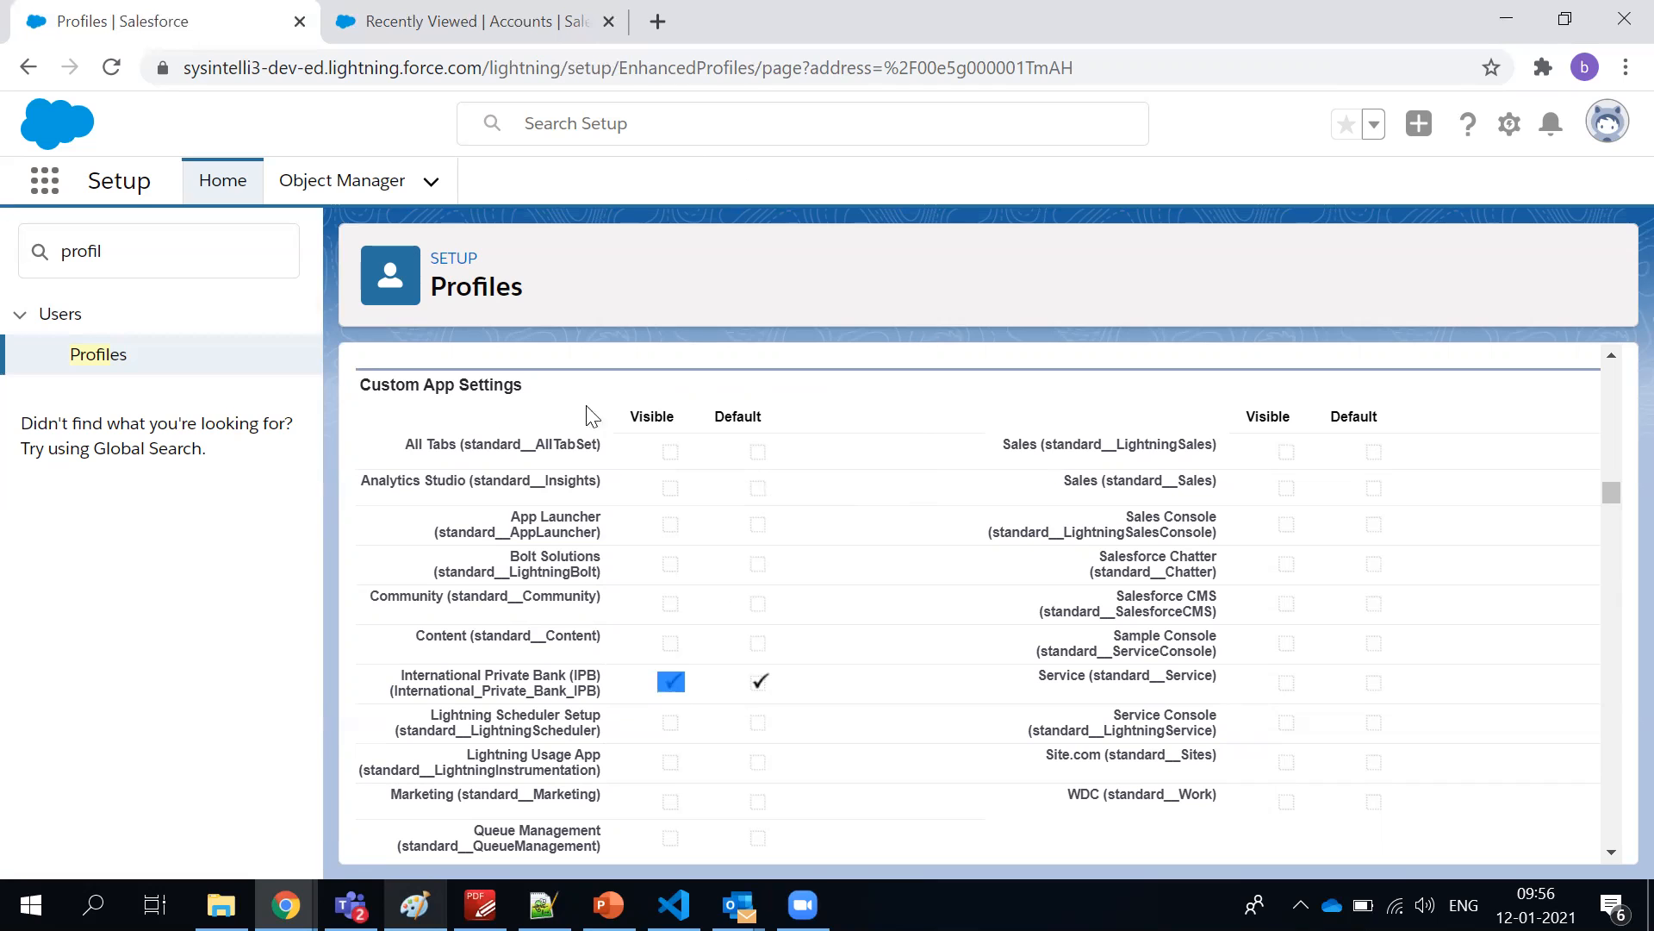
{"action": "left_click_drag", "start_coordinate": [370, 443], "coordinate": [975, 727]}
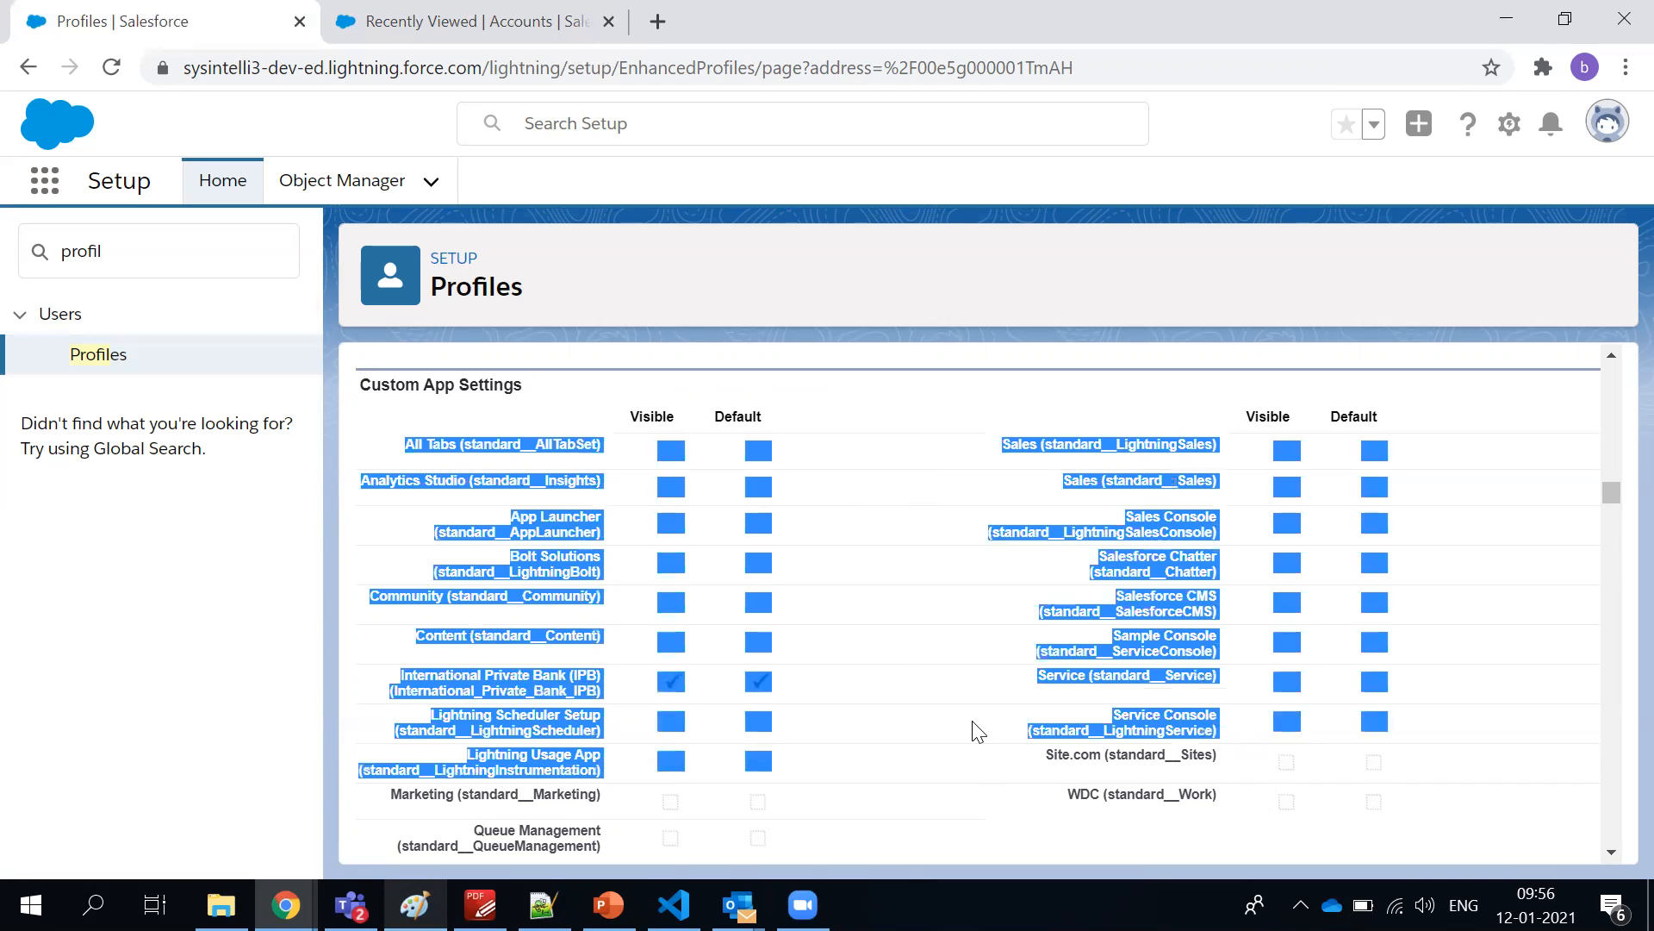
{"action": "left_click", "coordinate": [976, 731]}
Return to the start of the IPB Sales Rep profile and briefly check the user administration topics in the PDF-XChange Editor syllabus
{"action": "scroll", "coordinate": [977, 731], "scroll_direction": "up", "scroll_amount": 15}
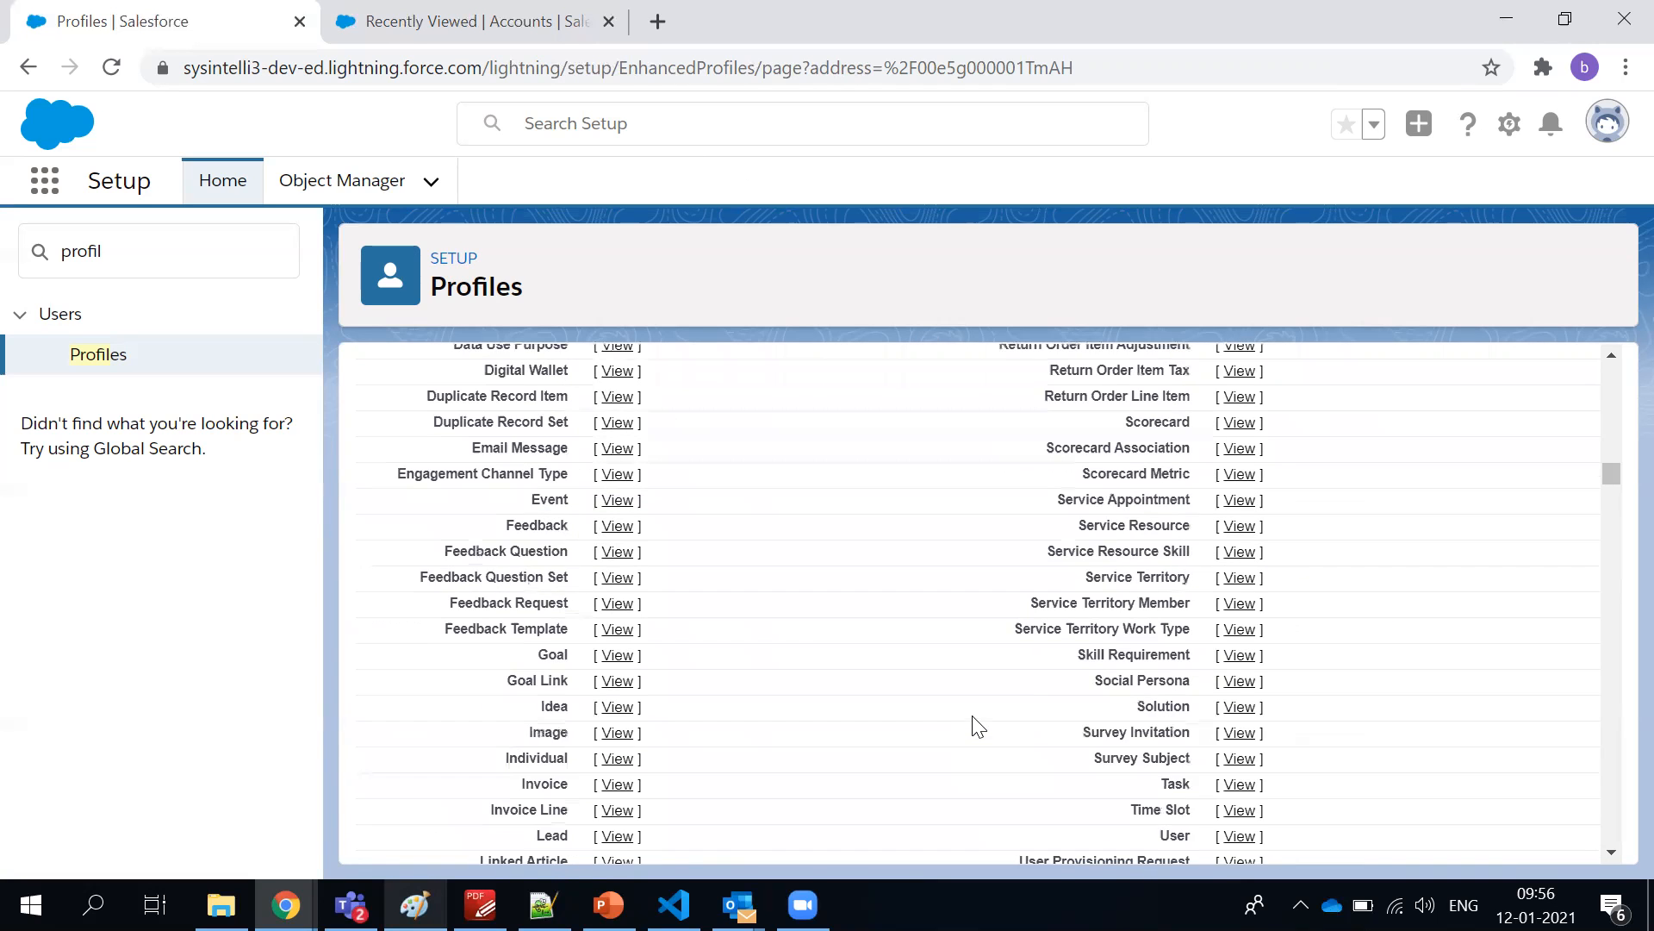
{"action": "scroll", "coordinate": [977, 717], "scroll_direction": "up", "scroll_amount": 5}
{"action": "left_click_drag", "start_coordinate": [1609, 445], "coordinate": [1613, 366]}
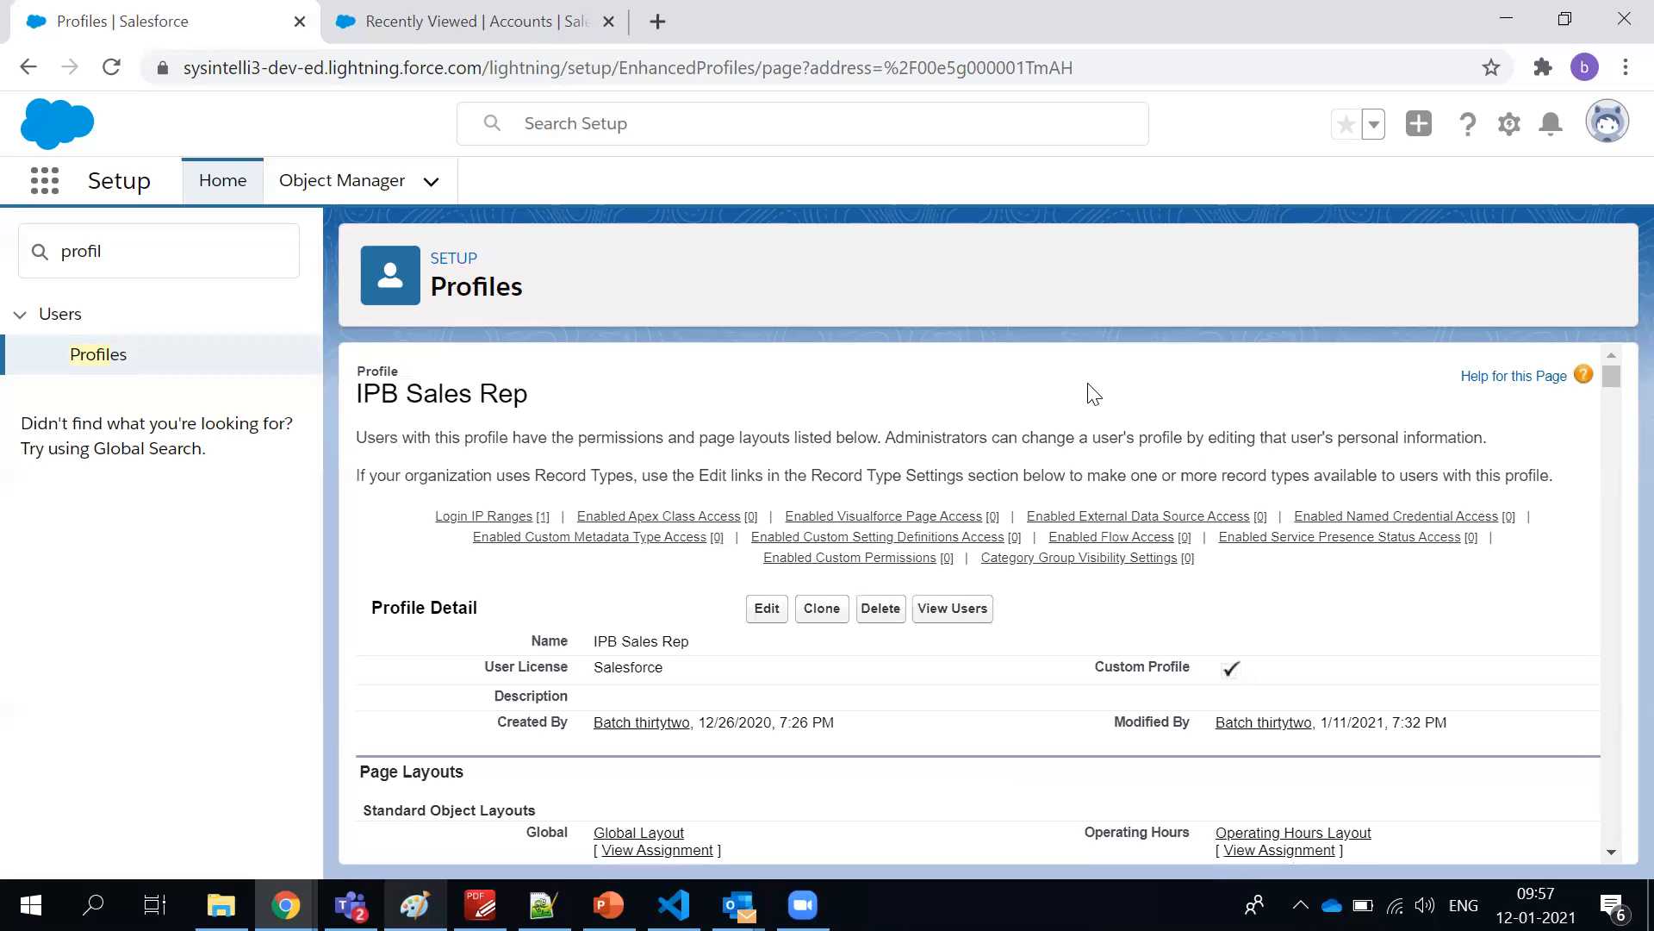
{"action": "scroll", "coordinate": [1093, 393], "scroll_direction": "down", "scroll_amount": 2}
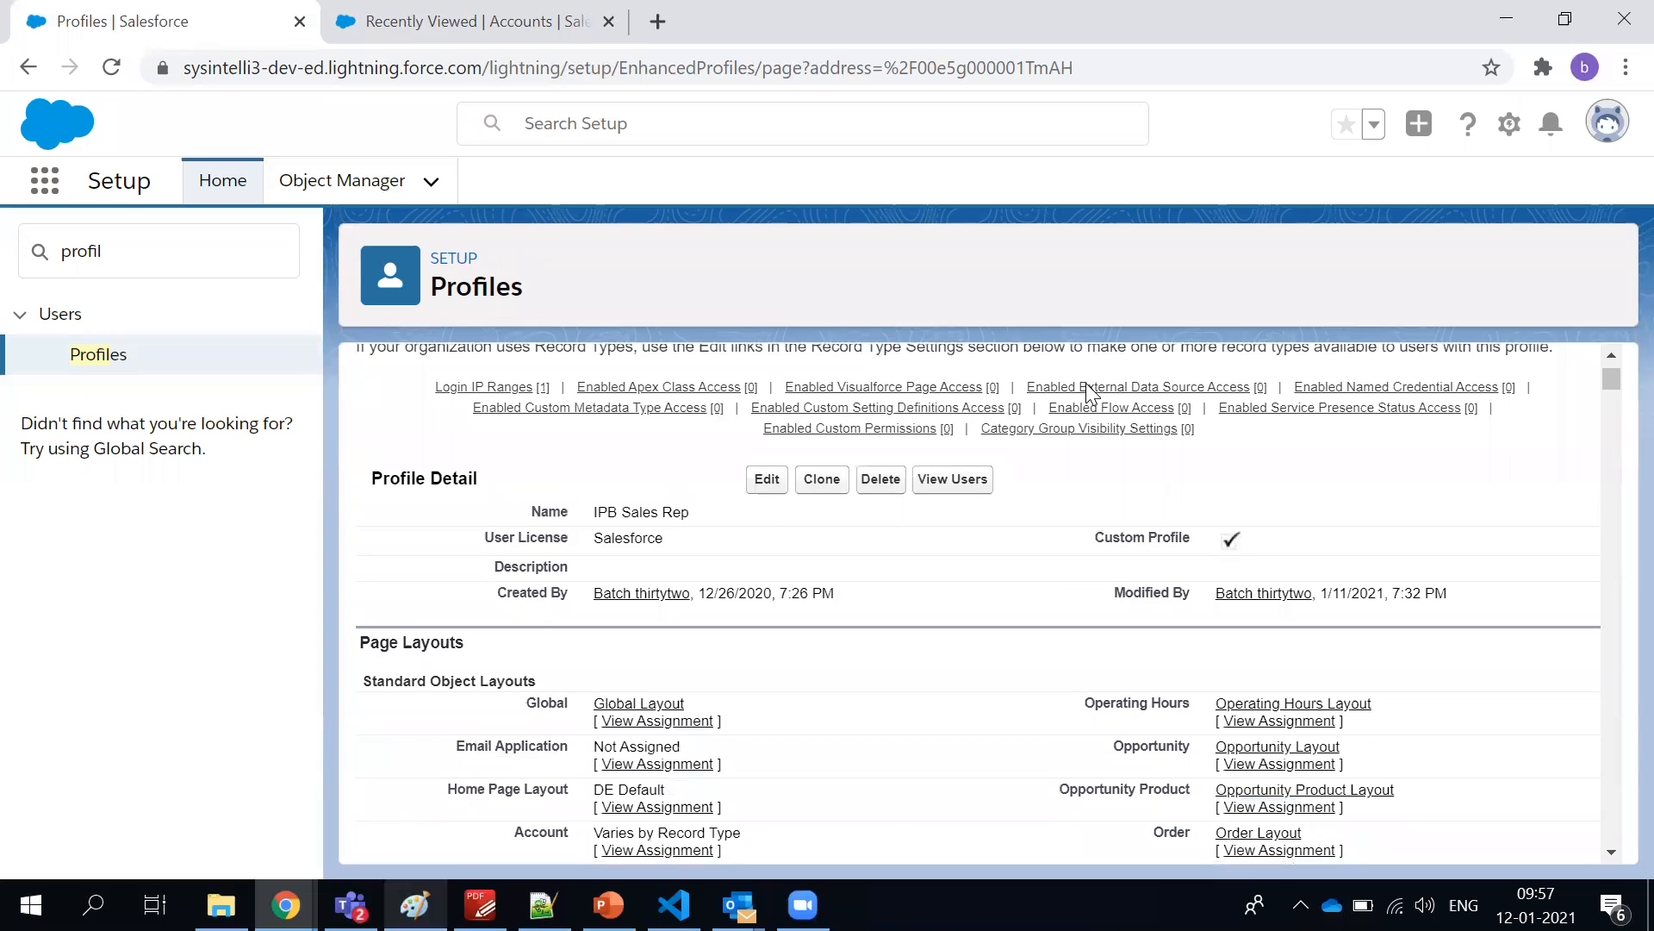
{"action": "left_click", "coordinate": [480, 905]}
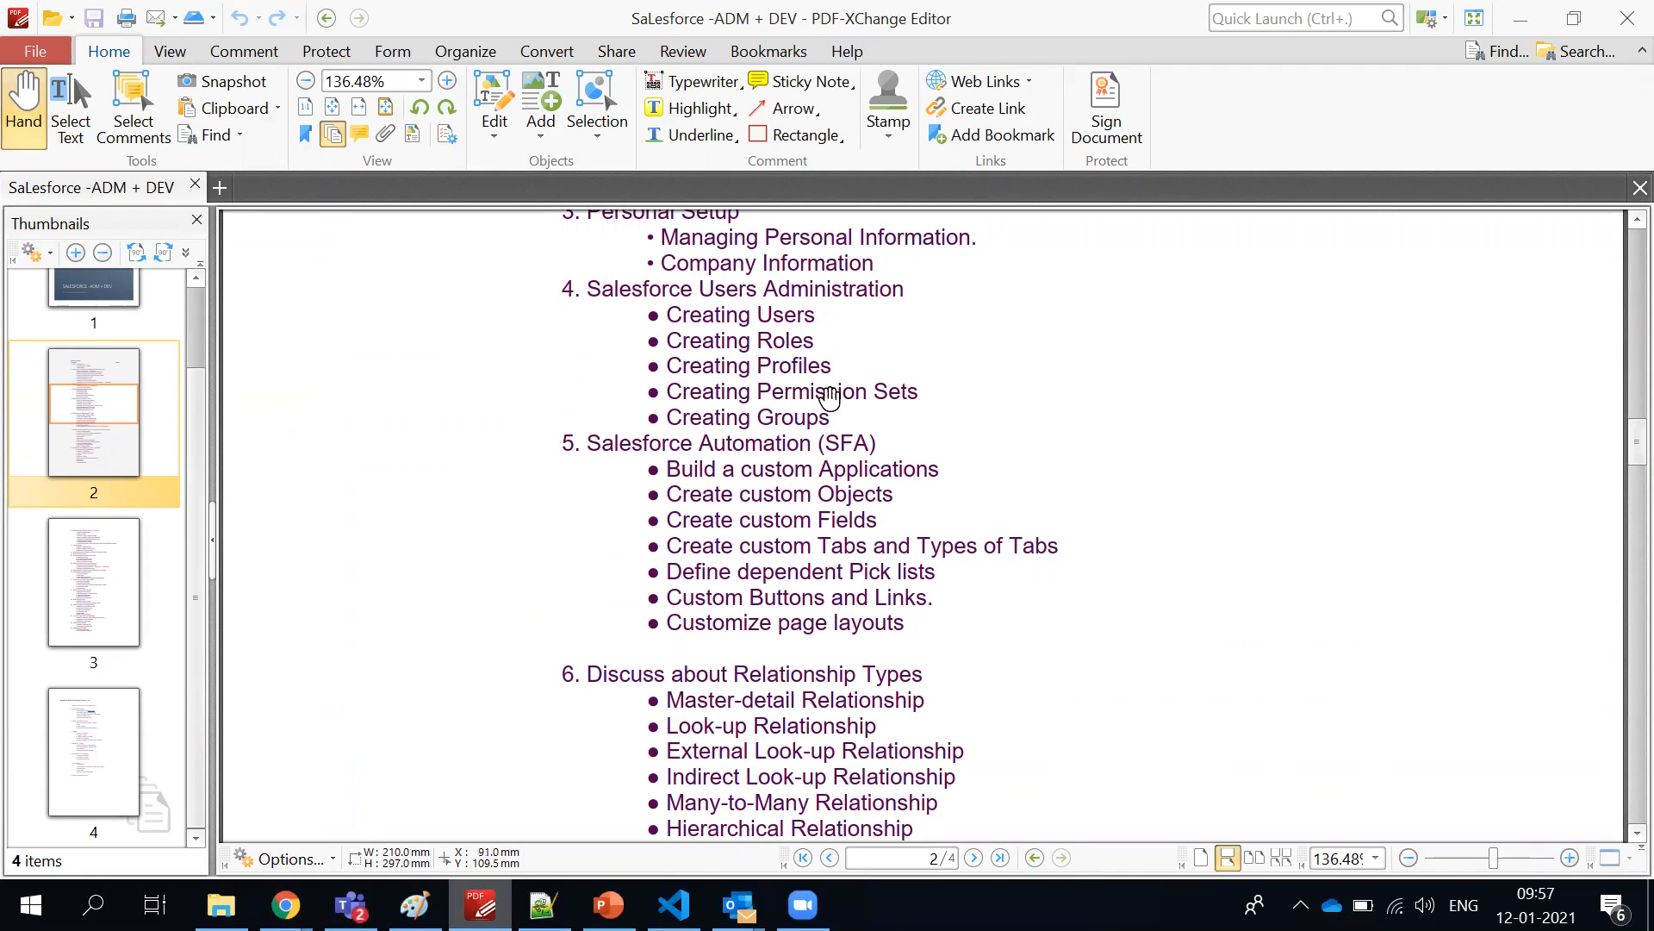
{"action": "key", "text": "alt+Tab"}
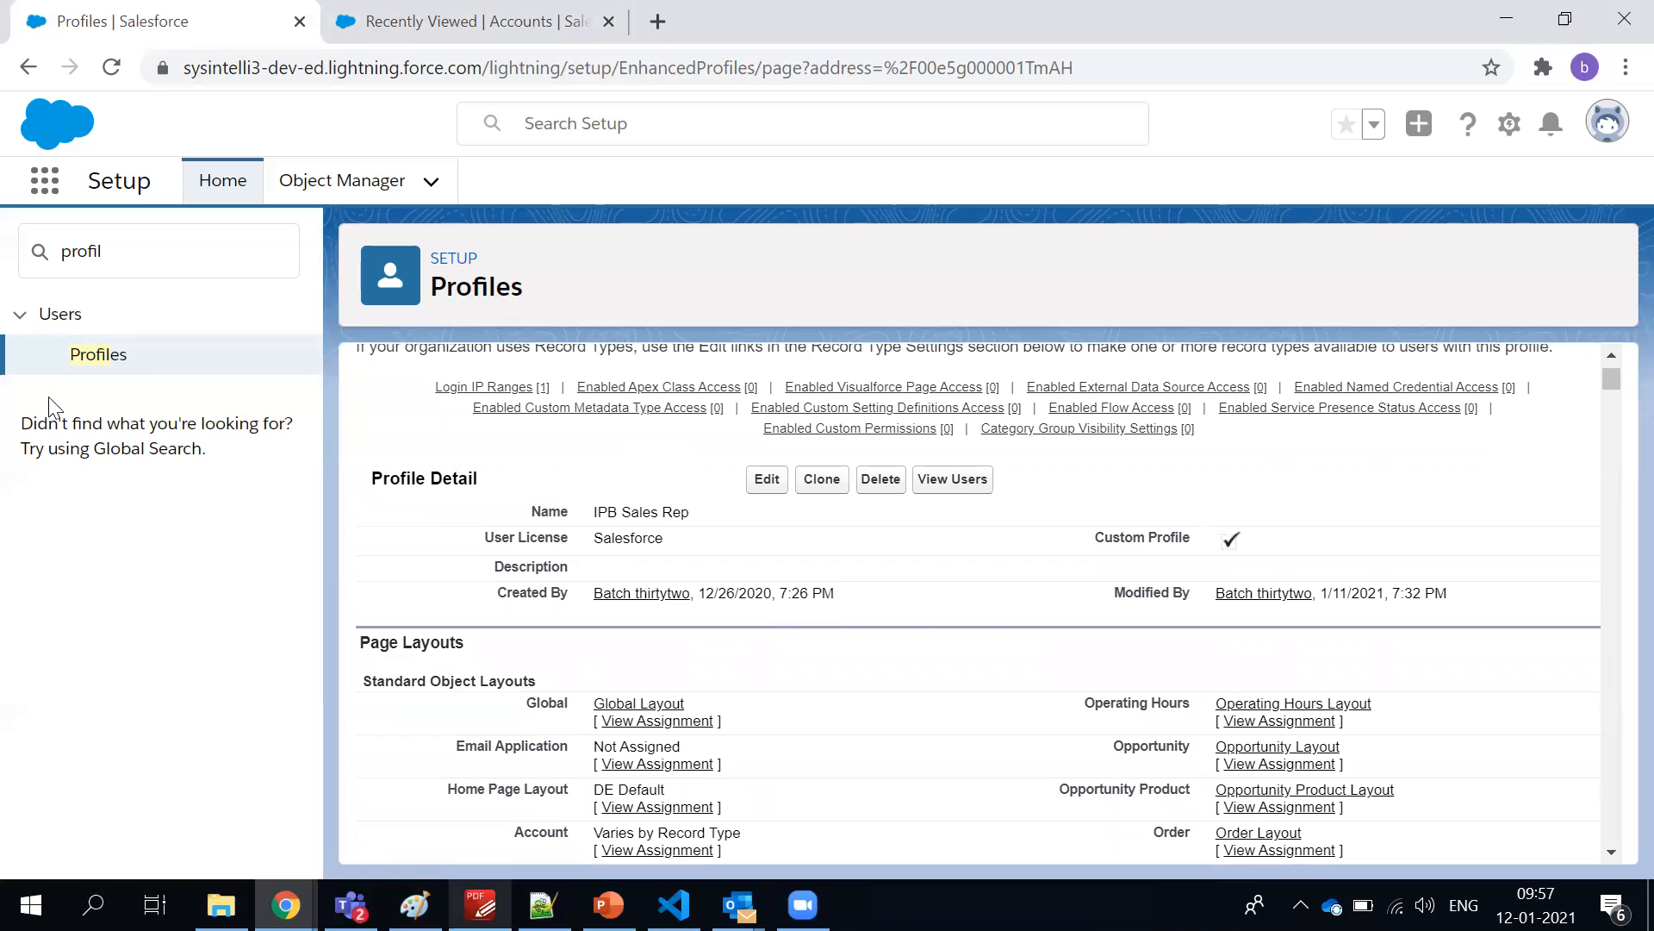
Search Setup for "perm" and open Permission Sets
{"action": "triple_click", "coordinate": [145, 248]}
{"action": "type", "text": "p"}
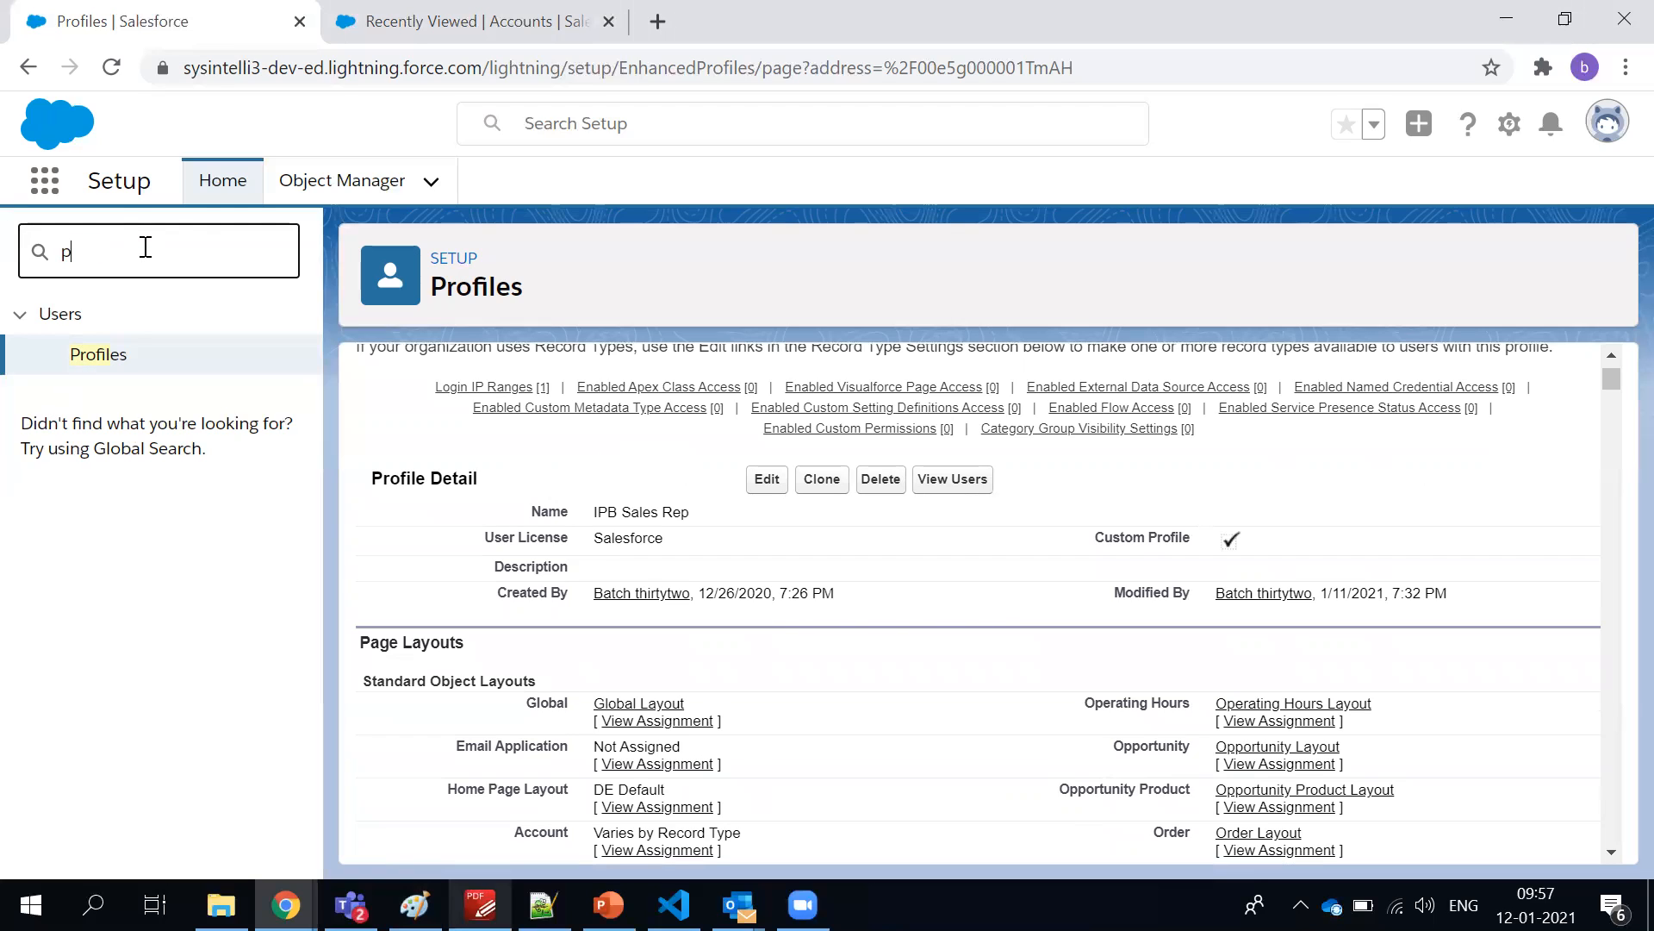
{"action": "type", "text": "erm"}
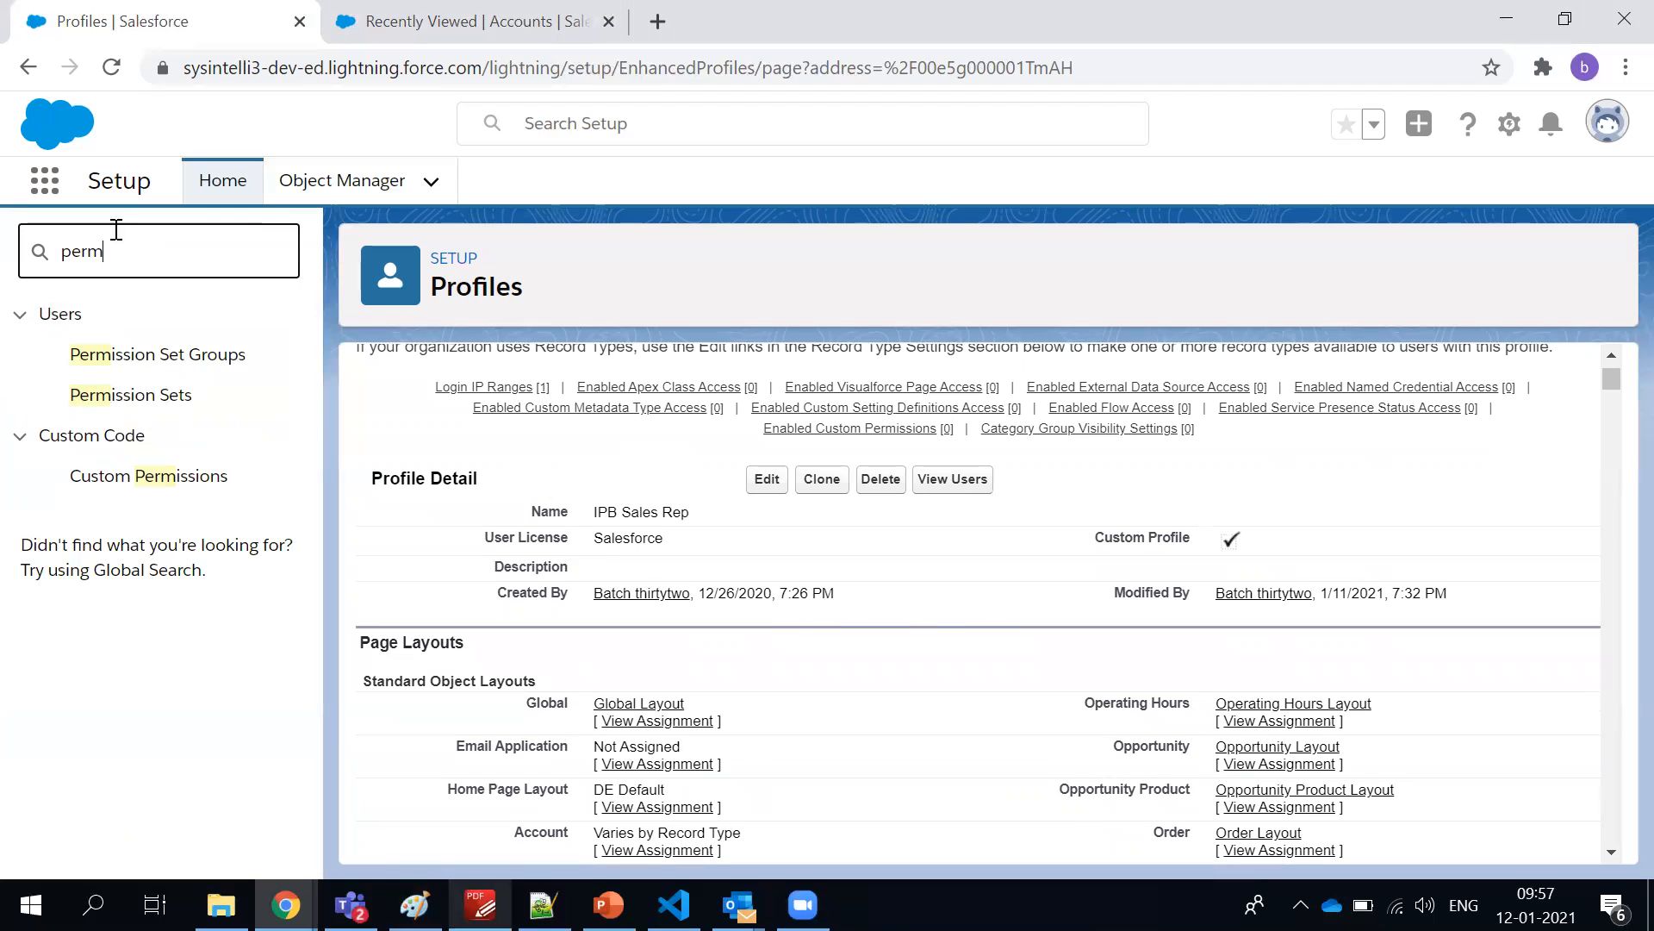
{"action": "left_click", "coordinate": [107, 402]}
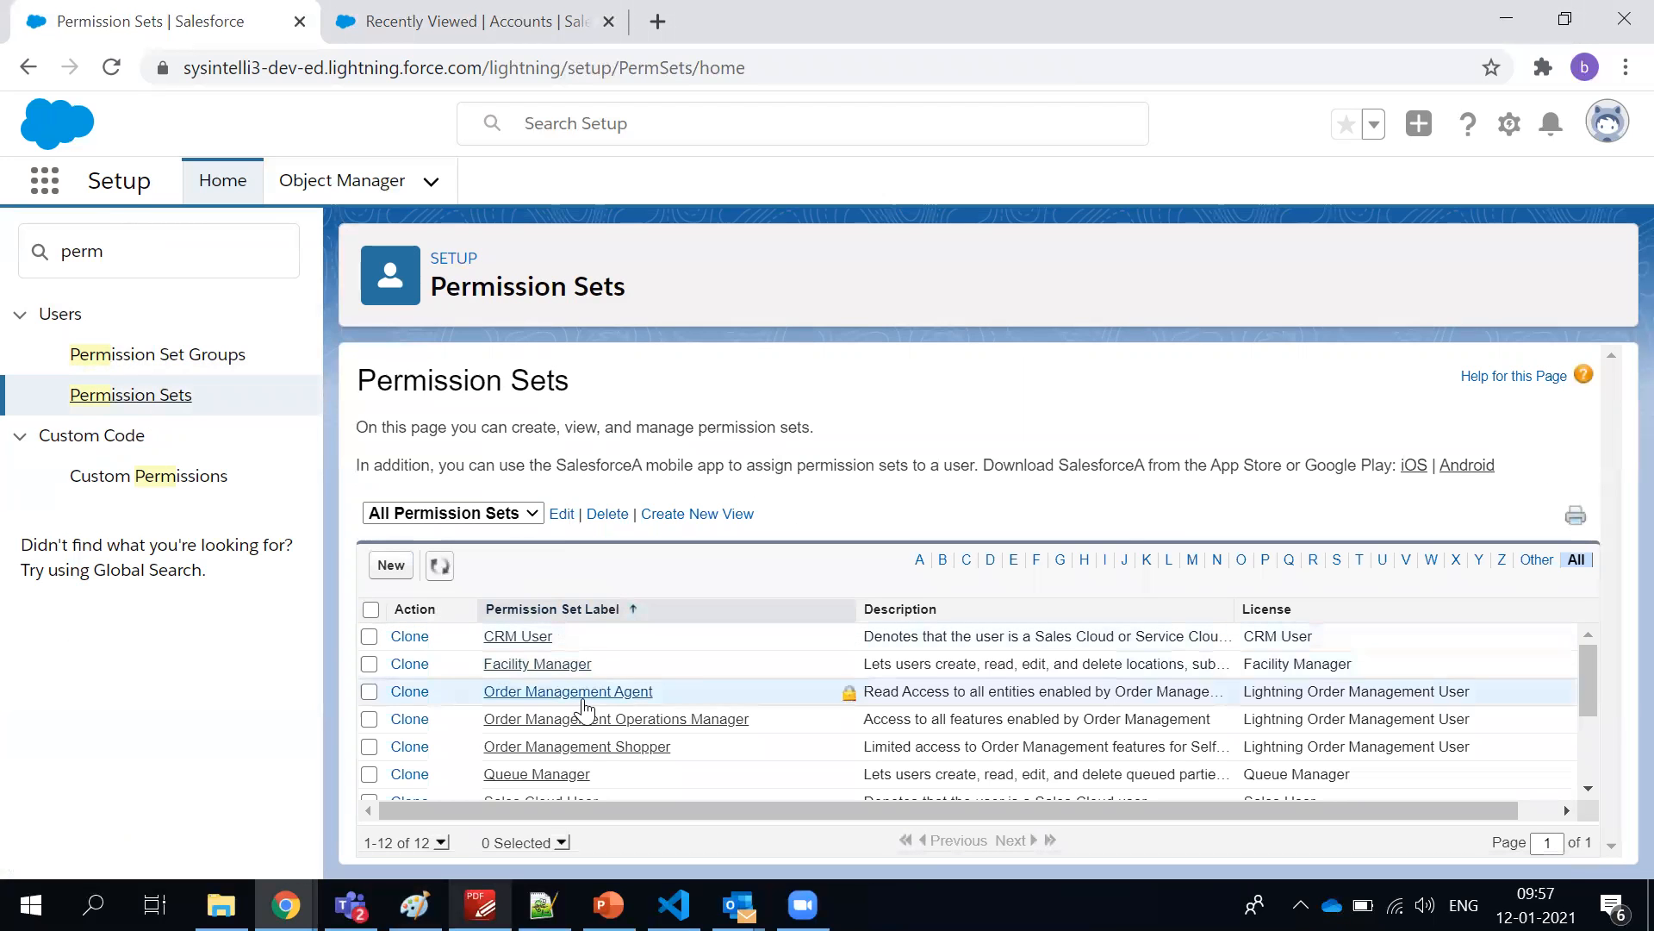
Look through the labels, descriptions and licenses in the All Permission Sets list
{"action": "scroll", "coordinate": [574, 800], "scroll_direction": "down", "scroll_amount": 3}
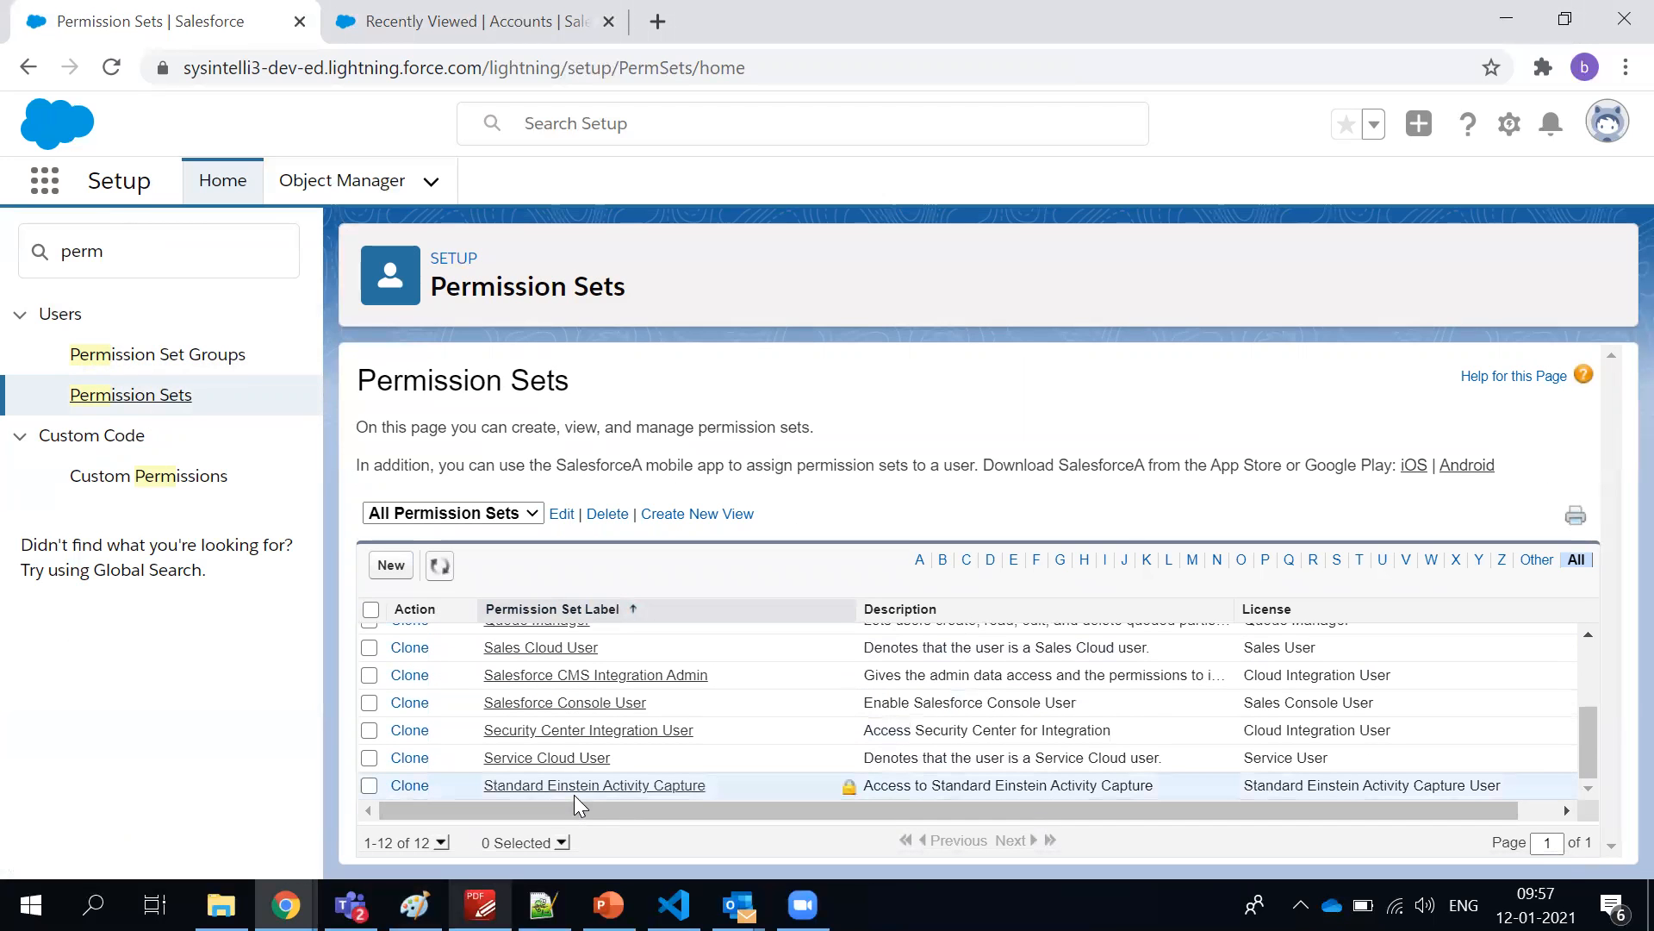
{"action": "scroll", "coordinate": [576, 789], "scroll_direction": "up", "scroll_amount": 3}
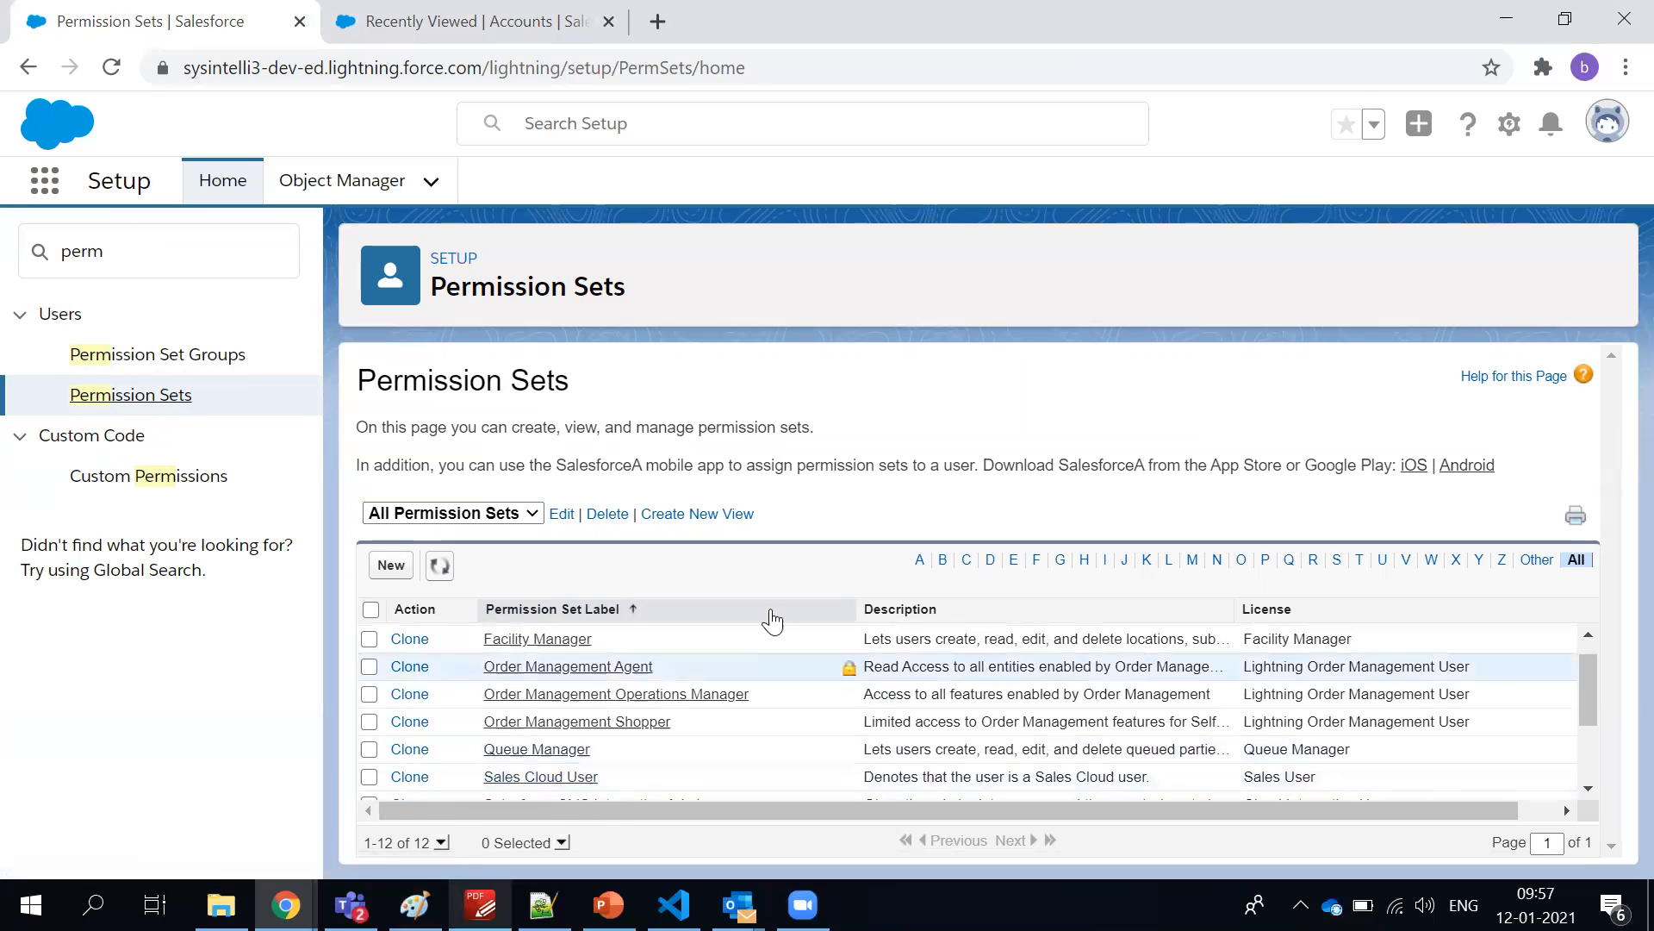
{"action": "scroll", "coordinate": [1034, 671], "scroll_direction": "down", "scroll_amount": 1}
{"action": "scroll", "coordinate": [1034, 670], "scroll_direction": "down", "scroll_amount": 2}
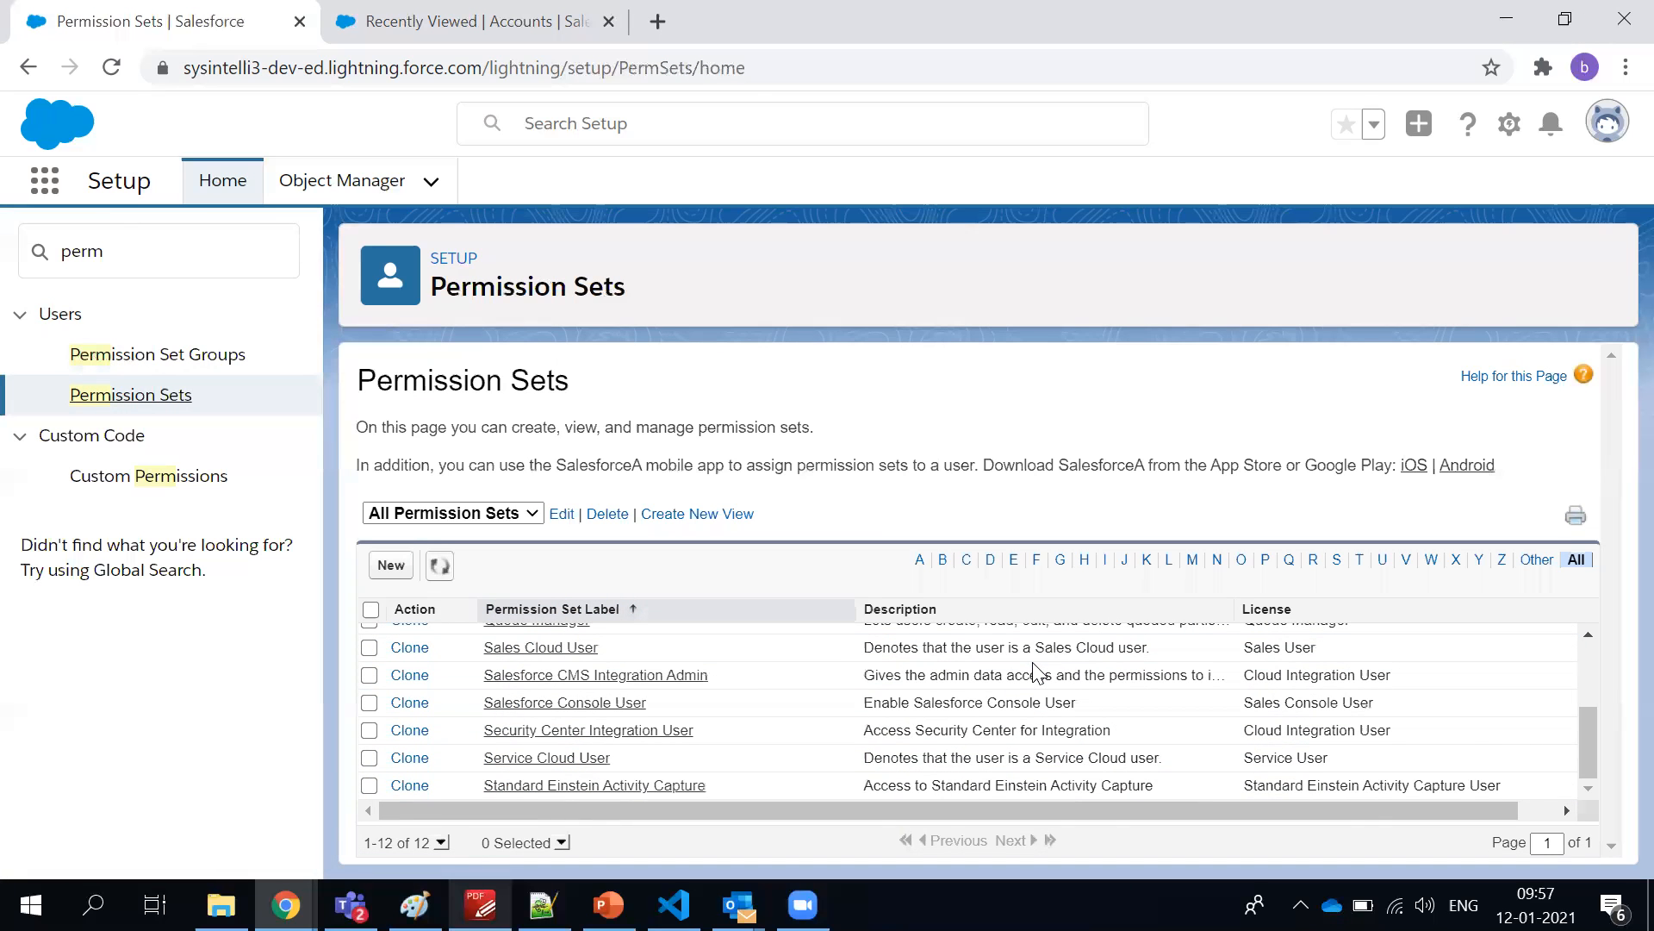
{"action": "scroll", "coordinate": [968, 718], "scroll_direction": "up", "scroll_amount": 3}
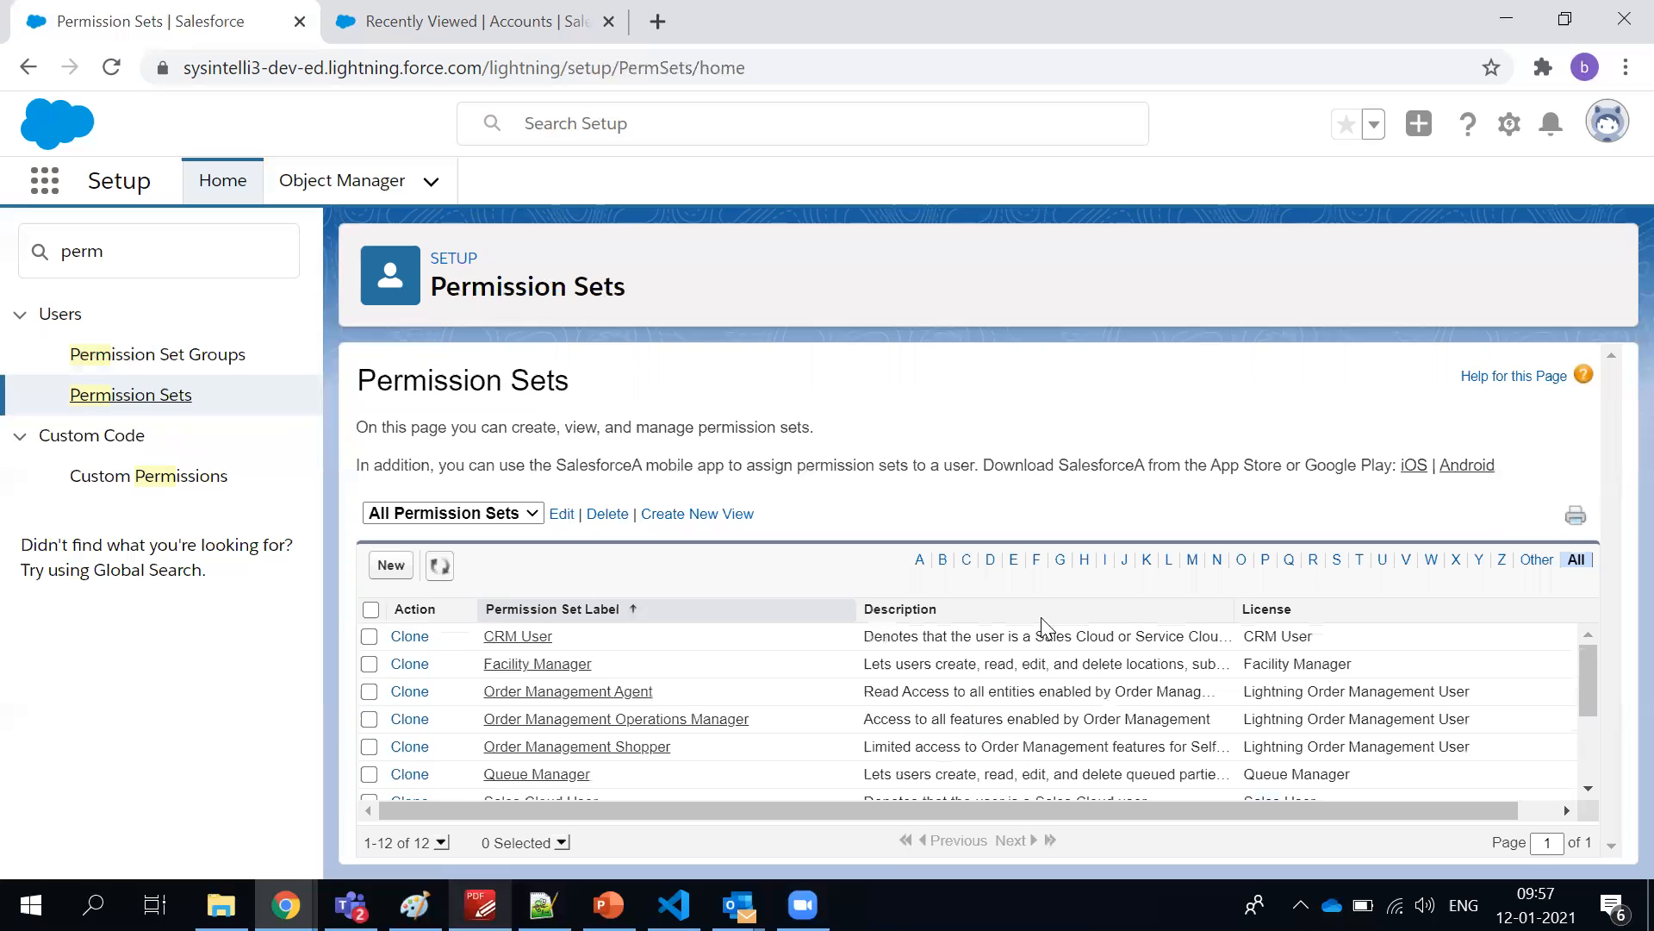
Filter the permission sets to names starting with I, restore the full list and review its last entries
{"action": "left_click", "coordinate": [1103, 562]}
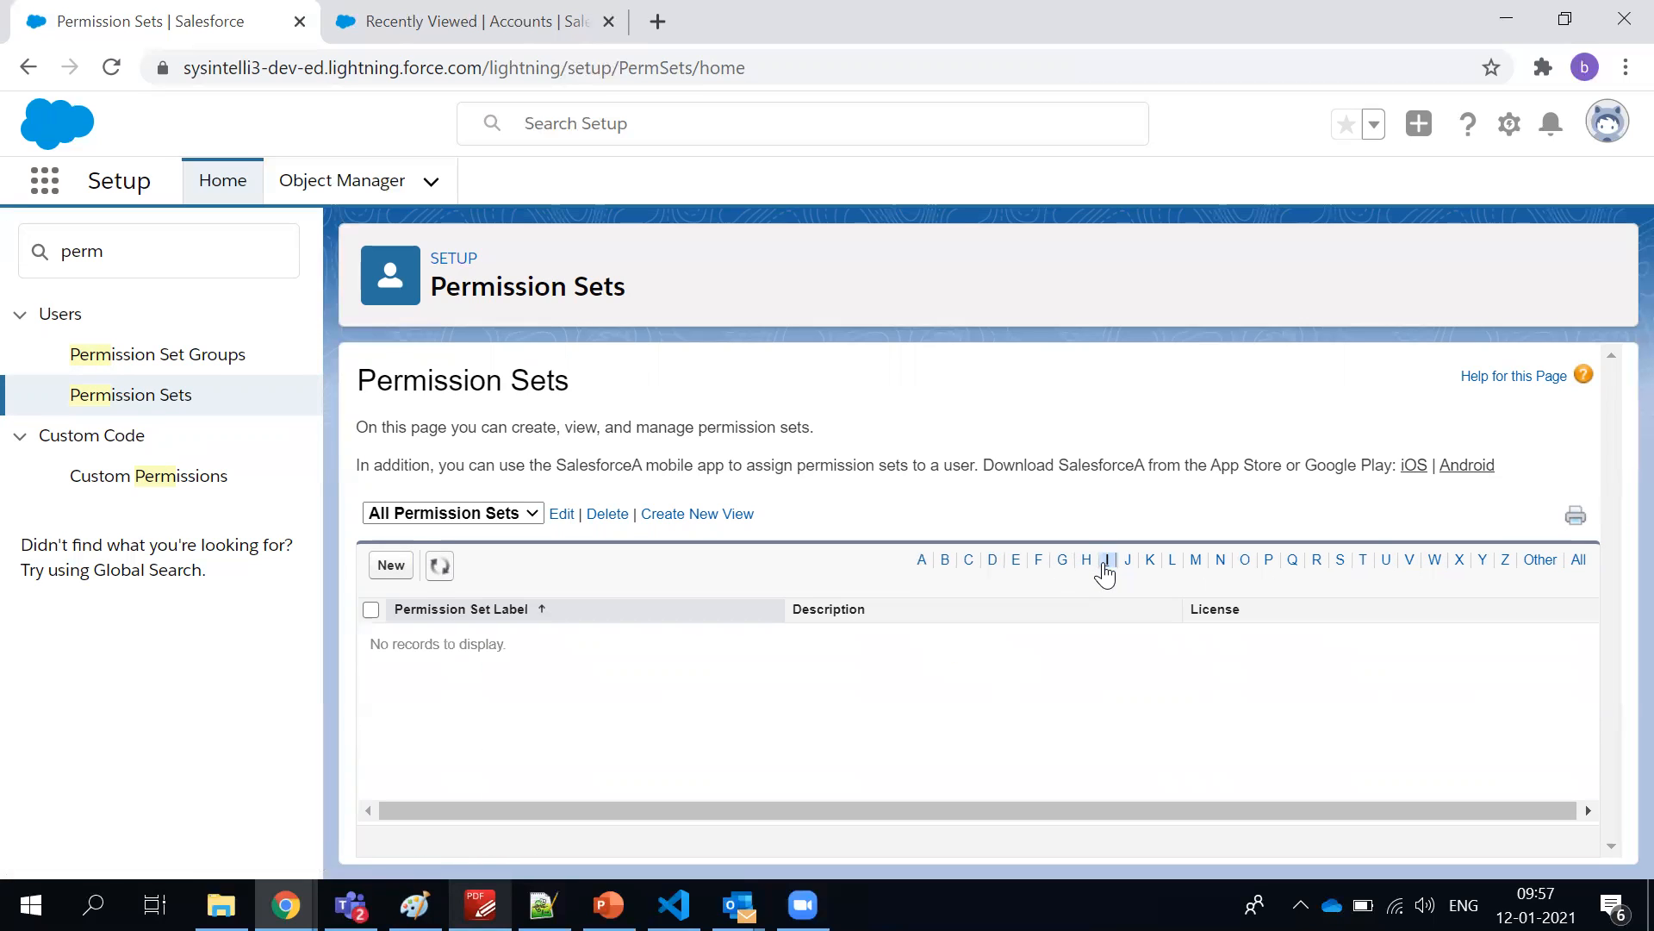
{"action": "left_click", "coordinate": [1578, 561]}
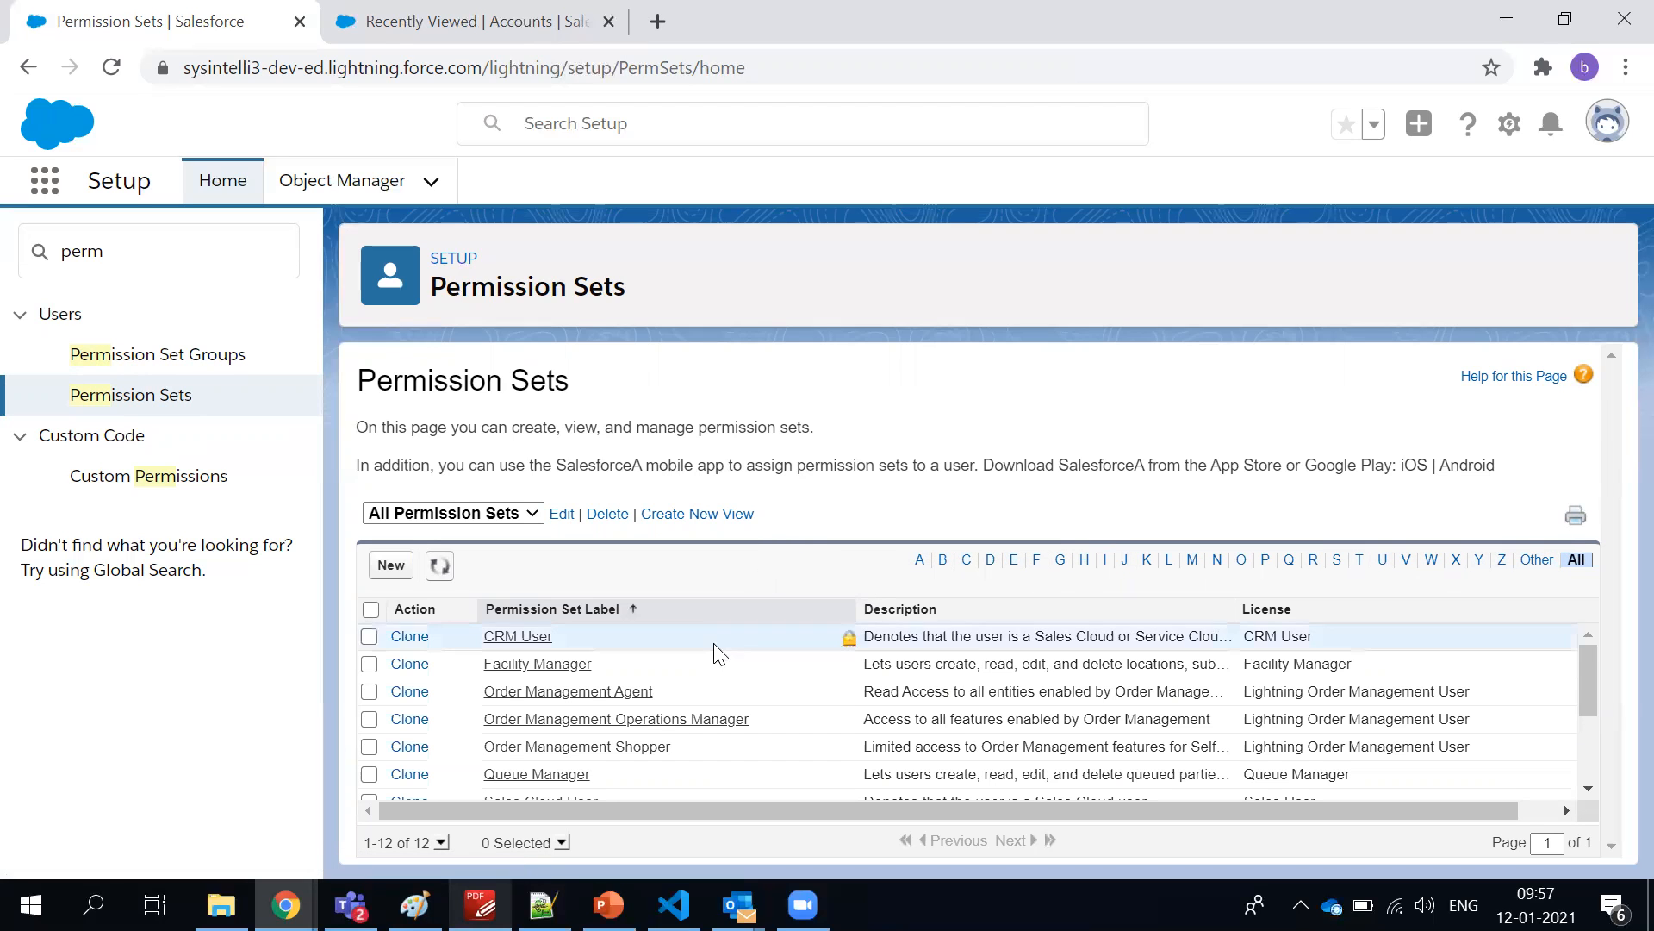
{"action": "scroll", "coordinate": [713, 672], "scroll_direction": "down", "scroll_amount": 3}
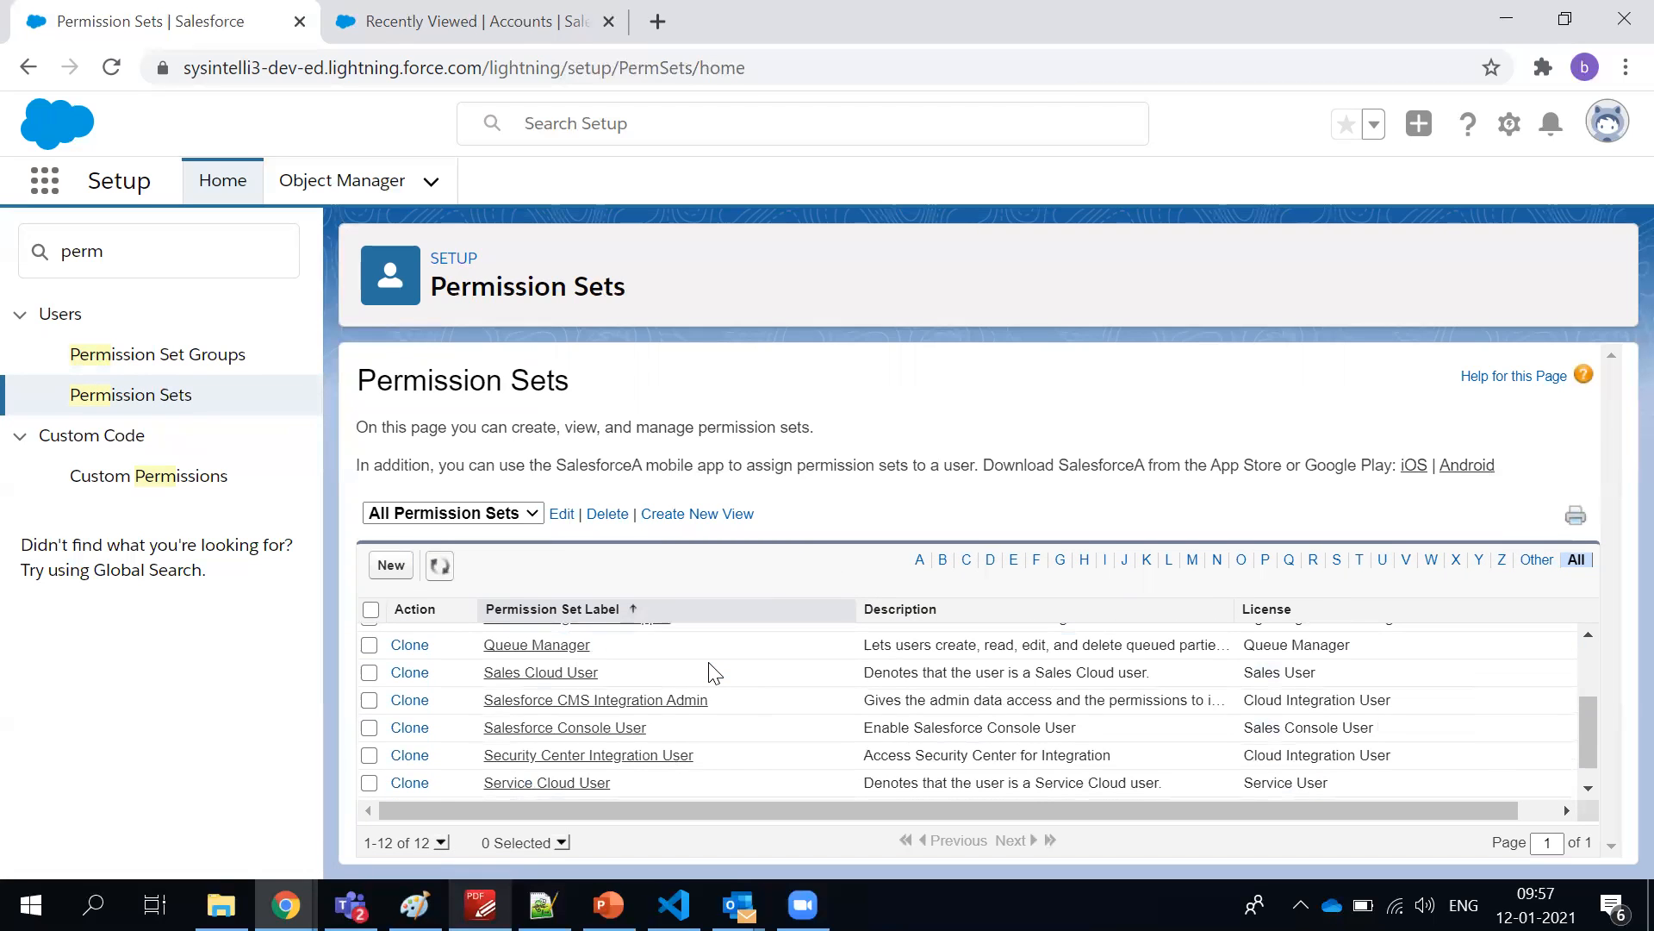
{"action": "scroll", "coordinate": [713, 672], "scroll_direction": "down", "scroll_amount": 1}
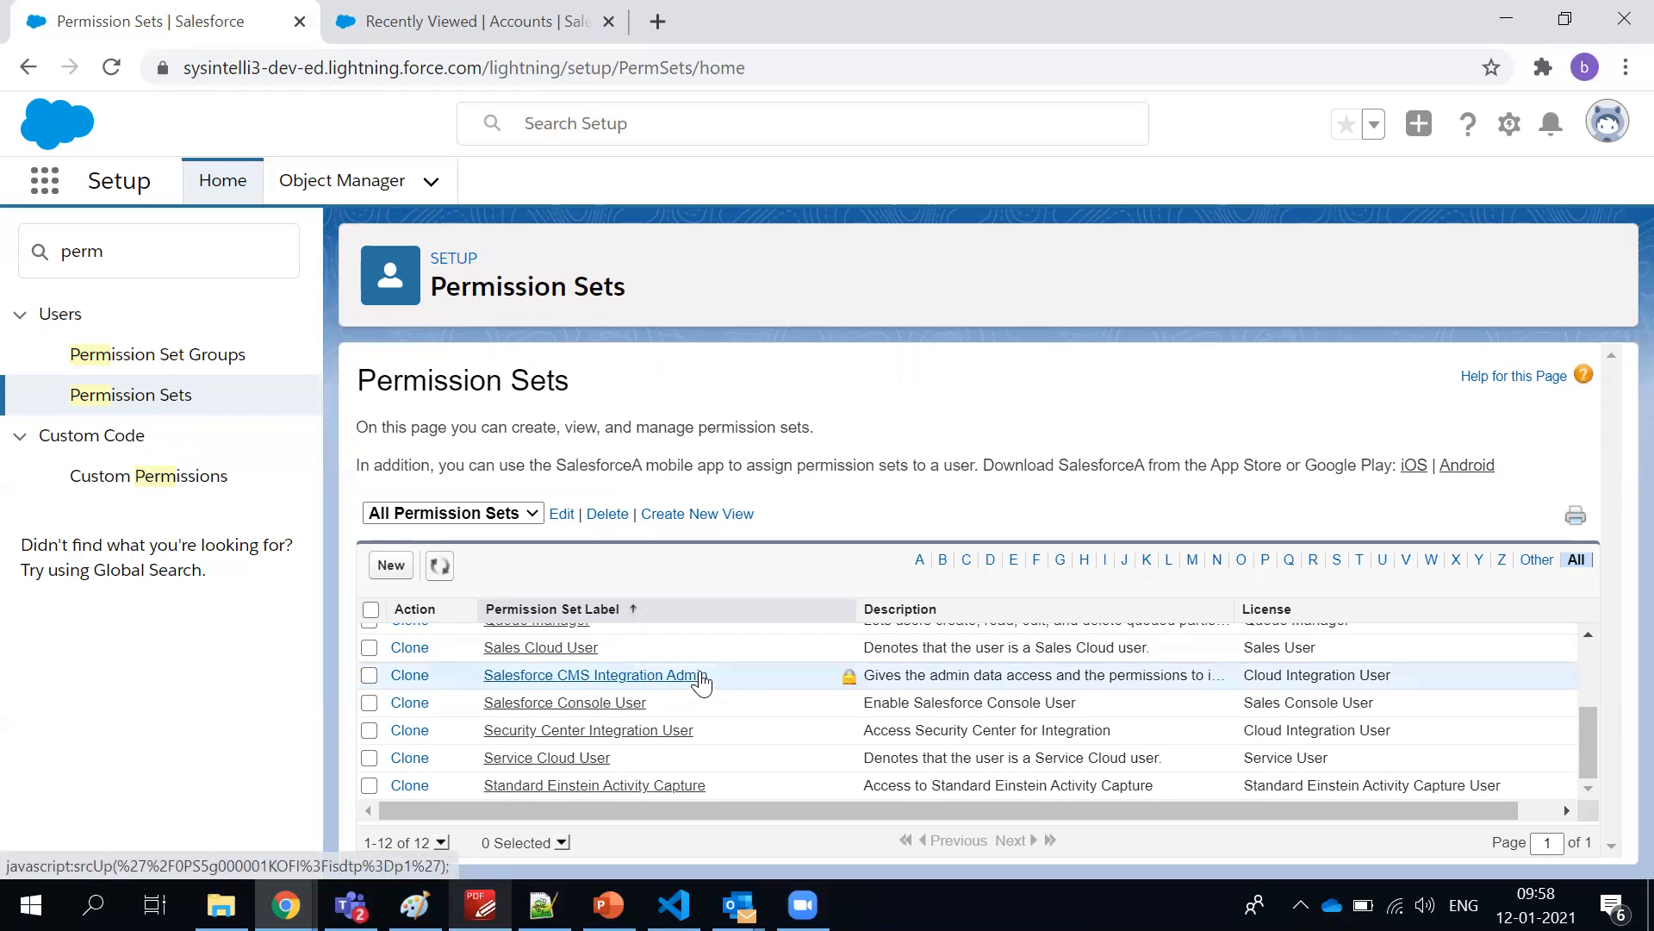
Start a new permission set, check the available license types and keep License at --None--
{"action": "scroll", "coordinate": [659, 734], "scroll_direction": "up", "scroll_amount": 3}
{"action": "scroll", "coordinate": [659, 734], "scroll_direction": "up", "scroll_amount": 1}
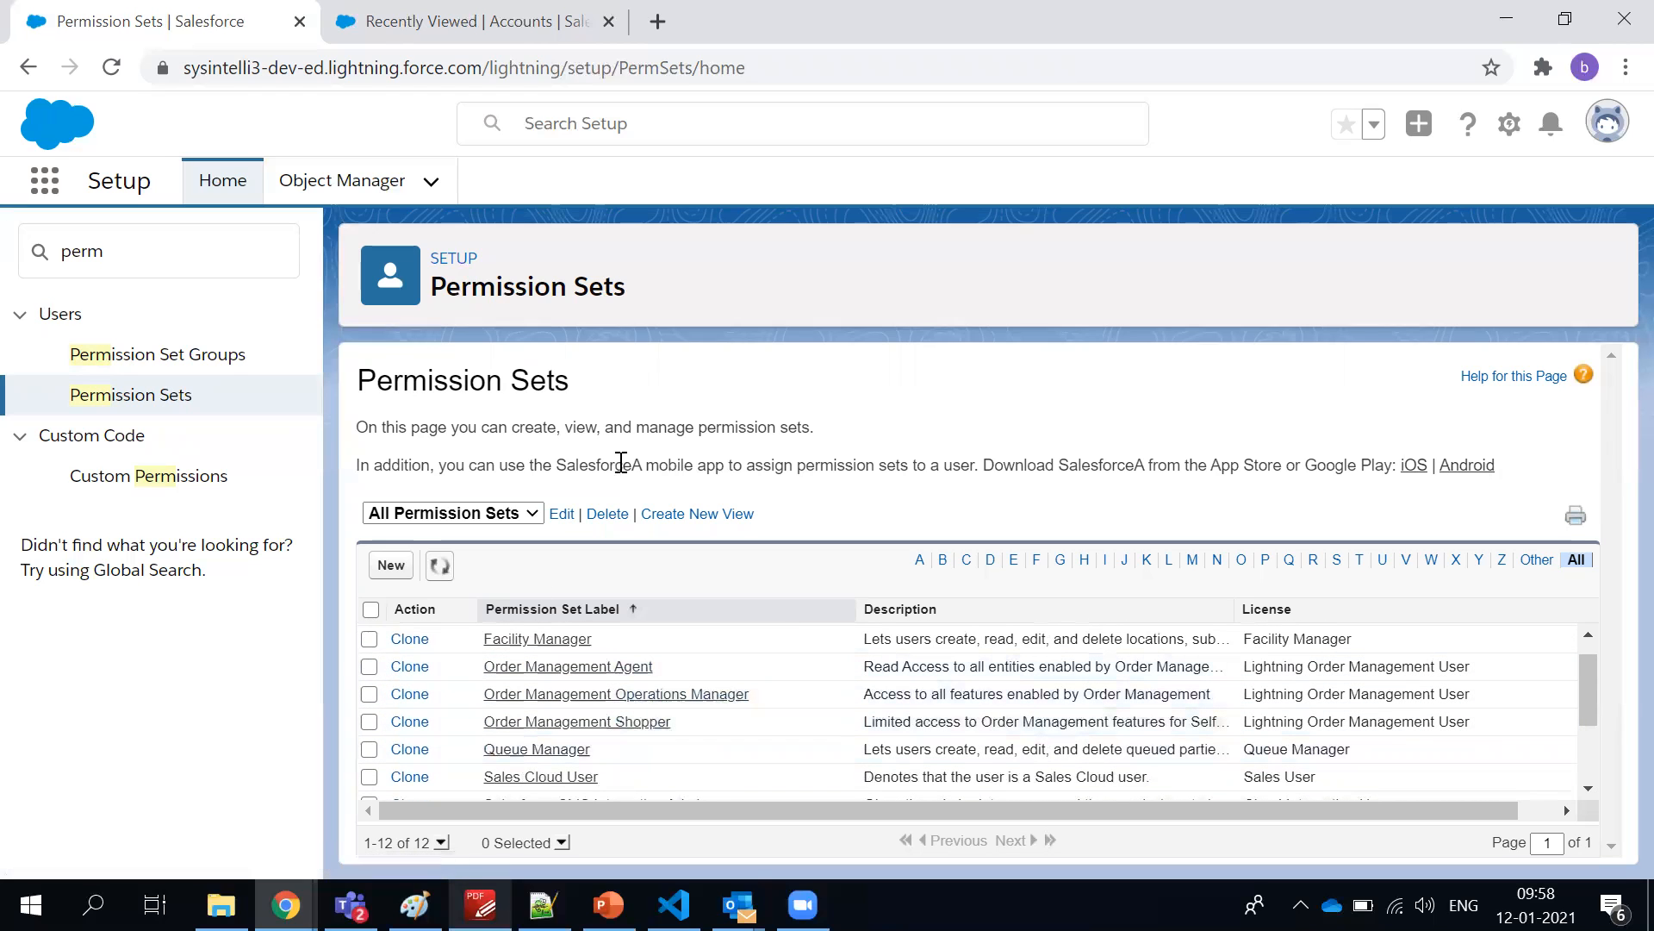
{"action": "left_click", "coordinate": [389, 568]}
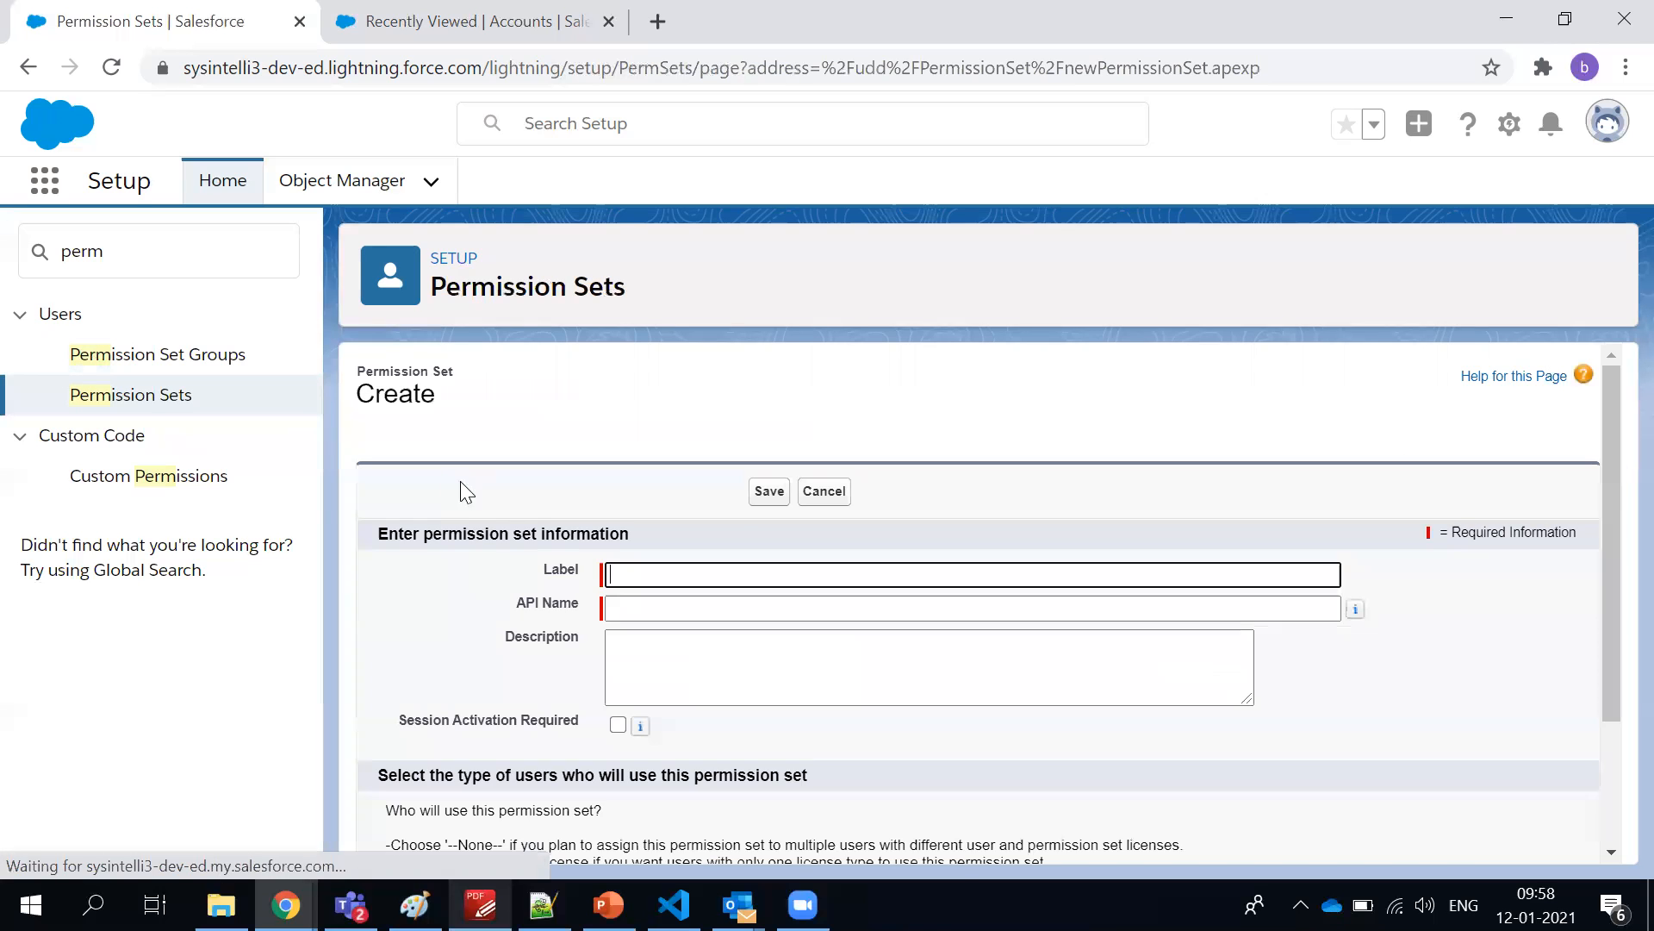
{"action": "scroll", "coordinate": [574, 579], "scroll_direction": "down", "scroll_amount": 3}
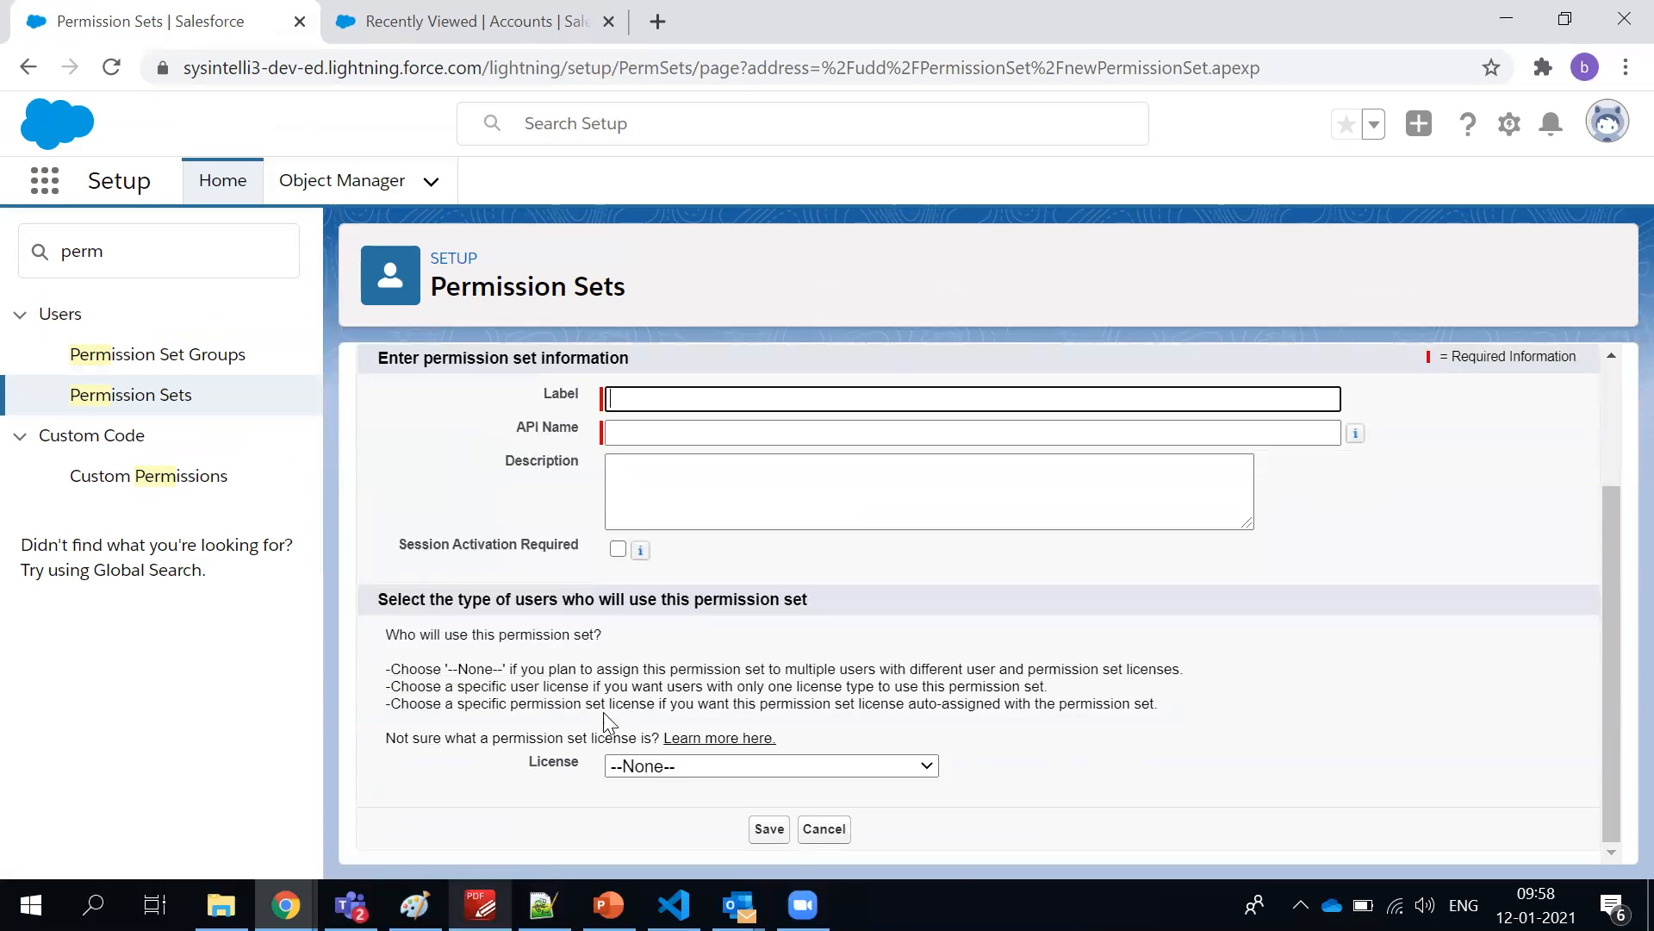
{"action": "left_click", "coordinate": [624, 766]}
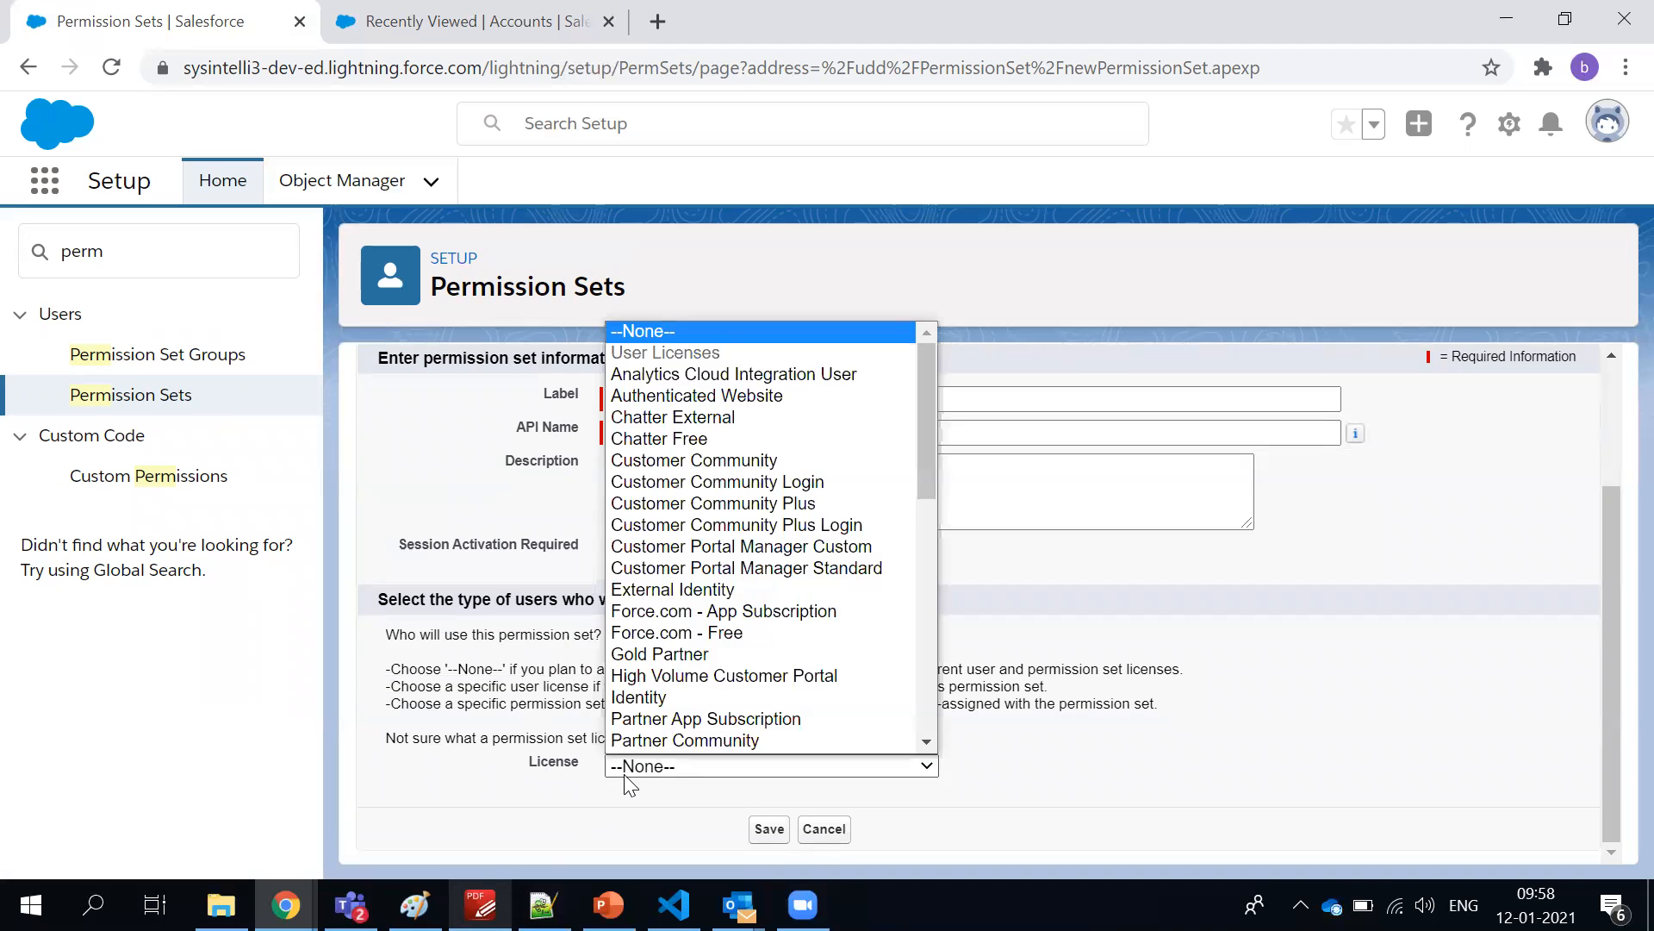
{"action": "left_click", "coordinate": [641, 338]}
{"action": "scroll", "coordinate": [520, 524], "scroll_direction": "up", "scroll_amount": 2}
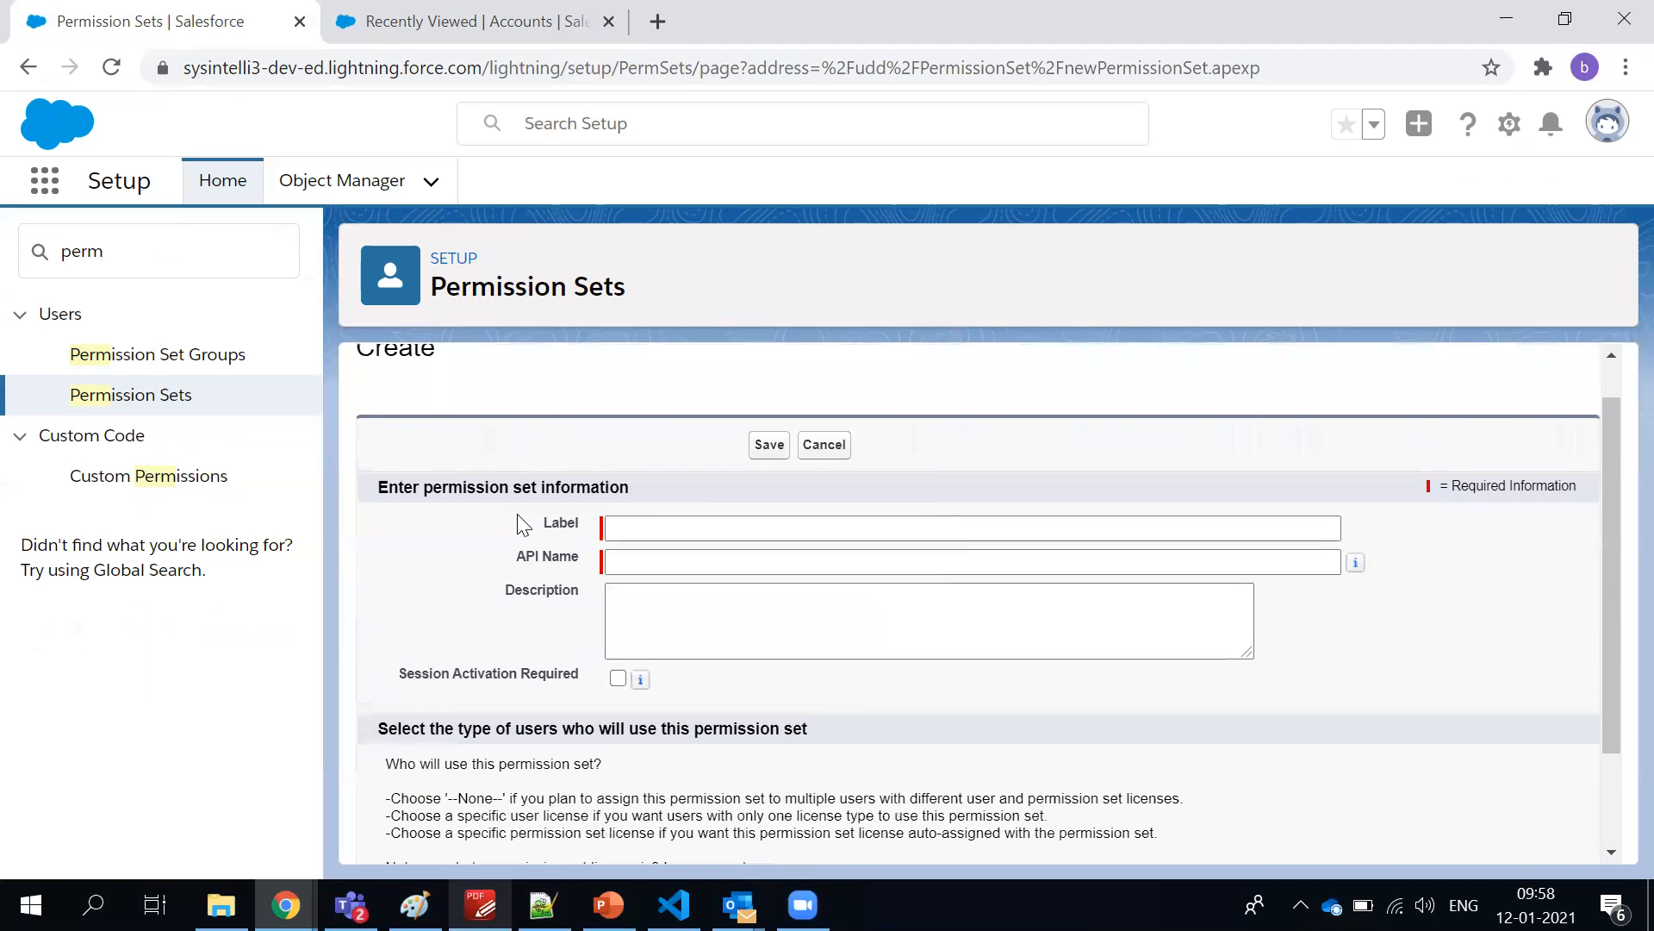
Label the new permission set Additional Access and fill in its matching API name
{"action": "left_click", "coordinate": [662, 526]}
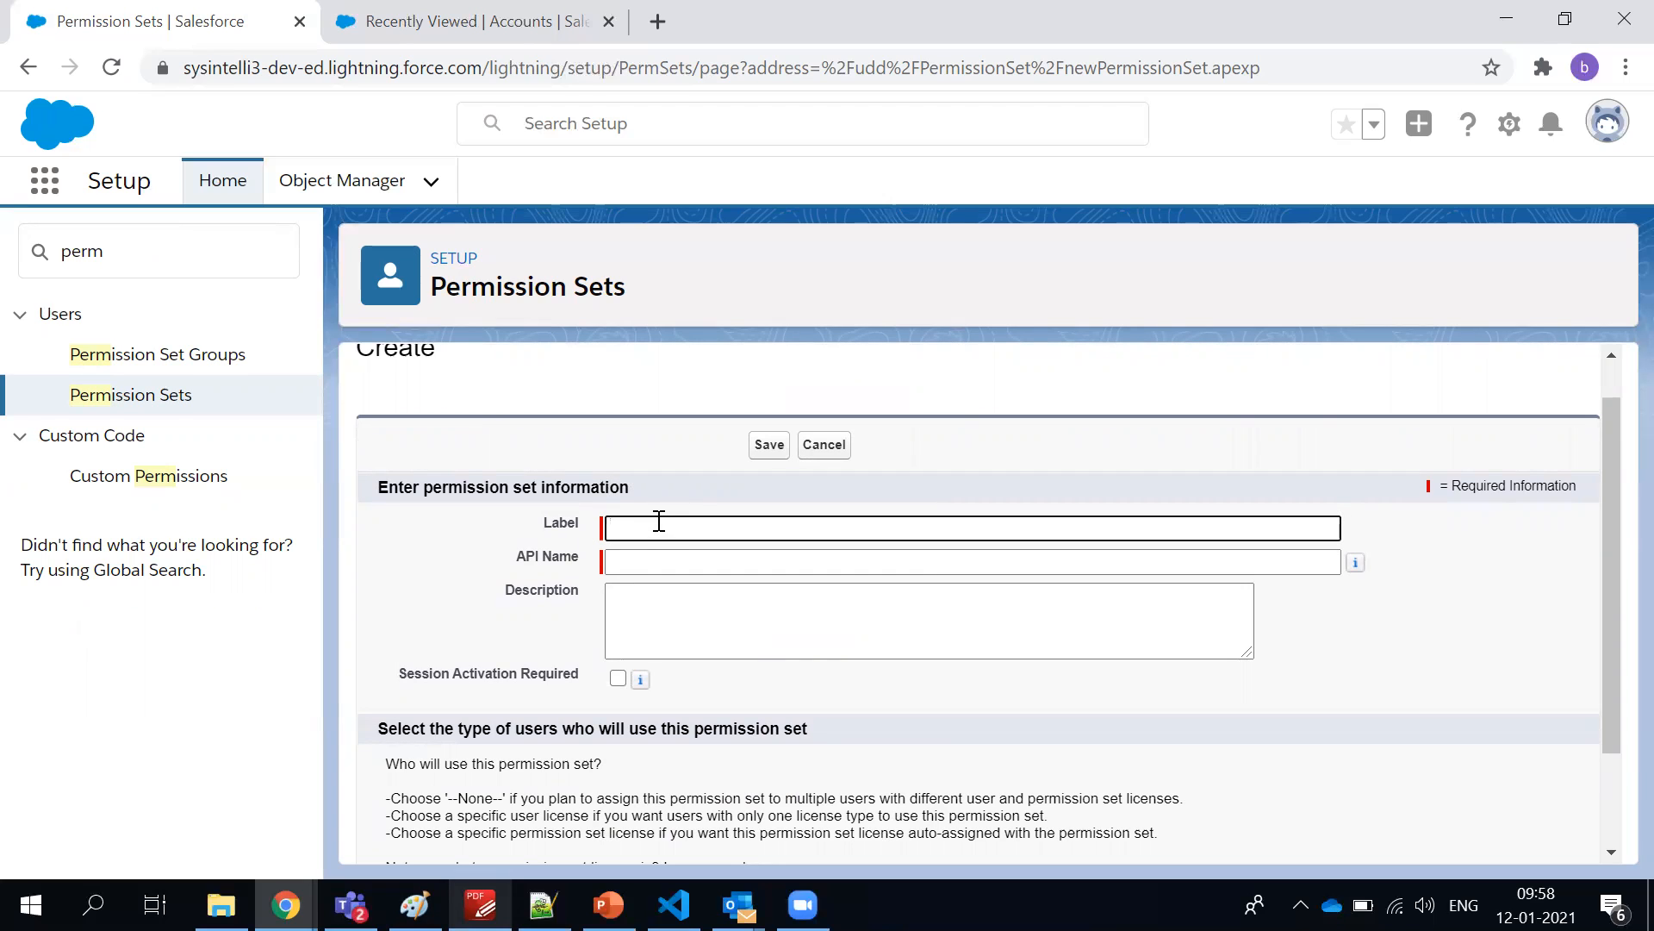
{"action": "type", "text": "Additional Access"}
{"action": "left_click", "coordinate": [683, 617]}
{"action": "scroll", "coordinate": [689, 713], "scroll_direction": "down", "scroll_amount": 2}
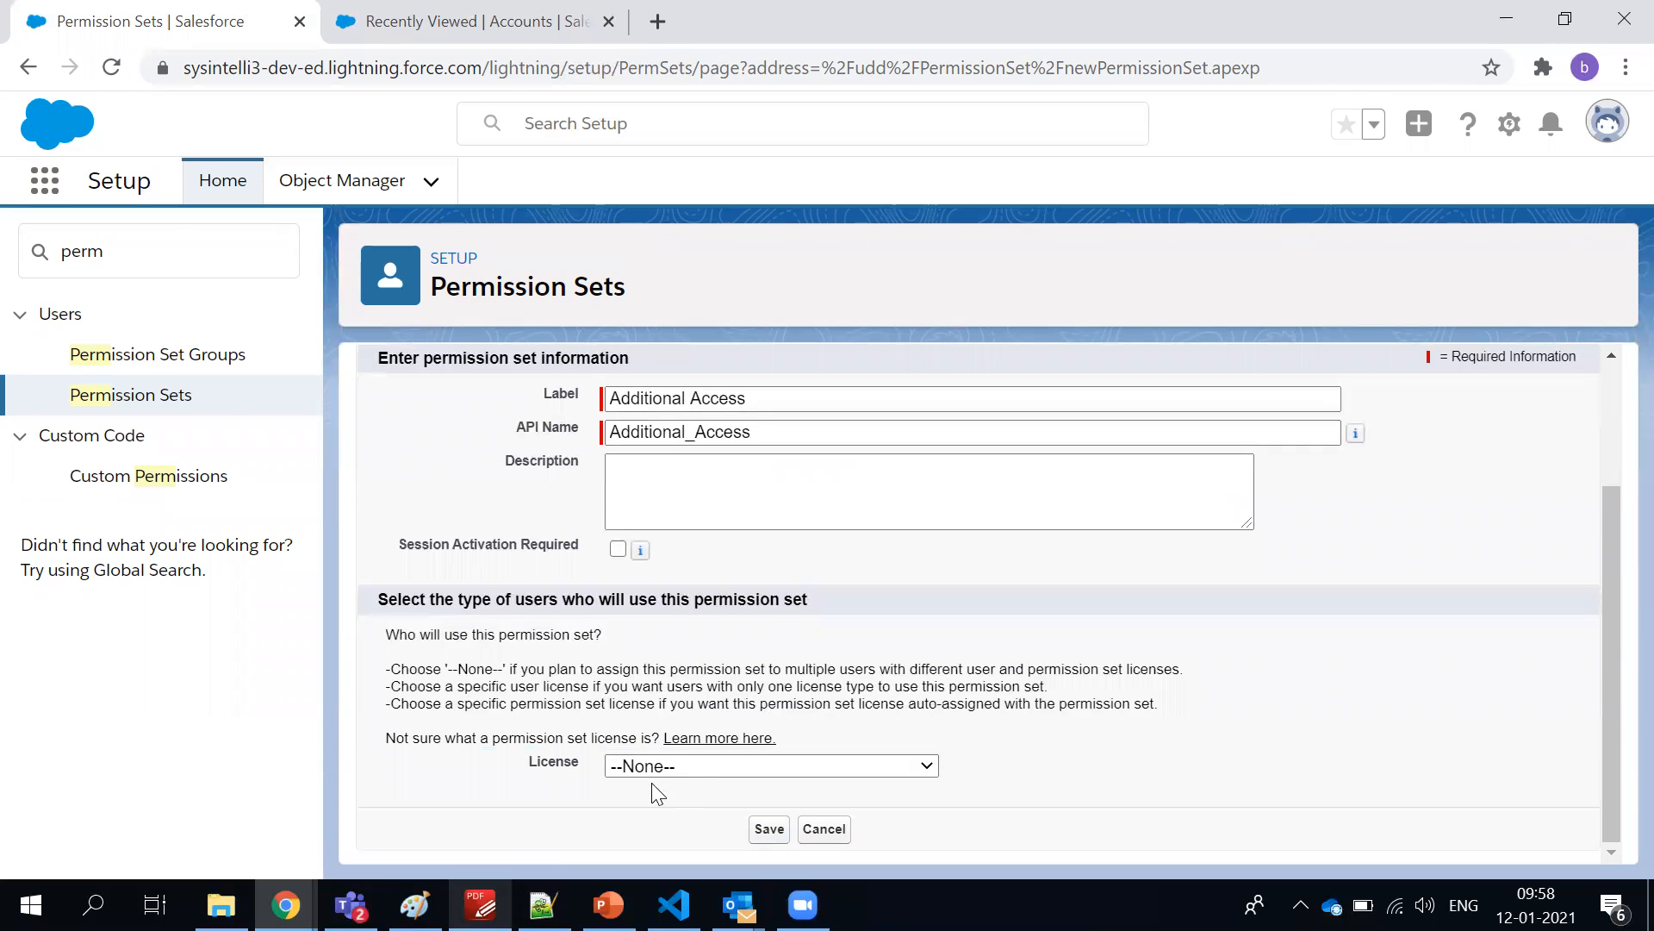
Extend the permission set's label to Additional Access to IBP Rep
{"action": "scroll", "coordinate": [406, 559], "scroll_direction": "up", "scroll_amount": 2}
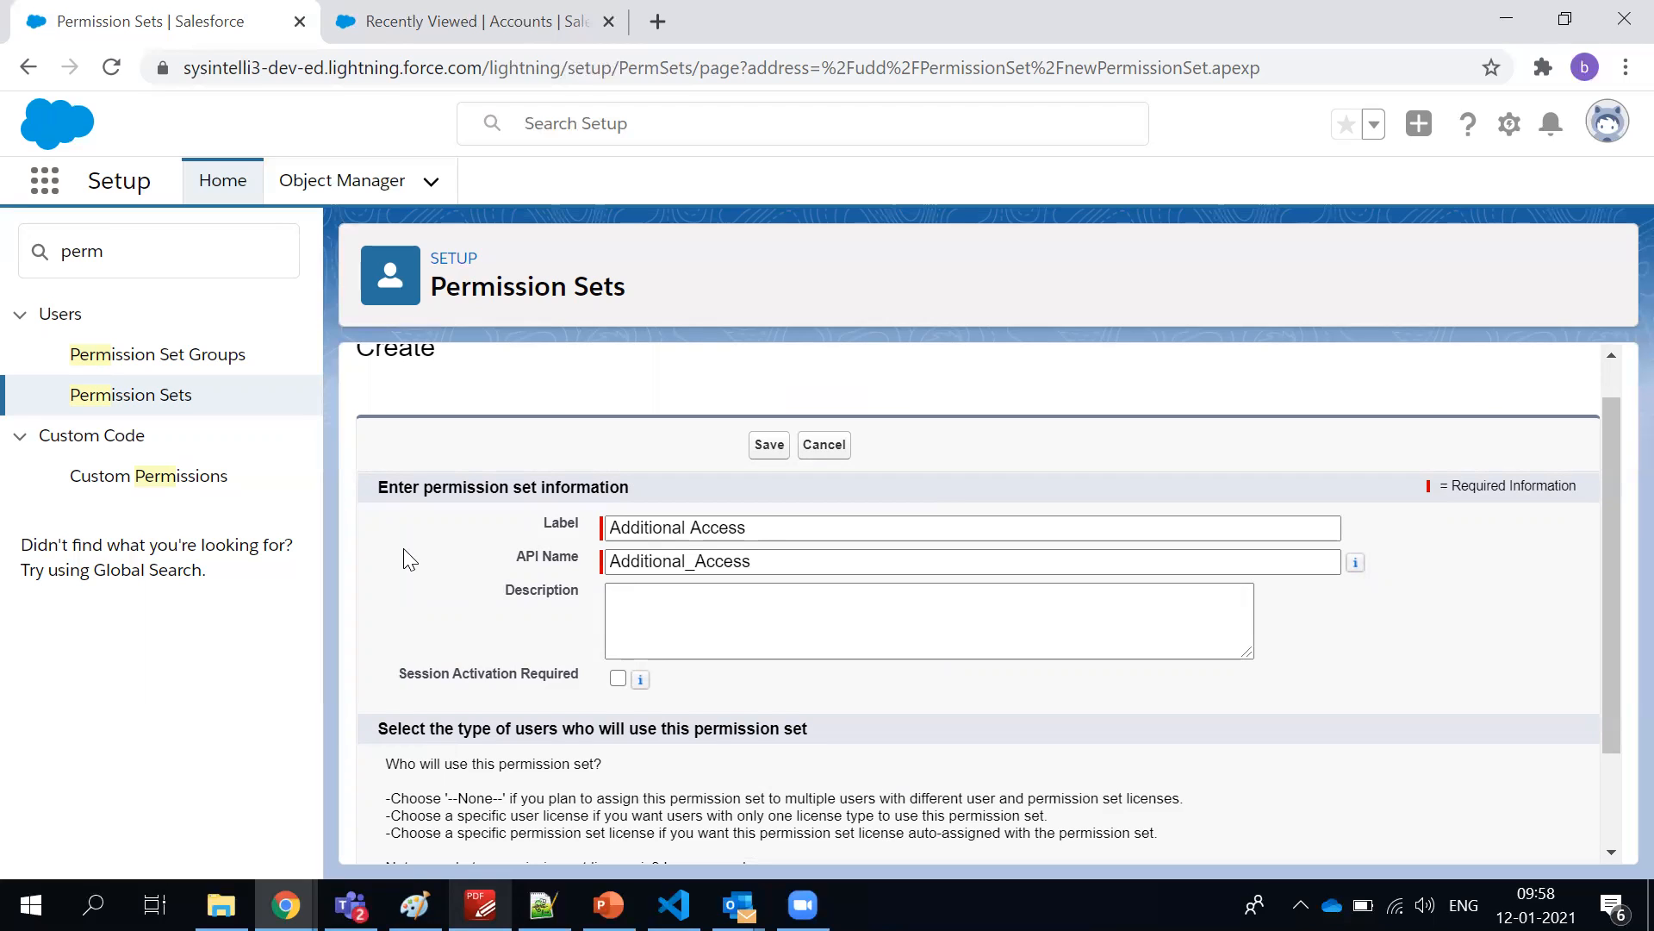
{"action": "scroll", "coordinate": [497, 509], "scroll_direction": "up", "scroll_amount": 1}
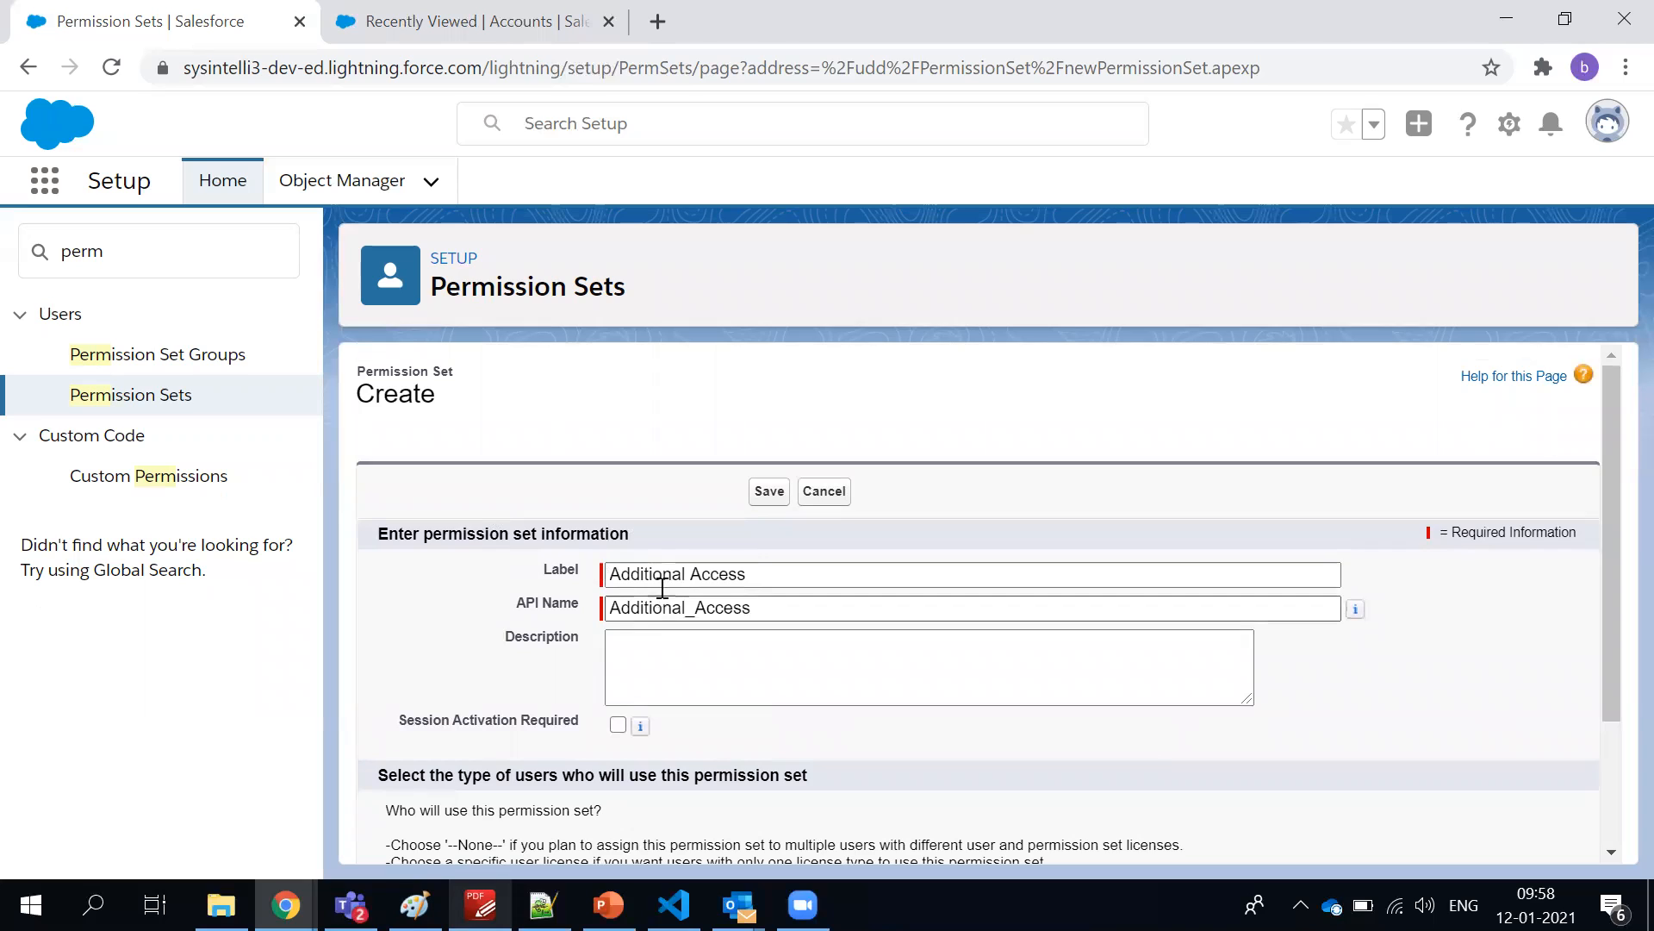
{"action": "left_click_drag", "start_coordinate": [610, 575], "coordinate": [686, 575]}
{"action": "left_click", "coordinate": [780, 581]}
{"action": "type", "text": "to HR"}
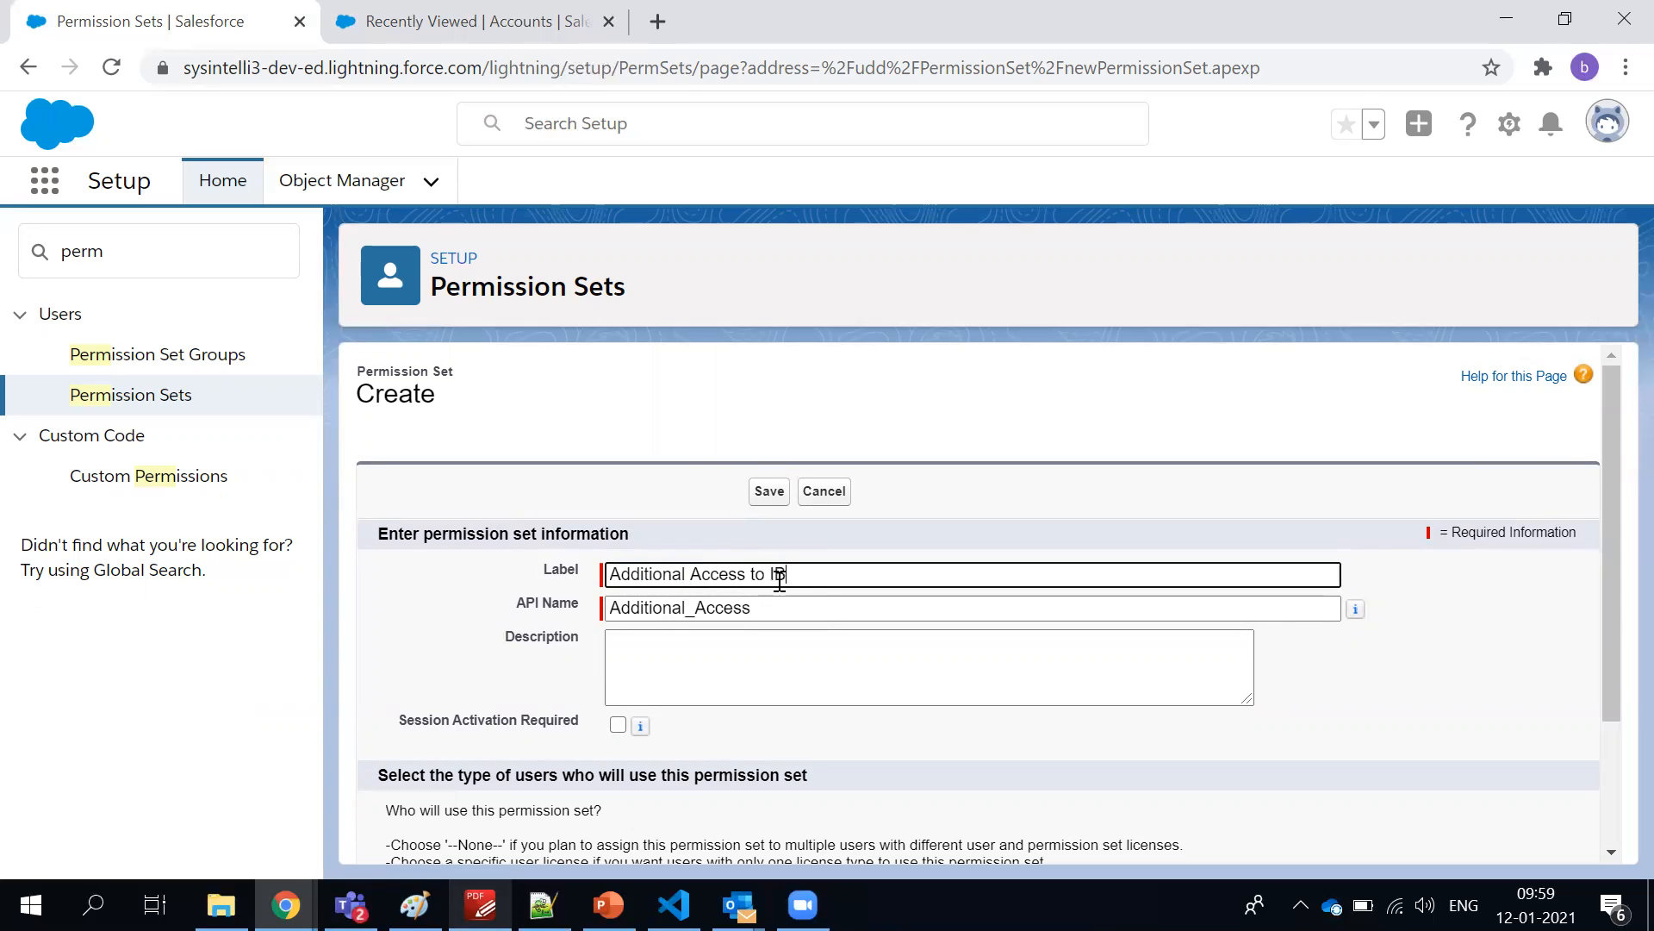
{"action": "type", "text": " Rep"}
Clear the old API name and regenerate it from the label as Additional_Access_to_IBP_Rep
{"action": "left_click", "coordinate": [772, 606]}
{"action": "key", "text": "ctrl+a"}
{"action": "key", "text": "BackSpace"}
{"action": "left_click", "coordinate": [822, 576]}
{"action": "left_click", "coordinate": [809, 601]}
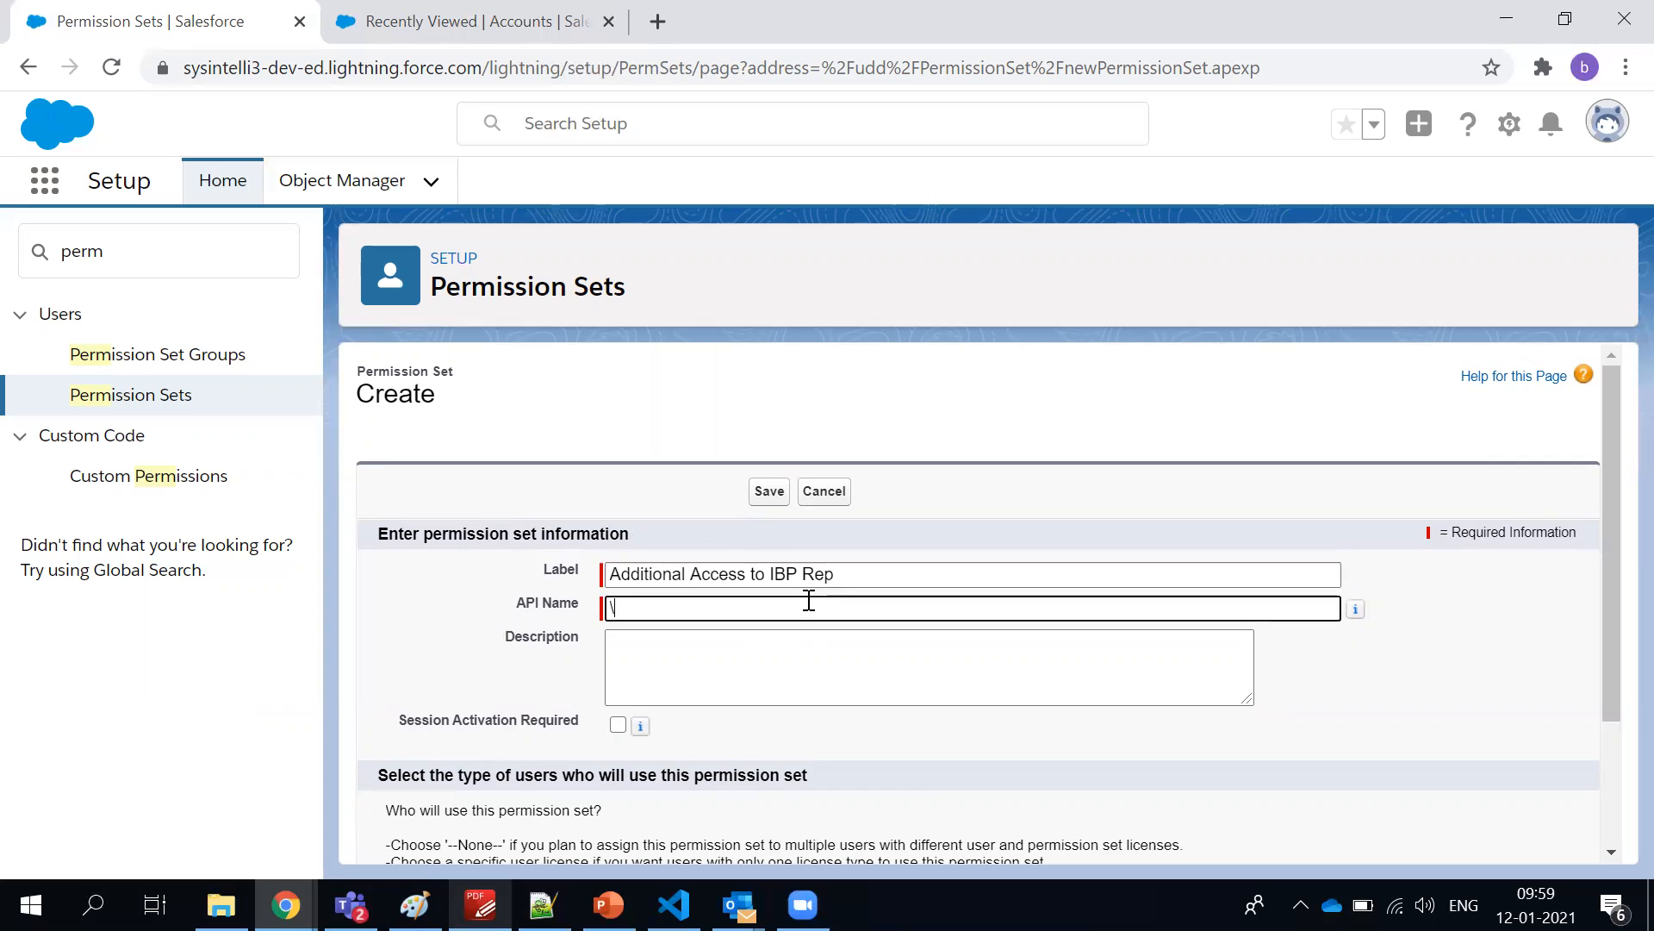
{"action": "left_click", "coordinate": [804, 571]}
{"action": "left_click", "coordinate": [800, 601]}
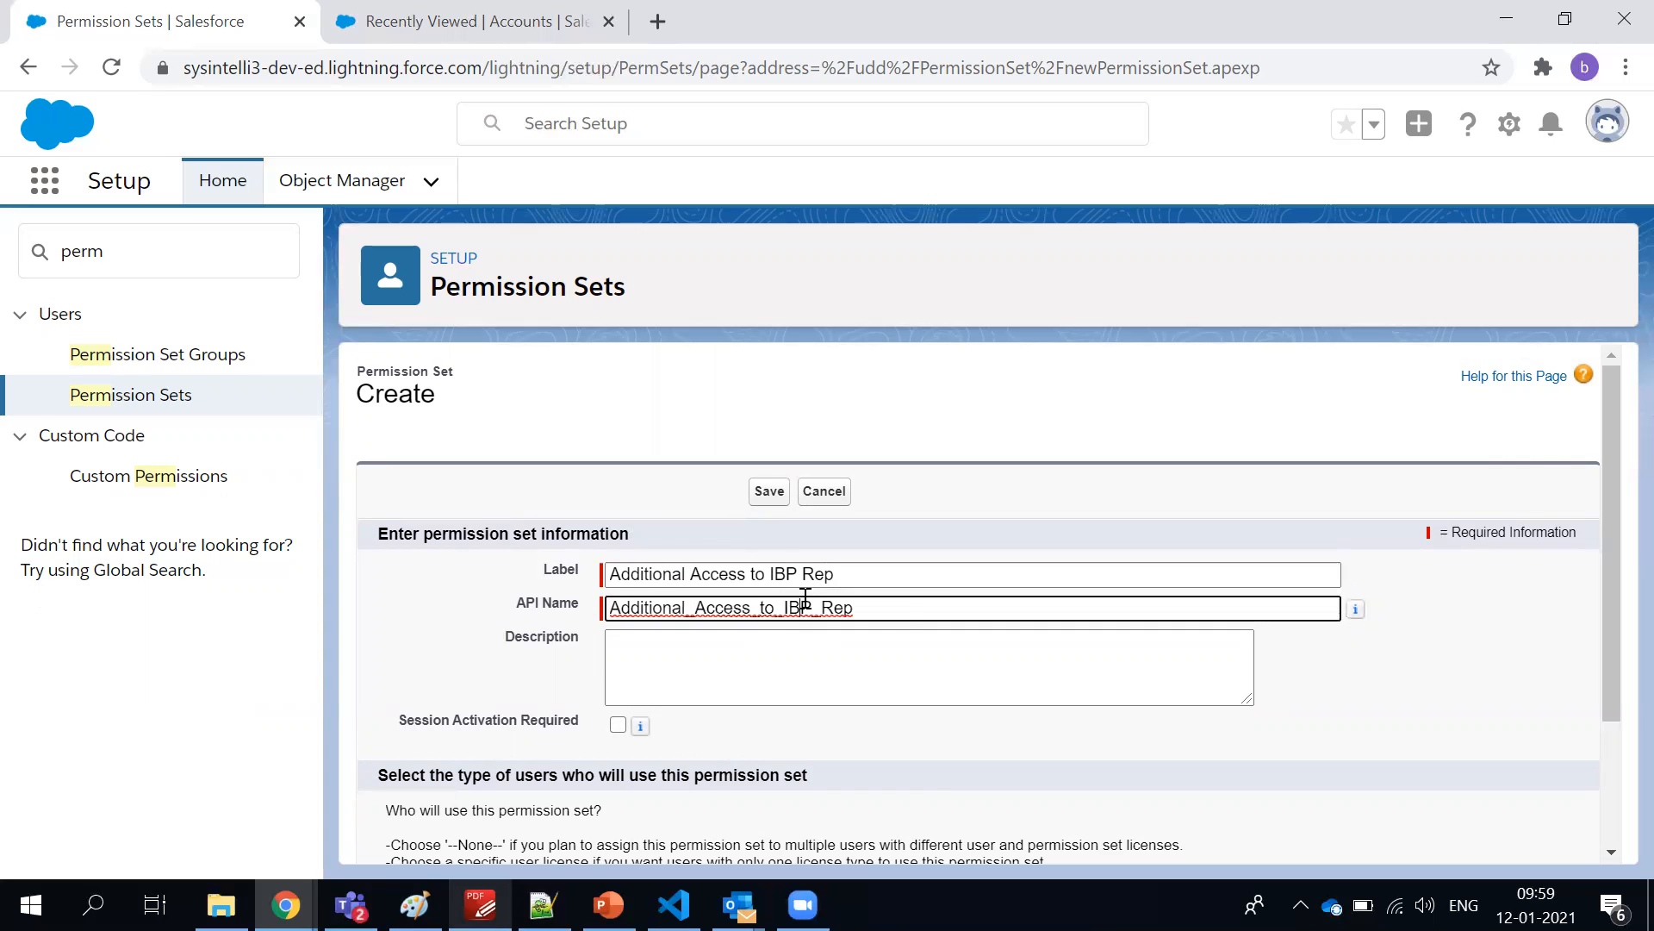
Review the license choices, leave License at --None-- and save the permission set
{"action": "scroll", "coordinate": [817, 662], "scroll_direction": "down", "scroll_amount": 2}
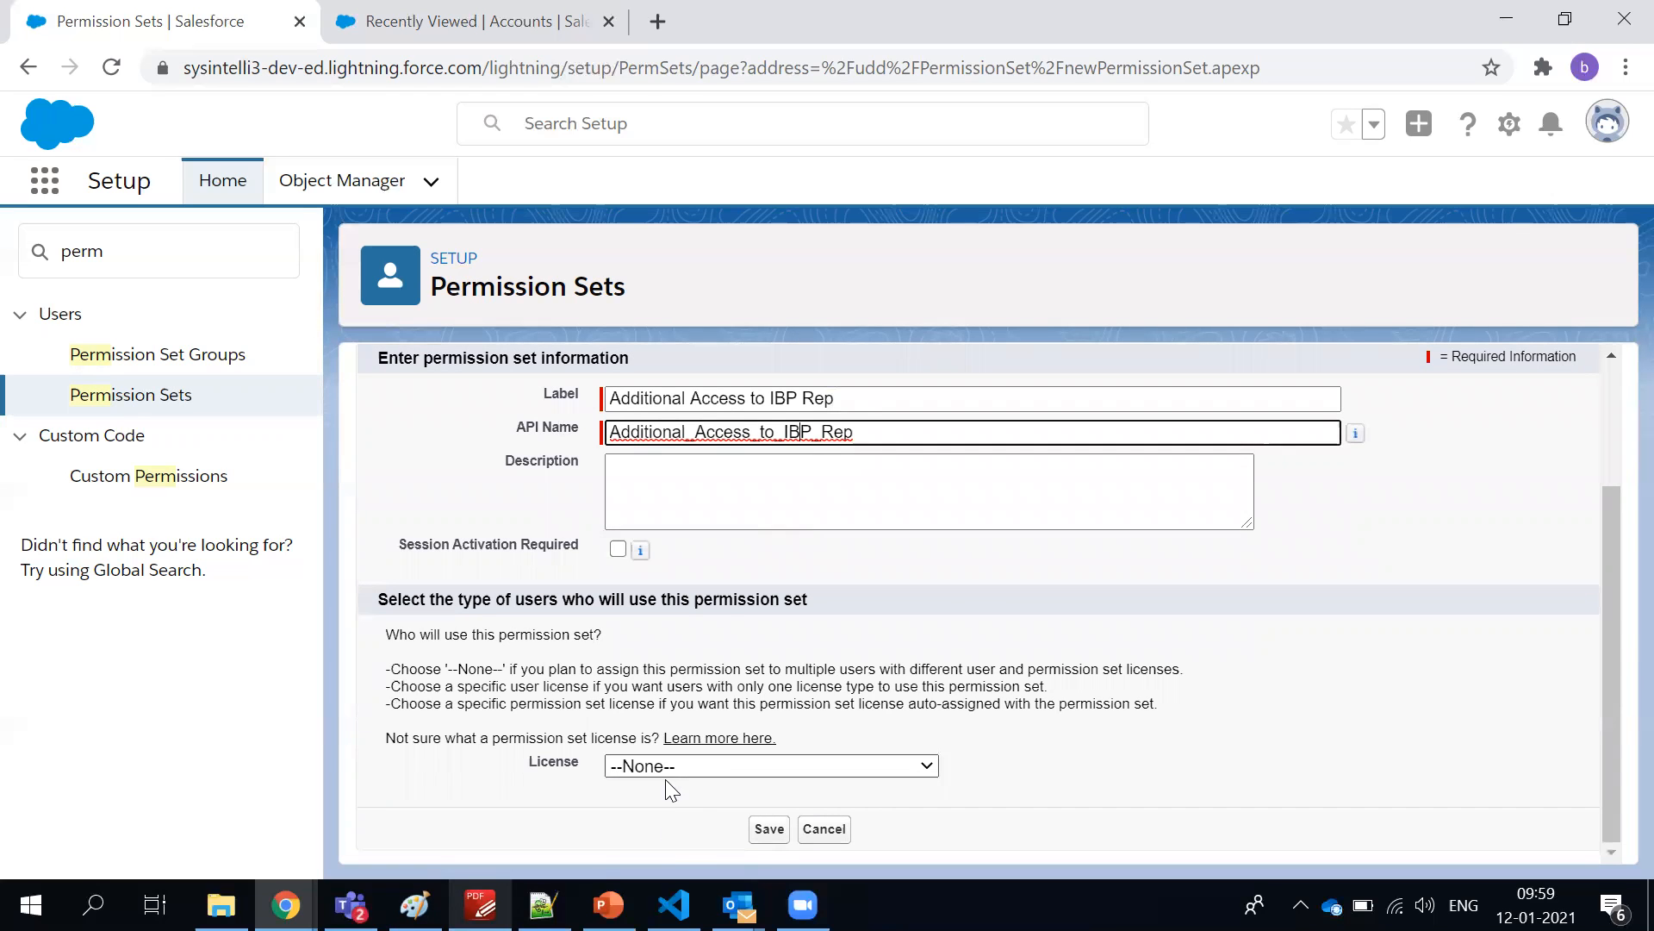
{"action": "left_click", "coordinate": [662, 823]}
{"action": "scroll", "coordinate": [665, 808], "scroll_direction": "up", "scroll_amount": 2}
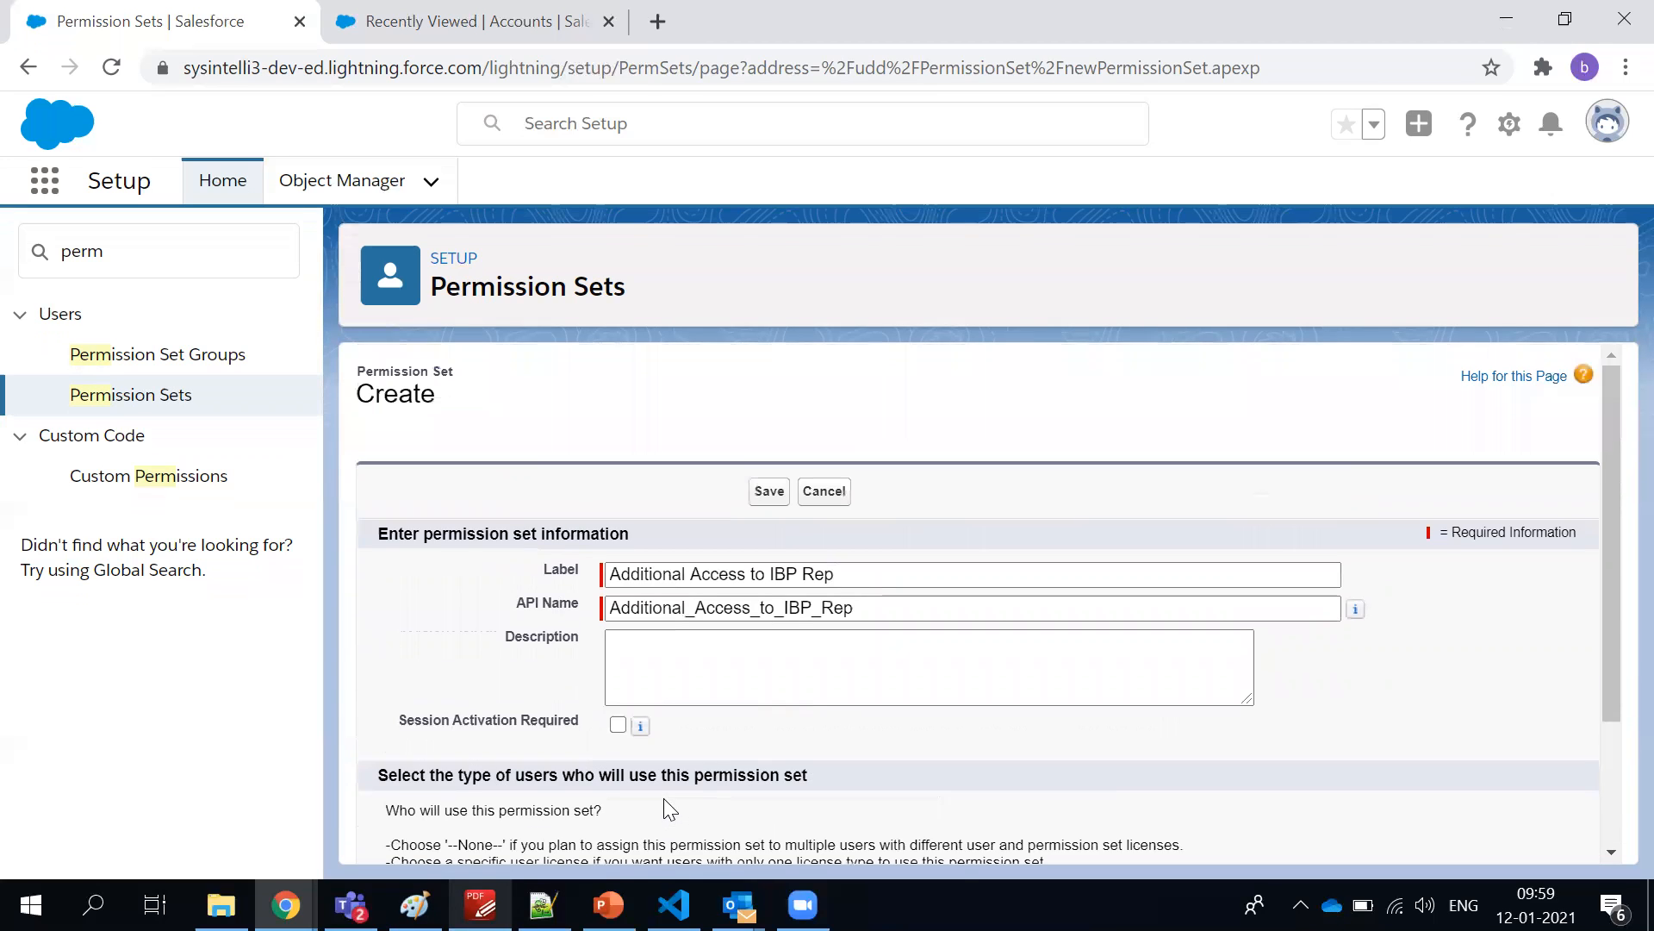
{"action": "scroll", "coordinate": [670, 810], "scroll_direction": "down", "scroll_amount": 2}
{"action": "left_click", "coordinate": [678, 766]}
{"action": "scroll", "coordinate": [718, 473], "scroll_direction": "down", "scroll_amount": 1}
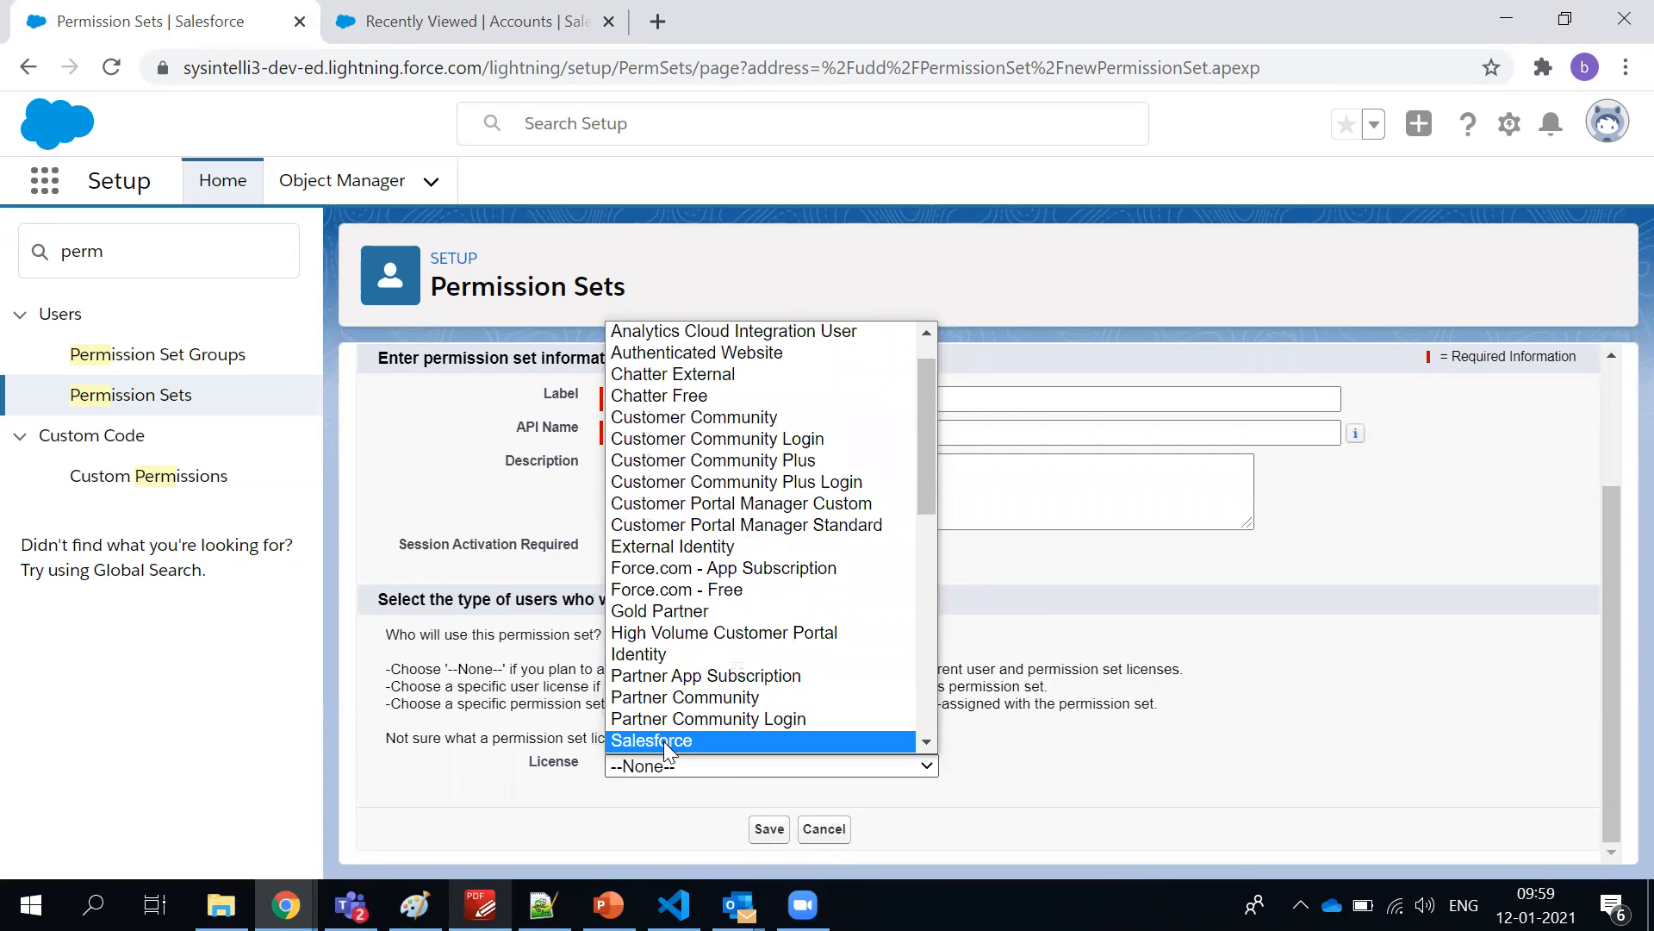
{"action": "scroll", "coordinate": [664, 734], "scroll_direction": "down", "scroll_amount": 1}
{"action": "scroll", "coordinate": [844, 517], "scroll_direction": "up", "scroll_amount": 3}
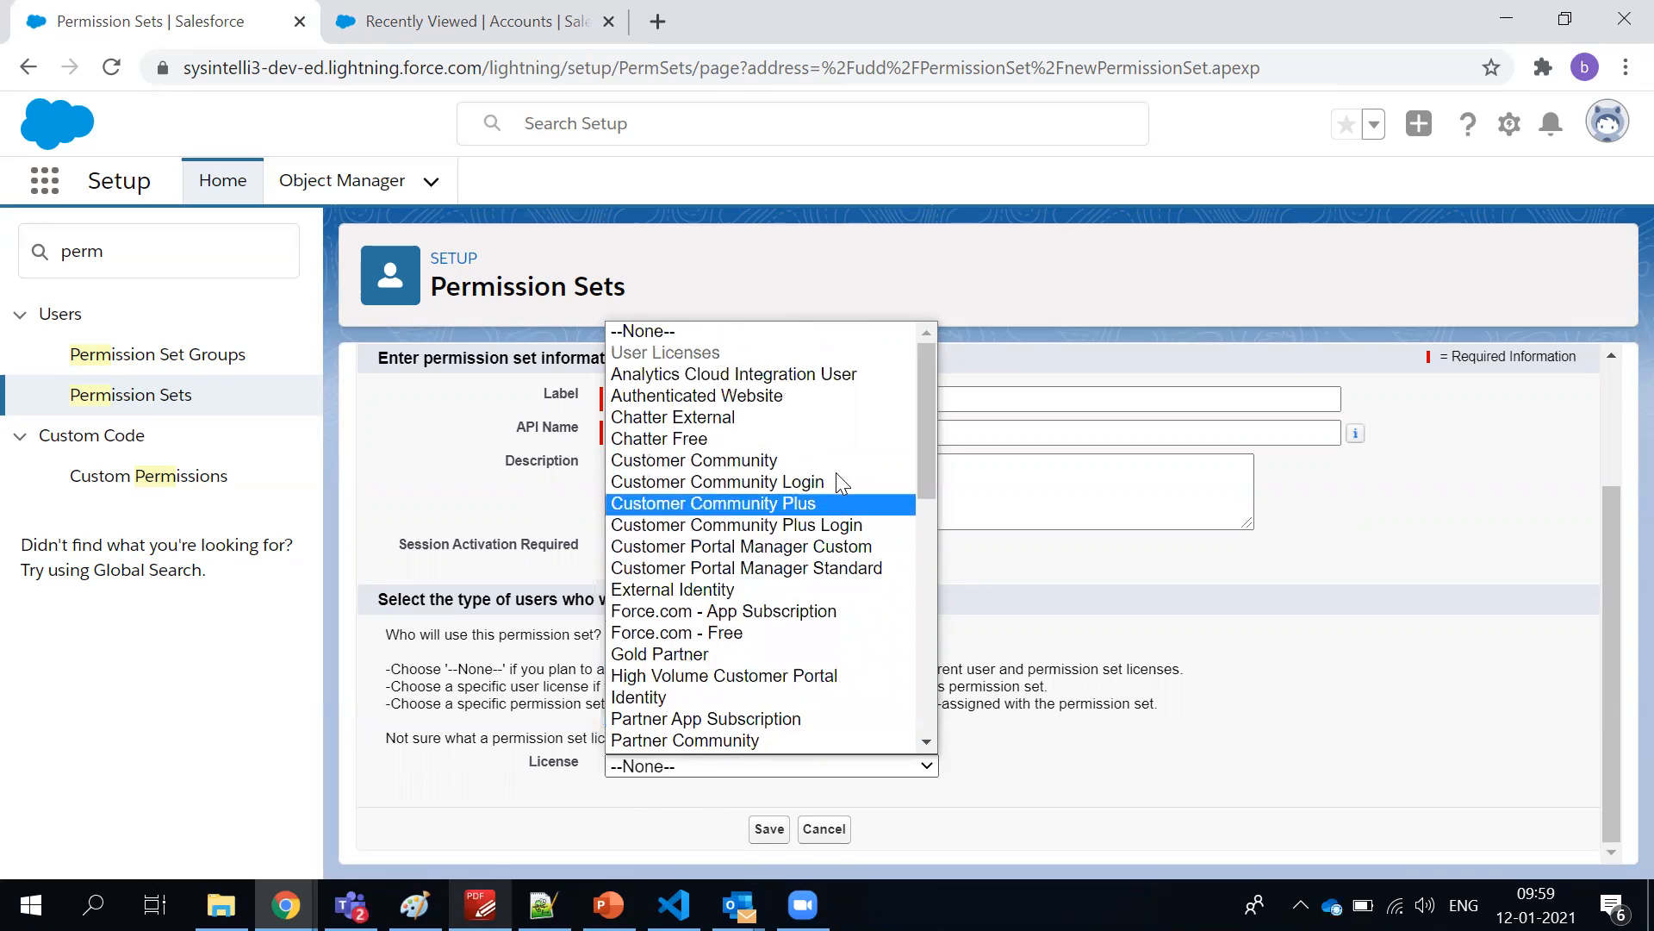
{"action": "left_click", "coordinate": [784, 314]}
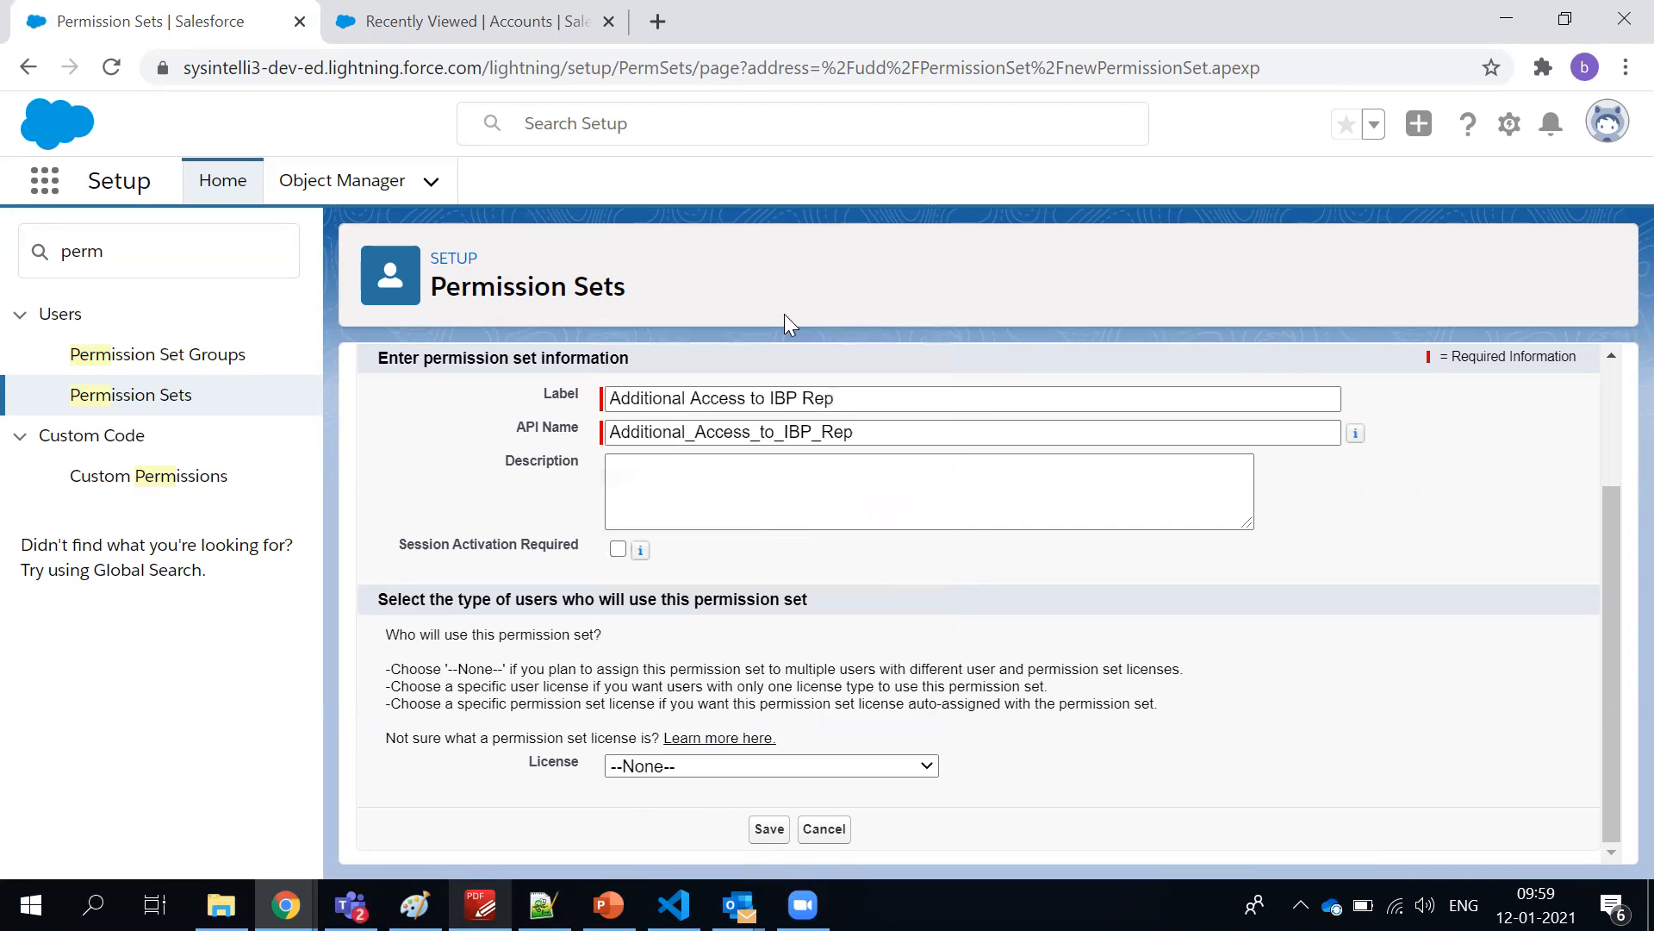
{"action": "left_click", "coordinate": [770, 829]}
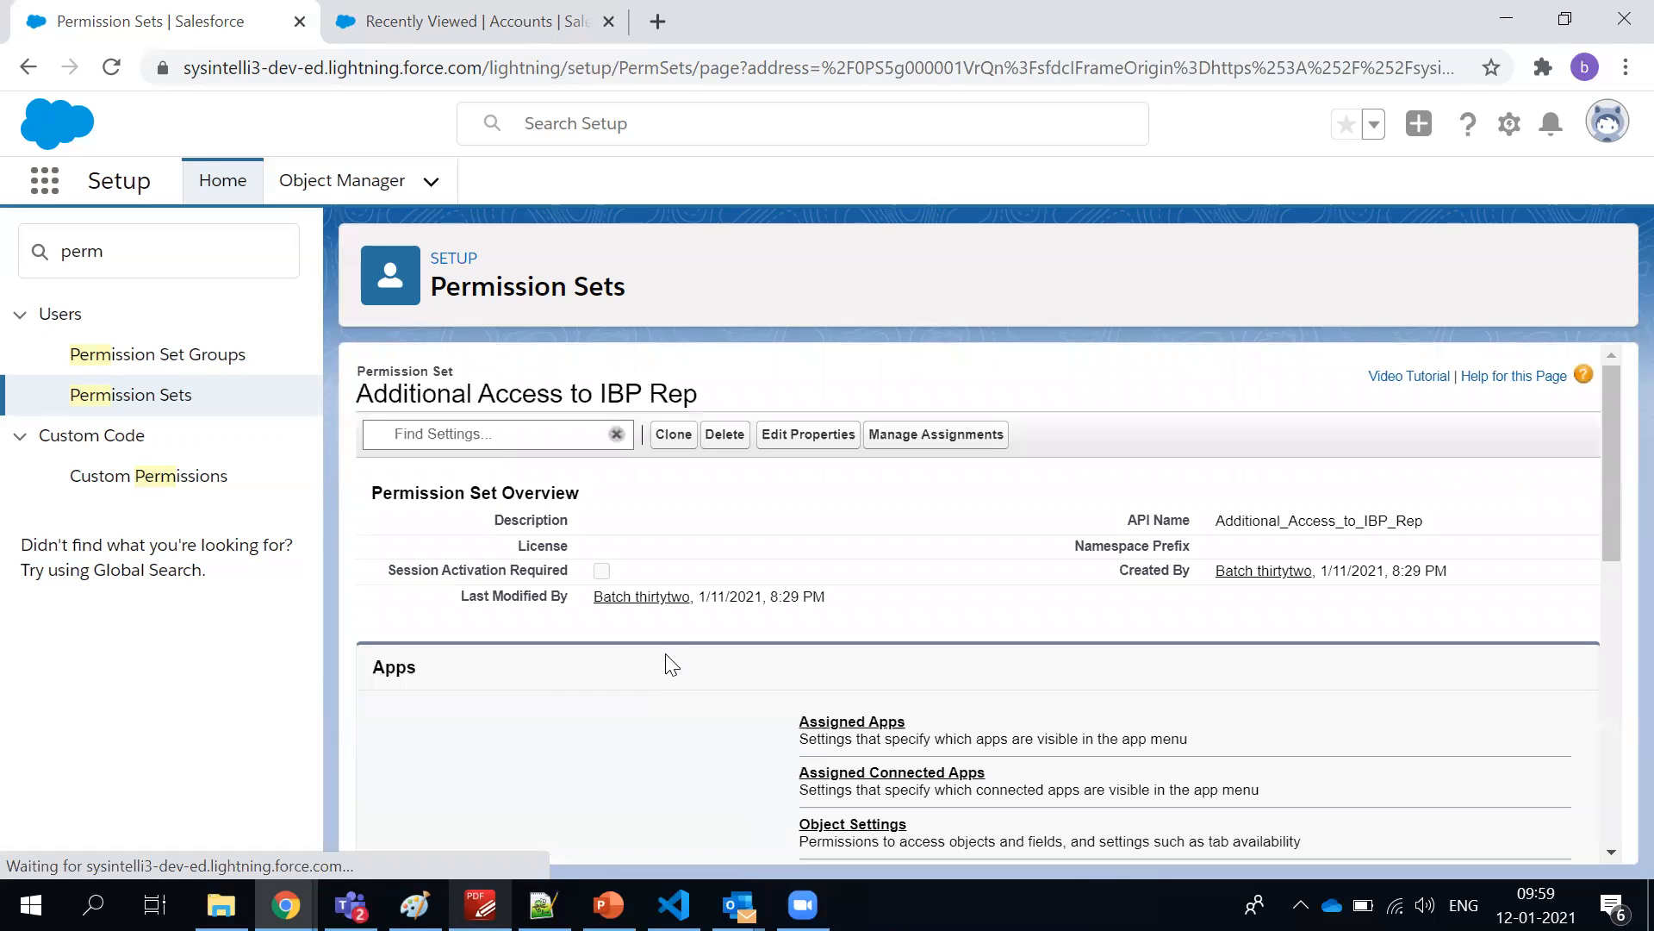
Look over the name, overview details and settings sections of the saved permission set
{"action": "triple_click", "coordinate": [558, 397]}
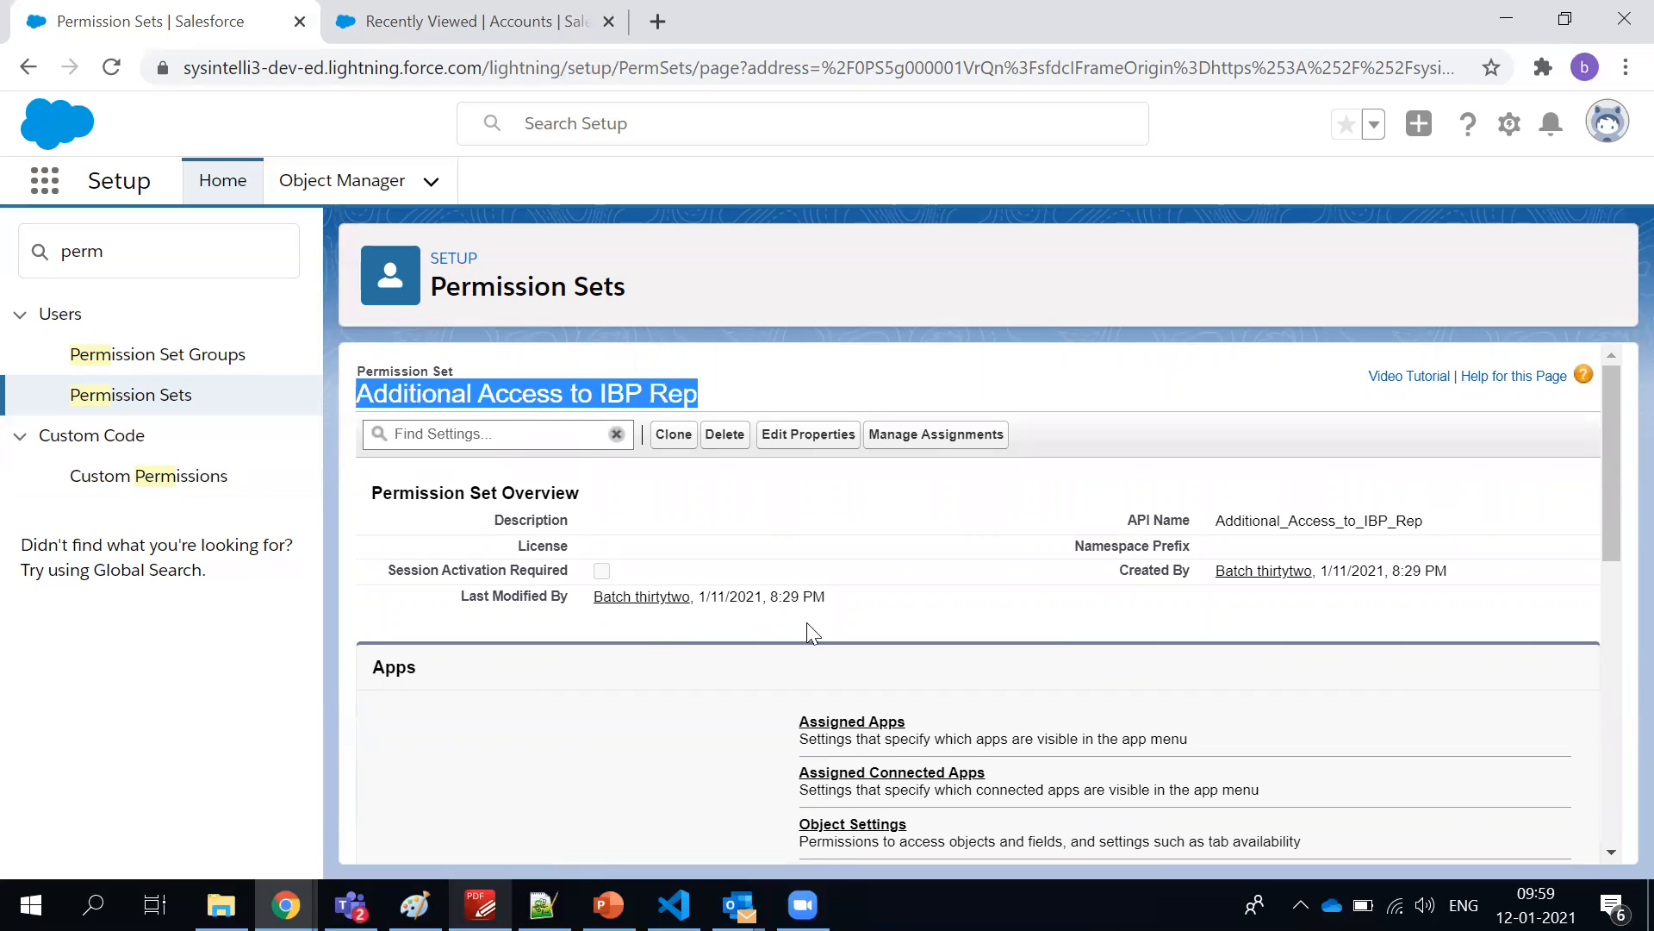
{"action": "scroll", "coordinate": [809, 620], "scroll_direction": "down", "scroll_amount": 2}
{"action": "scroll", "coordinate": [808, 621], "scroll_direction": "up", "scroll_amount": 1}
{"action": "scroll", "coordinate": [808, 620], "scroll_direction": "up", "scroll_amount": 1}
{"action": "left_click", "coordinate": [447, 369]}
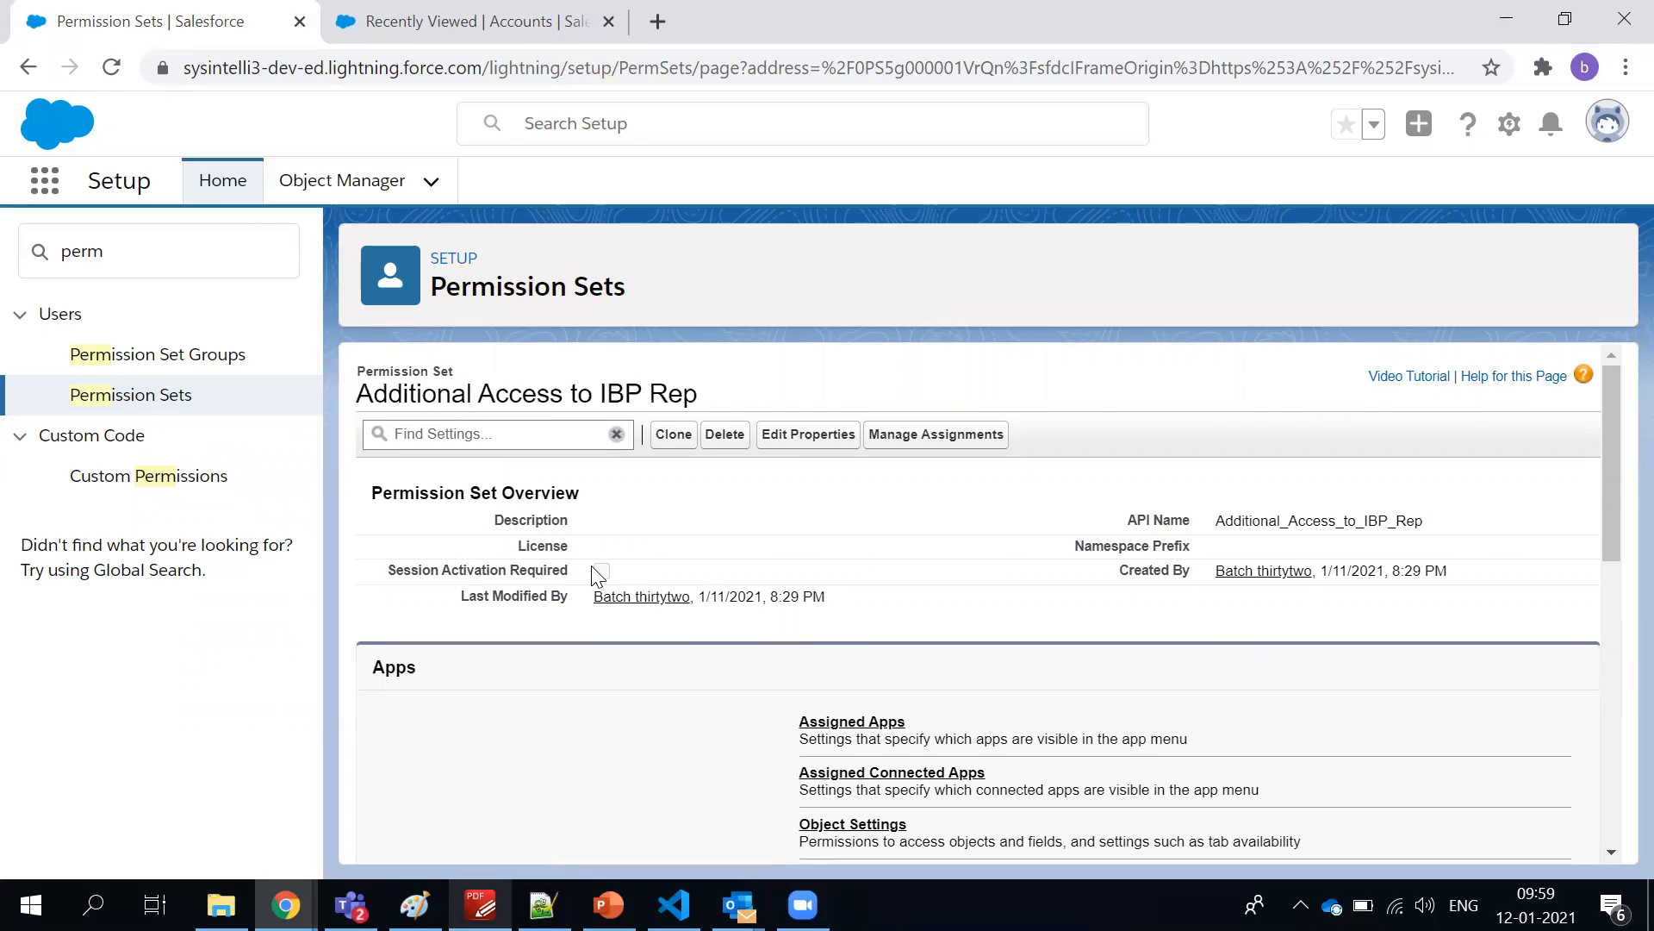
{"action": "scroll", "coordinate": [601, 576], "scroll_direction": "down", "scroll_amount": 1}
{"action": "scroll", "coordinate": [601, 576], "scroll_direction": "up", "scroll_amount": 1}
{"action": "scroll", "coordinate": [600, 576], "scroll_direction": "down", "scroll_amount": 4}
{"action": "scroll", "coordinate": [601, 575], "scroll_direction": "up", "scroll_amount": 5}
View the assigned users of Additional Access to IBP Rep and return to the permission set overview
{"action": "left_click", "coordinate": [941, 439]}
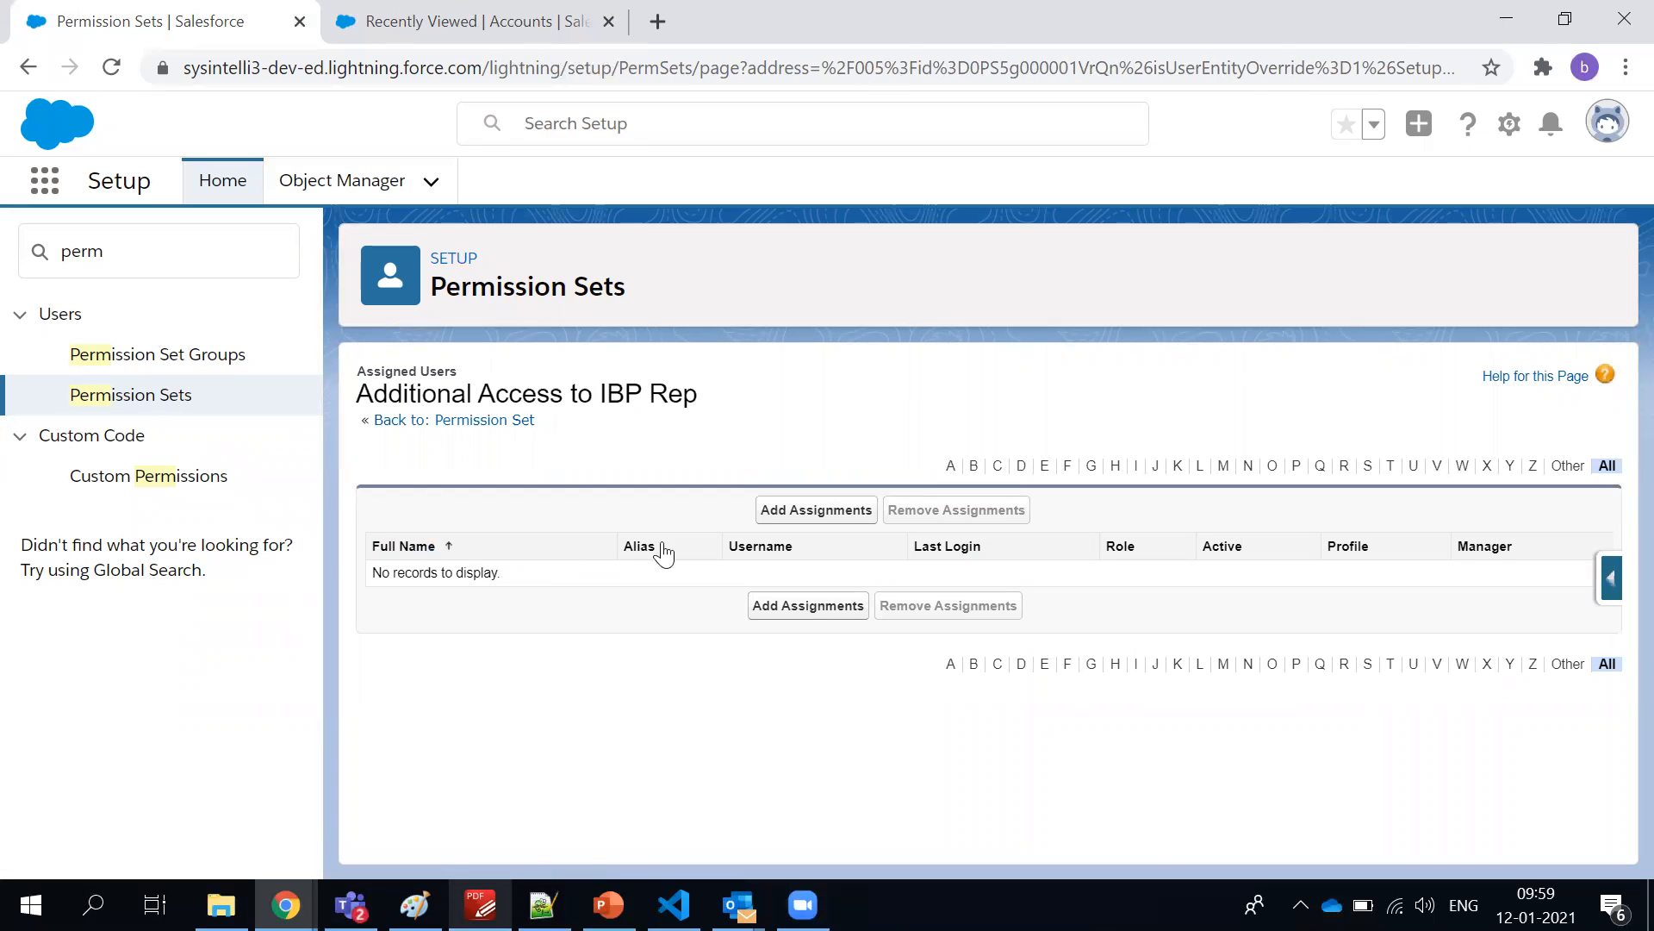
{"action": "left_click", "coordinate": [27, 68]}
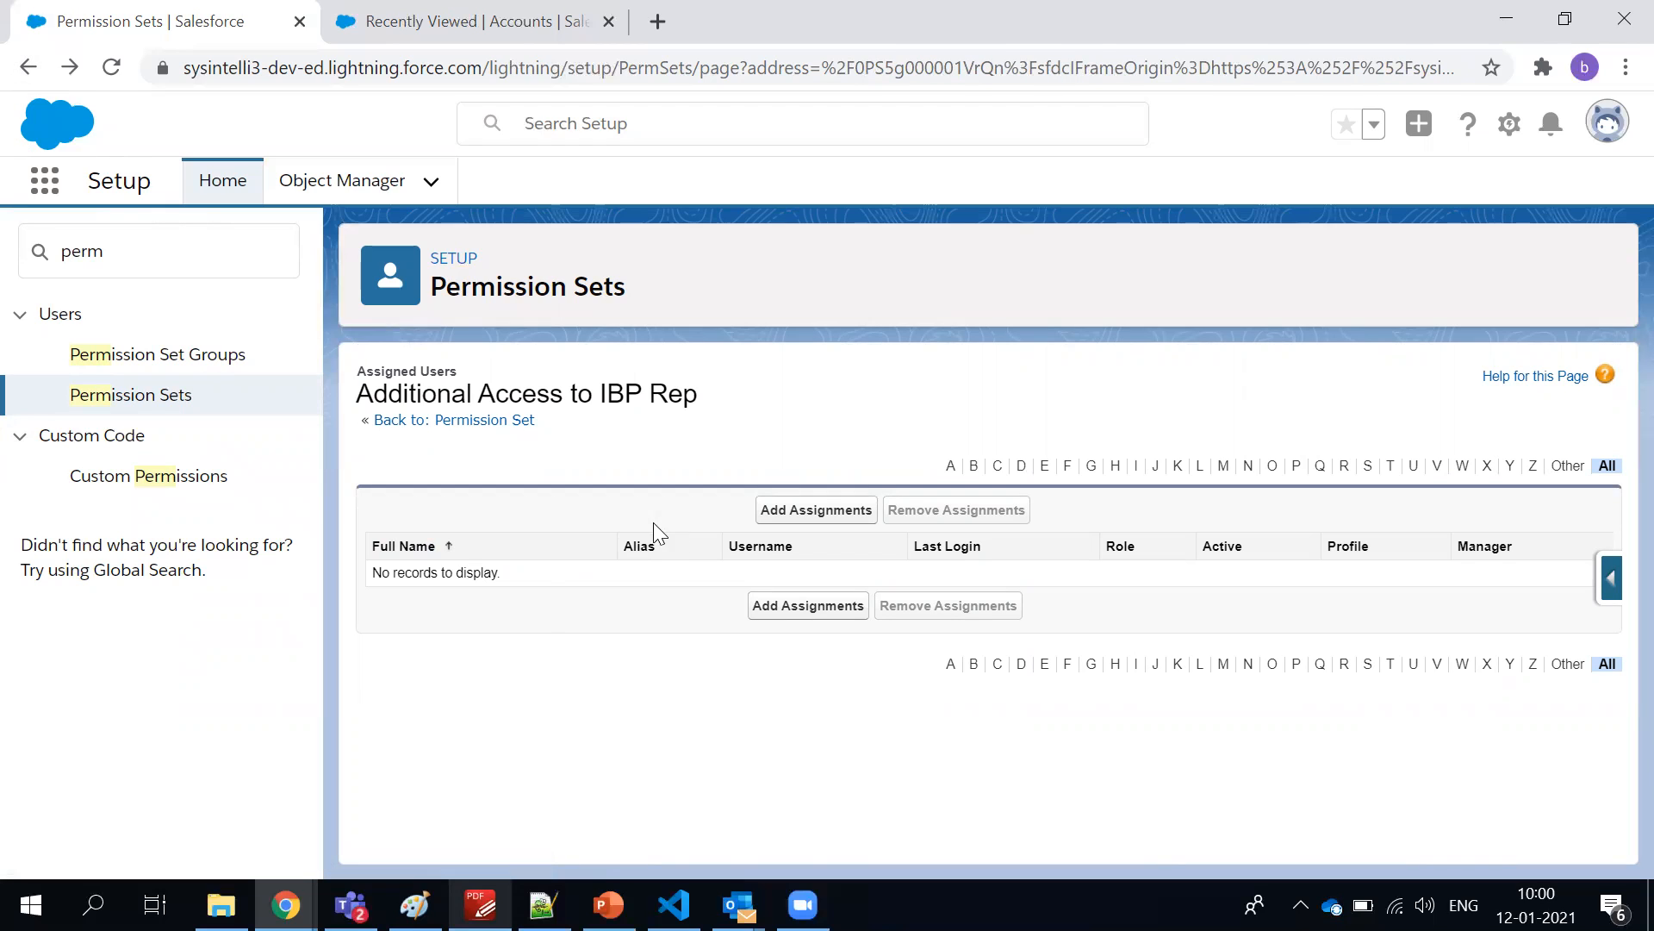
{"action": "left_click", "coordinate": [28, 68]}
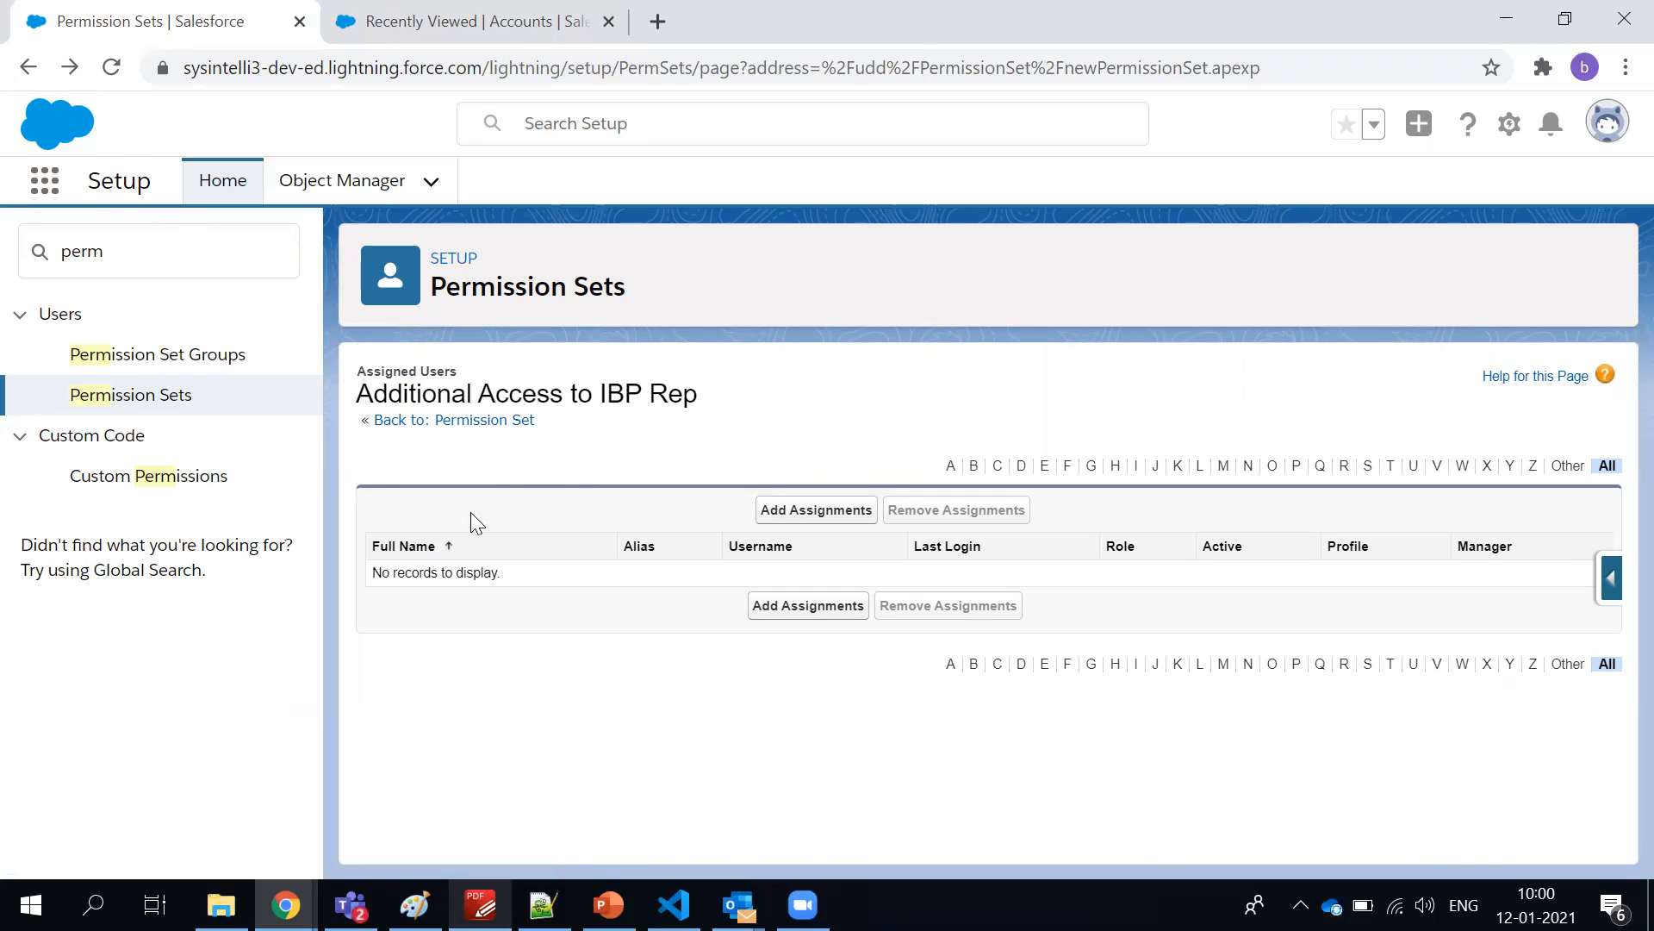
{"action": "left_click", "coordinate": [499, 420]}
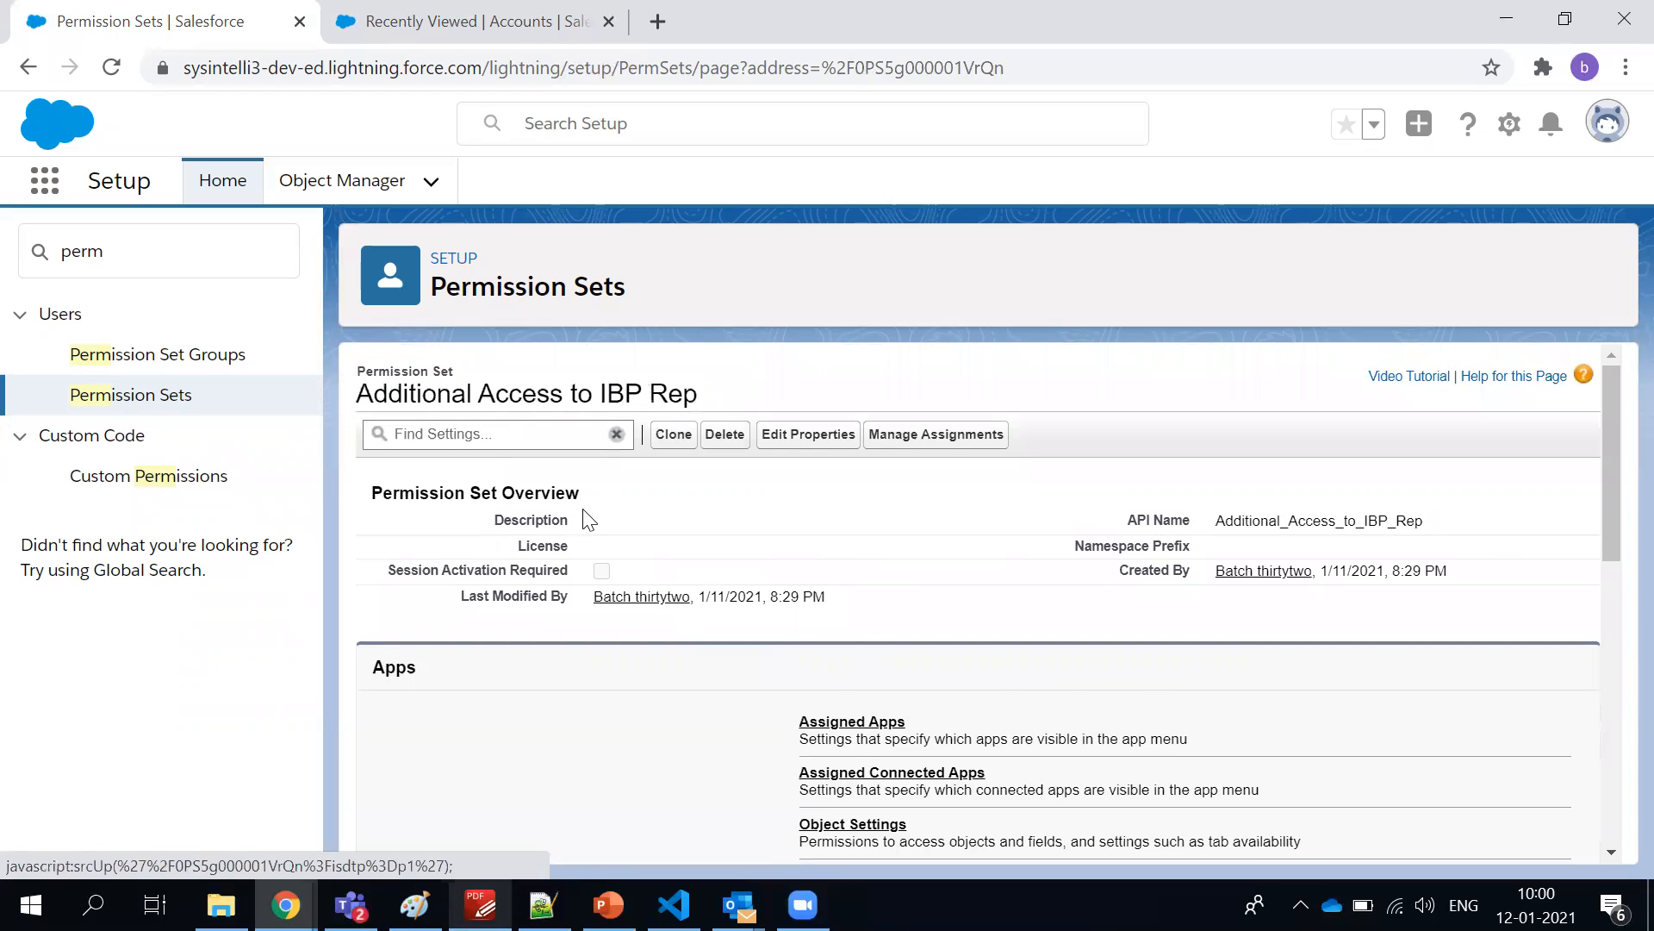
Open the permission set's Assigned Apps settings for editing
{"action": "scroll", "coordinate": [581, 517], "scroll_direction": "down", "scroll_amount": 4}
{"action": "scroll", "coordinate": [582, 522], "scroll_direction": "up", "scroll_amount": 1}
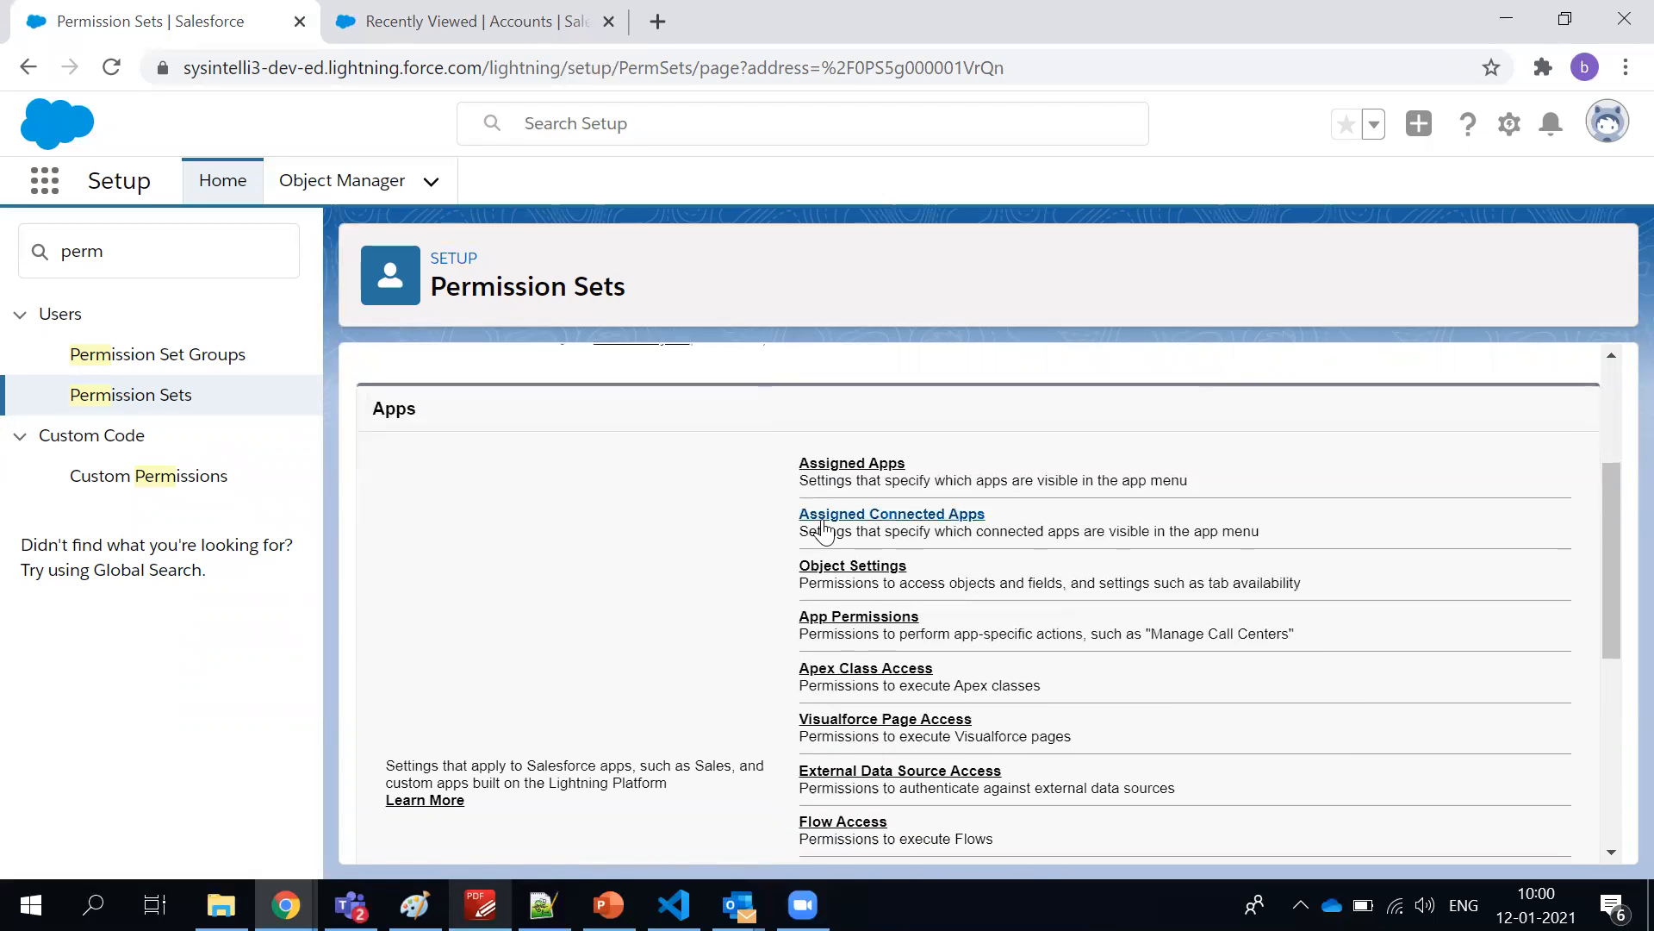
{"action": "left_click", "coordinate": [832, 469]}
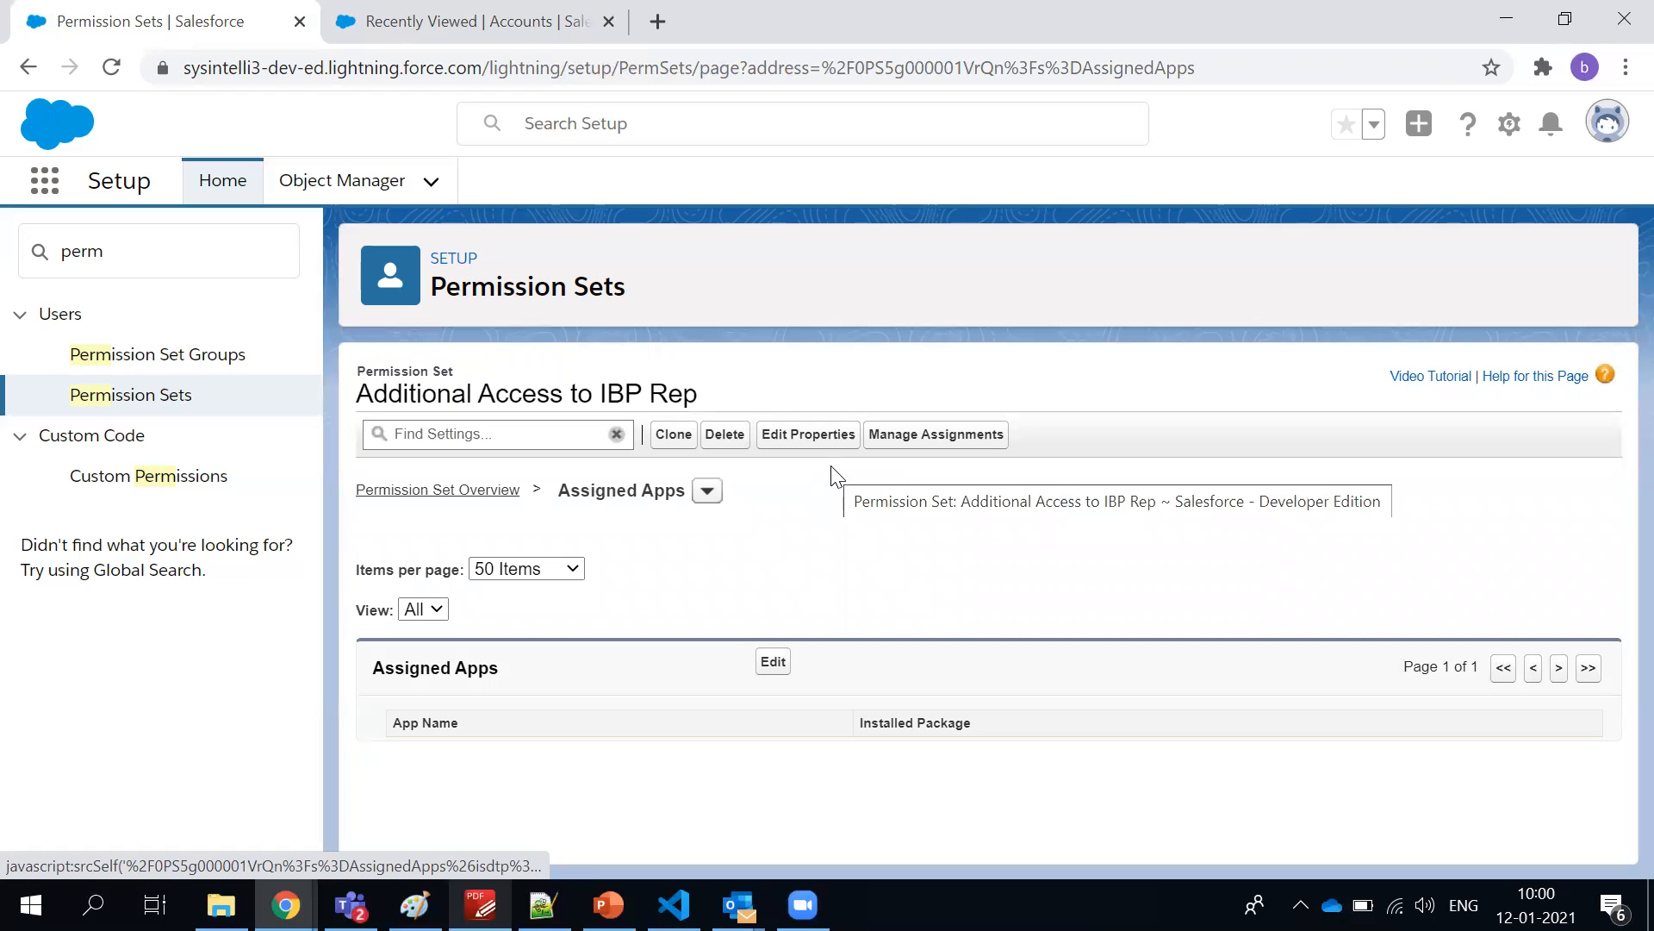
{"action": "left_click", "coordinate": [768, 665]}
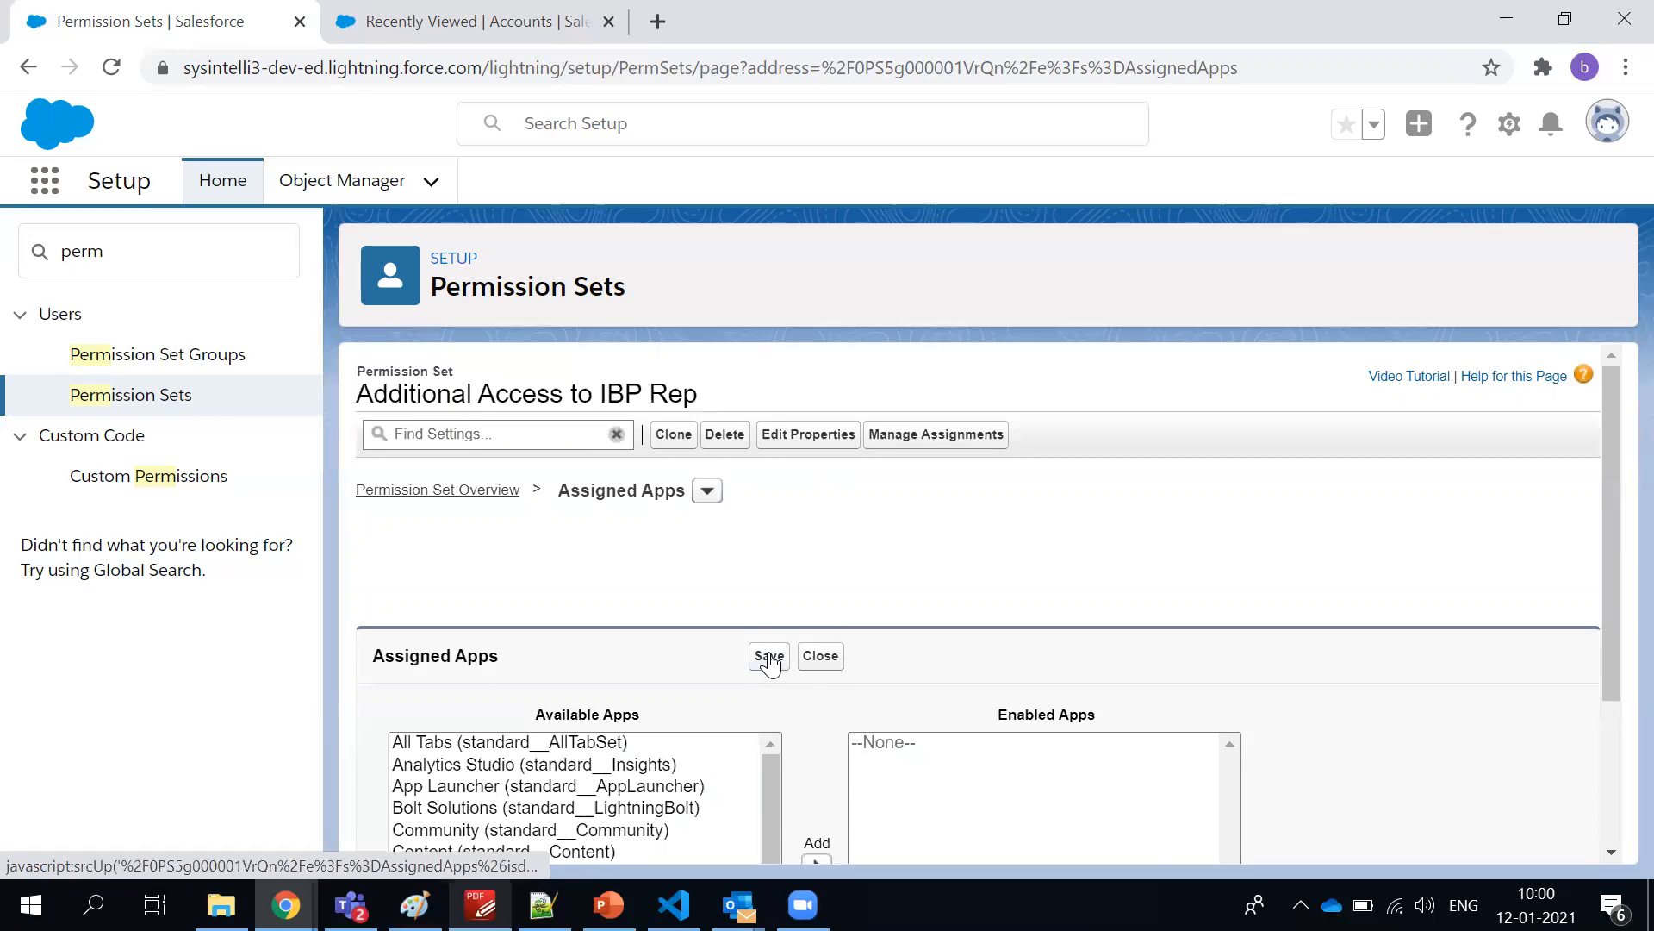
Enable the Marketing (standard__Marketing) app for the permission set and save the assigned apps
{"action": "scroll", "coordinate": [768, 664], "scroll_direction": "down", "scroll_amount": 3}
{"action": "scroll", "coordinate": [601, 696], "scroll_direction": "down", "scroll_amount": 2}
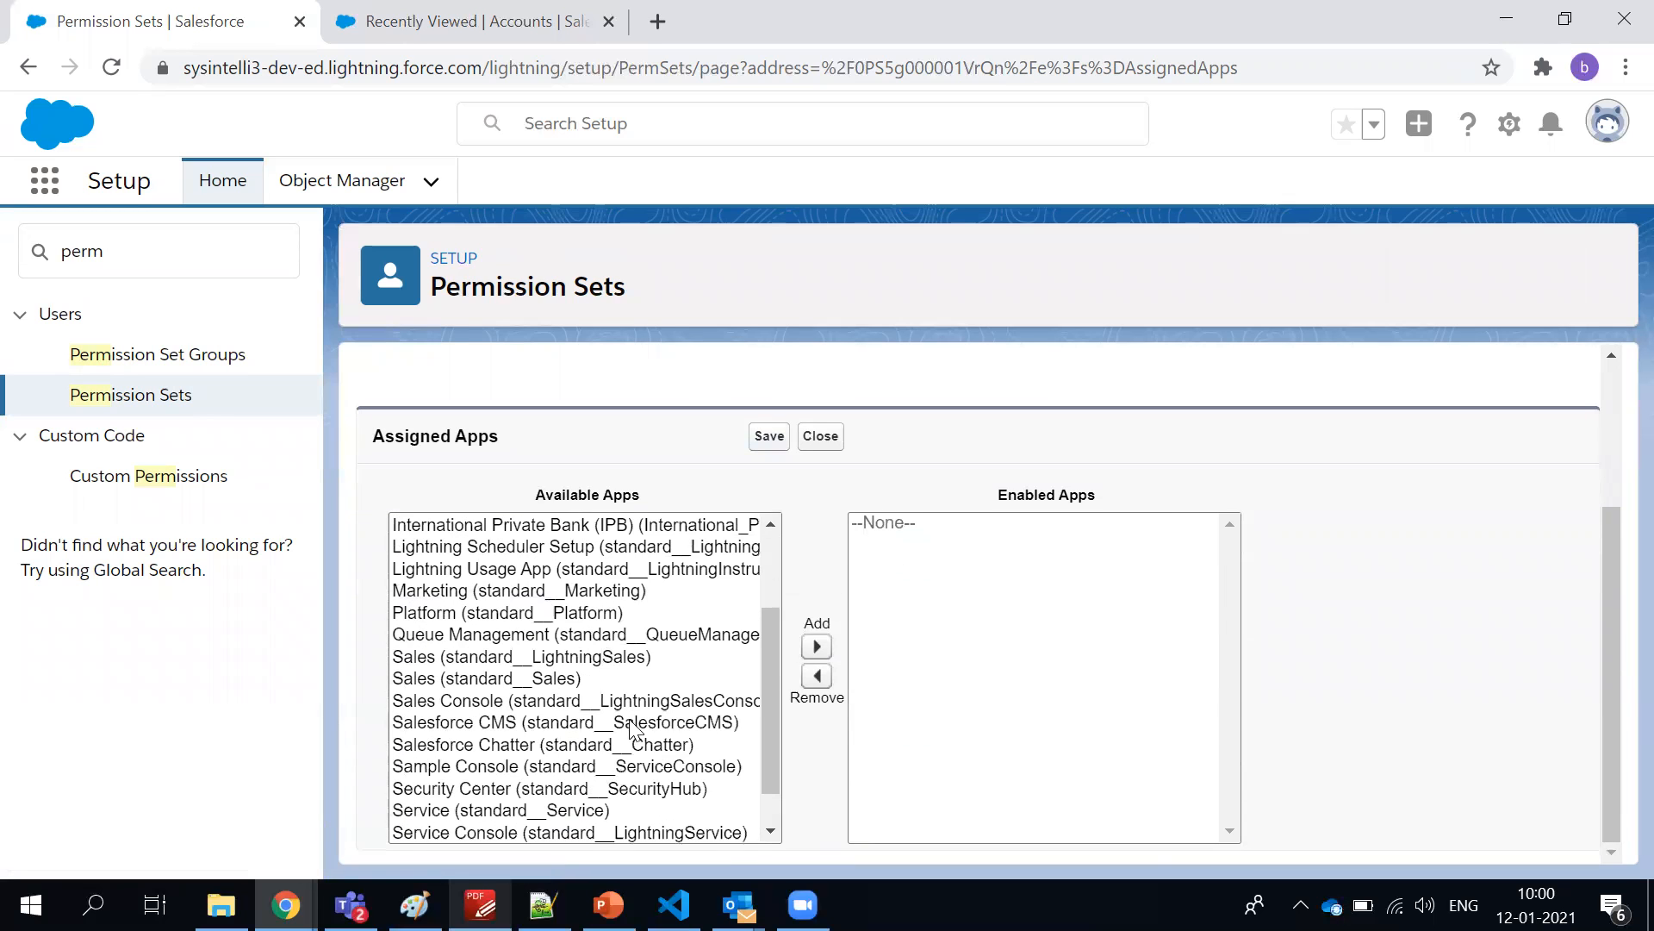
{"action": "left_click", "coordinate": [622, 527]}
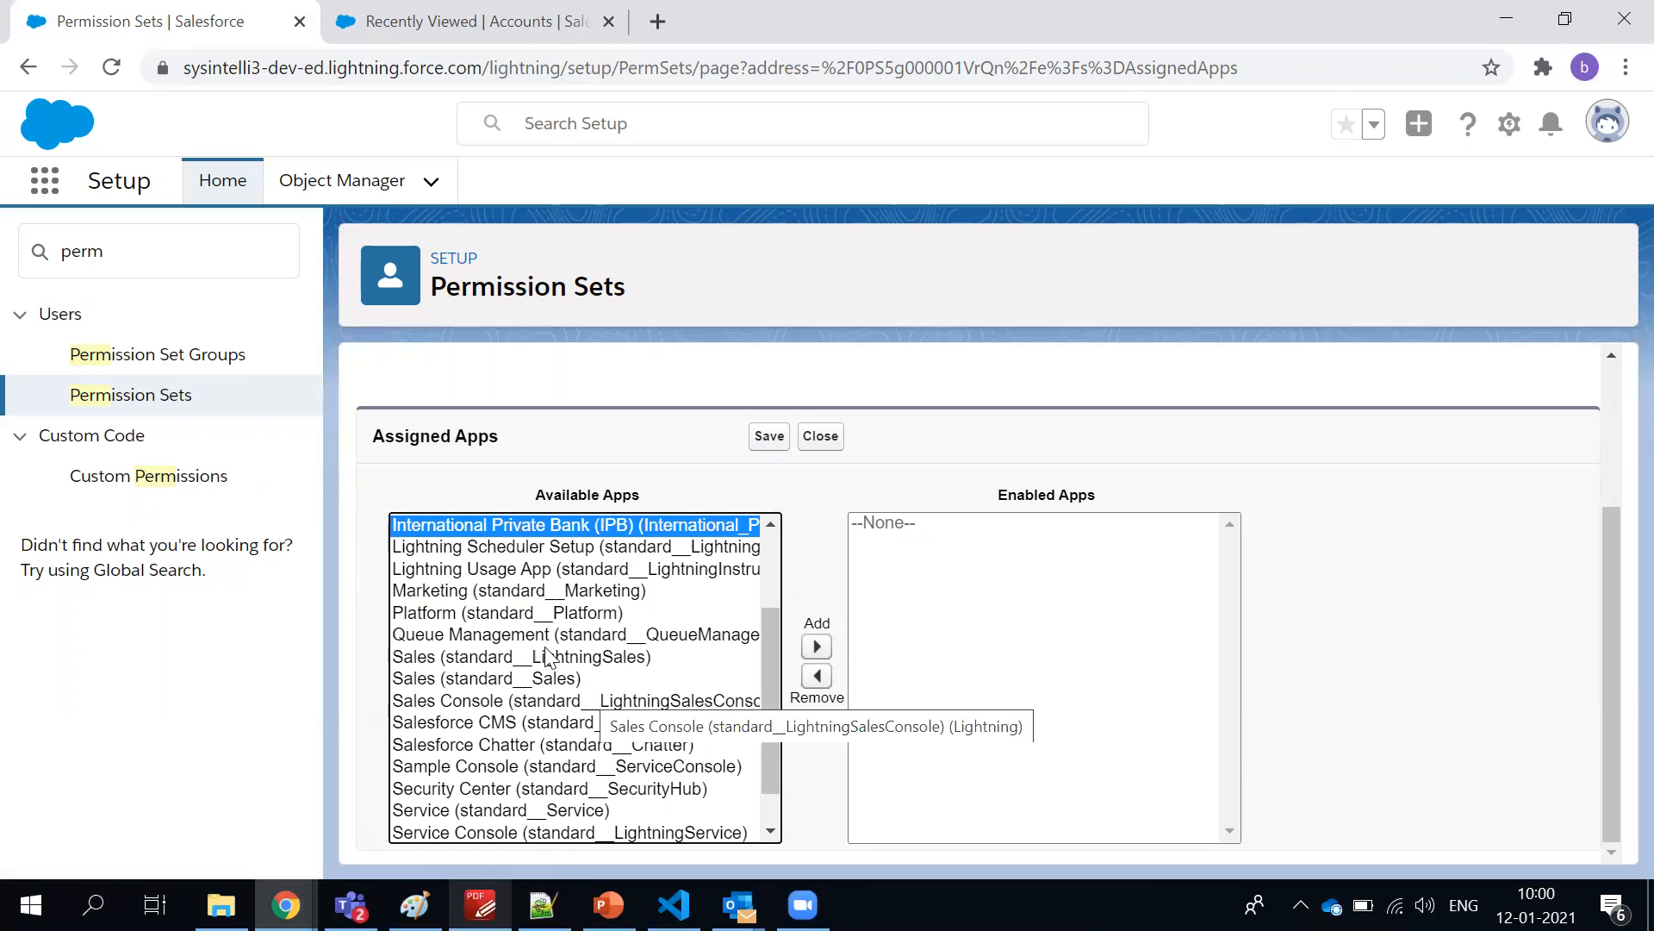
{"action": "scroll", "coordinate": [545, 644], "scroll_direction": "down", "scroll_amount": 1}
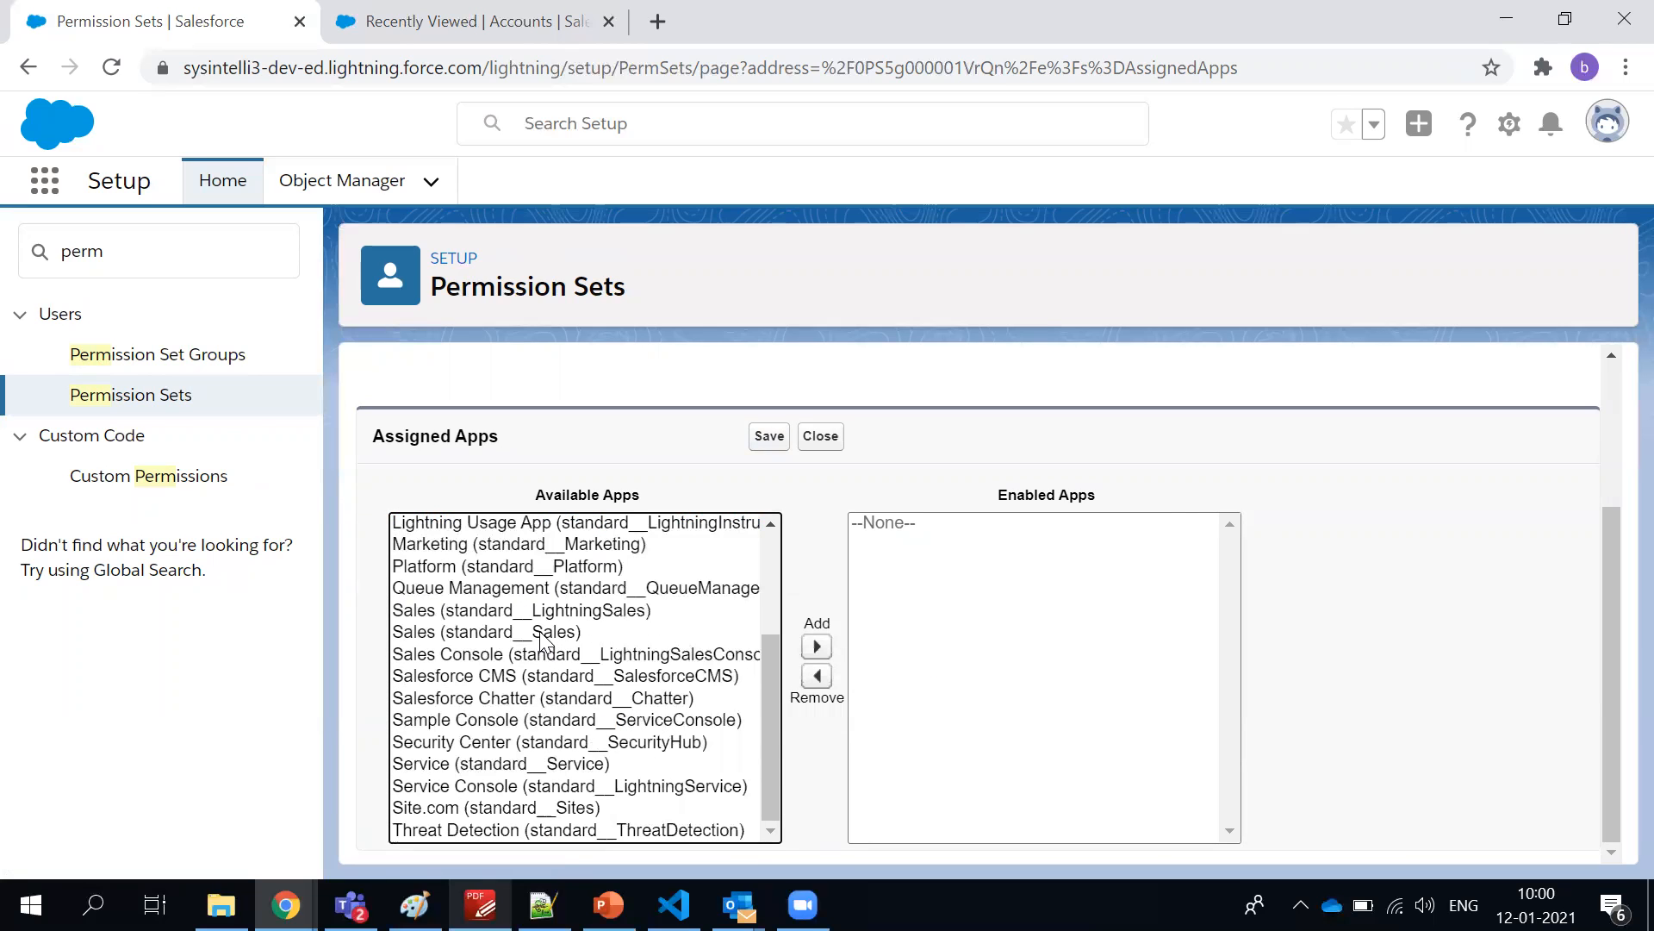
{"action": "left_click", "coordinate": [581, 549]}
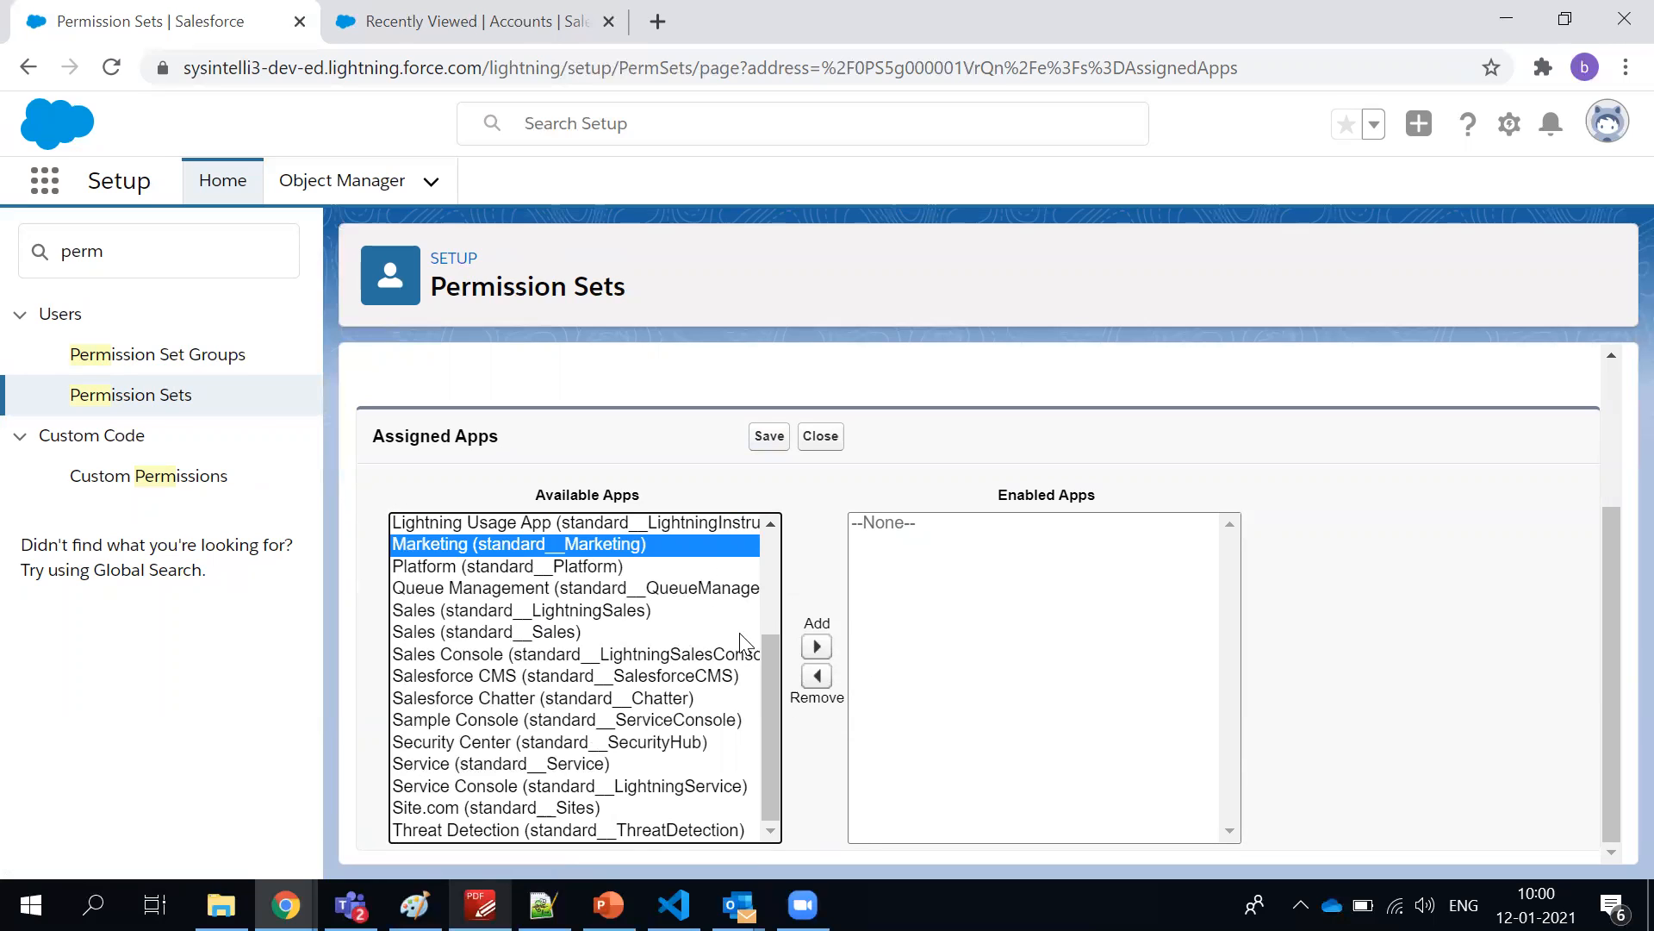
{"action": "scroll", "coordinate": [677, 644], "scroll_direction": "up", "scroll_amount": 3}
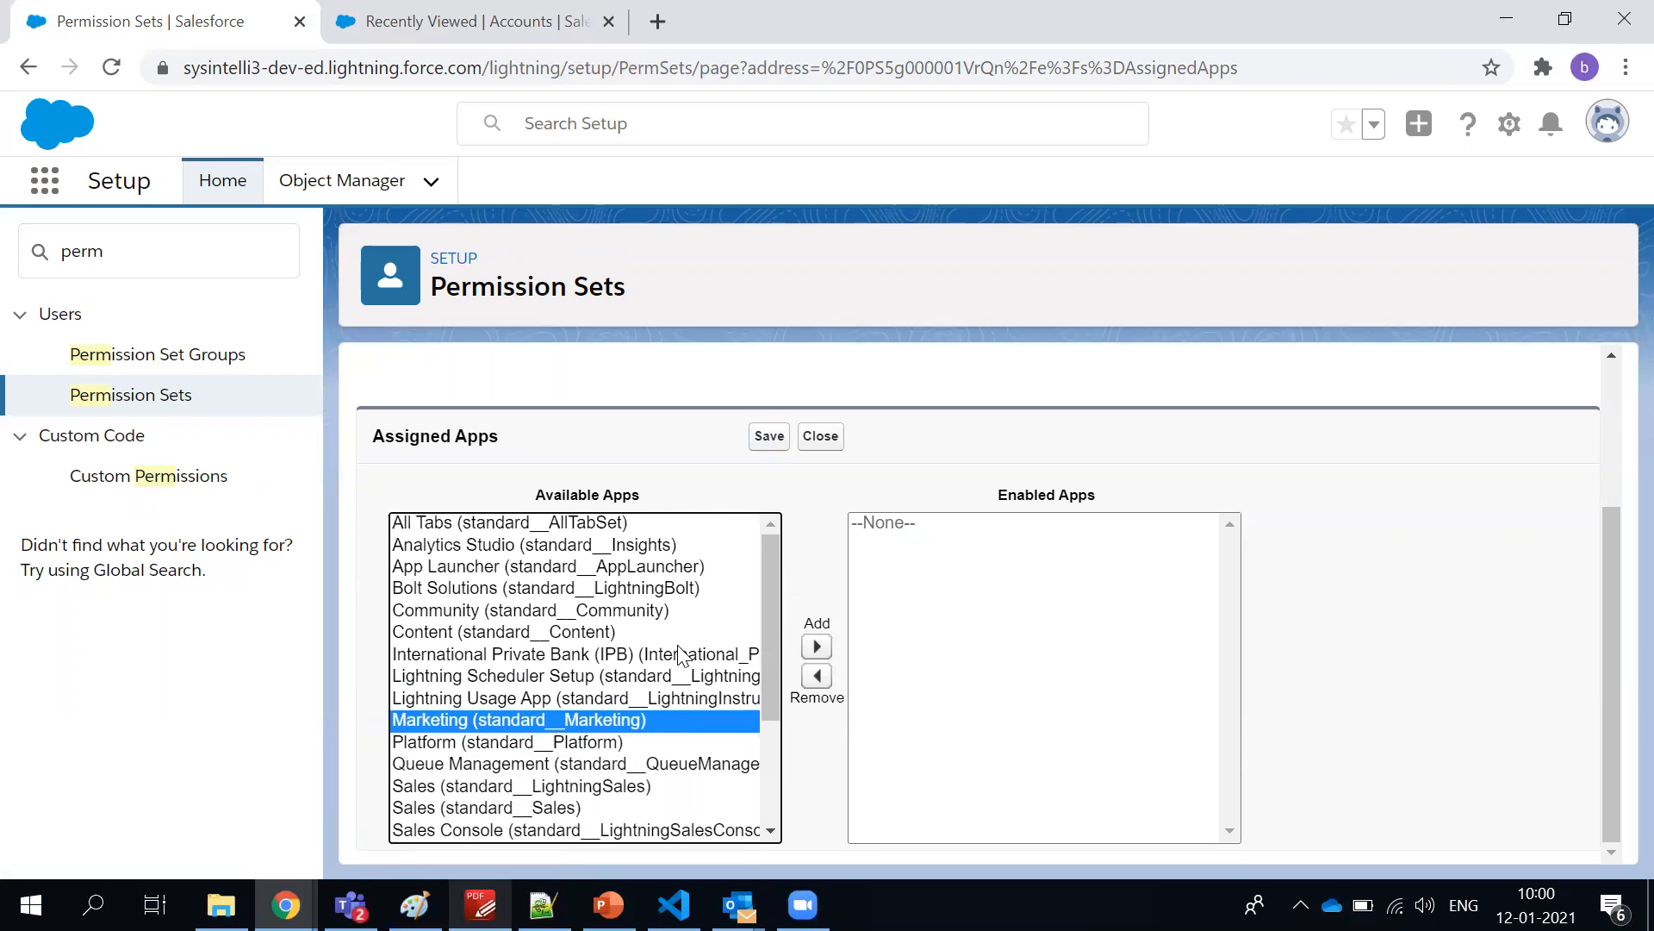
{"action": "scroll", "coordinate": [563, 672], "scroll_direction": "up", "scroll_amount": 2}
{"action": "scroll", "coordinate": [564, 681], "scroll_direction": "down", "scroll_amount": 2}
{"action": "scroll", "coordinate": [565, 690], "scroll_direction": "down", "scroll_amount": 2}
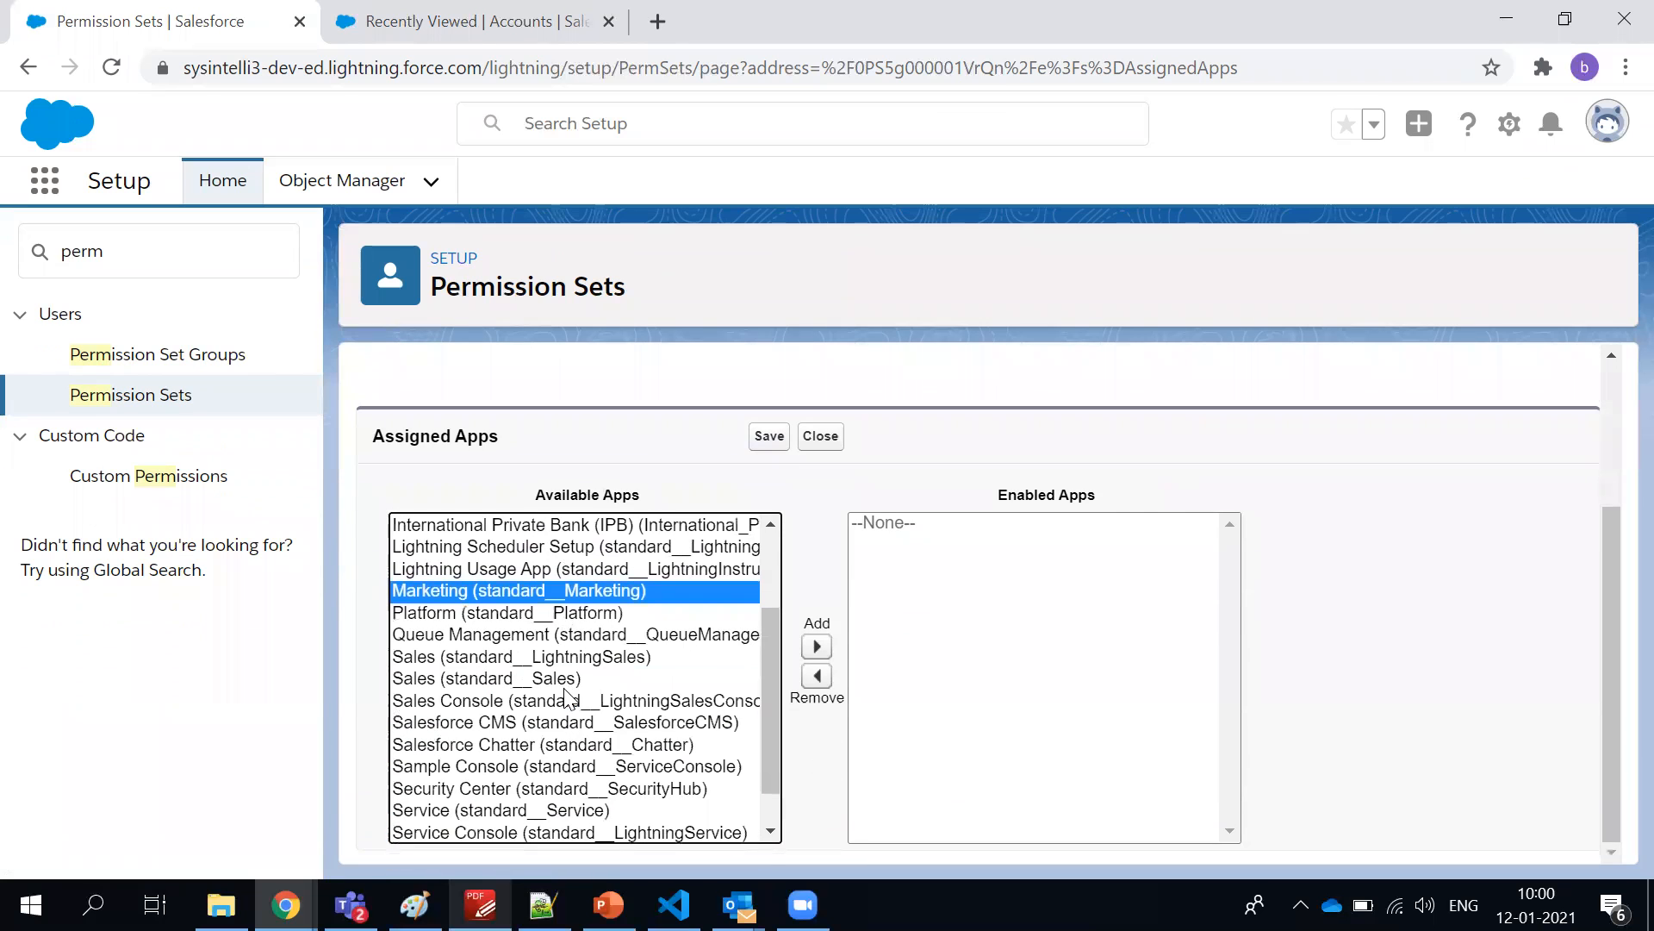
{"action": "left_click", "coordinate": [816, 647]}
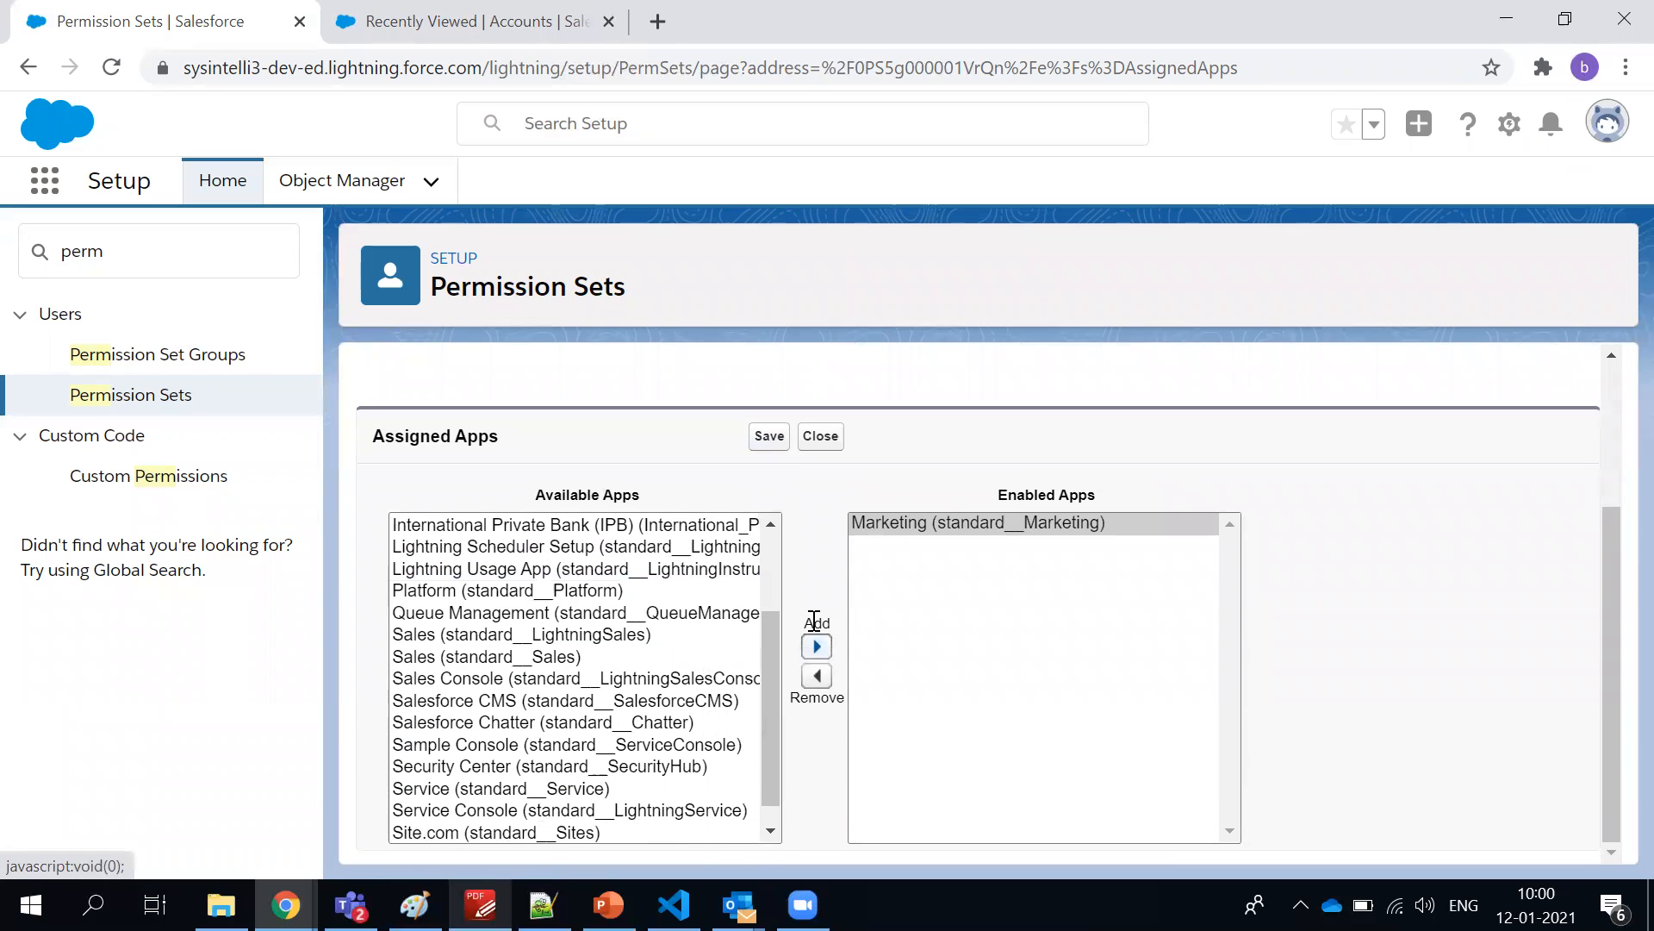
{"action": "left_click", "coordinate": [778, 445]}
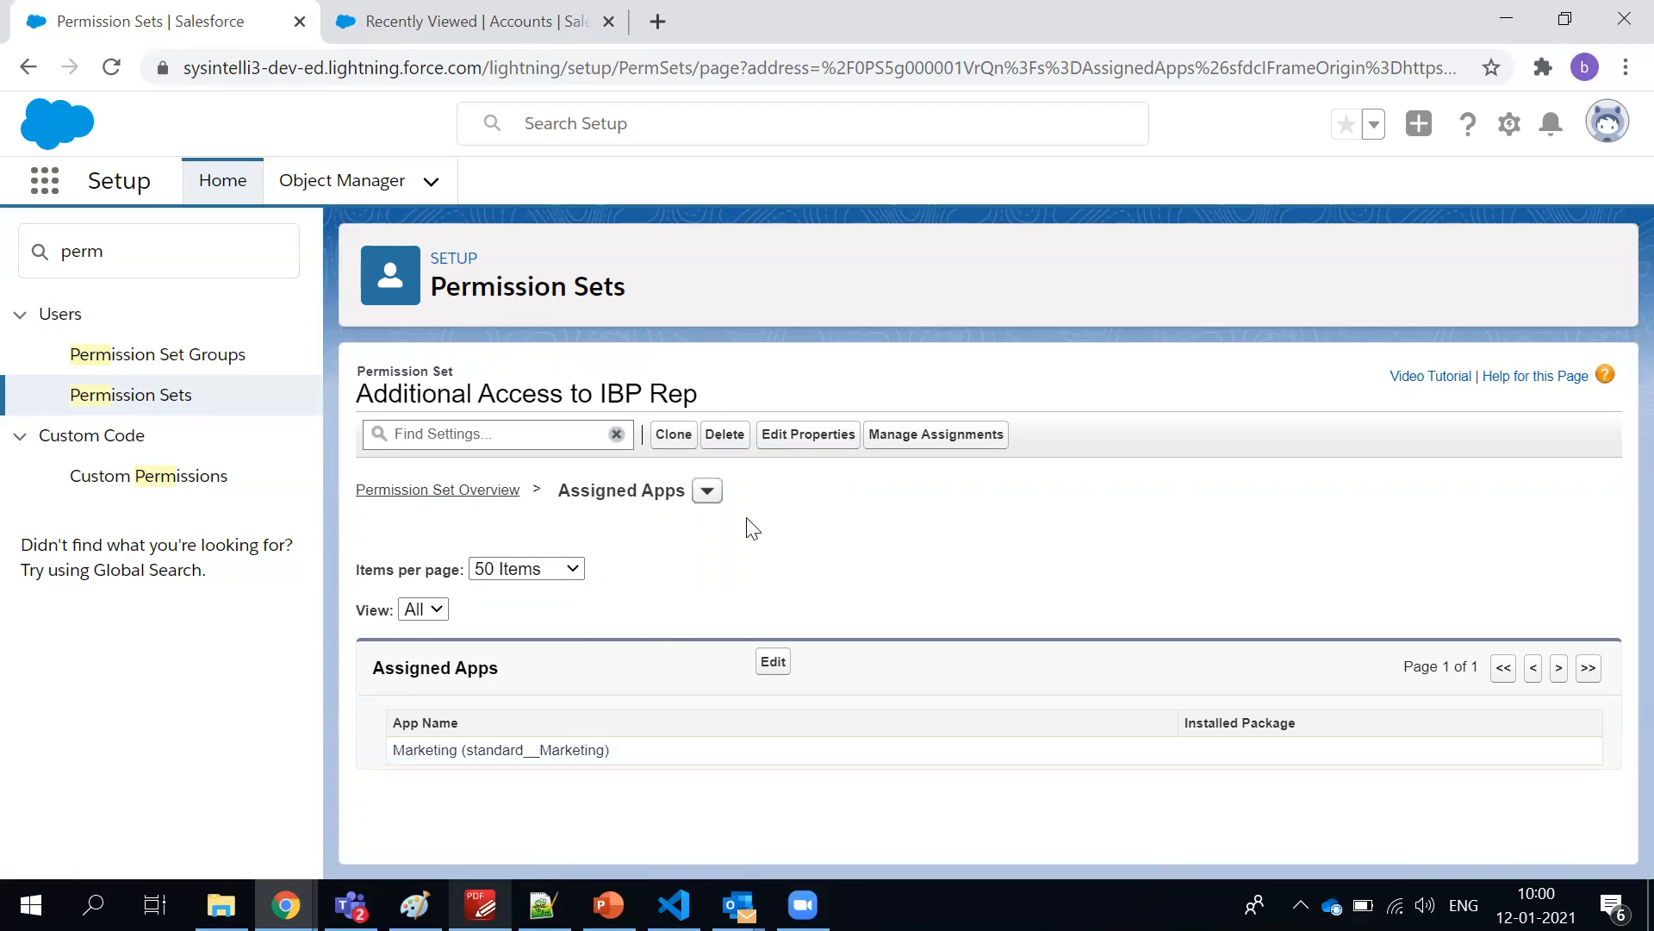
Assign Additional Access to IBP Rep to the active user who has the IPB Sales Rep profile
{"action": "left_click", "coordinate": [980, 438]}
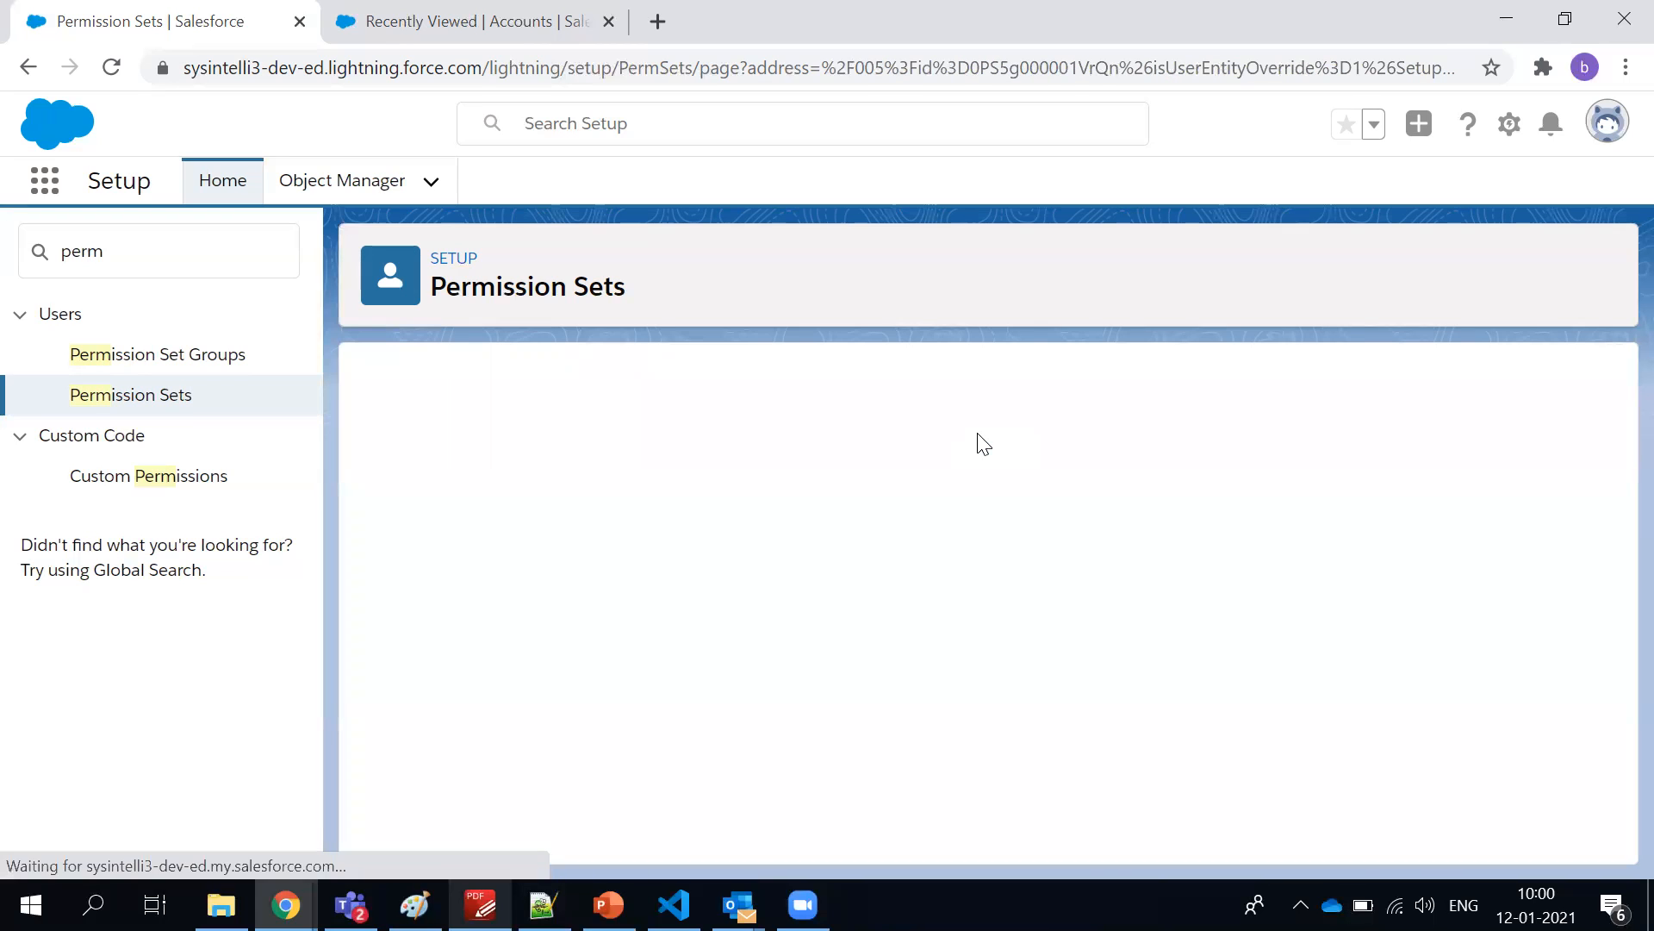
{"action": "left_click", "coordinate": [843, 517]}
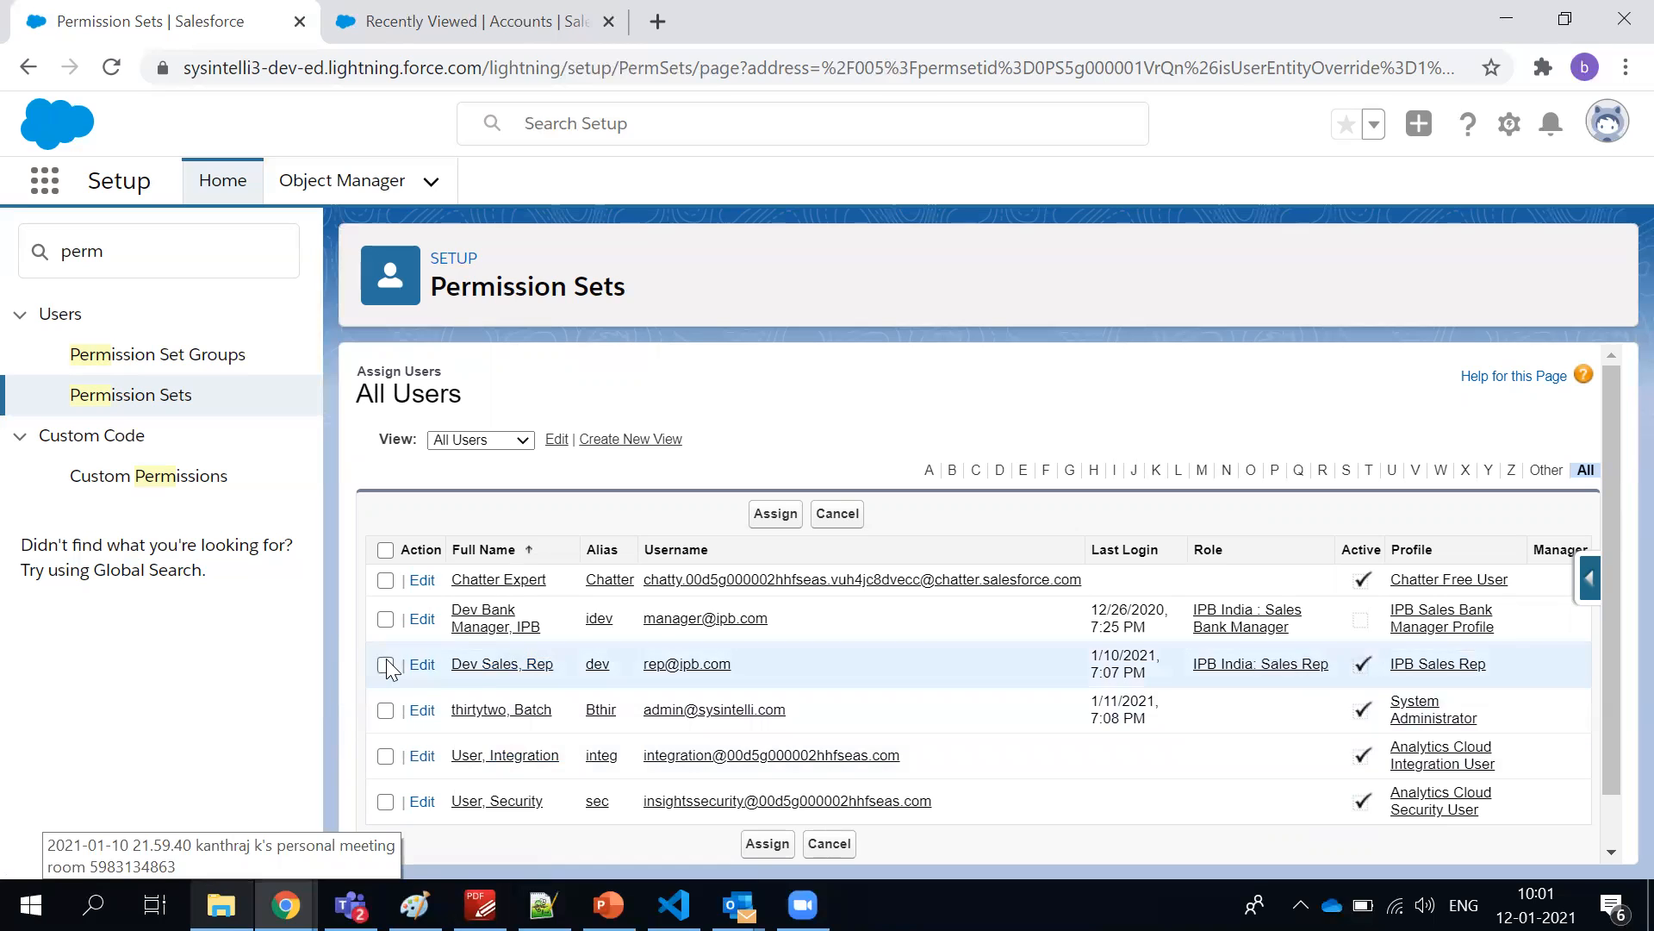
{"action": "left_click", "coordinate": [776, 513]}
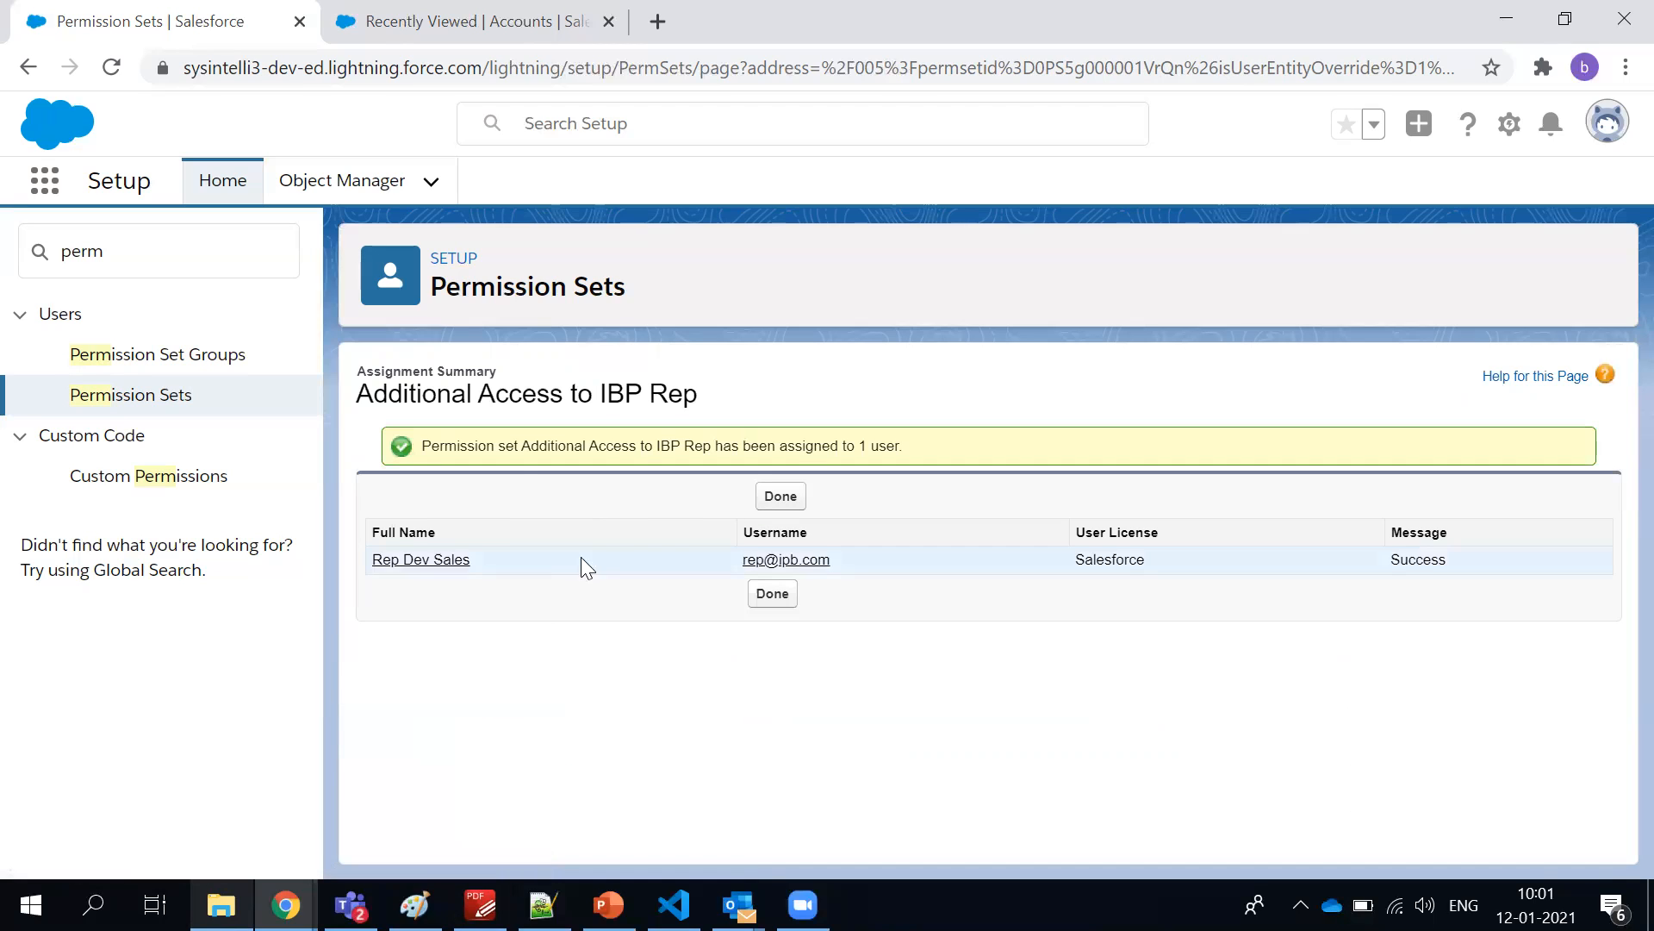
{"action": "triple_click", "coordinate": [456, 393]}
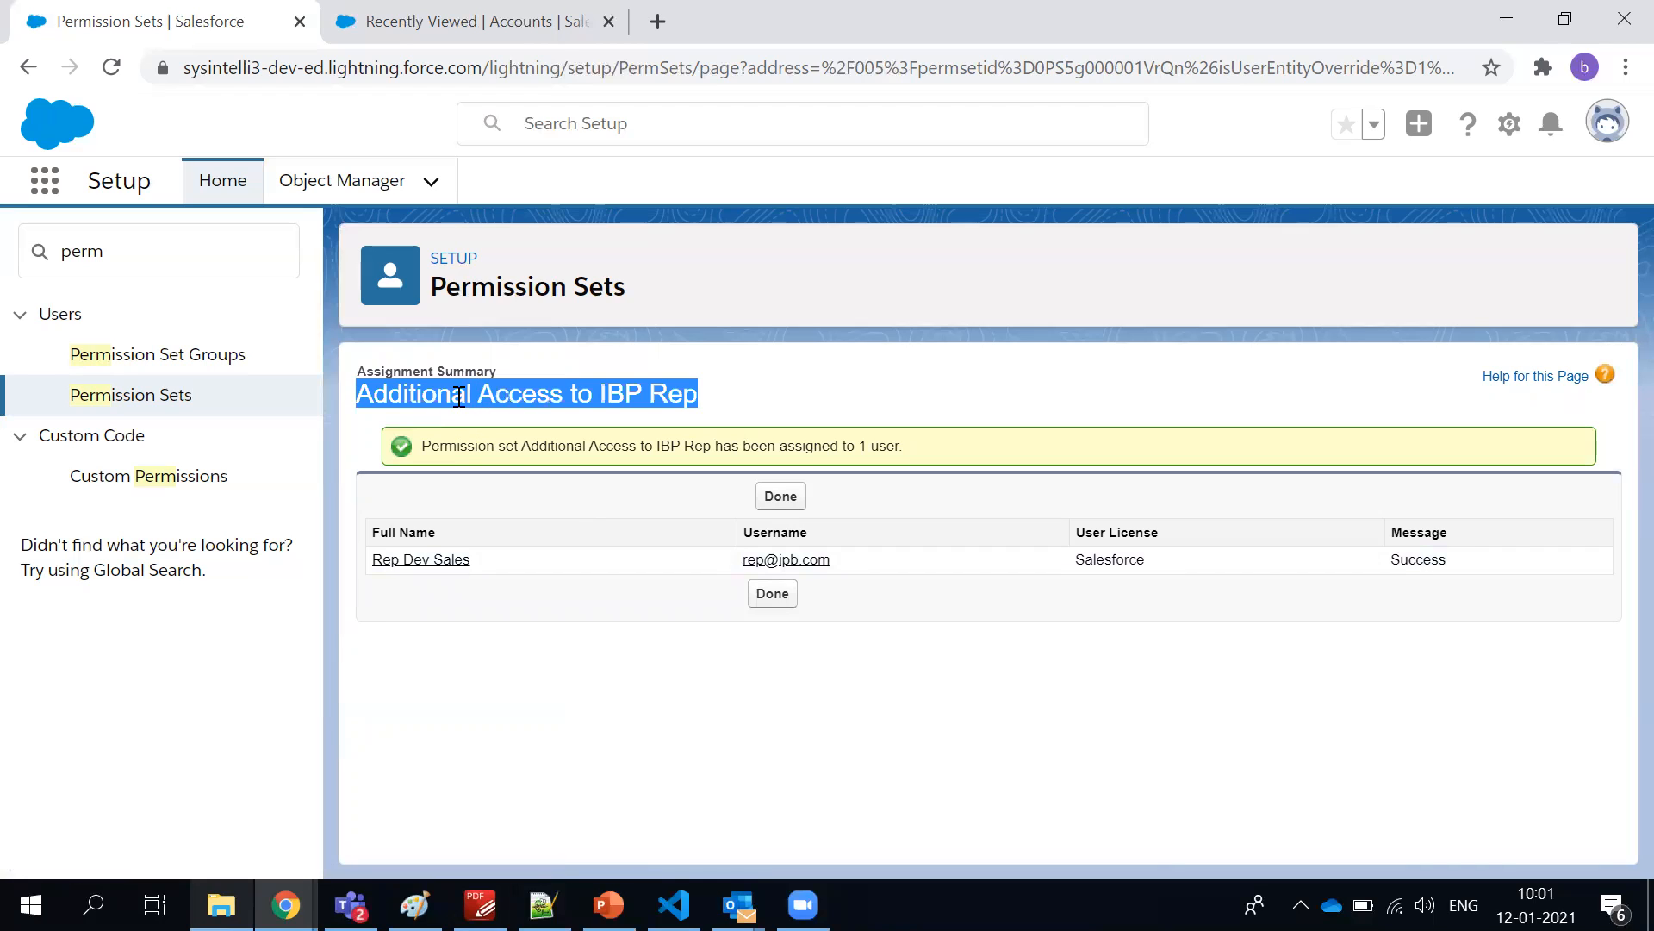
{"action": "double_click", "coordinate": [686, 386]}
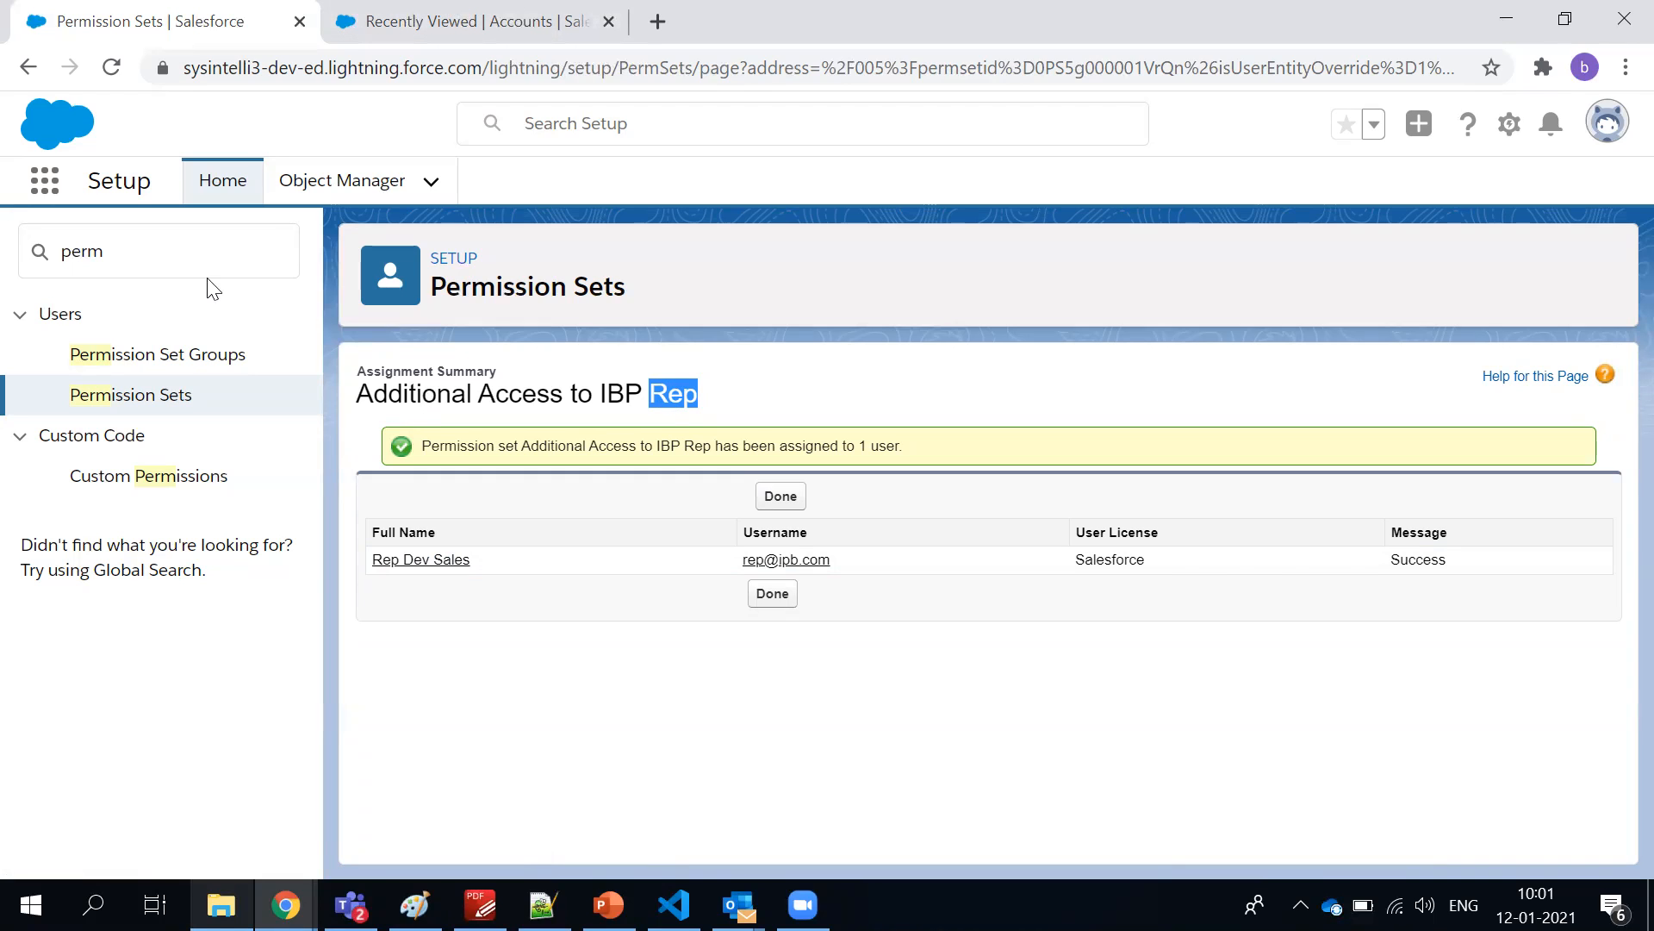
Find Roles in Setup by searching for Role and open the organization's role hierarchy
{"action": "left_click", "coordinate": [178, 252]}
{"action": "double_click", "coordinate": [179, 252]}
{"action": "type", "text": "Role"}
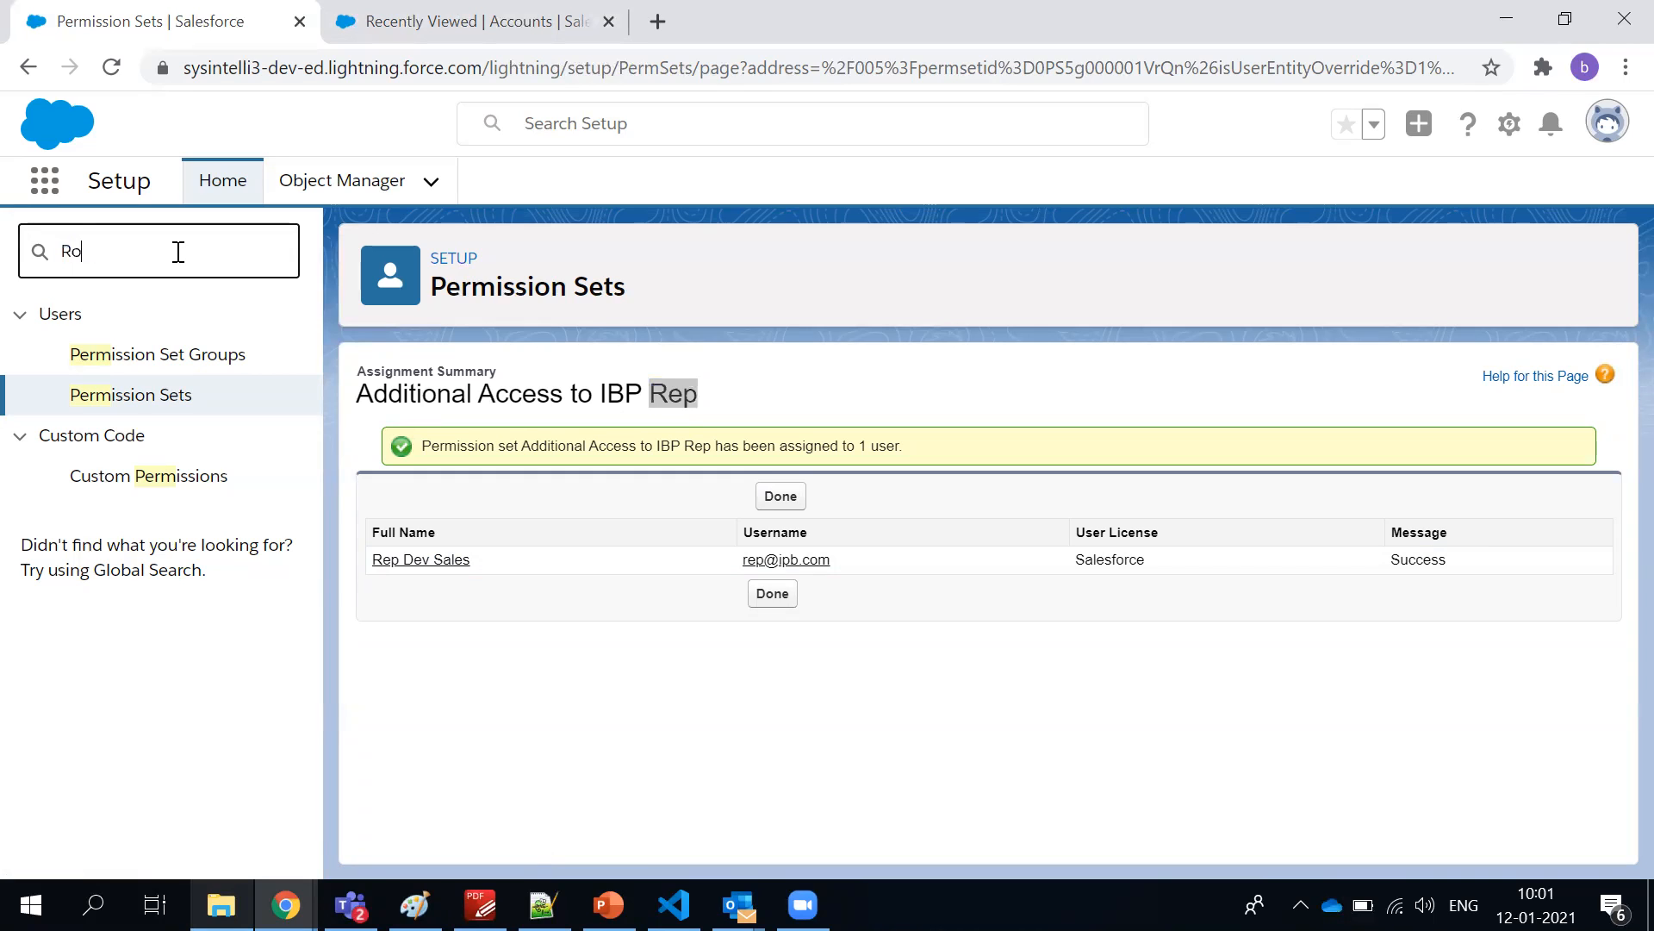
{"action": "left_click", "coordinate": [102, 362]}
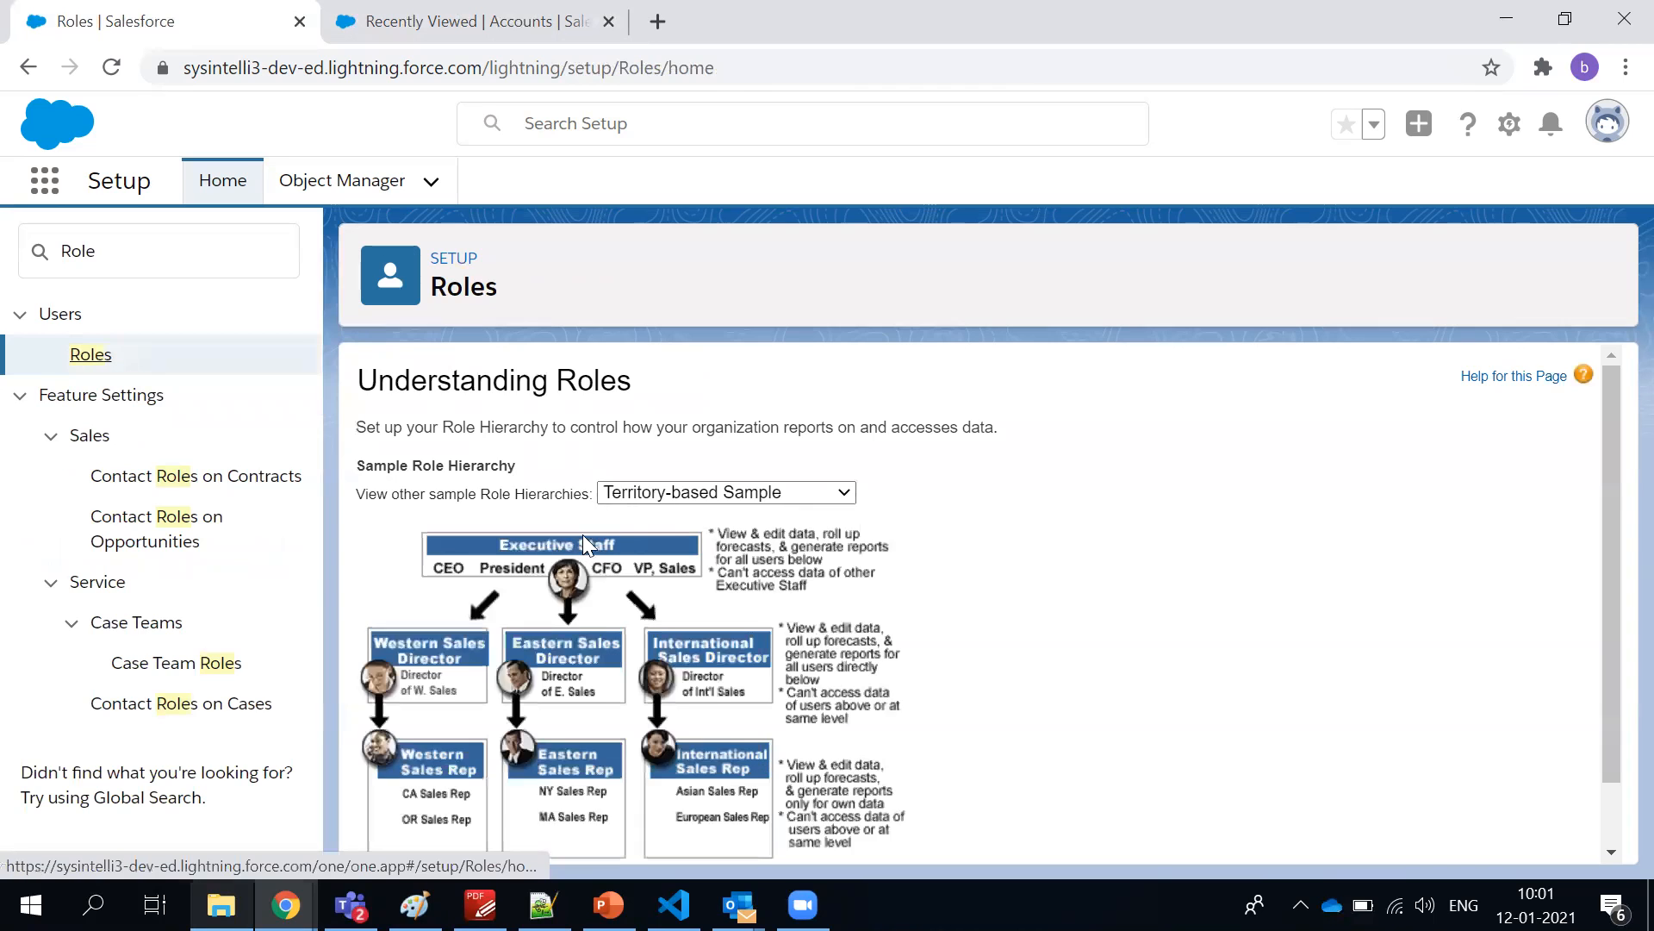
{"action": "scroll", "coordinate": [604, 541], "scroll_direction": "down", "scroll_amount": 1}
{"action": "left_click", "coordinate": [980, 827]}
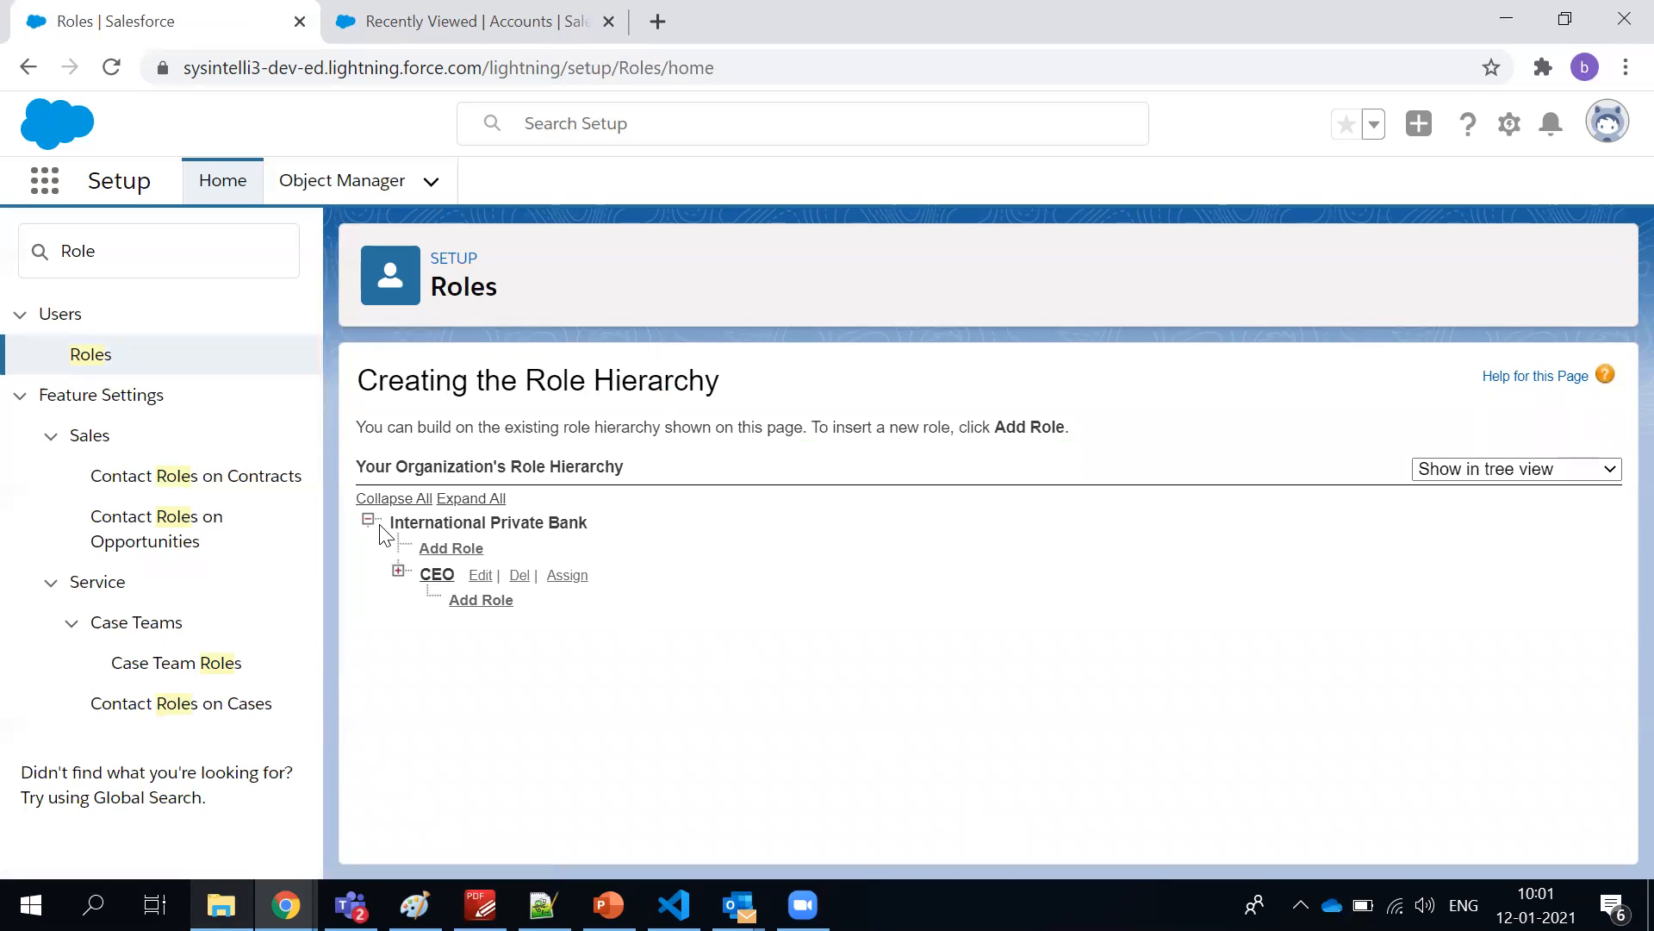
Expand the CEO and SVP, Sales & Marketing branches of the International Private Bank role hierarchy and look over their roles
{"action": "left_click_drag", "start_coordinate": [388, 523], "coordinate": [628, 522]}
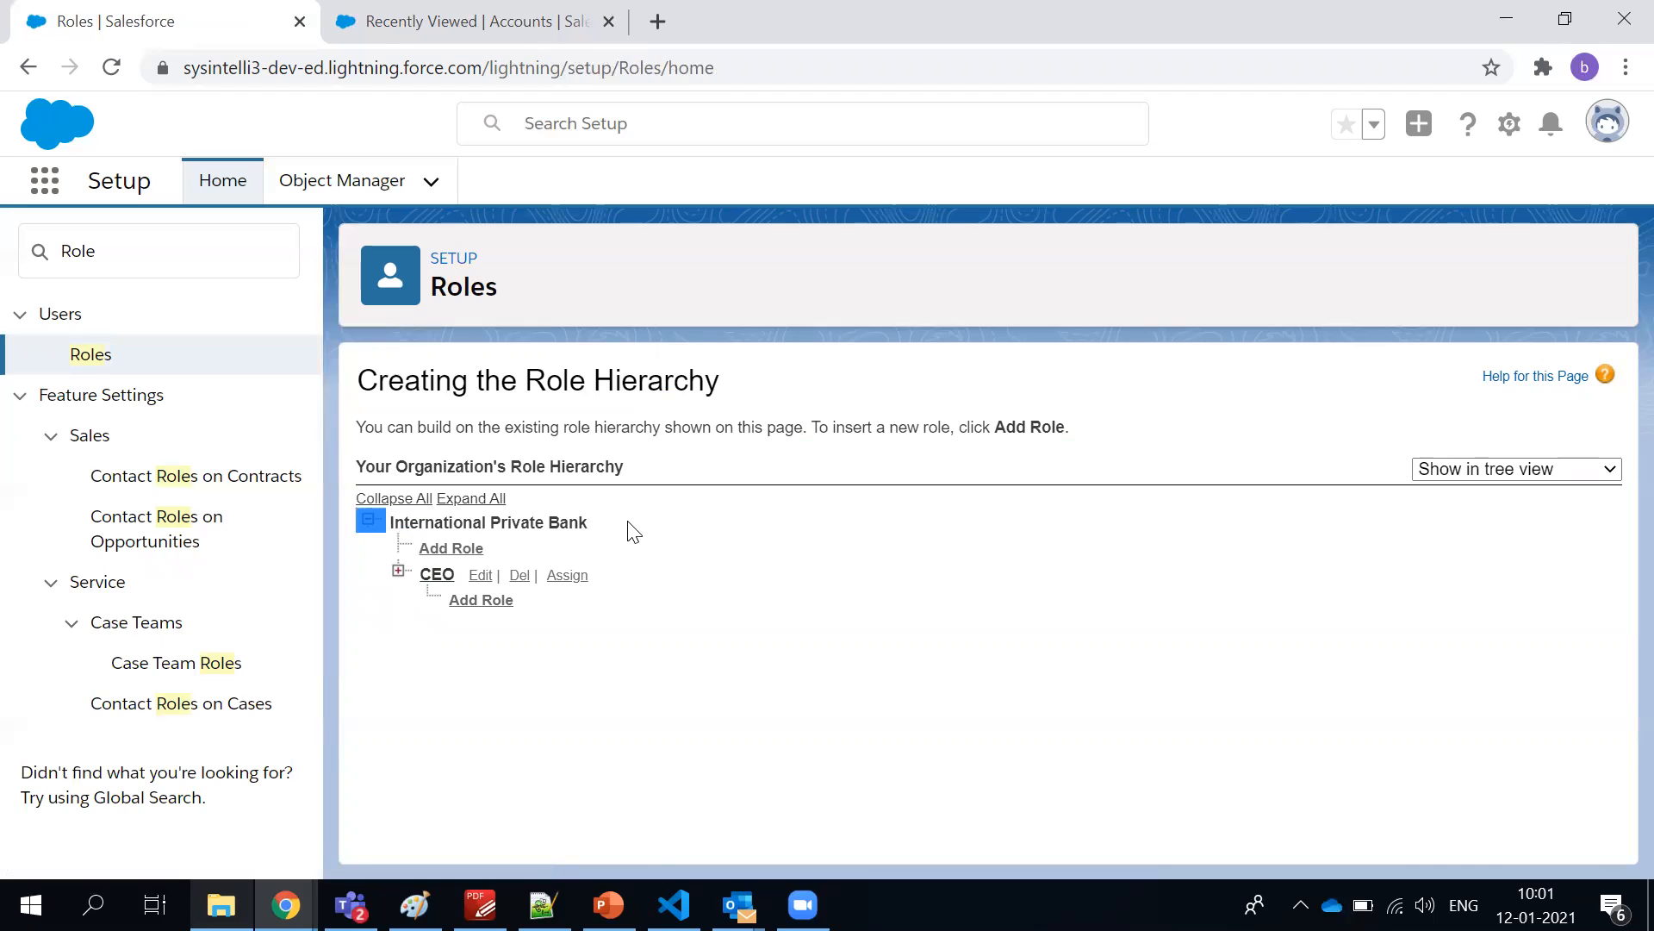
{"action": "left_click", "coordinate": [398, 572]}
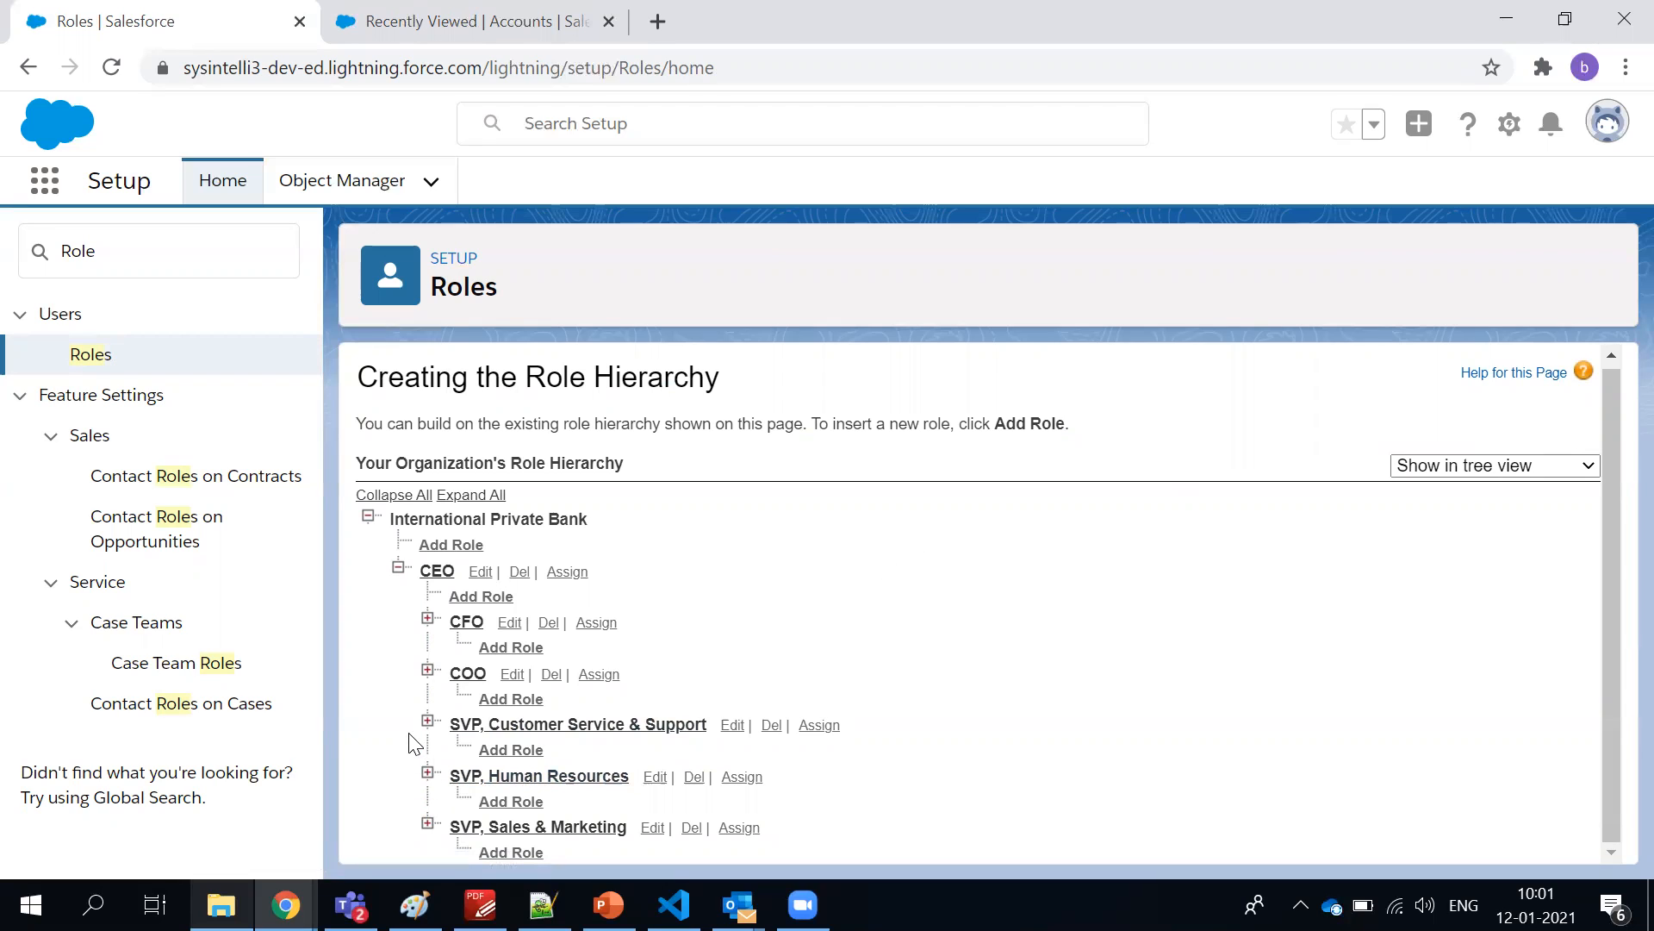
{"action": "left_click", "coordinate": [427, 822]}
{"action": "scroll", "coordinate": [531, 728], "scroll_direction": "down", "scroll_amount": 2}
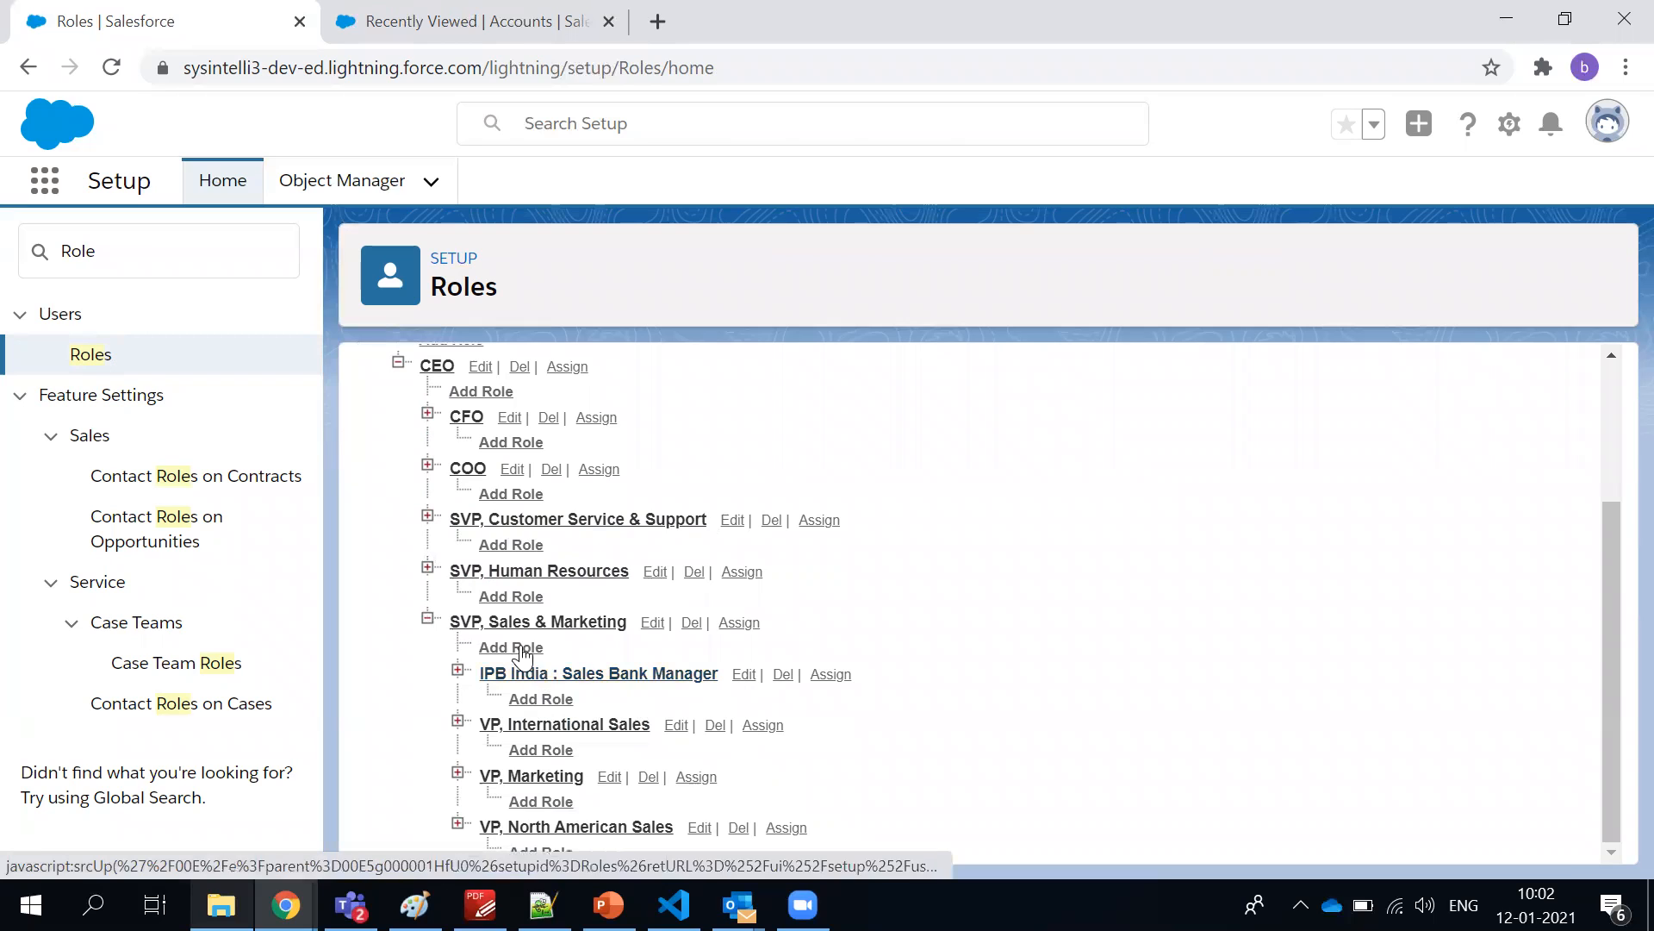
{"action": "scroll", "coordinate": [565, 709], "scroll_direction": "down", "scroll_amount": 1}
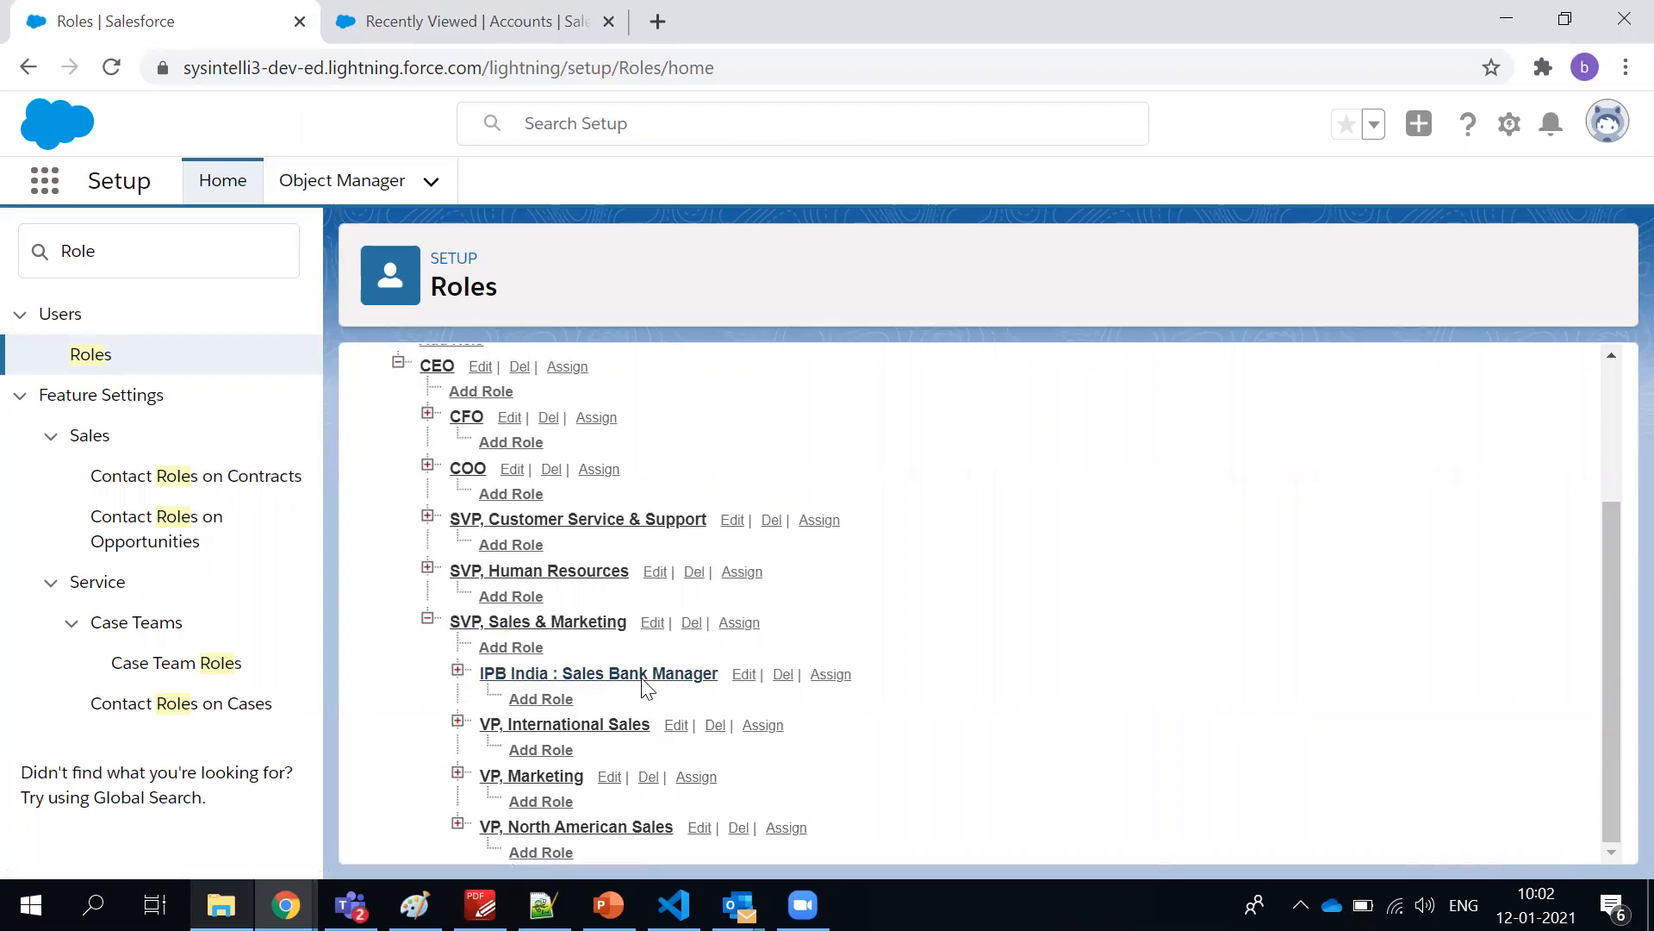
{"action": "scroll", "coordinate": [517, 569], "scroll_direction": "up", "scroll_amount": 2}
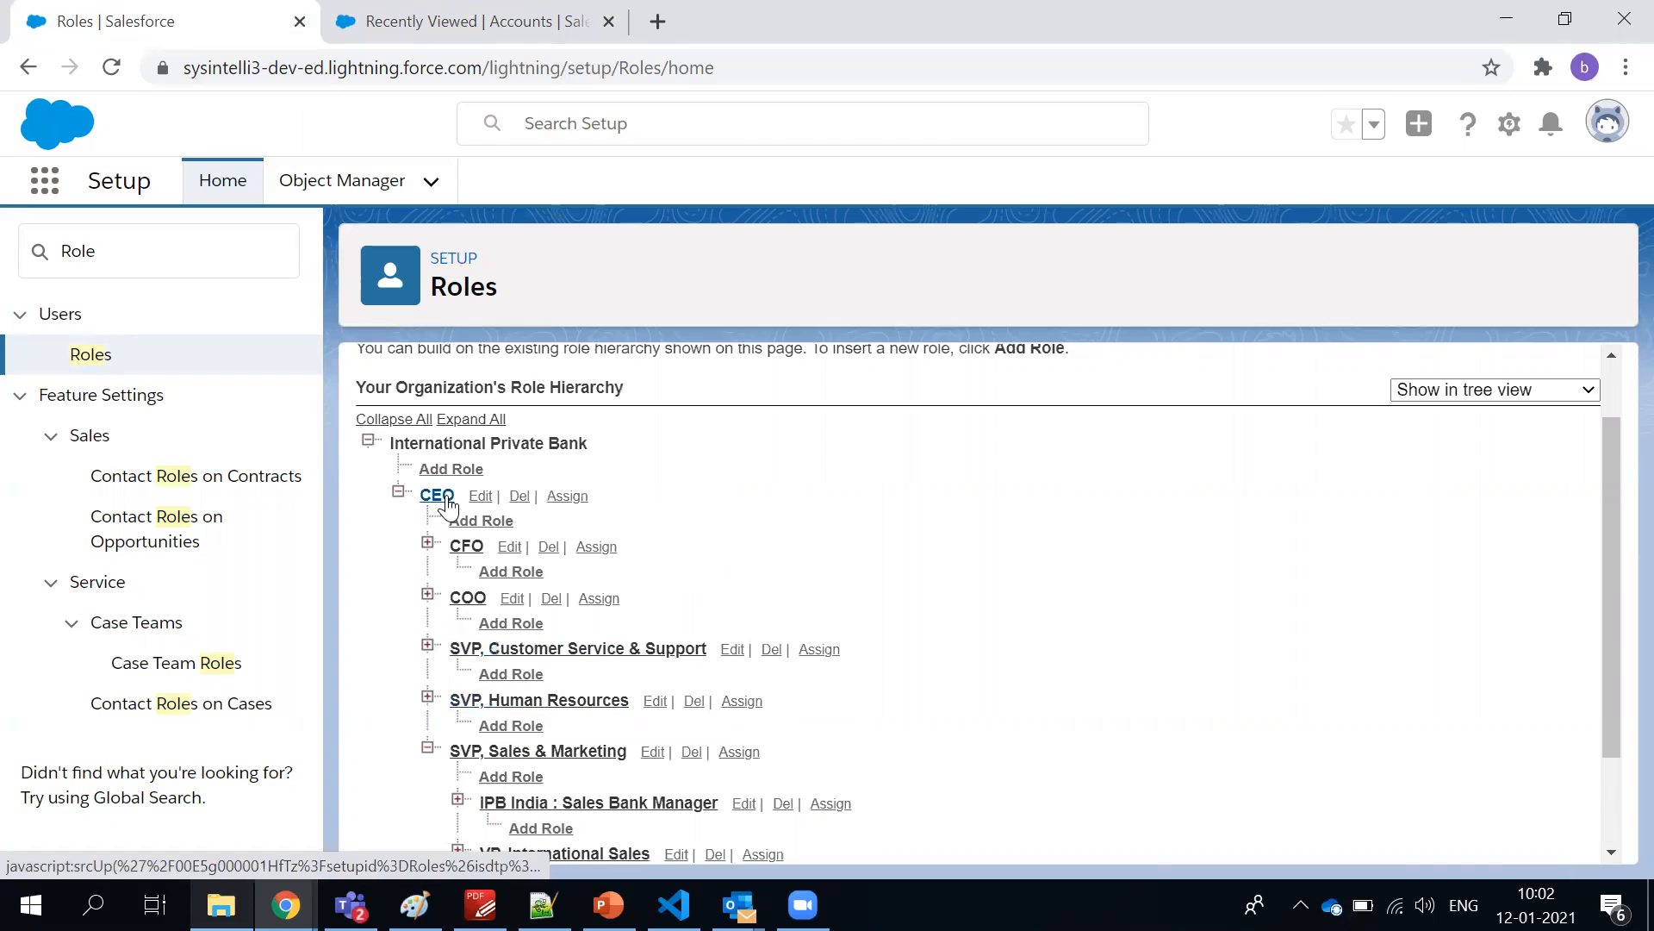
{"action": "scroll", "coordinate": [517, 603], "scroll_direction": "down", "scroll_amount": 3}
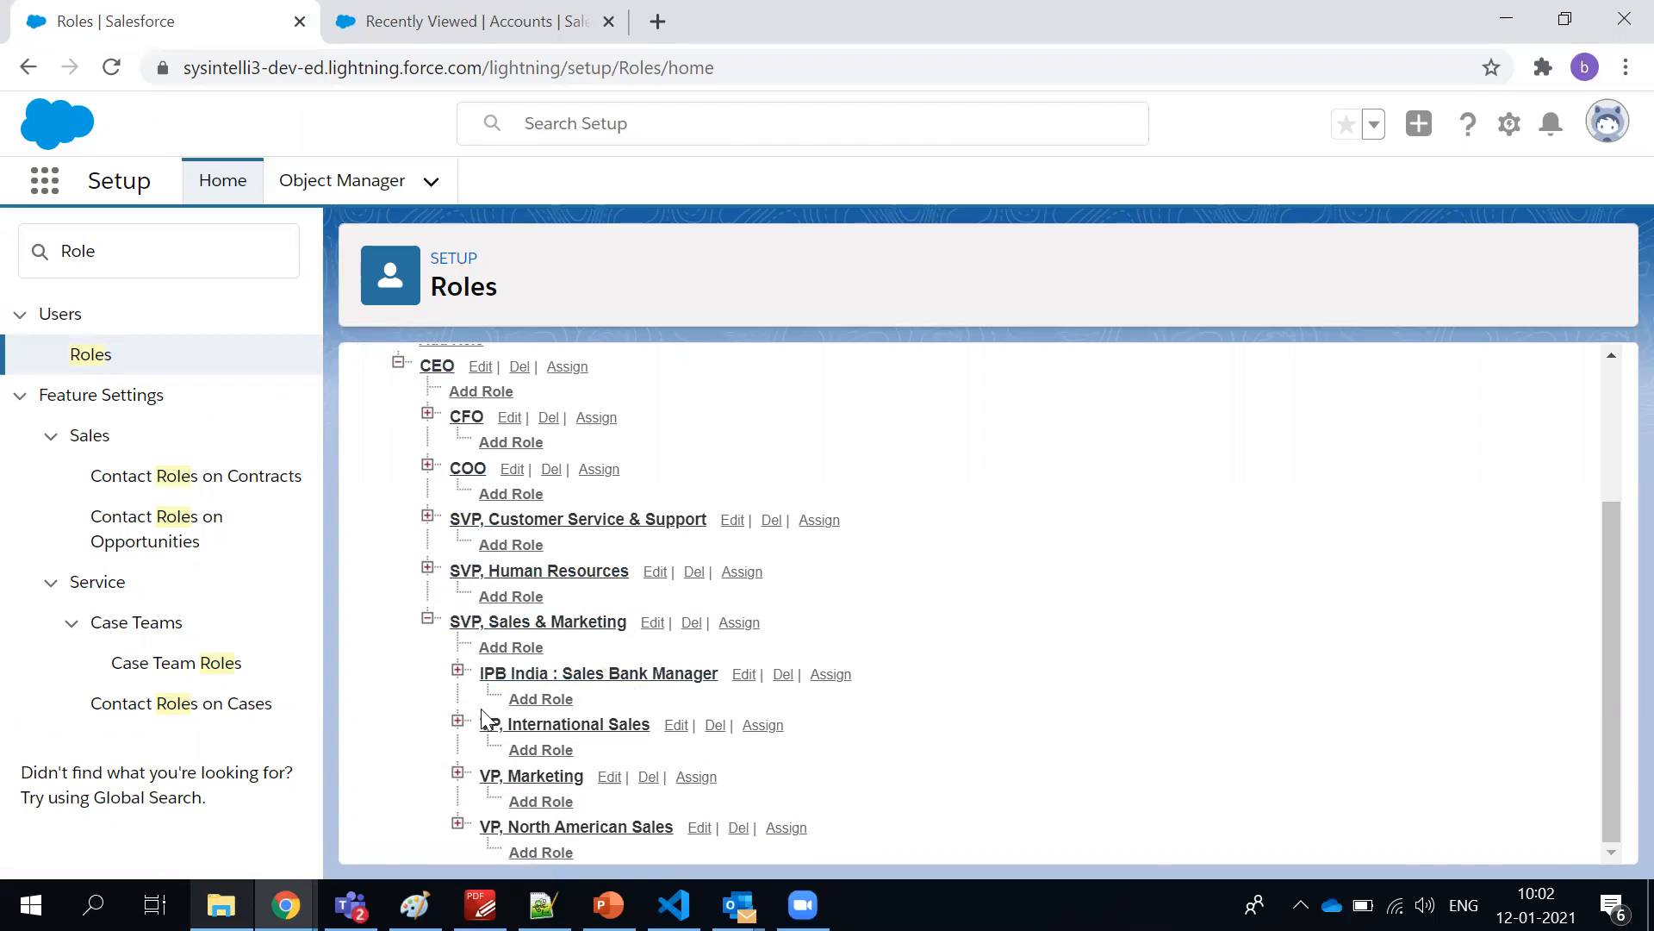
Expand IPB India : Sales Bank Manager and its subordinate role IPB India: Sales Rep in the hierarchy
{"action": "left_click", "coordinate": [459, 671]}
{"action": "scroll", "coordinate": [628, 657], "scroll_direction": "down", "scroll_amount": 3}
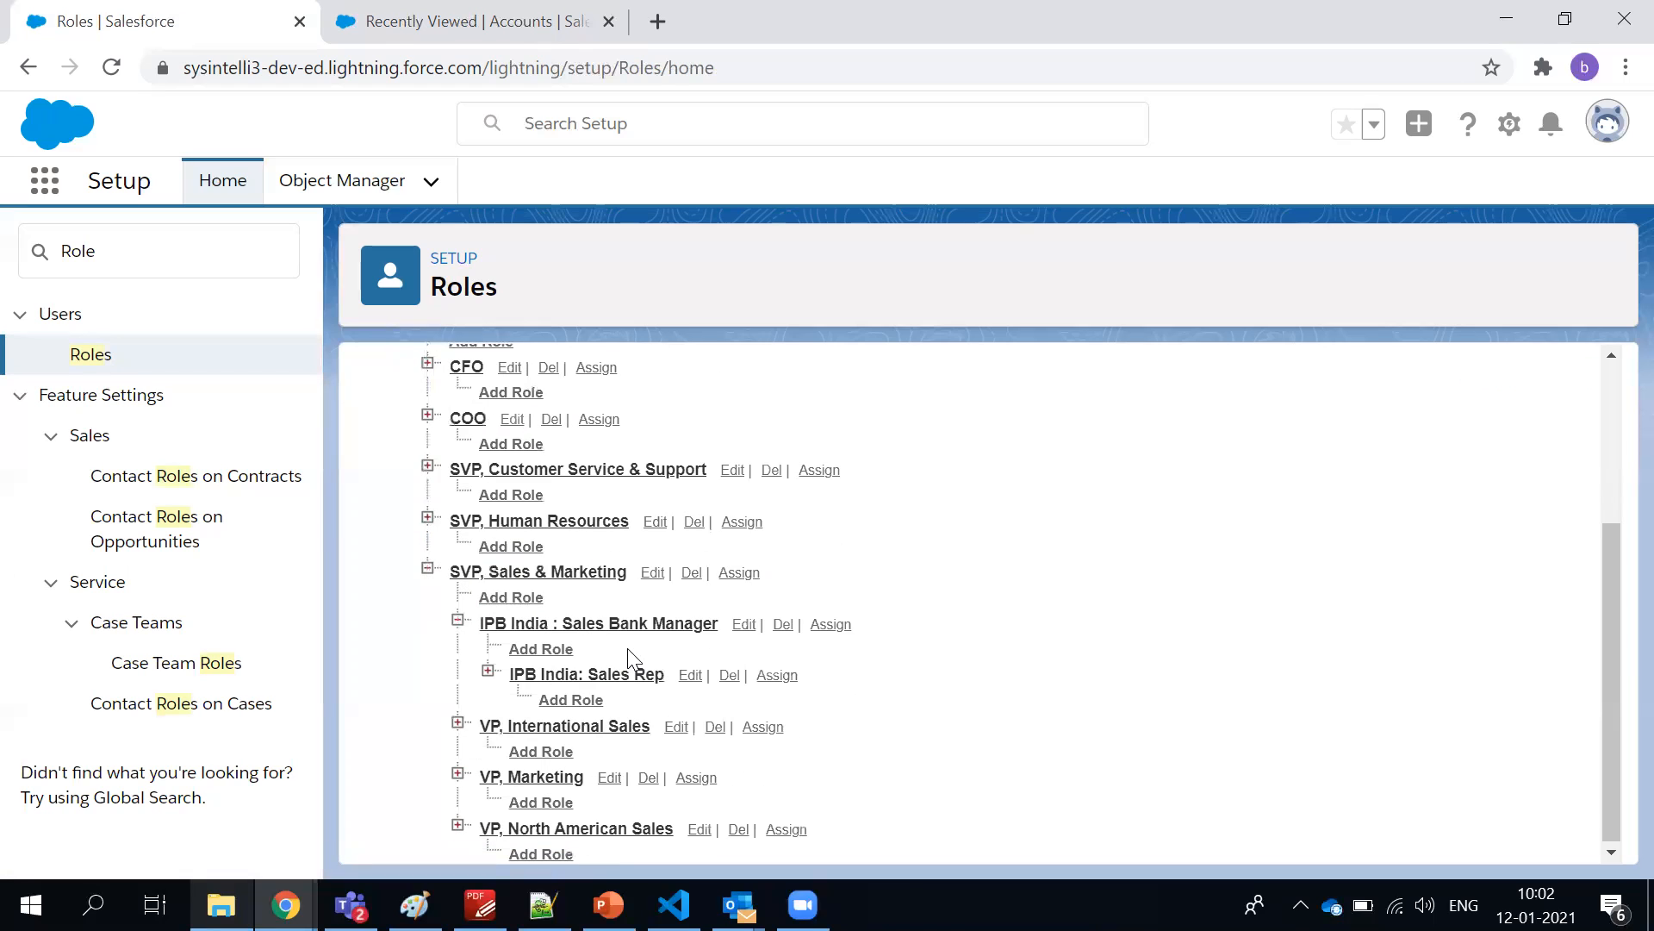
{"action": "left_click", "coordinate": [488, 671]}
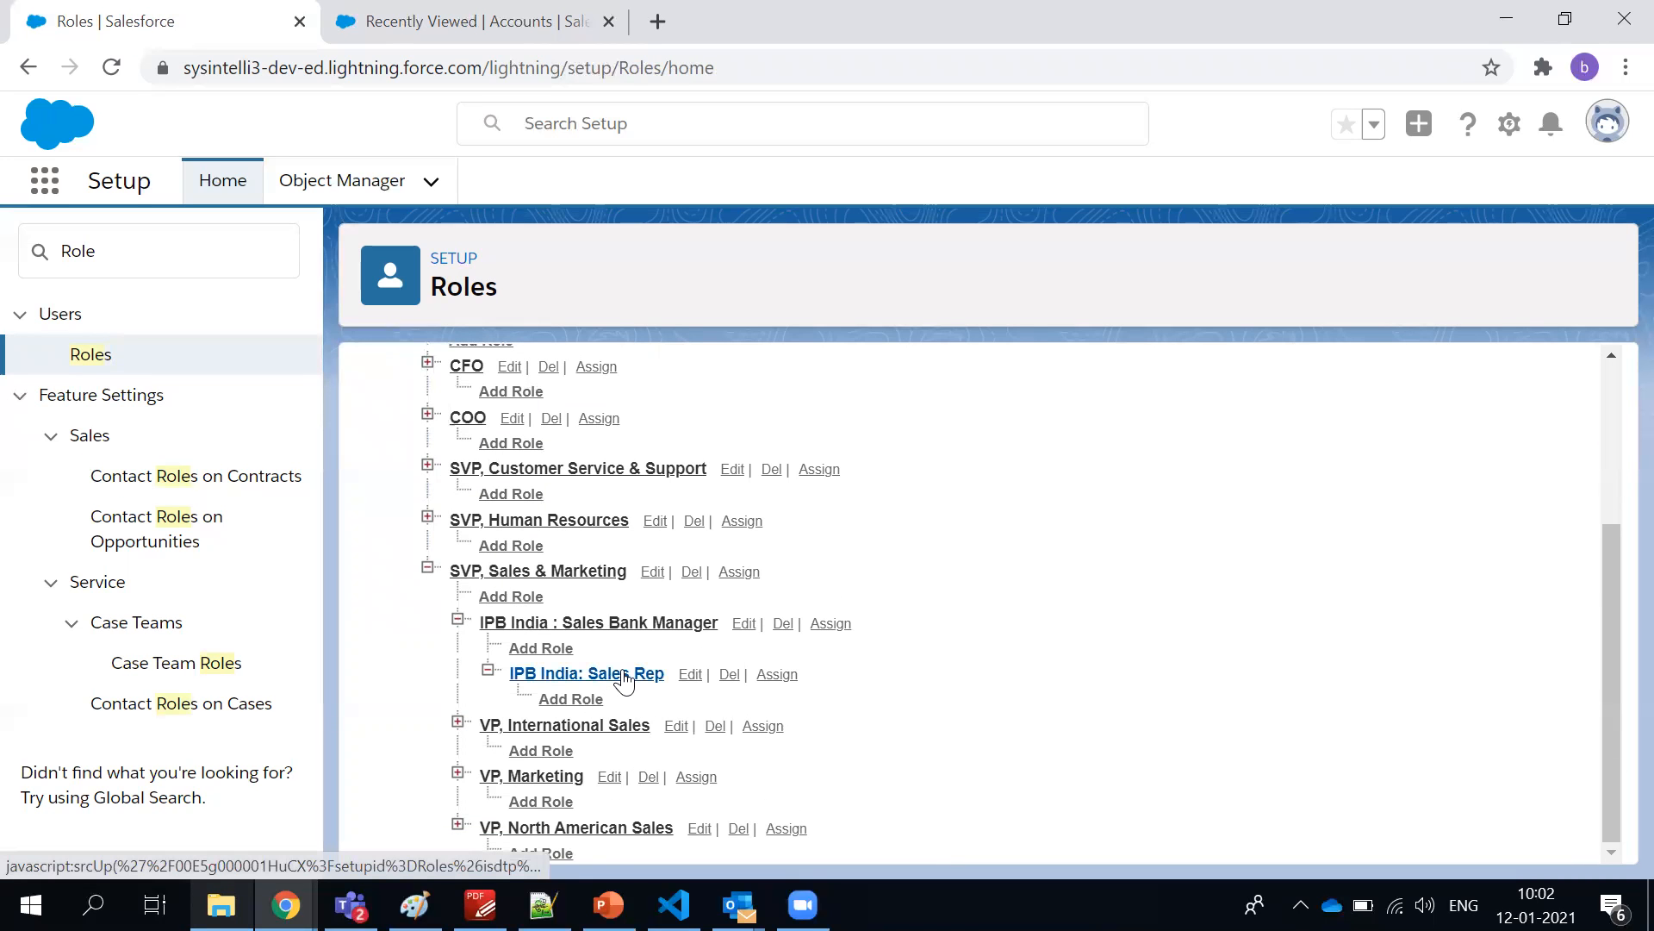
Open a new role form beneath IPB India: Sales Rep, review its reporting and report-name fields, and cancel it
{"action": "left_click", "coordinate": [584, 703]}
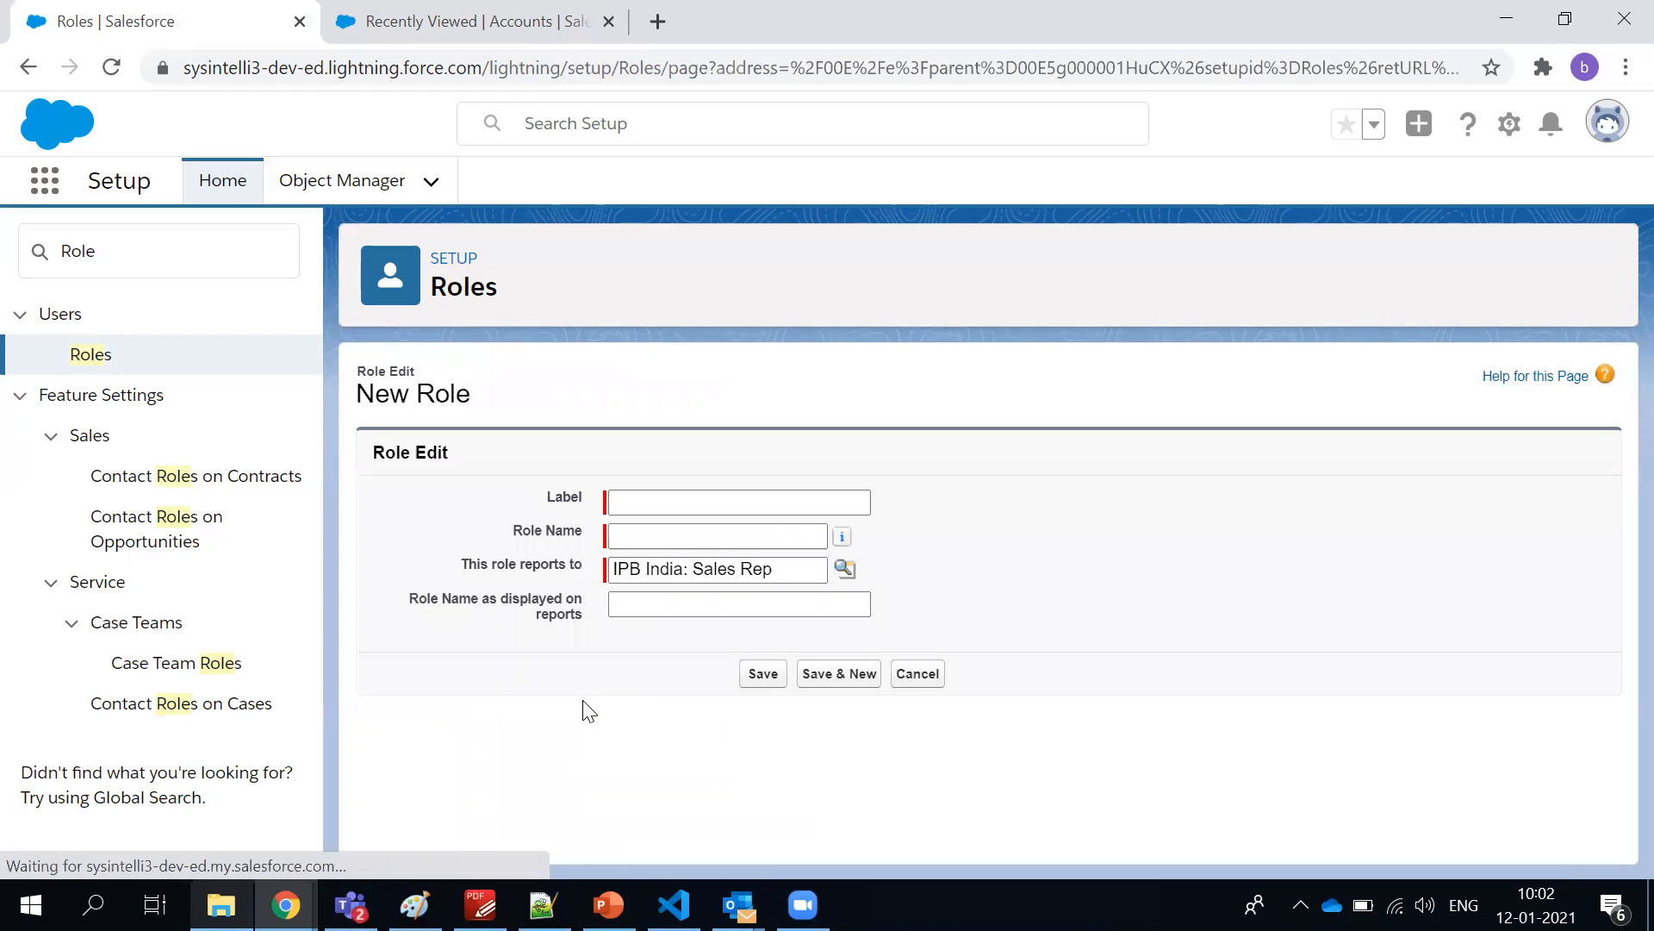
{"action": "double_click", "coordinate": [502, 565]}
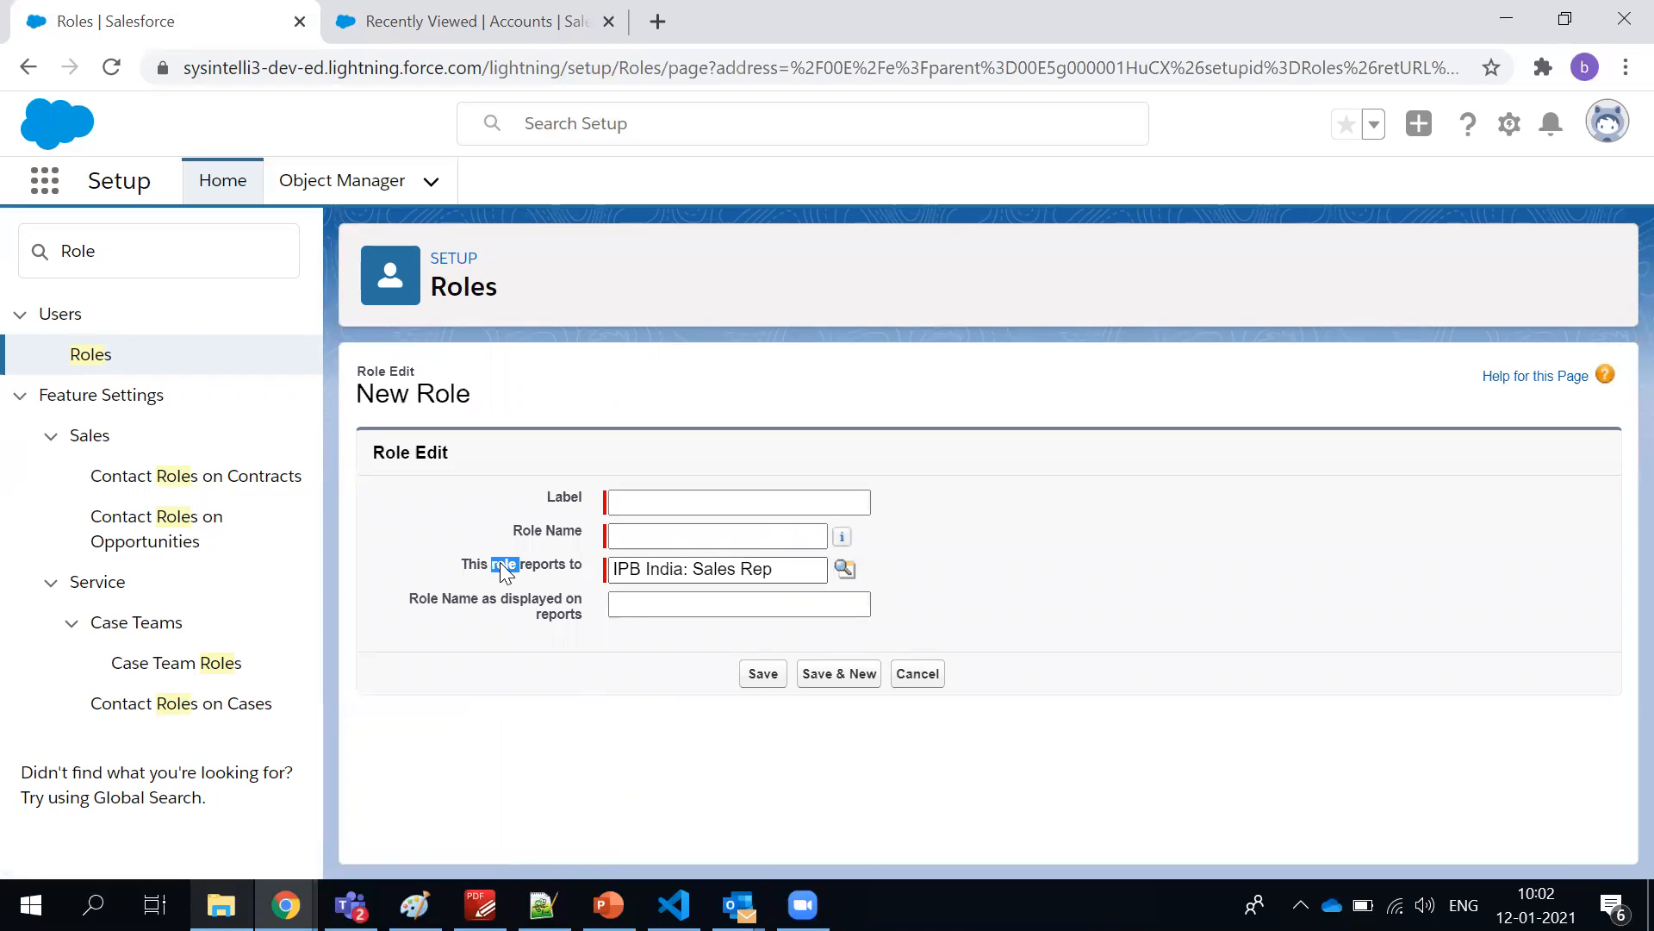
{"action": "left_click", "coordinate": [677, 500]}
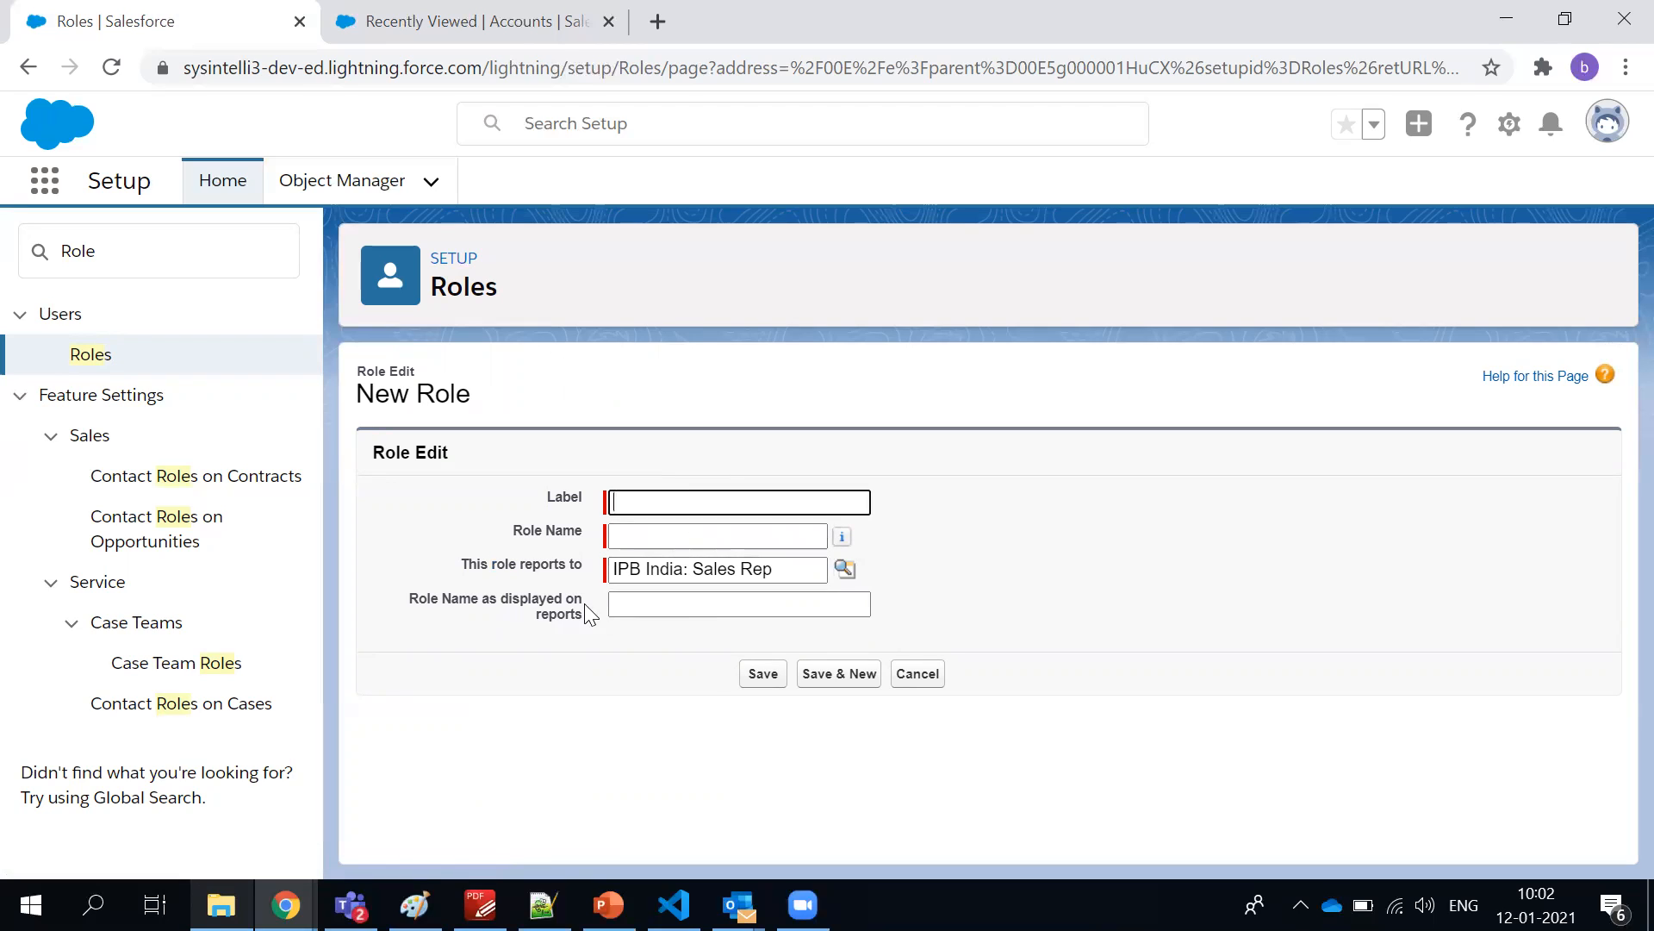
{"action": "left_click_drag", "start_coordinate": [509, 617], "coordinate": [579, 629]}
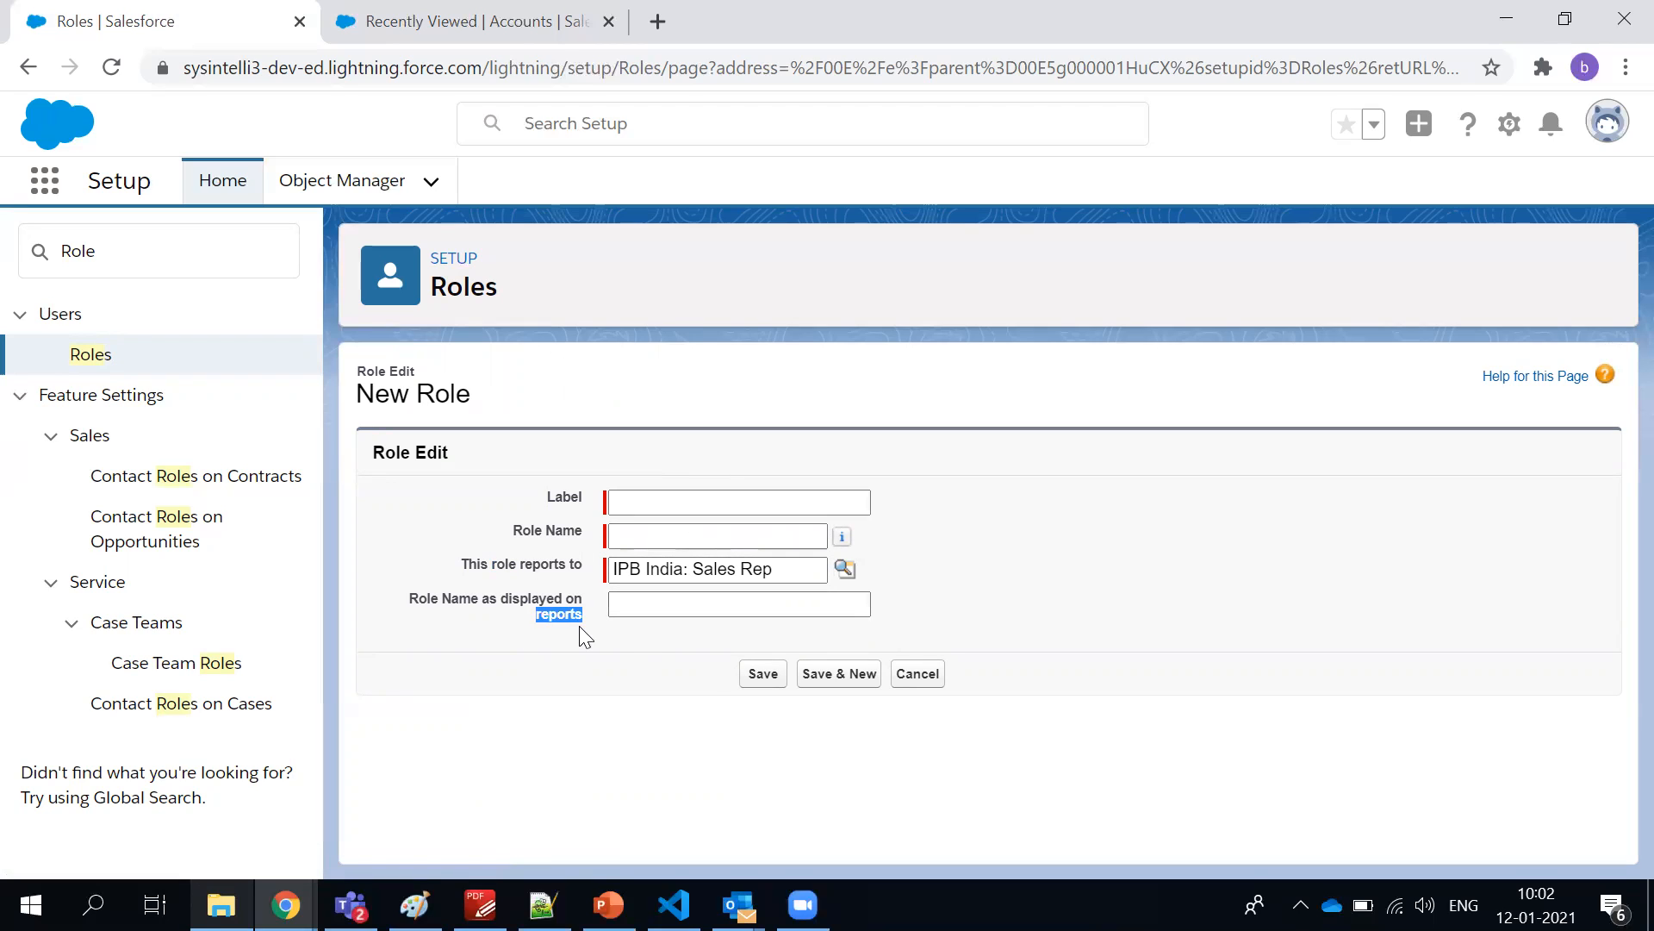
{"action": "left_click", "coordinate": [931, 674]}
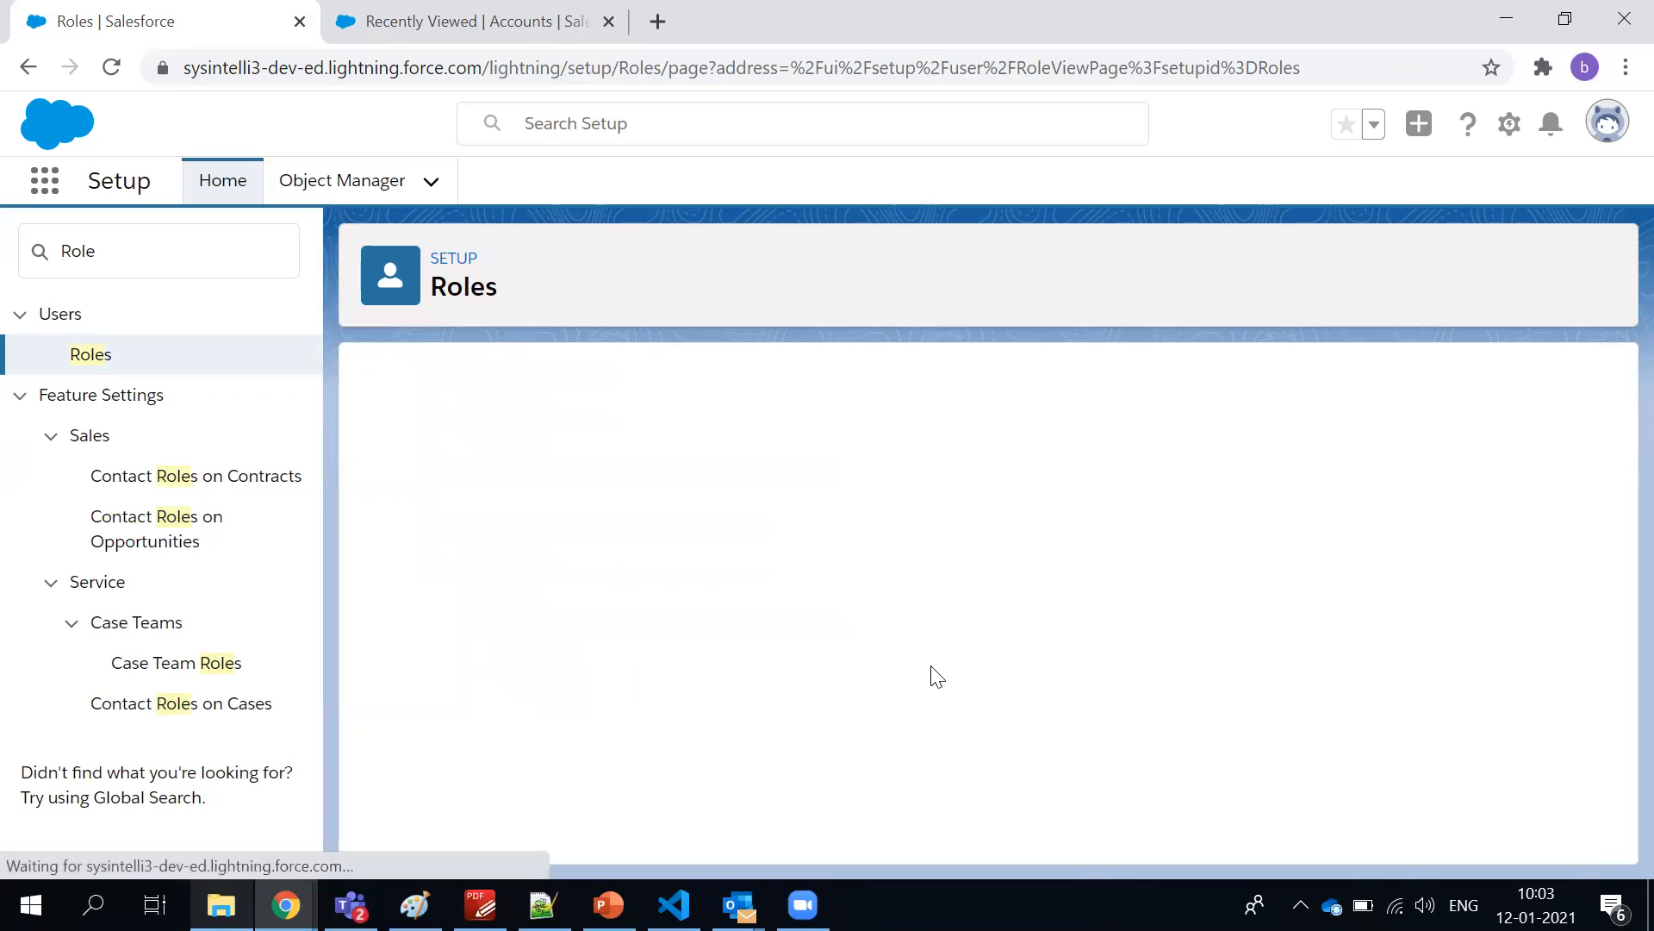
Search Setup for user and open the Users page listing all users
{"action": "double_click", "coordinate": [125, 260]}
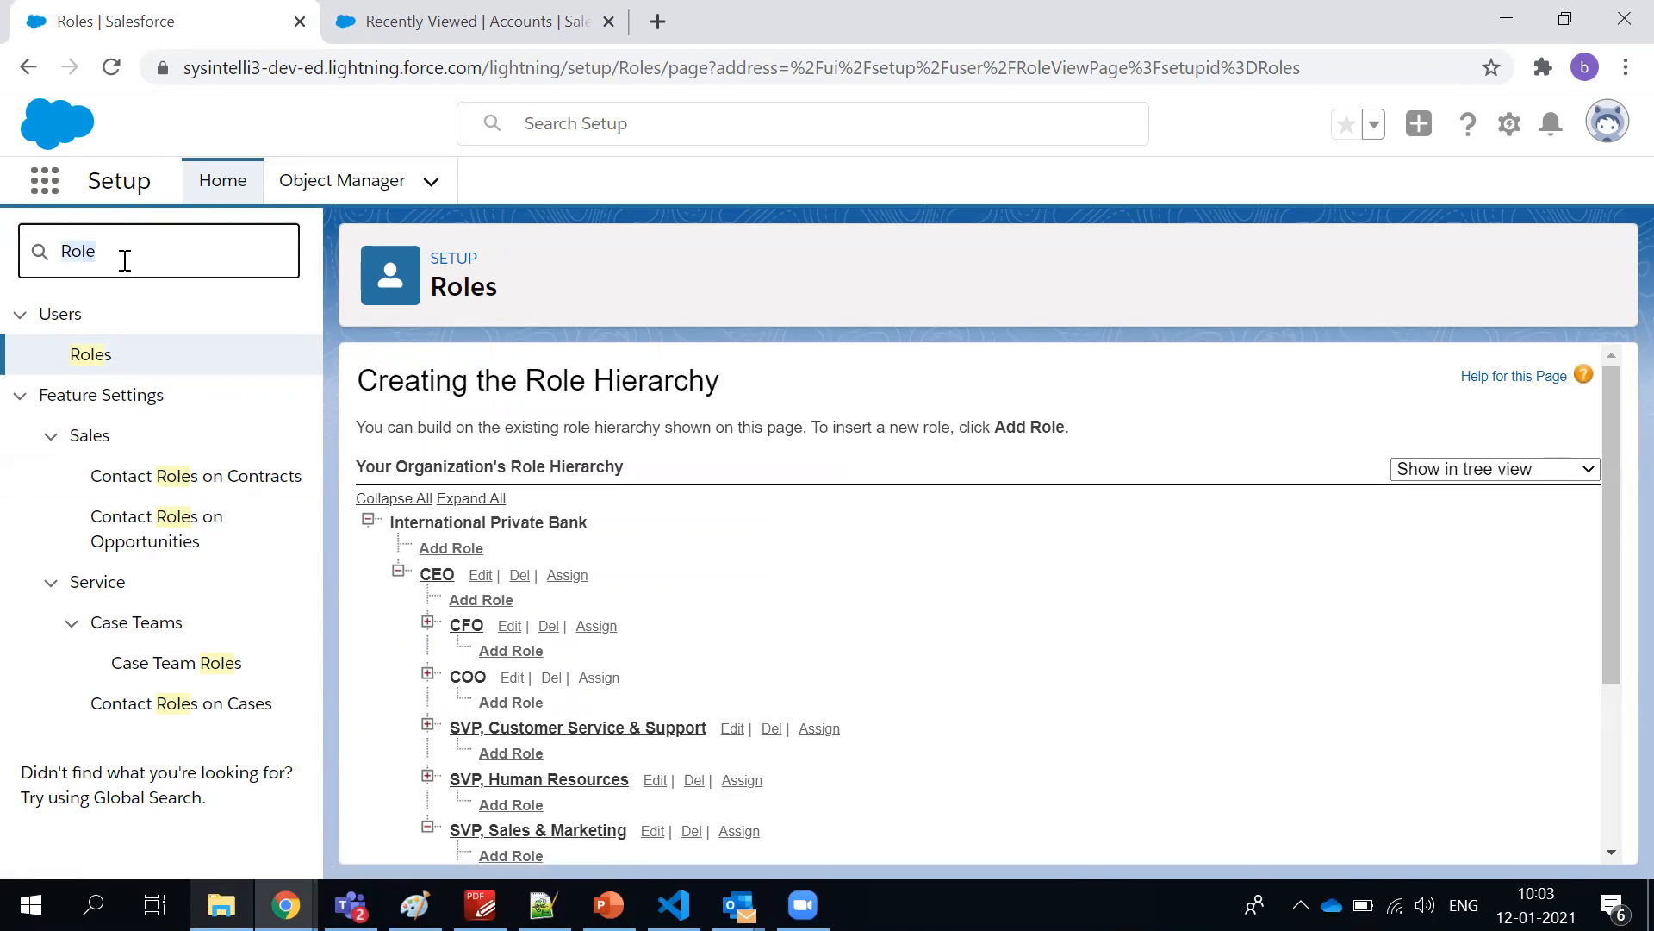
{"action": "type", "text": "user"}
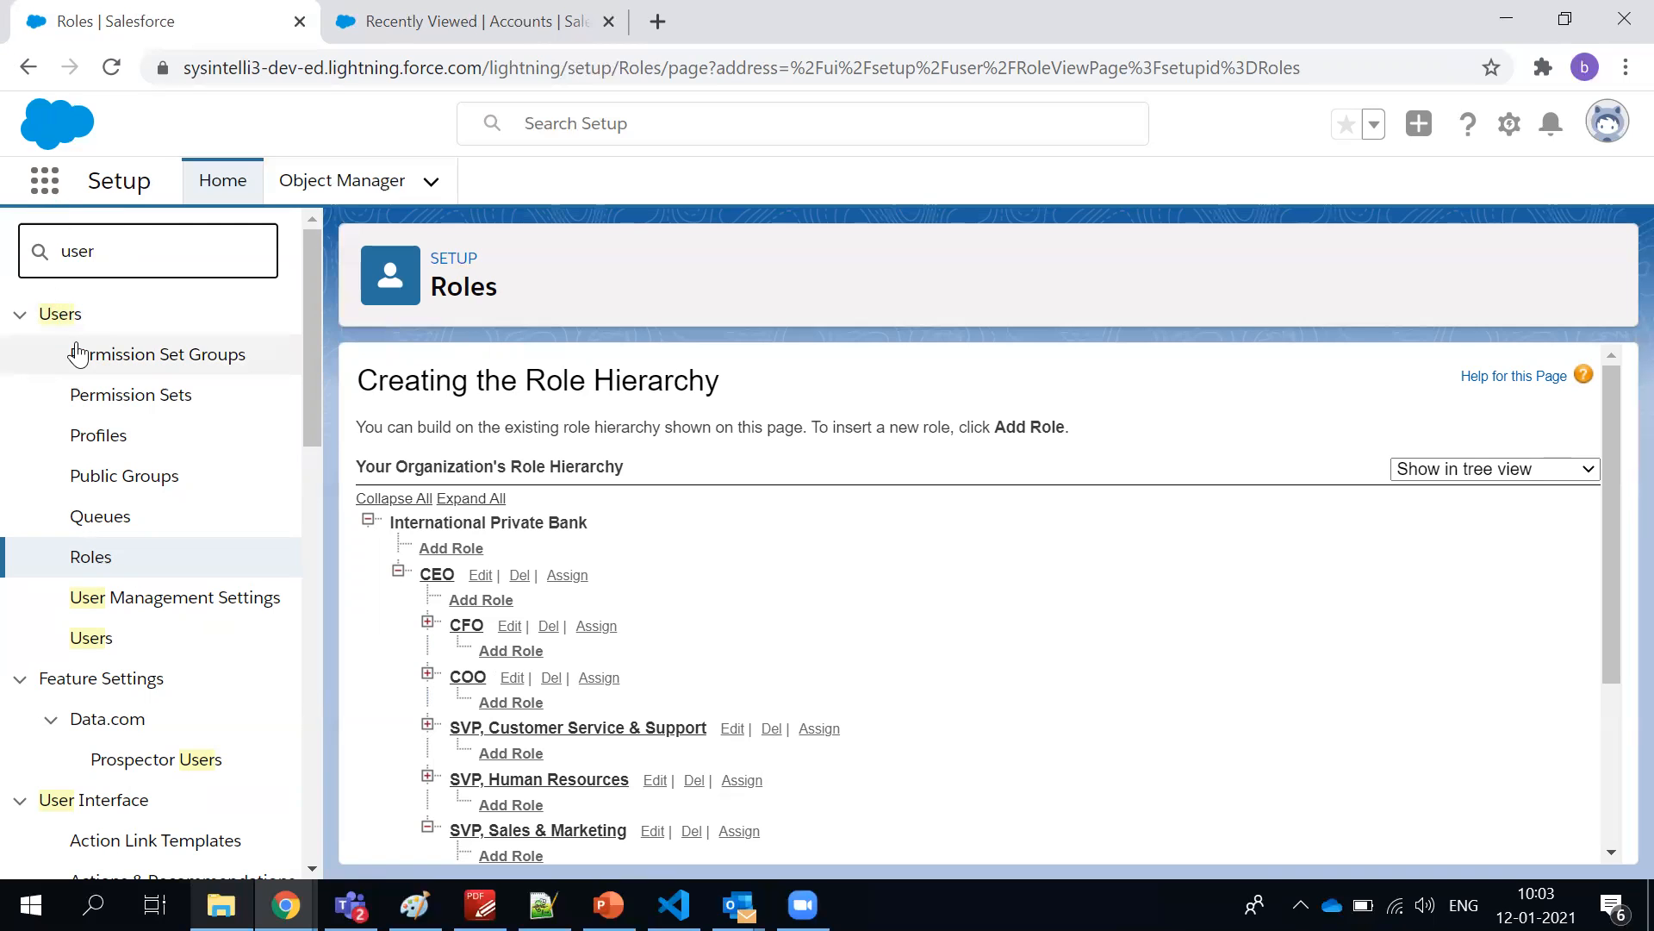
{"action": "scroll", "coordinate": [82, 573], "scroll_direction": "down", "scroll_amount": 1}
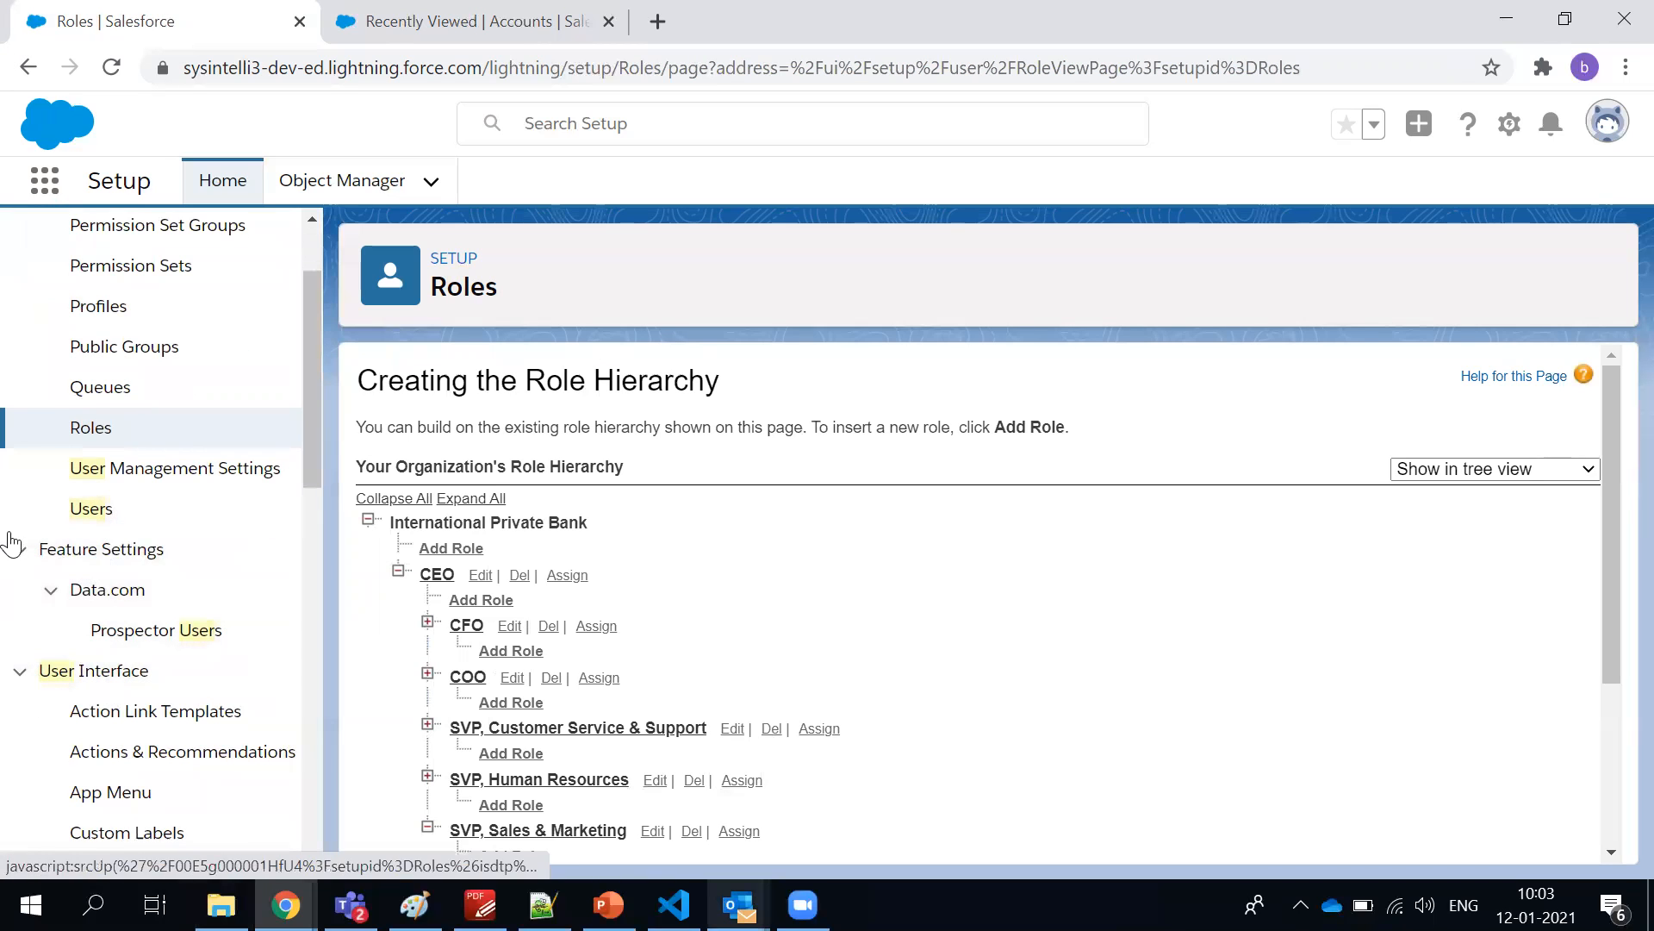
{"action": "left_click", "coordinate": [82, 511]}
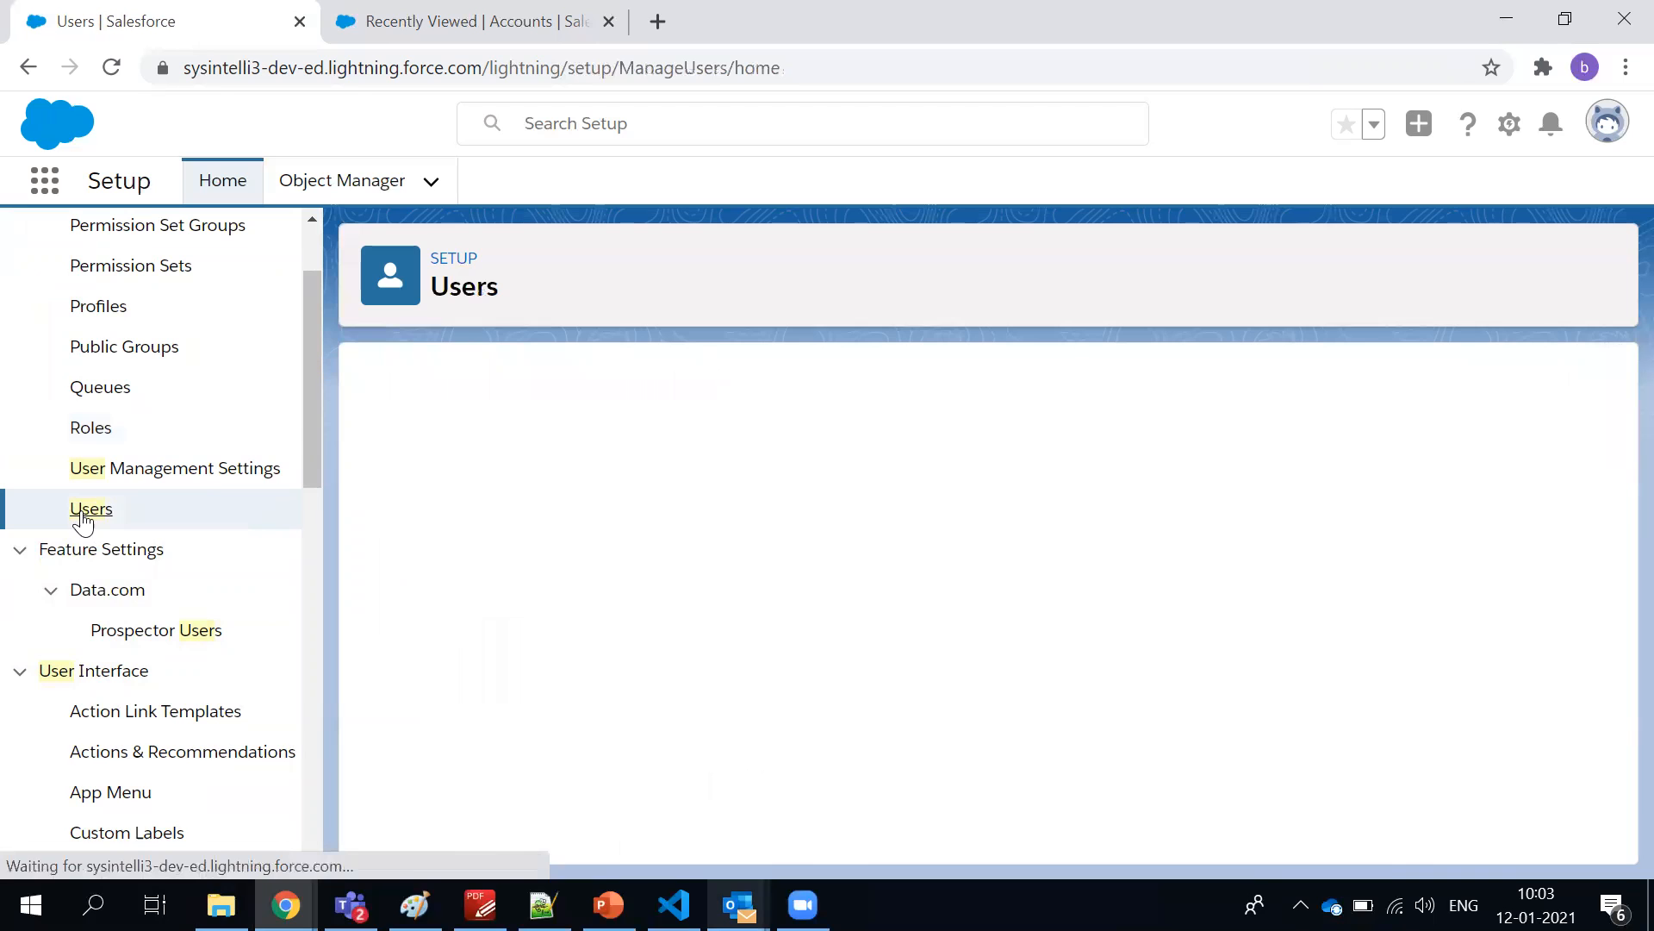
{"action": "scroll", "coordinate": [603, 621], "scroll_direction": "down", "scroll_amount": 1}
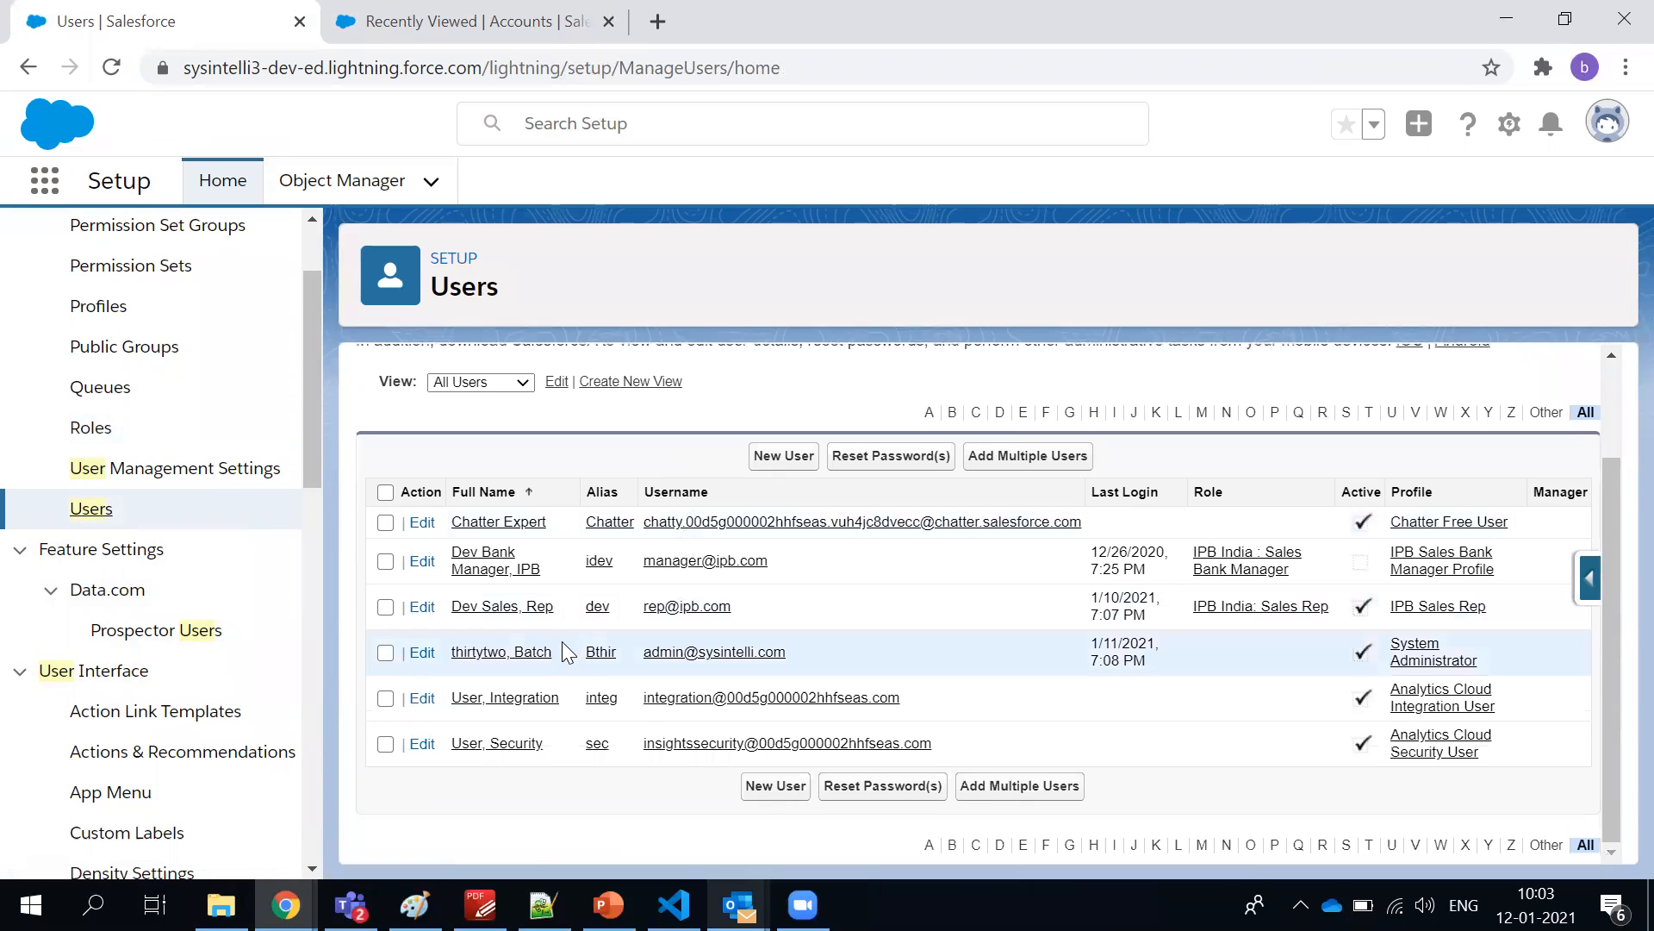
View the System Administrator user's details, including the user license, and return to the users list
{"action": "left_click", "coordinate": [478, 655]}
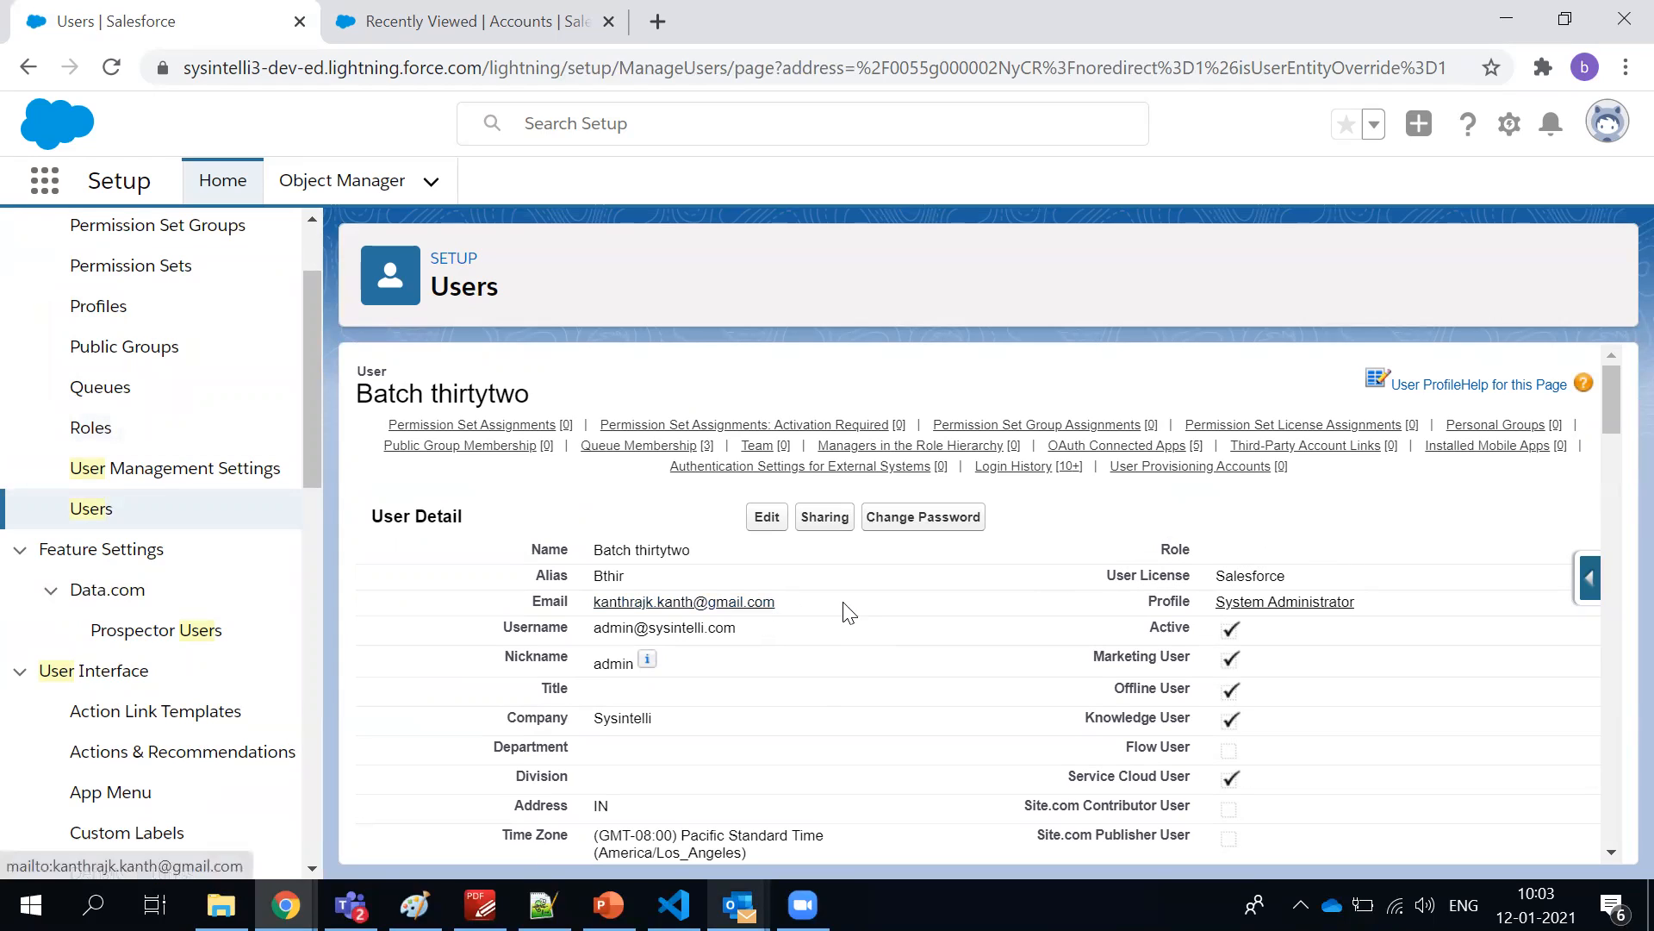
{"action": "left_click_drag", "start_coordinate": [1331, 577], "coordinate": [1196, 588]}
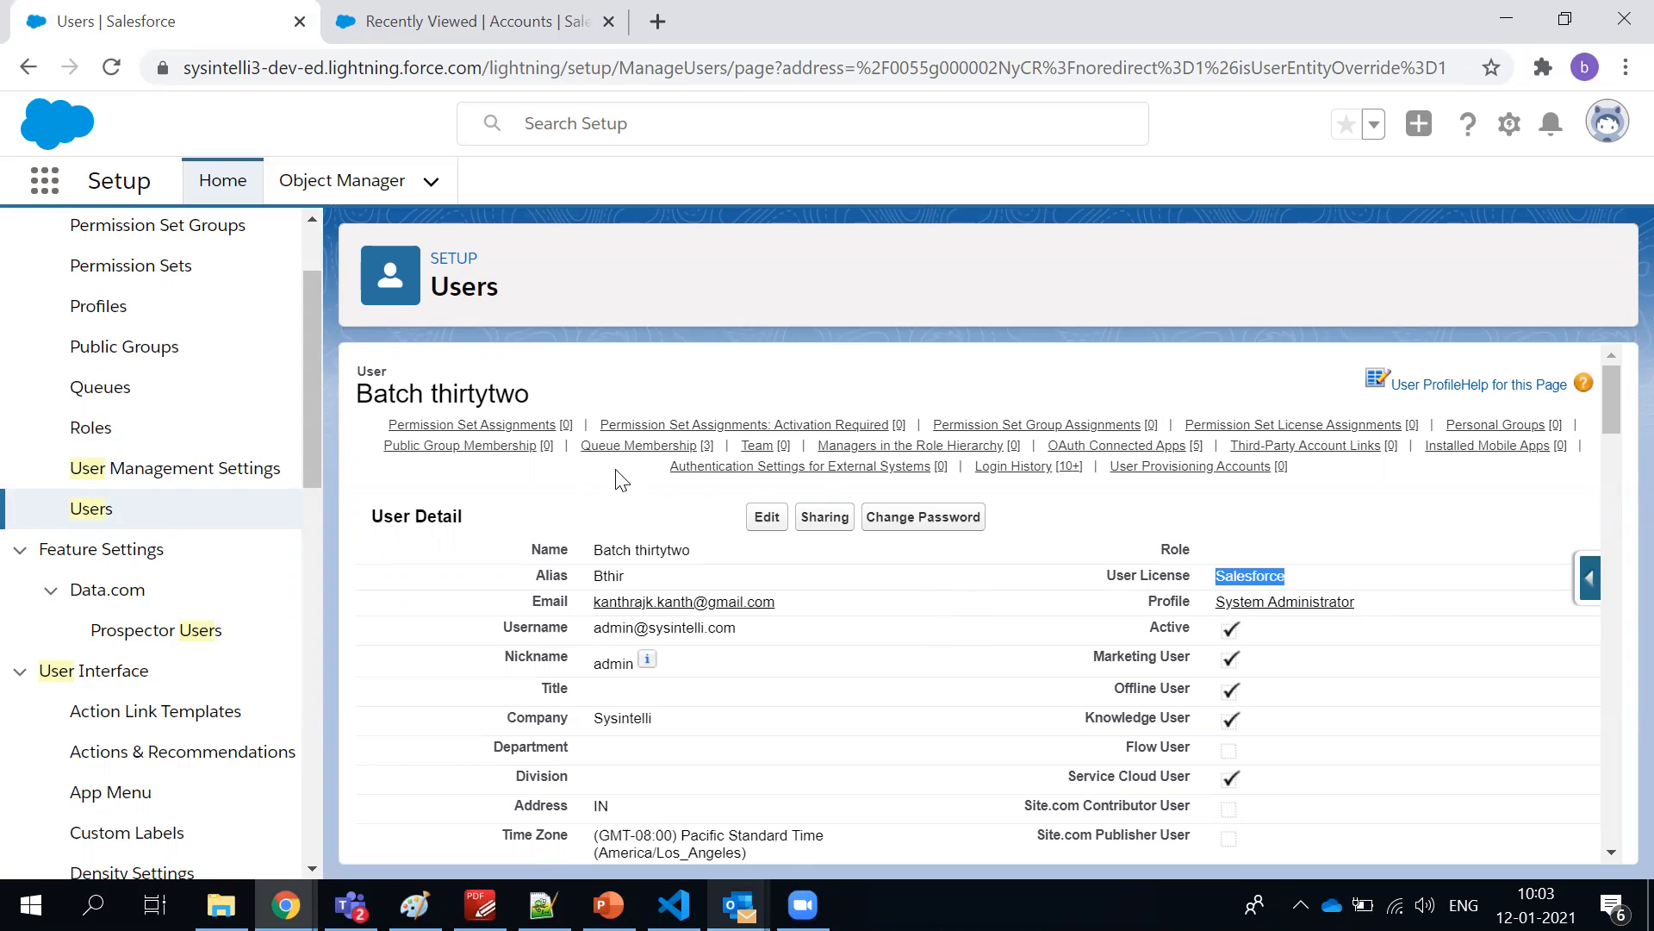
{"action": "left_click", "coordinate": [34, 67]}
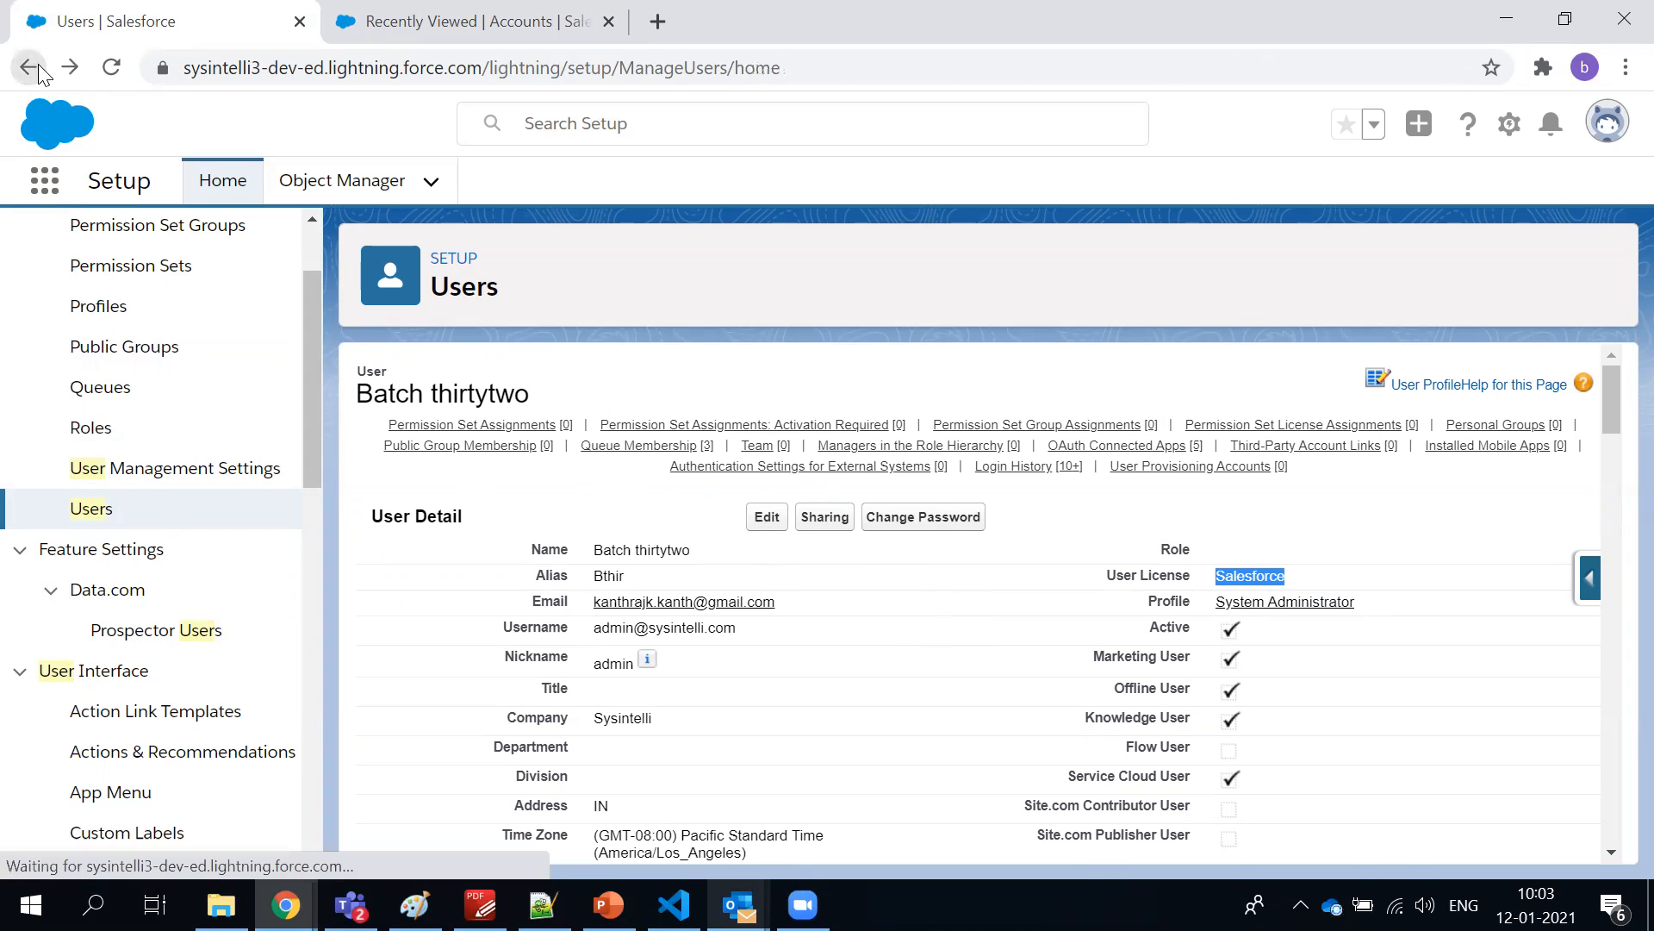
Start a new user and go over the General Information fields, from first name to nickname
{"action": "left_click", "coordinate": [806, 595]}
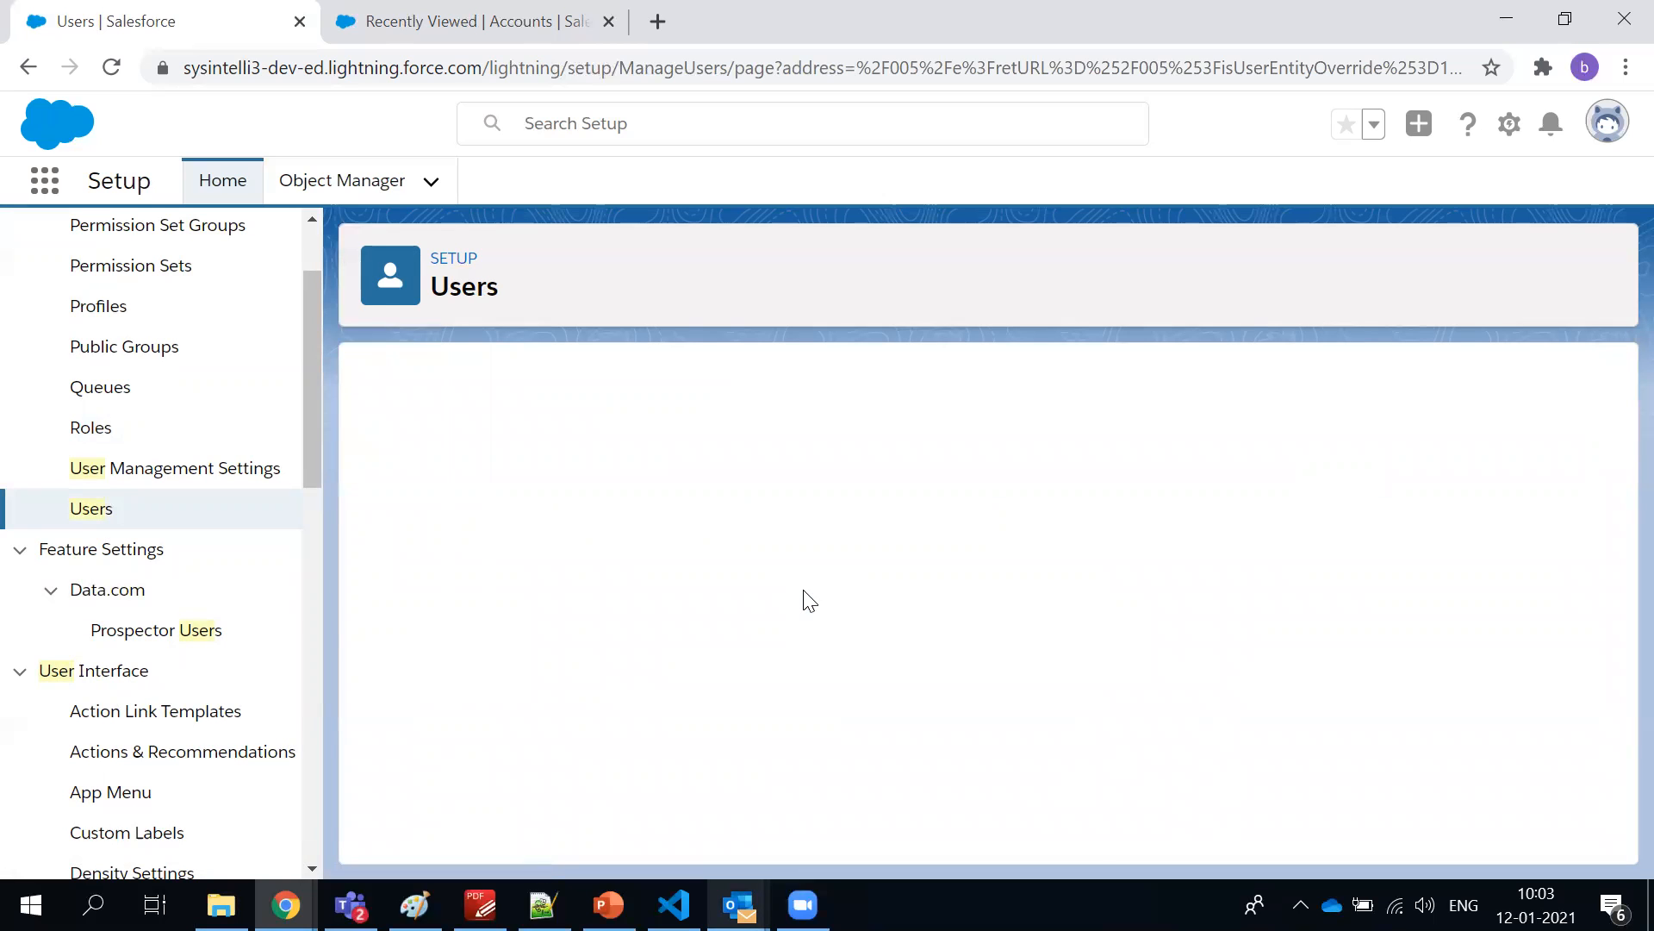
{"action": "left_click", "coordinate": [699, 556]}
{"action": "left_click", "coordinate": [687, 587]}
{"action": "left_click", "coordinate": [685, 619]}
{"action": "left_click", "coordinate": [680, 657]}
{"action": "left_click", "coordinate": [677, 685]}
{"action": "left_click", "coordinate": [813, 571]}
{"action": "scroll", "coordinate": [807, 565], "scroll_direction": "down", "scroll_amount": 1}
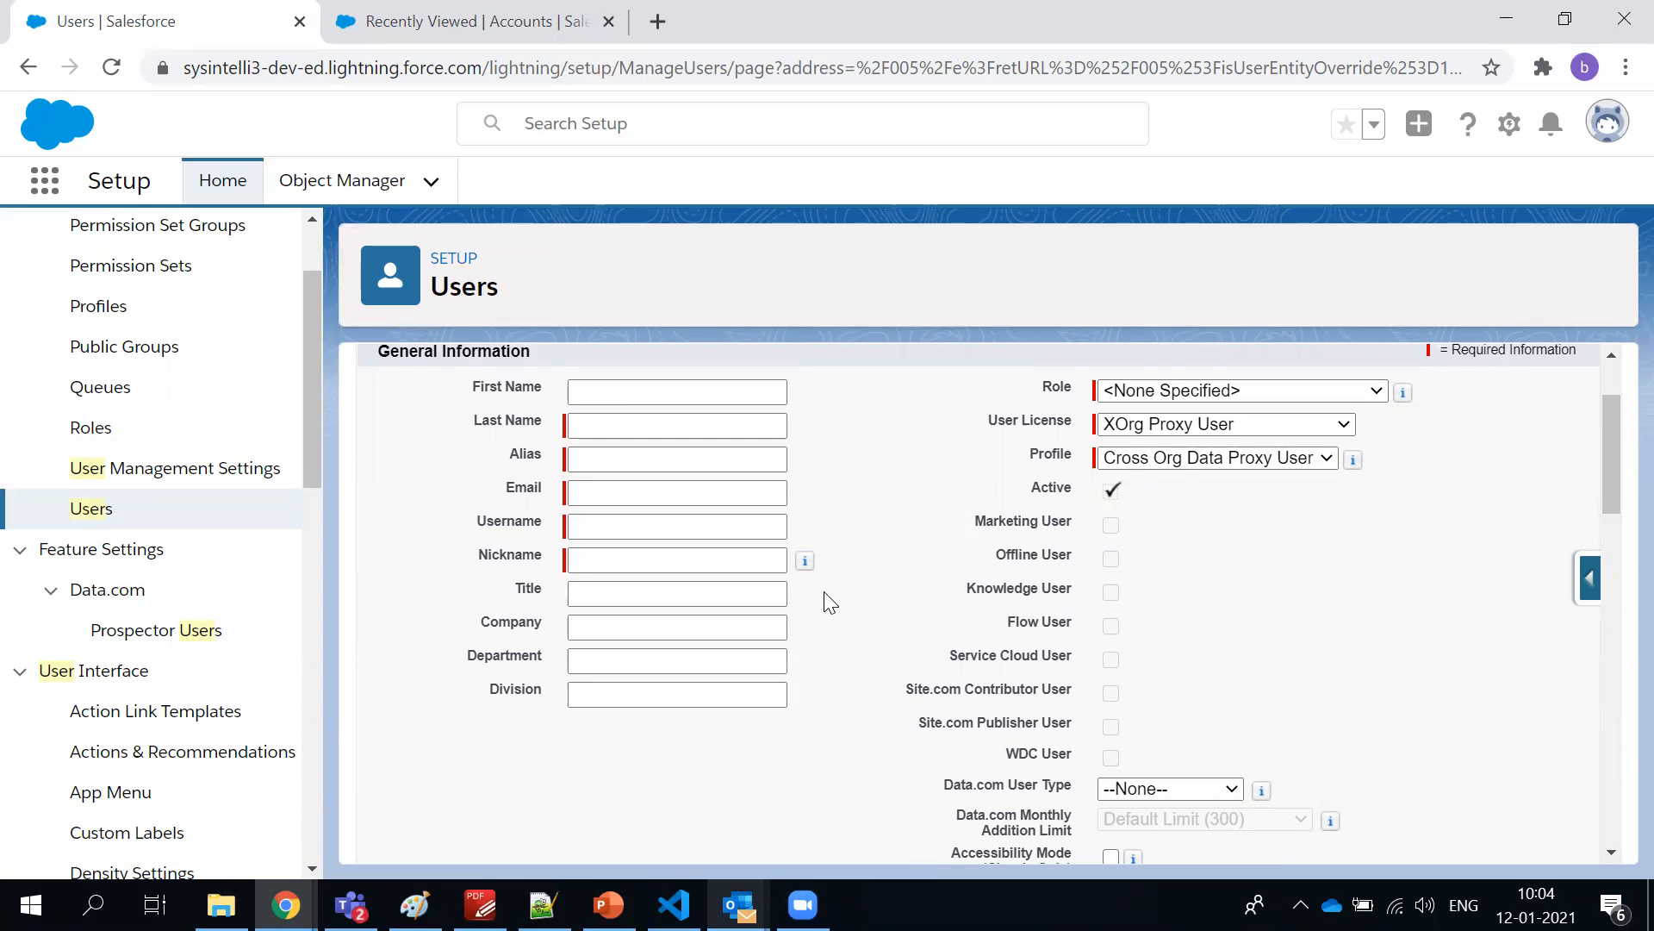
{"action": "scroll", "coordinate": [825, 595], "scroll_direction": "up", "scroll_amount": 1}
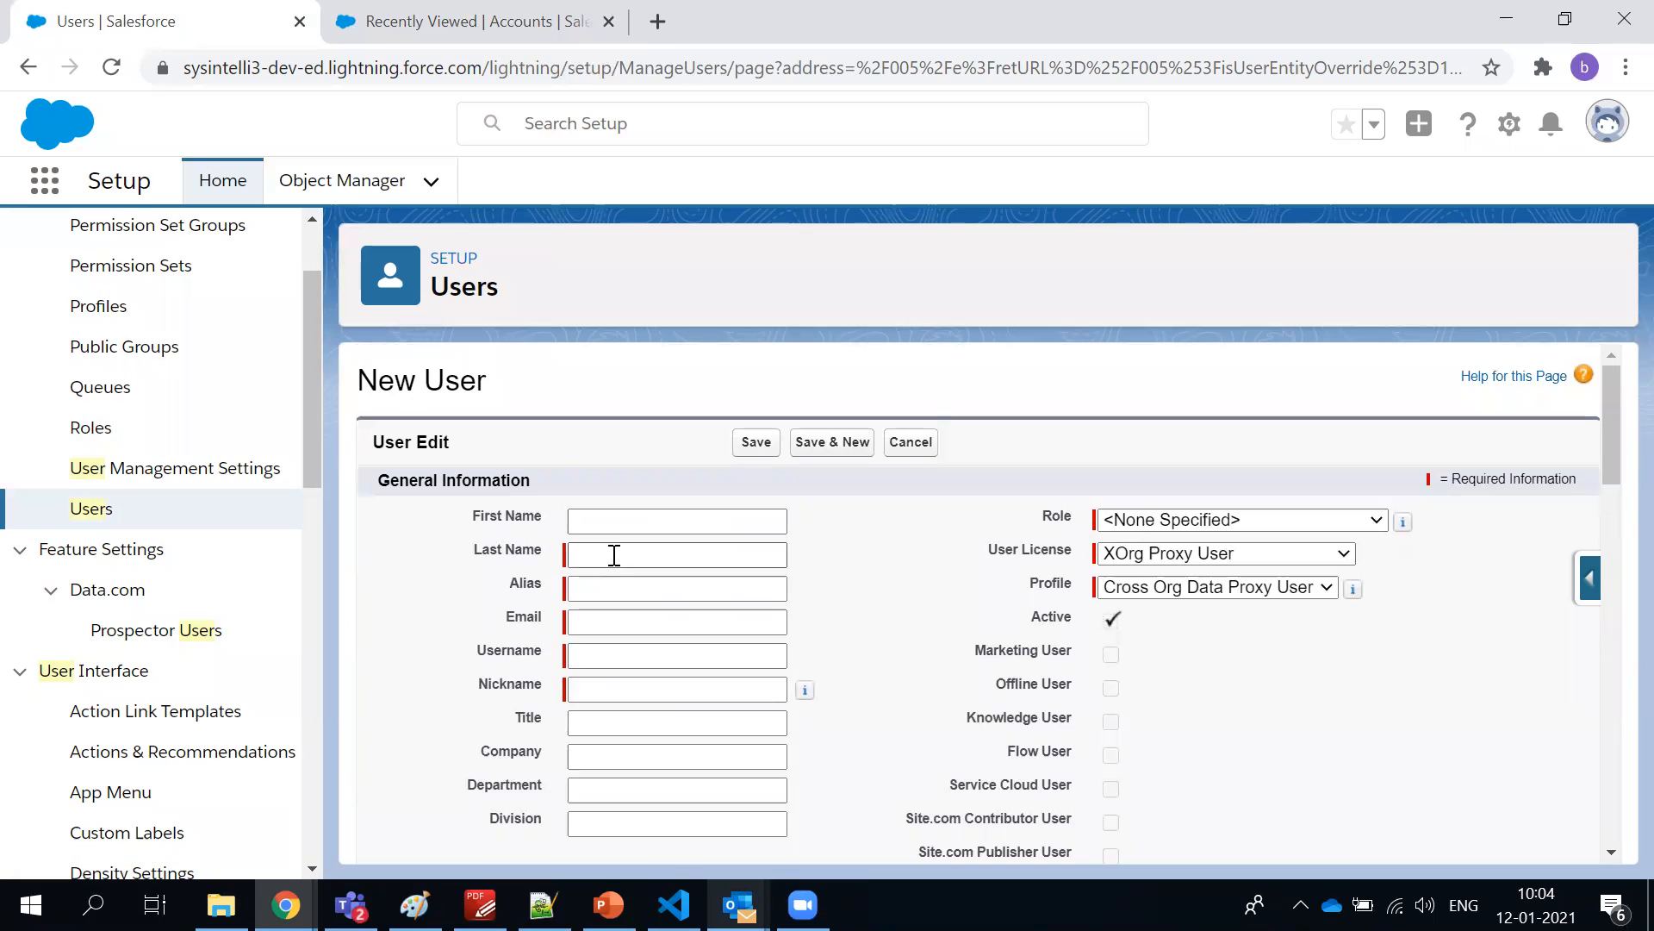
{"action": "left_click_drag", "start_coordinate": [462, 517], "coordinate": [544, 711]}
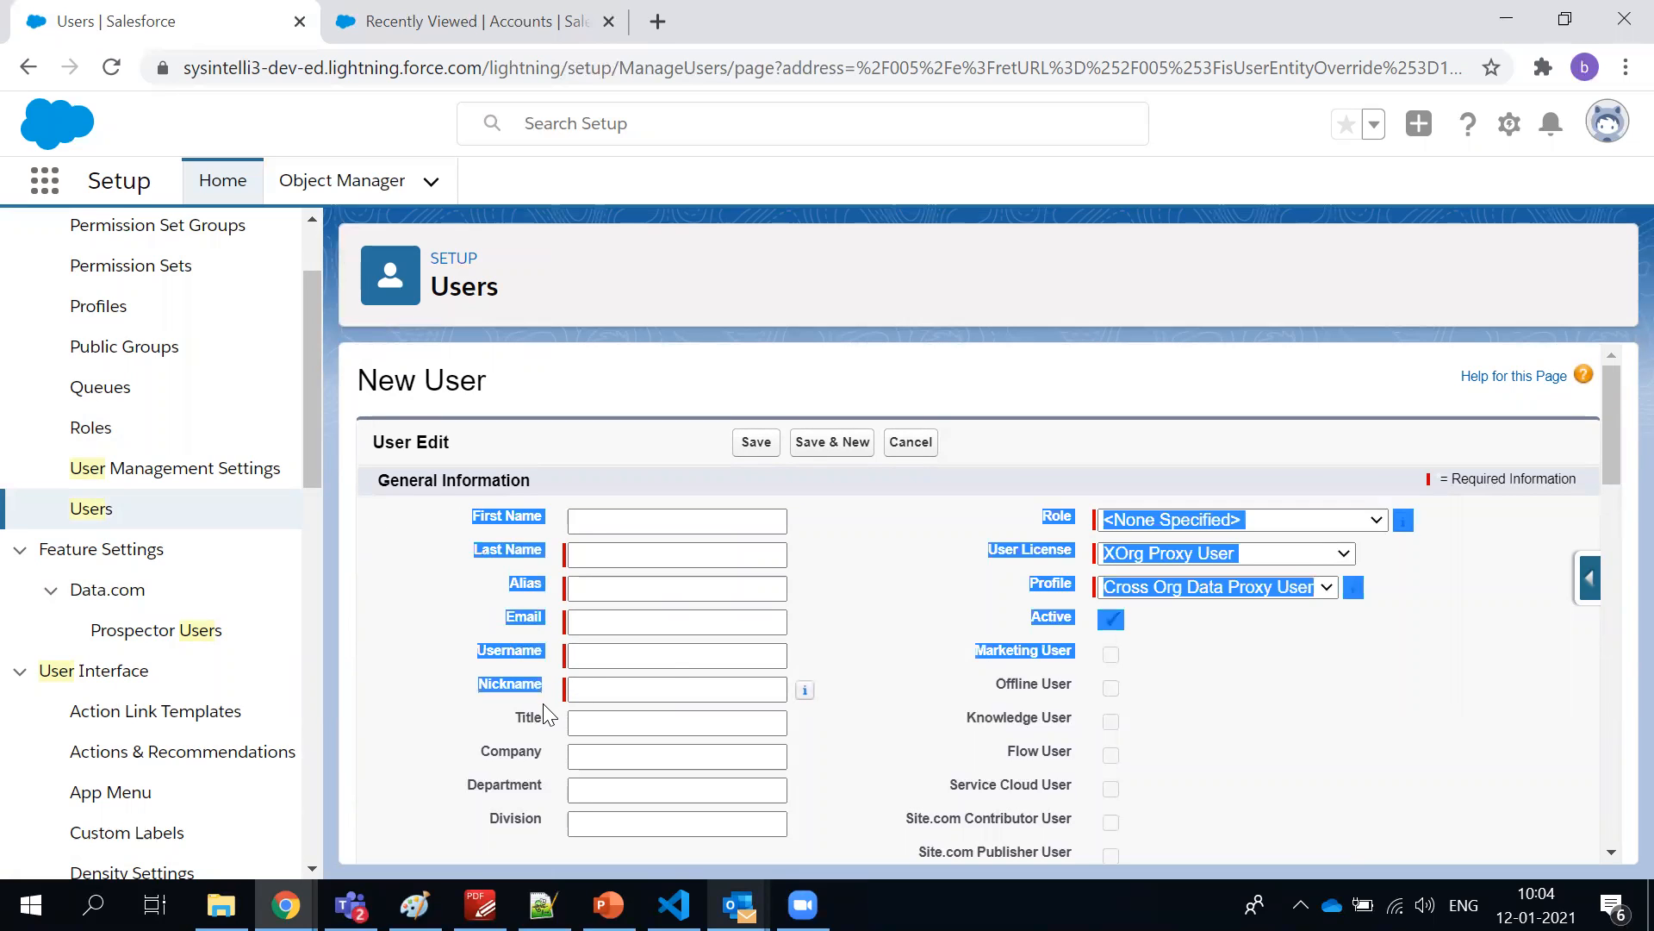
{"action": "left_click", "coordinate": [842, 629]}
Look through the roles available for the new user without choosing one
{"action": "left_click", "coordinate": [1169, 521]}
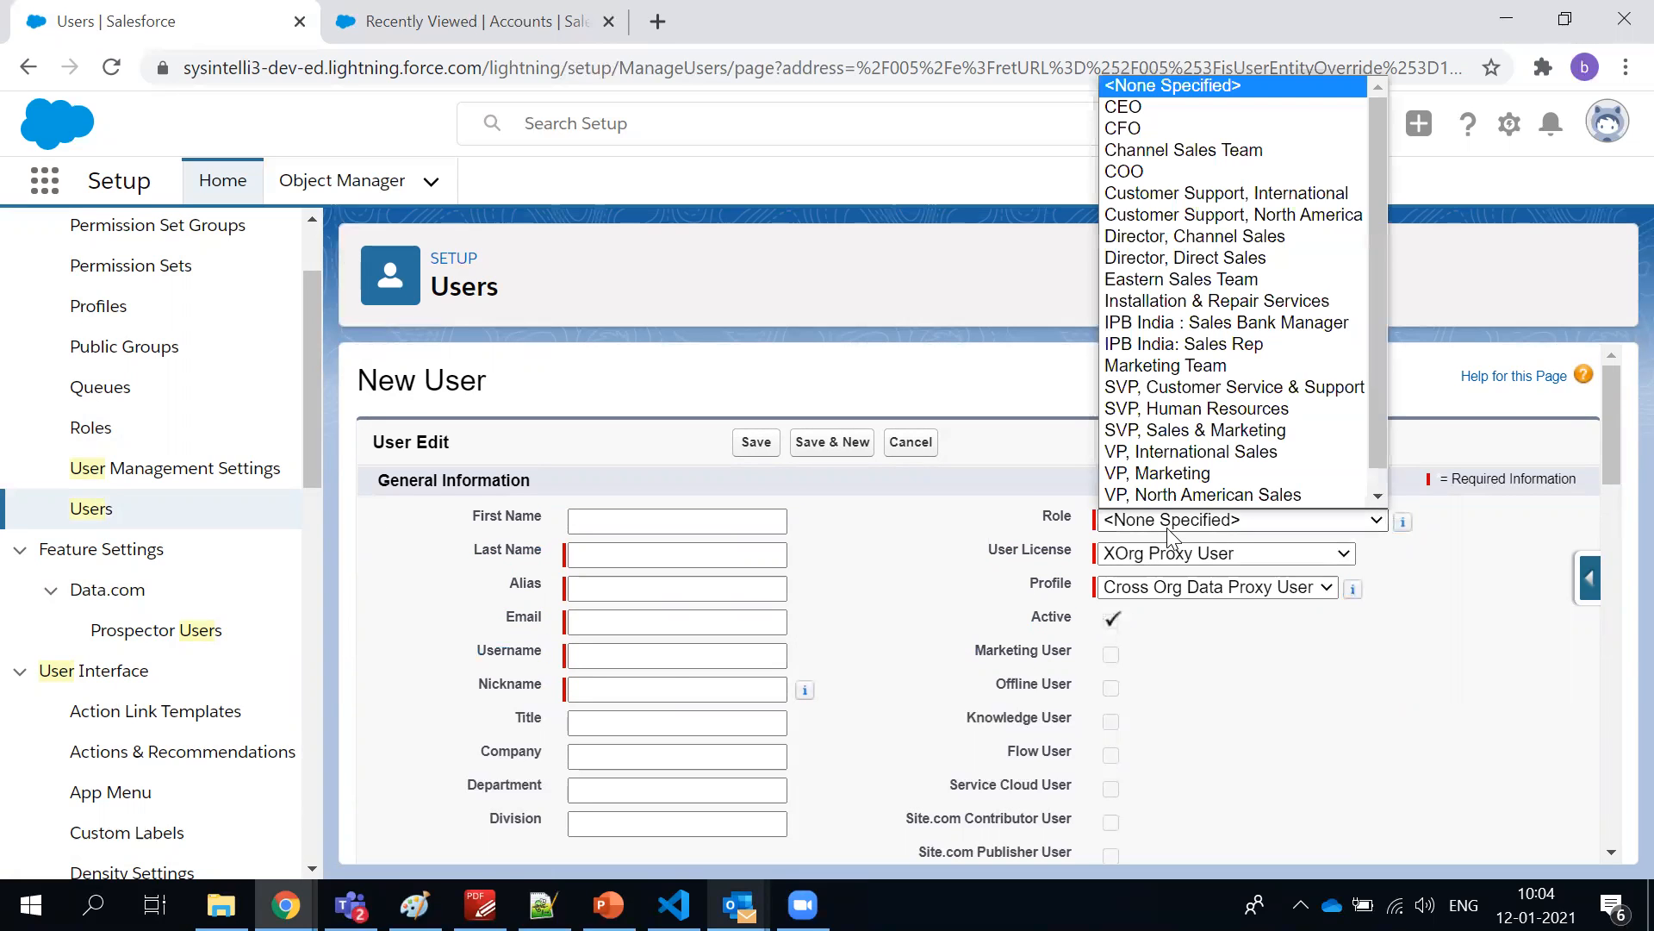
{"action": "left_click", "coordinate": [1168, 522]}
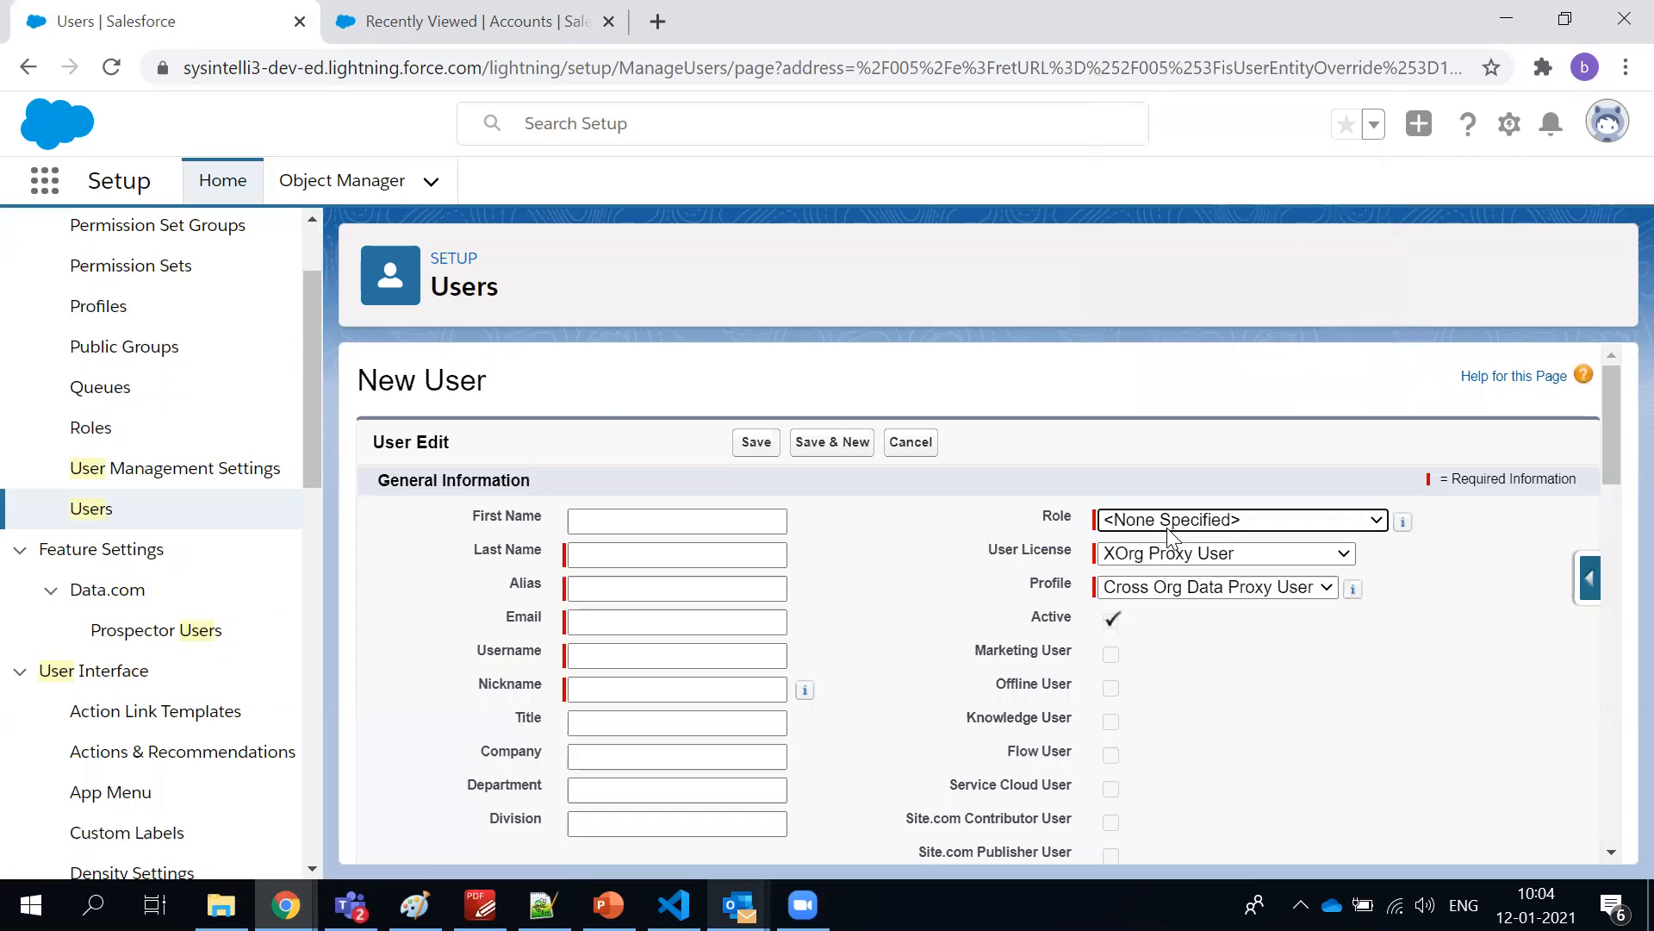
{"action": "double_click", "coordinate": [1055, 515]}
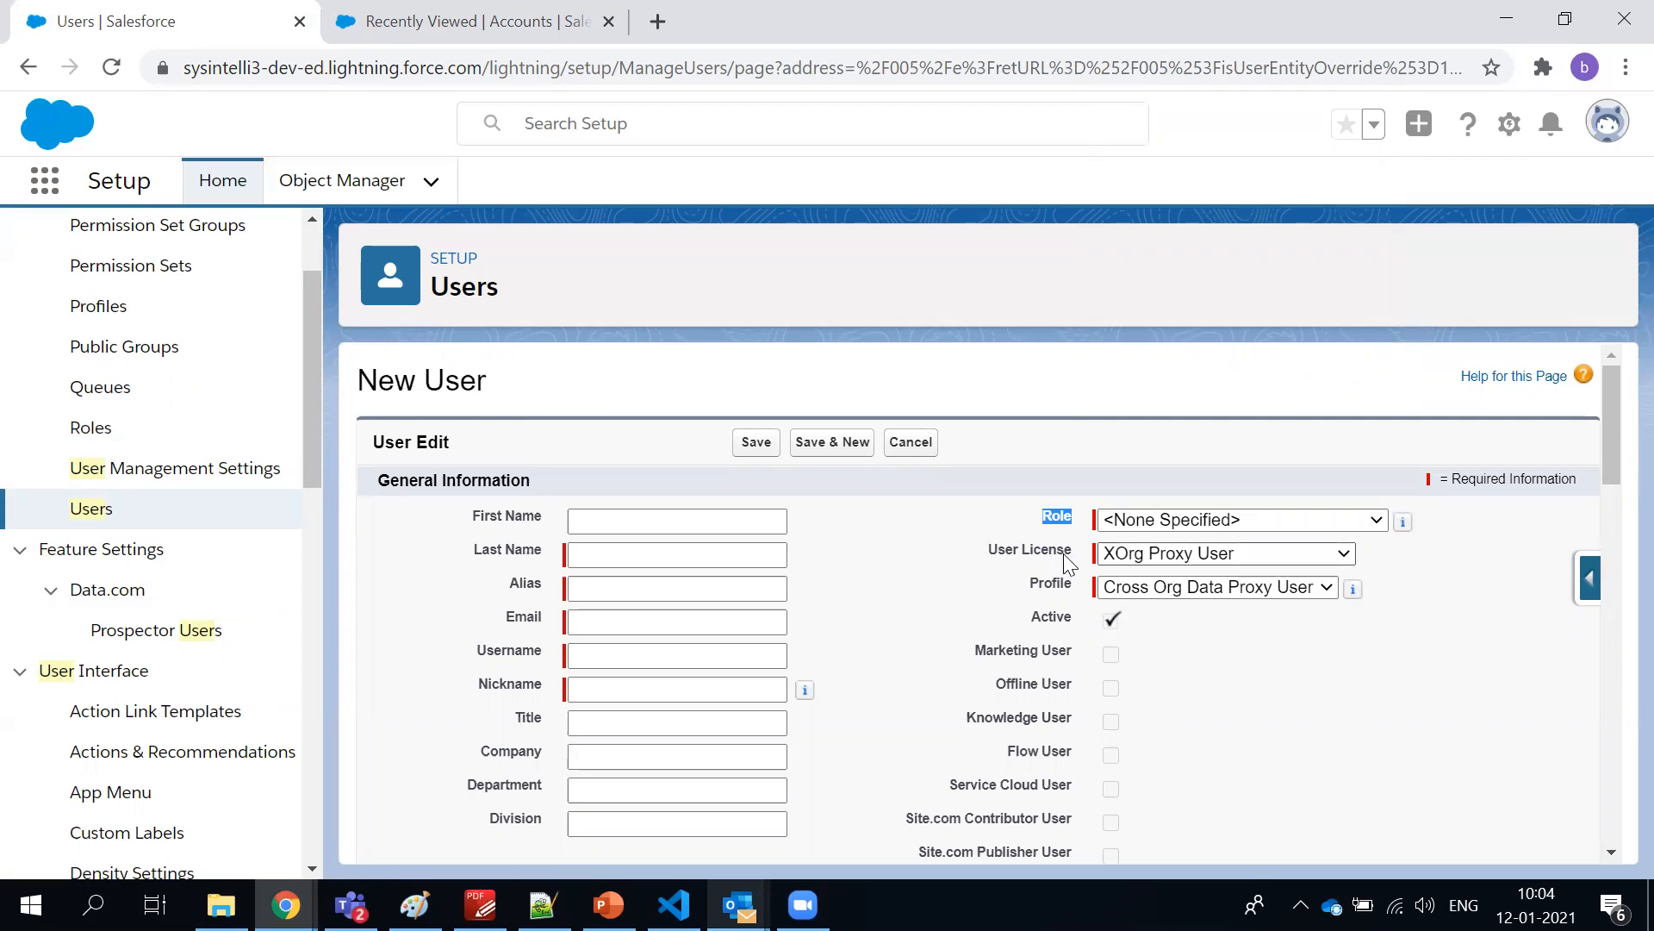
Compare the profiles offered to the new user under the Salesforce Platform and Chatter Free licenses
{"action": "left_click", "coordinate": [1120, 553]}
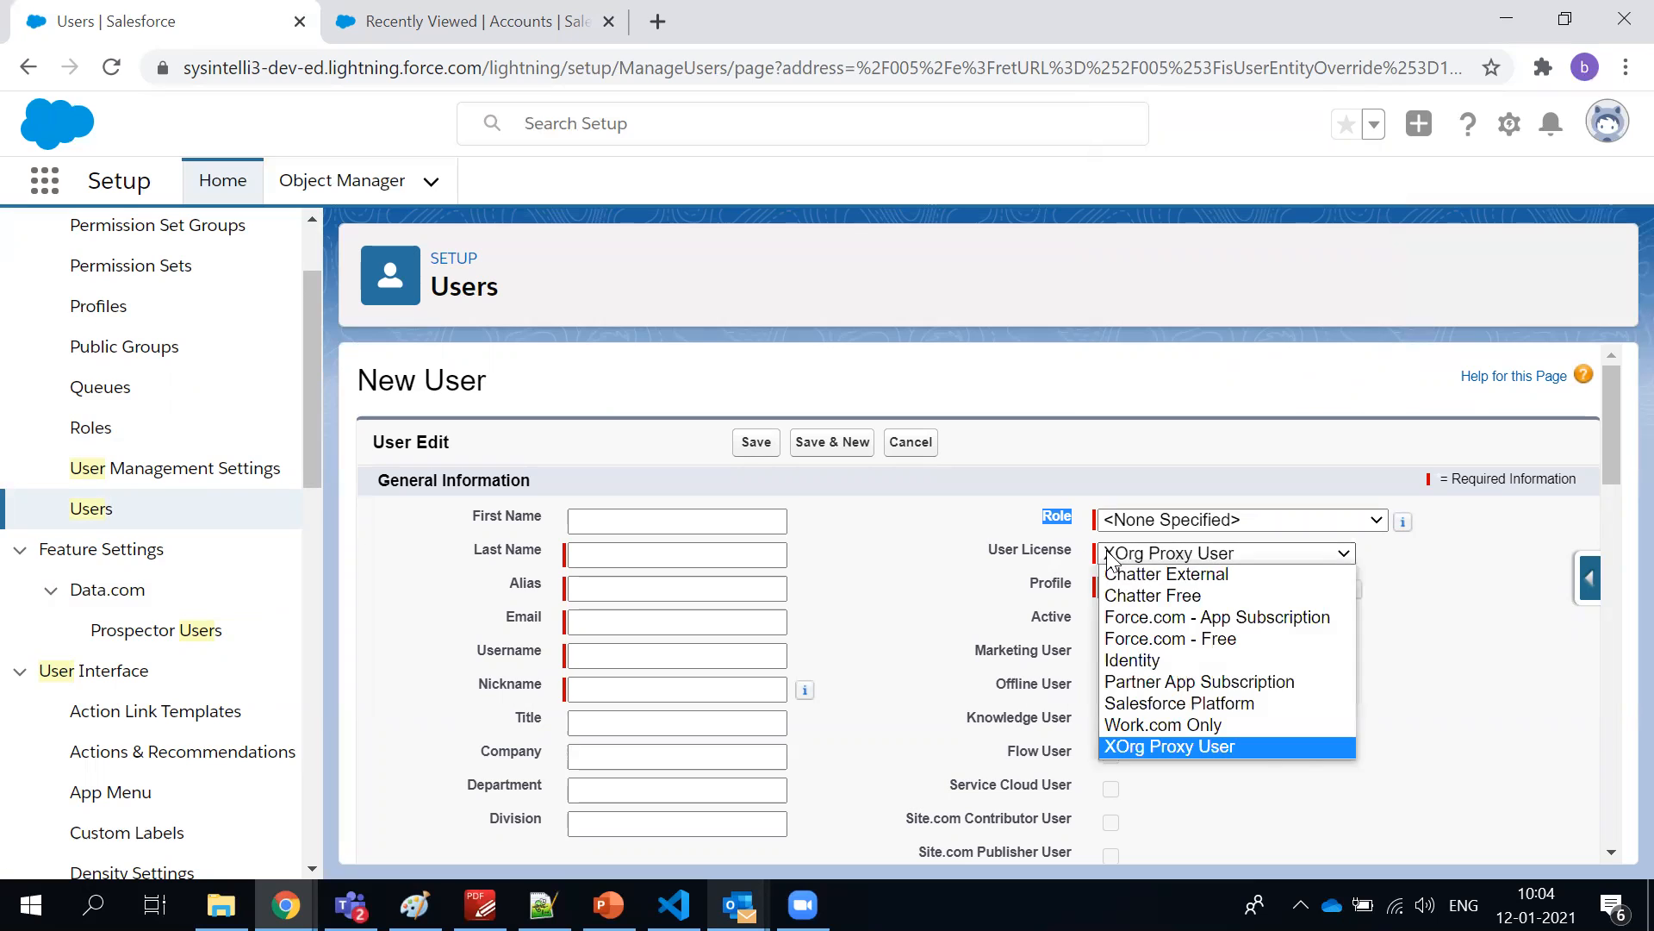
{"action": "left_click", "coordinate": [1124, 705]}
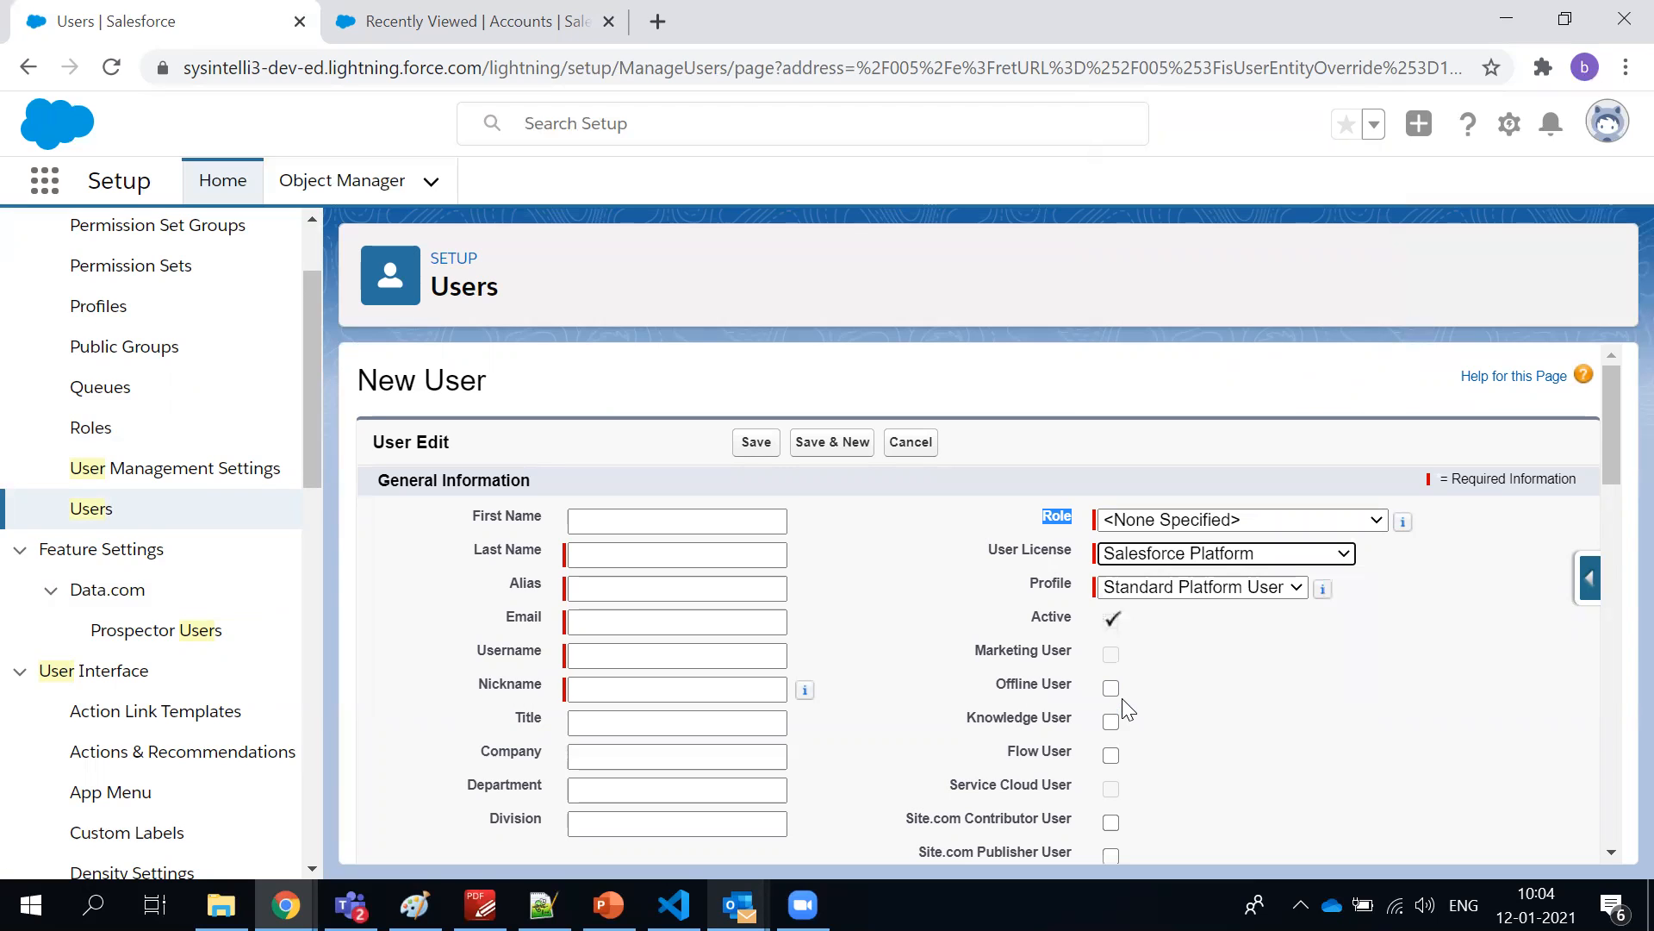
{"action": "left_click", "coordinate": [1157, 595]}
{"action": "left_click", "coordinate": [1198, 665]}
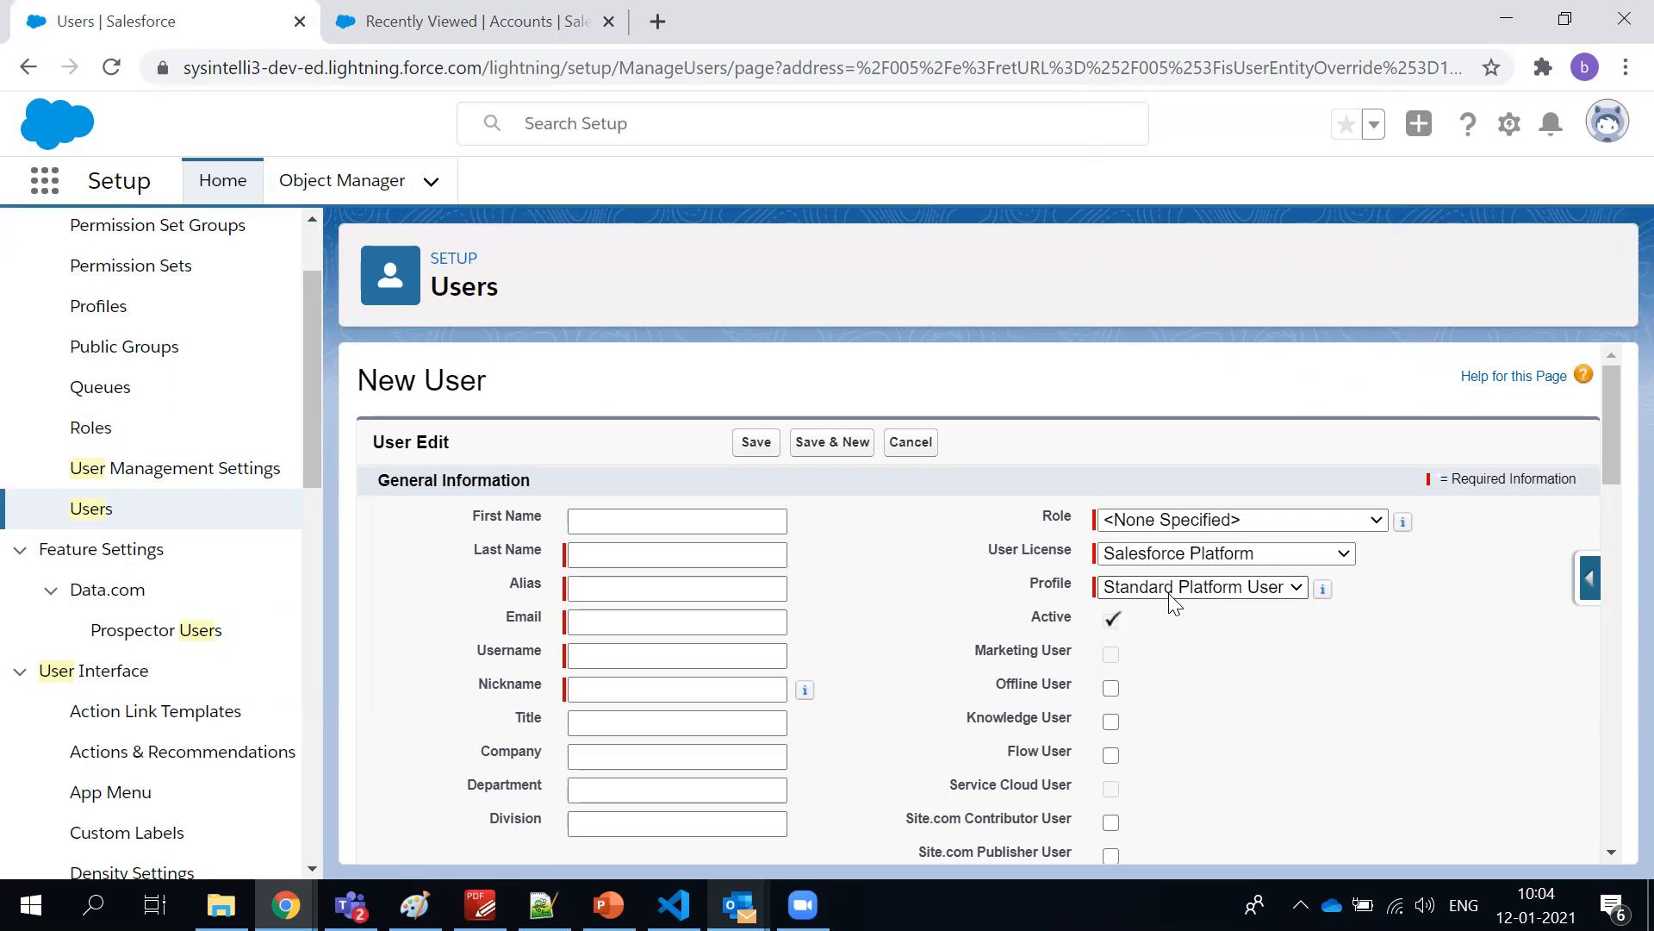
{"action": "left_click", "coordinate": [1168, 553]}
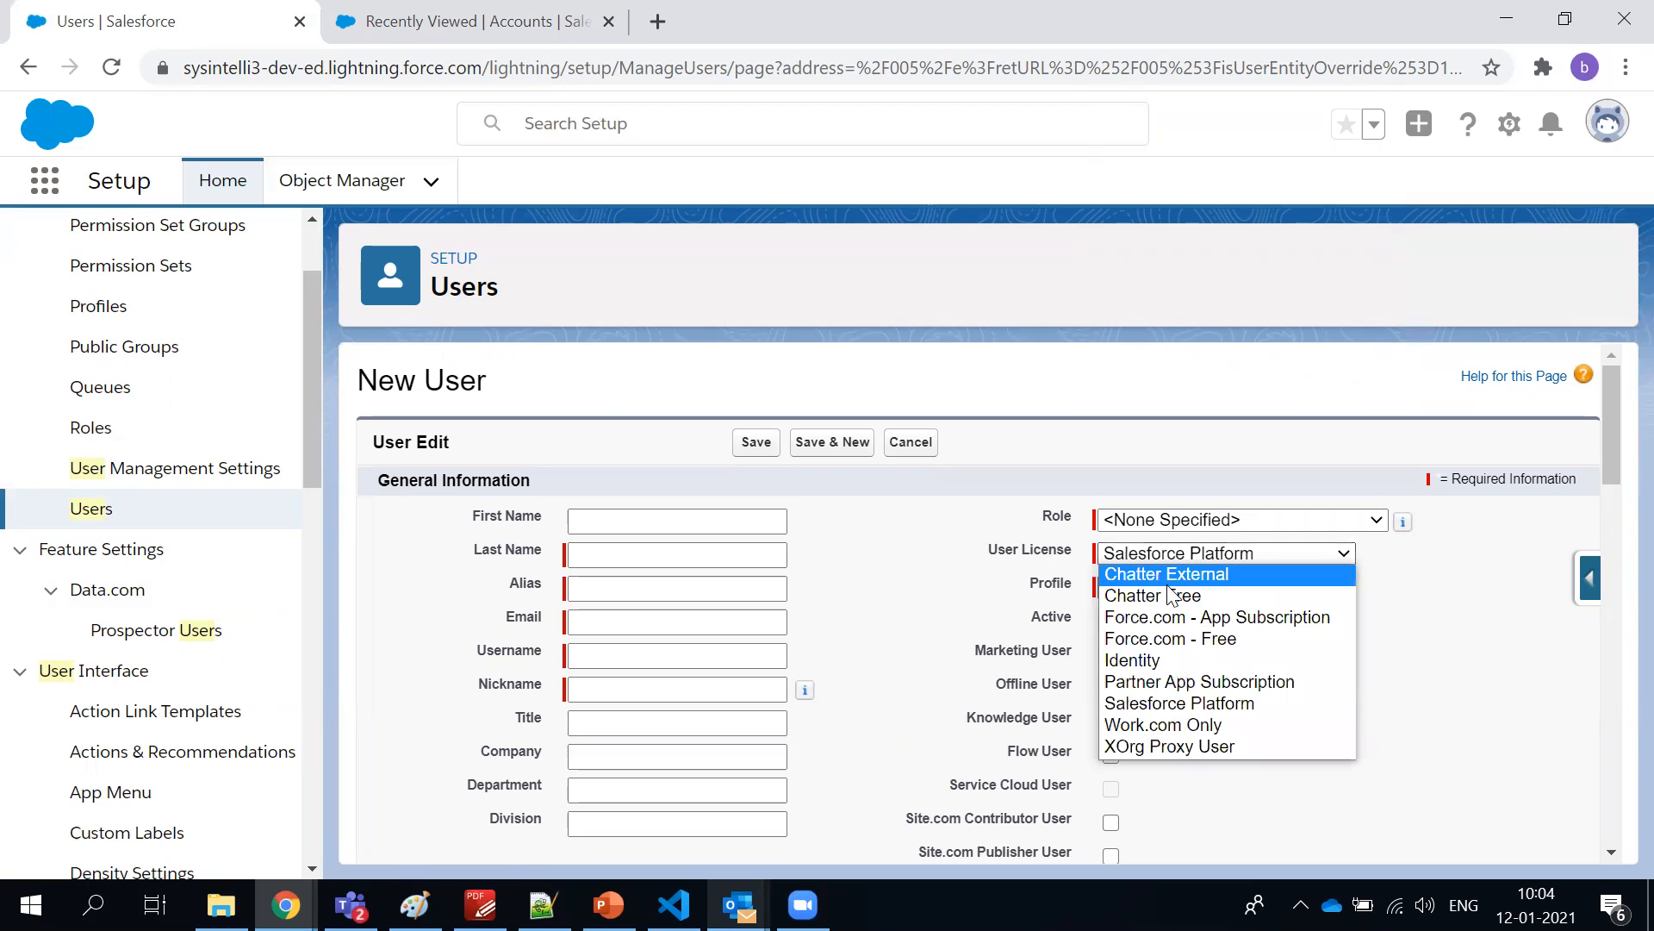
{"action": "left_click", "coordinate": [1170, 596]}
{"action": "left_click", "coordinate": [1167, 588]}
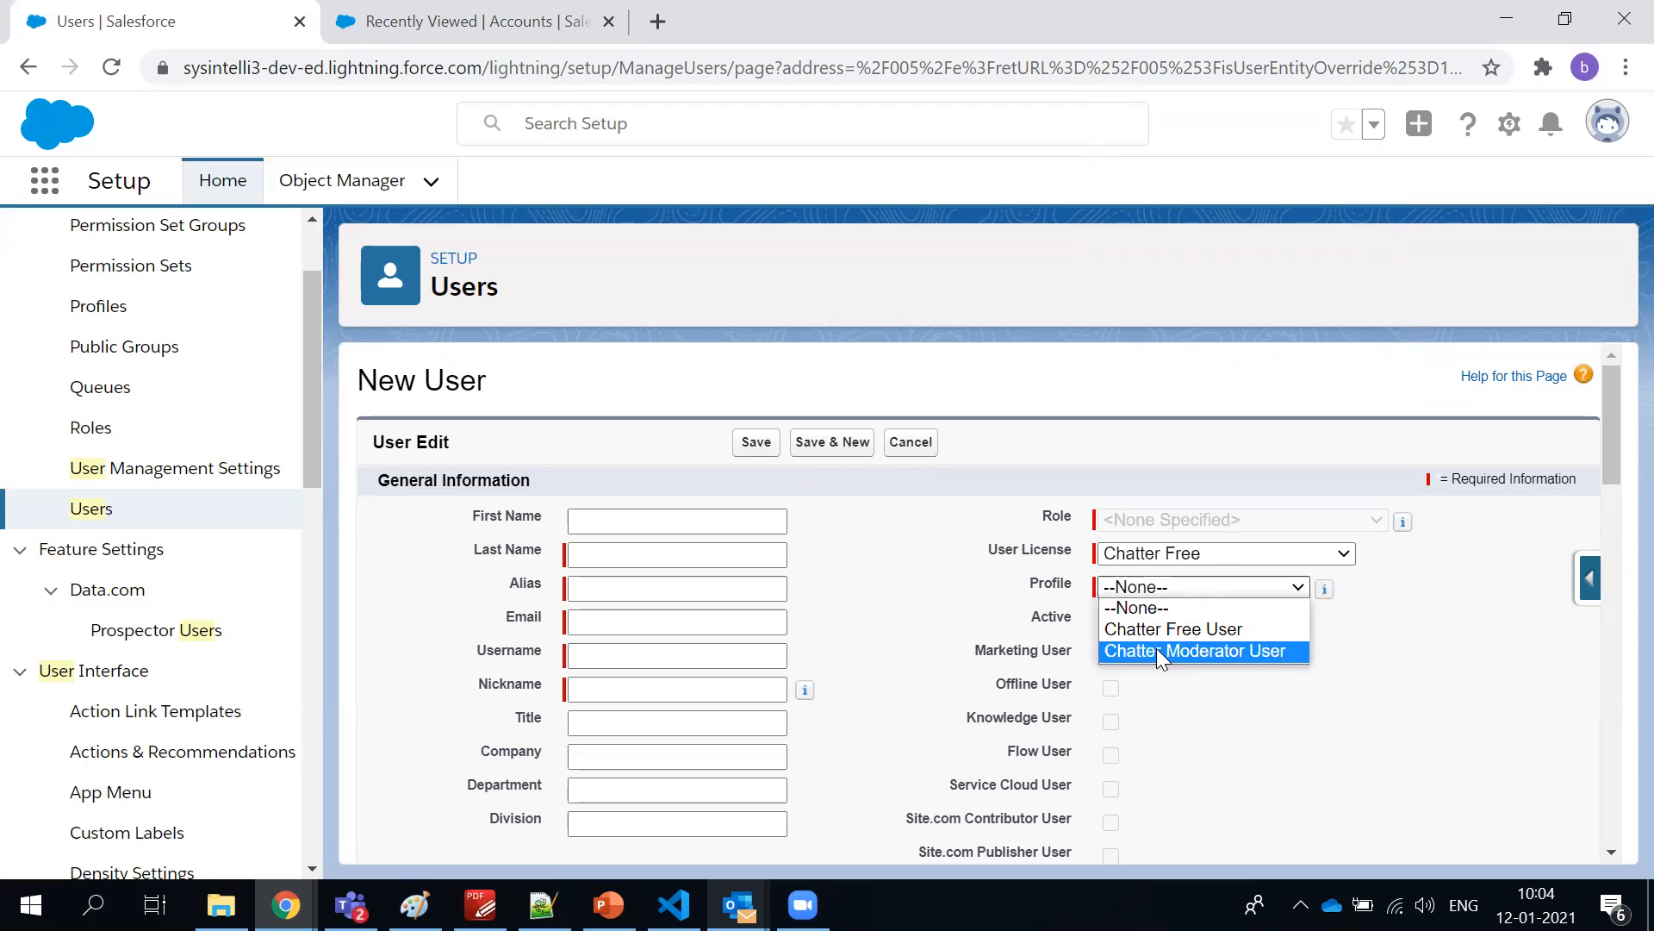
{"action": "left_click", "coordinate": [1180, 709]}
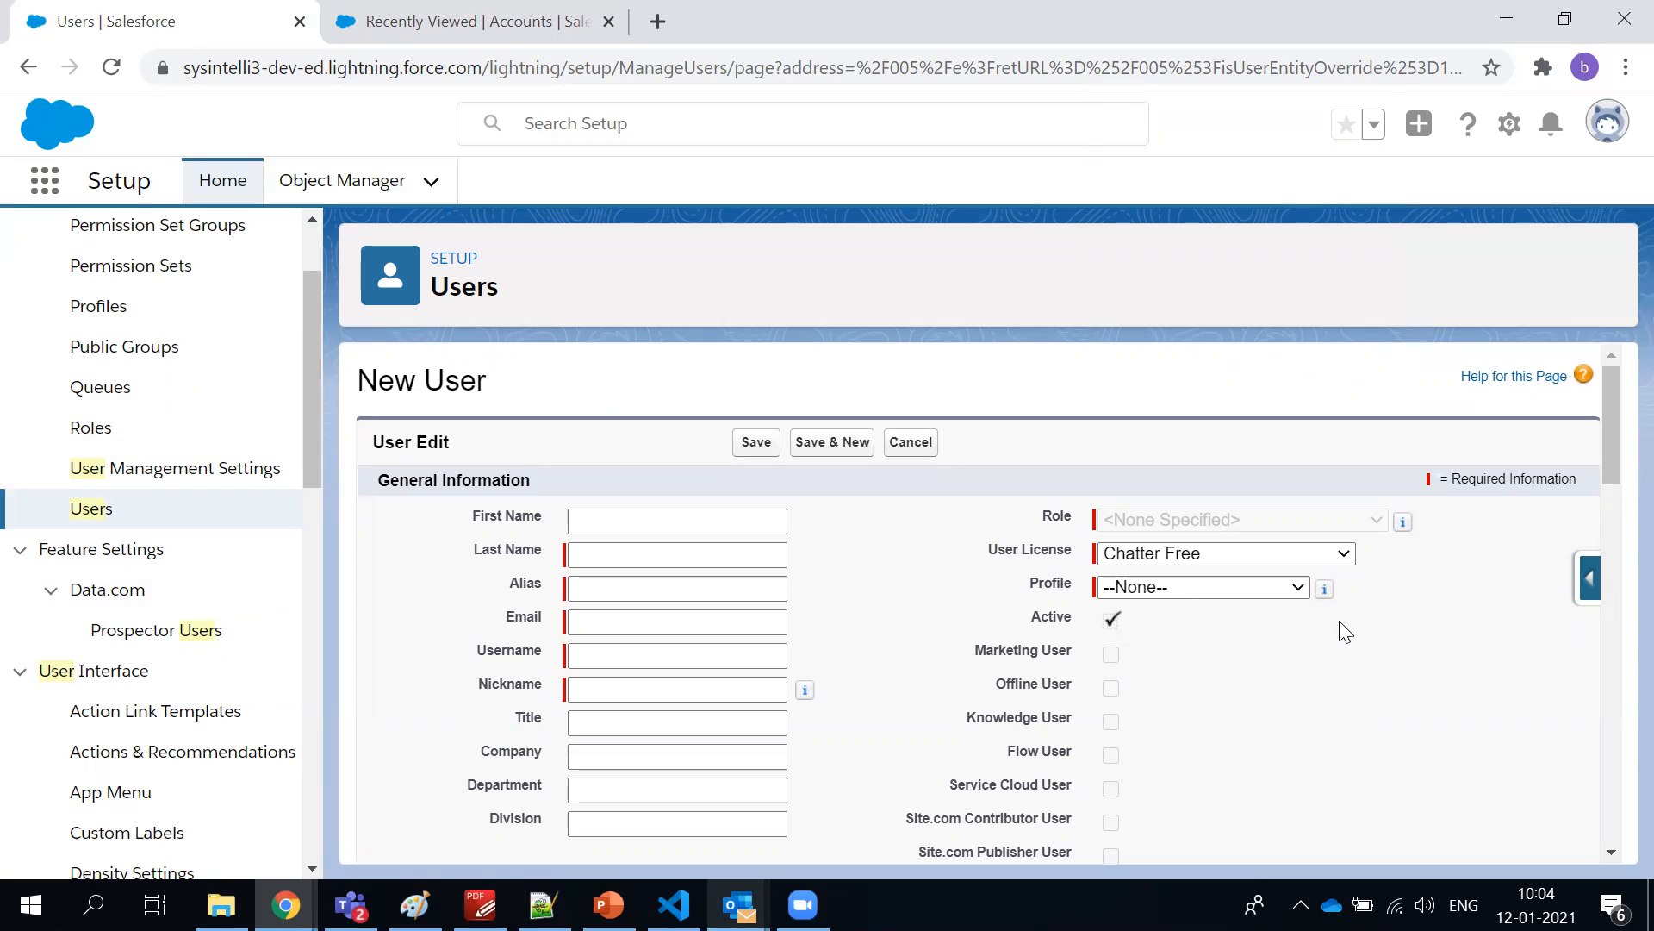
Review the rest of the New User form, including the Locale Settings and the Delegated Approver and Manager fields
{"action": "scroll", "coordinate": [1238, 619], "scroll_direction": "down", "scroll_amount": 8}
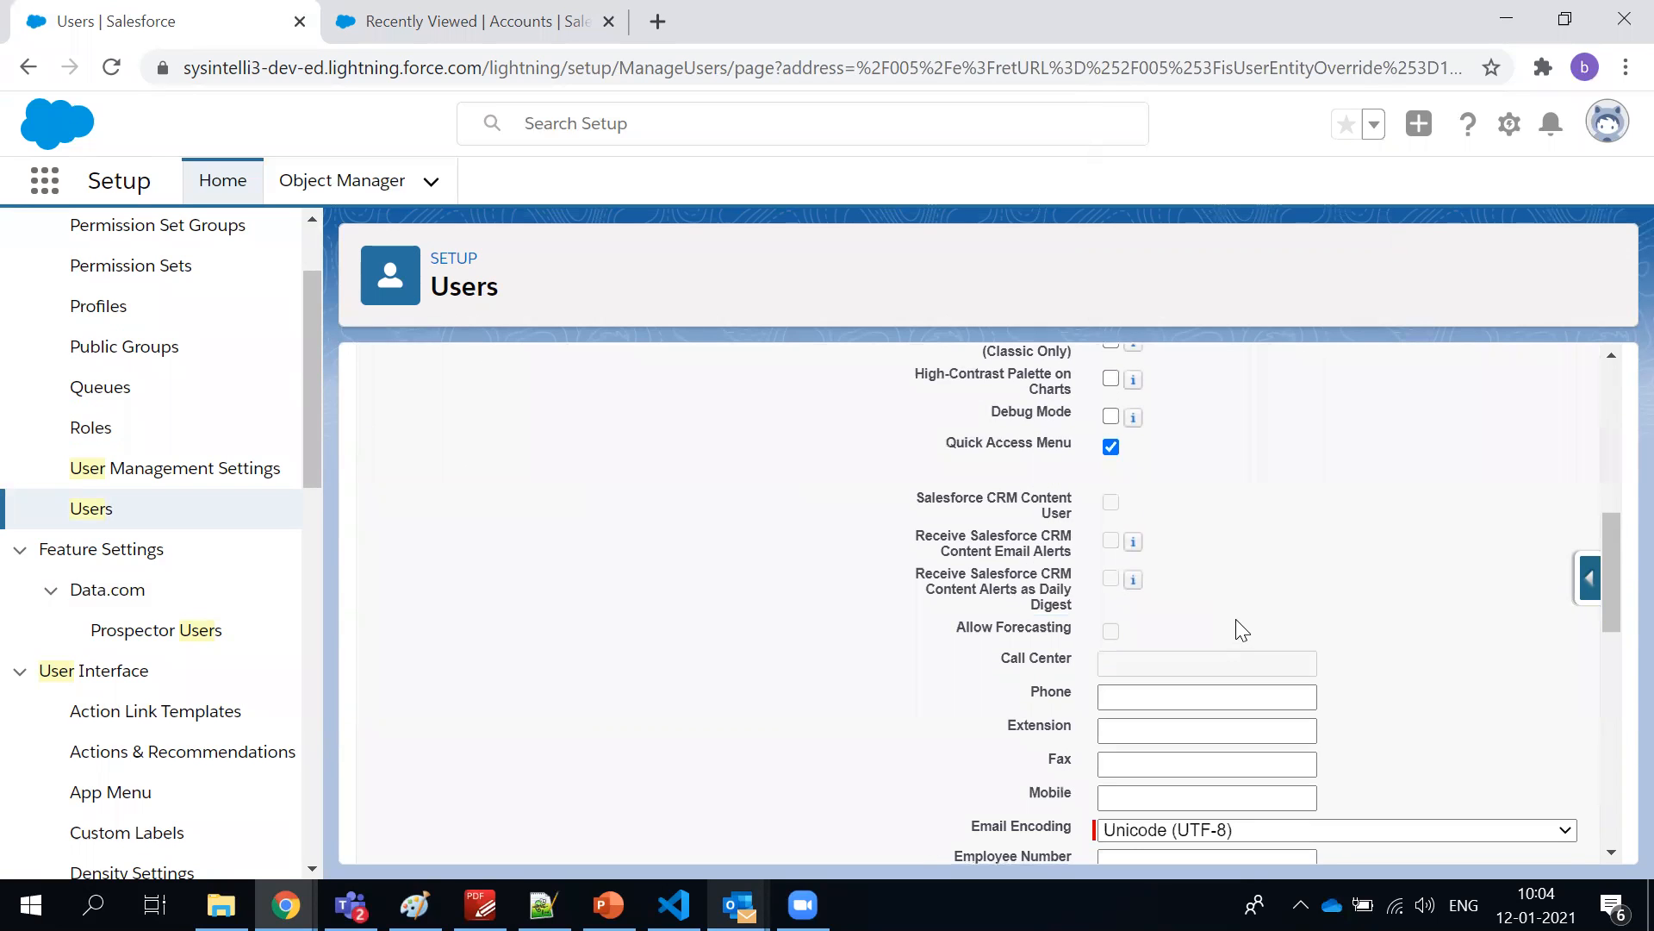
{"action": "scroll", "coordinate": [1235, 619], "scroll_direction": "down", "scroll_amount": 10}
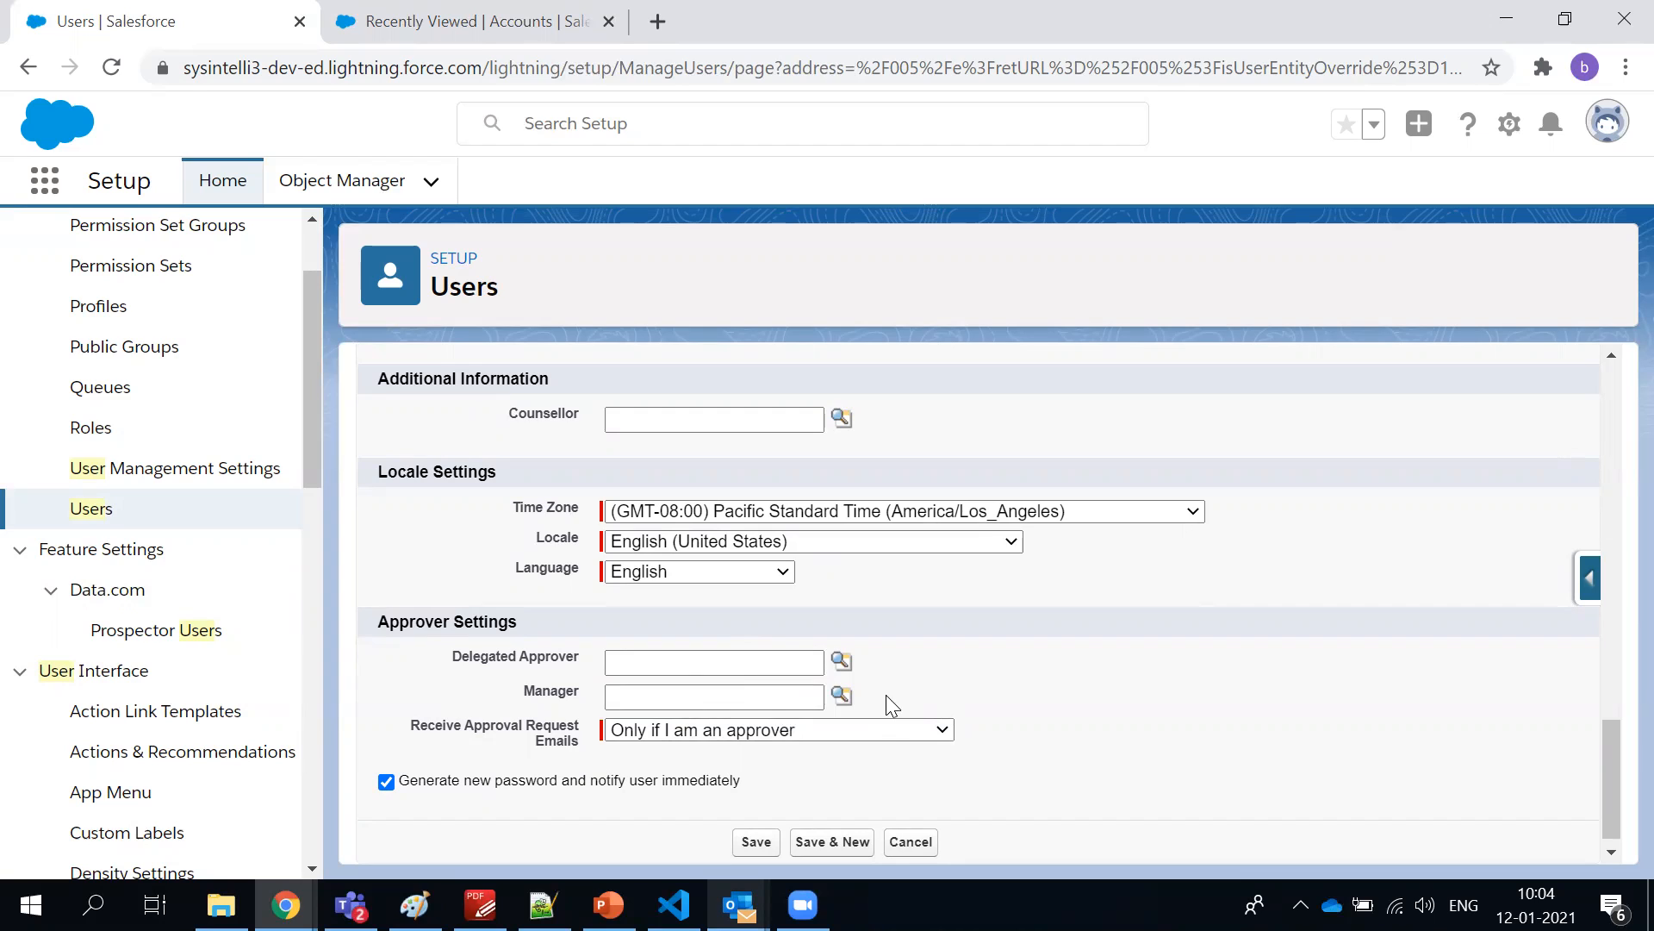
{"action": "left_click", "coordinate": [727, 694]}
{"action": "left_click", "coordinate": [725, 661]}
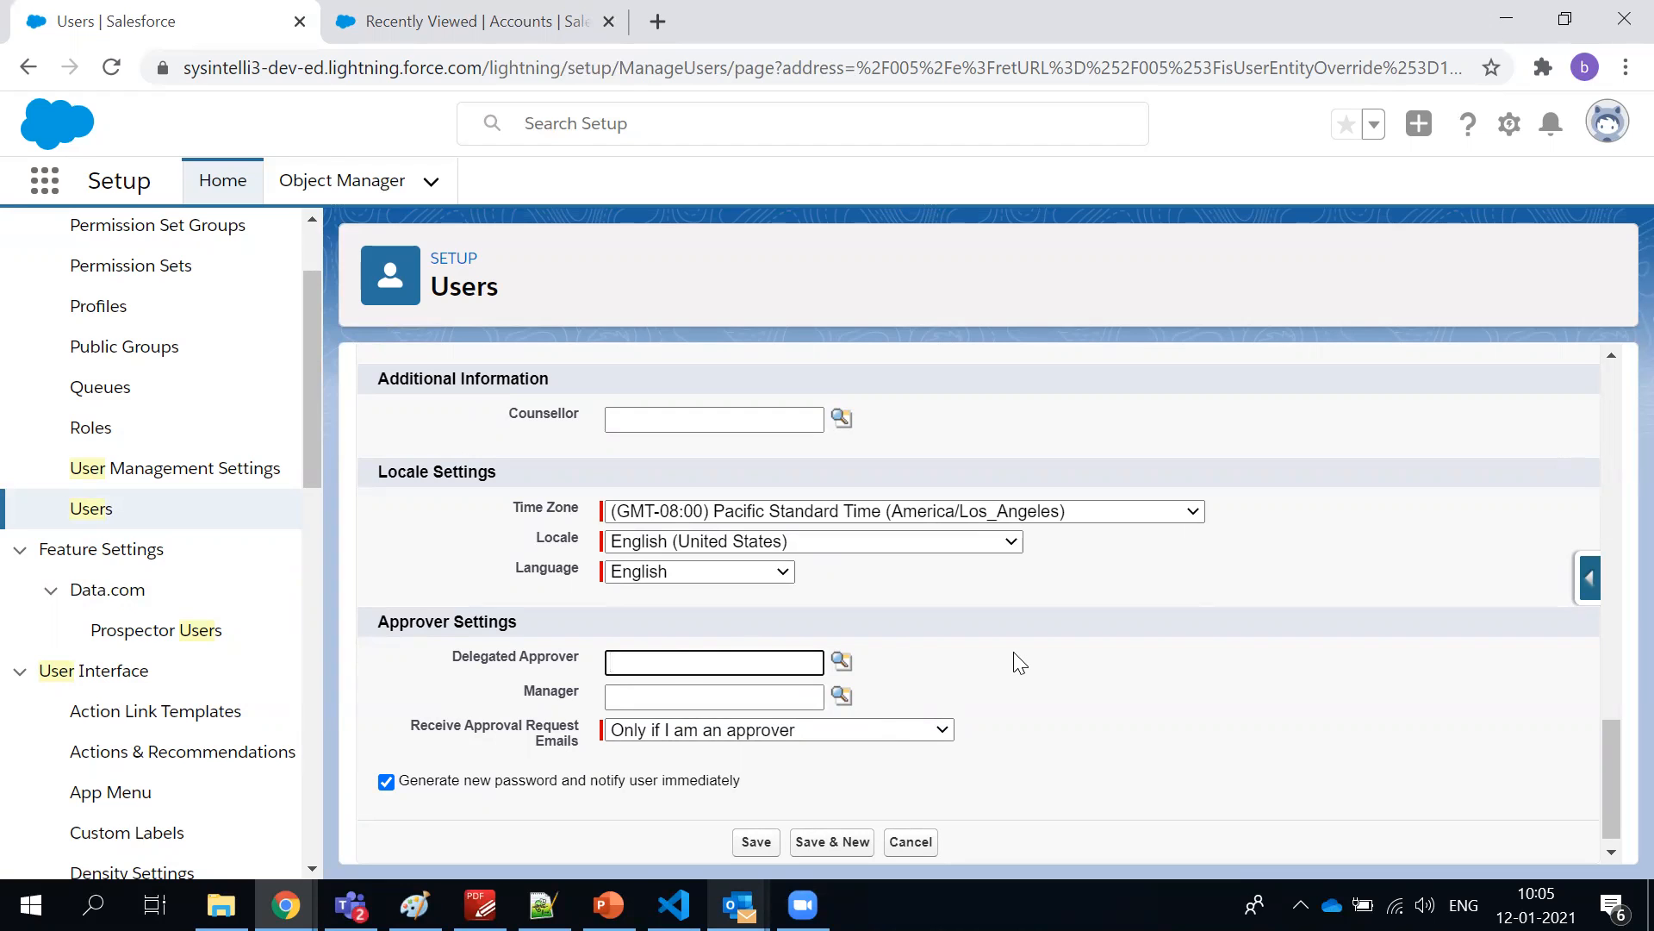
{"action": "scroll", "coordinate": [1019, 663], "scroll_direction": "up", "scroll_amount": 3}
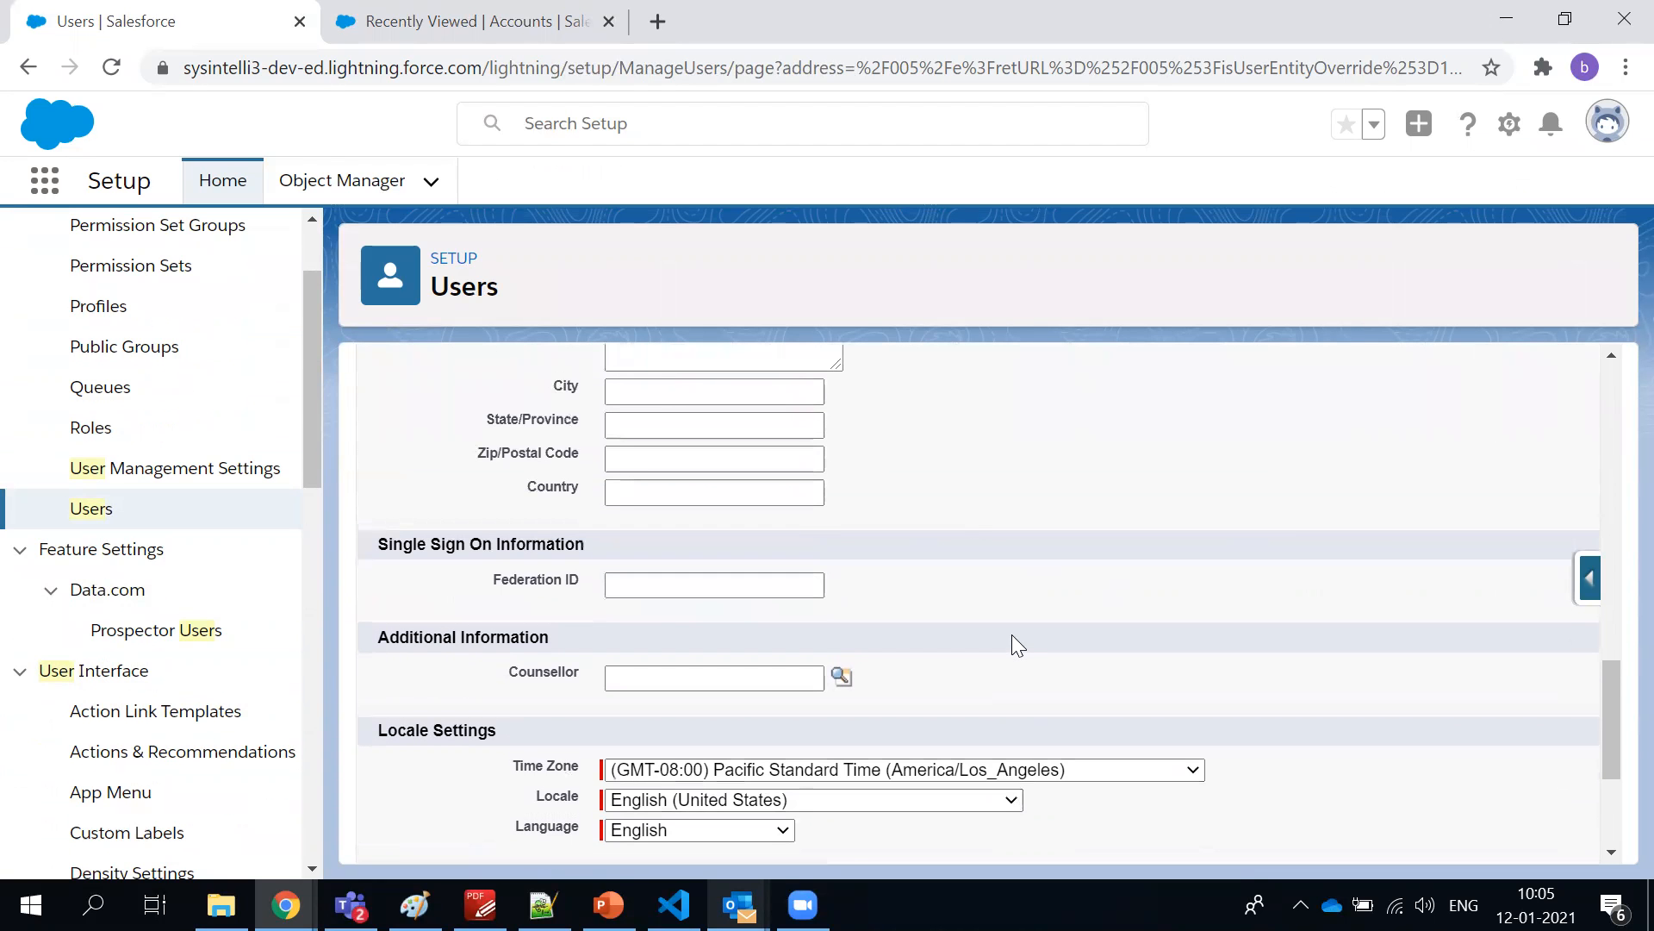
{"action": "scroll", "coordinate": [1012, 635], "scroll_direction": "up", "scroll_amount": 13}
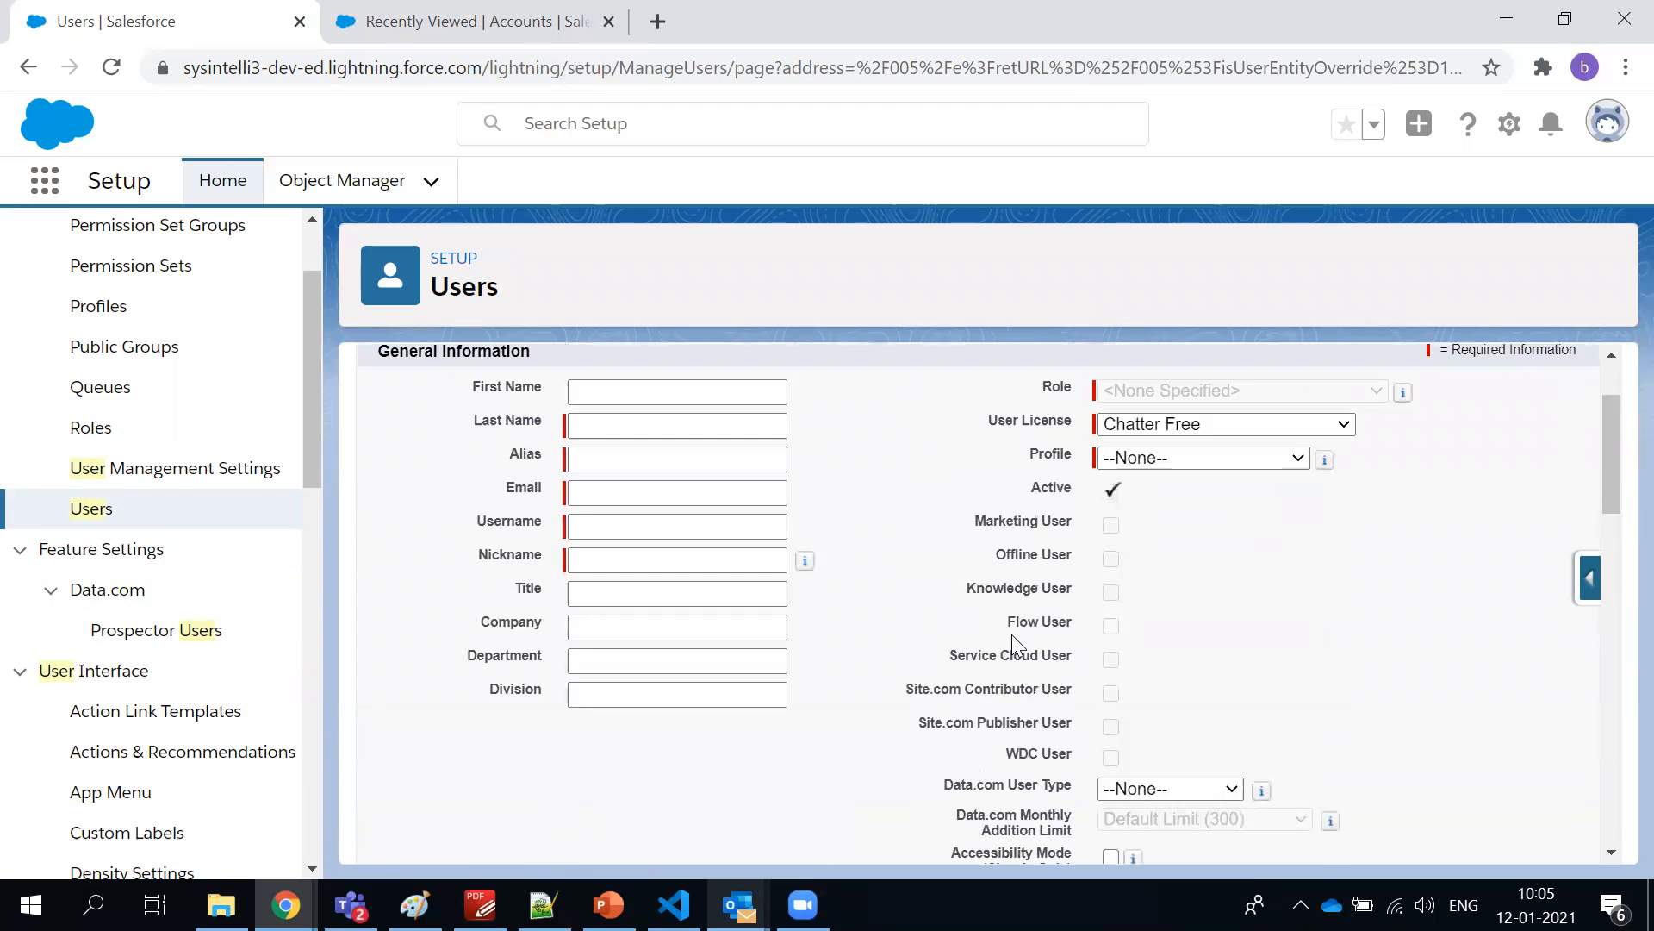
{"action": "scroll", "coordinate": [1012, 634], "scroll_direction": "up", "scroll_amount": 2}
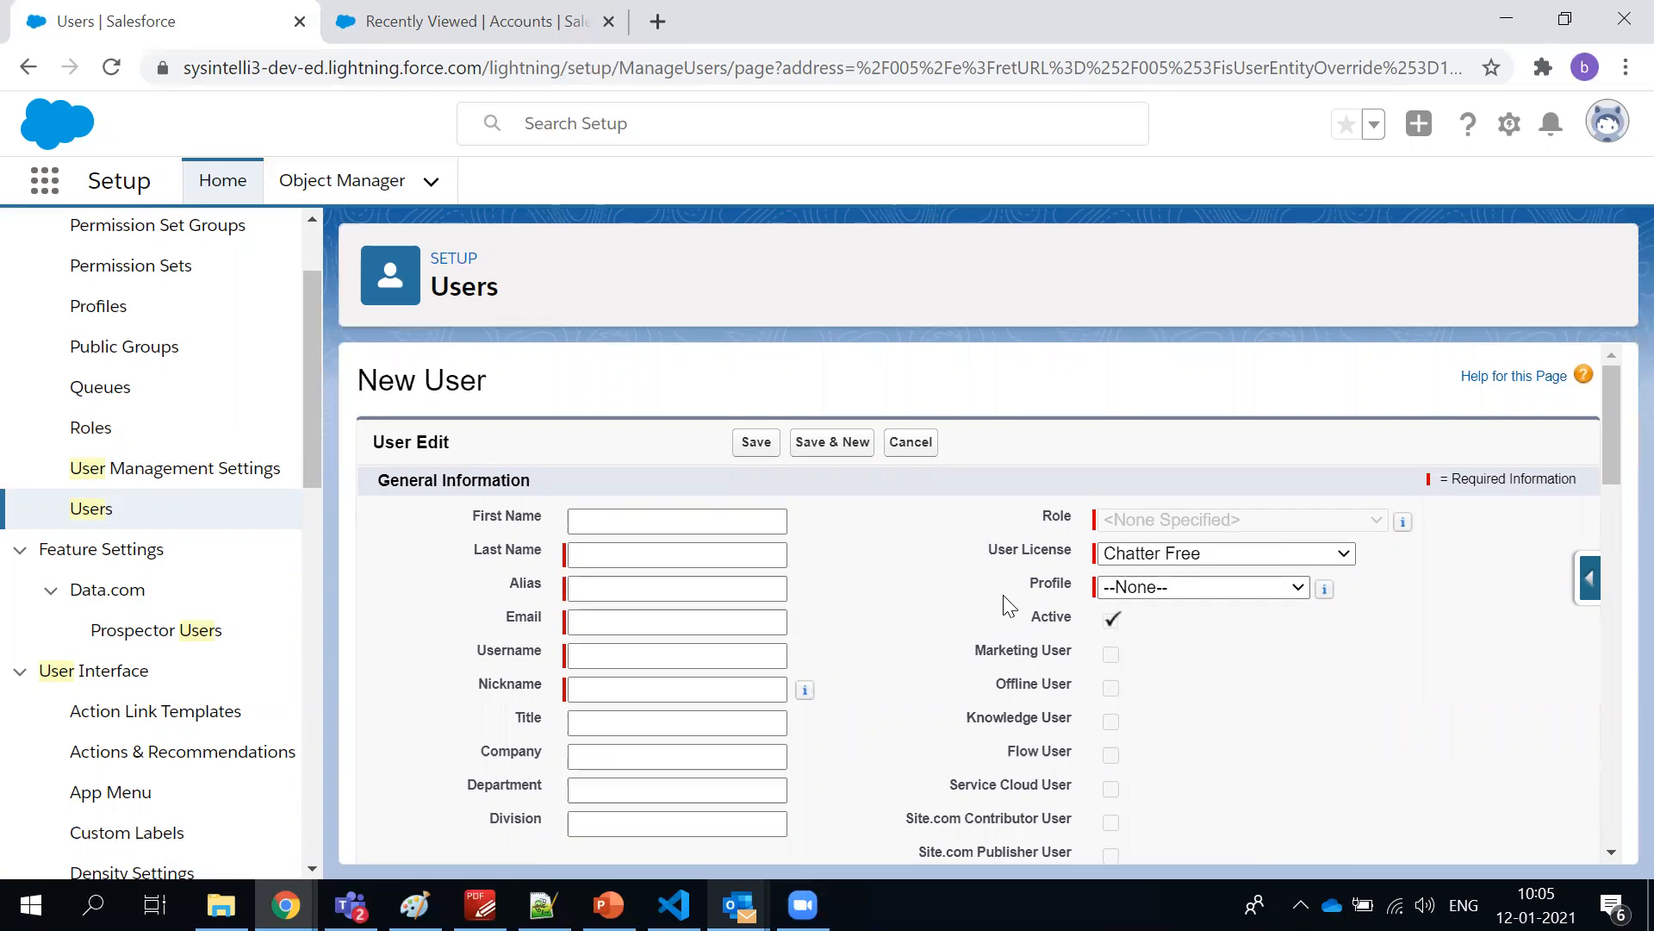
Try the Salesforce Platform license for the new user, and switch to Chatter Free with the Chatter Moderator User profile
{"action": "left_click", "coordinate": [1117, 561]}
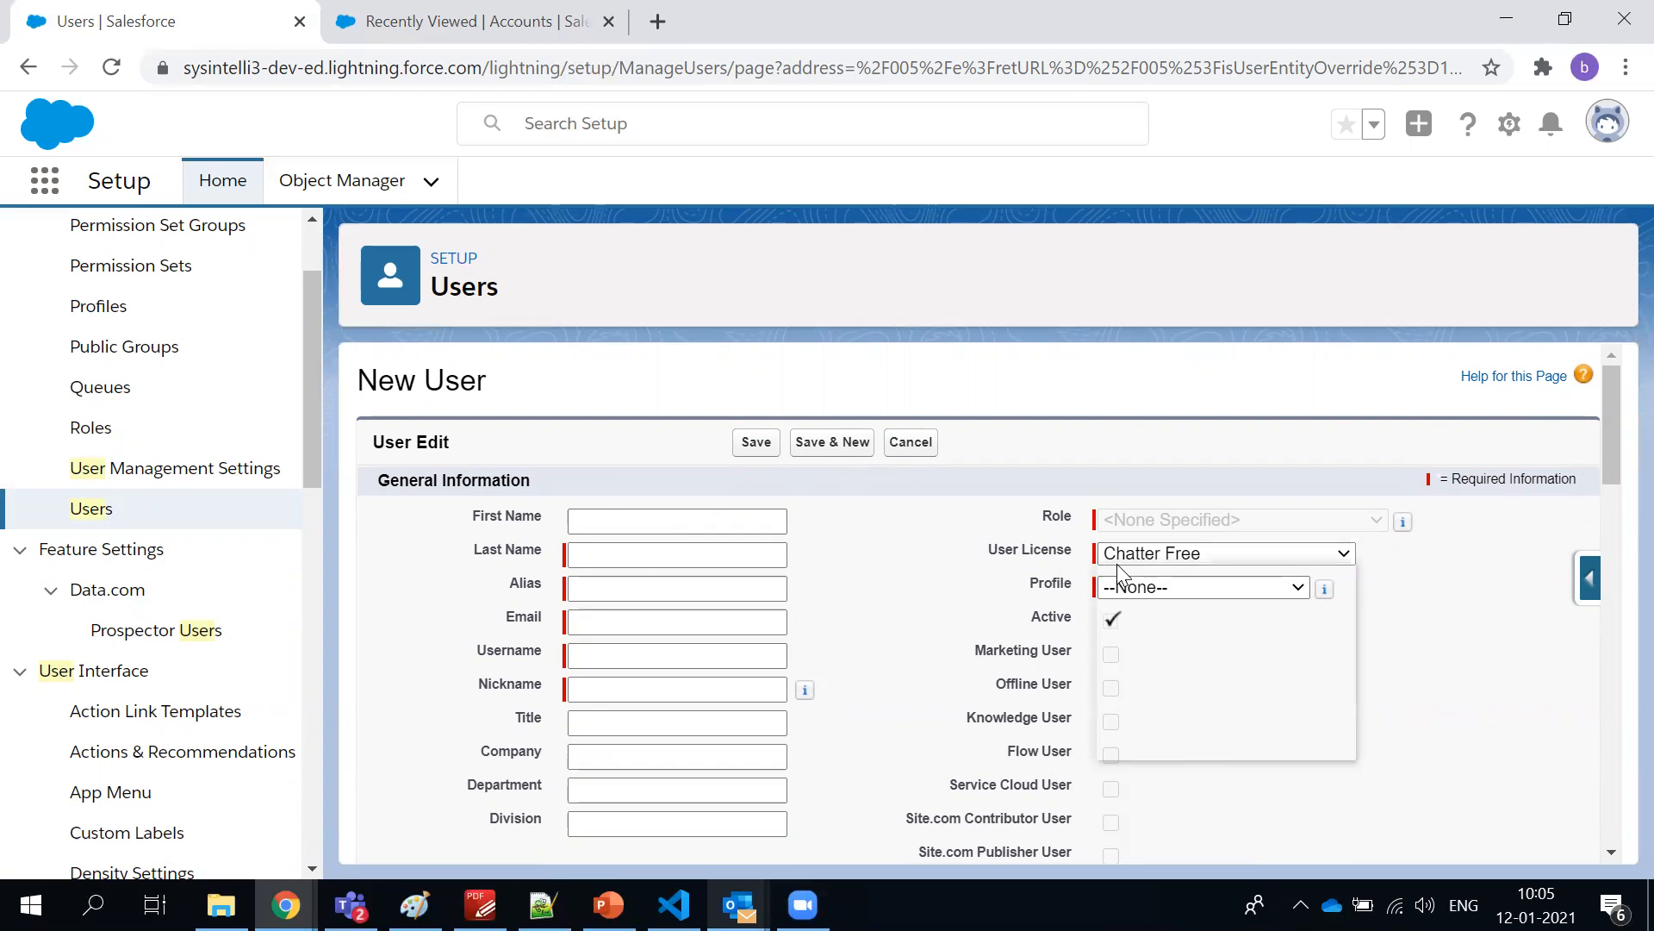
{"action": "left_click", "coordinate": [1125, 698]}
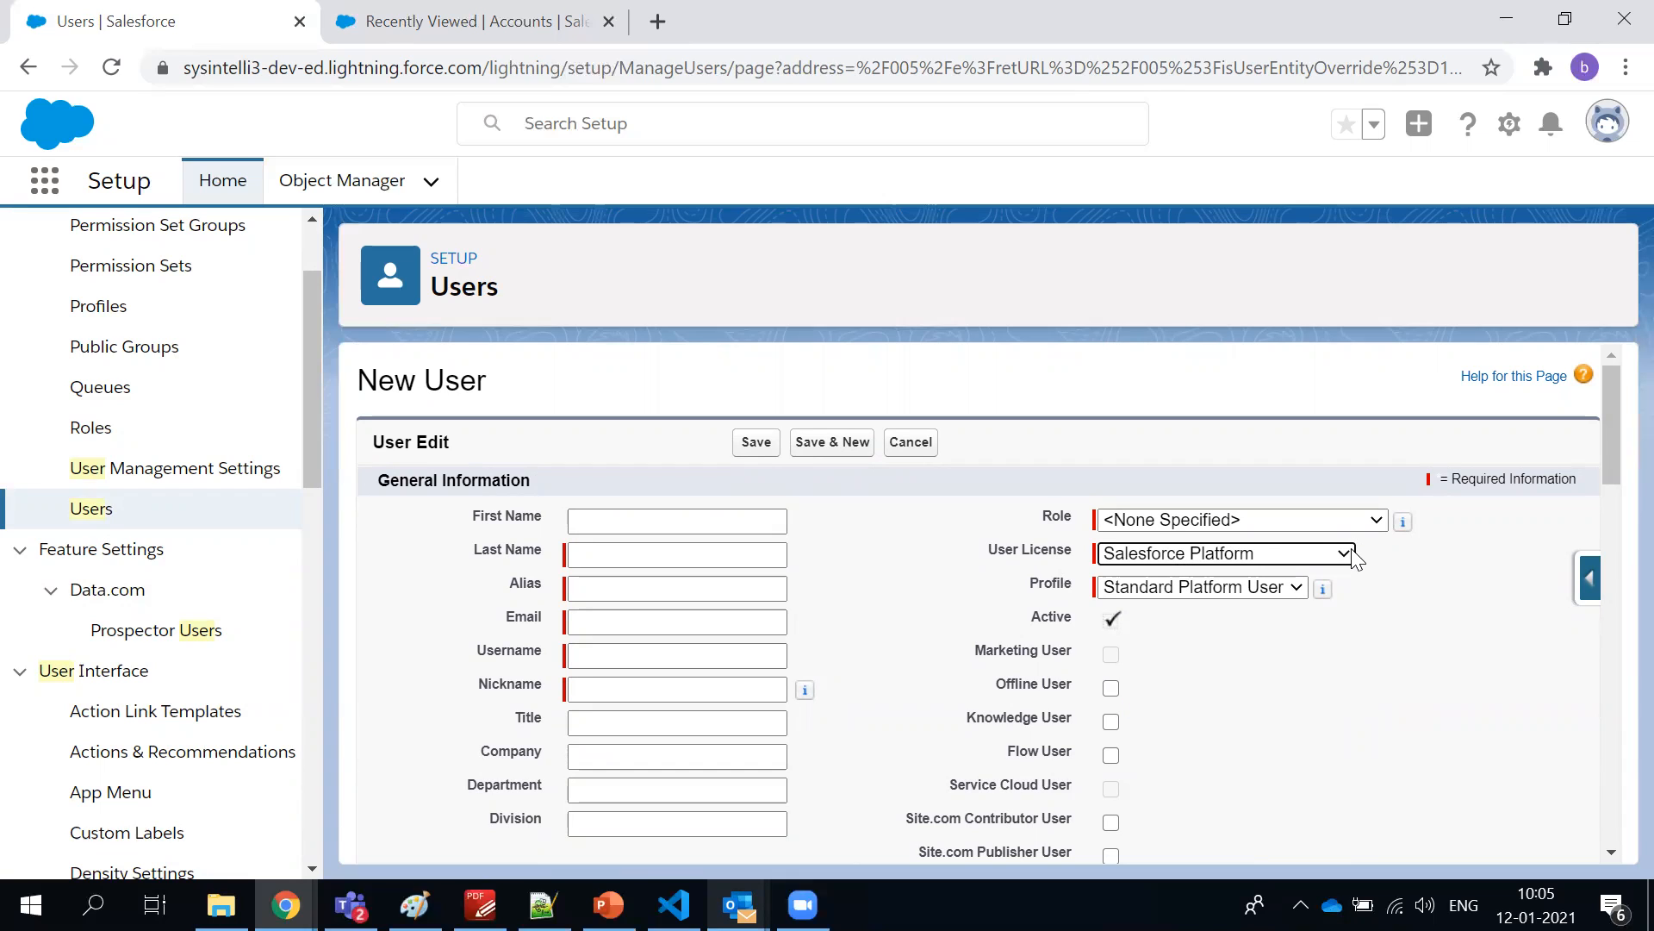
{"action": "left_click", "coordinate": [1318, 559]}
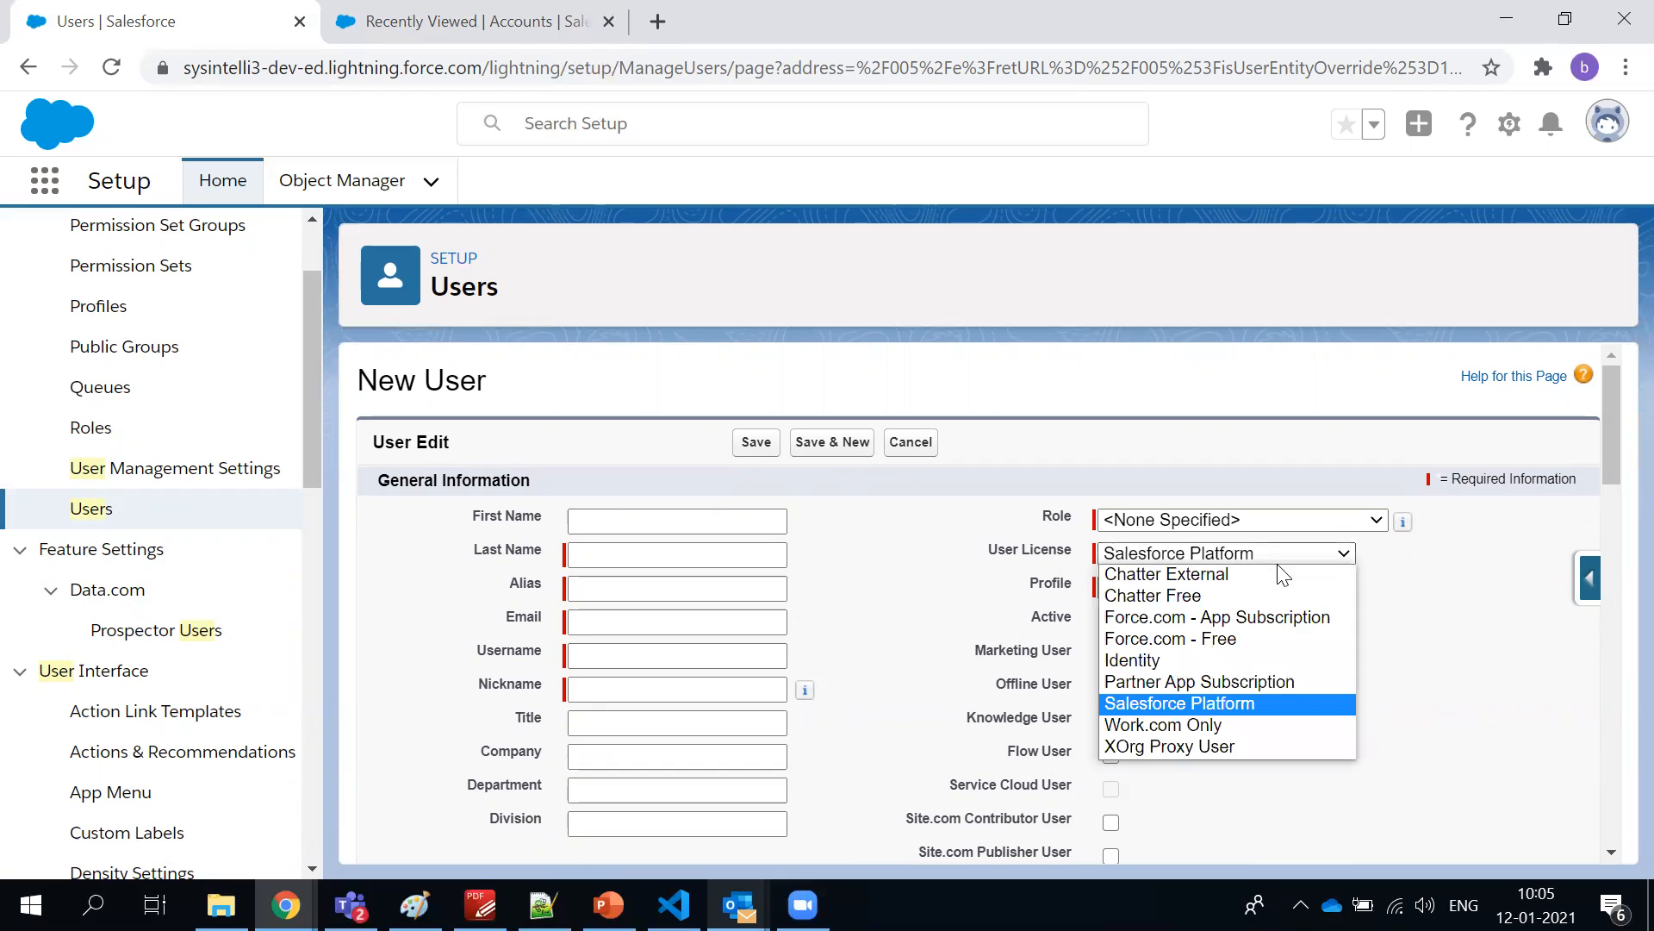
{"action": "left_click", "coordinate": [1241, 595]}
{"action": "left_click", "coordinate": [1241, 594]}
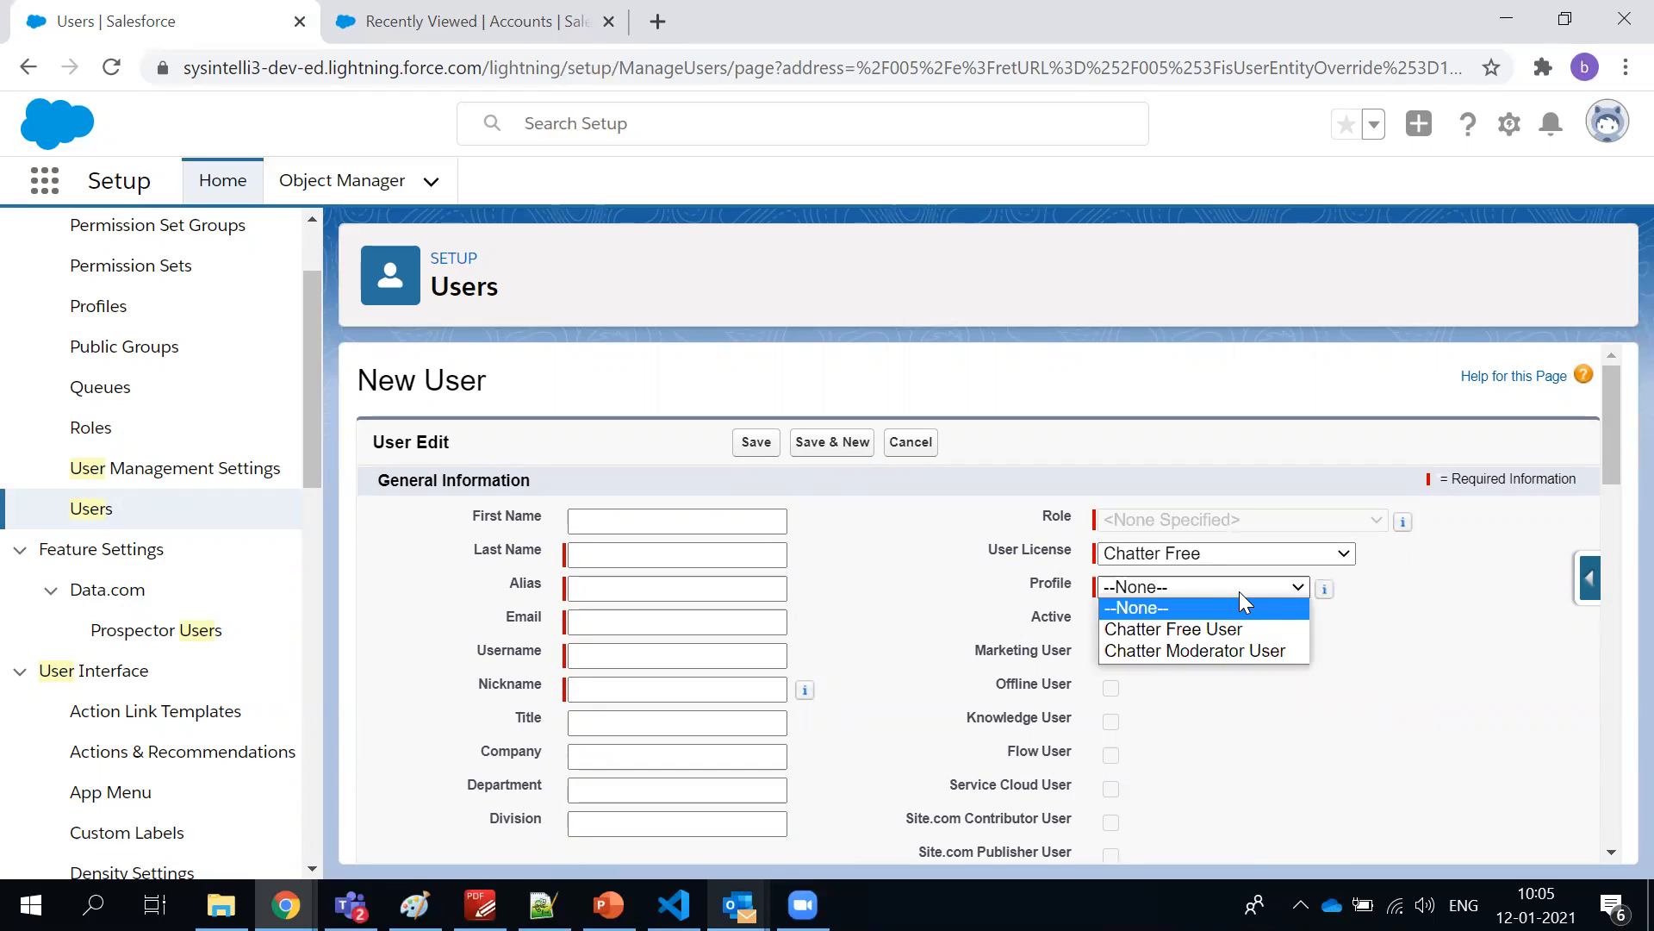
{"action": "left_click", "coordinate": [1165, 651]}
{"action": "left_click", "coordinate": [1142, 558]}
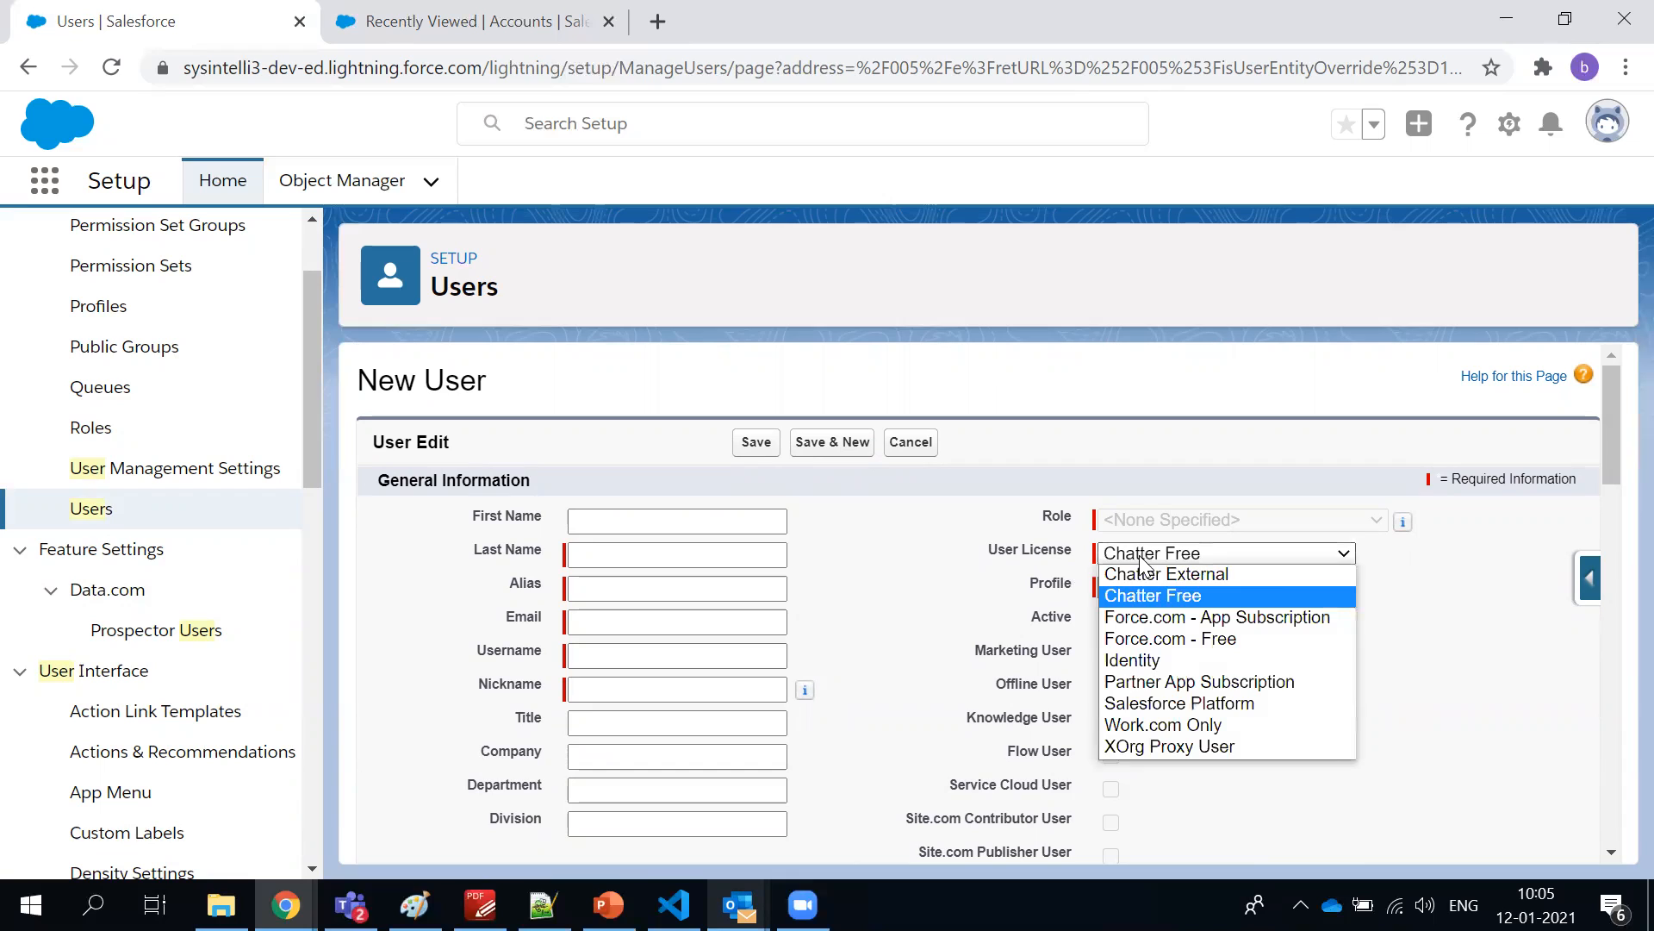
{"action": "left_click", "coordinate": [1142, 470]}
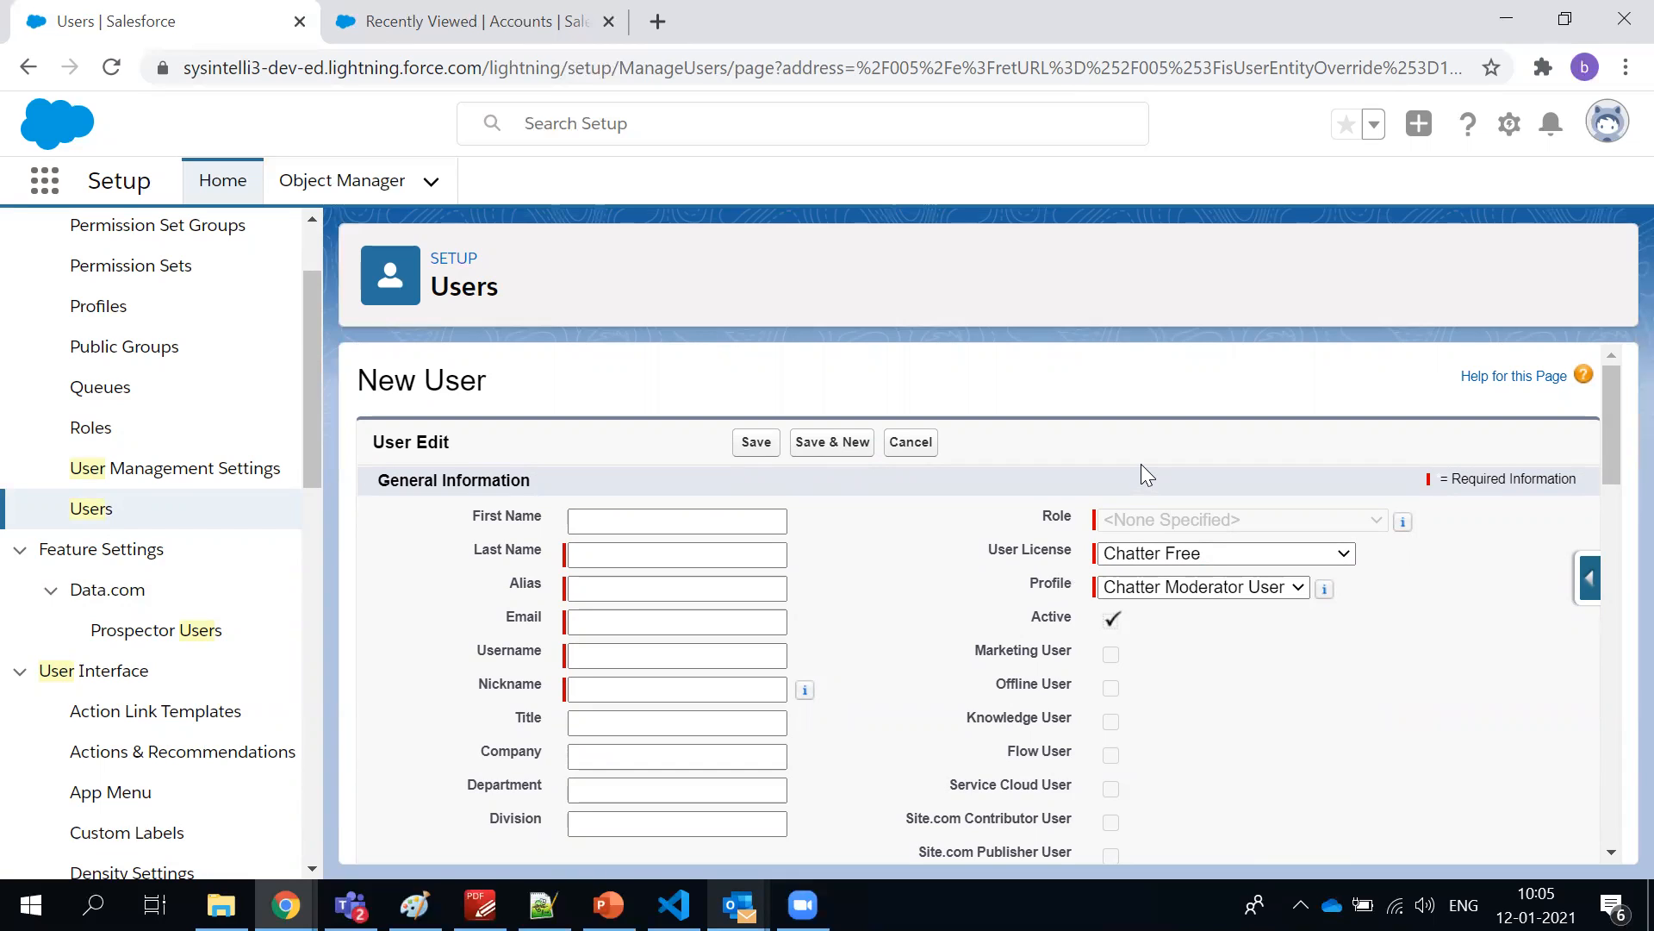
Compare the profiles available for the Force.com - Free license with those for Chatter Free
{"action": "left_click", "coordinate": [1126, 561]}
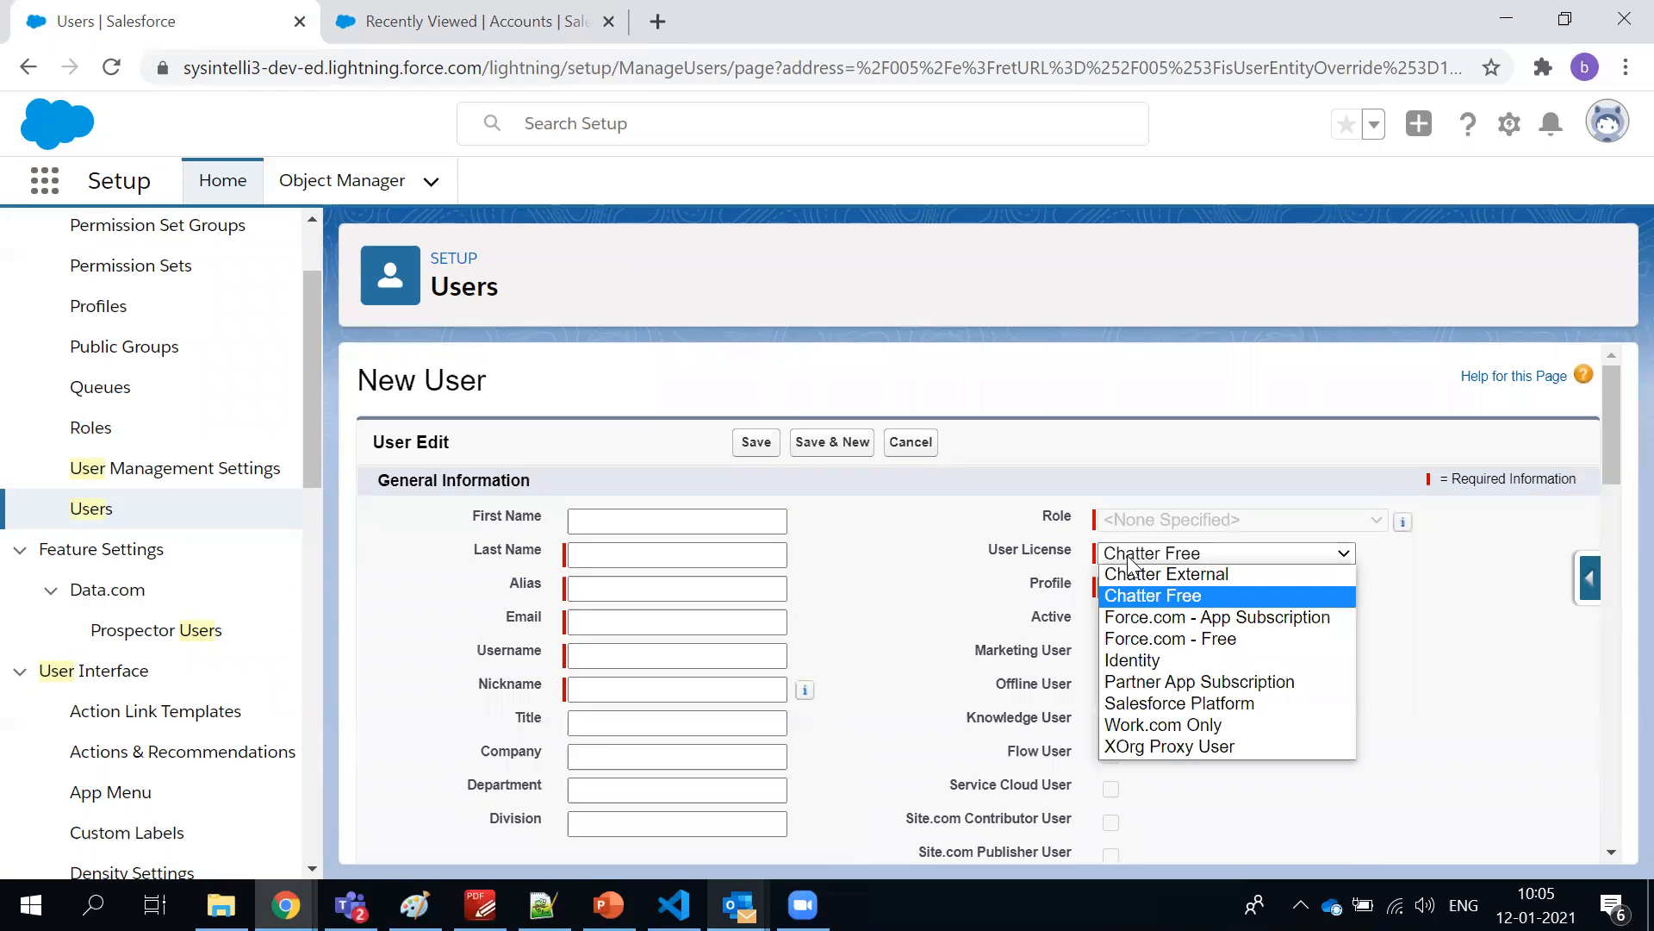
{"action": "left_click", "coordinate": [1130, 639]}
{"action": "left_click", "coordinate": [1158, 587]}
{"action": "left_click", "coordinate": [1021, 559]}
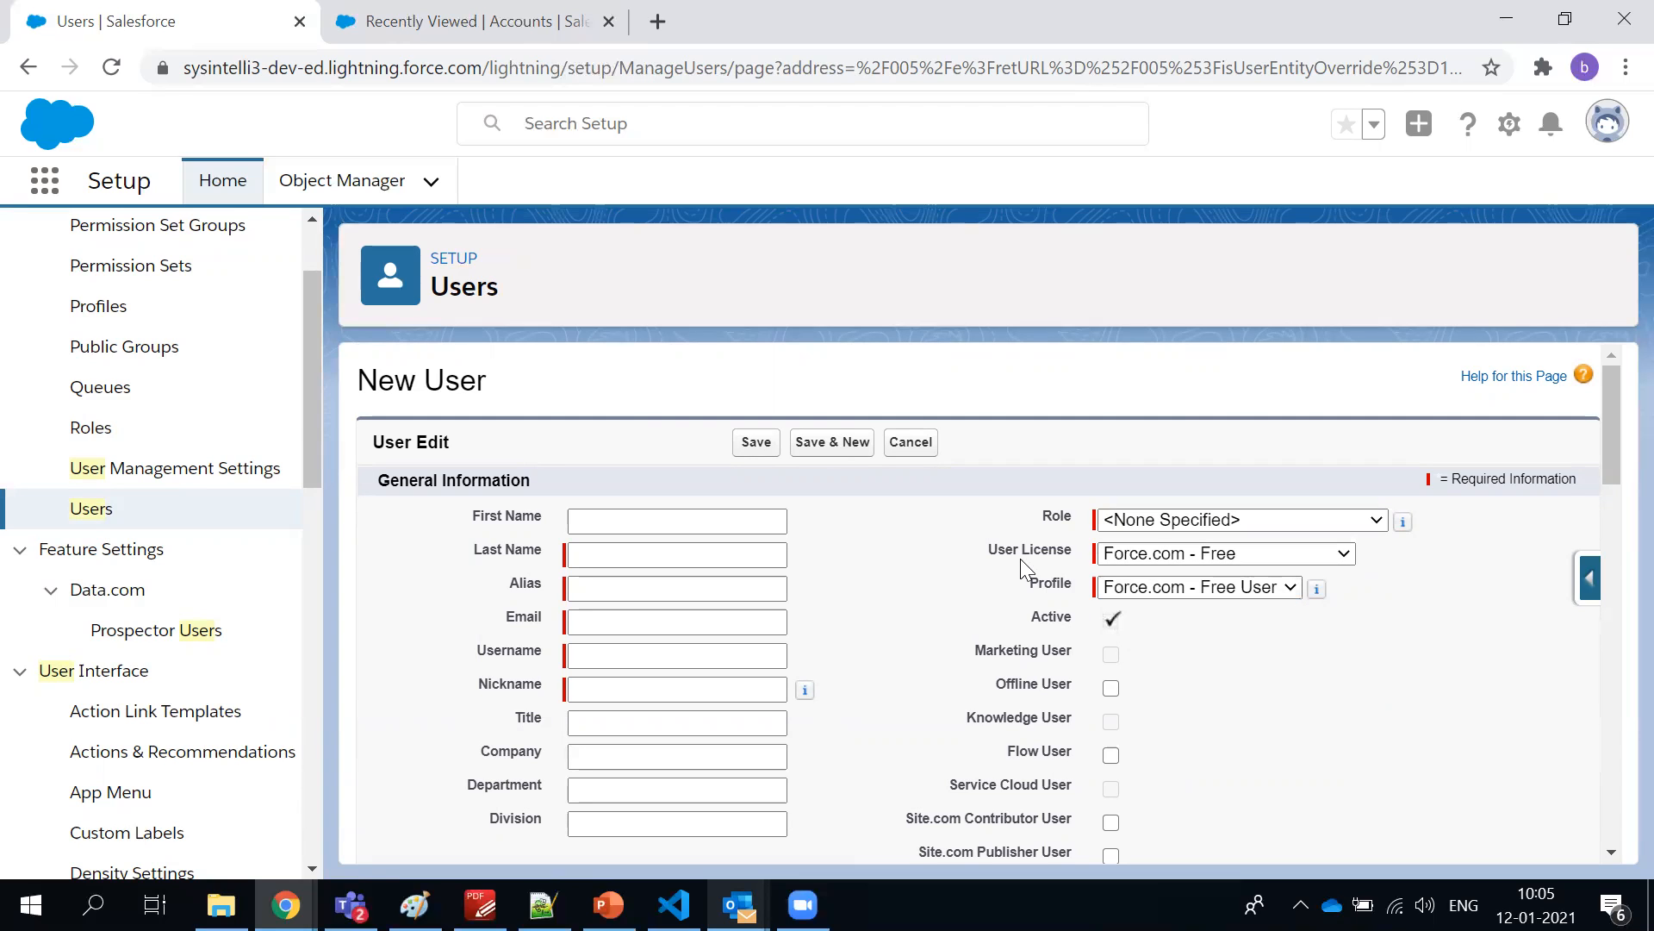
{"action": "left_click", "coordinate": [1146, 556]}
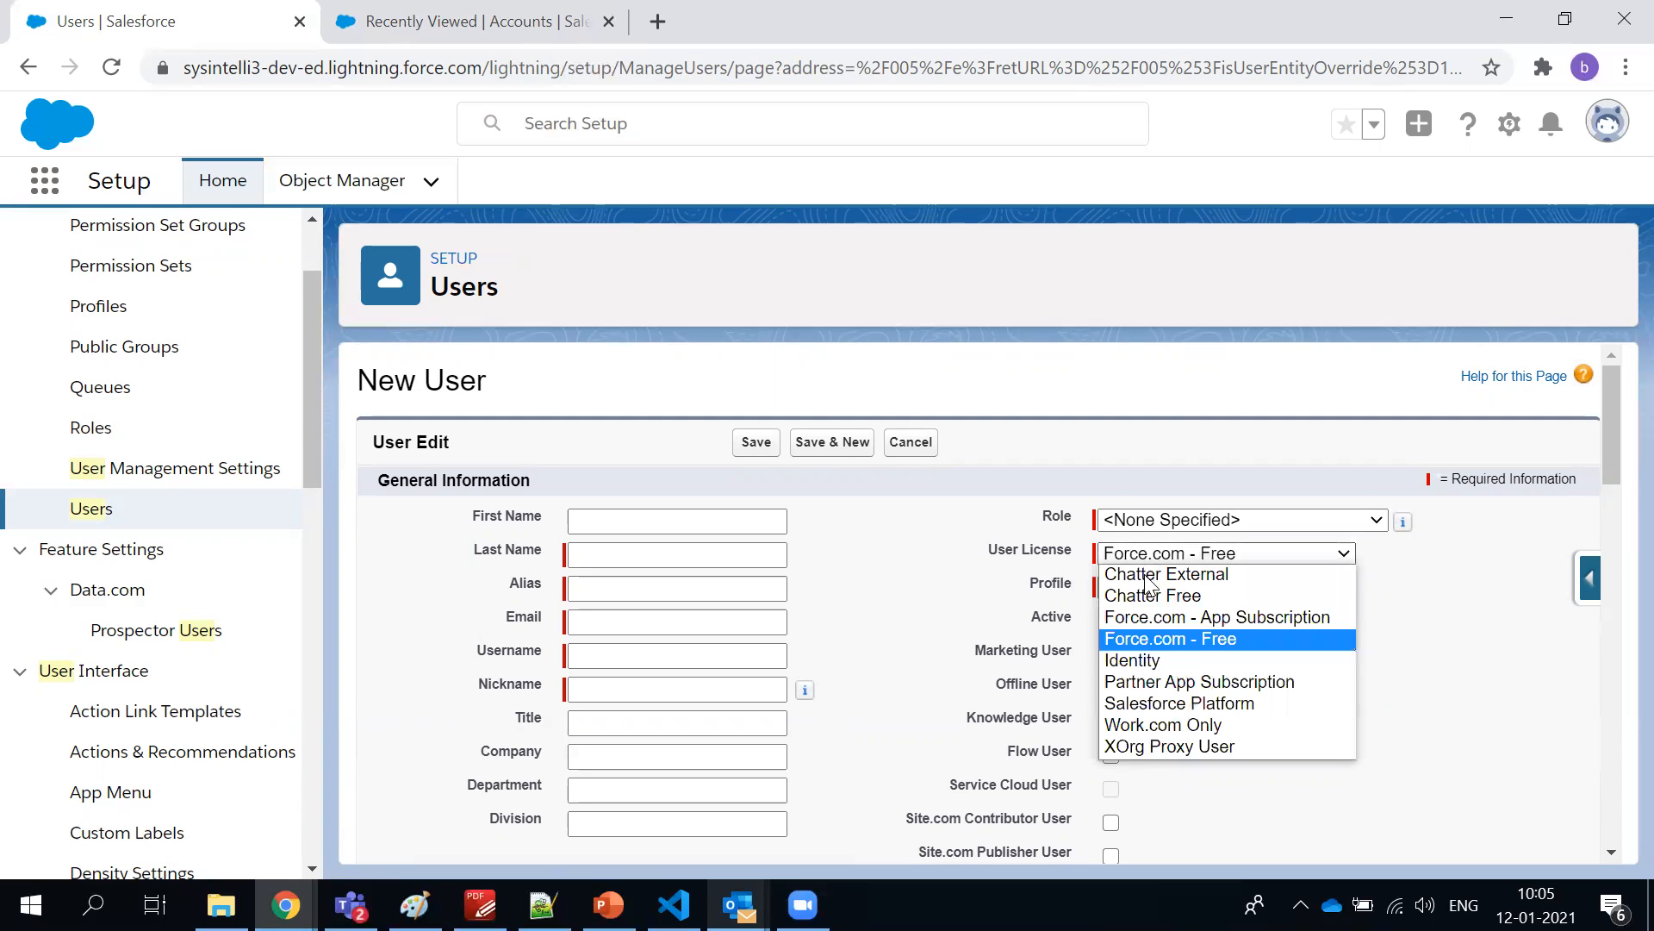
{"action": "left_click", "coordinate": [1146, 601]}
{"action": "left_click", "coordinate": [1144, 586]}
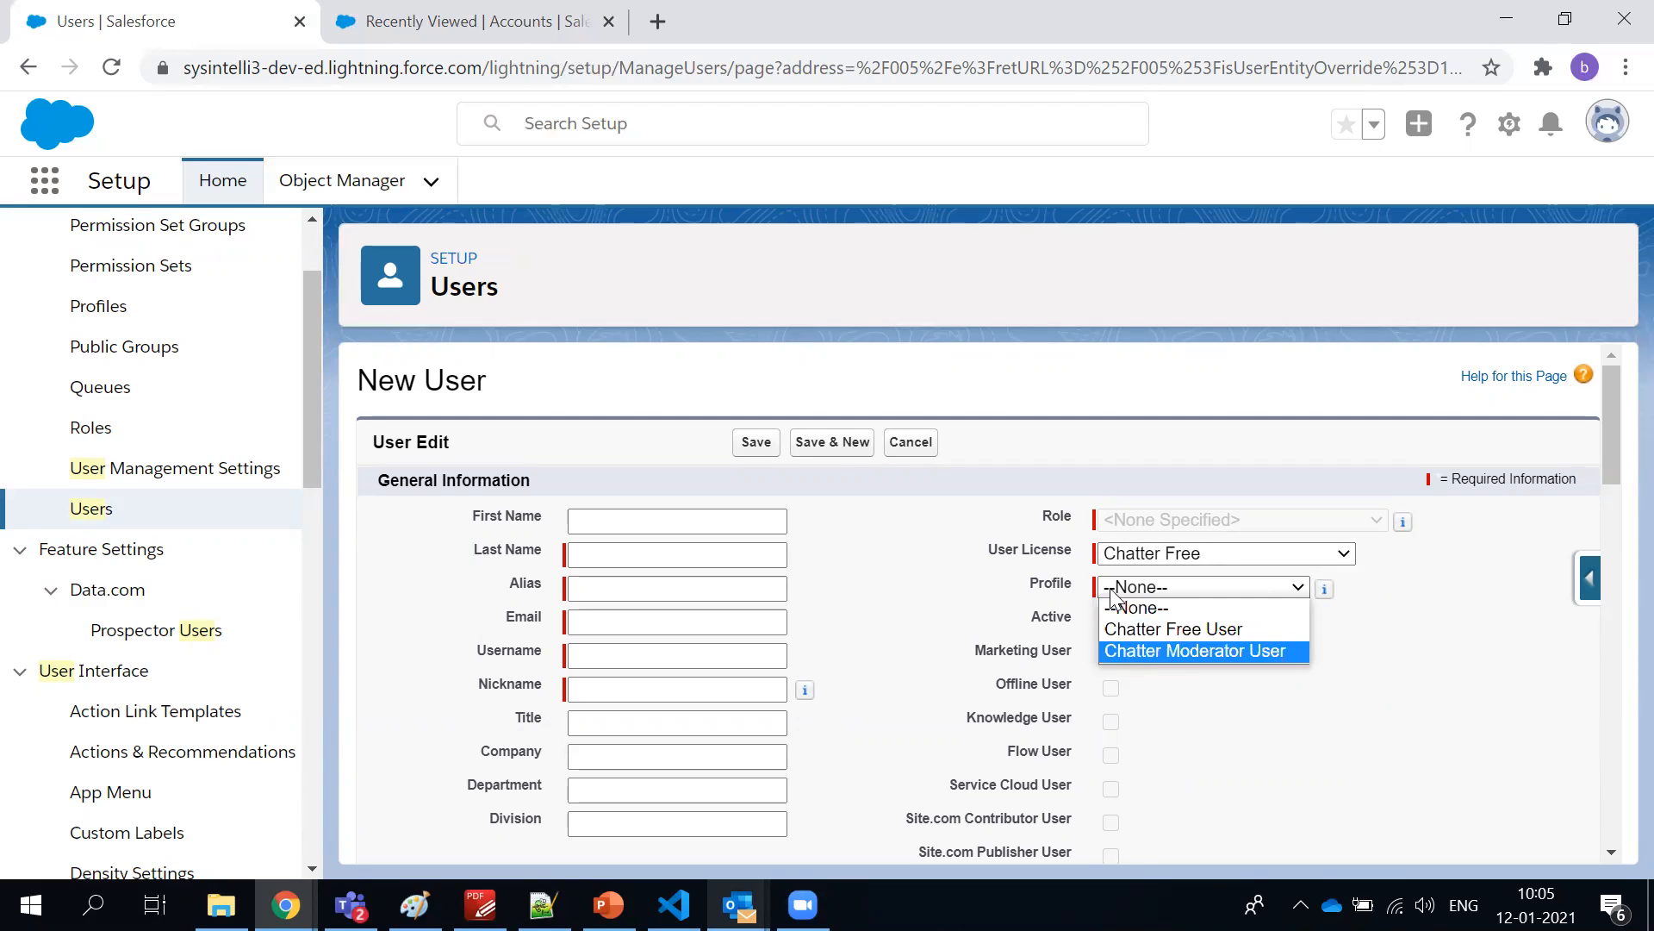
{"action": "left_click", "coordinate": [1111, 556]}
{"action": "left_click", "coordinate": [1087, 556]}
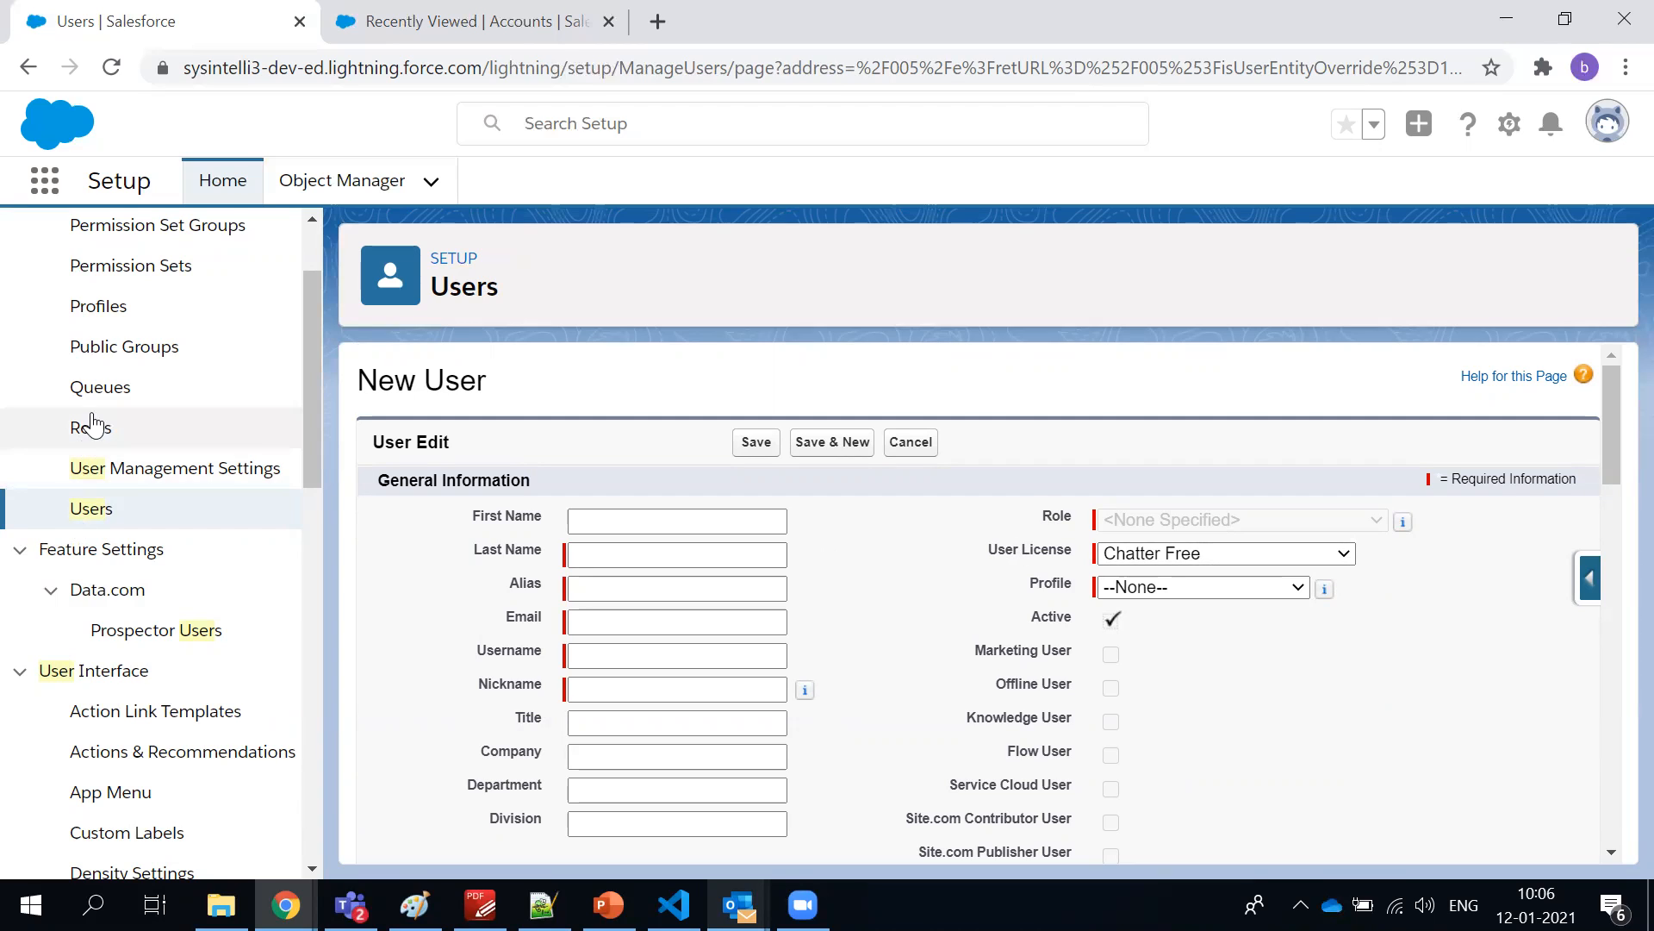
Open the Queues setup page and examine the members of the L2 Support queue
{"action": "left_click", "coordinate": [100, 387]}
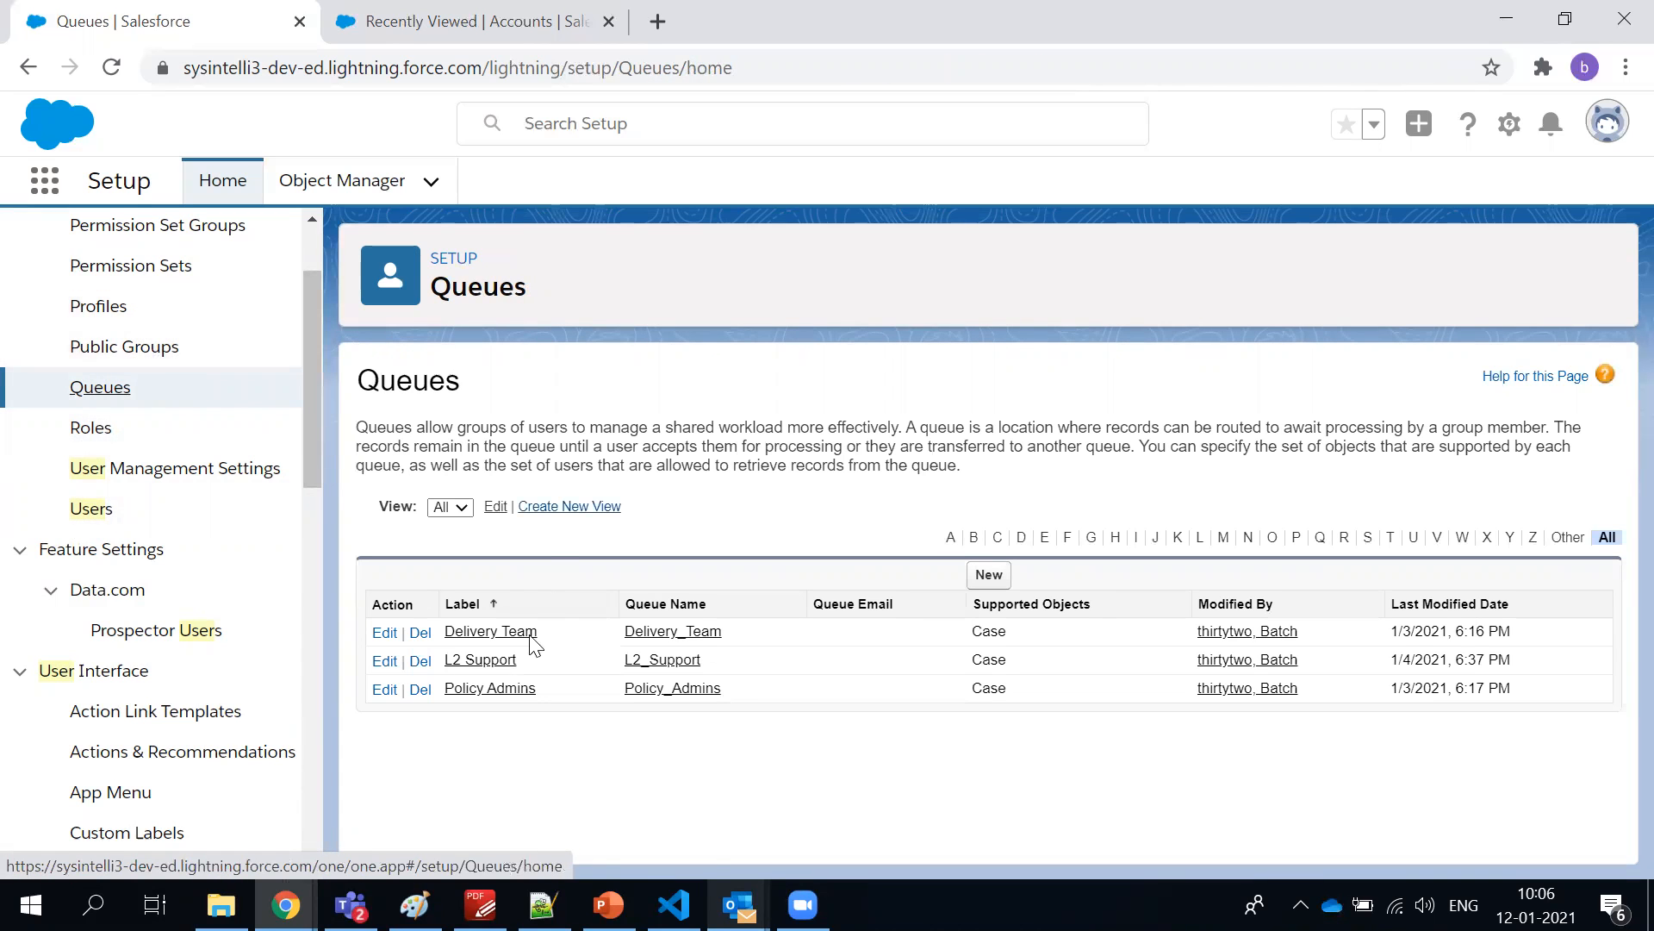
{"action": "left_click", "coordinate": [476, 663]}
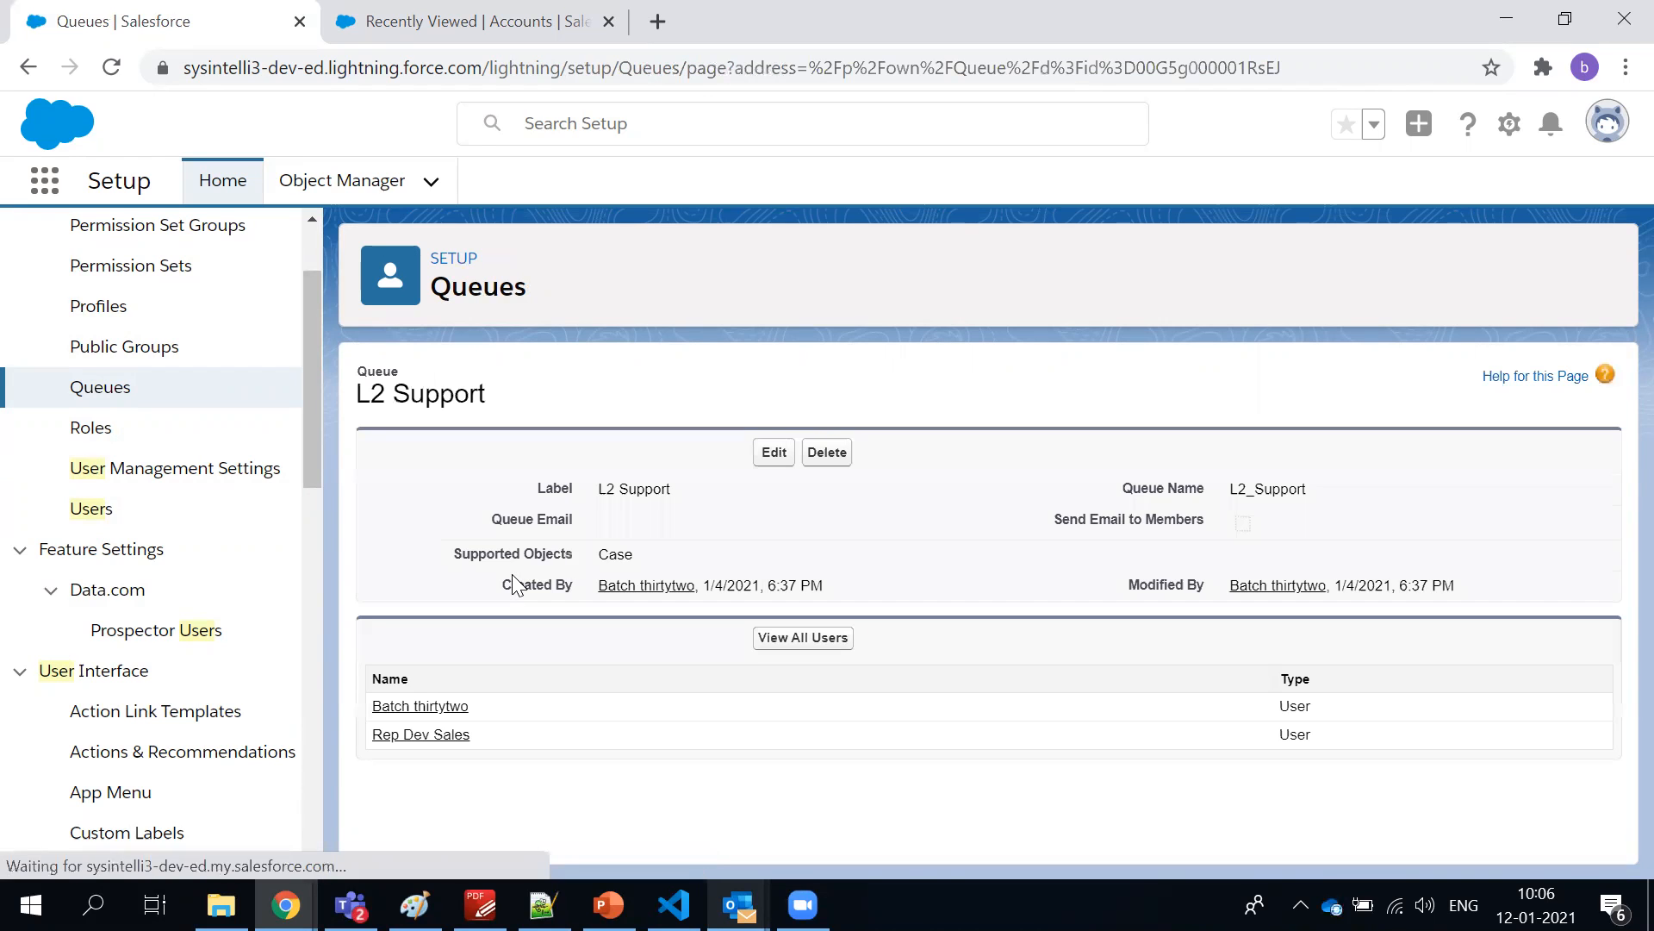
{"action": "left_click_drag", "start_coordinate": [372, 678], "coordinate": [418, 707]}
{"action": "left_click", "coordinate": [609, 433]}
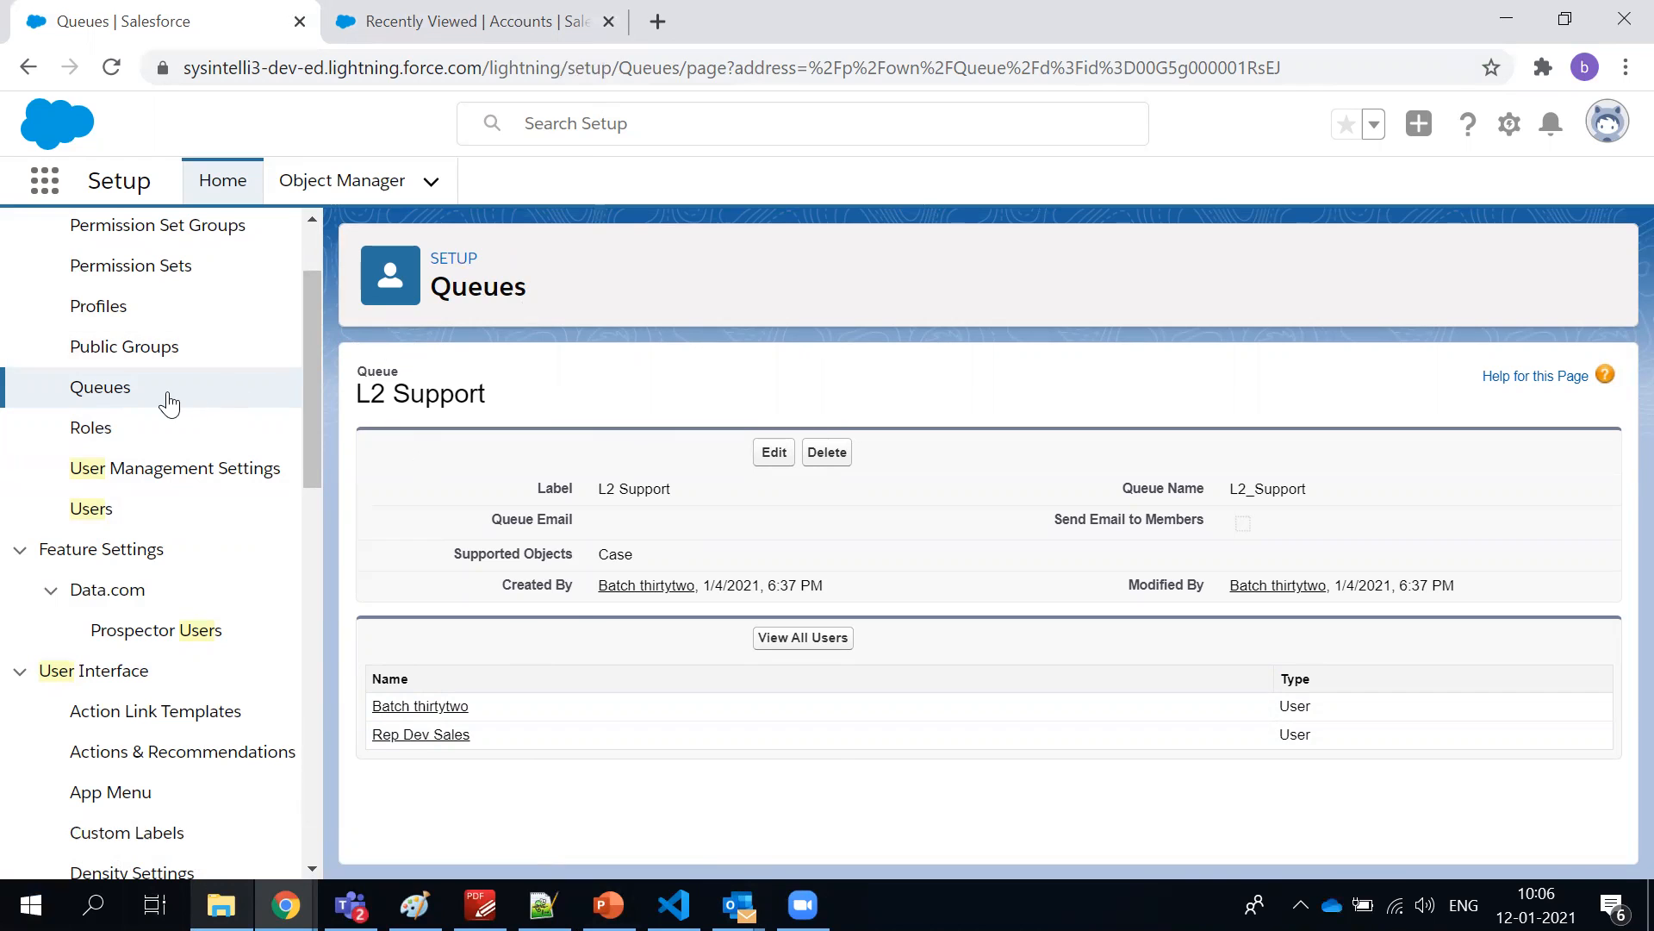
Open the Public Groups setup page and read the description of what a public group can contain
{"action": "left_click", "coordinate": [131, 359]}
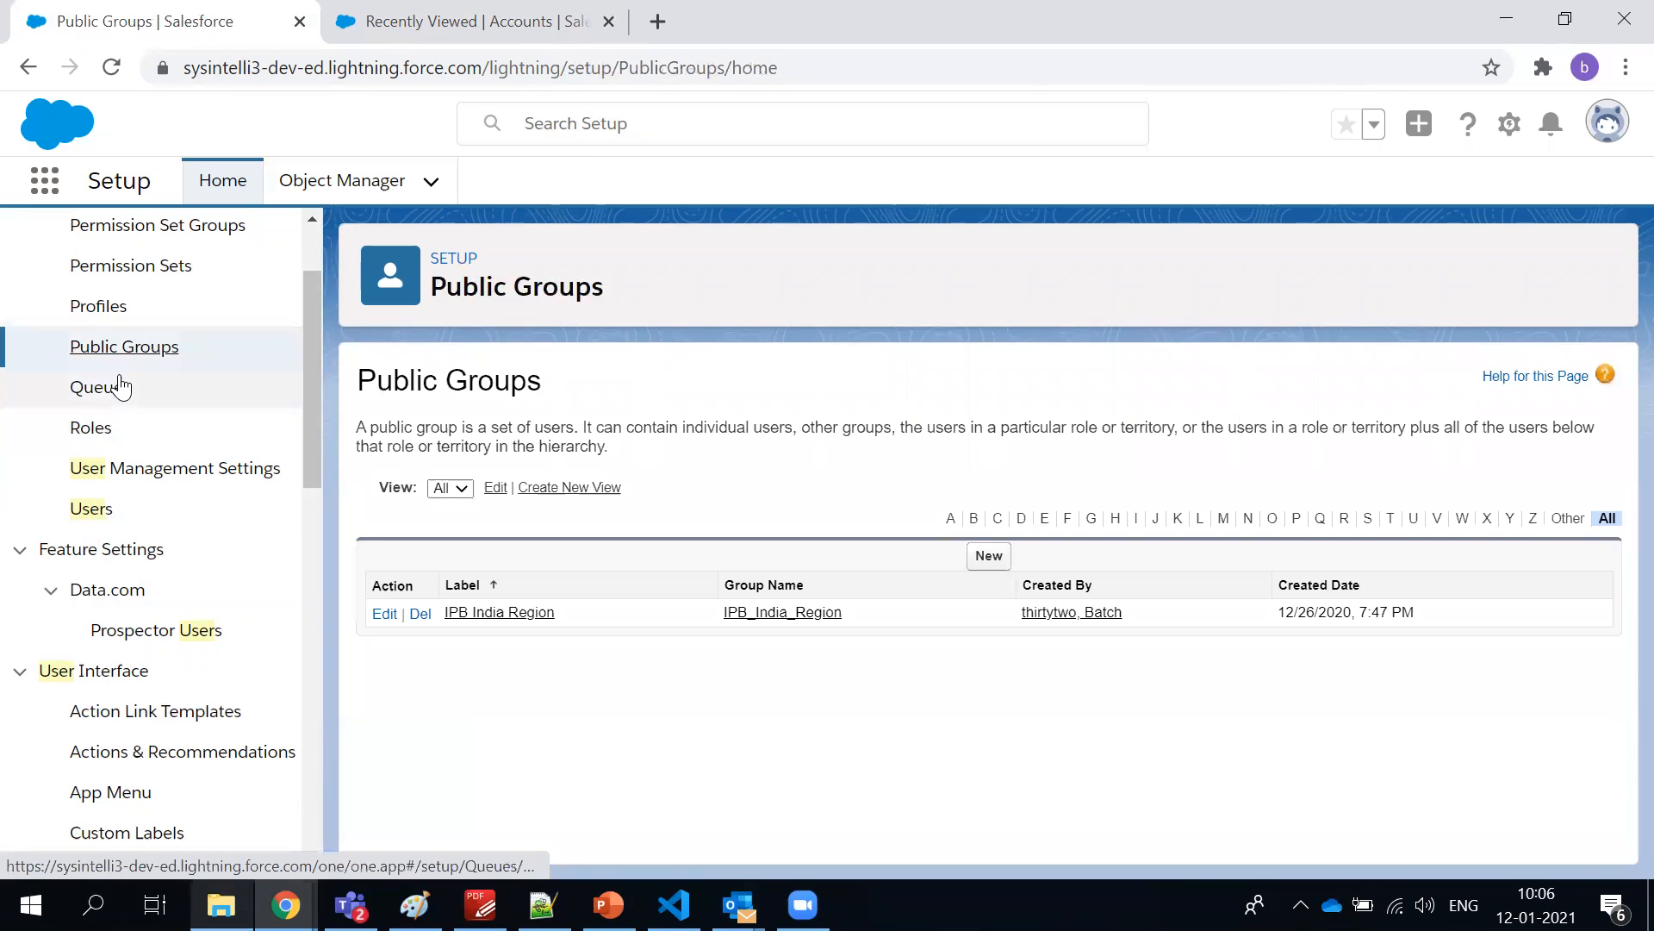
{"action": "triple_click", "coordinate": [434, 429]}
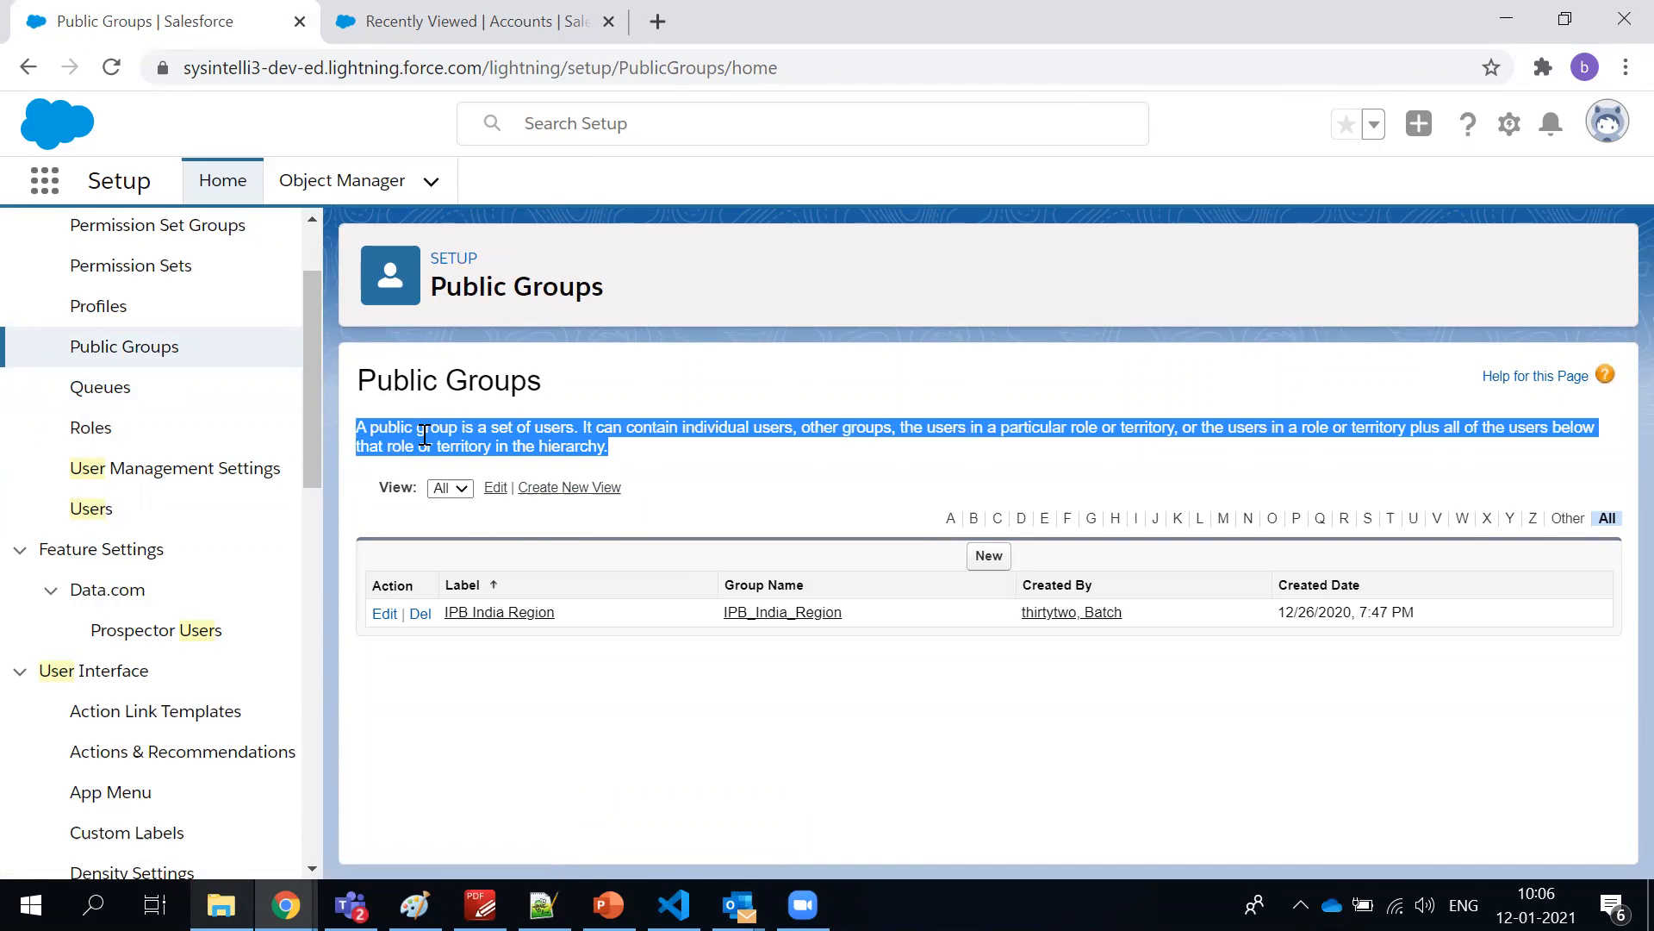
{"action": "left_click", "coordinate": [741, 483]}
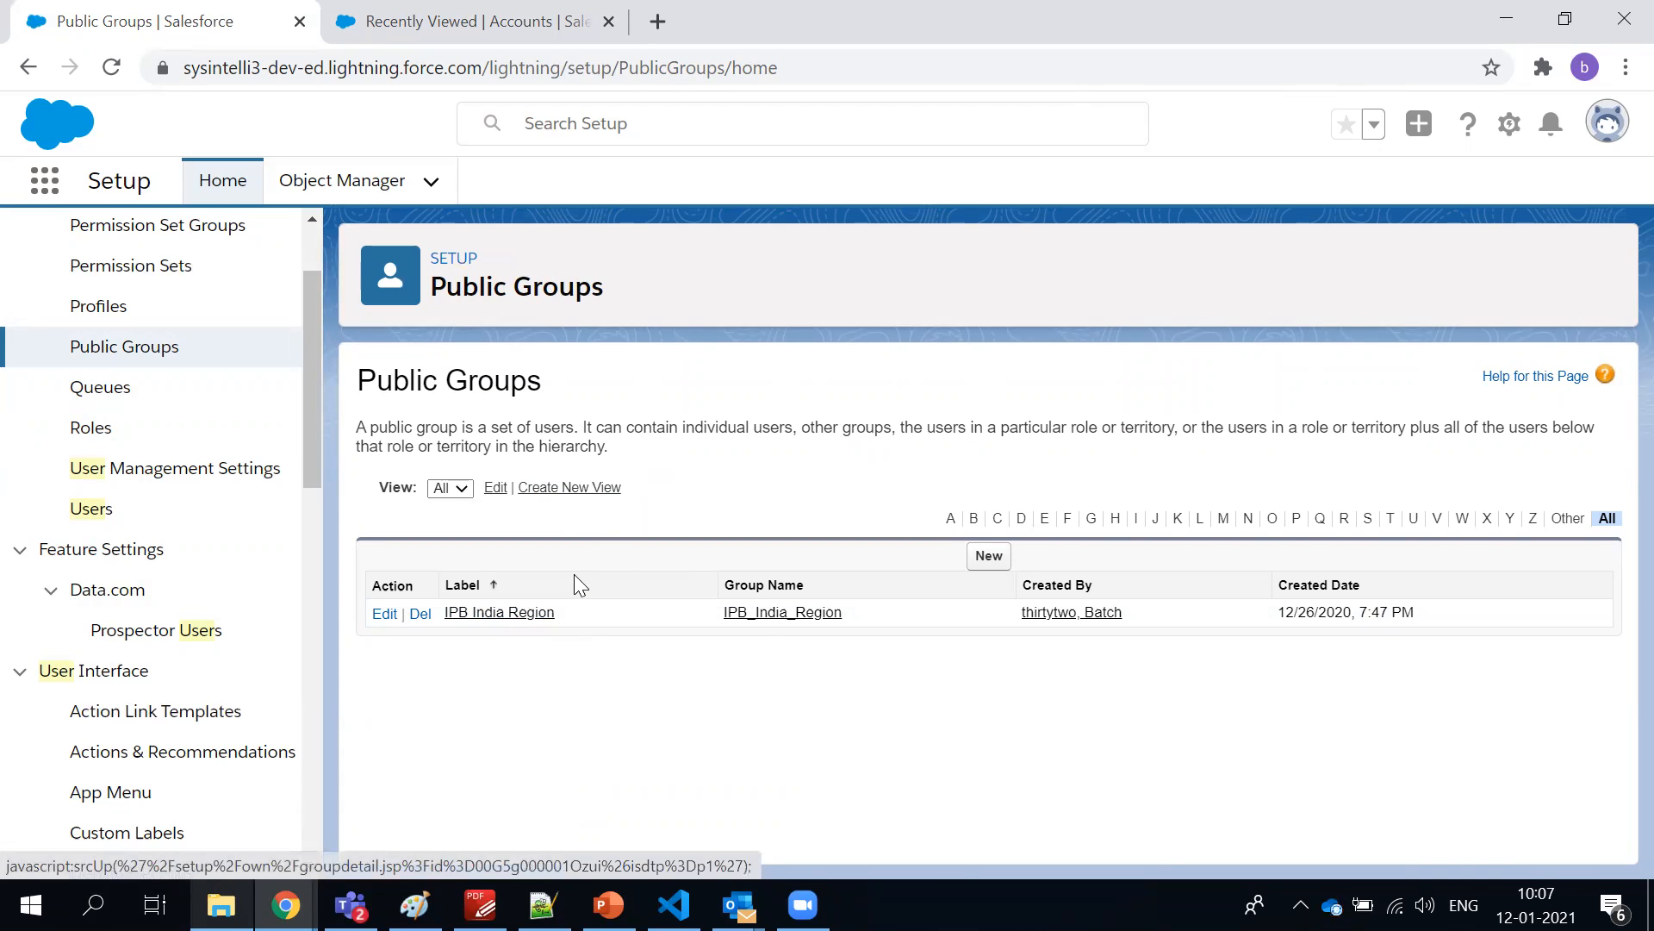
Return to the Queues page, read its description and view the Delivery Team queue's details
{"action": "left_click", "coordinate": [84, 385]}
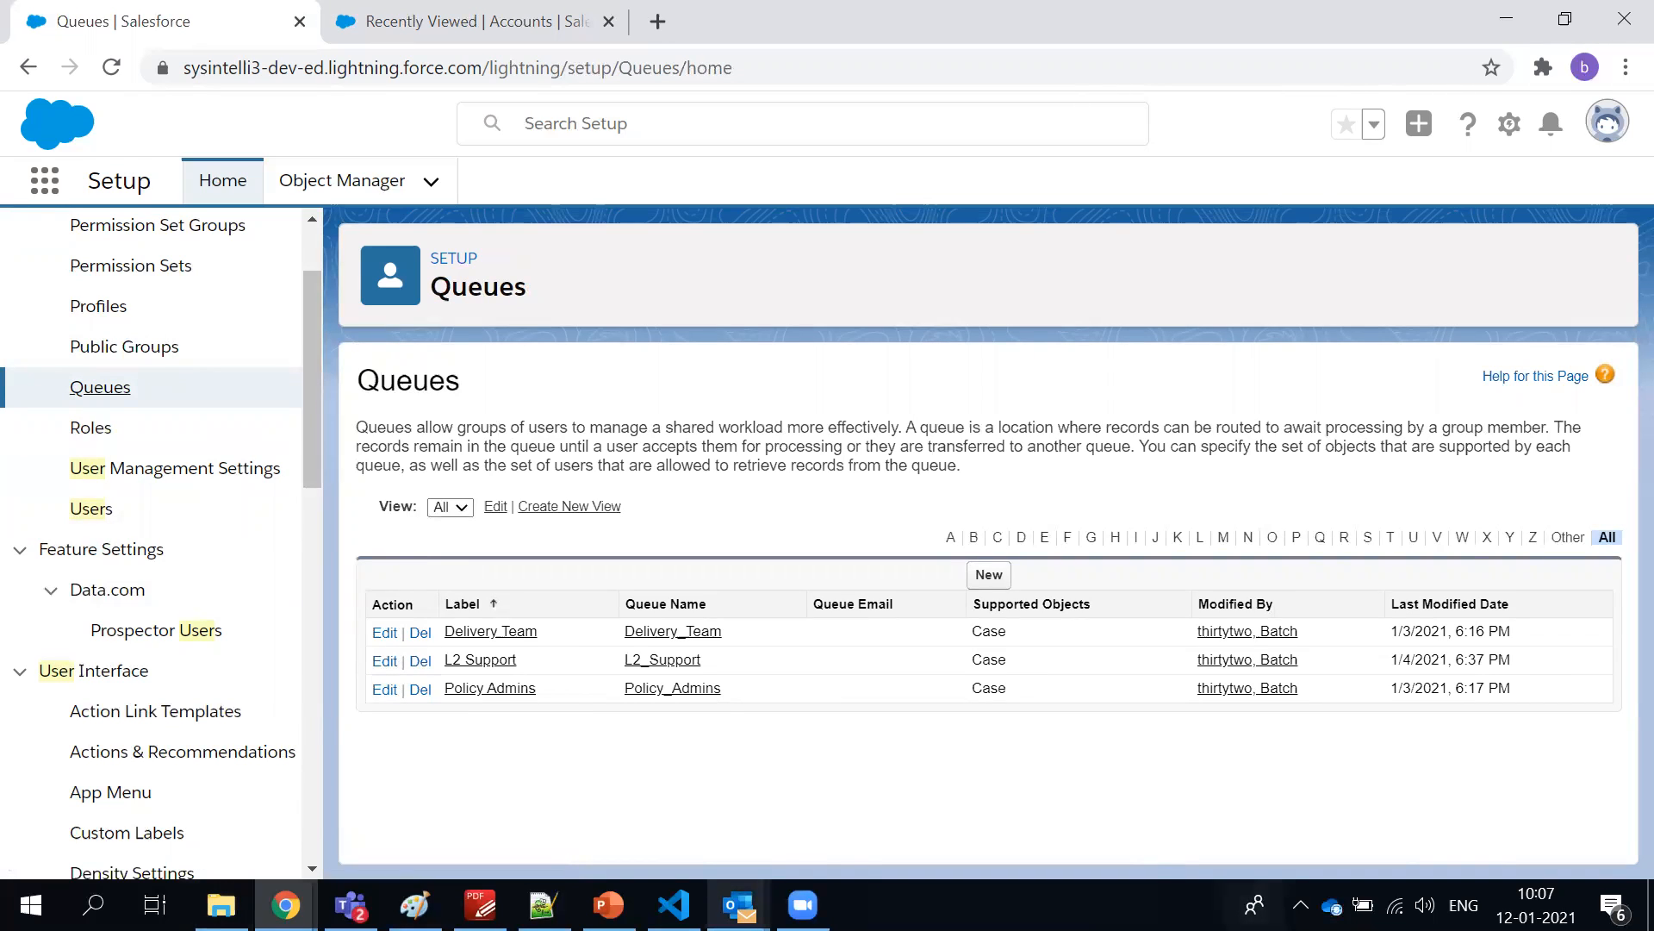
{"action": "triple_click", "coordinate": [687, 466]}
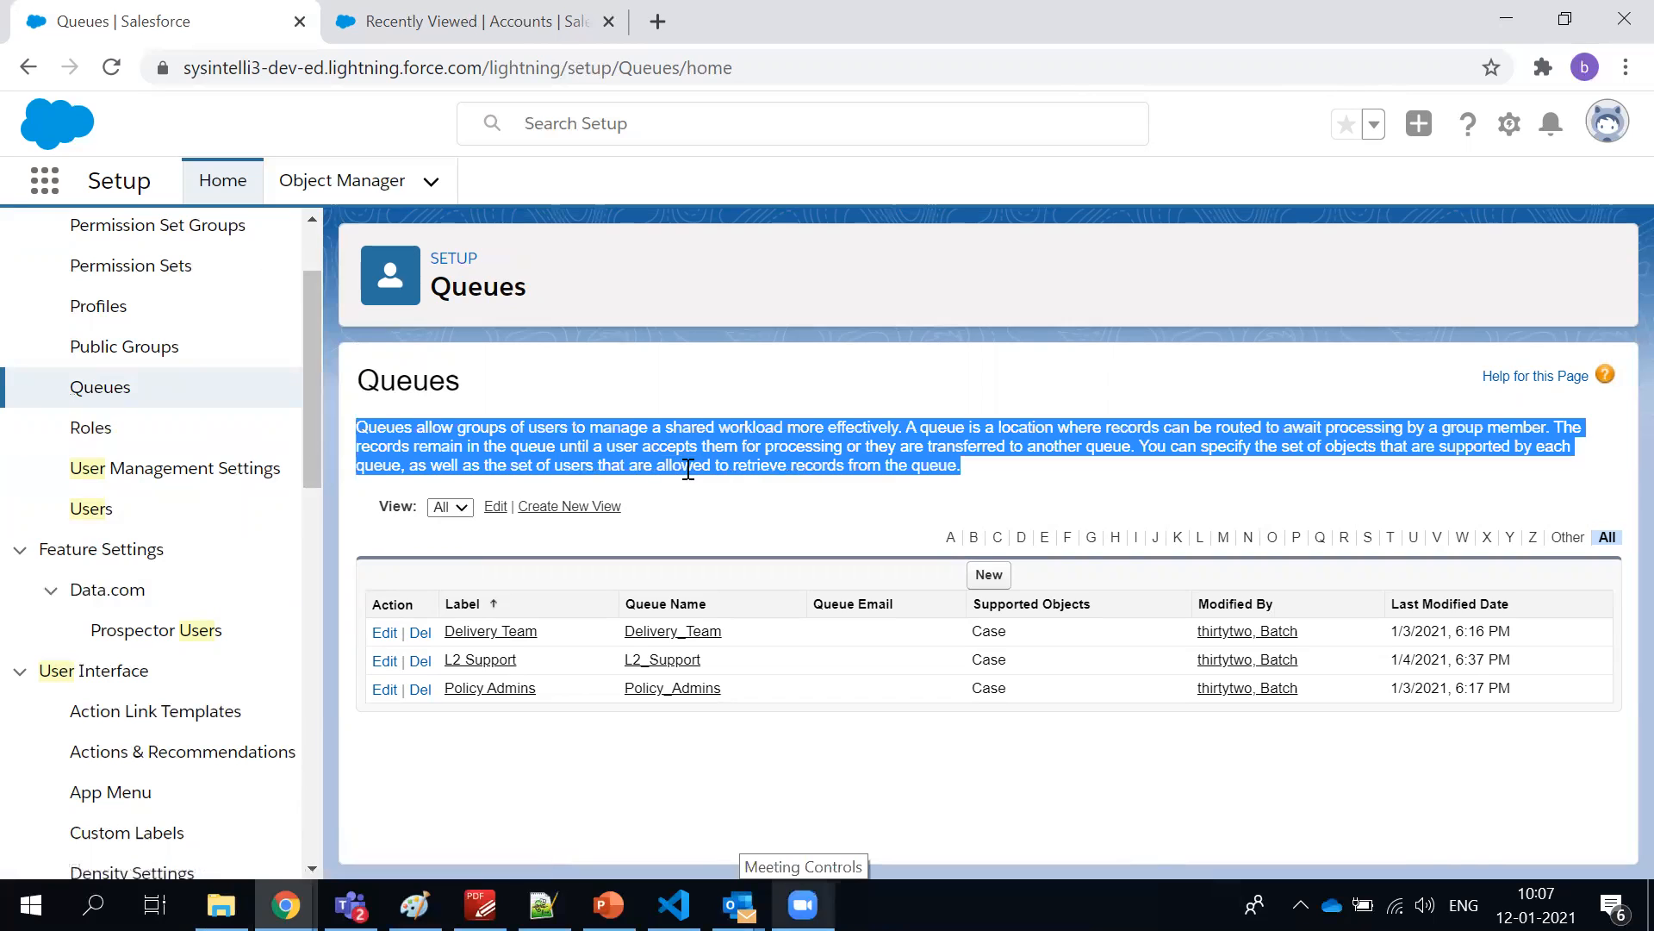
{"action": "left_click", "coordinate": [514, 635]}
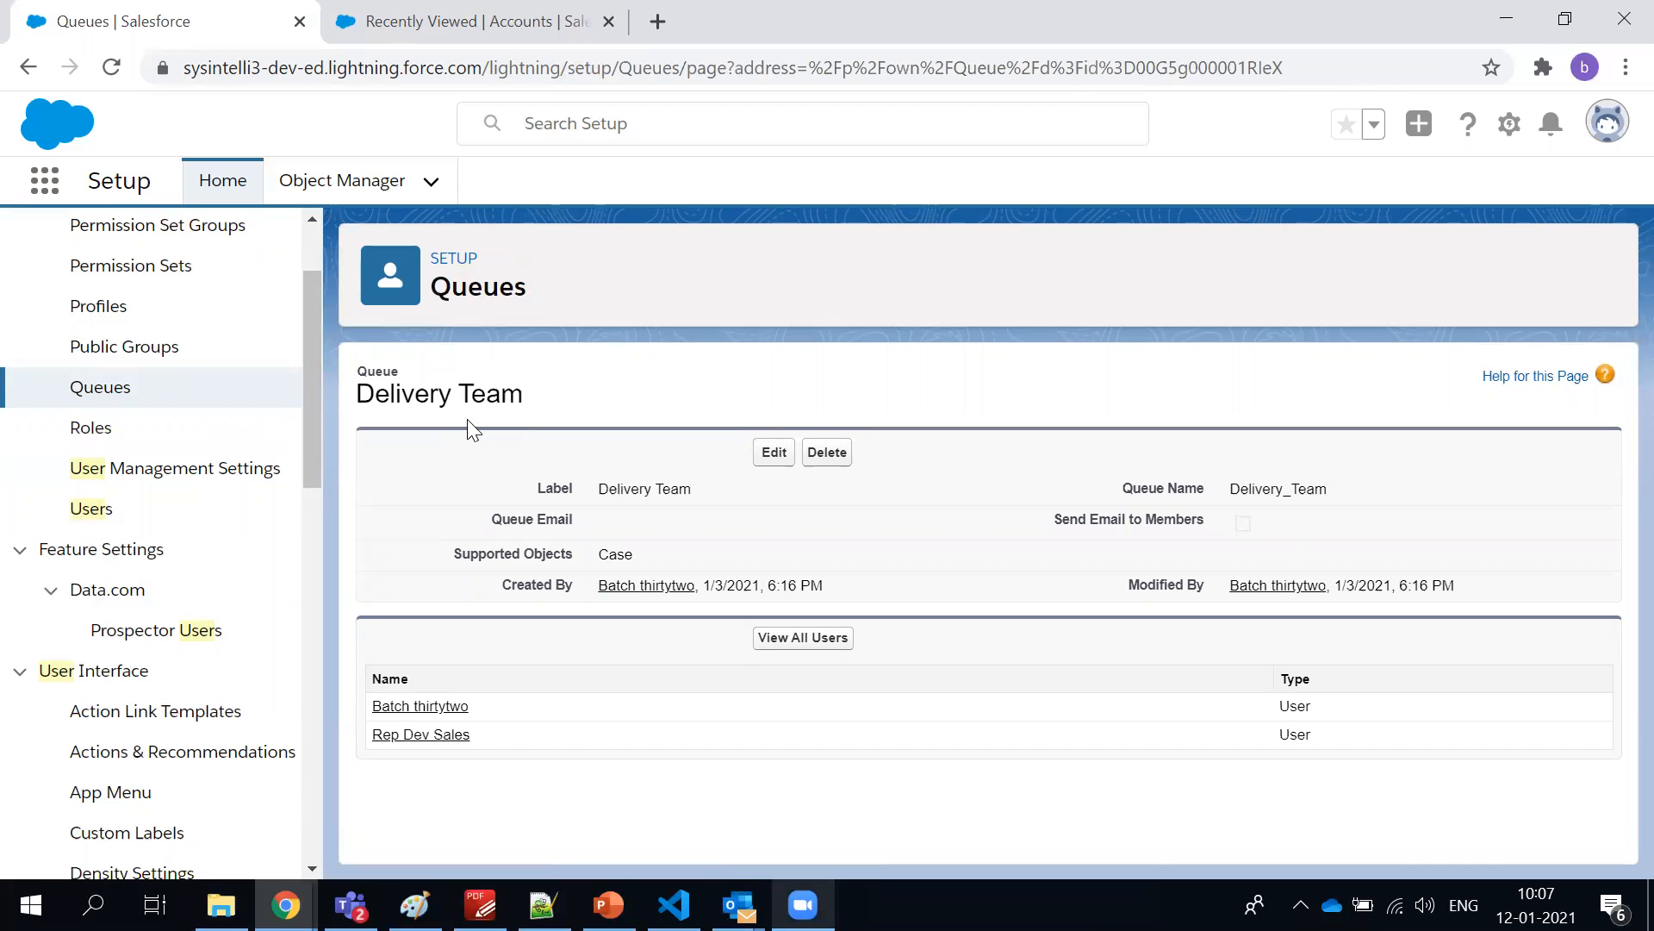
{"action": "left_click_drag", "start_coordinate": [599, 489], "coordinate": [685, 510]}
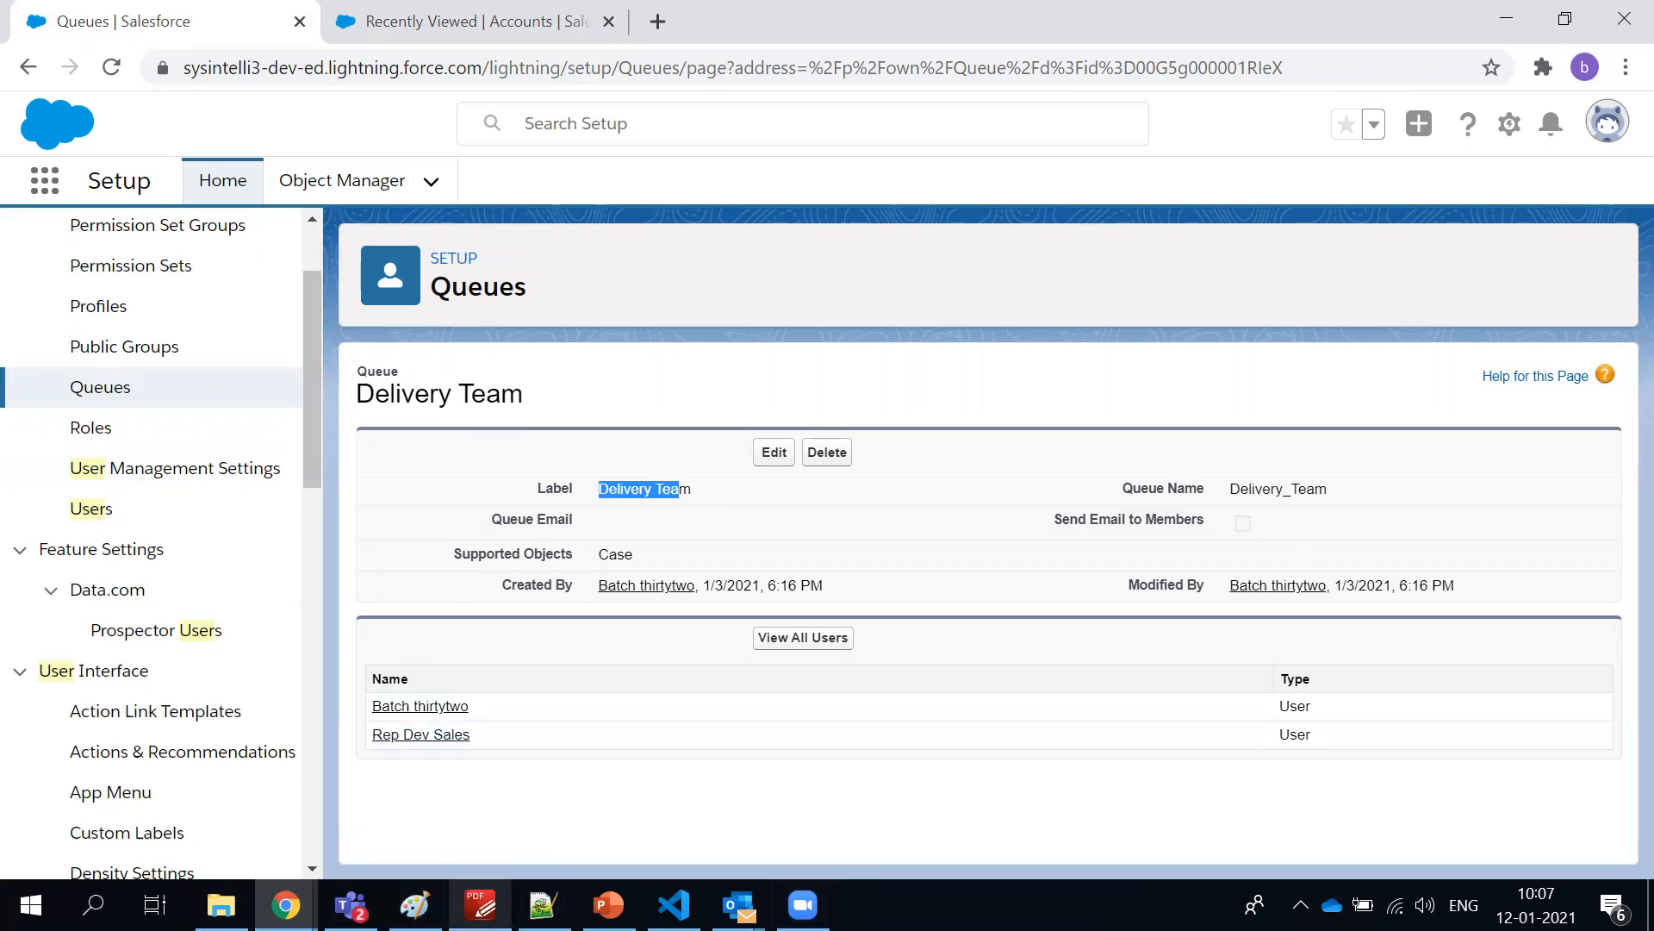
{"action": "left_click", "coordinate": [522, 372]}
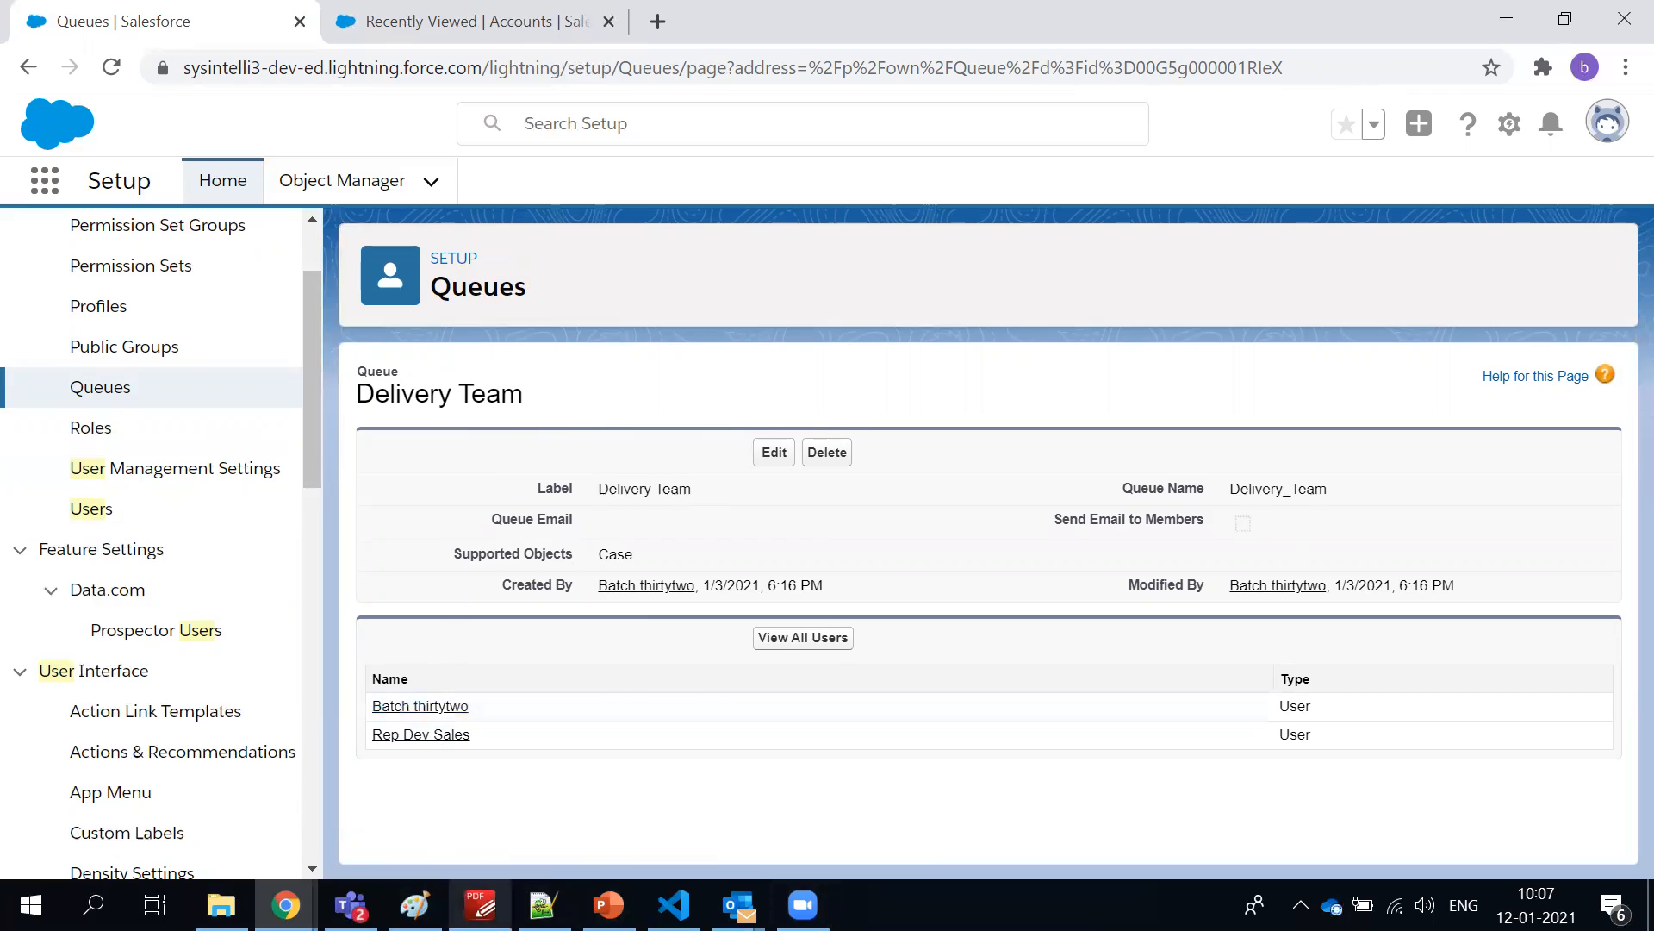
Switch to the course syllabus in PDF-XChange Editor and review the topics from Salesforce Users Administration to Relationship Types
{"action": "left_click", "coordinate": [480, 904]}
{"action": "scroll", "coordinate": [481, 566], "scroll_direction": "up", "scroll_amount": 1}
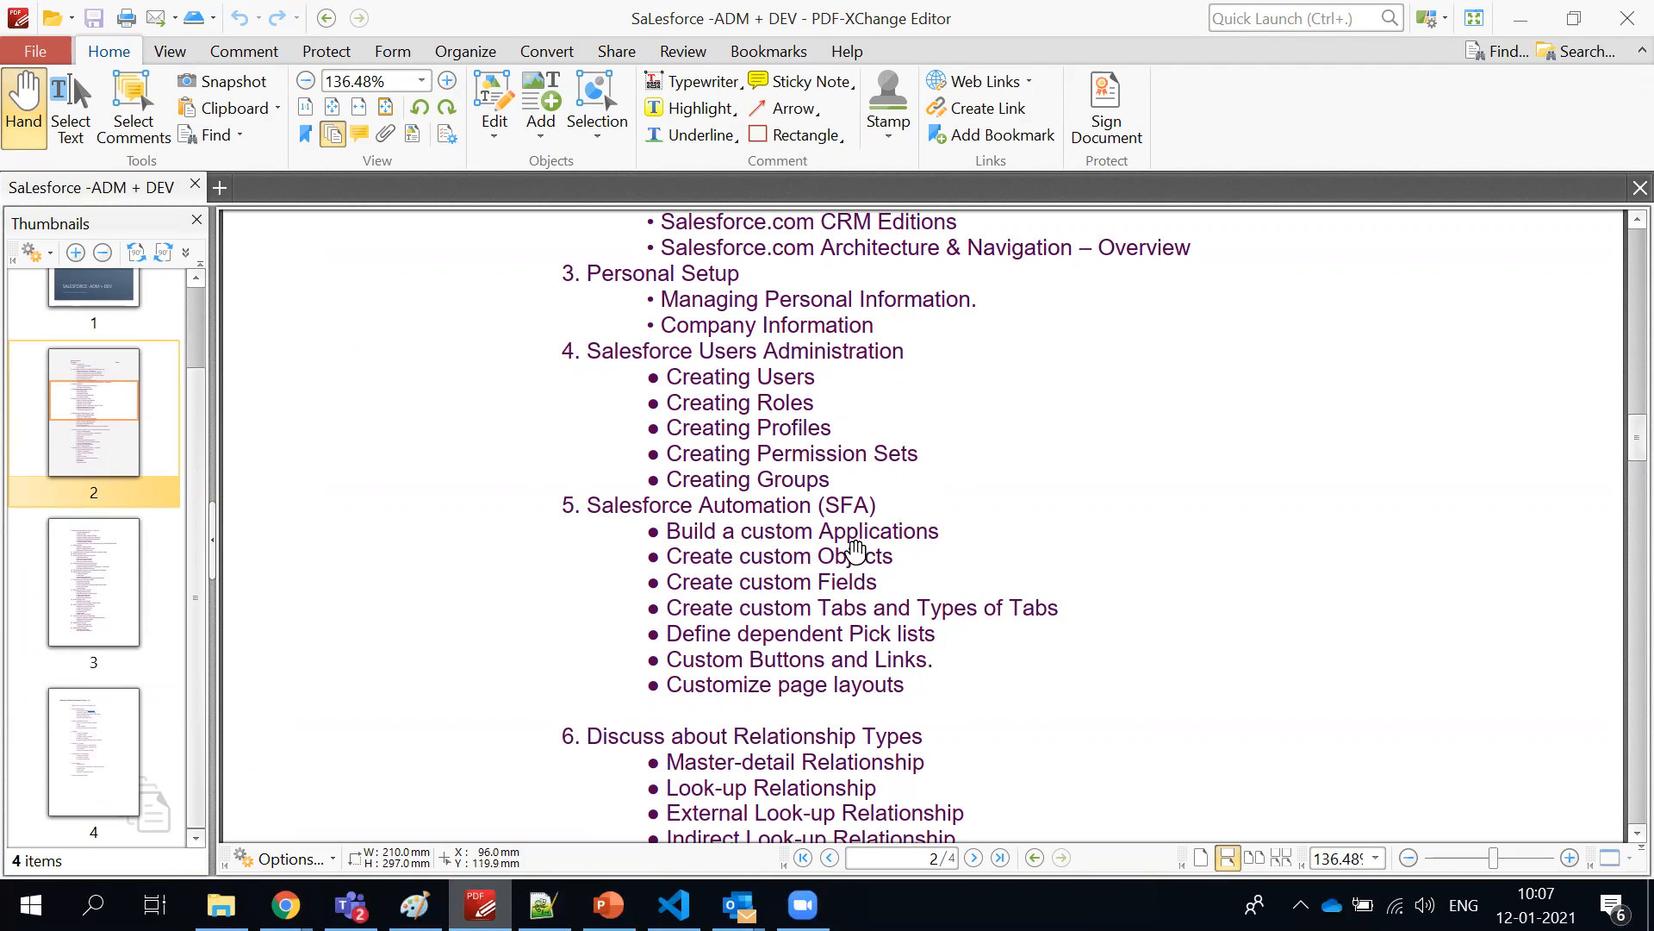
{"action": "scroll", "coordinate": [832, 614], "scroll_direction": "down", "scroll_amount": 3}
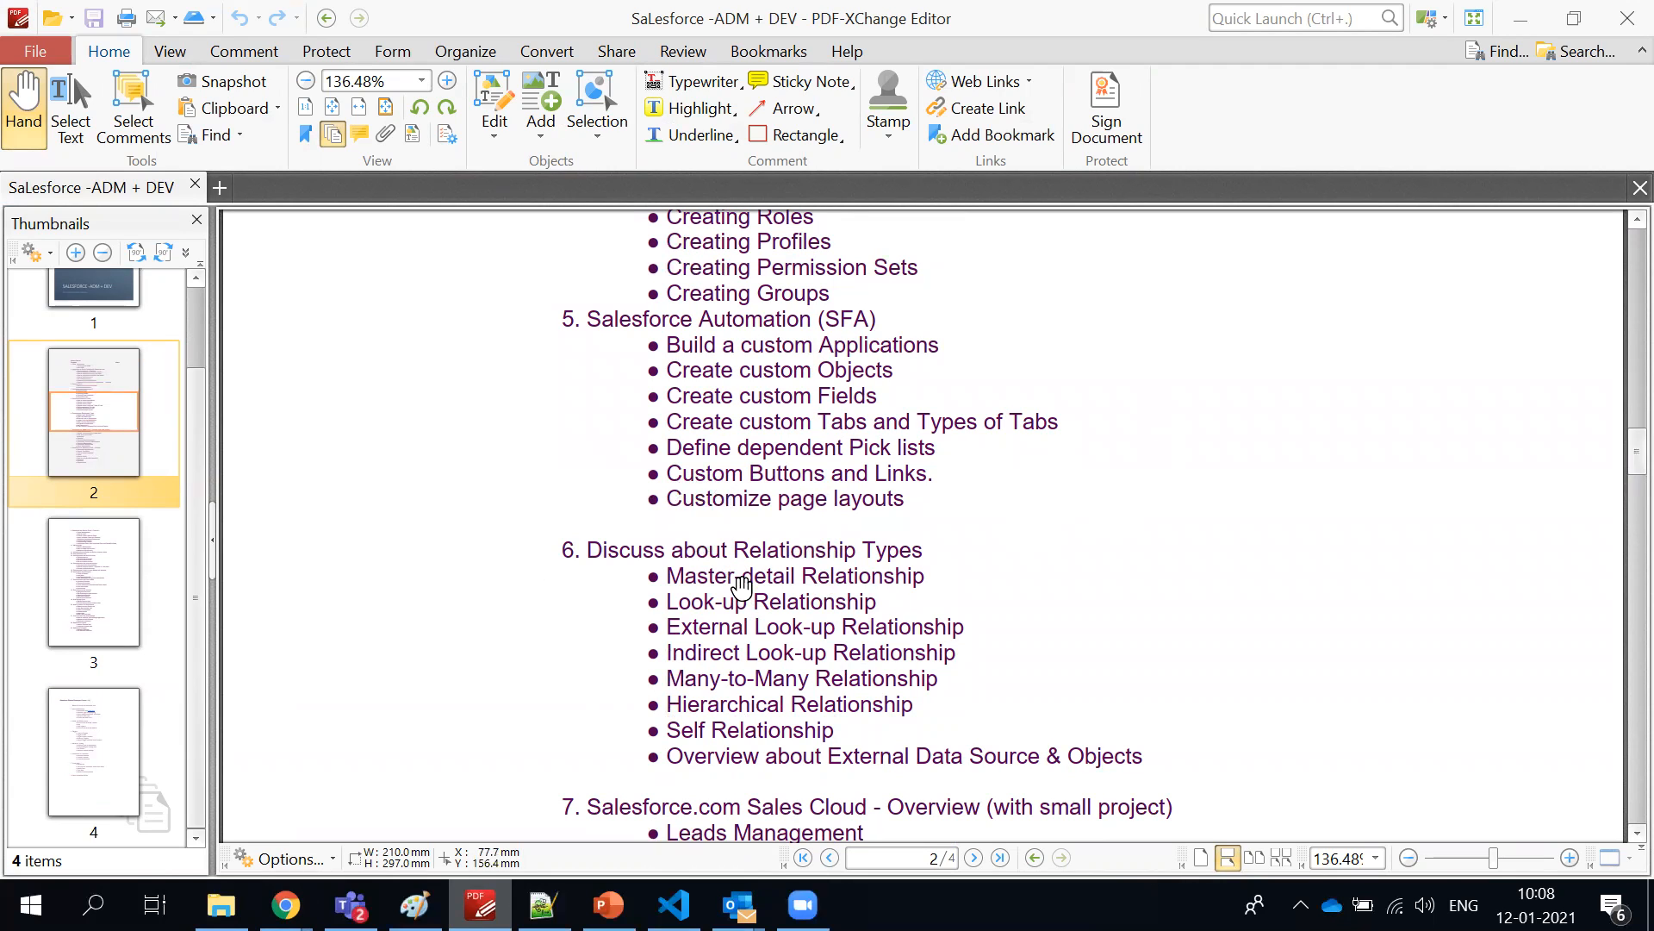
{"action": "scroll", "coordinate": [741, 577], "scroll_direction": "up", "scroll_amount": 3}
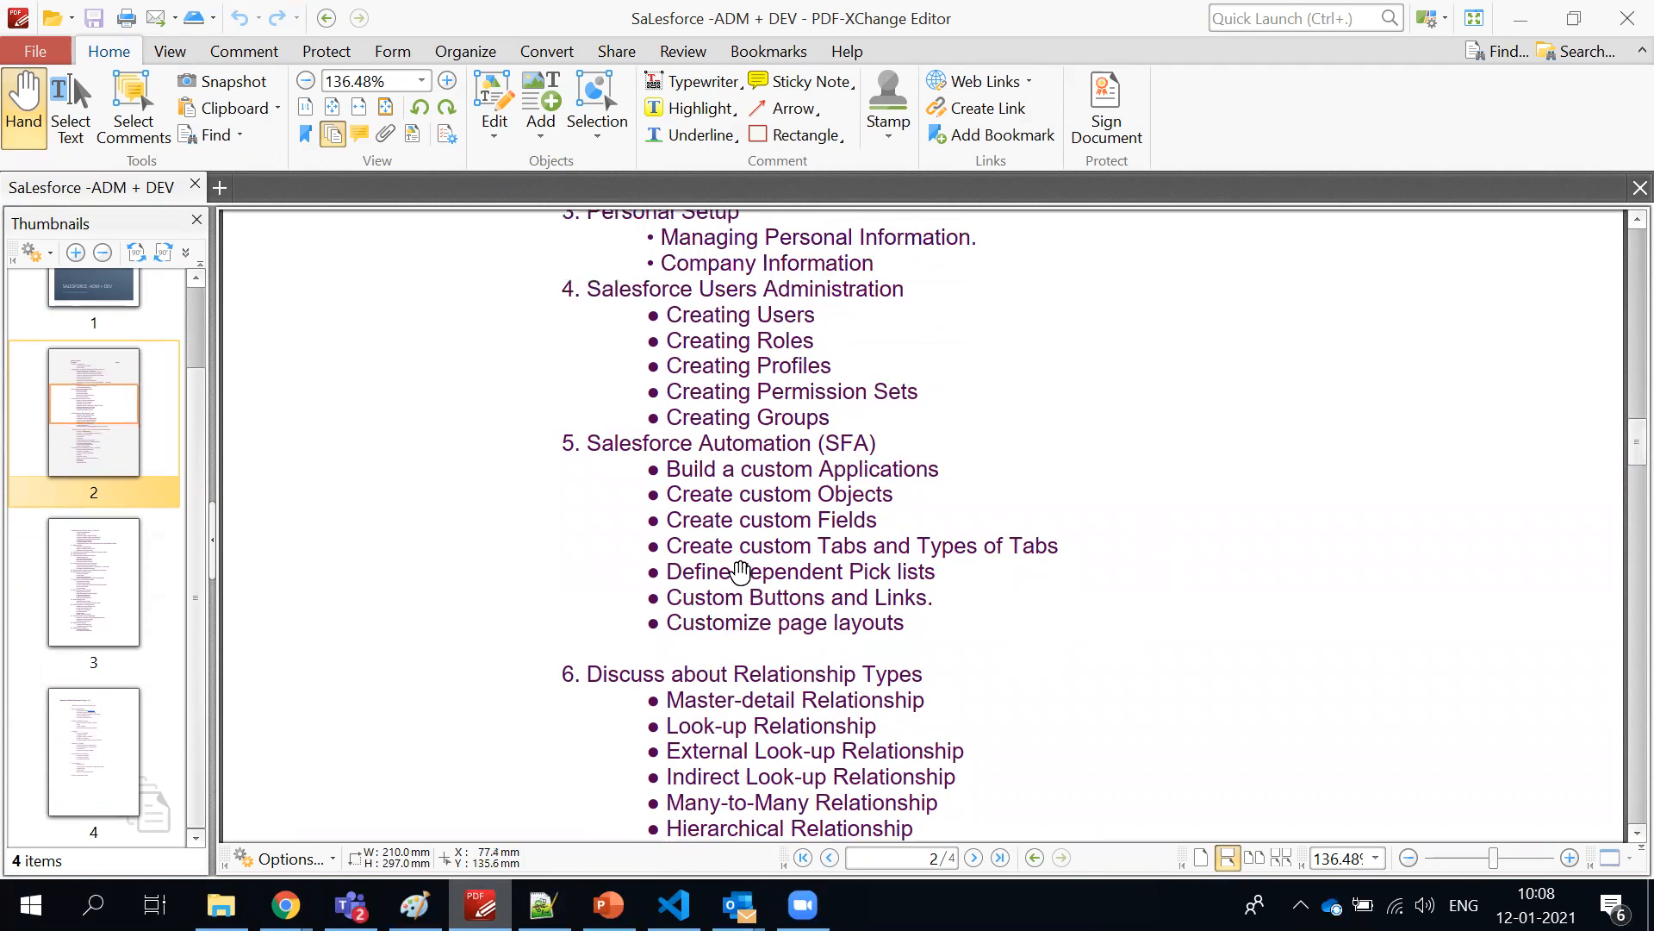
{"action": "scroll", "coordinate": [741, 561], "scroll_direction": "down", "scroll_amount": 2}
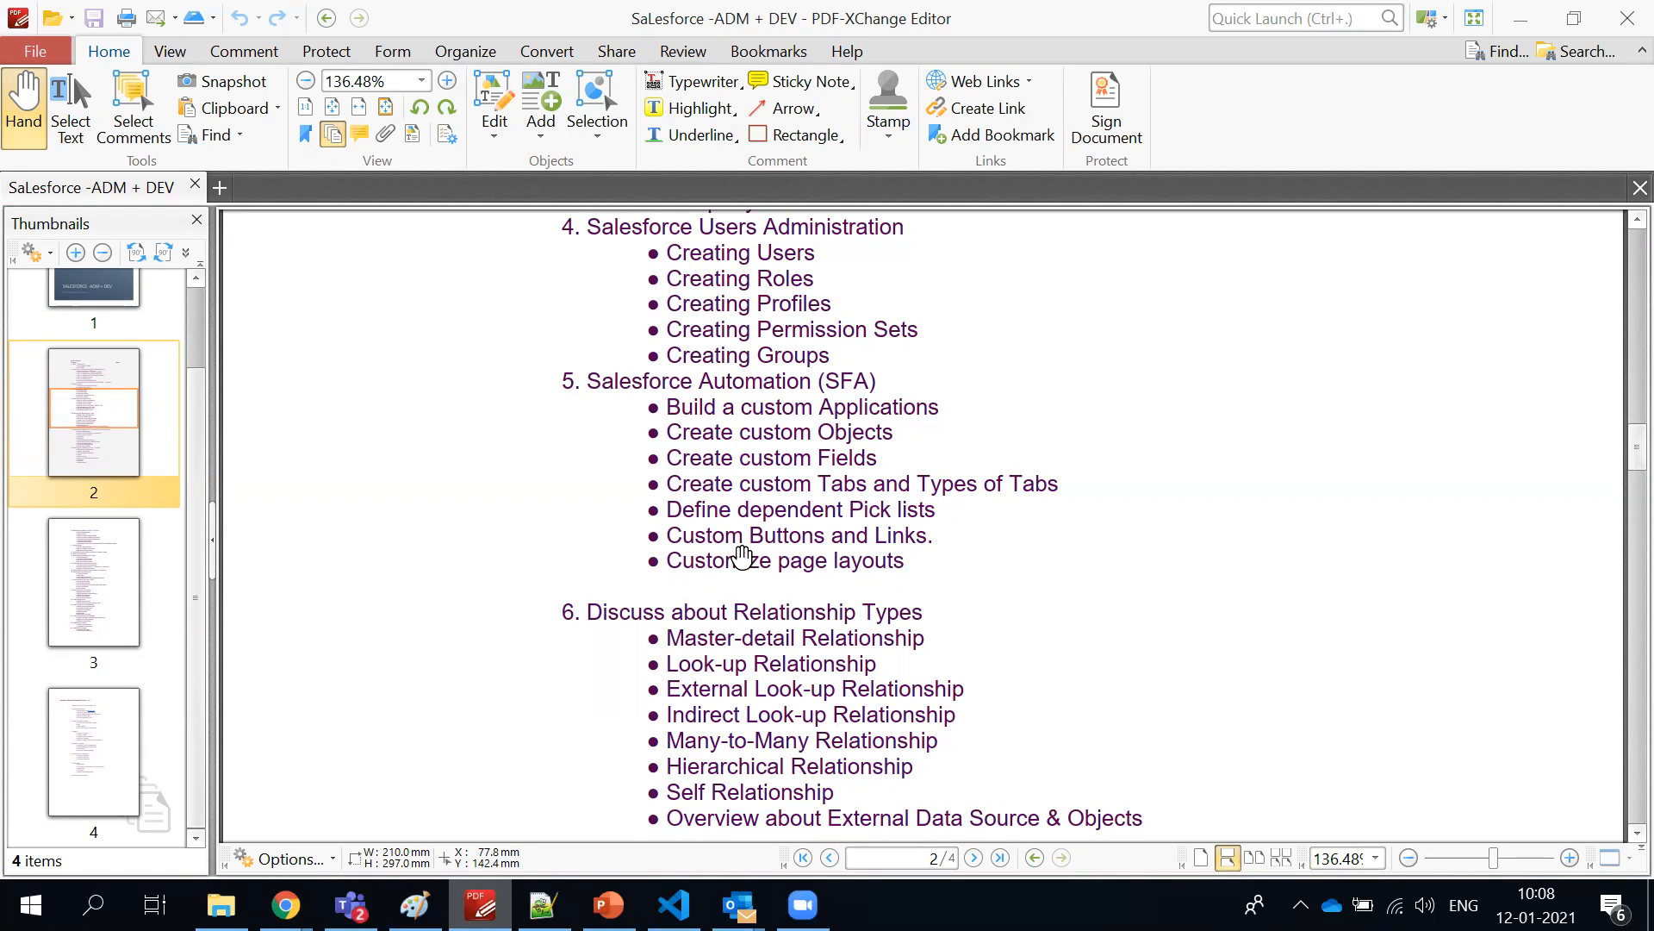
{"action": "scroll", "coordinate": [602, 591], "scroll_direction": "down", "scroll_amount": 2}
{"action": "scroll", "coordinate": [602, 605], "scroll_direction": "up", "scroll_amount": 1}
{"action": "scroll", "coordinate": [602, 605], "scroll_direction": "up", "scroll_amount": 1}
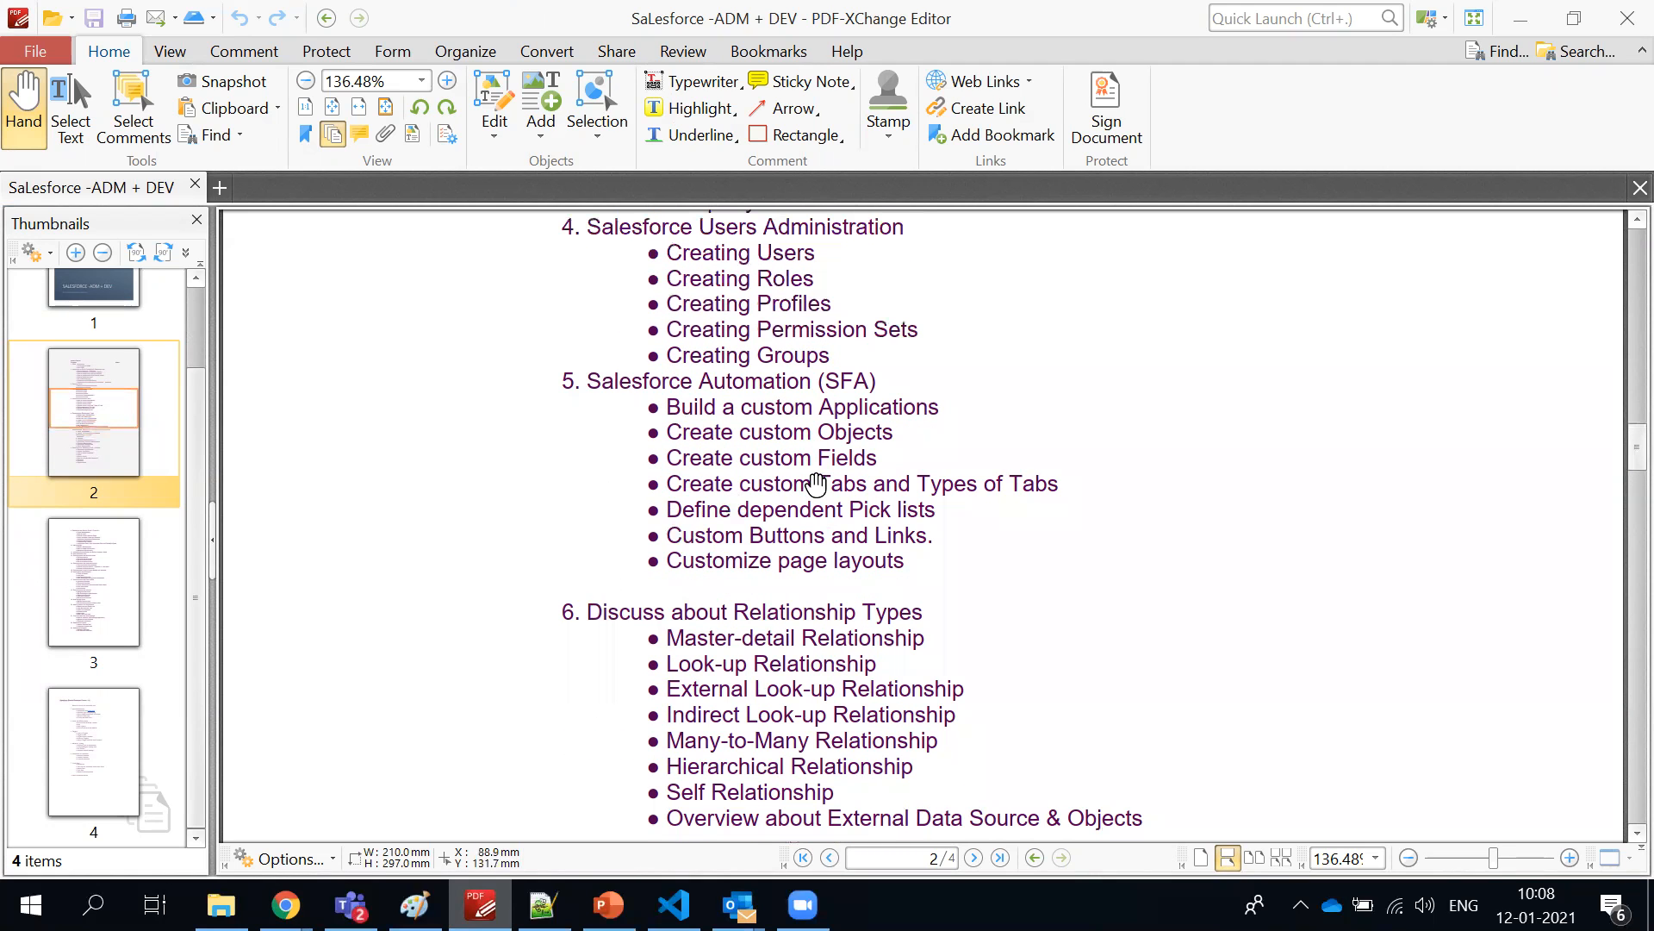